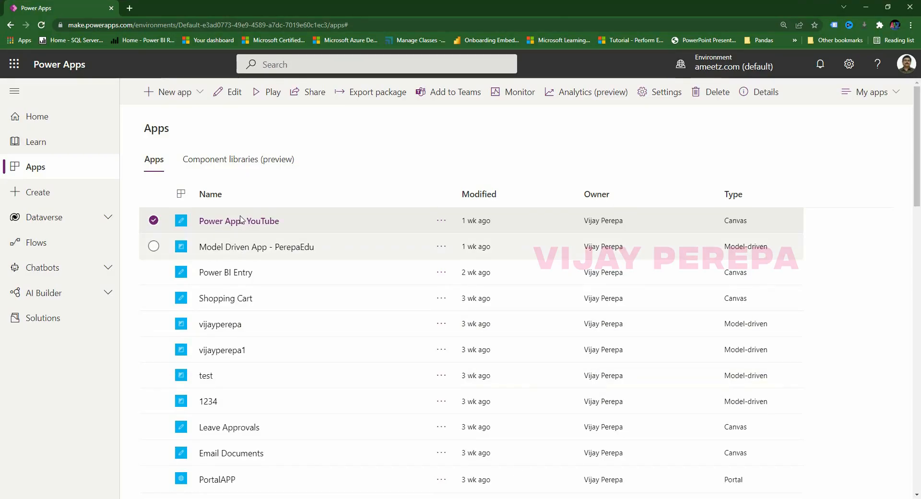
# Run the Power Apps YouTube app from the Power Apps list.
pyautogui.click(239, 218)
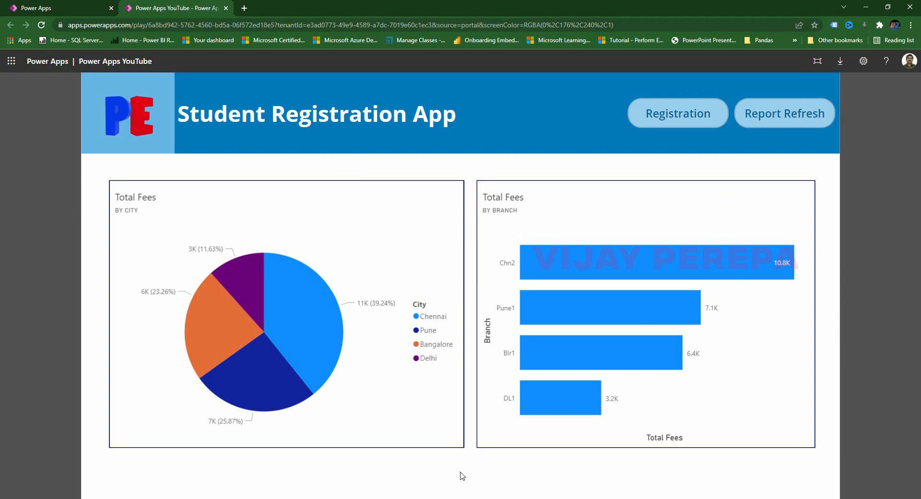
# On the registration form, enter customer 'Cusotmer A', city Chennai and branch Chn2.
pyautogui.click(675, 123)
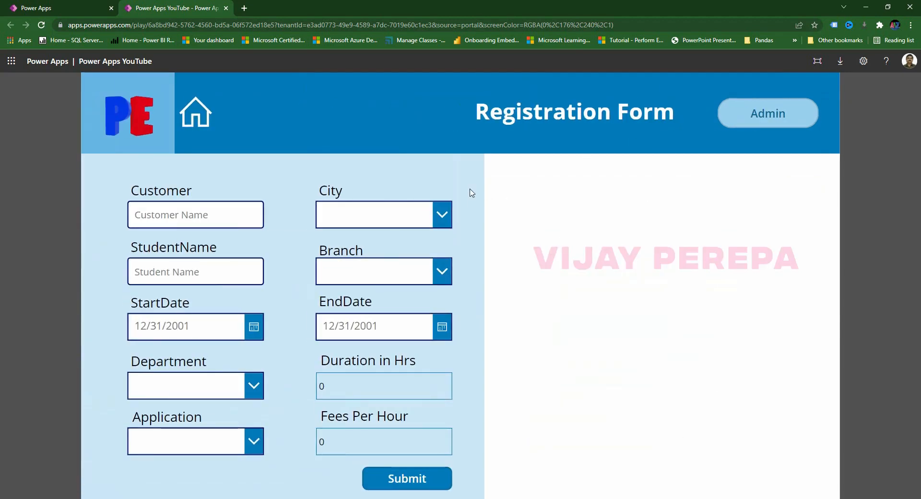
pyautogui.click(211, 215)
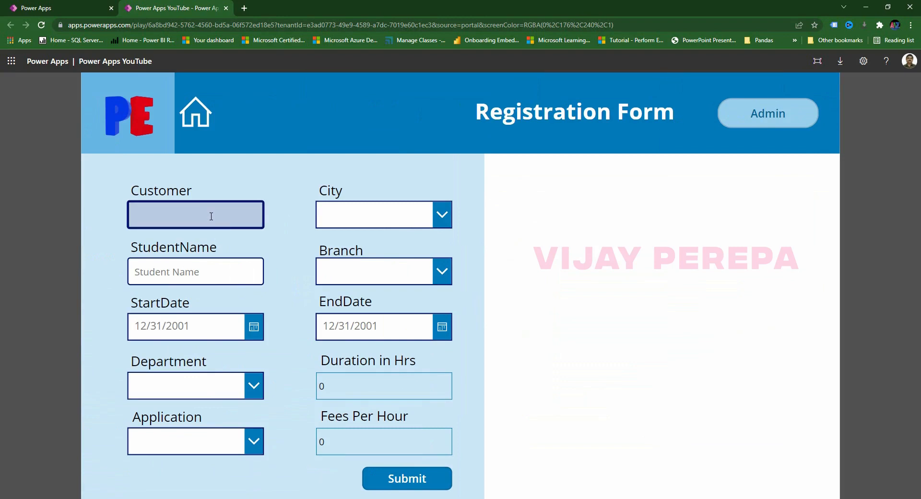
pyautogui.write('Cusotmer A')
pyautogui.click(346, 216)
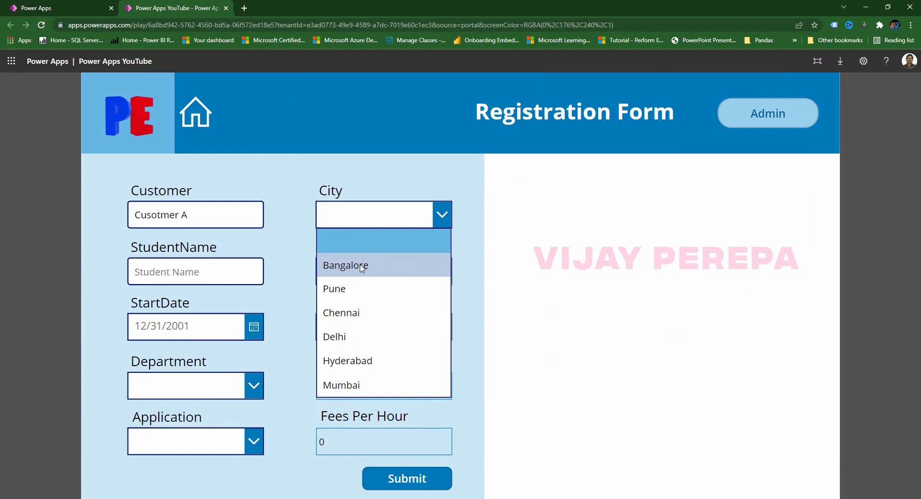
pyautogui.click(361, 268)
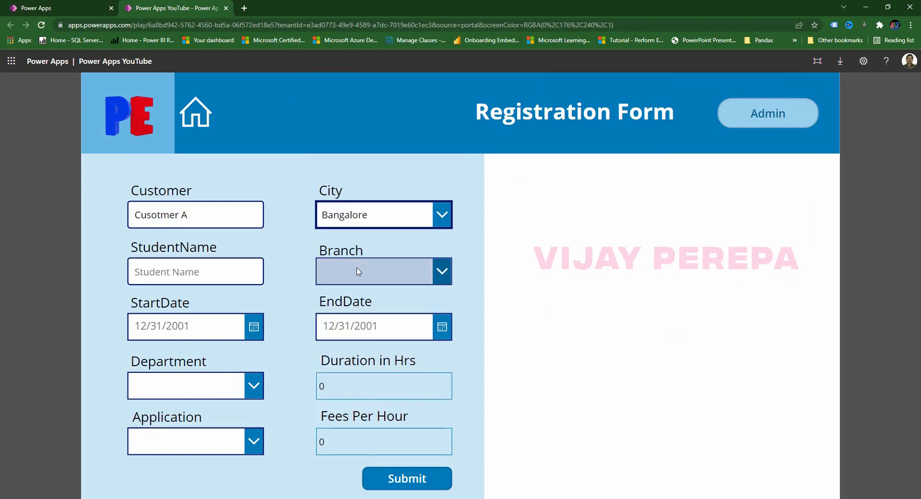
pyautogui.click(358, 273)
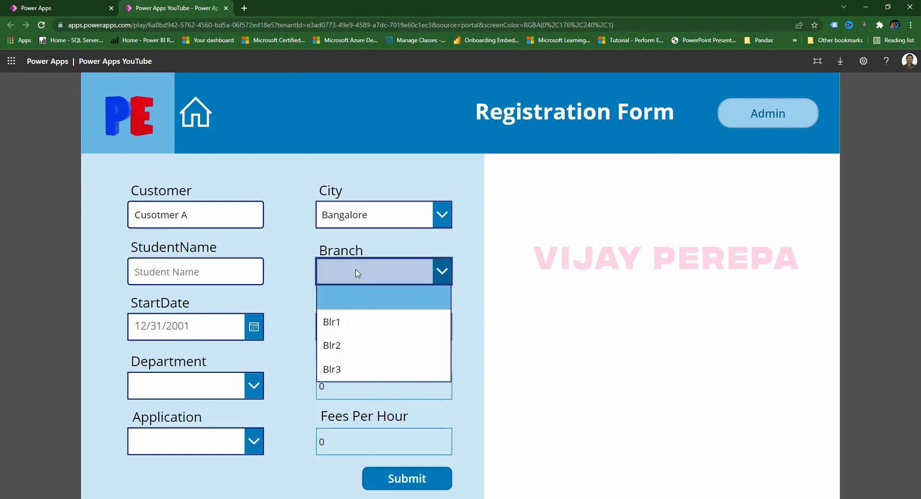
pyautogui.click(362, 321)
pyautogui.click(374, 214)
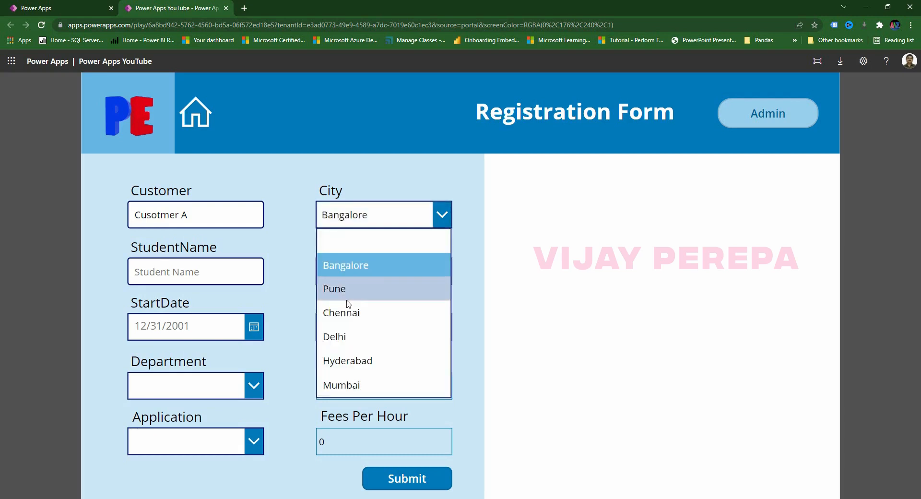
pyautogui.click(347, 310)
pyautogui.click(374, 275)
pyautogui.click(357, 343)
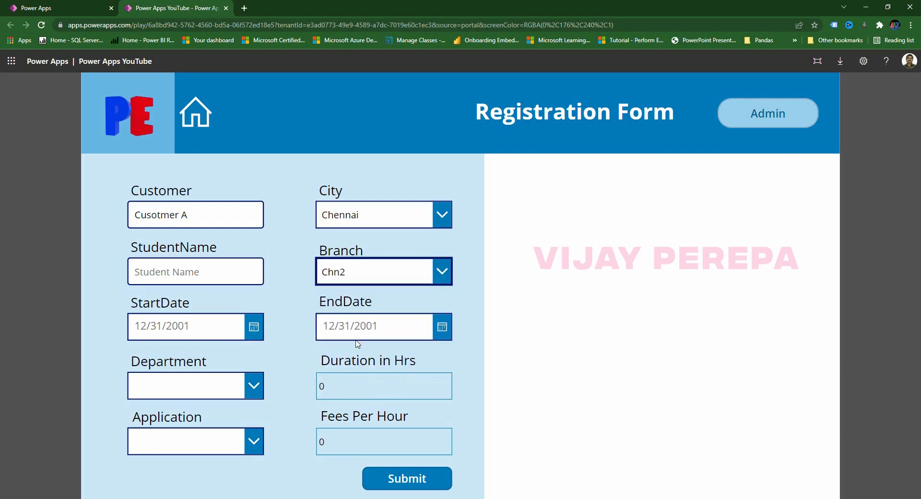
# Enter student name 'Student 1', start date 2/11/2022 and end date 2/12/2022.
pyautogui.click(208, 275)
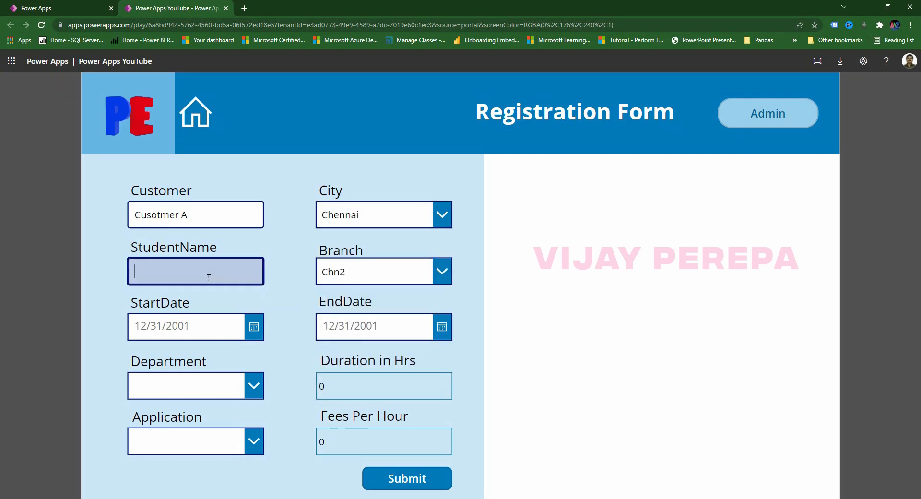
pyautogui.write('Student ')
pyautogui.write('Name')
pyautogui.press('BackSpace')
pyautogui.press('BackSpace')
pyautogui.press('BackSpace')
pyautogui.press('BackSpace')
pyautogui.write('1')
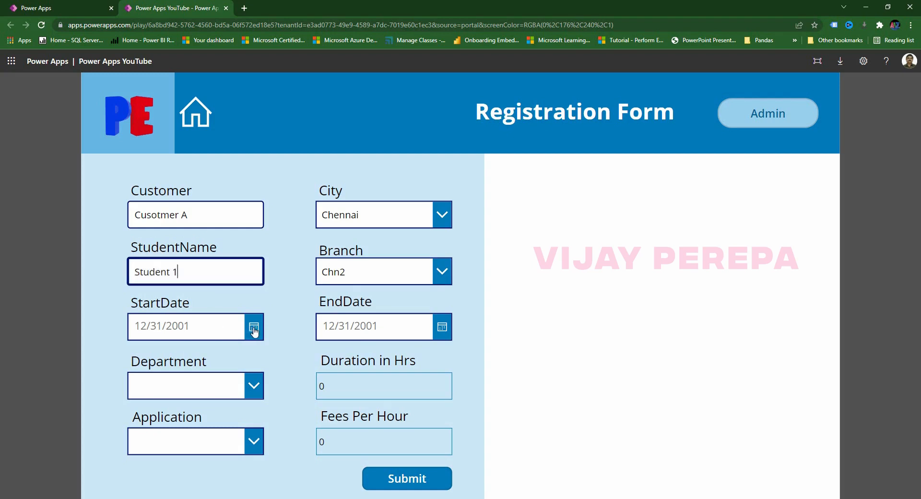
pyautogui.click(254, 327)
pyautogui.click(282, 381)
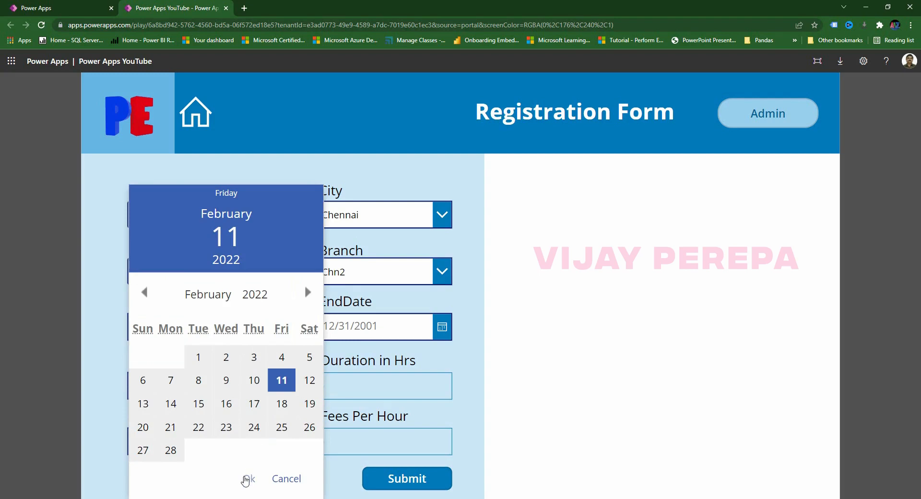
pyautogui.click(248, 479)
pyautogui.click(440, 327)
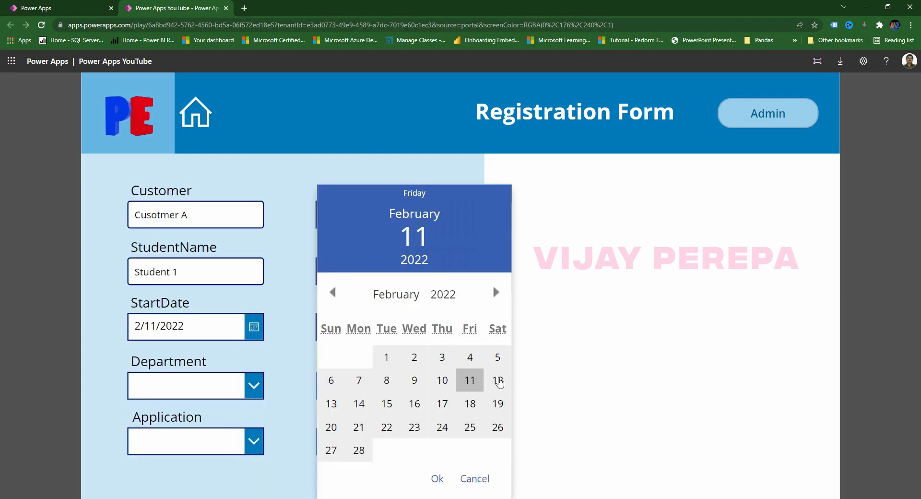
pyautogui.click(498, 380)
pyautogui.click(435, 479)
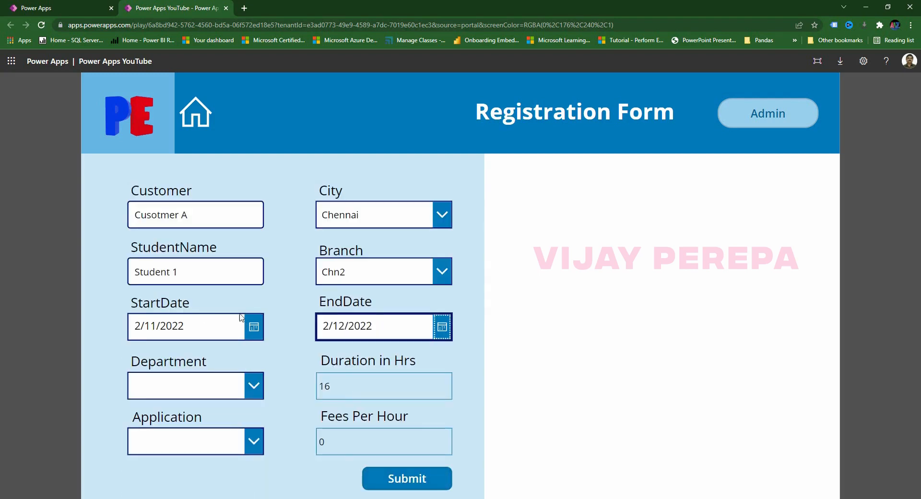
# Choose department Finance and application PowerApps, then submit the registration.
pyautogui.click(250, 391)
pyautogui.click(181, 312)
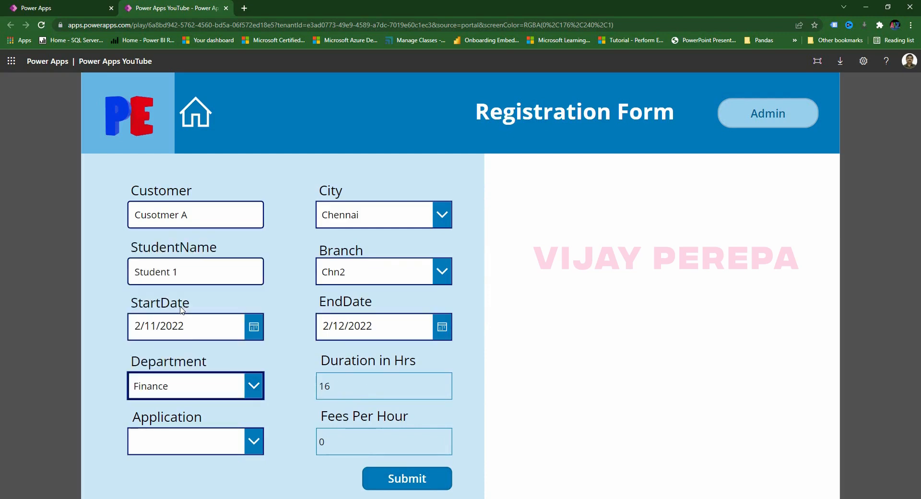
pyautogui.click(232, 448)
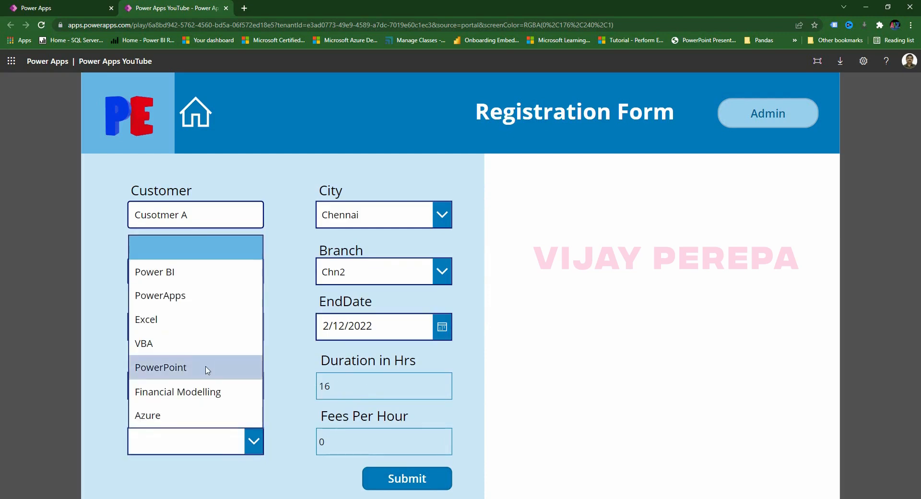
pyautogui.click(190, 320)
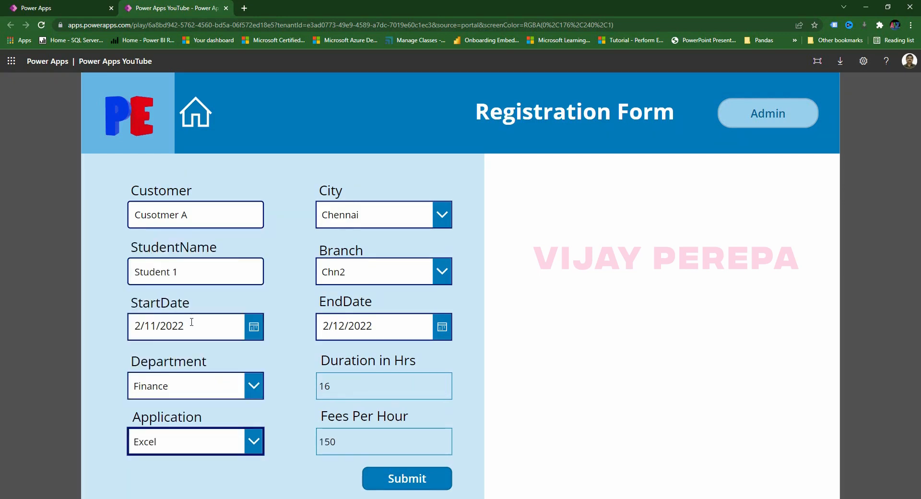
pyautogui.click(346, 445)
pyautogui.moveTo(344, 443); pyautogui.dragTo(288, 441)
pyautogui.click(252, 439)
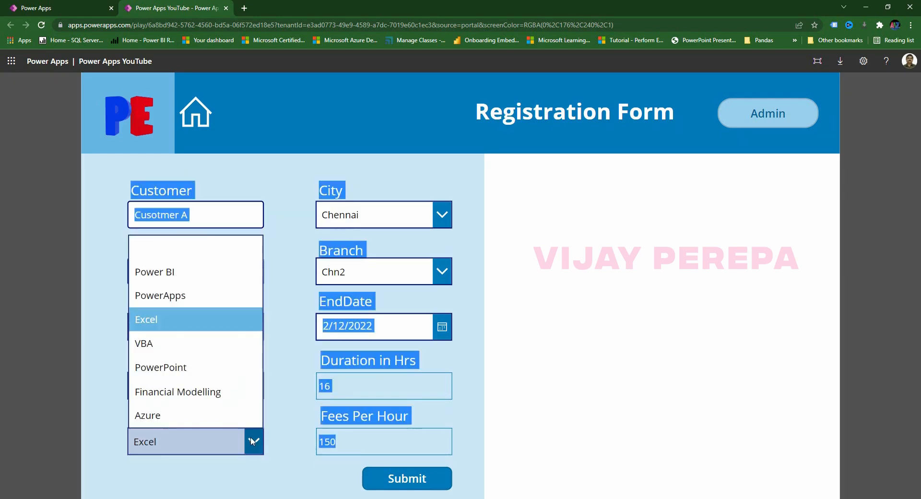
pyautogui.click(191, 305)
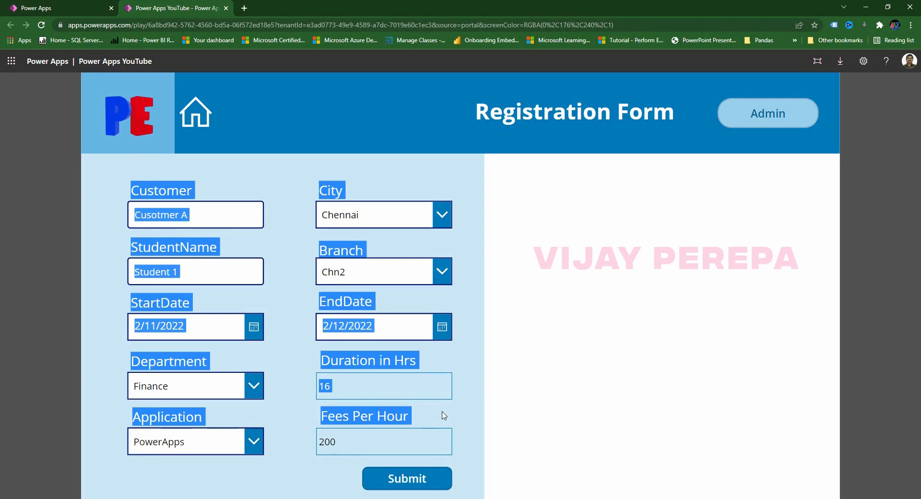
pyautogui.click(430, 425)
pyautogui.click(416, 480)
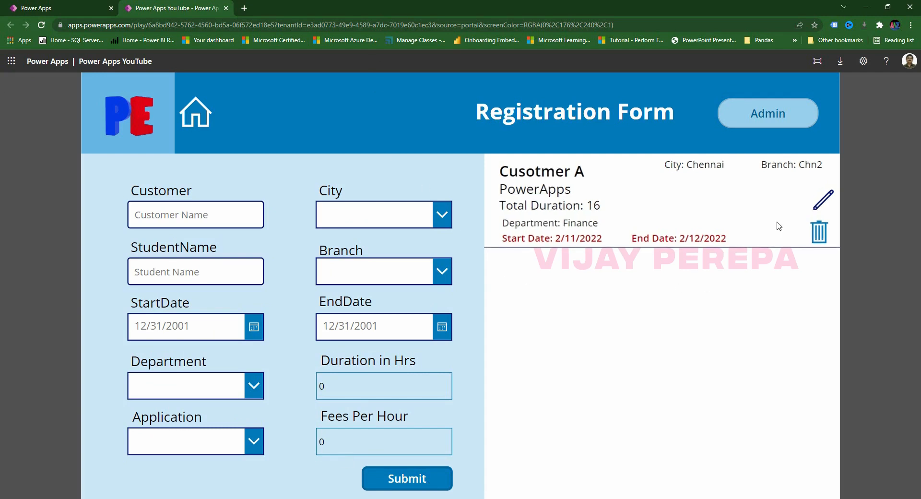
# Delete the Cusotmer A record and enter customer 'Customer A', city Mumbai, a student name and branch M1.
pyautogui.click(820, 238)
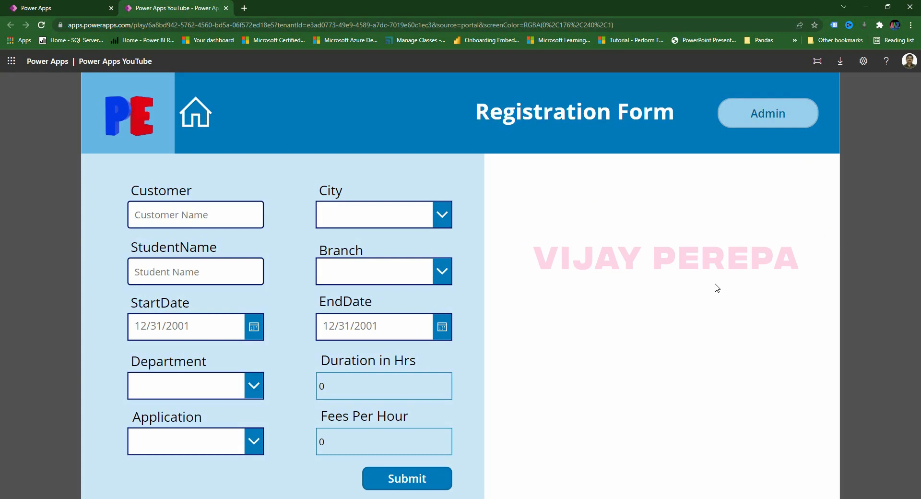
pyautogui.click(223, 216)
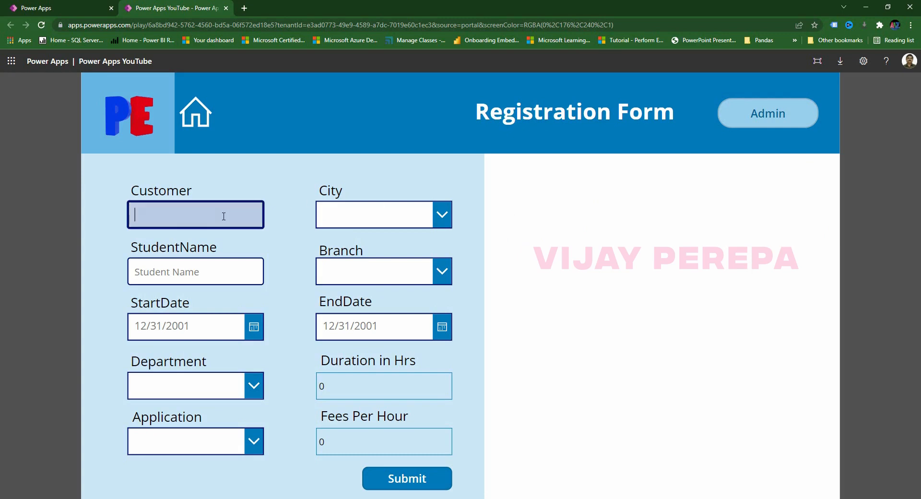
pyautogui.write('Customer A')
pyautogui.click(384, 223)
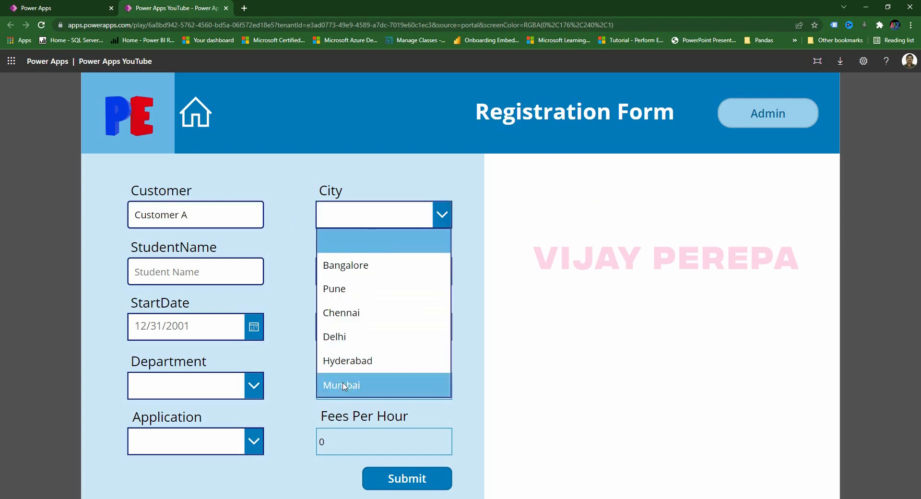
pyautogui.click(339, 439)
pyautogui.click(195, 278)
pyautogui.write('Stud')
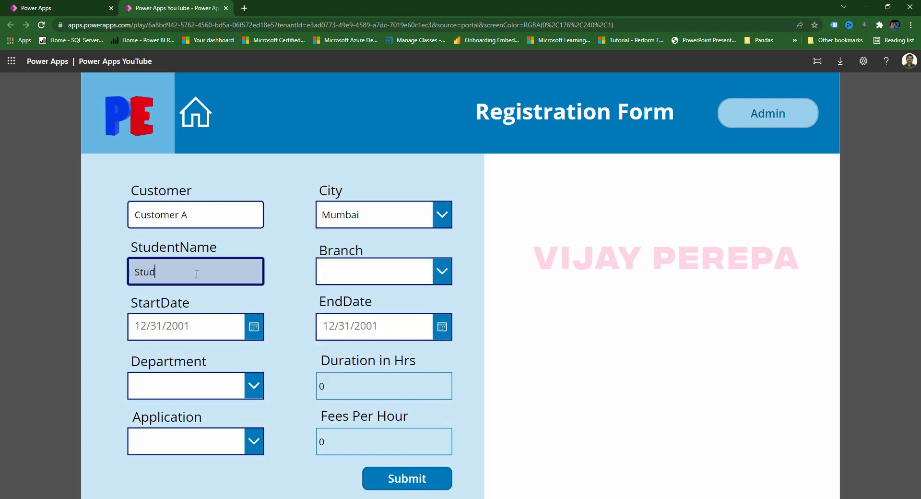
pyautogui.write('ent NAM')
pyautogui.press('BackSpace')
pyautogui.press('BackSpace')
pyautogui.click(355, 282)
pyautogui.click(350, 321)
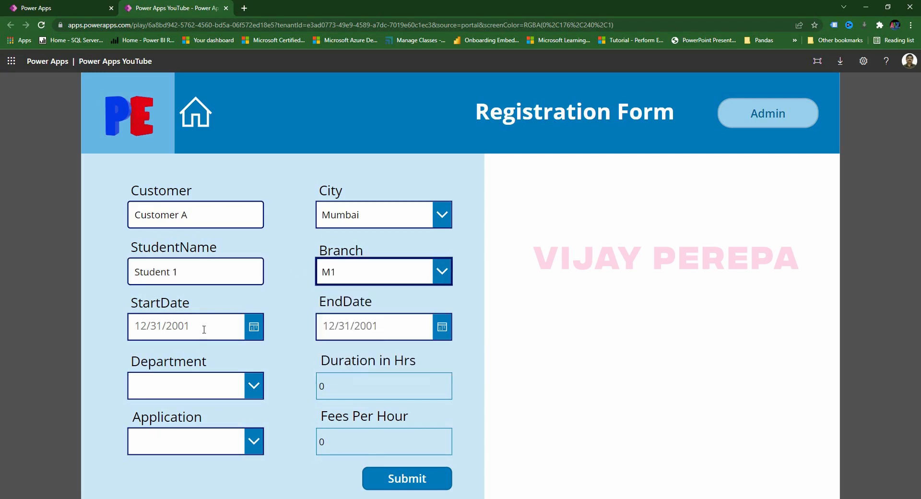
# Set start date 2/11/2022 and end date 2/12/2022.
pyautogui.click(240, 327)
pyautogui.click(254, 328)
pyautogui.click(281, 379)
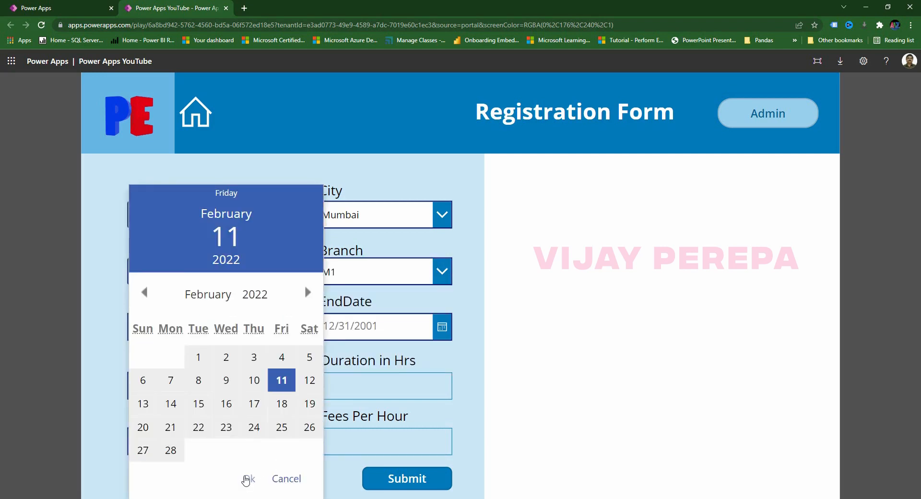
pyautogui.click(247, 479)
pyautogui.click(441, 327)
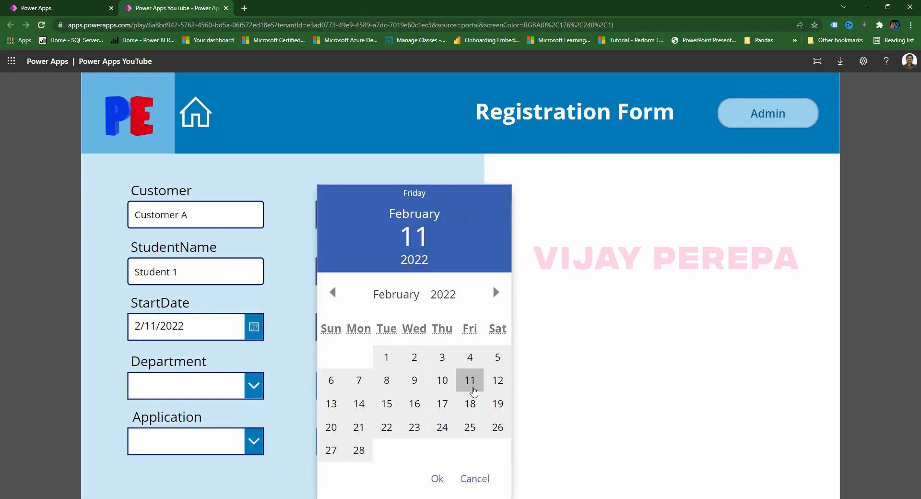
pyautogui.click(497, 380)
pyautogui.click(437, 478)
# Choose department Finance and application Power BI, then submit the registration.
pyautogui.click(192, 386)
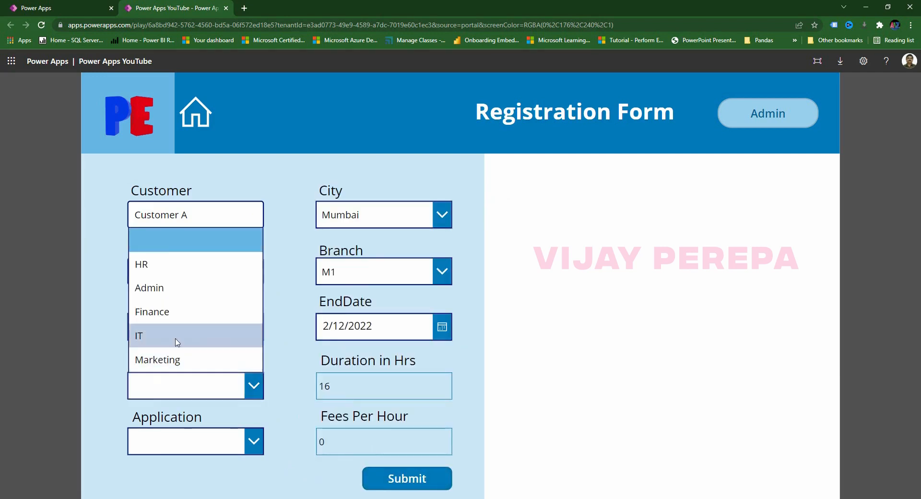
pyautogui.click(173, 315)
pyautogui.click(197, 444)
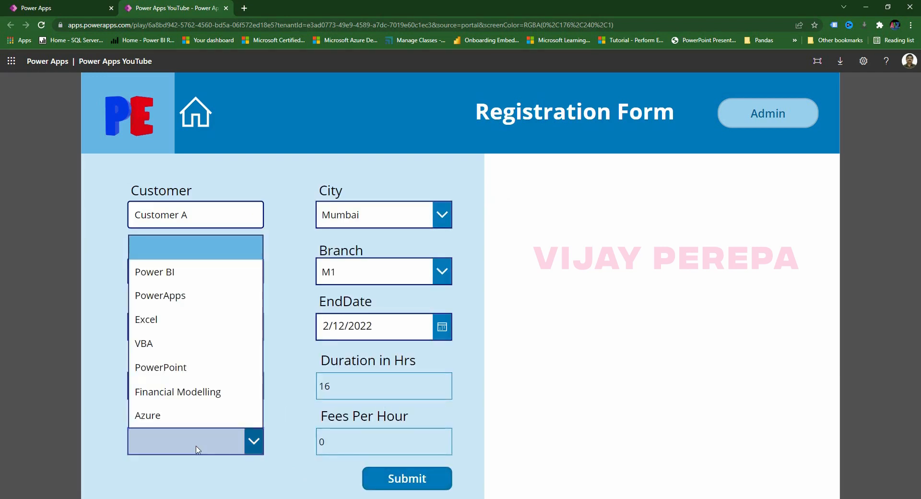
pyautogui.click(187, 278)
pyautogui.click(417, 478)
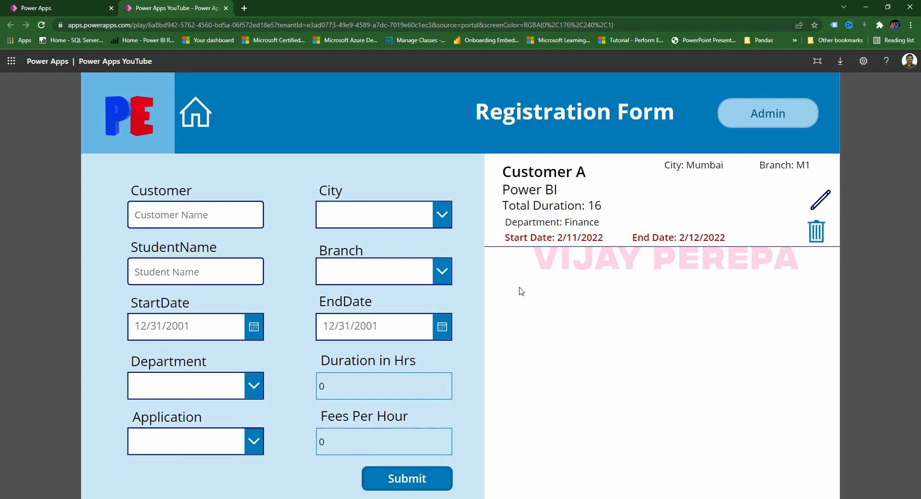
# Edit Customer A's end date from 2/12/2022 to 2/13/2022, making duration 24, and save.
pyautogui.doubleClick(592, 206)
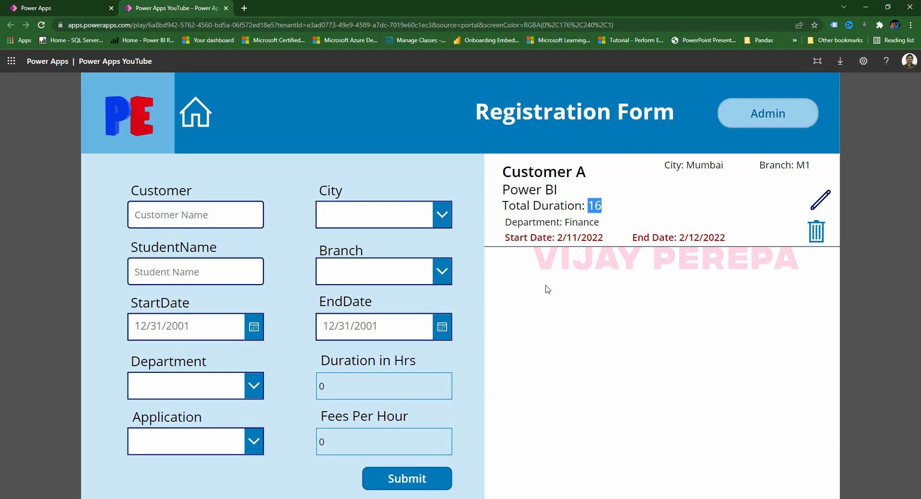
pyautogui.click(826, 205)
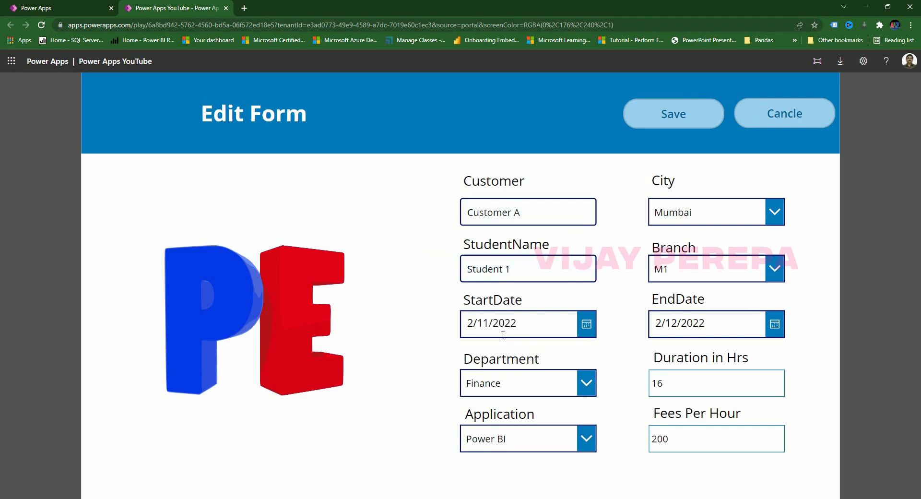
pyautogui.click(676, 322)
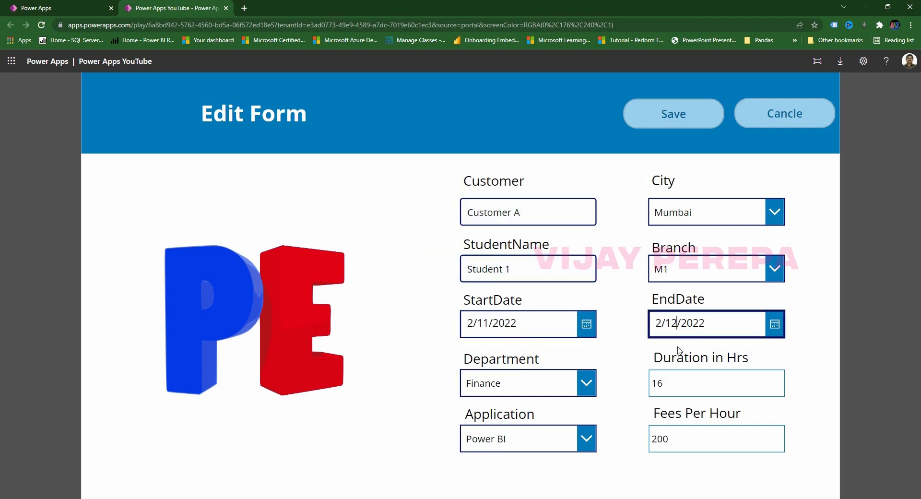
pyautogui.press('BackSpace')
pyautogui.write('3')
pyautogui.click(671, 390)
pyautogui.moveTo(670, 385); pyautogui.dragTo(647, 403)
pyautogui.click(688, 382)
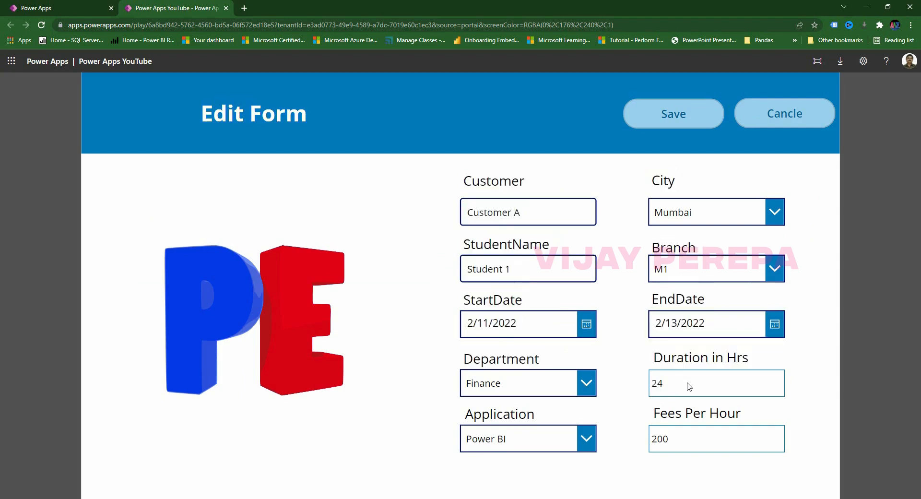
pyautogui.click(687, 129)
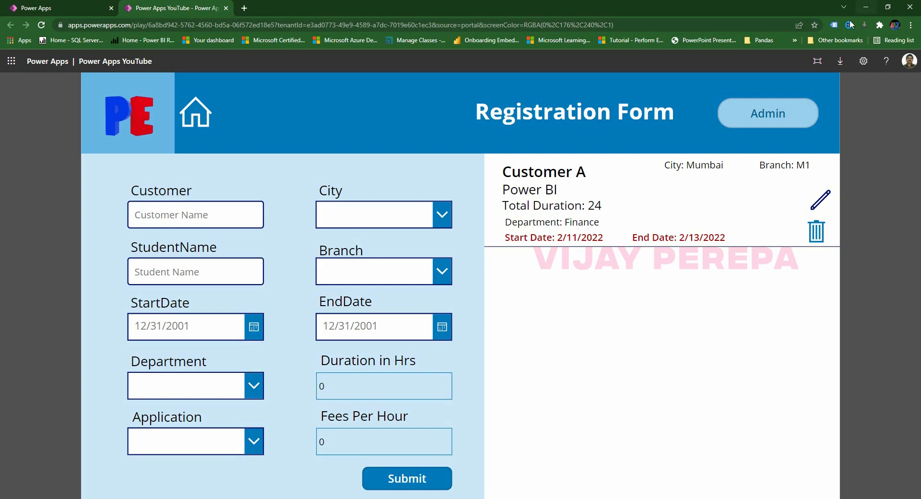
# Try the admin prompt with a wrong password, then cancel it.
pyautogui.click(769, 124)
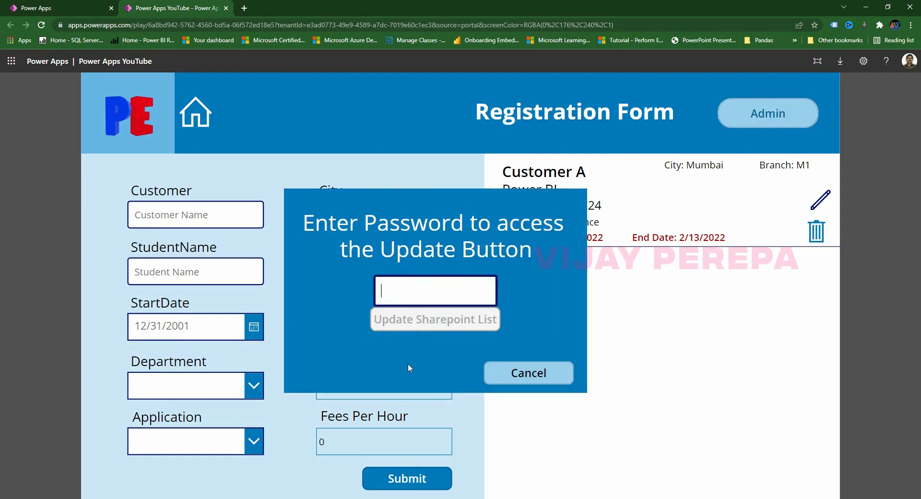
pyautogui.write('••')
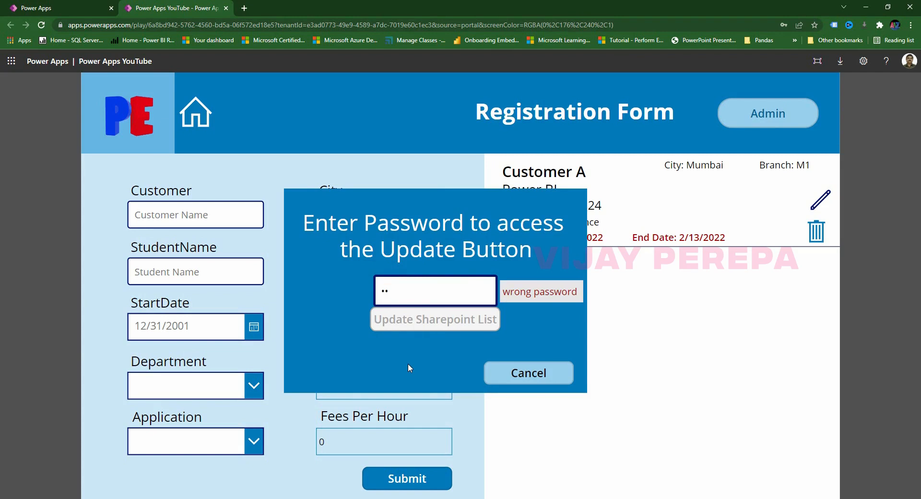
pyautogui.moveTo(503, 292); pyautogui.dragTo(580, 296)
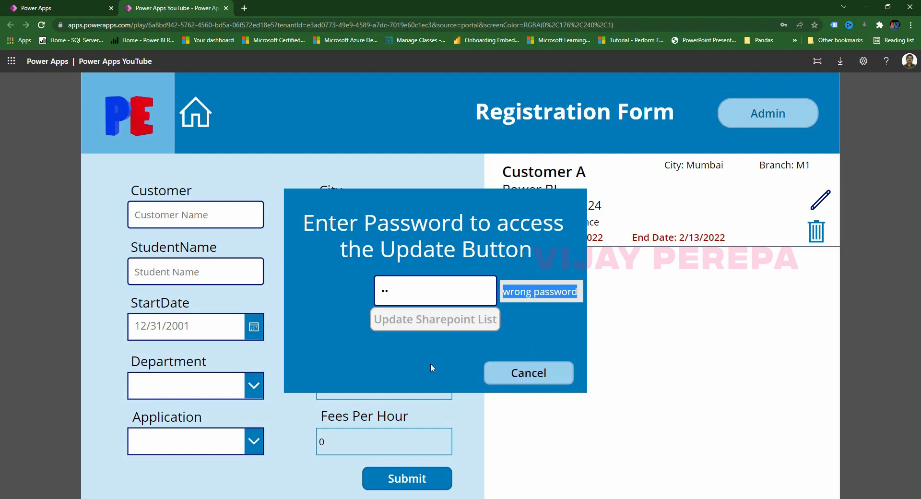
pyautogui.click(535, 379)
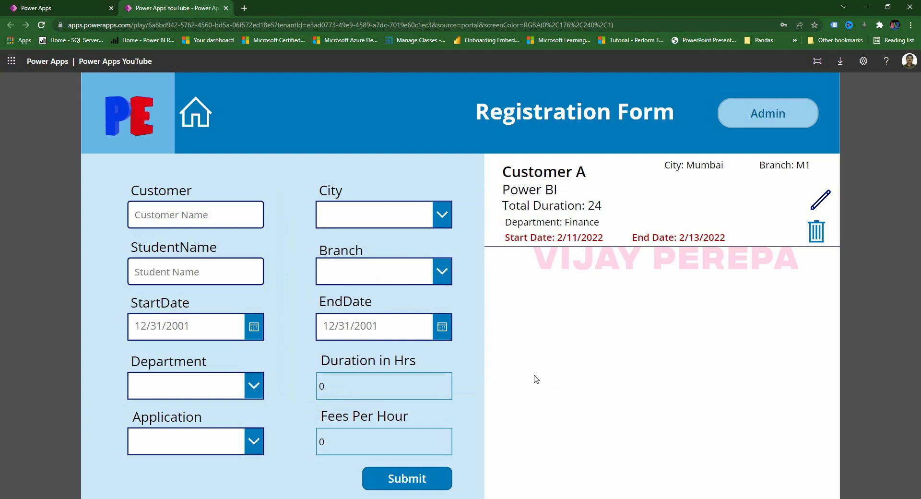
# Enter the correct admin password and send the stored records to the SharePoint list.
pyautogui.click(771, 113)
pyautogui.click(401, 291)
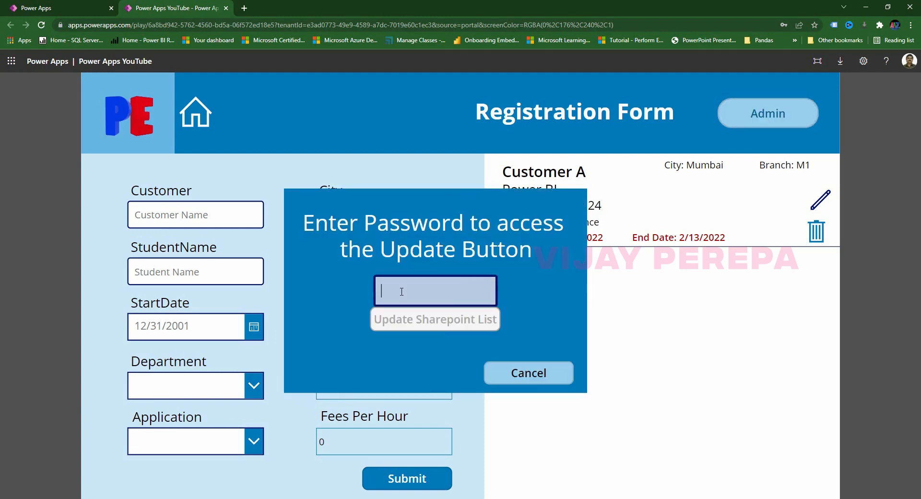
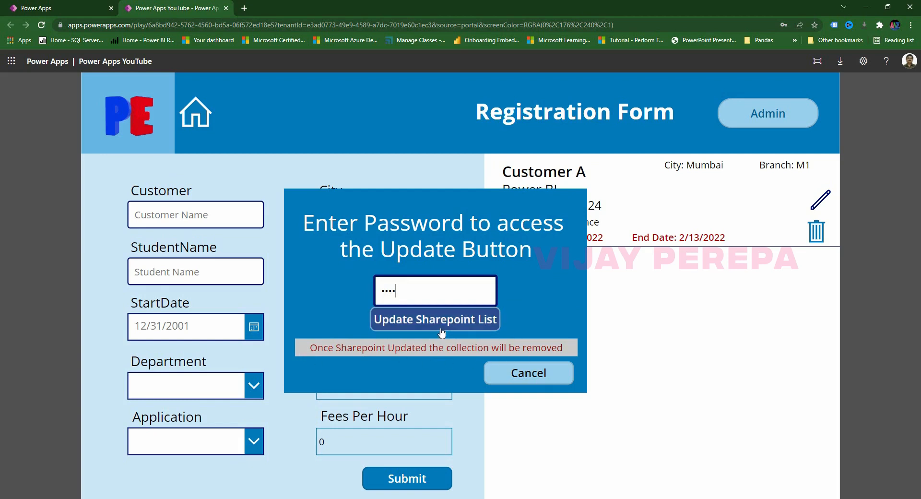
pyautogui.moveTo(310, 349); pyautogui.dragTo(580, 354)
pyautogui.click(321, 347)
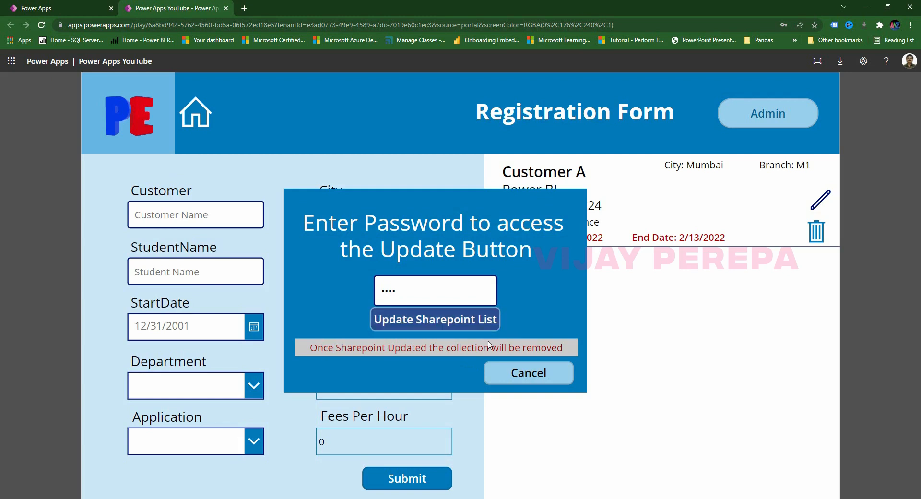
pyautogui.click(440, 319)
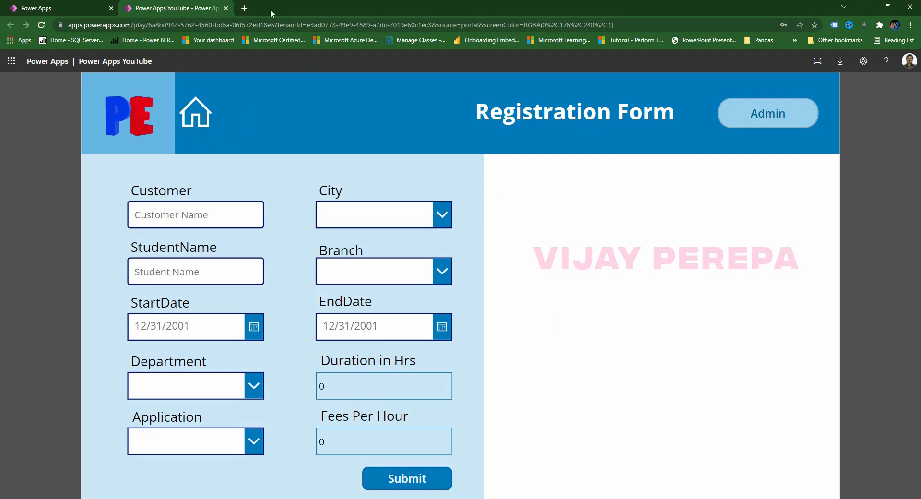
# Open the PowerAppsYouTube list on the PowerApps Training SharePoint site to check the Mumbai M1 row.
pyautogui.click(244, 8)
pyautogui.write('ameetz.sharepoint.com')
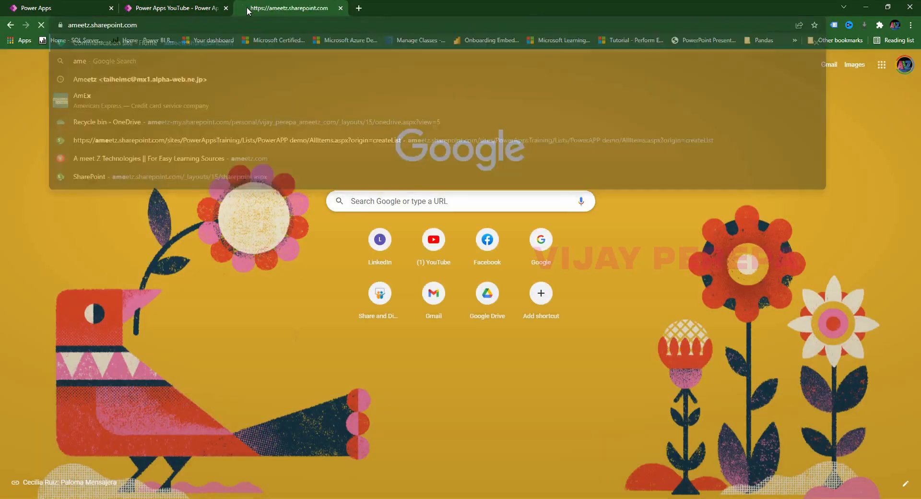
pyautogui.press('Return')
pyautogui.click(10, 88)
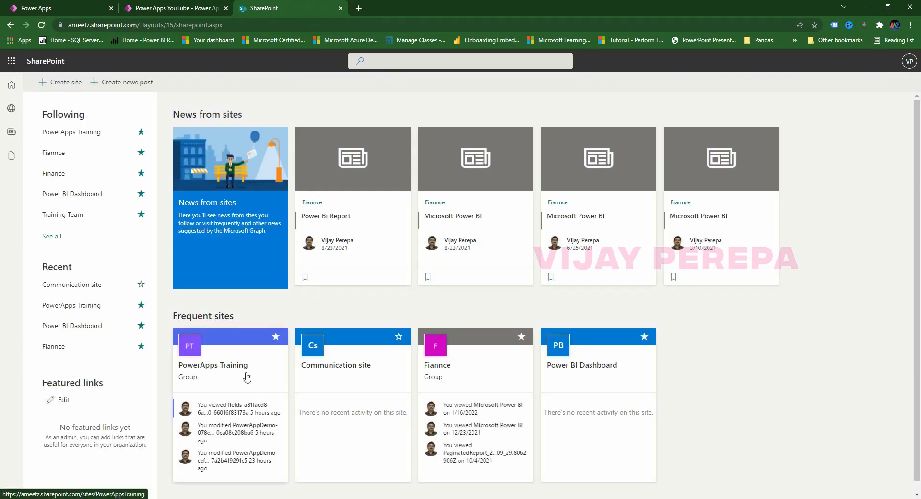
pyautogui.click(247, 377)
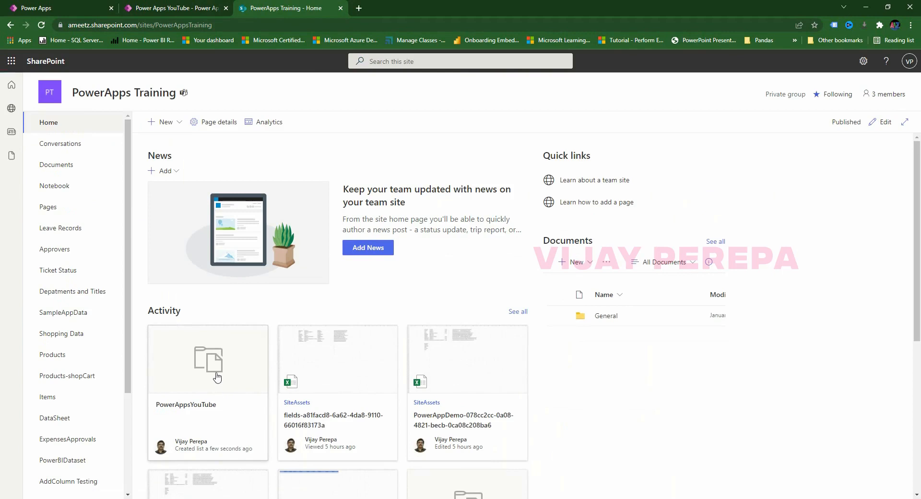
pyautogui.click(217, 378)
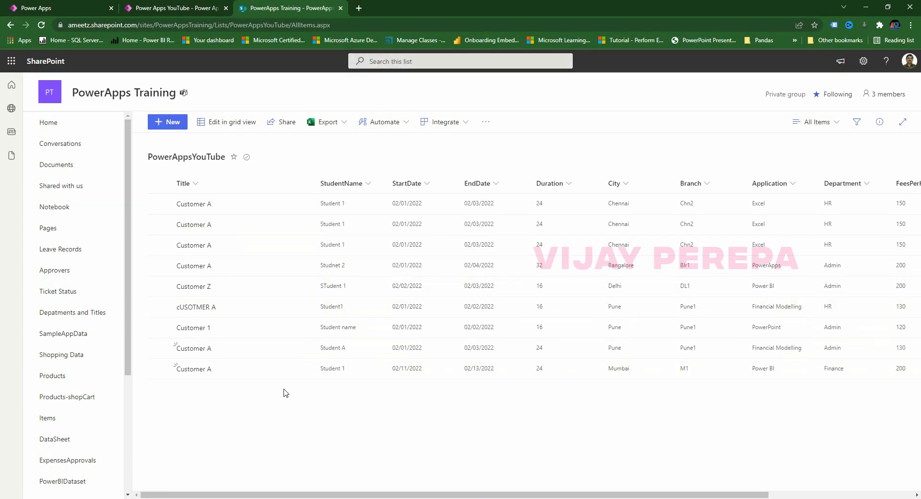
pyautogui.click(166, 6)
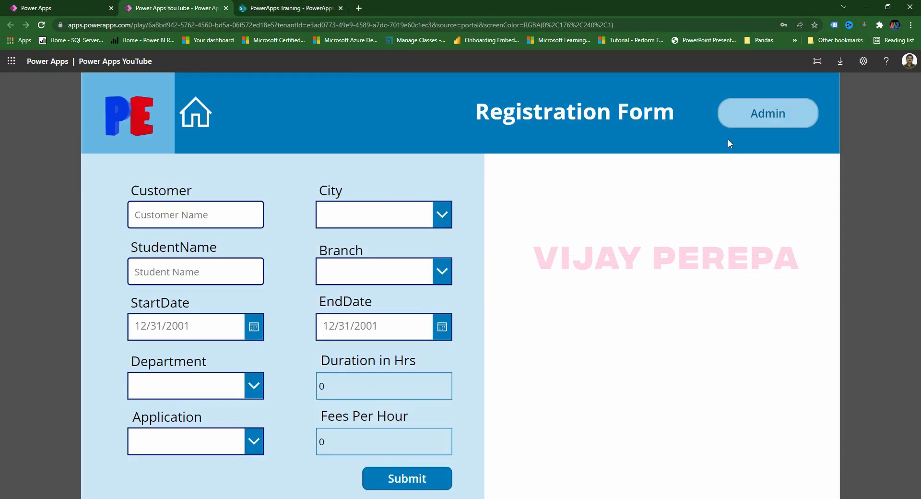
# Refresh the home screen's fee charts to show Mumbai and M1, then close the app's tab.
pyautogui.click(208, 121)
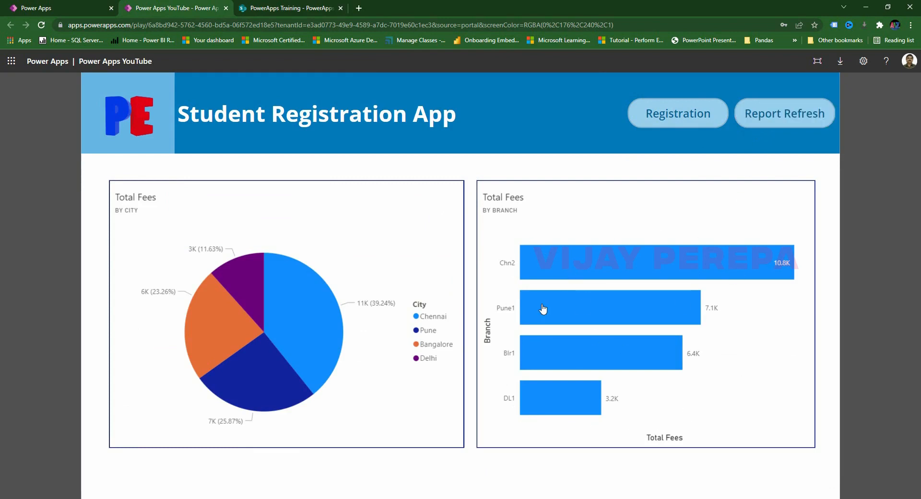
pyautogui.click(785, 114)
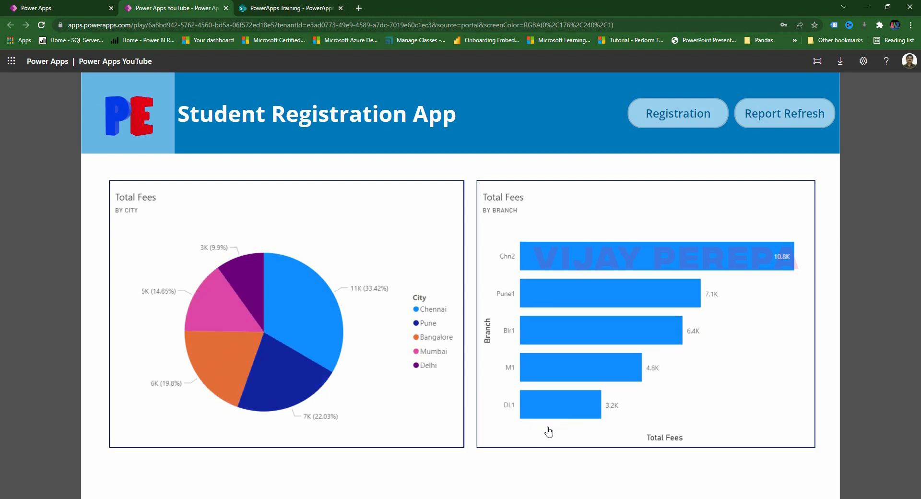
pyautogui.moveTo(595, 368)
pyautogui.click(225, 8)
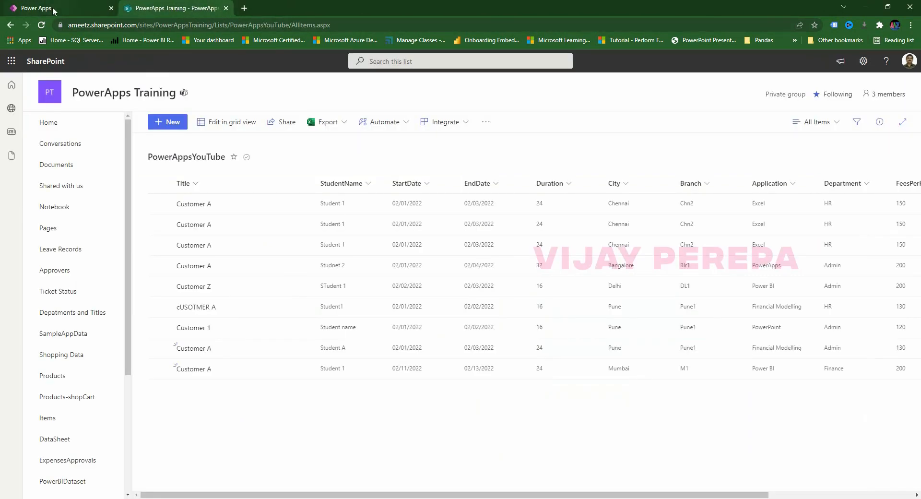
# Start a blank canvas app from Create, name it PowerAppDemo in Tablet format, and create it.
pyautogui.click(53, 9)
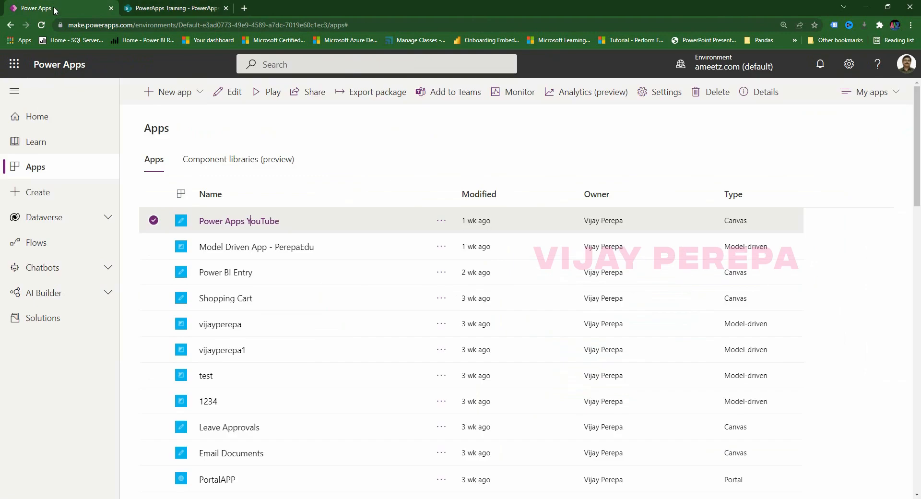
pyautogui.click(52, 194)
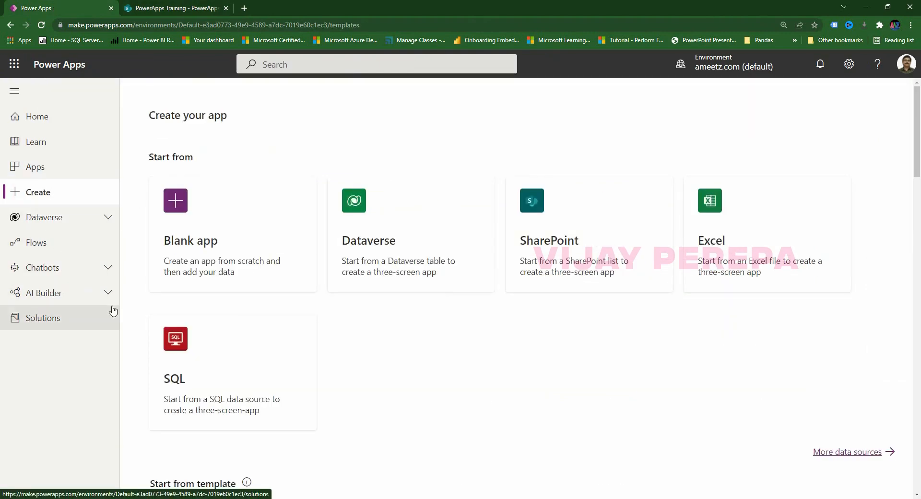
pyautogui.click(192, 238)
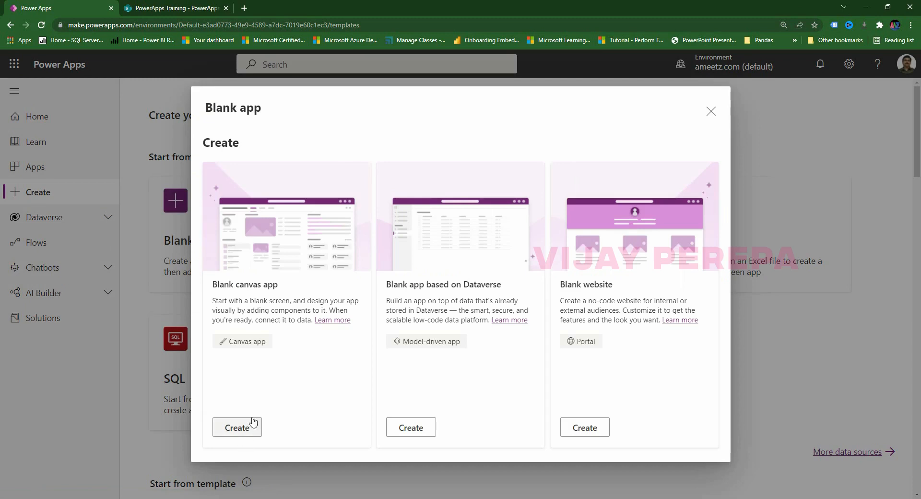
pyautogui.click(237, 428)
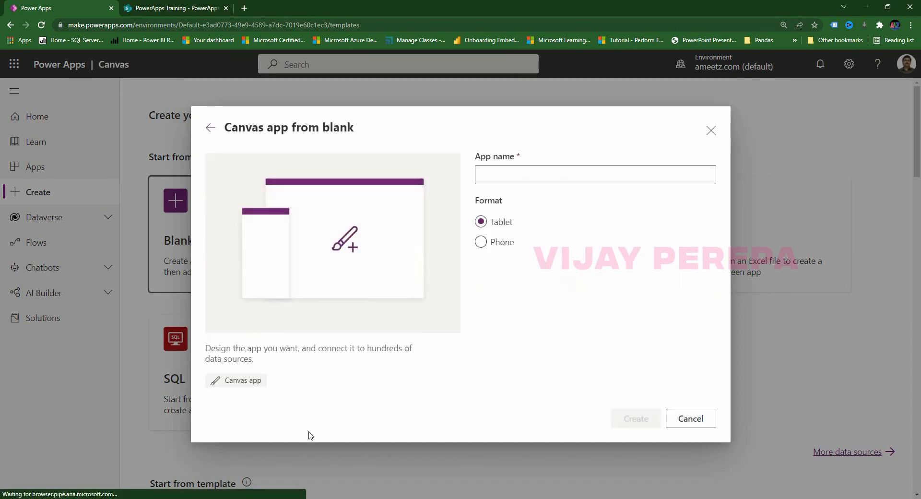
pyautogui.click(512, 177)
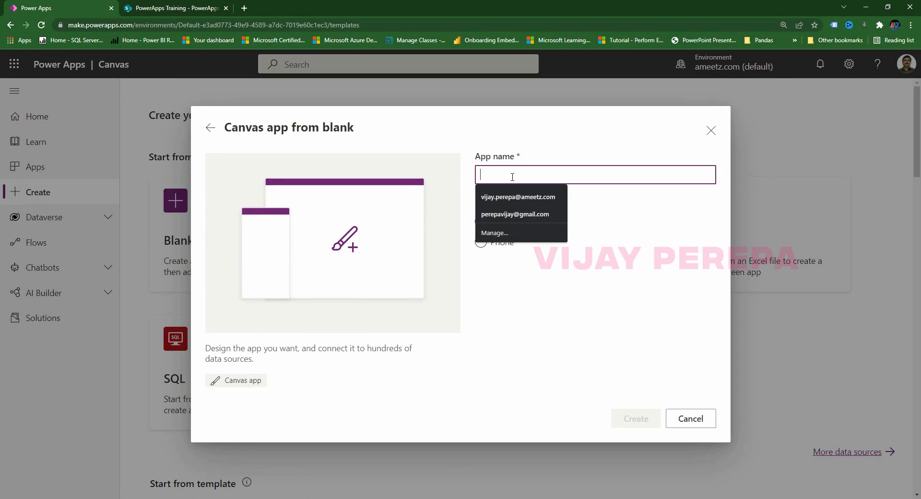
pyautogui.write('PowerApp')
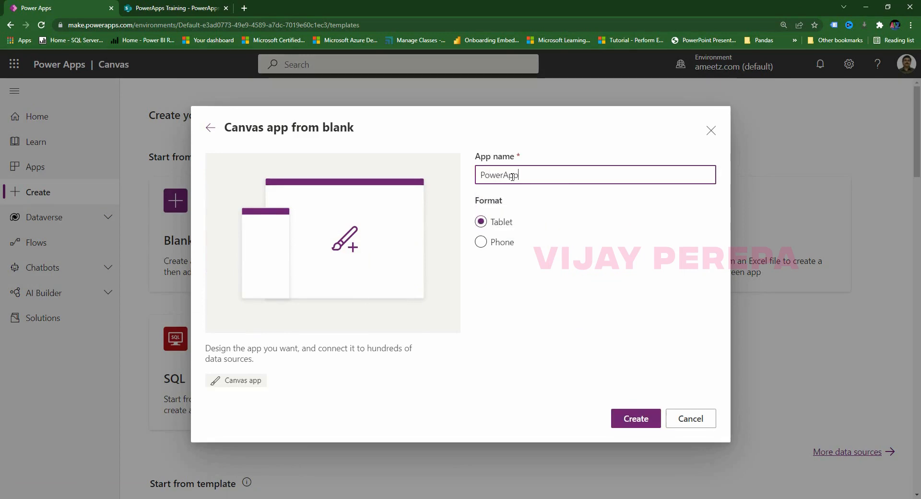
pyautogui.write('Demo')
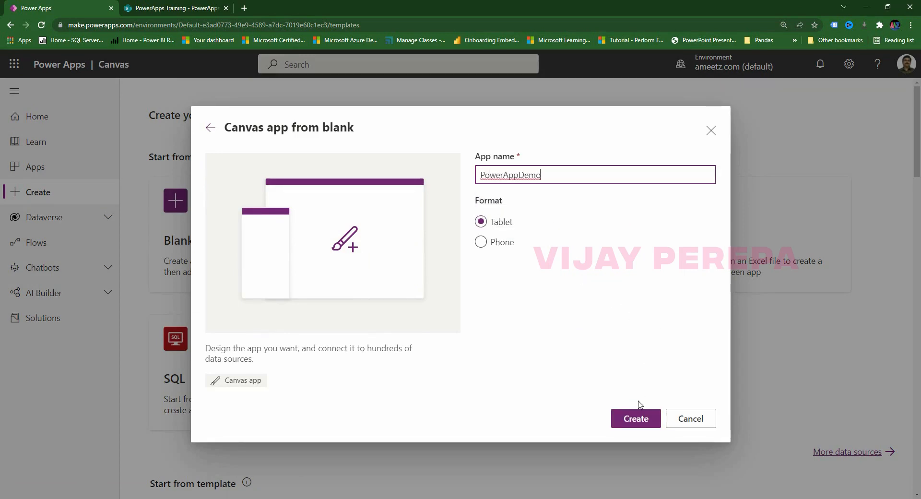
pyautogui.click(633, 420)
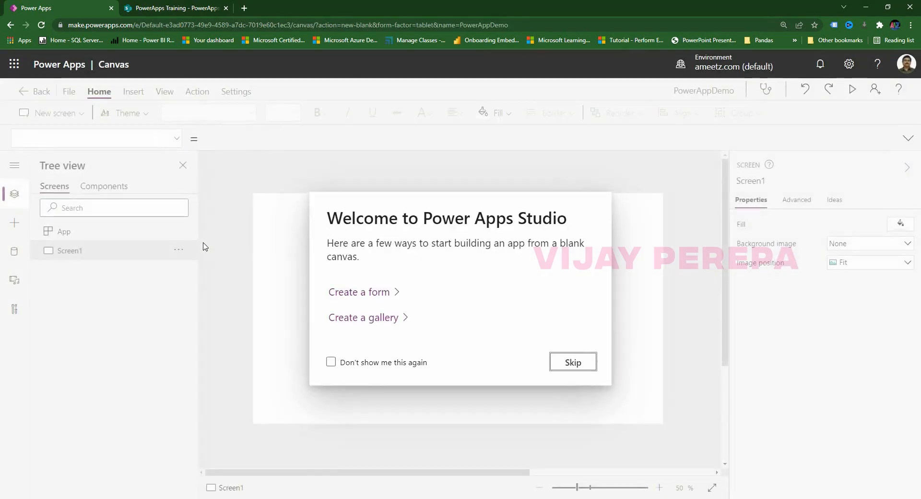
# Rename Screen1 to HomeScreen.
pyautogui.click(574, 365)
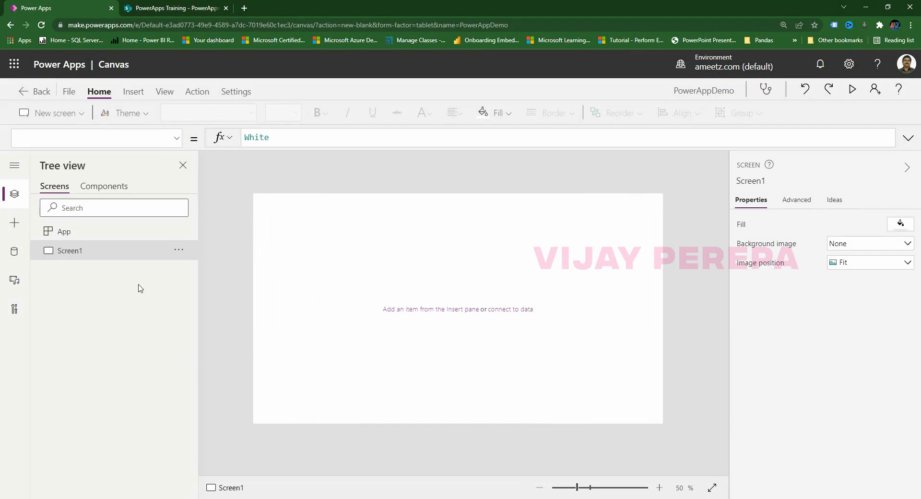
pyautogui.doubleClick(83, 251)
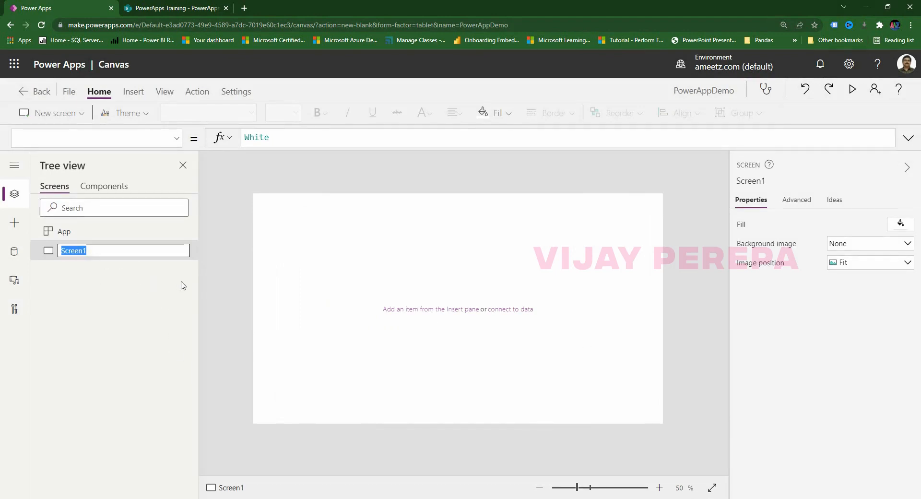
pyautogui.write('HomeSc')
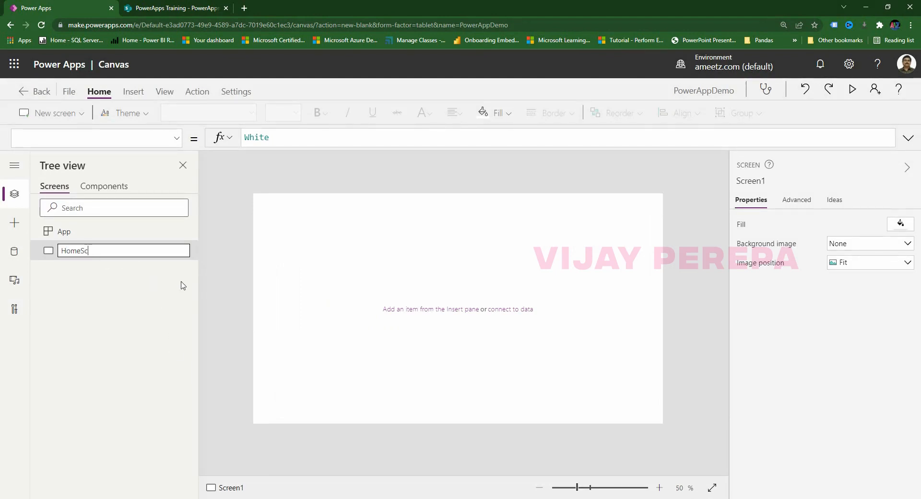
pyautogui.press('Return')
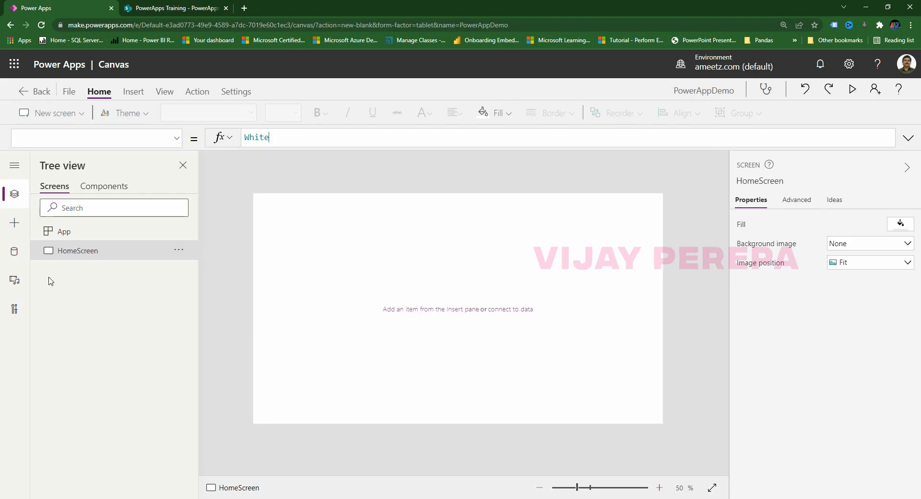
# Add a blank screen named EntryScreen.
pyautogui.click(61, 114)
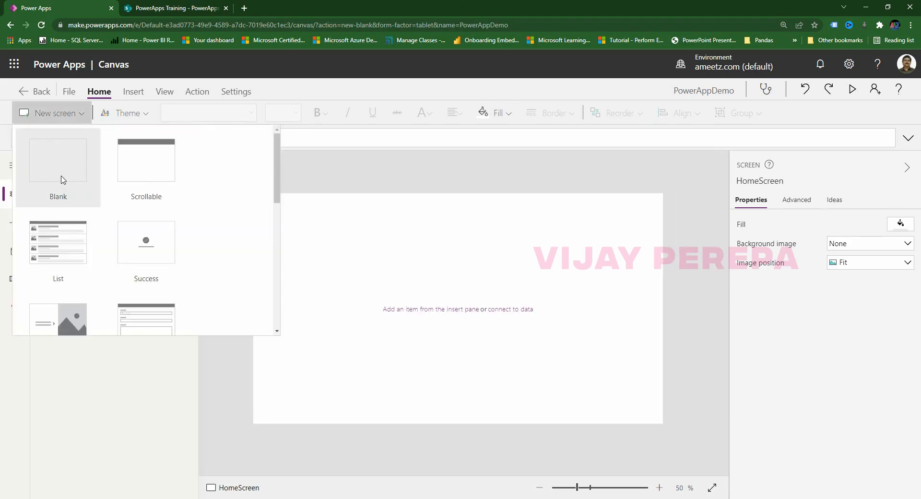
pyautogui.click(62, 179)
pyautogui.doubleClick(76, 271)
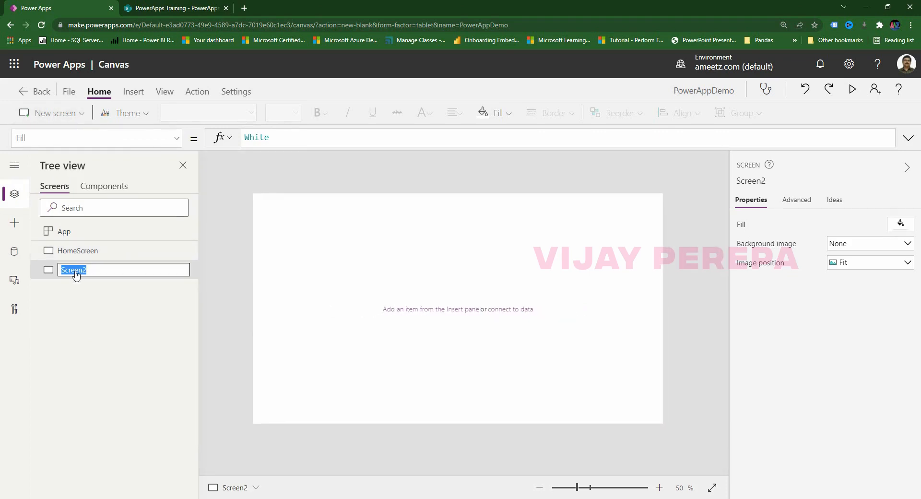
pyautogui.write('Entry')
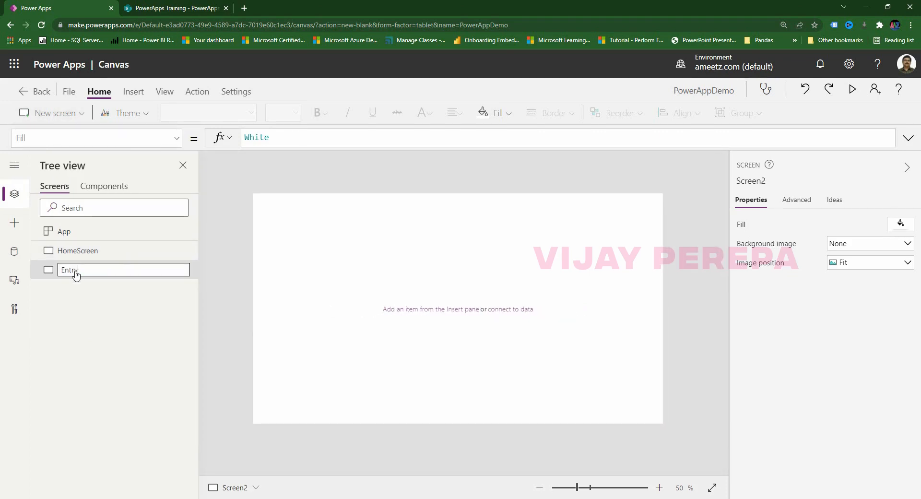
pyautogui.click(87, 314)
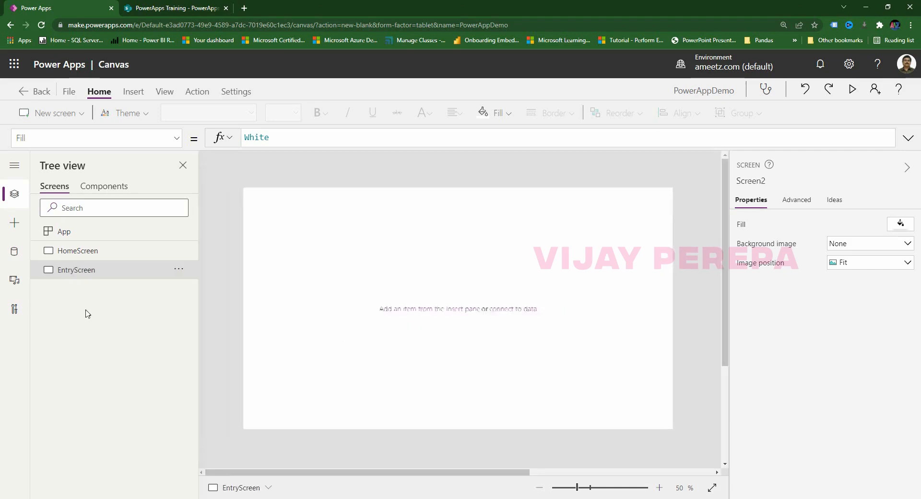
# Add another blank screen named EditScreen.
pyautogui.click(51, 119)
pyautogui.click(57, 185)
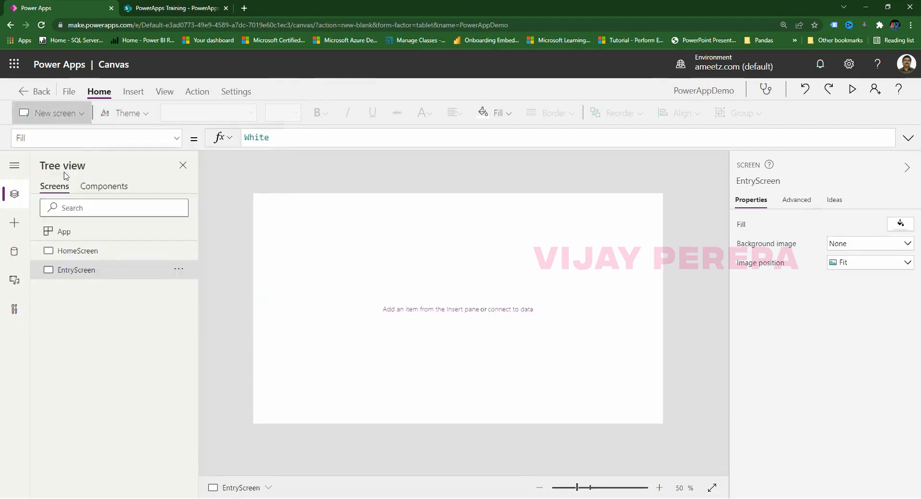
pyautogui.doubleClick(69, 287)
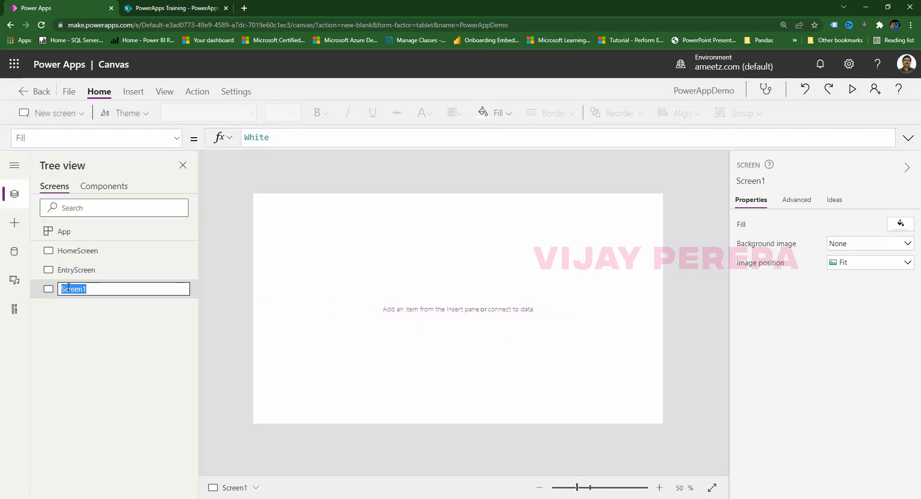
pyautogui.write('EditScreen')
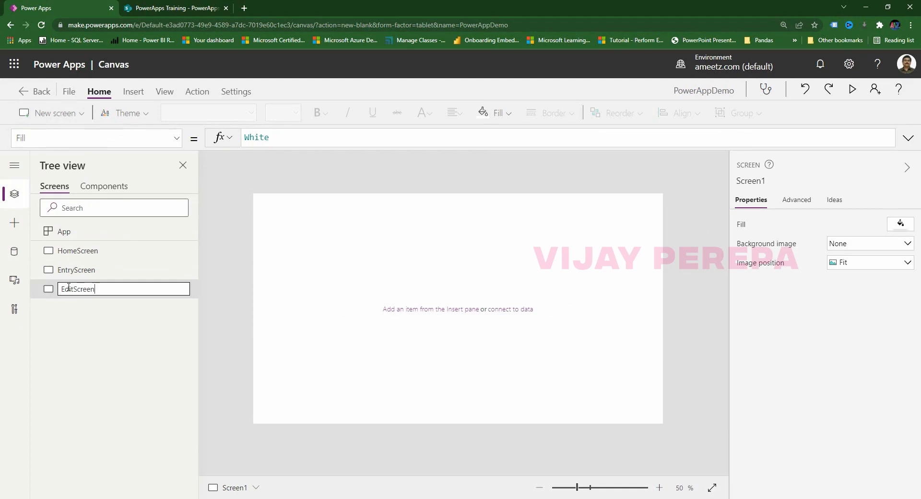
pyautogui.click(73, 310)
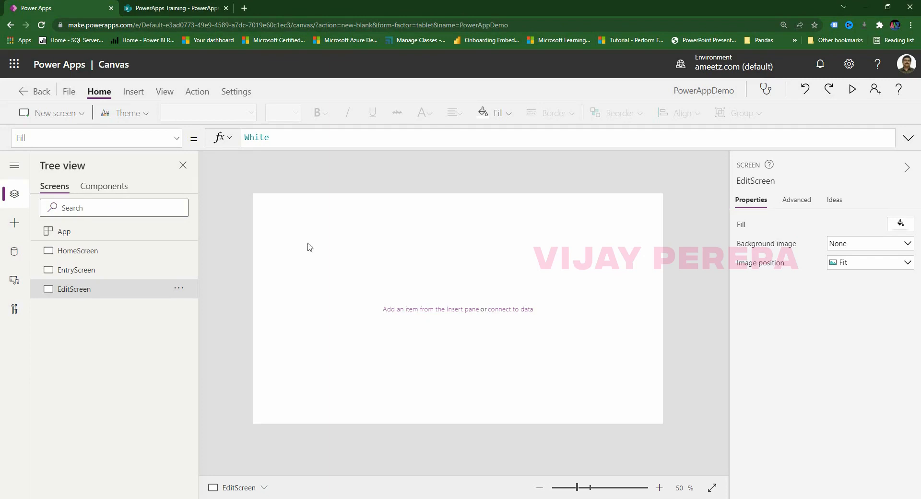
pyautogui.click(75, 251)
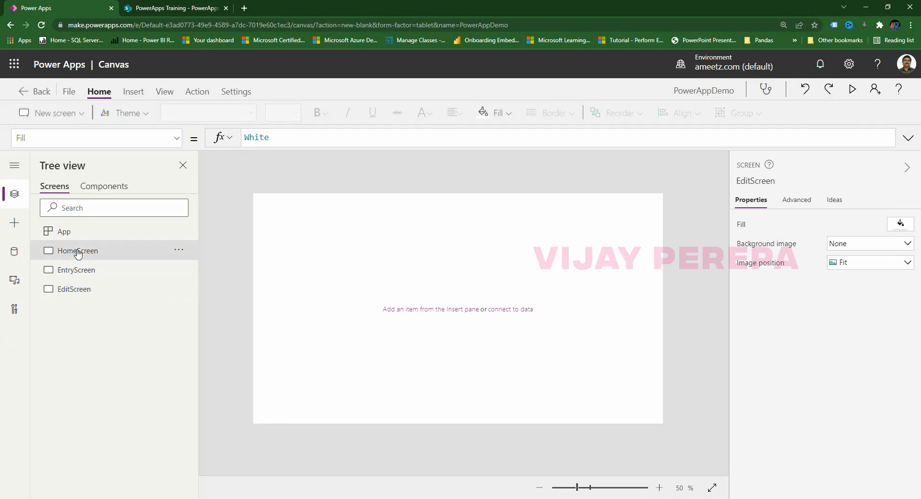
# Insert a rectangle on HomeScreen and enlarge it to about 208 by 138.
pyautogui.click(139, 94)
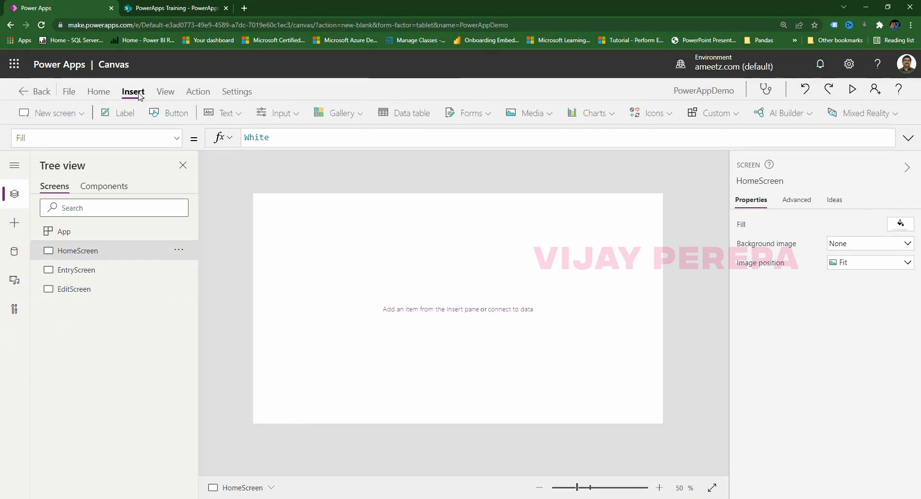
pyautogui.click(15, 223)
pyautogui.scroll(-3, 70, 408)
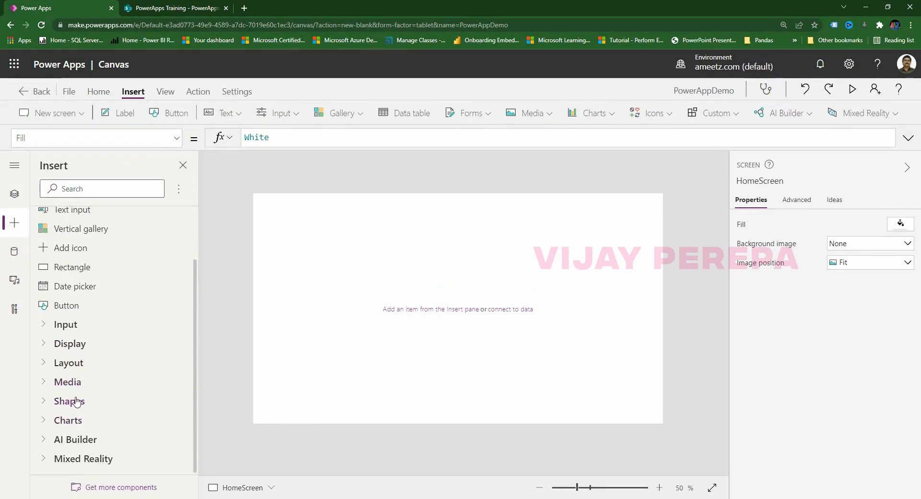
pyautogui.click(70, 402)
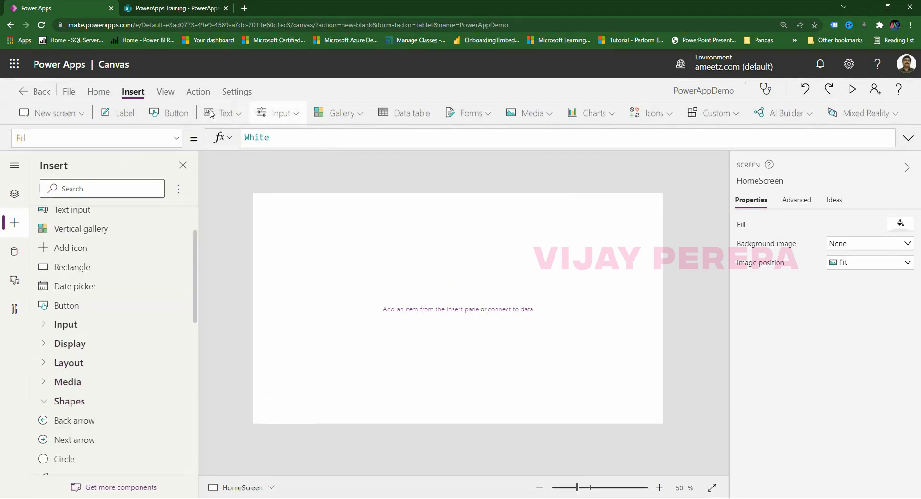
pyautogui.click(664, 119)
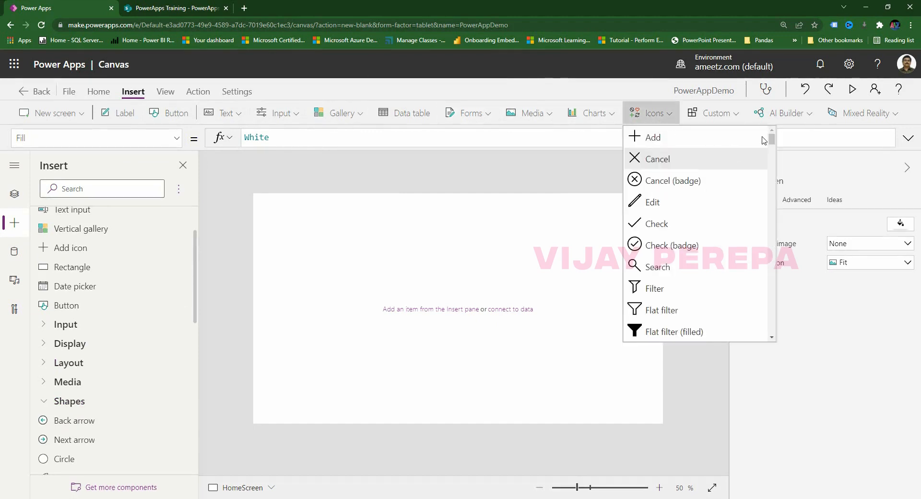
pyautogui.moveTo(771, 142); pyautogui.dragTo(736, 376)
pyautogui.scroll(5, 681, 307)
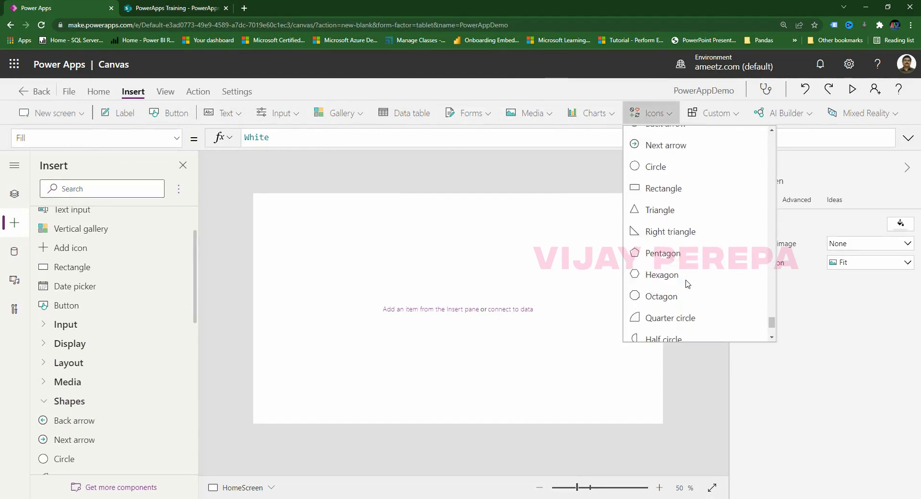
pyautogui.click(654, 313)
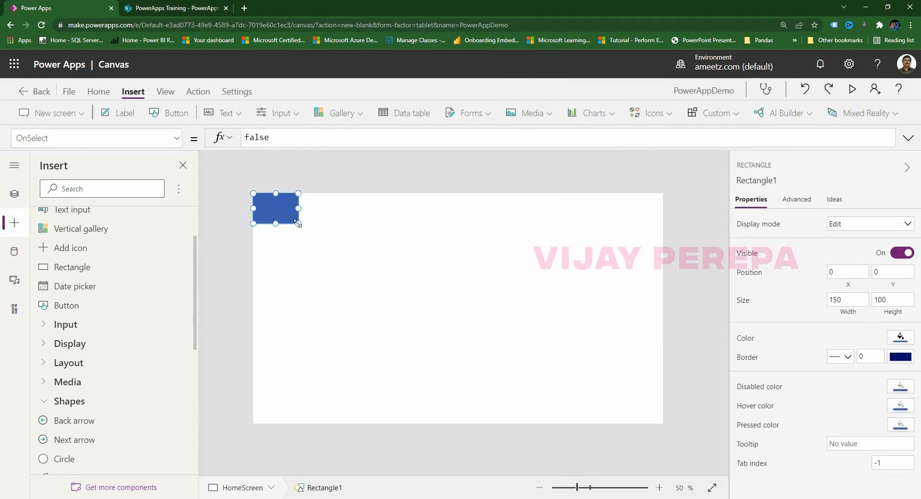
pyautogui.moveTo(298, 223); pyautogui.dragTo(316, 235)
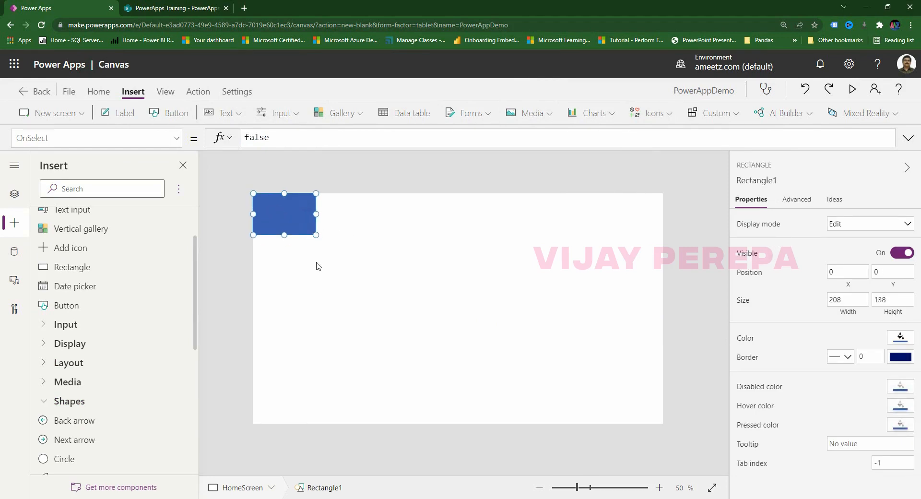
# Set the rectangle's Width formula to Parent.Width.
pyautogui.click(123, 143)
pyautogui.write('Wid')
pyautogui.press('Tab')
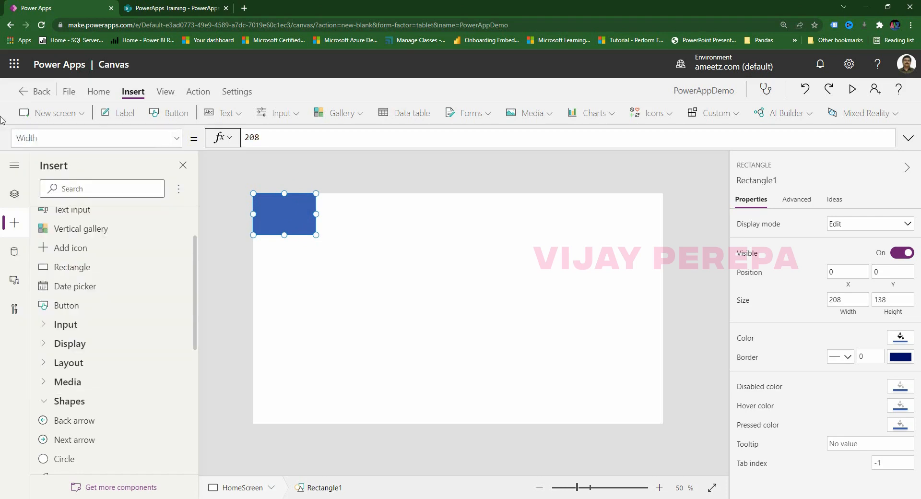
pyautogui.press('Tab')
pyautogui.write('Par')
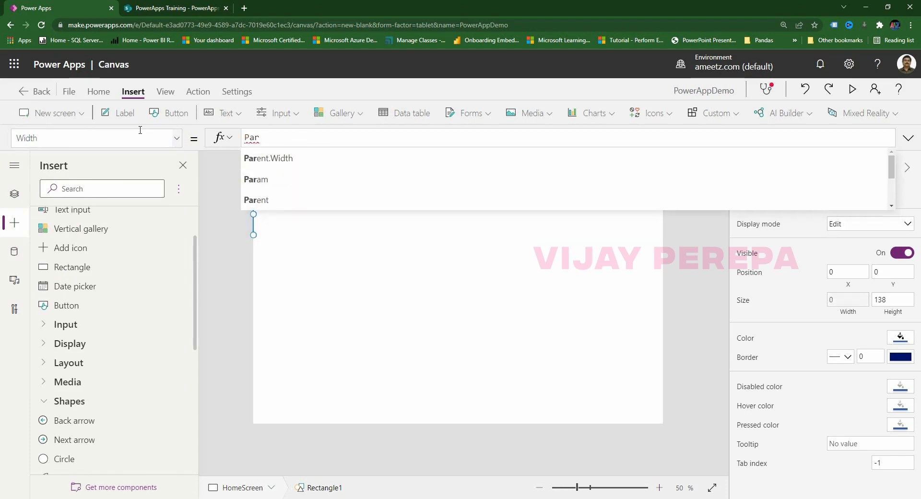
pyautogui.click(272, 157)
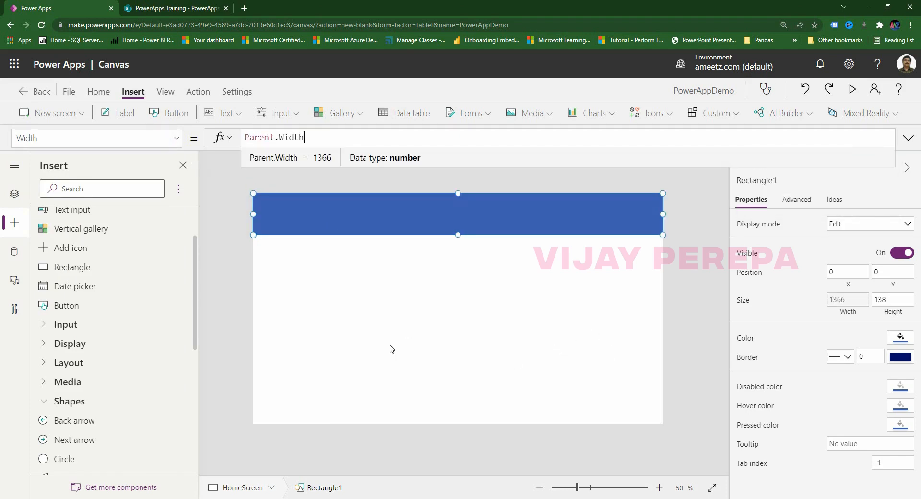
pyautogui.click(468, 345)
# Recolour the header rectangle a brighter blue.
pyautogui.click(602, 231)
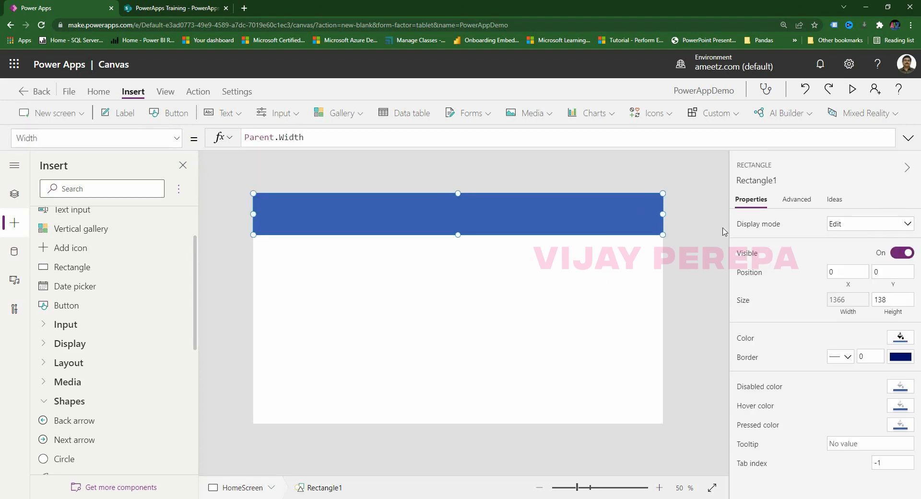
pyautogui.click(906, 341)
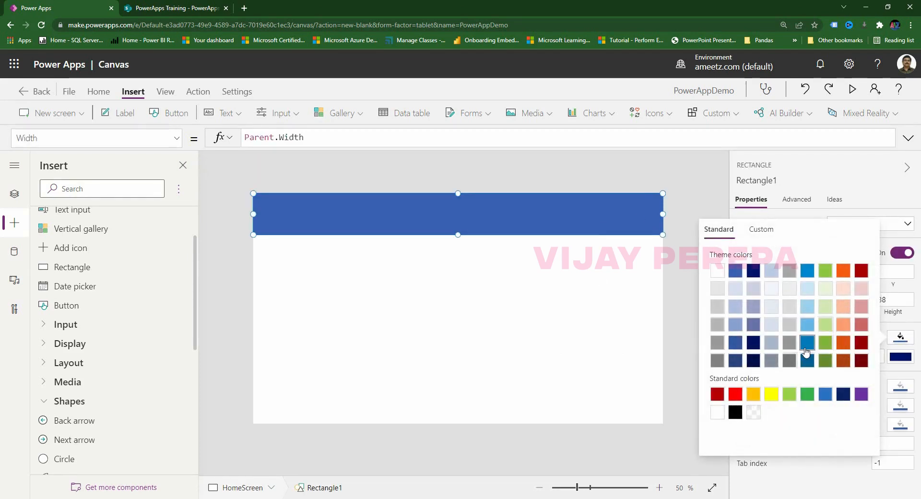
pyautogui.click(806, 345)
pyautogui.click(669, 328)
# Paste copies of the blue header rectangle onto EntryScreen and EditScreen.
pyautogui.click(566, 214)
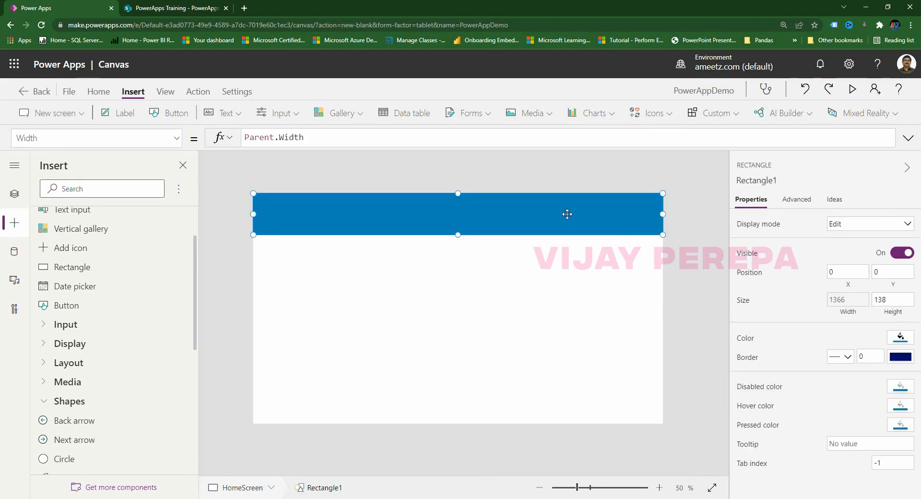
pyautogui.click(14, 193)
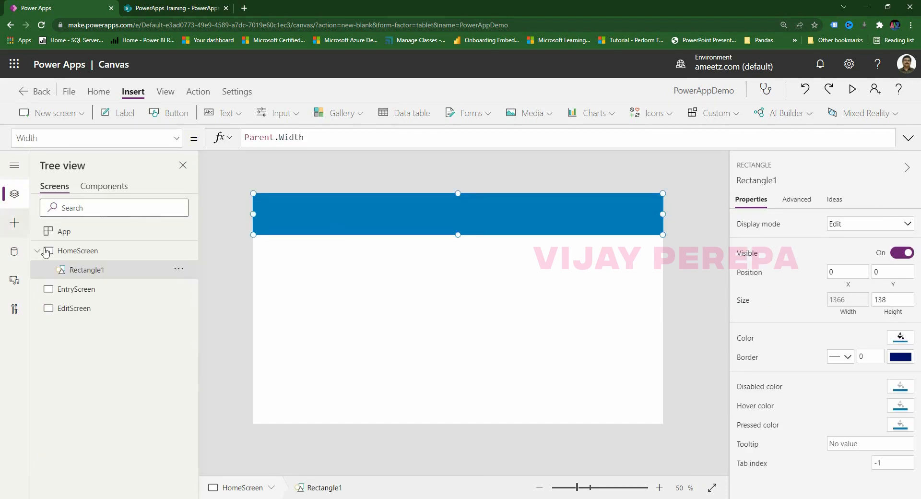
pyautogui.click(81, 290)
pyautogui.hotkey('ctrl', 'v')
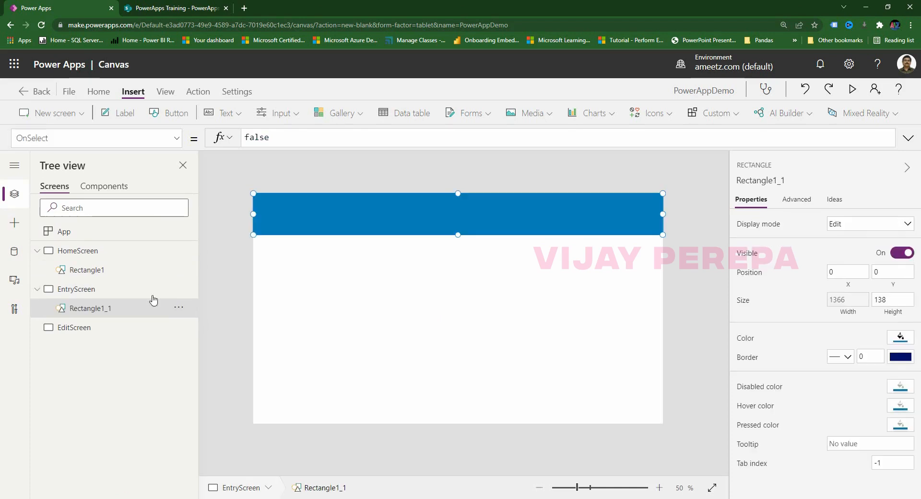
pyautogui.click(55, 330)
pyautogui.hotkey('ctrl', 'v')
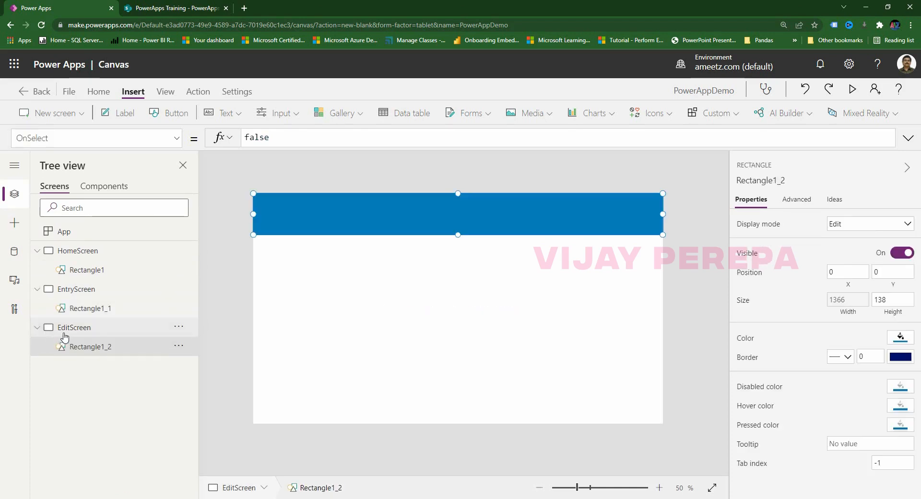
# Collapse the screens in Tree view and return to HomeScreen.
pyautogui.click(38, 289)
pyautogui.click(37, 250)
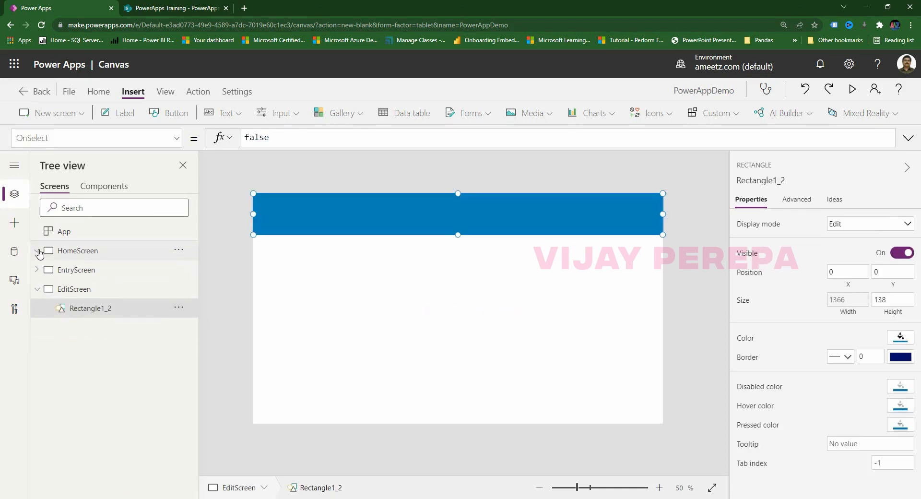
pyautogui.click(36, 288)
pyautogui.click(86, 251)
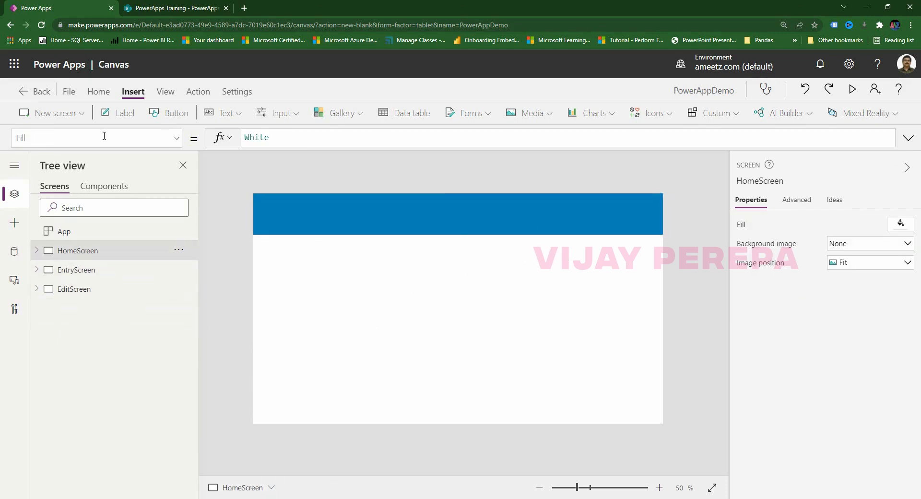
# Add a 180 by 54 button labelled Registration at the right of the blue header.
pyautogui.click(168, 116)
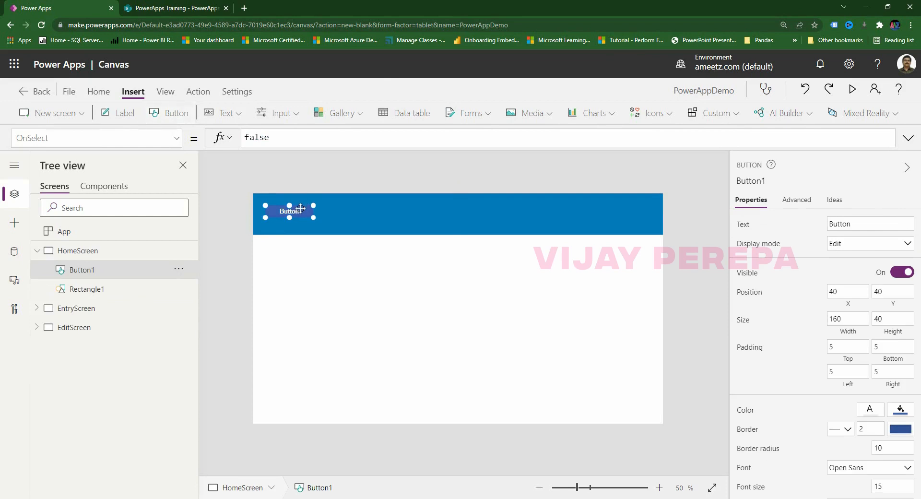
pyautogui.moveTo(300, 208); pyautogui.dragTo(552, 211)
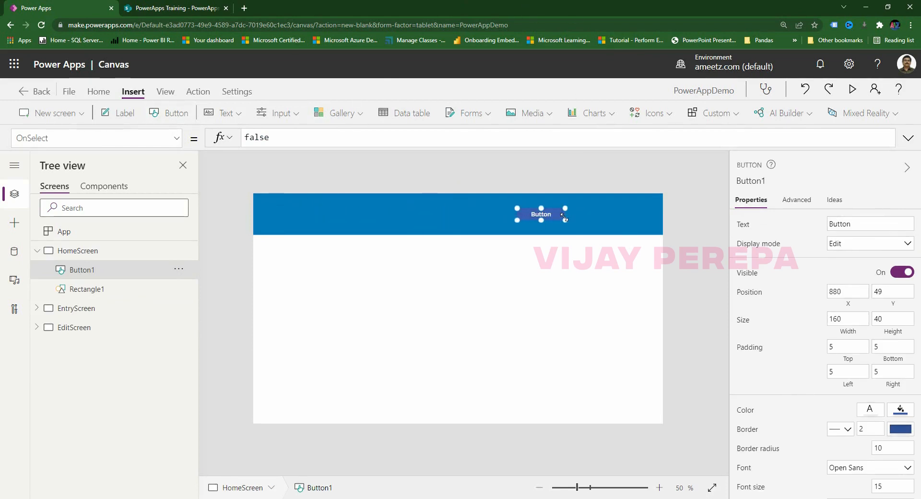
pyautogui.moveTo(566, 220); pyautogui.dragTo(571, 223)
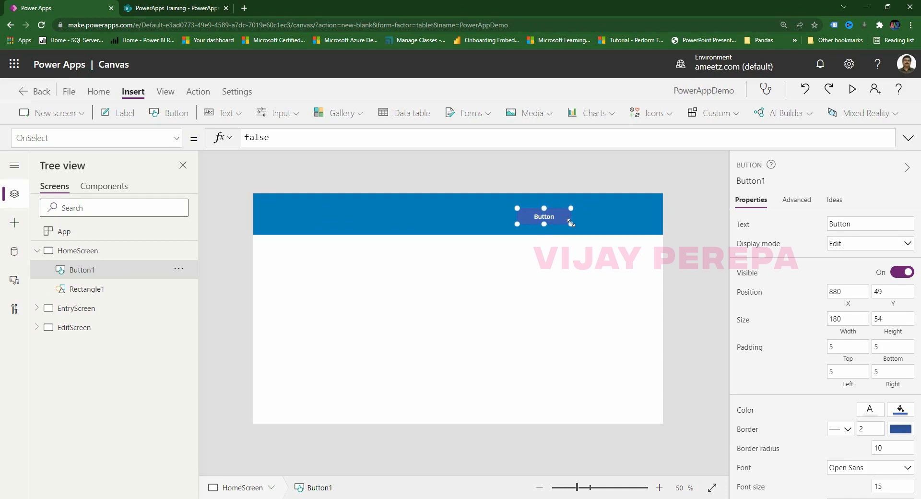
pyautogui.click(860, 221)
pyautogui.write('REg')
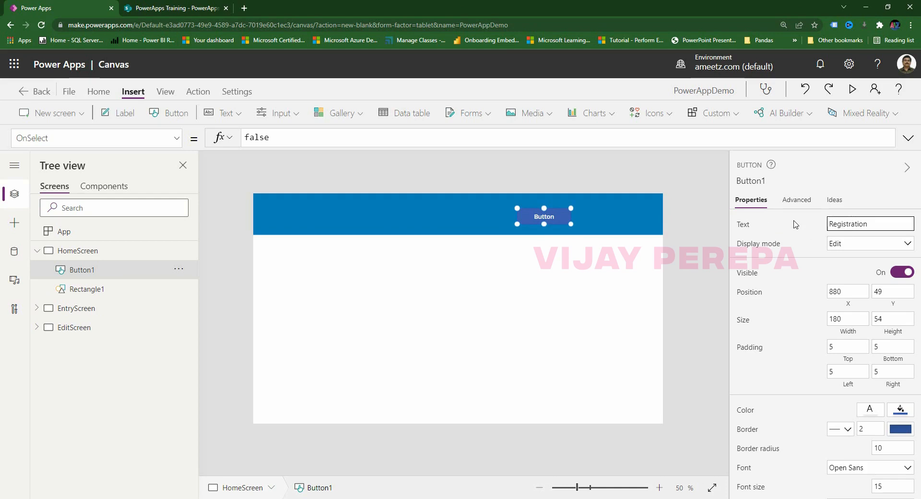
pyautogui.click(802, 263)
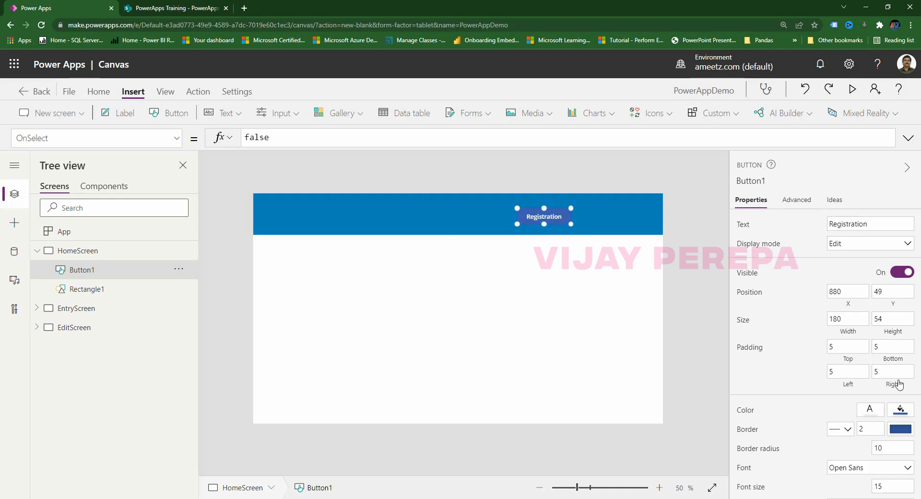
# Give the Registration button dark navy text.
pyautogui.click(900, 418)
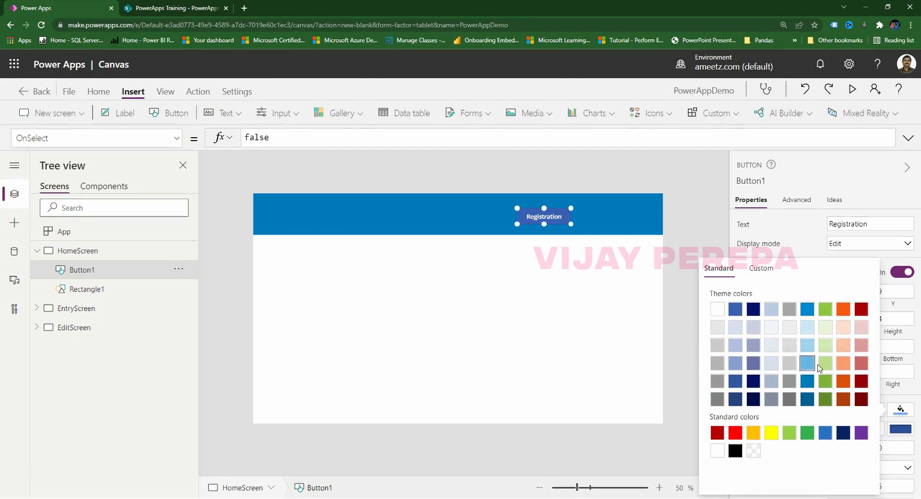
pyautogui.click(676, 327)
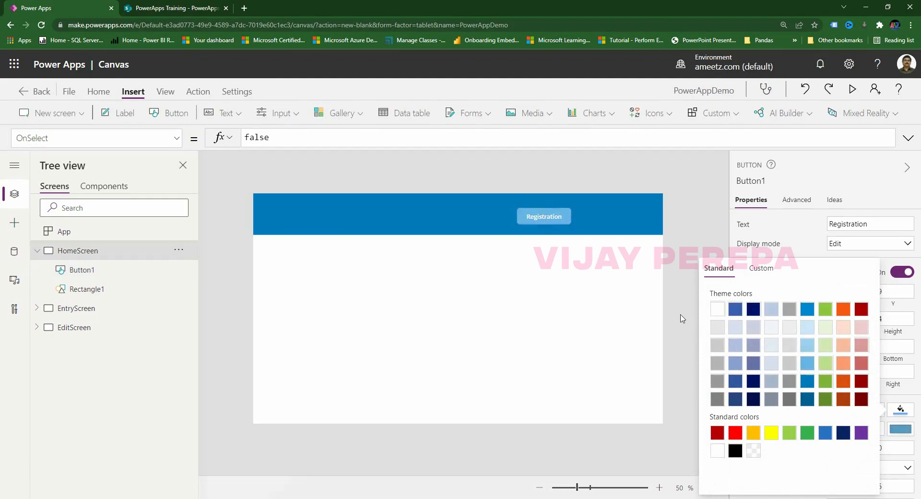
pyautogui.click(537, 222)
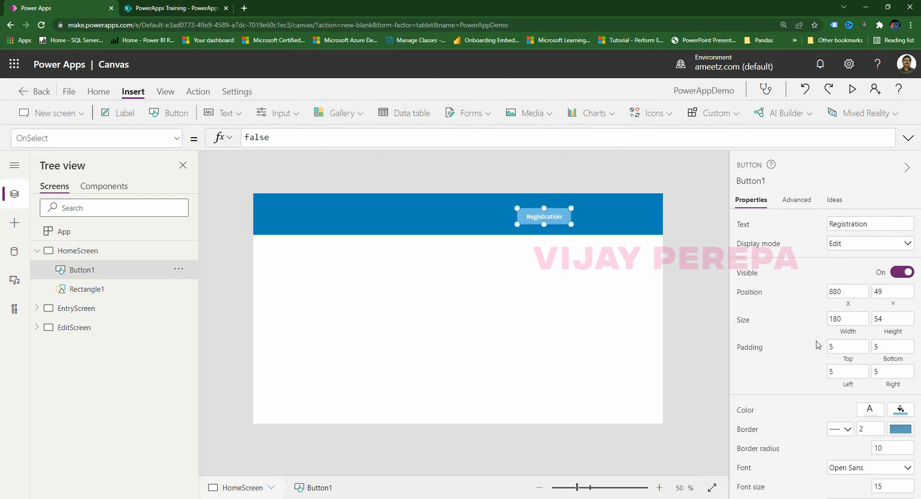
pyautogui.click(859, 407)
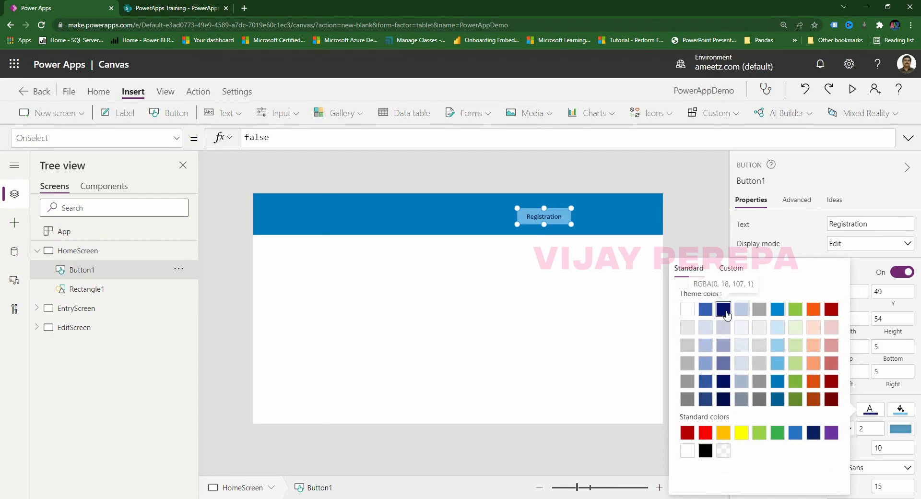
pyautogui.click(726, 314)
pyautogui.click(615, 311)
# Duplicate the Registration button and place the copy to its right.
pyautogui.click(556, 216)
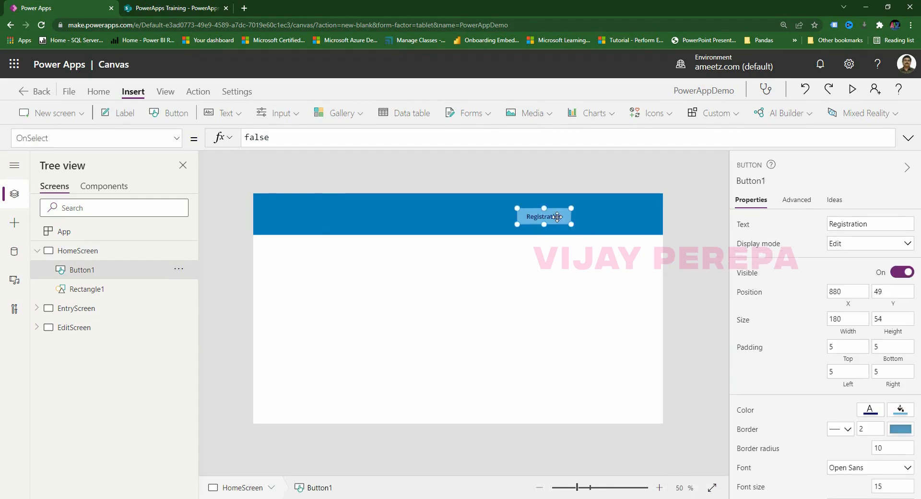
pyautogui.hotkey('ctrl', 'c')
pyautogui.hotkey('ctrl', 'v')
pyautogui.moveTo(557, 217); pyautogui.dragTo(622, 212)
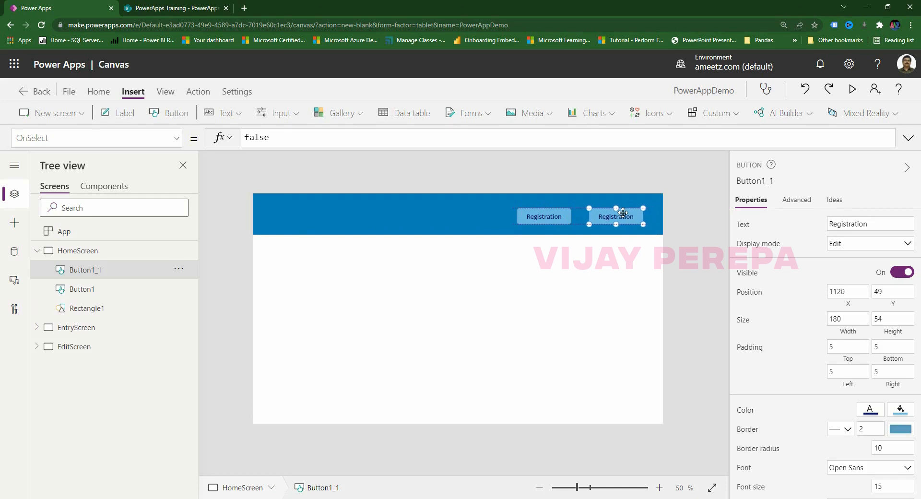
# Relabel the copied button 'Refresh Data'.
pyautogui.doubleClick(855, 222)
pyautogui.write('Refresh Data')
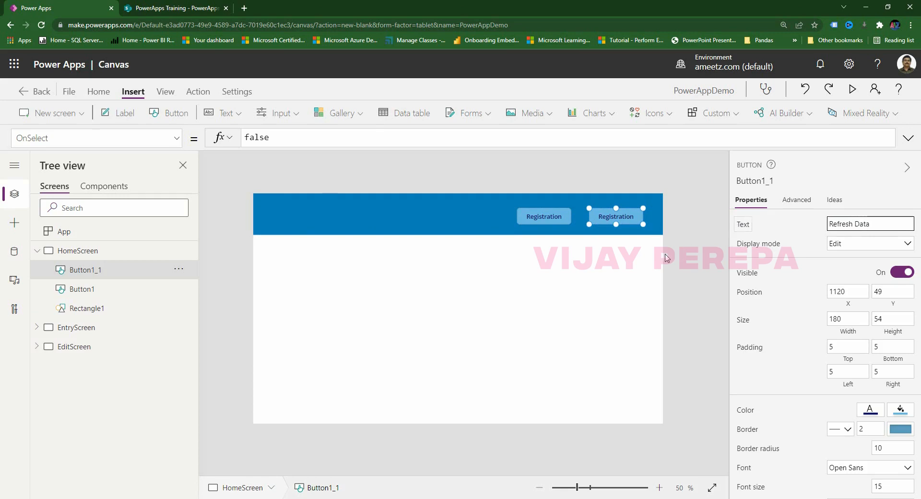
pyautogui.click(666, 259)
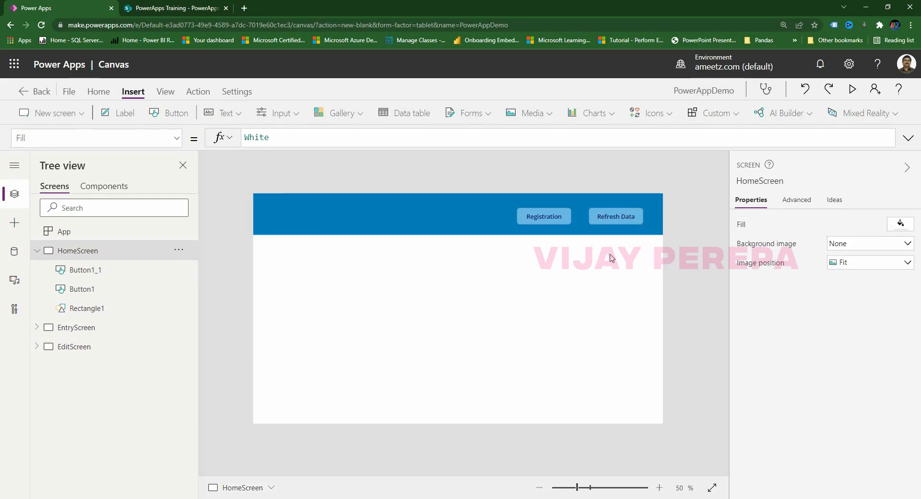
pyautogui.click(627, 219)
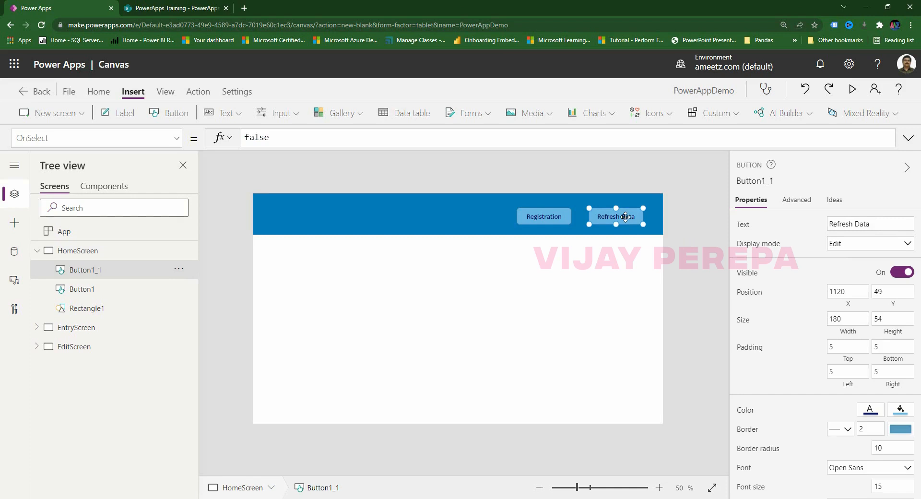
pyautogui.click(539, 216)
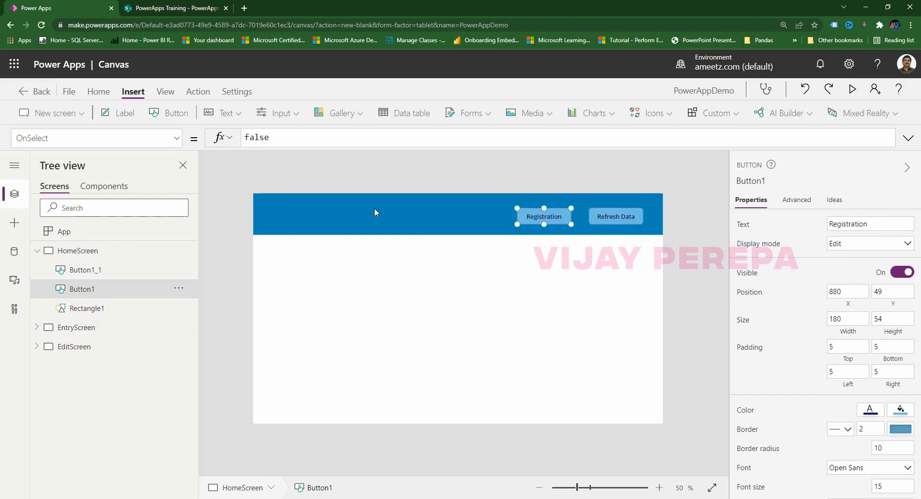
# Set Registration's OnSelect to Navigate(EntryScreen, ScreenTransition.UnCover).
pyautogui.click(62, 139)
pyautogui.moveTo(289, 138); pyautogui.dragTo(217, 138)
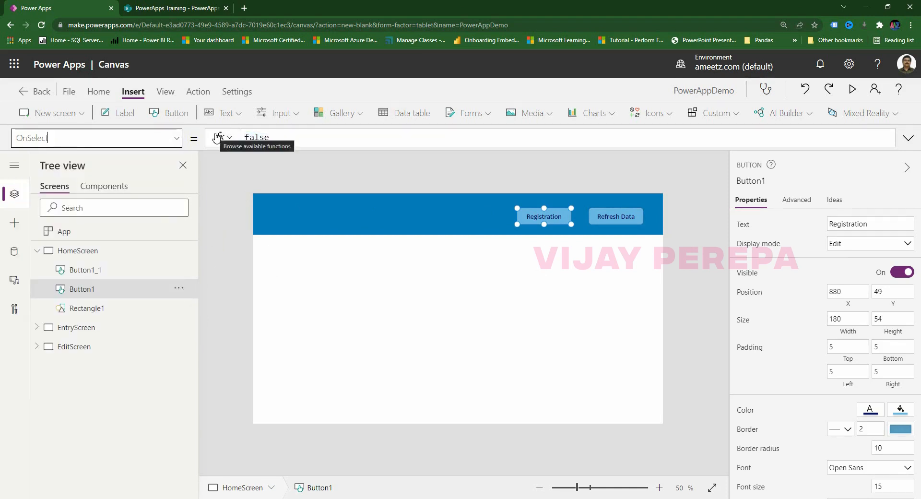
pyautogui.hotkey('ctrl', 'a')
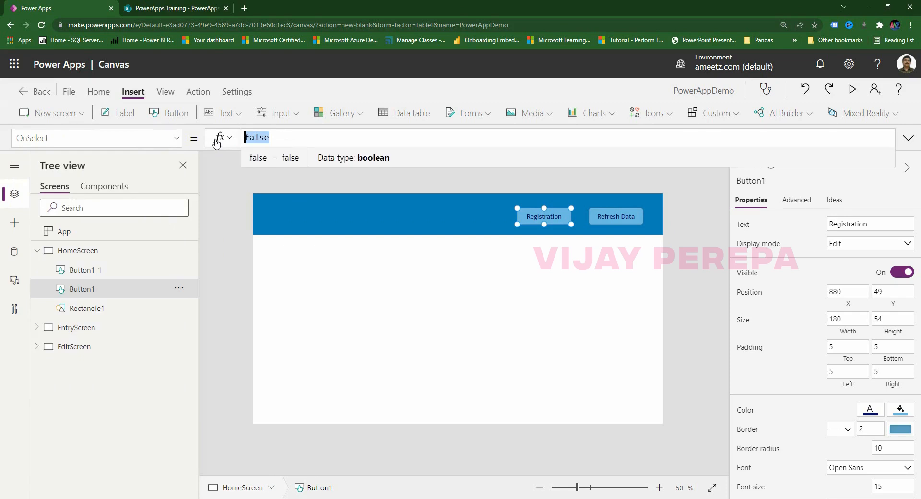
pyautogui.write('navigate(')
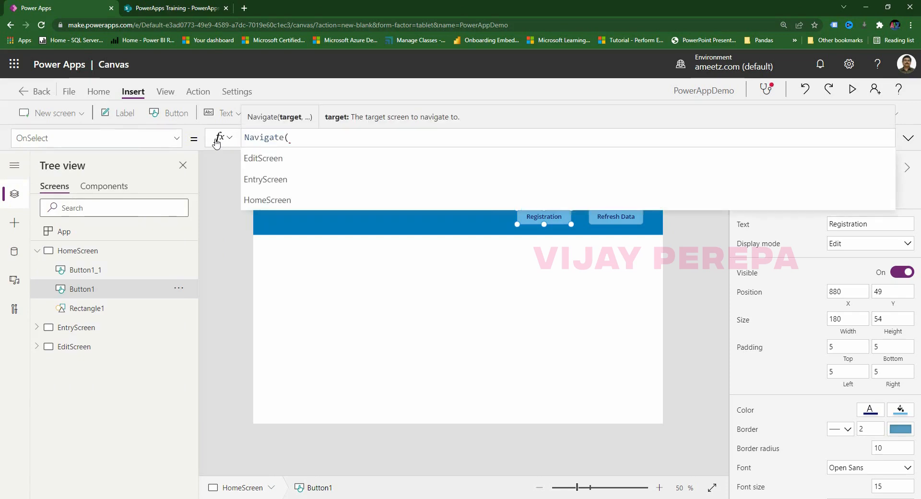
pyautogui.write('ent')
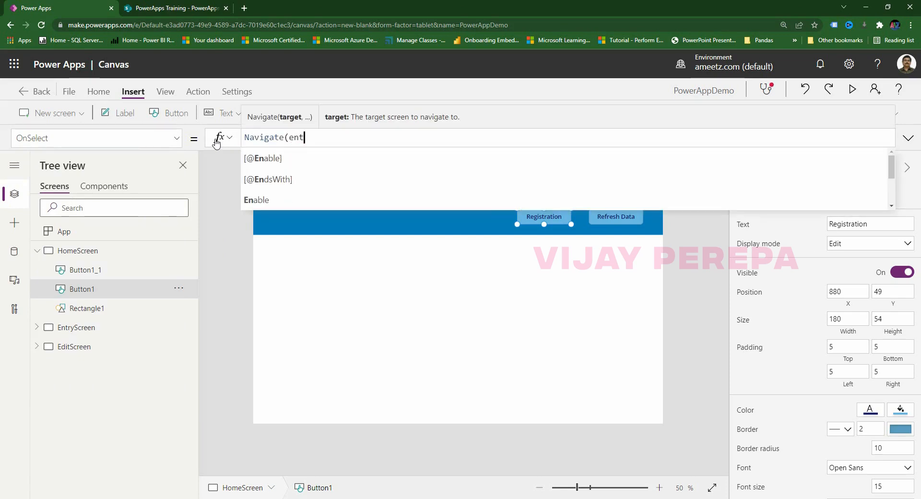
pyautogui.click(290, 159)
pyautogui.write(',')
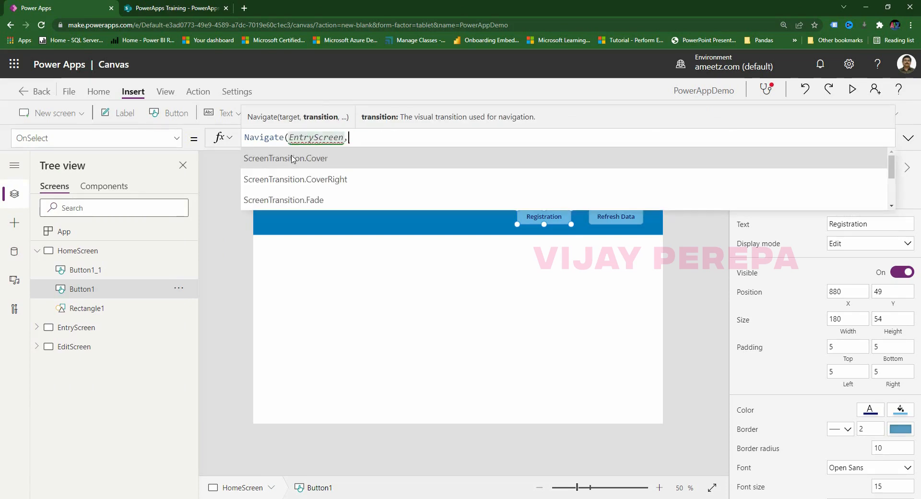
pyautogui.scroll(-2, 315, 166)
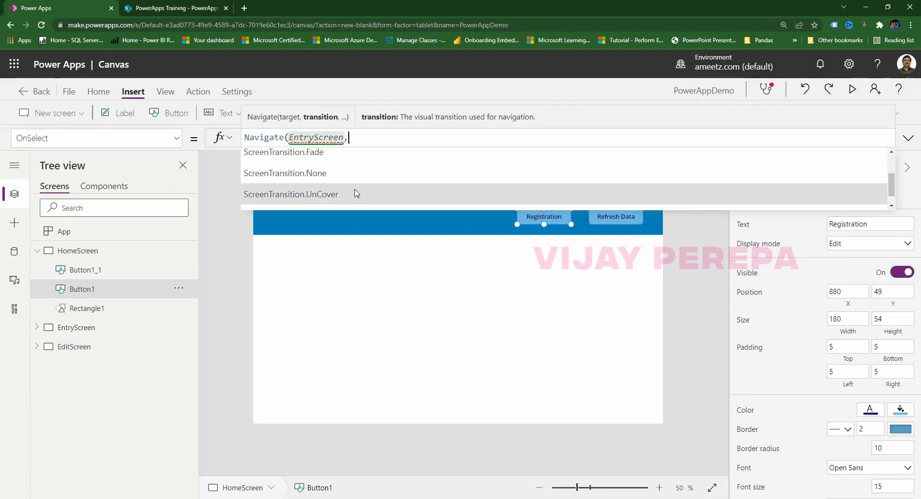
pyautogui.click(356, 194)
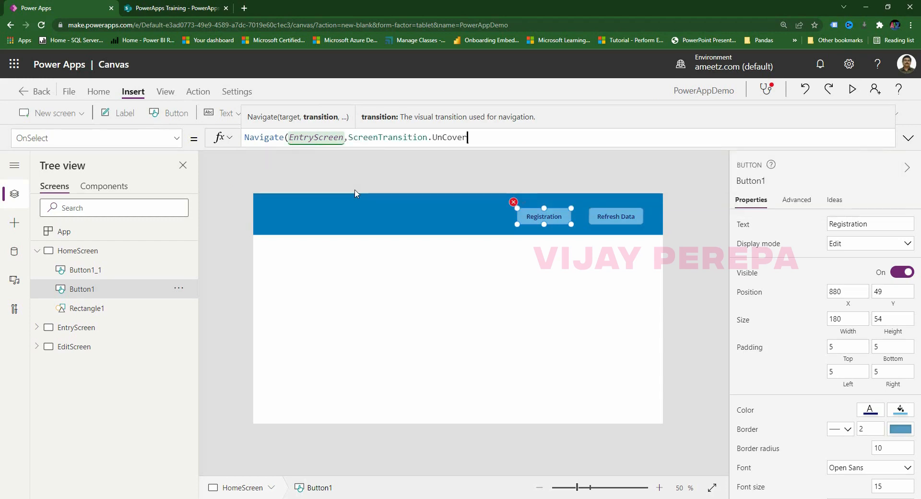
pyautogui.click(370, 315)
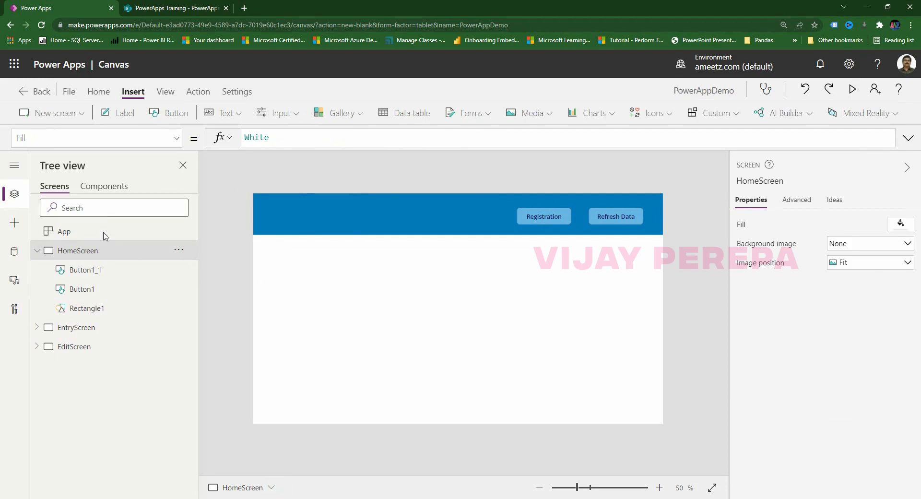
# Preview the app, press Registration to reach EntryScreen, and close the preview.
pyautogui.click(852, 89)
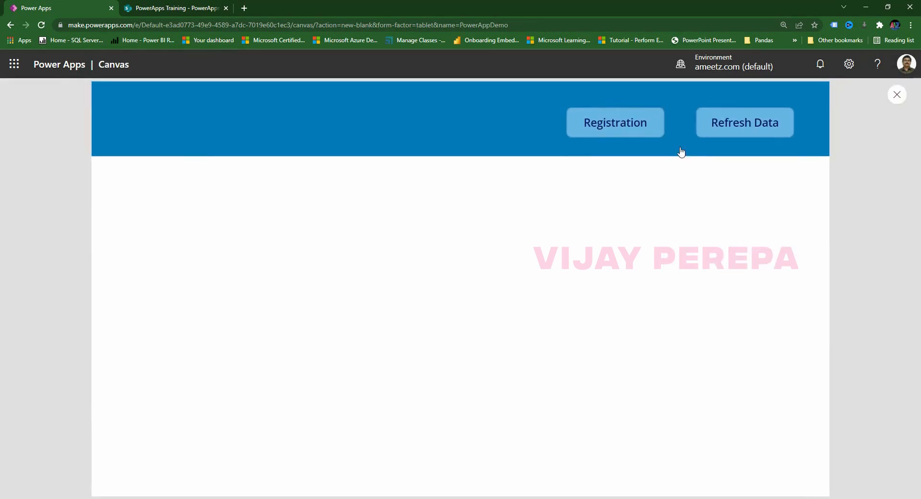
pyautogui.click(633, 138)
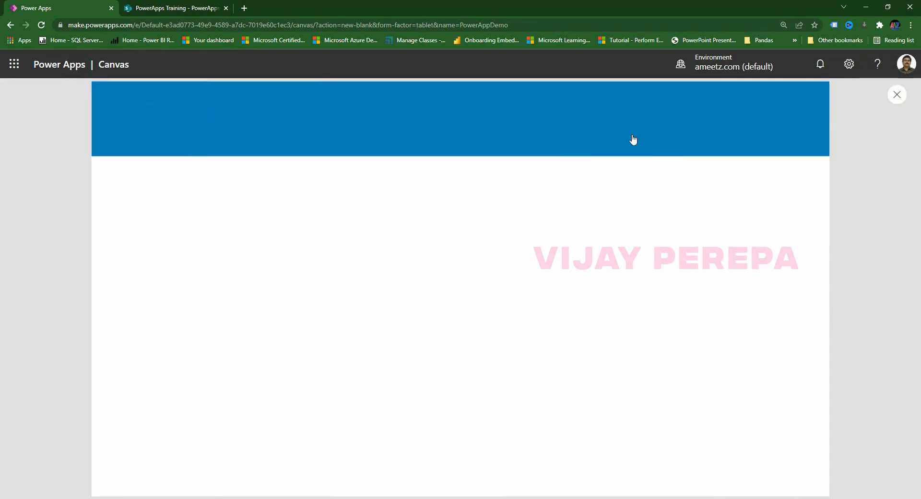
pyautogui.click(896, 95)
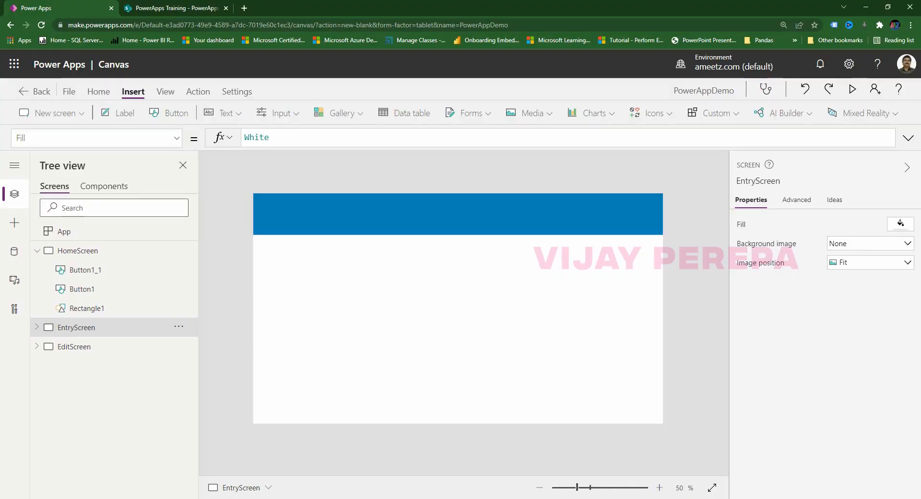
# Insert a button on the right of the EntryScreen header labelled Admin.
pyautogui.click(167, 113)
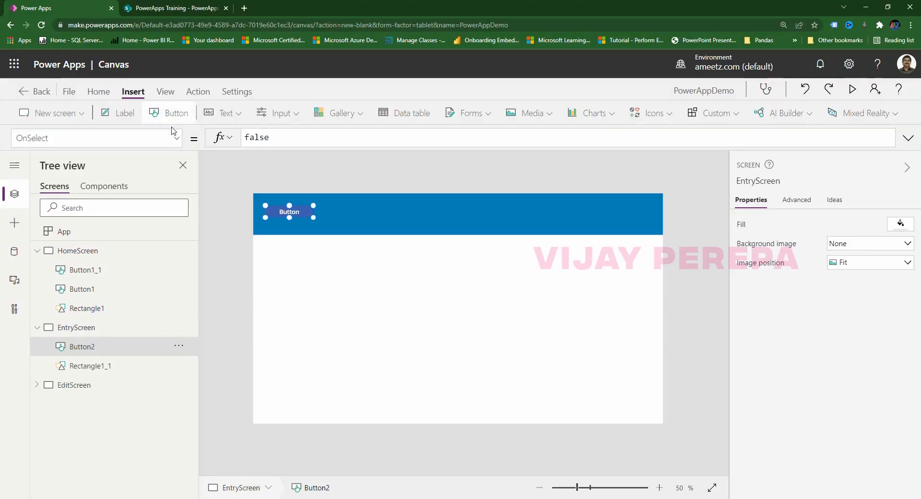
pyautogui.moveTo(307, 214); pyautogui.dragTo(622, 215)
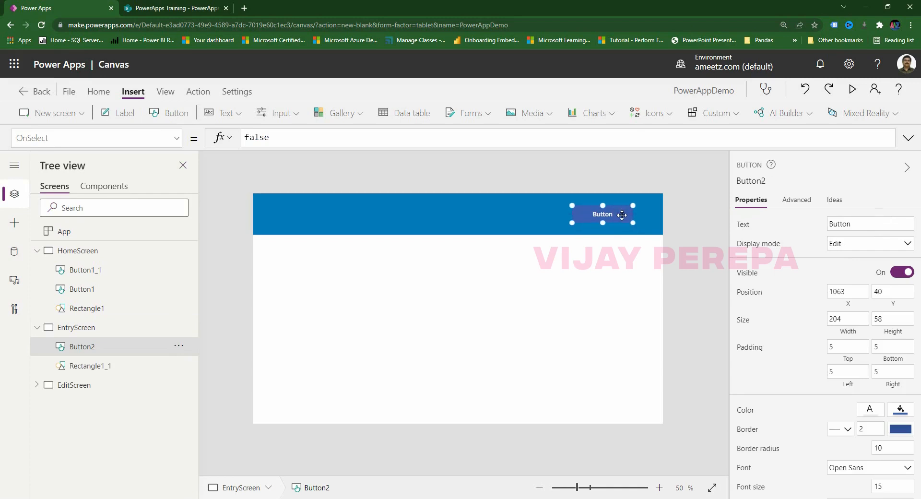
pyautogui.moveTo(893, 224); pyautogui.dragTo(716, 223)
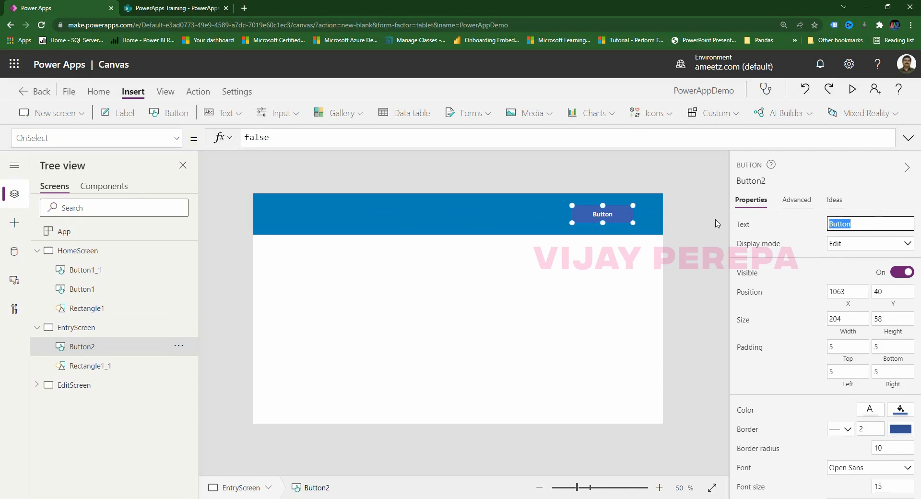
pyautogui.write('Adin')
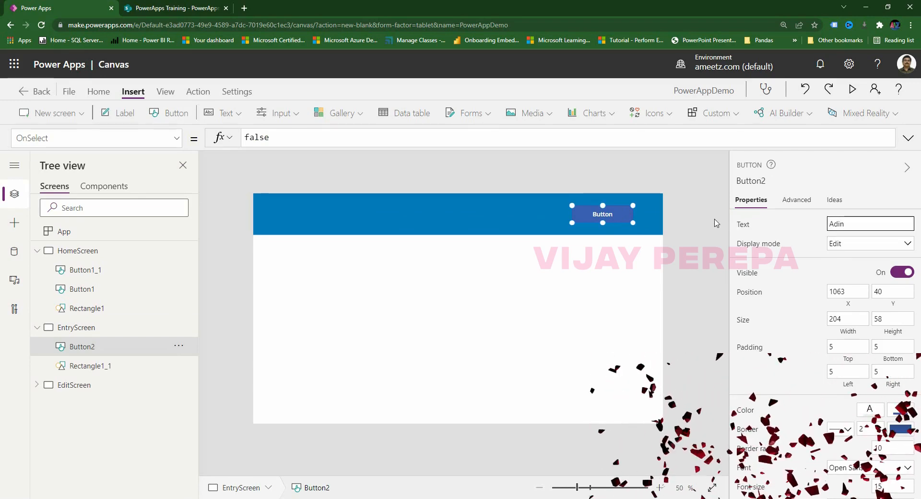
pyautogui.press('BackSpace')
pyautogui.press('BackSpace')
pyautogui.write('min')
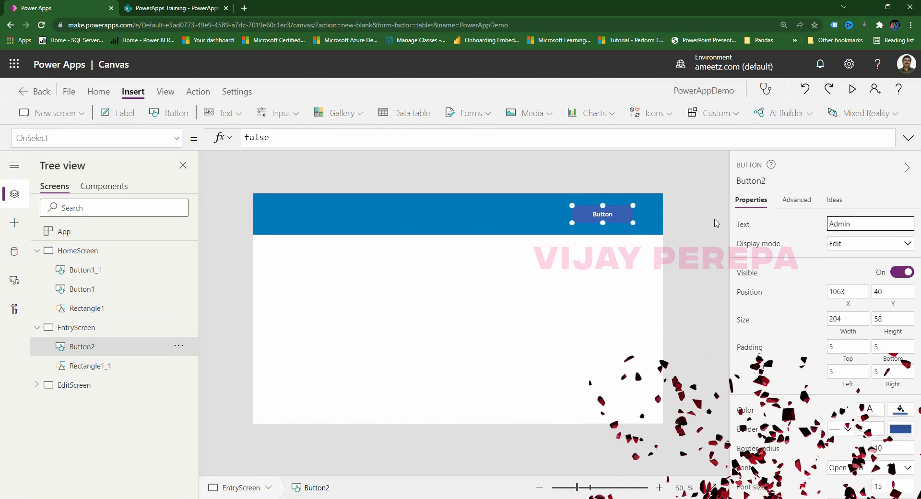
# Give the Admin button a light blue fill and dark navy text, shifting it slightly right.
pyautogui.click(900, 408)
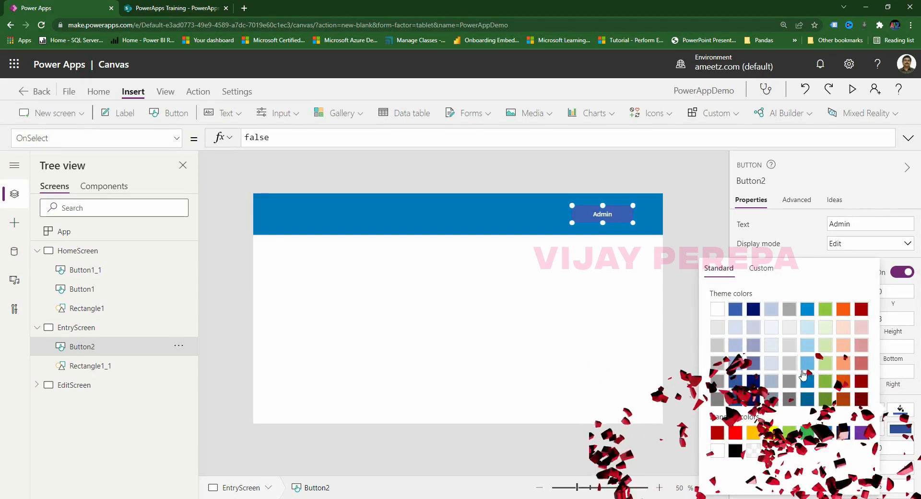
pyautogui.click(808, 364)
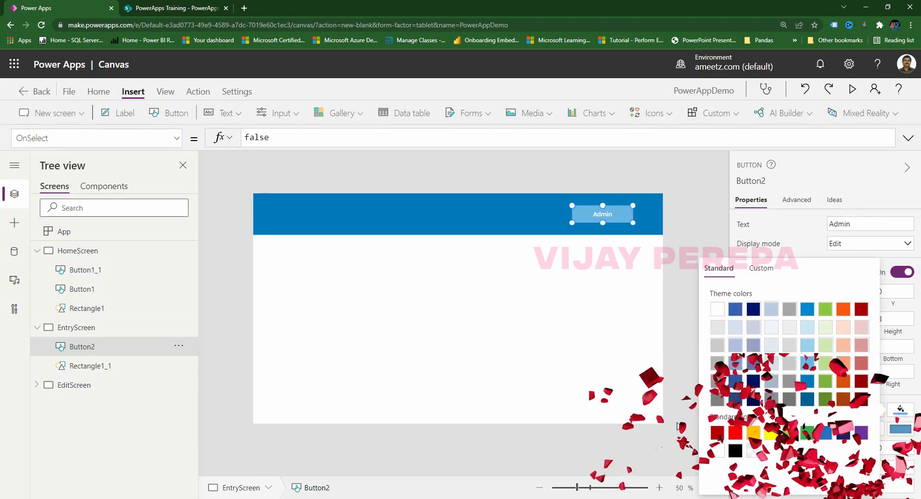
pyautogui.click(605, 298)
pyautogui.click(602, 219)
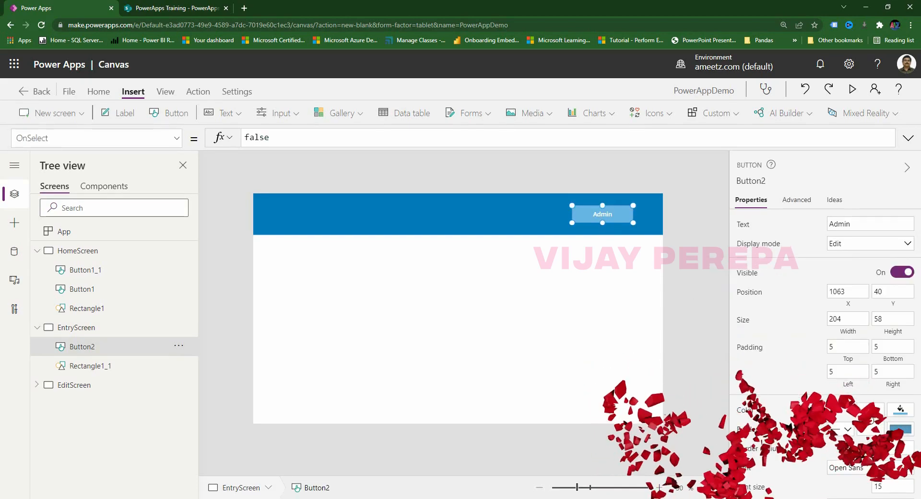
pyautogui.click(870, 409)
pyautogui.click(722, 309)
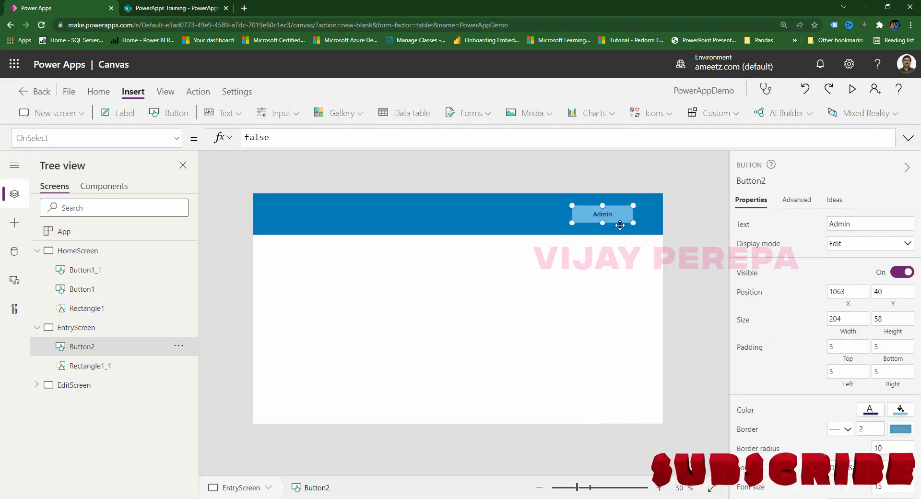
pyautogui.moveTo(602, 214); pyautogui.dragTo(613, 214)
# Insert a white Home icon at the left end of the EntryScreen header.
pyautogui.click(296, 217)
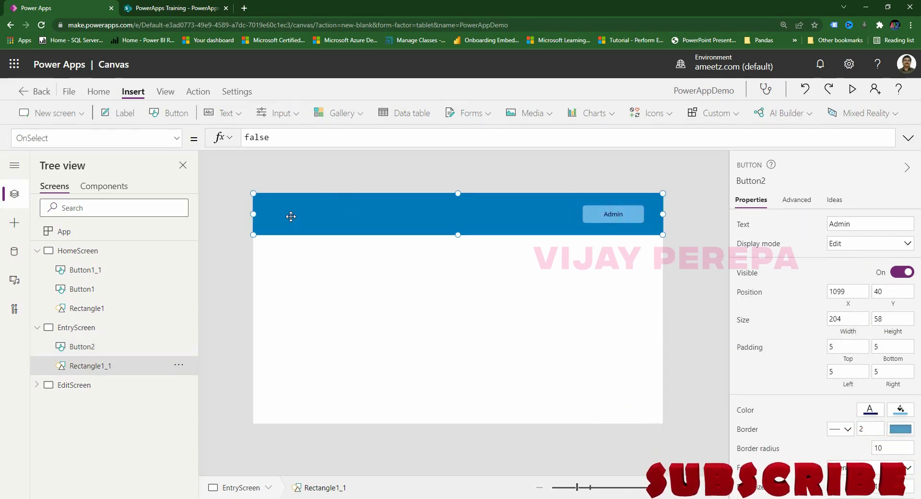
pyautogui.click(645, 111)
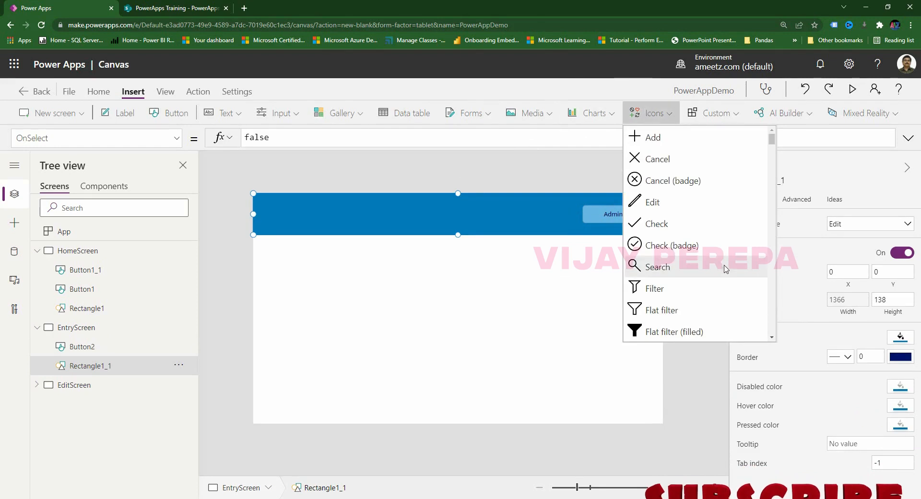
pyautogui.scroll(-9, 722, 266)
pyautogui.scroll(-5, 721, 278)
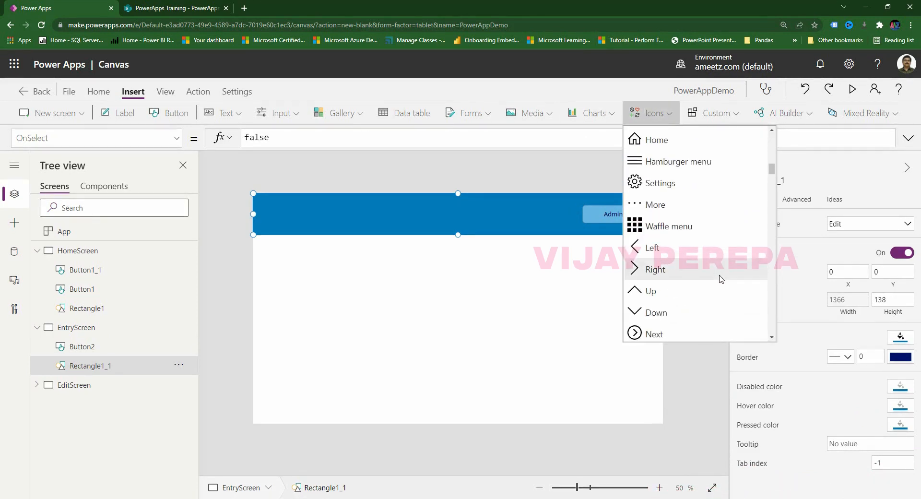
pyautogui.scroll(-5, 718, 281)
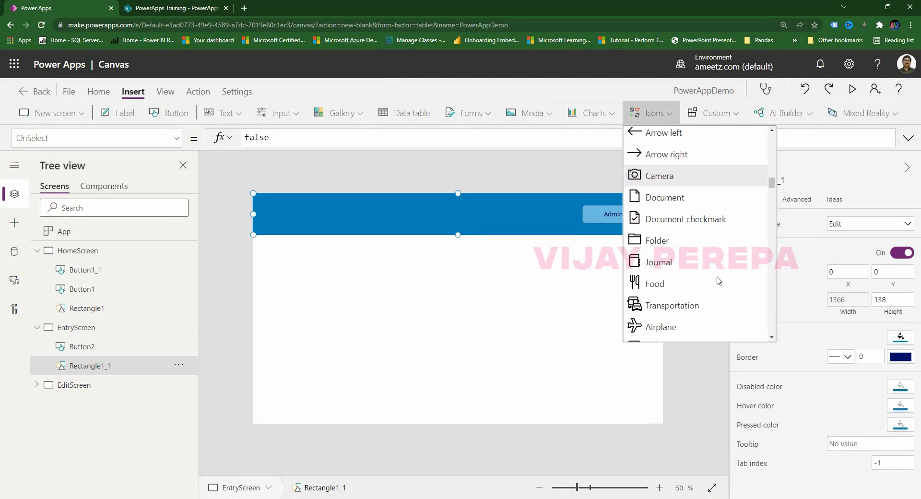
pyautogui.scroll(8, 718, 281)
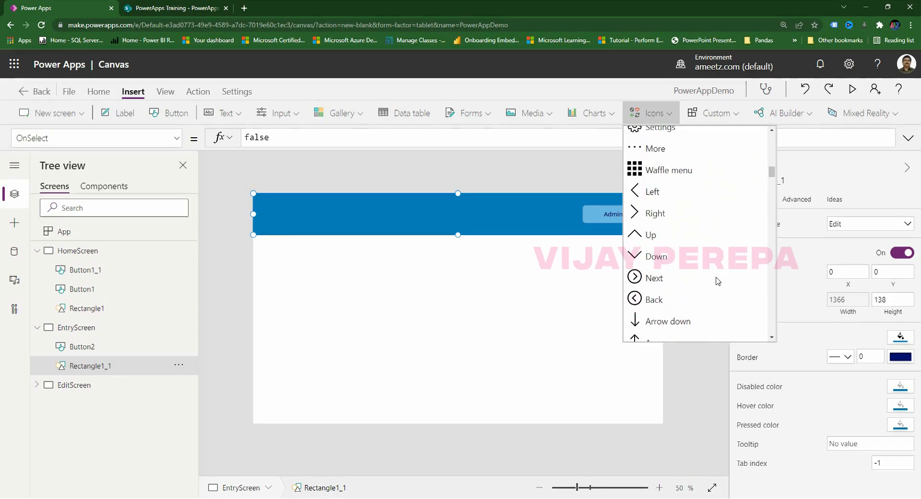
pyautogui.click(672, 235)
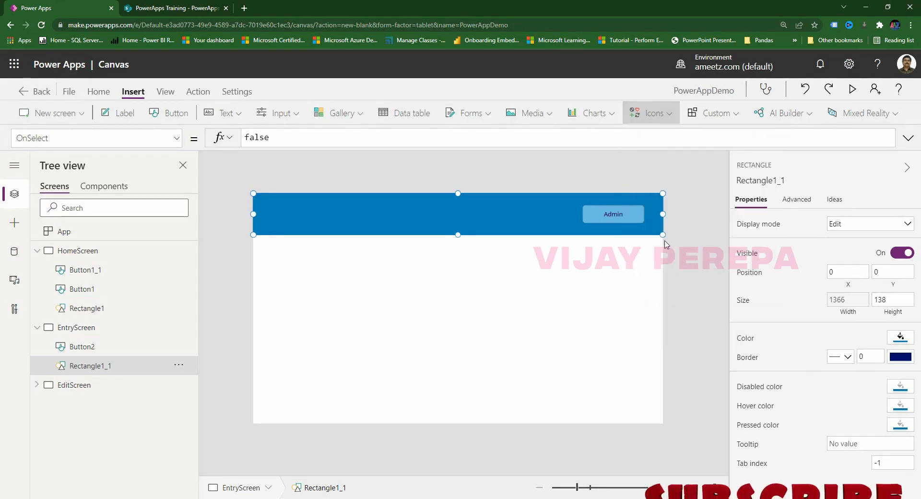
pyautogui.moveTo(277, 224); pyautogui.dragTo(265, 216)
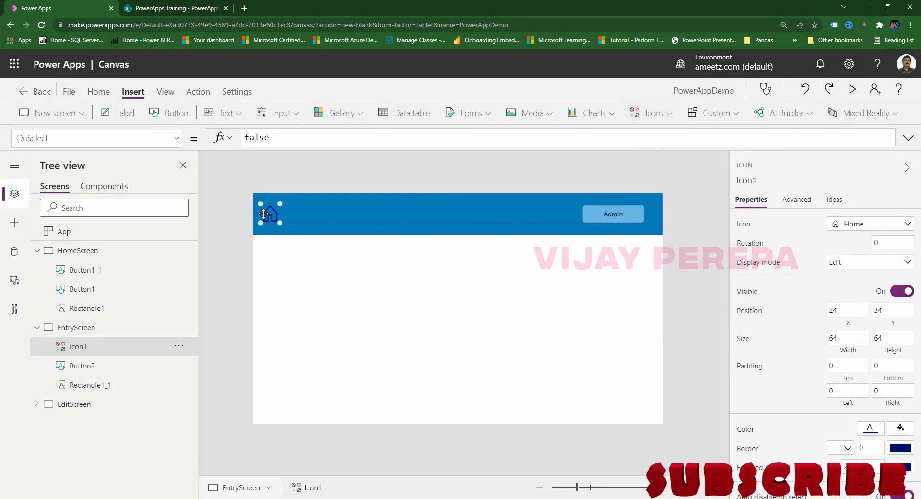
pyautogui.click(869, 428)
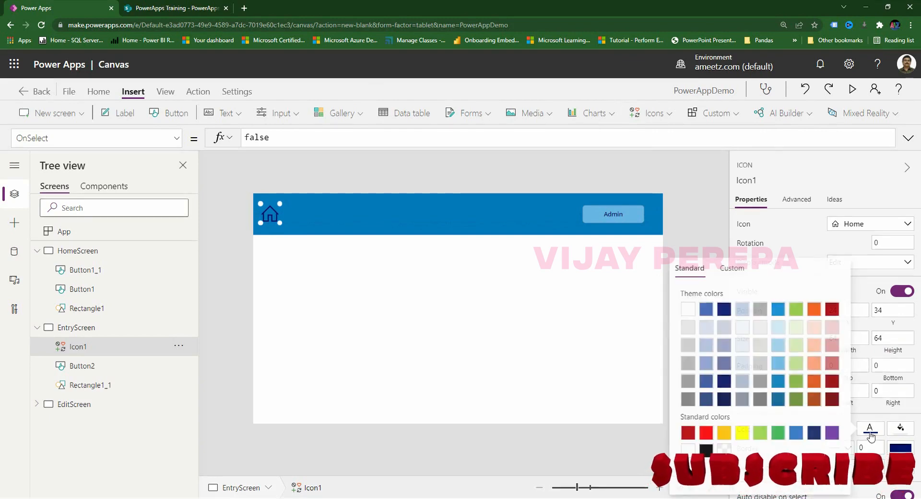
pyautogui.click(687, 309)
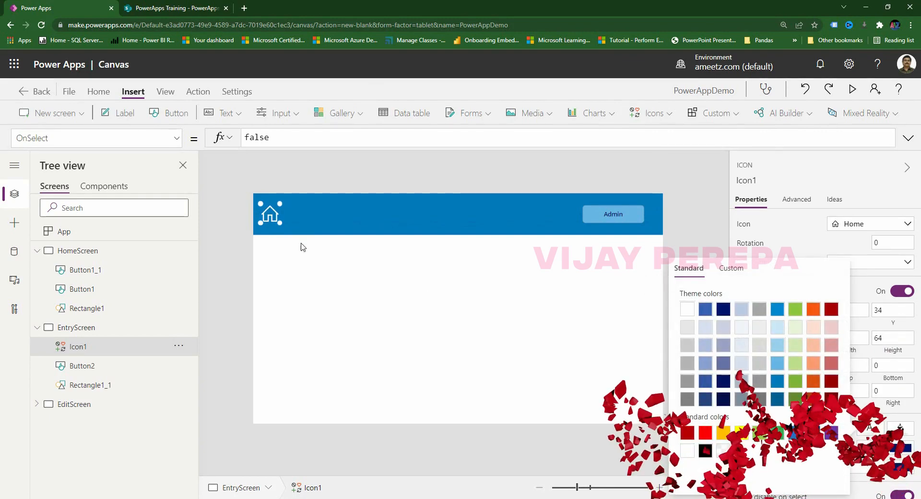
pyautogui.moveTo(268, 215); pyautogui.dragTo(275, 217)
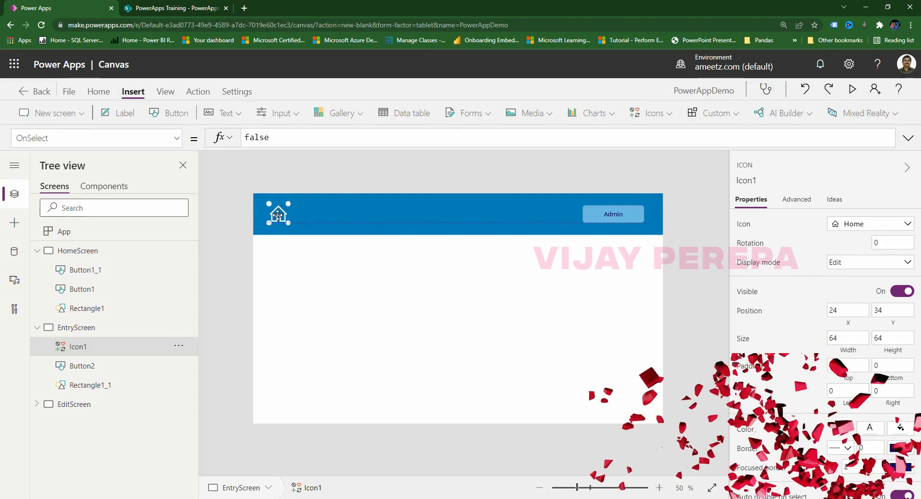
# Set the Home icon's OnSelect to Navigate(HomeScreen, ScreenTransition.CoverRight).
pyautogui.click(294, 136)
pyautogui.doubleClick(294, 136)
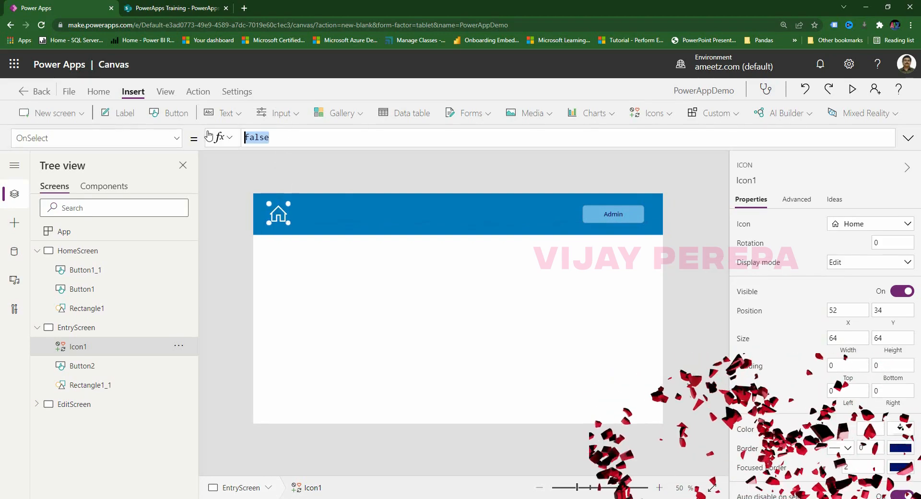
pyautogui.press('BackSpace')
pyautogui.write('navi')
pyautogui.press('Tab')
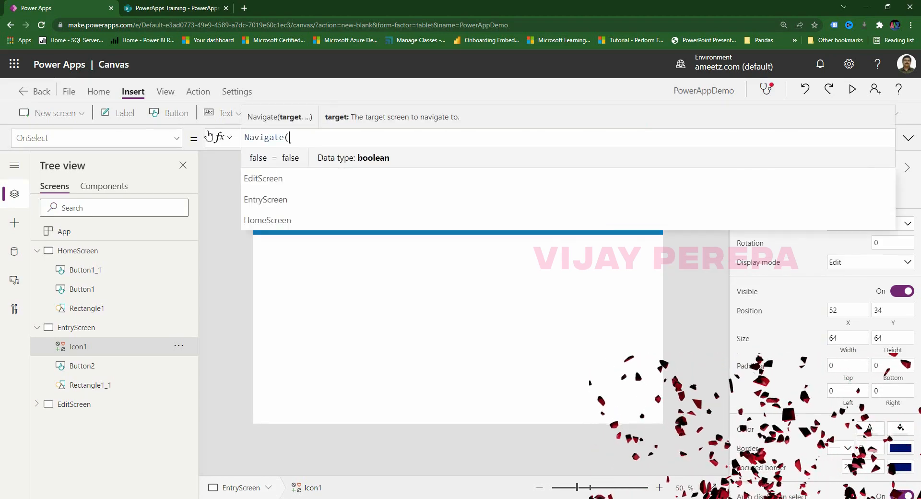
pyautogui.write('home')
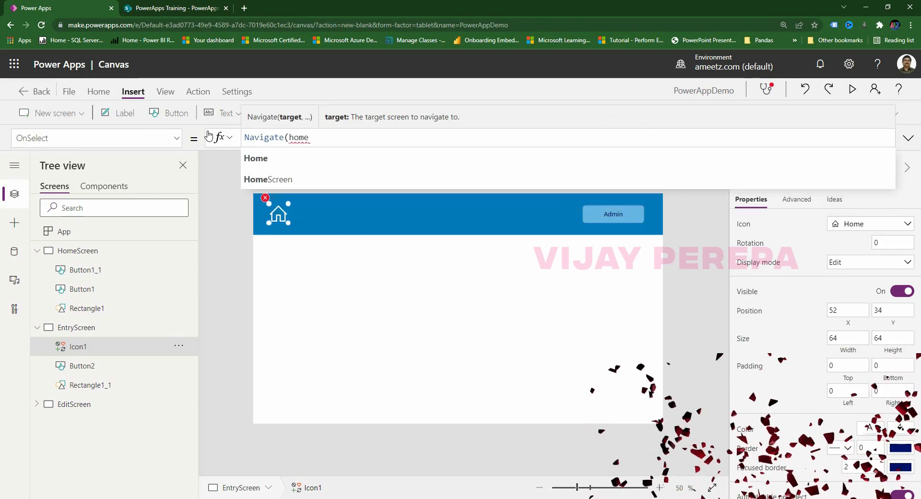
pyautogui.click(265, 179)
pyautogui.write(',')
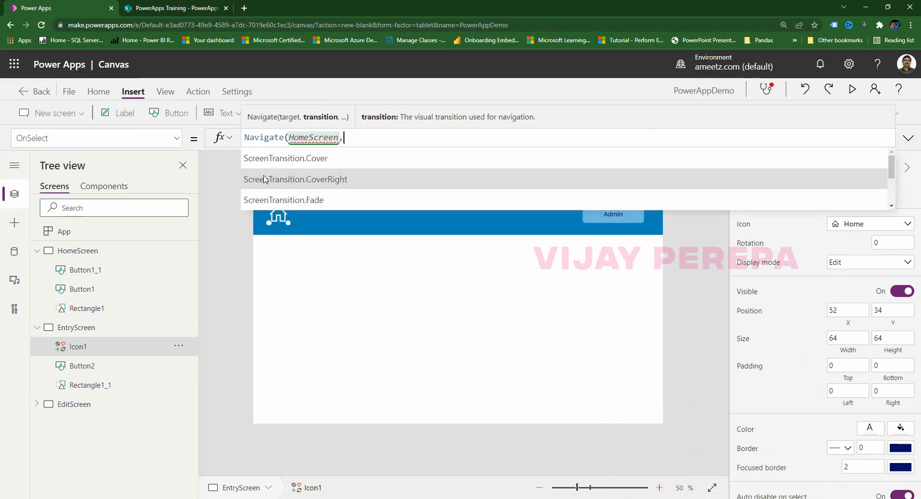
pyautogui.click(264, 179)
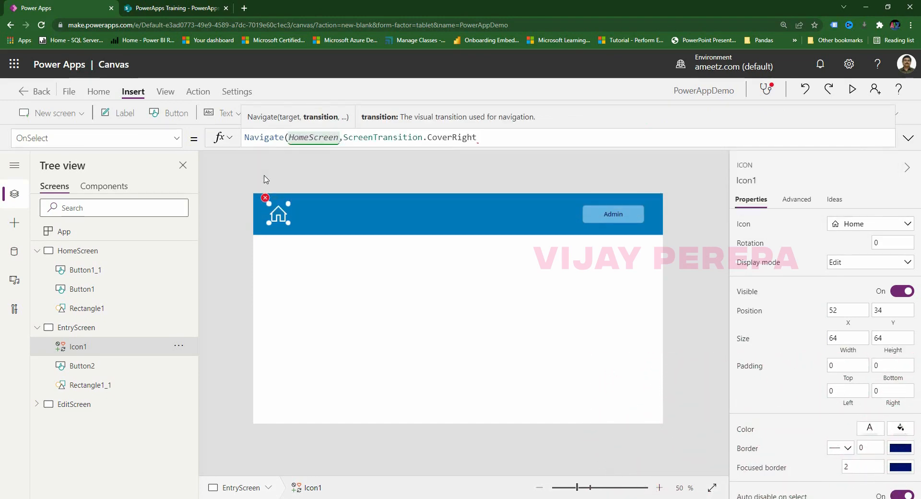
pyautogui.write(')')
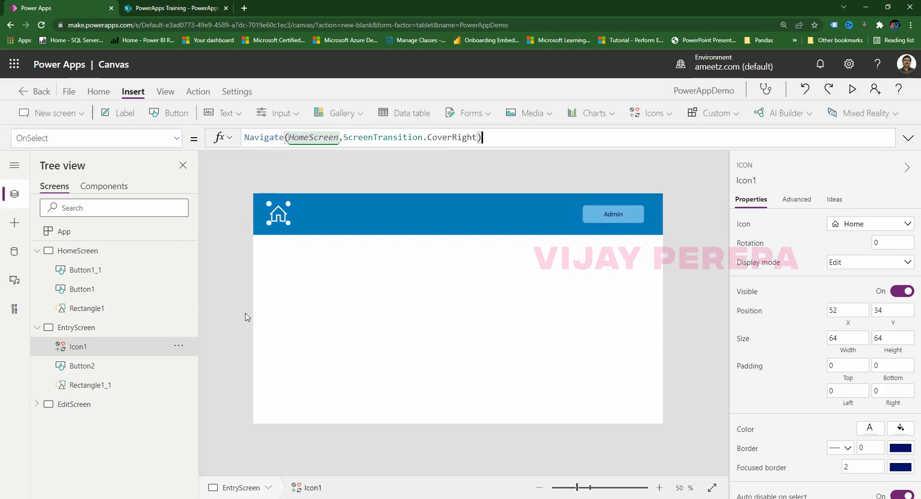
pyautogui.click(246, 317)
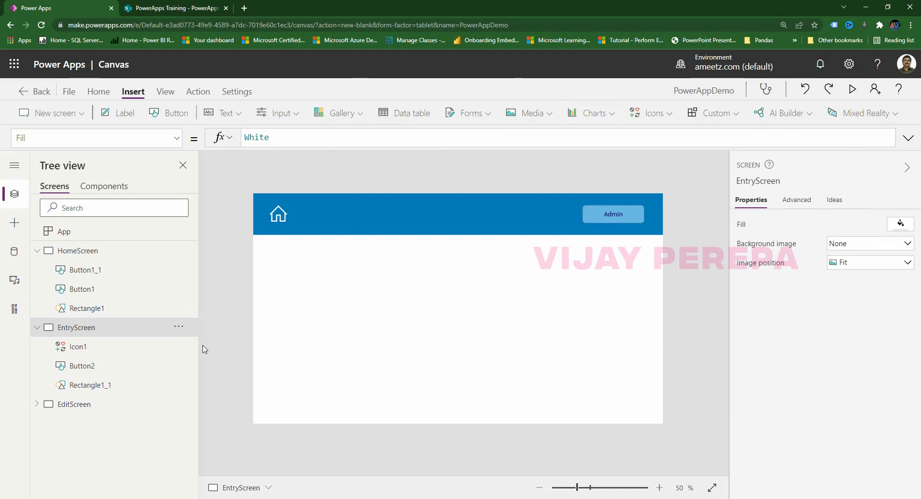
# Switch between EditScreen and EntryScreen and collapse HomeScreen in Tree view.
pyautogui.click(110, 411)
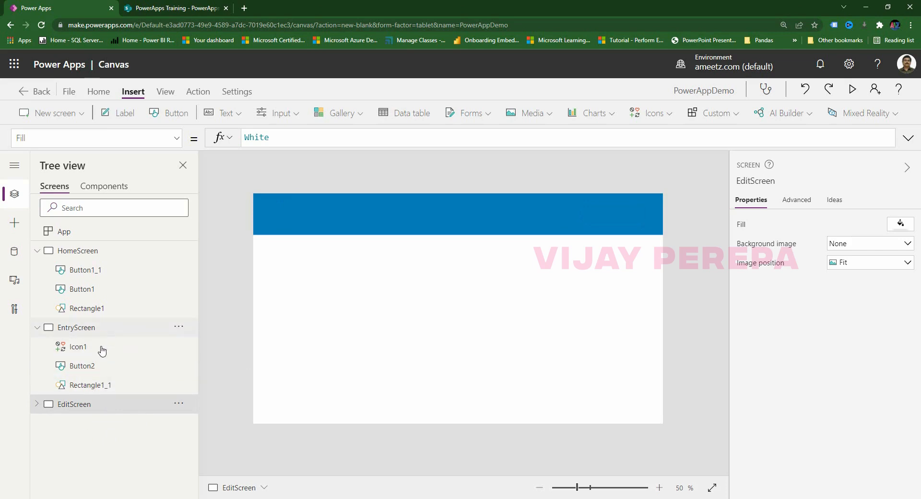
pyautogui.click(41, 251)
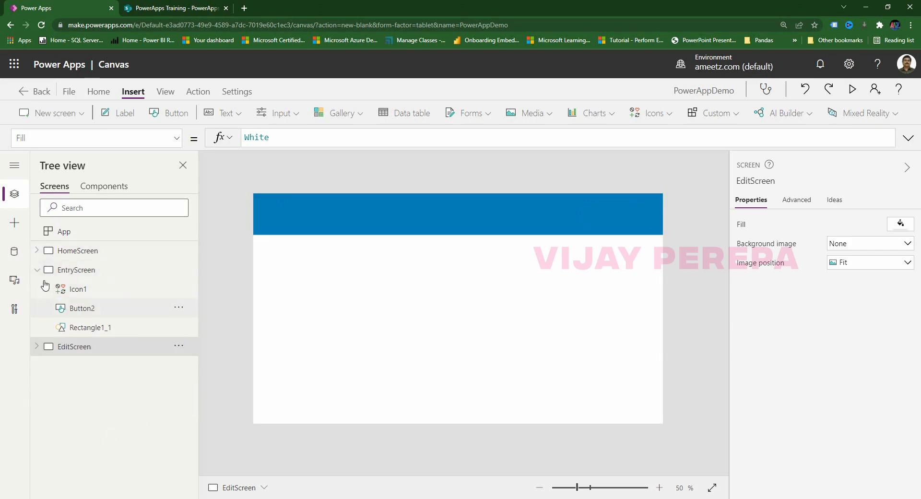
pyautogui.click(78, 274)
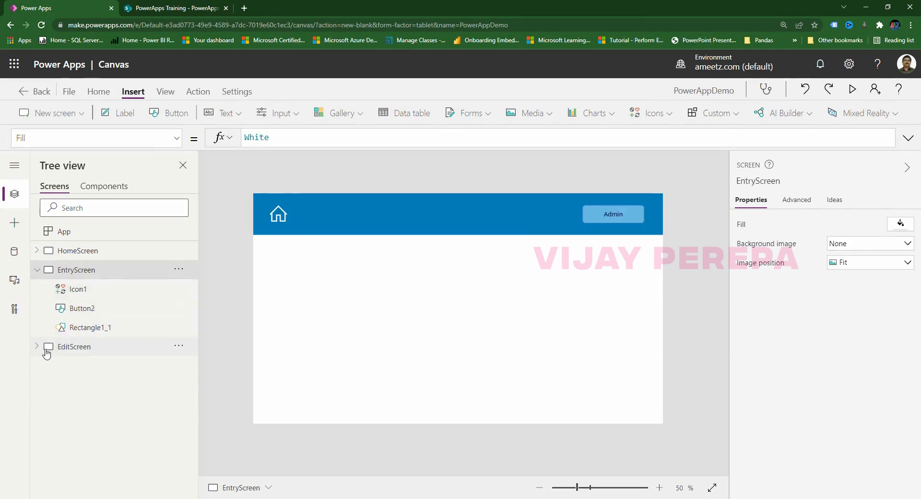
pyautogui.click(37, 346)
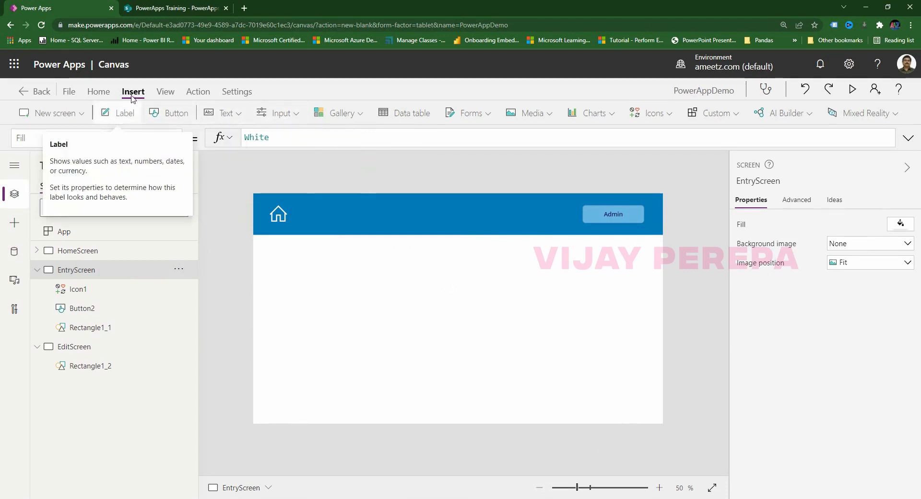
# Browse the Text and Input control menus, then bring up the Excel planning sheet.
pyautogui.click(229, 120)
pyautogui.click(342, 158)
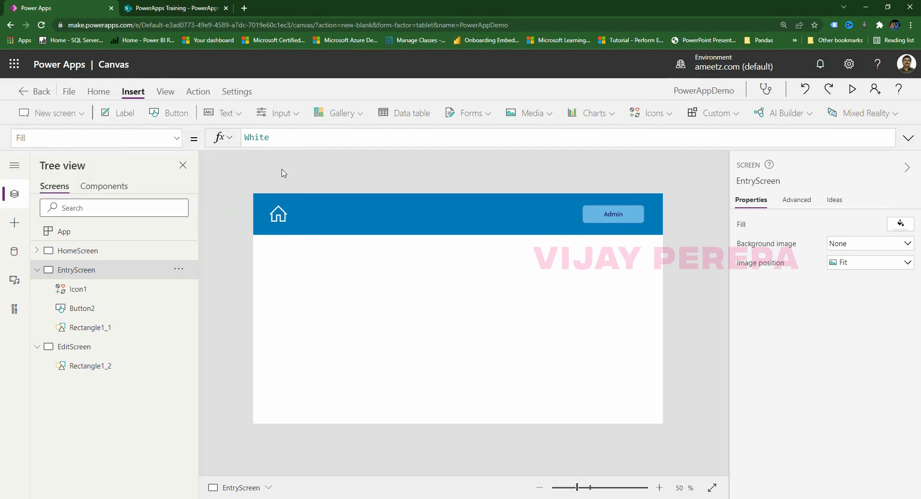
pyautogui.click(235, 120)
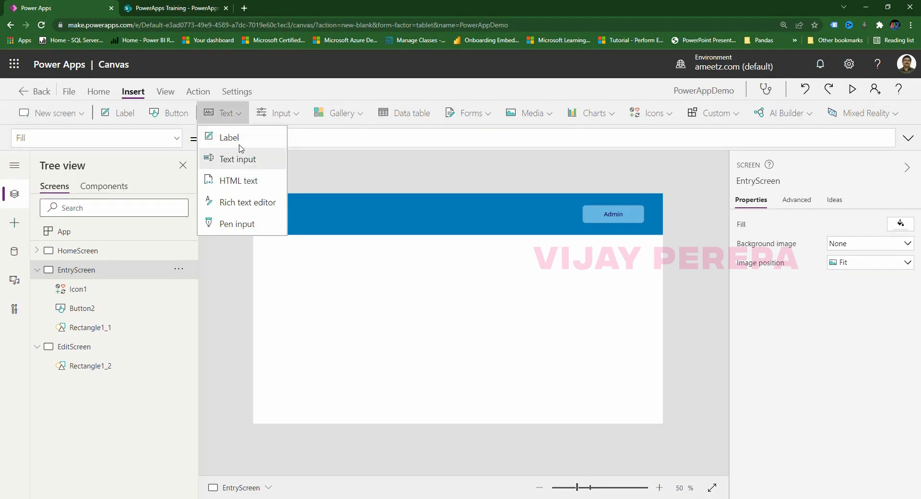
pyautogui.click(311, 156)
pyautogui.click(288, 115)
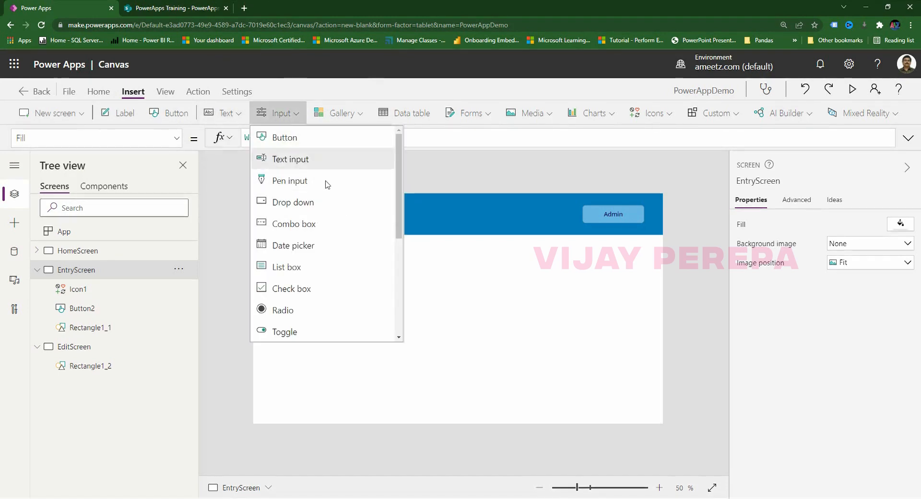
pyautogui.click(474, 175)
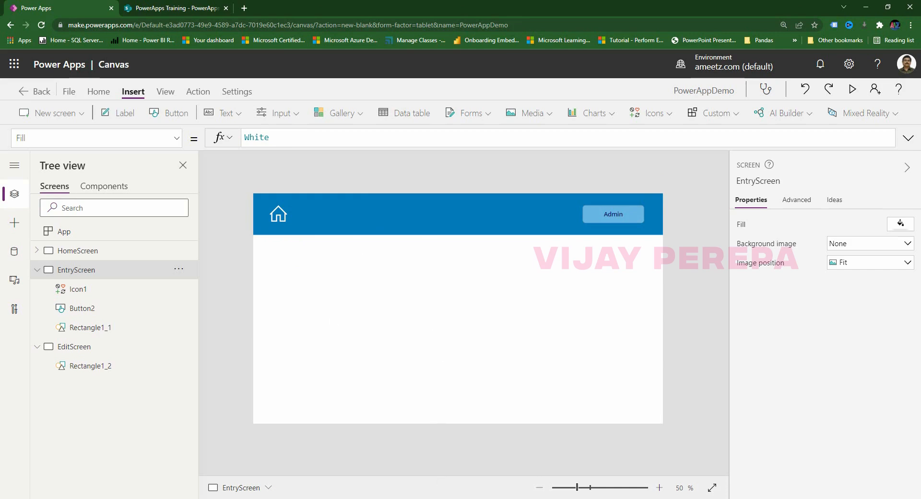
pyautogui.click(458, 475)
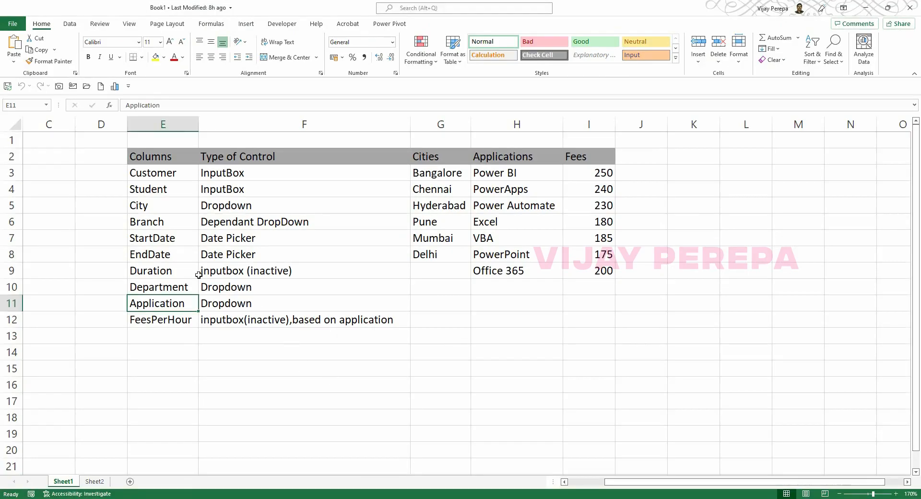
# Review the planned columns and control types, noting Customer and Student as InputBox.
pyautogui.moveTo(170, 176); pyautogui.dragTo(175, 312)
pyautogui.click(253, 176)
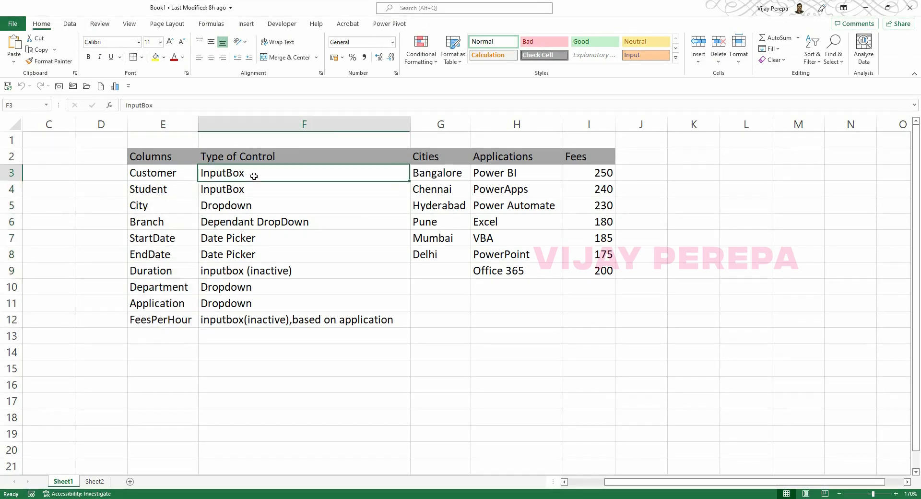
pyautogui.moveTo(254, 176); pyautogui.dragTo(272, 319)
pyautogui.click(281, 159)
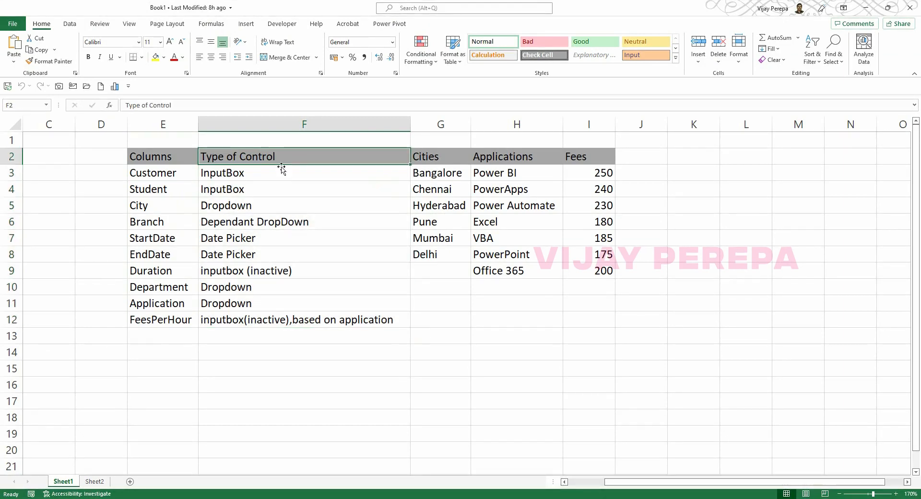
pyautogui.click(255, 174)
pyautogui.click(169, 179)
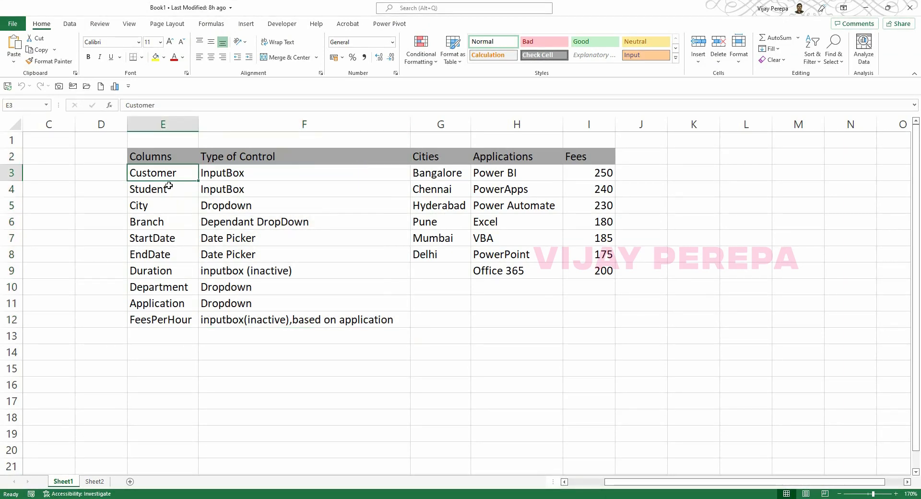
pyautogui.click(169, 186)
pyautogui.moveTo(177, 177); pyautogui.dragTo(177, 187)
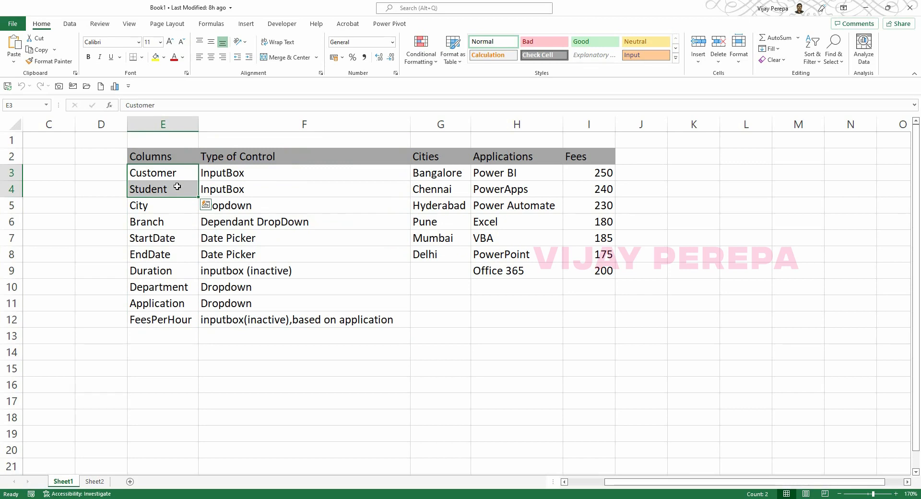
pyautogui.moveTo(253, 170); pyautogui.dragTo(253, 187)
pyautogui.hotkey('ctrl', 'v')
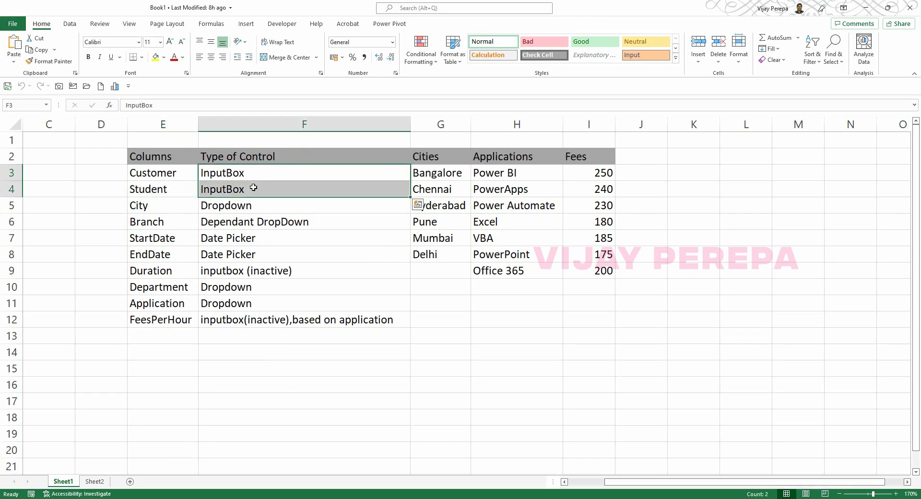
# Go over City (Dropdown), Branch (Dependant DropDown), StartDate/EndDate (Date Picker) and Duration (inactive input box).
pyautogui.click(174, 207)
pyautogui.click(215, 206)
pyautogui.click(166, 222)
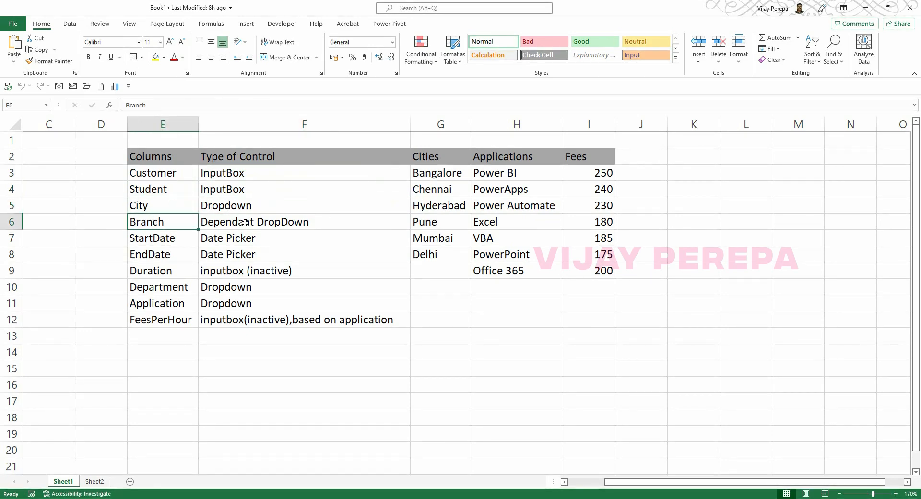
pyautogui.click(245, 222)
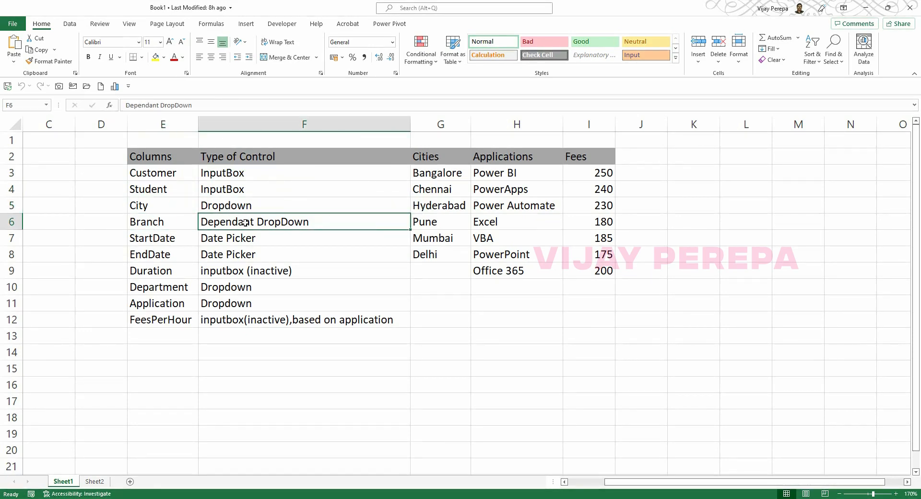
pyautogui.click(174, 207)
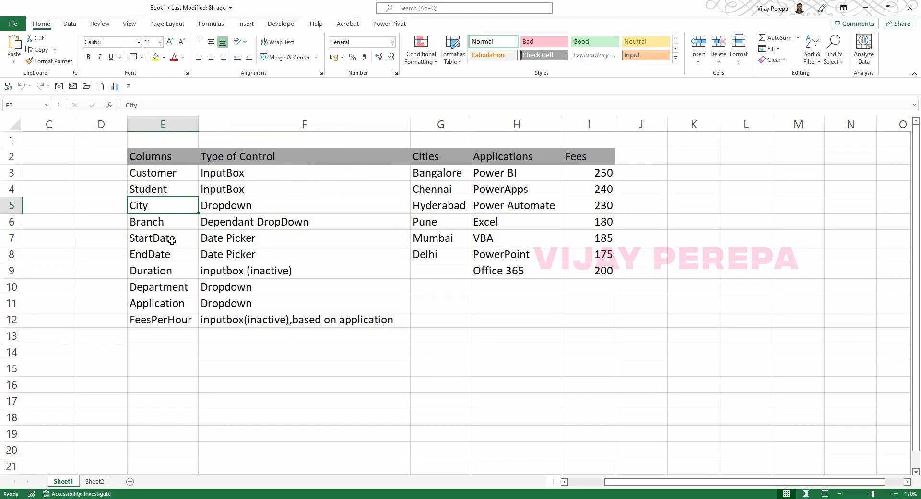
pyautogui.moveTo(172, 241); pyautogui.dragTo(171, 257)
pyautogui.moveTo(242, 238); pyautogui.dragTo(240, 253)
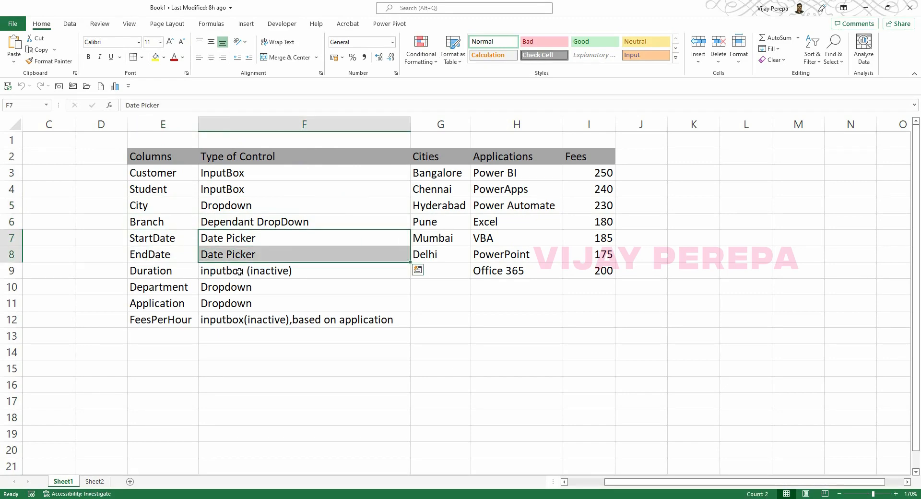
pyautogui.click(156, 273)
pyautogui.click(243, 273)
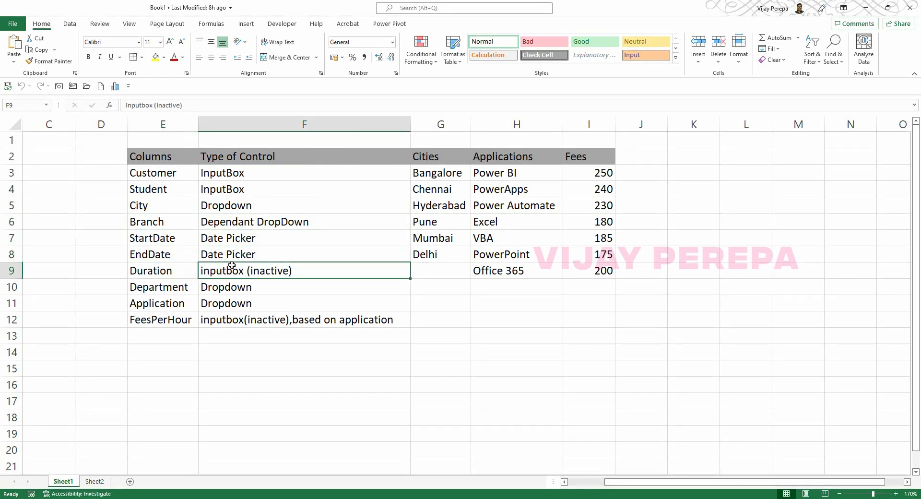
pyautogui.moveTo(159, 237); pyautogui.dragTo(161, 253)
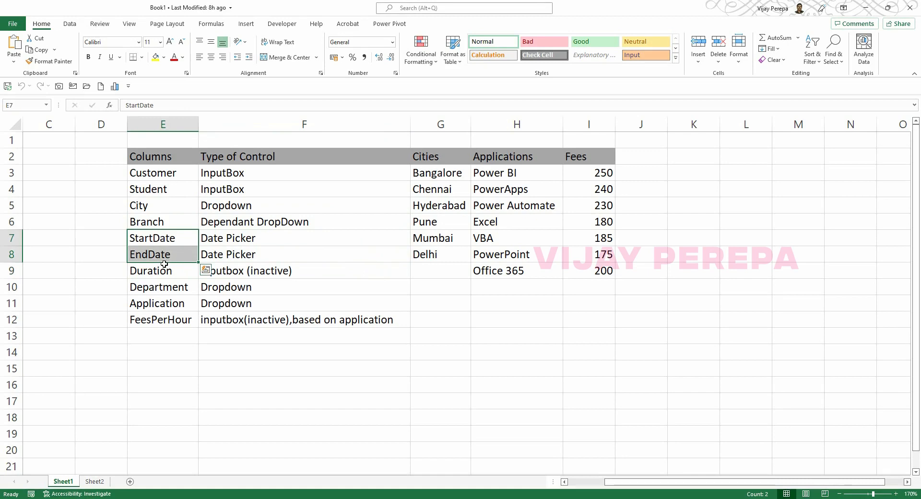
pyautogui.click(260, 273)
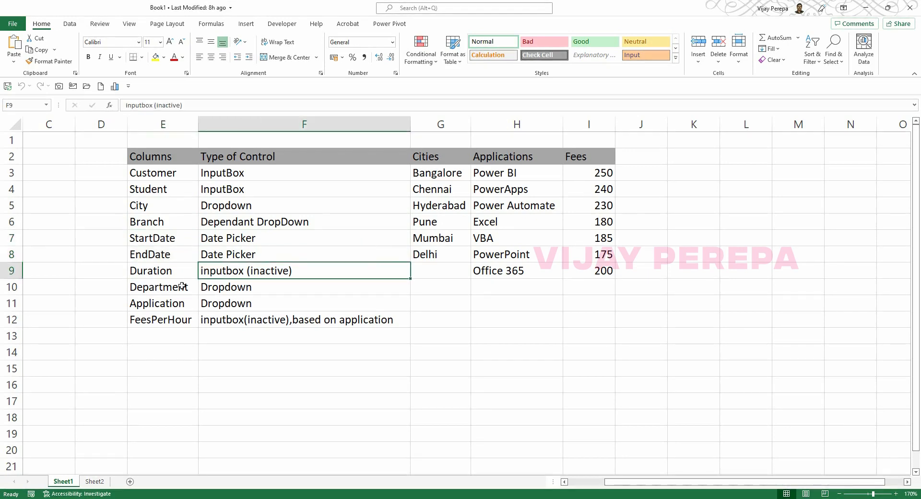
# Check the Department, Application (Dropdown) and FeesPerHour fields, then return to Power Apps.
pyautogui.click(167, 288)
pyautogui.click(168, 304)
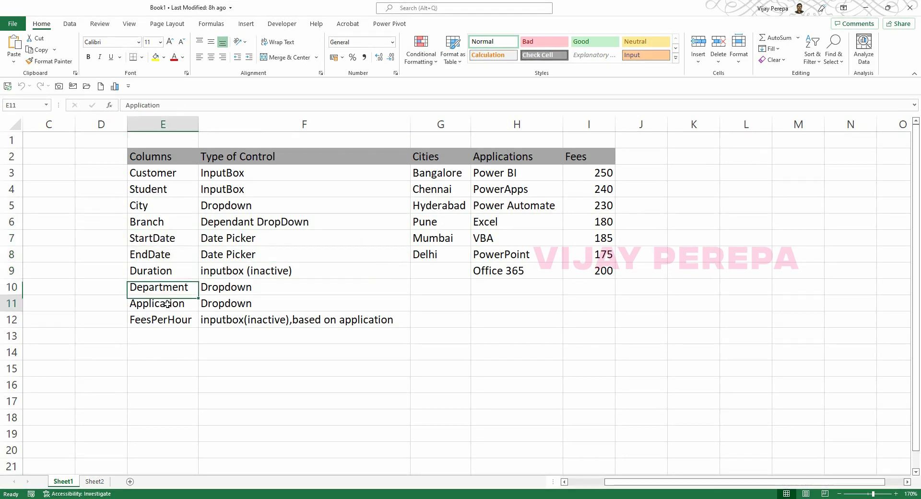
pyautogui.click(139, 321)
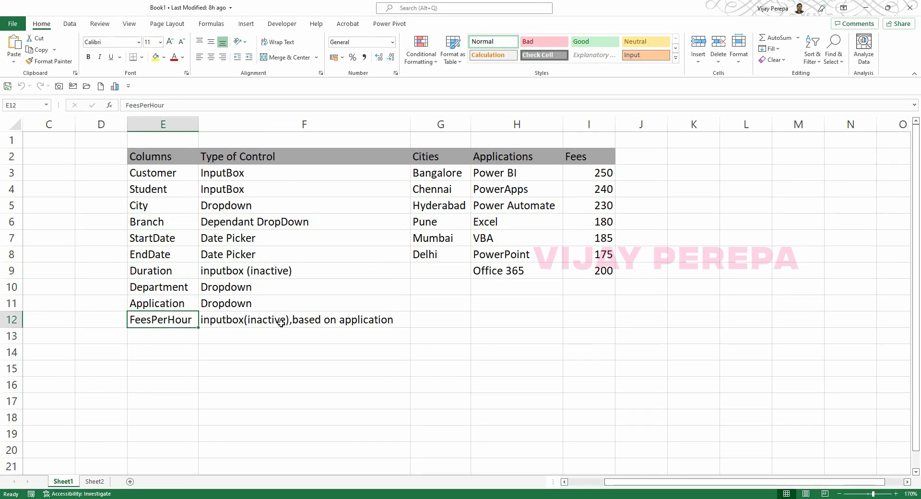
pyautogui.click(271, 323)
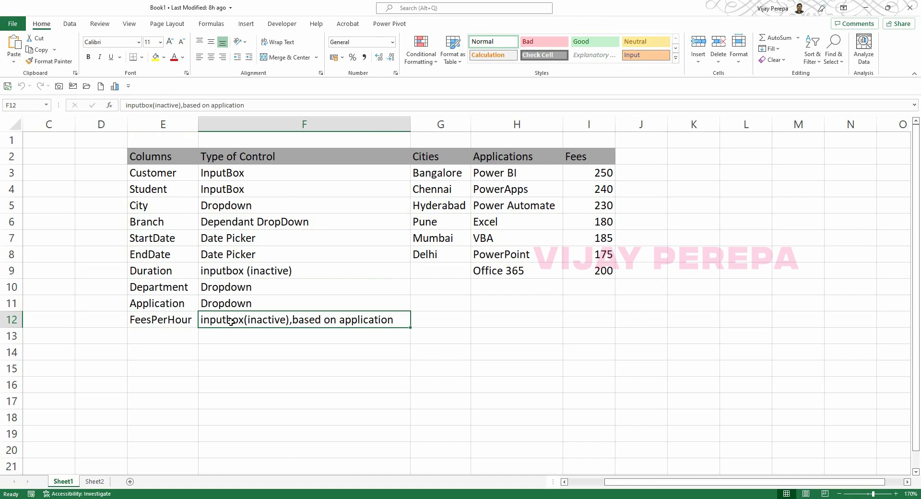
pyautogui.click(237, 302)
pyautogui.click(163, 302)
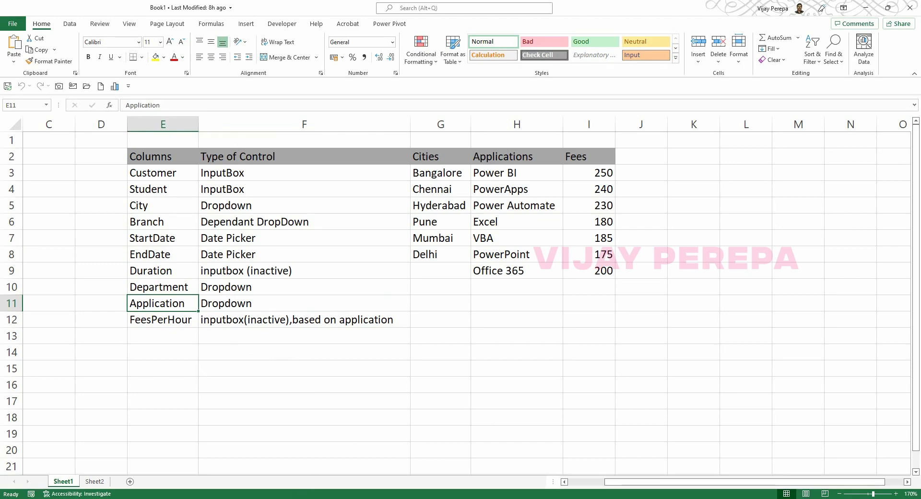
pyautogui.hotkey('alt', 'Tab')
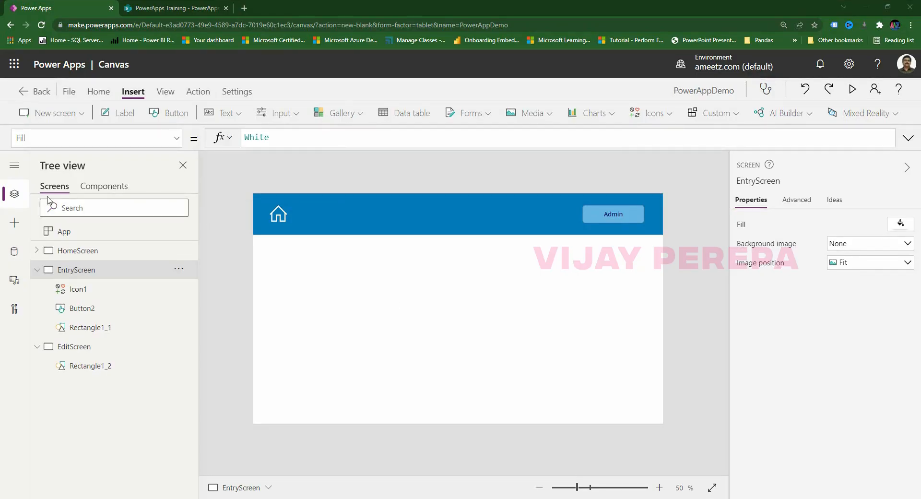
# Add a label reading "Customer" below the header and rename it CustomerLabel.
pyautogui.click(124, 113)
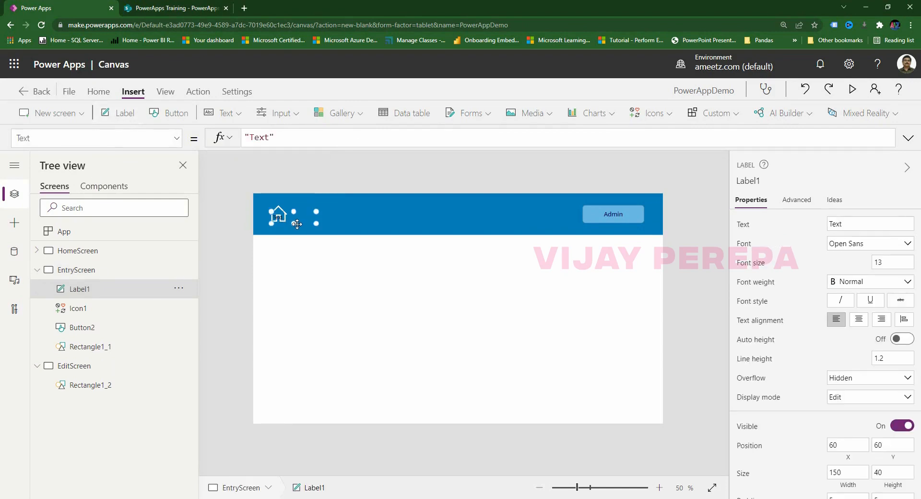
pyautogui.moveTo(297, 223); pyautogui.dragTo(310, 262)
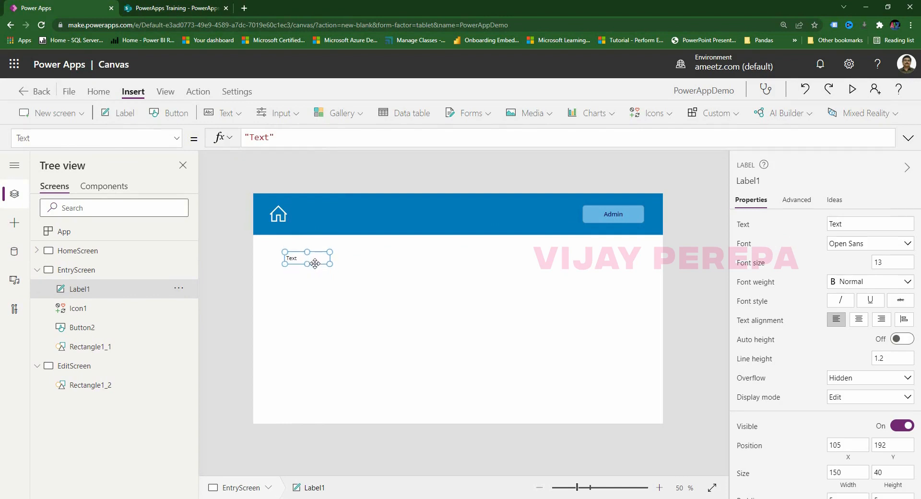
pyautogui.click(39, 139)
pyautogui.moveTo(278, 140); pyautogui.dragTo(221, 132)
pyautogui.write('"Custom')
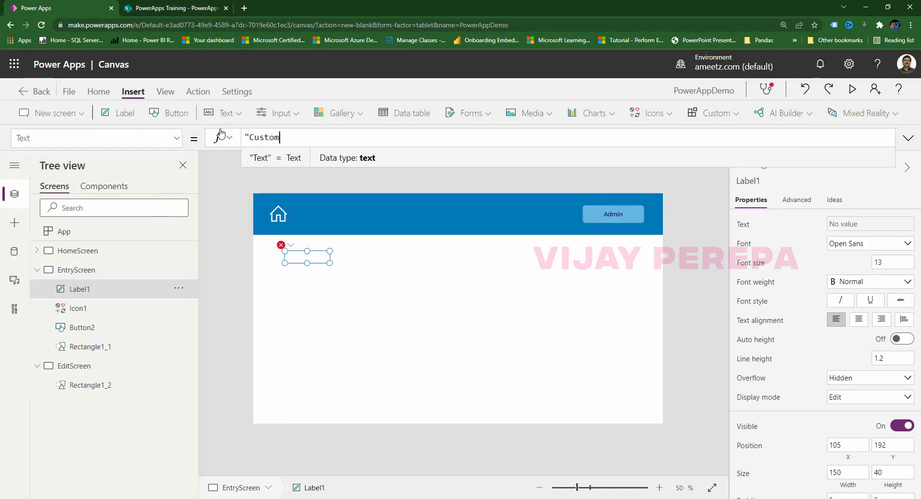
pyautogui.write('er"')
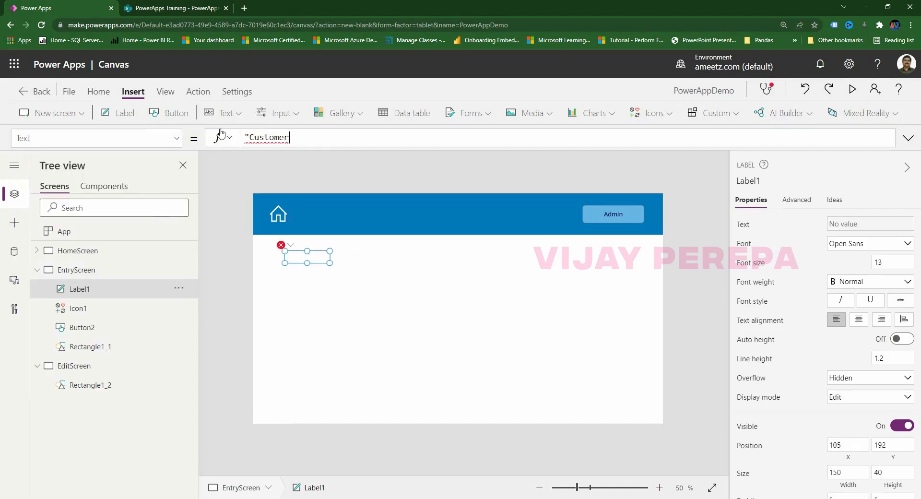
pyautogui.click(318, 278)
pyautogui.click(310, 257)
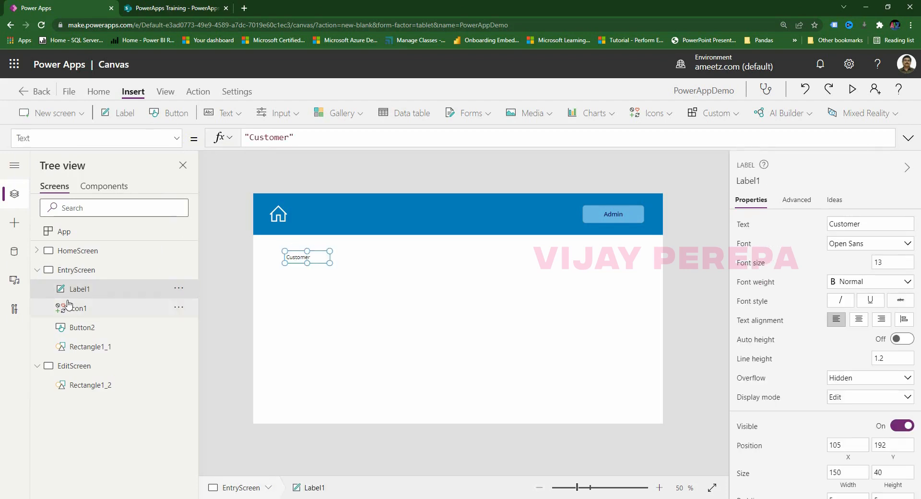
pyautogui.doubleClick(82, 290)
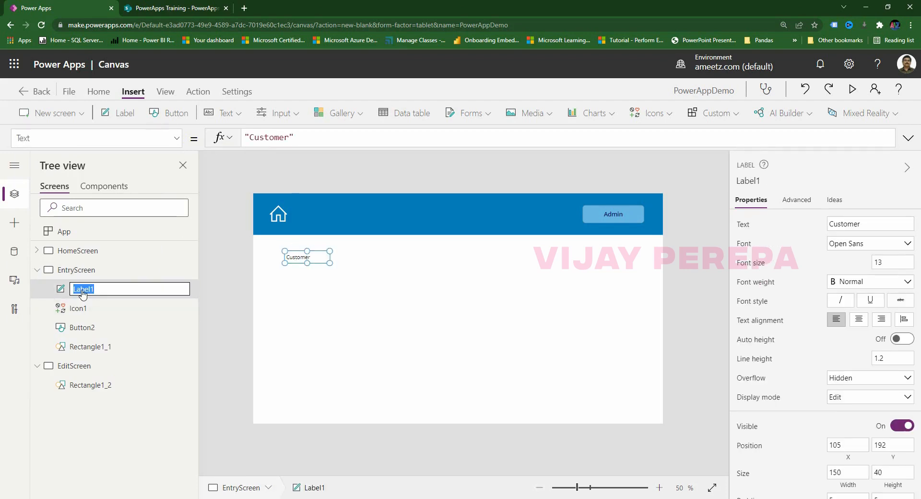
pyautogui.write('Customer')
pyautogui.press('Return')
# Insert a text input beneath the Customer label.
pyautogui.click(278, 115)
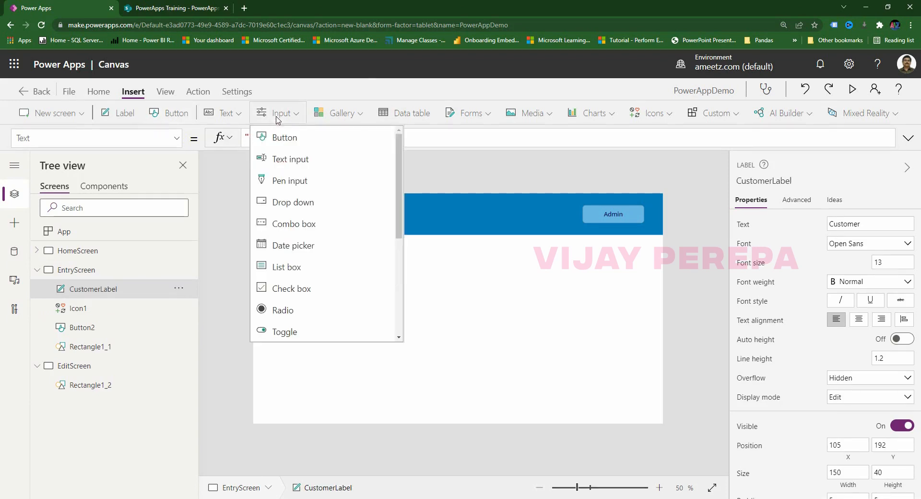
pyautogui.click(304, 163)
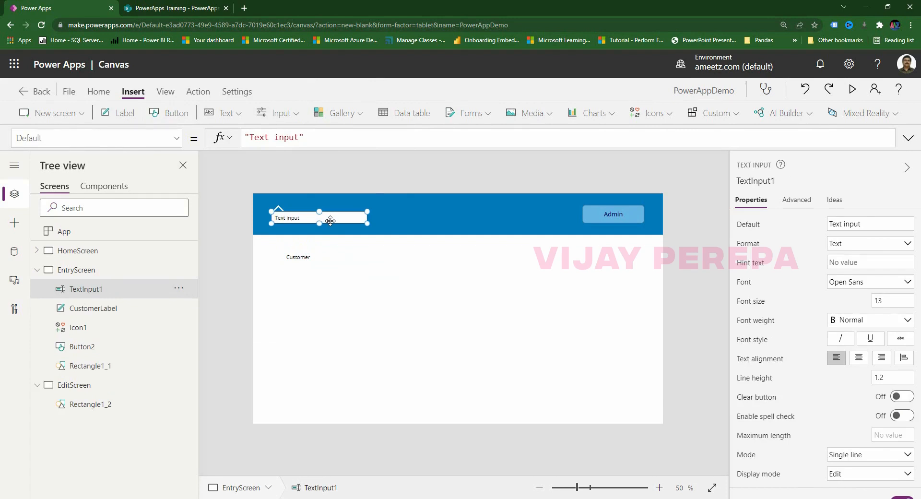
pyautogui.moveTo(328, 221); pyautogui.dragTo(355, 280)
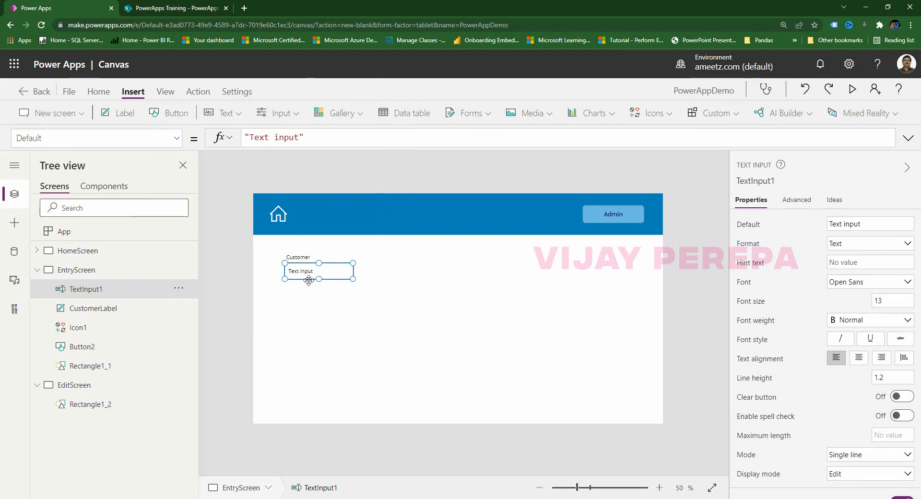
pyautogui.click(318, 137)
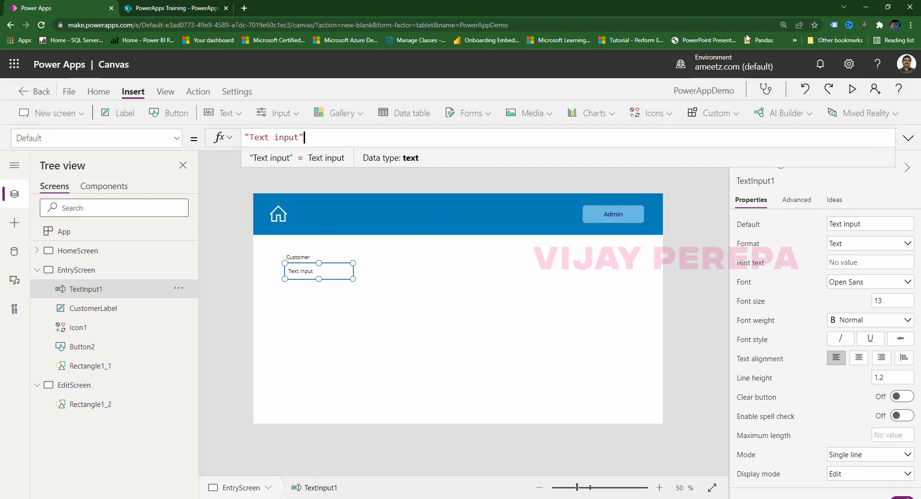
# Run the app and clear the default text in the Customer box.
pyautogui.click(852, 89)
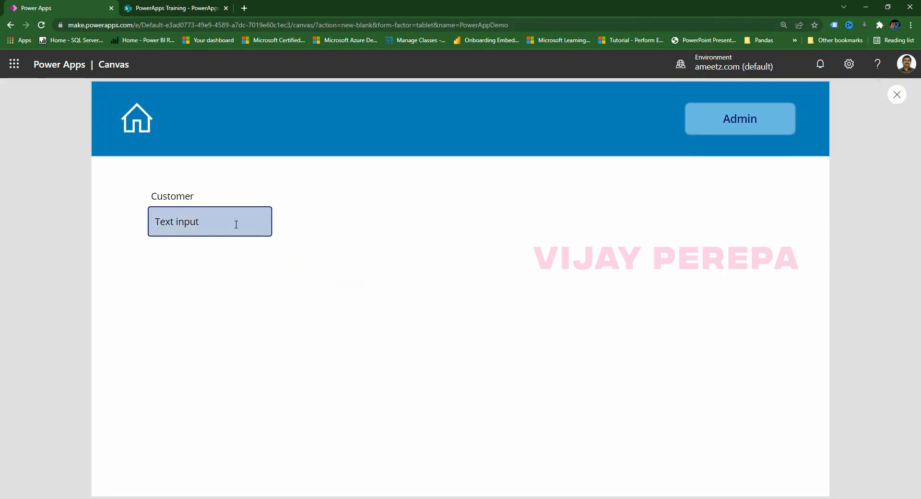
pyautogui.click(236, 224)
pyautogui.press('BackSpace')
pyautogui.press('BackSpace')
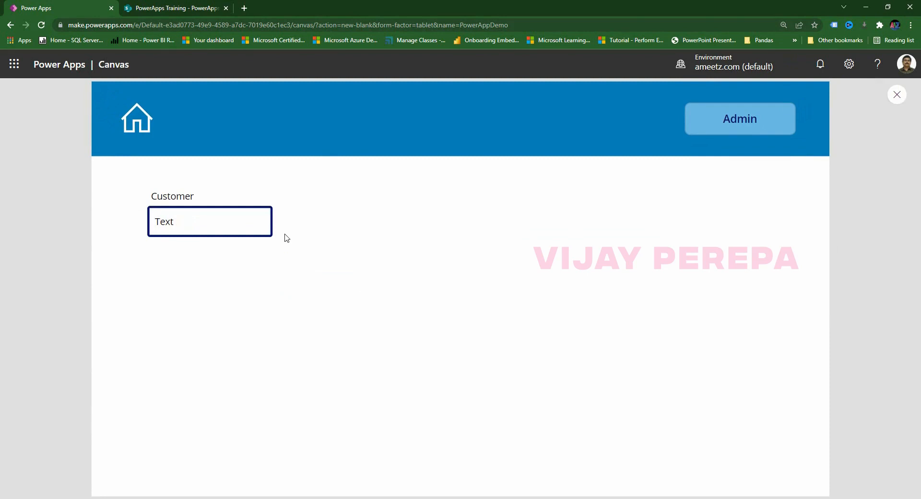
pyautogui.press('BackSpace')
pyautogui.press('BackSpace')
pyautogui.press('BackSpace')
pyautogui.press('BackSpace')
# Close the preview and clear the Customer text input's default text.
pyautogui.click(897, 95)
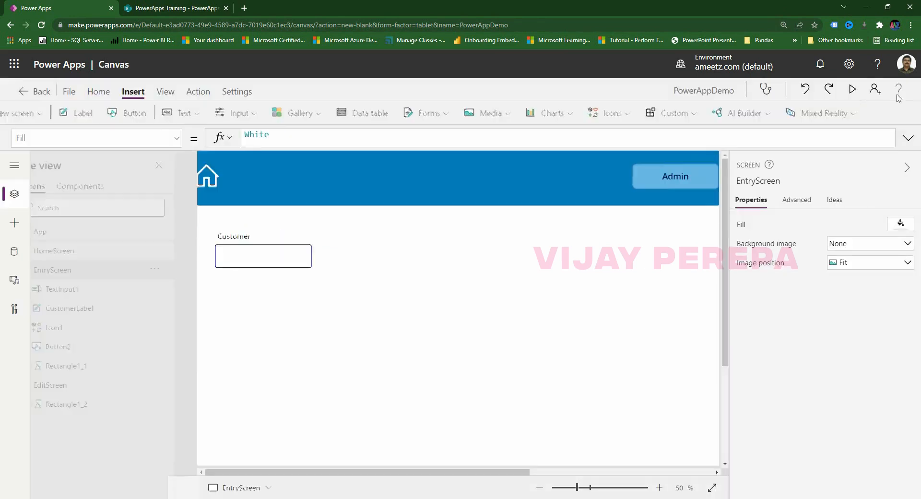
pyautogui.click(308, 270)
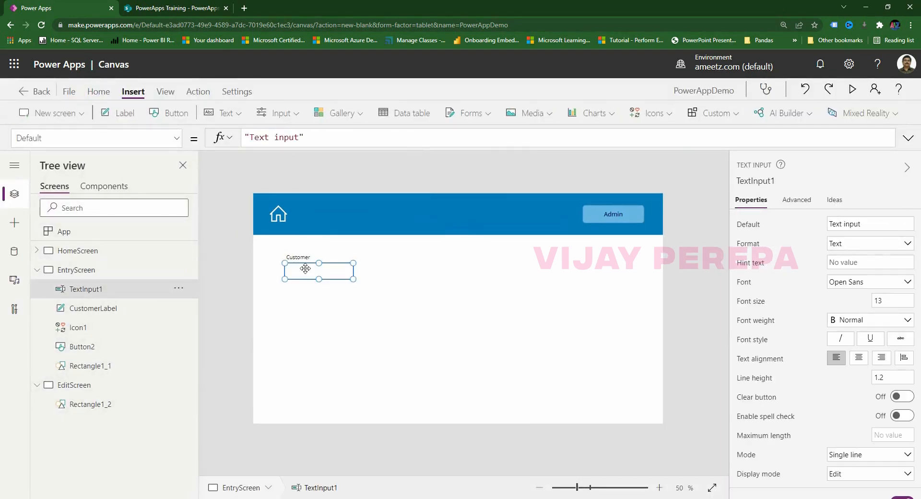
pyautogui.tripleClick(330, 139)
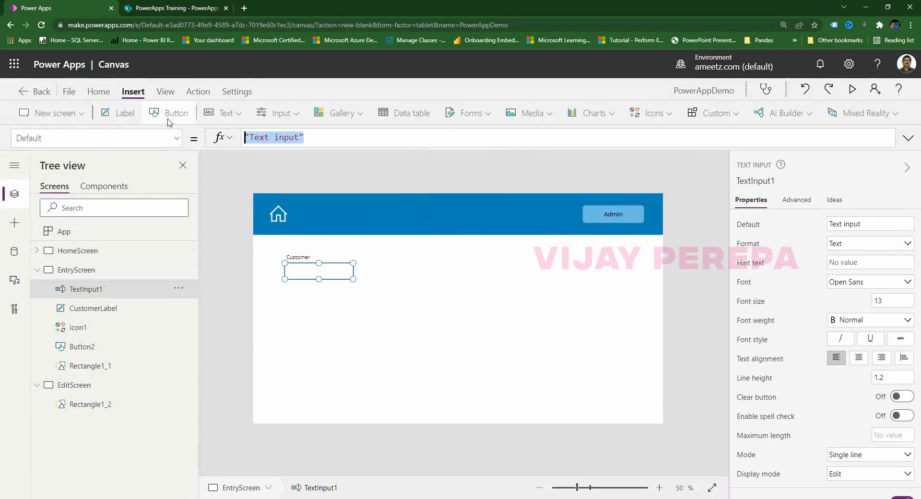
pyautogui.press('Delete')
# Set the Customer input's HintText to 'Csutomer Name'.
pyautogui.click(74, 132)
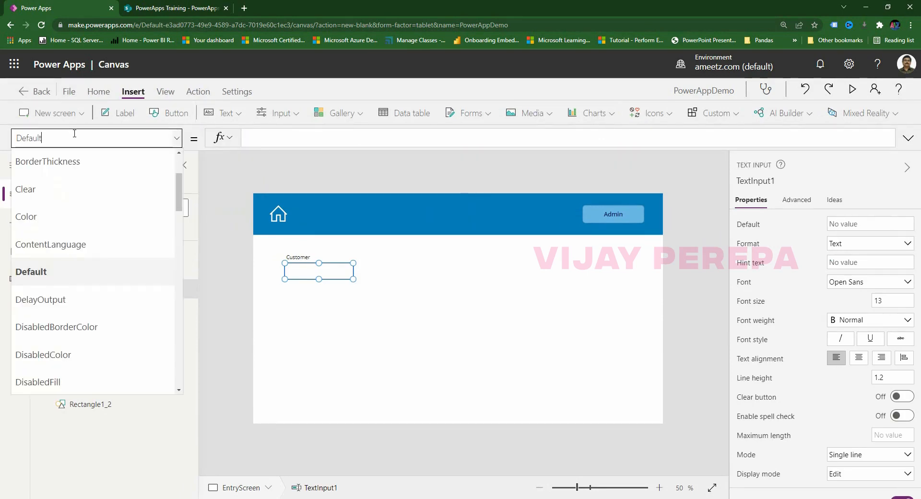
pyautogui.press('BackSpace')
pyautogui.write('HintText')
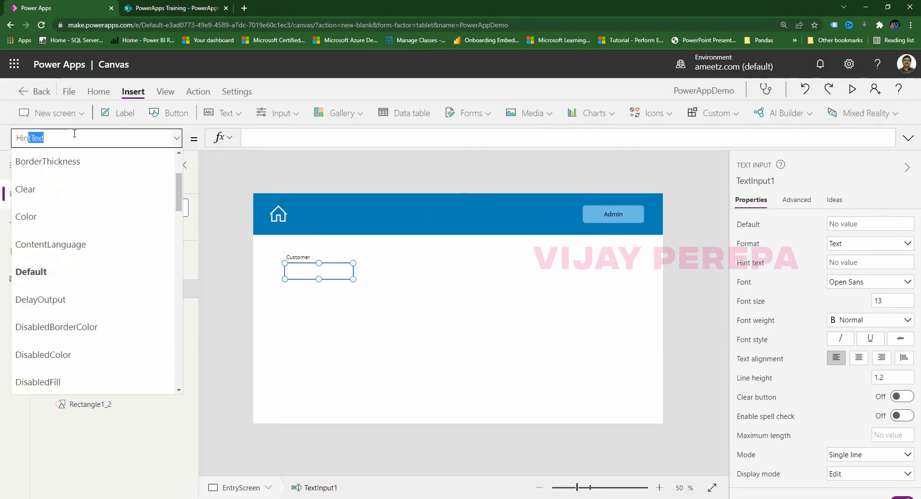
pyautogui.click(249, 138)
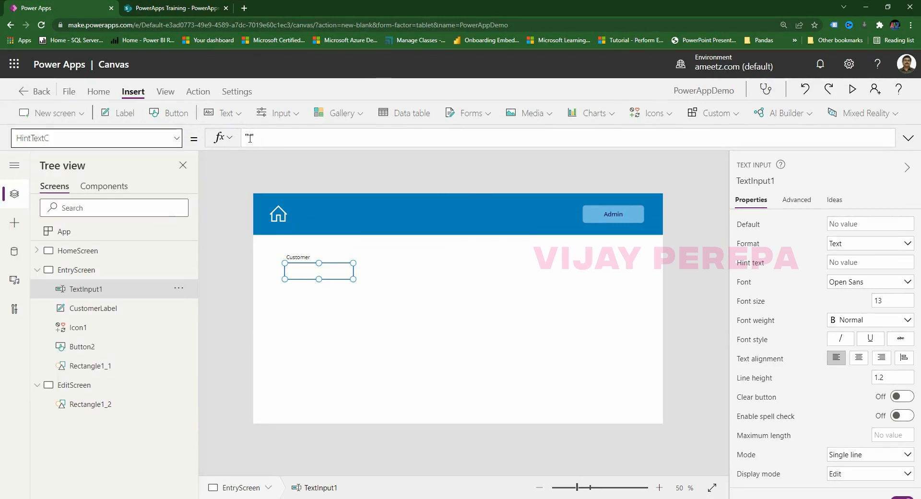
pyautogui.write('Csutomer')
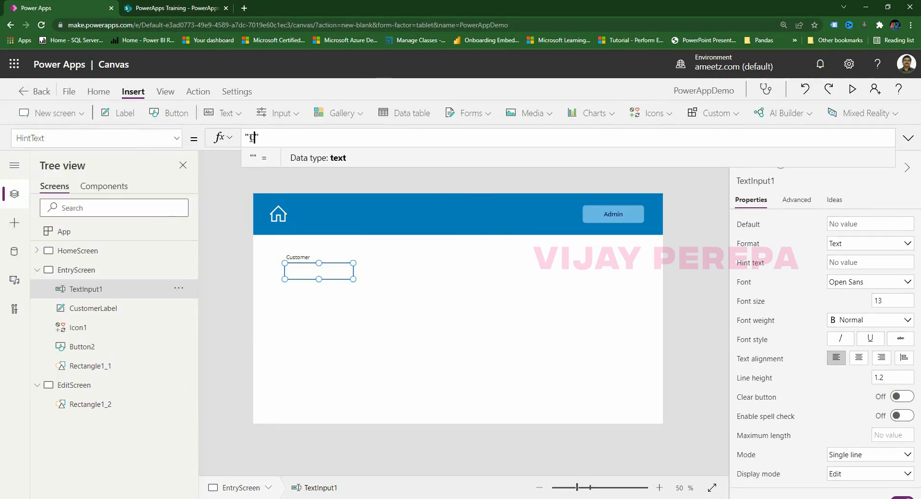
pyautogui.write(' Name')
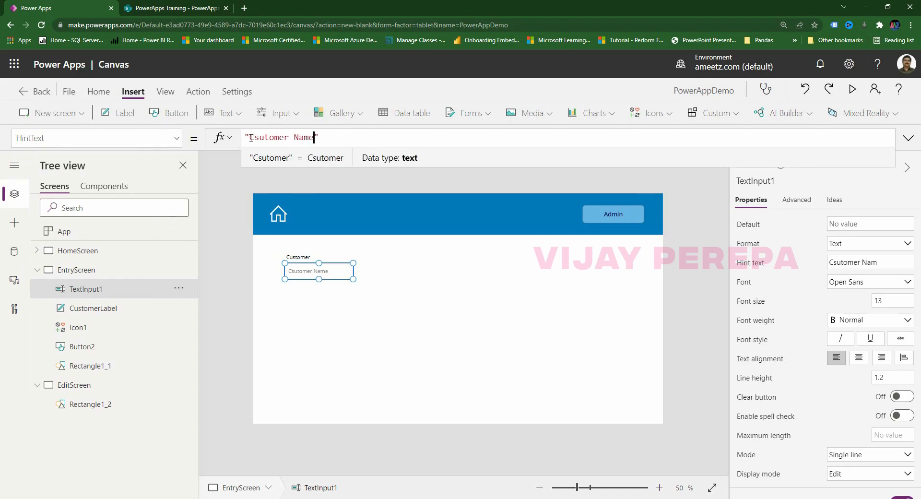
# Preview the app to check the Customer hint text, then close the preview.
pyautogui.click(464, 243)
pyautogui.click(852, 89)
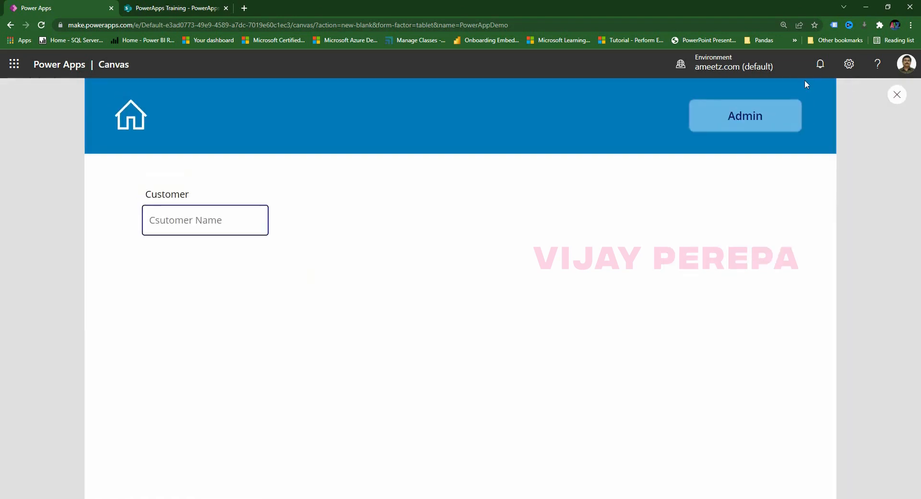
pyautogui.click(266, 229)
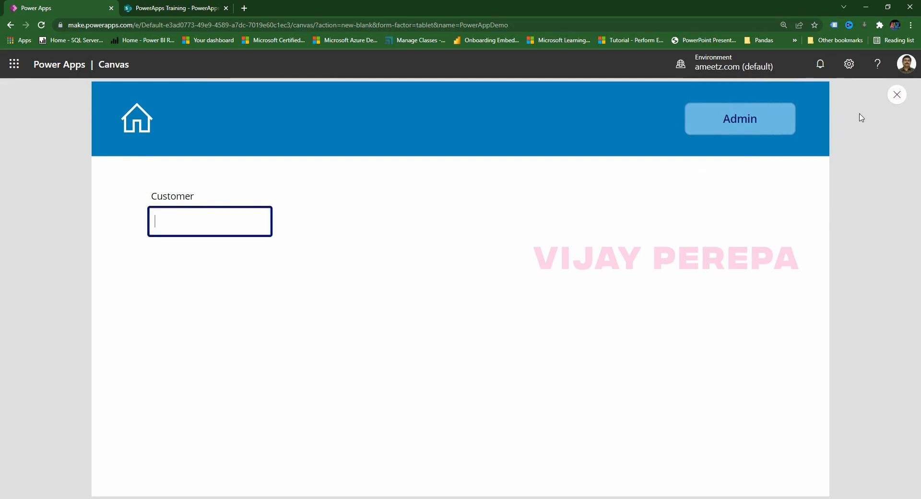
pyautogui.click(899, 97)
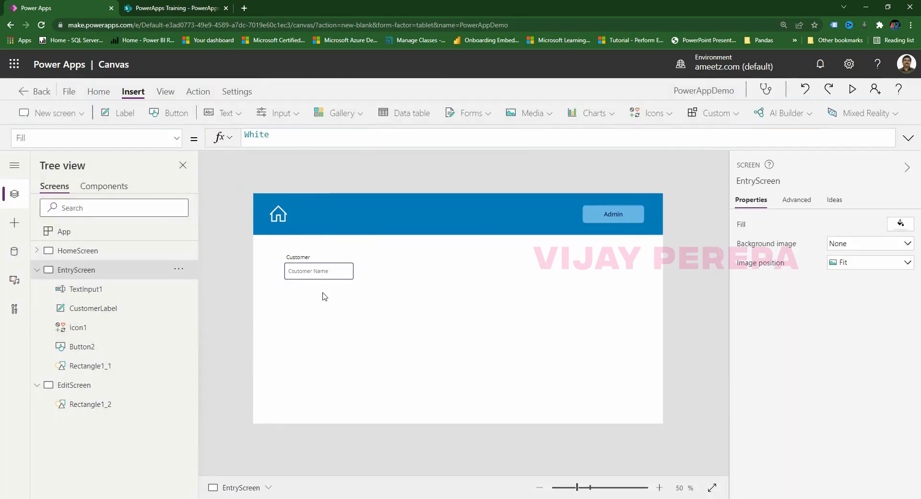
# Rename TextInput1 to CustomerInput in Tree view.
pyautogui.click(78, 291)
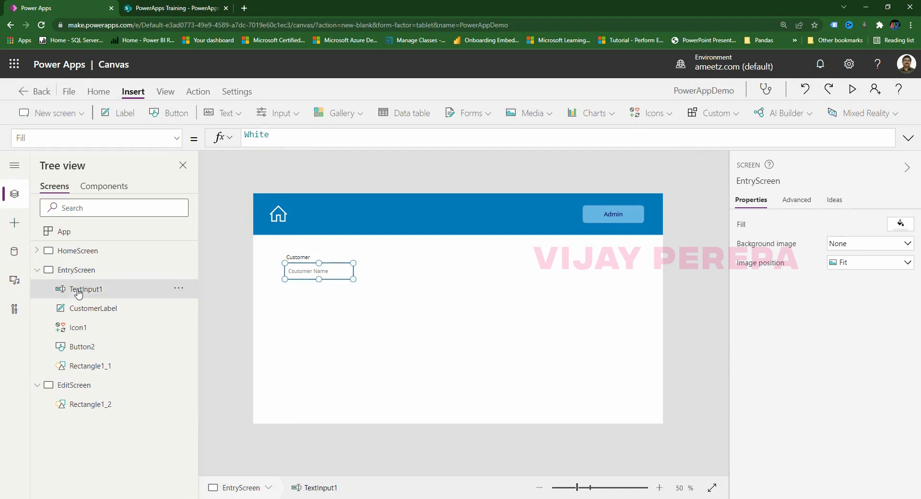
pyautogui.doubleClick(78, 291)
pyautogui.write('Customer')
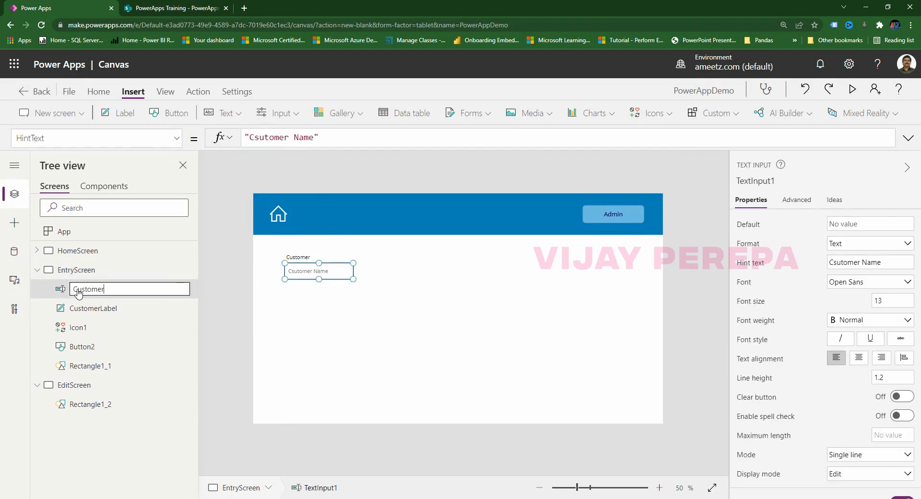
pyautogui.write('Input')
pyautogui.click(256, 328)
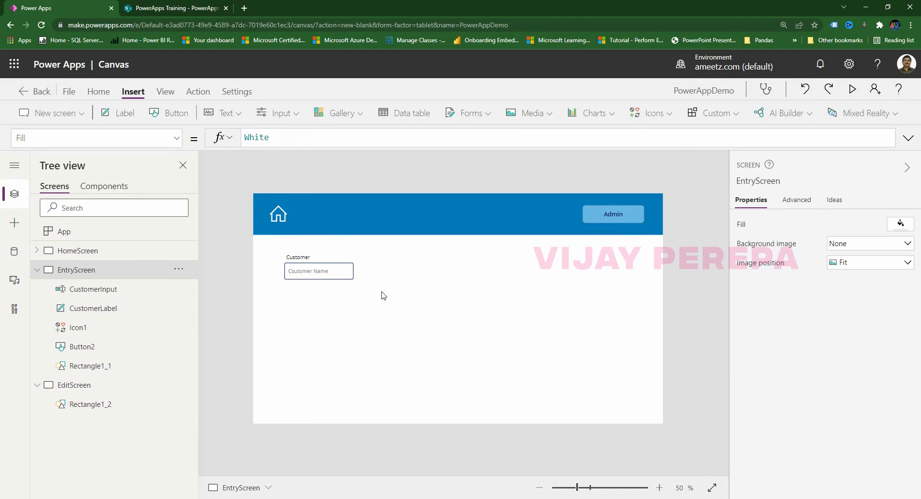
# Duplicate the Customer label and input, placing the copies to the right of the originals.
pyautogui.moveTo(369, 285); pyautogui.dragTo(276, 248)
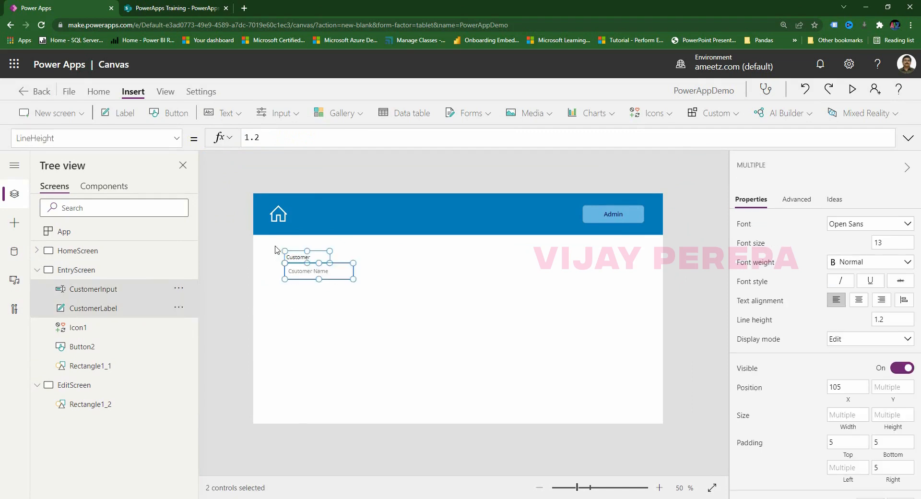
pyautogui.hotkey('ctrl', 'c')
pyautogui.hotkey('ctrl', 'v')
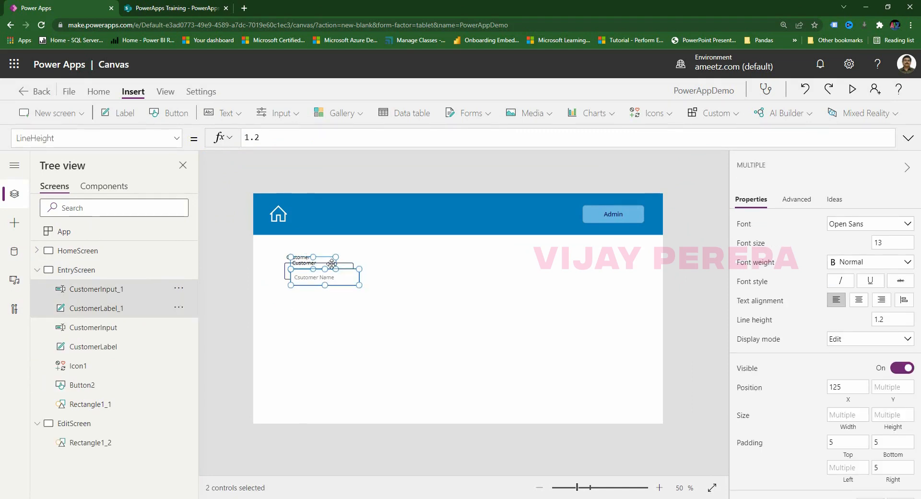
pyautogui.moveTo(326, 258); pyautogui.dragTo(408, 253)
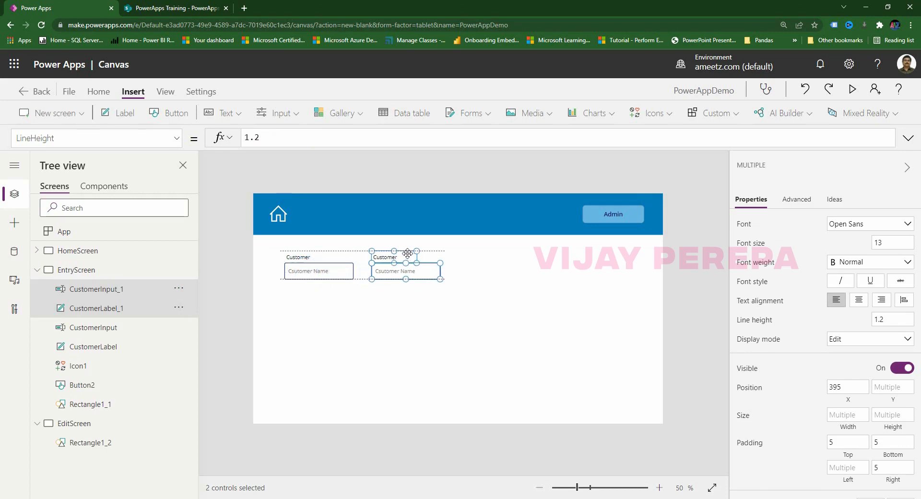
pyautogui.click(393, 307)
# Set the copied text box's Y position to 232, level with the original.
pyautogui.click(412, 276)
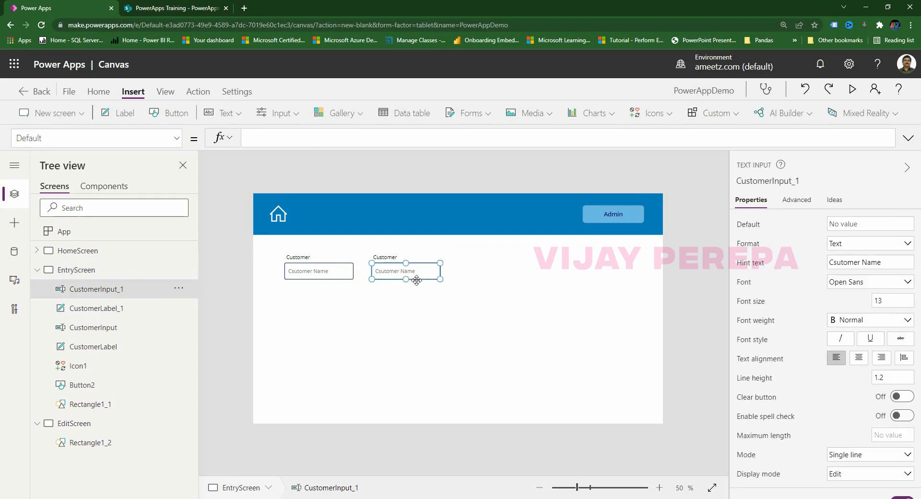
pyautogui.moveTo(424, 266); pyautogui.dragTo(424, 287)
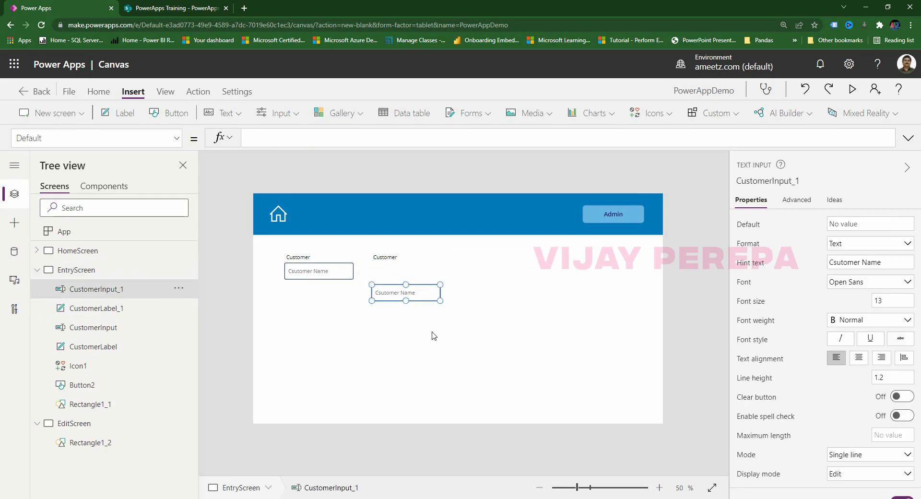
pyautogui.click(403, 338)
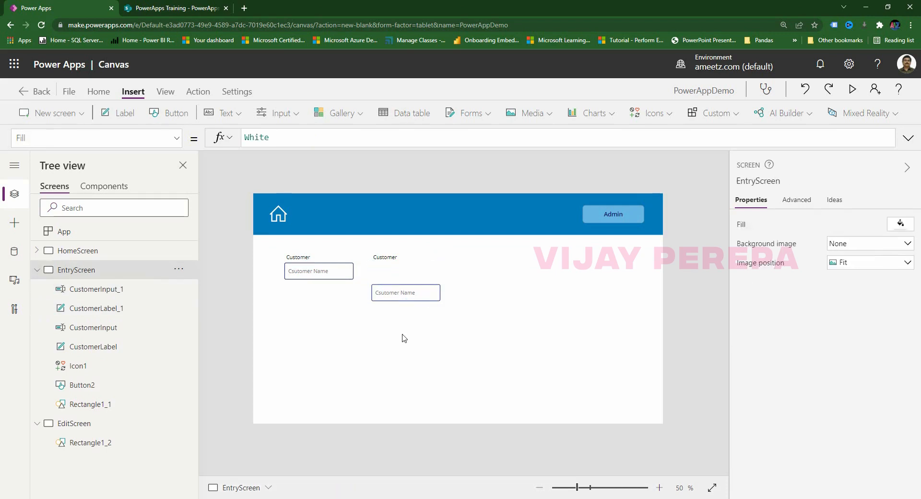
pyautogui.click(332, 278)
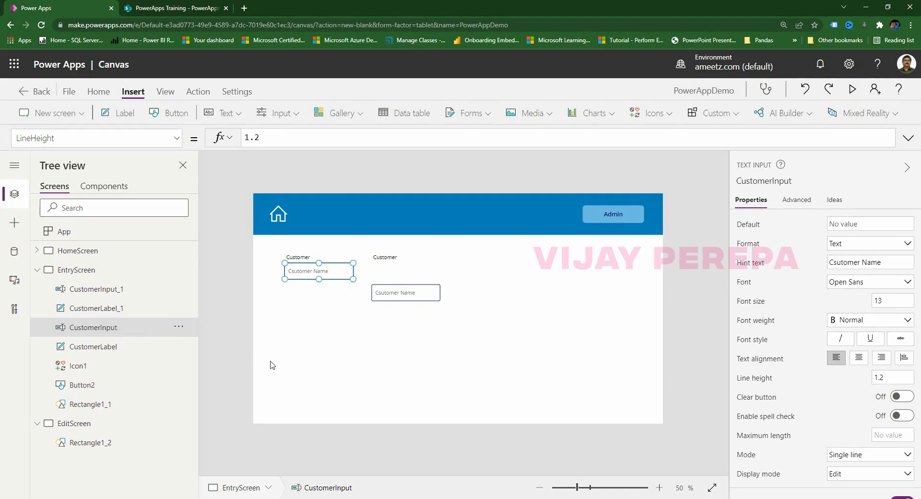
pyautogui.click(402, 297)
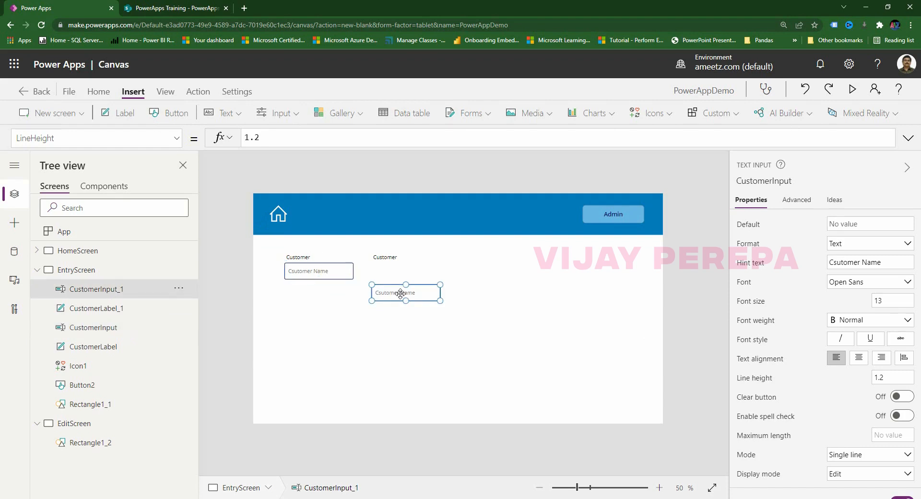
pyautogui.click(329, 277)
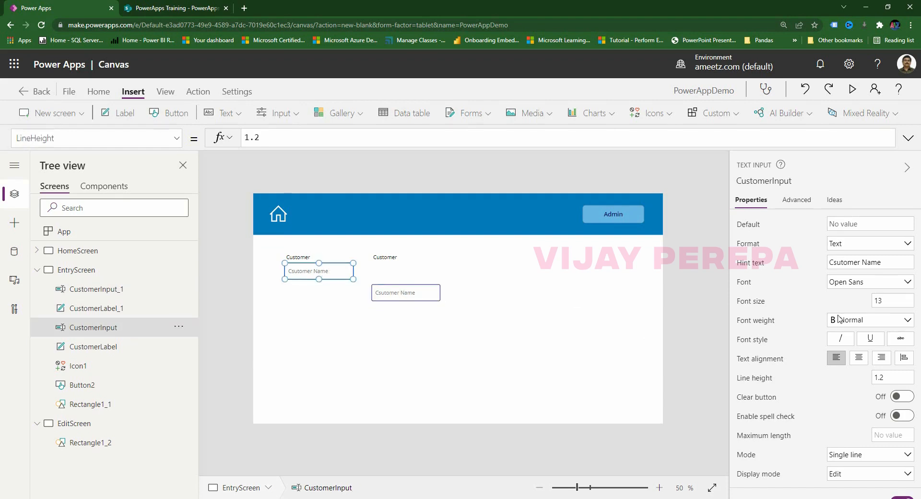
pyautogui.scroll(-5, 801, 365)
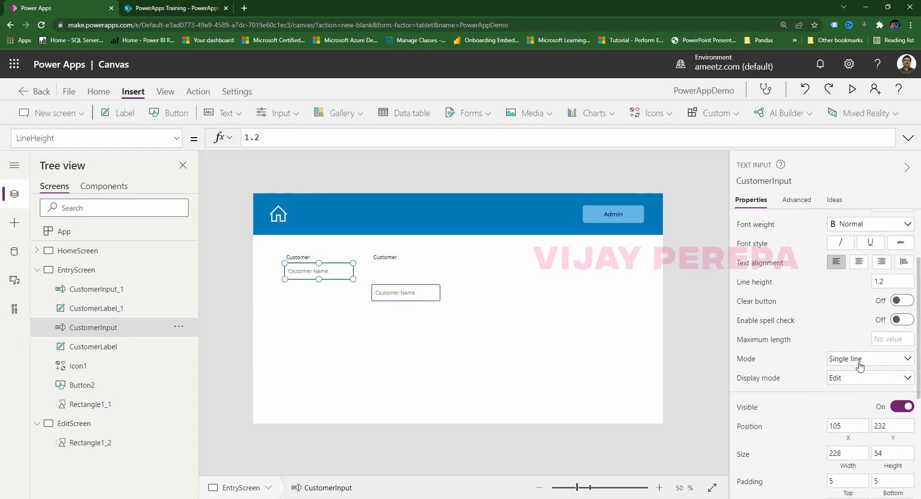
pyautogui.click(421, 300)
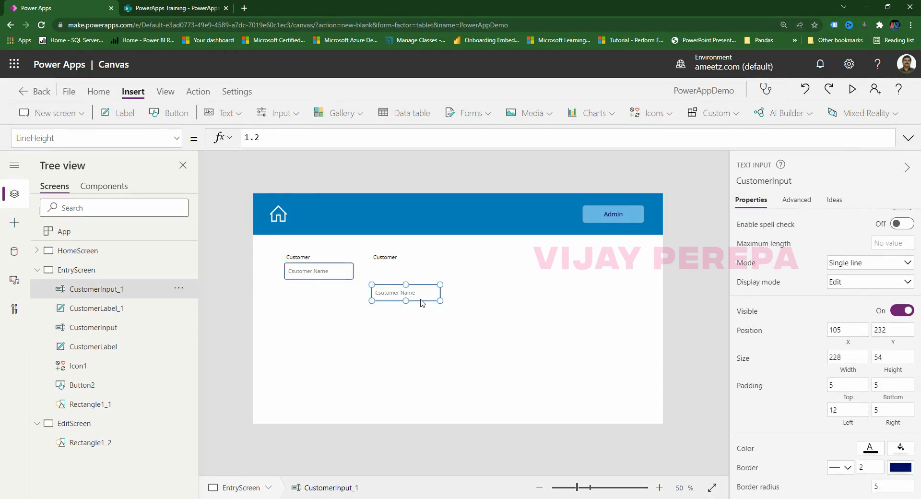
pyautogui.doubleClick(883, 329)
pyautogui.write('232')
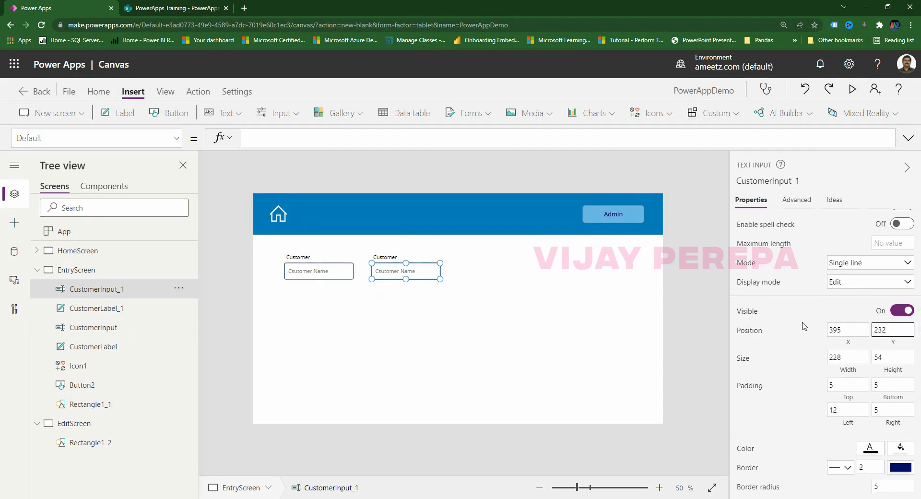
pyautogui.click(423, 318)
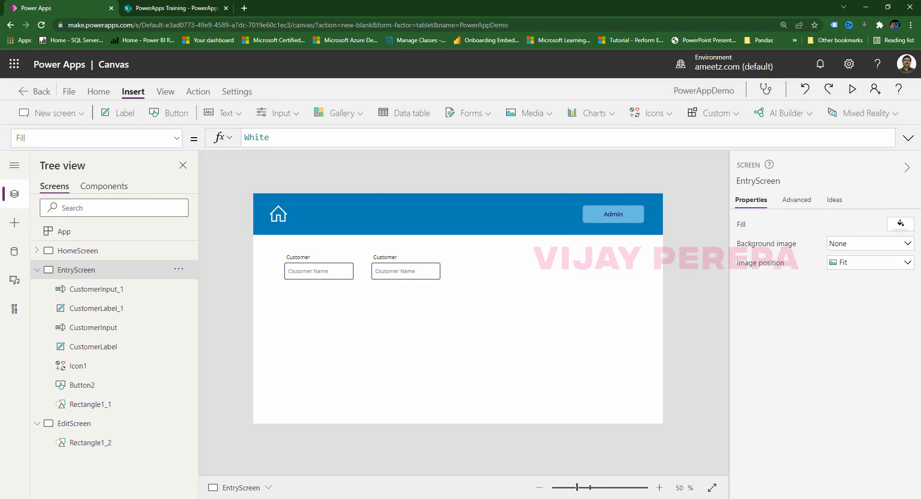
pyautogui.click(298, 256)
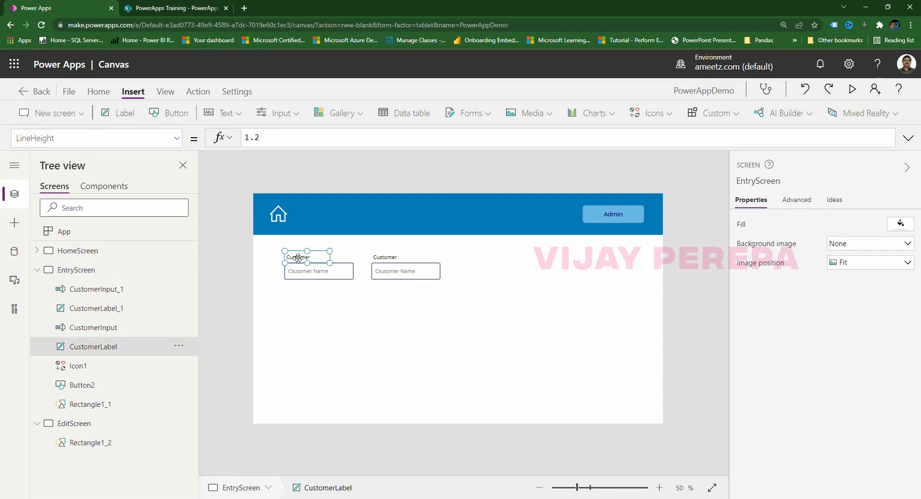
pyautogui.keyDown('shift'); pyautogui.click(389, 259); pyautogui.keyUp('shift')
# Change the copied label's caption to Student.
pyautogui.doubleClick(388, 259)
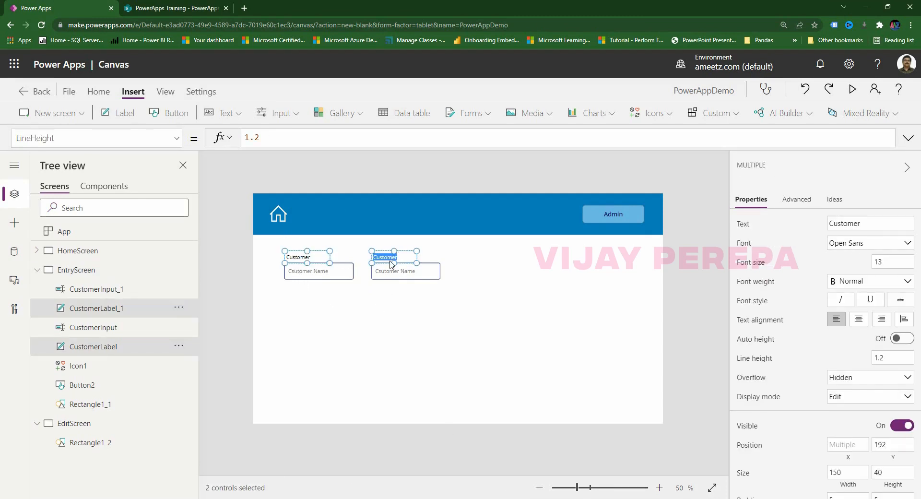
pyautogui.write('STuee')
pyautogui.press('BackSpace')
pyautogui.press('BackSpace')
pyautogui.press('BackSpace')
pyautogui.write('tudent')
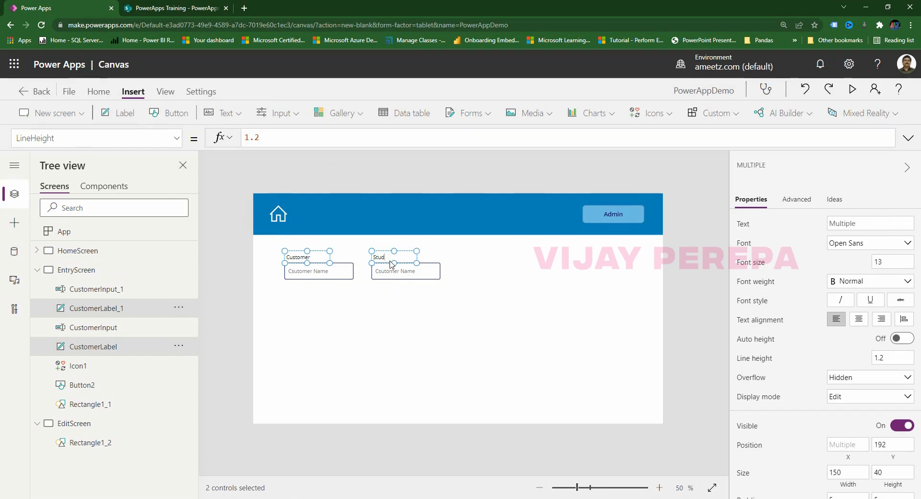
pyautogui.click(397, 323)
# Set the copied text box's HintText to 'Student Name'.
pyautogui.click(407, 269)
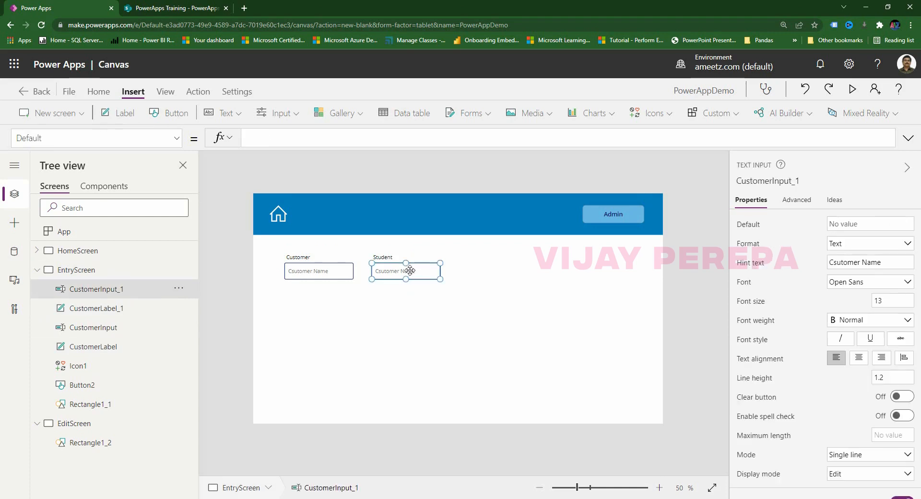
pyautogui.click(77, 137)
pyautogui.write('HintText')
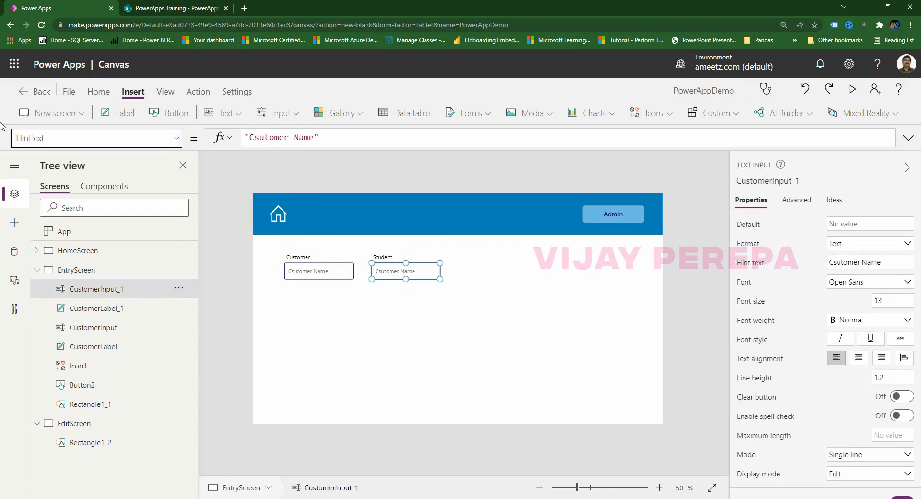
pyautogui.click(286, 137)
pyautogui.press('BackSpace')
pyautogui.press('BackSpace')
pyautogui.press('BackSpace')
pyautogui.press('BackSpace')
pyautogui.press('BackSpace')
pyautogui.press('BackSpace')
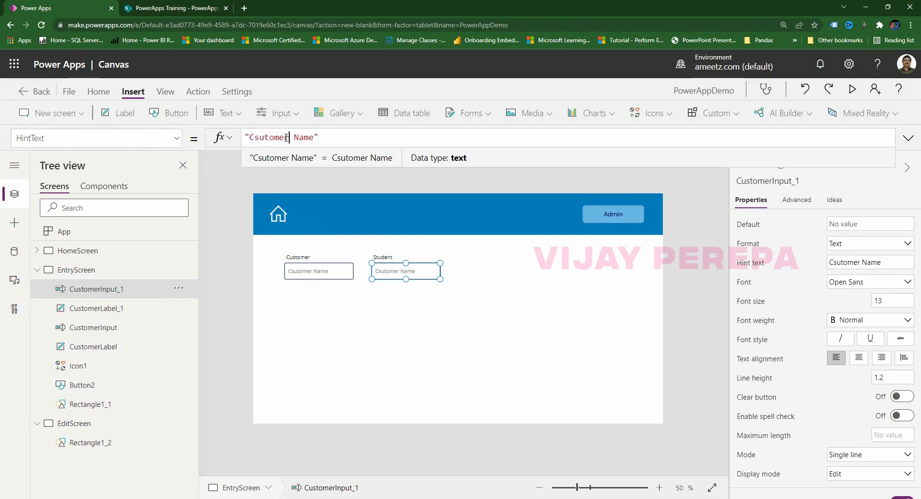
pyautogui.press('BackSpace')
pyautogui.press('BackSpace')
pyautogui.write('Stu')
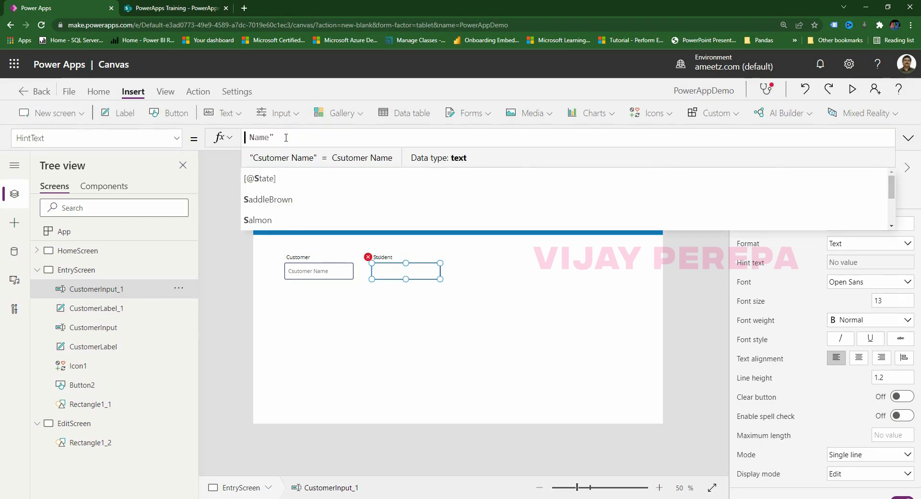
pyautogui.write('dent')
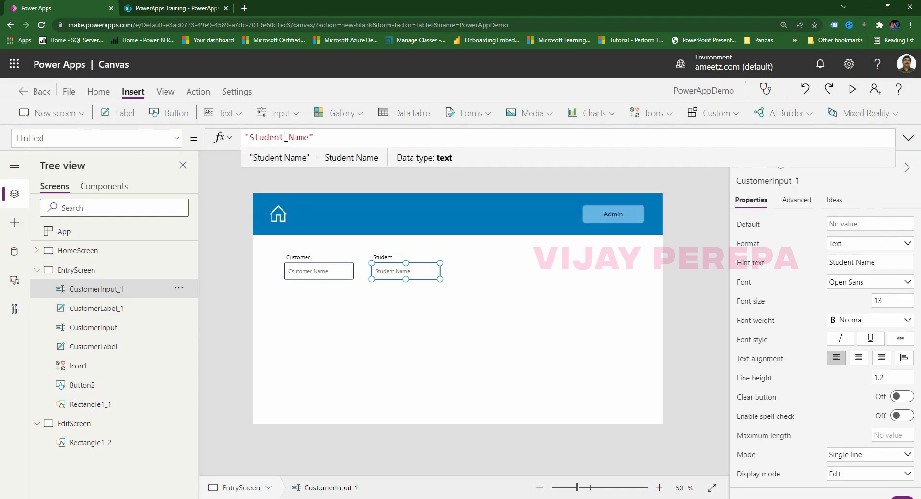
pyautogui.click(250, 348)
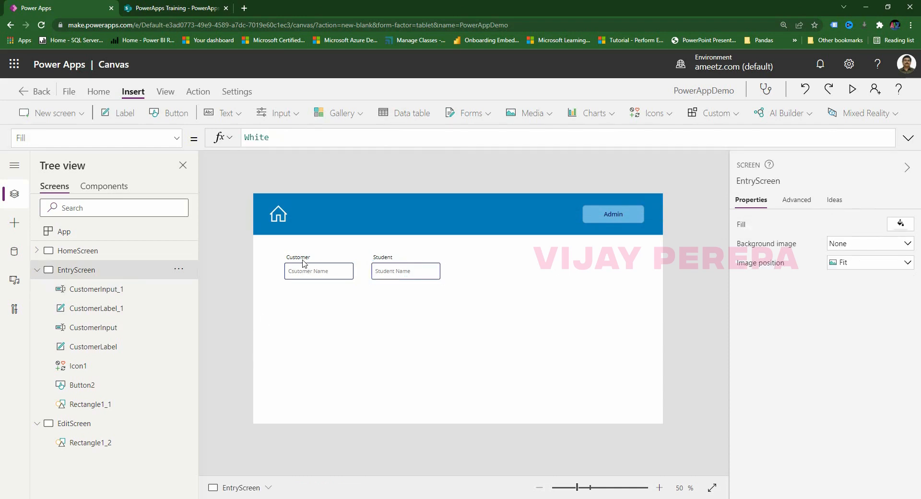
# Rename the copied controls StudentInput and StudentLabel.
pyautogui.click(398, 273)
pyautogui.doubleClick(118, 290)
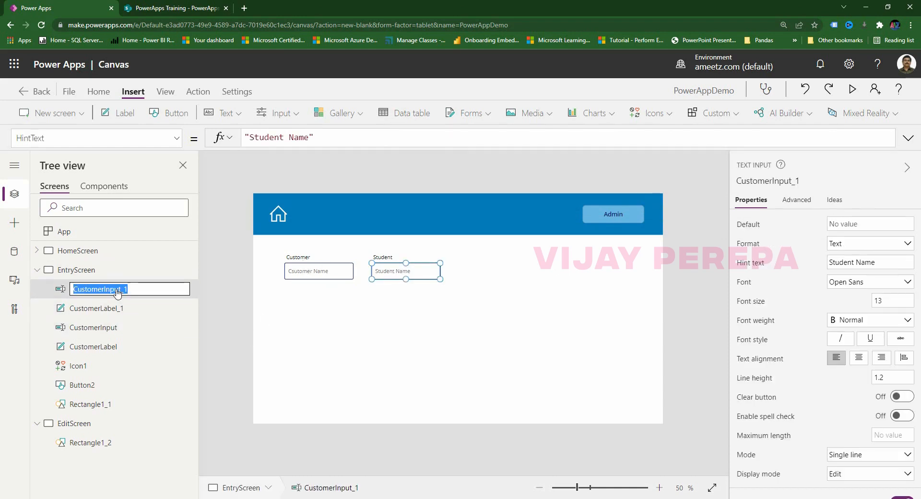
pyautogui.write('StudentIn')
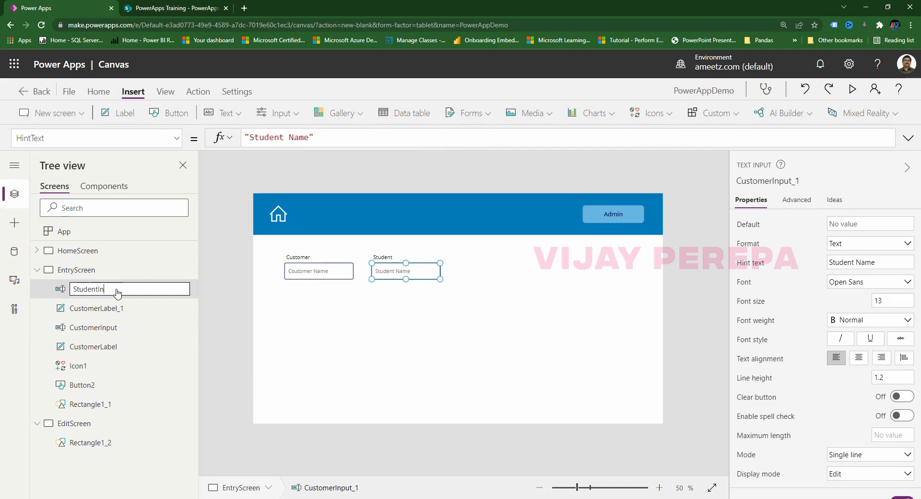
pyautogui.write('put')
pyautogui.press('Return')
pyautogui.doubleClick(126, 307)
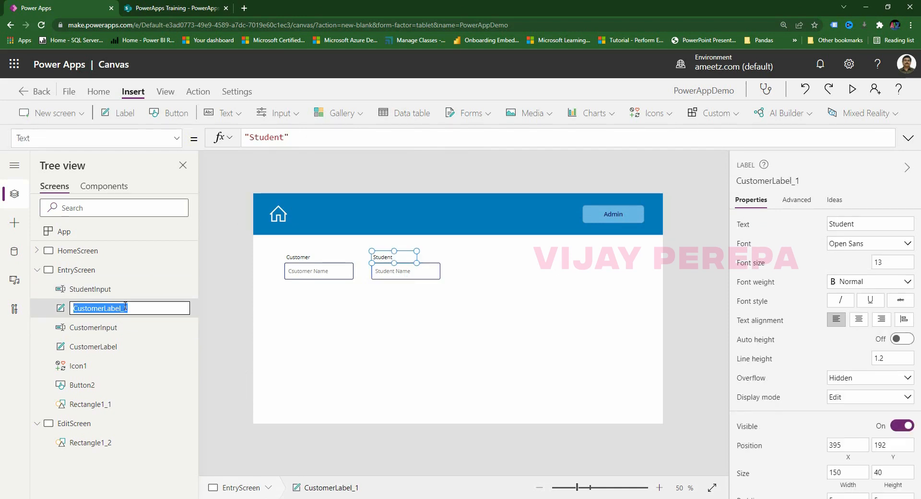
pyautogui.write('StudentLabel')
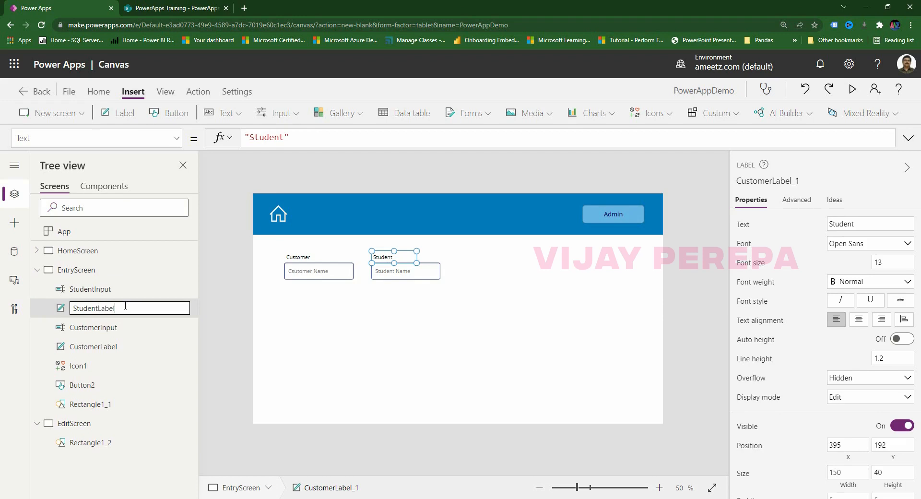
pyautogui.click(286, 339)
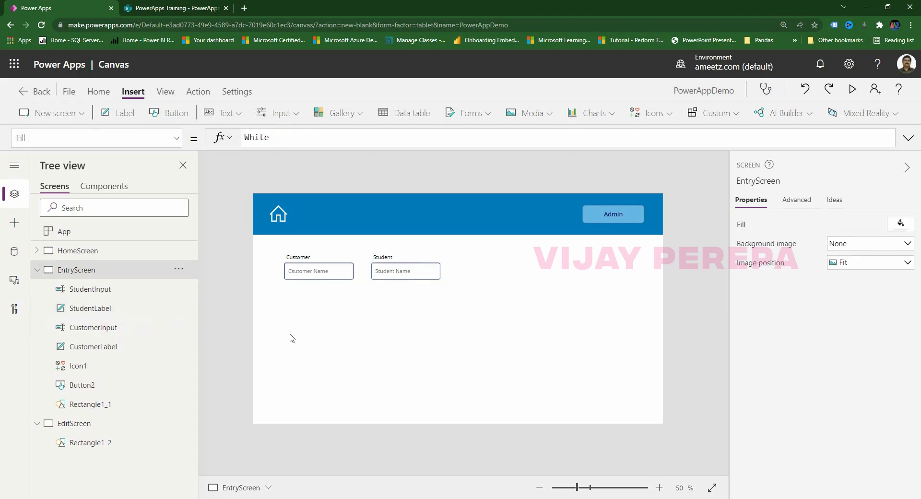
pyautogui.click(308, 260)
# Copy the Customer and Student captions and move the copies below the text inputs.
pyautogui.keyDown('shift'); pyautogui.click(393, 258); pyautogui.keyUp('shift')
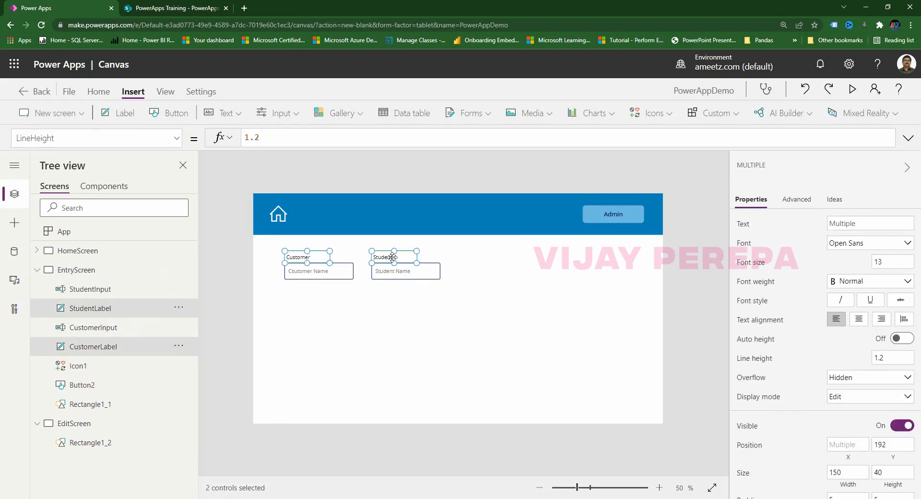
pyautogui.hotkey('ctrl', 'c')
pyautogui.hotkey('ctrl', 'v')
pyautogui.moveTo(411, 259); pyautogui.dragTo(408, 284)
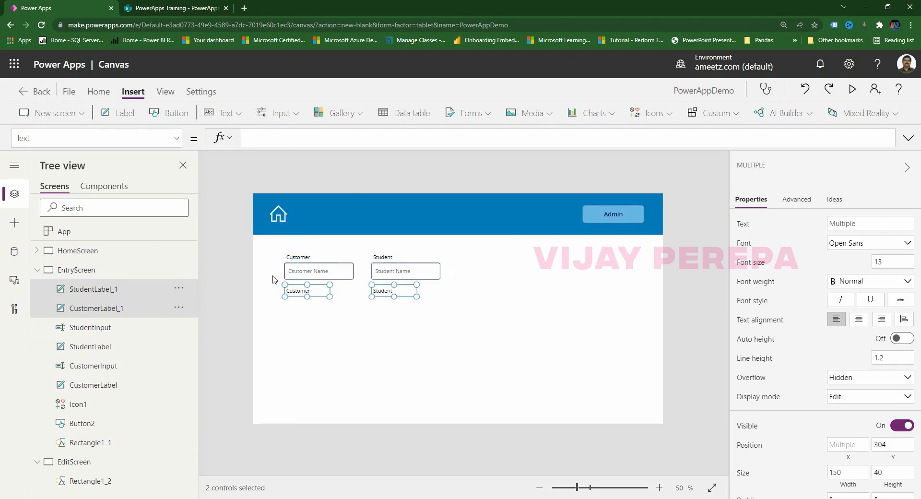
pyautogui.click(321, 306)
# Retype the copied captions as City and Branch.
pyautogui.click(308, 293)
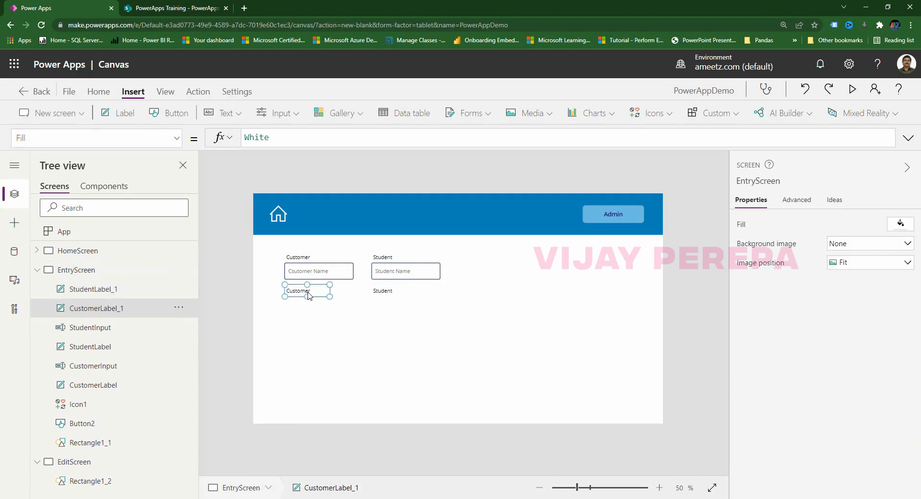
pyautogui.doubleClick(308, 292)
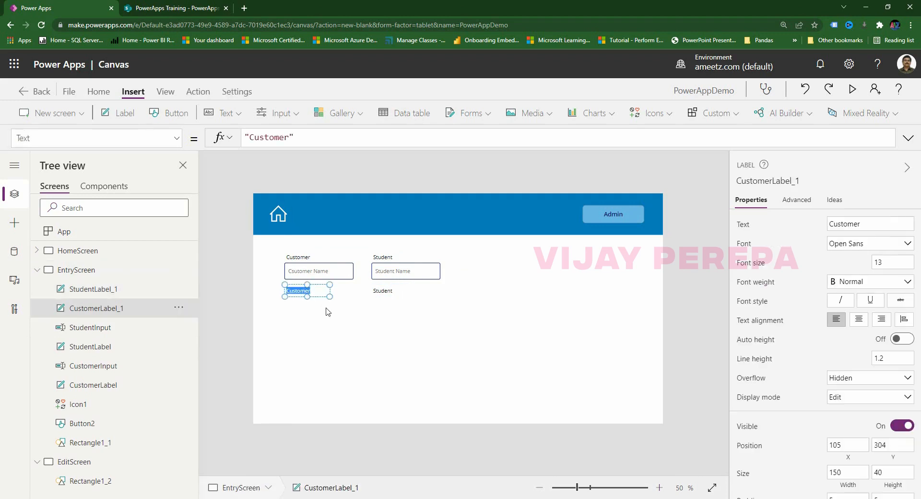
pyautogui.write('City')
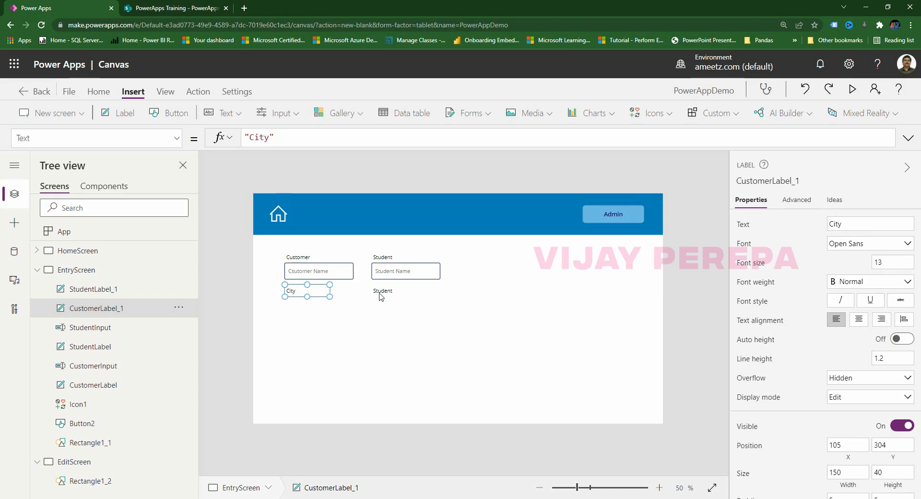
pyautogui.click(381, 292)
pyautogui.doubleClick(383, 292)
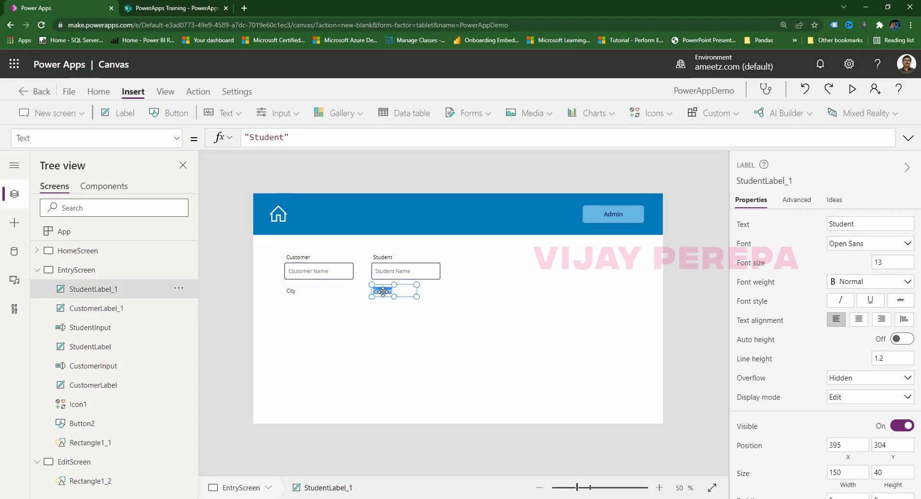
pyautogui.write('Branch')
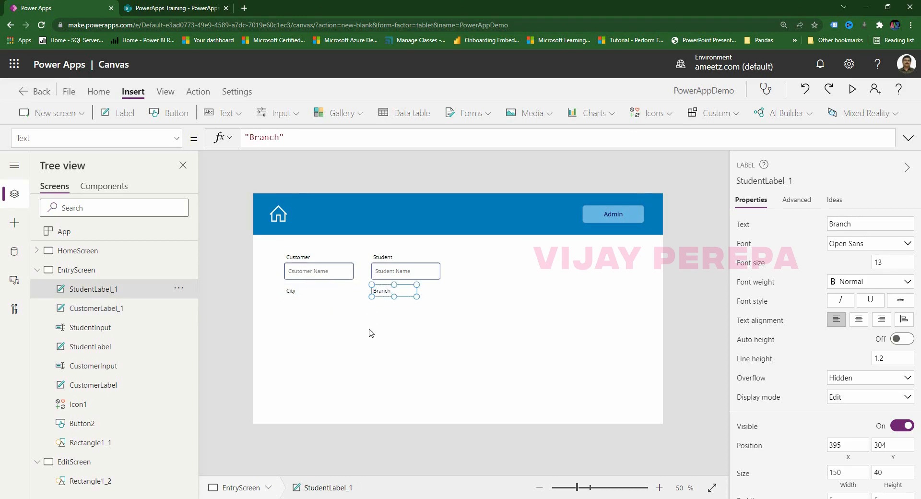
pyautogui.click(385, 303)
pyautogui.click(385, 293)
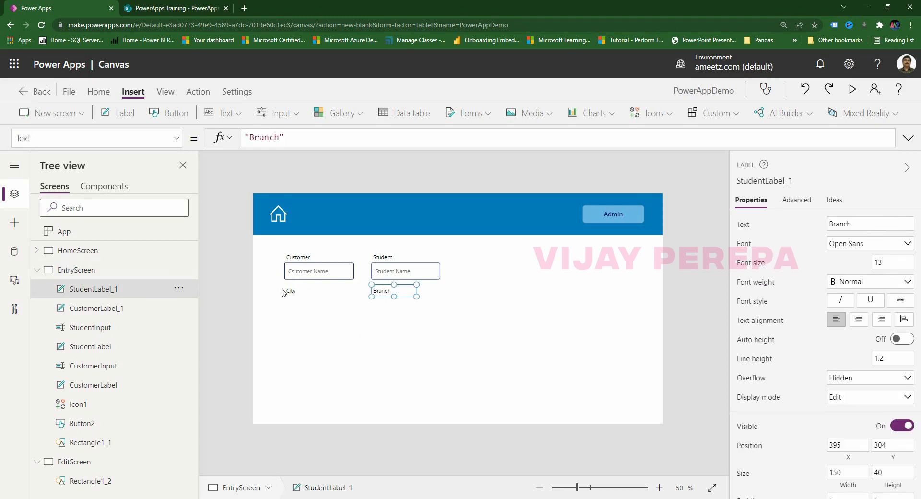
pyautogui.click(299, 349)
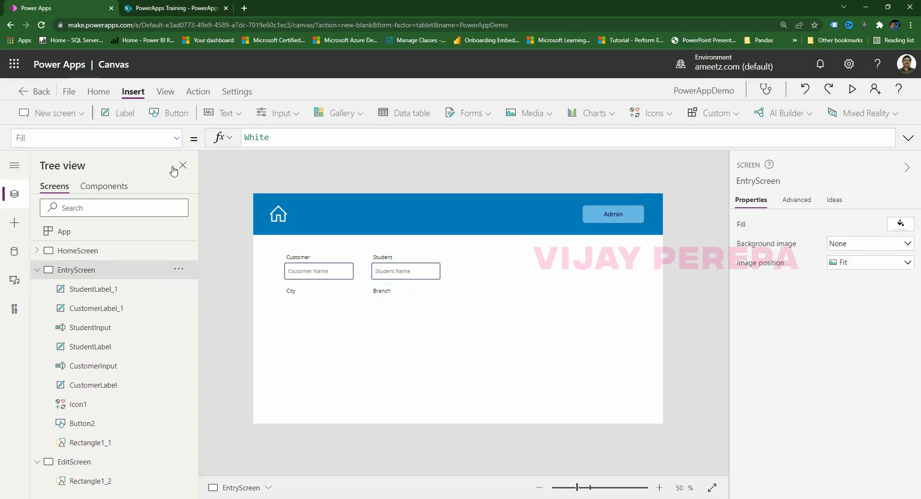
# Insert a dropdown beneath the City caption and bring up its Width property.
pyautogui.click(272, 115)
pyautogui.click(305, 205)
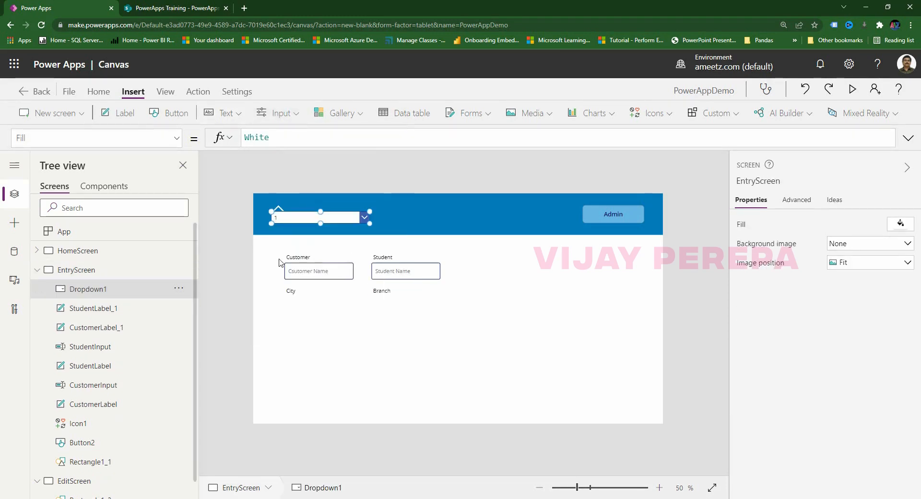
pyautogui.moveTo(340, 224); pyautogui.dragTo(371, 315)
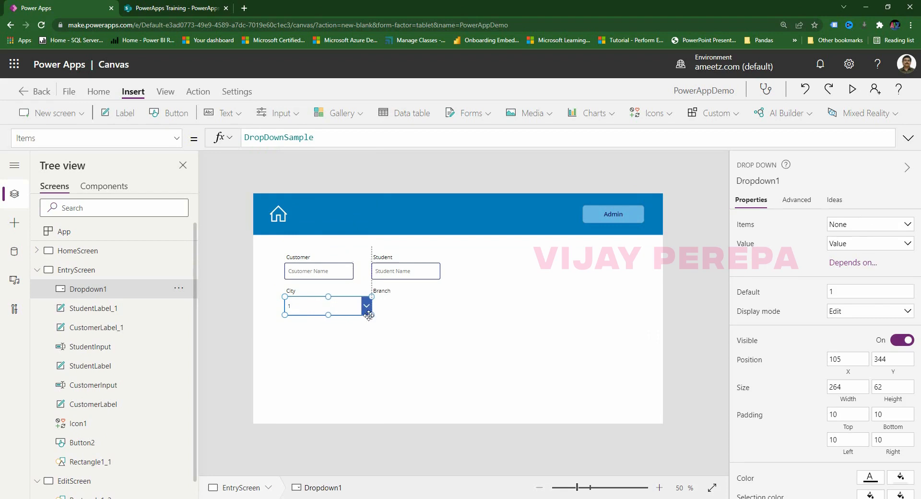
pyautogui.click(339, 272)
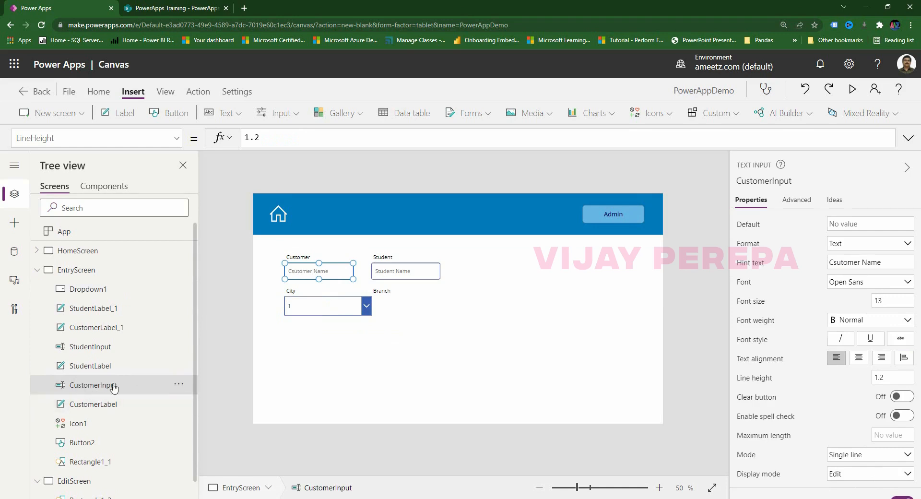
pyautogui.click(321, 315)
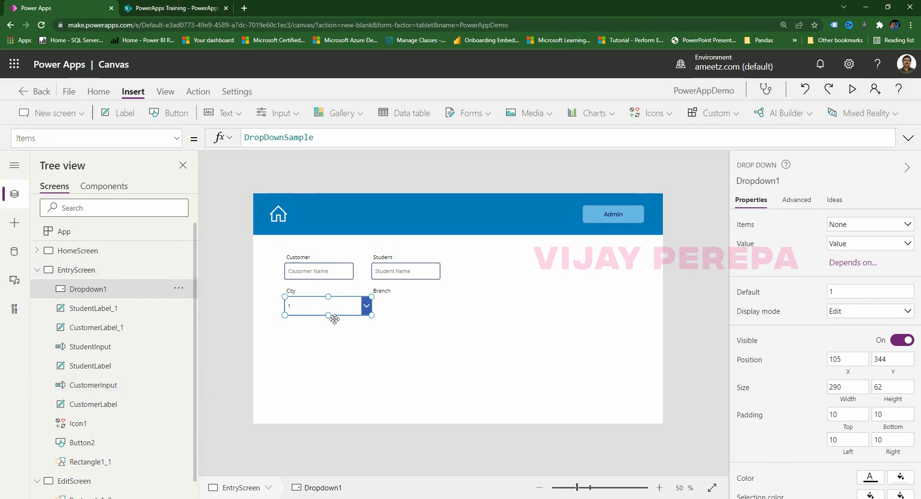
pyautogui.moveTo(51, 138); pyautogui.dragTo(3, 138)
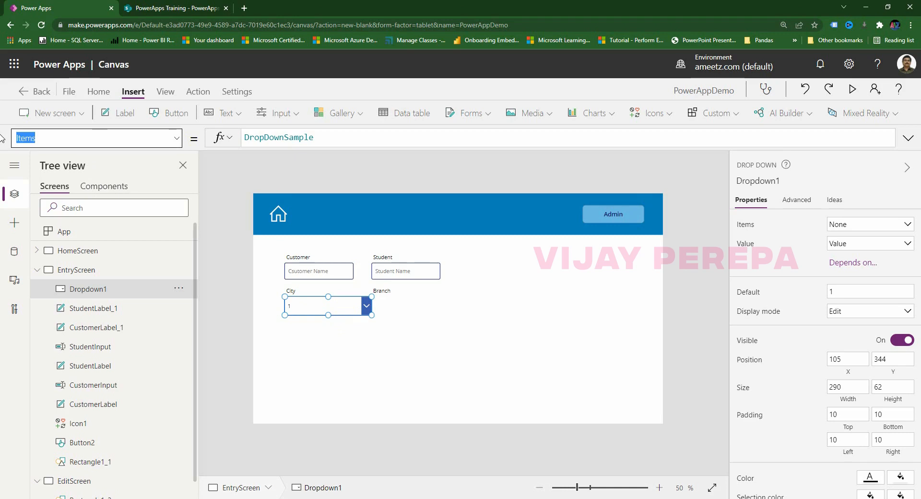
pyautogui.write('Width')
pyautogui.press('Return')
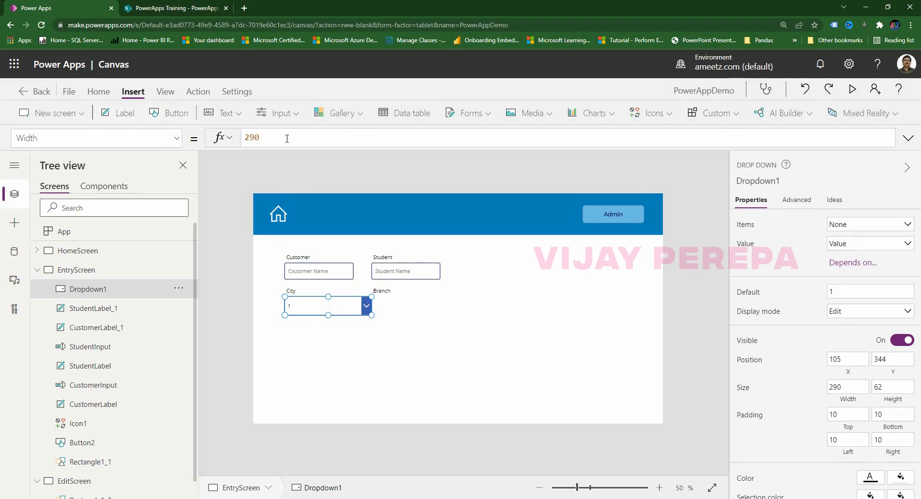
# Set Dropdown1's Width formula to CustomerInput.Width.
pyautogui.click(208, 138)
pyautogui.write('Custo')
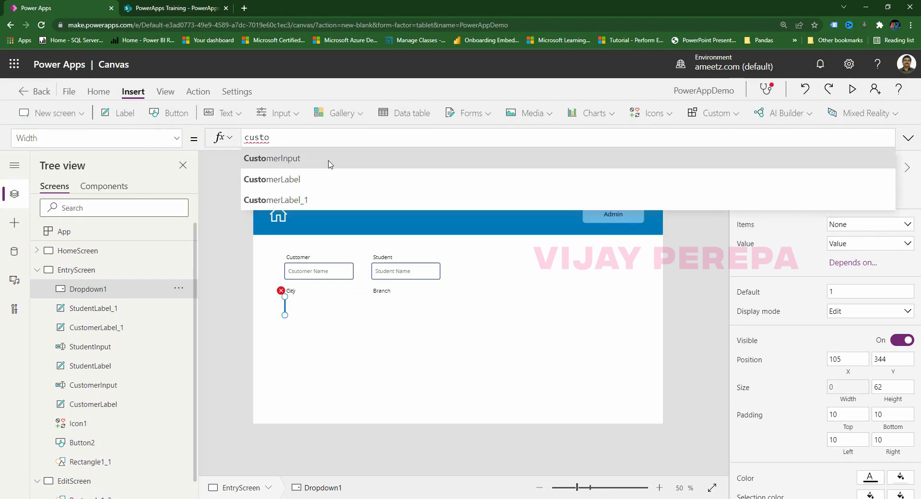
pyautogui.click(325, 160)
pyautogui.write('.we')
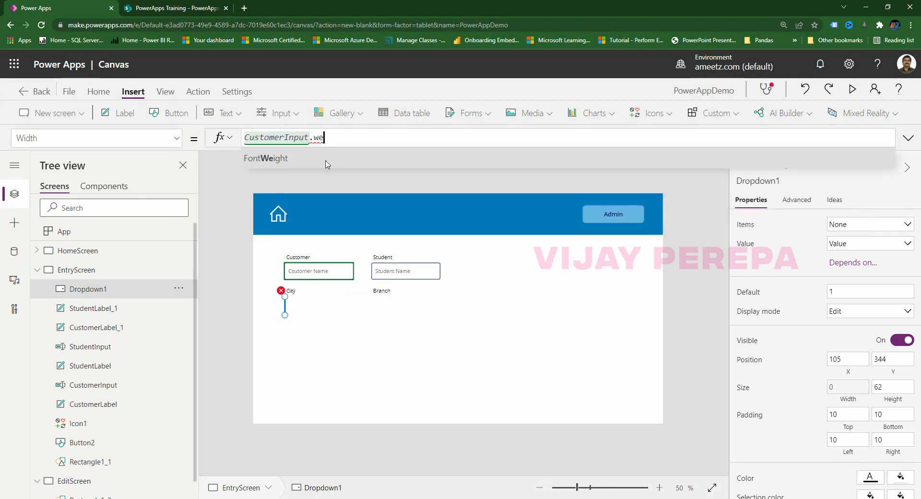
pyautogui.click(326, 158)
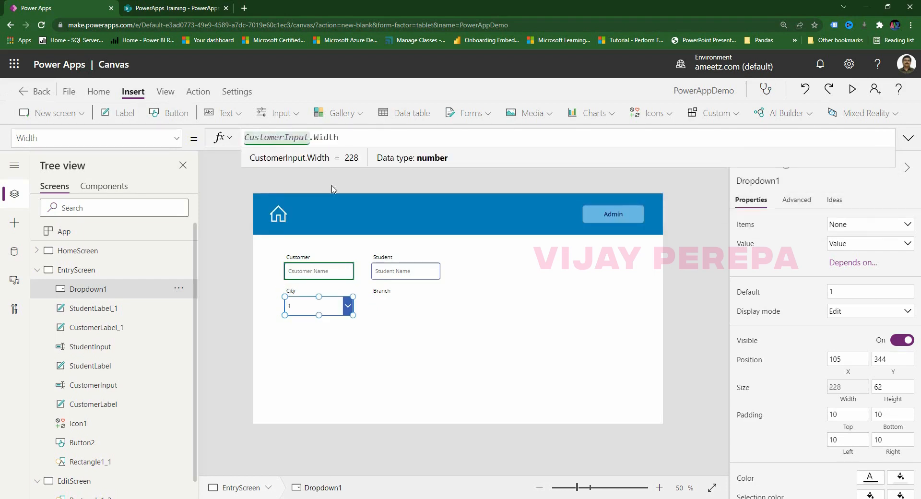
# Set Dropdown1's Height formula to CustomerInput.Height.
pyautogui.click(29, 138)
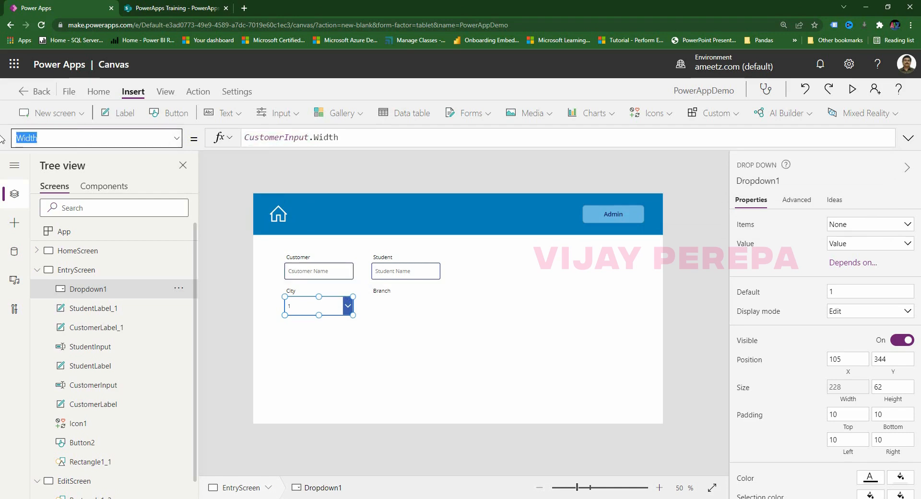
pyautogui.write('Height')
pyautogui.press('Return')
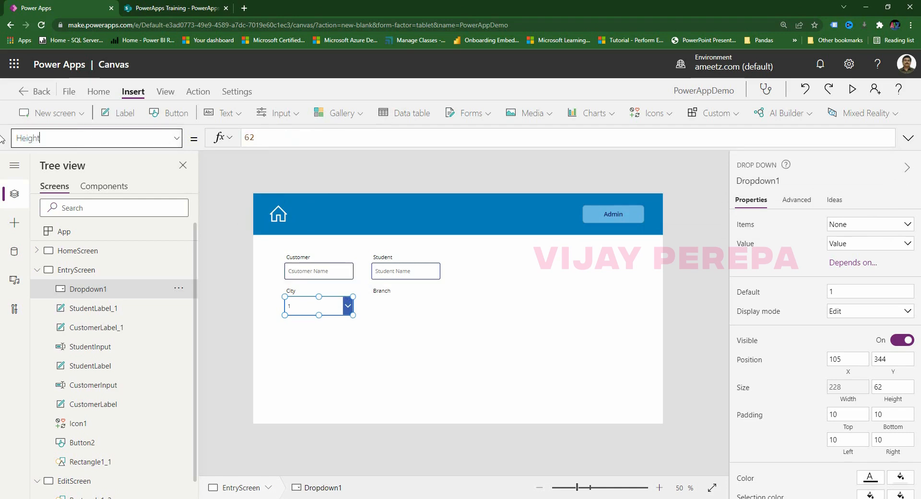
pyautogui.moveTo(262, 136); pyautogui.dragTo(218, 138)
pyautogui.write('custom')
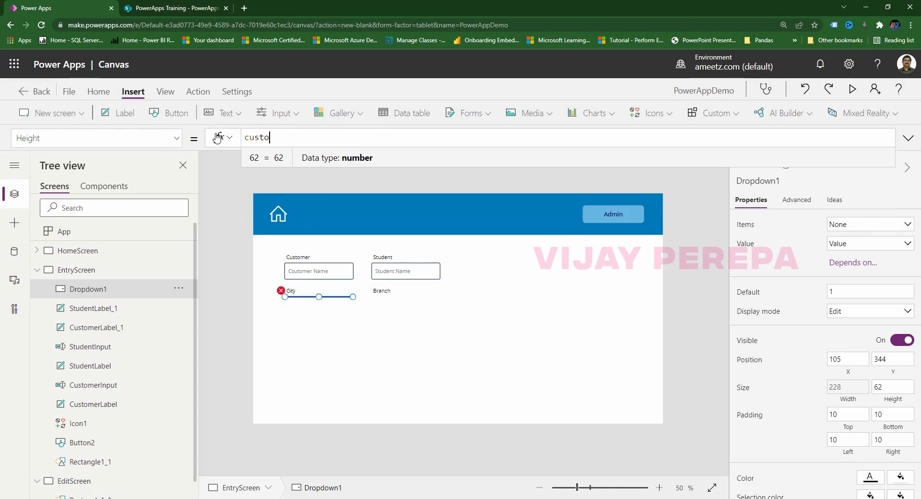
pyautogui.click(300, 162)
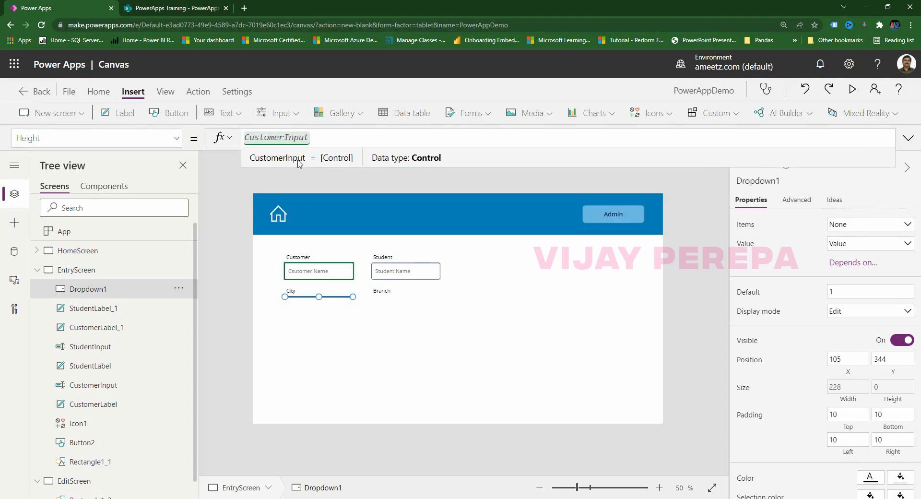
pyautogui.write('.hei')
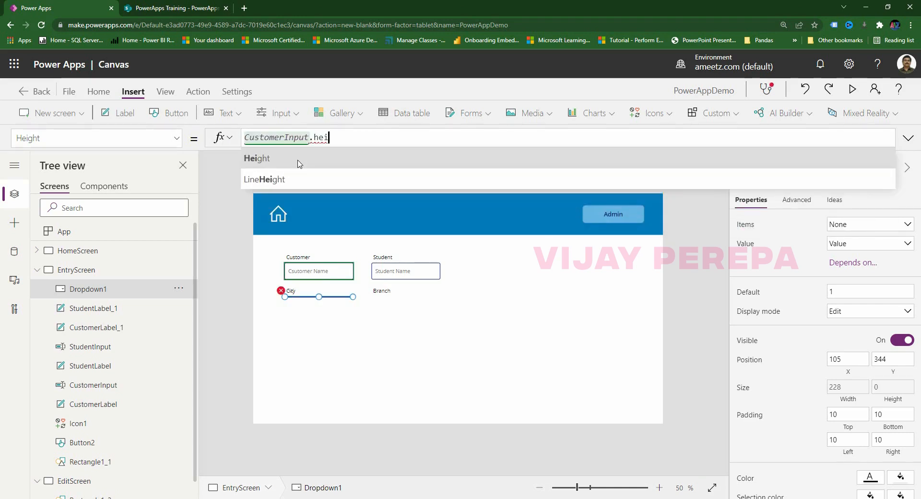
pyautogui.click(299, 162)
pyautogui.click(384, 372)
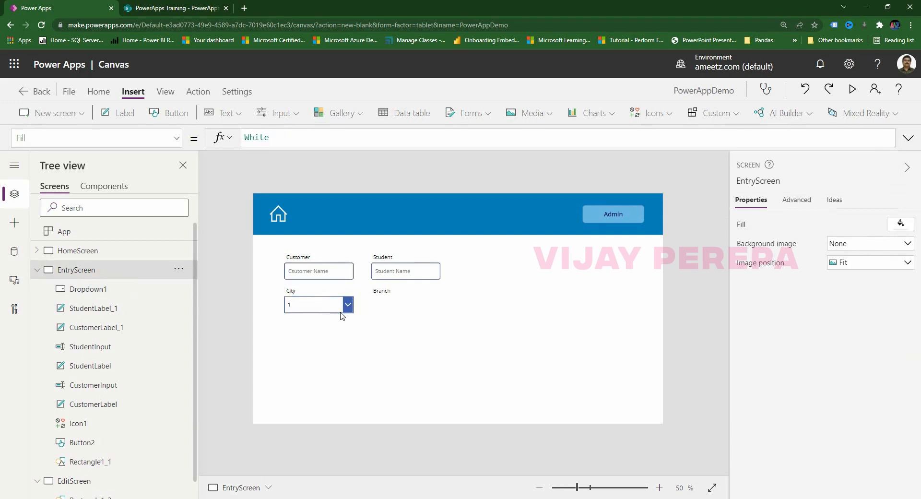
pyautogui.click(339, 311)
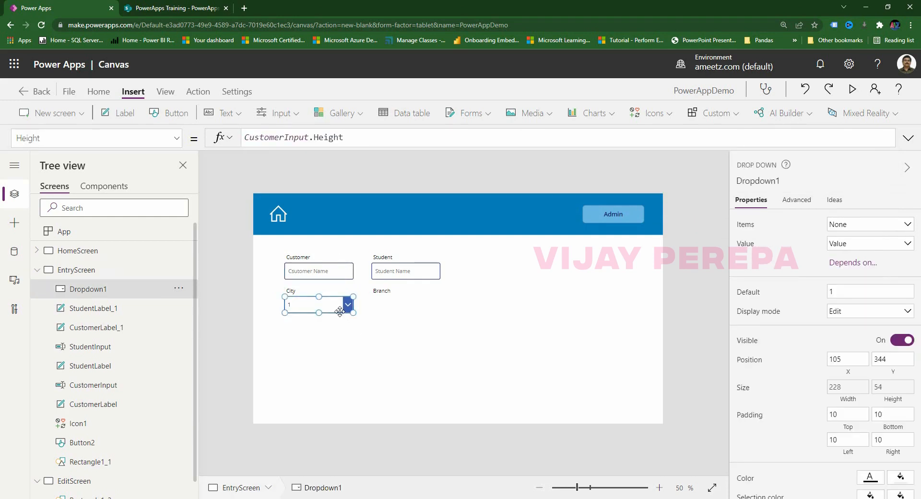
# Duplicate the City dropdown and place the copy under the Branch caption.
pyautogui.hotkey('ctrl', 'c')
pyautogui.hotkey('ctrl', 'v')
pyautogui.moveTo(340, 311); pyautogui.dragTo(417, 313)
pyautogui.click(433, 355)
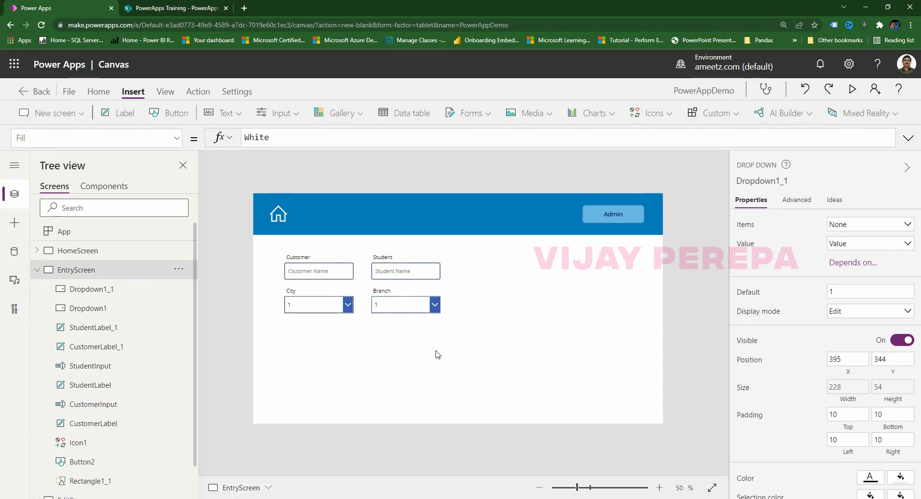
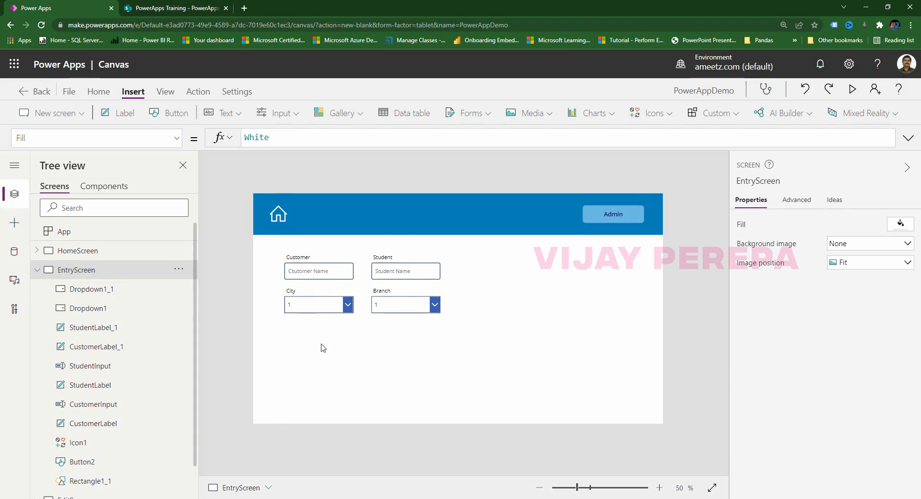
# Rename the City dropdown Dropdown1 to CityDrop in the Tree view.
pyautogui.click(315, 302)
pyautogui.doubleClick(99, 307)
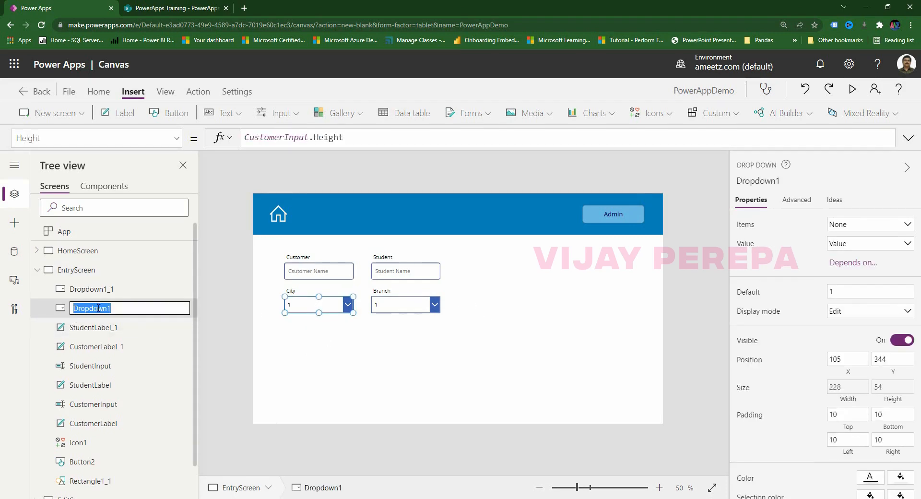
pyautogui.write('CityDrop')
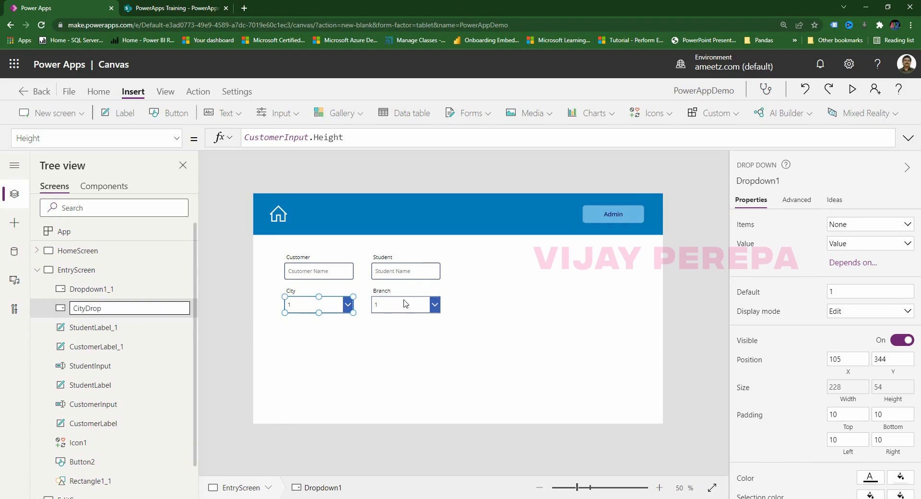
pyautogui.click(408, 317)
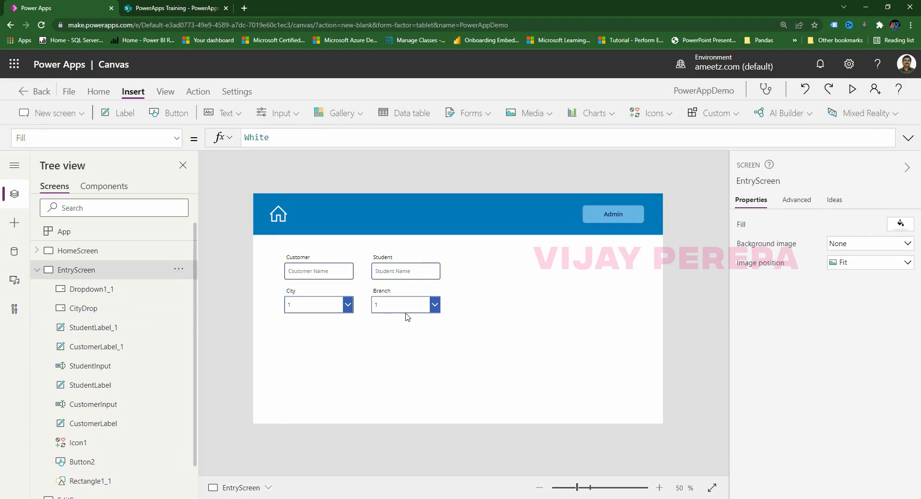
# Rename the Branch dropdown Dropdown1_1 to BranchDrop.
pyautogui.click(405, 307)
pyautogui.doubleClick(117, 290)
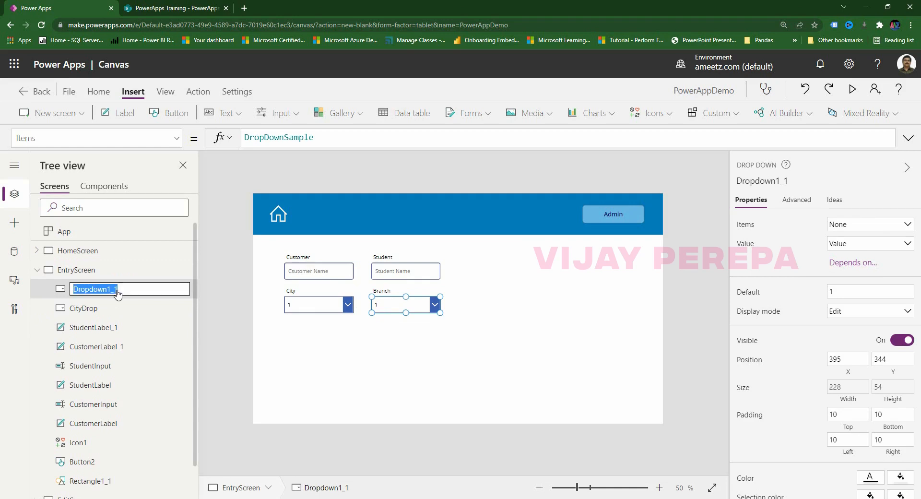
pyautogui.write('BranchDrop')
pyautogui.click(327, 364)
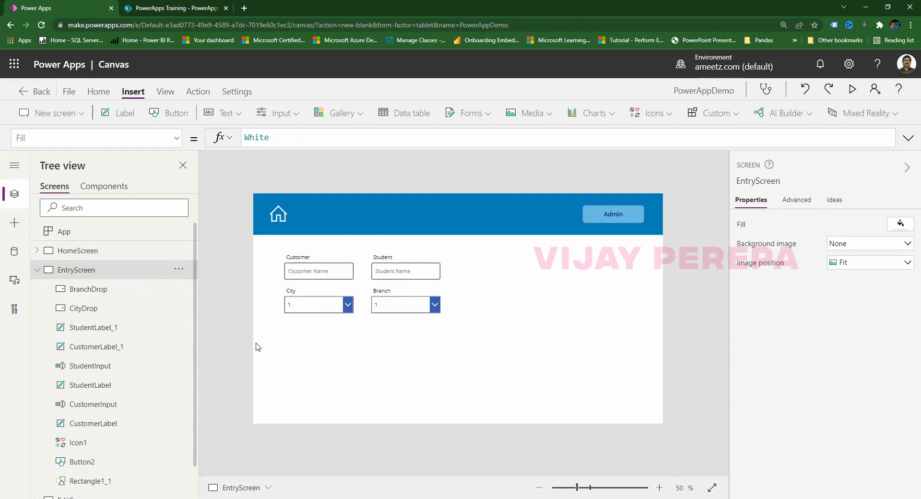
pyautogui.click(281, 113)
# Insert a date picker below copies of the City and Branch labels under the dropdowns.
pyautogui.click(288, 243)
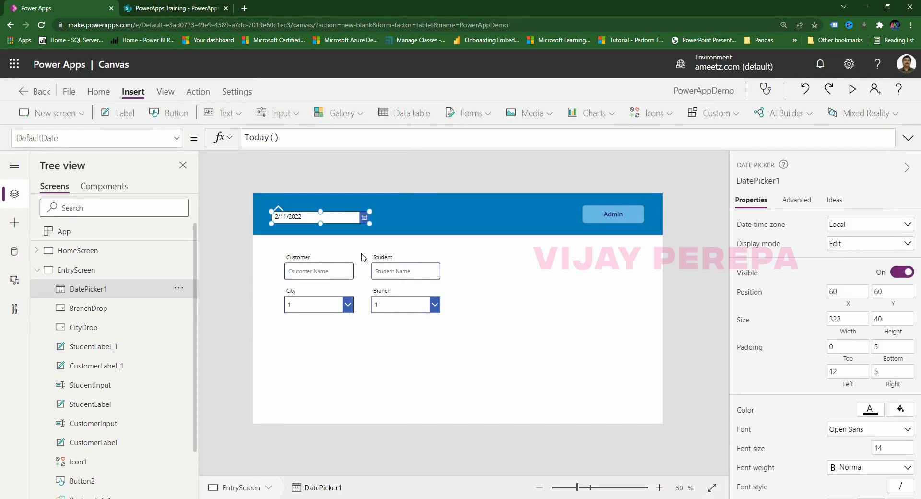
pyautogui.moveTo(347, 219); pyautogui.dragTo(359, 359)
pyautogui.click(293, 287)
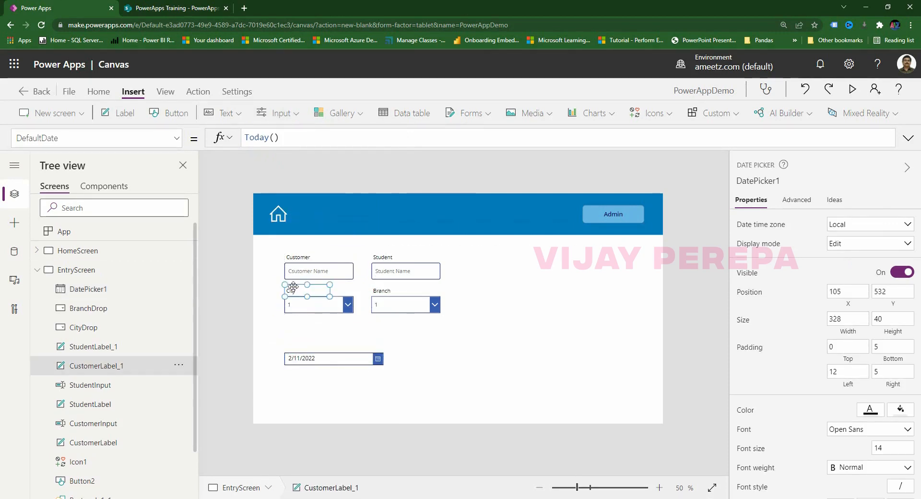
pyautogui.keyDown('shift'); pyautogui.click(382, 292); pyautogui.keyUp('shift')
pyautogui.hotkey('ctrl', 'c')
pyautogui.hotkey('ctrl', 'v')
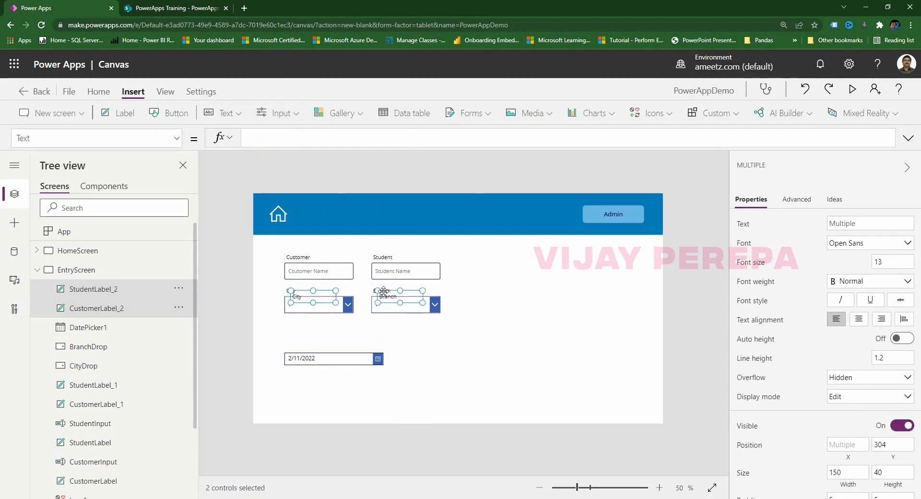
pyautogui.moveTo(412, 293); pyautogui.dragTo(407, 319)
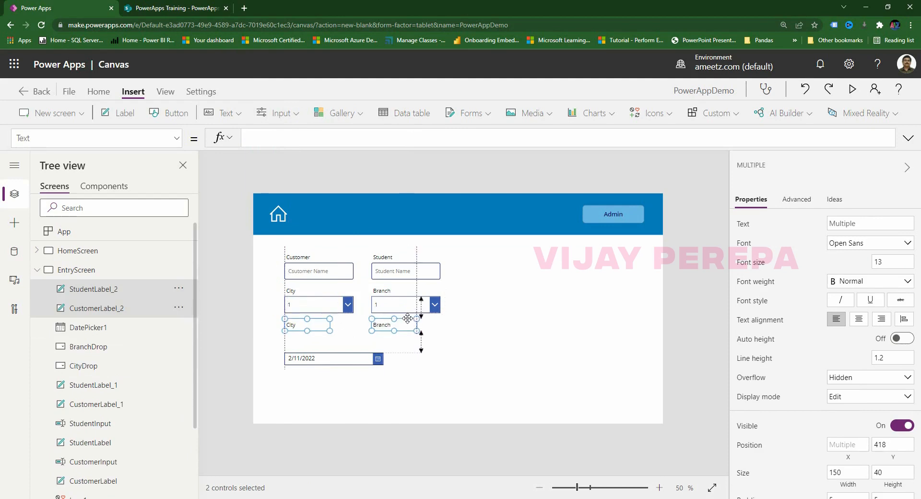
pyautogui.click(341, 357)
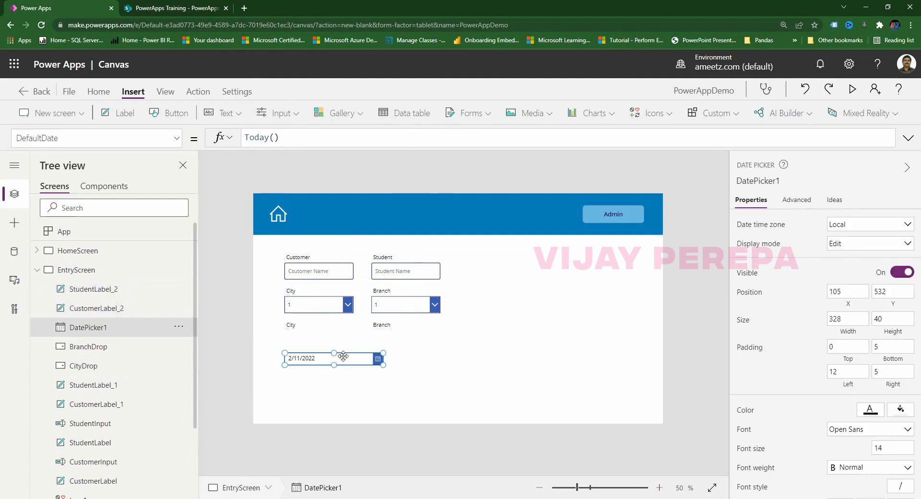
pyautogui.moveTo(345, 350); pyautogui.dragTo(346, 330)
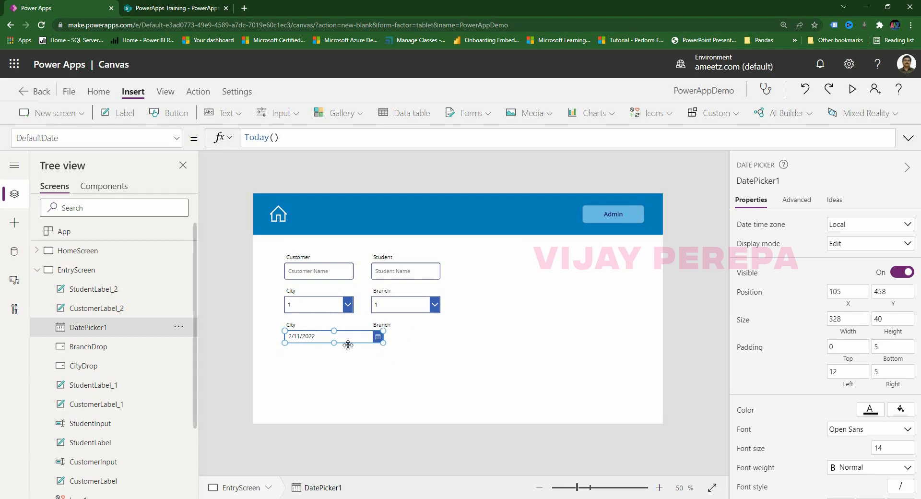
# Set the date picker's Width formula to CustomerInput.Width.
pyautogui.click(19, 137)
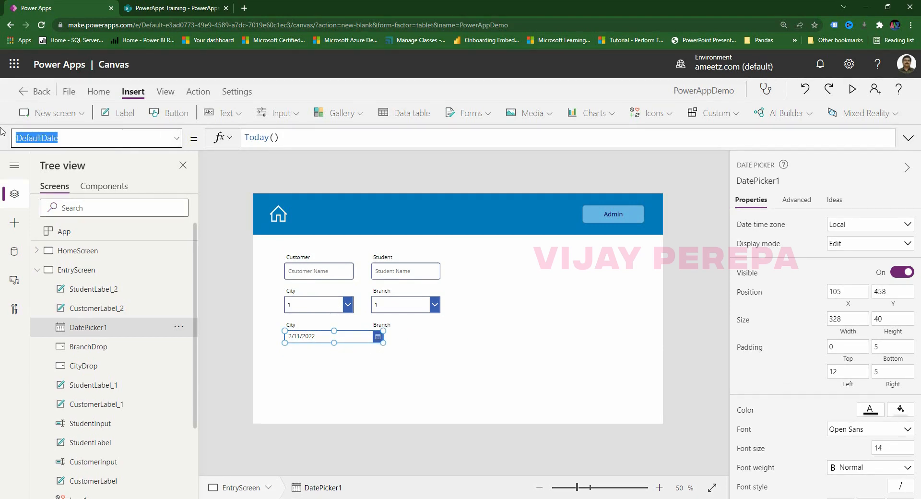
pyautogui.write('Width')
pyautogui.press('Return')
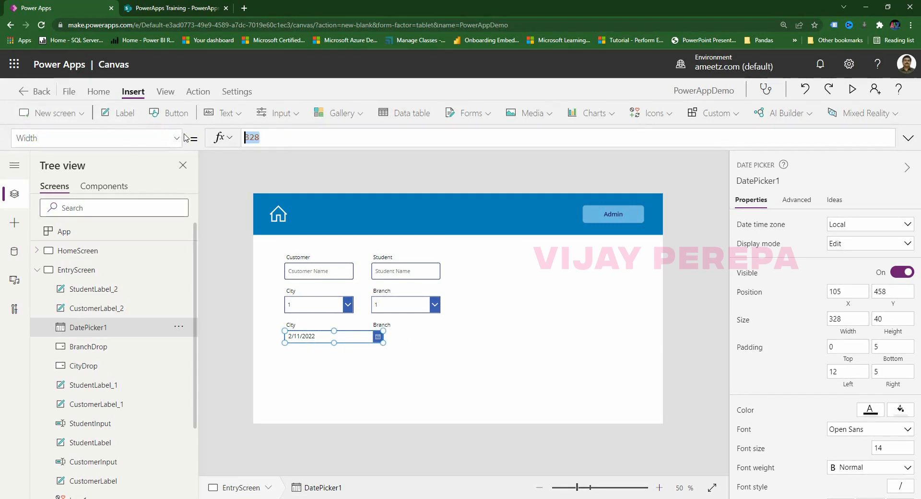
pyautogui.write('c')
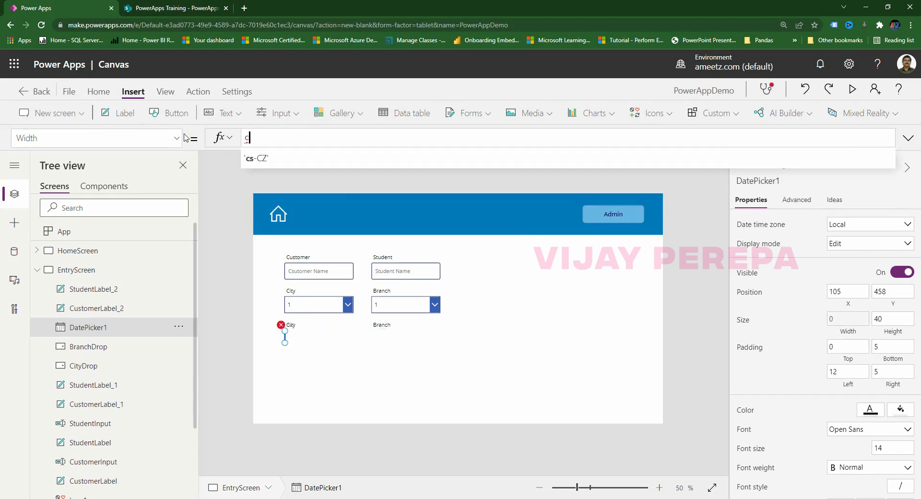
pyautogui.write('uso')
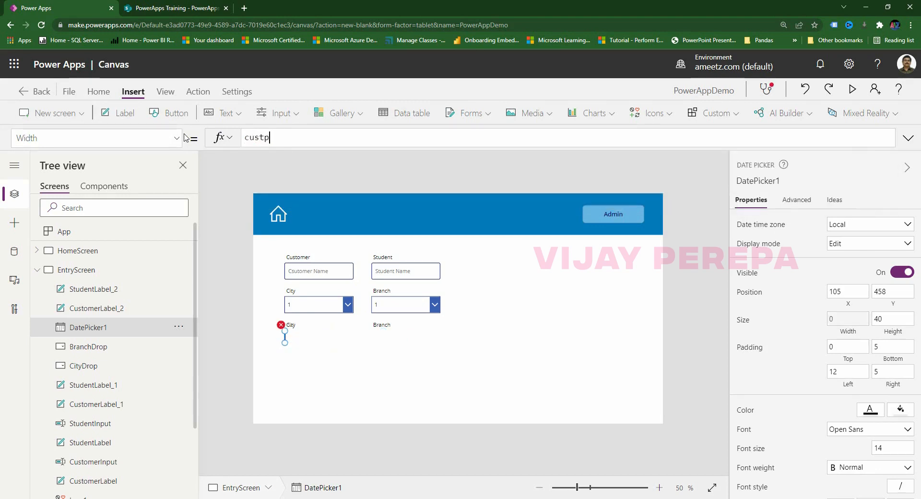
pyautogui.write('p')
pyautogui.press('BackSpace')
pyautogui.write('omer')
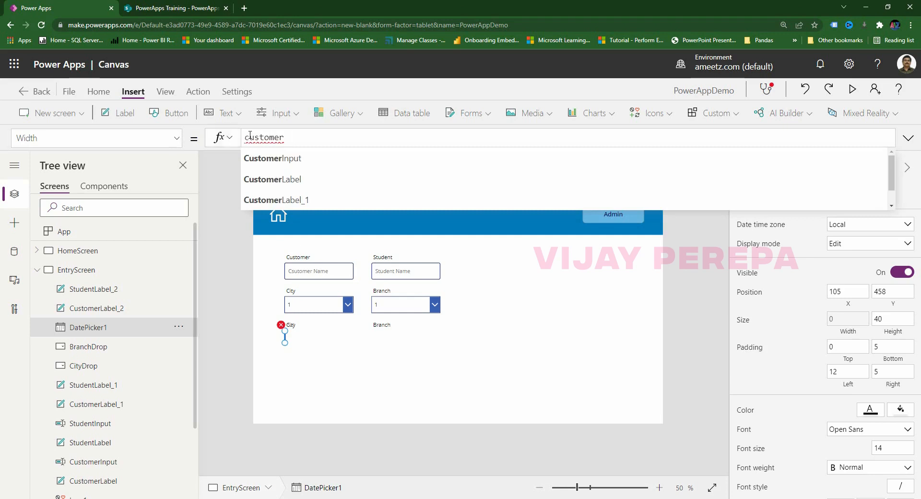
pyautogui.click(272, 158)
pyautogui.write('.wi')
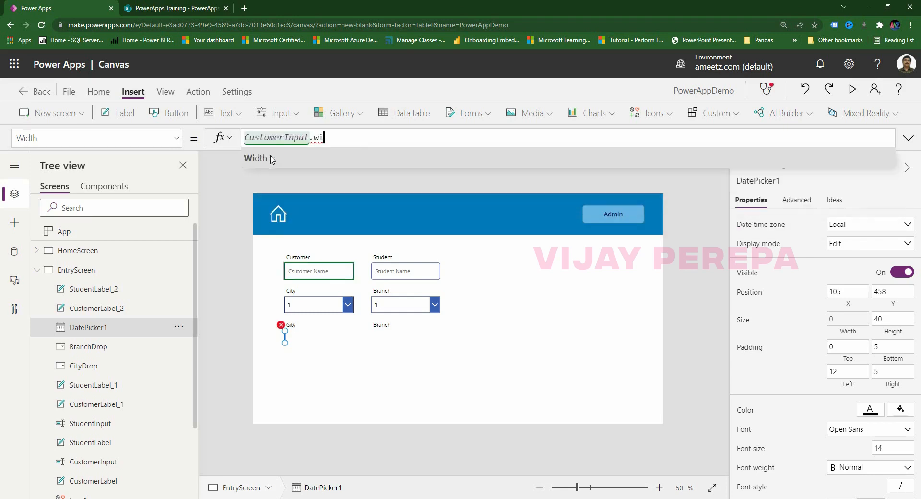
pyautogui.click(271, 159)
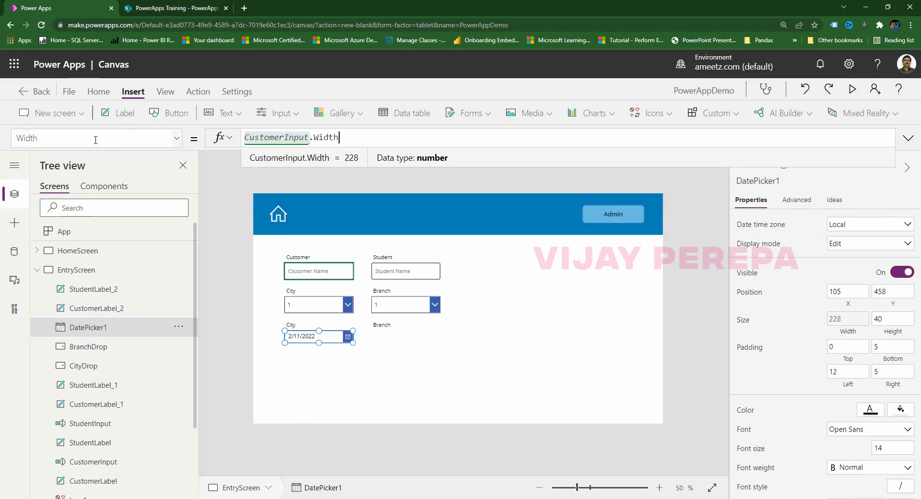
# Set the date picker's Height formula to CustomerInput.Height.
pyautogui.moveTo(91, 139); pyautogui.dragTo(2, 138)
pyautogui.write('hei')
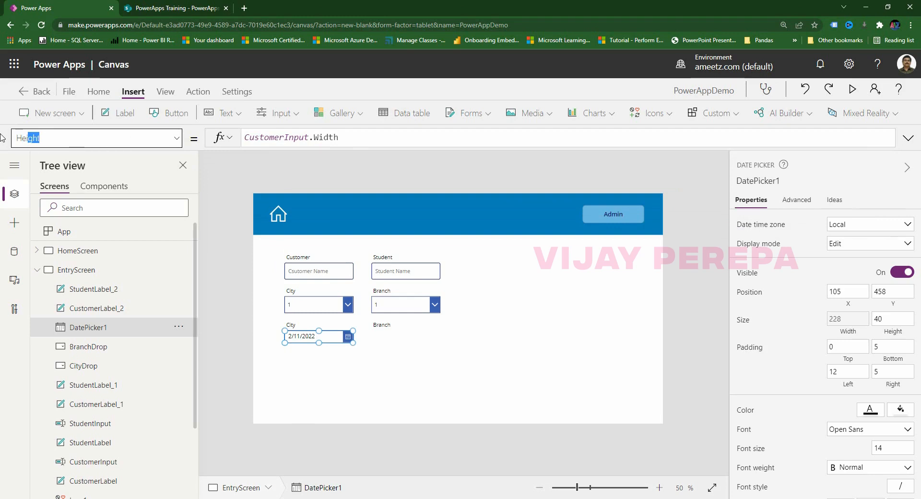
pyautogui.click(405, 144)
pyautogui.moveTo(393, 144); pyautogui.dragTo(232, 141)
pyautogui.write('custo')
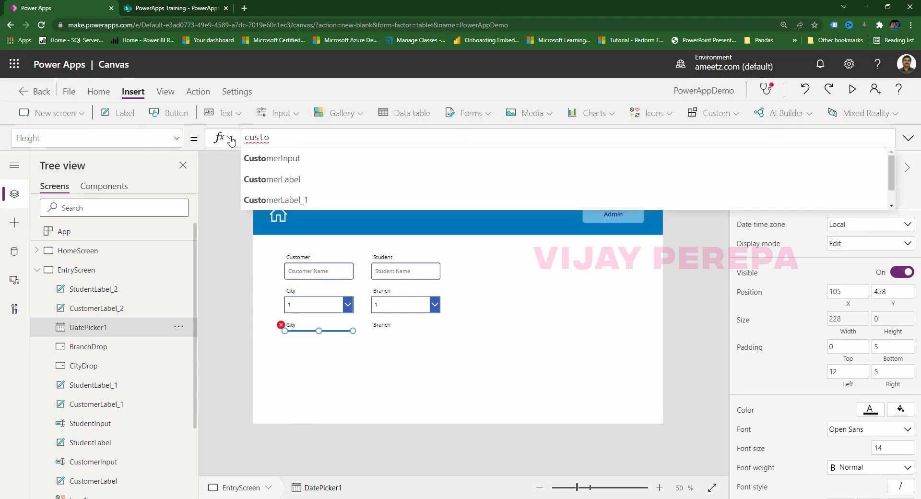
pyautogui.click(271, 158)
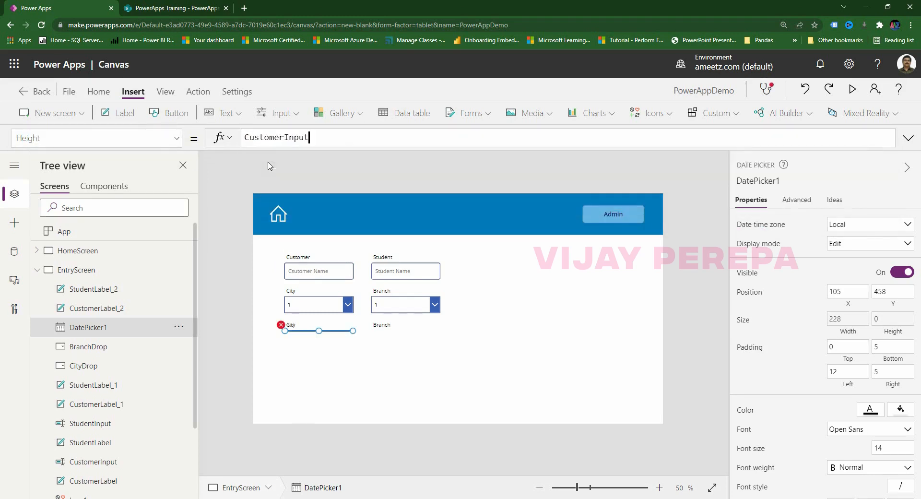
pyautogui.write('.height')
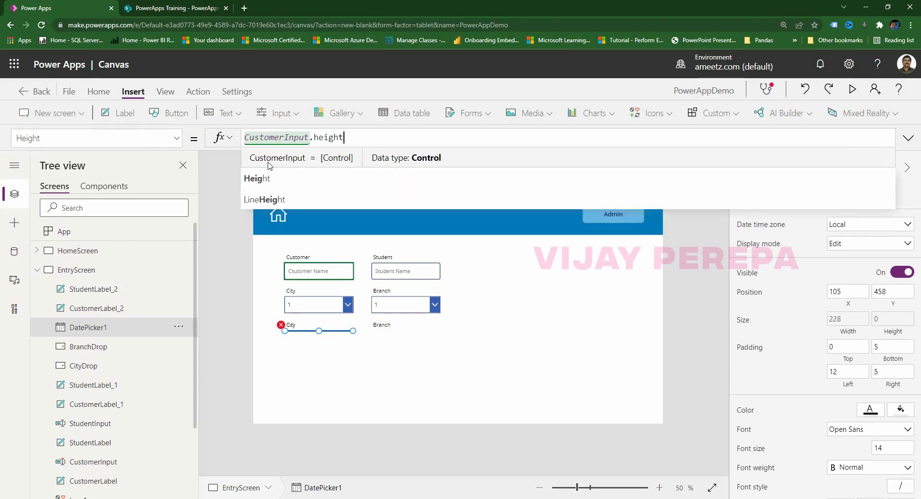
pyautogui.click(405, 343)
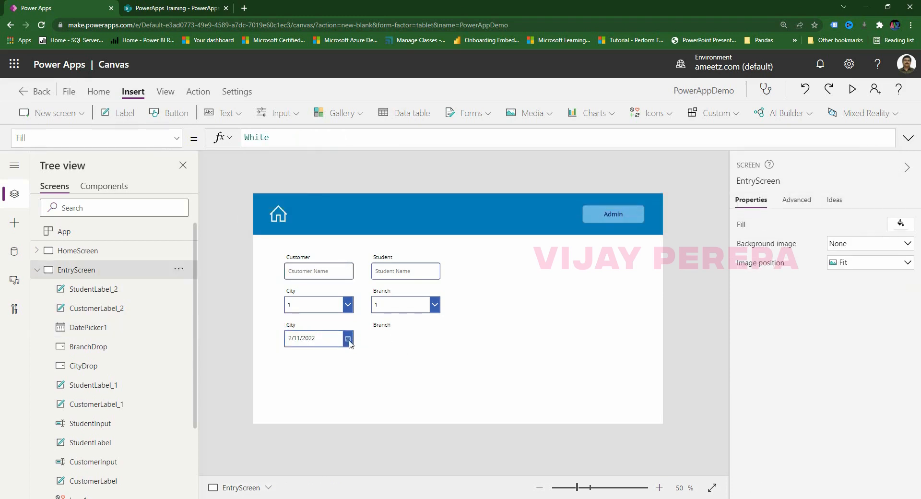
# Change the copied label texts to Start Date and End Date.
pyautogui.click(347, 339)
pyautogui.click(298, 326)
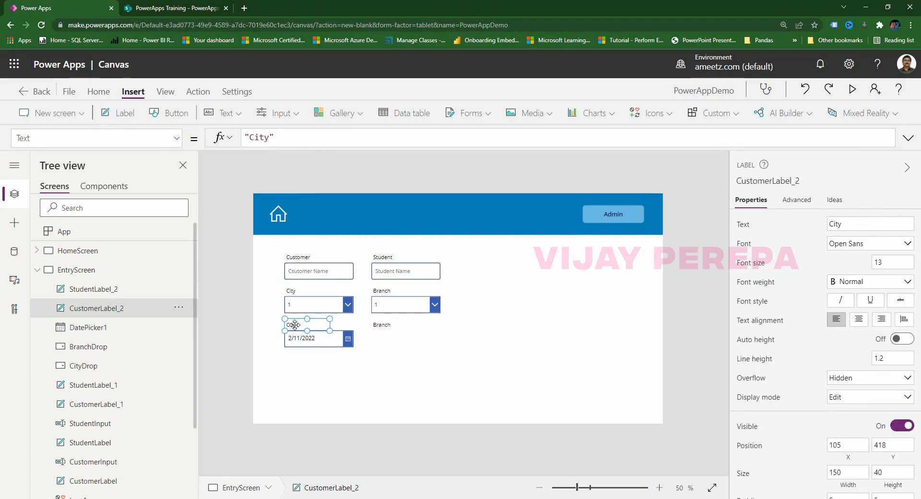
pyautogui.doubleClick(294, 324)
pyautogui.write('Start Date')
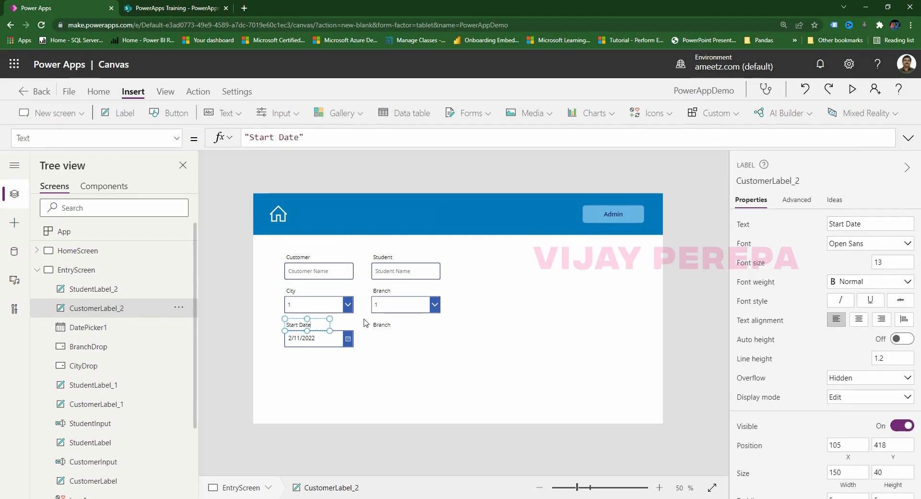
pyautogui.click(386, 325)
pyautogui.doubleClick(386, 325)
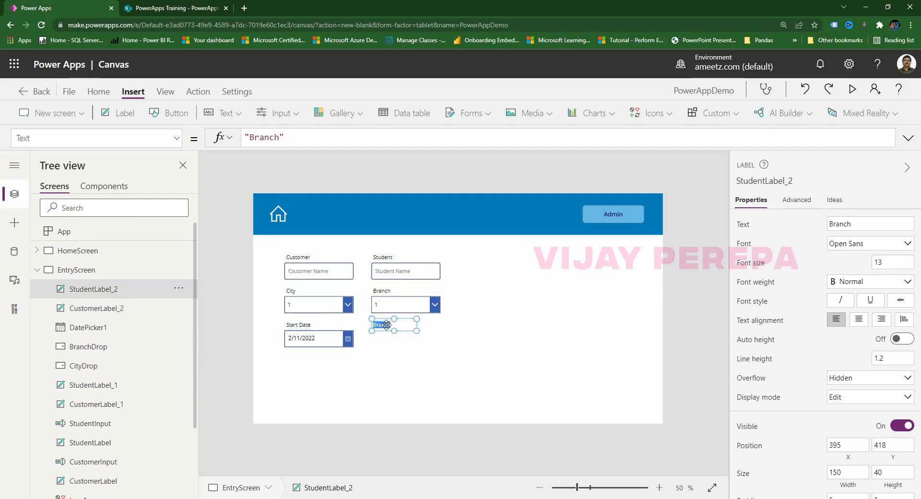
pyautogui.write('End')
pyautogui.write('Da')
pyautogui.write('ate')
# Duplicate the date picker and place the copy under the End Date label.
pyautogui.click(344, 345)
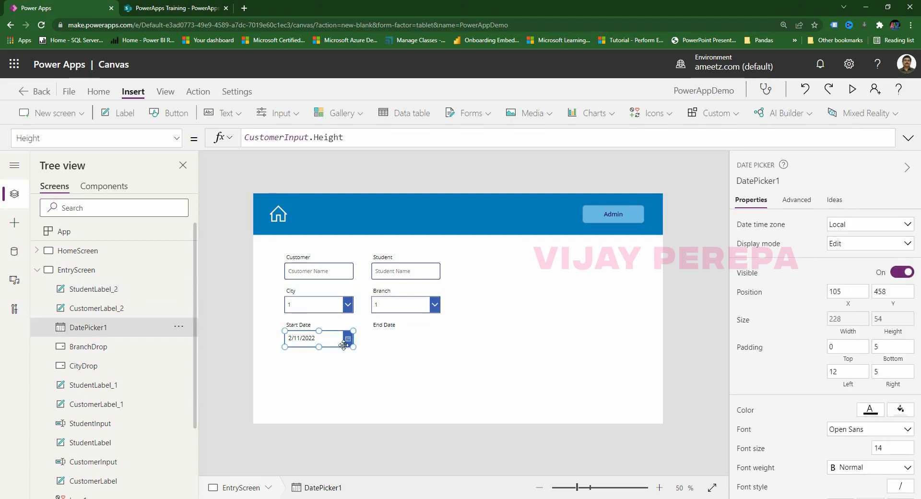
pyautogui.hotkey('ctrl', 'c')
pyautogui.hotkey('ctrl', 'v')
pyautogui.moveTo(343, 345); pyautogui.dragTo(426, 331)
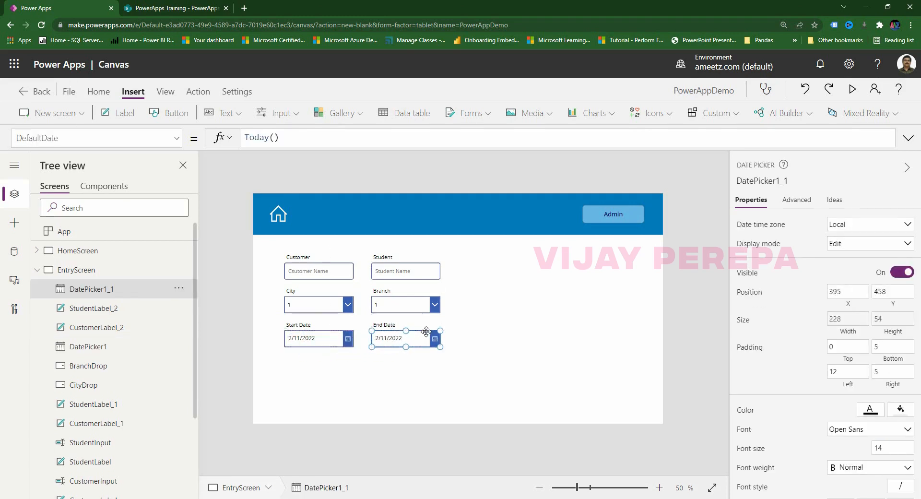
# Rename the two date pickers StartDate and EndDate.
pyautogui.click(324, 344)
pyautogui.doubleClick(83, 350)
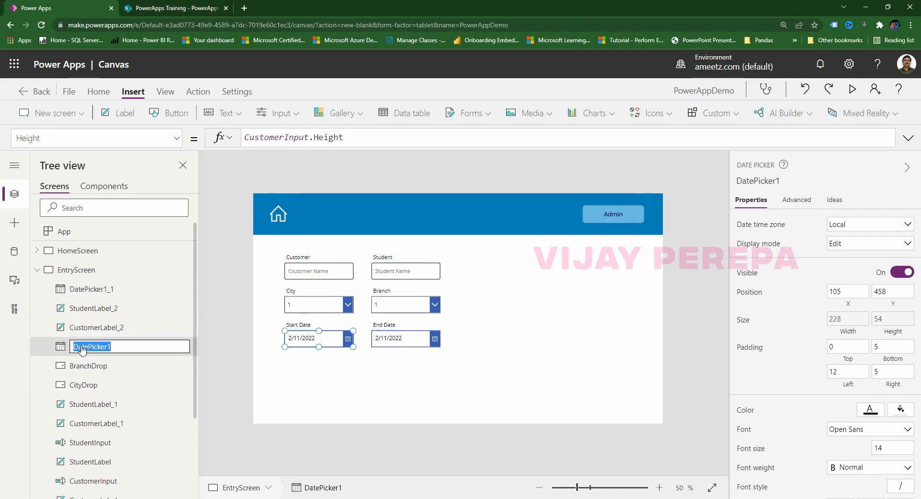
pyautogui.write('StartDate')
pyautogui.click(407, 342)
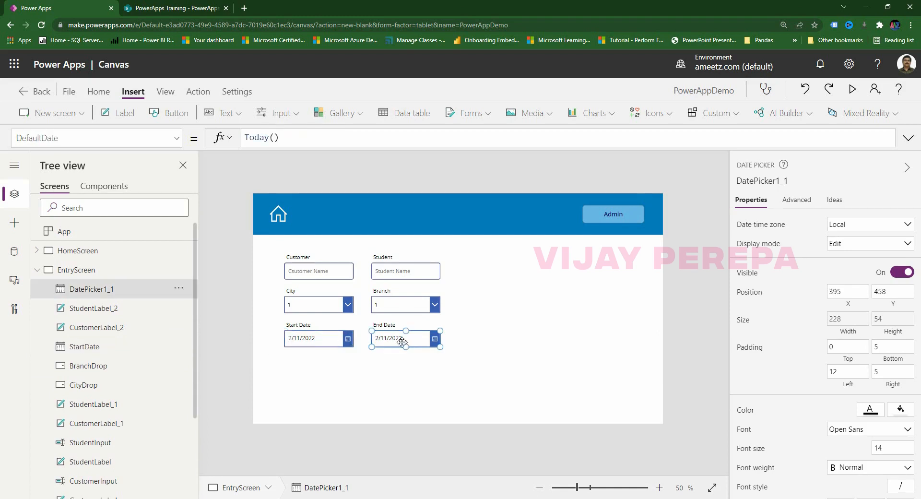
pyautogui.doubleClick(102, 290)
pyautogui.write('EndDate')
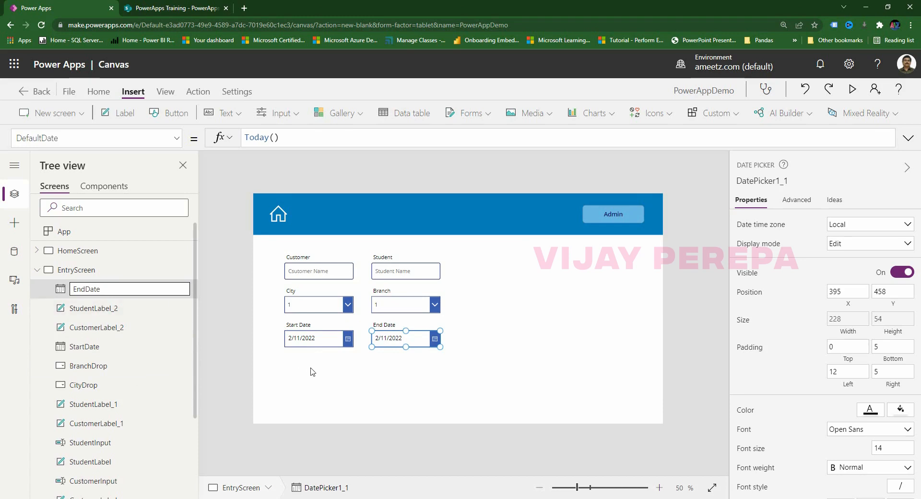
pyautogui.click(356, 388)
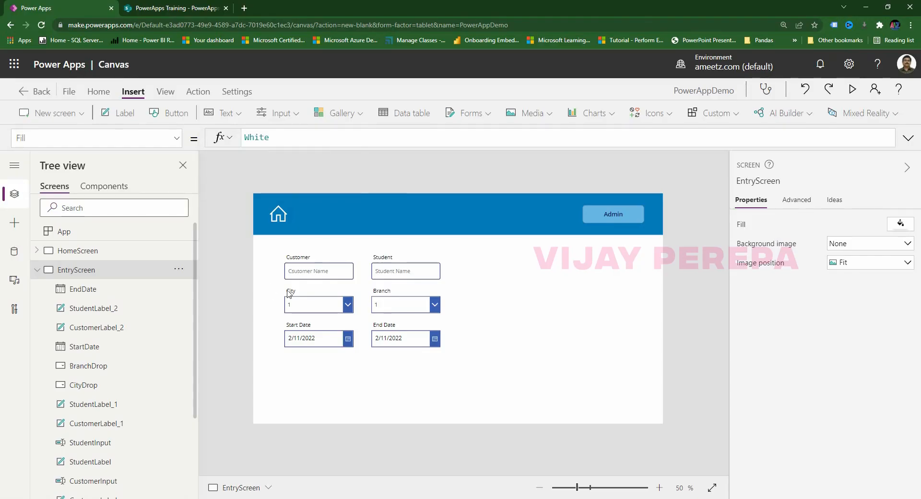
# Duplicate the City and Branch labels and dropdowns below the date pickers.
pyautogui.moveTo(267, 283); pyautogui.dragTo(455, 320)
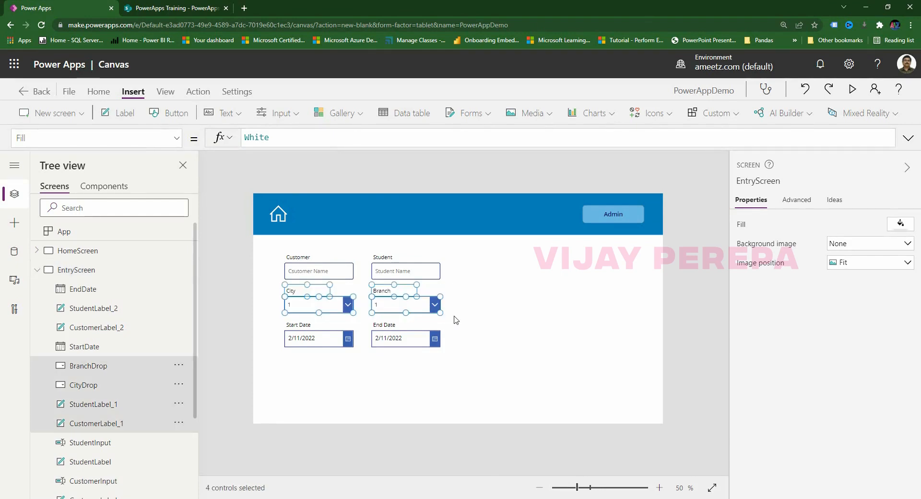
pyautogui.hotkey('ctrl', 'c')
pyautogui.hotkey('ctrl', 'v')
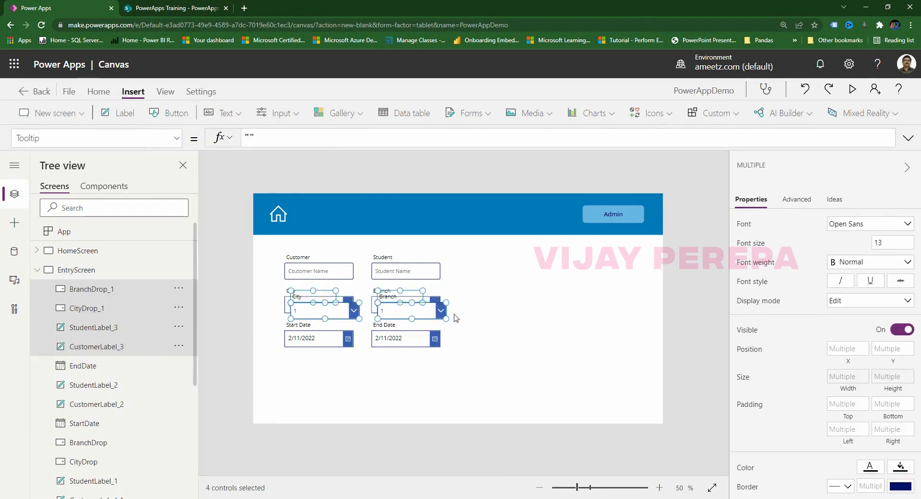
pyautogui.moveTo(409, 286); pyautogui.dragTo(409, 354)
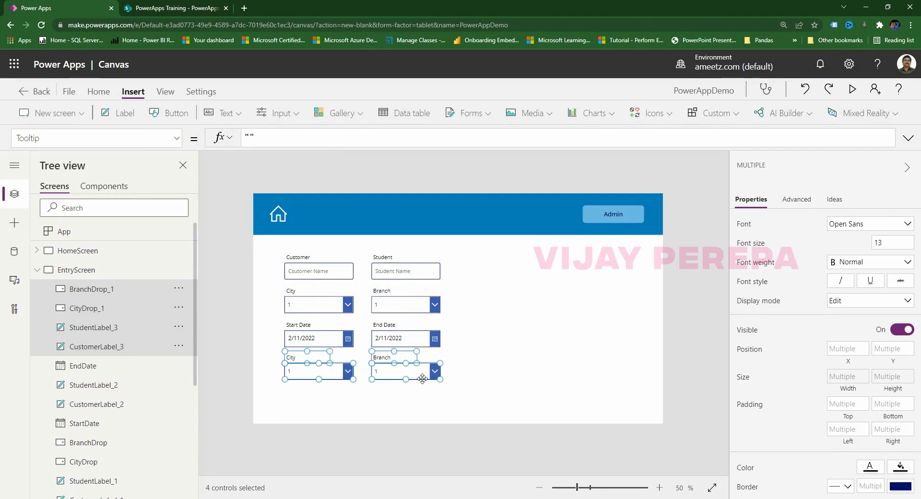
pyautogui.click(484, 383)
# Rename the copied dropdowns DepartmentDrop and ApplicationDrop.
pyautogui.click(351, 378)
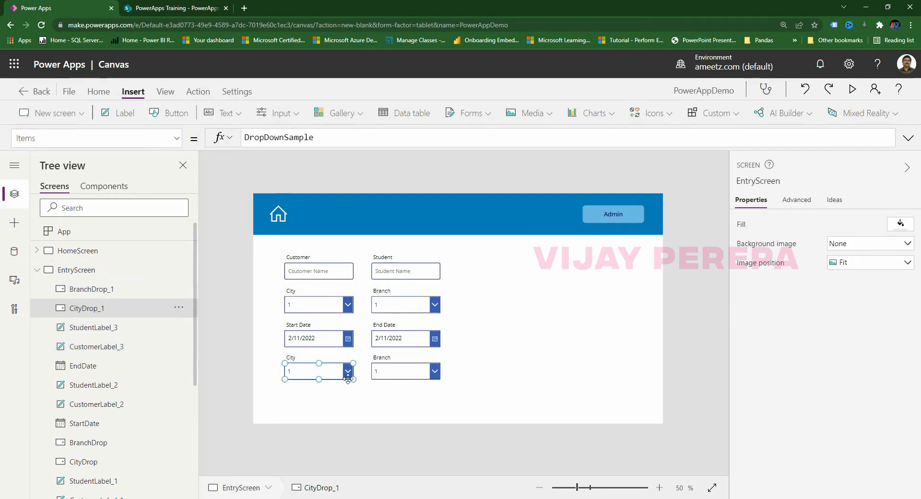
pyautogui.doubleClick(94, 311)
pyautogui.write('DepartmentDrop')
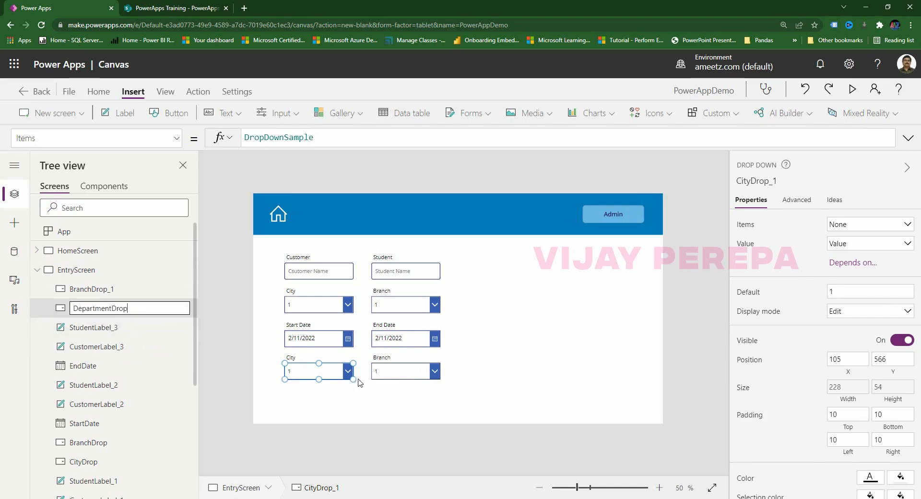
pyautogui.click(96, 289)
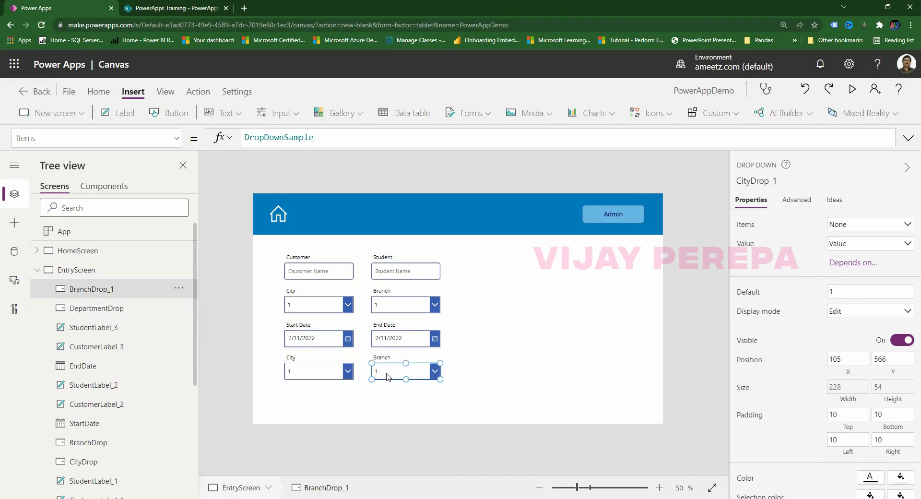
pyautogui.doubleClick(97, 288)
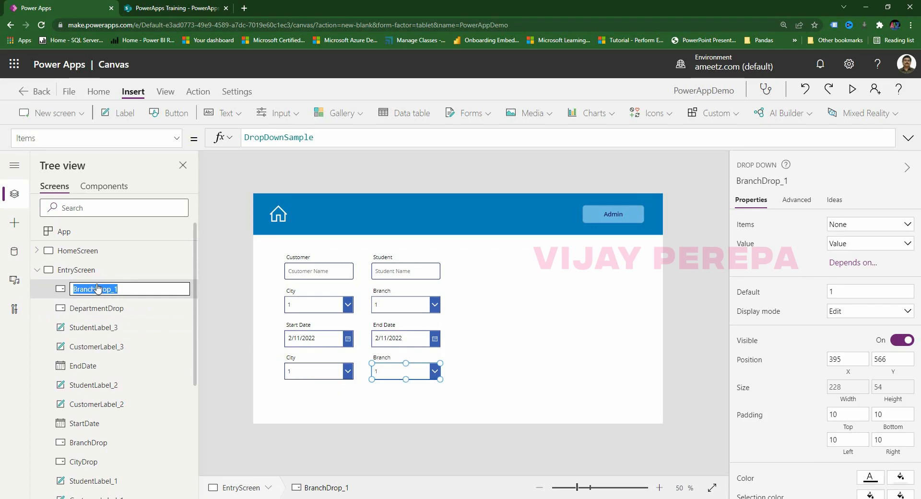
pyautogui.write('ApplicationDrop')
pyautogui.click(343, 385)
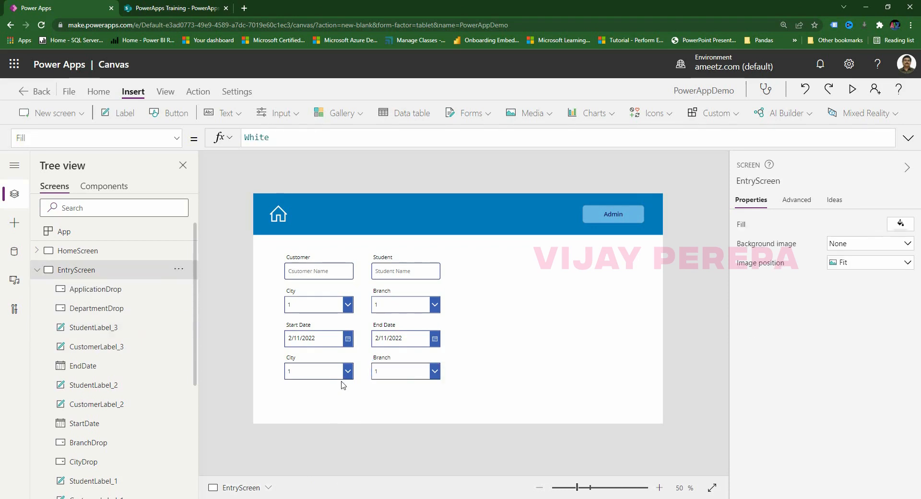
# Change the lower label texts to Department and Application.
pyautogui.doubleClick(294, 357)
pyautogui.write('Department')
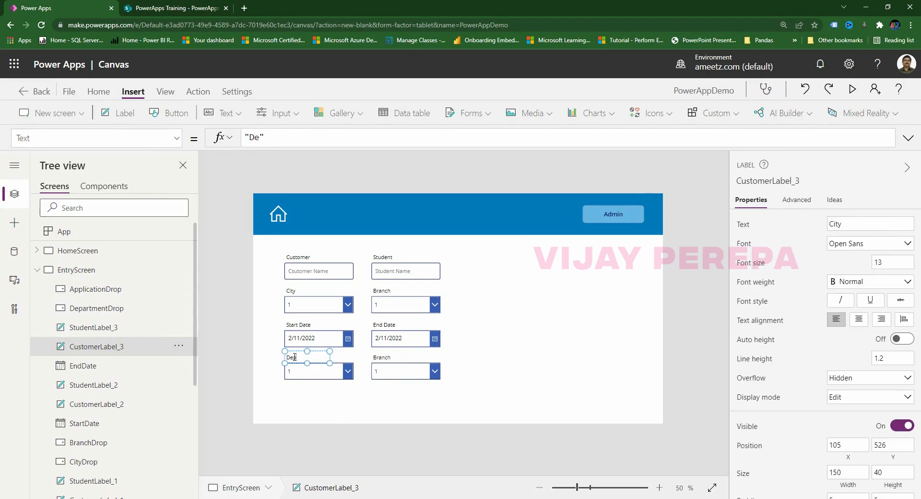
pyautogui.doubleClick(386, 358)
pyautogui.write('Applicaiton')
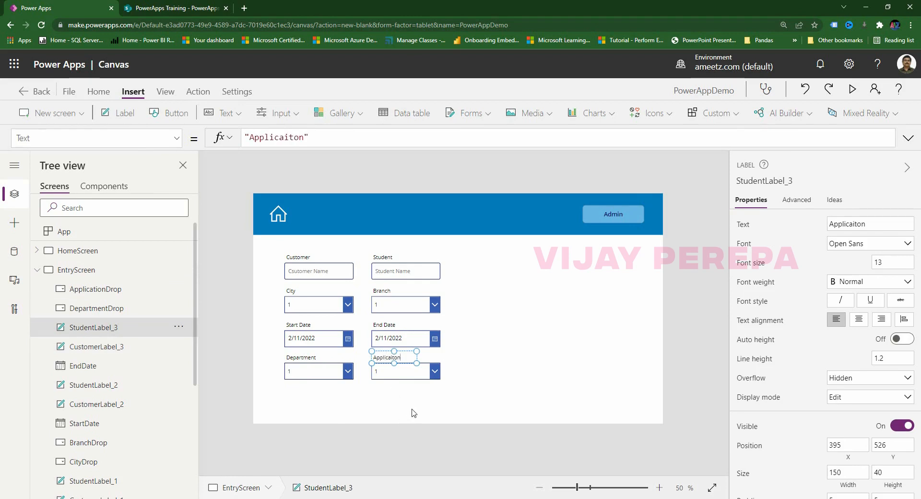
pyautogui.press('BackSpace')
pyautogui.press('BackSpace')
pyautogui.press('BackSpace')
pyautogui.press('BackSpace')
pyautogui.write('tion')
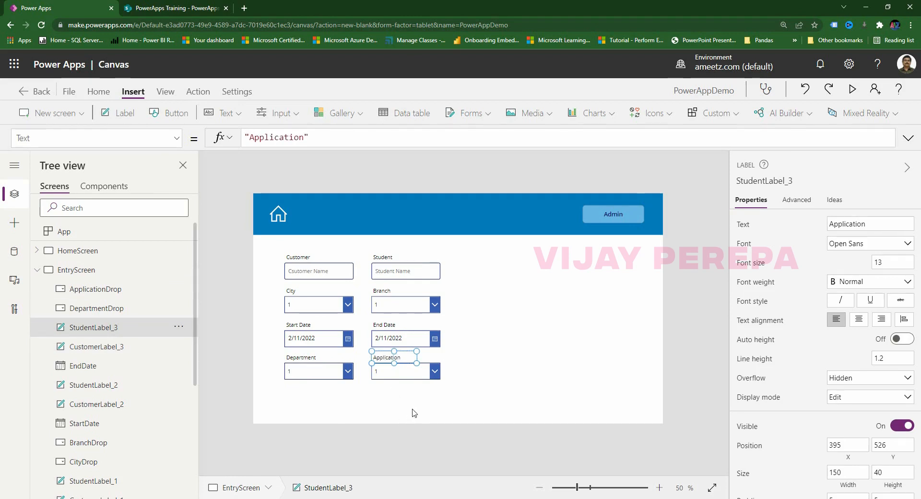
pyautogui.click(389, 431)
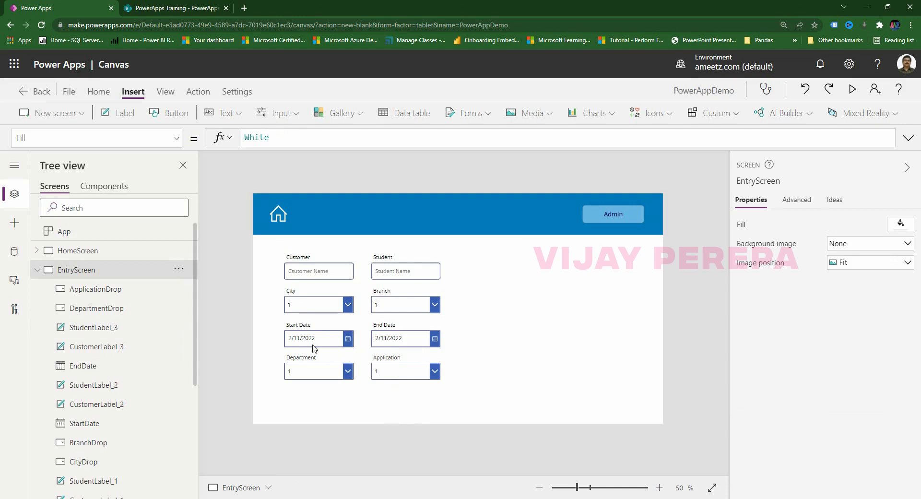
# Duplicate the Customer and Student labels and inputs at the bottom of the form.
pyautogui.moveTo(324, 284); pyautogui.dragTo(461, 291)
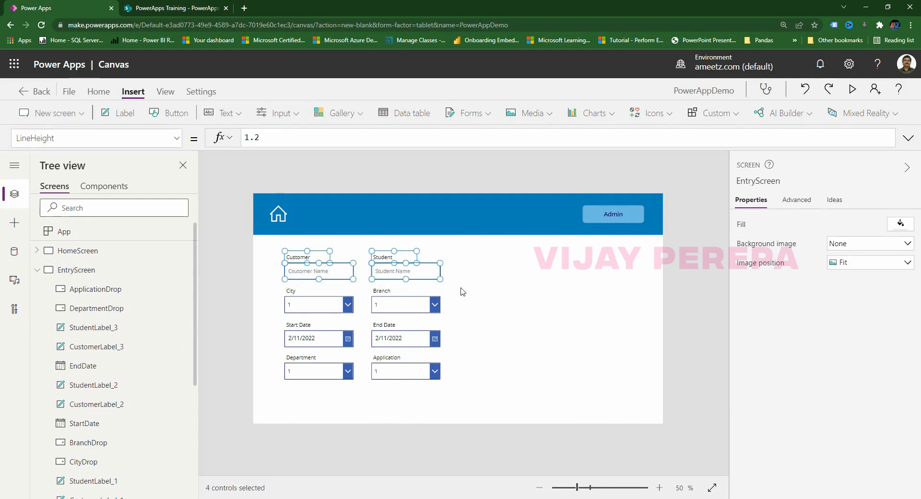
pyautogui.hotkey('ctrl', 'c')
pyautogui.hotkey('ctrl', 'v')
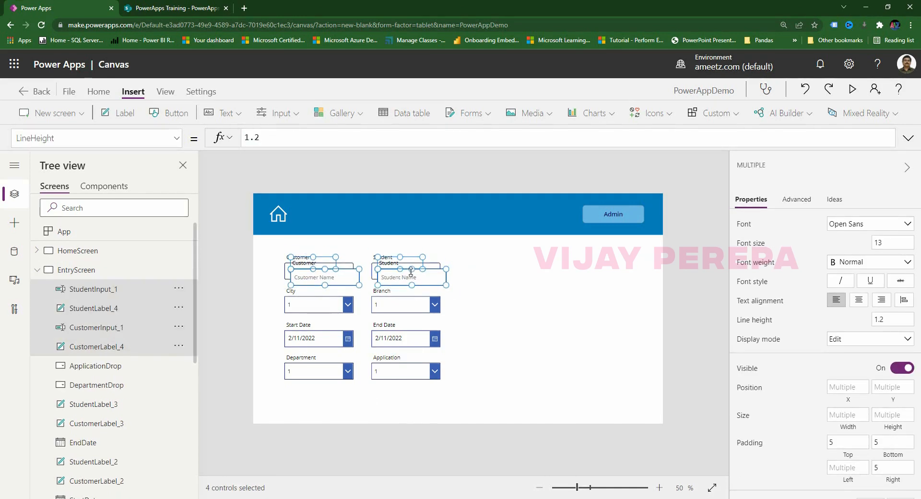
pyautogui.moveTo(407, 253); pyautogui.dragTo(406, 384)
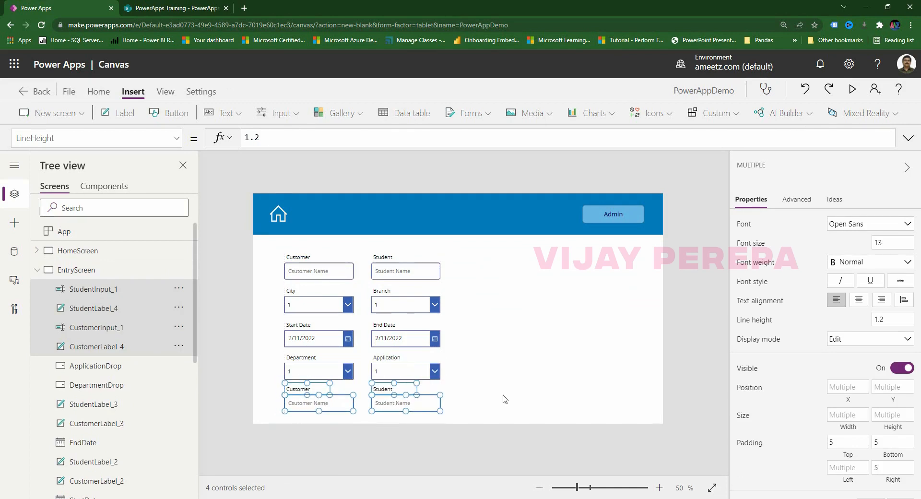
# Change the copied Customer label to 'Duration' and the Student label to 'Fees Per Hour'.
pyautogui.click(299, 390)
pyautogui.doubleClick(299, 390)
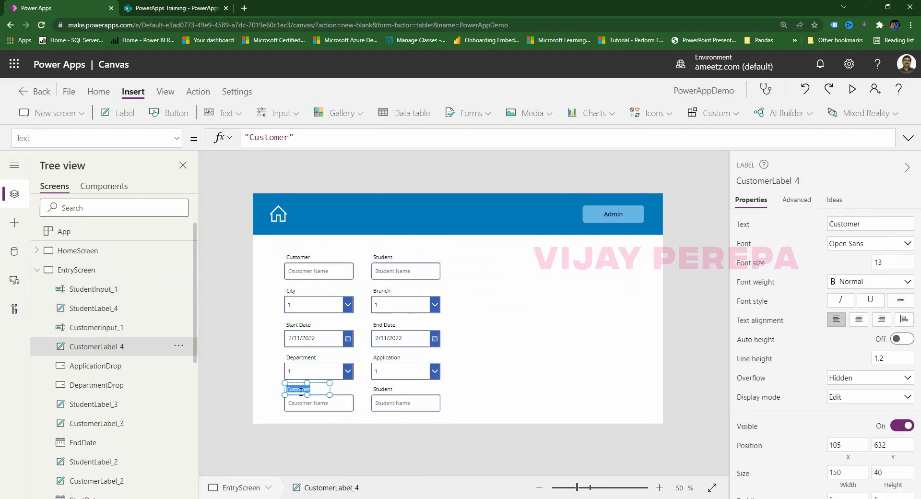
pyautogui.write('Durati')
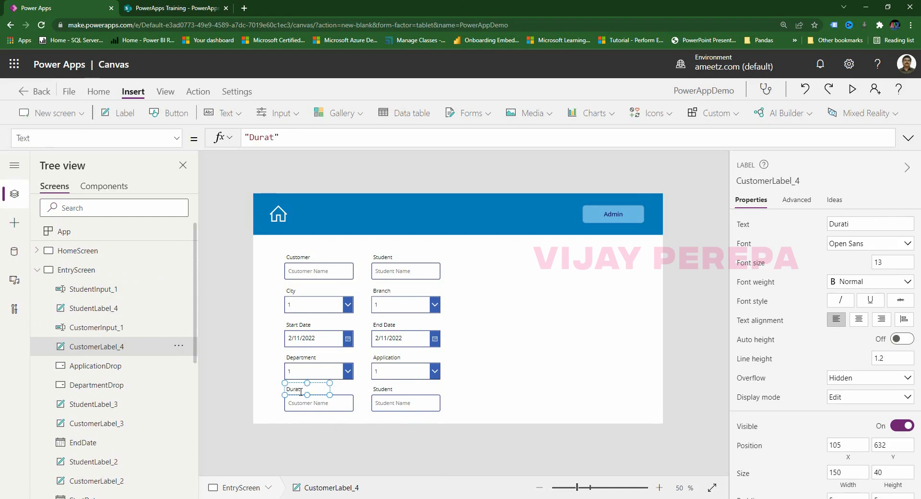
pyautogui.write('on')
pyautogui.click(401, 393)
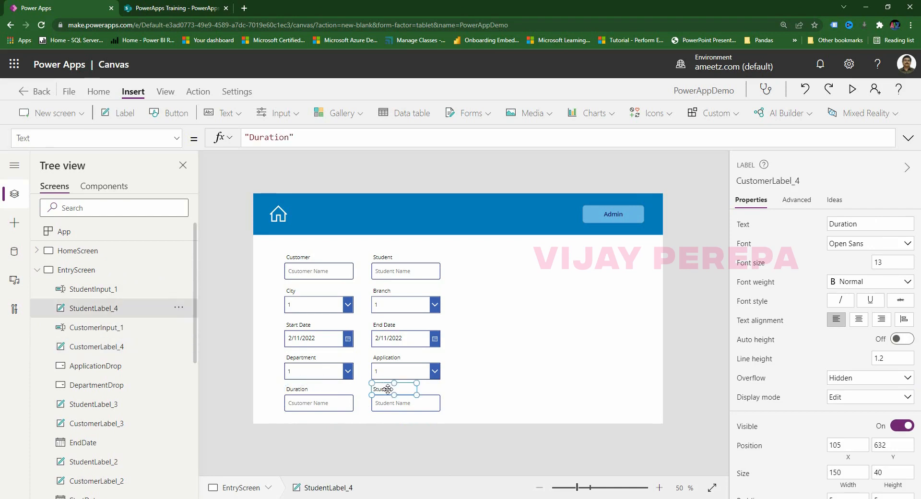
pyautogui.doubleClick(387, 389)
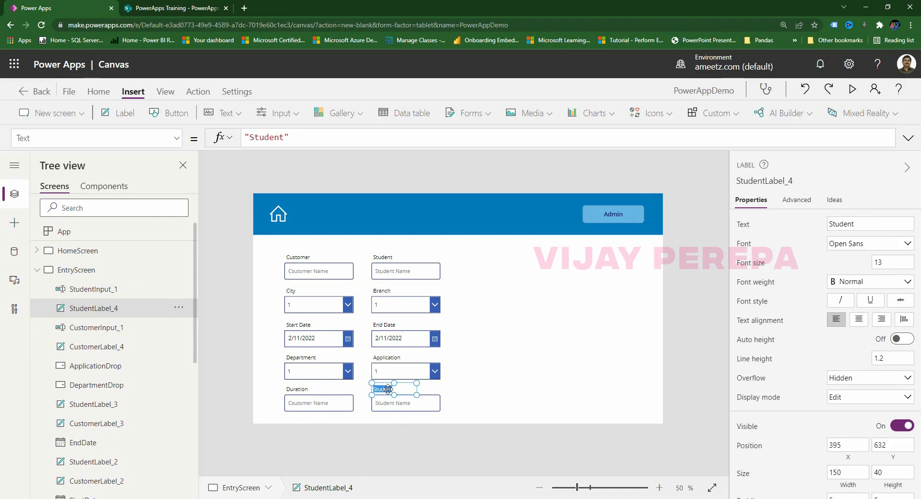
pyautogui.write('Fees Per Hour')
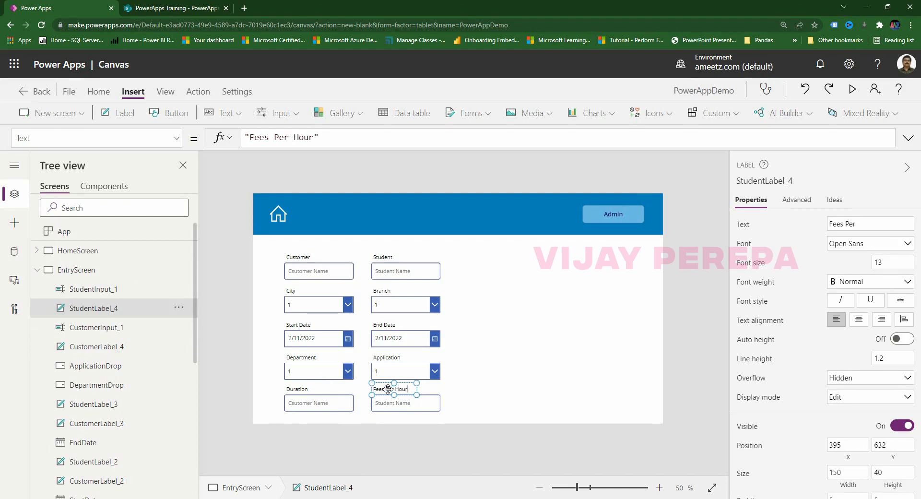
# Rename the bottom text inputs DurationInput and FeesPerHourInput.
pyautogui.click(338, 404)
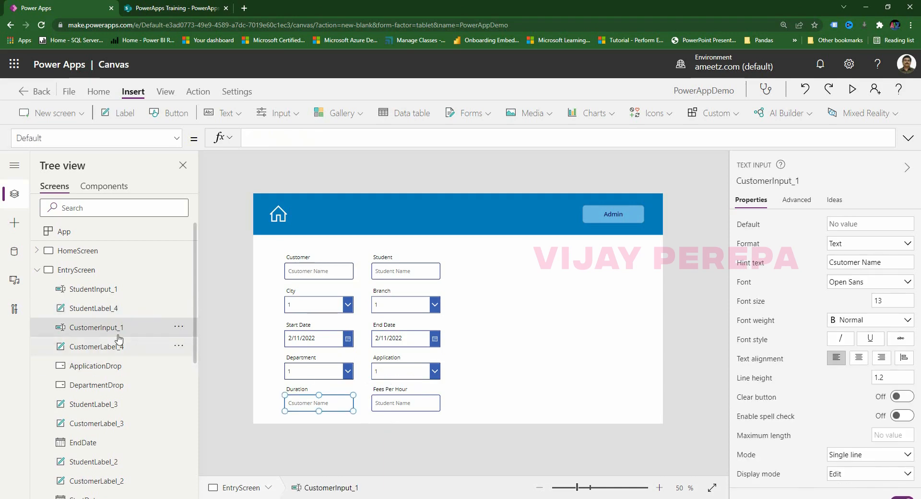
pyautogui.doubleClick(115, 328)
pyautogui.write('Durati')
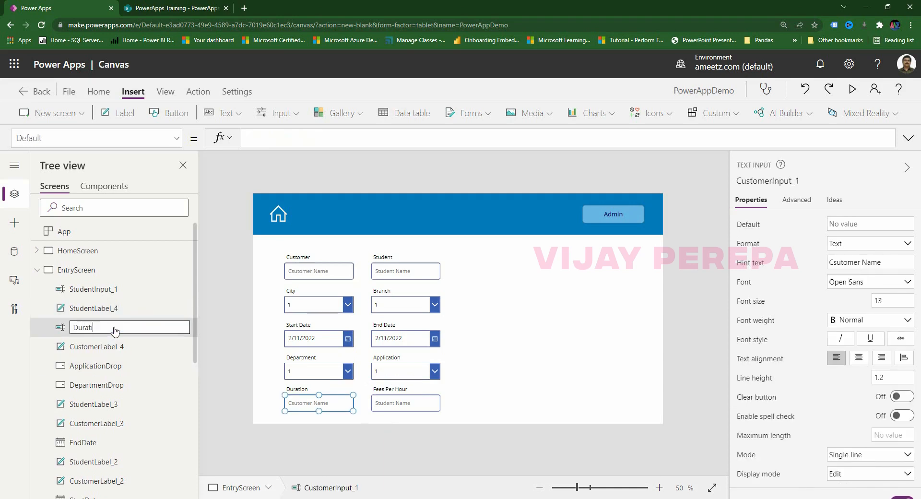
pyautogui.write('onInput')
pyautogui.click(392, 405)
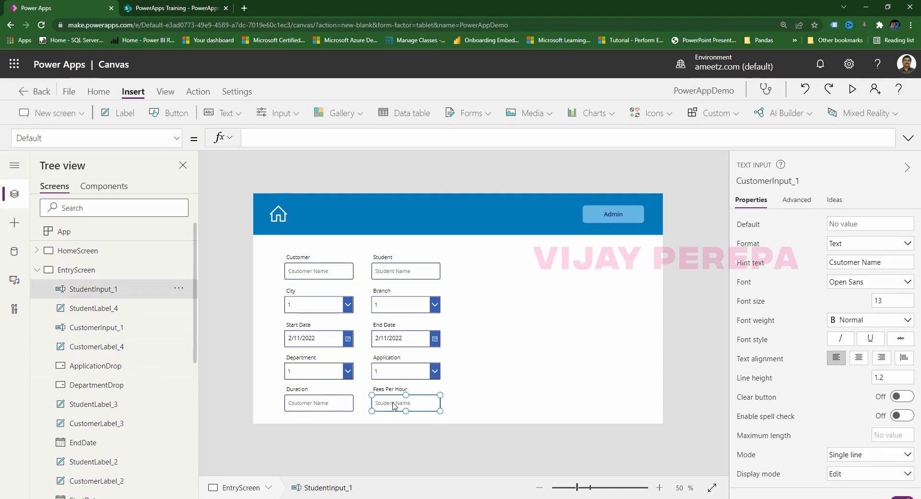
pyautogui.doubleClick(102, 290)
pyautogui.write('Fee')
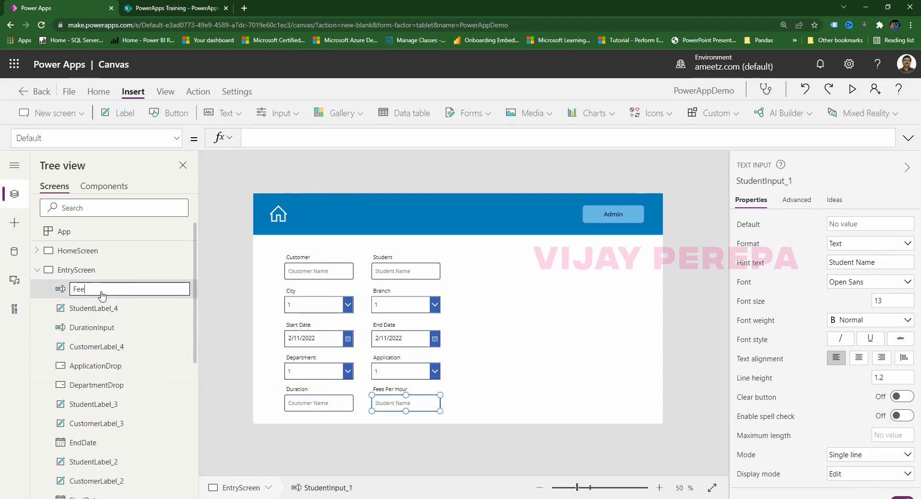
pyautogui.write('sPerHour')
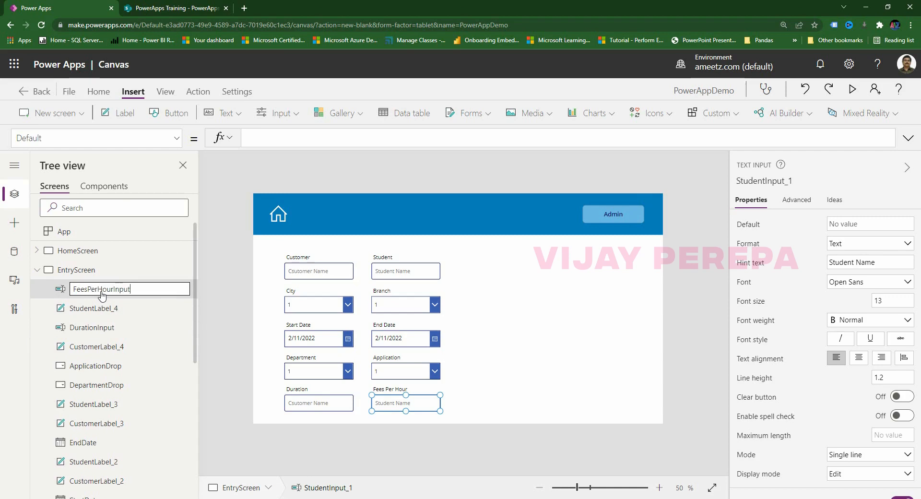
pyautogui.write('Input')
pyautogui.click(367, 433)
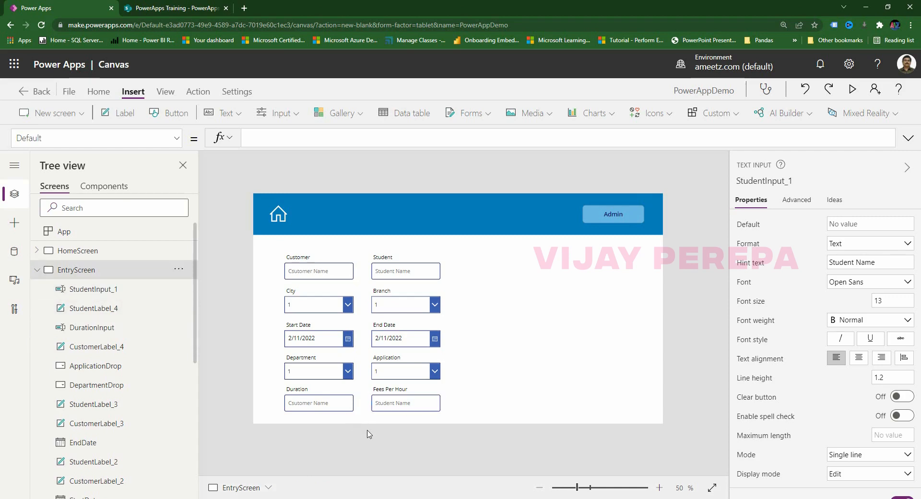
# Clear the HintText of DurationInput.
pyautogui.click(326, 406)
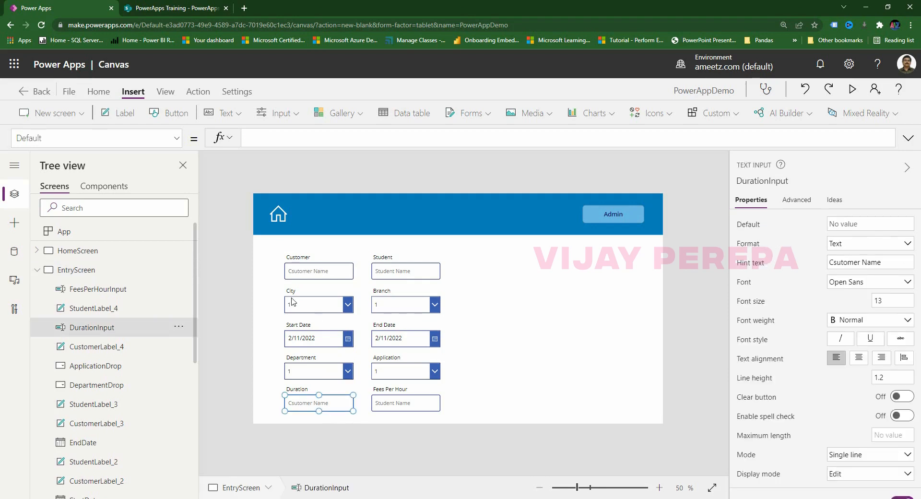
pyautogui.click(28, 137)
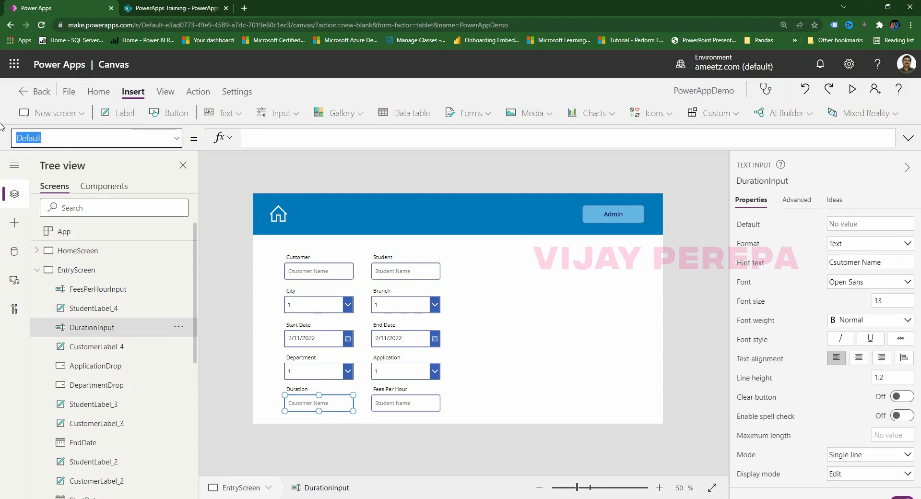
pyautogui.write('HintText')
pyautogui.press('Return')
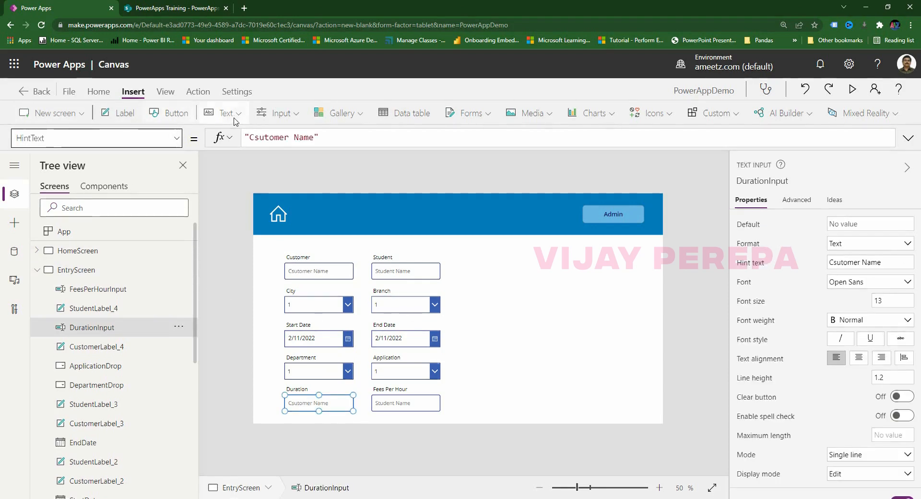
pyautogui.moveTo(341, 139); pyautogui.dragTo(90, 128)
pyautogui.press('BackSpace')
pyautogui.press('Return')
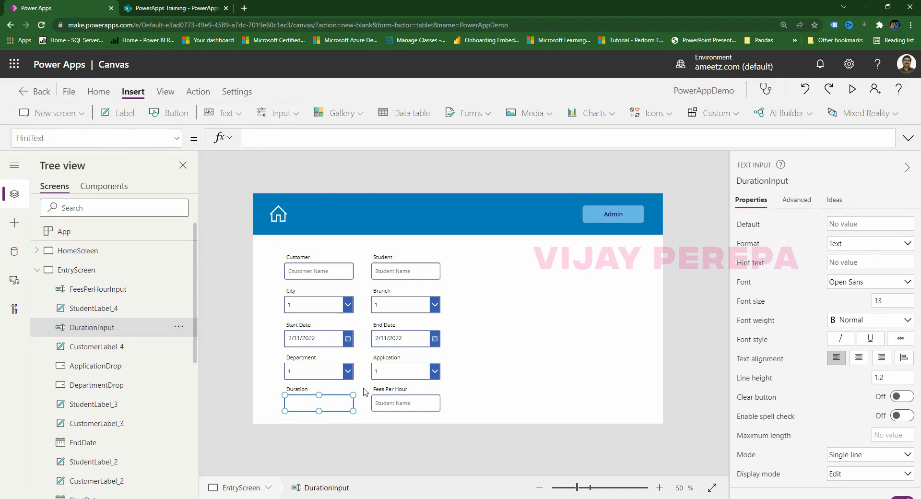
# Clear FeesPerHourInput's HintText and shift all form controls up slightly.
pyautogui.click(405, 408)
pyautogui.click(67, 137)
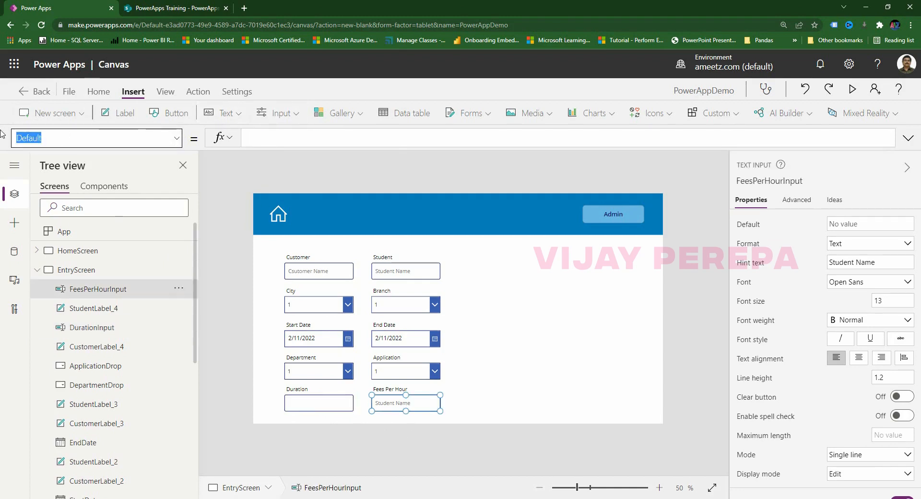
pyautogui.write('HintText')
pyautogui.press('Return')
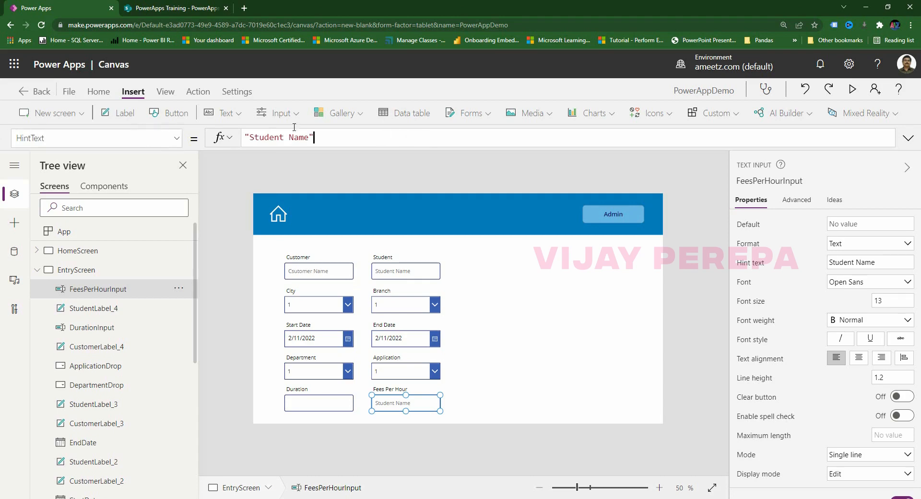
pyautogui.moveTo(314, 137); pyautogui.dragTo(117, 130)
pyautogui.press('BackSpace')
pyautogui.click(353, 435)
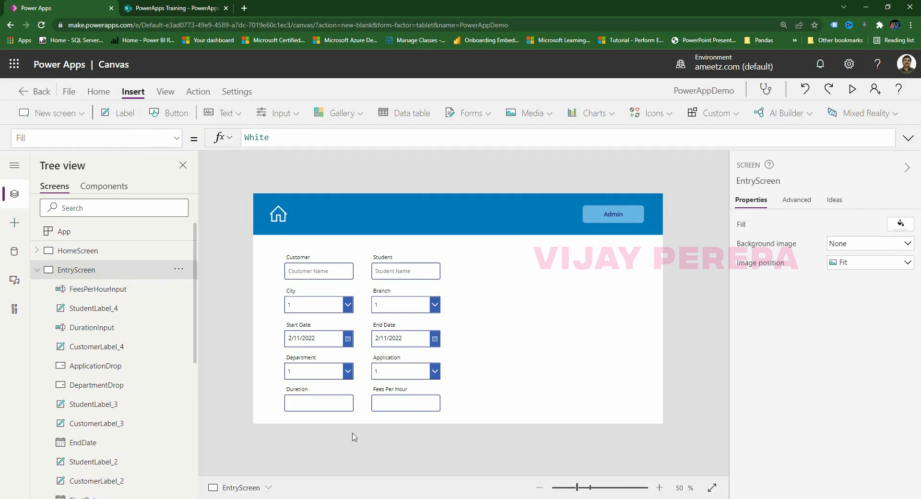
pyautogui.moveTo(266, 245); pyautogui.dragTo(469, 434)
pyautogui.moveTo(425, 267); pyautogui.dragTo(425, 256)
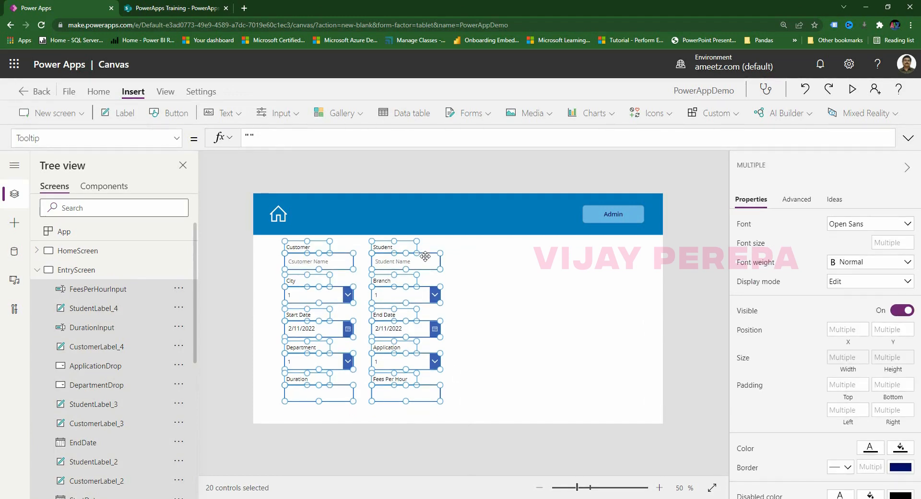
# Add a button below Fees Per Hour and make its fill blue.
pyautogui.click(495, 354)
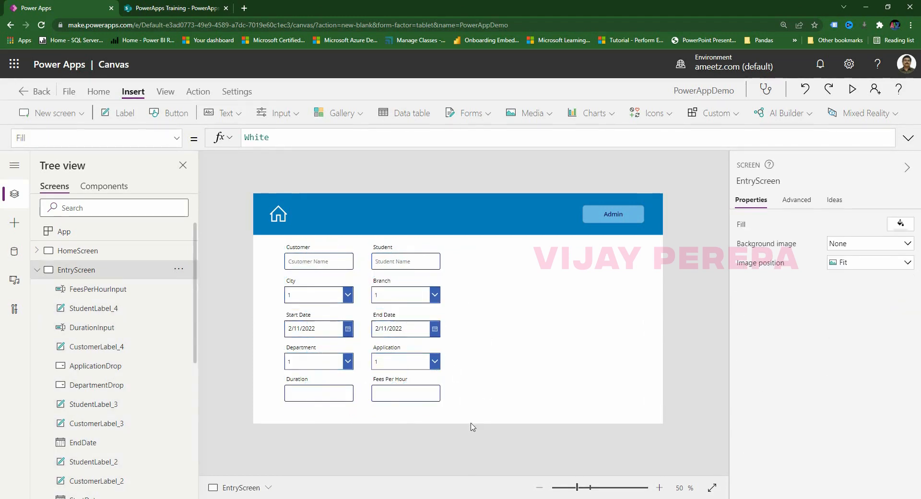
pyautogui.click(170, 114)
pyautogui.moveTo(295, 214); pyautogui.dragTo(425, 415)
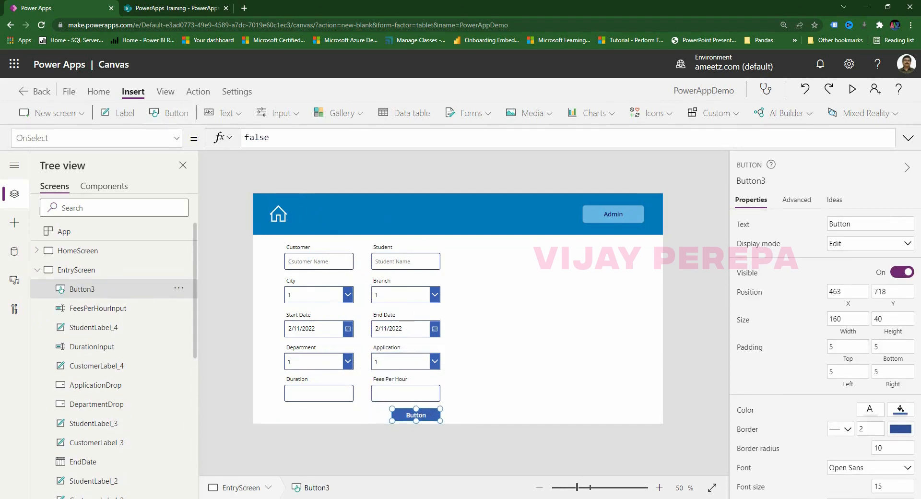
pyautogui.click(900, 409)
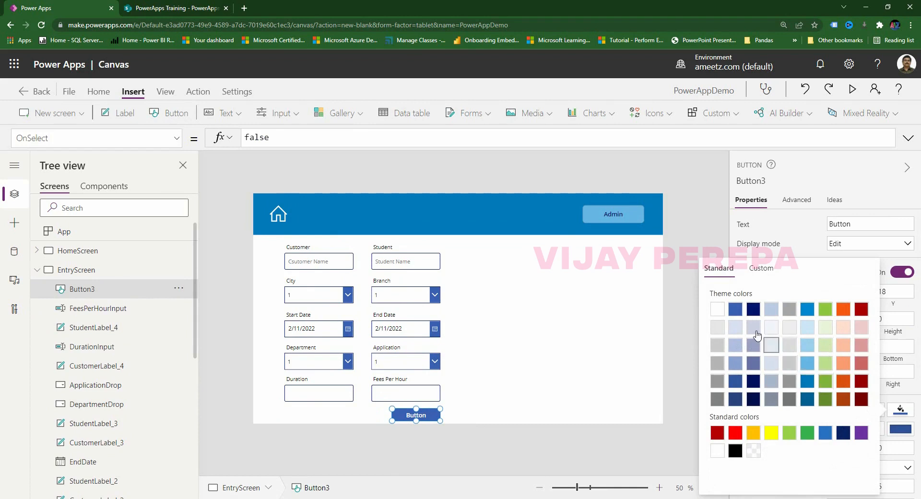
pyautogui.click(806, 387)
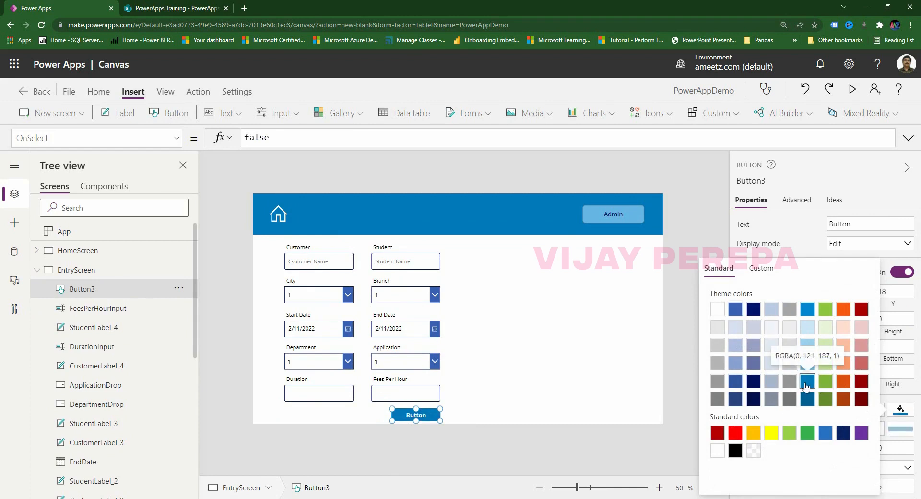
pyautogui.click(471, 447)
# Set the button's text to Submit.
pyautogui.click(420, 418)
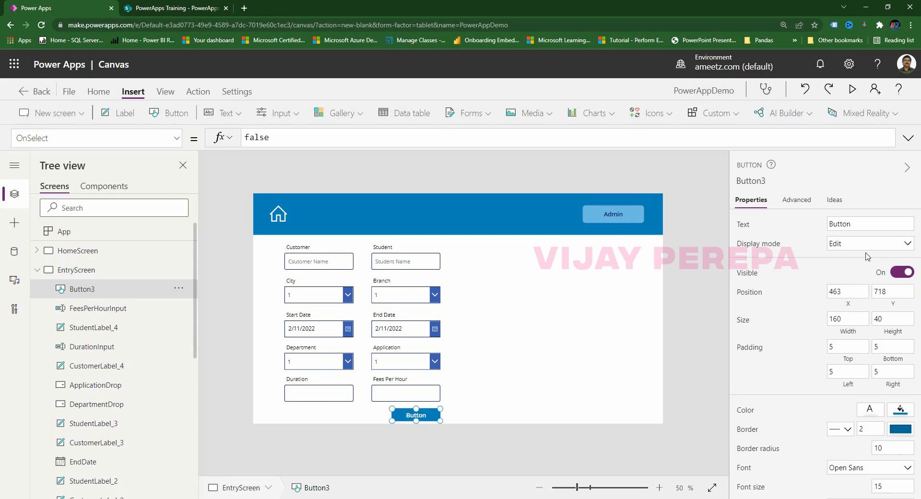
pyautogui.click(853, 224)
pyautogui.write('Submit')
pyautogui.click(684, 363)
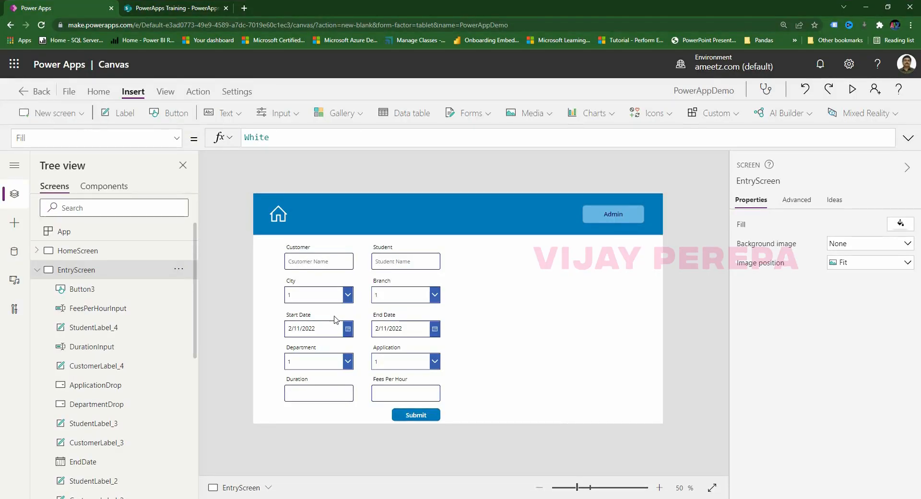
# Check the Customer, Student, Duration and Fees inputs, select CityDrop, and switch to Excel's Book1.
pyautogui.click(315, 268)
pyautogui.click(386, 265)
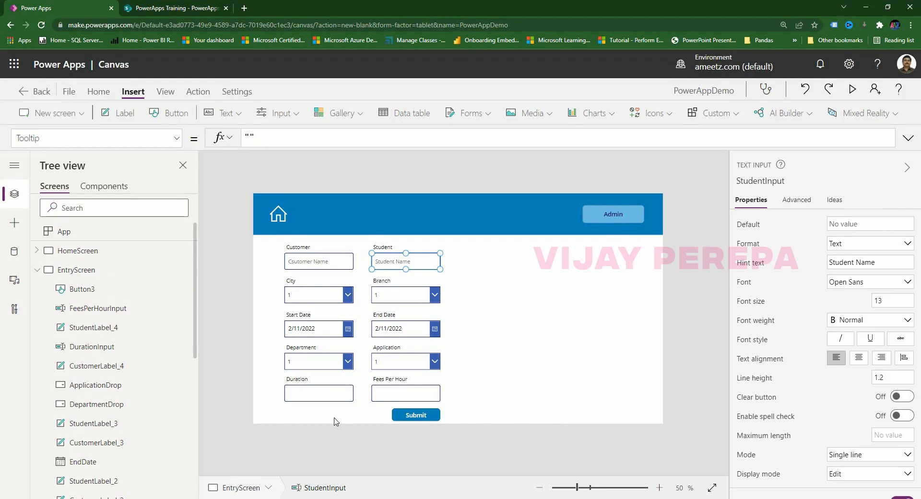
pyautogui.click(328, 402)
pyautogui.click(383, 398)
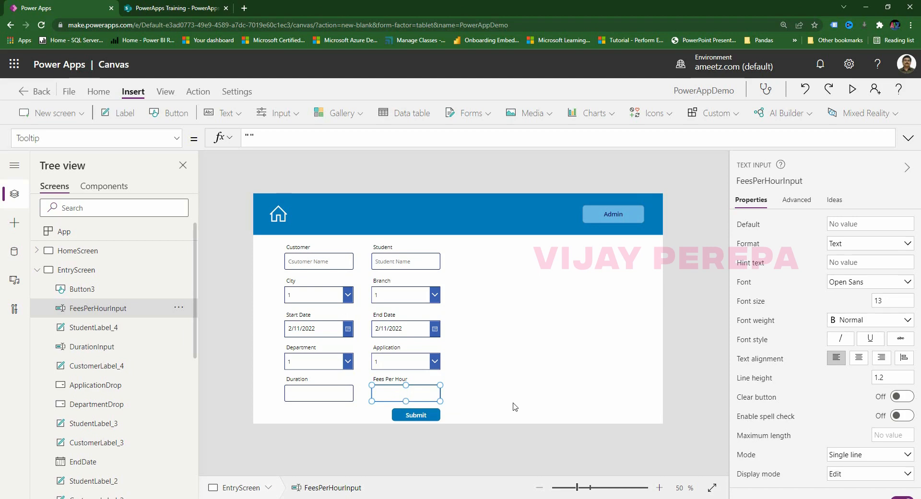
pyautogui.click(346, 296)
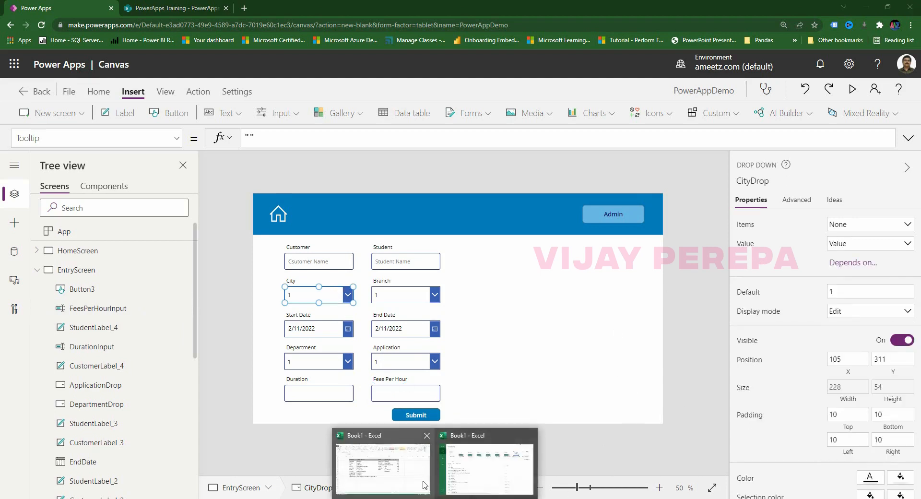
pyautogui.click(423, 486)
# Fill cells K3:K8 with a double-quote character beside the city list.
pyautogui.click(448, 174)
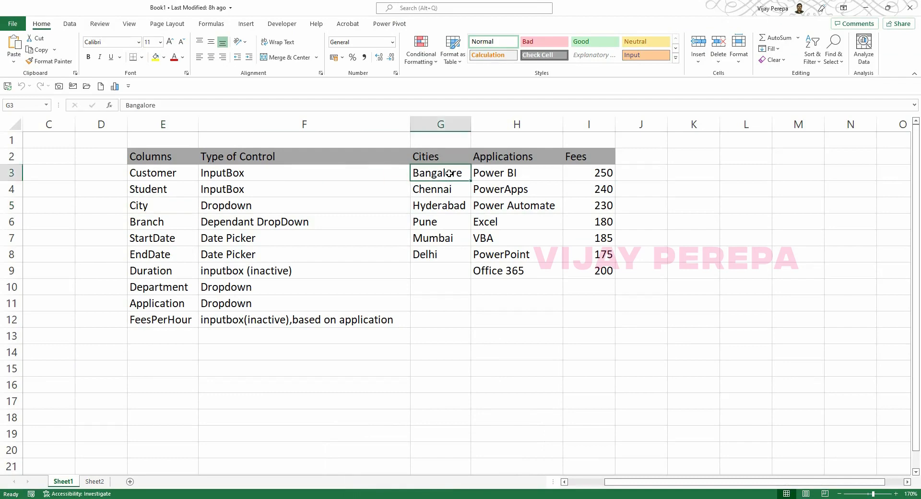
pyautogui.moveTo(448, 173); pyautogui.dragTo(440, 222)
pyautogui.click(688, 173)
pyautogui.write('=')
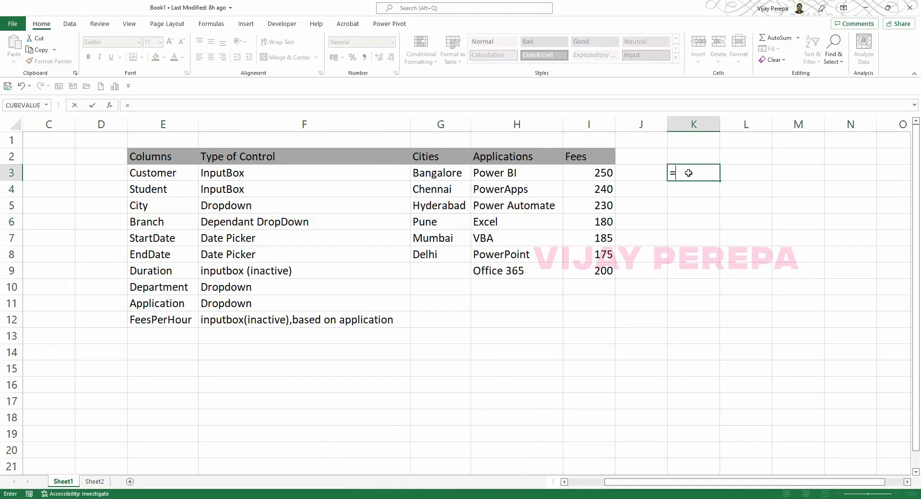
pyautogui.press('Escape')
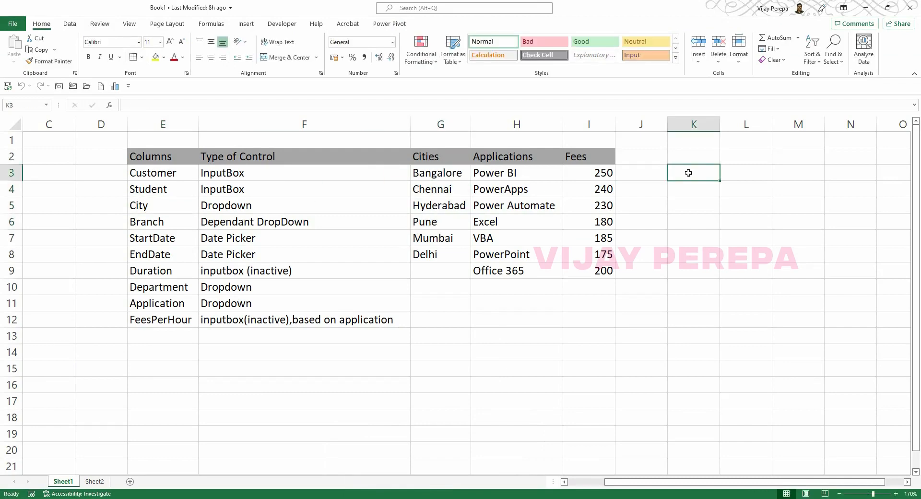
pyautogui.write('"')
pyautogui.press('Return')
pyautogui.click(689, 173)
pyautogui.moveTo(716, 180); pyautogui.dragTo(714, 261)
# Enter =K3&G3&K3&"," in L3 to wrap Bangalore in quotes with a trailing comma.
pyautogui.click(743, 168)
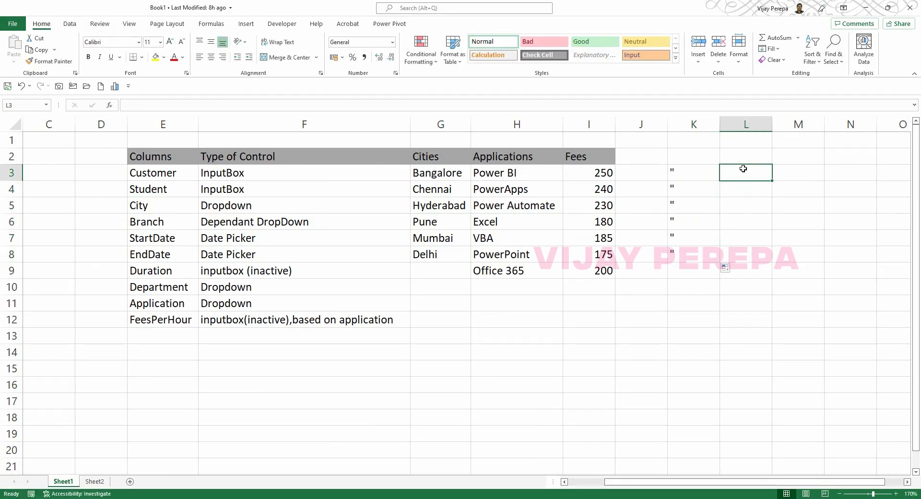
pyautogui.write('=')
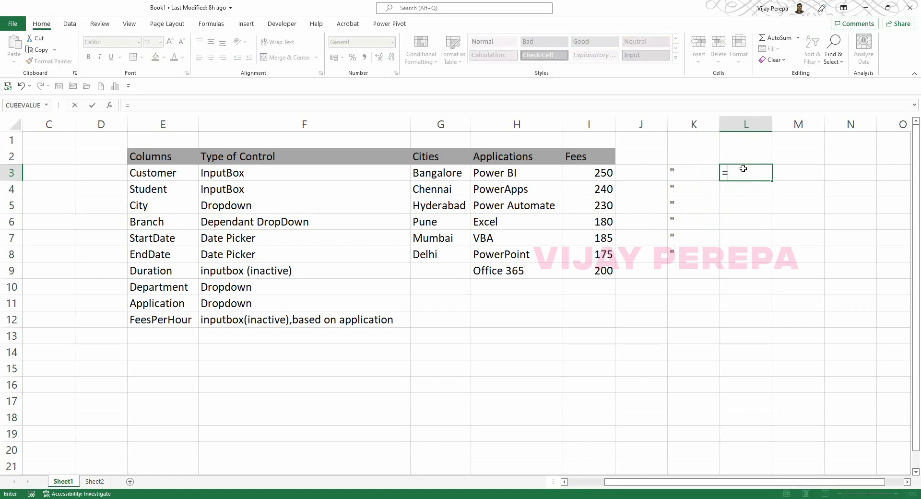
pyautogui.press('Left')
pyautogui.press('Left')
pyautogui.press('Left')
pyautogui.press('Right')
pyautogui.write('7')
pyautogui.press('Left')
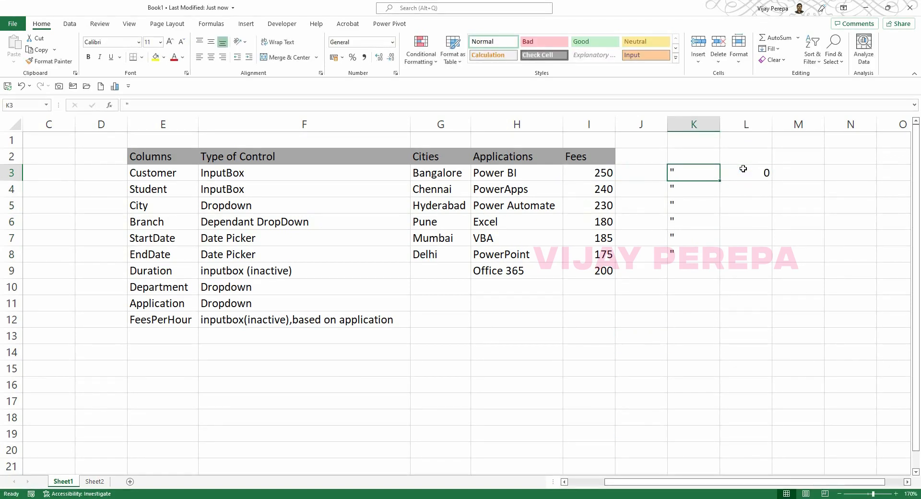
pyautogui.press('Right')
pyautogui.write('=')
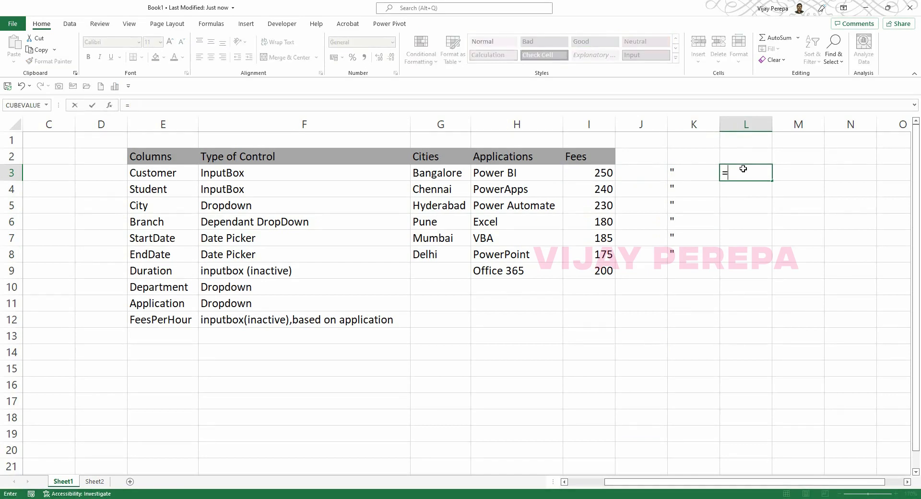
pyautogui.press('Left')
pyautogui.write('&')
pyautogui.press('Left')
pyautogui.press('Left')
pyautogui.press('Left')
pyautogui.press('Left')
pyautogui.press('Left')
pyautogui.press('Left')
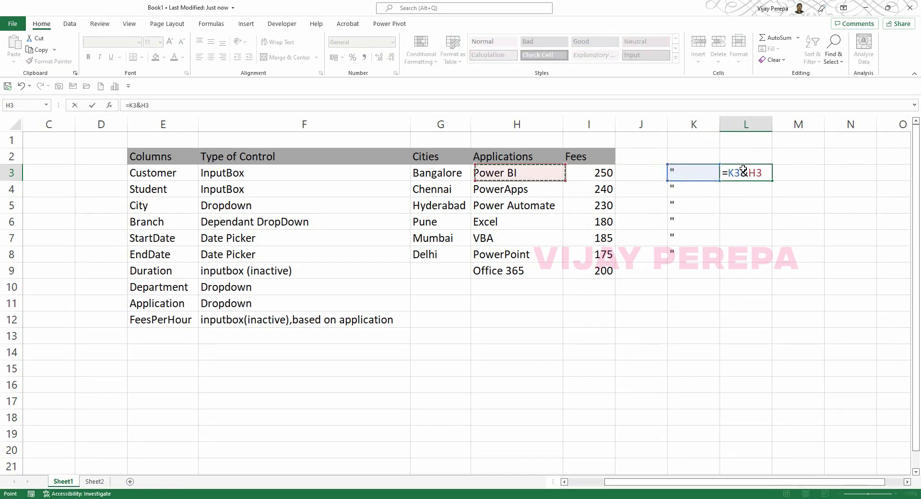
pyautogui.press('Right')
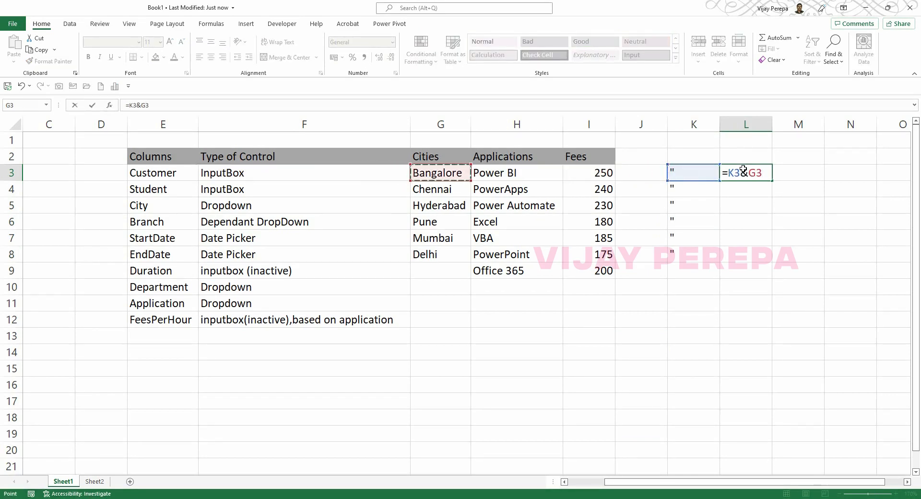
pyautogui.write('&')
pyautogui.press('Left')
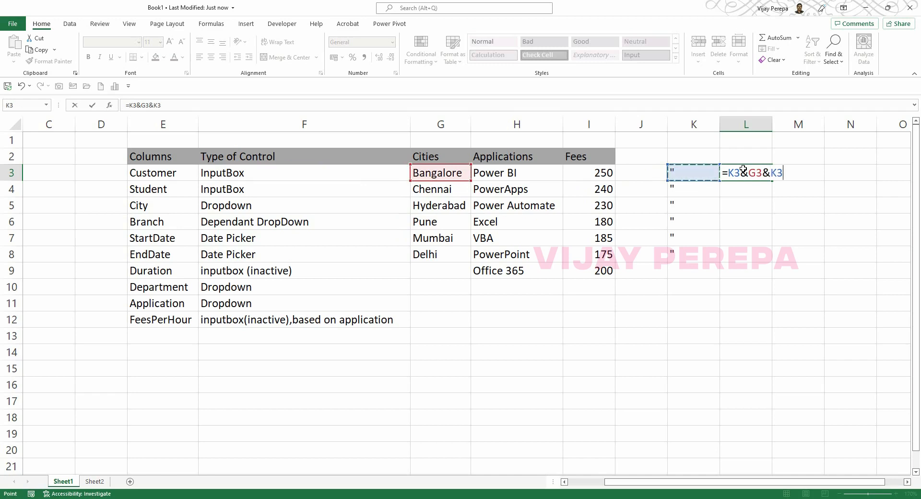
pyautogui.write('&",')
pyautogui.press('Return')
# Fill the L3 formula down to L8 and copy the quoted city list.
pyautogui.click(743, 169)
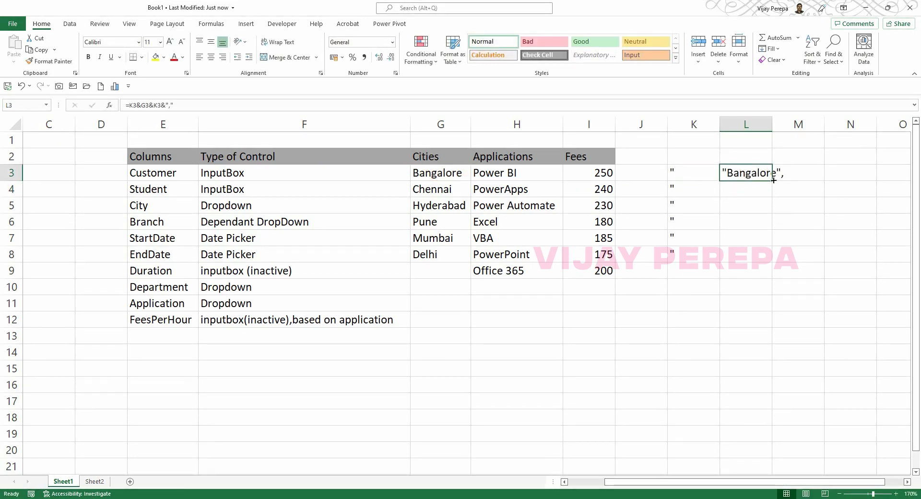
pyautogui.moveTo(773, 180); pyautogui.dragTo(747, 259)
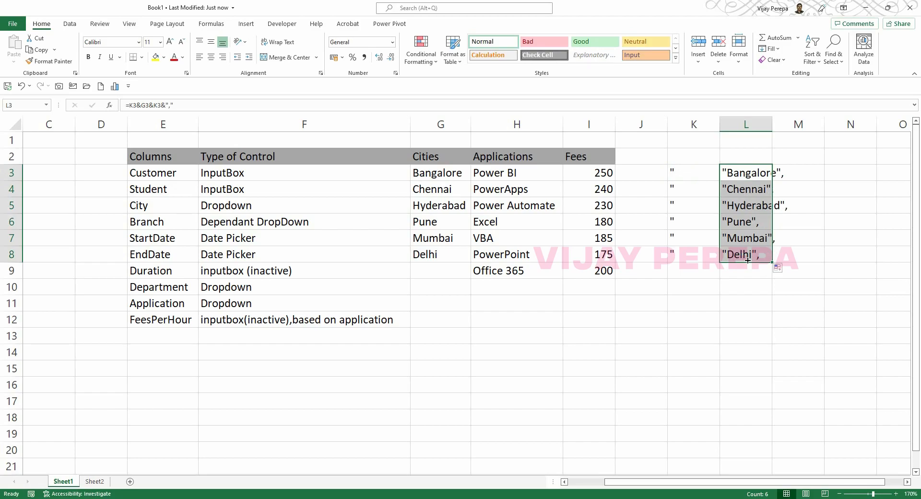
pyautogui.hotkey('ctrl', 'c')
pyautogui.hotkey('alt', 'Tab')
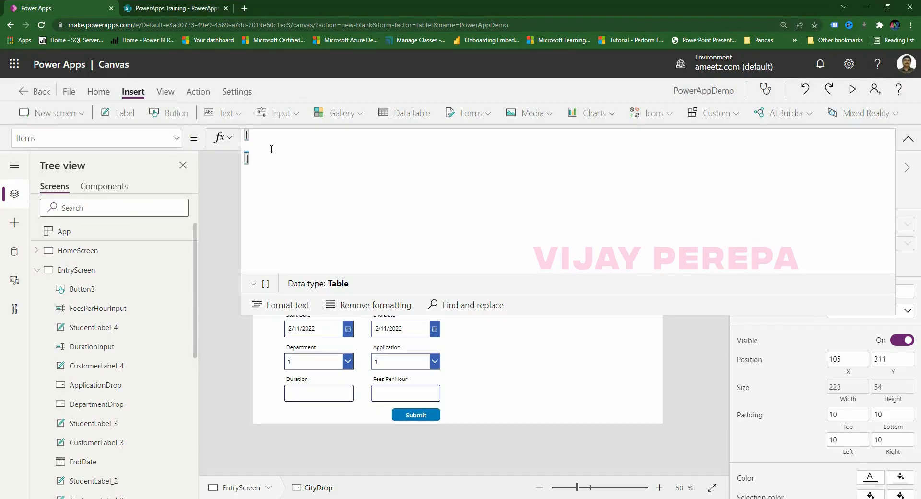
# Paste the quoted cities into CityDrop's Items brackets, removing the trailing comma, stray space and blank line.
pyautogui.click(271, 148)
pyautogui.hotkey('ctrl', 'v')
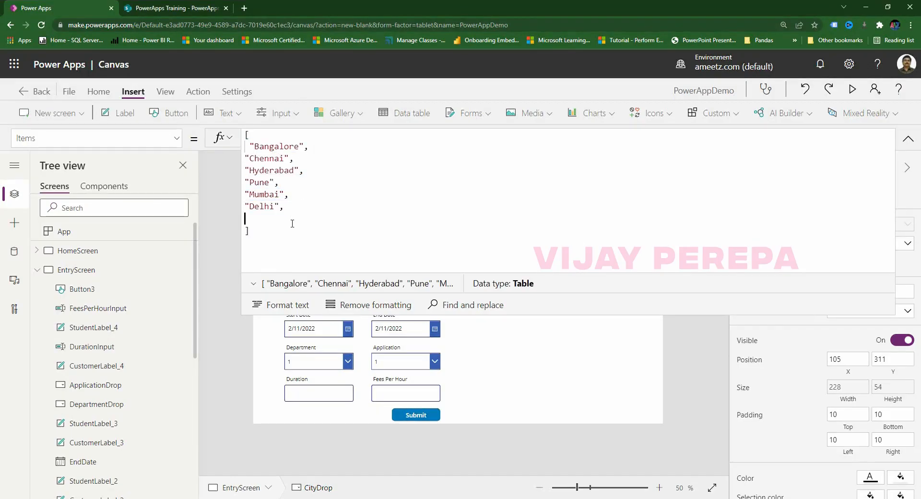
pyautogui.press('BackSpace')
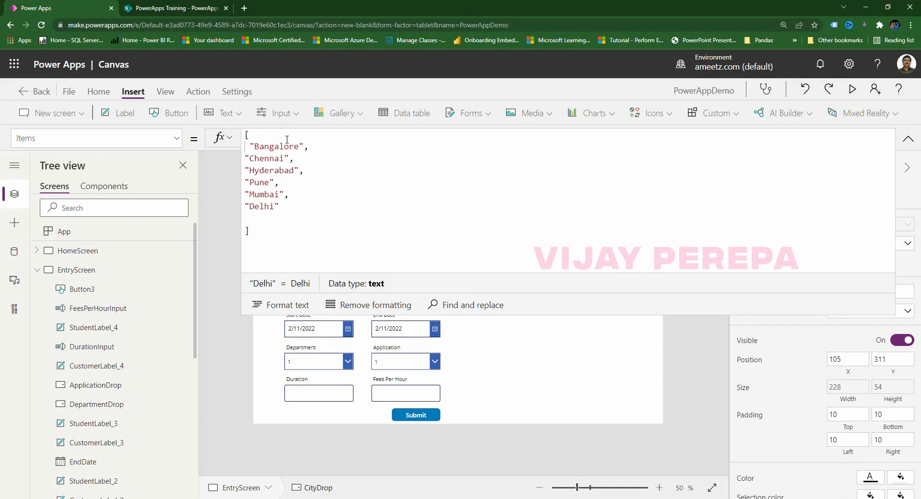
pyautogui.press('Return')
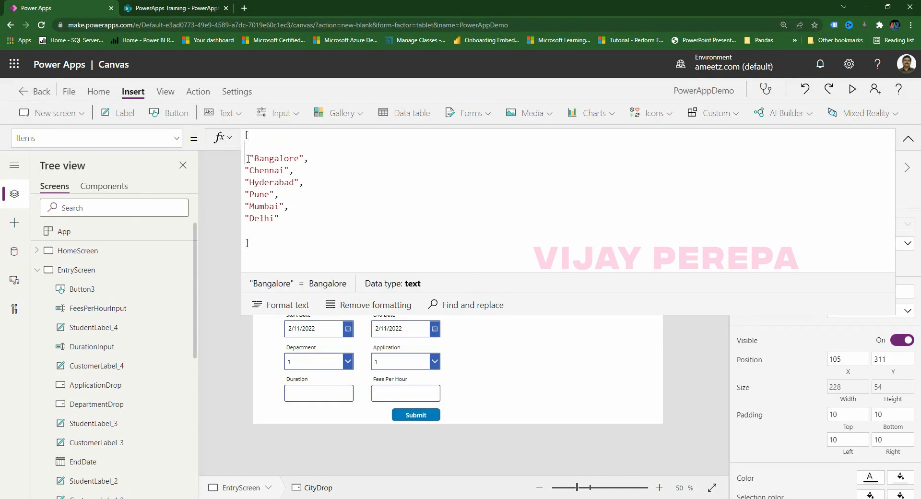
pyautogui.press('Delete')
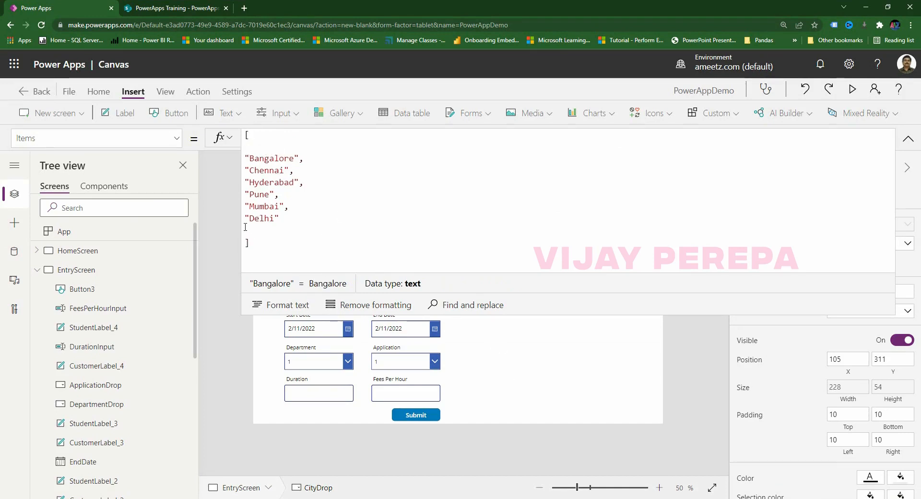
pyautogui.press('Delete')
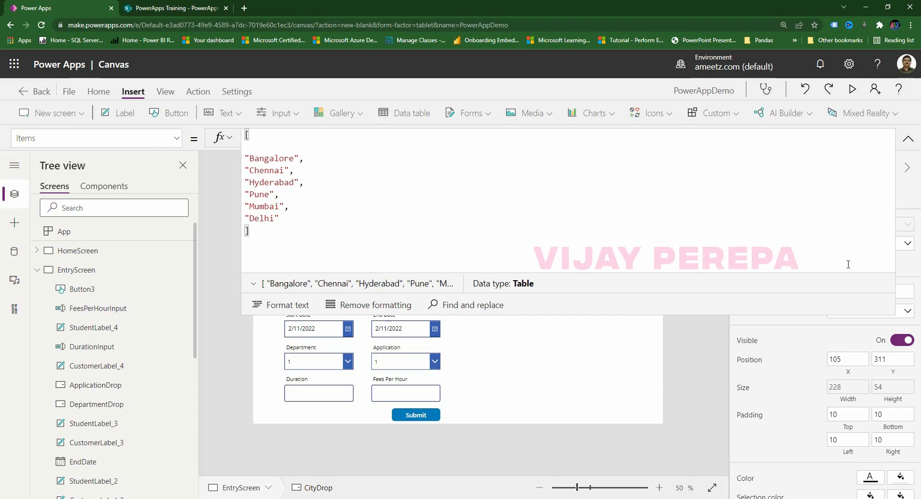
pyautogui.click(908, 138)
# Insert "", as the first item in CityDrop's Items list, above Bangalore.
pyautogui.click(357, 290)
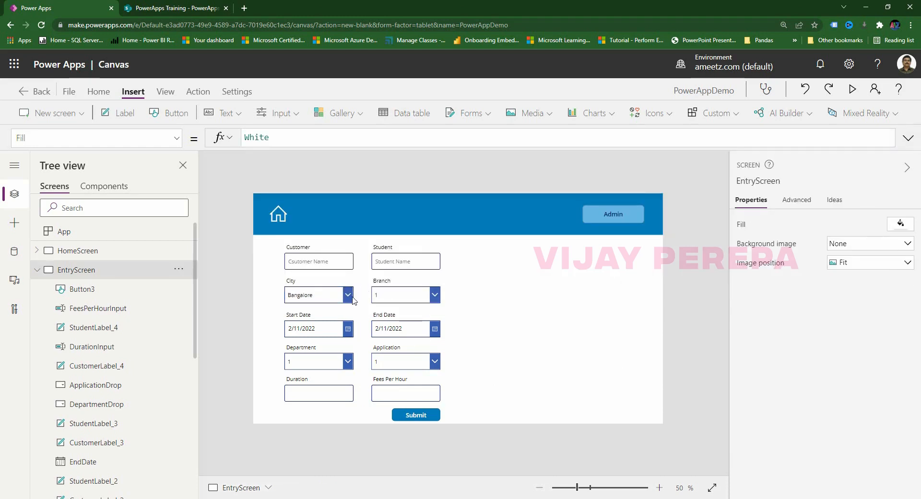
pyautogui.keyDown('alt'); pyautogui.click(348, 300); pyautogui.keyUp('alt')
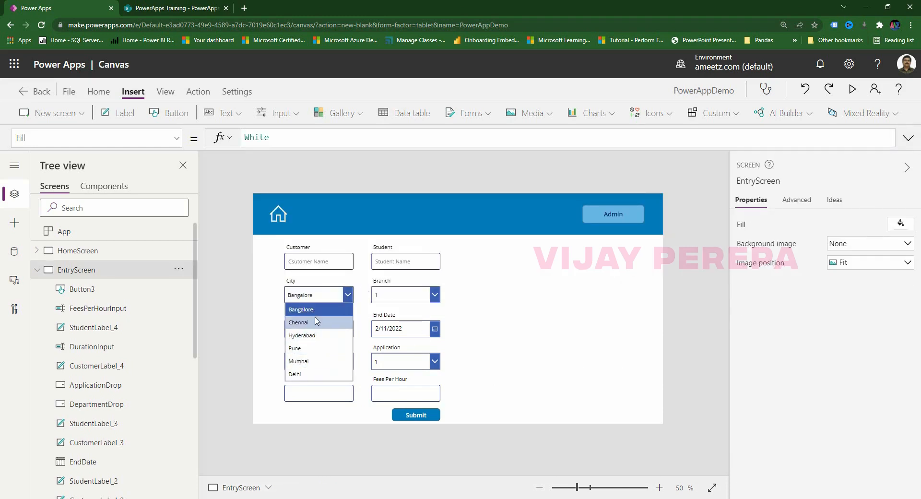
pyautogui.click(618, 353)
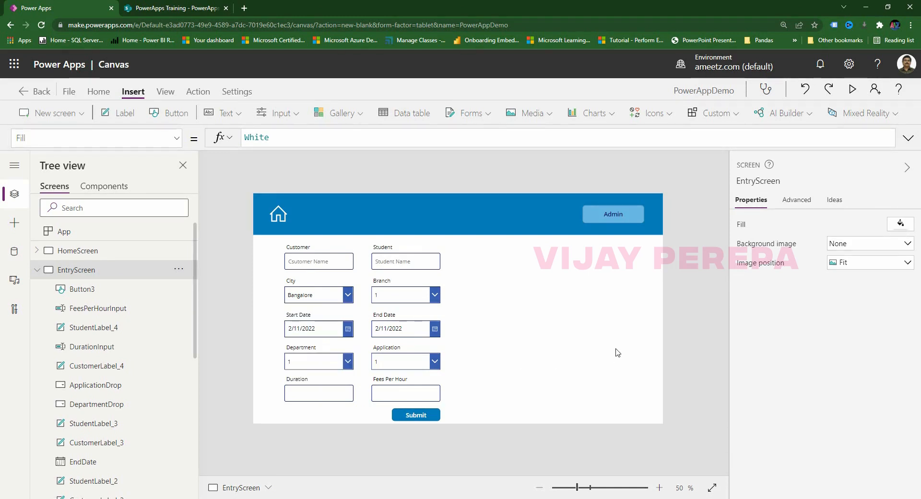
pyautogui.click(325, 304)
pyautogui.click(908, 138)
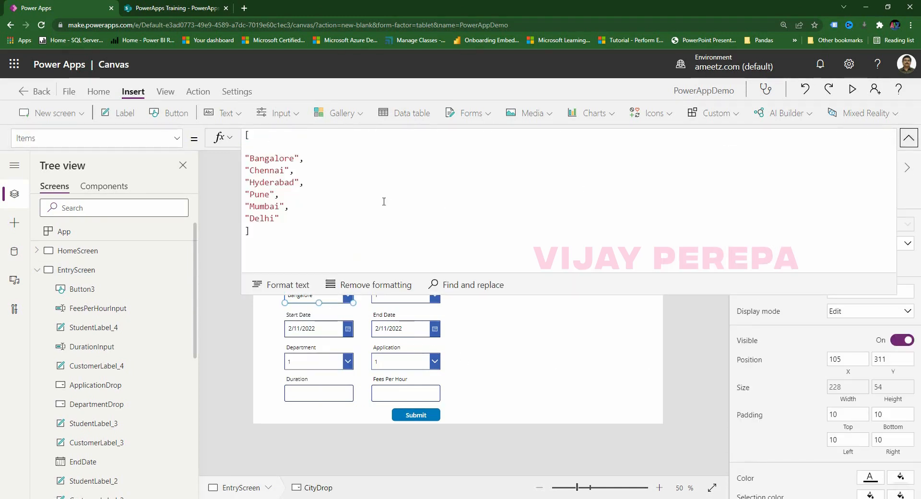
pyautogui.click(261, 147)
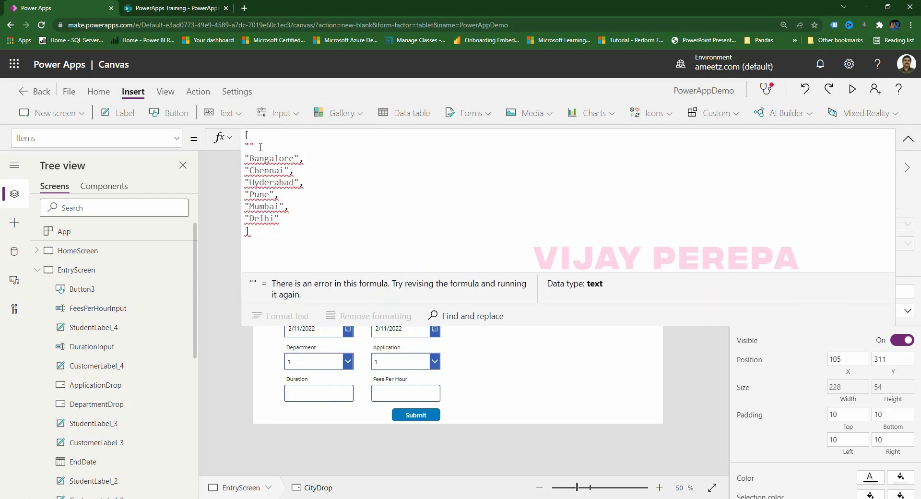
pyautogui.write('"",')
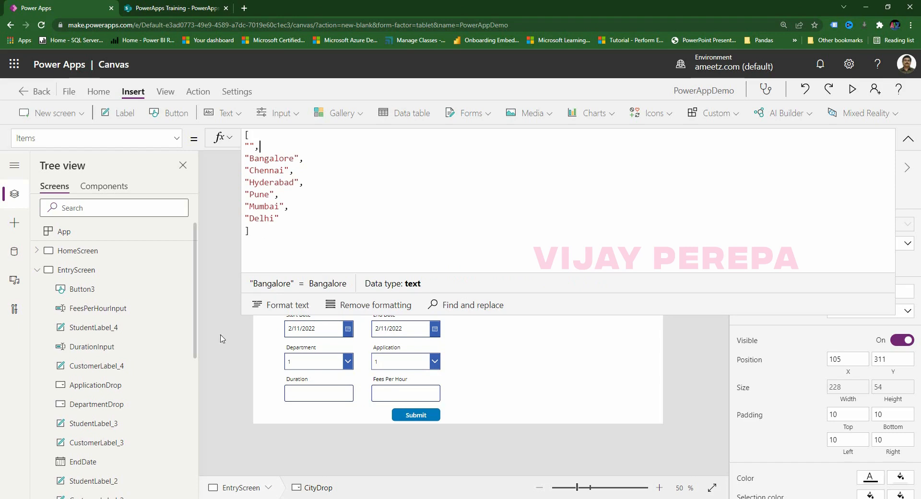
# Collapse the formula bar and confirm the City list opens with a blank entry.
pyautogui.click(494, 439)
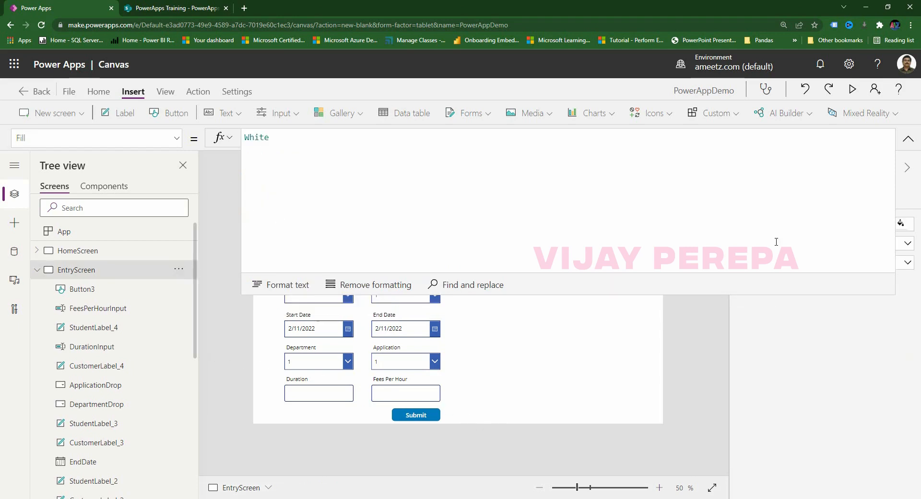
pyautogui.click(908, 138)
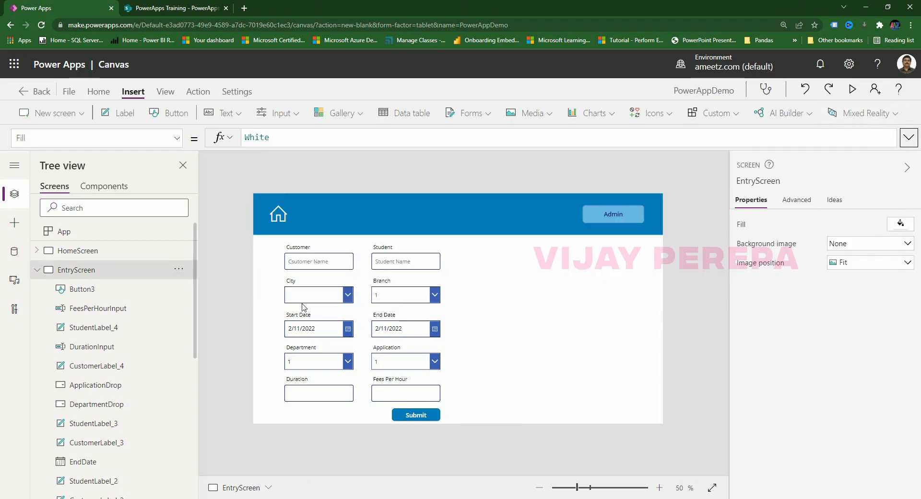
pyautogui.click(335, 294)
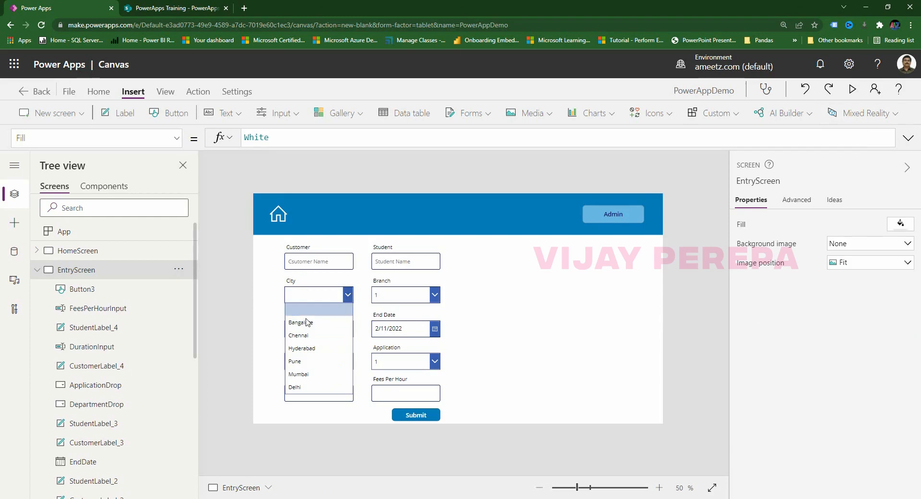
pyautogui.click(335, 447)
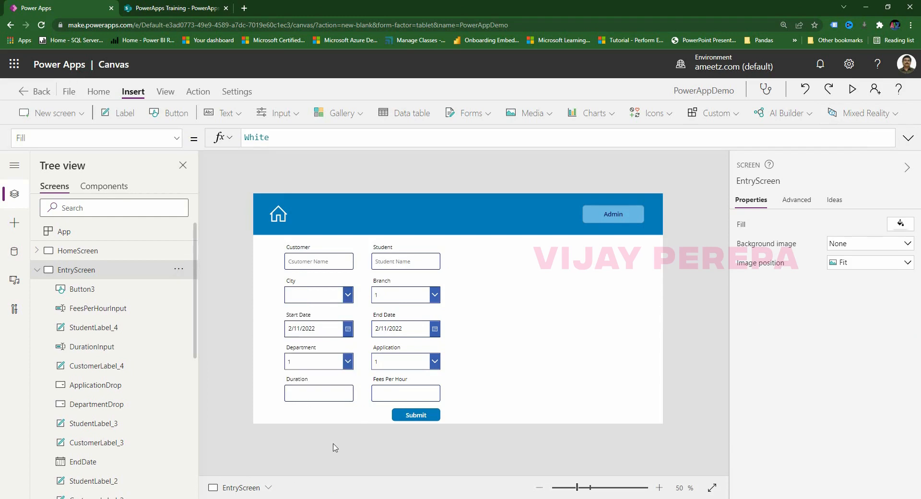
pyautogui.click(403, 294)
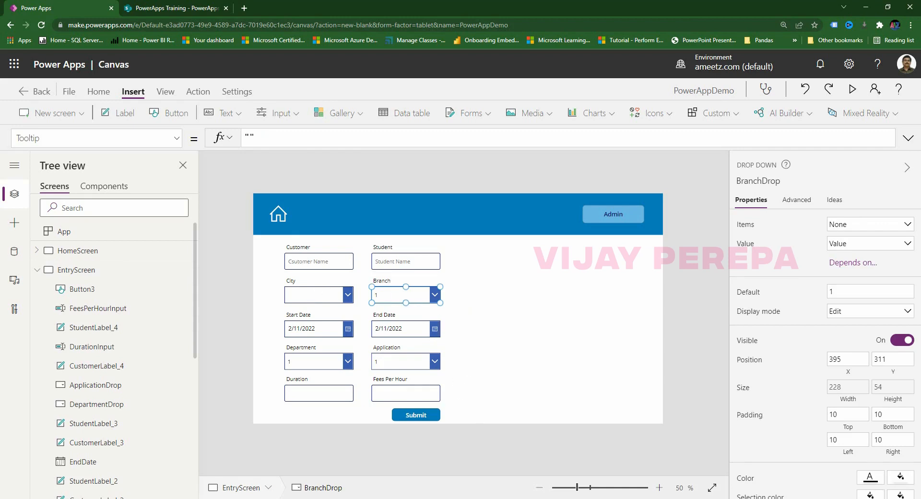
# Switch BranchDrop to its Items property and delete the DropDownSample formula.
pyautogui.moveTo(435, 498)
pyautogui.click(485, 475)
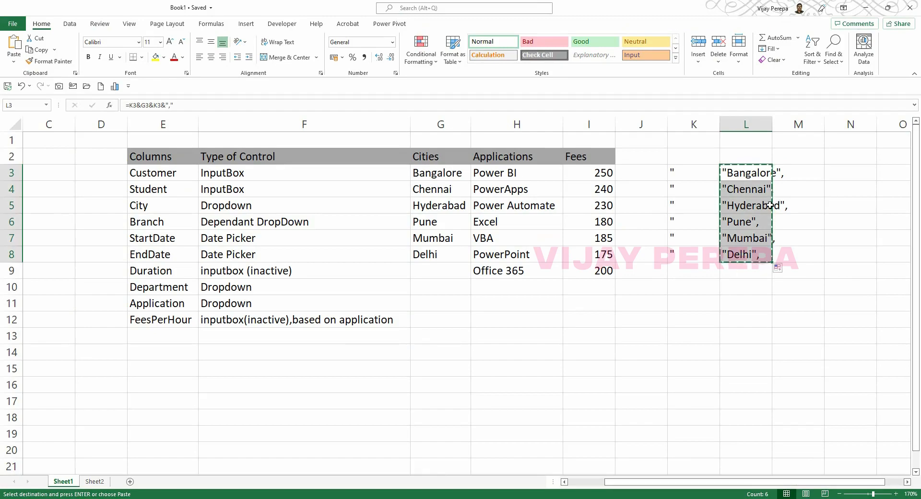
pyautogui.hotkey('alt', 'Tab')
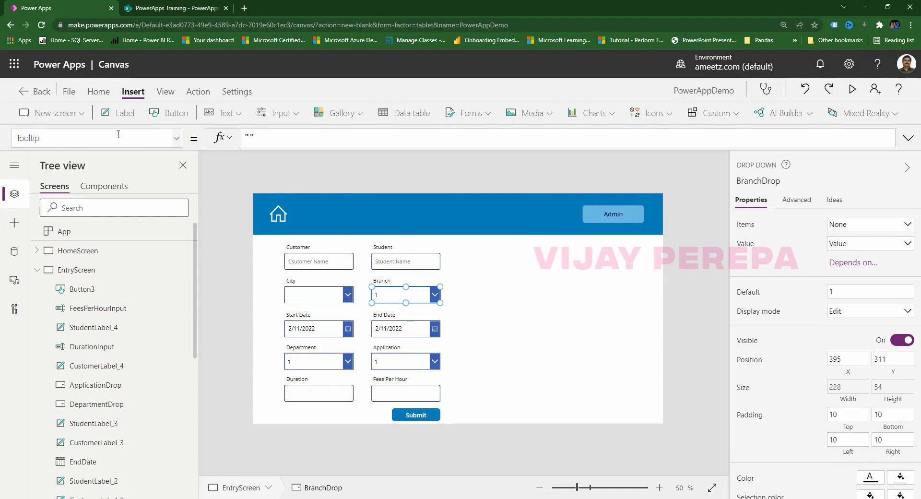
pyautogui.click(147, 139)
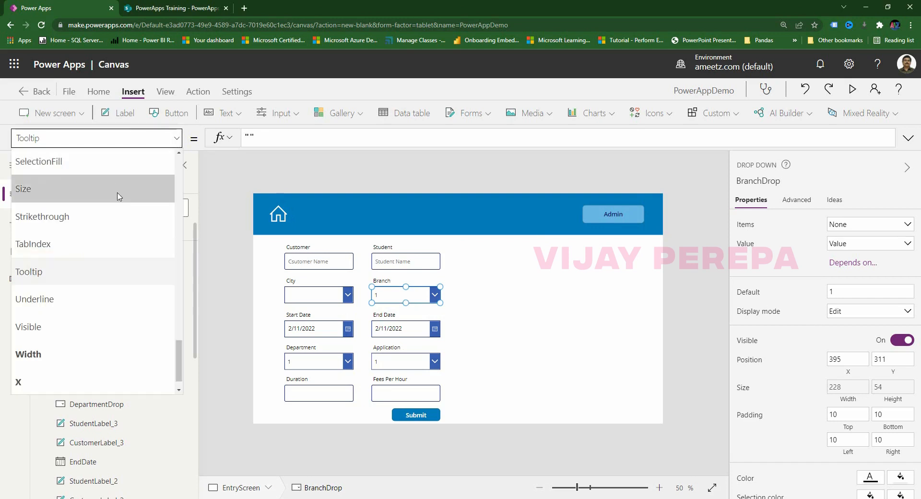
pyautogui.write('ite')
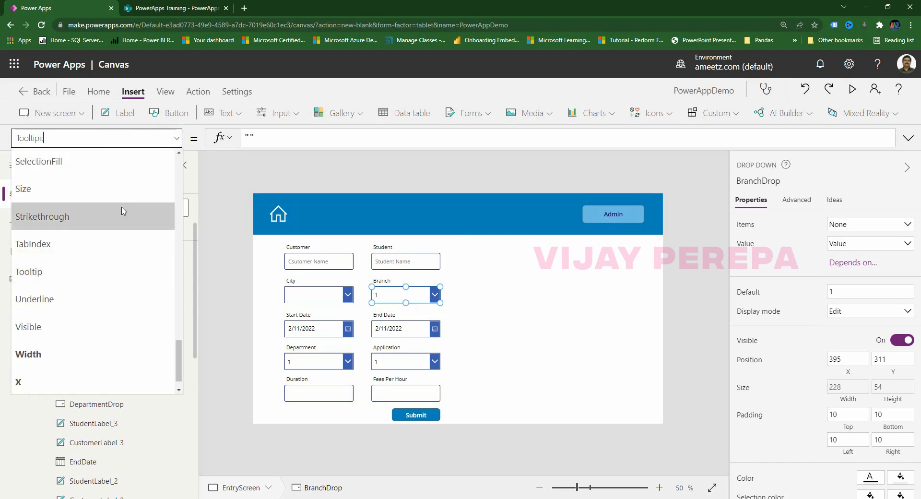
pyautogui.press('BackSpace')
pyautogui.press('BackSpace')
pyautogui.press('BackSpace')
pyautogui.press('BackSpace')
pyautogui.press('BackSpace')
pyautogui.press('BackSpace')
pyautogui.press('BackSpace')
pyautogui.press('BackSpace')
pyautogui.press('BackSpace')
pyautogui.write('items')
pyautogui.press('Tab')
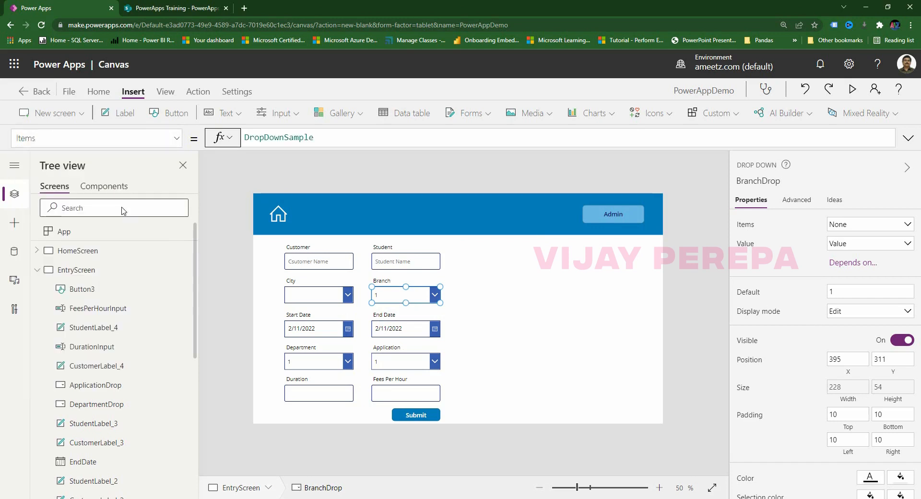
pyautogui.moveTo(333, 139); pyautogui.dragTo(166, 129)
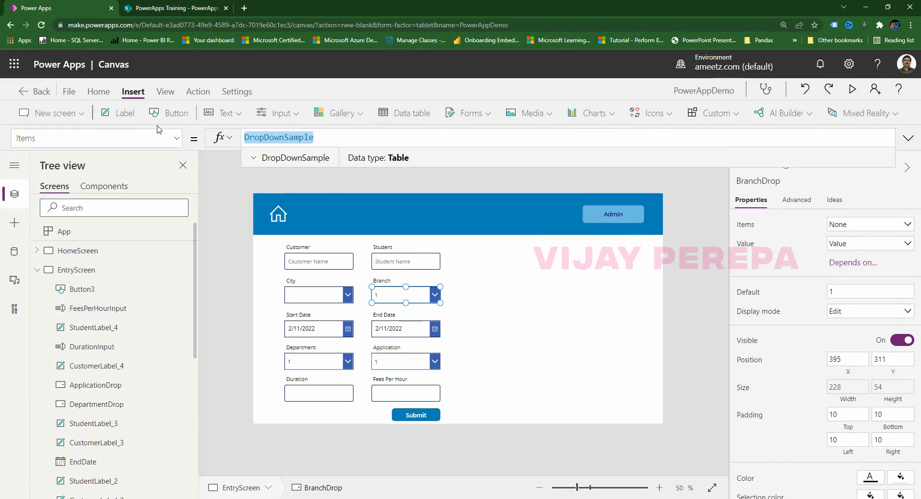
pyautogui.press('Delete')
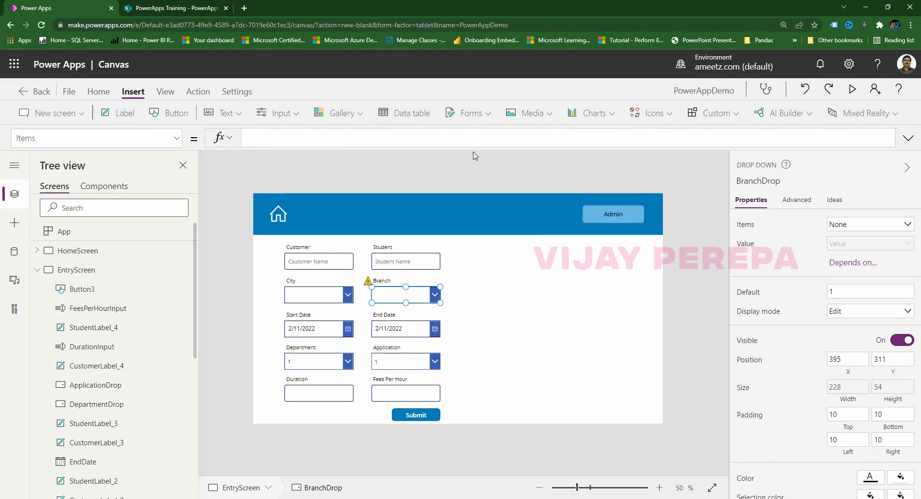
pyautogui.moveTo(472, 149); pyautogui.dragTo(473, 226)
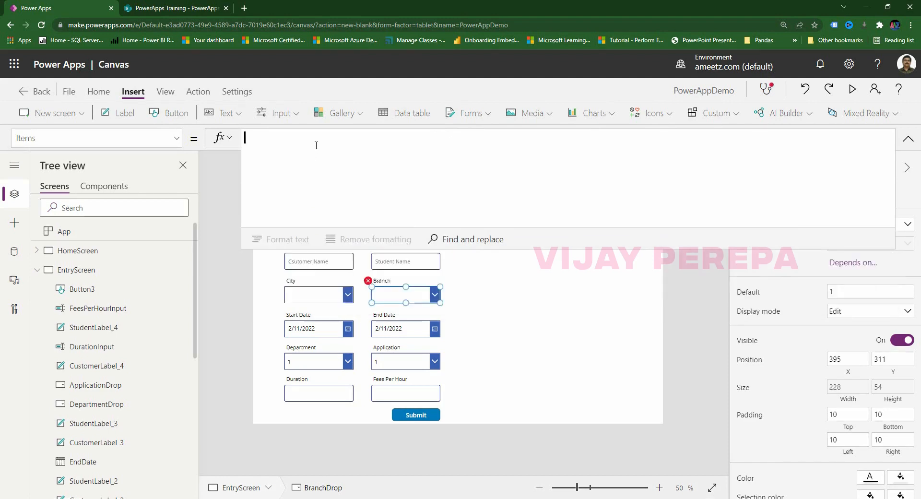
# Start Switch(CityDrop.Selected.Value, with the pasted cities and Bangalore's ["","B1","B2","B3"] list.
pyautogui.write('Switch(ci')
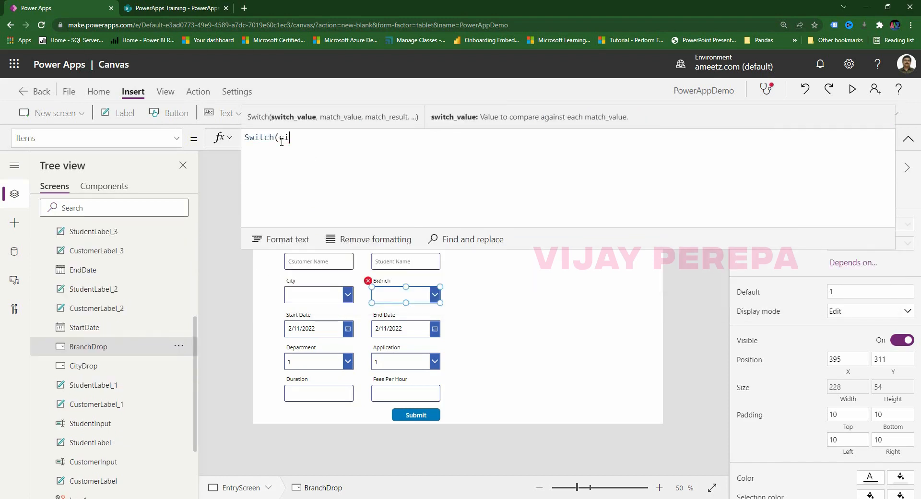
pyautogui.write('t')
pyautogui.click(279, 261)
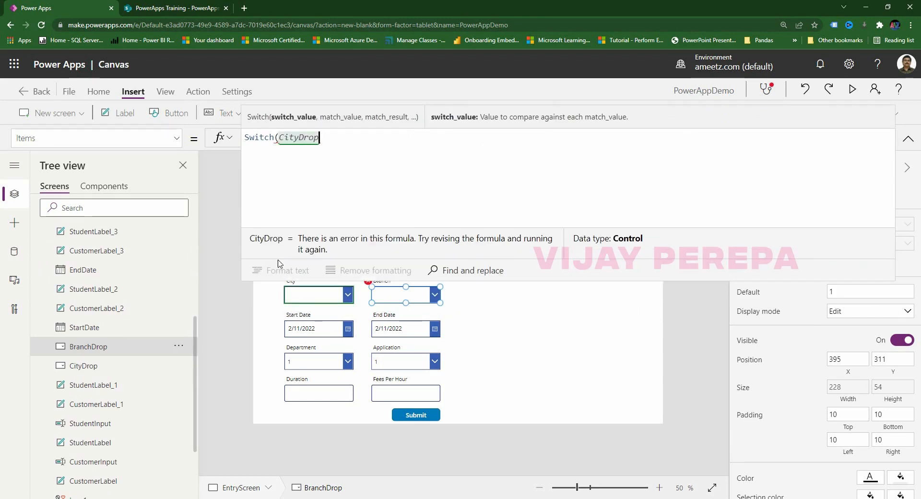
pyautogui.write('.select')
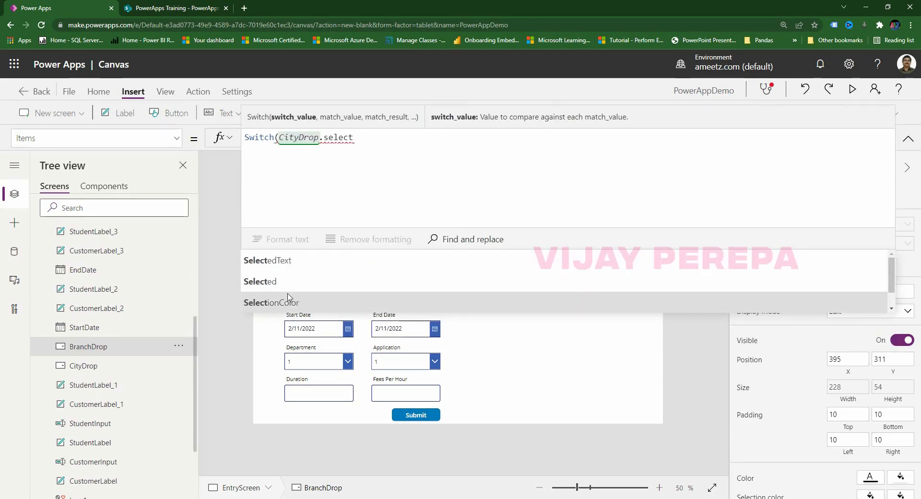
pyautogui.click(285, 283)
pyautogui.write('.value,')
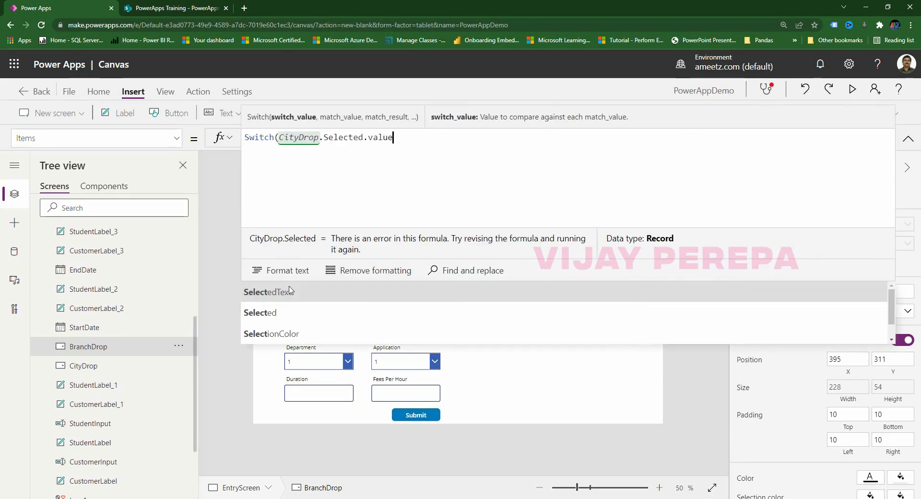
pyautogui.hotkey('shift', 'Return')
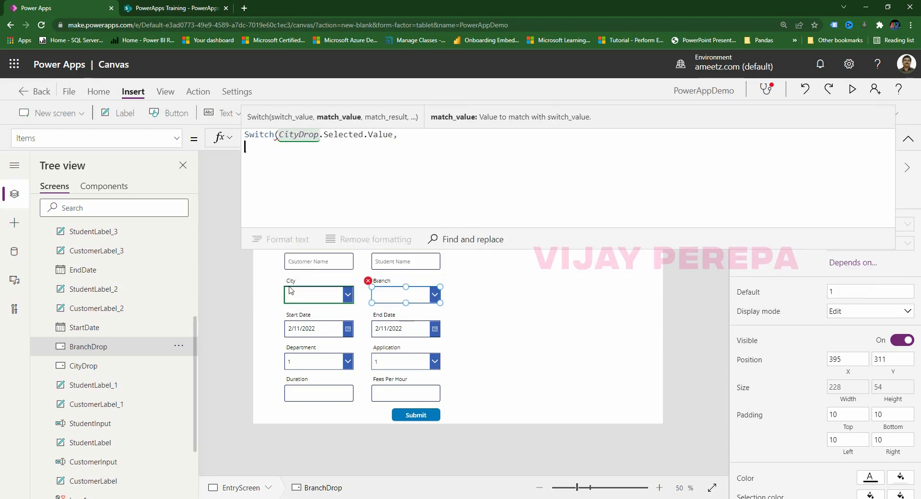
pyautogui.write('"Bangalore", "Chennai", "Hyderabad", "Pune", "Mumbai", "Delhi",')
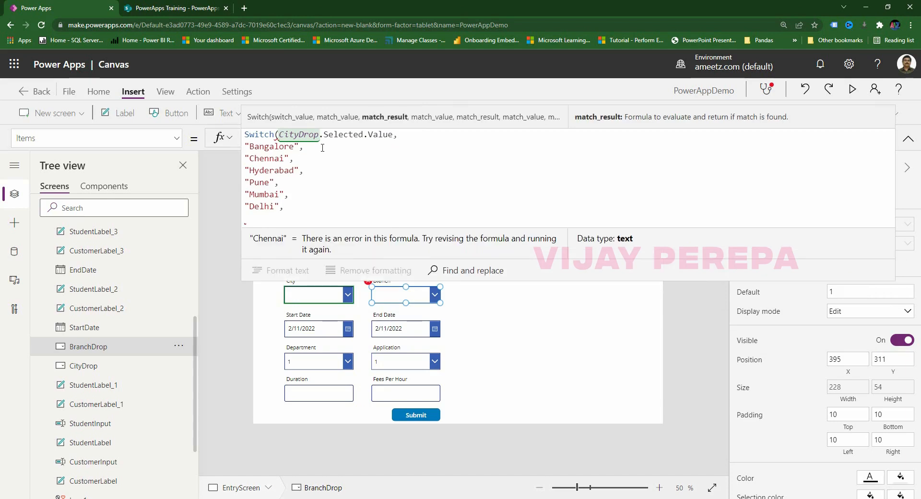
pyautogui.write('[')
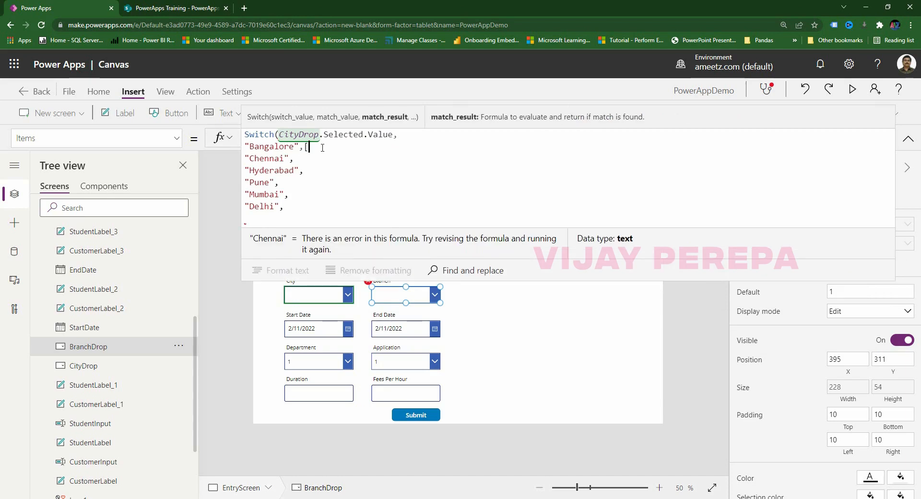
pyautogui.write(']')
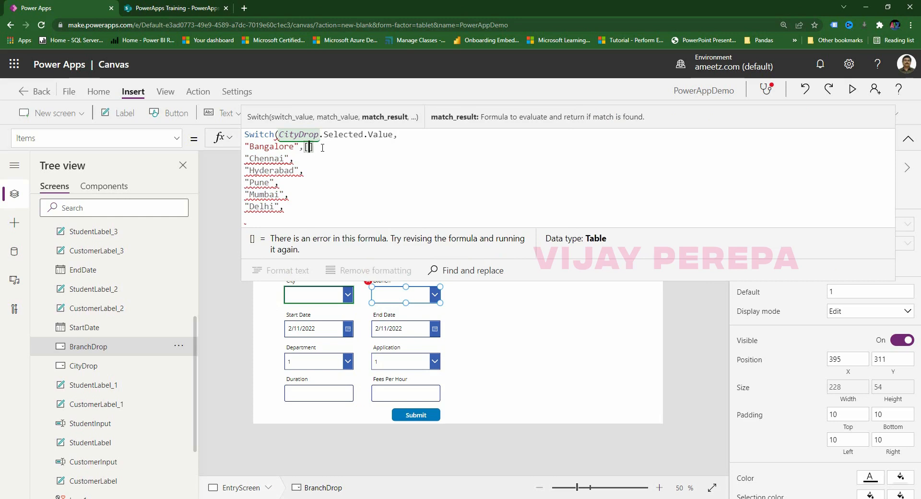
pyautogui.write('"",')
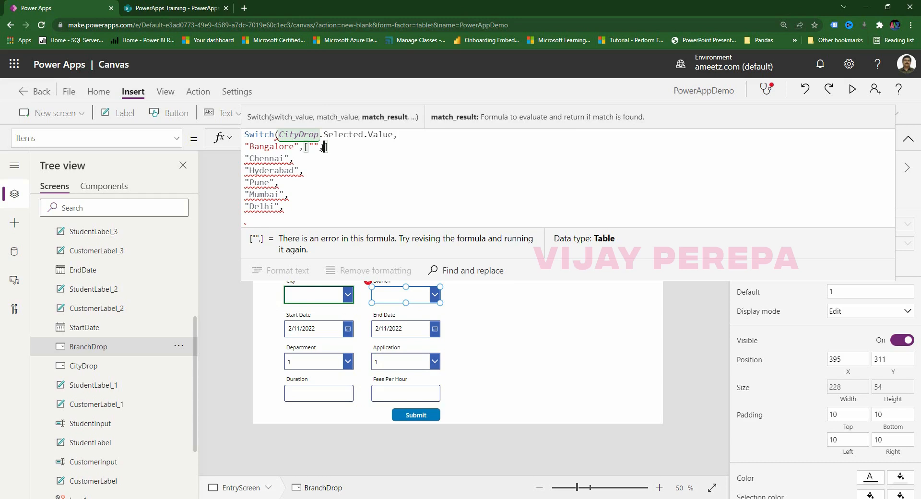
pyautogui.write('"B1"')
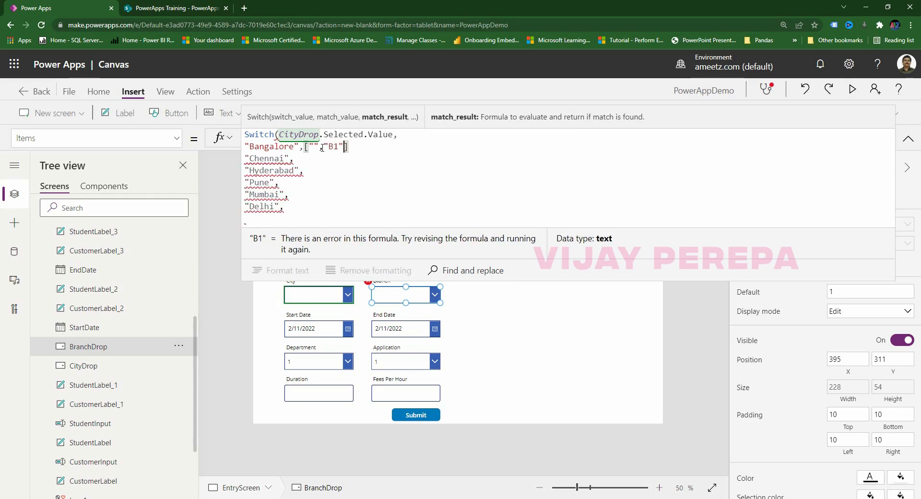
pyautogui.write(',"B2"')
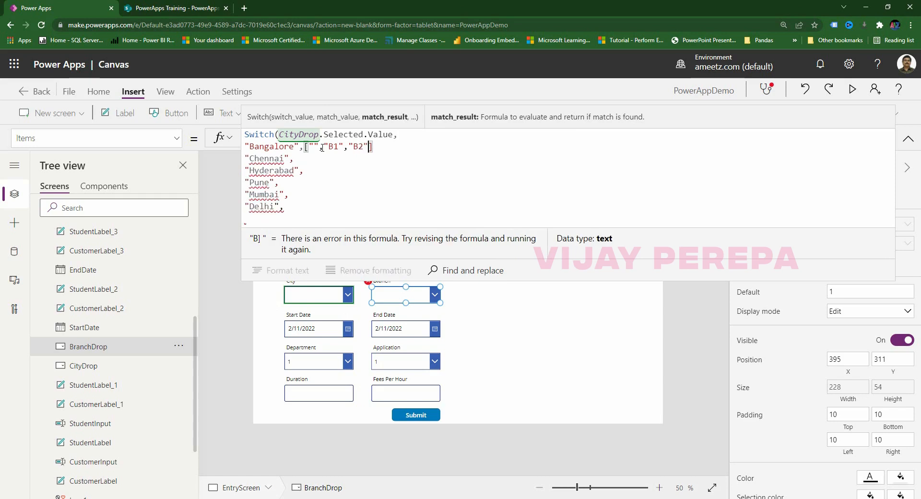
pyautogui.write(',"B3"')
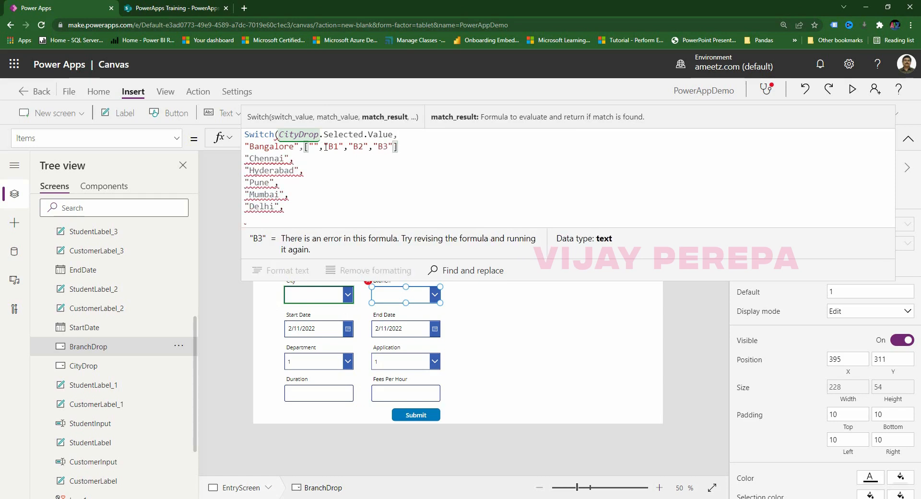
pyautogui.write('],')
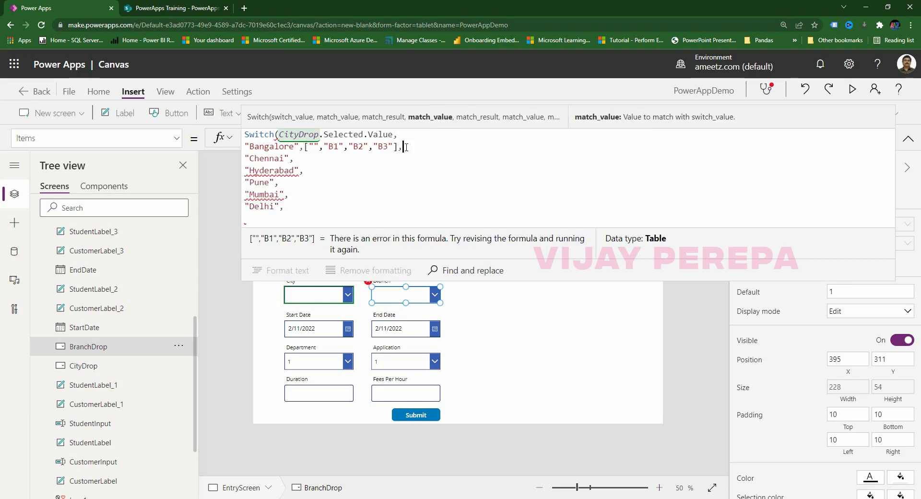
# Copy Bangalore's branch list after Chennai, Hyderabad, Pune and Mumbai.
pyautogui.moveTo(304, 147); pyautogui.dragTo(416, 147)
pyautogui.hotkey('ctrl', 'c')
pyautogui.press('Down')
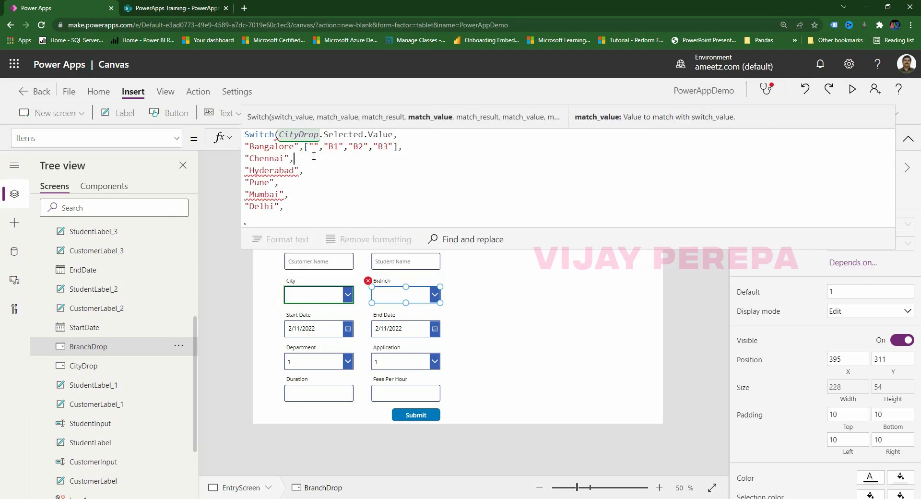
pyautogui.hotkey('ctrl', 'v')
pyautogui.press('Down')
pyautogui.hotkey('ctrl', 'v')
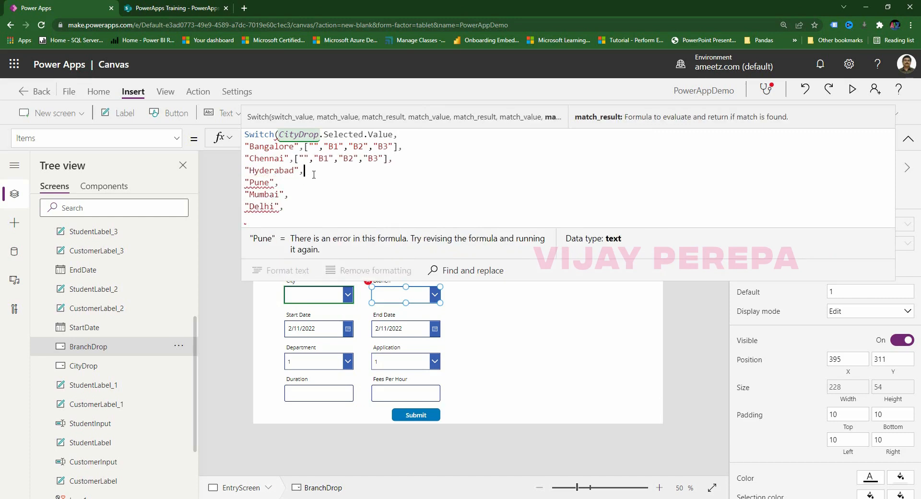
pyautogui.click(304, 183)
pyautogui.hotkey('ctrl', 'v')
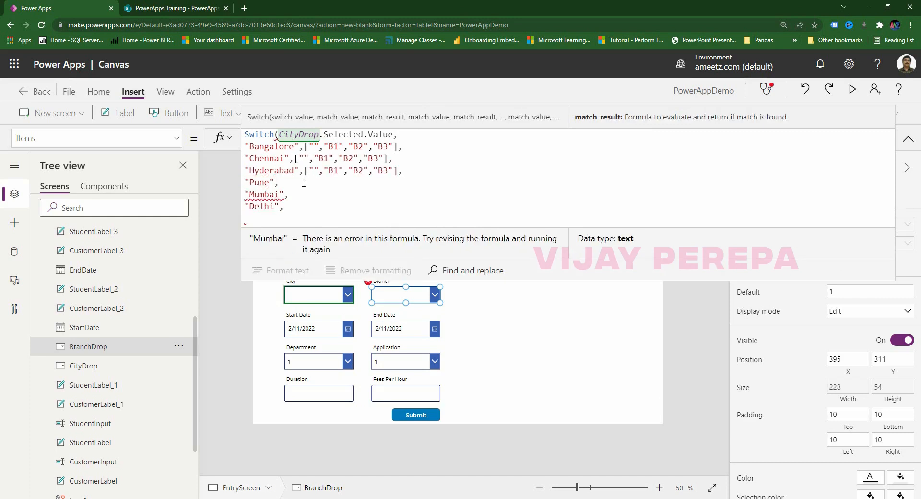
pyautogui.hotkey('ctrl', 'v')
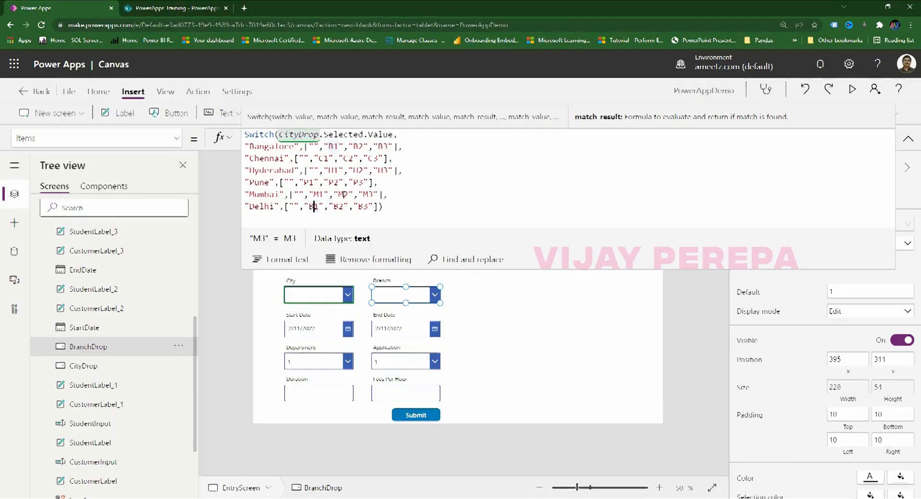
# Rename the Delhi branch codes to D1, D2 and D3.
pyautogui.press('BackSpace')
pyautogui.write('D0')
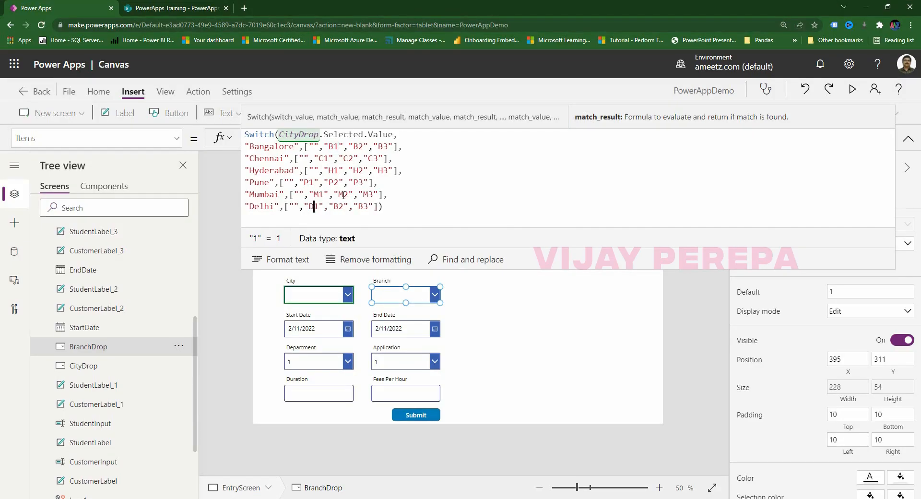
pyautogui.press('Right')
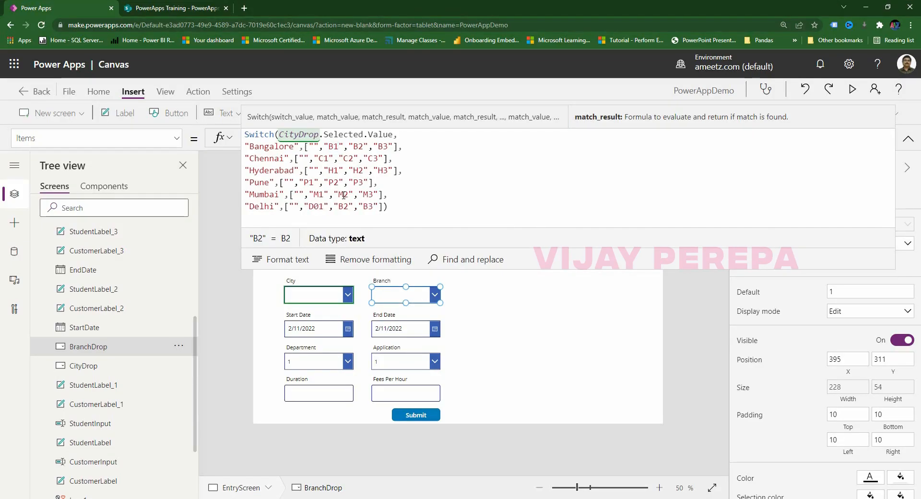
pyautogui.press('BackSpace')
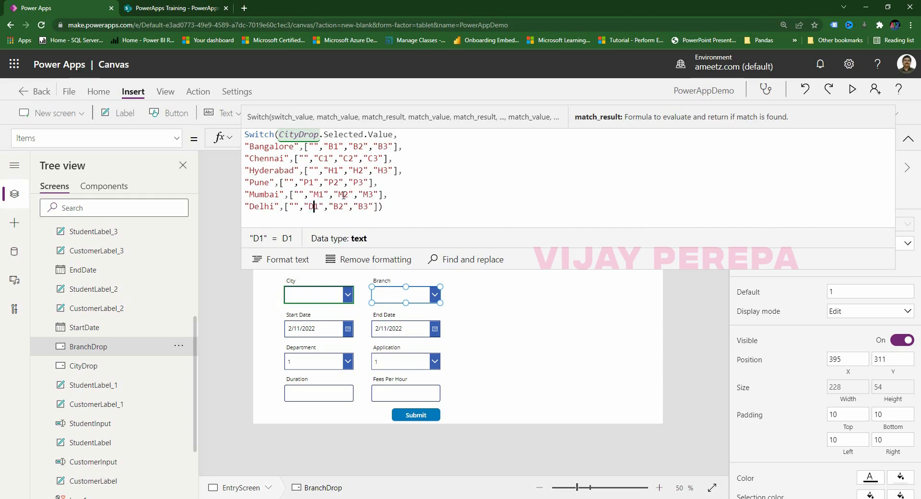
pyautogui.press('BackSpace')
pyautogui.write('D')
pyautogui.press('Right')
pyautogui.press('BackSpace')
pyautogui.write('d')
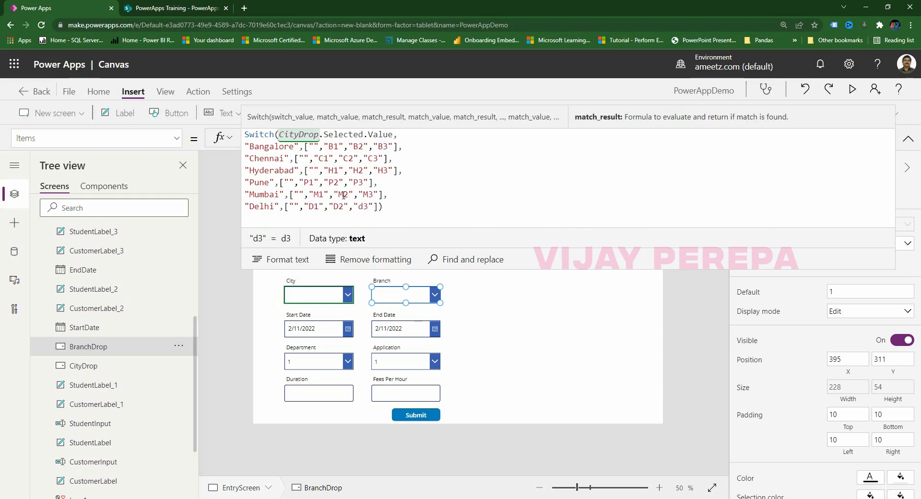
pyautogui.press('BackSpace')
pyautogui.write('D')
pyautogui.click(530, 317)
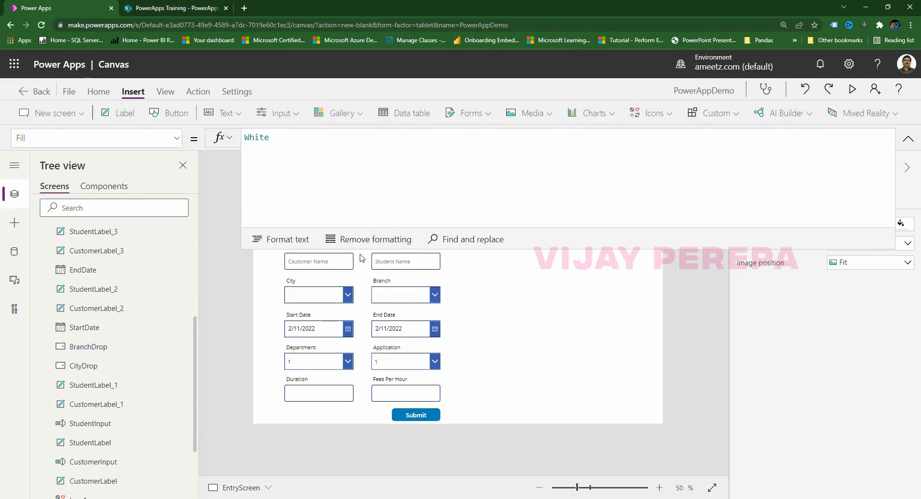
# Format BranchDrop's Switch formula onto indented lines.
pyautogui.click(401, 293)
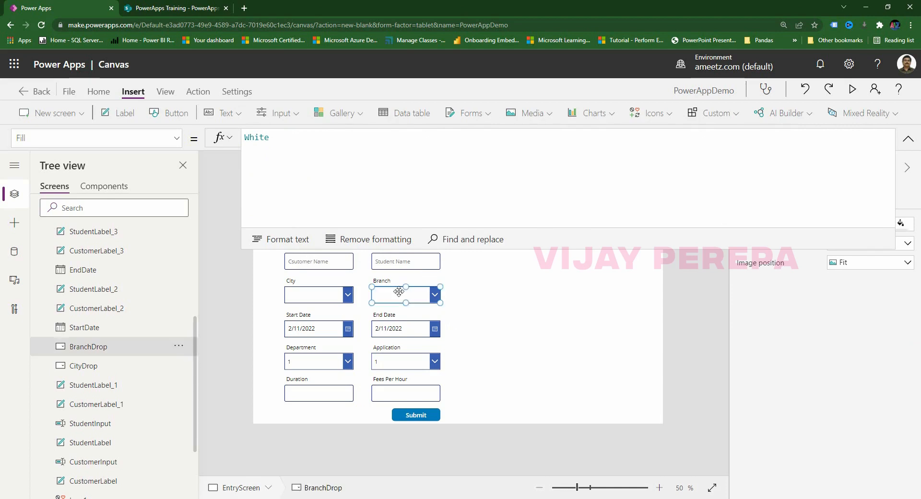
pyautogui.click(282, 239)
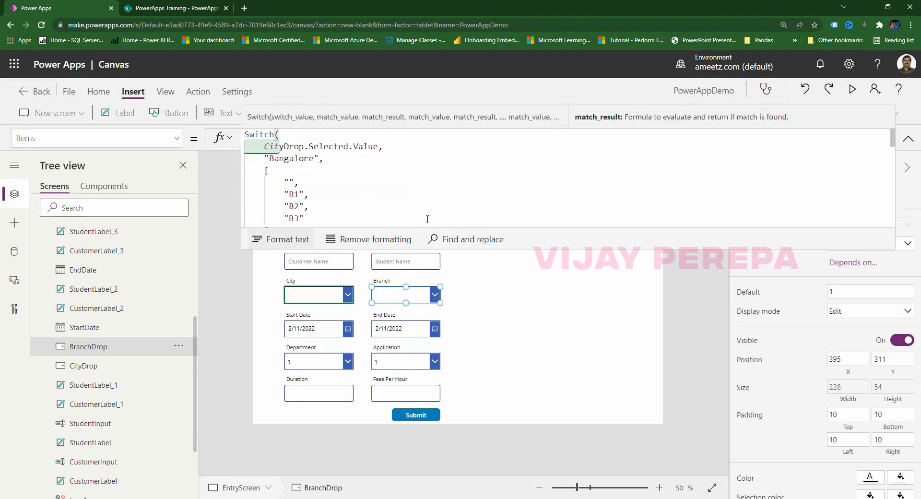
pyautogui.moveTo(550, 250); pyautogui.dragTo(523, 495)
pyautogui.scroll(-3, 379, 377)
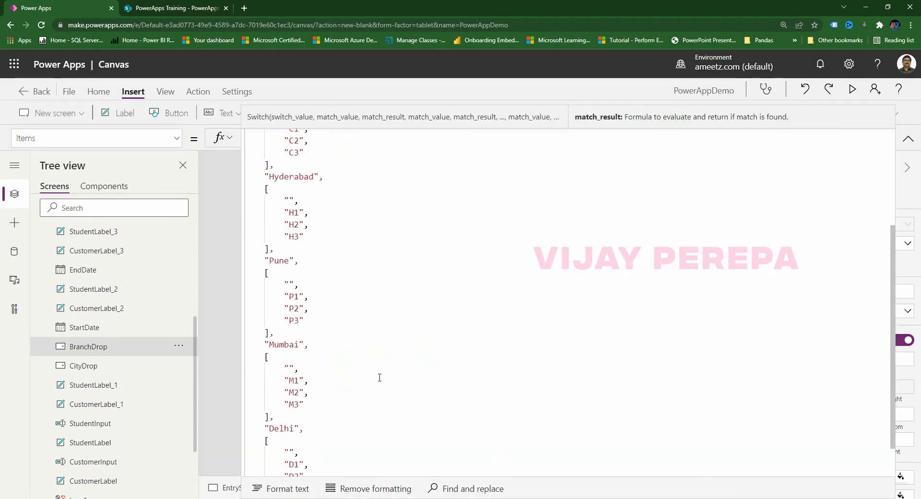
pyautogui.press('Escape')
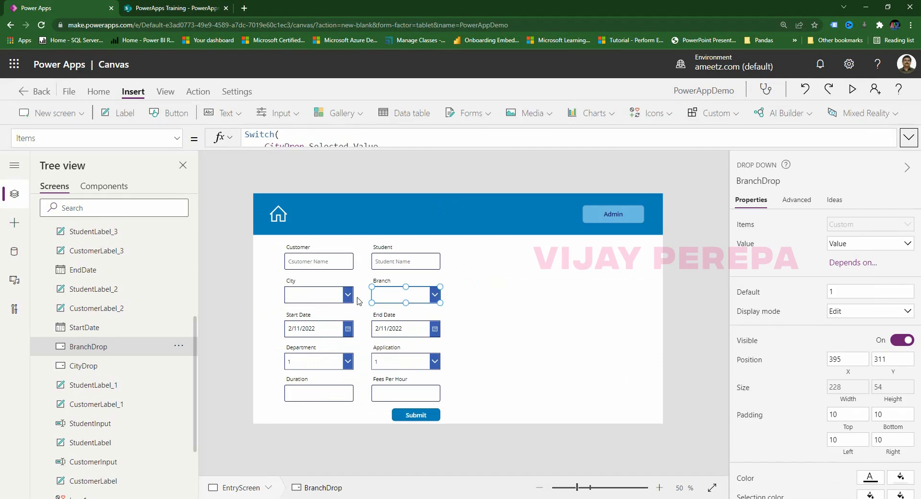
# Pick Bangalore in City to confirm Branch lists B1, B2, B3, then reset City to blank.
pyautogui.keyDown('alt'); pyautogui.click(435, 300); pyautogui.keyUp('alt')
pyautogui.keyDown('alt'); pyautogui.click(435, 301); pyautogui.keyUp('alt')
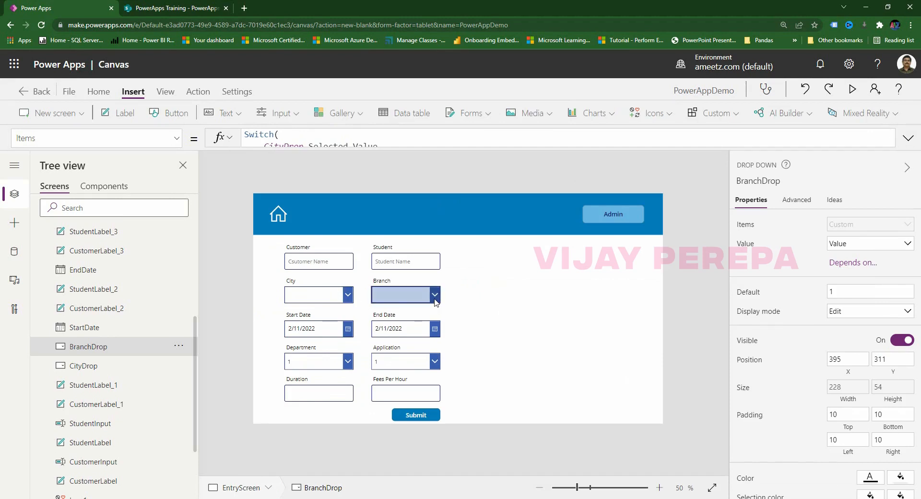
pyautogui.keyDown('alt'); pyautogui.click(435, 301); pyautogui.keyUp('alt')
pyautogui.keyDown('alt'); pyautogui.click(435, 301); pyautogui.keyUp('alt')
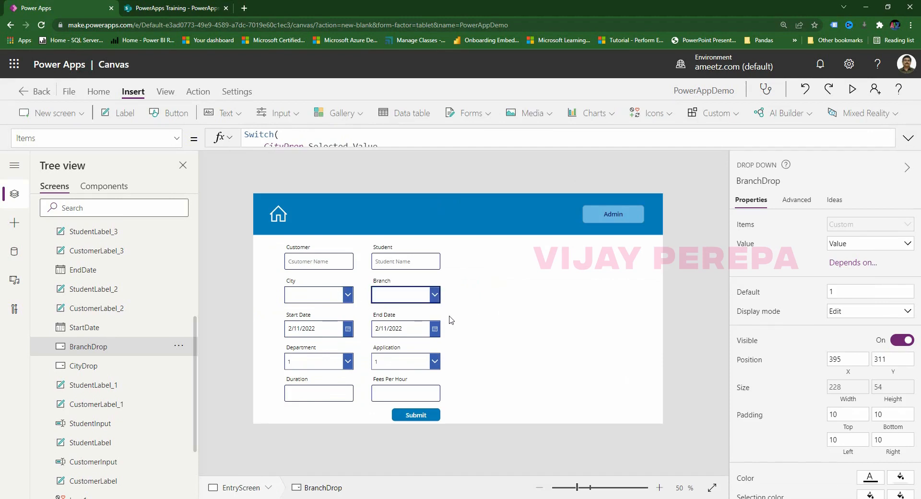
pyautogui.click(348, 300)
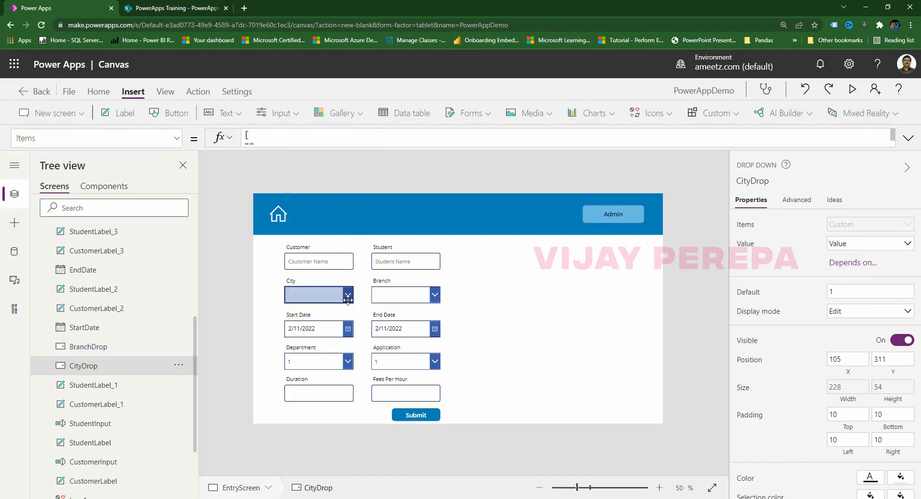
pyautogui.keyDown('alt'); pyautogui.click(348, 300); pyautogui.keyUp('alt')
pyautogui.keyDown('alt'); pyautogui.click(306, 322); pyautogui.keyUp('alt')
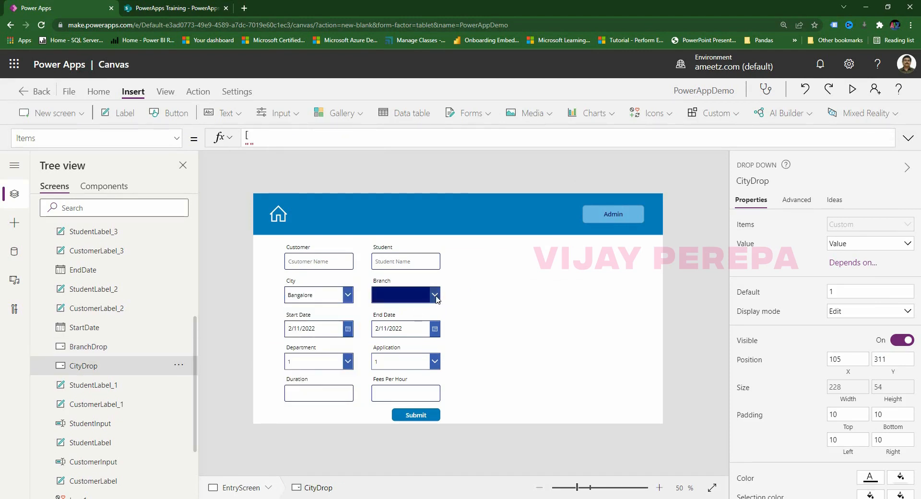
pyautogui.keyDown('alt'); pyautogui.click(435, 295); pyautogui.keyUp('alt')
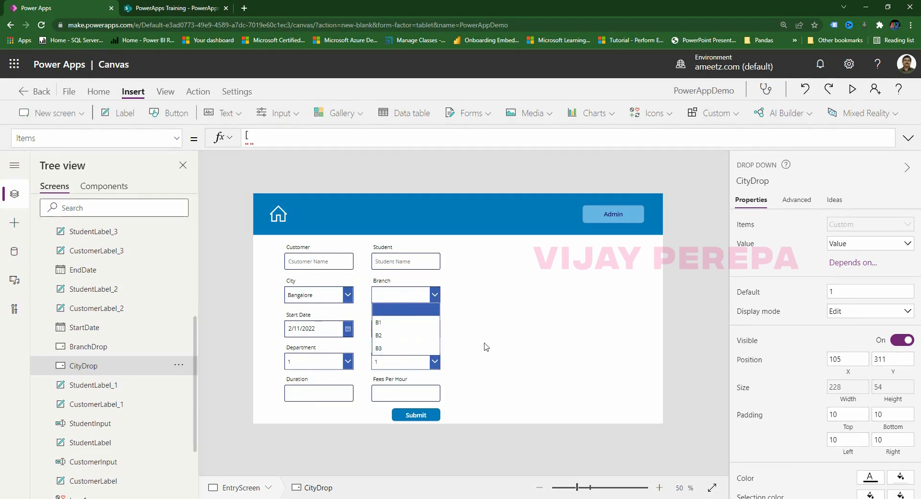
pyautogui.keyDown('alt'); pyautogui.click(349, 299); pyautogui.keyUp('alt')
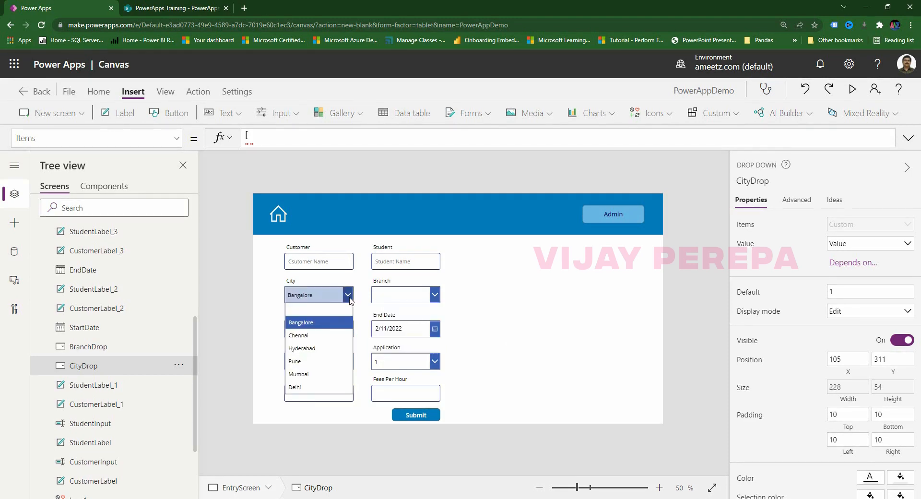
pyautogui.keyDown('alt'); pyautogui.click(321, 307); pyautogui.keyUp('alt')
pyautogui.click(487, 311)
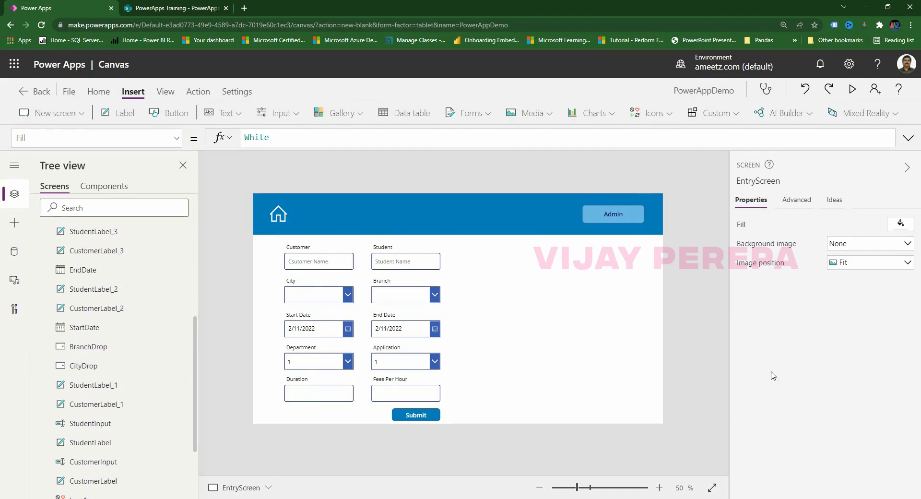
# Clear the Today() DefaultDate from the Start Date picker.
pyautogui.click(316, 334)
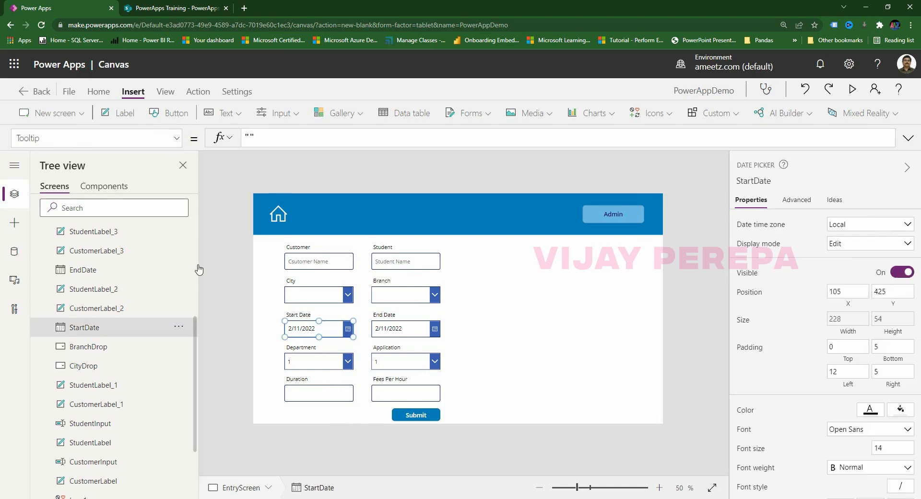
pyautogui.click(14, 138)
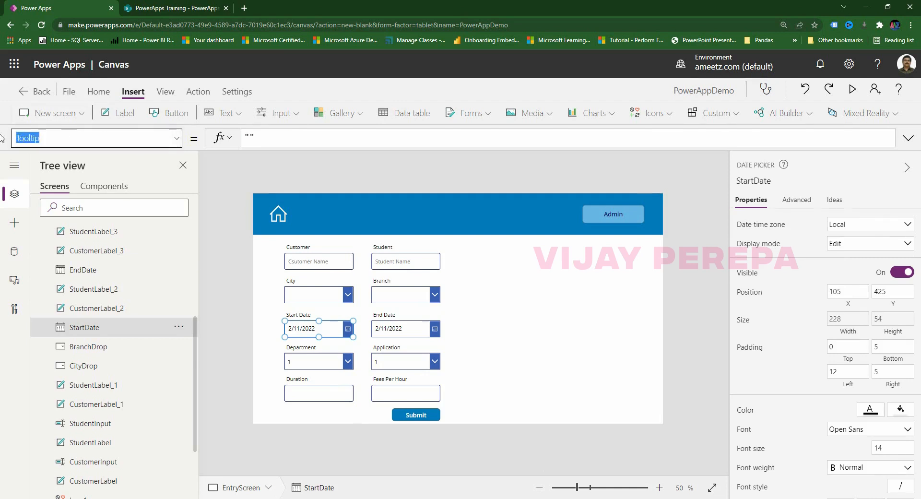
pyautogui.write('DefaultDate')
pyautogui.press('Return')
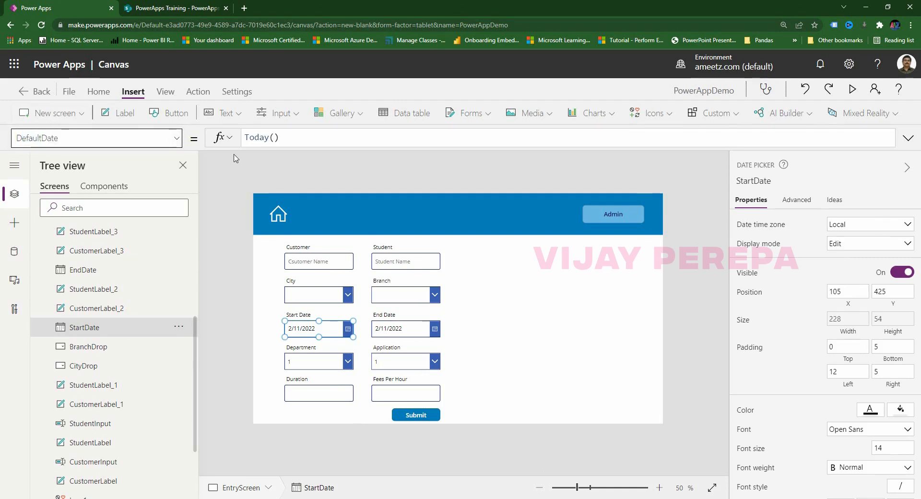
pyautogui.tripleClick(288, 136)
pyautogui.press('BackSpace')
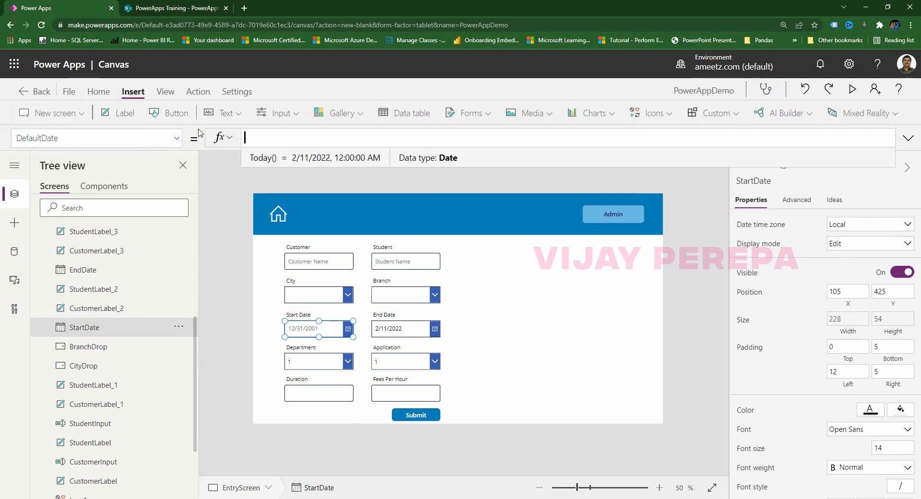
# Clear the Today() DefaultDate from the End Date picker.
pyautogui.click(405, 330)
pyautogui.click(14, 137)
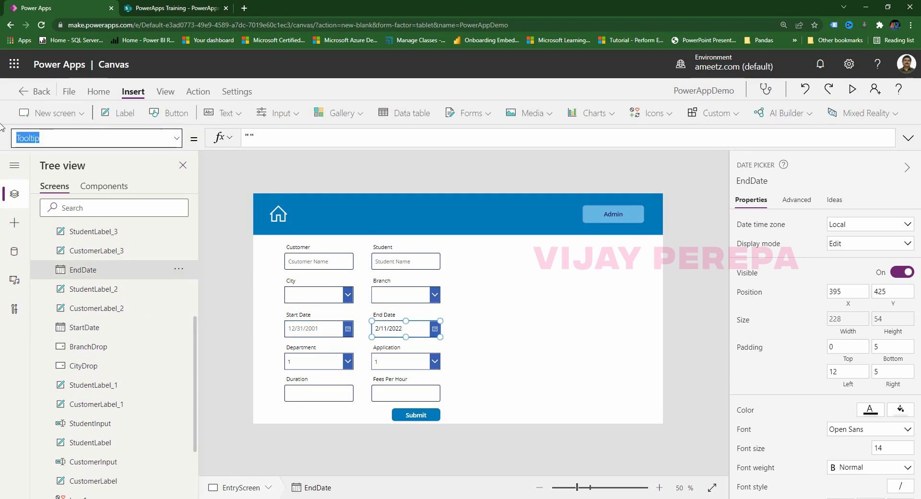
pyautogui.write('DefaultDate')
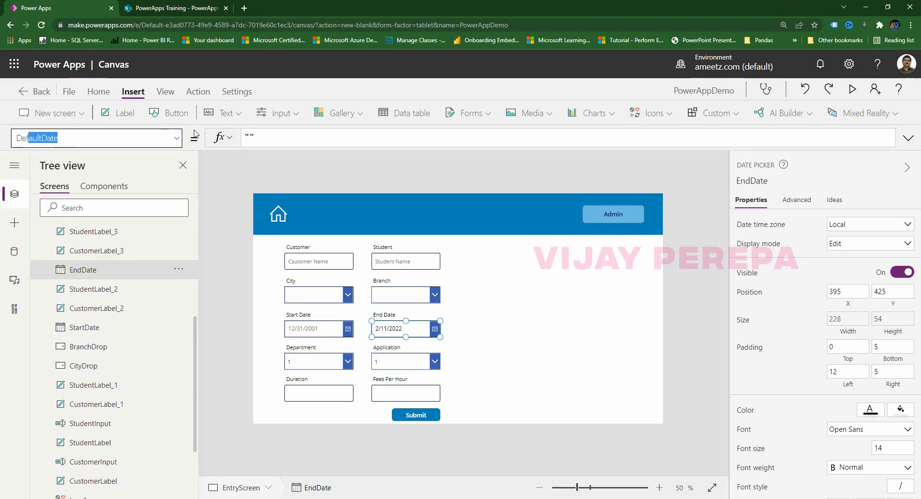
pyautogui.press('Return')
pyautogui.tripleClick(384, 137)
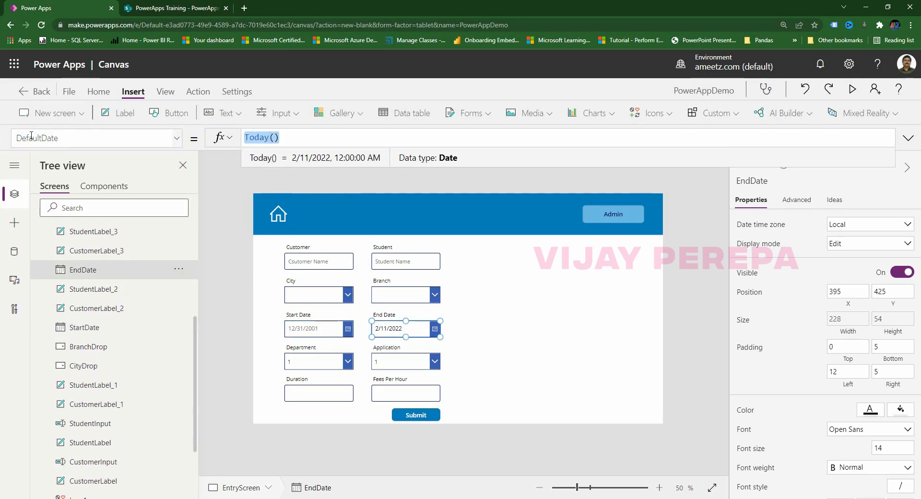
pyautogui.press('BackSpace')
pyautogui.click(421, 424)
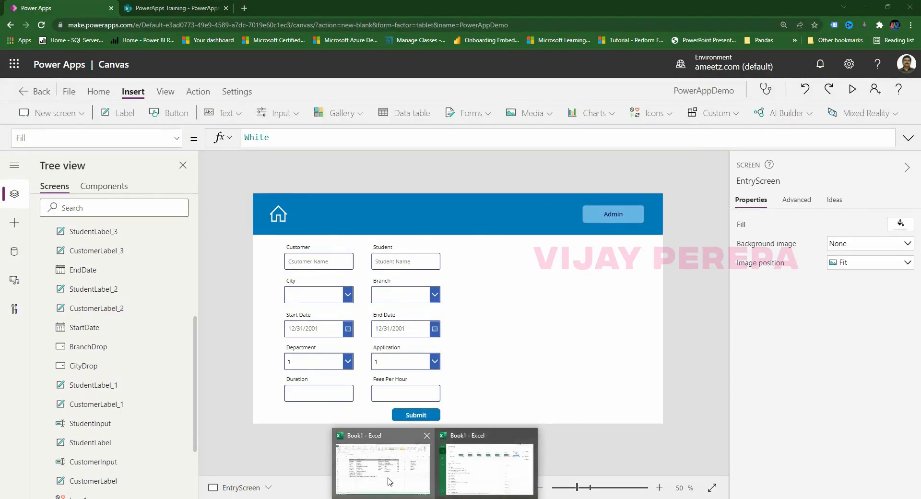
# In Excel, enter Finance, Admin, HR, IT, Sales and Marketing in cells N3:N8.
pyautogui.click(390, 481)
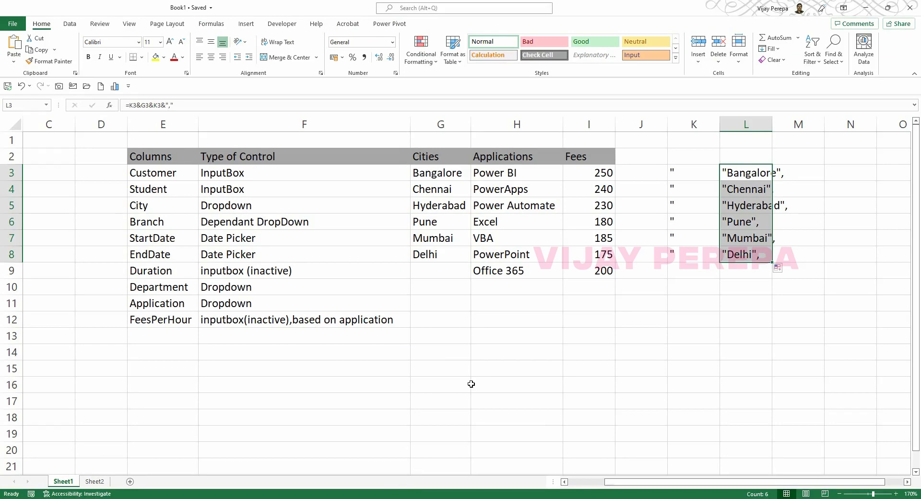
pyautogui.click(907, 481)
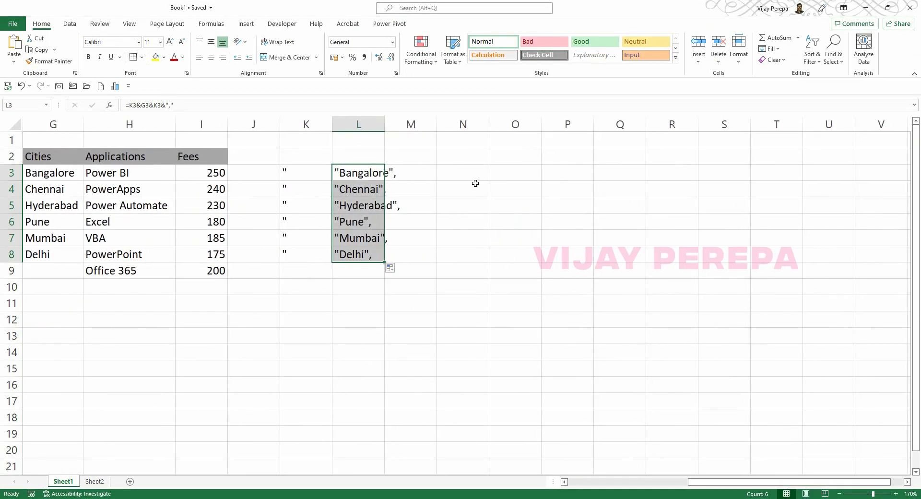
pyautogui.click(475, 182)
pyautogui.press('Up')
pyautogui.write('Fi')
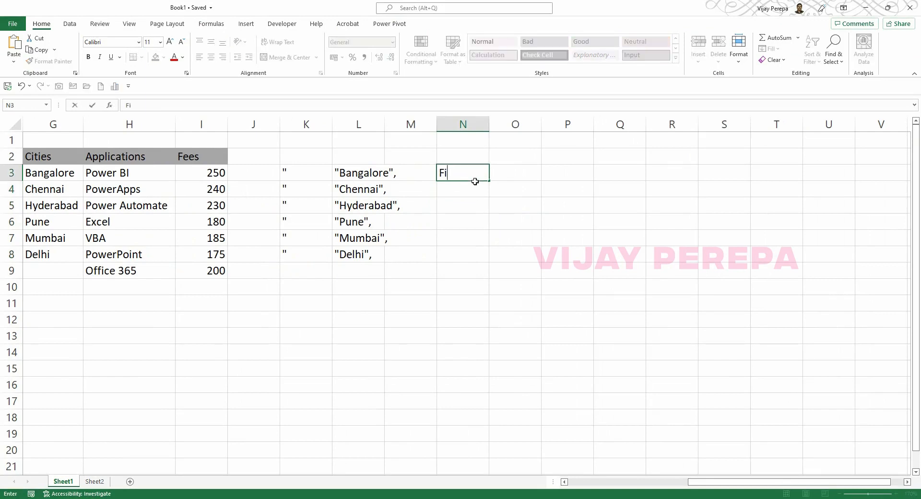
pyautogui.write('nance')
pyautogui.press('Return')
pyautogui.write('Admin')
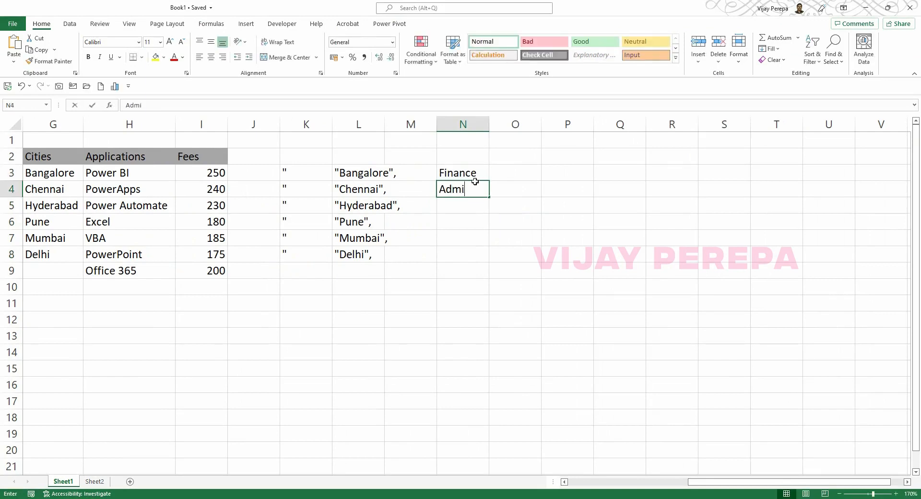
pyautogui.press('Return')
pyautogui.write('HR')
pyautogui.press('Return')
pyautogui.write('IT')
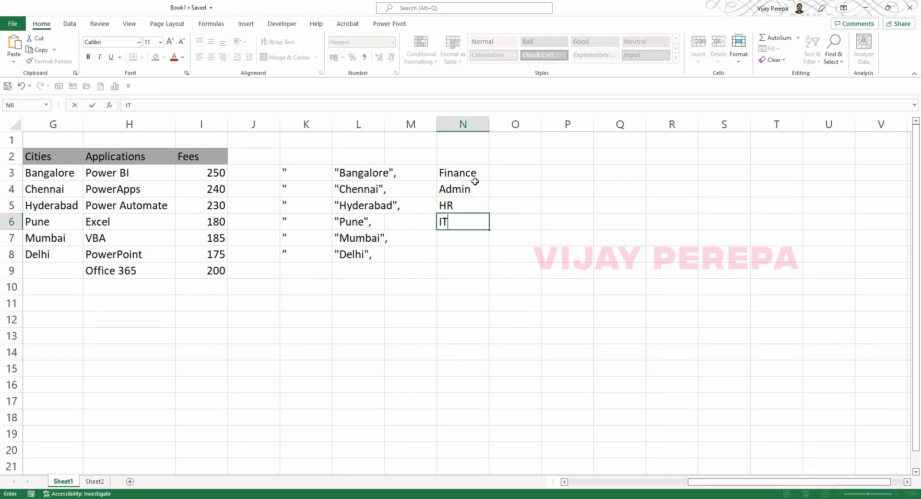
pyautogui.press('Return')
pyautogui.write('Sales')
pyautogui.press('Return')
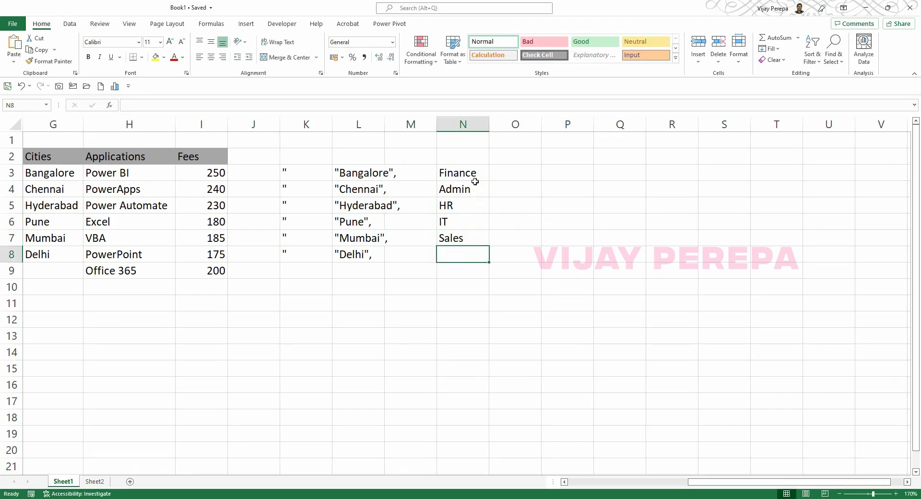
pyautogui.write('Marketing')
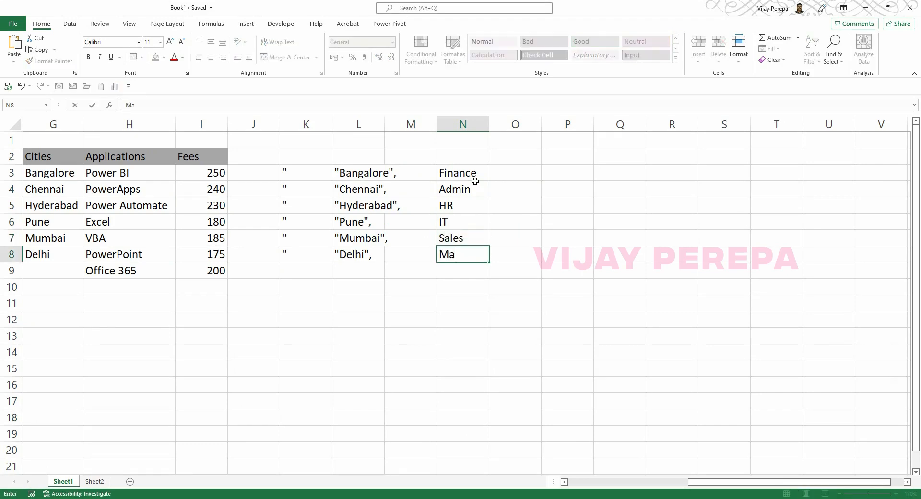
pyautogui.press('Up')
pyautogui.press('Up')
pyautogui.press('Up')
pyautogui.press('Up')
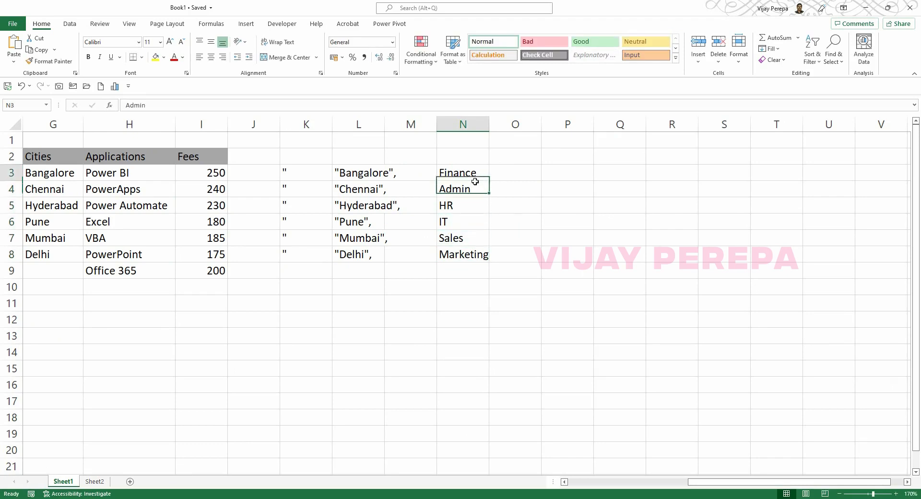
# Enter the quoting formula =K3&N3&K3&"," in cell O3.
pyautogui.press('Right')
pyautogui.write('=')
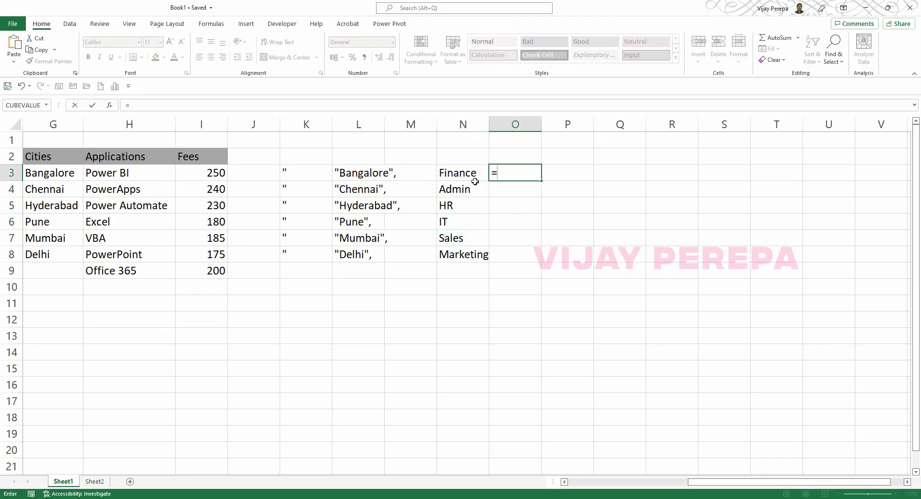
pyautogui.press('Left')
pyautogui.press('Left')
pyautogui.press('Left')
pyautogui.press('Left')
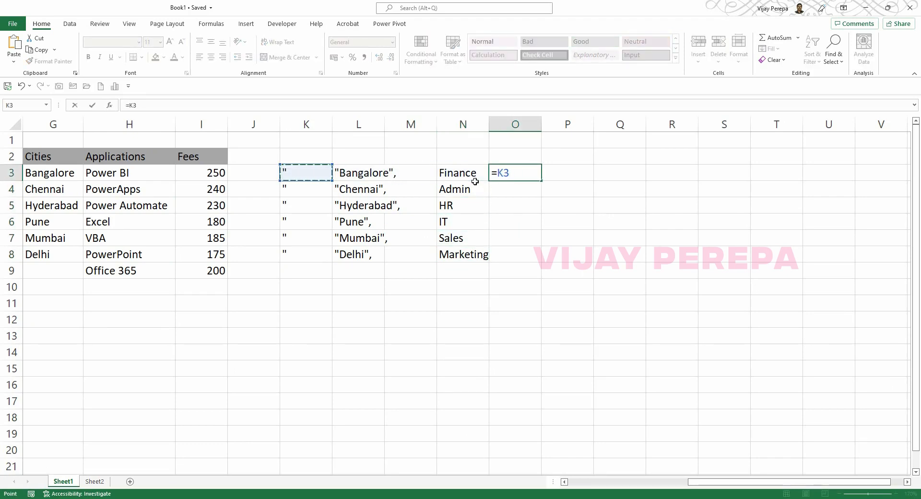
pyautogui.write('7')
pyautogui.press('BackSpace')
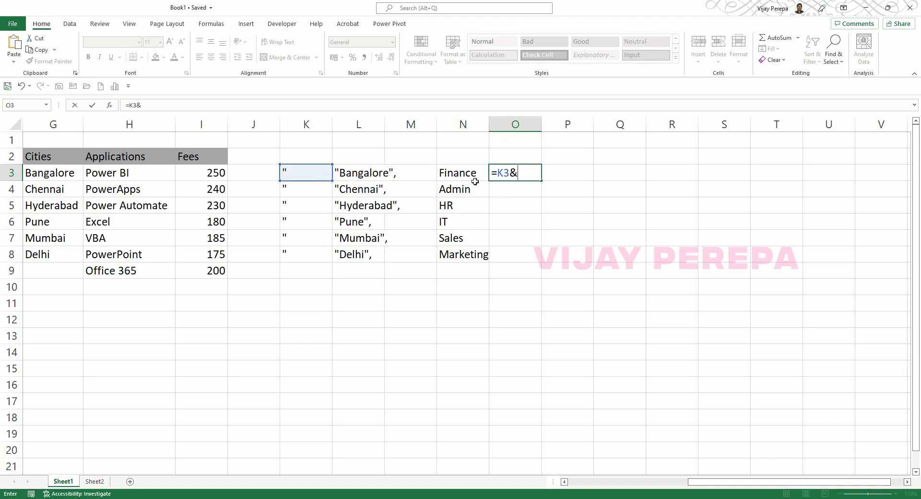
pyautogui.press('Left')
pyautogui.press('Left')
pyautogui.press('Right')
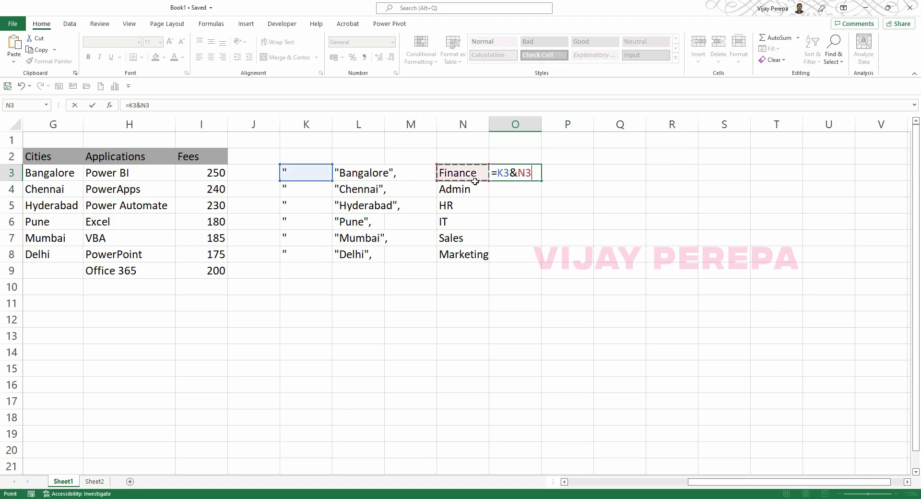
pyautogui.write('&')
pyautogui.press('Left')
pyautogui.press('Left')
pyautogui.press('Left')
pyautogui.press('Left')
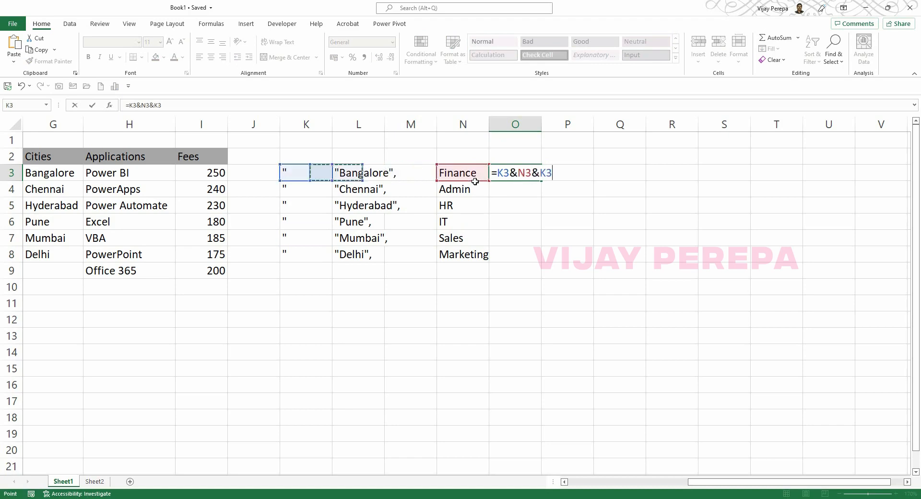
pyautogui.write('&')
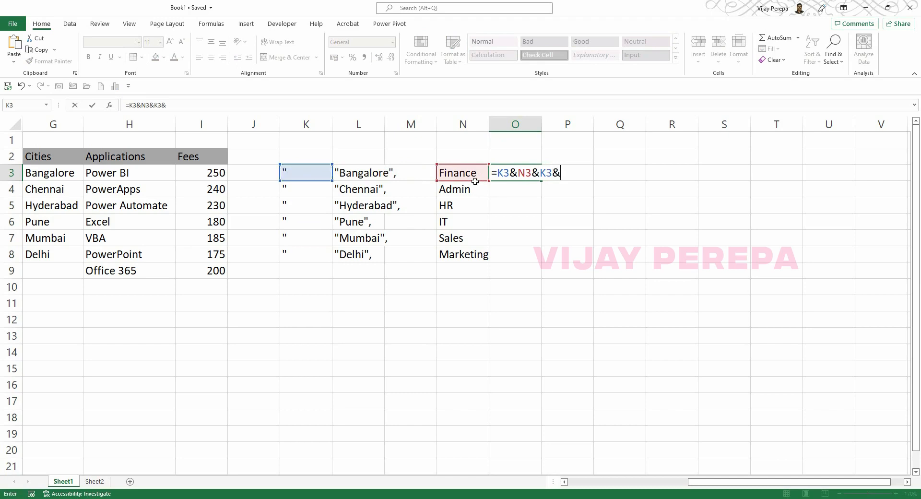
pyautogui.write('","')
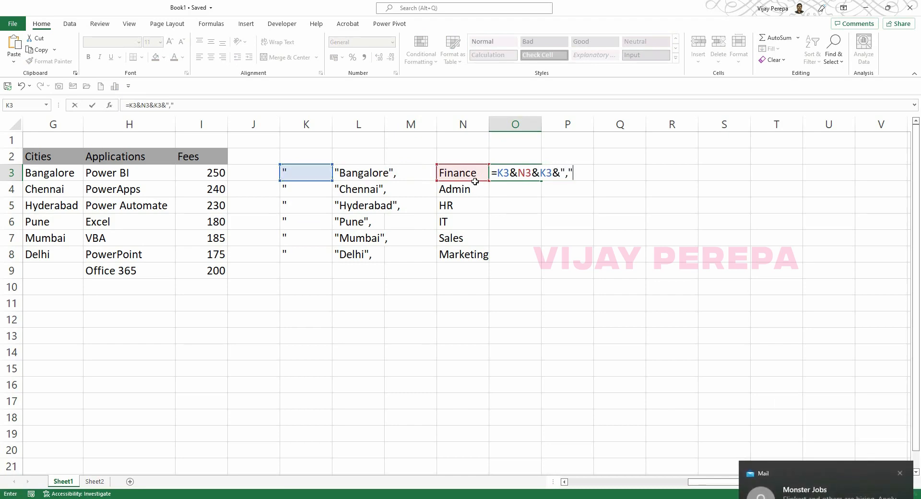
pyautogui.press('Return')
# Fill the O3 formula down to O8 and copy the range O3:O8.
pyautogui.click(902, 393)
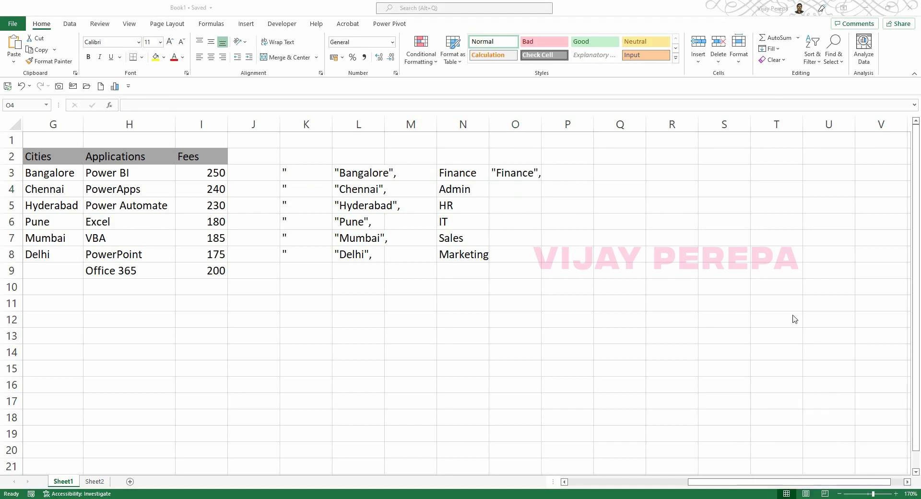
pyautogui.click(540, 179)
pyautogui.click(534, 175)
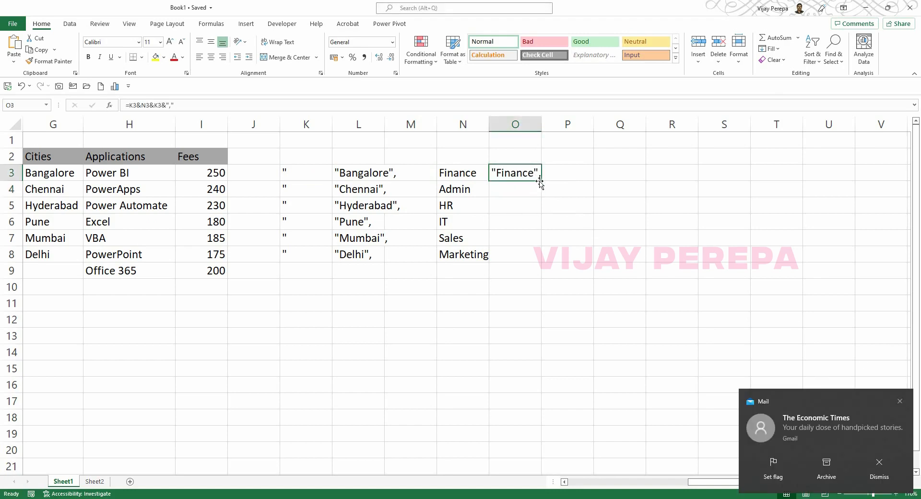
pyautogui.click(901, 402)
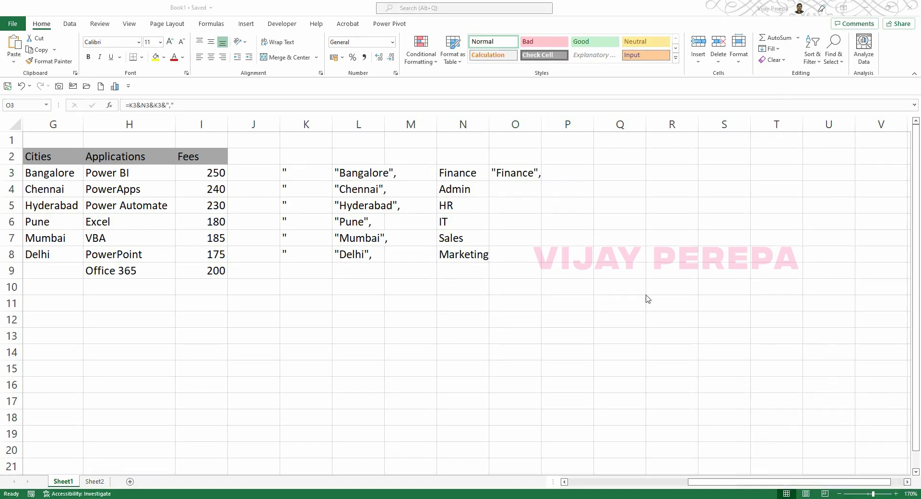
pyautogui.click(526, 175)
pyautogui.moveTo(540, 180); pyautogui.dragTo(538, 259)
pyautogui.hotkey('ctrl', 'c')
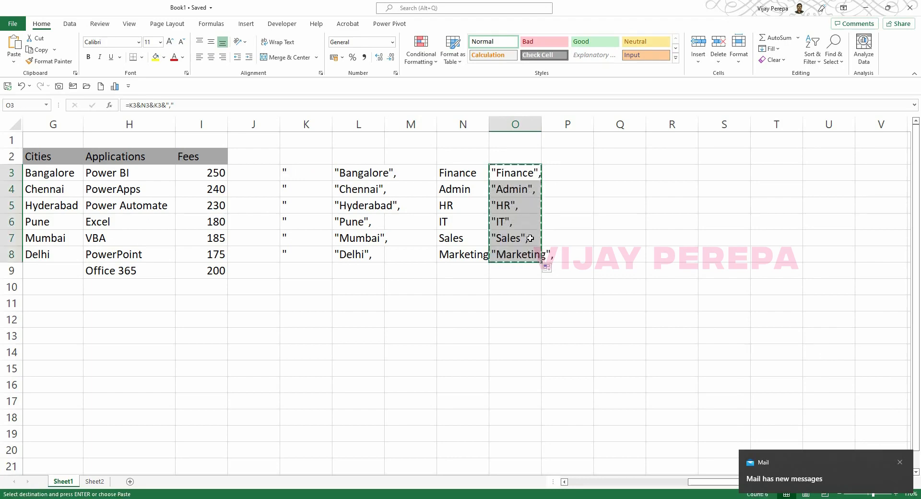
pyautogui.hotkey('alt', 'Tab')
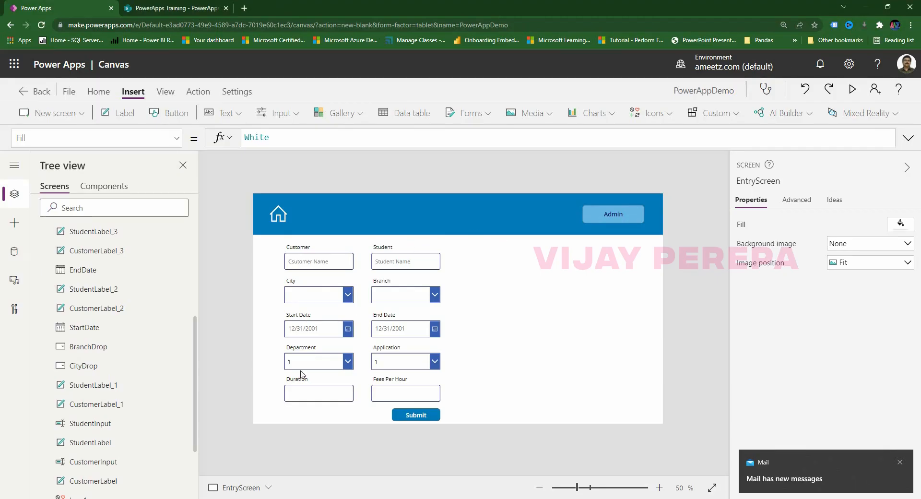
# Set DepartmentDrop's Items to a blank entry plus the pasted department names, without the trailing comma.
pyautogui.click(314, 365)
pyautogui.click(96, 138)
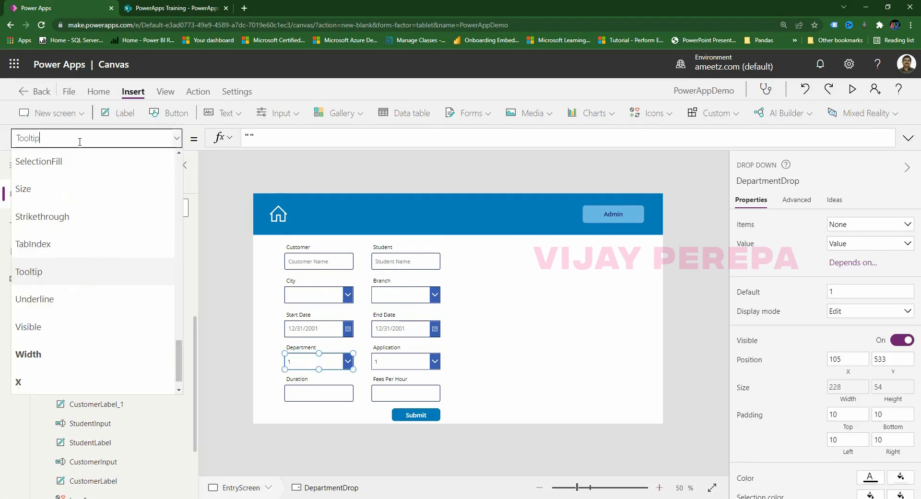
pyautogui.write('Items')
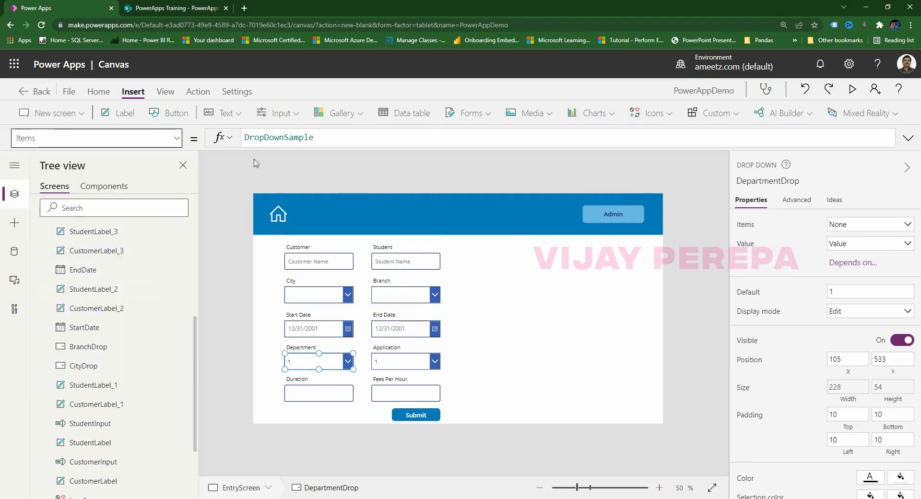
pyautogui.doubleClick(288, 137)
pyautogui.write('[')
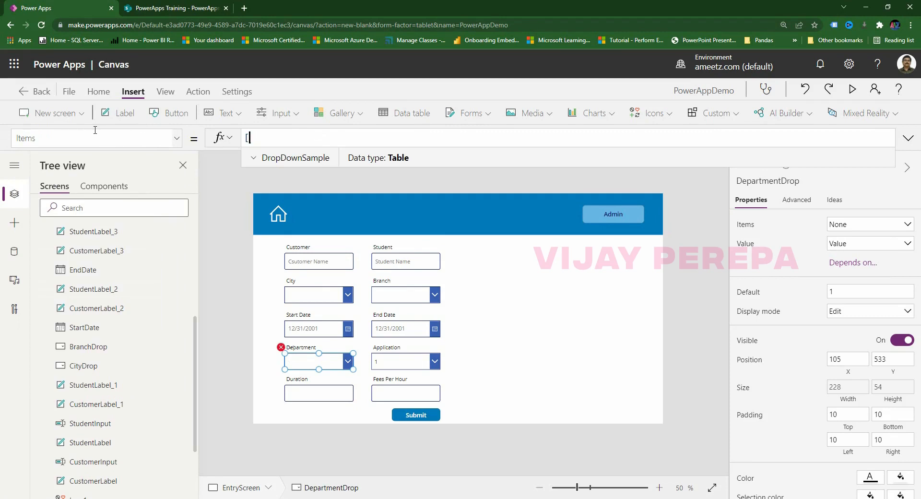
pyautogui.write(']')
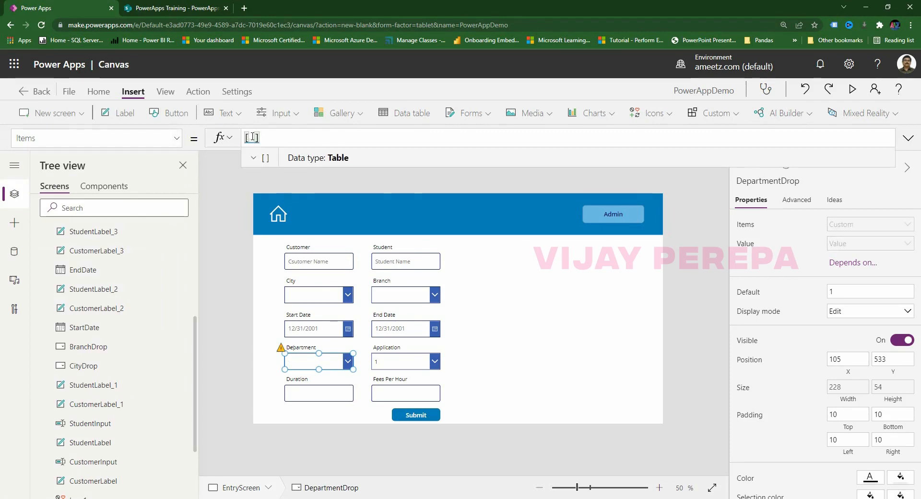
pyautogui.write('"",')
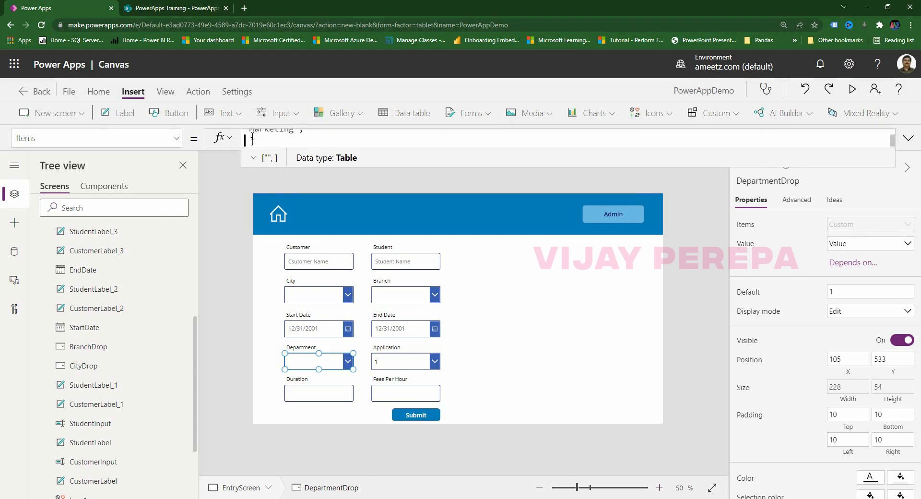
pyautogui.hotkey('ctrl', 'v')
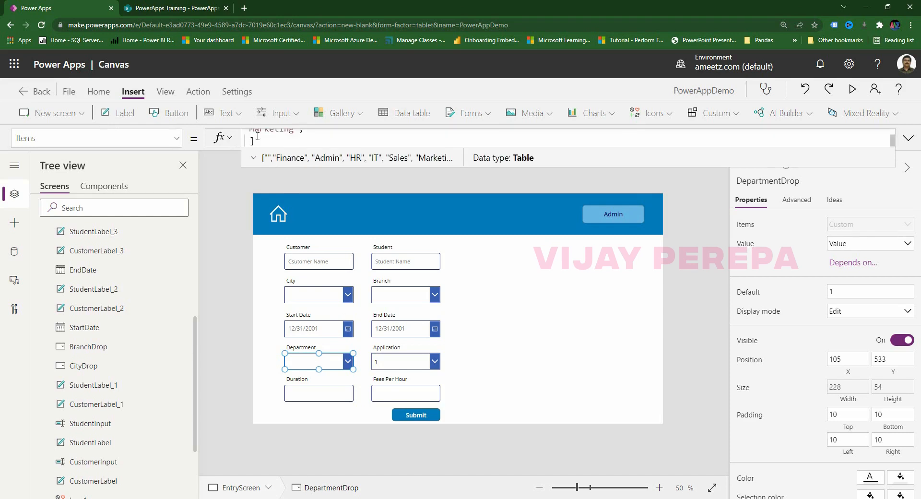
pyautogui.click(306, 135)
pyautogui.press('BackSpace')
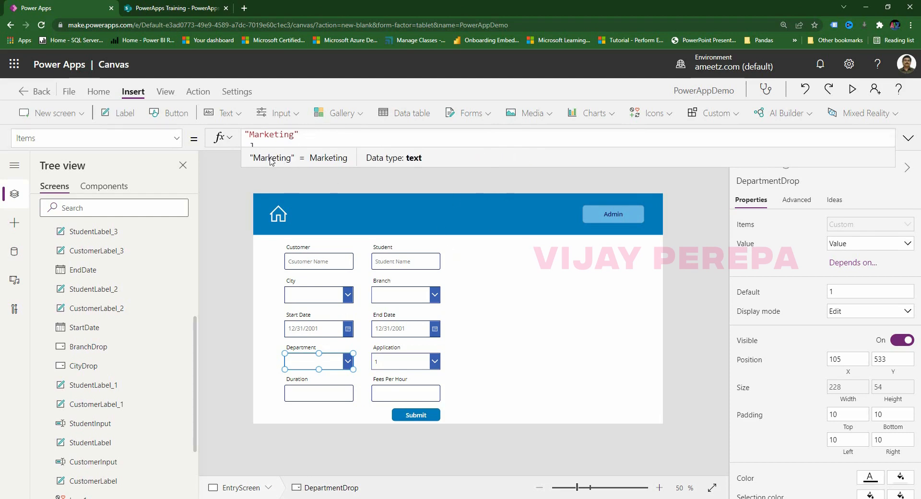
# Format the Items formula text and check the Department dropdown's options.
pyautogui.click(907, 137)
pyautogui.click(288, 441)
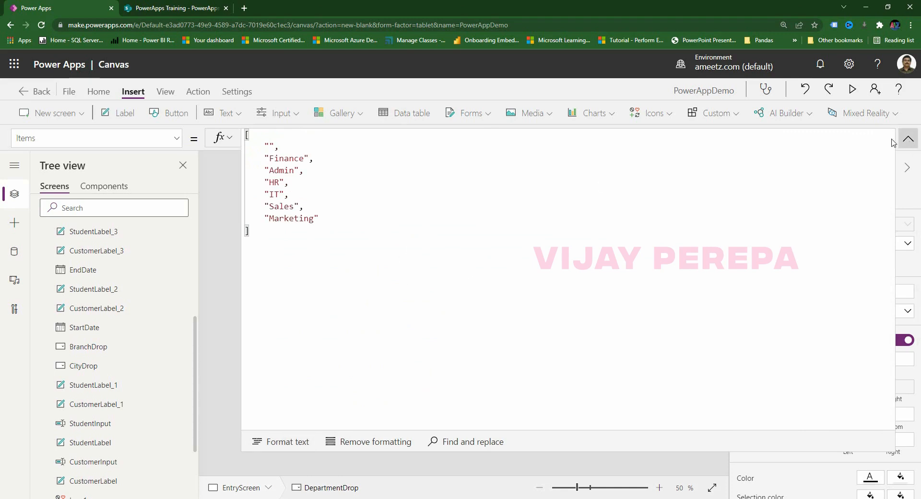
pyautogui.click(908, 137)
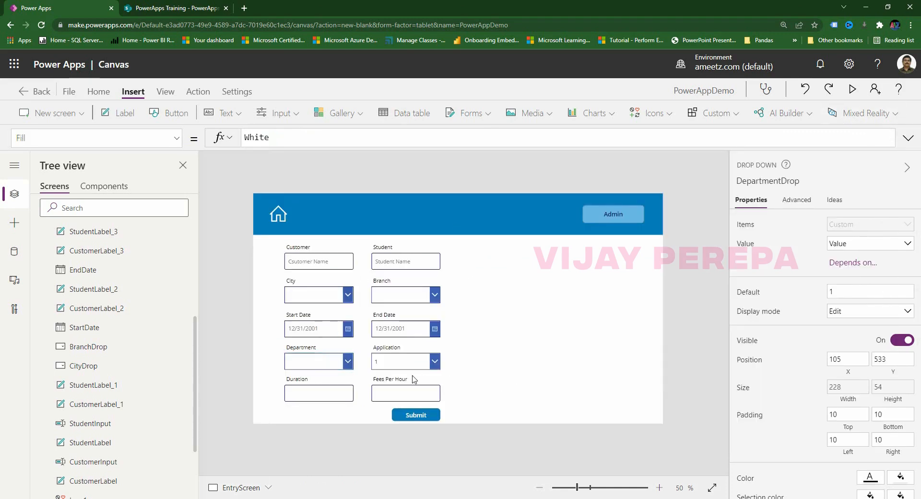
pyautogui.keyDown('alt'); pyautogui.click(348, 365); pyautogui.keyUp('alt')
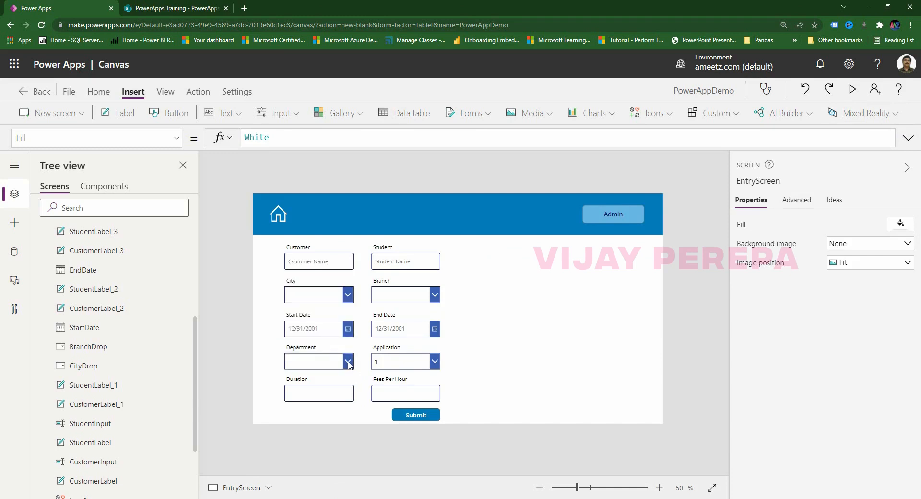
pyautogui.keyDown('alt'); pyautogui.click(349, 364); pyautogui.keyUp('alt')
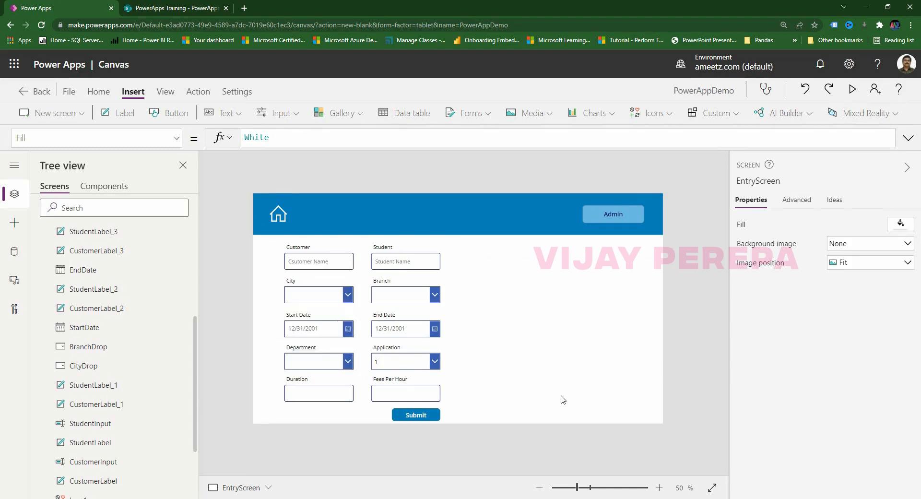
pyautogui.click(397, 368)
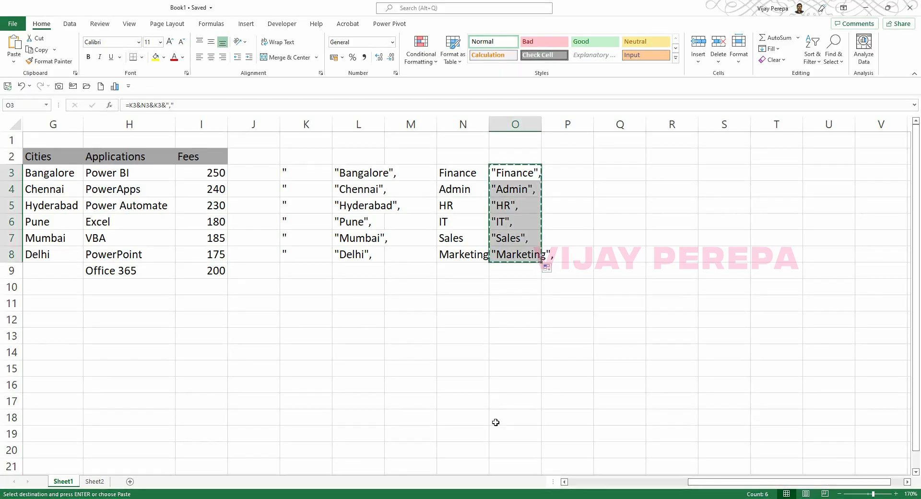
# In Excel, enter =K3&H3&K3&"," in cell Q3 to quote the first application name.
pyautogui.hotkey('alt', 'Tab')
pyautogui.press('Escape')
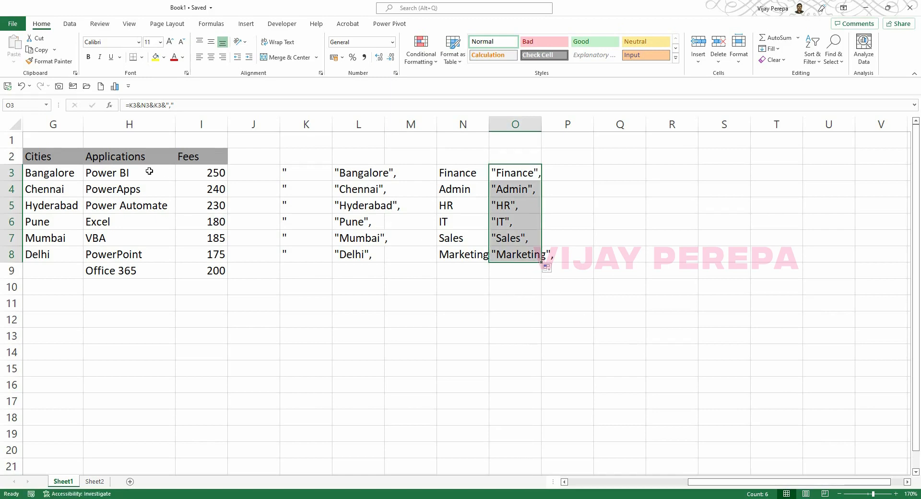
pyautogui.click(630, 173)
pyautogui.write('=')
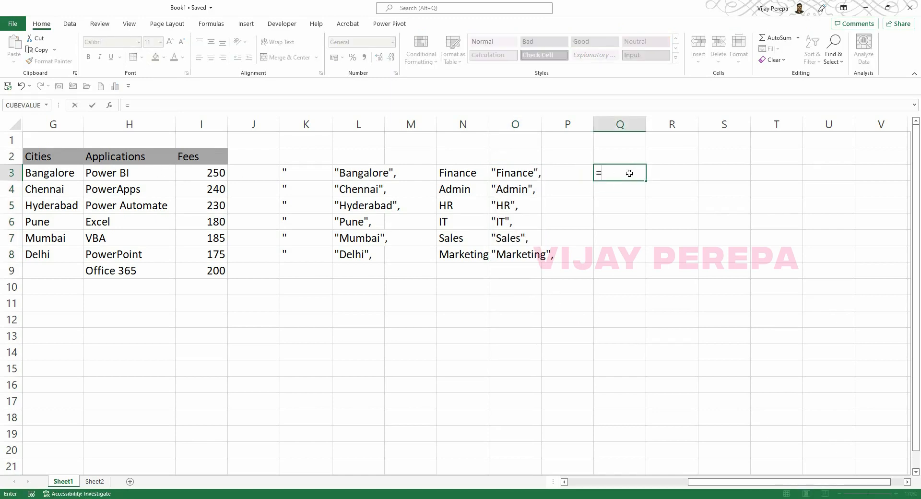
pyautogui.click(312, 172)
pyautogui.write('&')
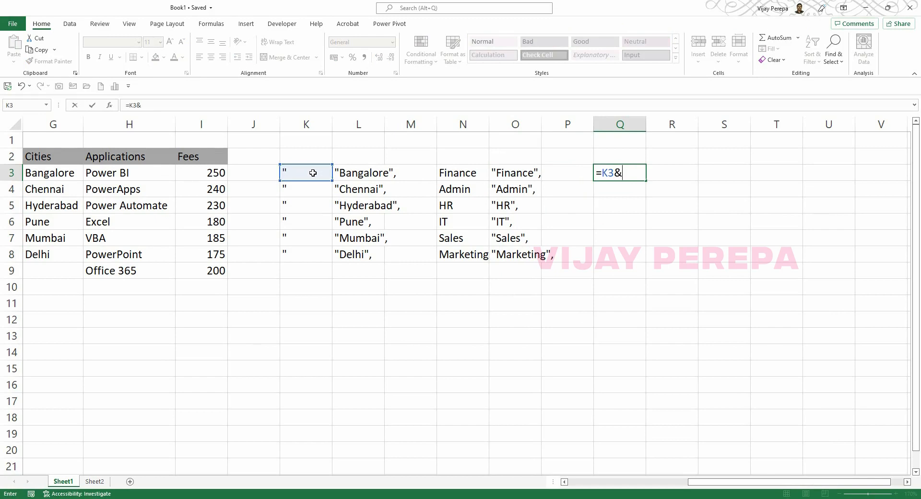
pyautogui.click(123, 177)
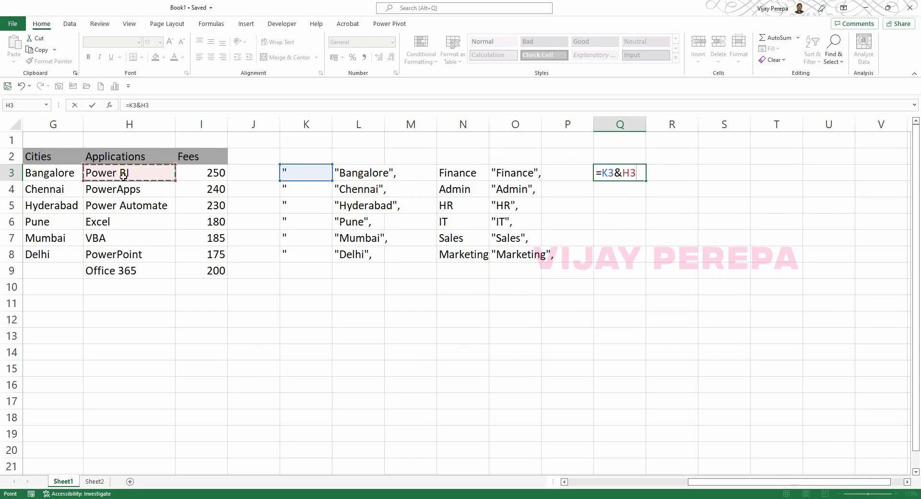
pyautogui.write('&')
pyautogui.click(298, 171)
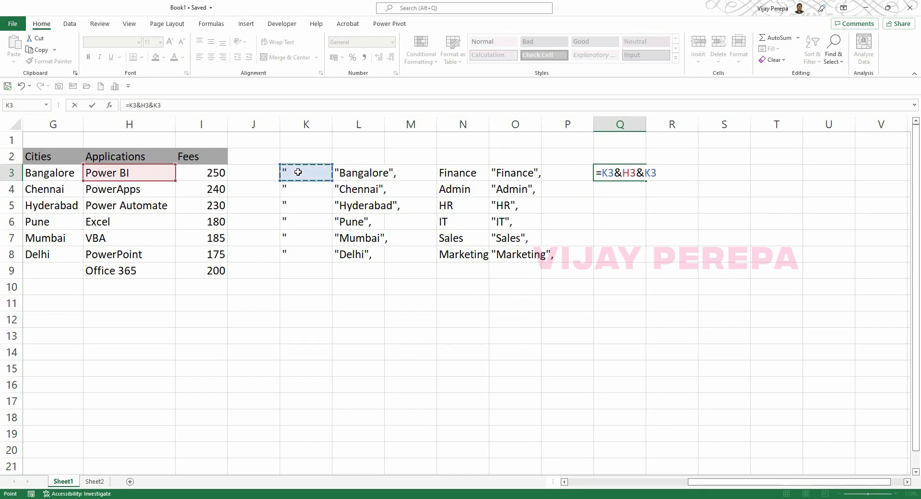
pyautogui.write('&","')
pyautogui.press('Return')
# Fill the Q3 formula down to Q9 and copy Q3:Q9.
pyautogui.click(644, 178)
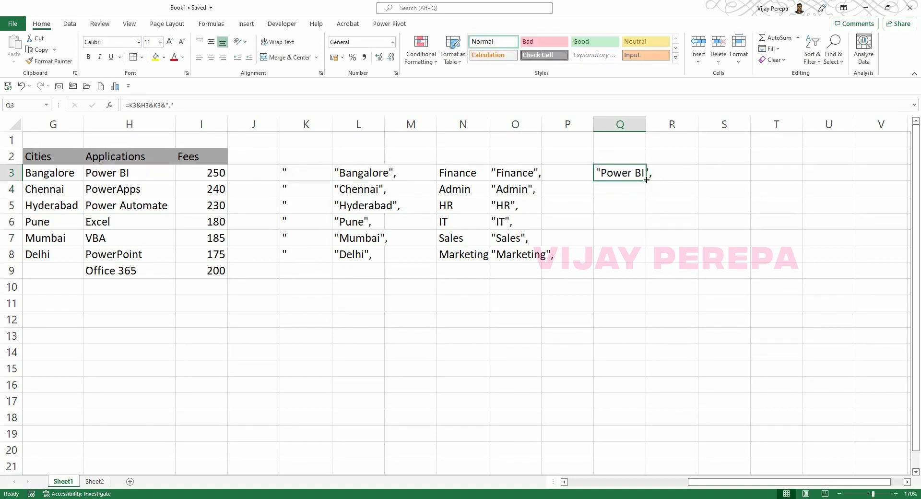
pyautogui.moveTo(647, 181); pyautogui.dragTo(633, 276)
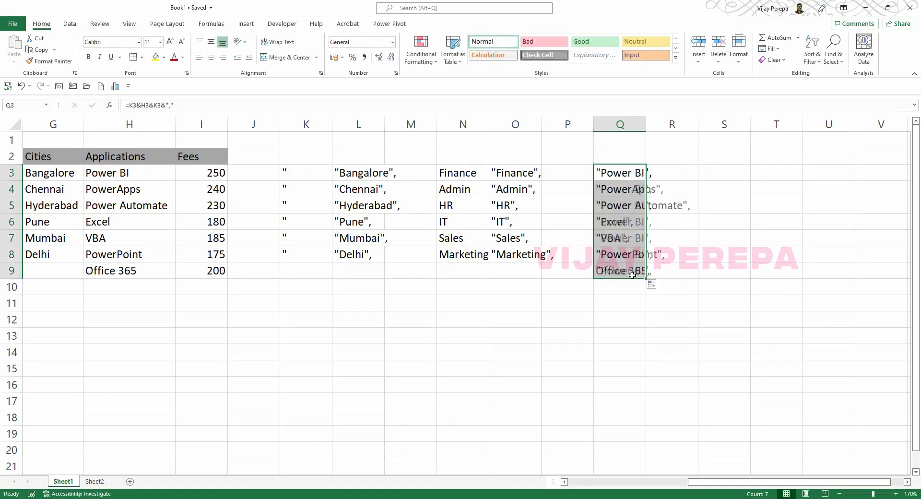
pyautogui.hotkey('ctrl', 'c')
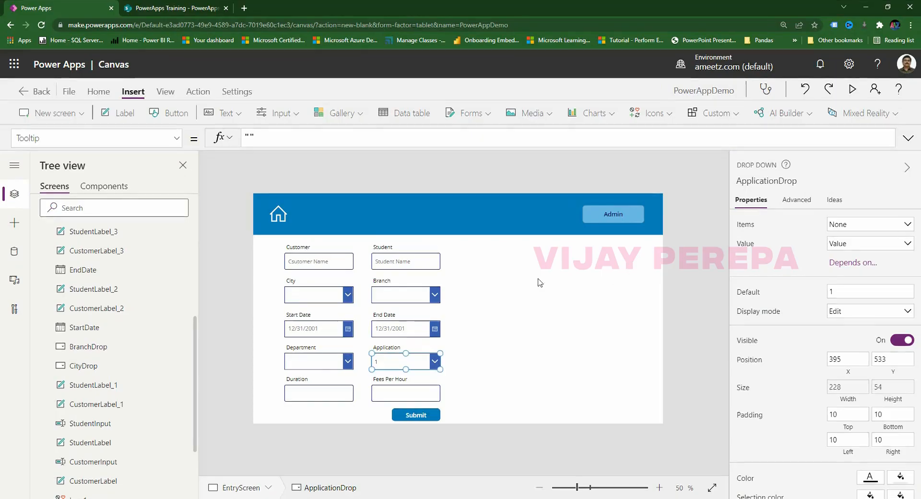
# Set ApplicationDrop's Items to a blank entry followed by the pasted application names.
pyautogui.hotkey('alt', 'Tab')
pyautogui.click(19, 137)
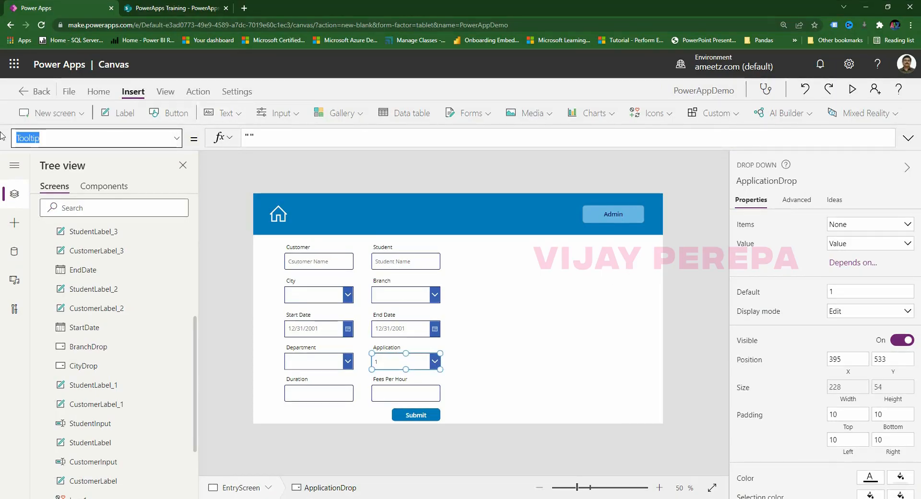
pyautogui.write('Items')
pyautogui.press('Return')
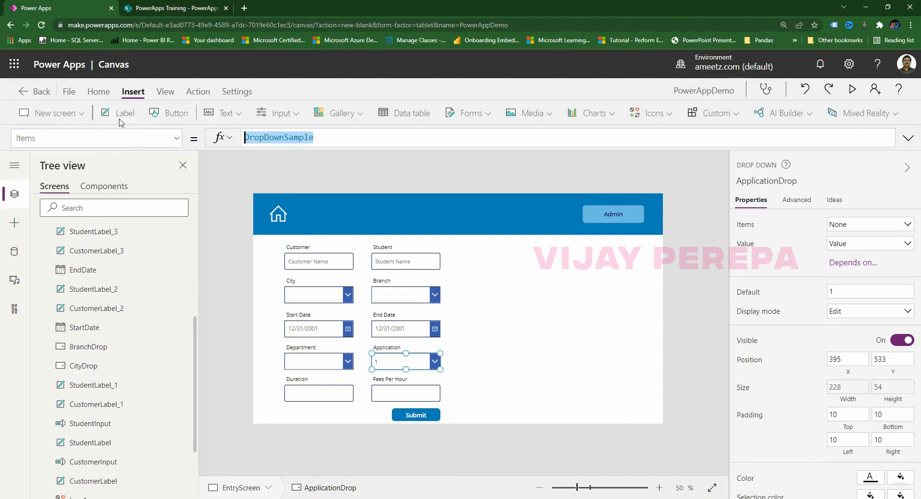
pyautogui.write('[')
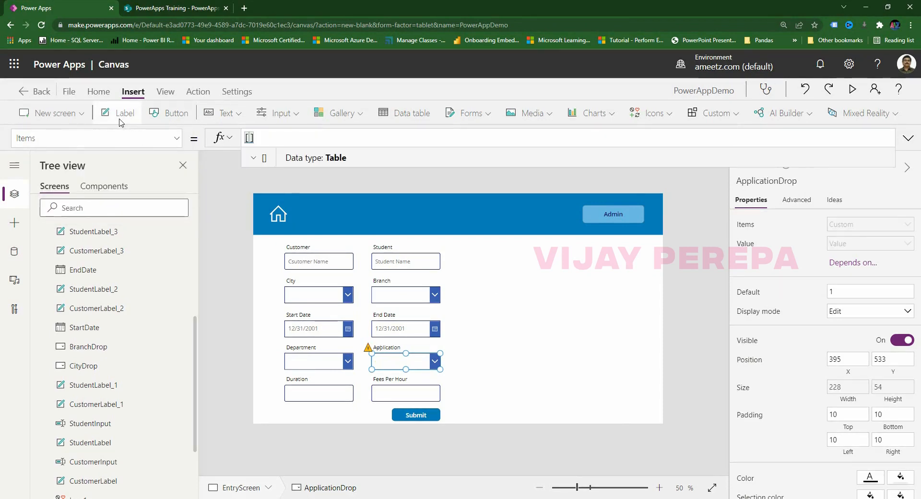
pyautogui.write('"",')
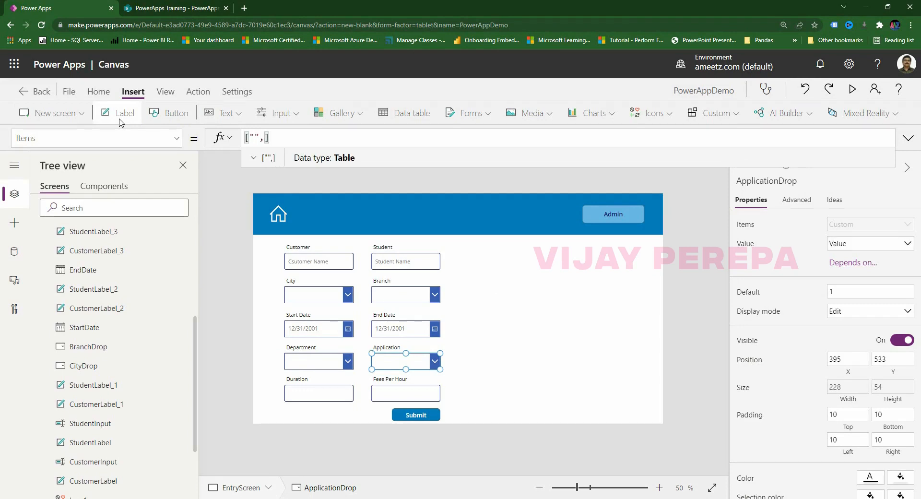
pyautogui.hotkey('ctrl', 'v')
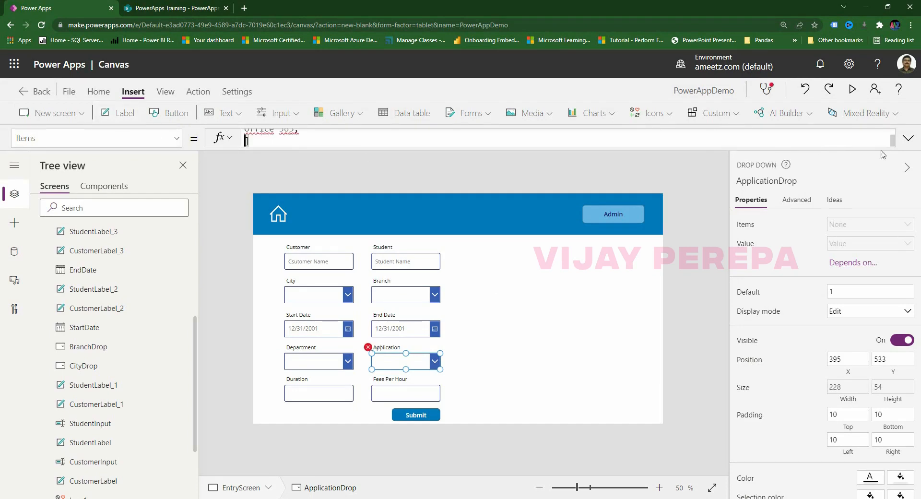
# Put quotes around Office 365 and remove its trailing comma.
pyautogui.click(907, 137)
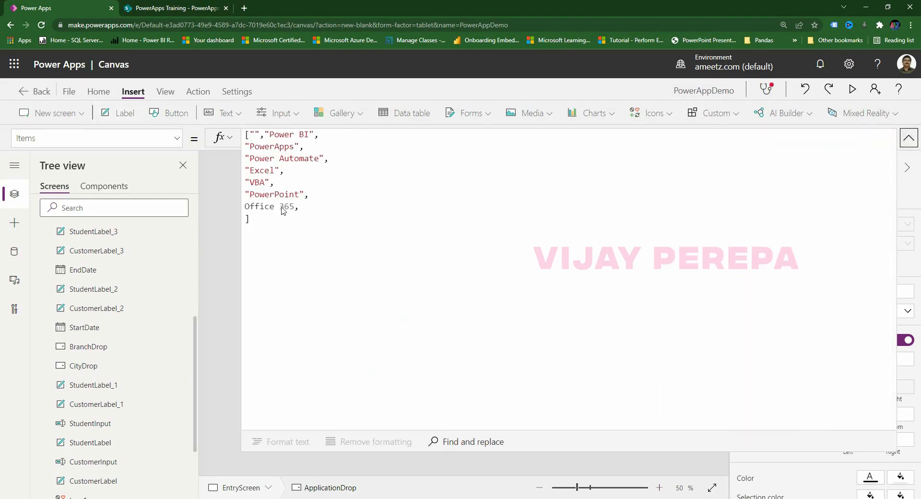
pyautogui.click(246, 207)
pyautogui.write('"')
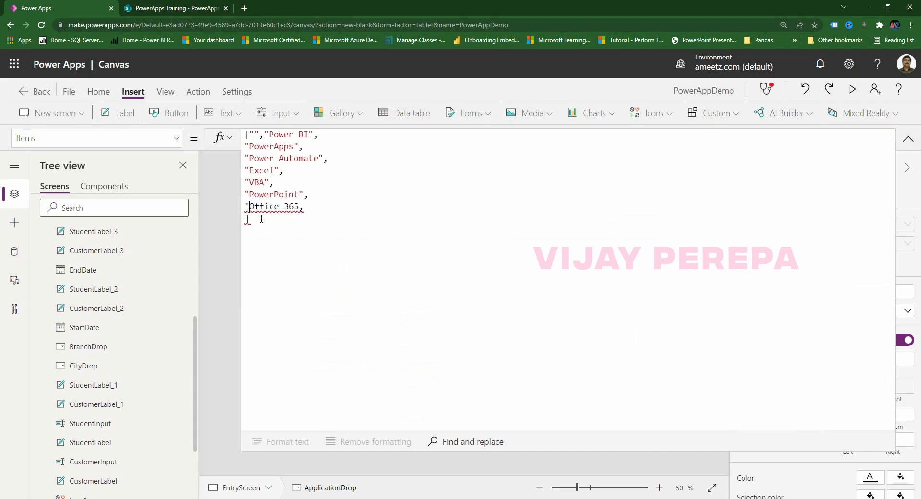
pyautogui.click(300, 207)
pyautogui.write('"')
pyautogui.press('BackSpace')
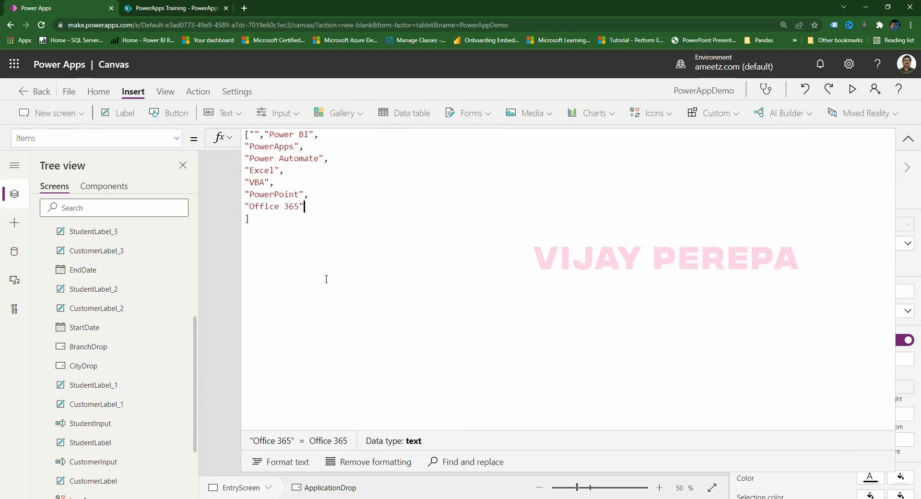
# Check the Application dropdown's new list of options.
pyautogui.click(908, 139)
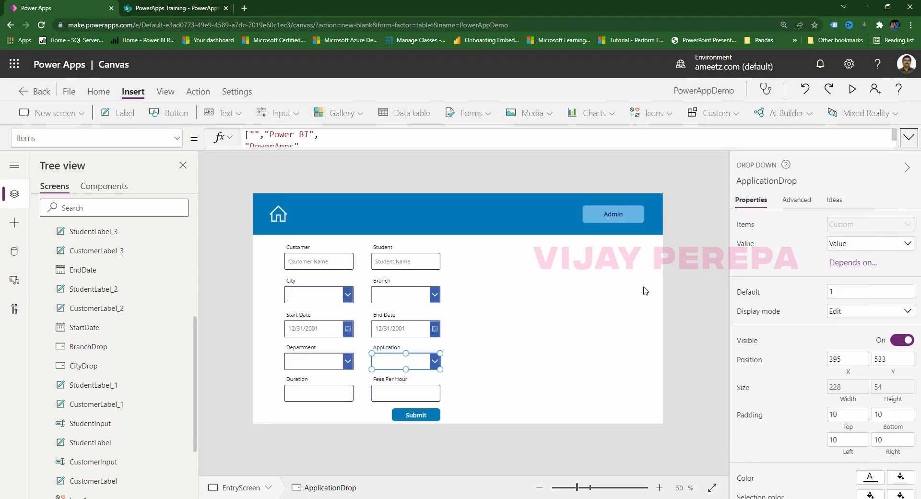
pyautogui.click(643, 290)
pyautogui.keyDown('alt'); pyautogui.click(433, 365); pyautogui.keyUp('alt')
pyautogui.keyDown('alt'); pyautogui.click(433, 367); pyautogui.keyUp('alt')
pyautogui.keyDown('alt'); pyautogui.click(434, 367); pyautogui.keyUp('alt')
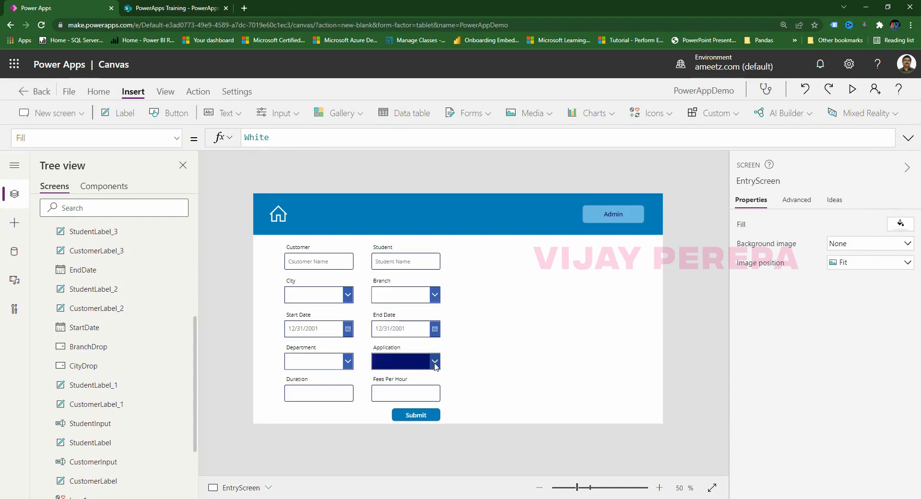
# Preview the app and type test text 'asdf' into Duration and Fees Per Hour.
pyautogui.keyDown('alt'); pyautogui.click(509, 366); pyautogui.keyUp('alt')
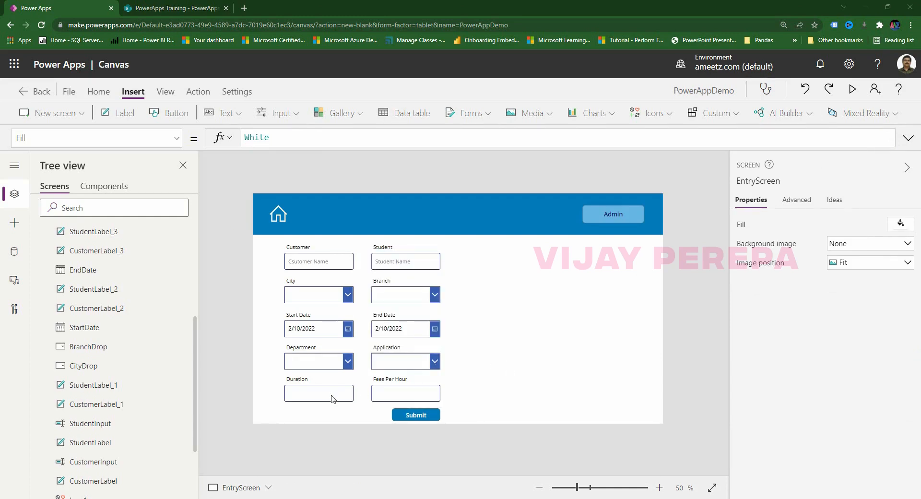
pyautogui.click(316, 400)
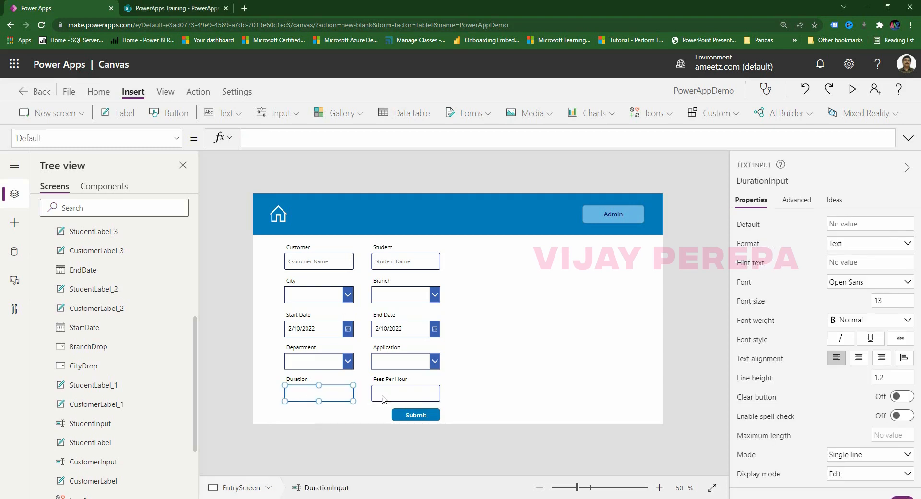
pyautogui.click(852, 89)
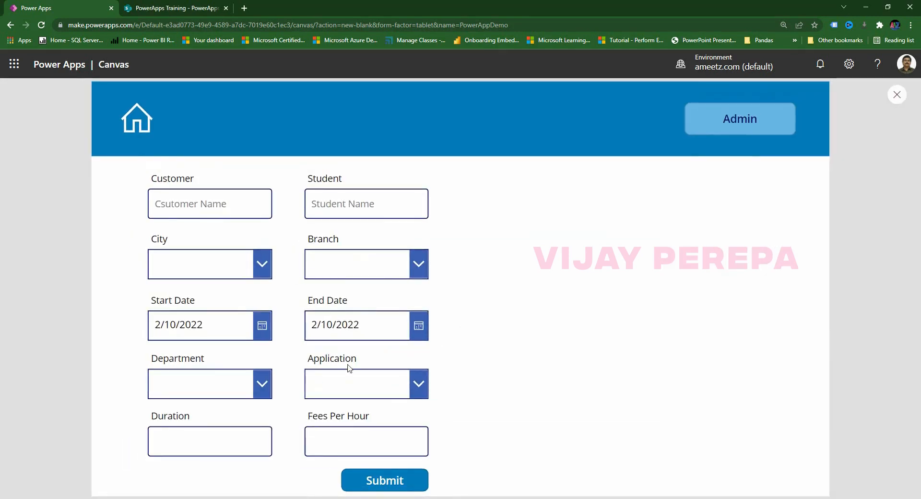
pyautogui.click(243, 437)
pyautogui.write('asdf')
pyautogui.click(381, 436)
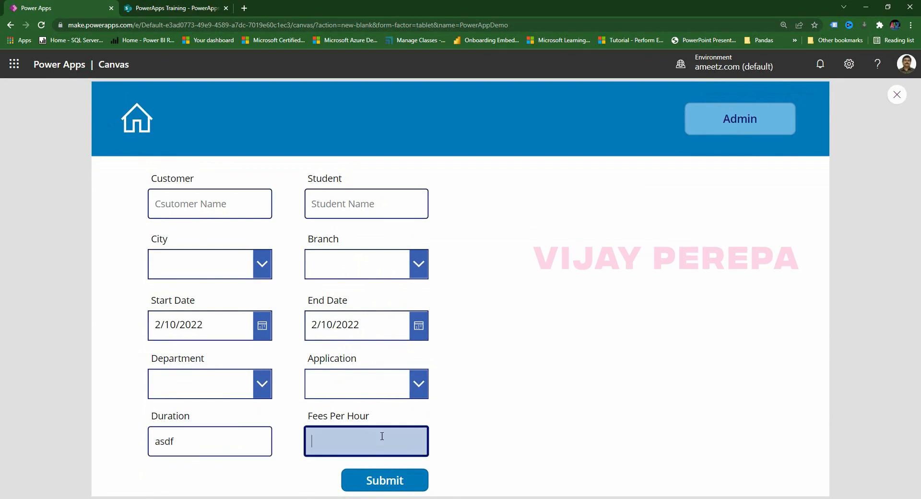
pyautogui.write('asdf')
# Clear the test text from both fields and close the preview.
pyautogui.moveTo(195, 442); pyautogui.dragTo(123, 448)
pyautogui.press('BackSpace')
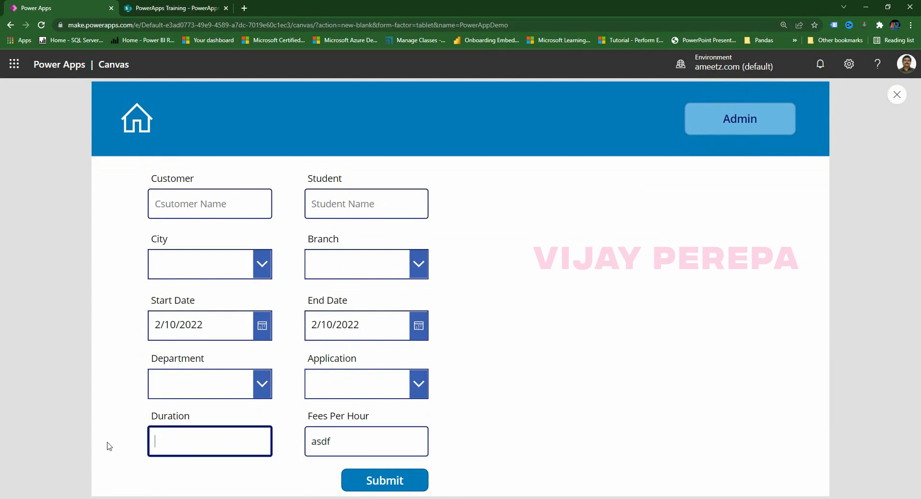
pyautogui.press('Tab')
pyautogui.press('BackSpace')
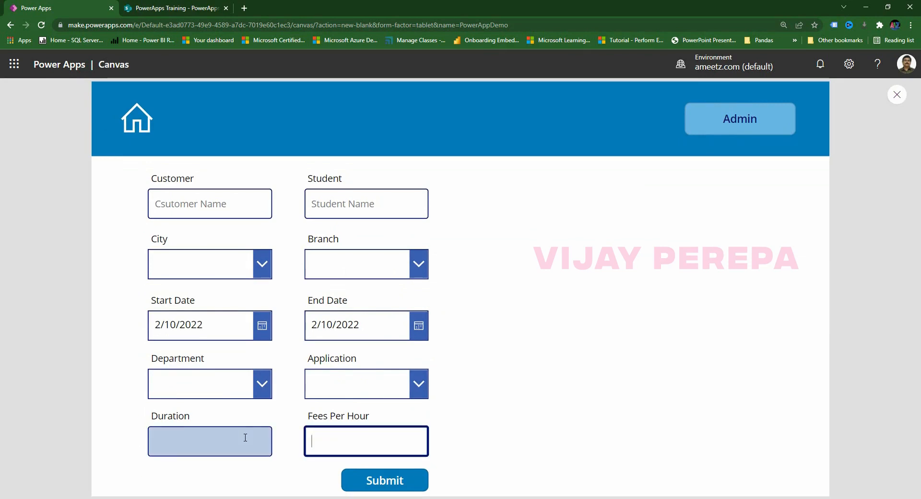
pyautogui.click(897, 95)
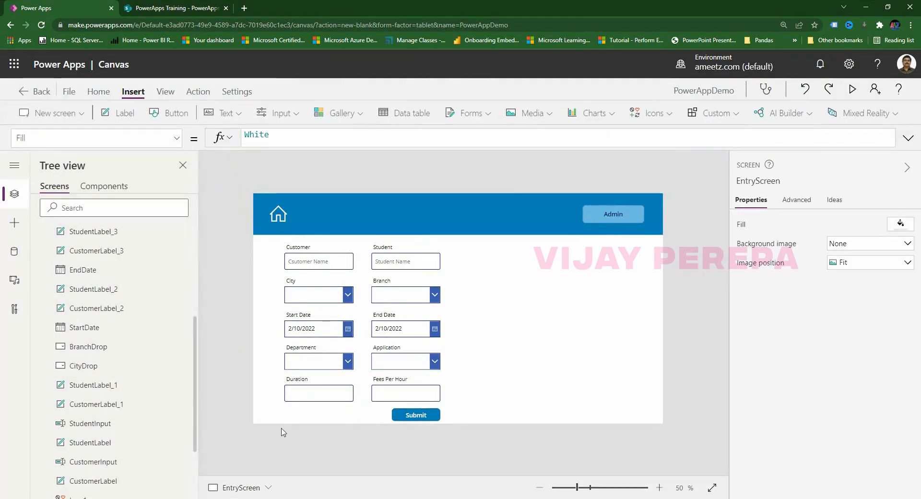
# Select the Duration and Fees Per Hour input boxes together.
pyautogui.click(308, 402)
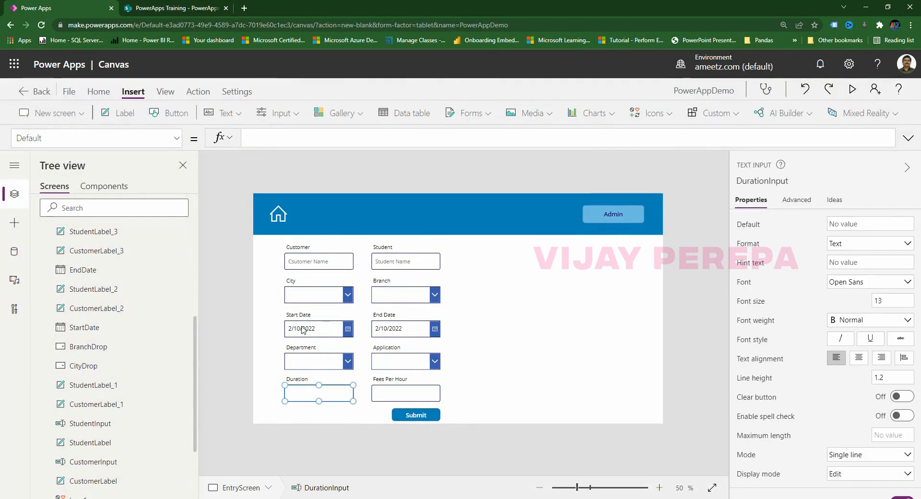
pyautogui.click(397, 329)
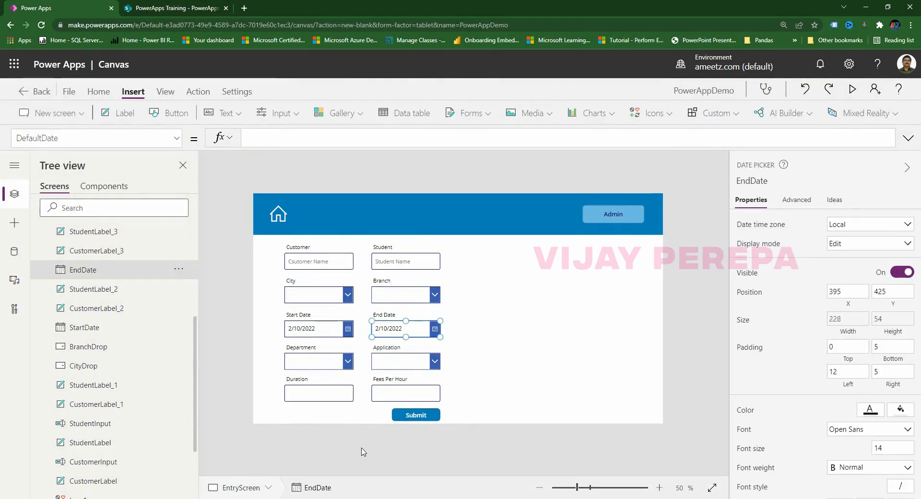
pyautogui.click(399, 399)
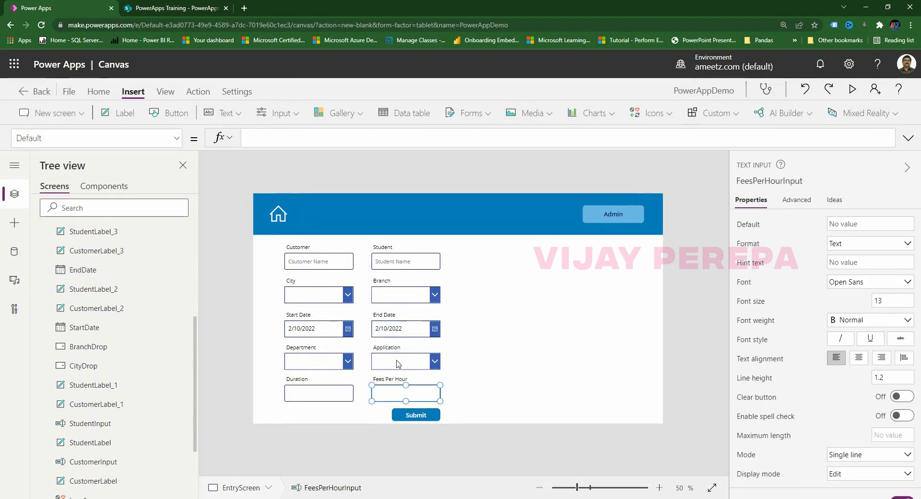
pyautogui.click(315, 424)
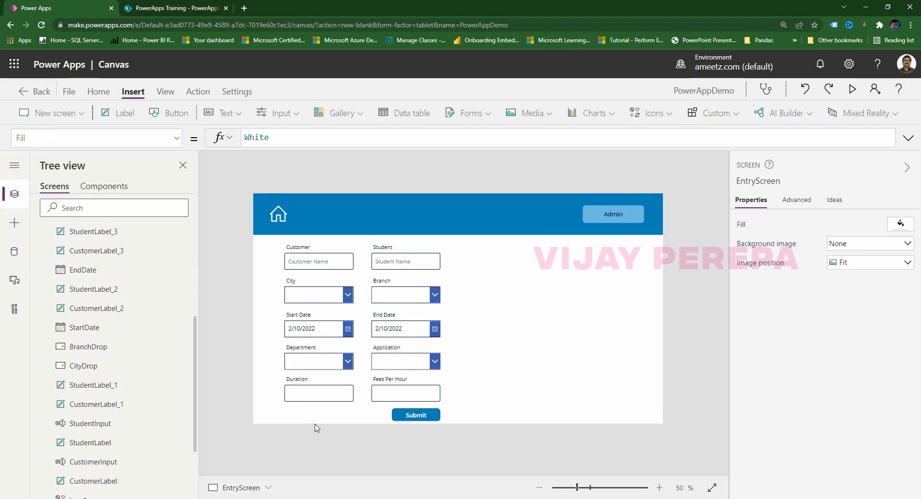
pyautogui.click(323, 403)
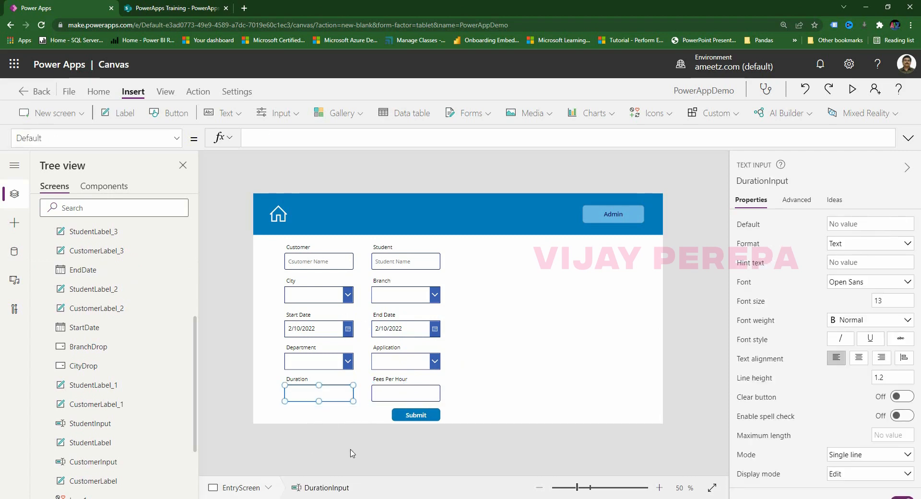
pyautogui.keyDown('shift'); pyautogui.click(400, 394); pyautogui.keyUp('shift')
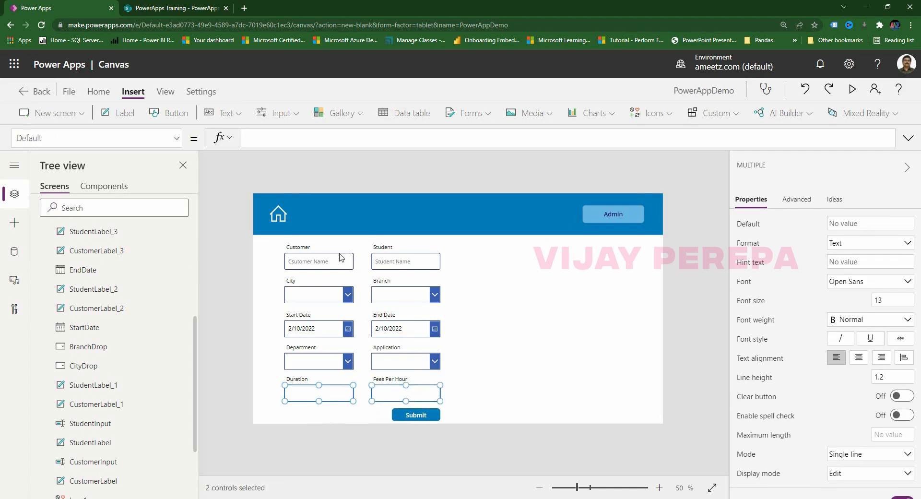
# Set their DisplayMode property to DisplayMode.Disabled.
pyautogui.click(86, 138)
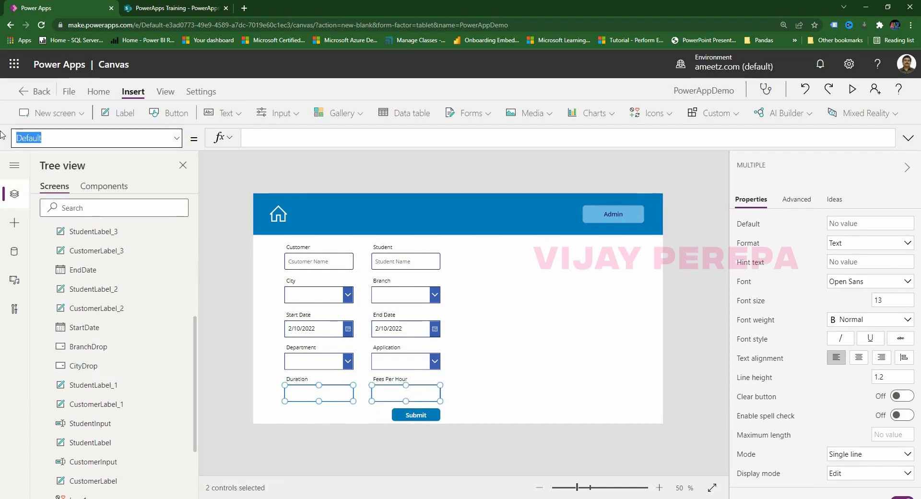
pyautogui.write('DisplayMode')
pyautogui.press('Return')
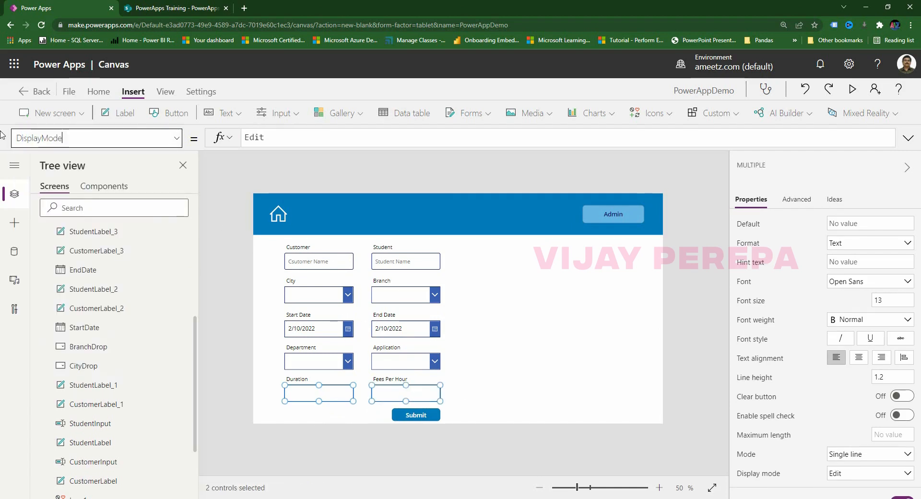
pyautogui.click(318, 138)
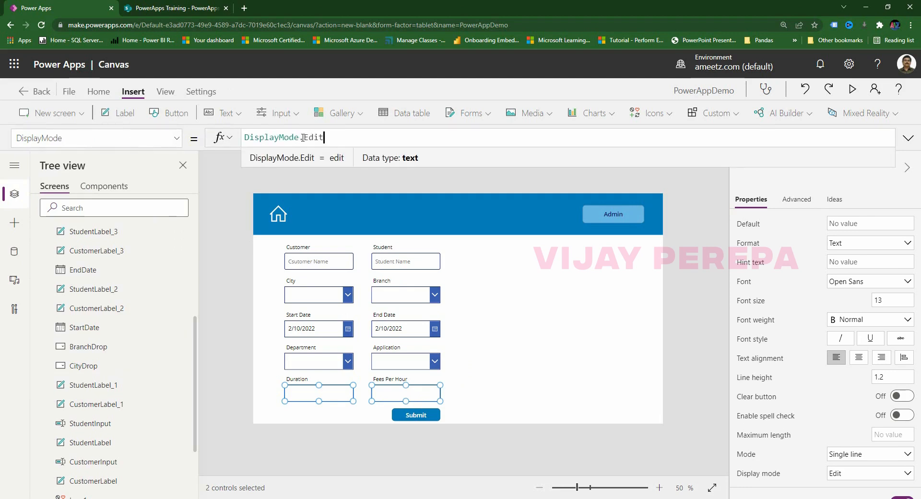
pyautogui.write('disb')
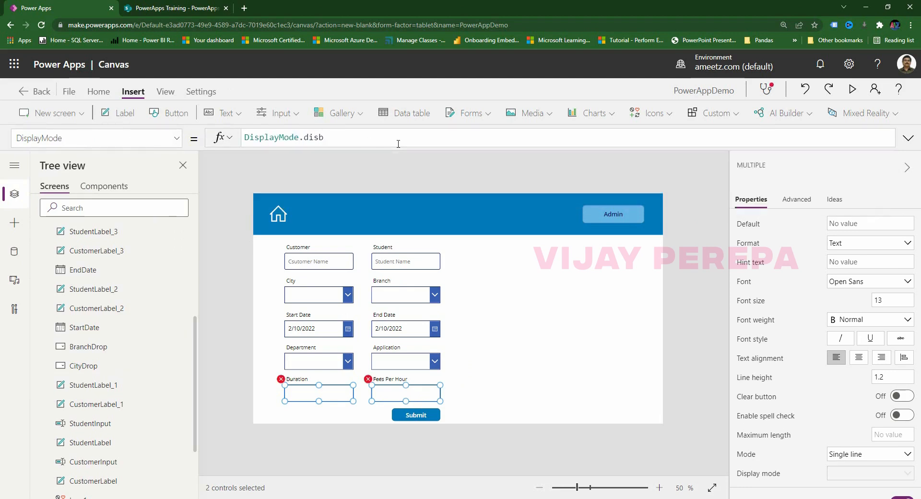
pyautogui.press('BackSpace')
pyautogui.write('an')
pyautogui.press('BackSpace')
pyautogui.write('b')
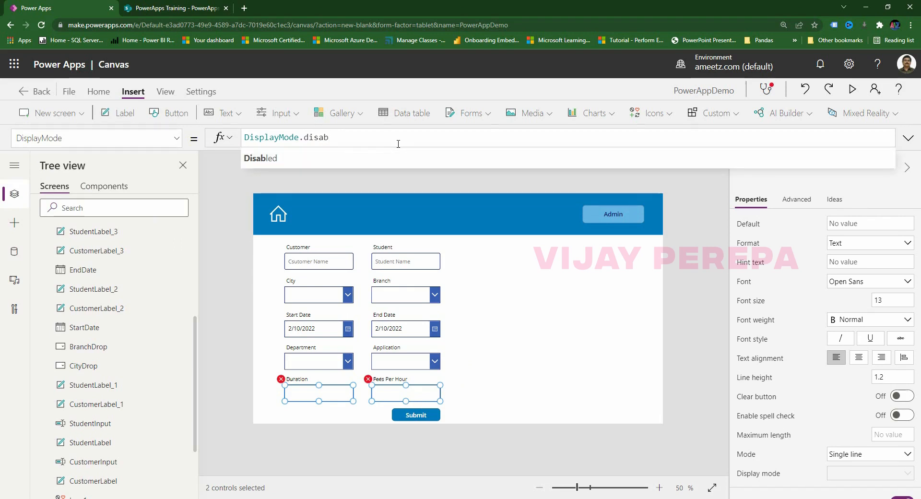
pyautogui.click(391, 158)
pyautogui.click(458, 418)
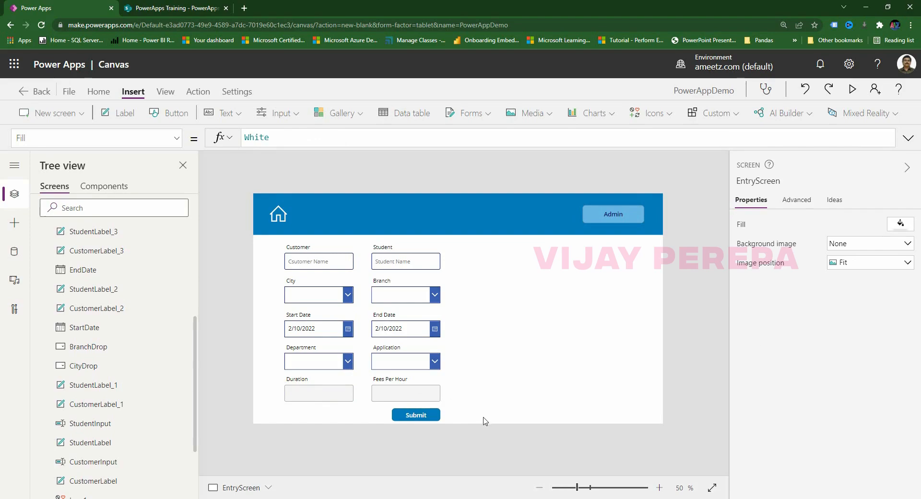
pyautogui.click(309, 397)
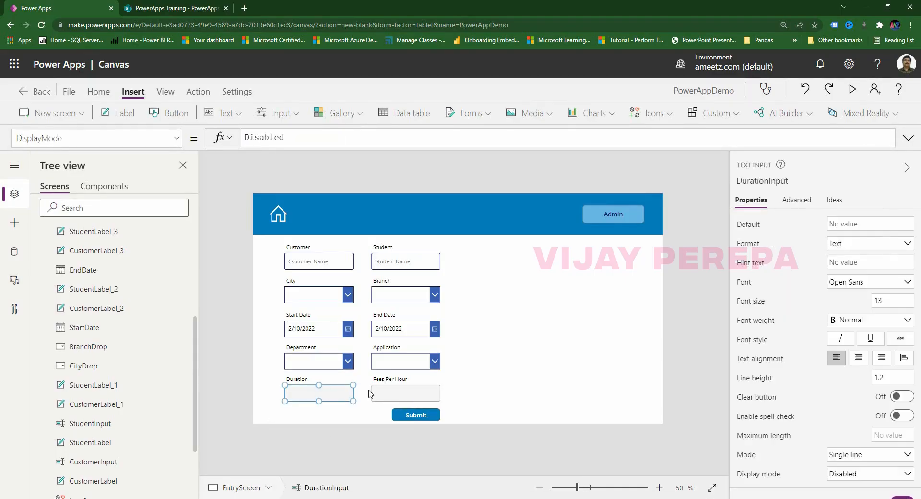
pyautogui.click(379, 393)
# Set DurationInput's Default to DateDiff(StartDate, EndDate, Days).
pyautogui.click(332, 394)
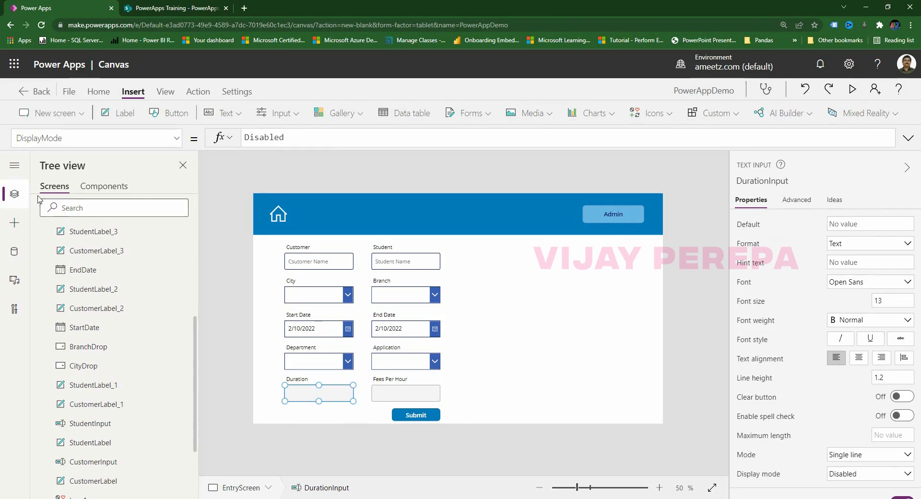
pyautogui.moveTo(111, 138); pyautogui.dragTo(5, 135)
pyautogui.write('Default')
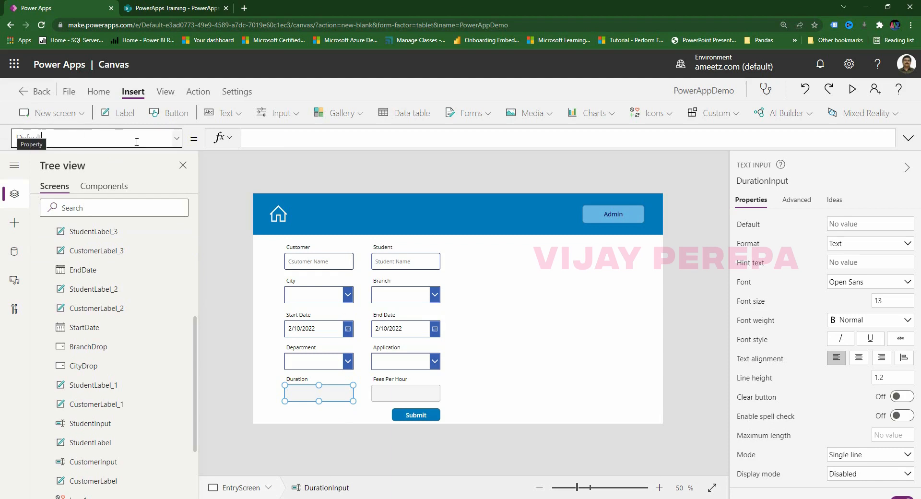
pyautogui.click(272, 139)
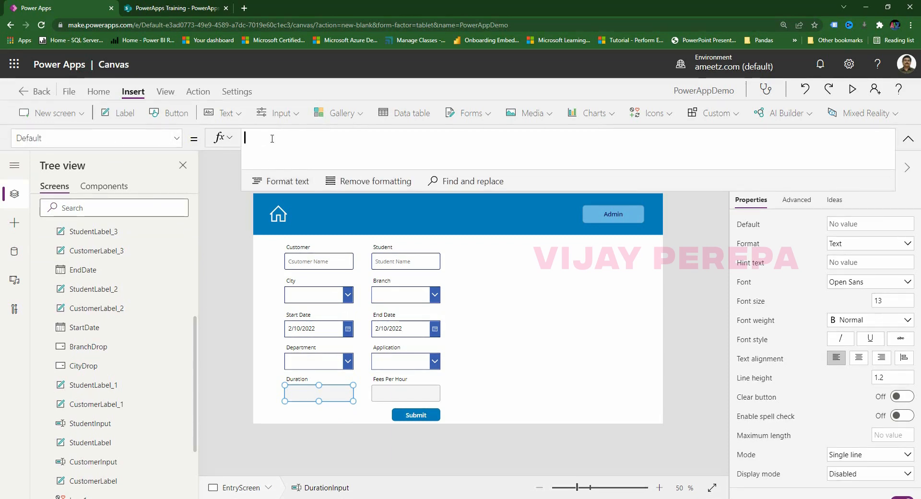
pyautogui.write('datedif')
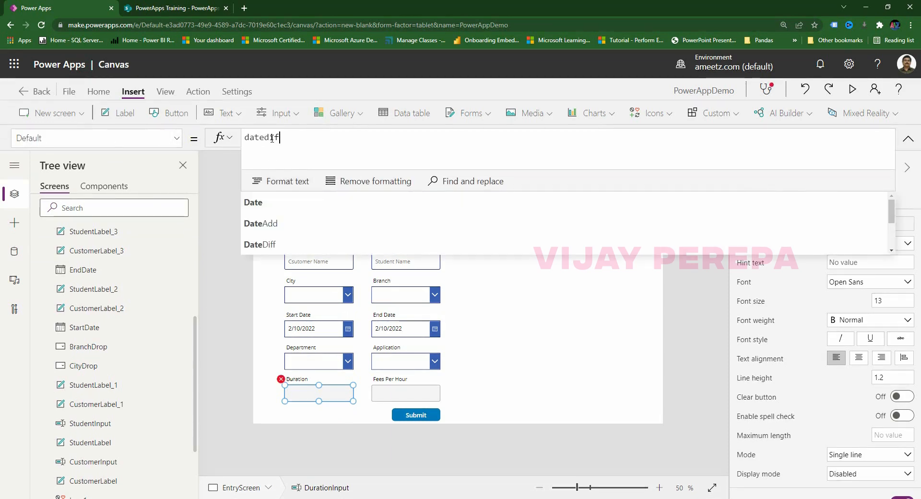
pyautogui.write('f(star')
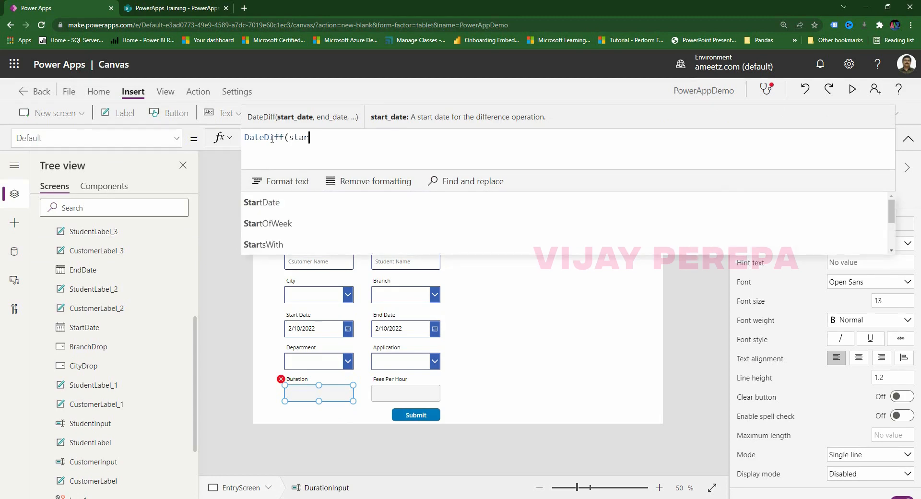
pyautogui.write('t')
pyautogui.click(286, 197)
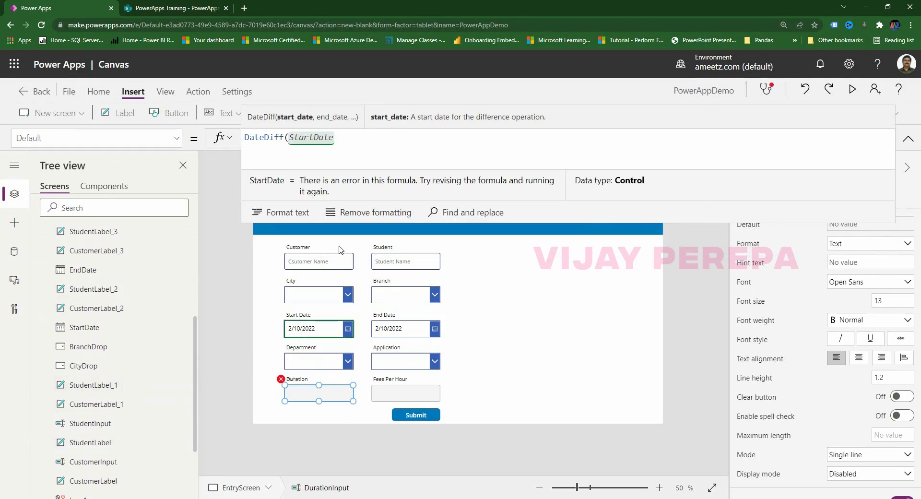
pyautogui.write(',end')
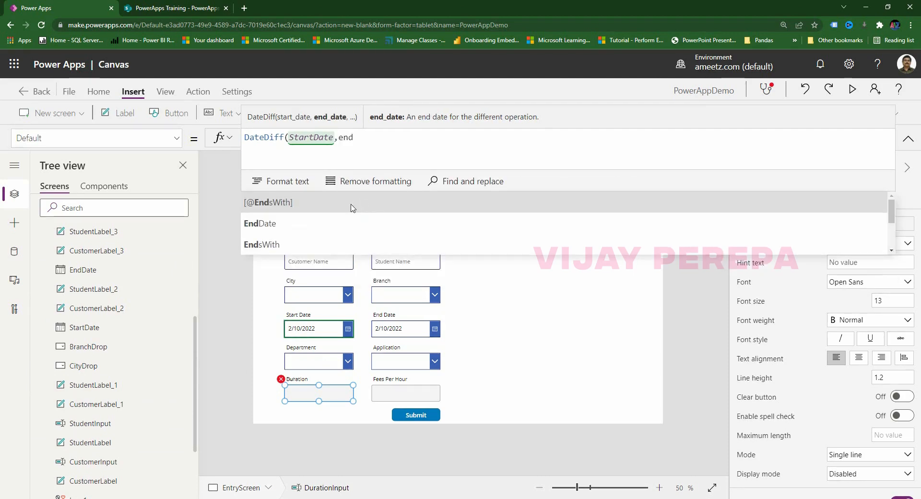
pyautogui.click(310, 226)
pyautogui.write(',Days)')
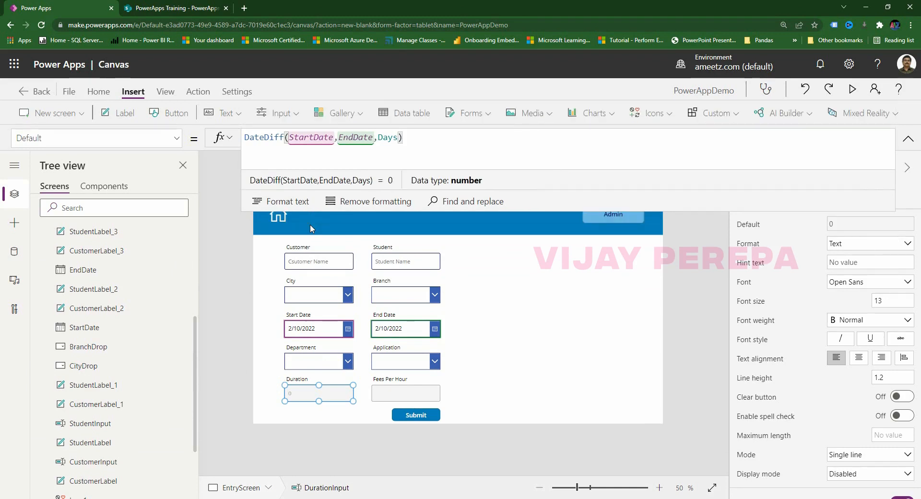
pyautogui.click(307, 427)
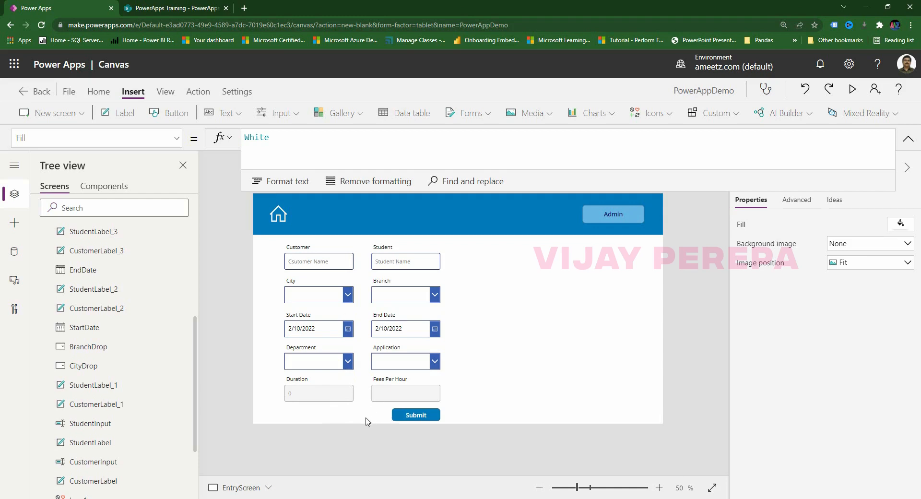
# Append +1 to the Duration formula so the box shows 1.
pyautogui.click(324, 395)
pyautogui.click(458, 138)
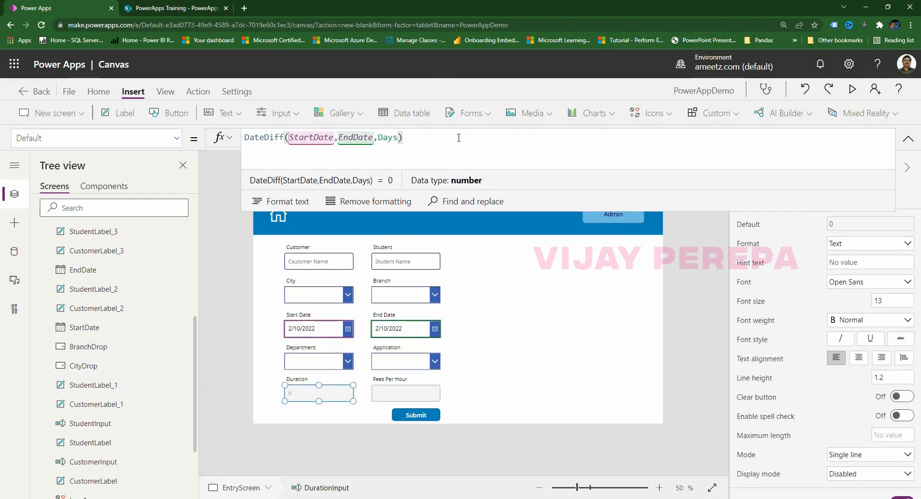
pyautogui.write('+1')
pyautogui.click(478, 438)
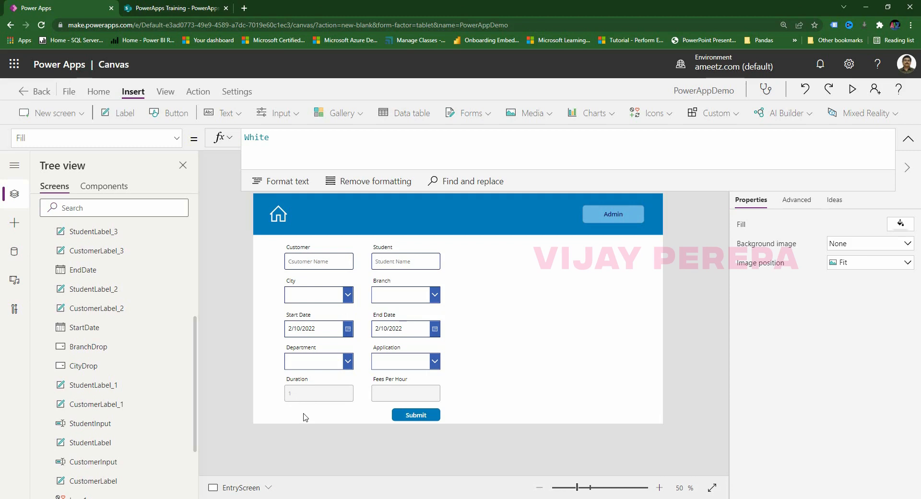
# Wrap DurationInput's DateDiff default in If(Or(IsBlank(StartDate),IsBlank(EndDate)),0,…).
pyautogui.click(329, 394)
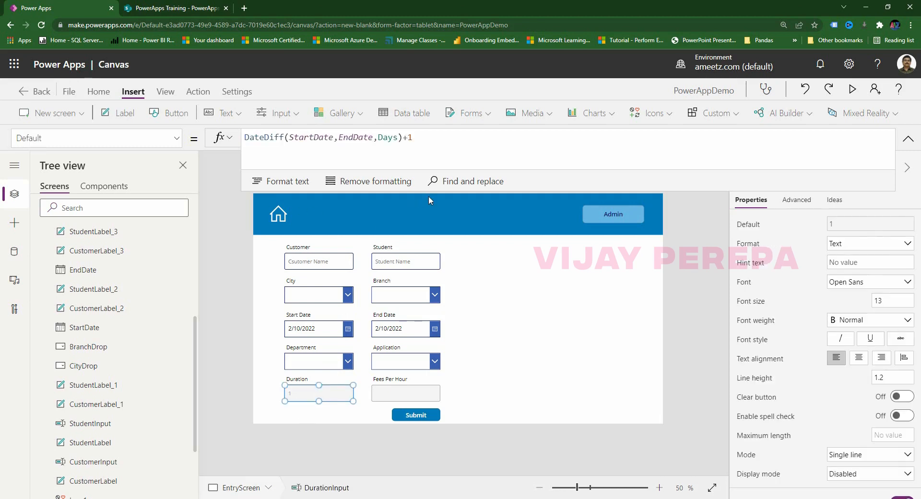
pyautogui.moveTo(429, 190); pyautogui.dragTo(438, 301)
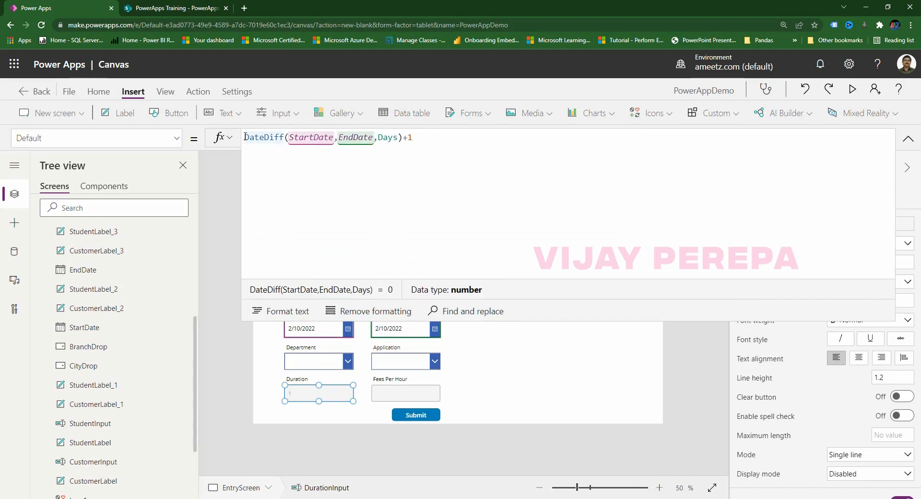
pyautogui.hotkey('shift', 'Return')
pyautogui.write('If(Or(')
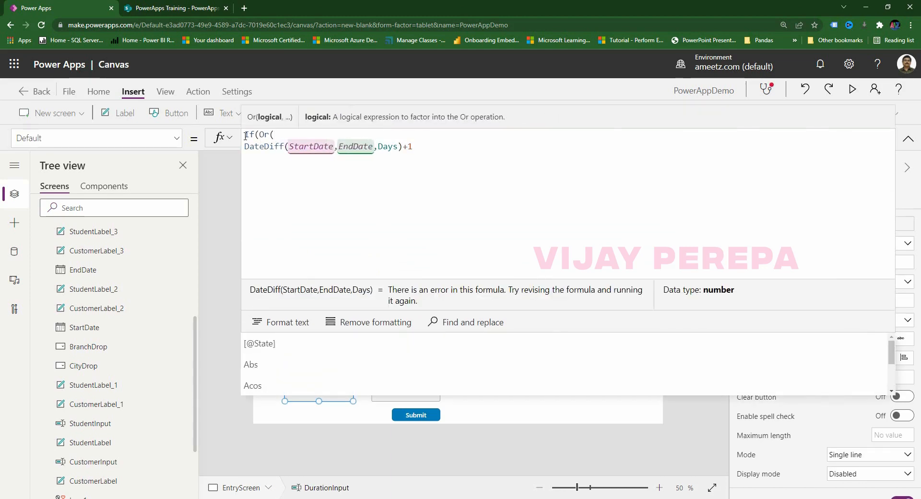
pyautogui.write('IsBlank(inp')
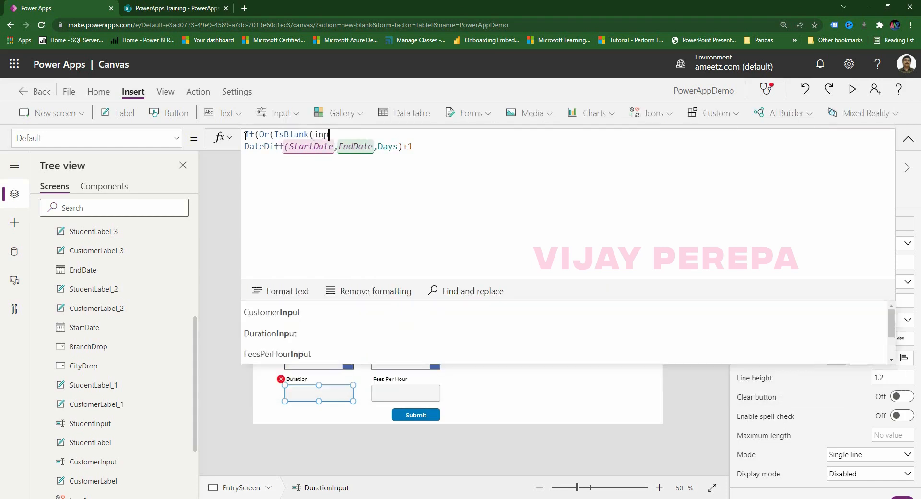
pyautogui.press('BackSpace')
pyautogui.press('BackSpace')
pyautogui.press('BackSpace')
pyautogui.write('star')
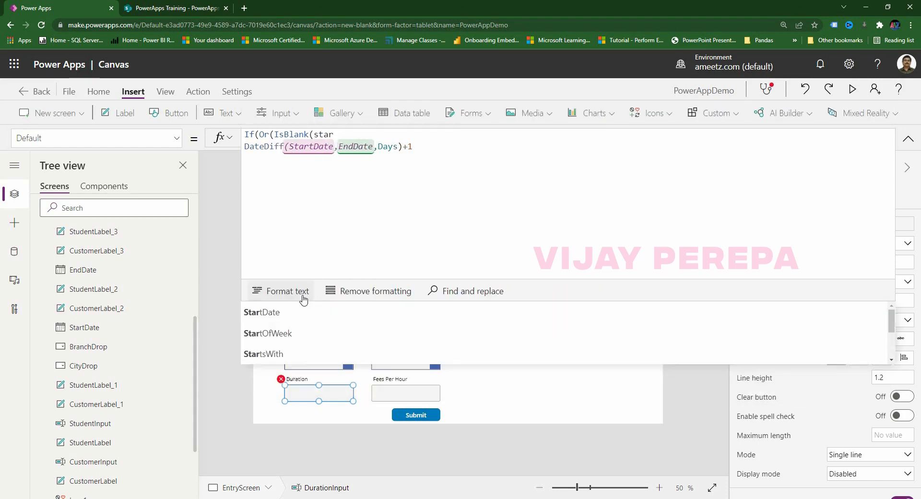
pyautogui.click(293, 312)
pyautogui.write(')')
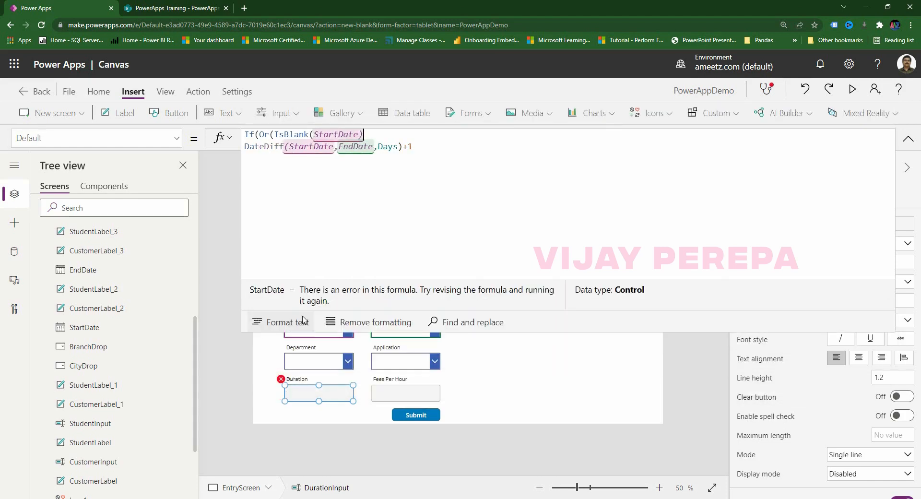
pyautogui.write(',isbl')
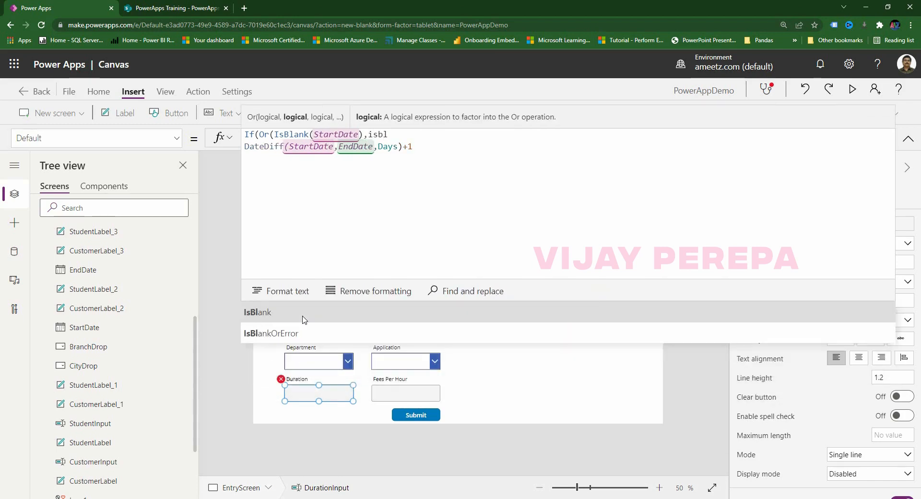
pyautogui.click(303, 317)
pyautogui.write('end')
pyautogui.click(303, 317)
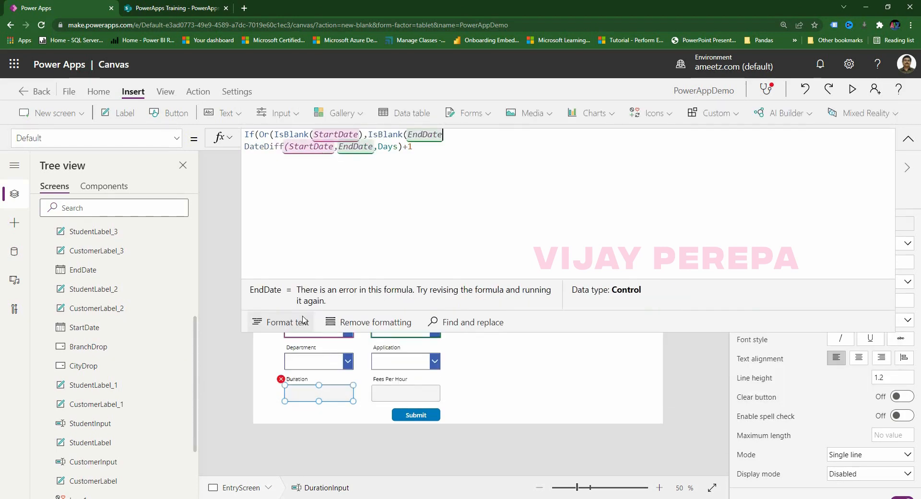
pyautogui.write(')')
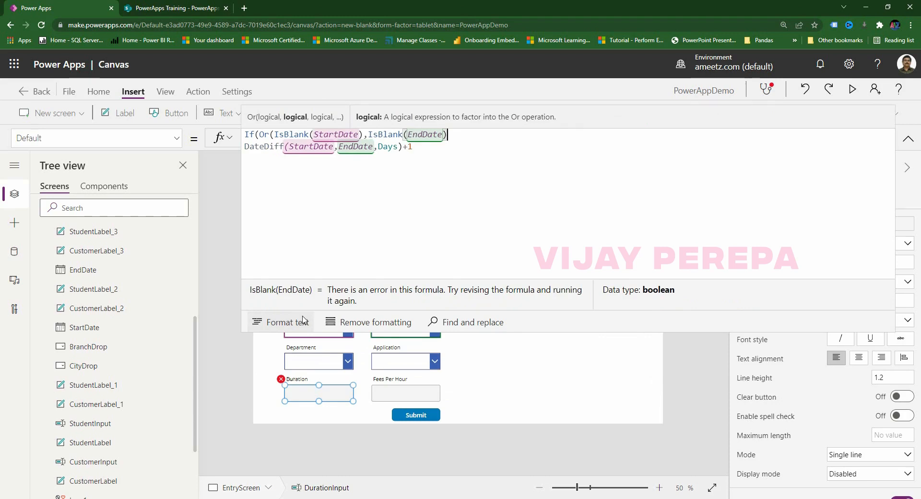
pyautogui.write(',0,')
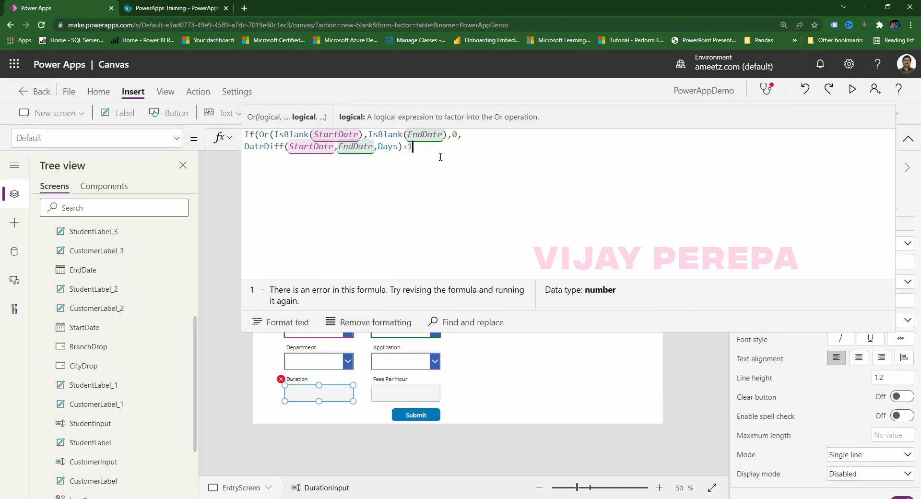
pyautogui.write(')')
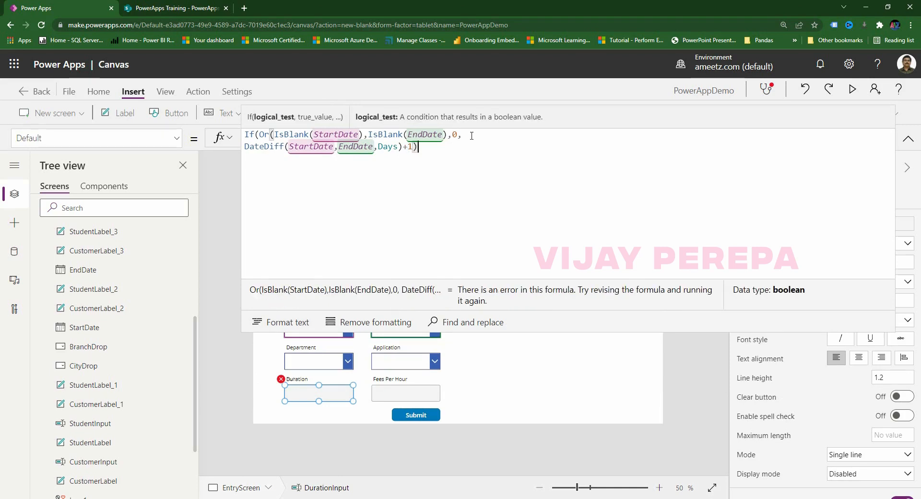
pyautogui.click(447, 136)
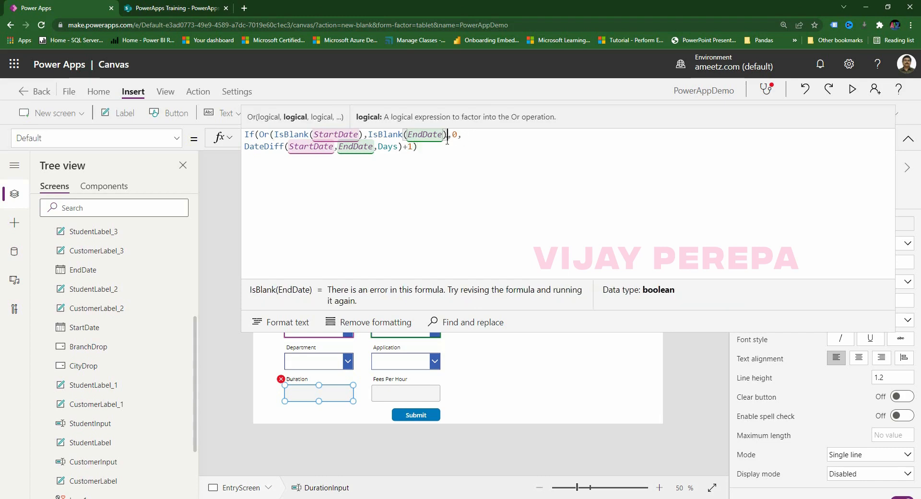
pyautogui.write(')')
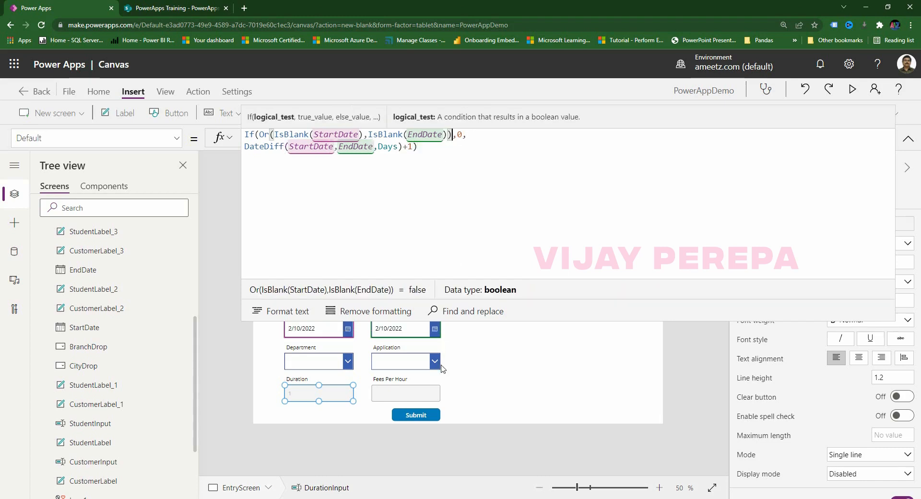
pyautogui.click(436, 195)
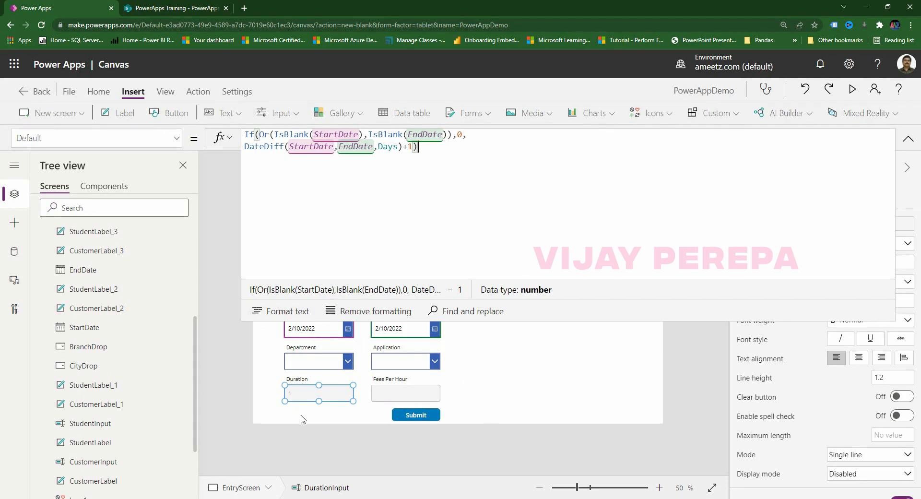
# Multiply the Duration formula by 8 so it shows 8, then format the formula text.
pyautogui.click(385, 408)
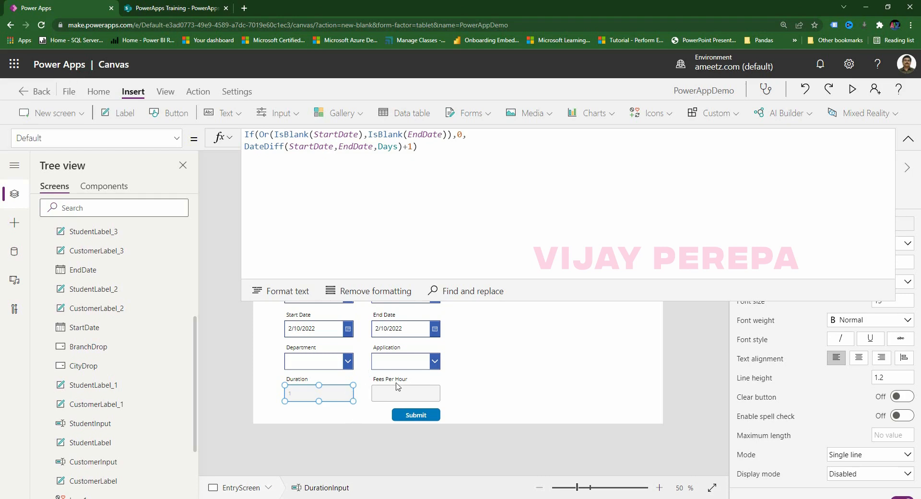
pyautogui.click(440, 151)
pyautogui.write('*8')
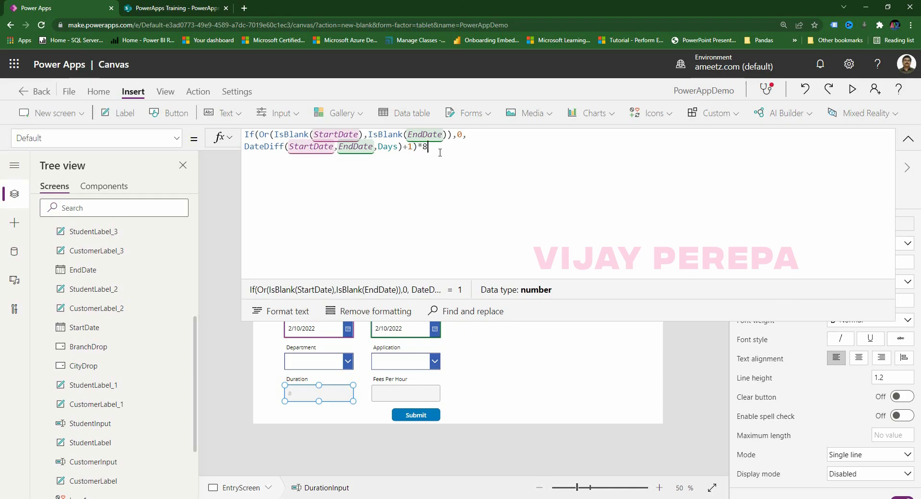
pyautogui.click(307, 469)
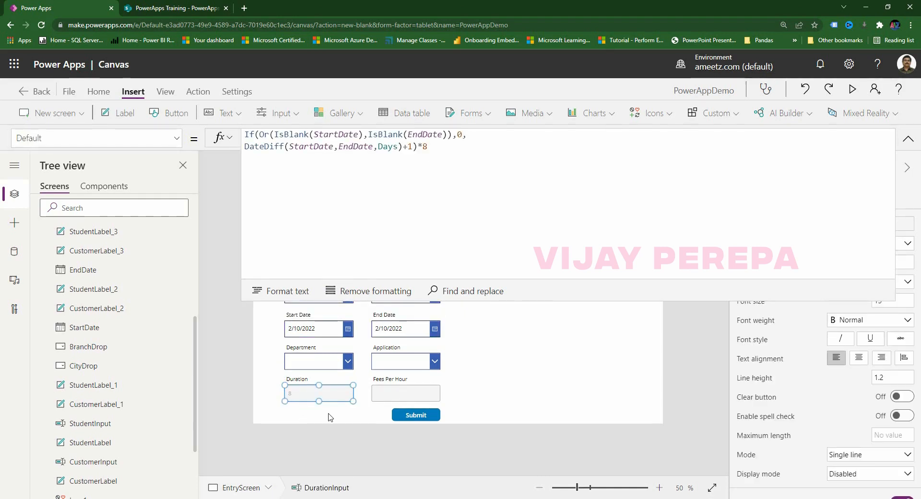
pyautogui.click(292, 292)
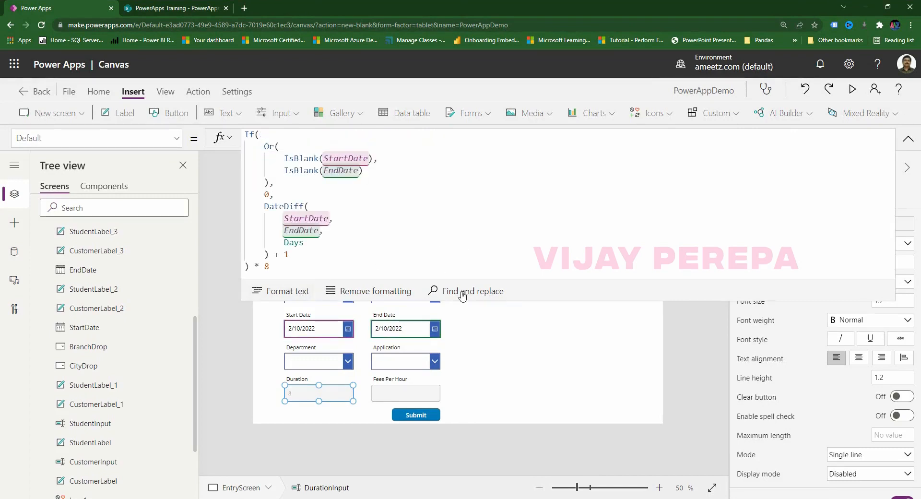
# Select the Fees Per Hour box and select the quoted application names in Excel's Q3:Q9.
pyautogui.click(393, 391)
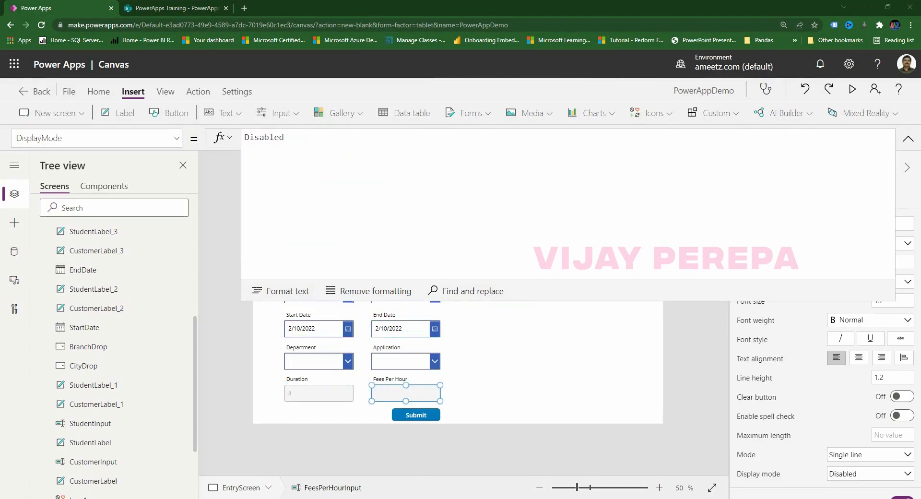
pyautogui.moveTo(431, 494)
pyautogui.click(391, 472)
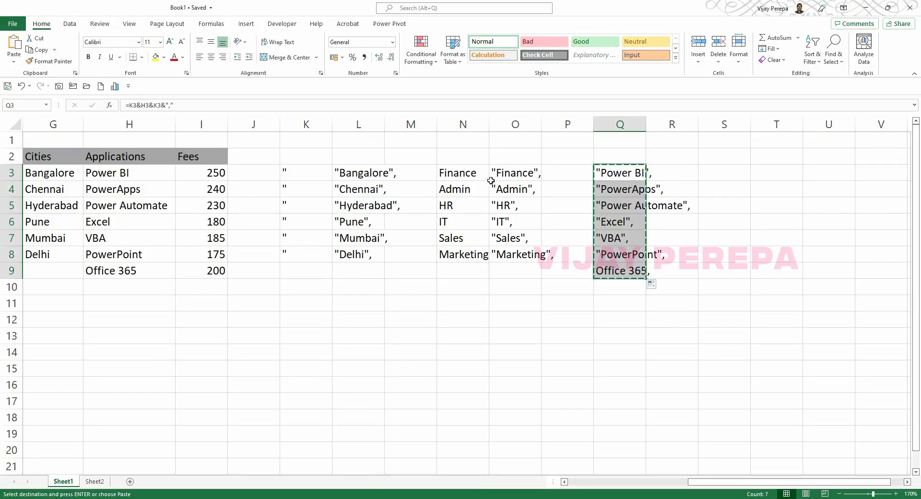
pyautogui.click(210, 175)
pyautogui.moveTo(209, 201); pyautogui.dragTo(212, 272)
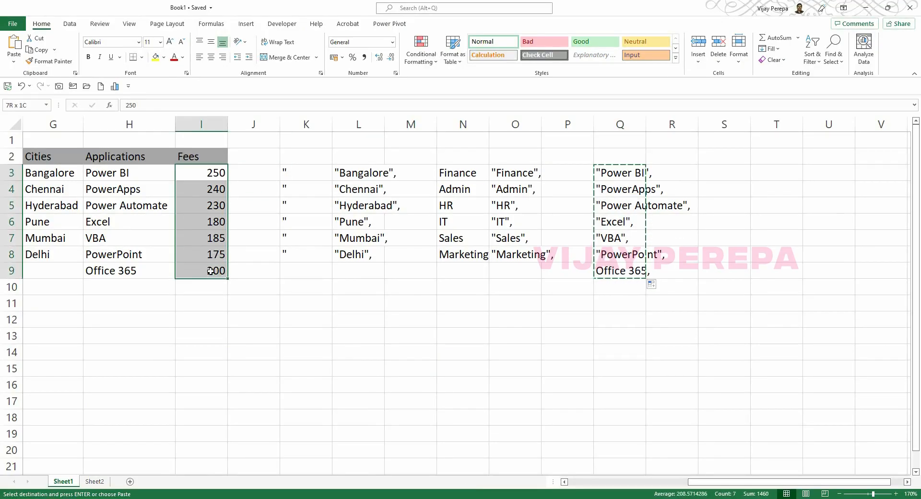
pyautogui.click(538, 290)
pyautogui.moveTo(629, 178); pyautogui.dragTo(620, 264)
# Start its Default as Switch(ApplicationDrop.Selected.Value, and paste the application names below.
pyautogui.hotkey('alt', 'Tab')
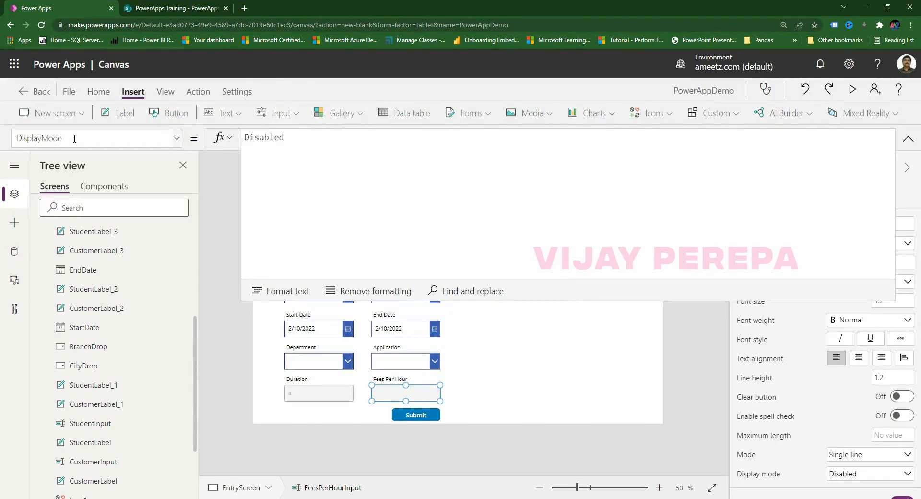
pyautogui.moveTo(74, 139); pyautogui.dragTo(2, 139)
pyautogui.write('Def')
pyautogui.press('Return')
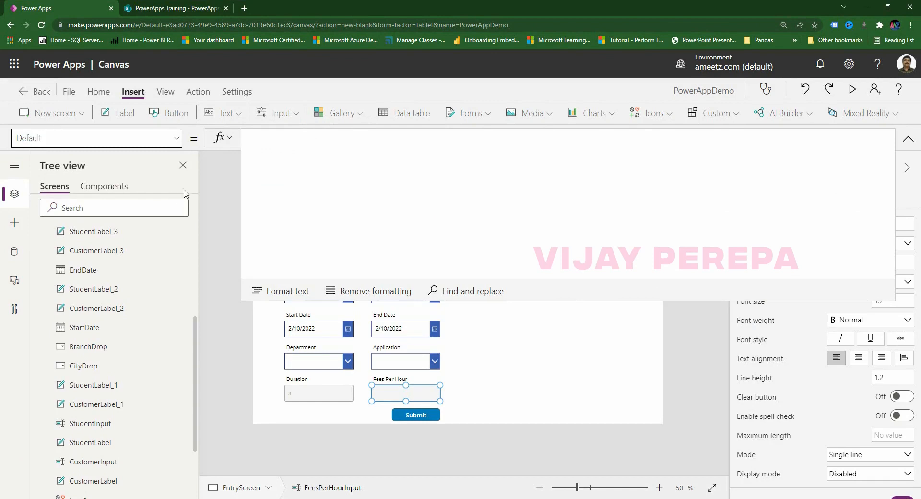
pyautogui.click(271, 135)
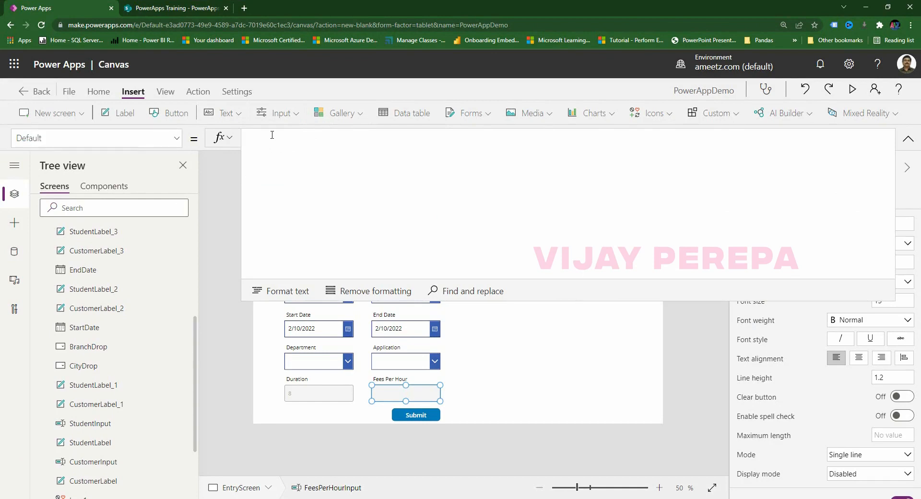
pyautogui.write('Switch(applict')
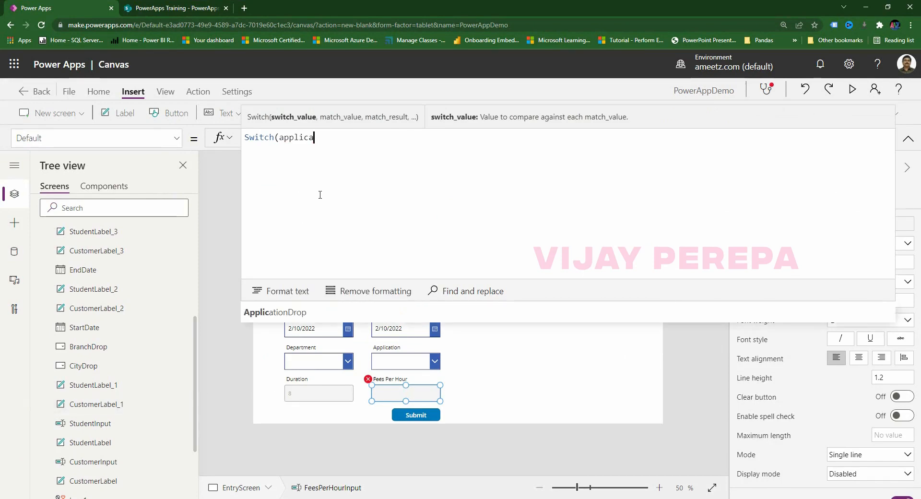
pyautogui.click(295, 311)
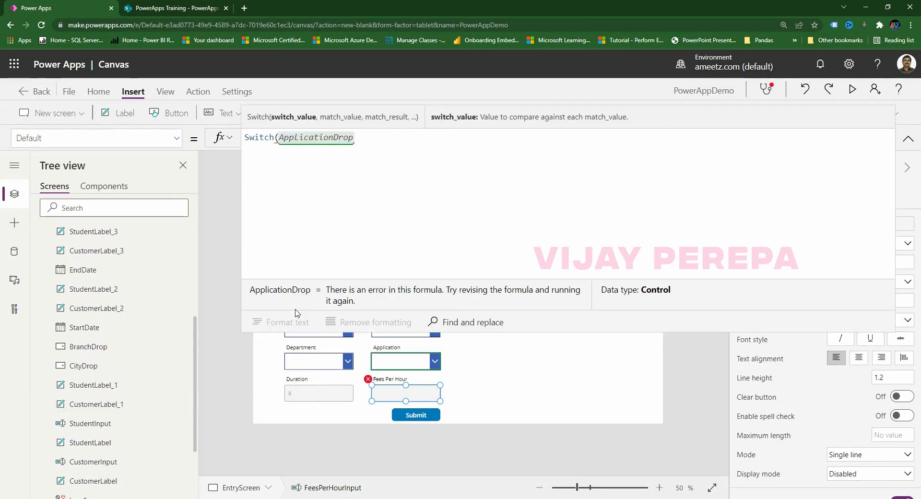
pyautogui.write('.sel')
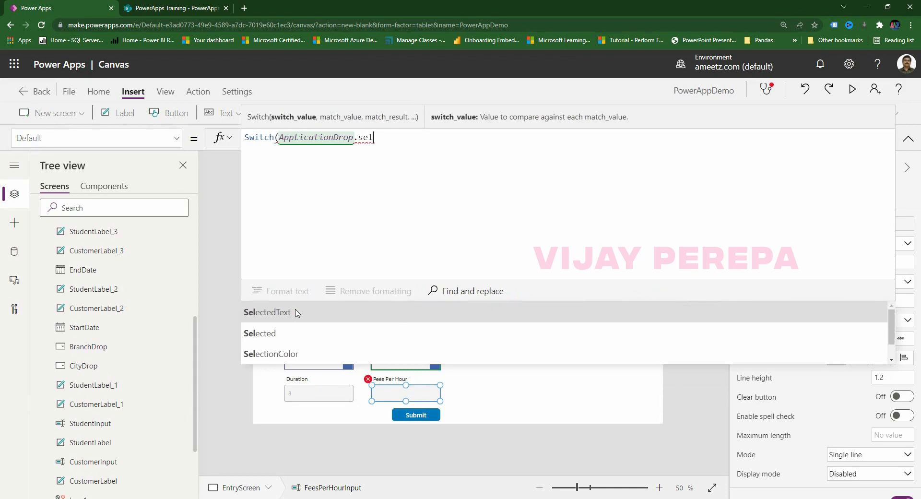
pyautogui.click(296, 333)
pyautogui.write('.Value')
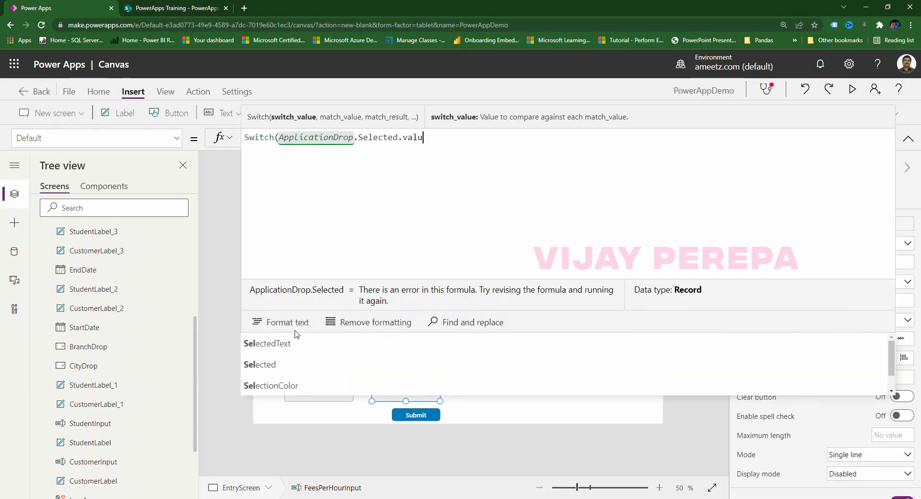
pyautogui.write(',')
pyautogui.hotkey('shift', 'Return')
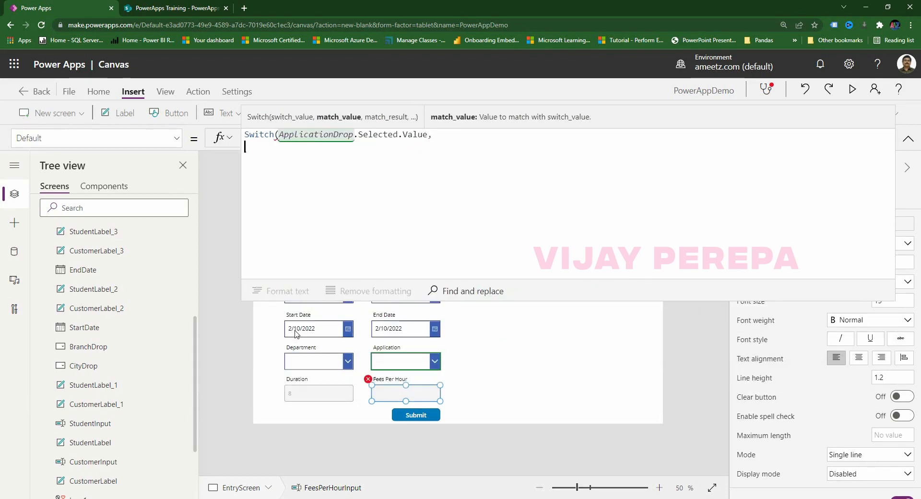
pyautogui.write('"Power BI", "PowerApps", "Power Automate", "Excel", "VBA", "PowerPoint", Office 365,')
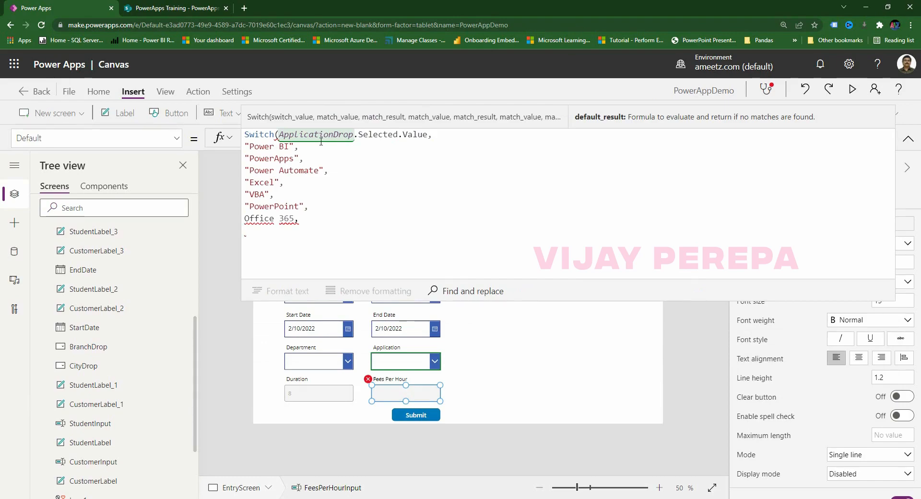
# Enter =Q3&I3 in cell S3 to join the first application name with its fee.
pyautogui.hotkey('alt', 'Tab')
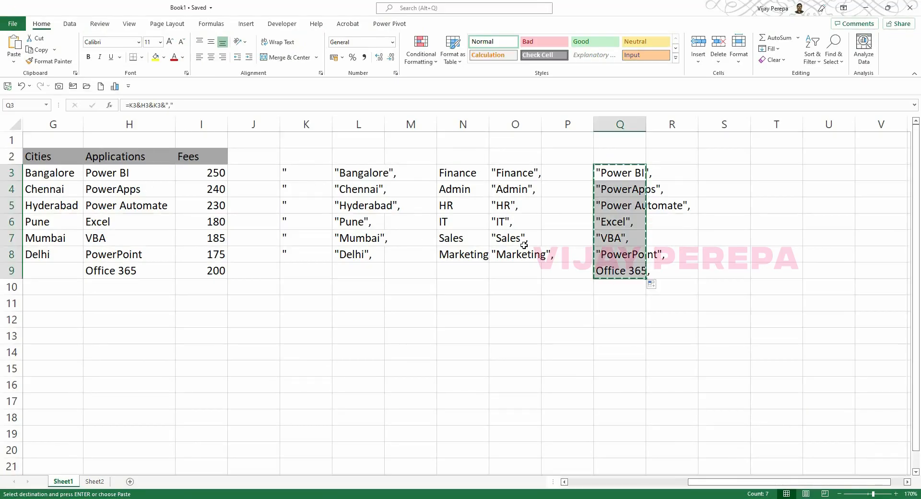
pyautogui.press('Escape')
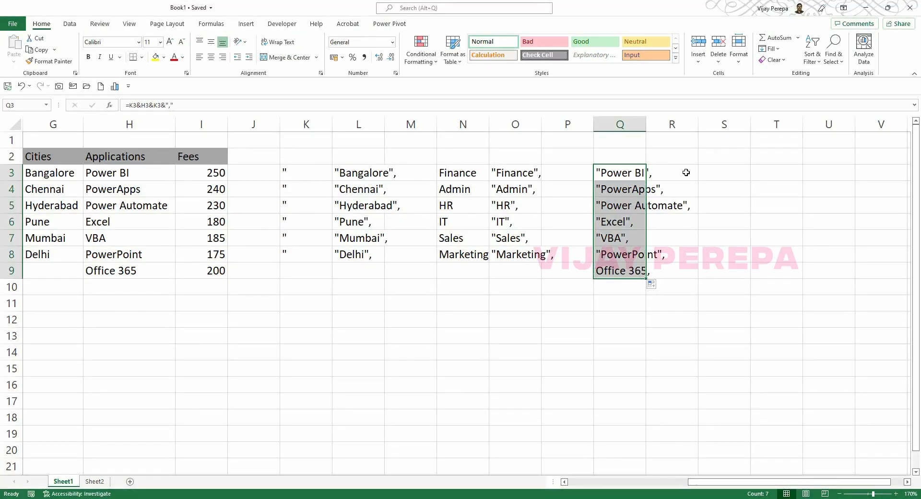
pyautogui.click(731, 173)
pyautogui.write('=')
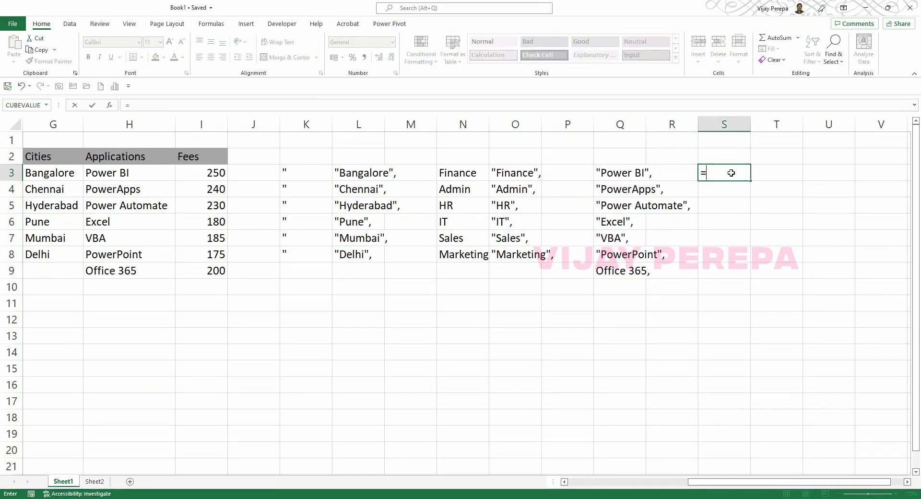
pyautogui.press('Left')
pyautogui.press('Left')
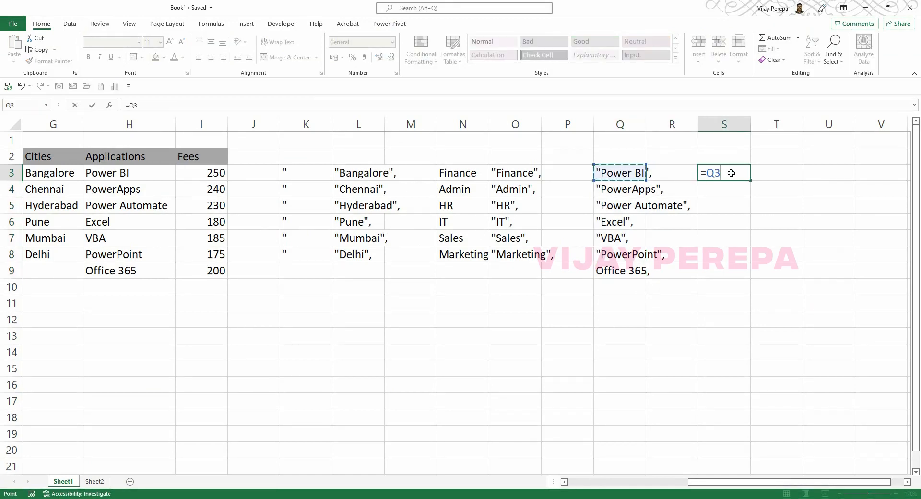
pyautogui.write('&')
pyautogui.press('Down')
pyautogui.press('Left')
pyautogui.press('Left')
pyautogui.press('Up')
pyautogui.press('Left')
pyautogui.press('Left')
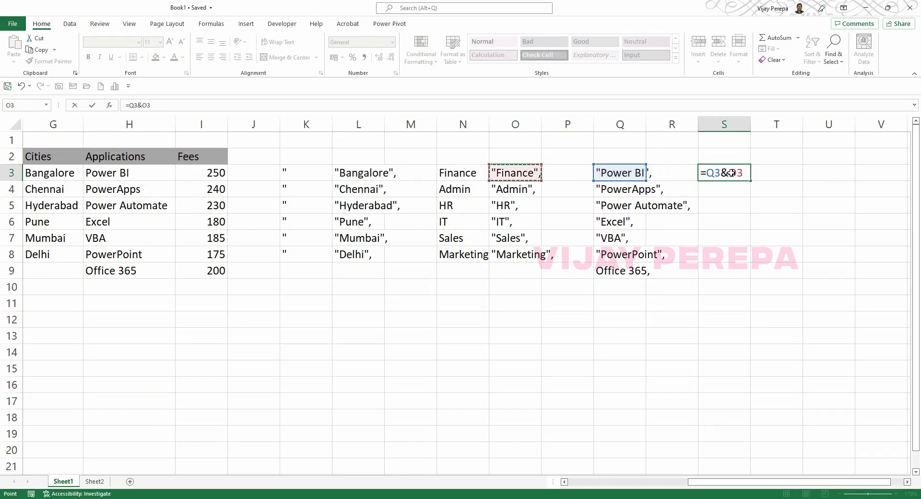
pyautogui.press('Left')
pyautogui.press('Left')
pyautogui.press('Left')
pyautogui.press('Left')
pyautogui.press('Left')
pyautogui.press('Left')
pyautogui.press('Return')
pyautogui.press('Up')
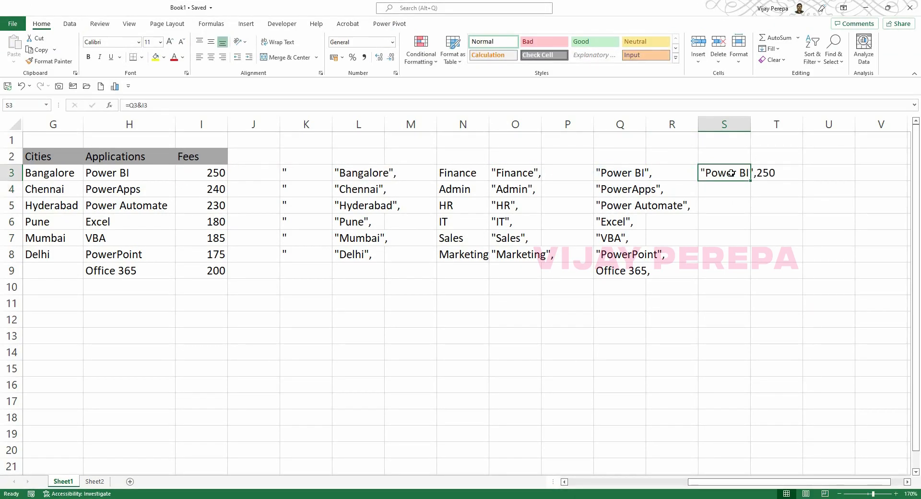
# Append a trailing comma so S3 reads =Q3&I3&",".
pyautogui.hotkey('shift', 'Down')
pyautogui.hotkey('shift', 'Down')
pyautogui.hotkey('shift', 'Down')
pyautogui.hotkey('shift', 'Down')
pyautogui.hotkey('shift', 'Down')
pyautogui.hotkey('shift', 'Down')
pyautogui.click(730, 173)
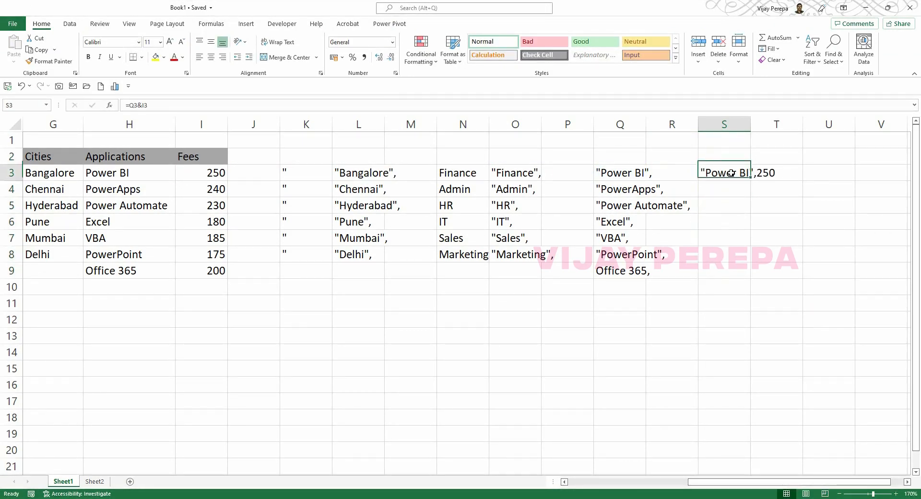
pyautogui.press('F1')
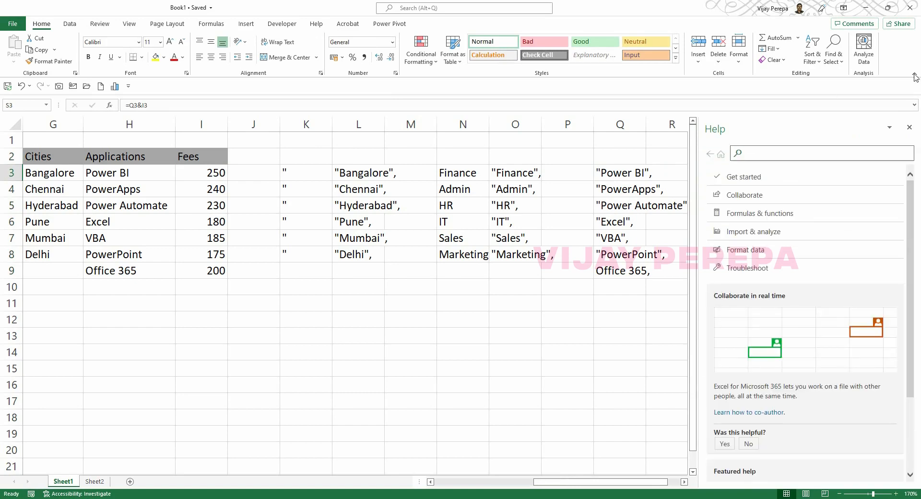
pyautogui.click(909, 127)
pyautogui.press('F2')
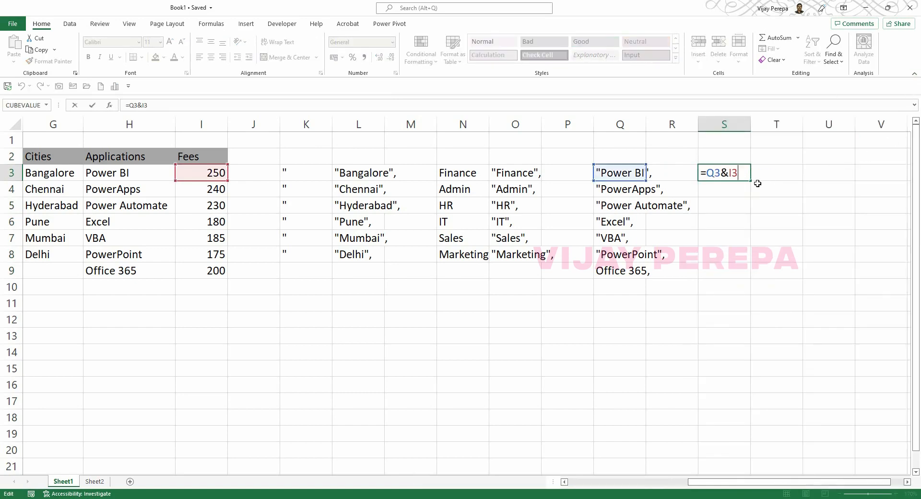
pyautogui.write('&')
pyautogui.write('","')
pyautogui.press('Return')
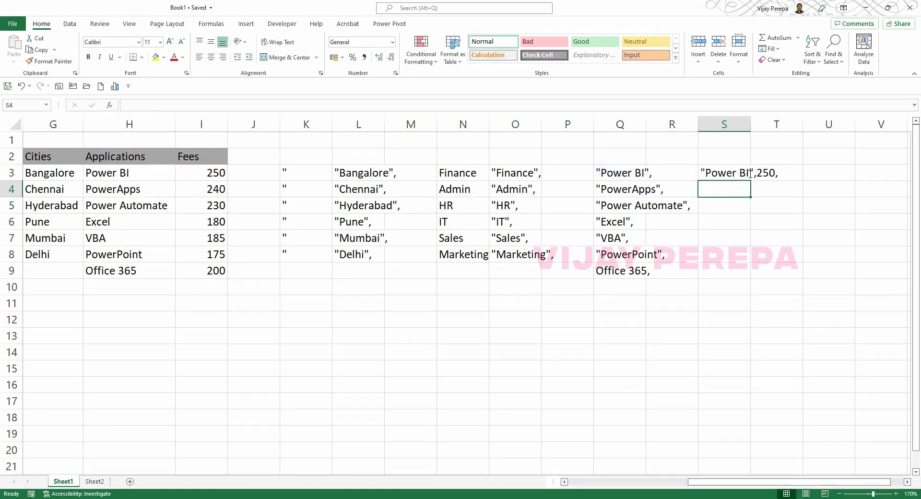
# Fill the S3 formula down to S9, copy S3:S9, and select the name lines in Power Apps.
pyautogui.click(752, 174)
pyautogui.click(744, 177)
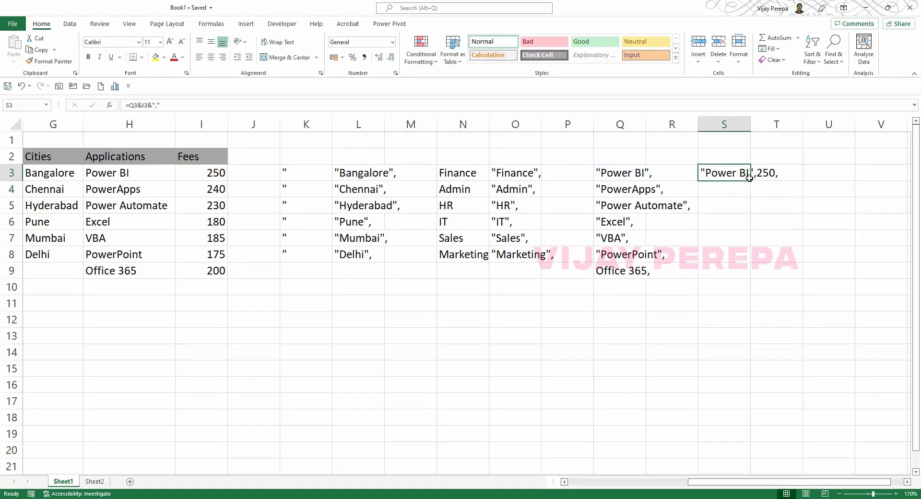
pyautogui.moveTo(750, 179); pyautogui.dragTo(733, 275)
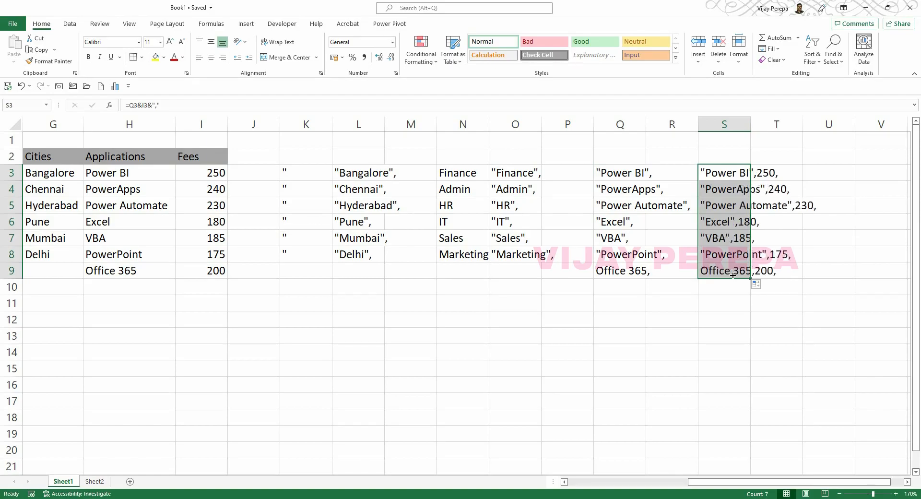
pyautogui.hotkey('ctrl', 'c')
pyautogui.hotkey('alt', 'Tab')
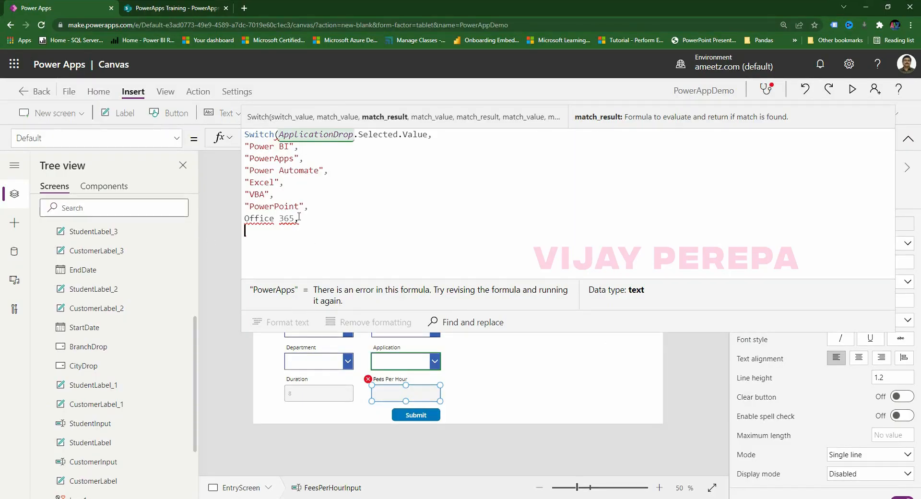
pyautogui.moveTo(299, 217); pyautogui.dragTo(240, 152)
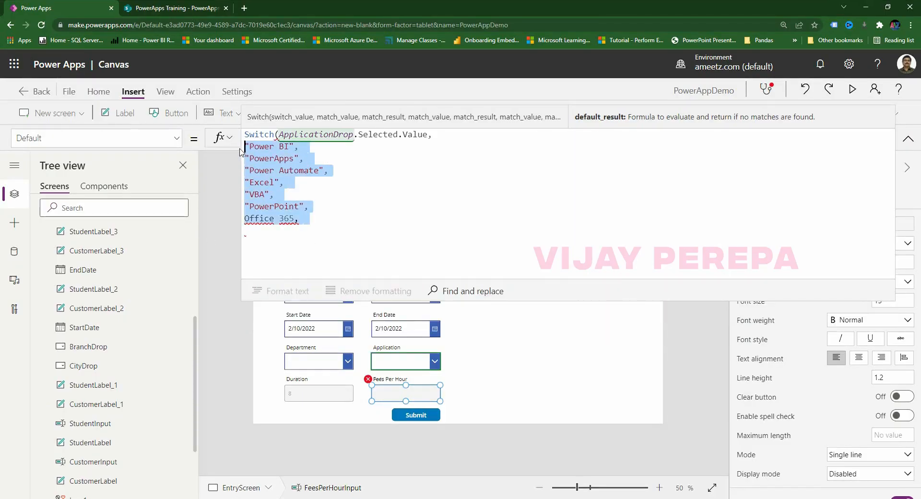
# Paste the name–fee pairs into the Switch, drop the comma after 200, quote Office 365, and close it.
pyautogui.hotkey('alt', 'Tab')
pyautogui.hotkey('alt', 'Tab')
pyautogui.hotkey('ctrl', 'v')
pyautogui.click(319, 220)
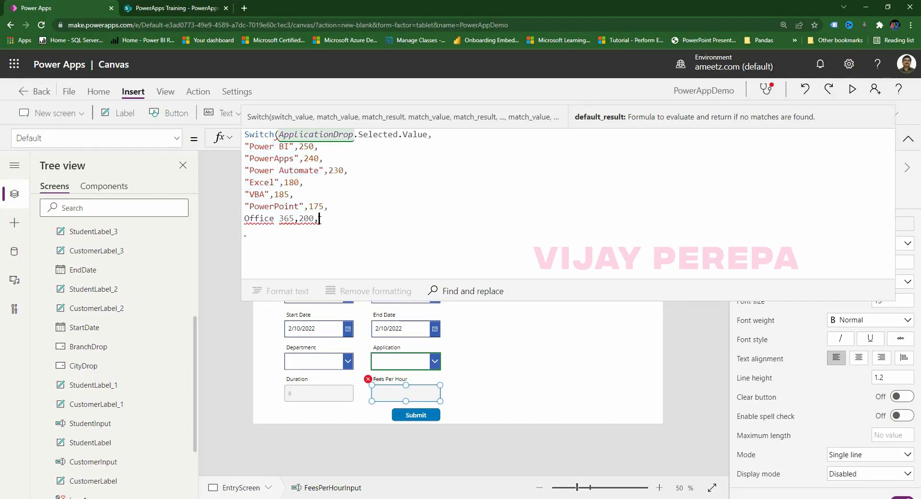
pyautogui.press('BackSpace')
pyautogui.click(246, 219)
pyautogui.write('"')
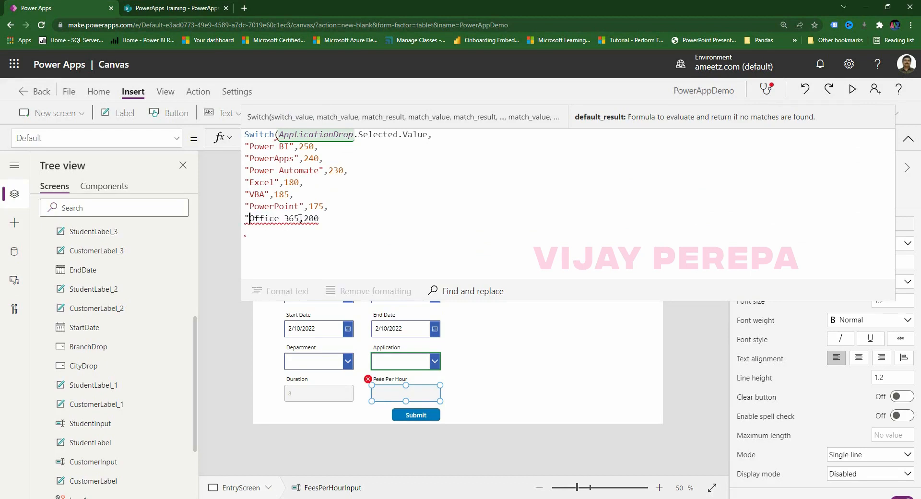
pyautogui.write('"')
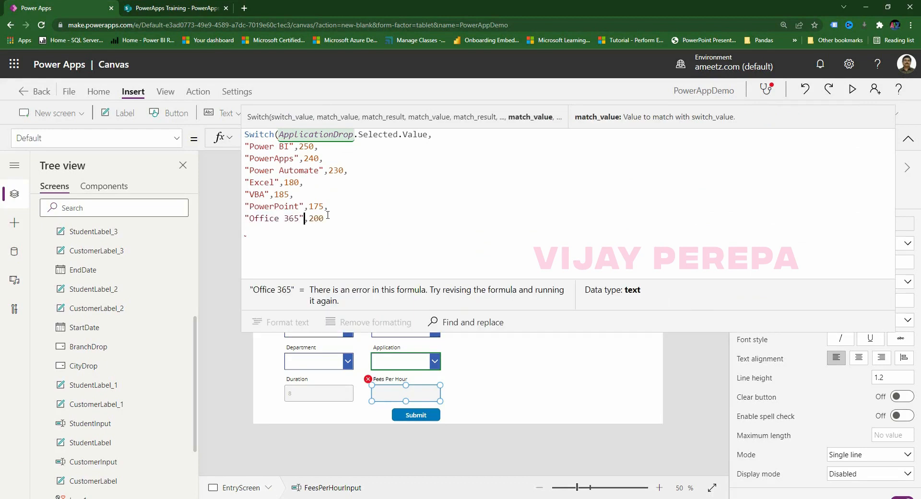
pyautogui.click(331, 218)
pyautogui.write(')')
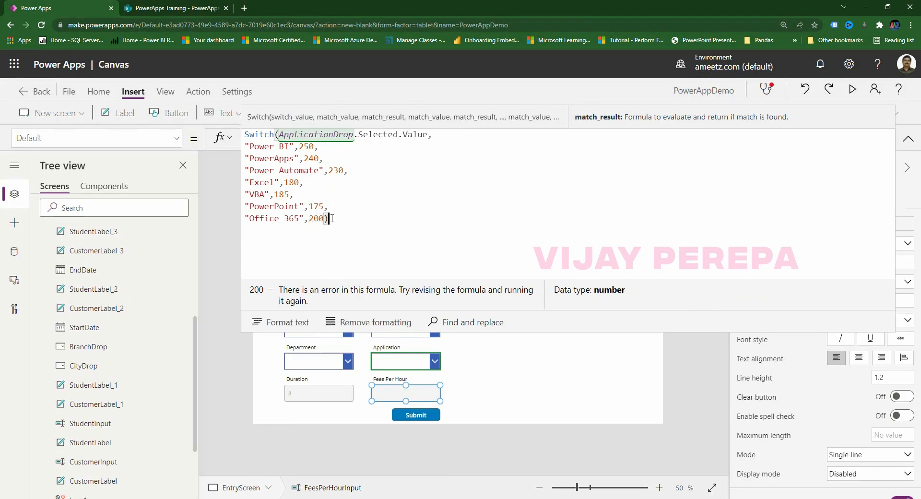
# Format the Switch formula and add "" on a new line as the default result.
pyautogui.click(279, 311)
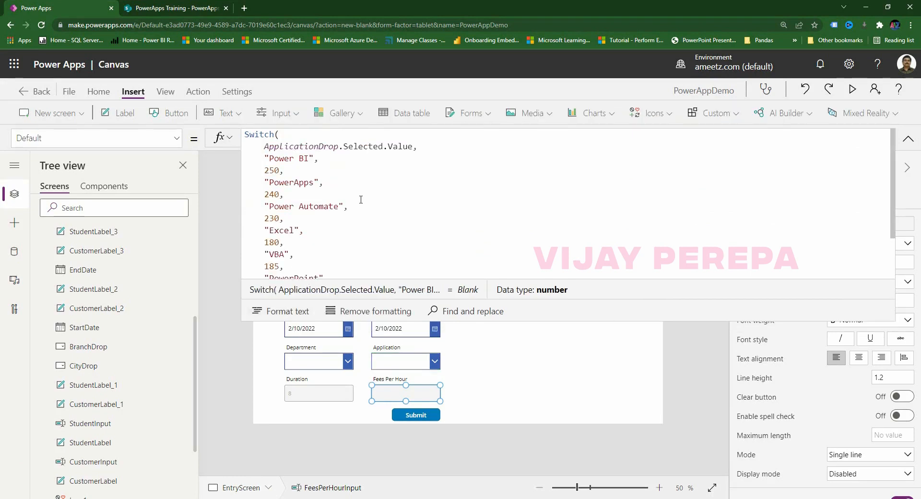
pyautogui.scroll(-2, 411, 206)
pyautogui.scroll(2, 406, 202)
pyautogui.scroll(-2, 331, 205)
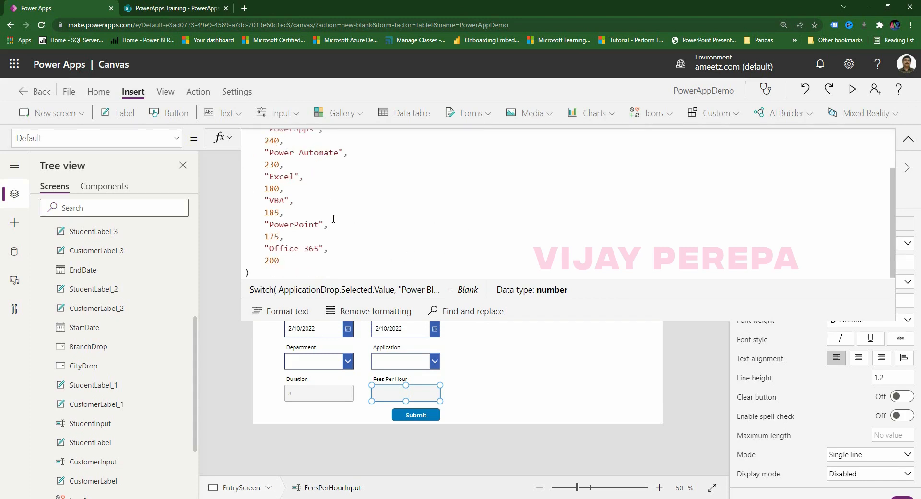
pyautogui.click(294, 263)
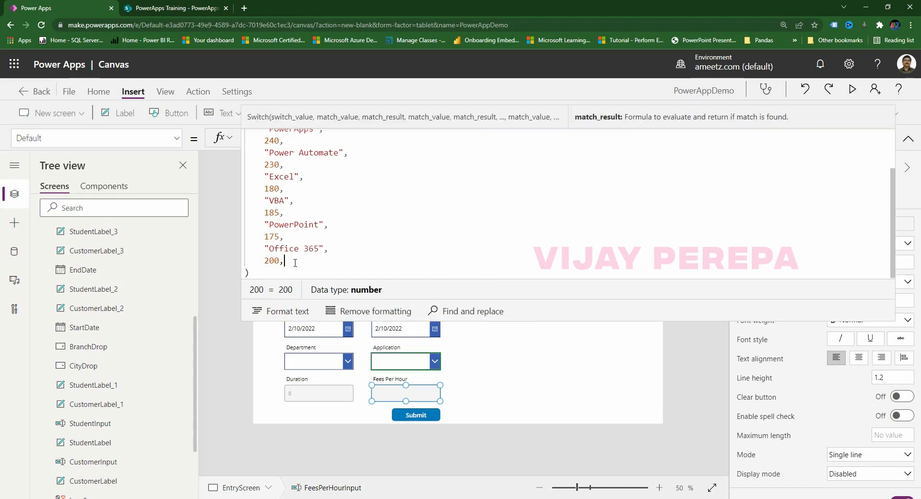
pyautogui.hotkey('shift', 'Return')
pyautogui.write('""')
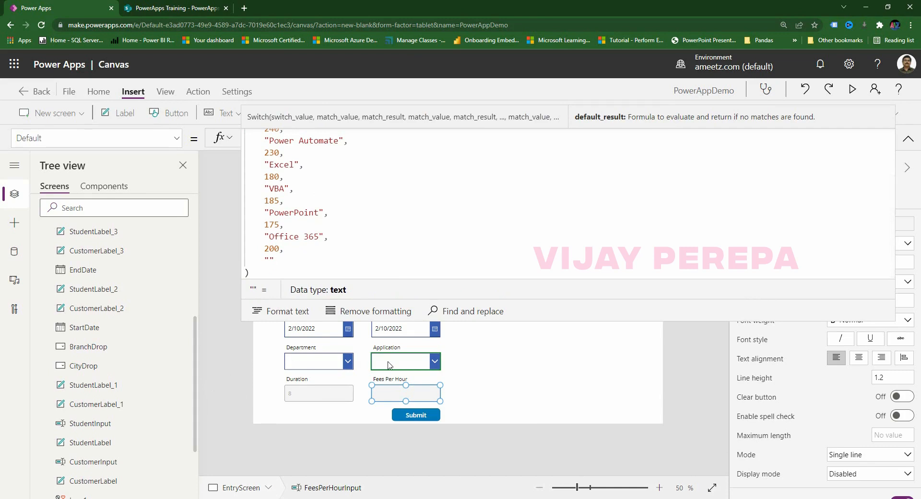
pyautogui.click(478, 457)
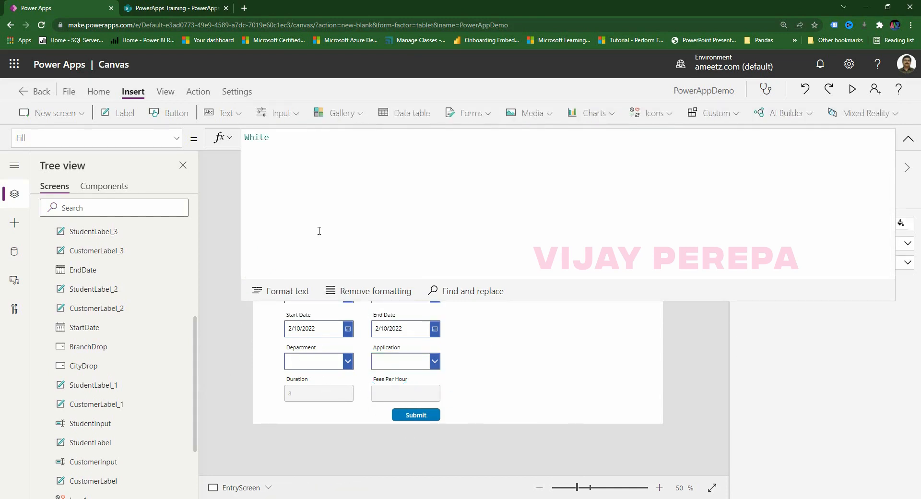
pyautogui.click(852, 89)
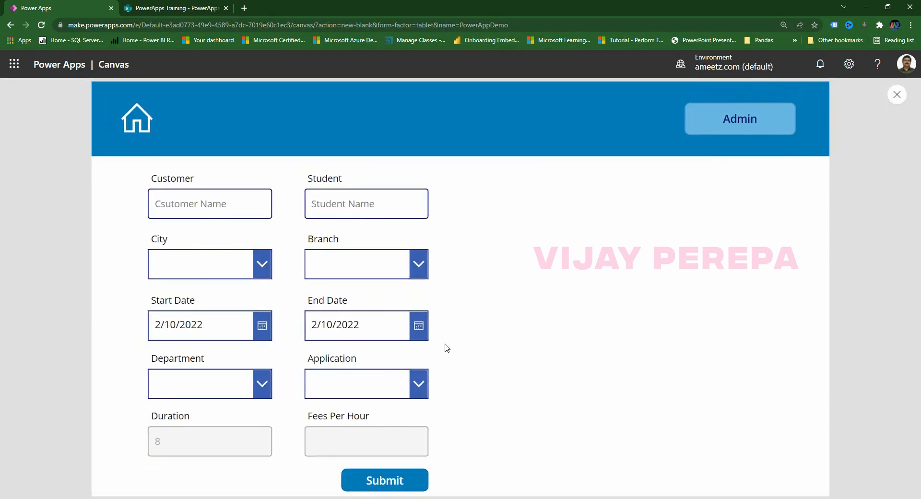
pyautogui.click(401, 382)
pyautogui.click(366, 217)
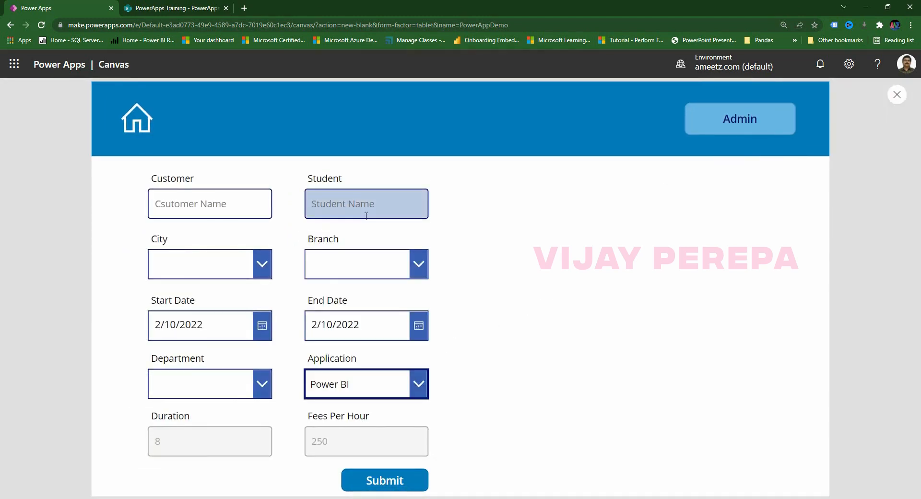
pyautogui.click(396, 379)
pyautogui.click(364, 195)
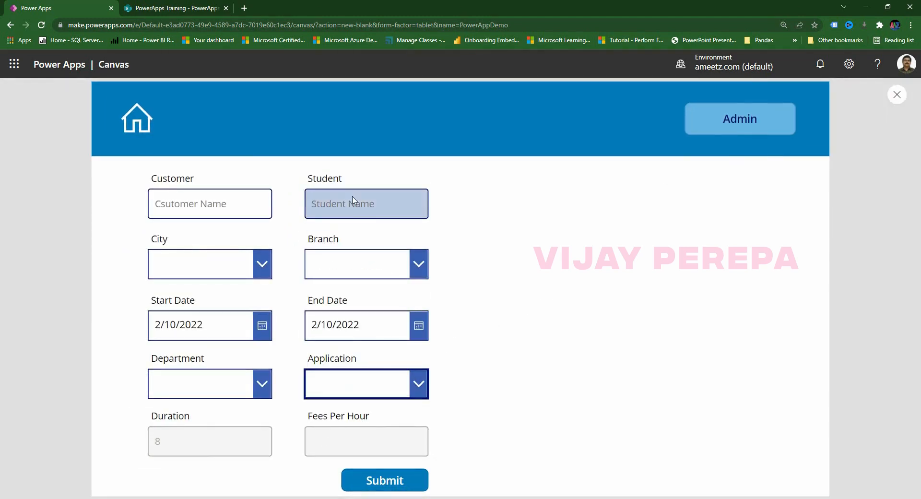
pyautogui.click(388, 386)
pyautogui.click(355, 285)
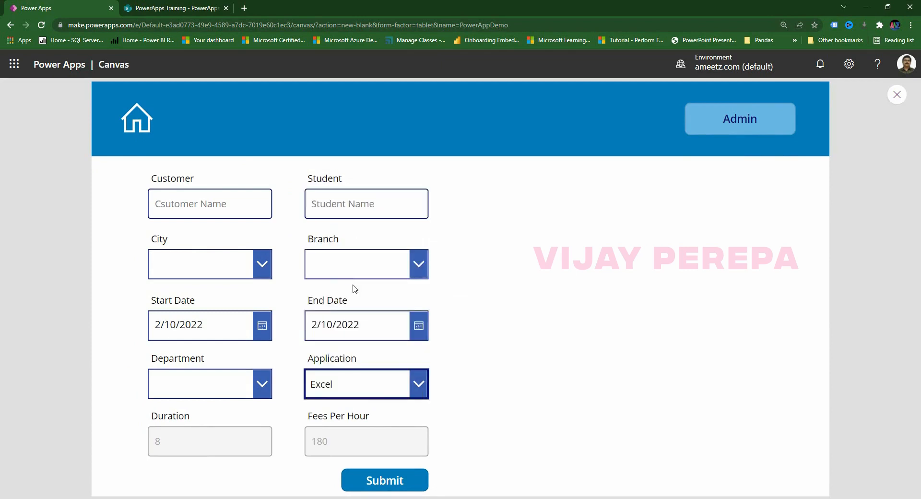
pyautogui.click(405, 391)
pyautogui.click(367, 194)
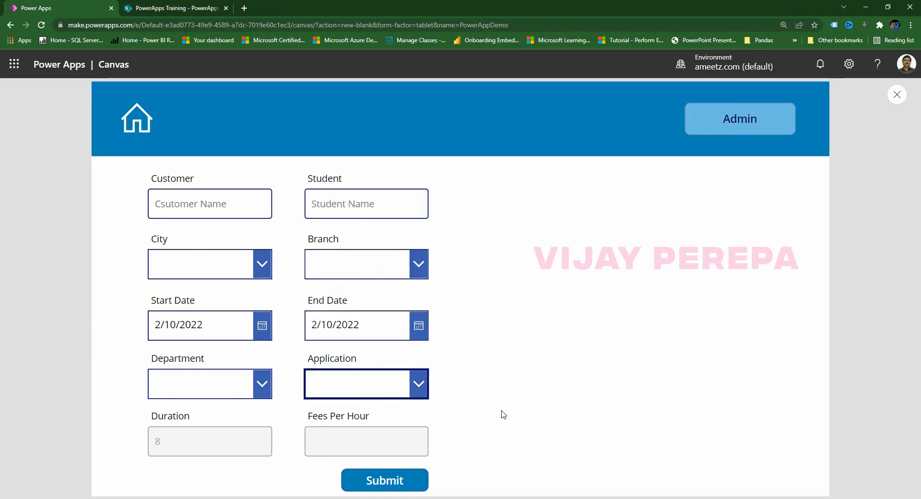
pyautogui.click(896, 95)
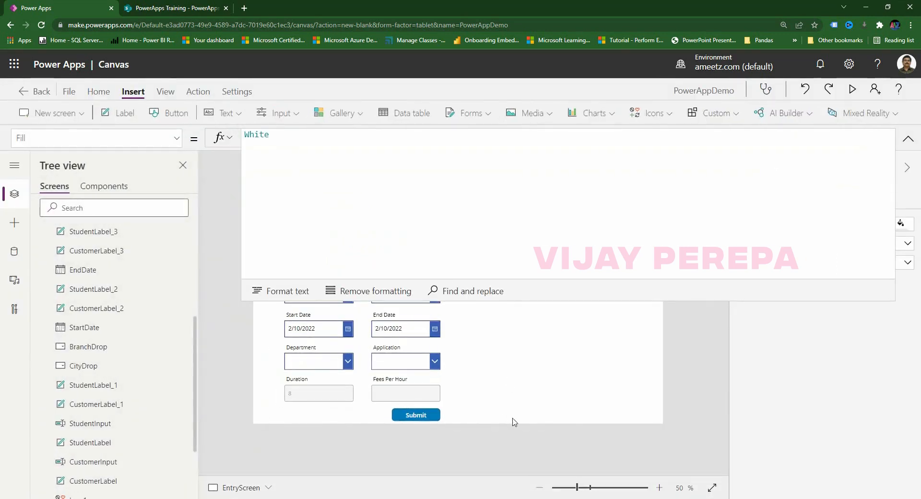
# Collapse the formula editor, browse the property list, and select the Student Name text box.
pyautogui.click(908, 139)
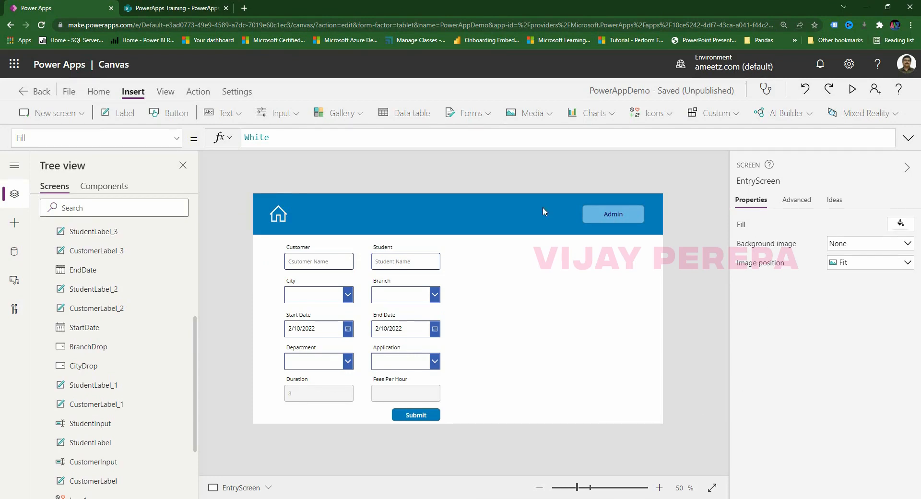
pyautogui.click(94, 137)
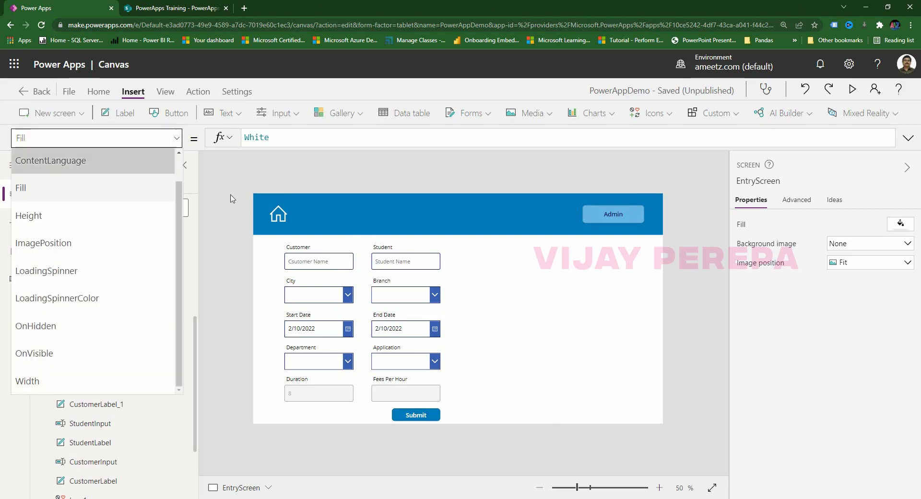
pyautogui.click(476, 258)
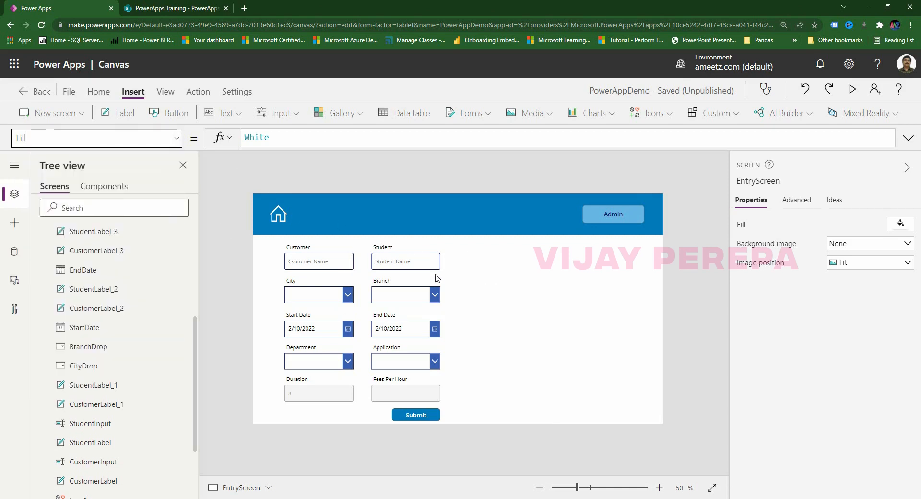
pyautogui.click(419, 266)
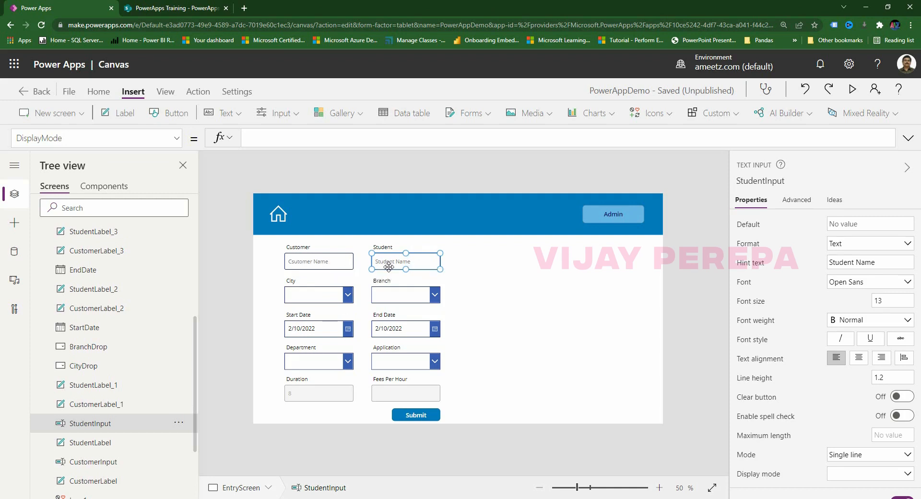
pyautogui.click(545, 319)
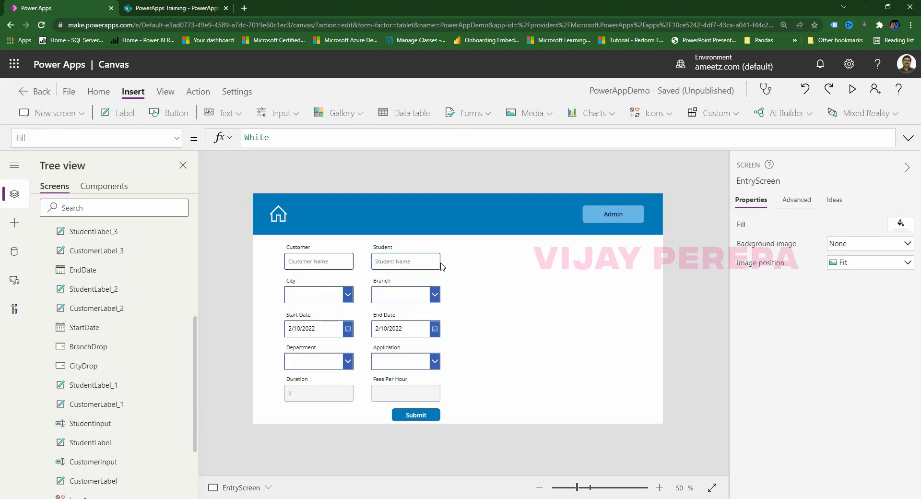
pyautogui.click(319, 302)
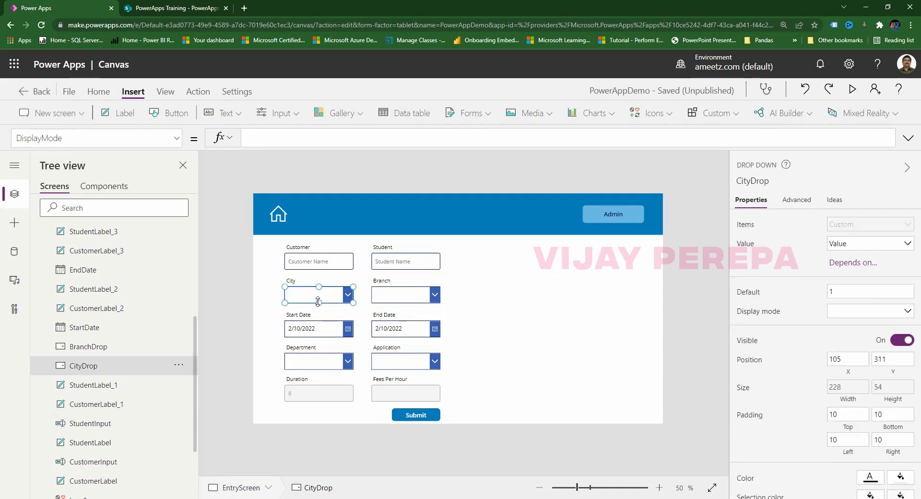
pyautogui.click(415, 306)
pyautogui.click(418, 301)
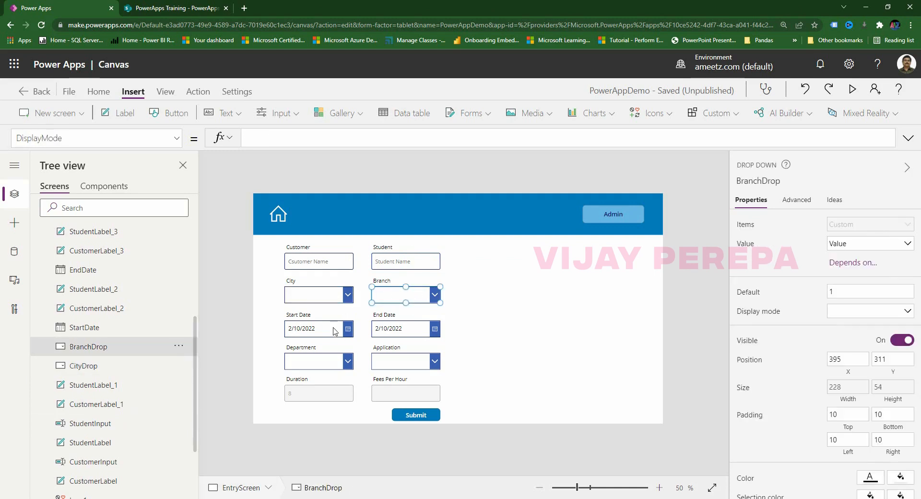
pyautogui.click(306, 368)
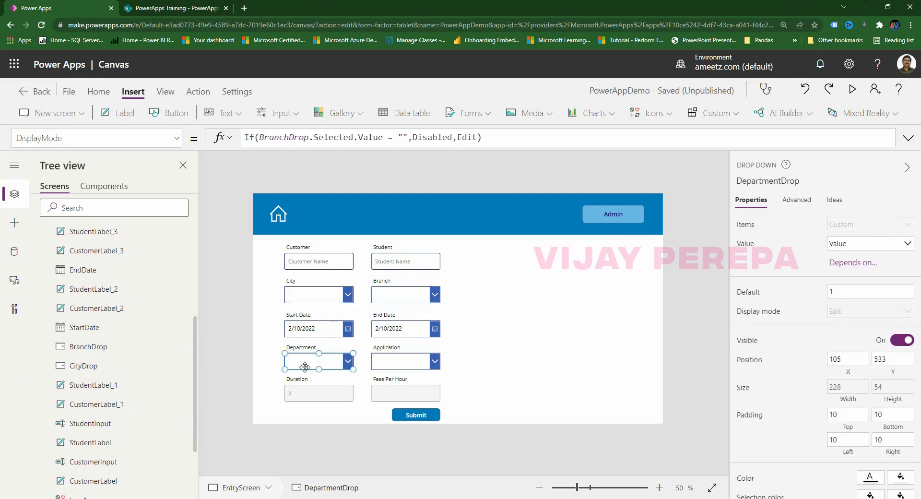
pyautogui.click(415, 369)
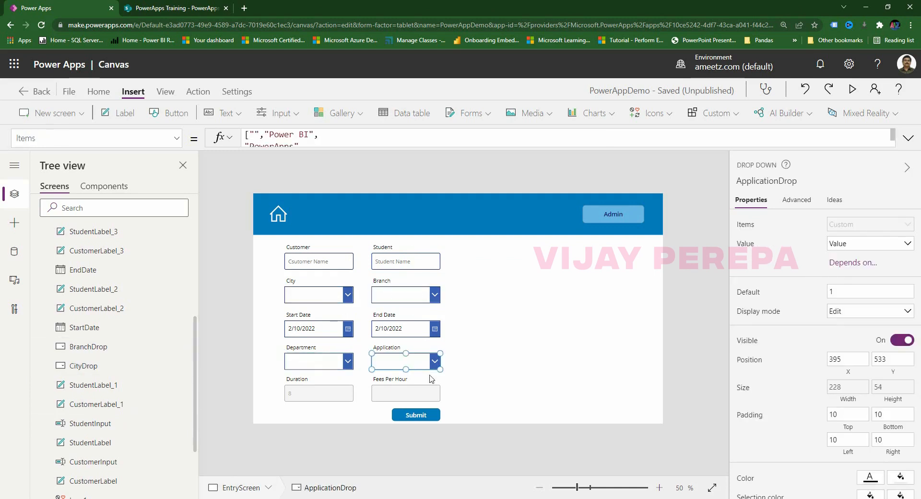
pyautogui.click(428, 416)
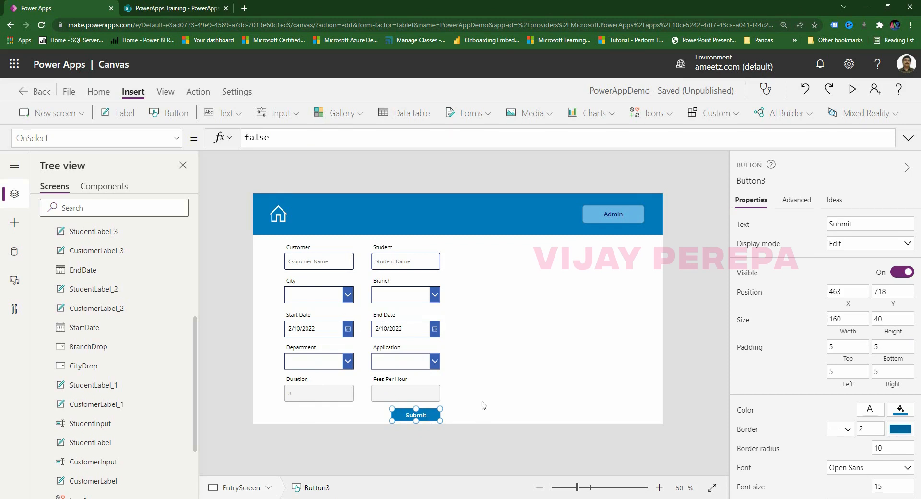
pyautogui.click(392, 262)
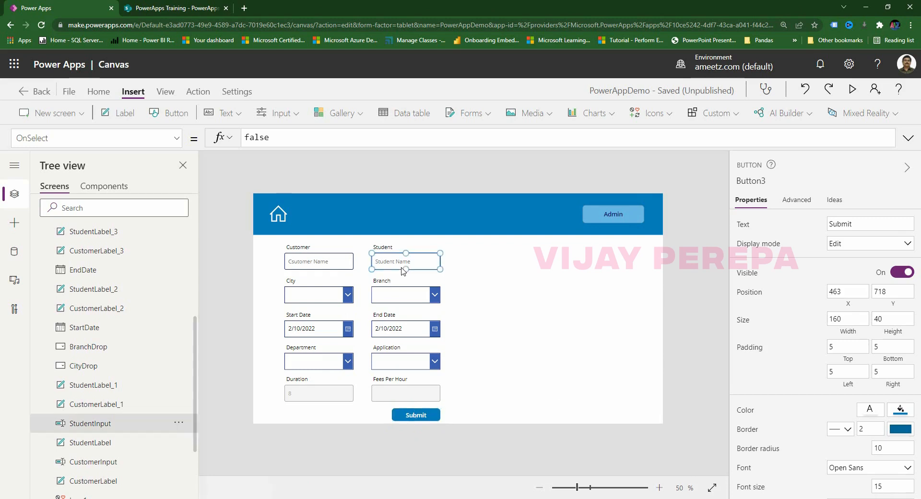
pyautogui.click(177, 138)
pyautogui.click(308, 143)
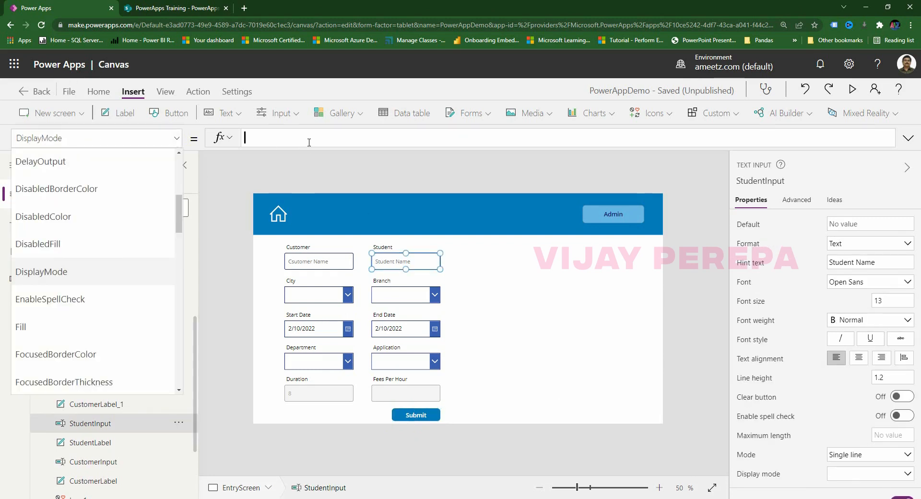
# Set StudentInput's DisplayMode to If(IsBlank(CustomerInput),DisplayMode.Disabled,DisplayMode.Edit).
pyautogui.moveTo(315, 149); pyautogui.dragTo(314, 165)
pyautogui.click(287, 147)
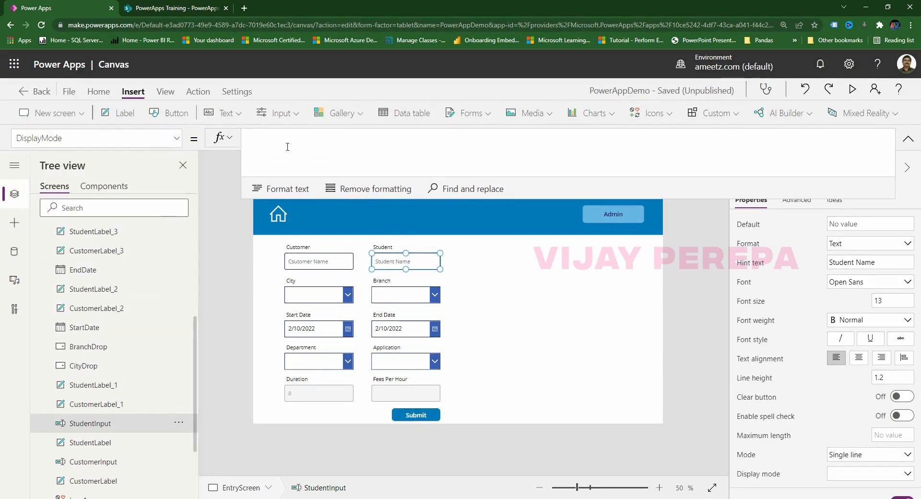
pyautogui.write('If(is')
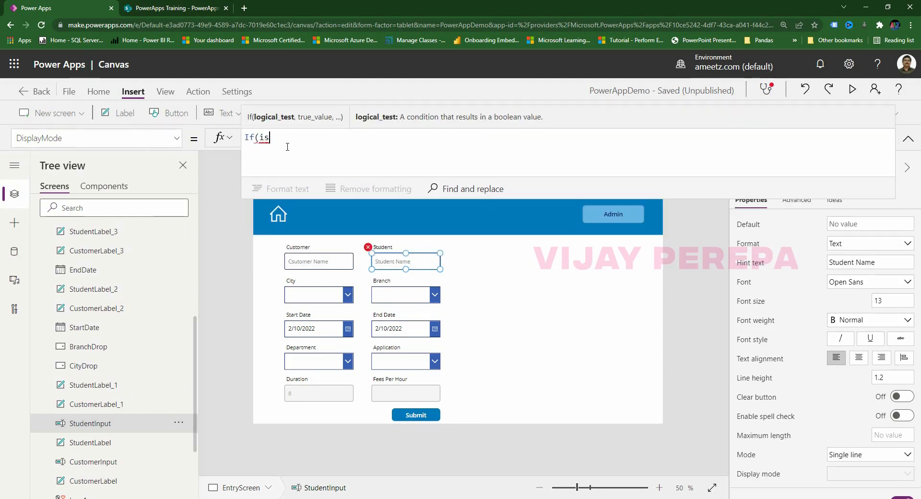
pyautogui.write('Blank(csu')
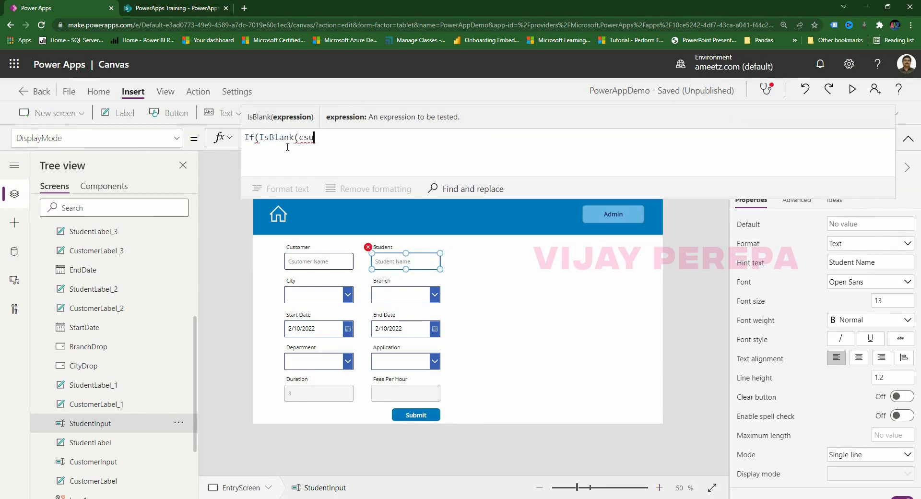
pyautogui.press('BackSpace')
pyautogui.write('usto')
pyautogui.press('BackSpace')
pyautogui.press('BackSpace')
pyautogui.press('BackSpace')
pyautogui.press('BackSpace')
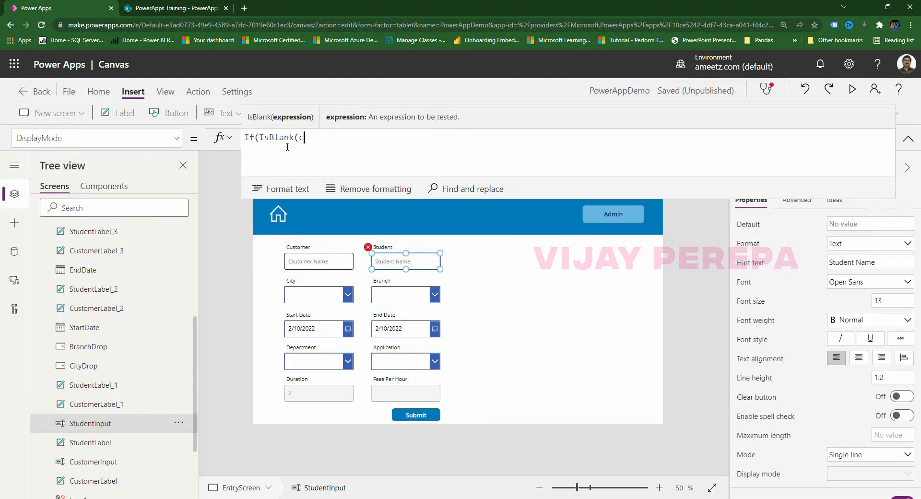
pyautogui.write('ustom')
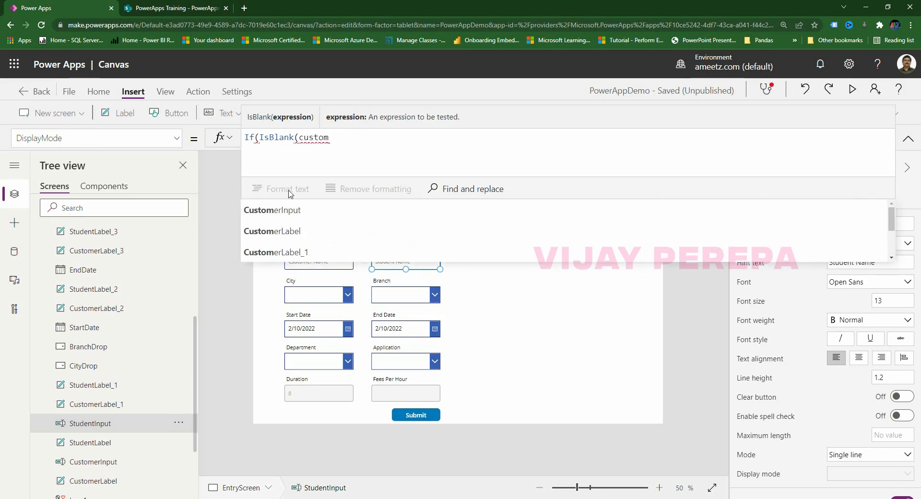
pyautogui.click(289, 210)
pyautogui.write('),')
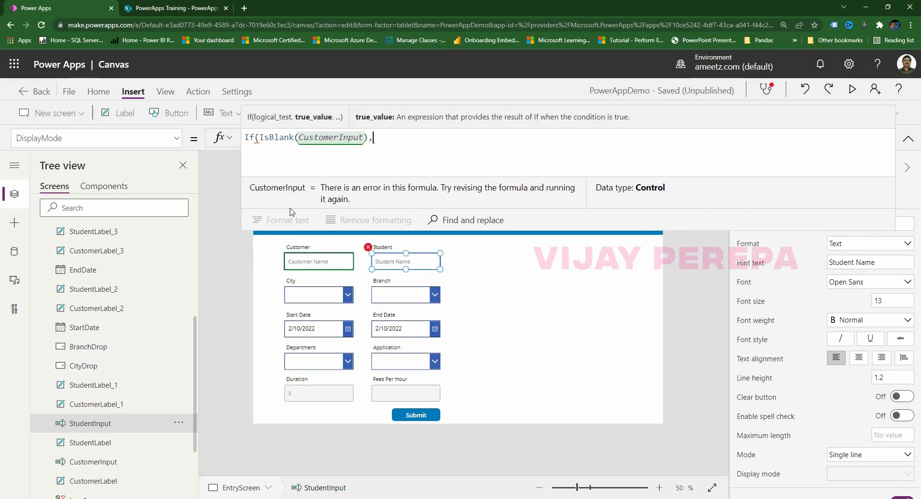
pyautogui.write('dis')
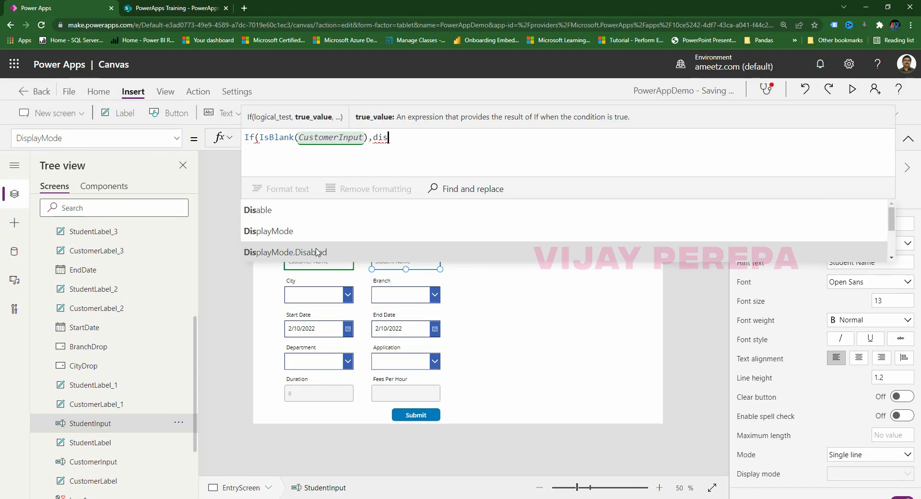
pyautogui.click(325, 253)
pyautogui.write(',')
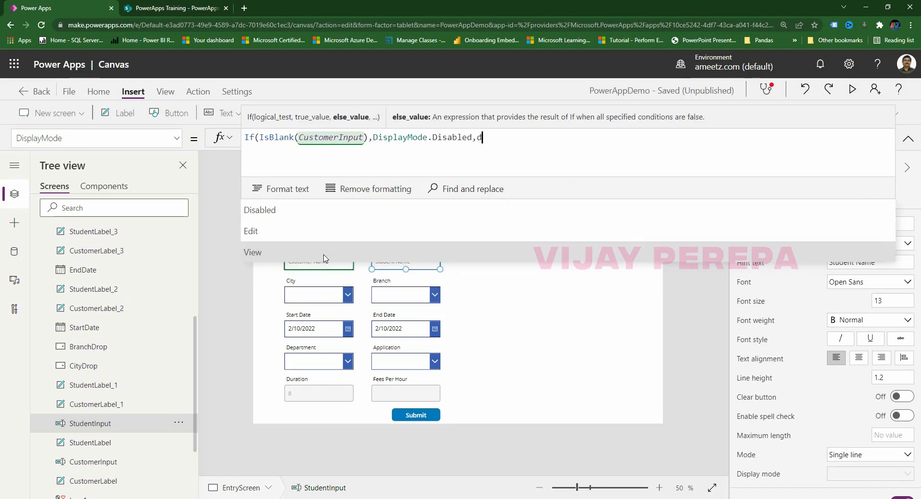
pyautogui.write('displ')
pyautogui.click(320, 253)
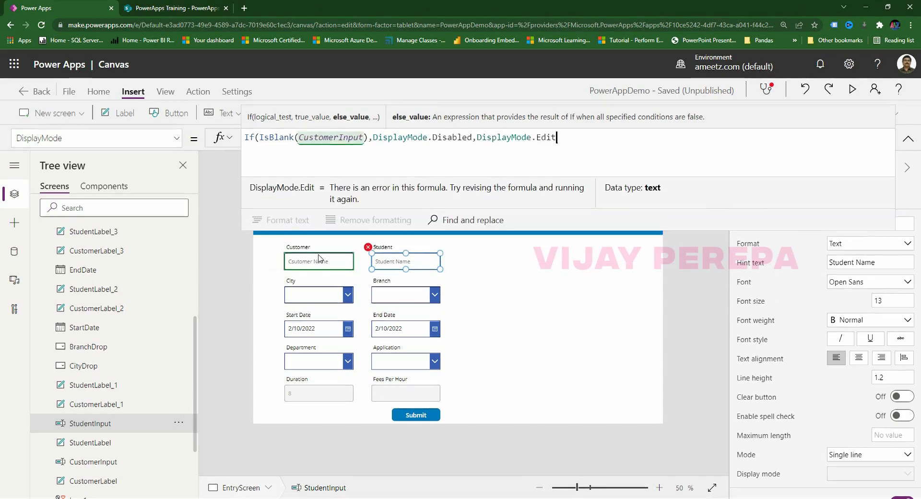
pyautogui.write(')')
pyautogui.click(535, 386)
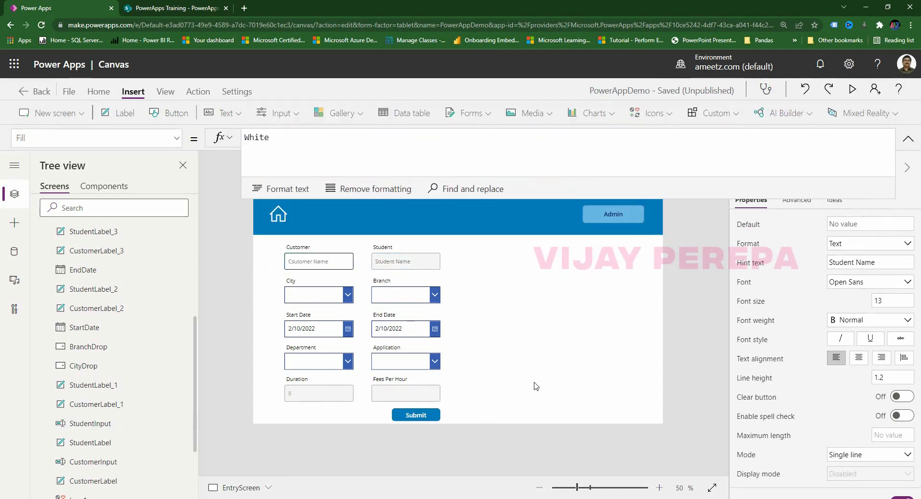
# Copy the Student Name box's display-mode formula.
pyautogui.click(428, 263)
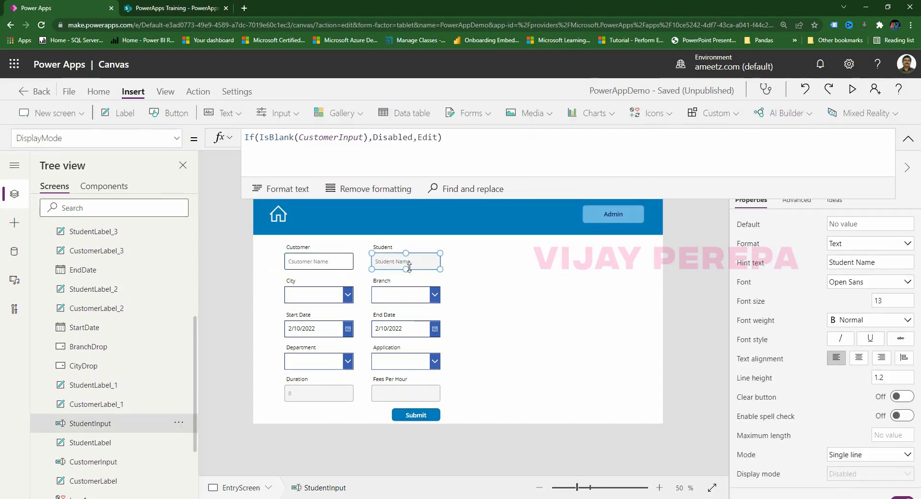
pyautogui.click(447, 271)
pyautogui.click(329, 302)
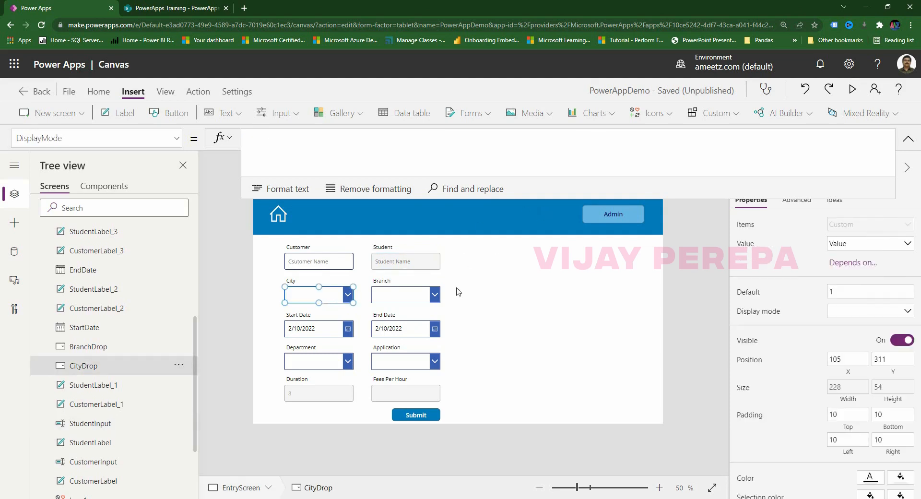
pyautogui.click(415, 267)
pyautogui.click(537, 148)
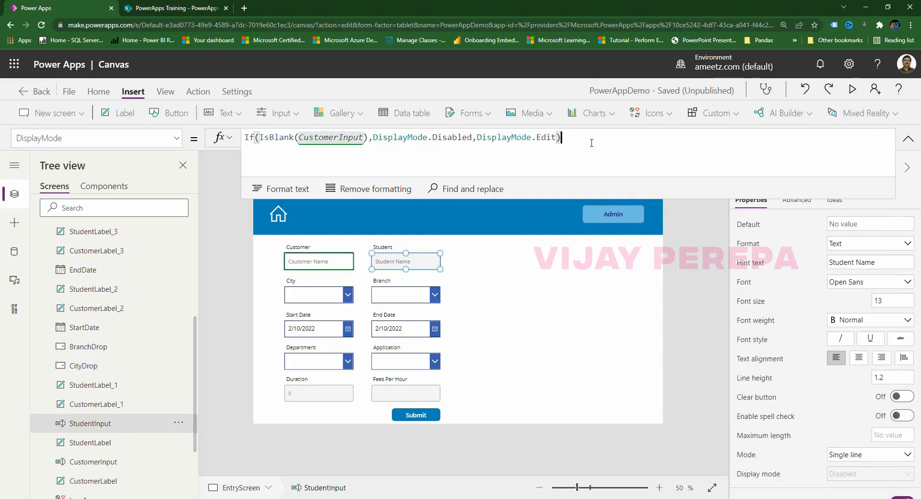
pyautogui.hotkey('ctrl', 'a')
pyautogui.write('If(IsBlank(CustomerInput),Disabled,Edit)')
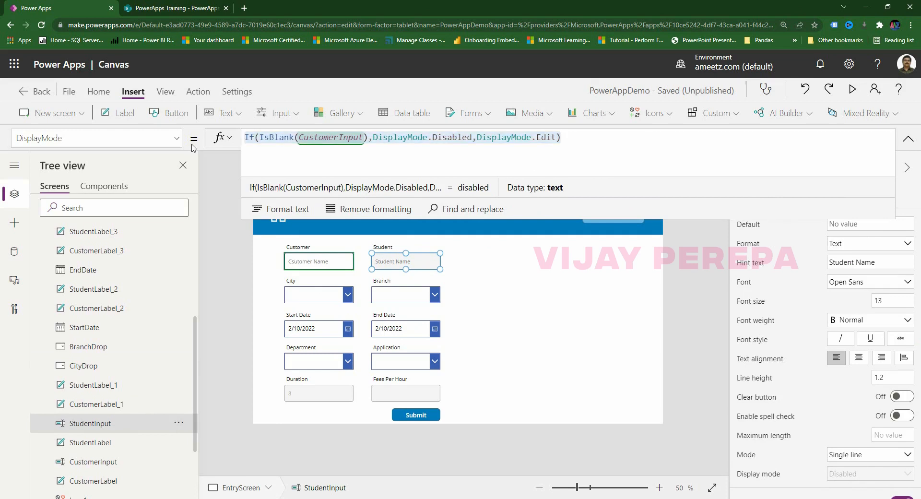
# Paste it into CityDrop's DisplayMode, replacing CustomerInput with StudentInput.
pyautogui.click(313, 288)
pyautogui.click(308, 298)
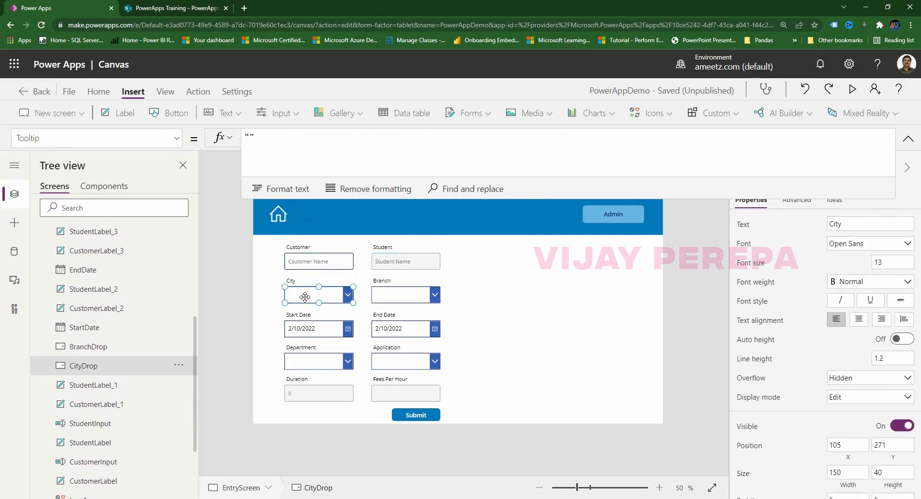
pyautogui.click(109, 146)
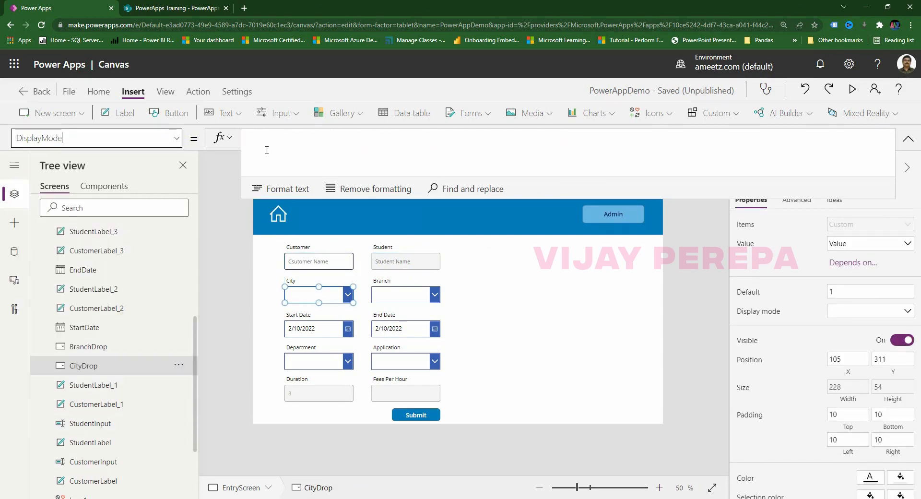
pyautogui.write('If(IsBlank(CustomerInput),DisplayMode.Disabled,DisplayMode.Edit)')
pyautogui.click(267, 150)
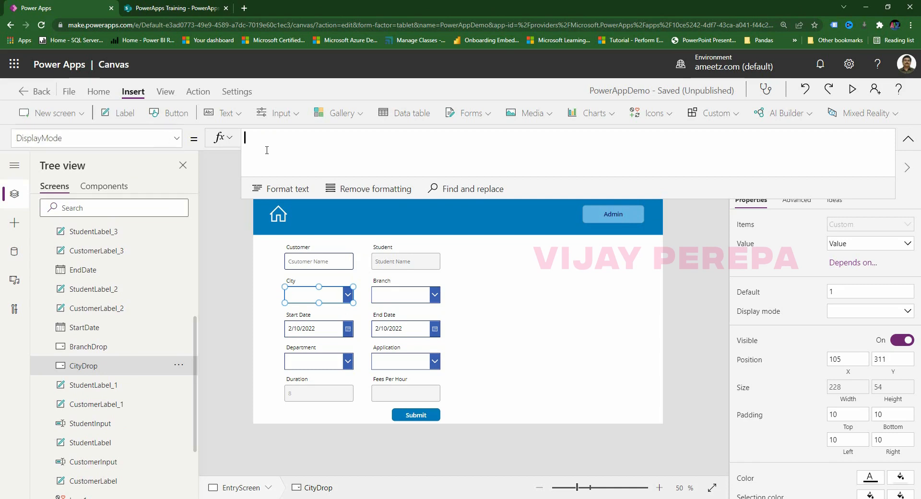
pyautogui.write('If(IsBlank(CustomerInput),DisplayMode.Disabled,DisplayMode.Edit)')
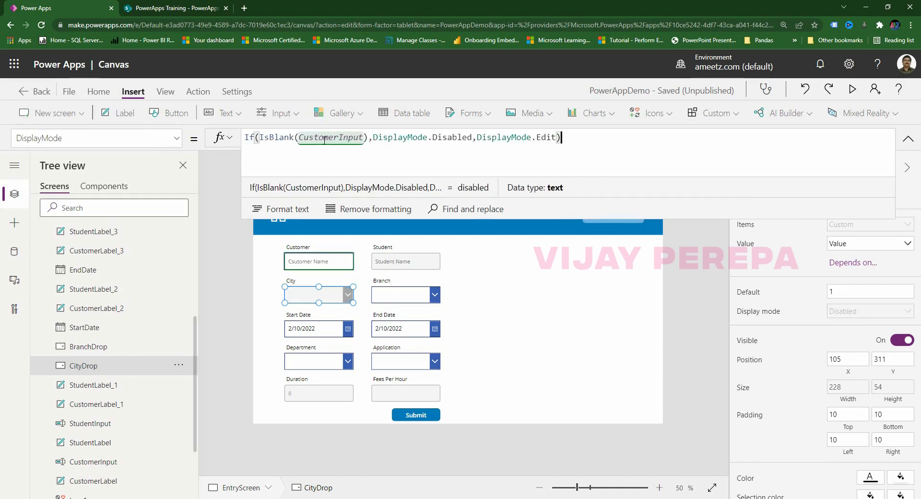
pyautogui.click(338, 139)
pyautogui.press('BackSpace')
pyautogui.press('BackSpace')
pyautogui.press('BackSpace')
pyautogui.press('BackSpace')
pyautogui.press('BackSpace')
pyautogui.press('BackSpace')
pyautogui.press('BackSpace')
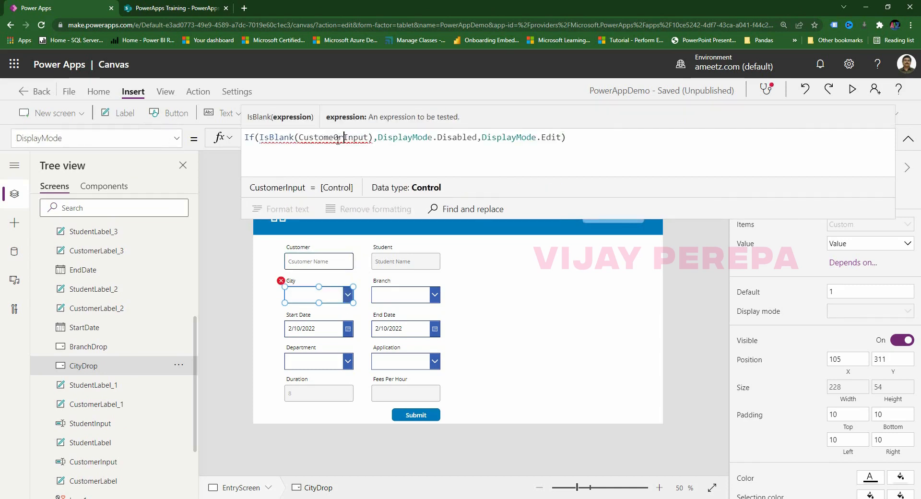
pyautogui.press('BackSpace')
pyautogui.write('st')
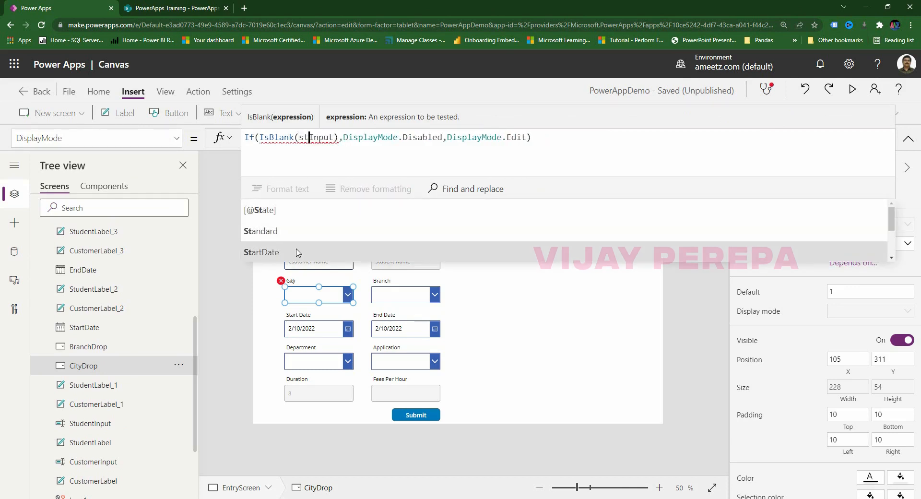
pyautogui.write('u')
pyautogui.click(292, 212)
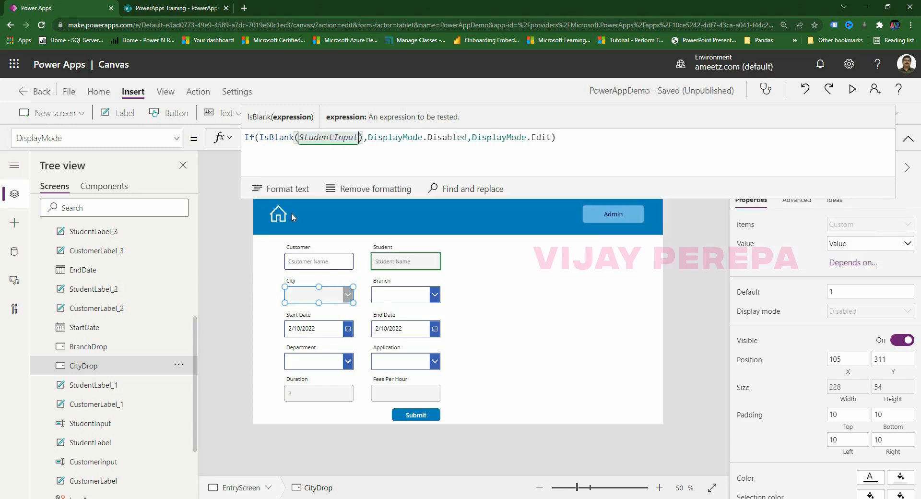
pyautogui.click(521, 352)
# Set BranchDrop's DisplayMode to If(CityDrop.Selected.Value = "",DisplayMode.Disabled,DisplayMode.Edit).
pyautogui.click(423, 301)
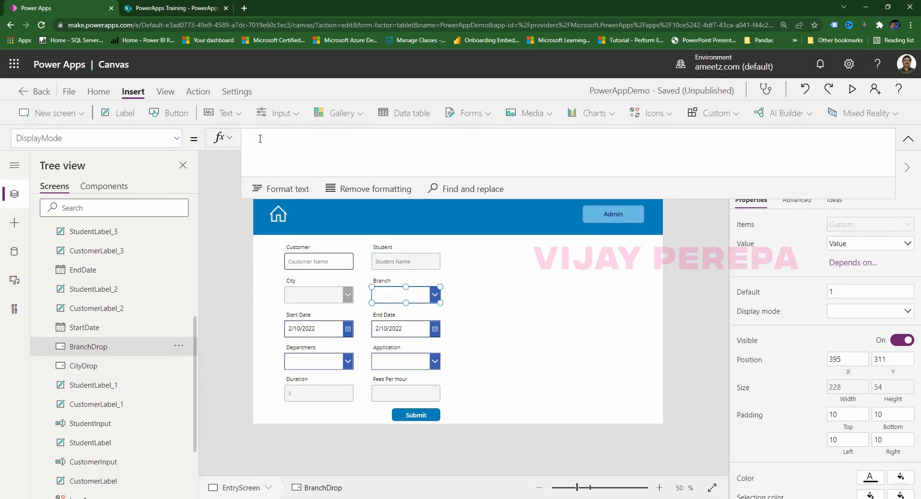
pyautogui.write('If(Ci')
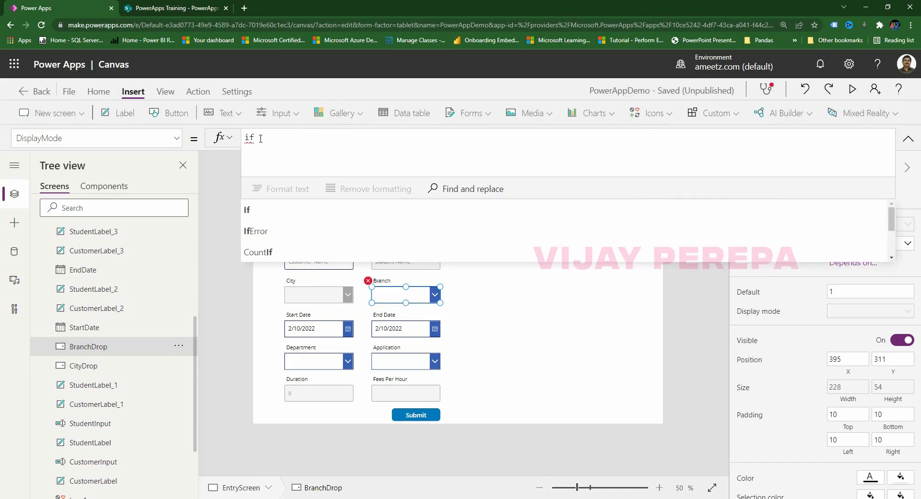
pyautogui.write('tyDrop')
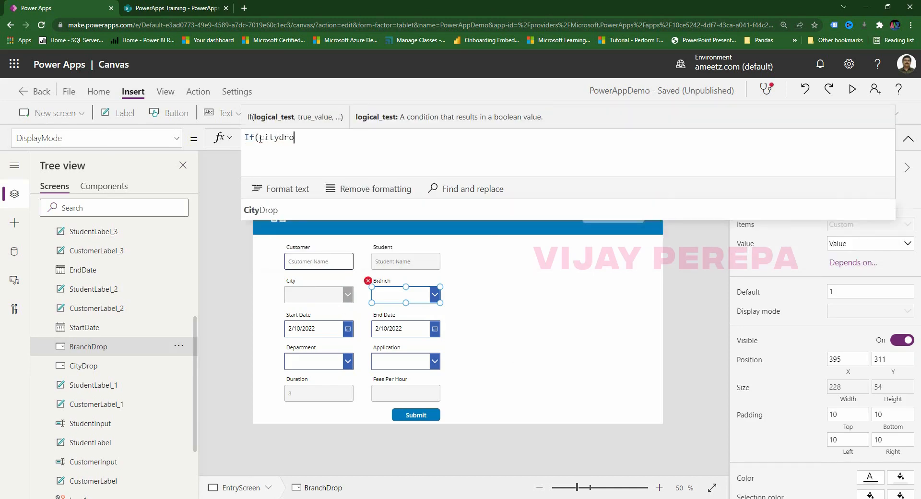
pyautogui.write('.select')
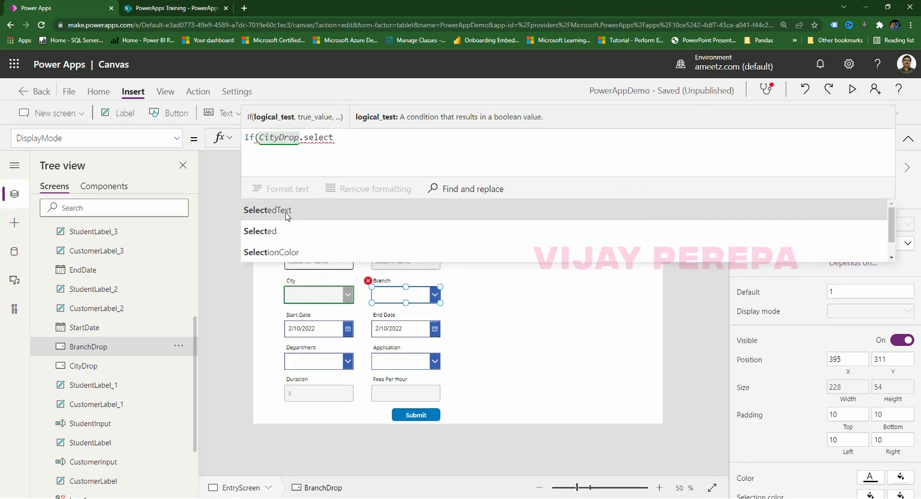
pyautogui.click(288, 231)
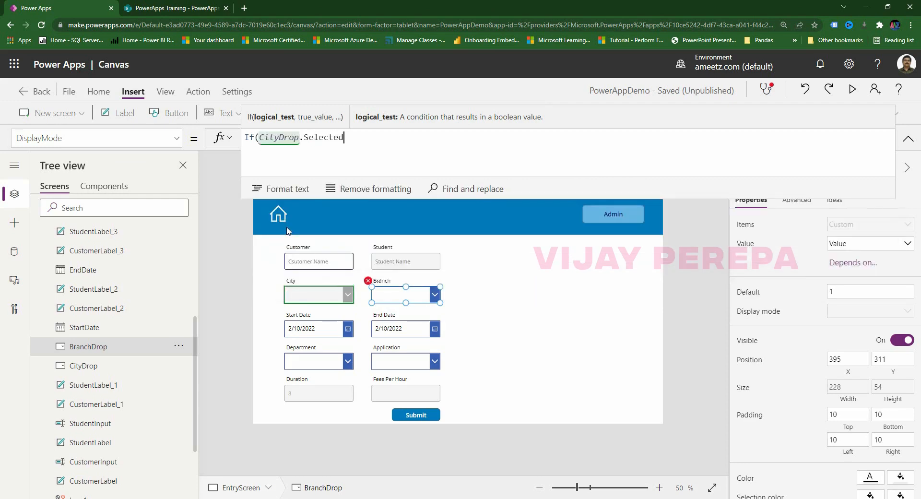
pyautogui.write('.Value')
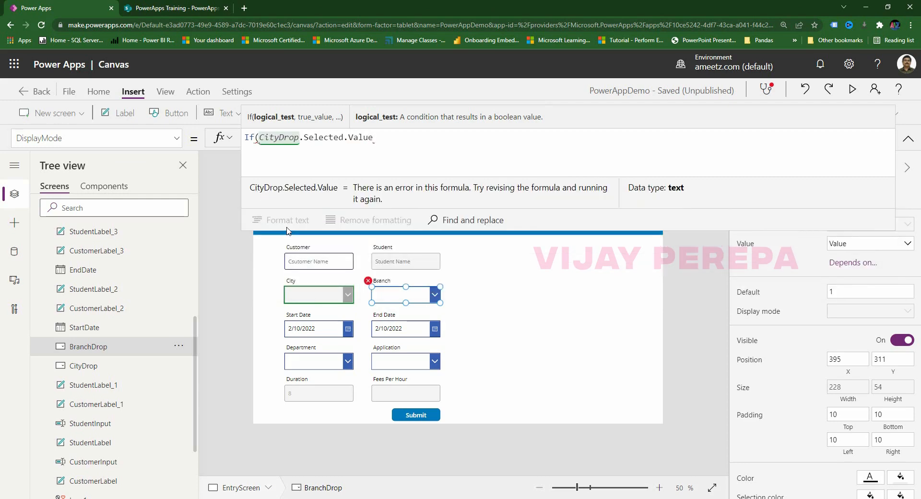
pyautogui.write(',DisplayMode.Disabled')
pyautogui.write(' = ""')
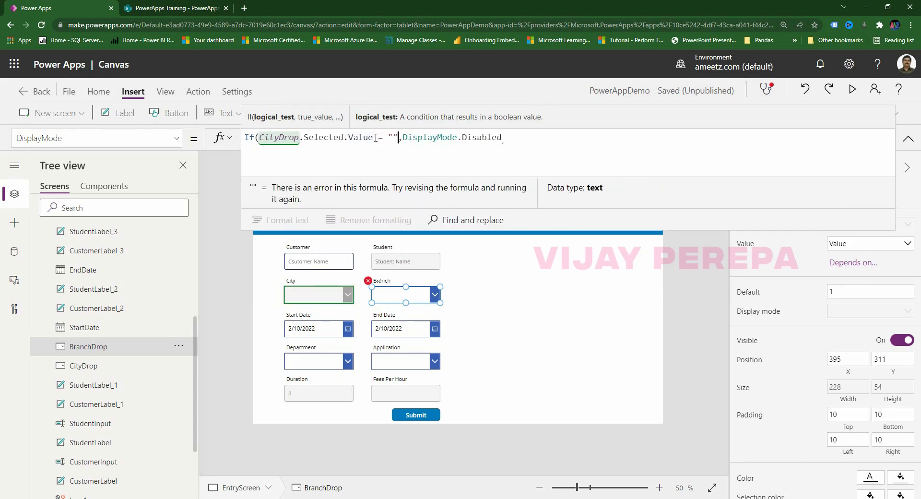
pyautogui.write(',')
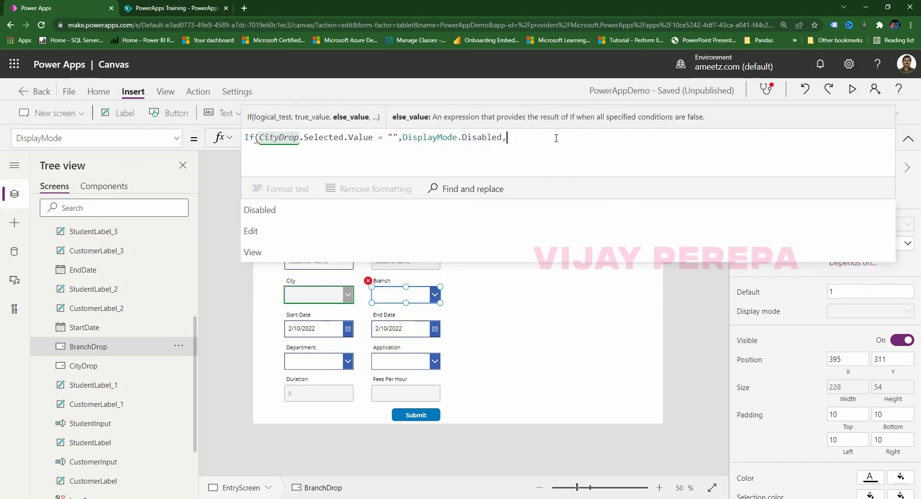
pyautogui.write('dispal')
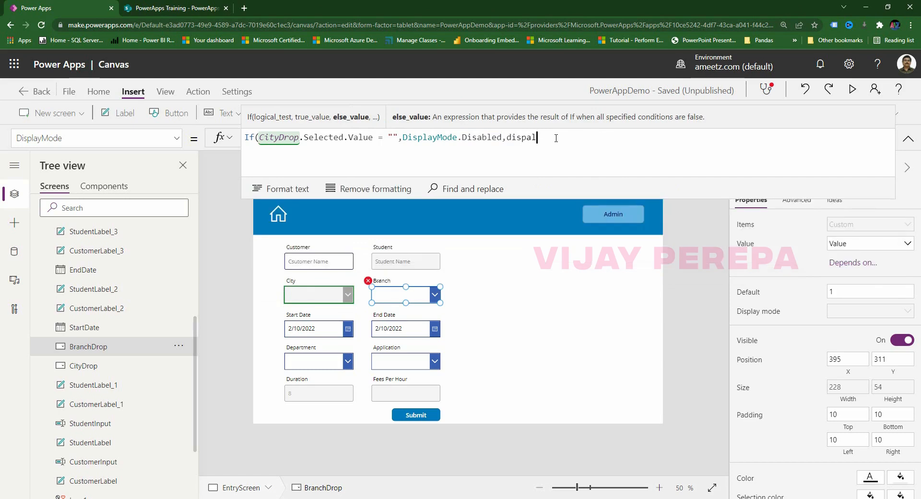
pyautogui.press('BackSpace')
pyautogui.press('BackSpace')
pyautogui.write('lay')
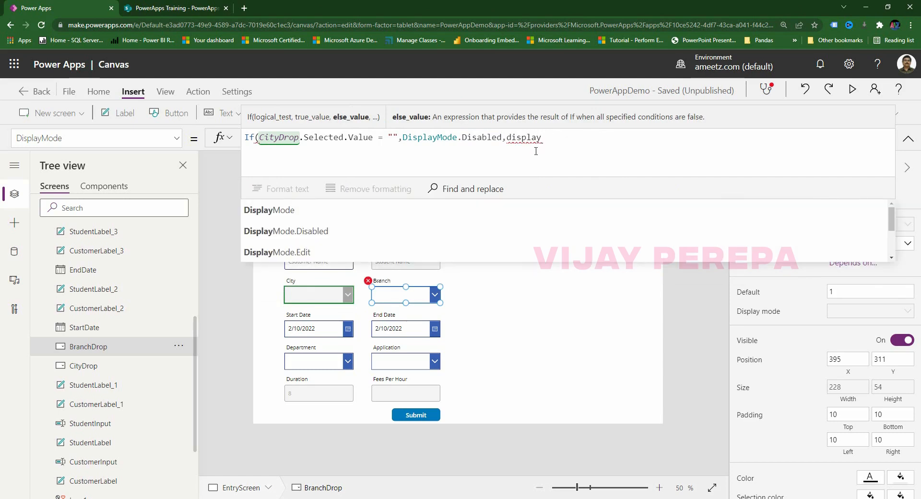
pyautogui.click(368, 252)
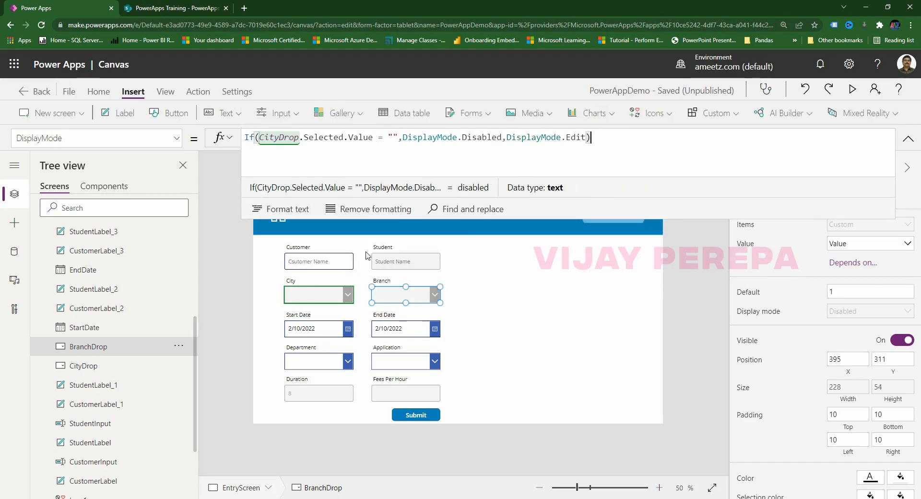
pyautogui.click(532, 365)
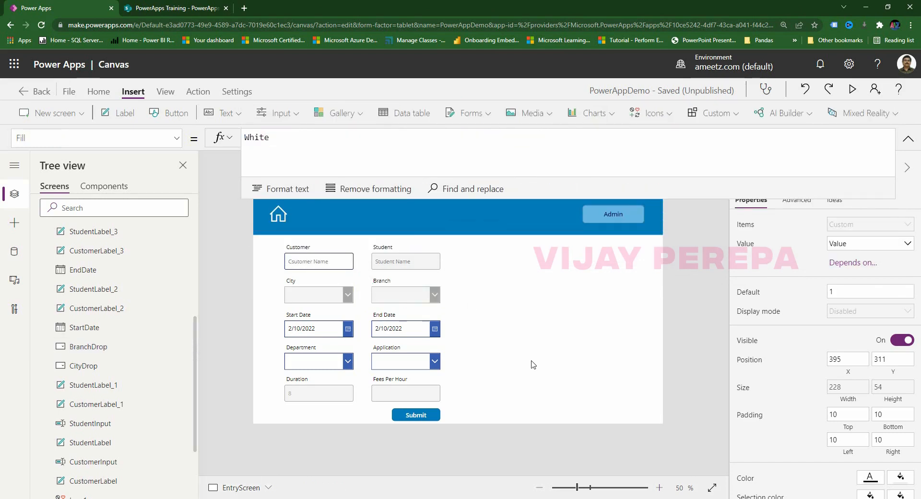
# Copy the Branch dropdown's DisplayMode formula.
pyautogui.click(345, 368)
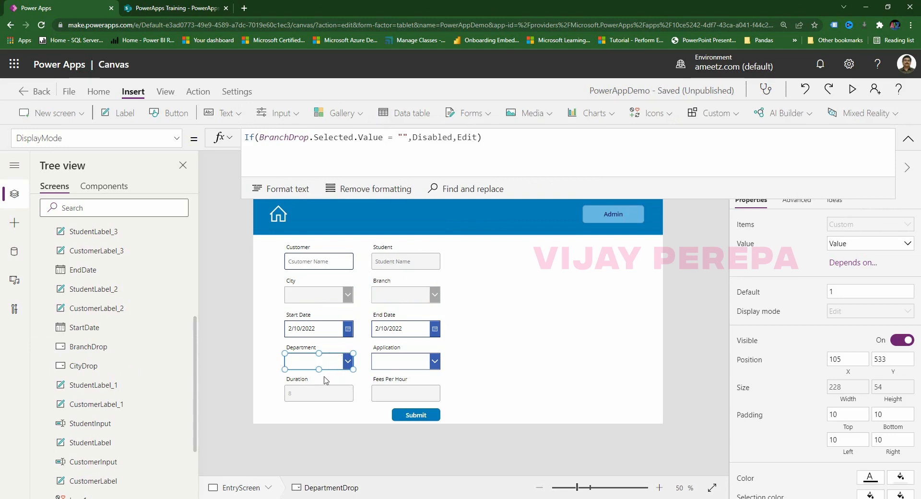
pyautogui.click(406, 295)
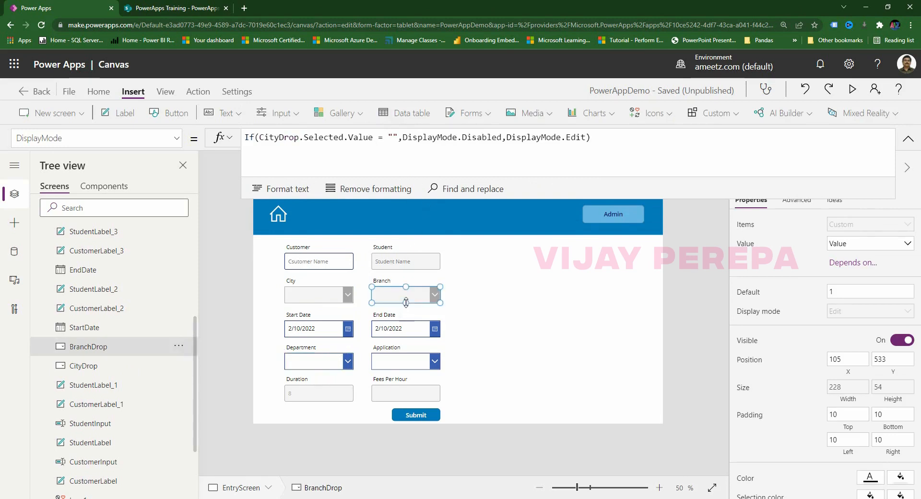
pyautogui.click(523, 150)
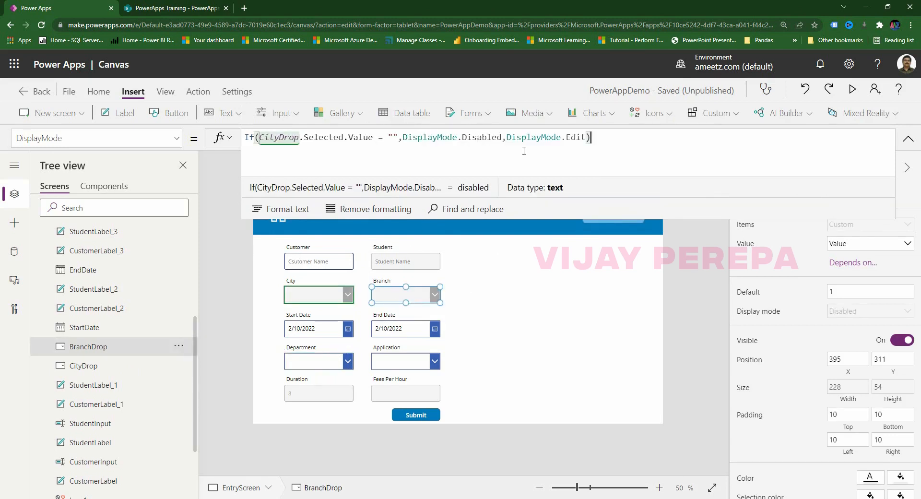
pyautogui.hotkey('ctrl', 'a')
pyautogui.hotkey('ctrl', 'c')
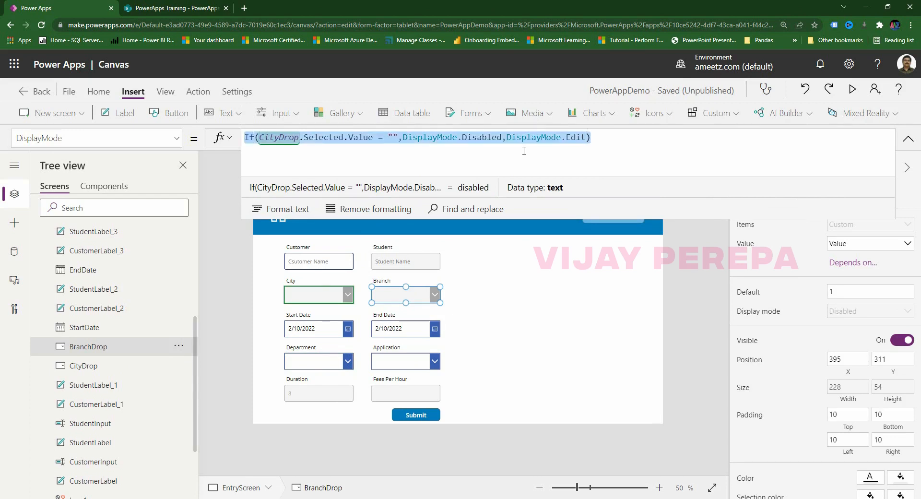
# Paste it into DepartmentDrop's DisplayMode, replacing CityDrop with BranchDrop.
pyautogui.click(307, 361)
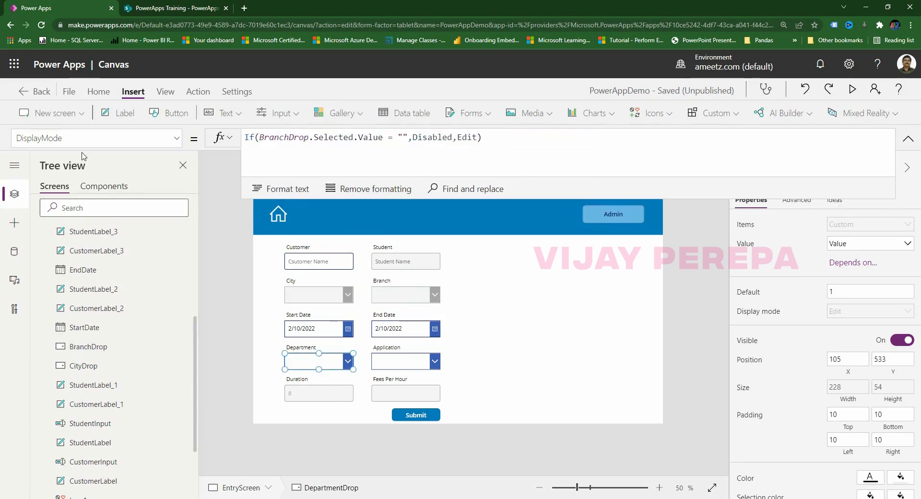
pyautogui.click(538, 153)
pyautogui.hotkey('ctrl', 'a')
pyautogui.hotkey('ctrl', 'v')
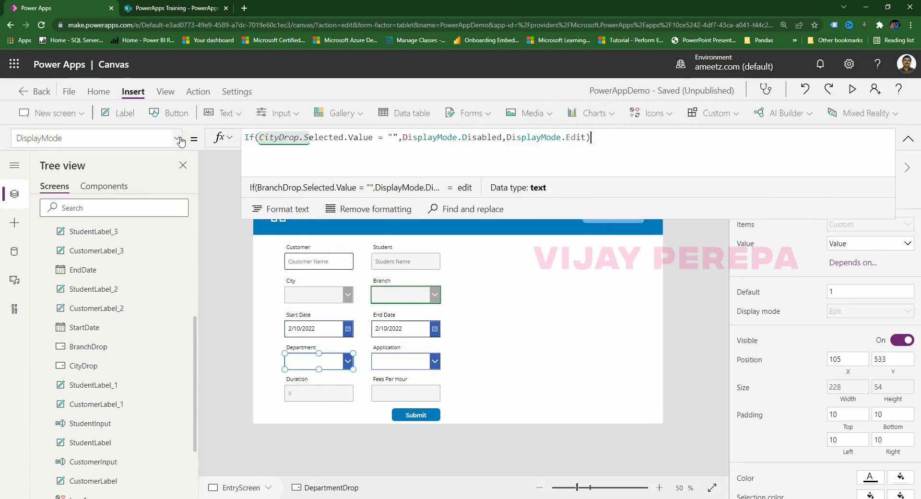
pyautogui.click(282, 139)
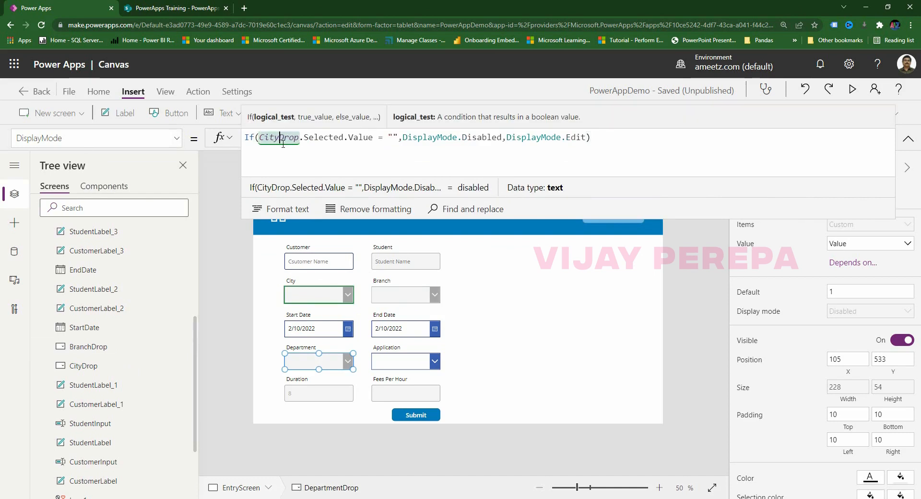
pyautogui.press('BackSpace')
pyautogui.press('BackSpace')
pyautogui.press('BackSpace')
pyautogui.press('BackSpace')
pyautogui.press('BackSpace')
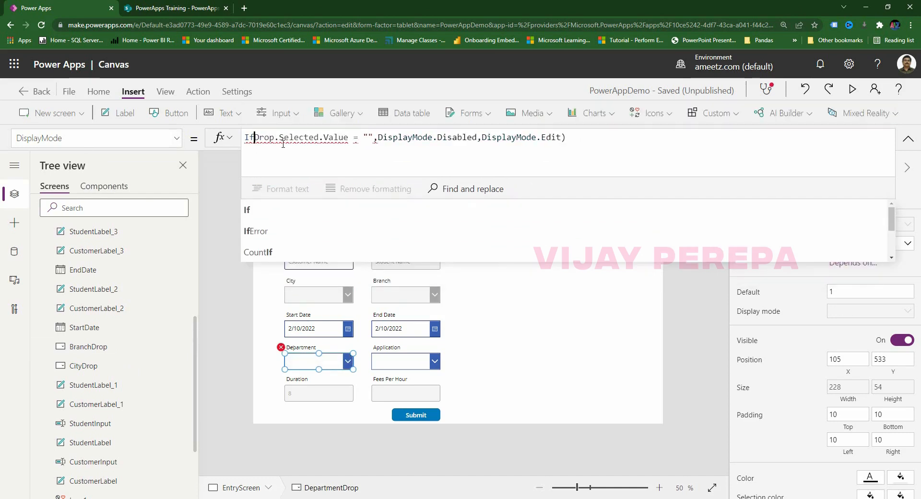
pyautogui.write('(br')
pyautogui.write('anc')
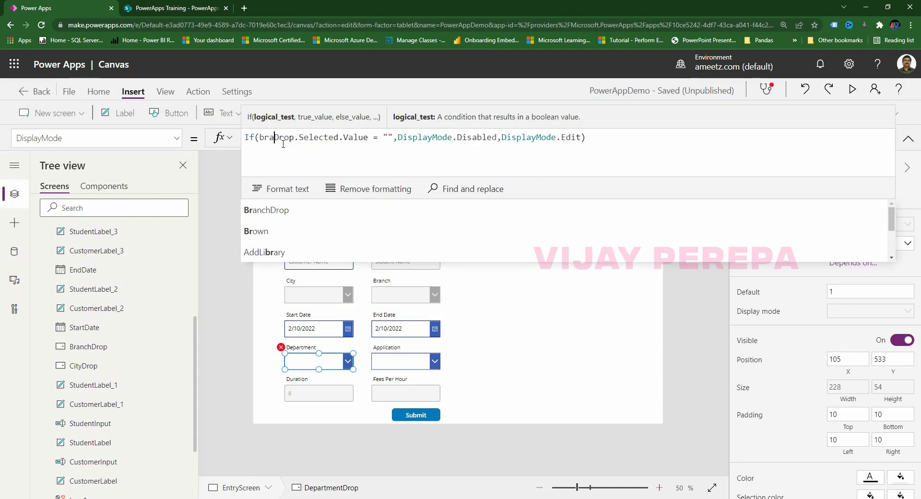
pyautogui.click(266, 209)
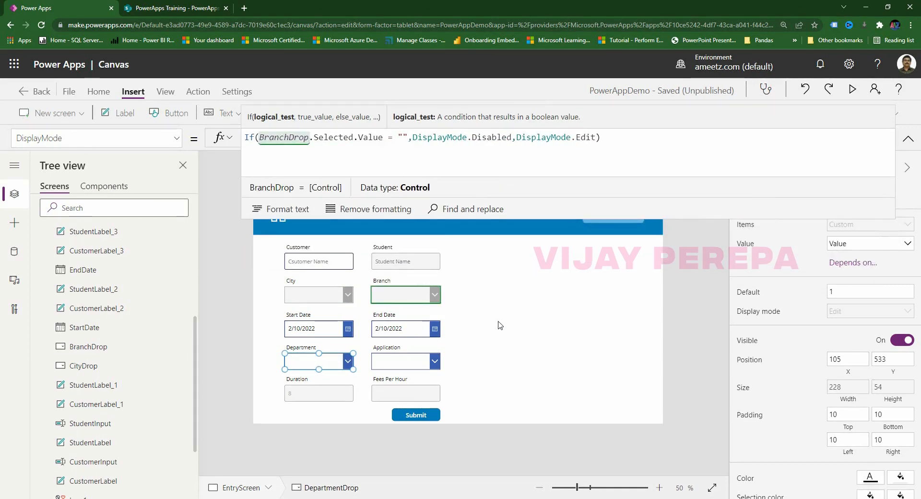
pyautogui.click(518, 316)
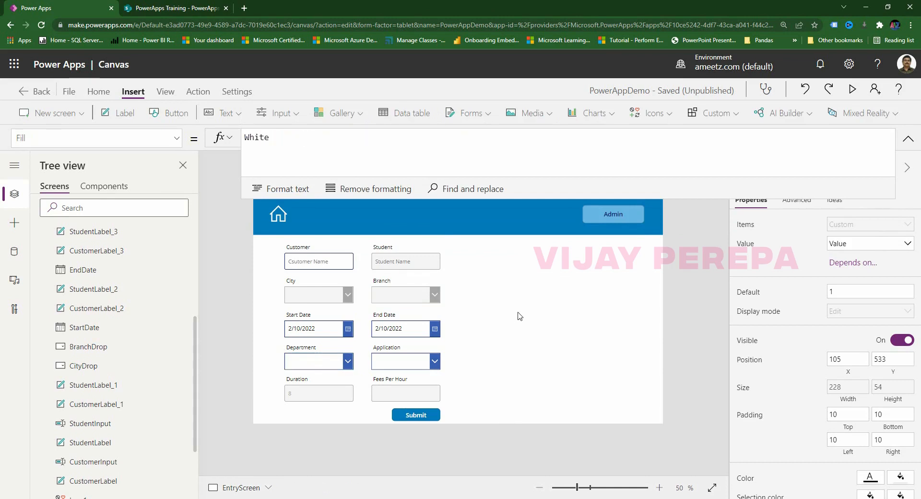
# Append a default [""] result after the Delhi case in BranchDrop's Items Switch formula.
pyautogui.click(430, 305)
pyautogui.moveTo(176, 142); pyautogui.dragTo(2, 139)
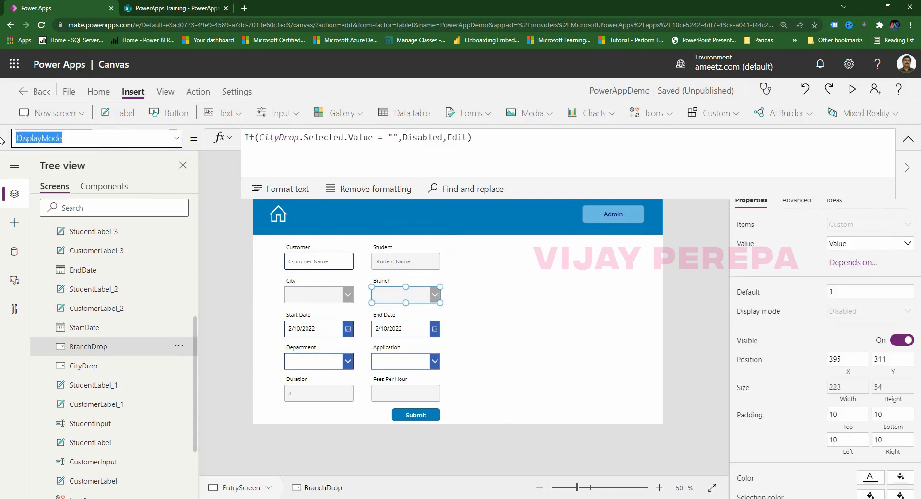
pyautogui.write('Items')
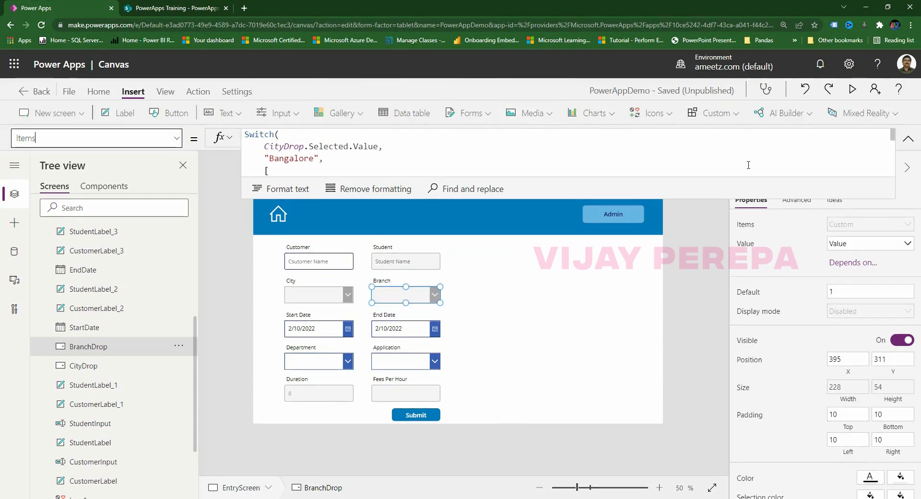
pyautogui.moveTo(662, 198); pyautogui.dragTo(618, 444)
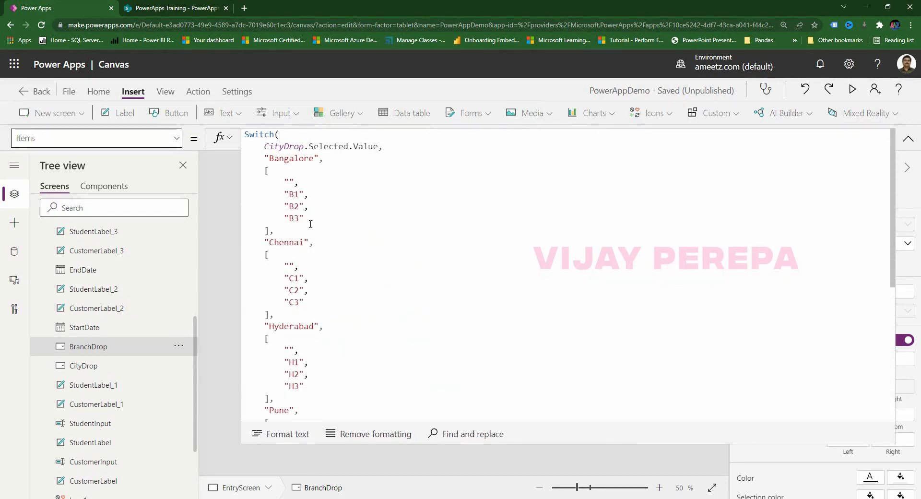
pyautogui.click(264, 158)
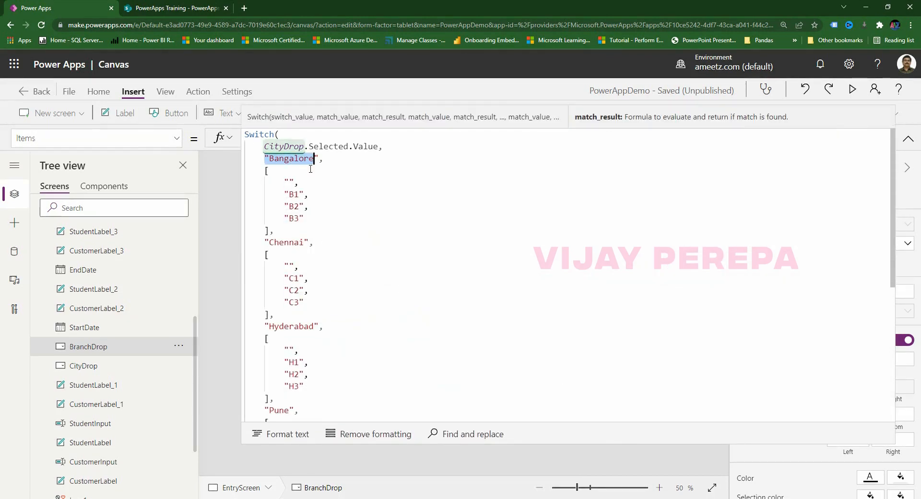
pyautogui.moveTo(253, 171); pyautogui.dragTo(274, 230)
pyautogui.scroll(-5, 365, 257)
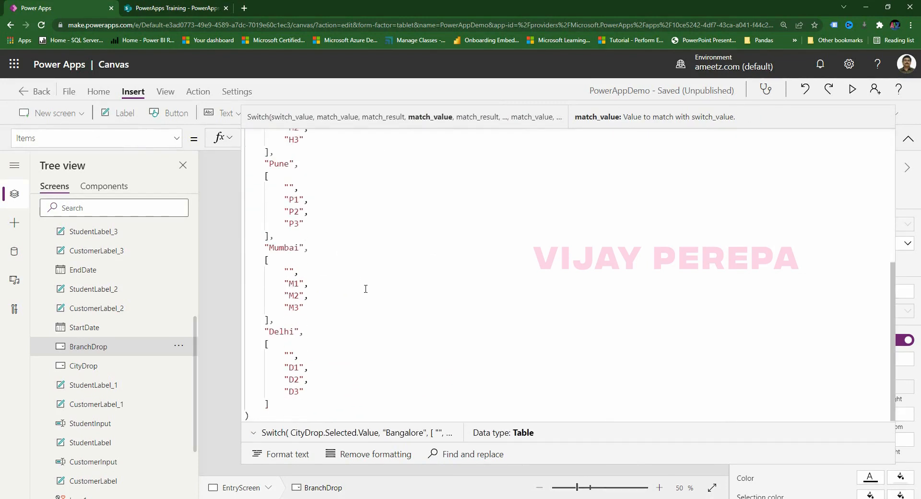
pyautogui.click(297, 406)
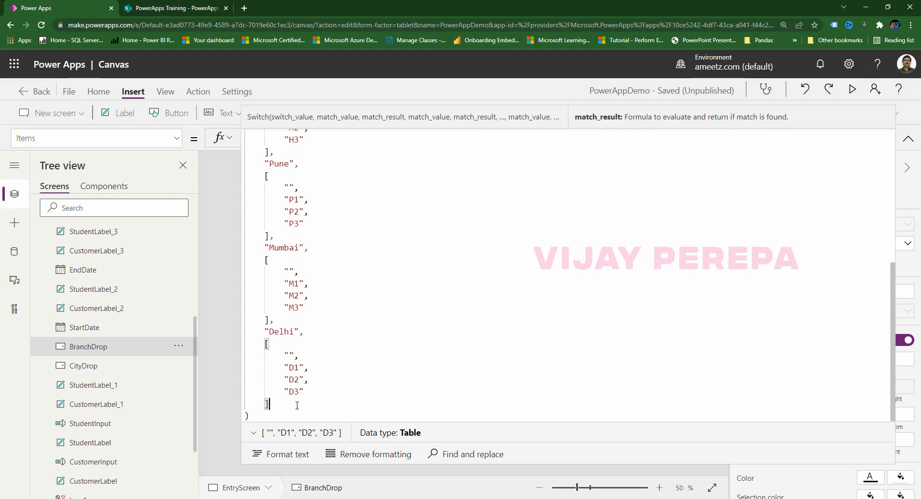
pyautogui.write(',[]')
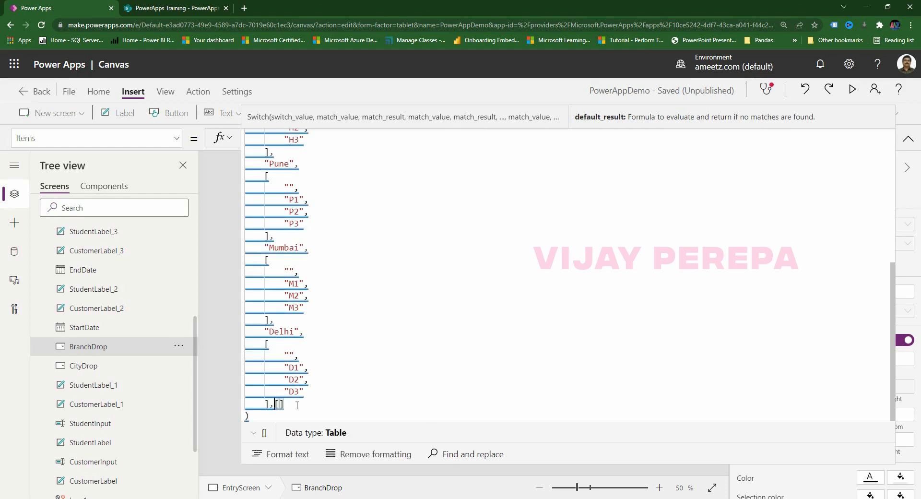
pyautogui.write('""')
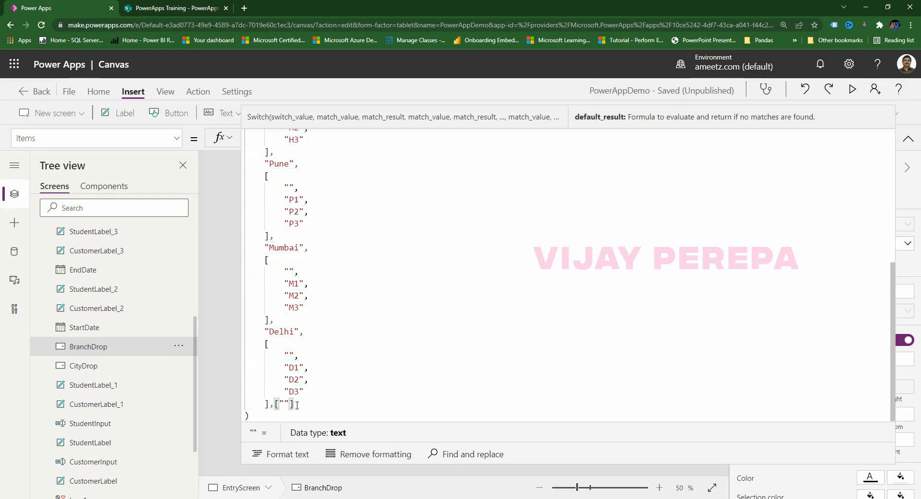
pyautogui.click(908, 139)
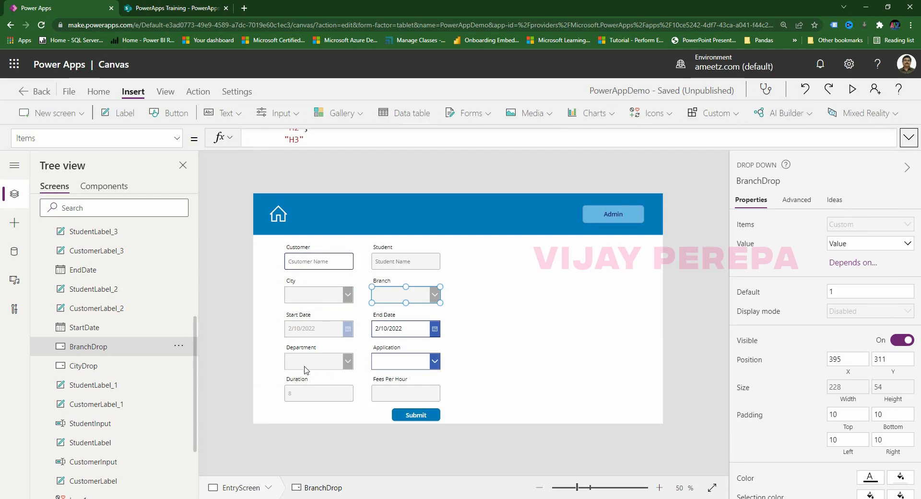
# Copy the Department dropdown's DisplayMode If formula.
pyautogui.click(346, 361)
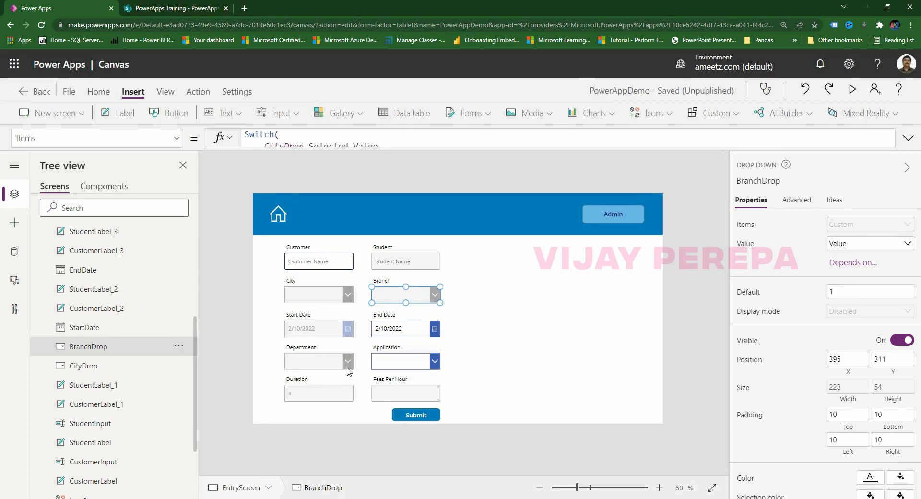
pyautogui.click(317, 361)
pyautogui.click(526, 141)
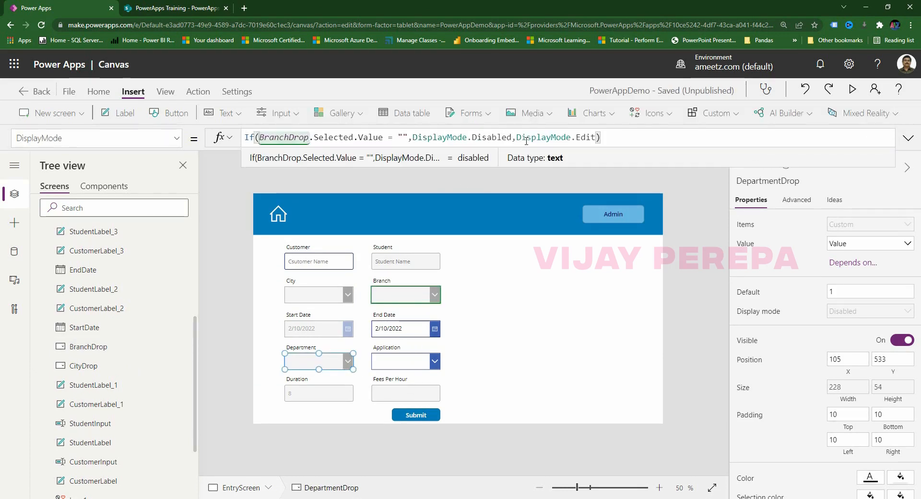
pyautogui.hotkey('ctrl', 'a')
pyautogui.hotkey('ctrl', 'c')
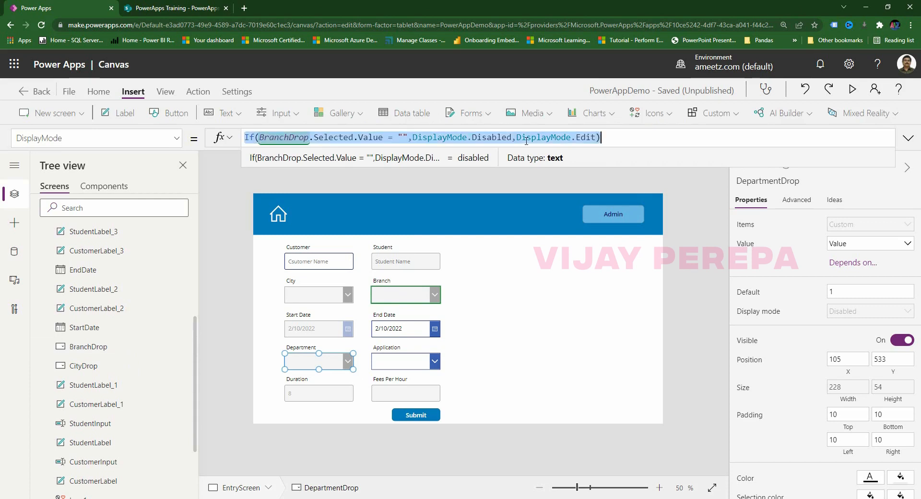
# Paste that formula into the Application dropdown's DisplayMode, changing BranchDrop to DepartmentDrop.
pyautogui.click(412, 360)
pyautogui.moveTo(70, 142); pyautogui.dragTo(1, 143)
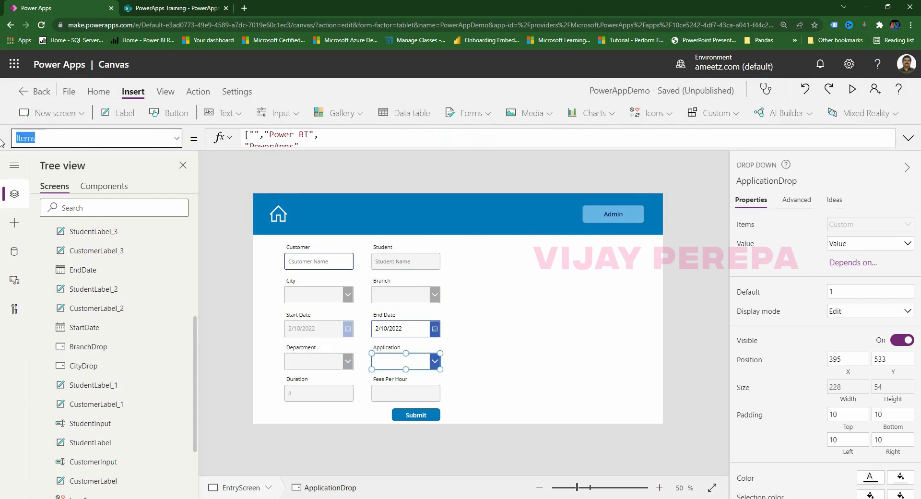
pyautogui.write('Dis')
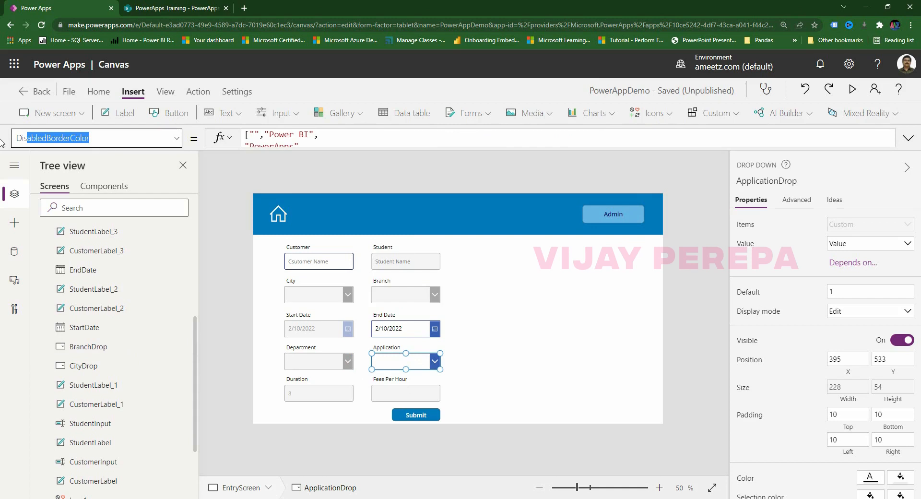
pyautogui.write('playMode')
pyautogui.press('Return')
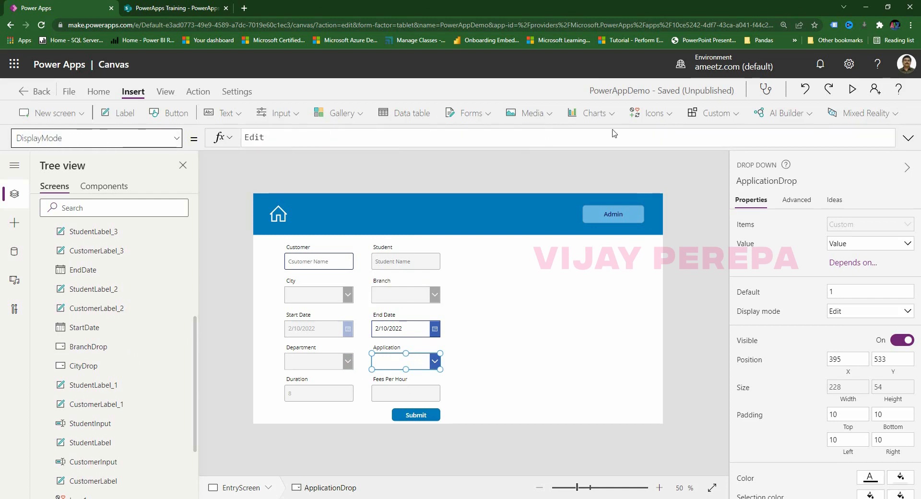
pyautogui.click(652, 143)
pyautogui.hotkey('ctrl', 'a')
pyautogui.hotkey('ctrl', 'v')
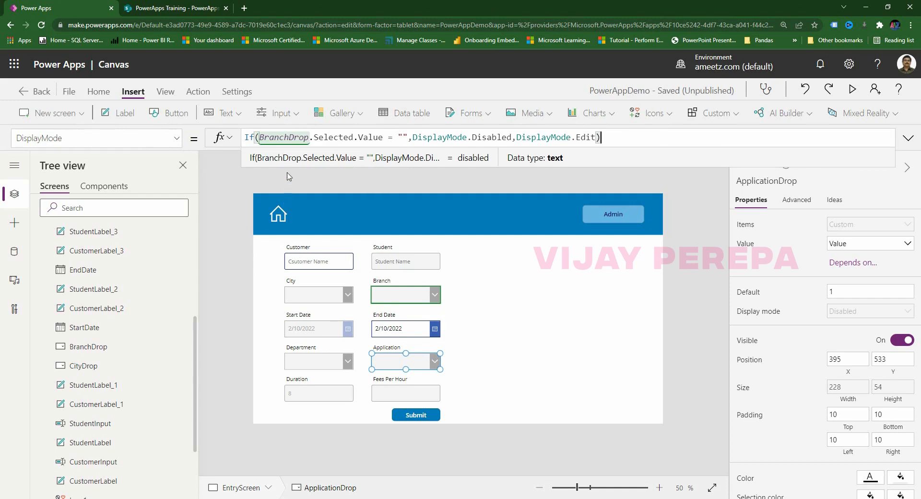
pyautogui.click(289, 139)
pyautogui.press('BackSpace')
pyautogui.press('BackSpace')
pyautogui.press('BackSpace')
pyautogui.press('BackSpace')
pyautogui.press('BackSpace')
pyautogui.press('BackSpace')
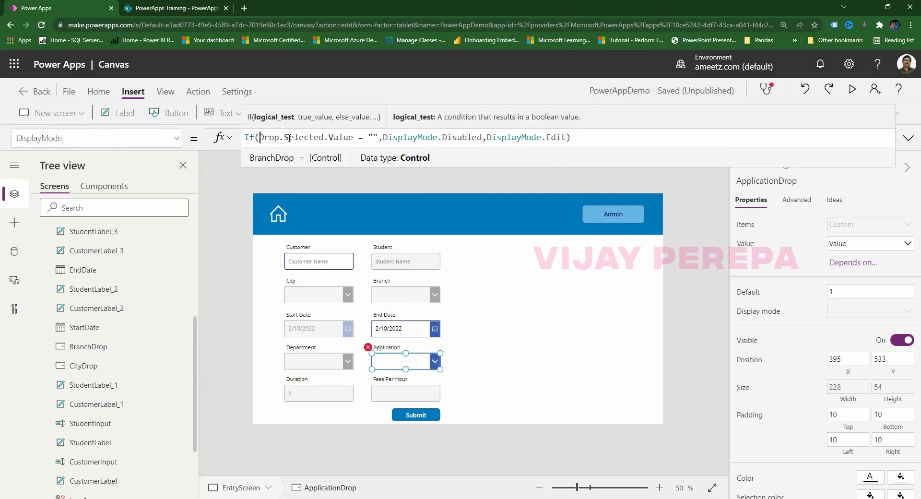
pyautogui.write('depart')
pyautogui.click(296, 158)
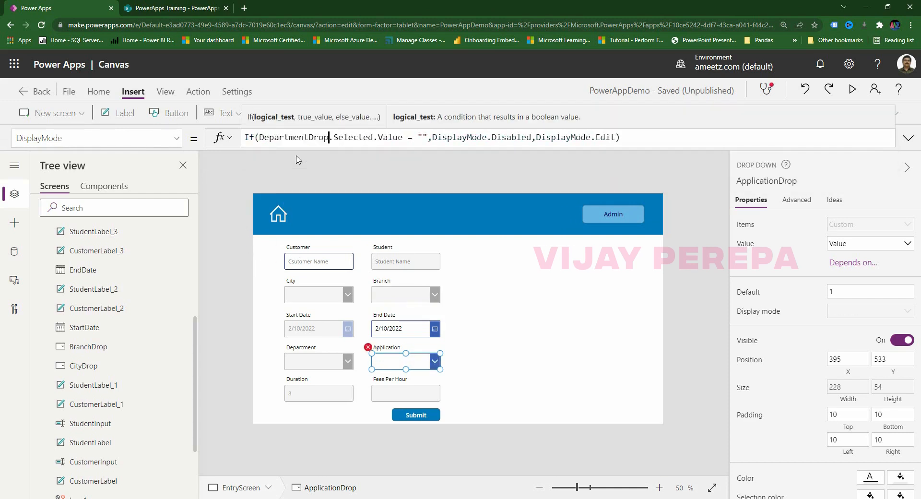
pyautogui.click(477, 366)
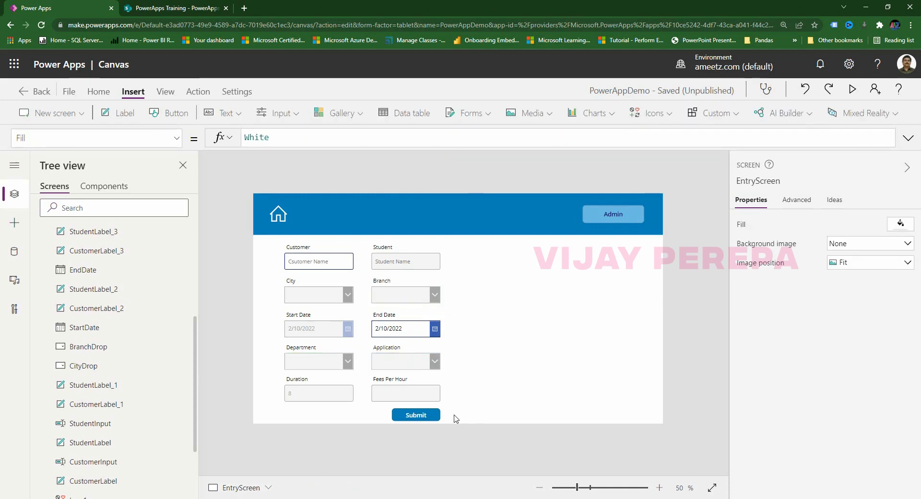
pyautogui.click(430, 415)
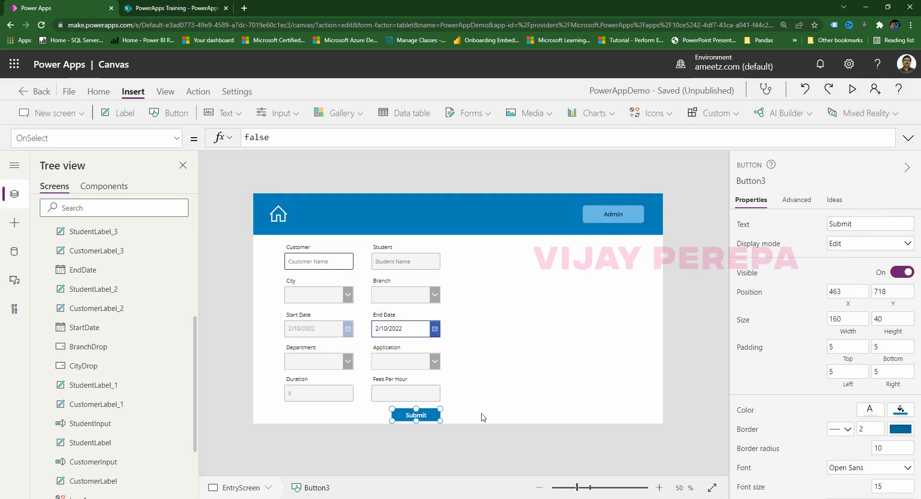
pyautogui.click(334, 398)
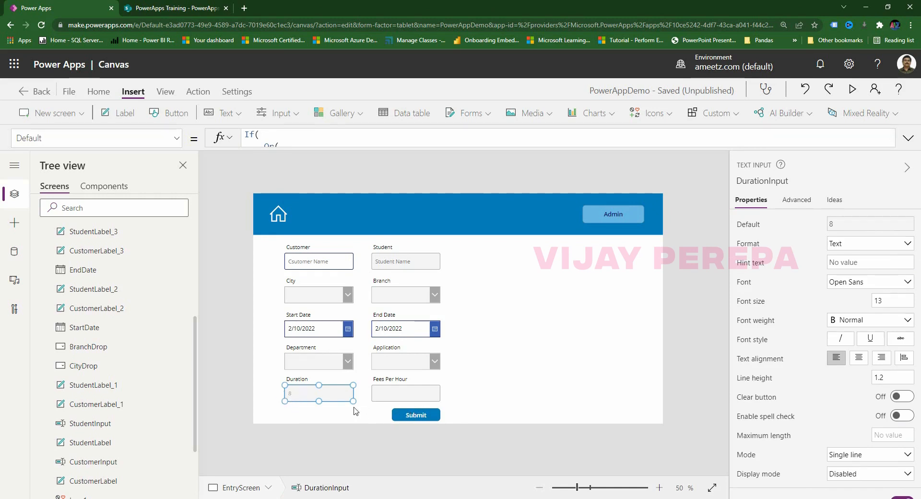
pyautogui.click(391, 397)
pyautogui.click(309, 399)
pyautogui.click(390, 397)
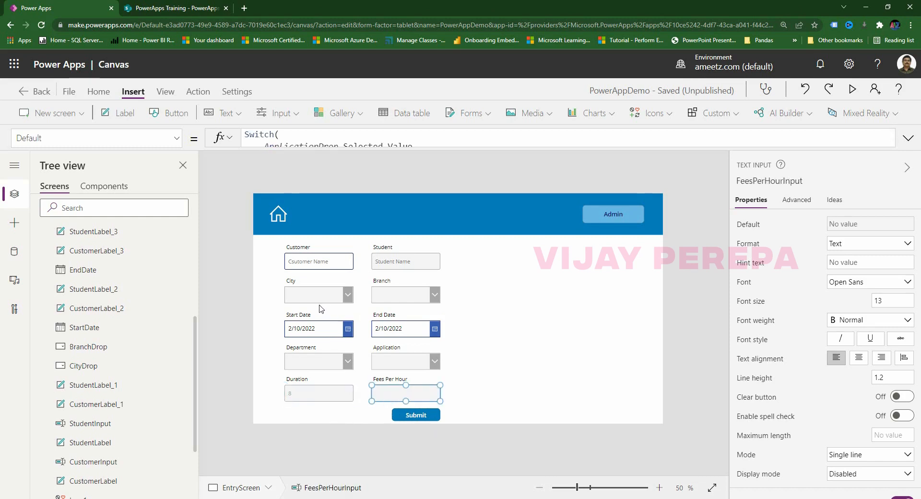
pyautogui.click(344, 265)
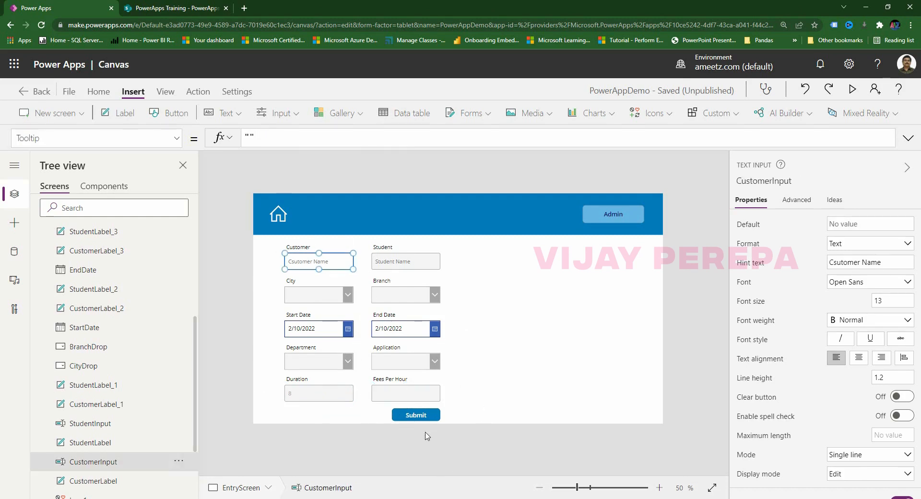
pyautogui.click(426, 416)
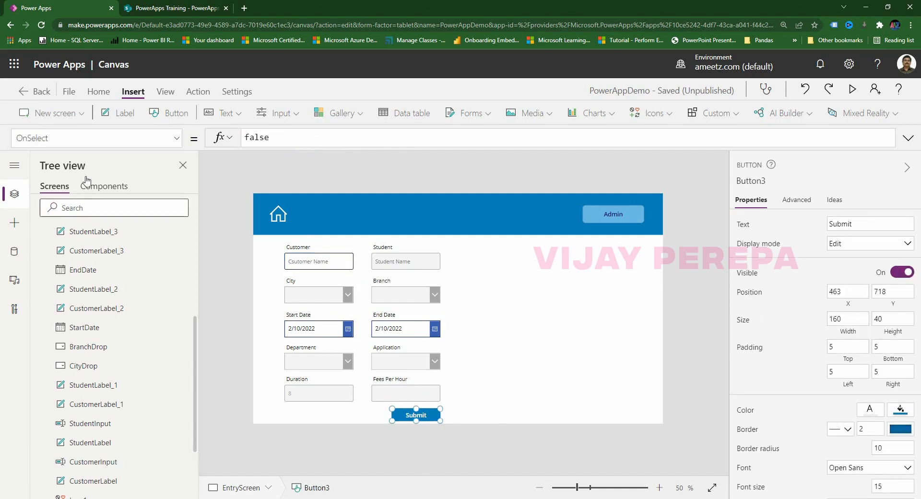
# Switch the Submit button to its DisplayMode property and clear the existing DisplayMode.Edit formula.
pyautogui.moveTo(101, 138); pyautogui.dragTo(2, 140)
pyautogui.write('Dsip')
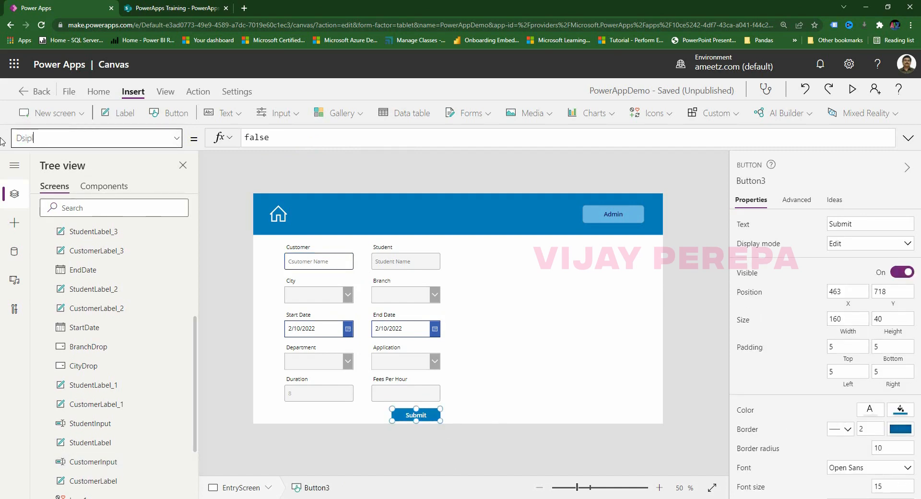
pyautogui.press('BackSpace')
pyautogui.write('isp')
pyautogui.press('Return')
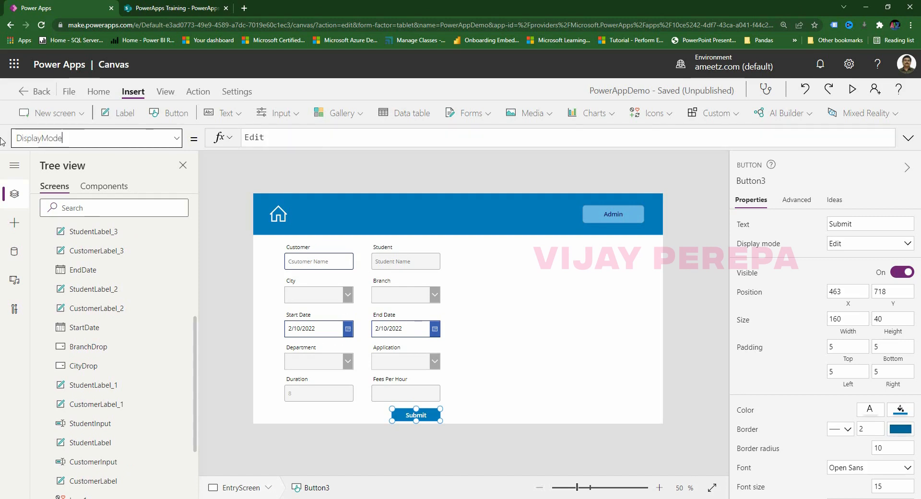
pyautogui.click(587, 134)
pyautogui.hotkey('ctrl', 'a')
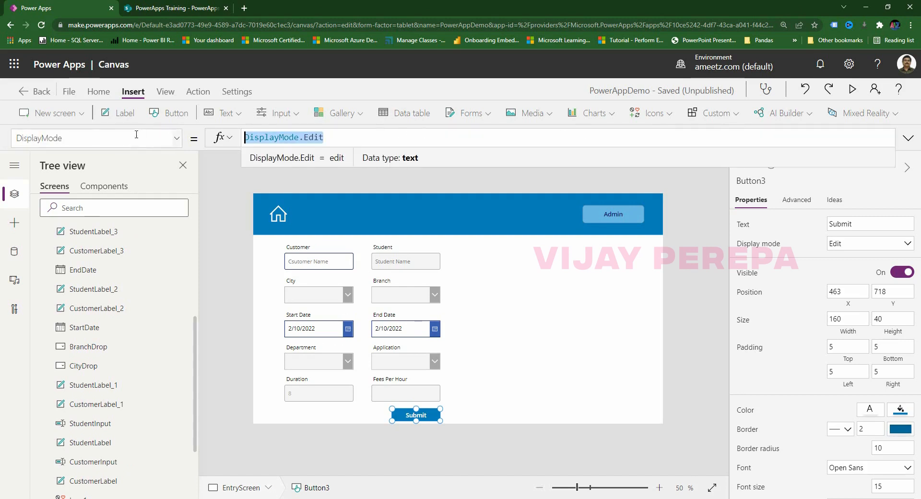
pyautogui.press('BackSpace')
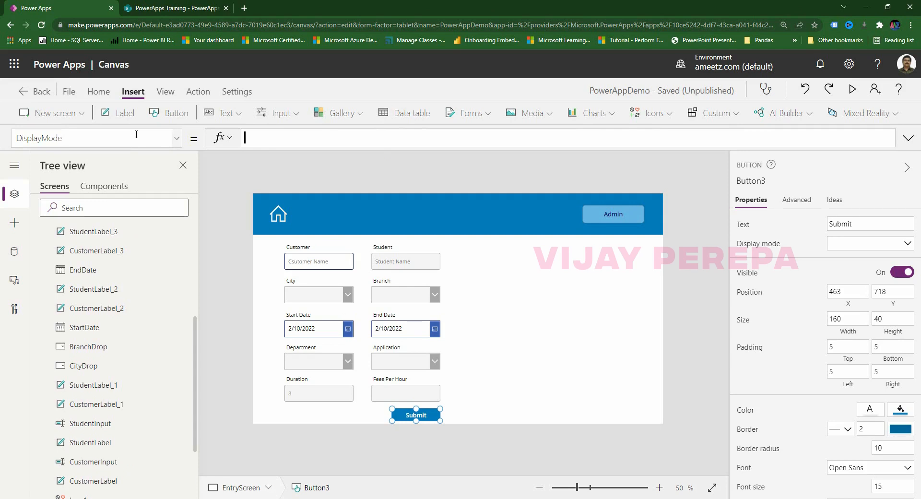
# Begin the formula with If(And(IsBlank(CustomerInput).
pyautogui.write('If(and')
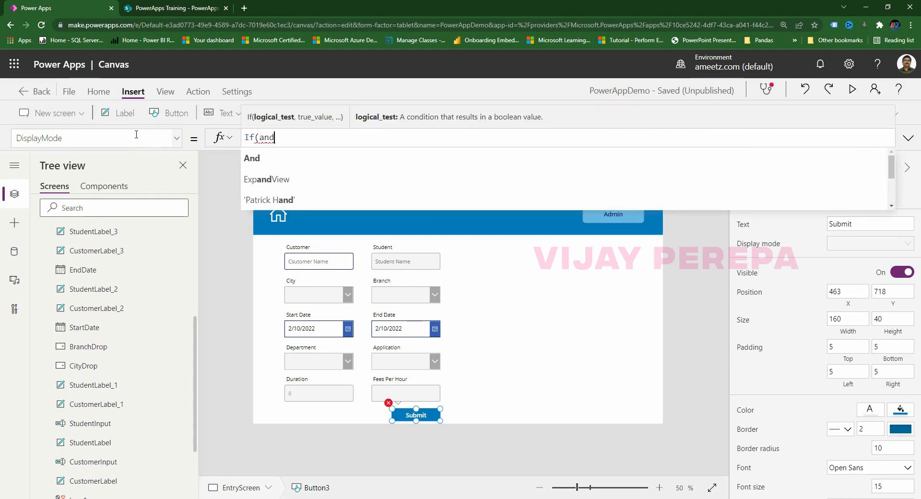
pyautogui.write('(')
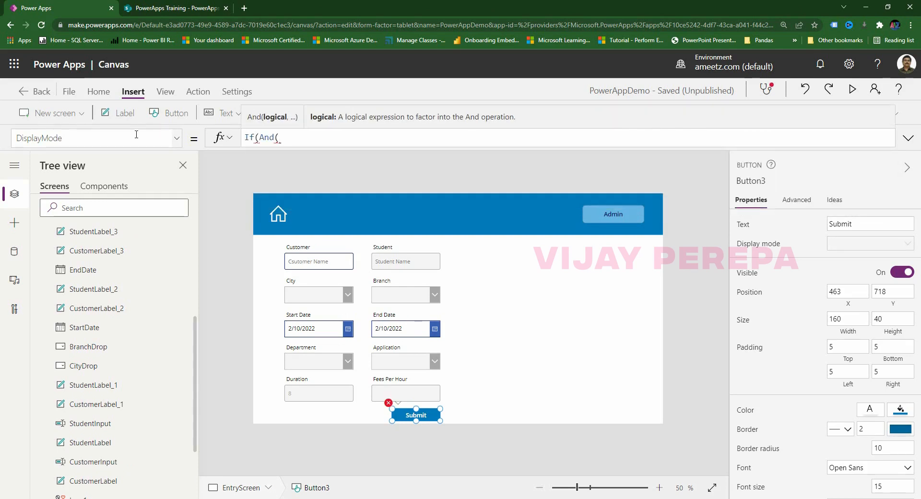
pyautogui.write('s=')
pyautogui.press('BackSpace')
pyautogui.press('BackSpace')
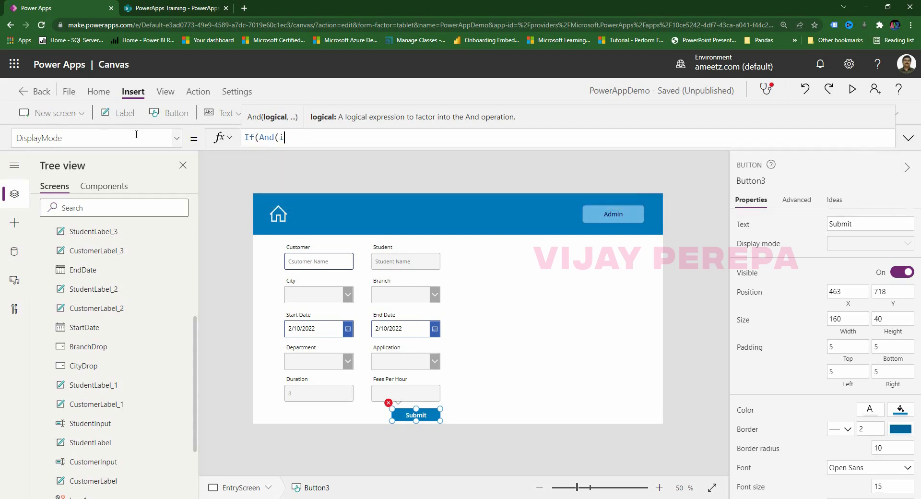
pyautogui.write('isb')
pyautogui.press('Tab')
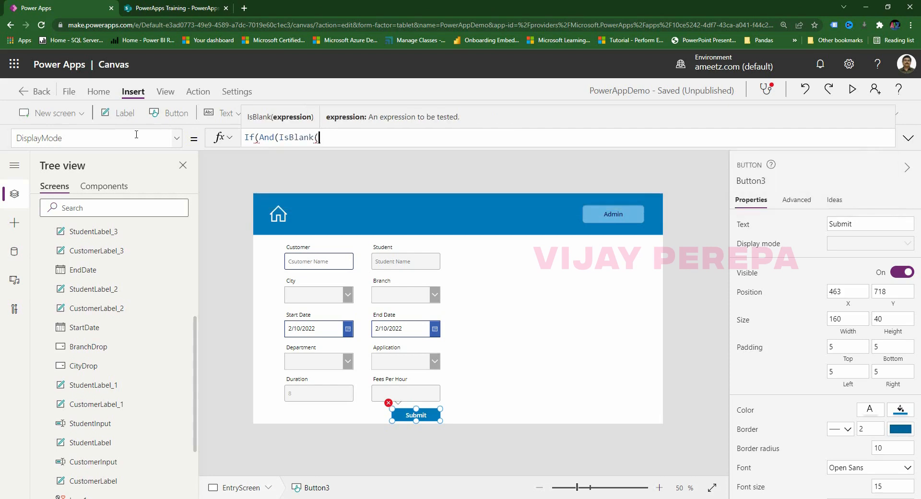
pyautogui.write('custo')
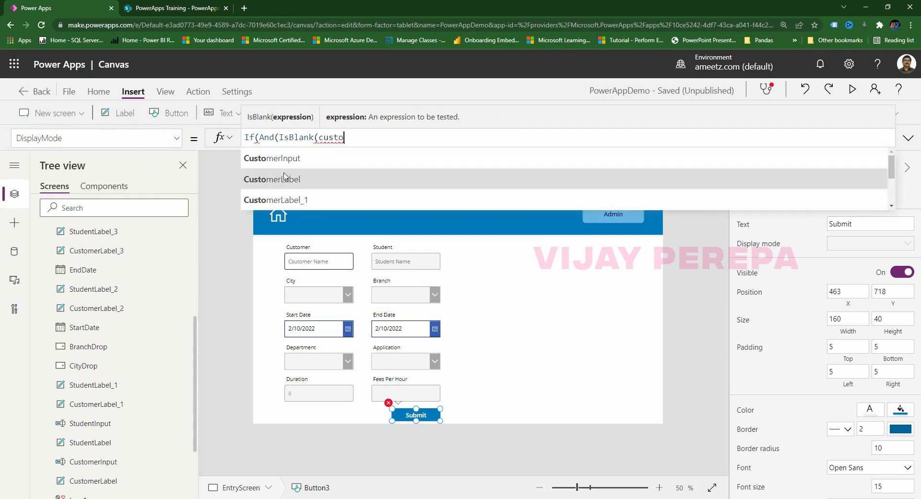
pyautogui.click(295, 163)
# Add the condition DurationInput.Text = "0" to the And.
pyautogui.write('),')
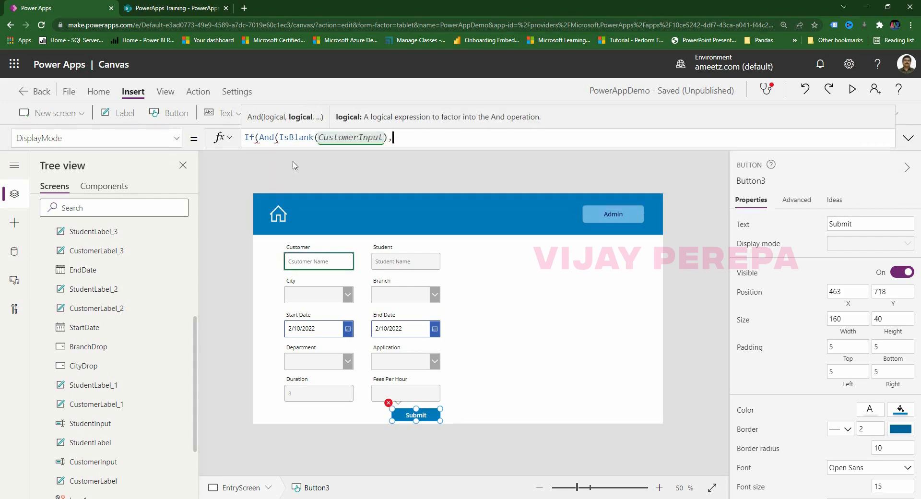
pyautogui.write('Duriation')
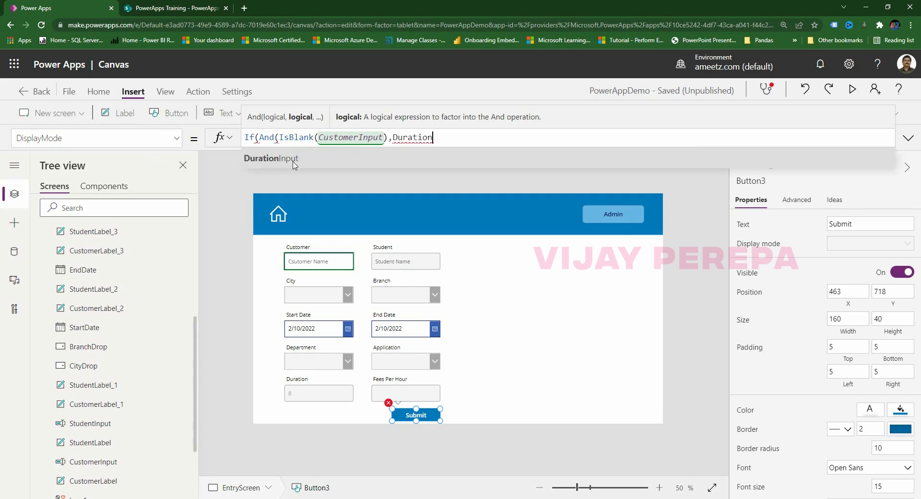
pyautogui.click(293, 163)
pyautogui.write('.text')
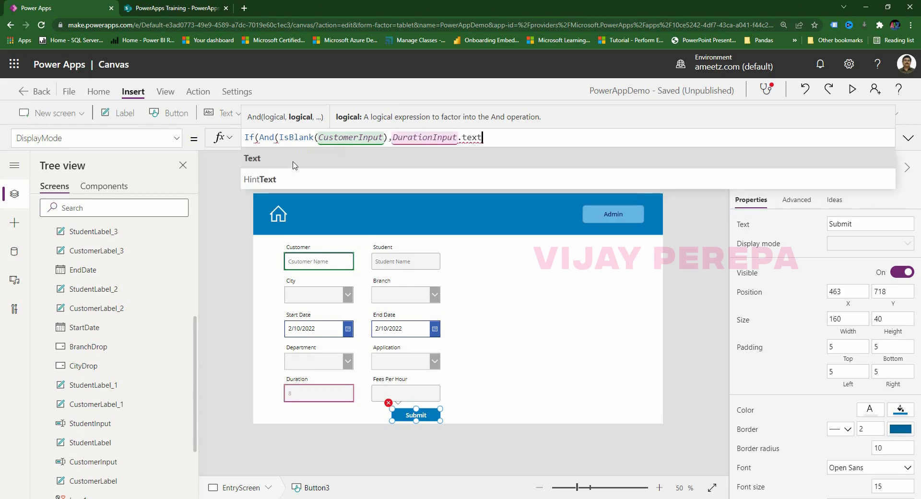
pyautogui.click(294, 166)
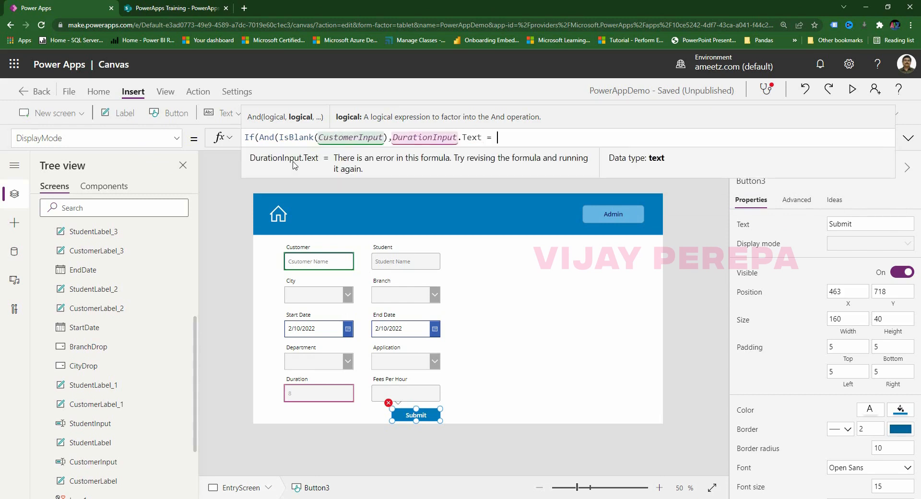
pyautogui.write('0,')
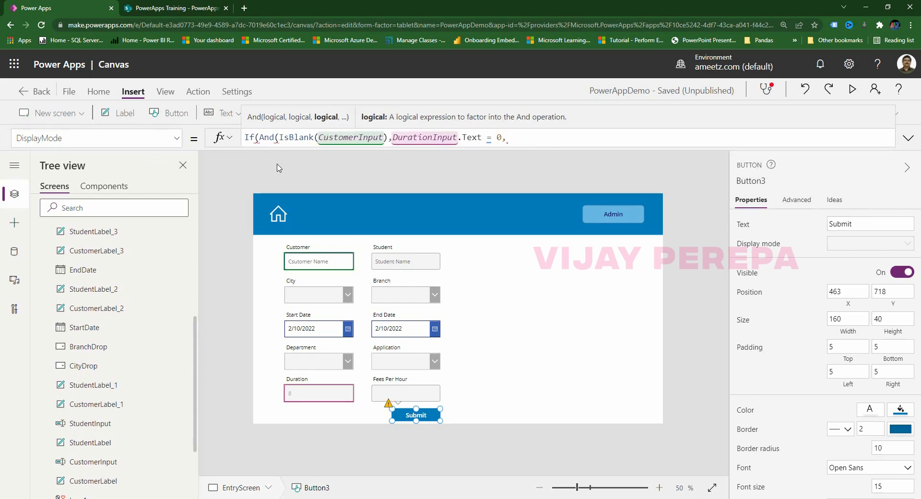
pyautogui.click(495, 138)
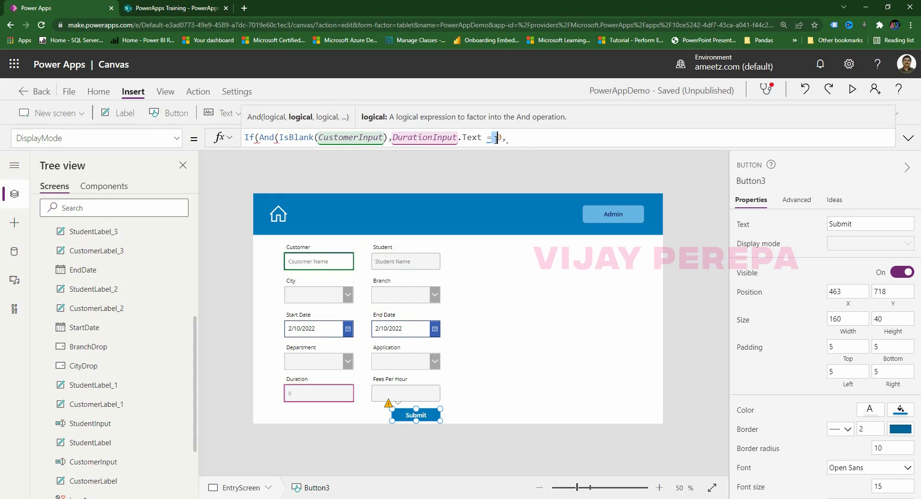
pyautogui.write('"')
pyautogui.click(503, 139)
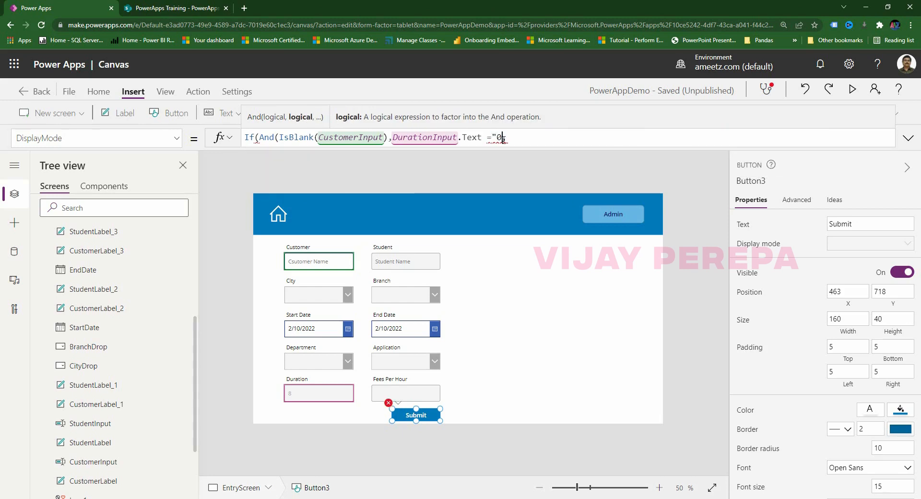
pyautogui.write('",')
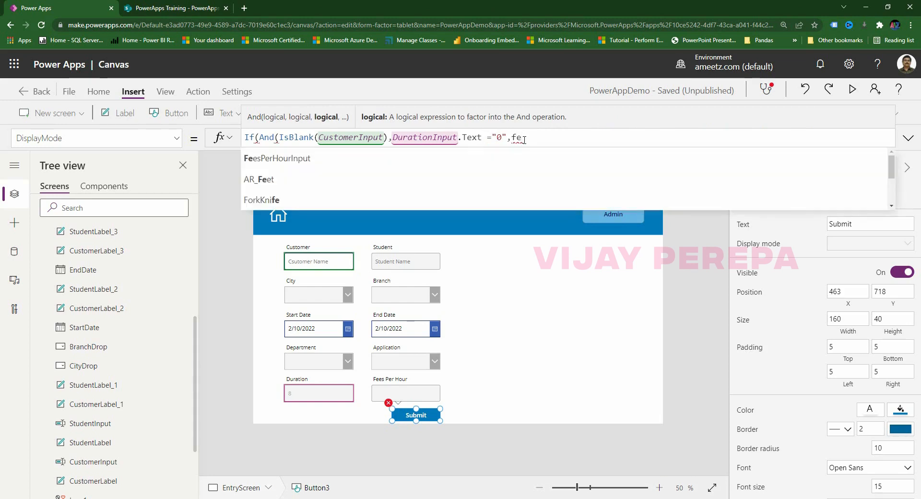
# Add IsBlank(FeesPerHourInput) as the third condition and close the And.
pyautogui.write('fe')
pyautogui.click(461, 161)
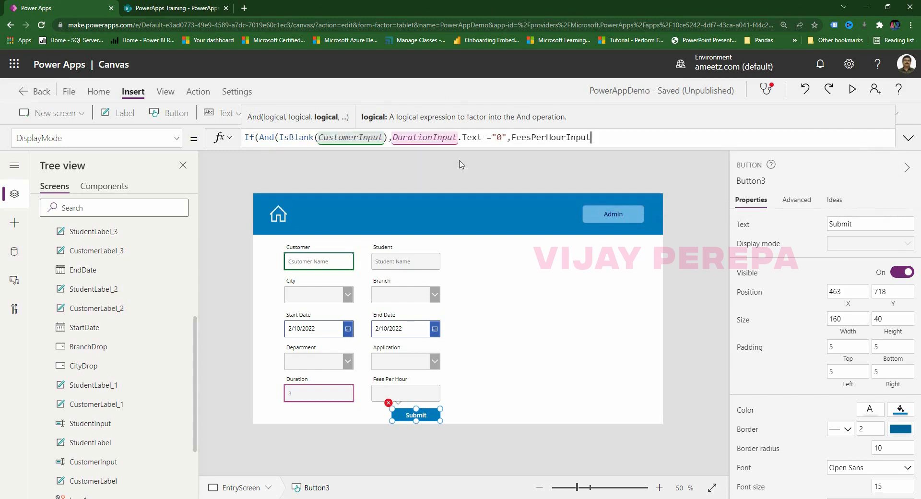
pyautogui.write('.text')
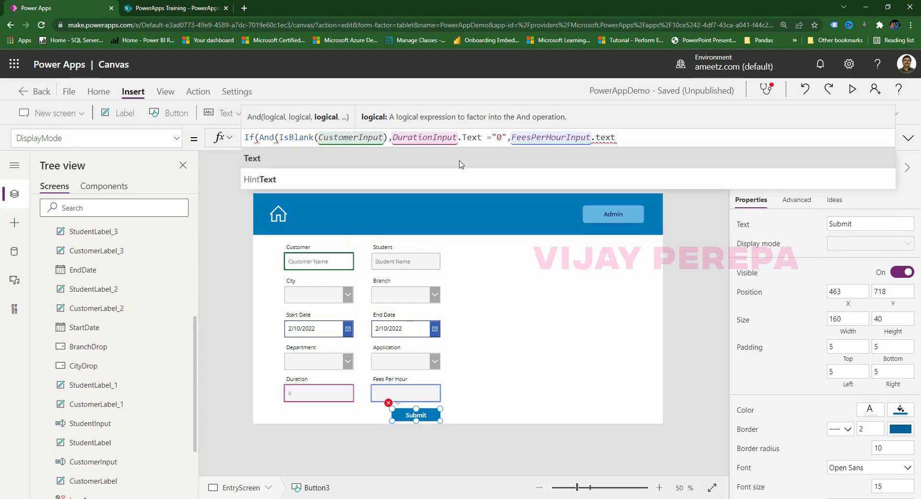
pyautogui.press('BackSpace')
pyautogui.press('BackSpace')
pyautogui.press('BackSpace')
pyautogui.press('BackSpace')
pyautogui.press('BackSpace')
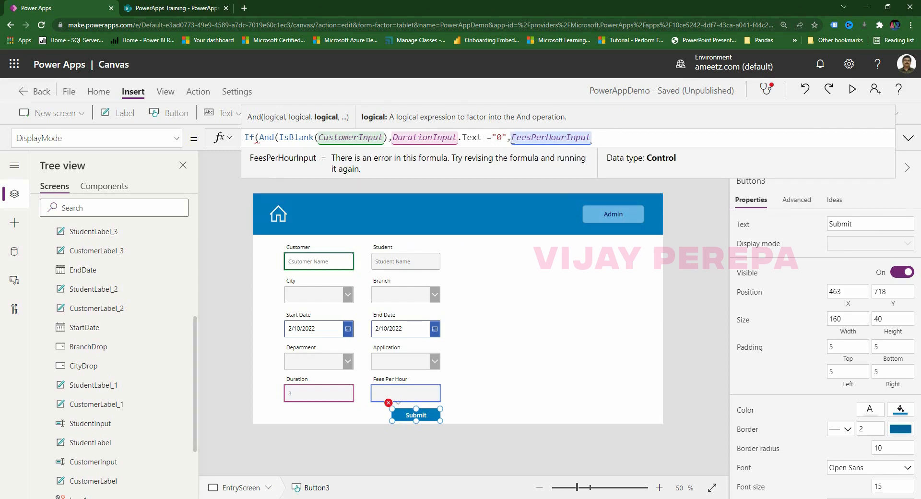
pyautogui.write('IsBlank(')
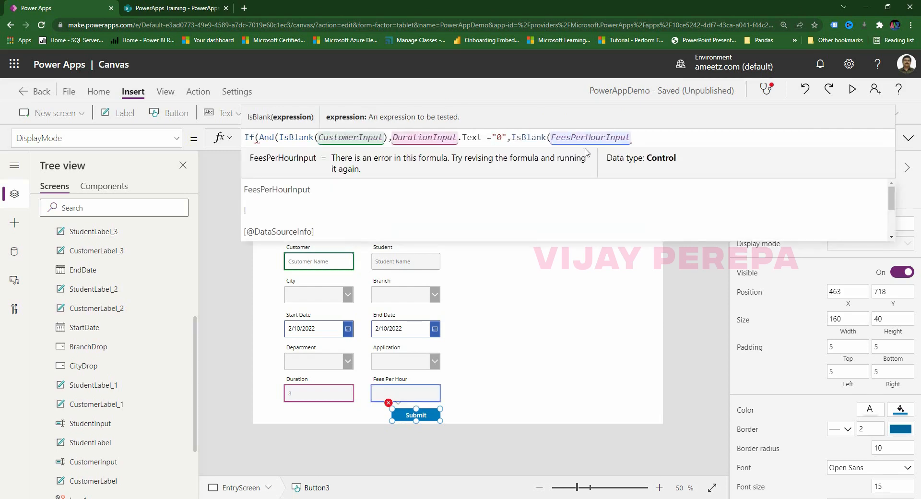
pyautogui.click(648, 138)
pyautogui.write('),')
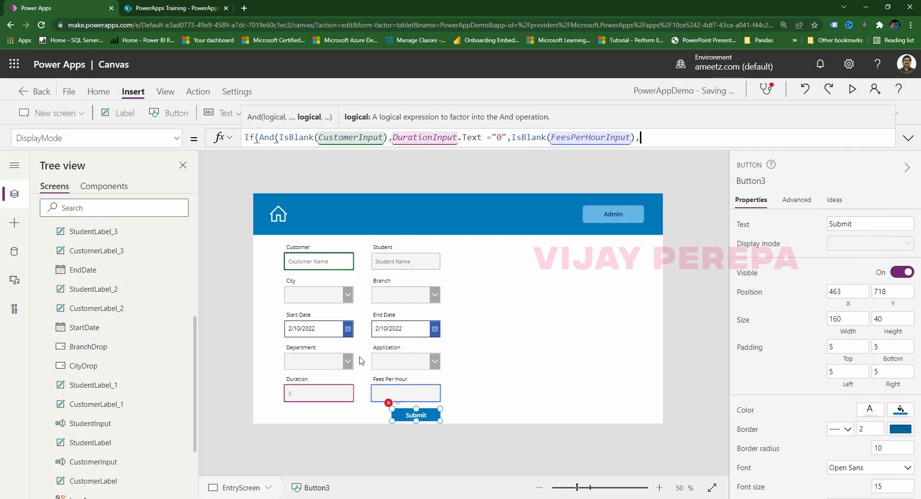
pyautogui.press('BackSpace')
# Return DisplayMode.Disabled when true and DisplayMode.Edit otherwise.
pyautogui.write('),disp')
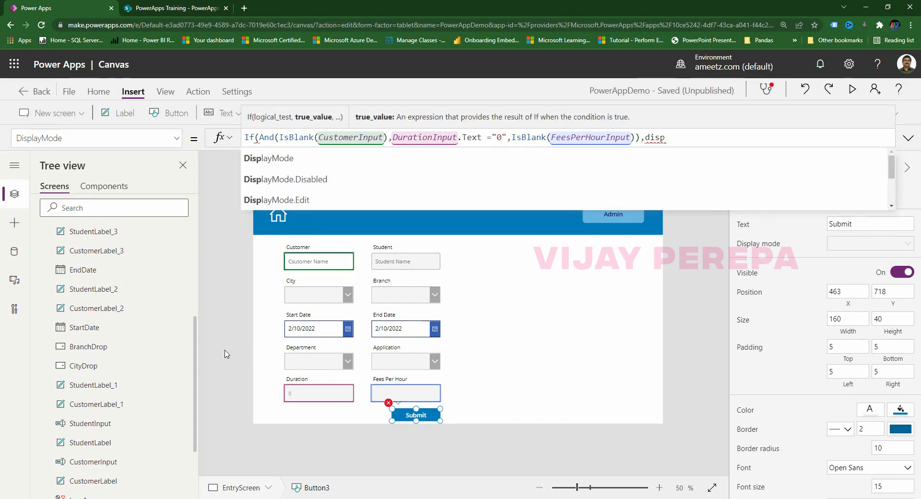
pyautogui.click(307, 183)
pyautogui.write(',')
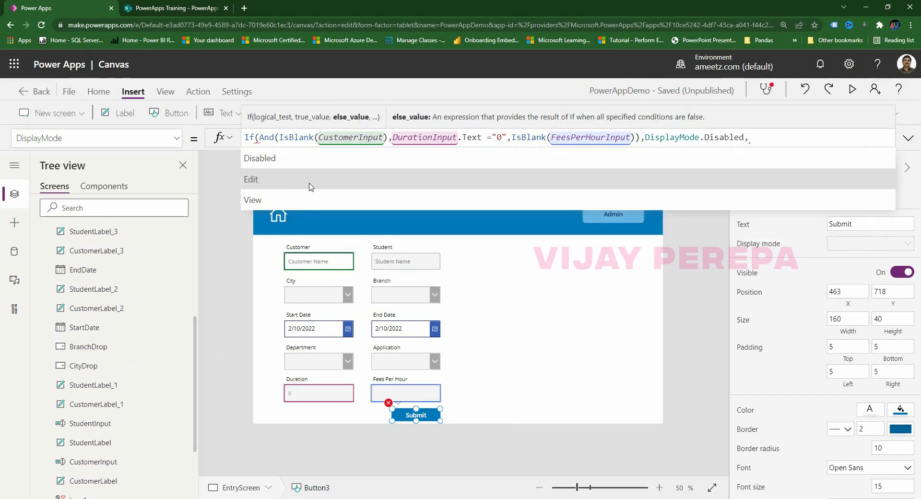
pyautogui.write('dsp')
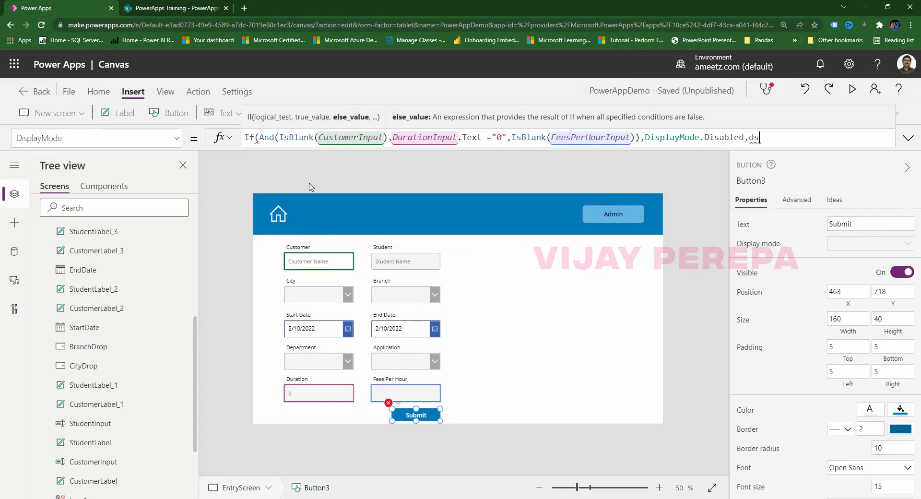
pyautogui.press('BackSpace')
pyautogui.write('isp')
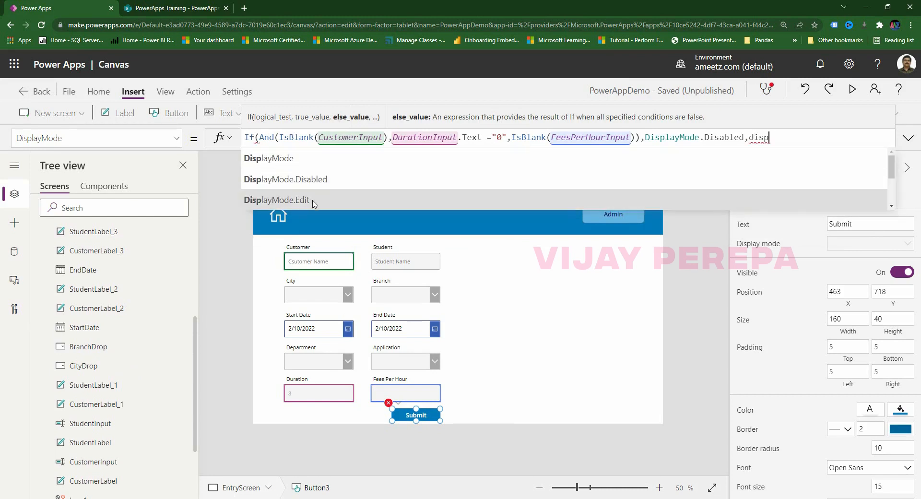
pyautogui.click(312, 200)
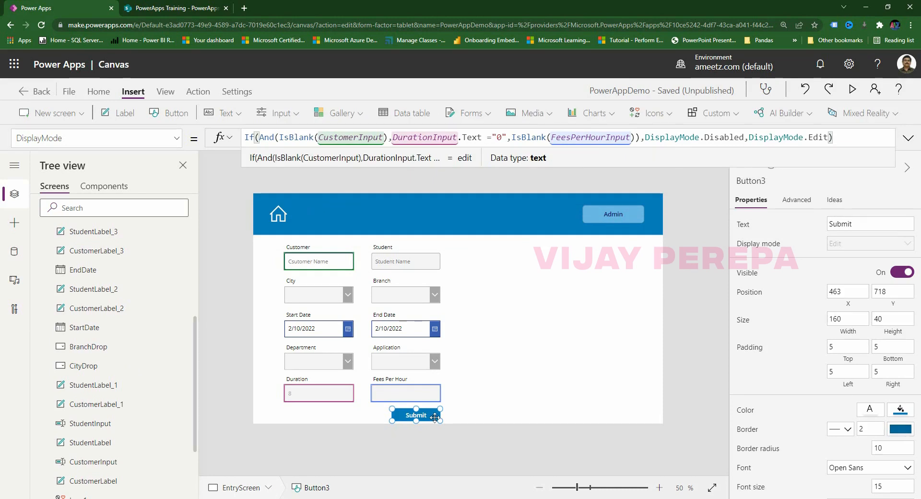
# Negate both IsBlank checks with ! and change the Duration test from = to <>.
pyautogui.click(504, 392)
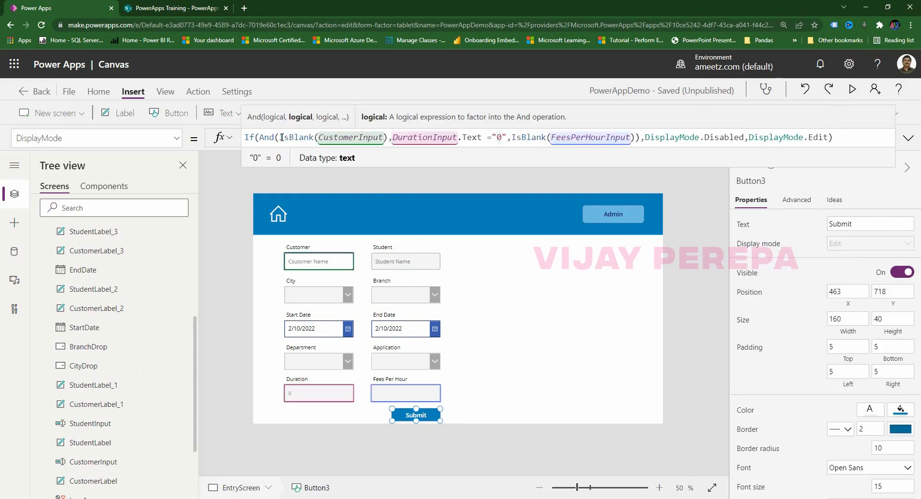
pyautogui.click(280, 138)
pyautogui.write('!')
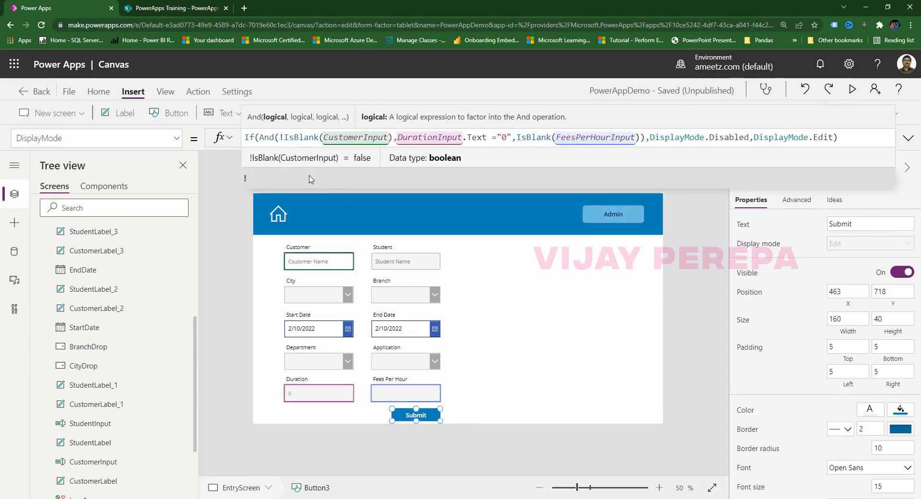
pyautogui.click(496, 139)
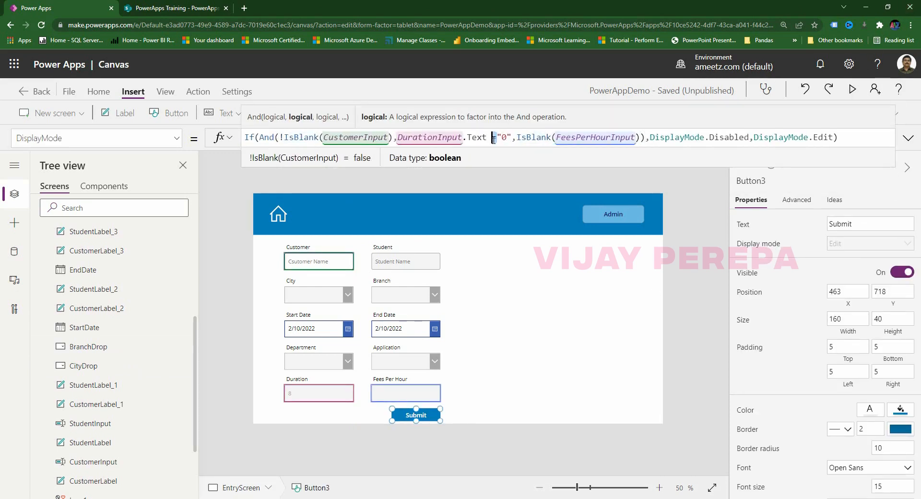
pyautogui.press('BackSpace')
pyautogui.write('<>')
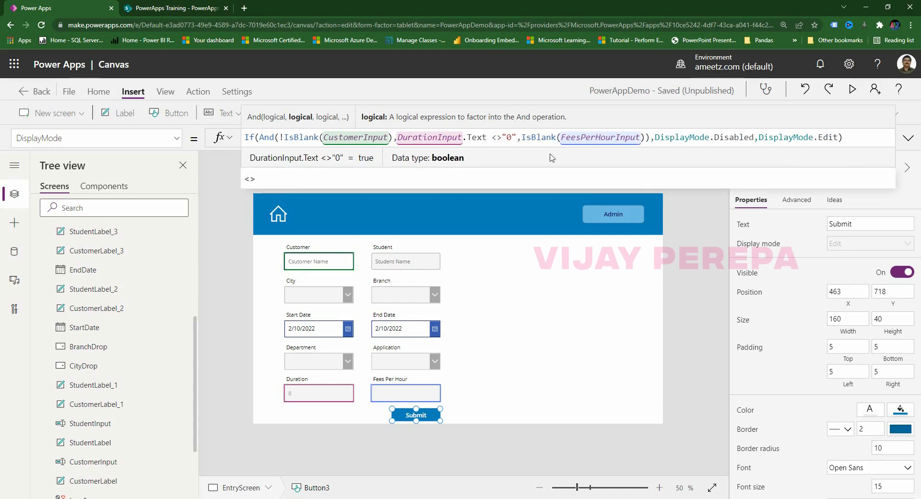
pyautogui.click(524, 137)
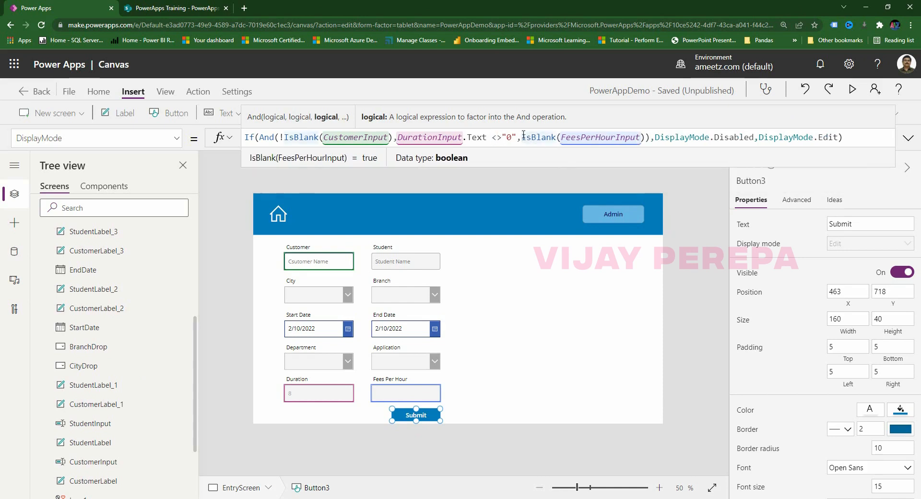
pyautogui.write('!')
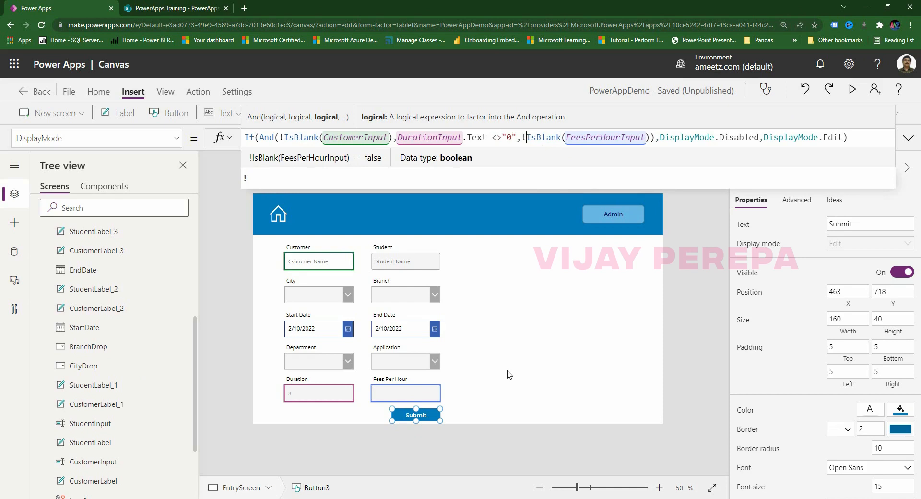
# Swap the results so the formula returns DisplayMode.Edit, else DisplayMode.Disabled.
pyautogui.moveTo(719, 137); pyautogui.dragTo(758, 137)
pyautogui.write('Edit')
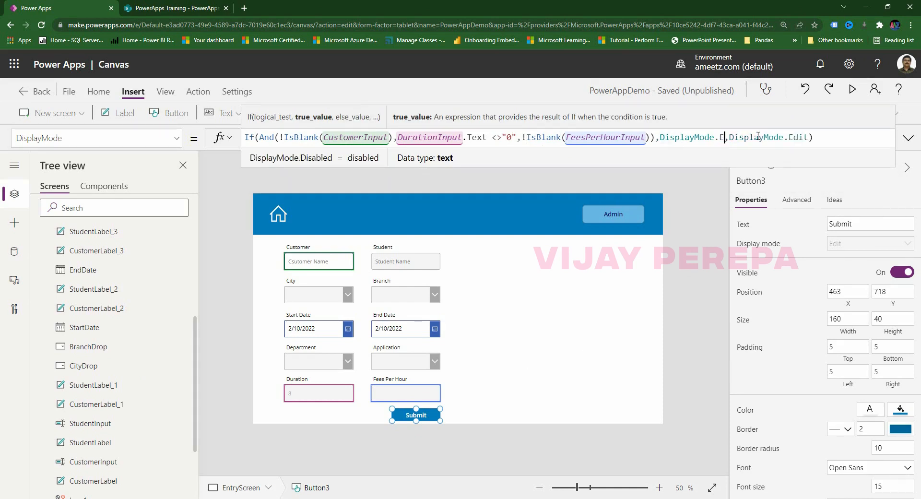
pyautogui.moveTo(803, 137); pyautogui.dragTo(861, 137)
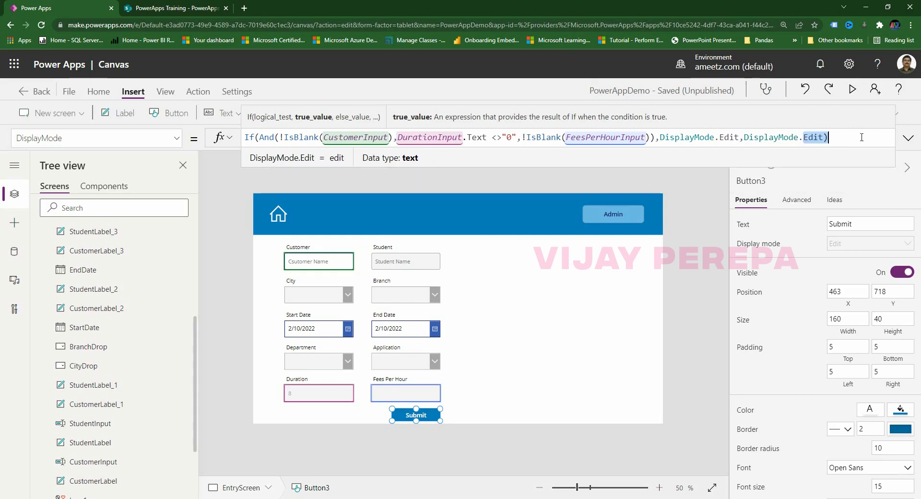
pyautogui.write('Dsib')
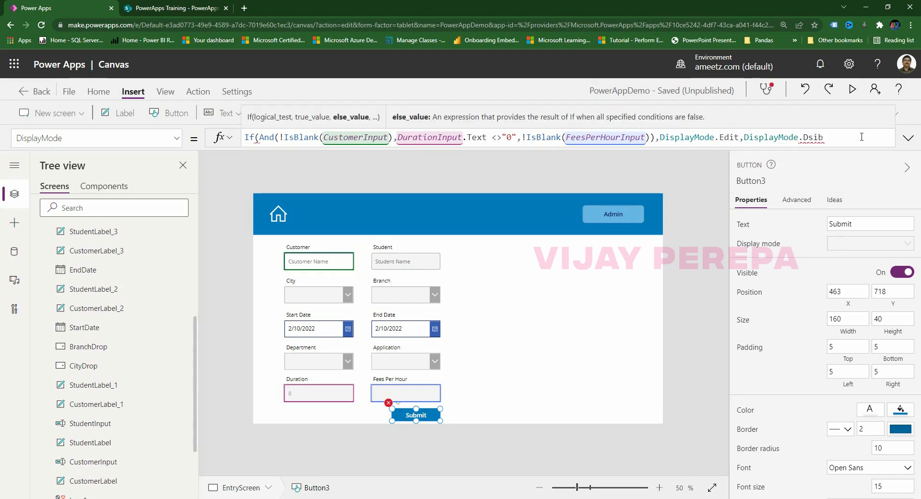
pyautogui.press('BackSpace')
pyautogui.press('BackSpace')
pyautogui.press('BackSpace')
pyautogui.write('is')
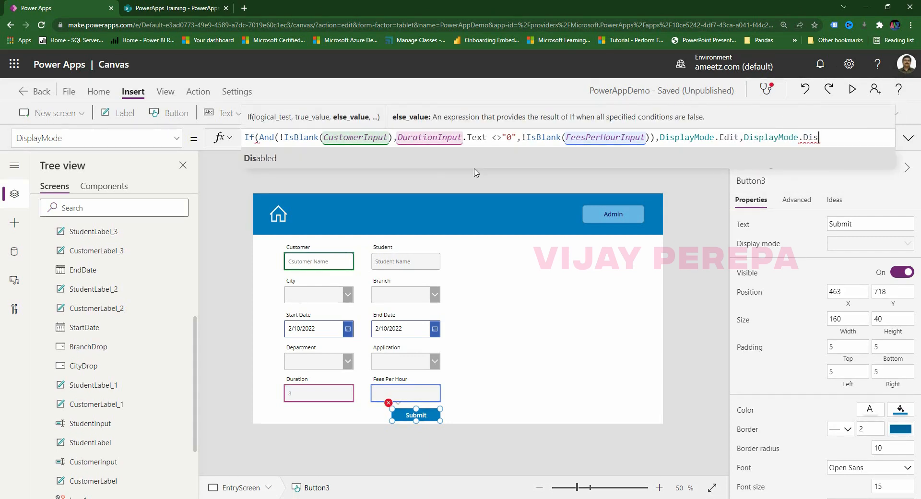
pyautogui.click(422, 166)
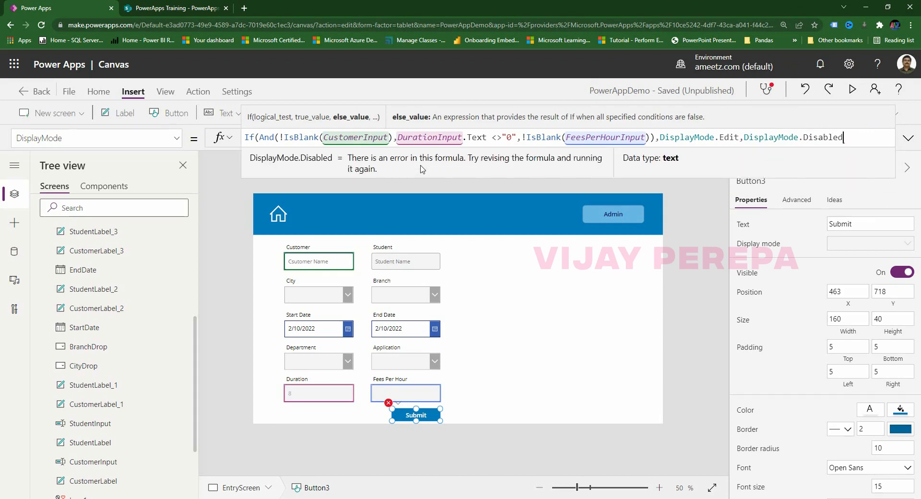
# Preview the app and enter 'v' in the Customer and Student fields.
pyautogui.click(475, 369)
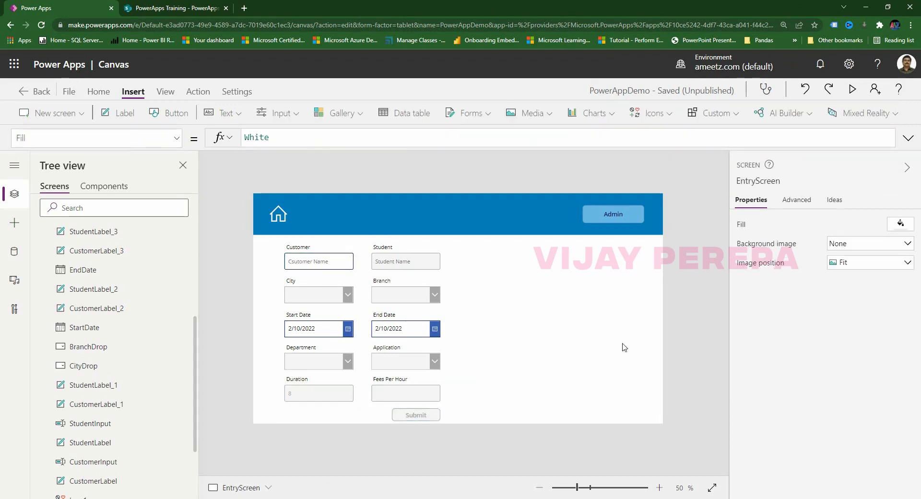
pyautogui.click(852, 89)
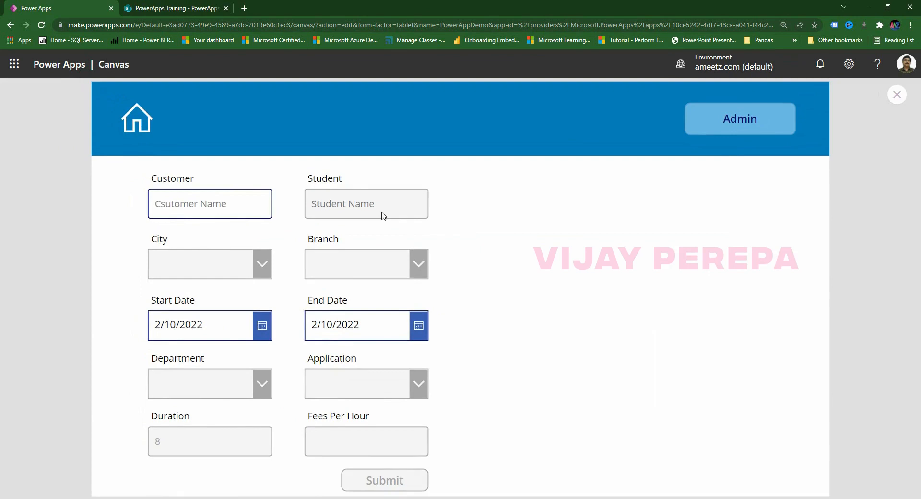
pyautogui.click(220, 200)
pyautogui.write('v')
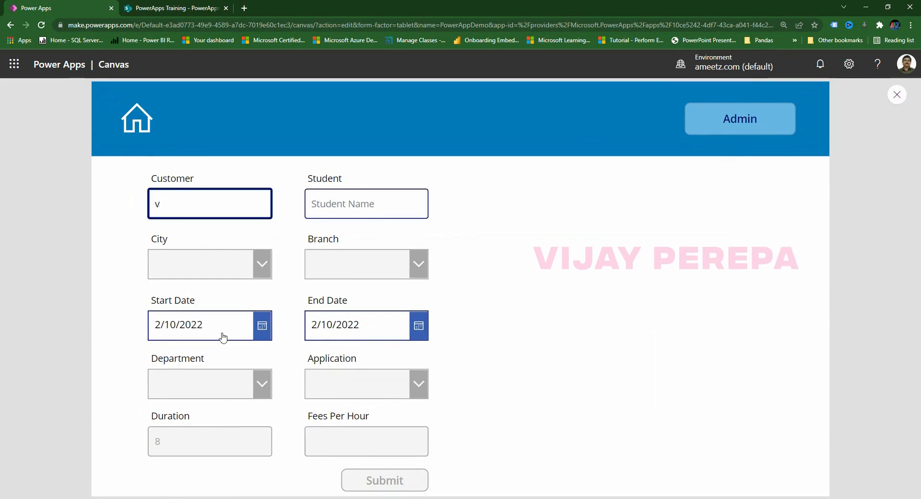
pyautogui.click(364, 205)
pyautogui.write('v')
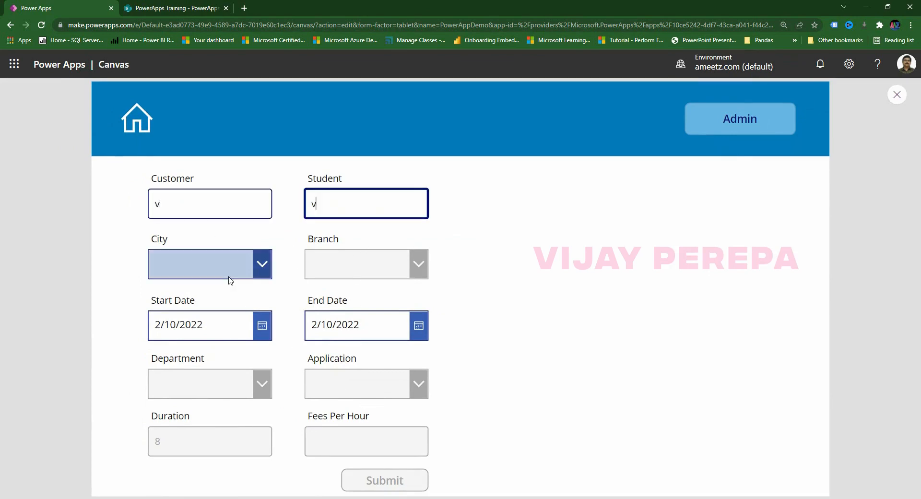
# Choose City Bangalore, Branch B1, Department Sales and Application Excel, then close the preview.
pyautogui.click(229, 279)
pyautogui.click(192, 312)
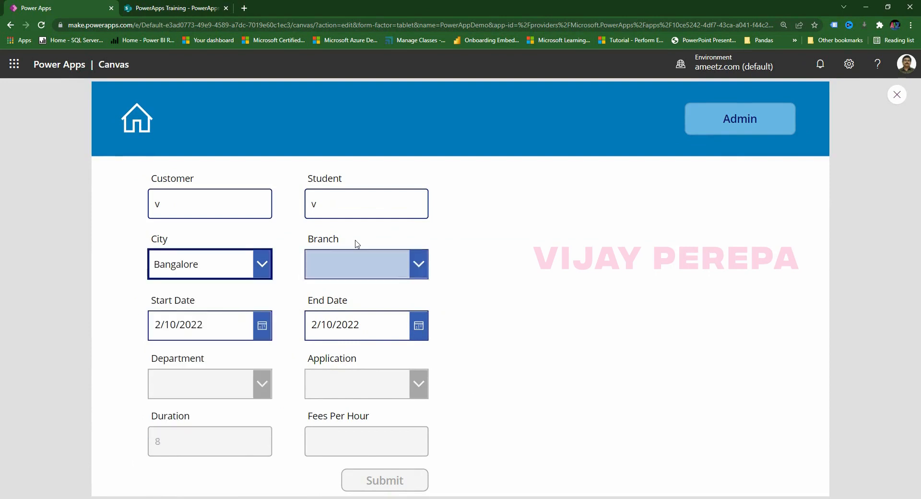
pyautogui.click(344, 277)
pyautogui.click(321, 316)
pyautogui.click(197, 372)
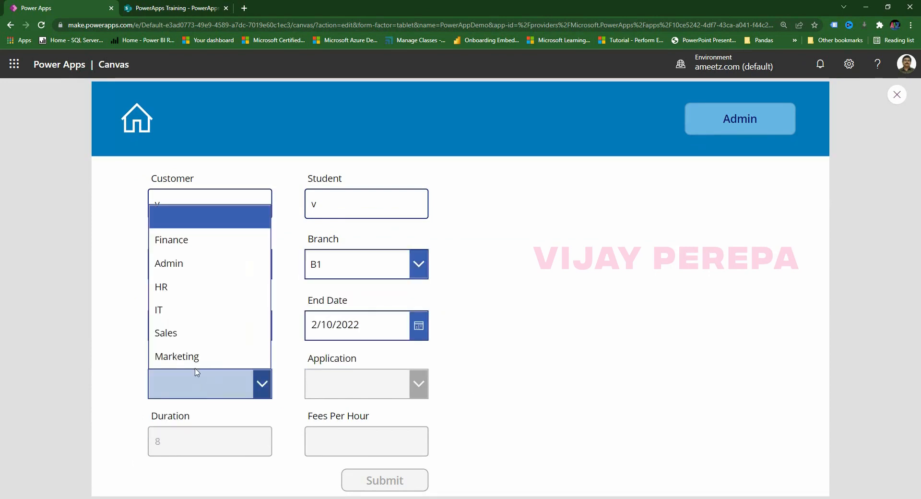
pyautogui.click(189, 334)
pyautogui.click(354, 386)
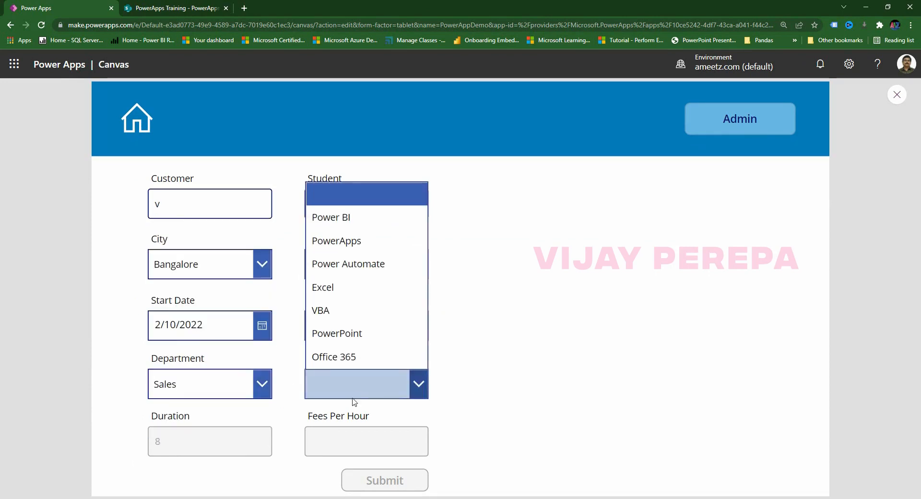
pyautogui.click(338, 296)
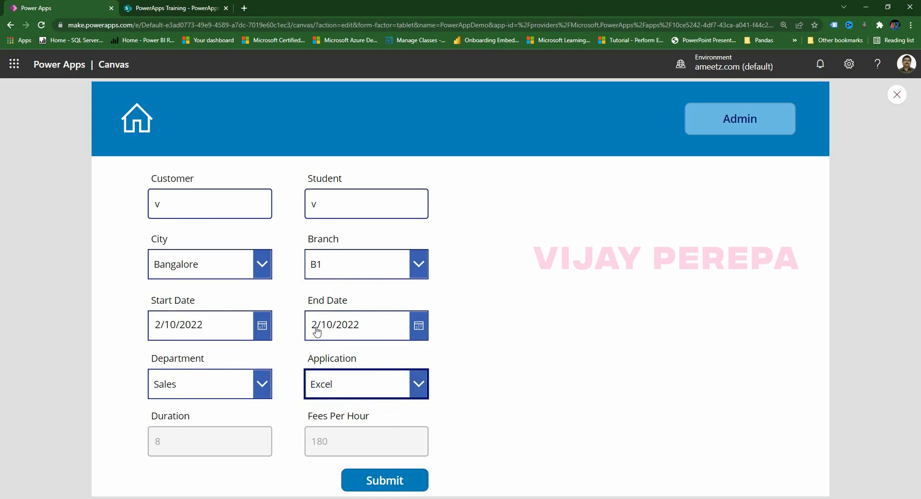
pyautogui.click(896, 95)
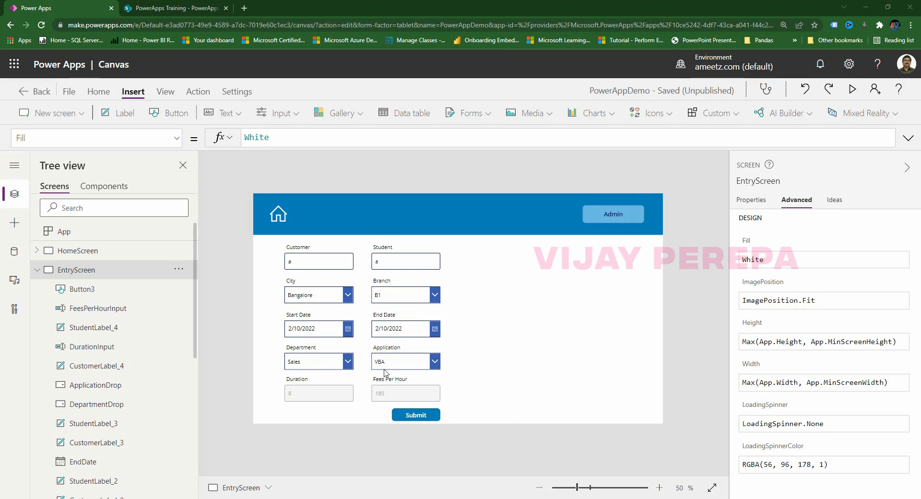
# Copy the blue header rectangle's Fill formula, RGBA(0, 121, 187, 1), then select the City dropdown.
pyautogui.click(464, 219)
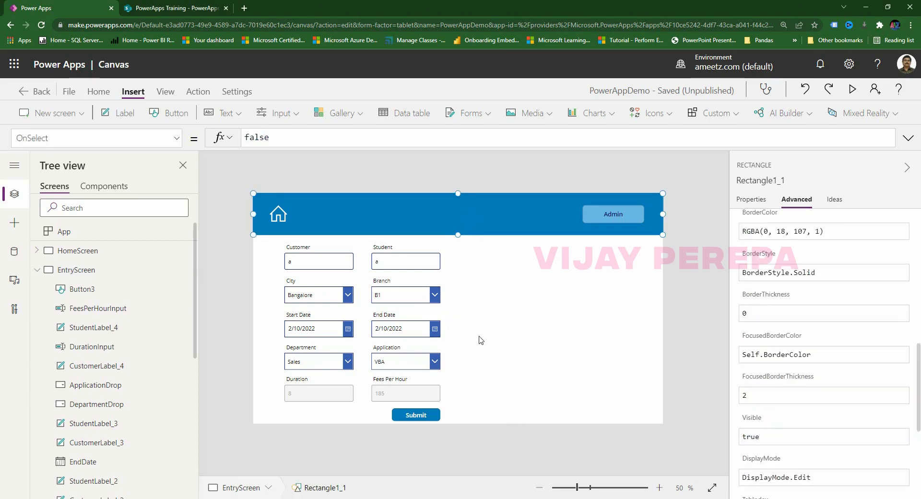
pyautogui.scroll(10, 778, 379)
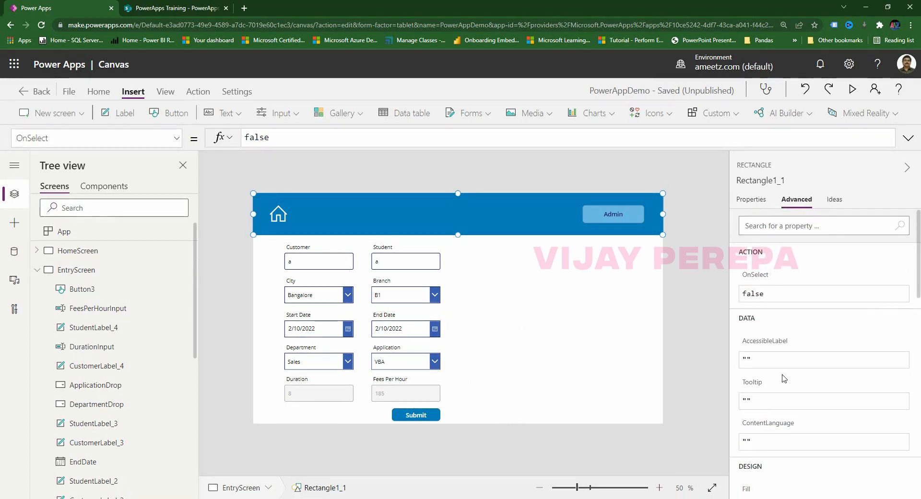
pyautogui.scroll(-3, 778, 386)
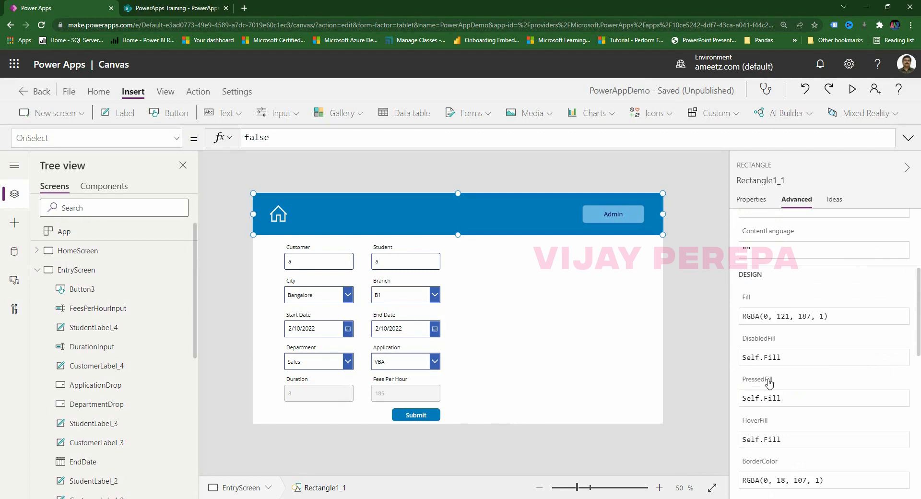
pyautogui.click(859, 317)
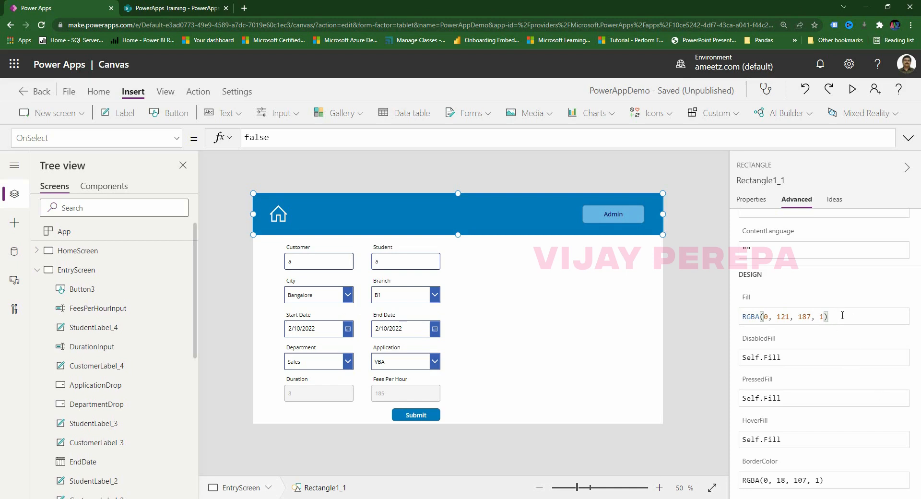
pyautogui.click(820, 317)
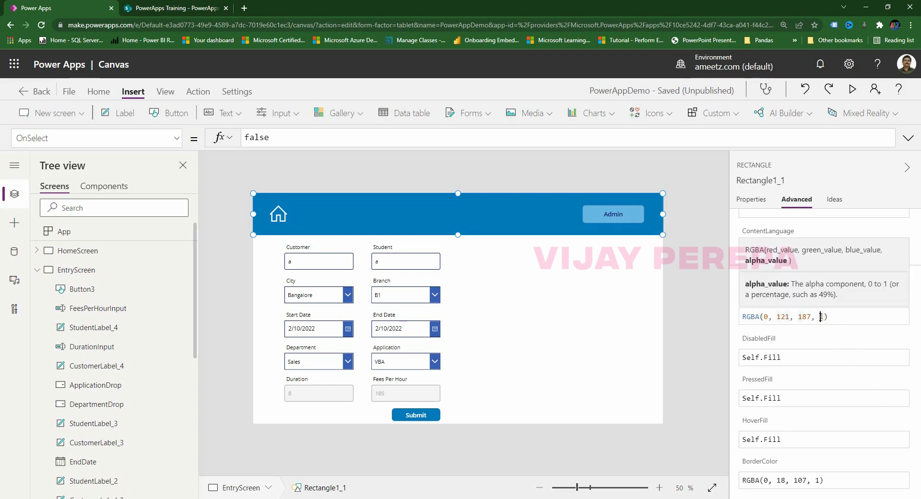
pyautogui.write('.5')
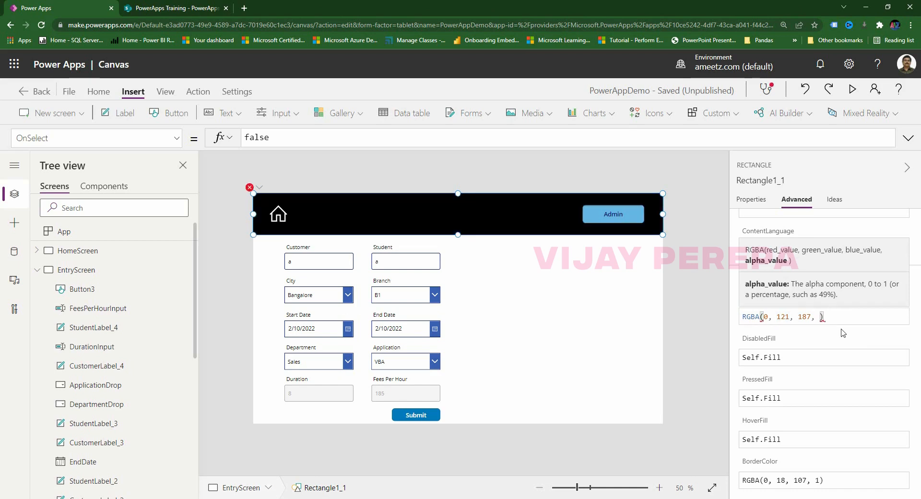
pyautogui.write('1')
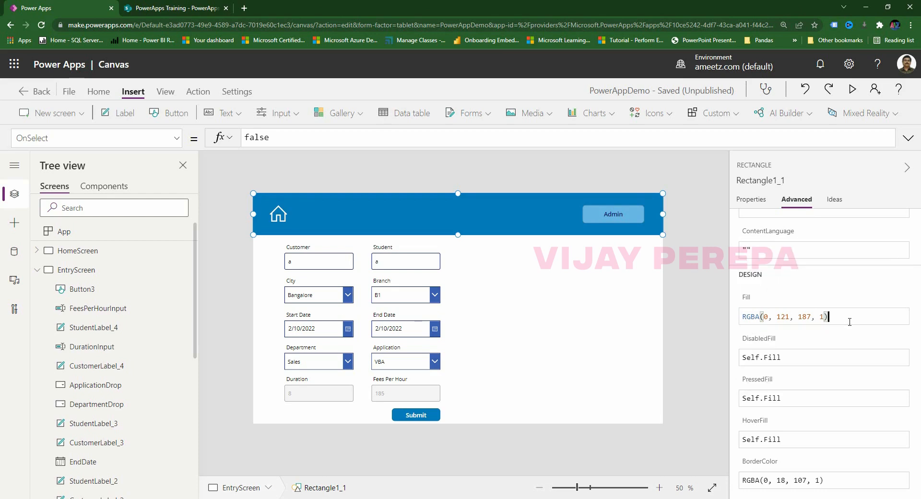
pyautogui.moveTo(846, 322); pyautogui.dragTo(699, 324)
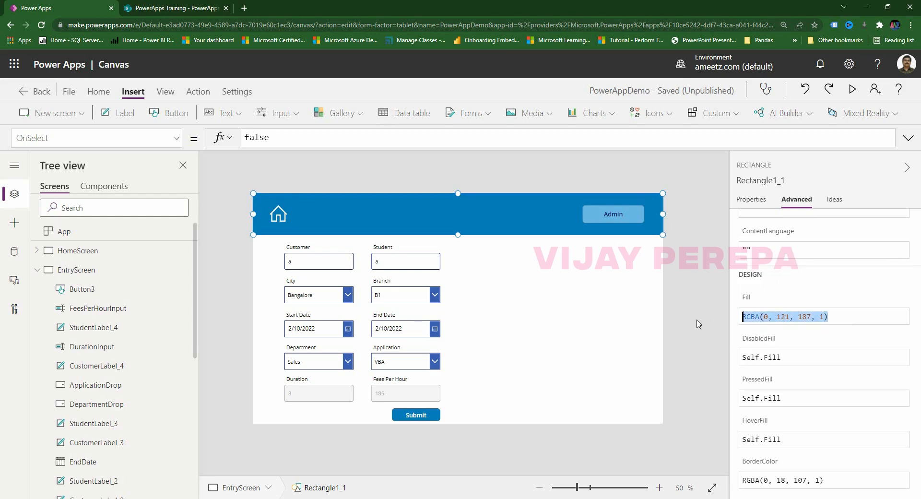
pyautogui.click(300, 287)
pyautogui.click(313, 297)
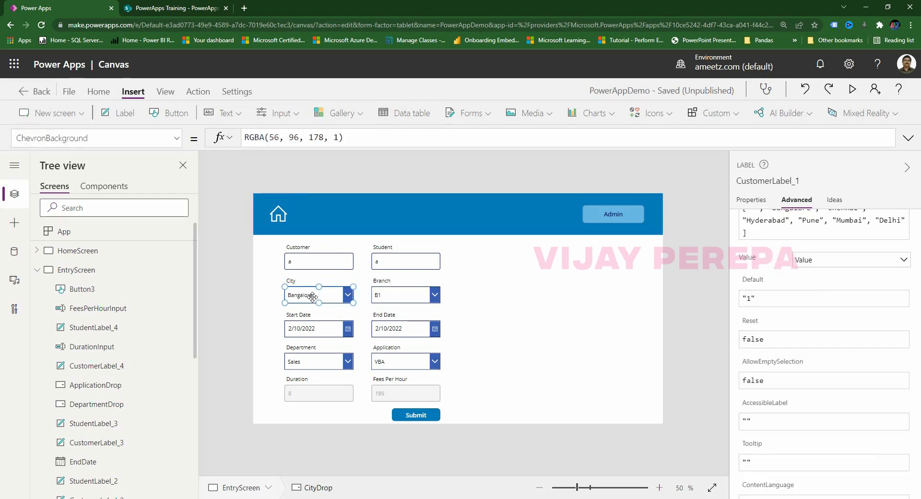
# Paste RGBA(0, 121, 187, 1) into ChevronBackground for the City, Branch, Department and Application dropdowns.
pyautogui.moveTo(312, 297); pyautogui.dragTo(315, 299)
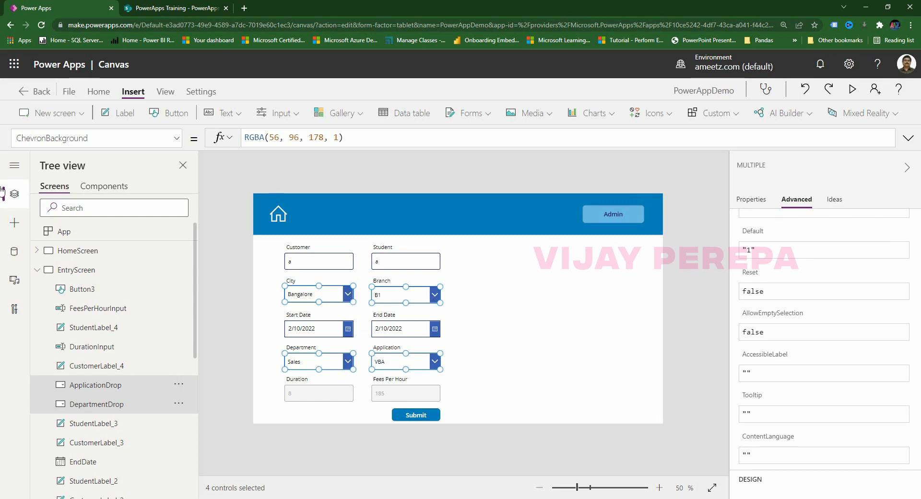
pyautogui.click(99, 139)
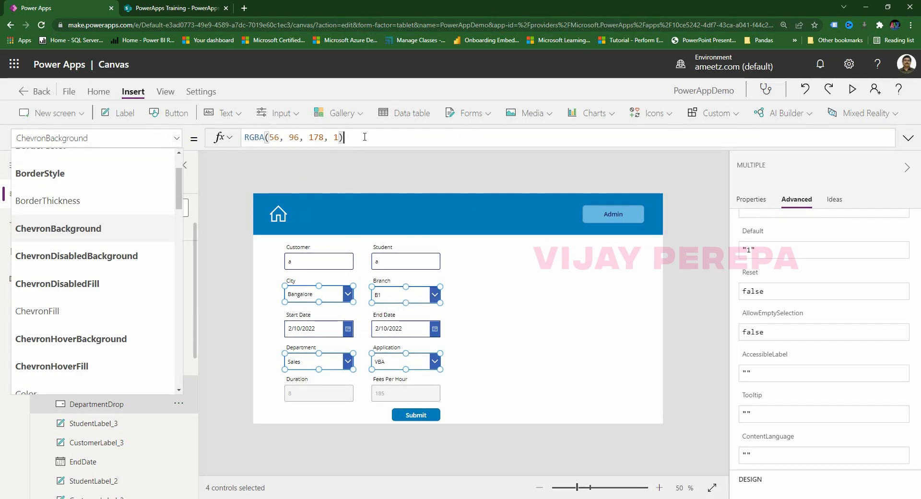
pyautogui.moveTo(348, 138); pyautogui.dragTo(219, 139)
pyautogui.write('RGBA(56, 123, 187, 1)')
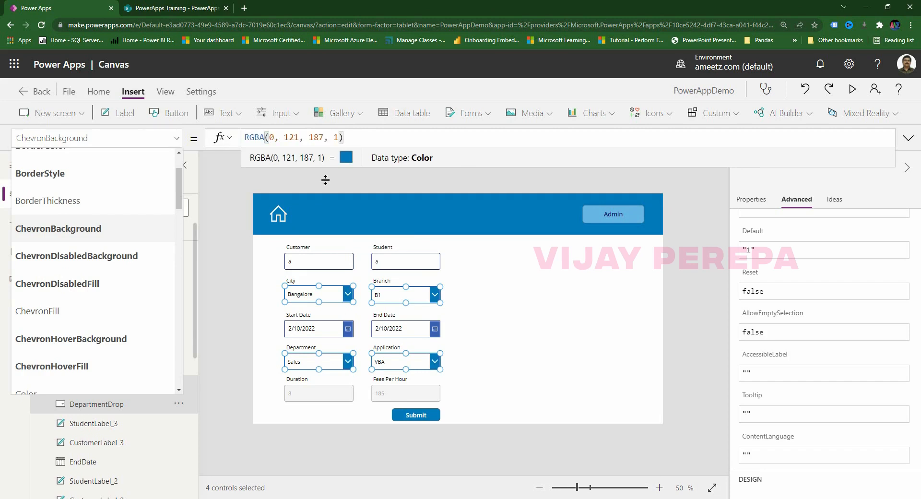
pyautogui.click(498, 366)
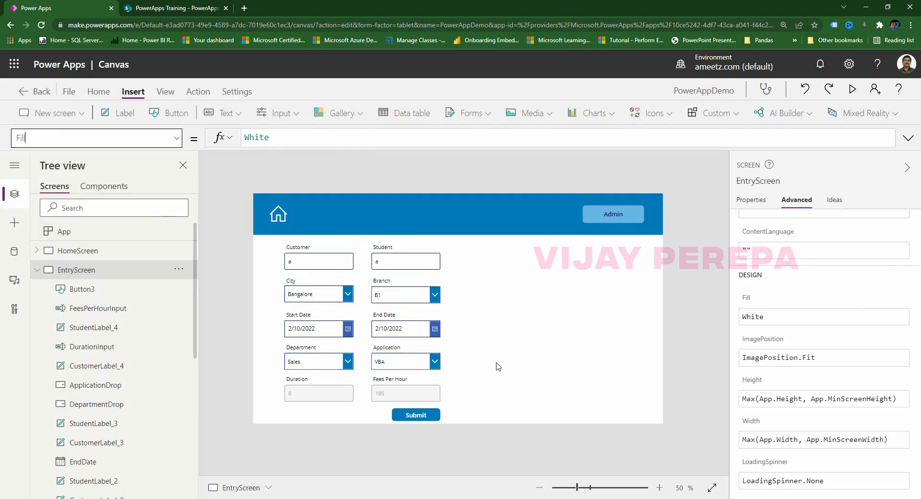
# Set IconBackground of the Start Date and End Date pickers to RGBA(0, 121, 187, 1).
pyautogui.click(348, 335)
pyautogui.keyDown('shift'); pyautogui.click(435, 334); pyautogui.keyUp('shift')
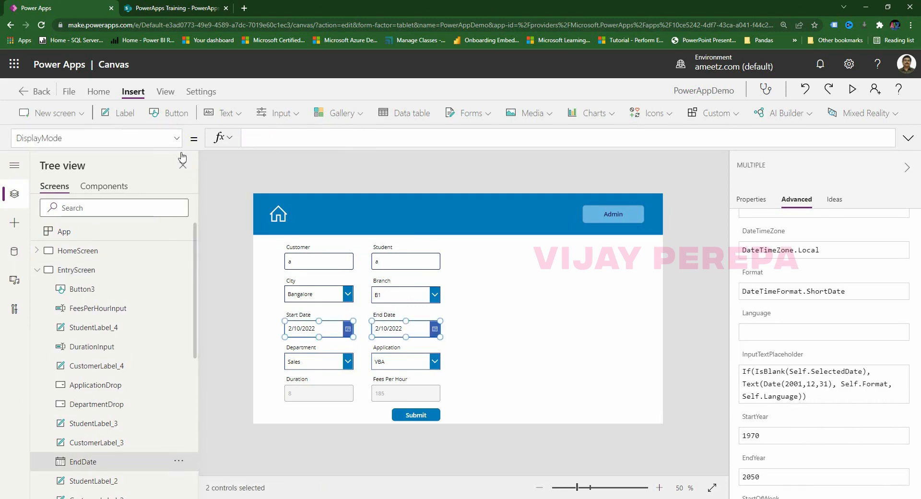
pyautogui.click(177, 138)
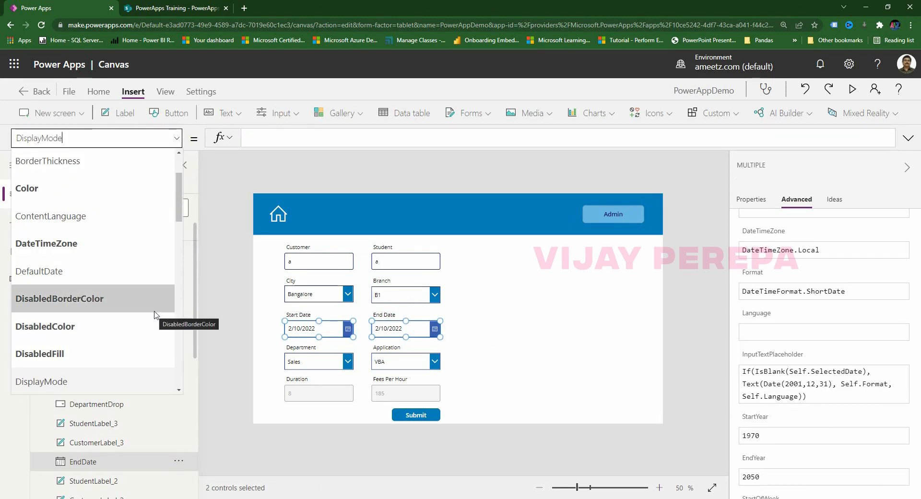
pyautogui.scroll(2, 155, 314)
pyautogui.scroll(-5, 99, 241)
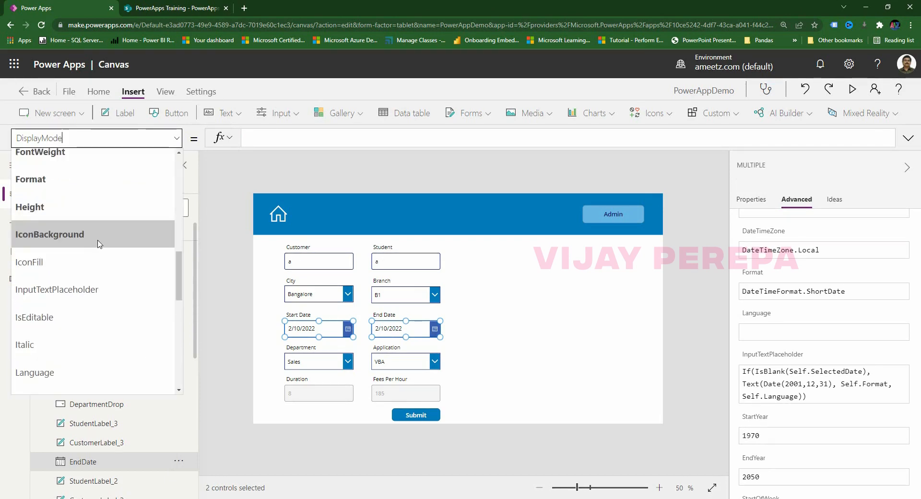
pyautogui.click(99, 242)
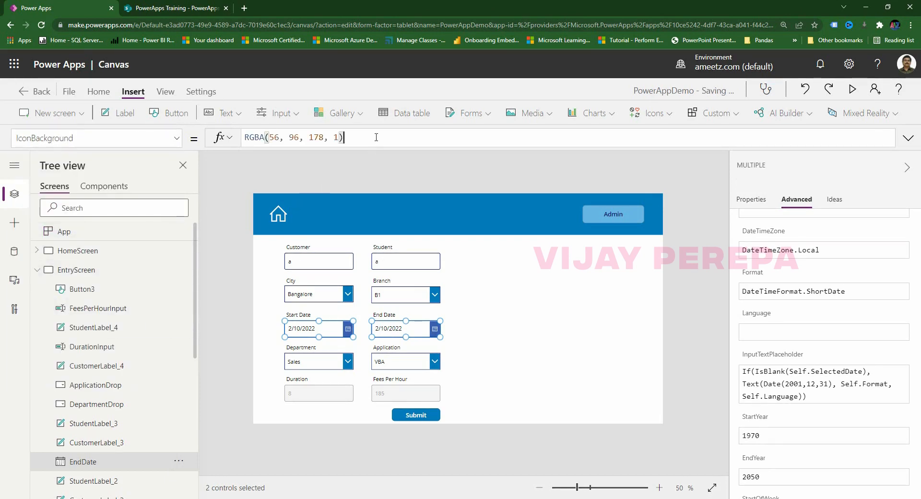
pyautogui.moveTo(333, 138); pyautogui.dragTo(227, 139)
pyautogui.write('RGBA(0, 121, 187, 1)')
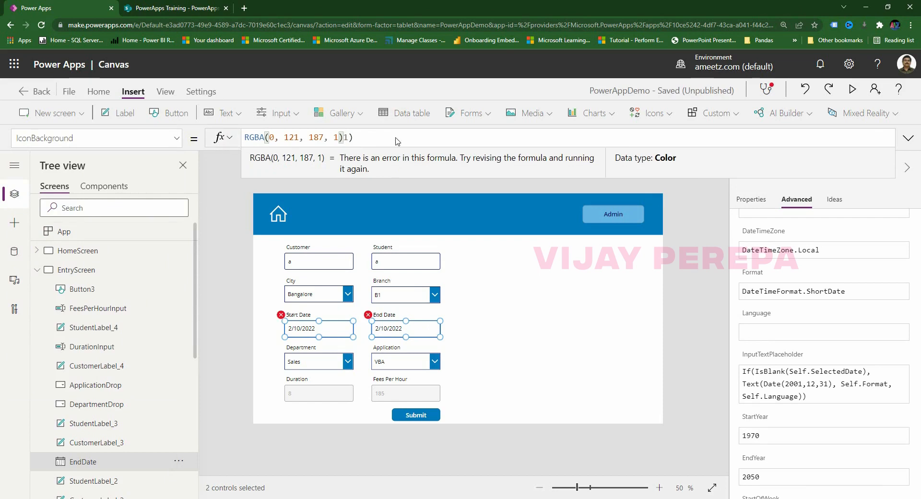
pyautogui.press('Delete')
pyautogui.press('Delete')
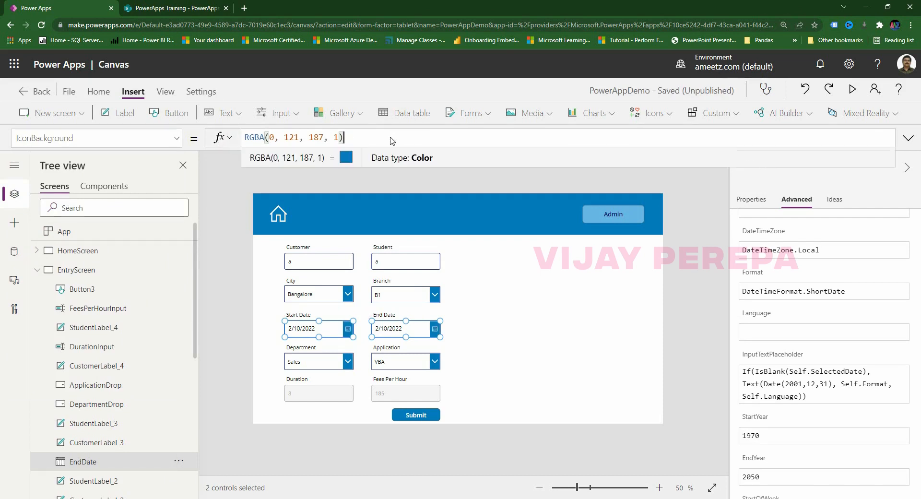
pyautogui.click(439, 455)
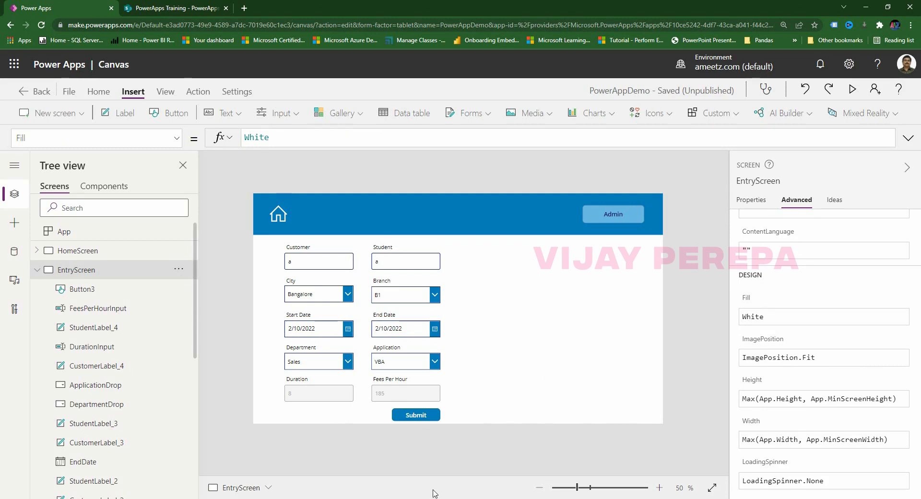
# Preview the app, try the disabled Application dropdown, then return to the editor and select City.
pyautogui.click(852, 89)
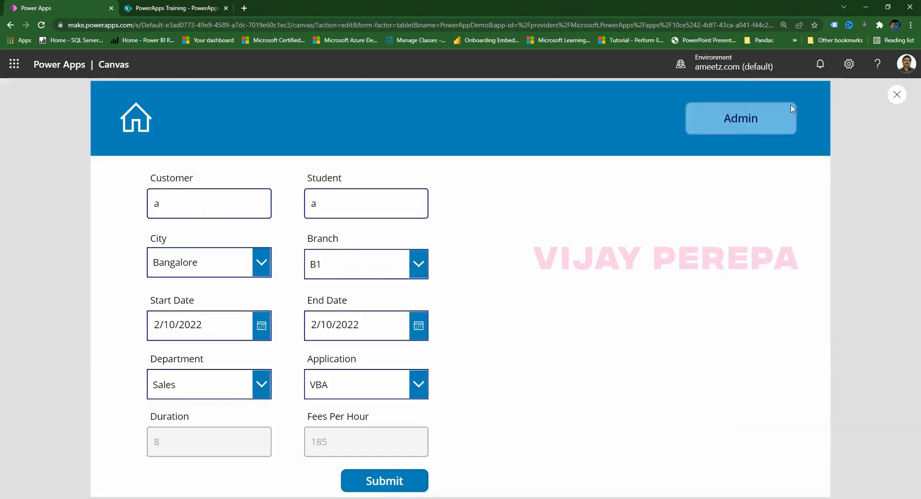
pyautogui.click(353, 393)
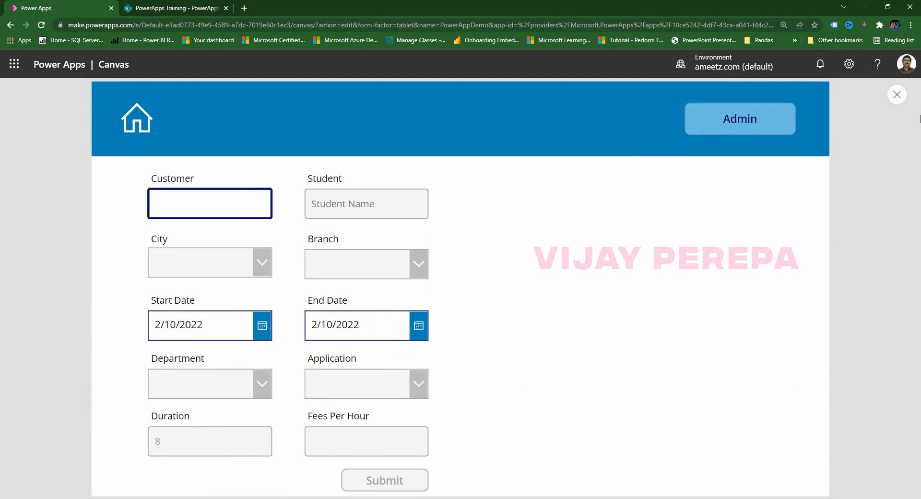
pyautogui.click(897, 95)
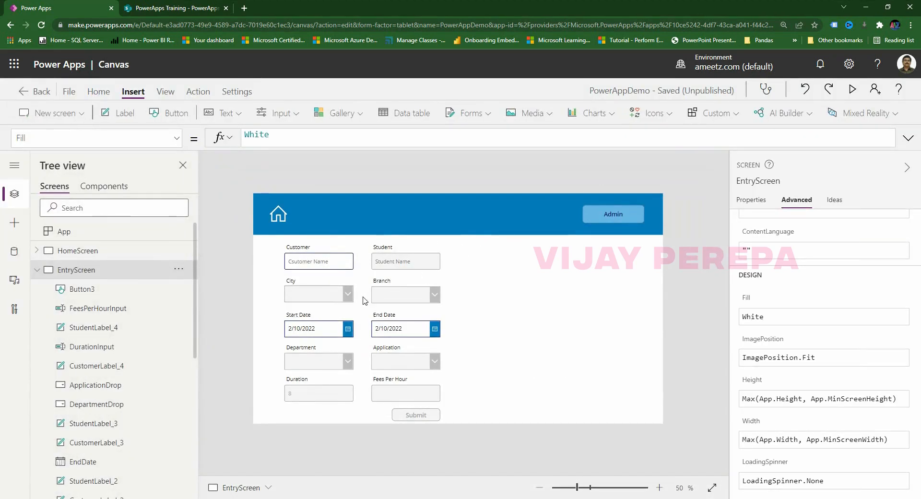
pyautogui.click(351, 298)
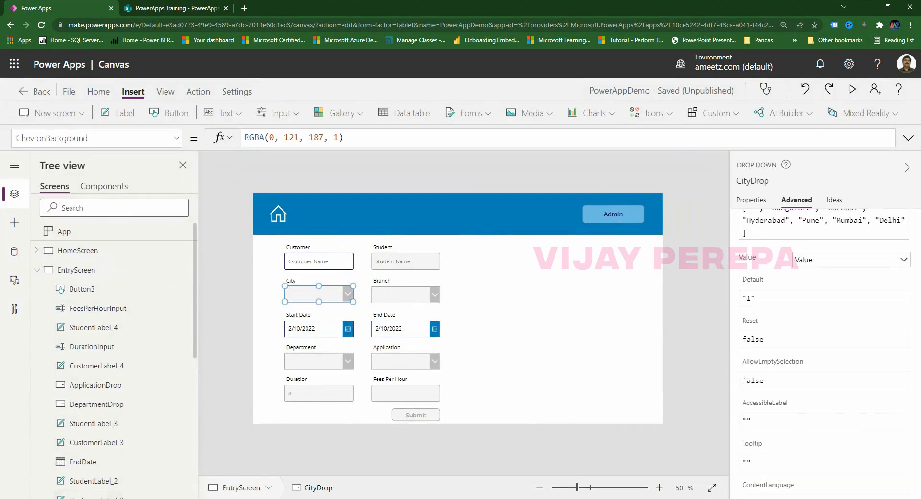
# Set ChevronDisabledBackground of City, Branch, Department and Application dropdowns to RGBA(0, 121, 187, .7).
pyautogui.keyDown('shift'); pyautogui.click(432, 290); pyautogui.keyUp('shift')
pyautogui.keyDown('shift'); pyautogui.click(330, 362); pyautogui.keyUp('shift')
pyautogui.keyDown('shift'); pyautogui.click(417, 368); pyautogui.keyUp('shift')
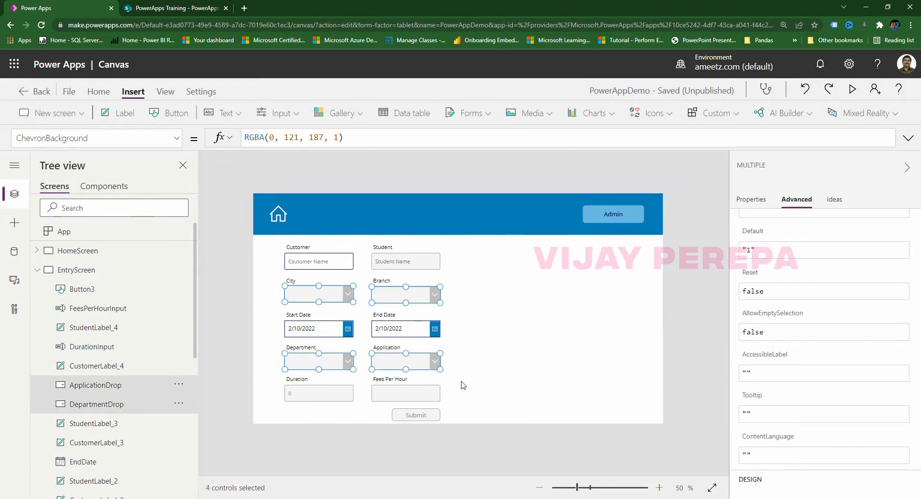
pyautogui.click(177, 139)
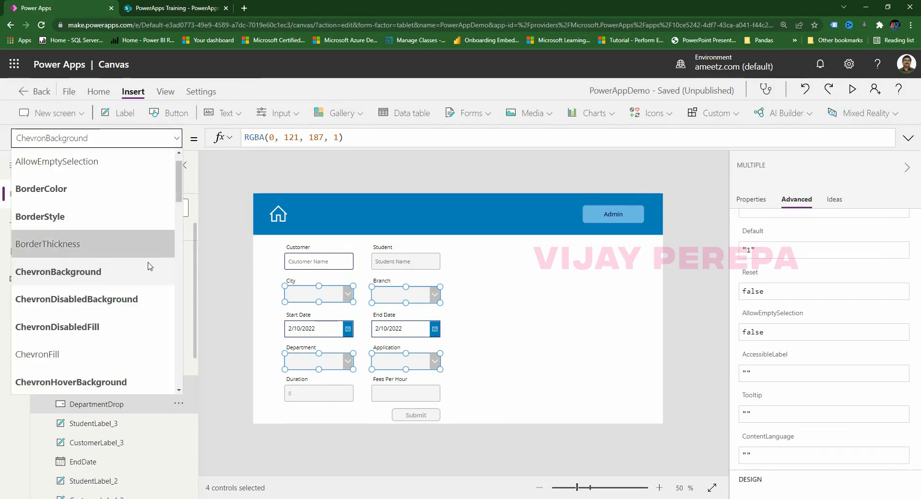
pyautogui.click(137, 302)
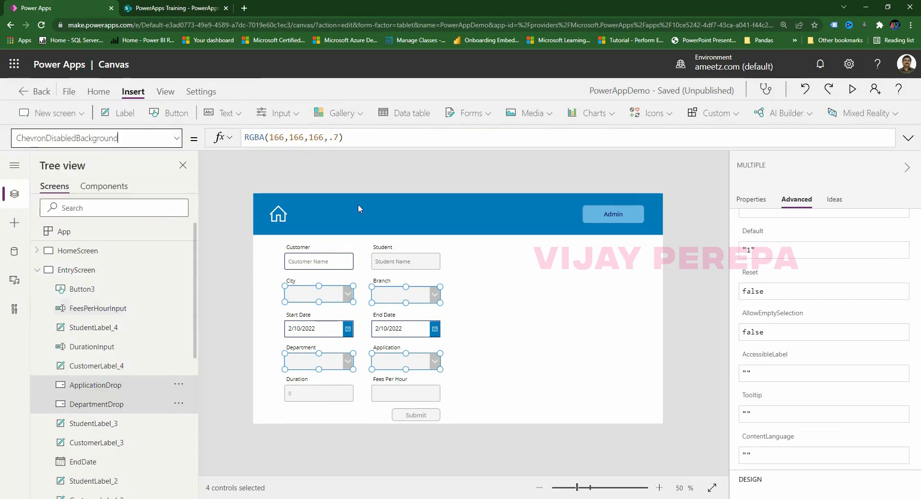
pyautogui.click(335, 137)
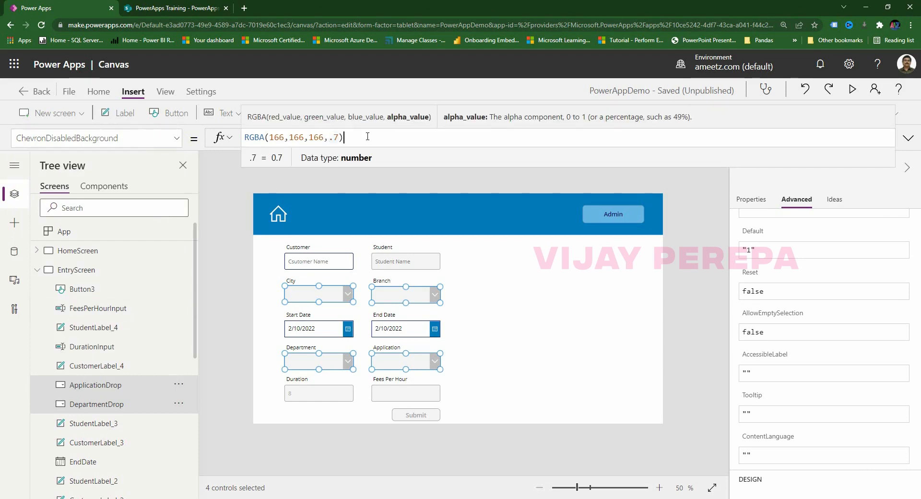
pyautogui.hotkey('ctrl', 'a')
pyautogui.write('RGBA(0, 121, 187, 1)')
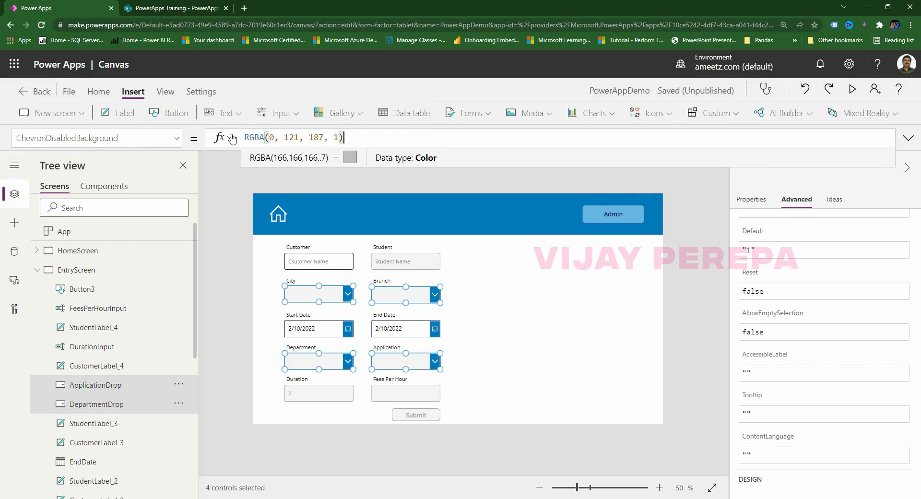
pyautogui.click(339, 137)
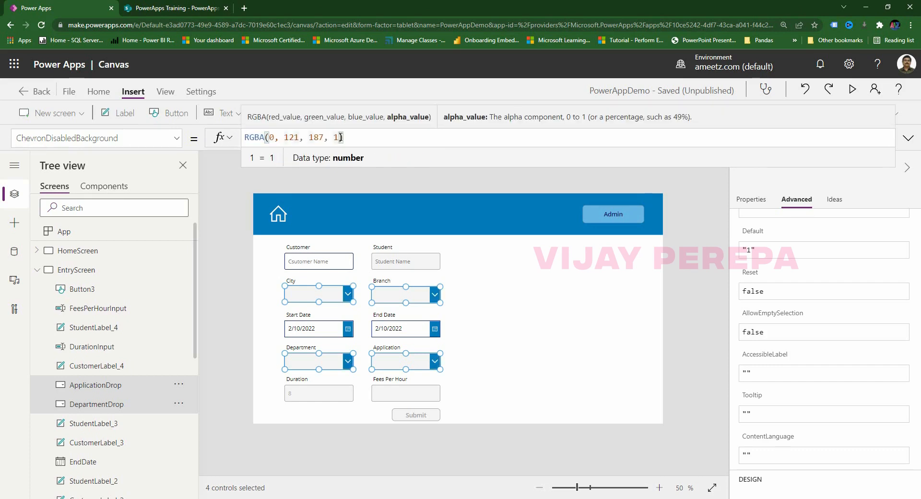
pyautogui.press('BackSpace')
pyautogui.write('.7')
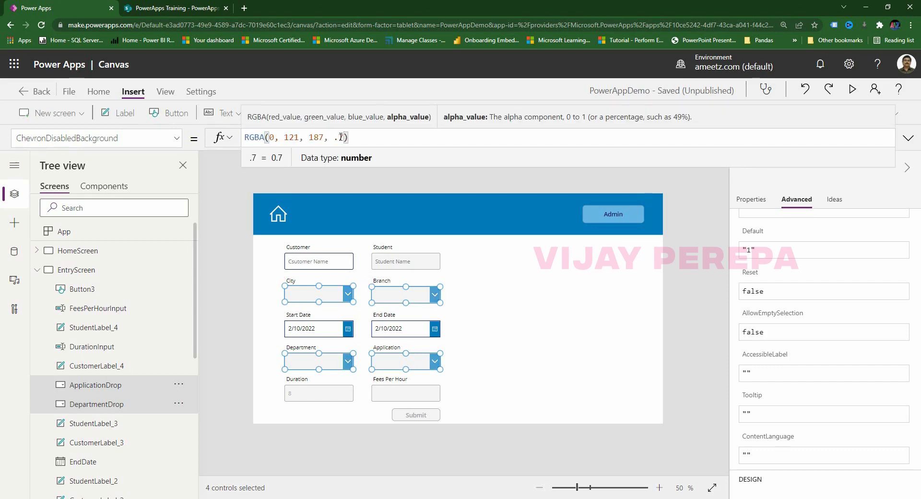
pyautogui.click(536, 360)
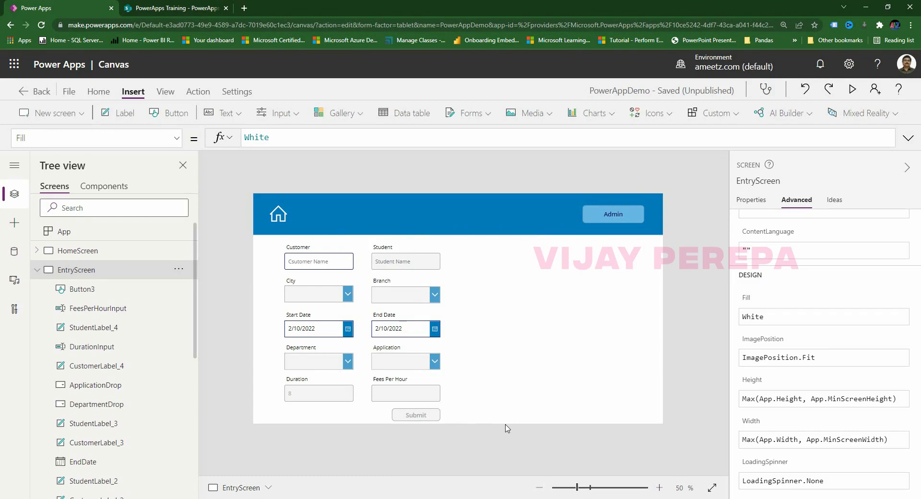
# Select the form's Submit button and open its property list to pick OnSelect.
pyautogui.click(425, 419)
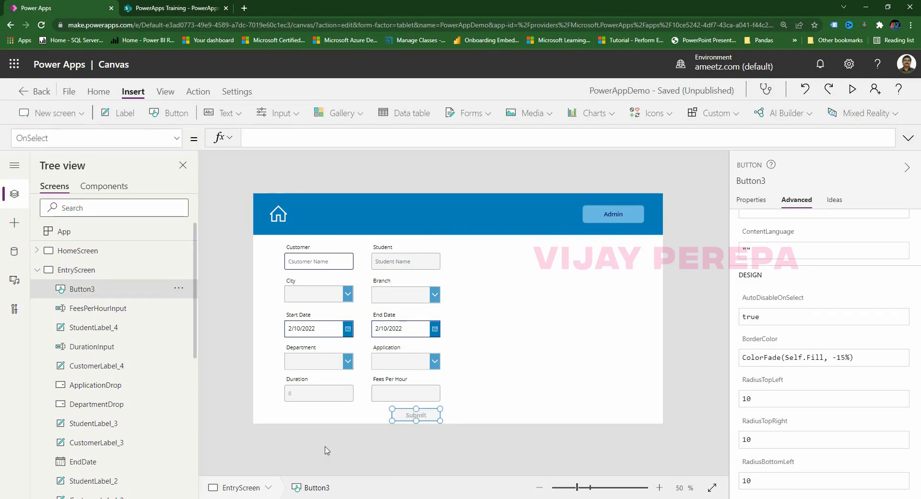
pyautogui.click(96, 138)
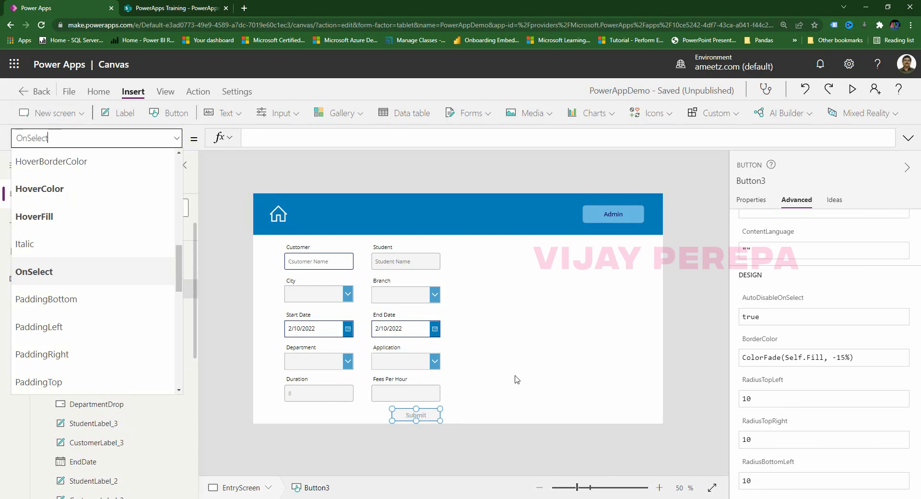
# Enter Collect(CustomerData, {}); as the Submit button's OnSelect formula in the expanded formula bar.
pyautogui.click(908, 138)
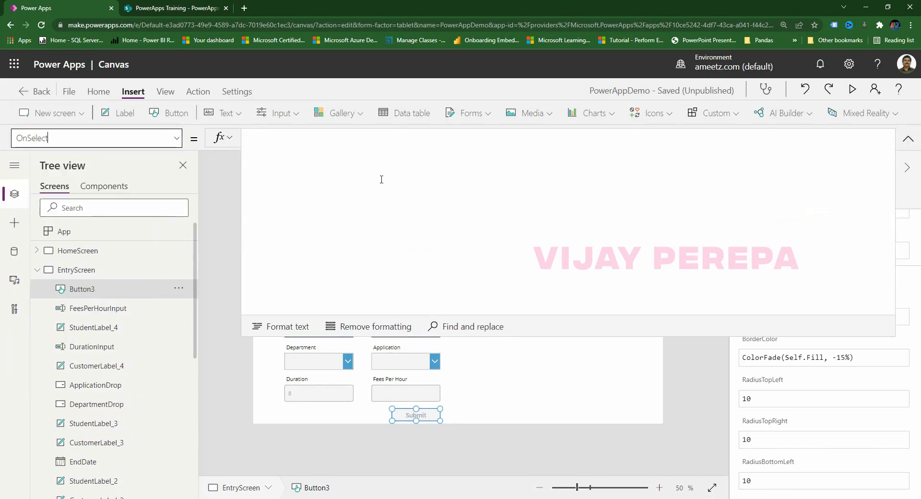
pyautogui.click(296, 145)
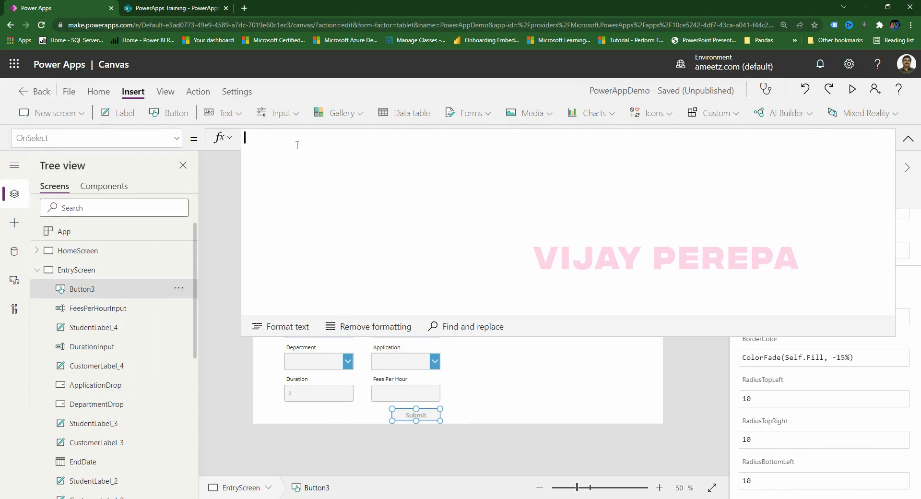
pyautogui.write('Colect')
pyautogui.press('BackSpace')
pyautogui.write('llect(')
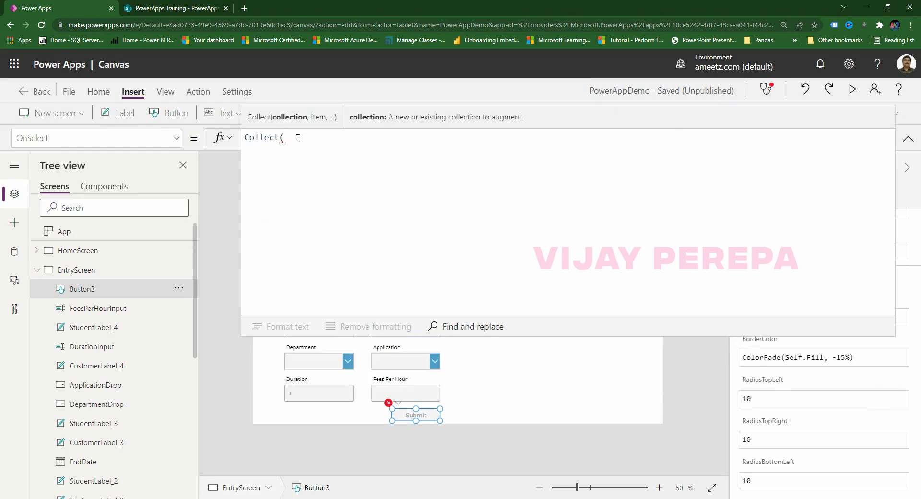
pyautogui.write('CustomerData')
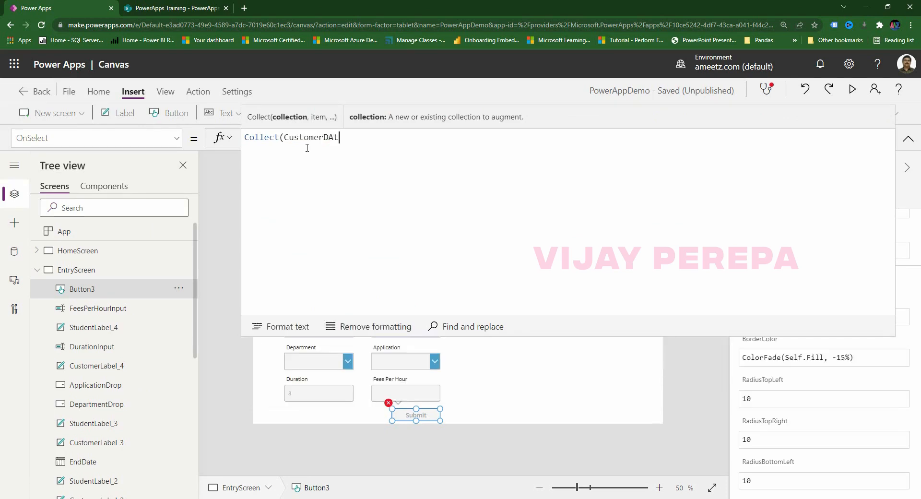
pyautogui.write(',')
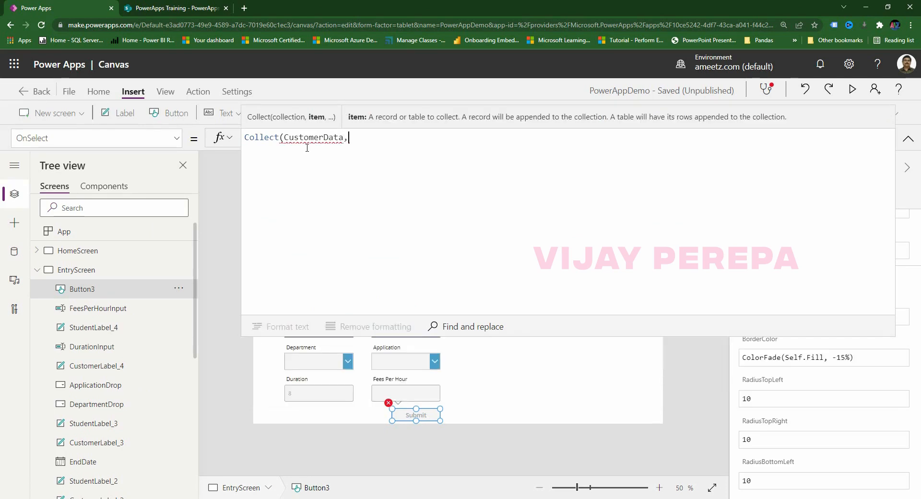
pyautogui.hotkey('shift', 'Return')
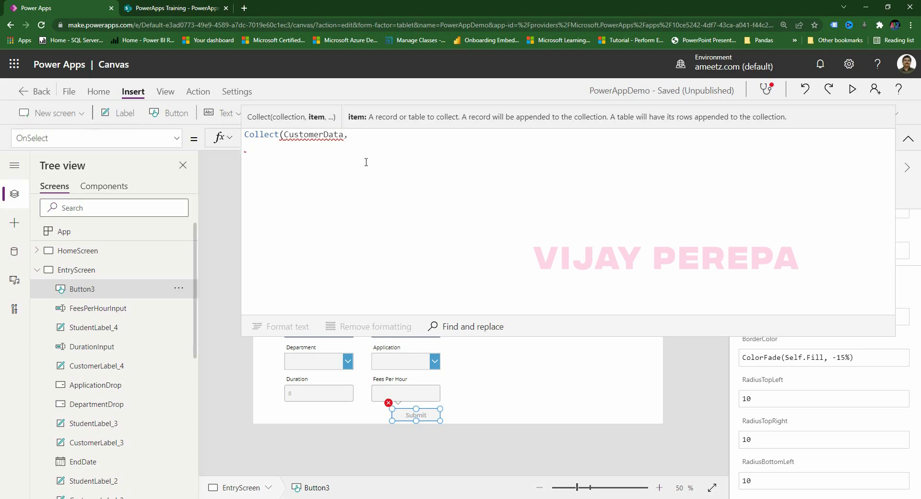
pyautogui.write('{}')
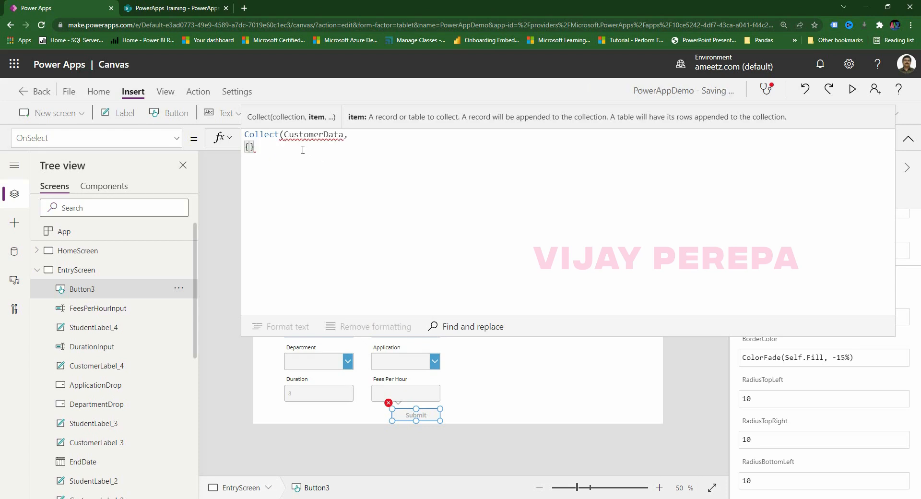
pyautogui.write(')')
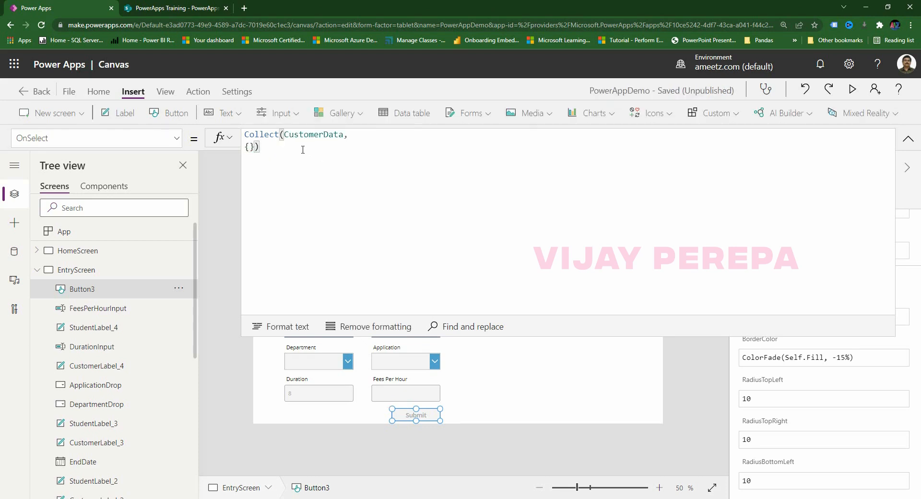
pyautogui.write(';')
# Open an empty line inside the braces, then try and delete a Customer : CustomerInput. line.
pyautogui.click(250, 147)
pyautogui.press('Return')
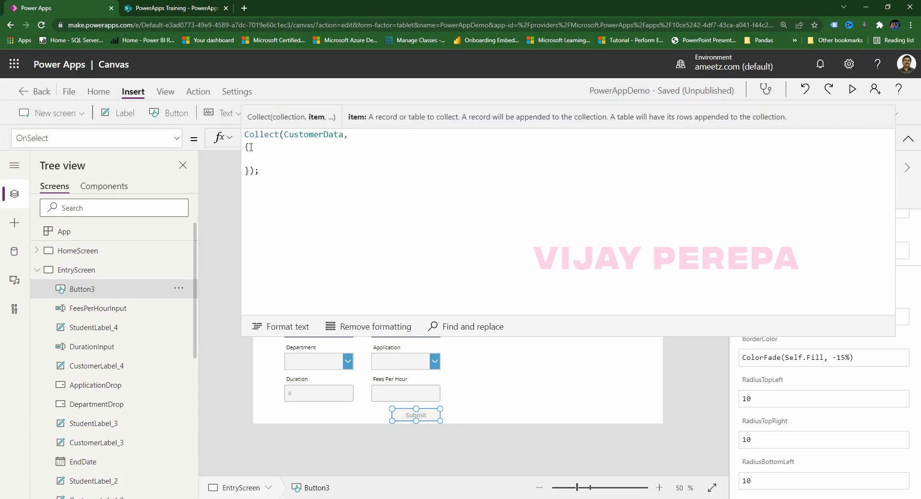
pyautogui.click(251, 148)
pyautogui.click(275, 200)
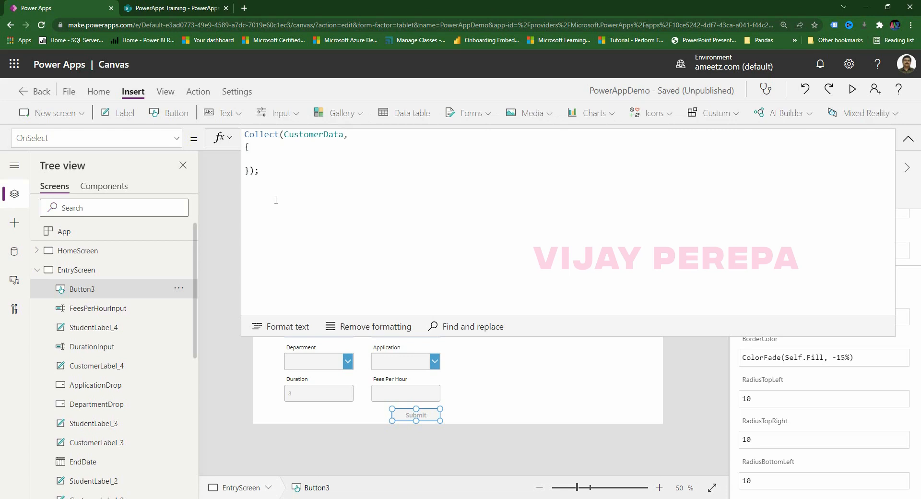
pyautogui.click(254, 159)
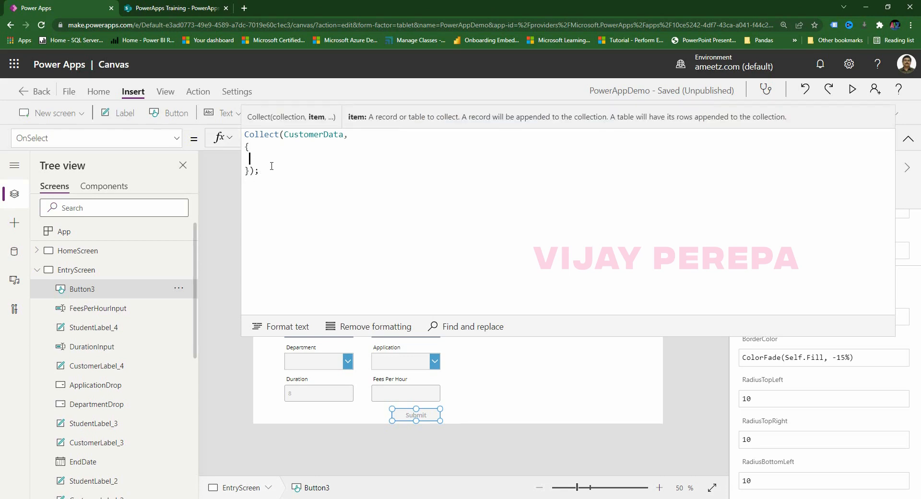
pyautogui.write('Customer : ')
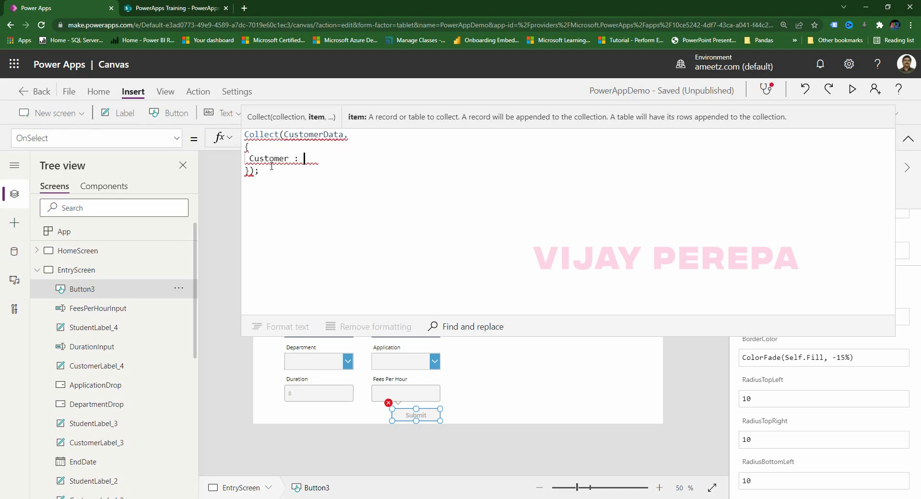
pyautogui.write('customer')
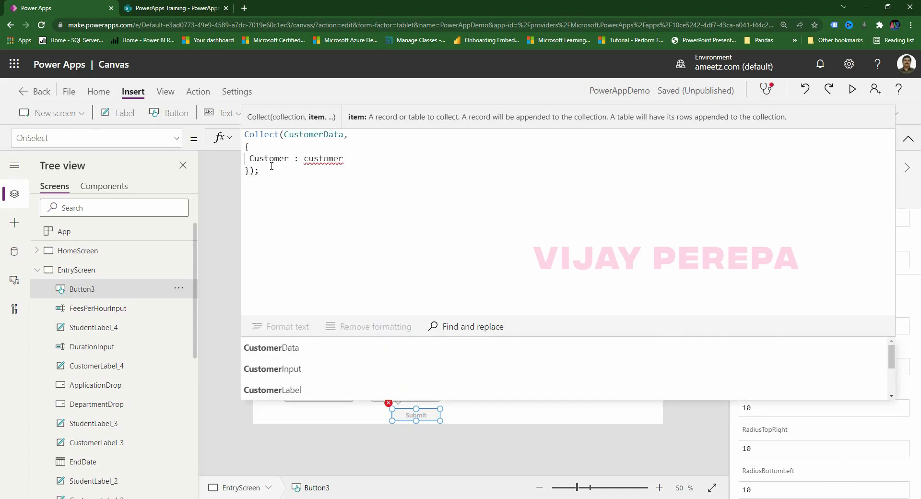
pyautogui.write('input.')
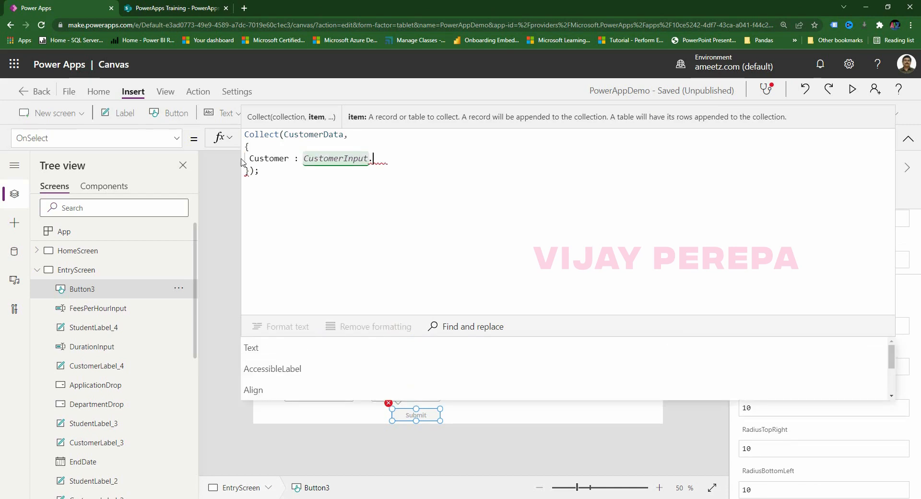
pyautogui.click(295, 159)
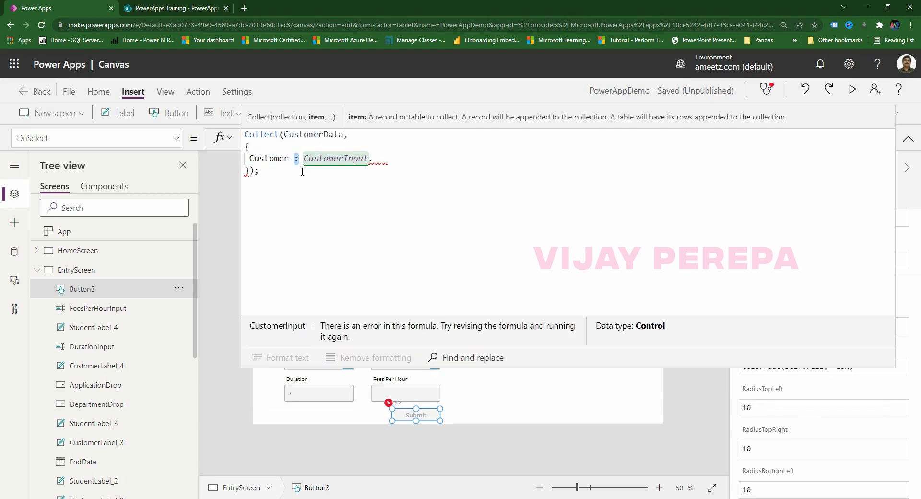
pyautogui.moveTo(304, 159); pyautogui.dragTo(394, 159)
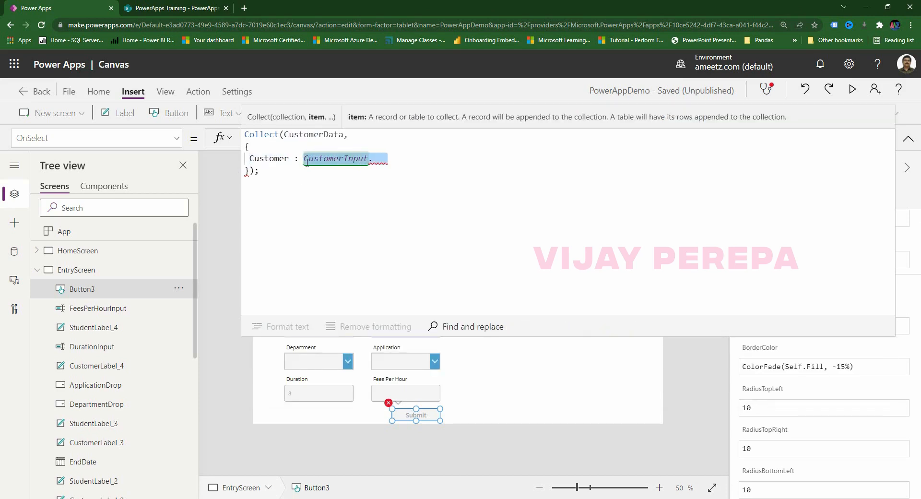
pyautogui.keyDown('shift'); pyautogui.click(253, 158); pyautogui.keyUp('shift')
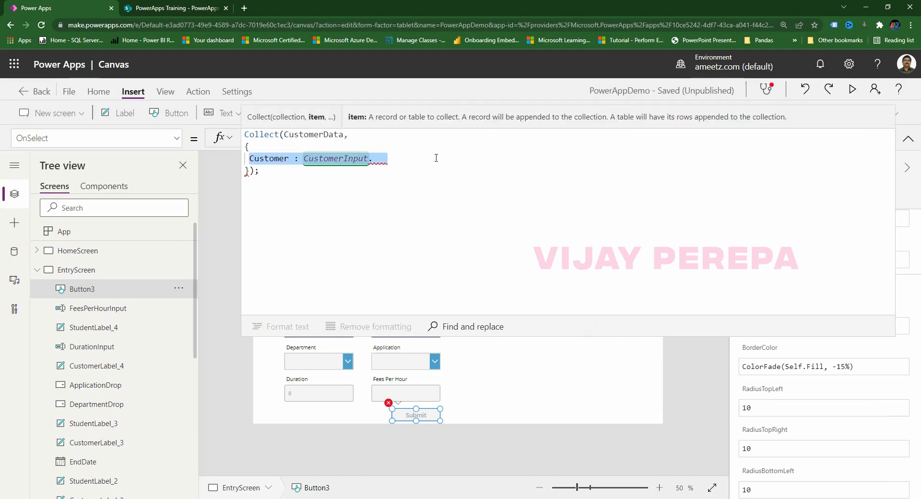
pyautogui.press('BackSpace')
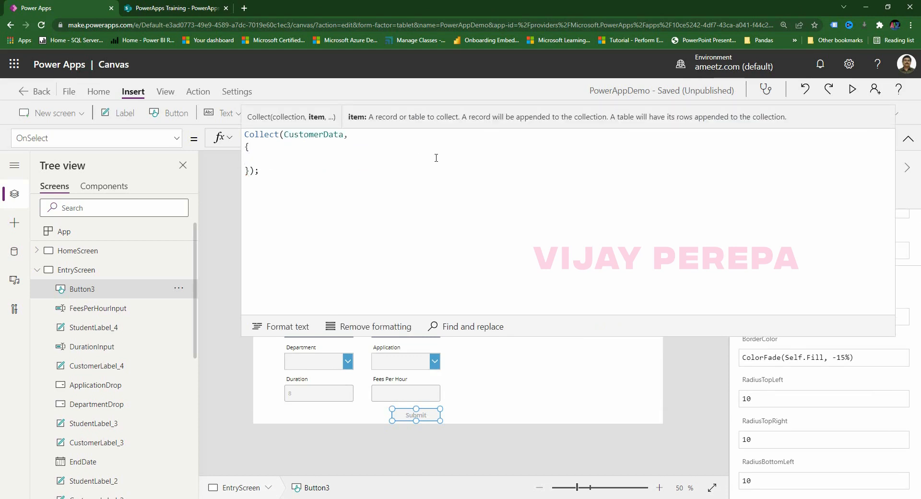
pyautogui.moveTo(407, 497)
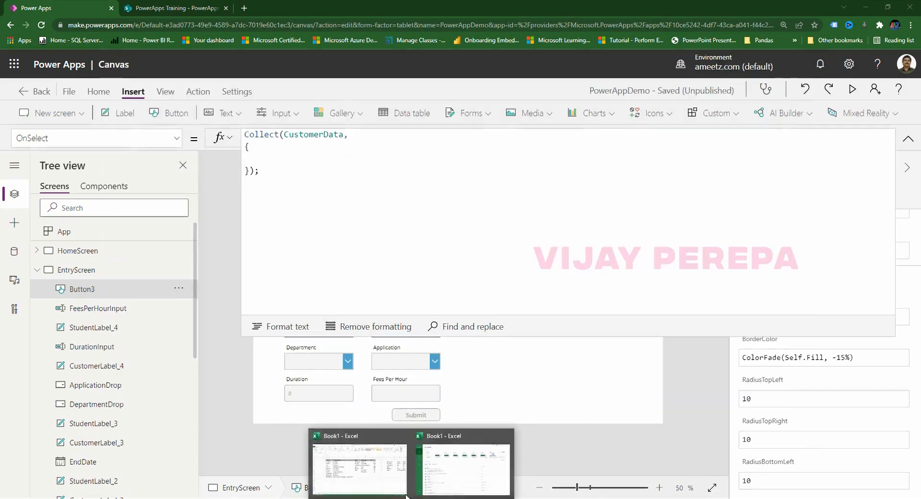
pyautogui.click(370, 474)
# Copy the ten field names from E3:E12 into E15:E24.
pyautogui.click(165, 174)
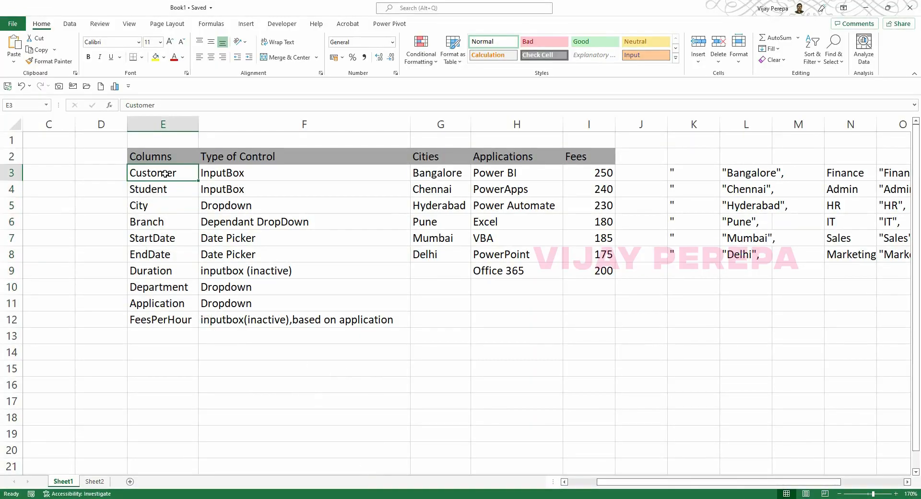
pyautogui.moveTo(164, 174); pyautogui.dragTo(164, 318)
pyautogui.hotkey('ctrl', 'c')
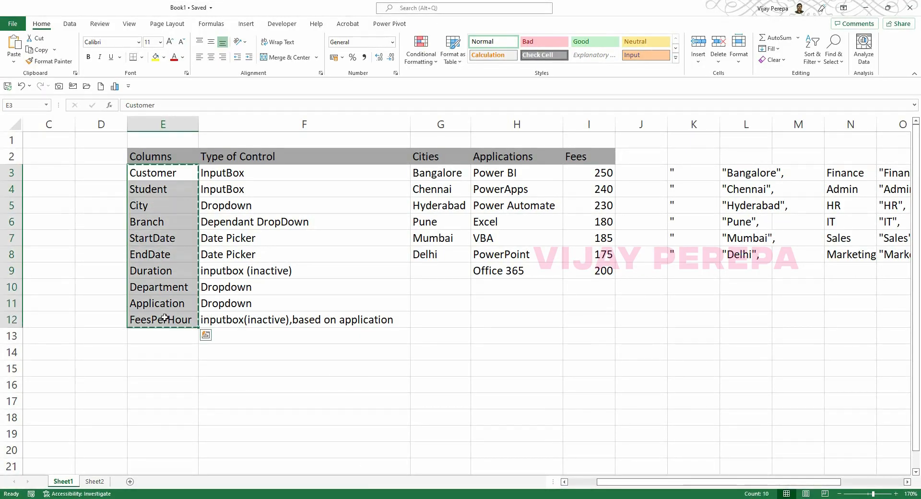
pyautogui.scroll(-3, 187, 336)
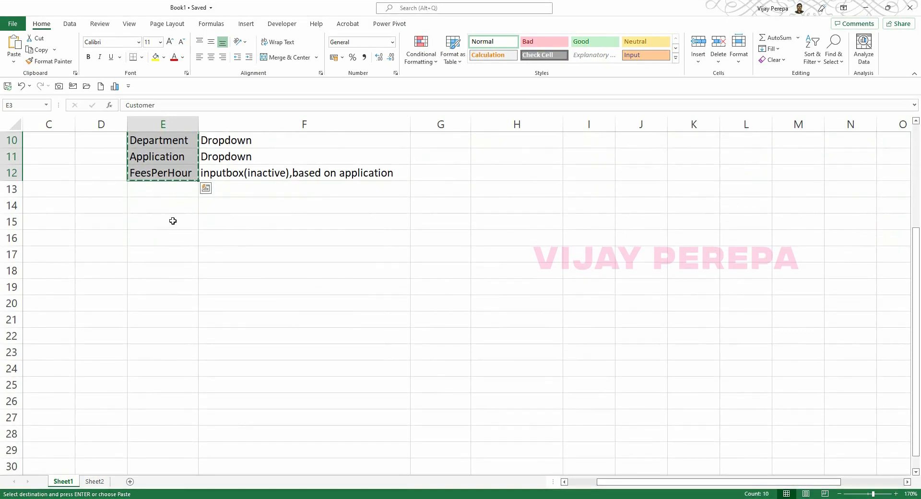
pyautogui.click(172, 220)
pyautogui.hotkey('ctrl', 'v')
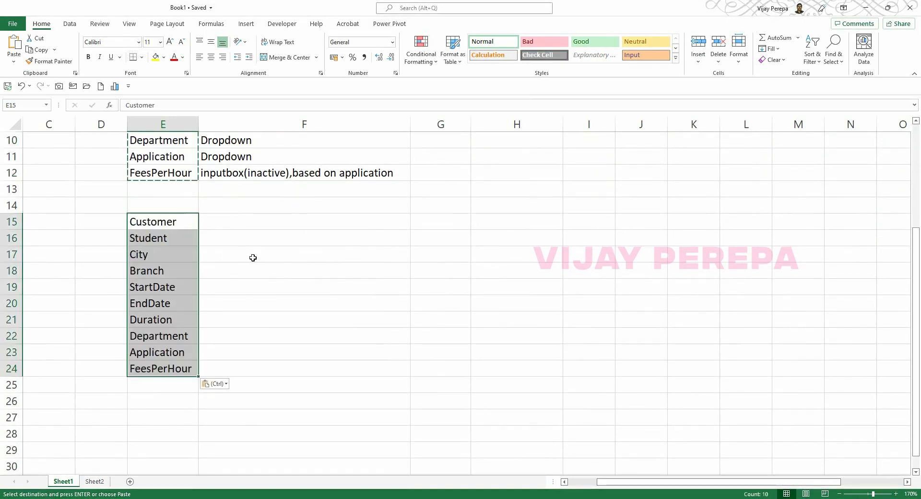
# Put a colon in F15 and fill it down through F24.
pyautogui.click(225, 223)
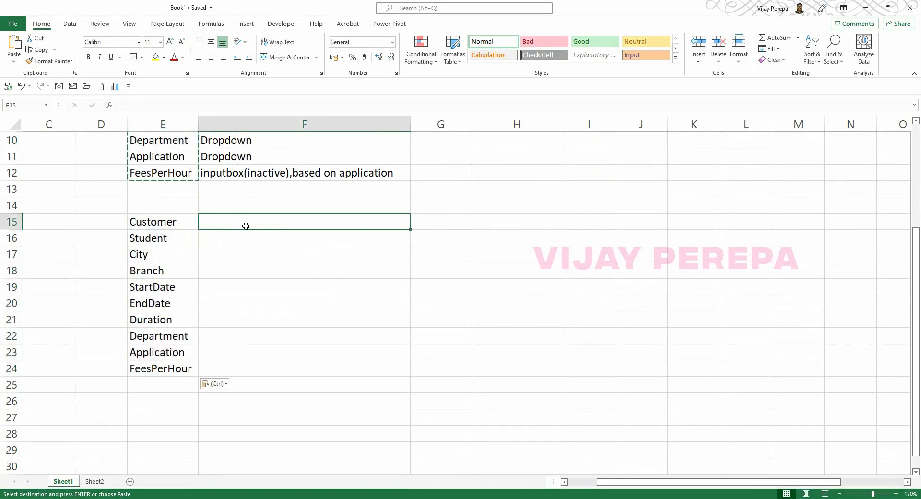
pyautogui.write(':')
pyautogui.press('Return')
pyautogui.press('Up')
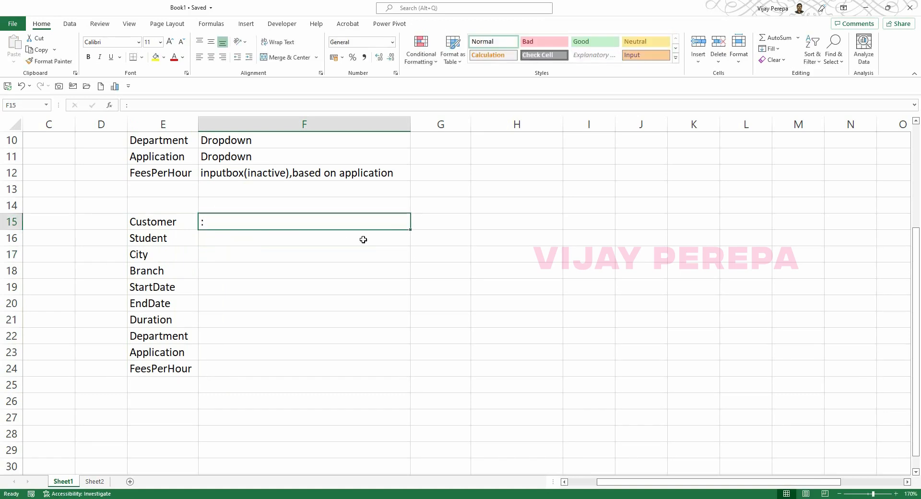
pyautogui.moveTo(411, 229); pyautogui.dragTo(376, 377)
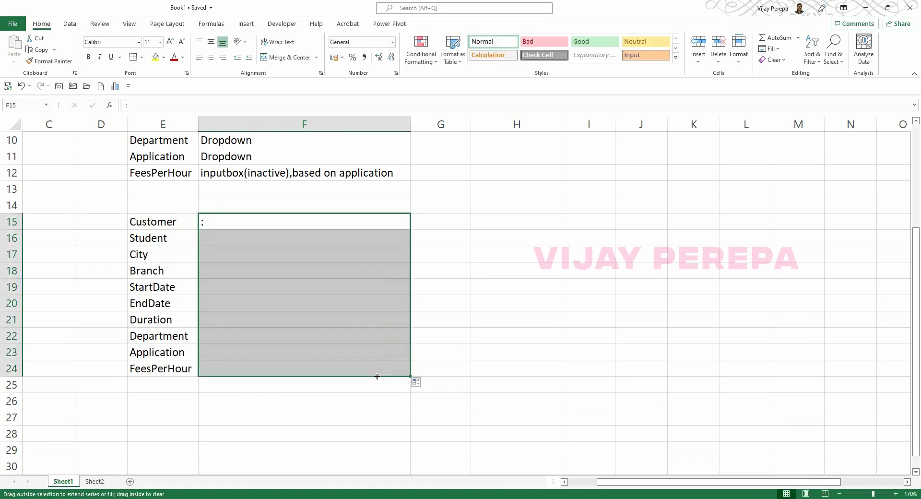
pyautogui.click(449, 220)
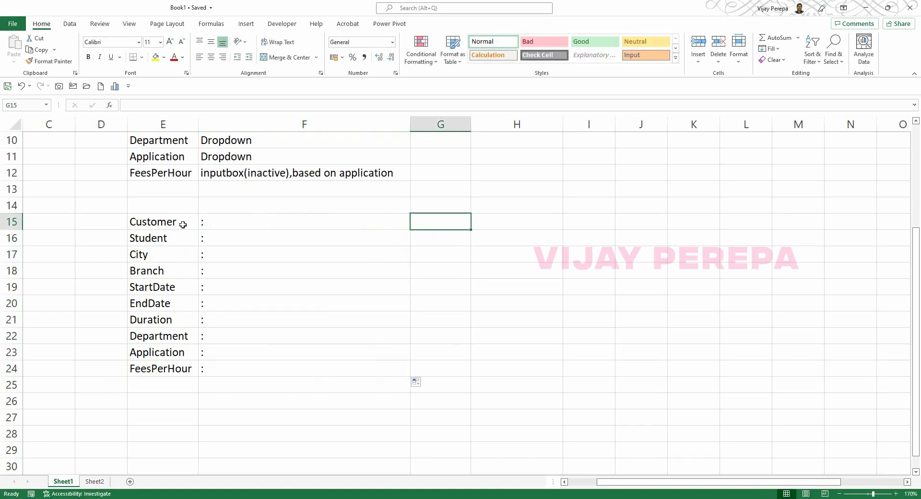
pyautogui.click(159, 225)
# Enter CustomerInput.Text in cell G15 beside Customer.
pyautogui.click(432, 223)
pyautogui.write('Customer')
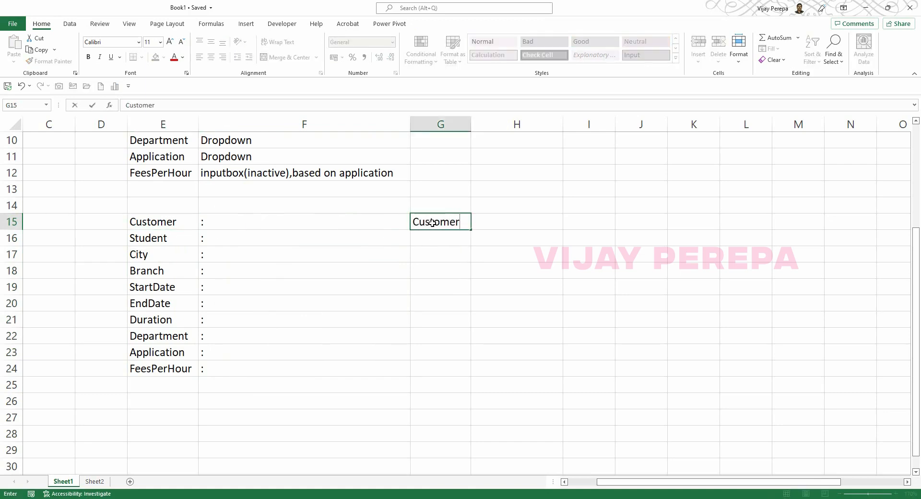
pyautogui.write('Inp')
pyautogui.write('TE')
pyautogui.press('BackSpace')
pyautogui.press('BackSpace')
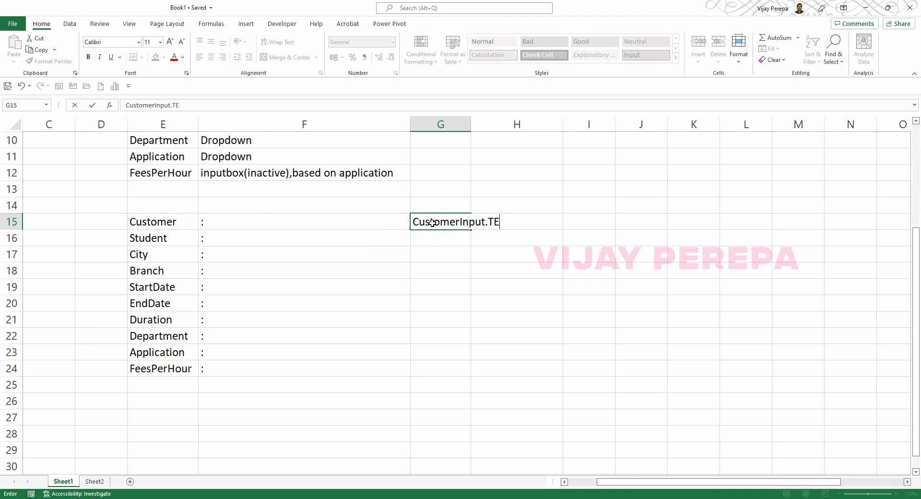
pyautogui.press('Return')
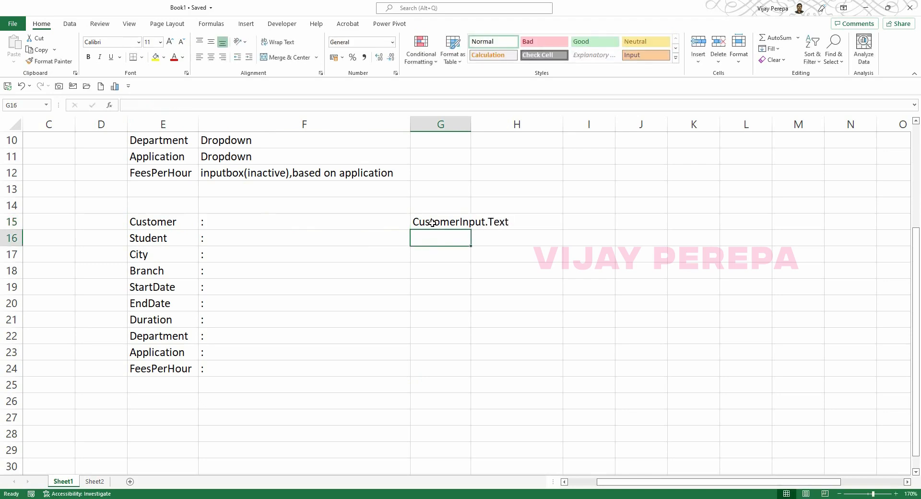
# Copy the CustomerInput.Text reference into G16, G23 and G24.
pyautogui.click(432, 222)
pyautogui.hotkey('ctrl', 'c')
pyautogui.press('Down')
pyautogui.hotkey('ctrl', 'v')
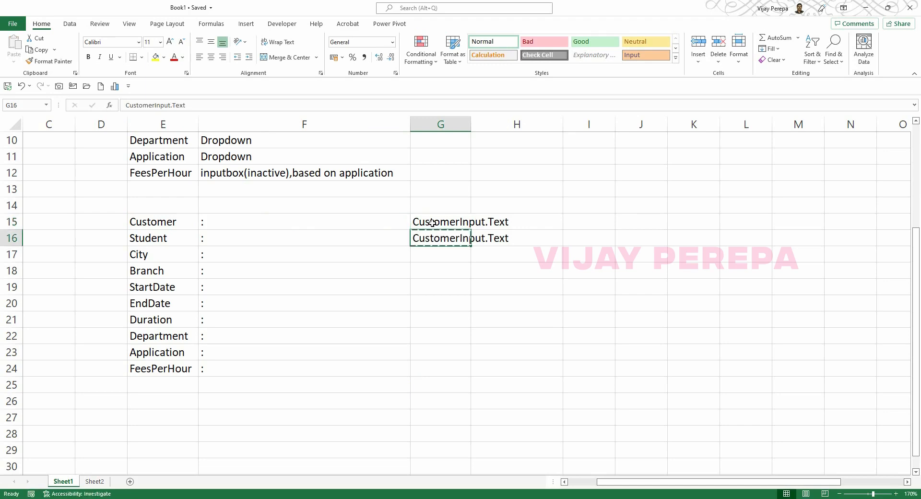
pyautogui.hotkey('ctrl', 'c')
pyautogui.press('Down')
pyautogui.press('Down')
pyautogui.press('Down')
pyautogui.press('Down')
pyautogui.press('Down')
pyautogui.press('Down')
pyautogui.press('Down')
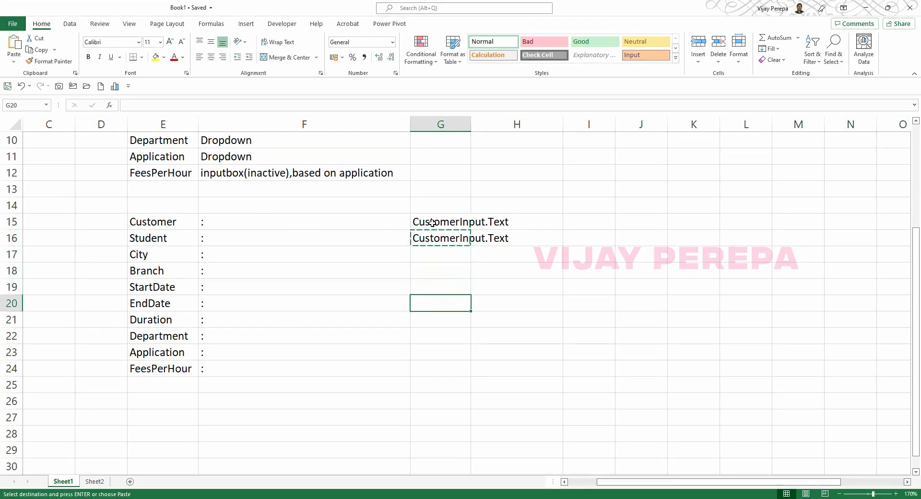
pyautogui.press('Return')
pyautogui.hotkey('ctrl', 'c')
pyautogui.press('Down')
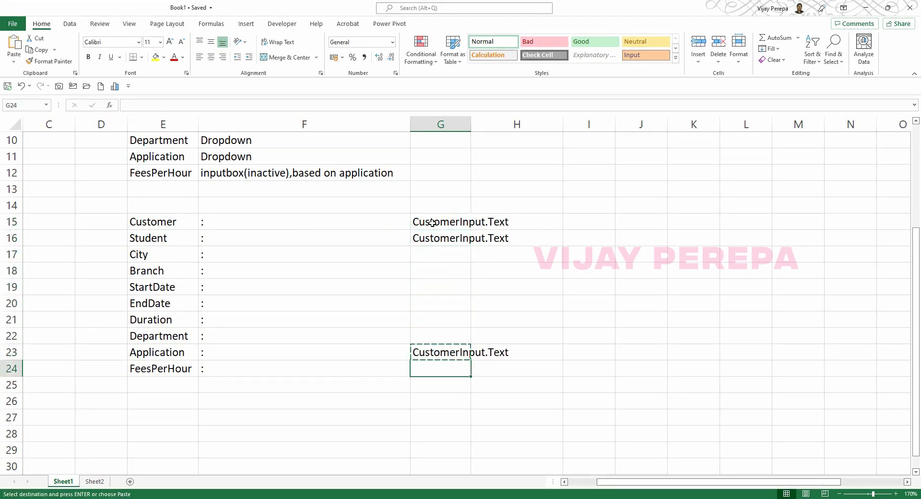
pyautogui.press('Return')
# Enter CityDrop.Selected.Value in cell G17 for City.
pyautogui.press('Up')
pyautogui.press('Up')
pyautogui.press('Up')
pyautogui.press('Up')
pyautogui.press('Up')
pyautogui.press('Up')
pyautogui.press('Up')
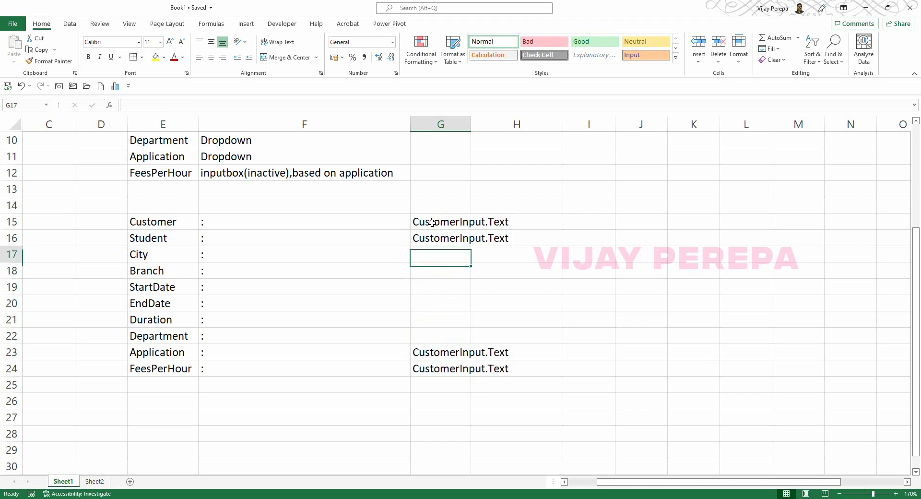
pyautogui.write('City')
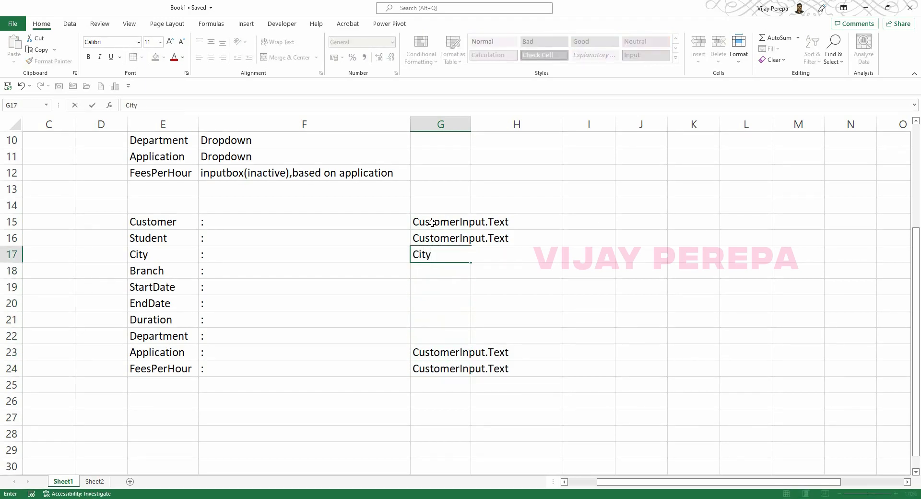
pyautogui.write('Do')
pyautogui.write('op')
pyautogui.write('.Selec')
pyautogui.write('ted.')
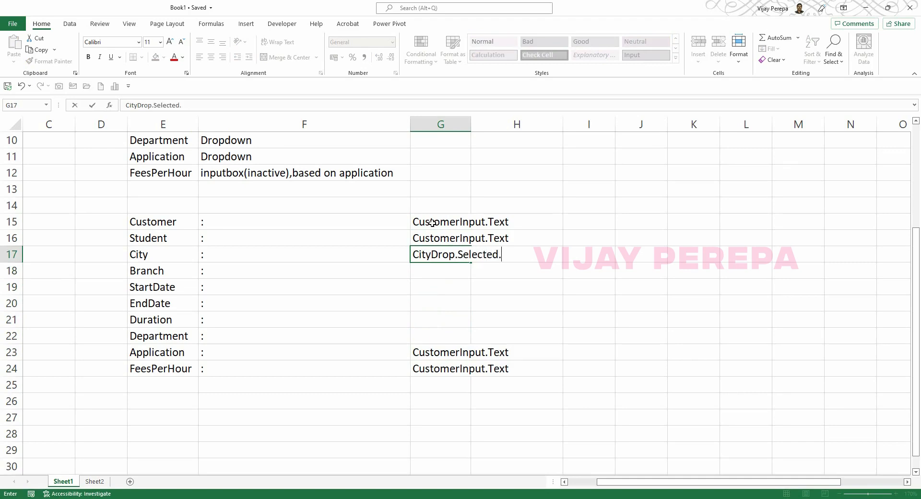
pyautogui.write('Value')
pyautogui.press('Return')
pyautogui.press('Up')
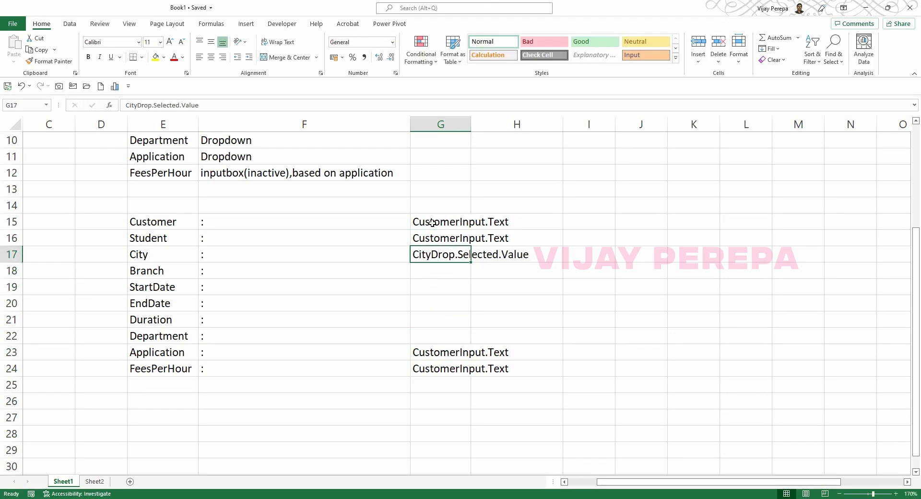
pyautogui.hotkey('ctrl', 'c')
# Copy the City reference to G18 and change it to BranchDrop.Selected.Value.
pyautogui.press('Down')
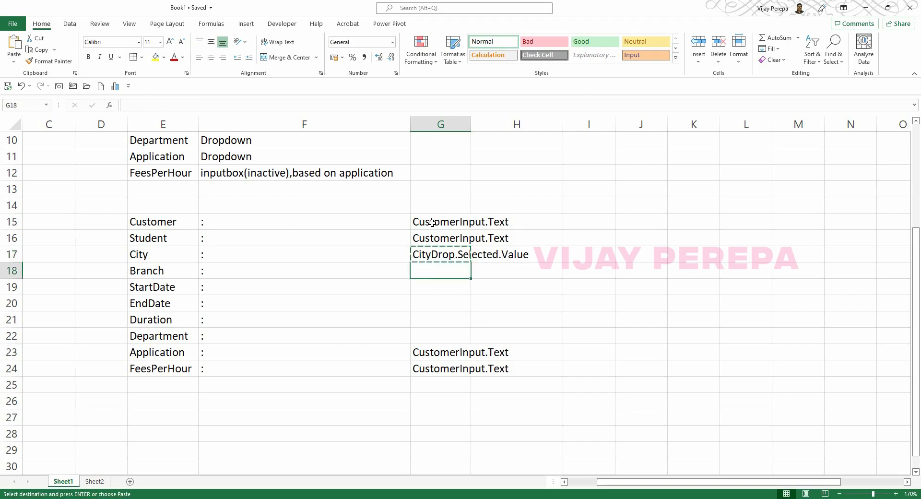
pyautogui.press('Return')
pyautogui.press('F2')
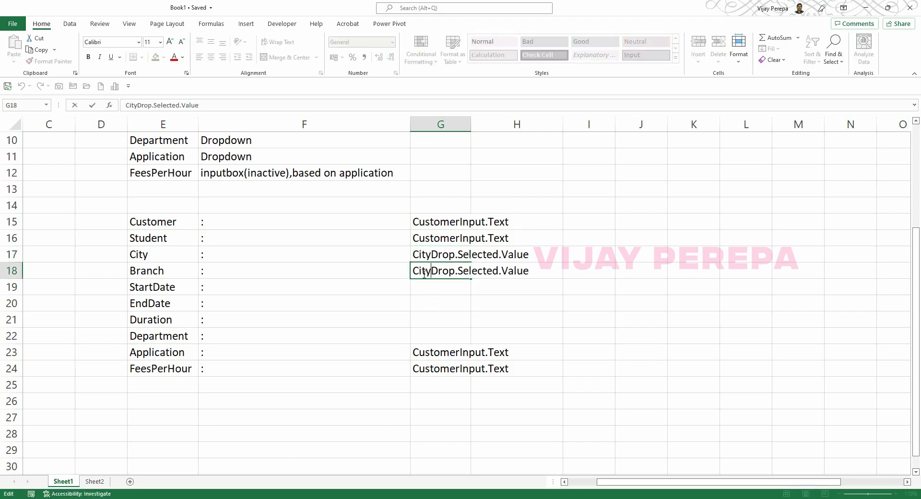
pyautogui.press('BackSpace')
pyautogui.press('BackSpace')
pyautogui.press('BackSpace')
pyautogui.press('BackSpace')
pyautogui.write('BRanc')
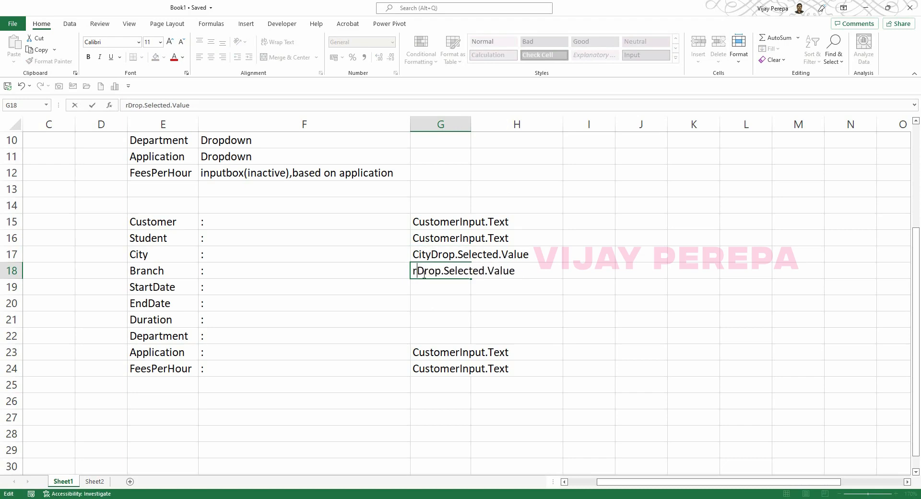
pyautogui.write('h')
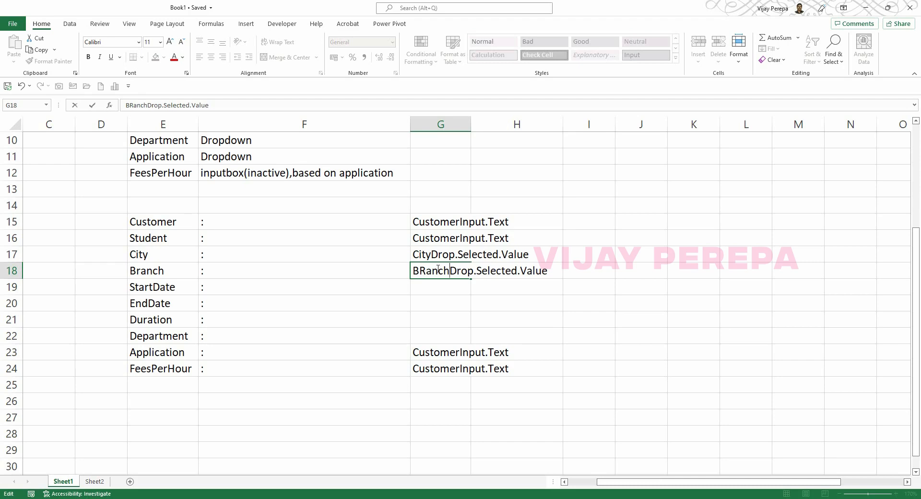
pyautogui.click(427, 270)
pyautogui.press('BackSpace')
pyautogui.write('r')
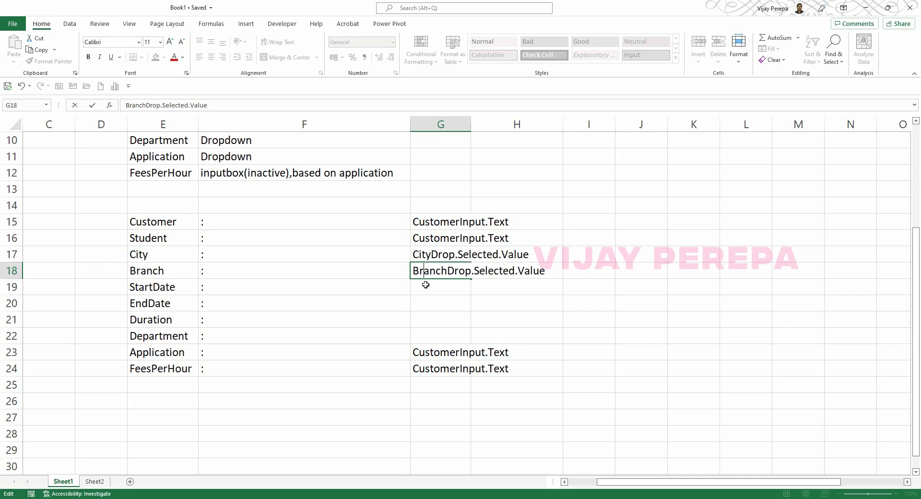
pyautogui.press('Return')
# Copy the BranchDrop.Selected.Value reference into G22 and G23.
pyautogui.click(444, 270)
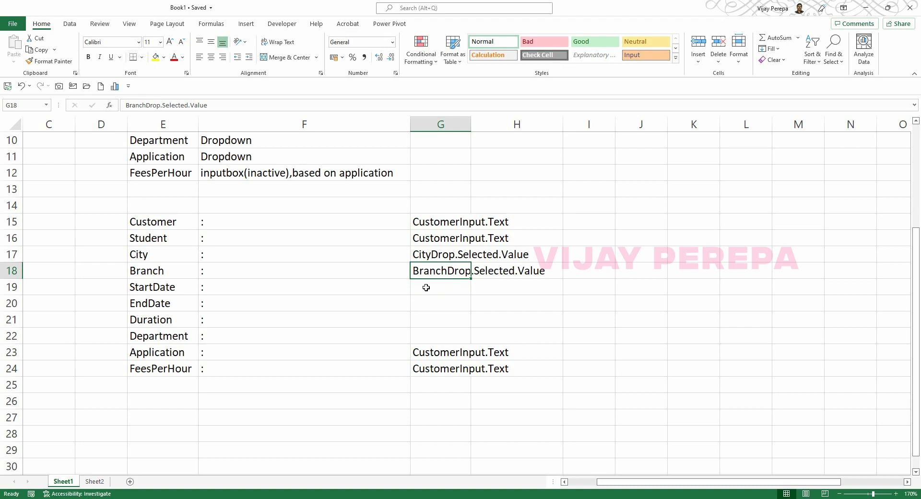
pyautogui.hotkey('ctrl', 'c')
pyautogui.press('Down')
pyautogui.press('Down')
pyautogui.press('Down')
pyautogui.press('Down')
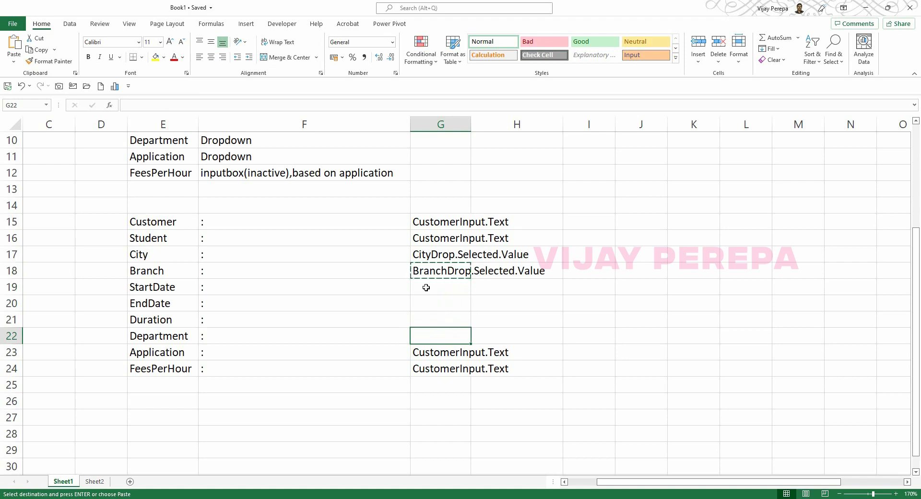
pyautogui.hotkey('ctrl', 'v')
pyautogui.press('Down')
pyautogui.press('Return')
pyautogui.press('Up')
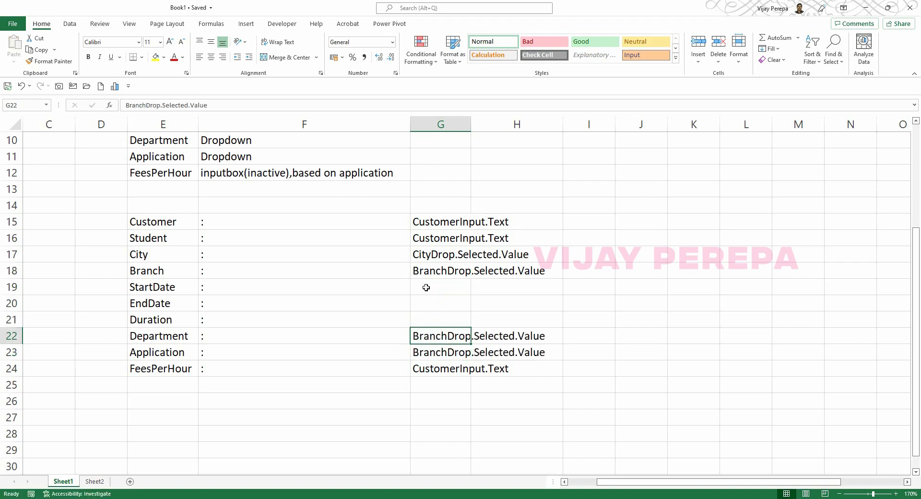
# Change G22 to DepartmentDrop.Selected.Value and G23 to ApplicationDrop.Selected.Value.
pyautogui.press('F2')
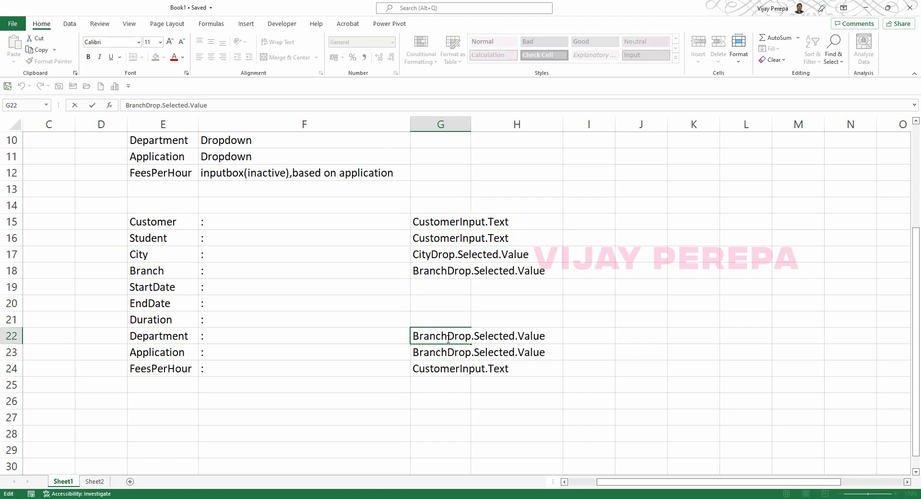
pyautogui.press('BackSpace')
pyautogui.press('BackSpace')
pyautogui.press('BackSpace')
pyautogui.press('BackSpace')
pyautogui.press('BackSpace')
pyautogui.press('BackSpace')
pyautogui.write('Dp')
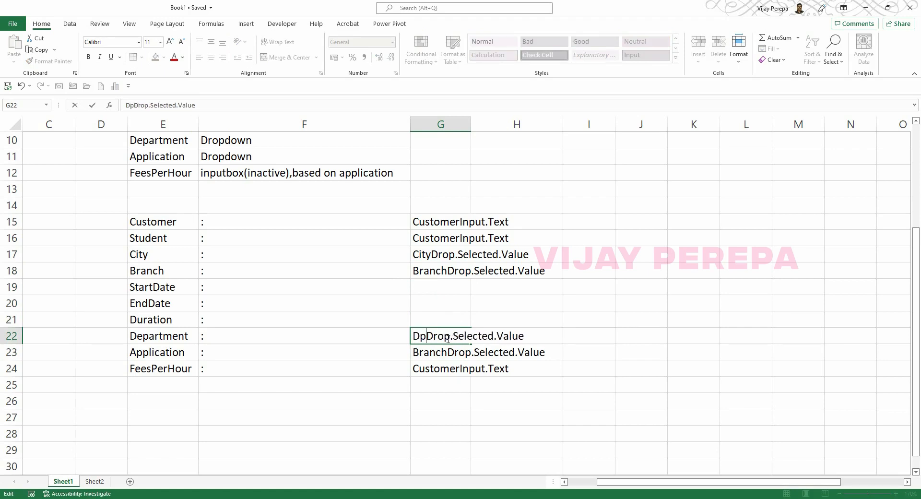
pyautogui.press('BackSpace')
pyautogui.write('epartment')
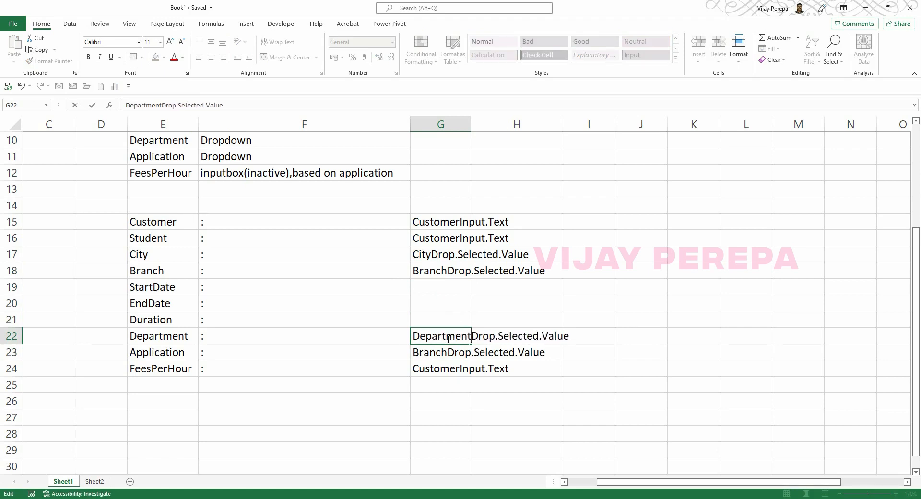
pyautogui.press('Return')
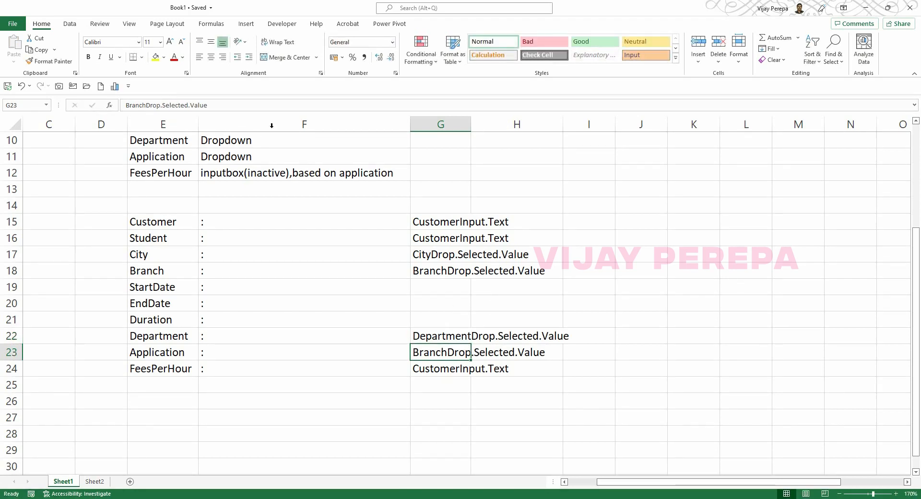
pyautogui.moveTo(148, 106); pyautogui.dragTo(110, 106)
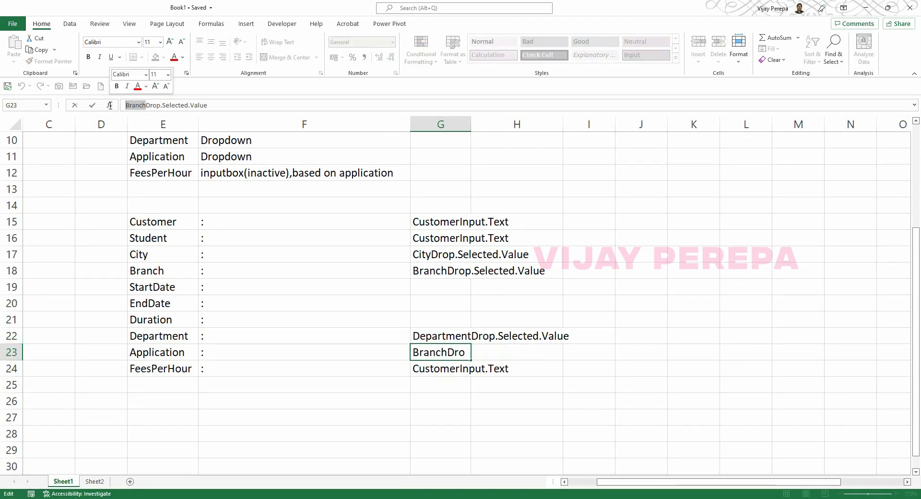
pyautogui.write('Applicat')
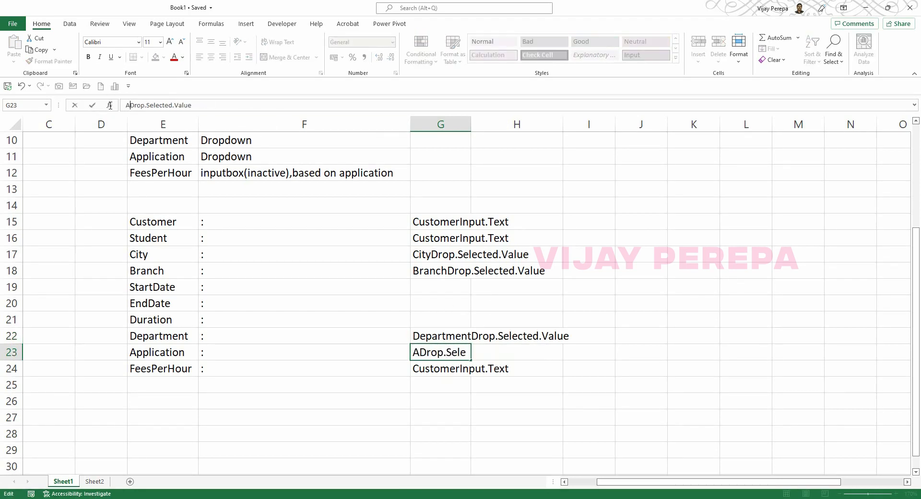
pyautogui.write('ion')
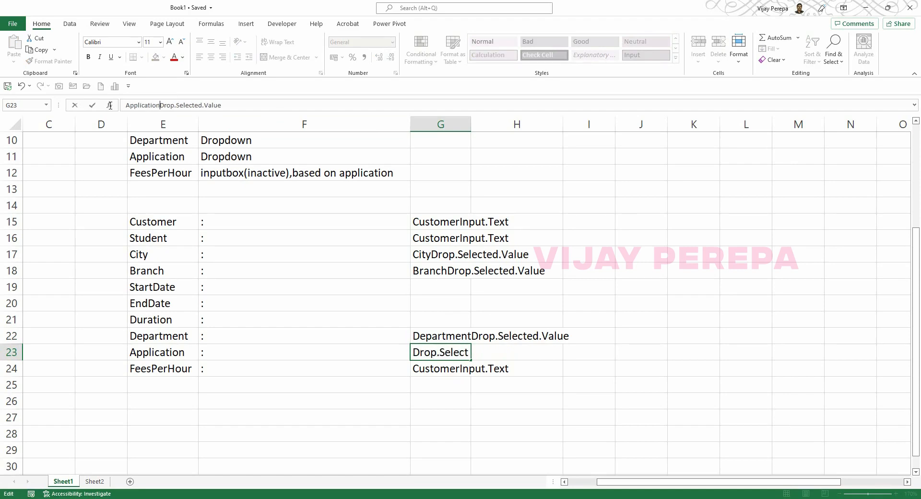
pyautogui.press('Return')
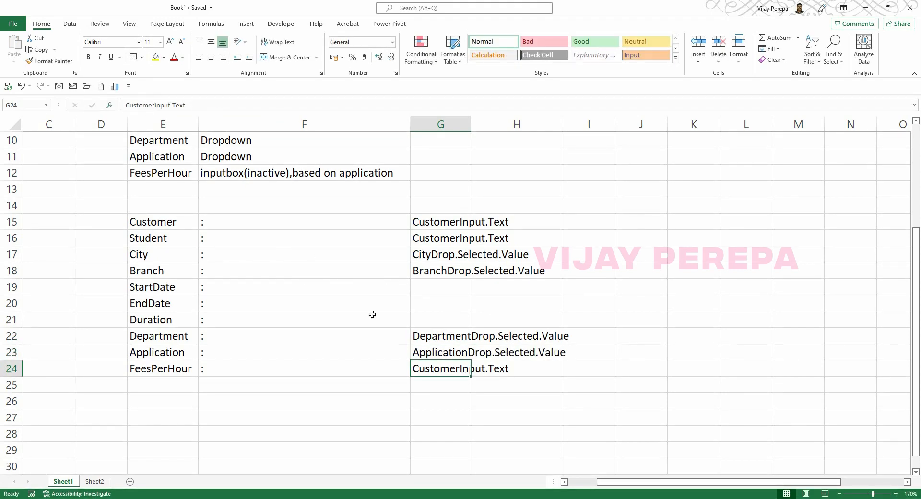
# Put DurationInput.Text in G21 by copying and editing the CustomerInput.Text reference.
pyautogui.hotkey('ctrl', 'c')
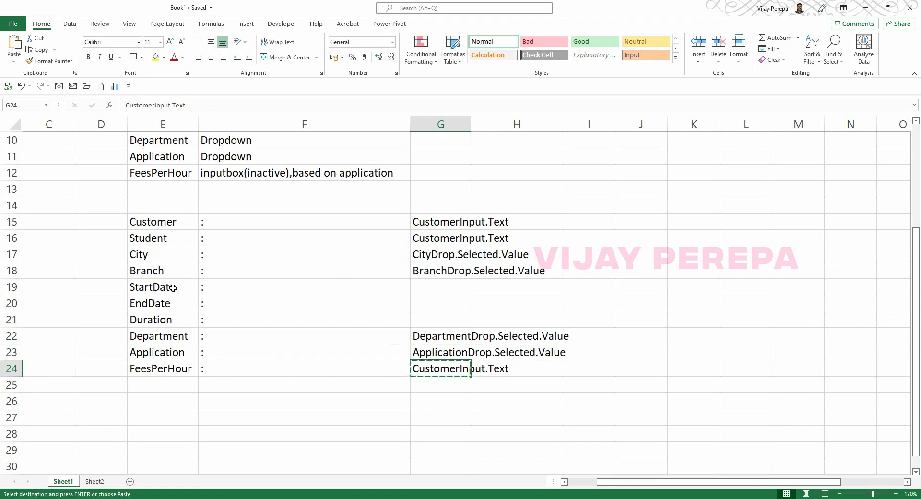
pyautogui.click(436, 324)
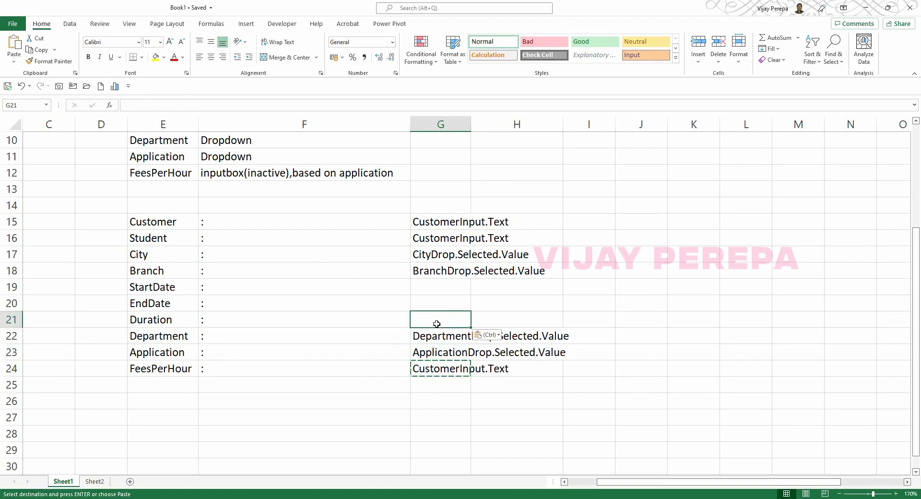
pyautogui.hotkey('ctrl', 'v')
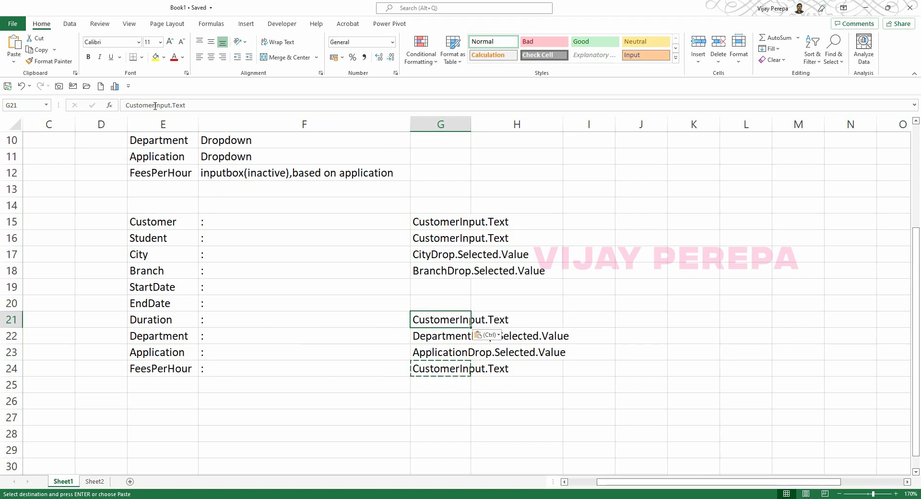
pyautogui.press('F2')
pyautogui.press('Left')
pyautogui.press('Left')
pyautogui.press('Left')
pyautogui.press('Left')
pyautogui.press('Left')
pyautogui.press('Left')
pyautogui.press('Left')
pyautogui.press('Left')
pyautogui.press('Left')
pyautogui.press('Left')
pyautogui.press('BackSpace')
pyautogui.press('BackSpace')
pyautogui.press('BackSpace')
pyautogui.press('BackSpace')
pyautogui.press('BackSpace')
pyautogui.press('BackSpace')
pyautogui.press('BackSpace')
pyautogui.press('BackSpace')
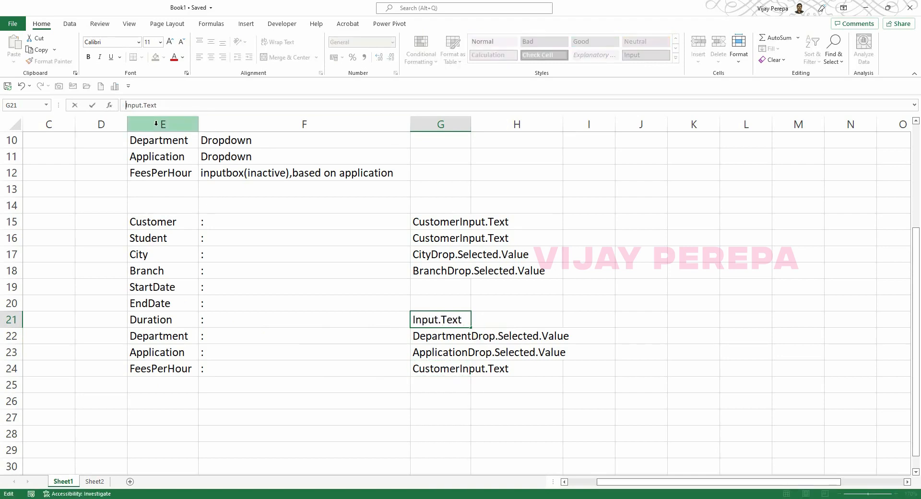
pyautogui.write('Duration')
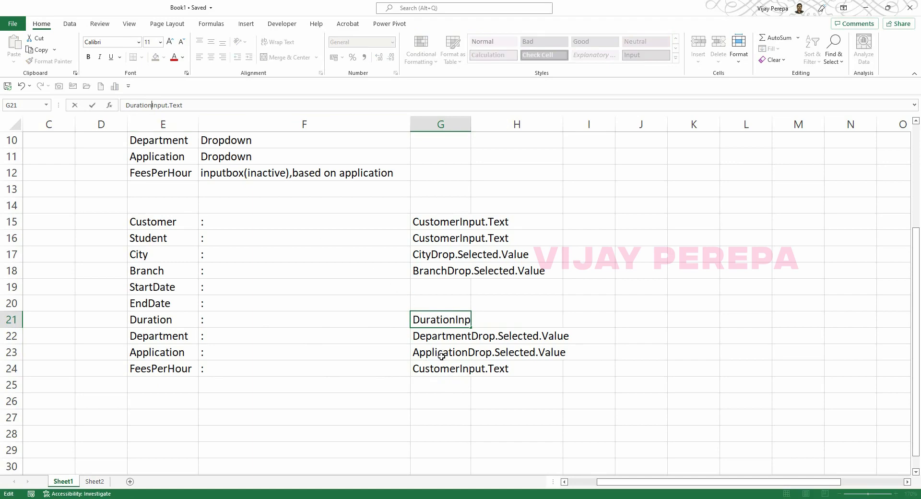
pyautogui.click(450, 368)
pyautogui.click(446, 319)
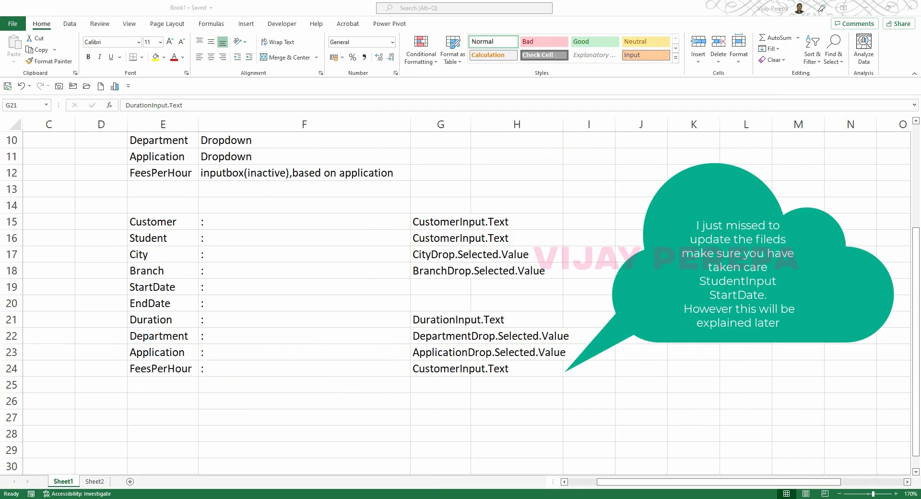
pyautogui.hotkey('alt', 'Tab')
pyautogui.click(494, 380)
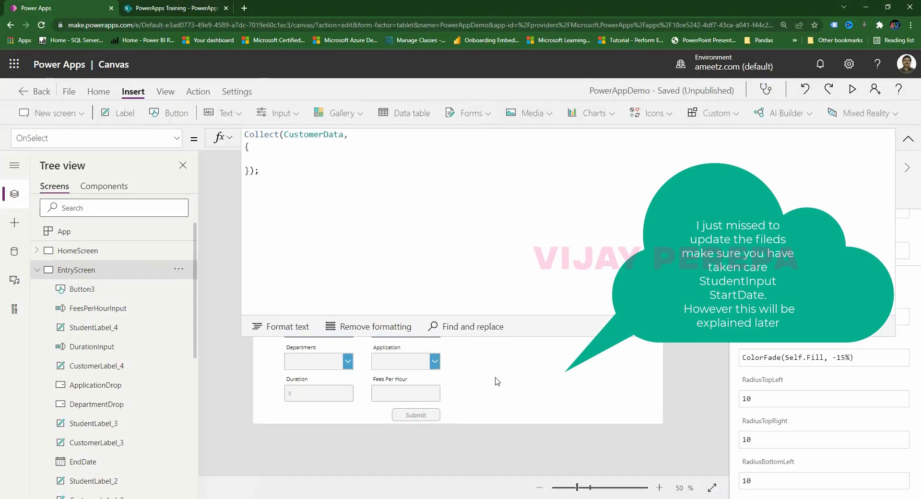
pyautogui.click(297, 396)
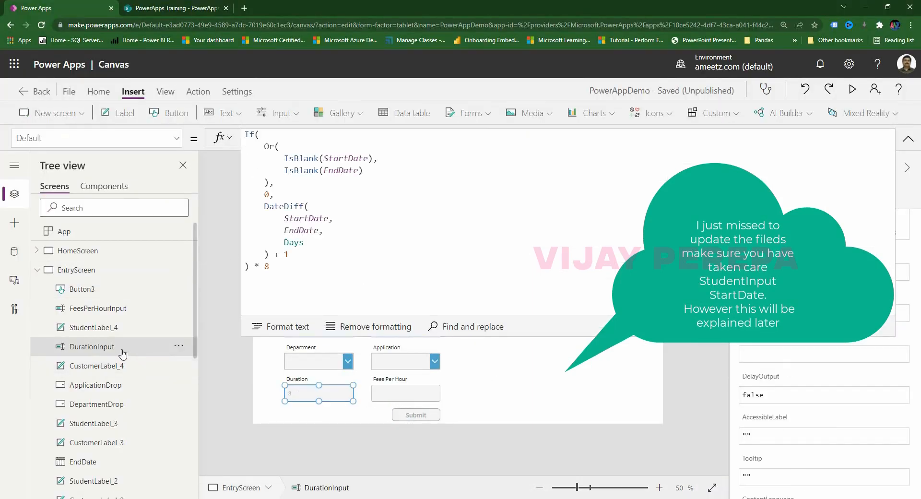
pyautogui.click(386, 398)
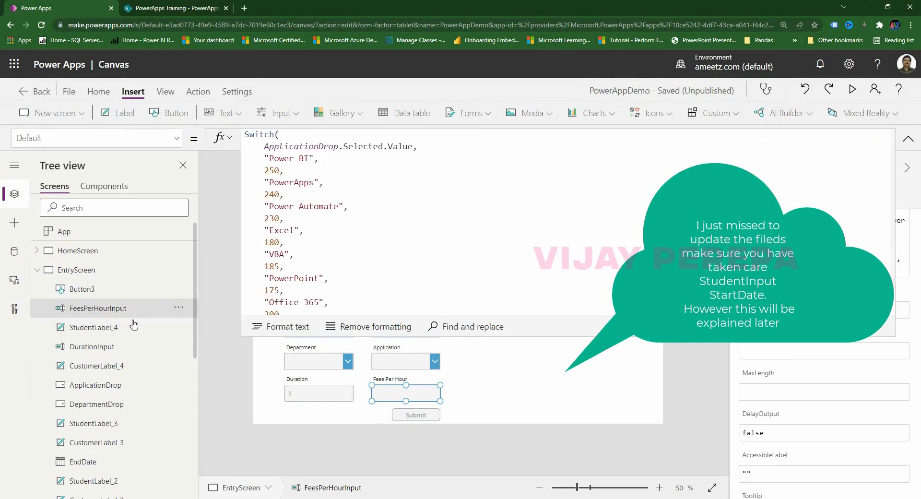
pyautogui.hotkey('alt', 'Tab')
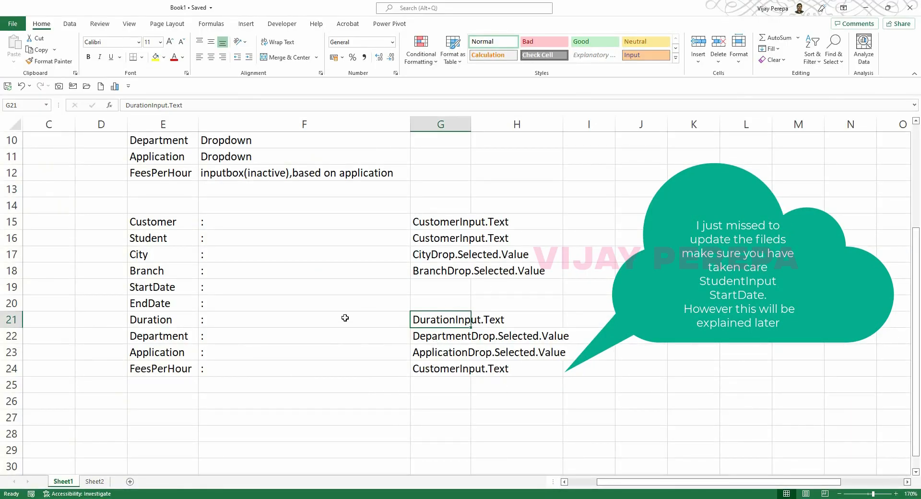
# Change G24 to FeesPerHourInput.Text and autofit column G to its text.
pyautogui.click(436, 370)
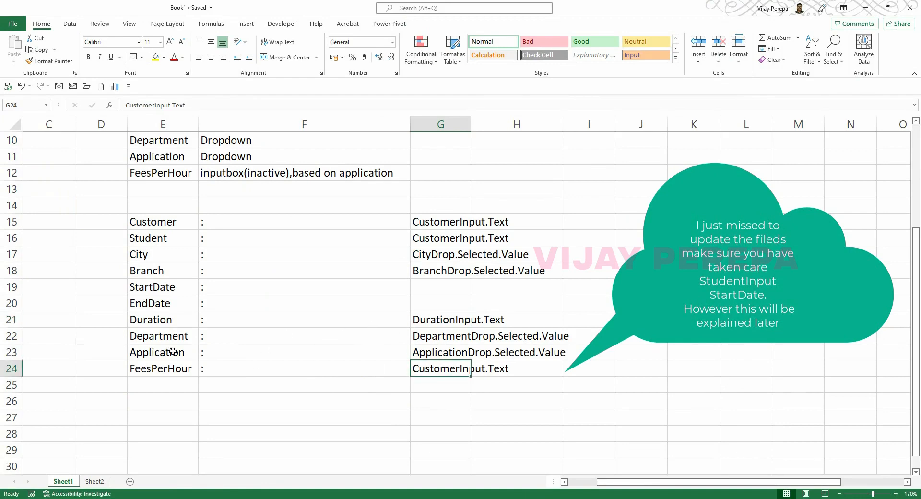
pyautogui.press('F2')
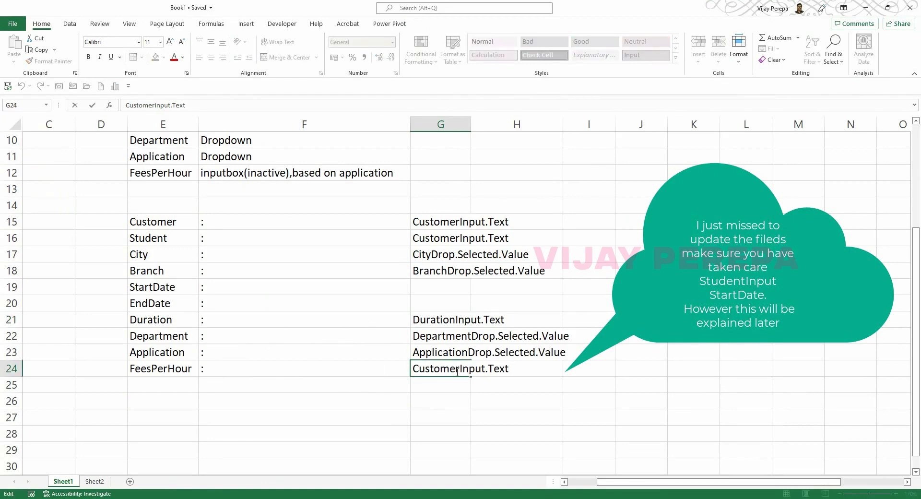
pyautogui.moveTo(457, 372); pyautogui.dragTo(412, 370)
pyautogui.press('BackSpace')
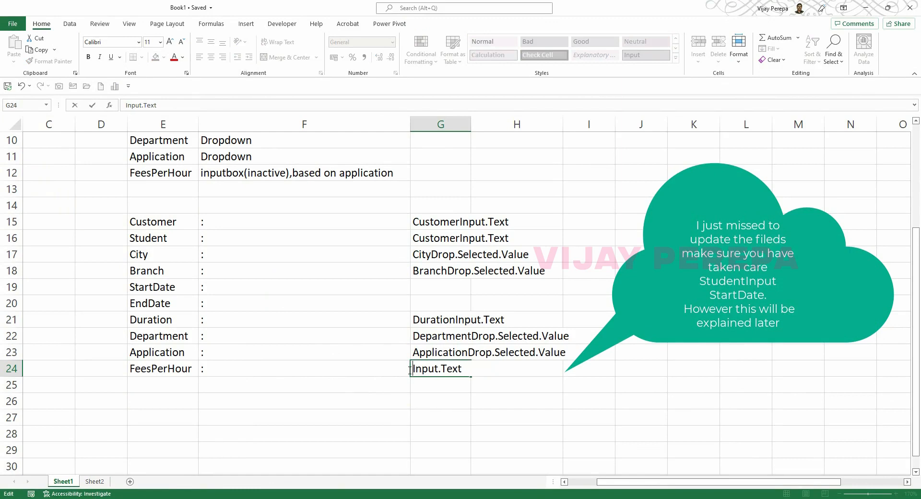
pyautogui.write('Fees')
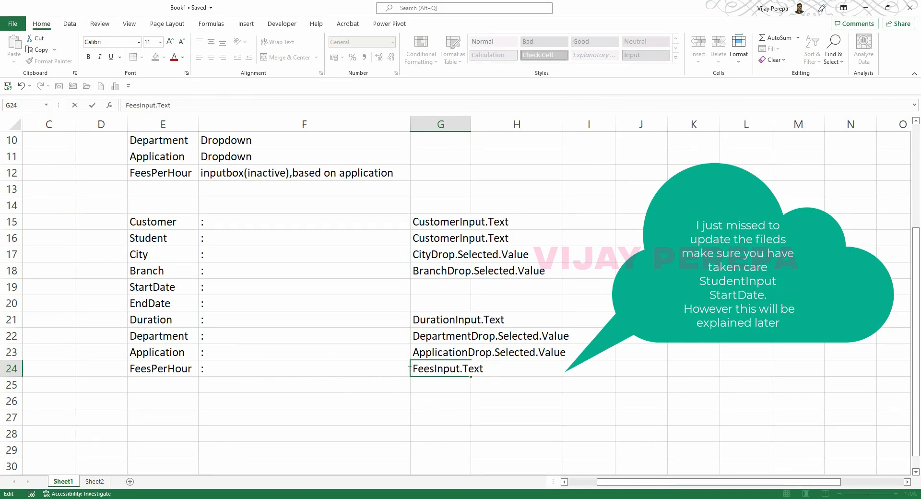
pyautogui.write('PerHour')
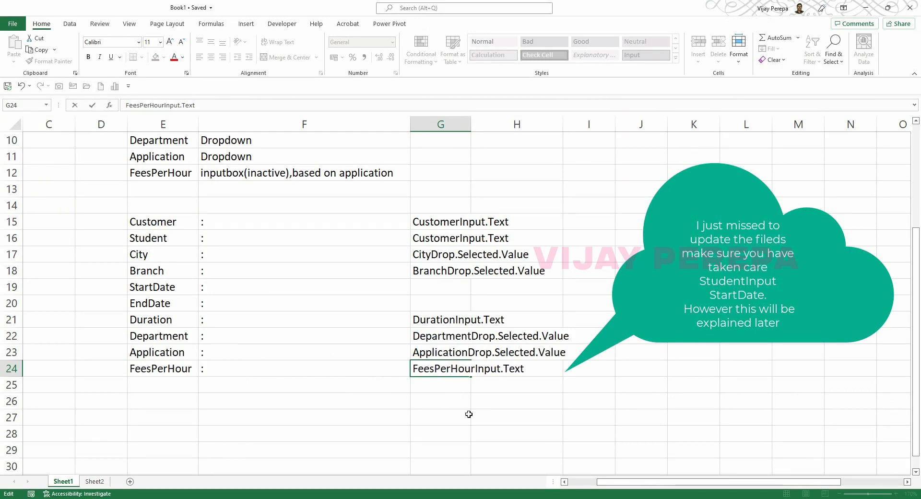
pyautogui.click(468, 414)
pyautogui.doubleClick(471, 124)
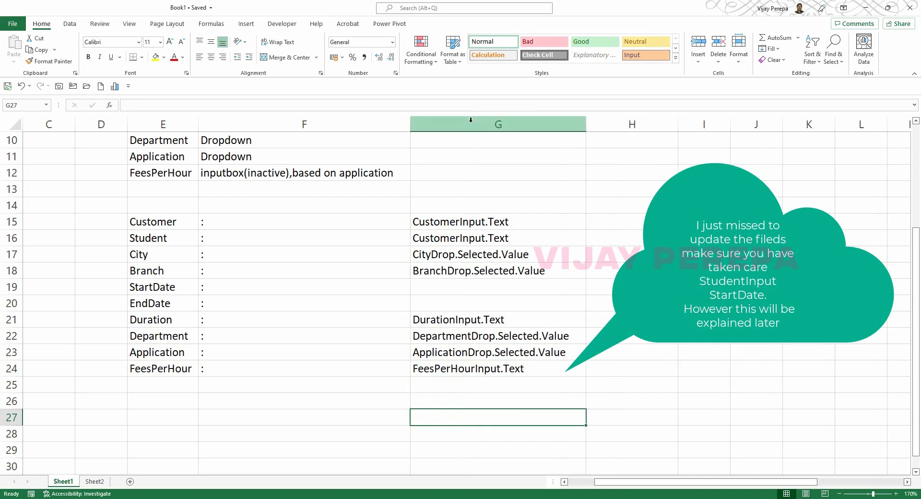
# Enter StartDate.SelectedDate in cell G19 for StartDate.
pyautogui.click(455, 285)
pyautogui.write('STar')
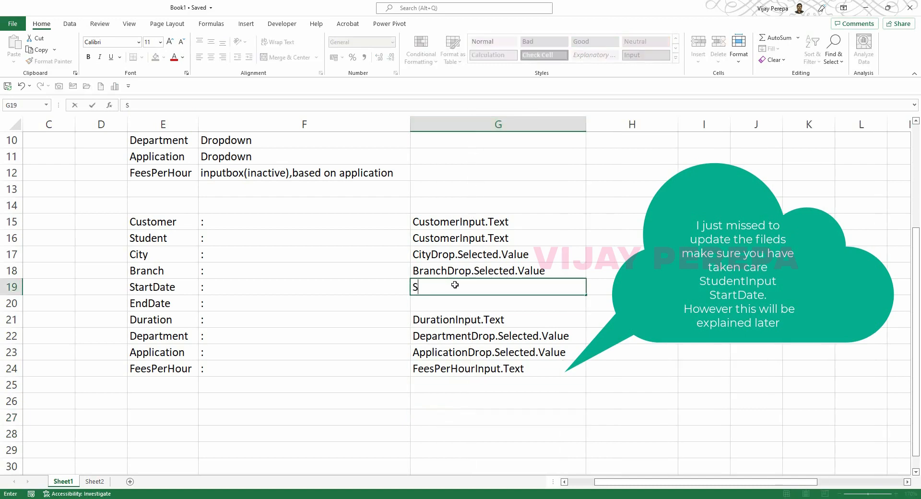
pyautogui.press('BackSpace')
pyautogui.press('BackSpace')
pyautogui.press('BackSpace')
pyautogui.write('tart')
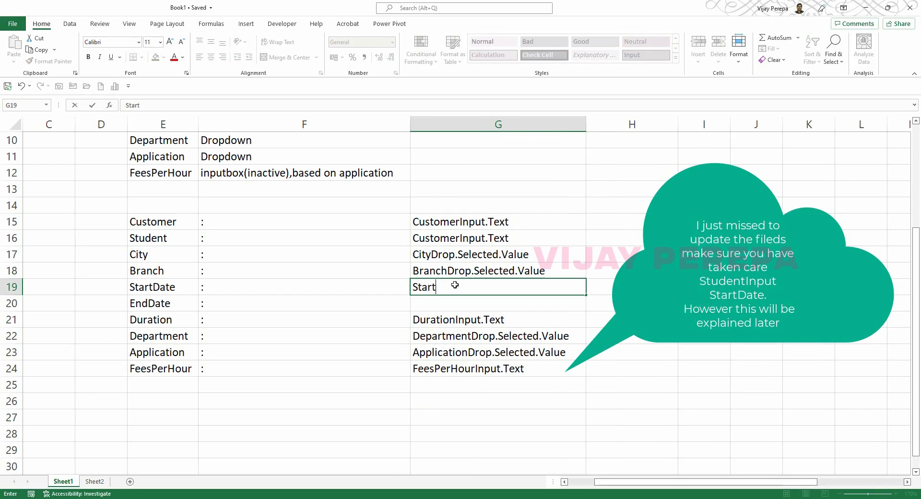
pyautogui.write('DAte.Sele')
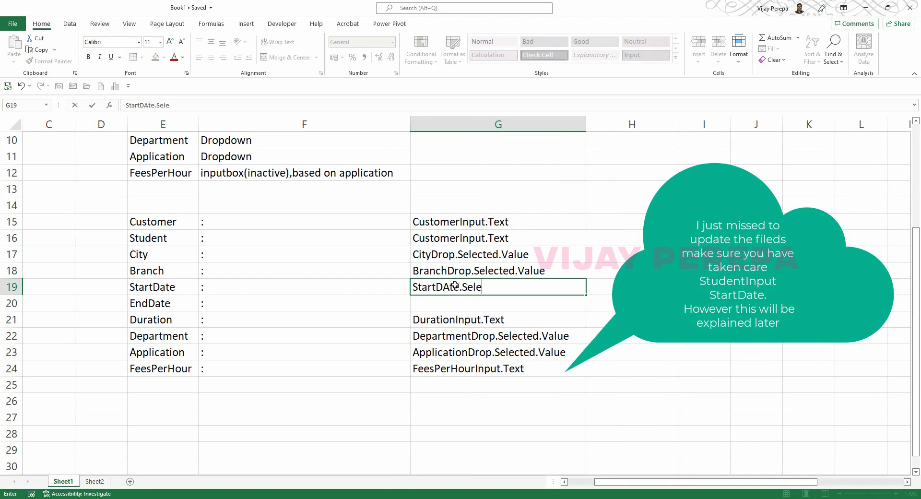
pyautogui.write('ctedD')
pyautogui.press('BackSpace')
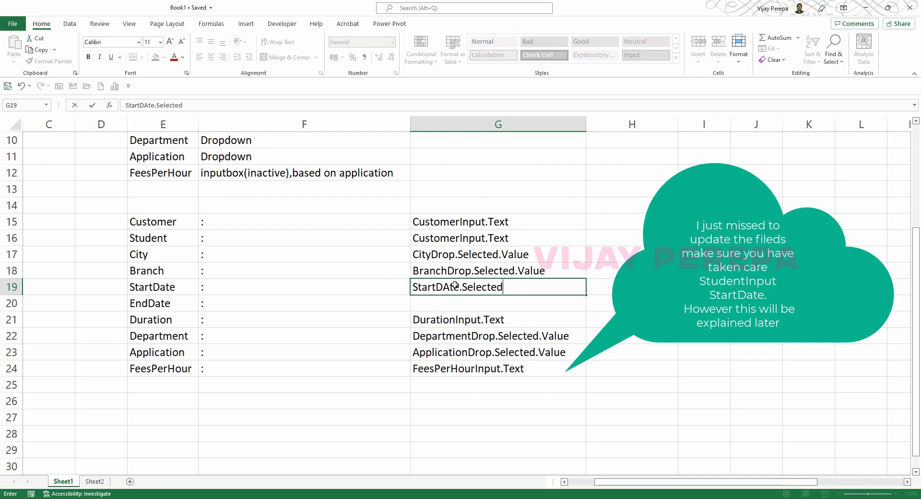
pyautogui.write('date')
pyautogui.press('BackSpace')
pyautogui.press('BackSpace')
pyautogui.press('BackSpace')
pyautogui.write('Date')
pyautogui.press('Return')
# Copy the G19 StartDate entry into the EndDate cell G20.
pyautogui.click(455, 287)
pyautogui.hotkey('ctrl', 'c')
pyautogui.press('Down')
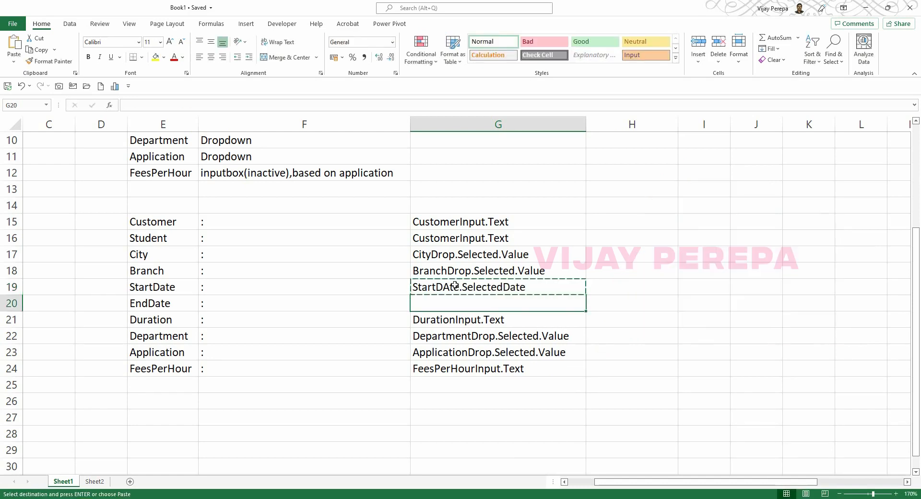
pyautogui.press('Return')
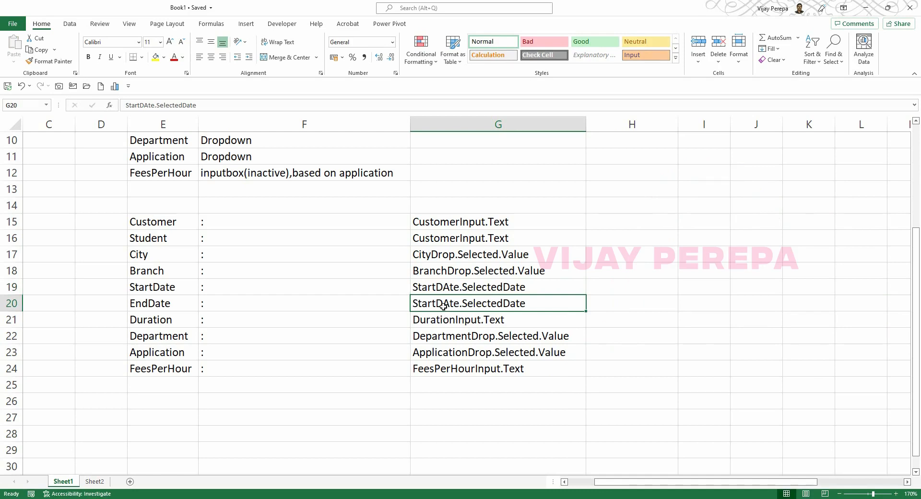
pyautogui.press('F1')
pyautogui.click(909, 127)
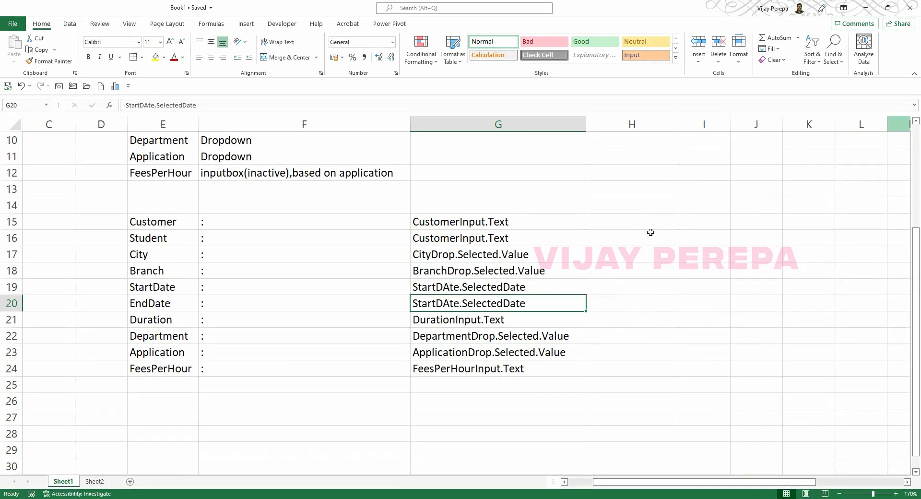
# Fix the capitalisation in G20 so it reads StartDate.SelectedDate.
pyautogui.doubleClick(441, 303)
pyautogui.press('BackSpace')
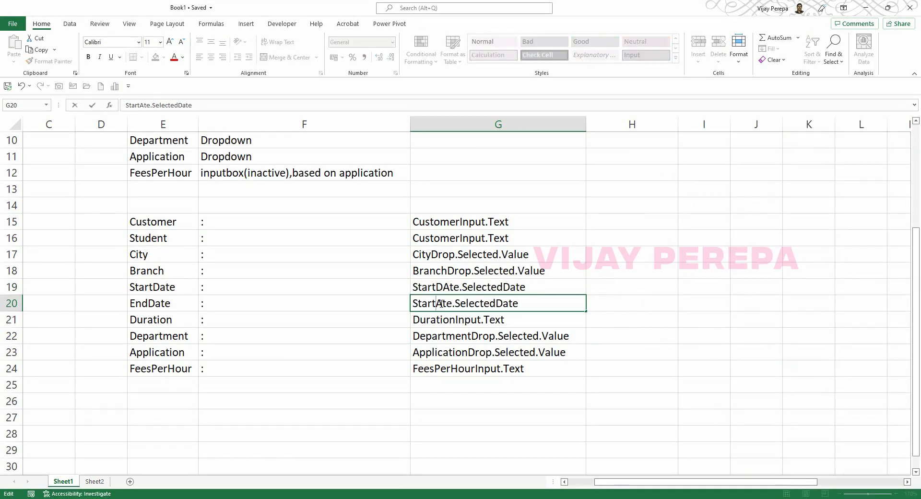
pyautogui.write('D')
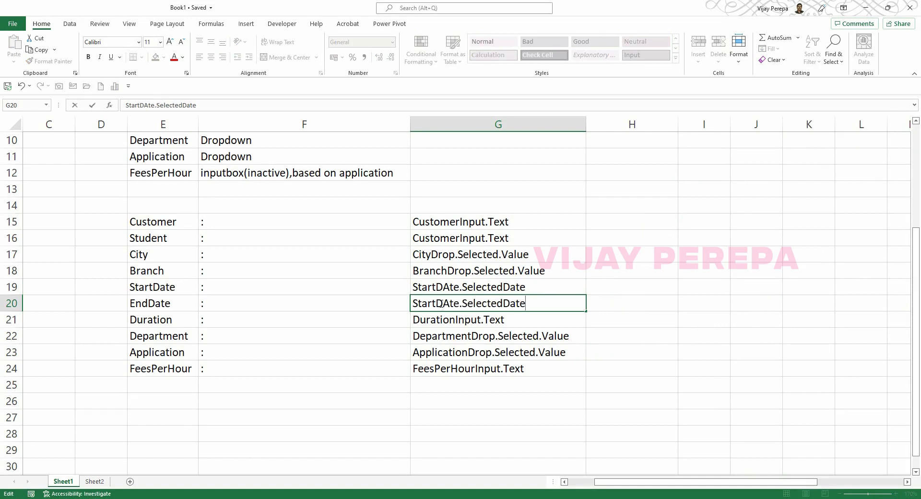
pyautogui.press('BackSpace')
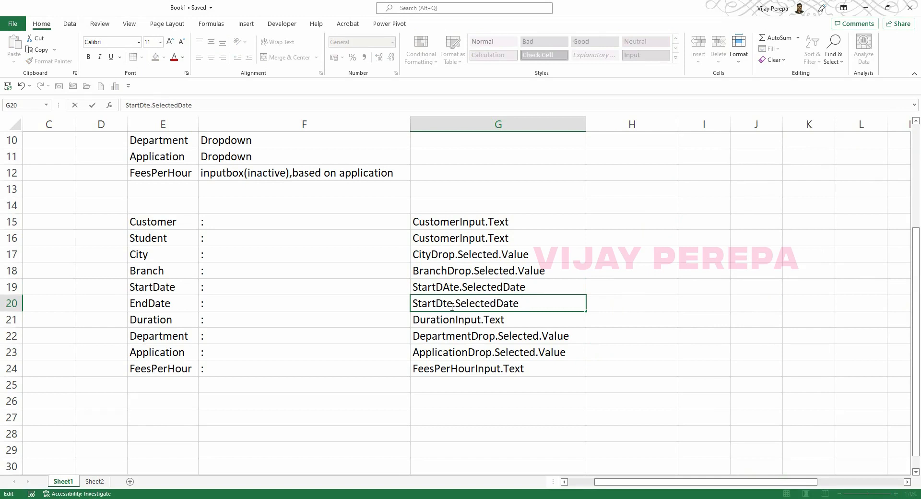
pyautogui.write('A')
pyautogui.press('BackSpace')
pyautogui.write('a')
pyautogui.press('Return')
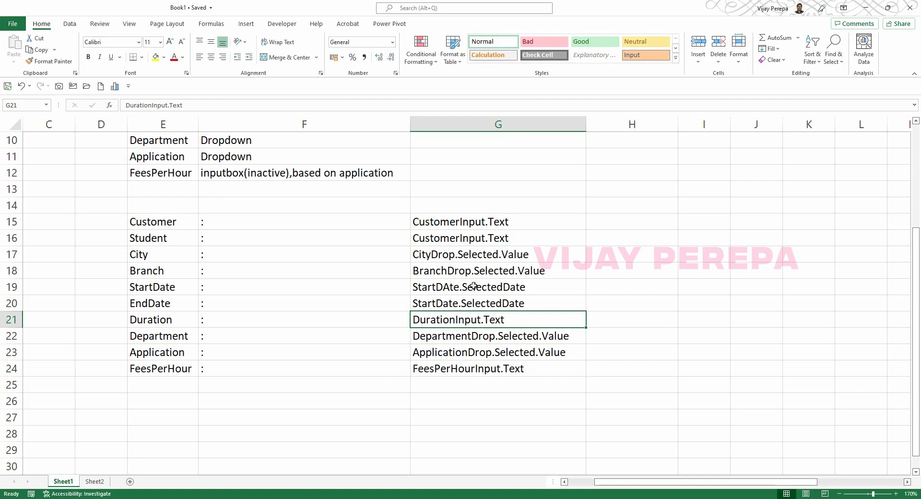
pyautogui.click(168, 223)
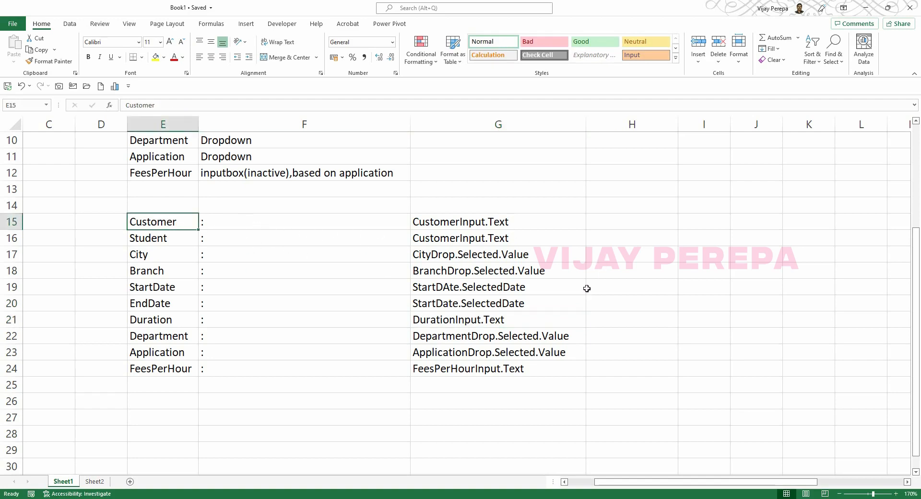
pyautogui.click(628, 219)
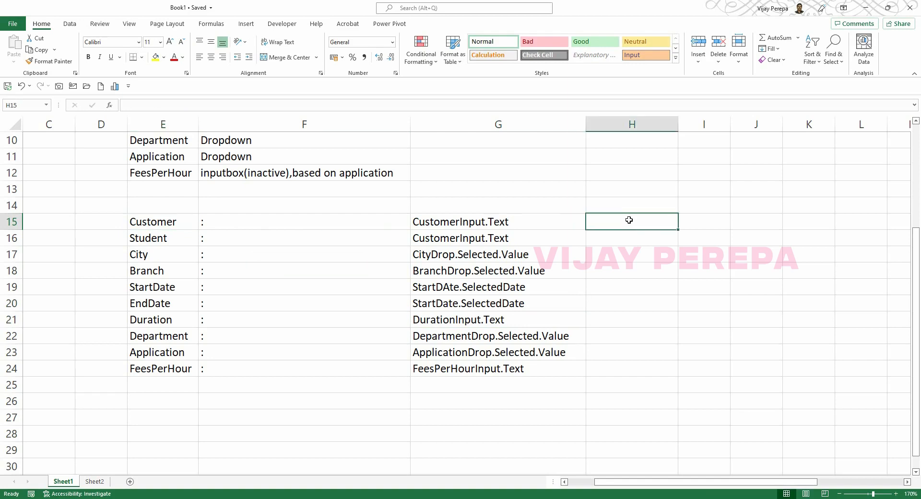
# Put a comma in H15 and fill it down through row 23.
pyautogui.write(',')
pyautogui.press('Return')
pyautogui.click(643, 226)
pyautogui.moveTo(675, 230); pyautogui.dragTo(660, 356)
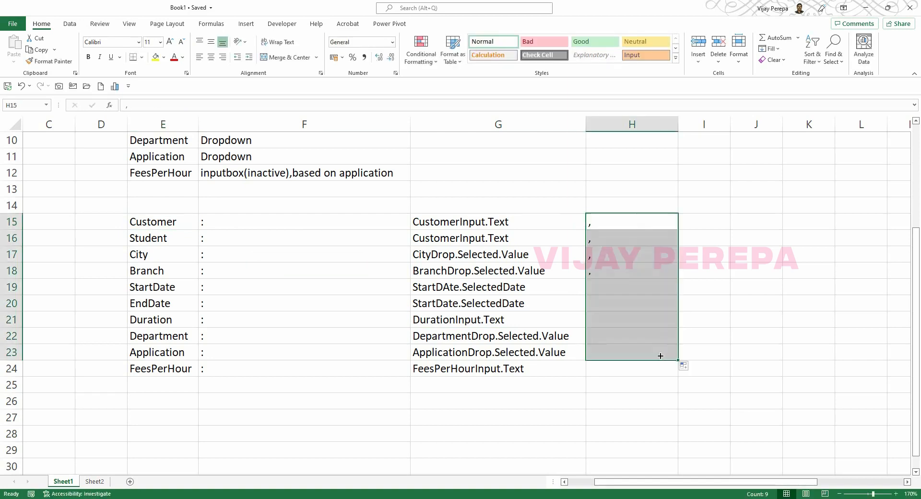
# Enter the joining formula =E15&F15&G15&H15 in cell I15.
pyautogui.click(722, 224)
pyautogui.write('=')
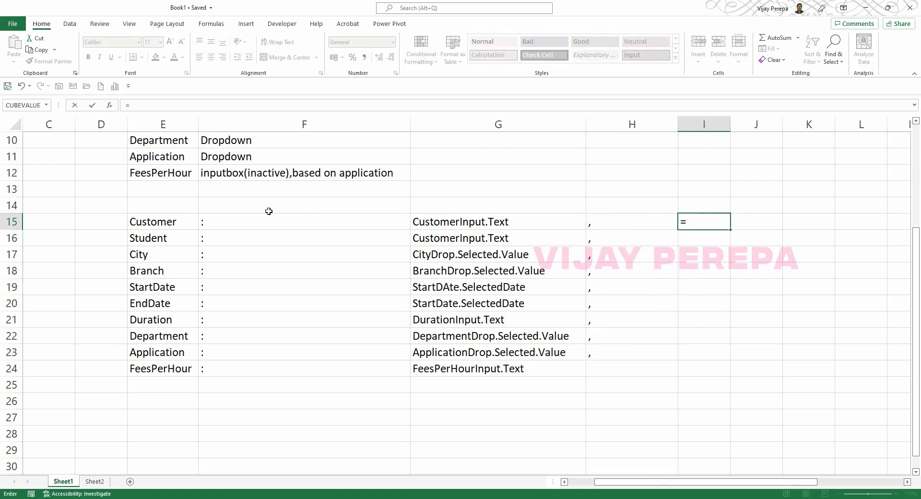
pyautogui.click(189, 225)
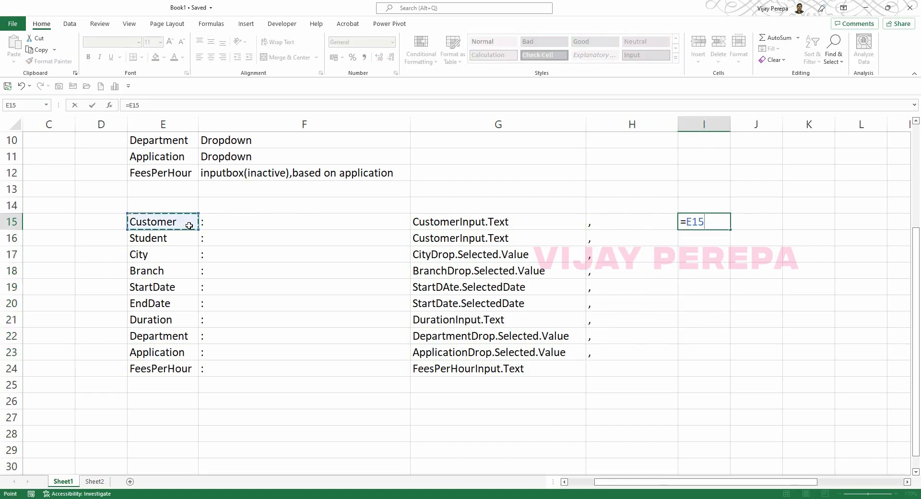
pyautogui.write('&')
pyautogui.click(236, 230)
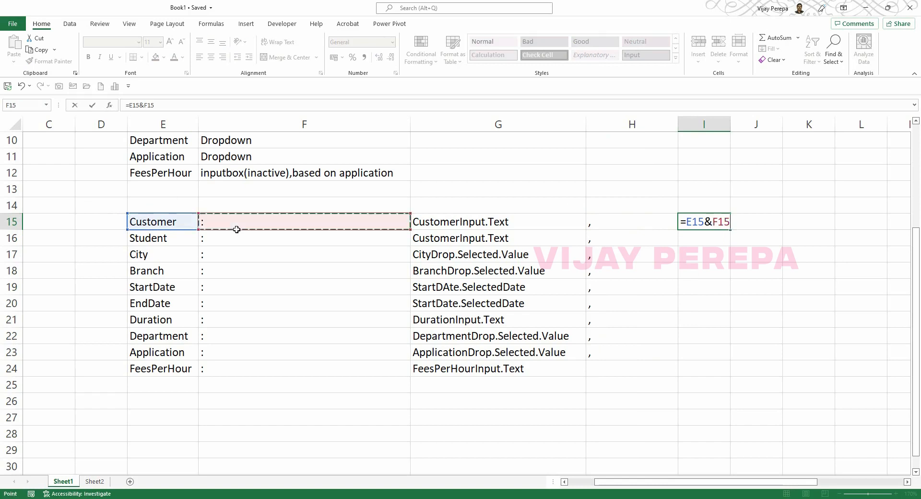
pyautogui.write('&')
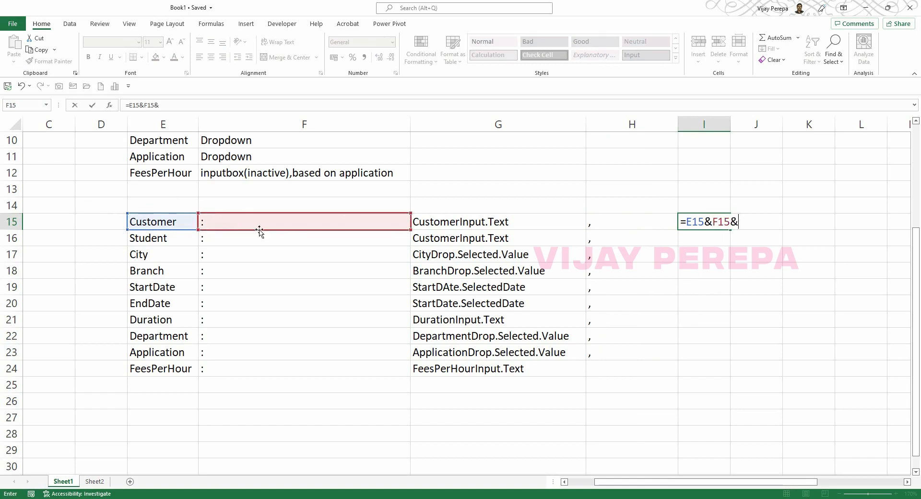
pyautogui.click(433, 222)
pyautogui.write('&')
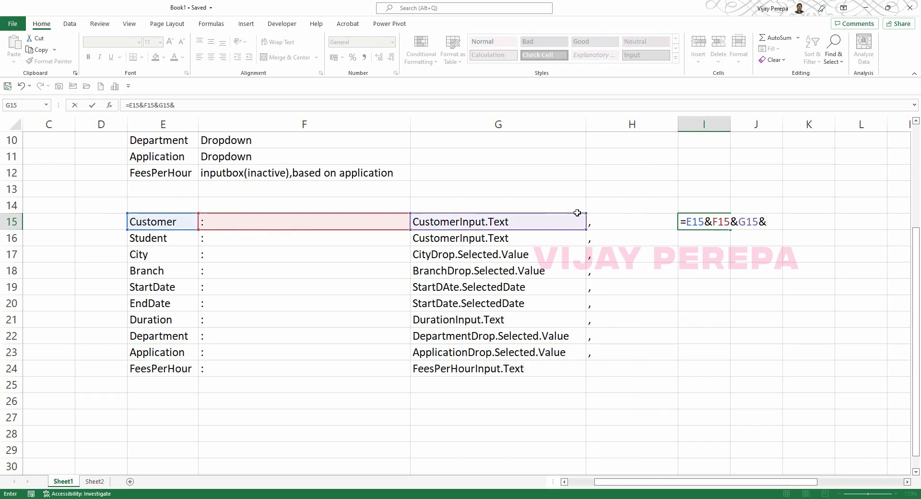
pyautogui.click(647, 222)
pyautogui.press('Return')
# Fill the joining formula down to I24 and copy the joined mapping lines.
pyautogui.click(721, 221)
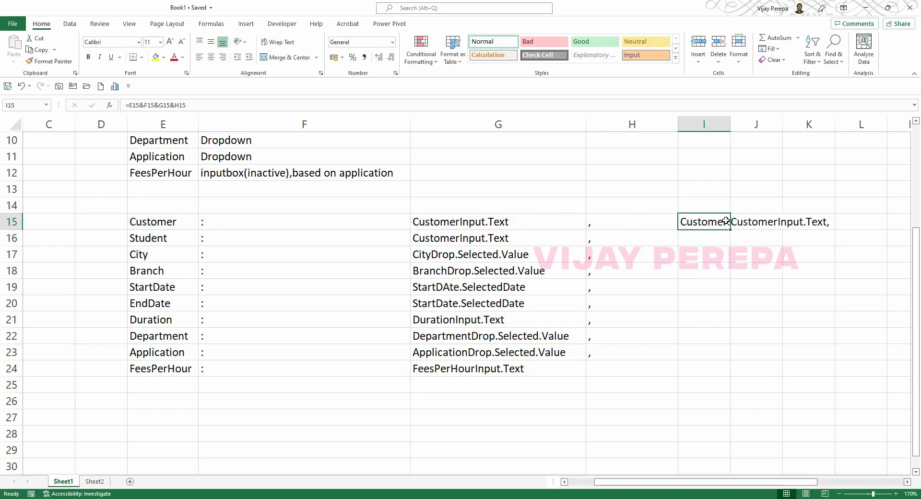
pyautogui.moveTo(730, 229); pyautogui.dragTo(723, 375)
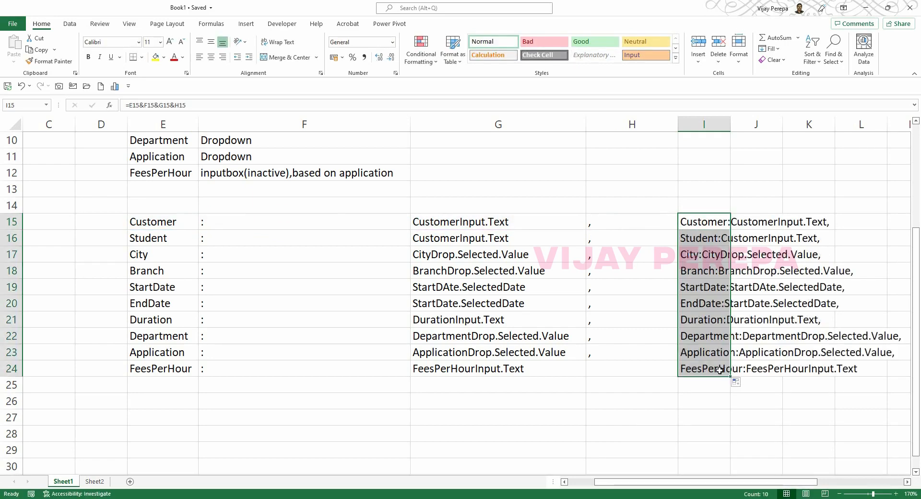
pyautogui.hotkey('ctrl', 'c')
pyautogui.hotkey('alt', 'Tab')
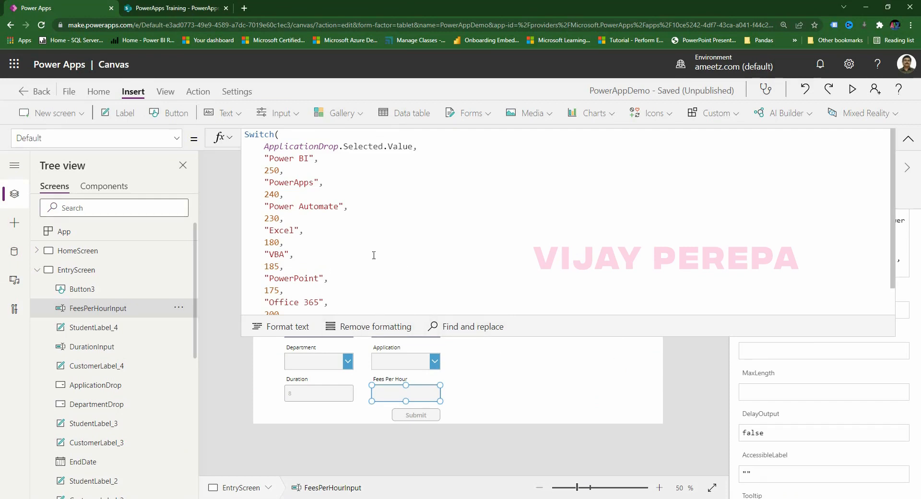
# Paste the ten field mappings into the Submit button's Collect(CustomerData) record and correct StartDAte to StartDate.
pyautogui.click(422, 416)
pyautogui.click(256, 158)
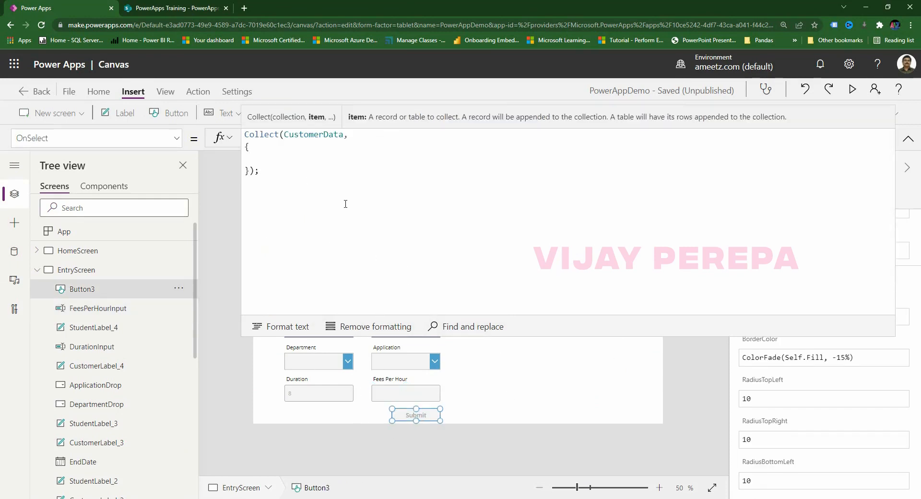
pyautogui.hotkey('ctrl', 'v')
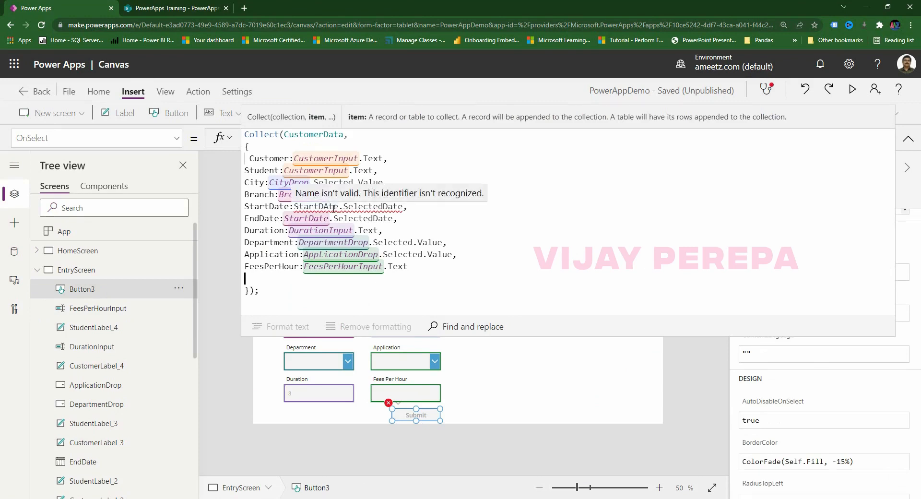
pyautogui.scroll(-2, 108, 384)
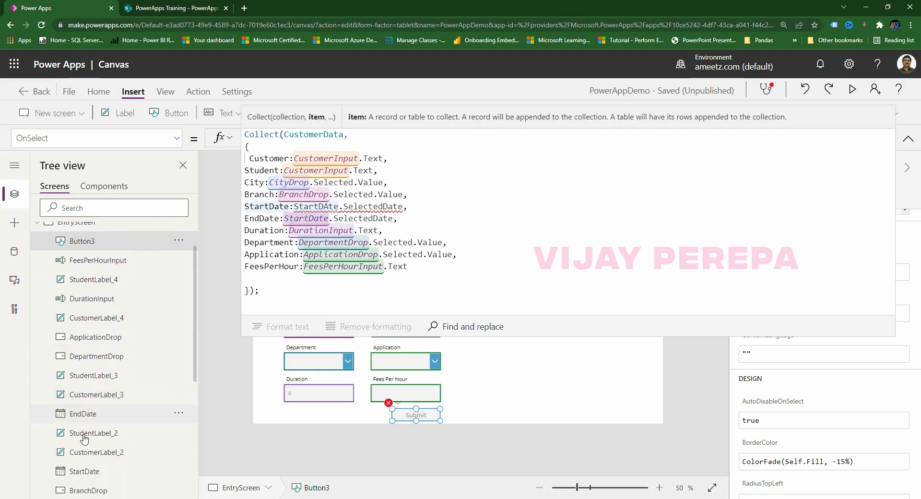
pyautogui.click(329, 206)
pyautogui.press('BackSpace')
pyautogui.write('a')
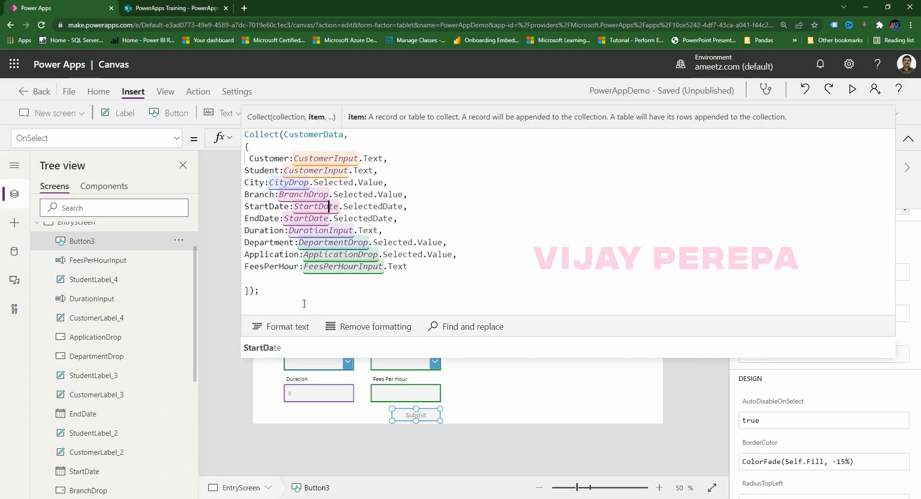
# Format the Collect formula and add blank lines after it.
pyautogui.click(297, 327)
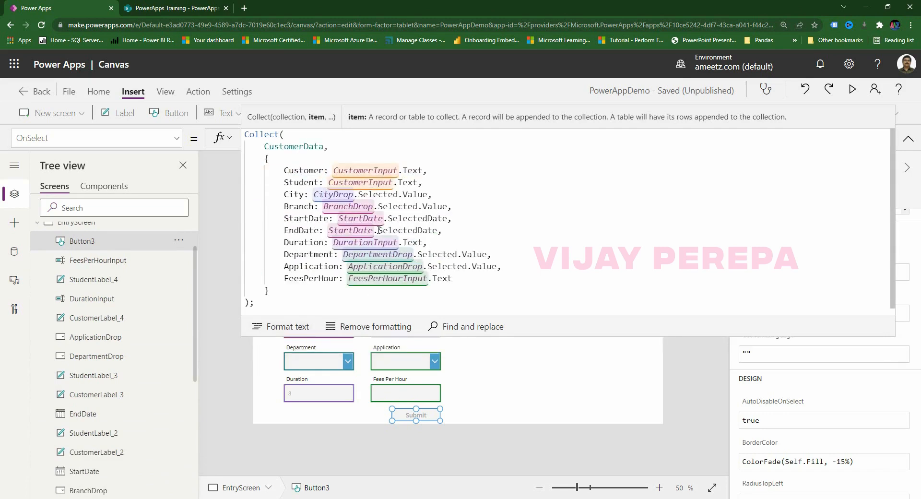
pyautogui.click(301, 310)
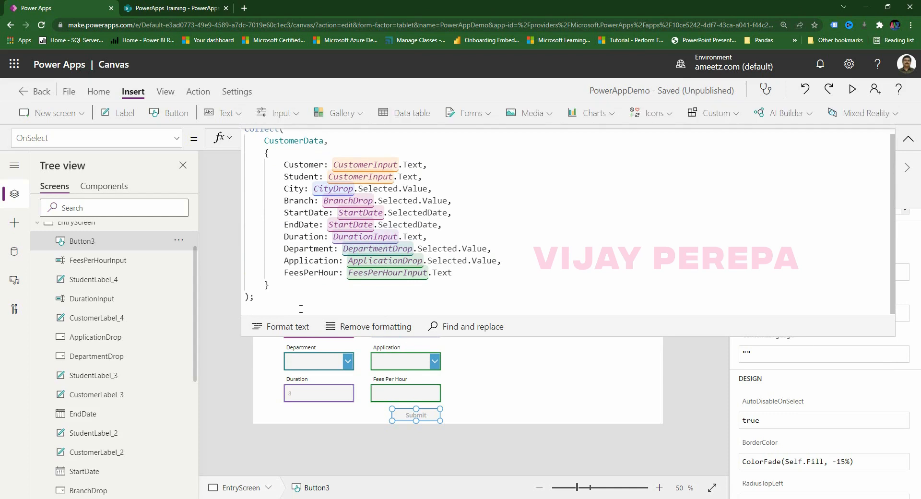
pyautogui.press('Return')
pyautogui.press('Return')
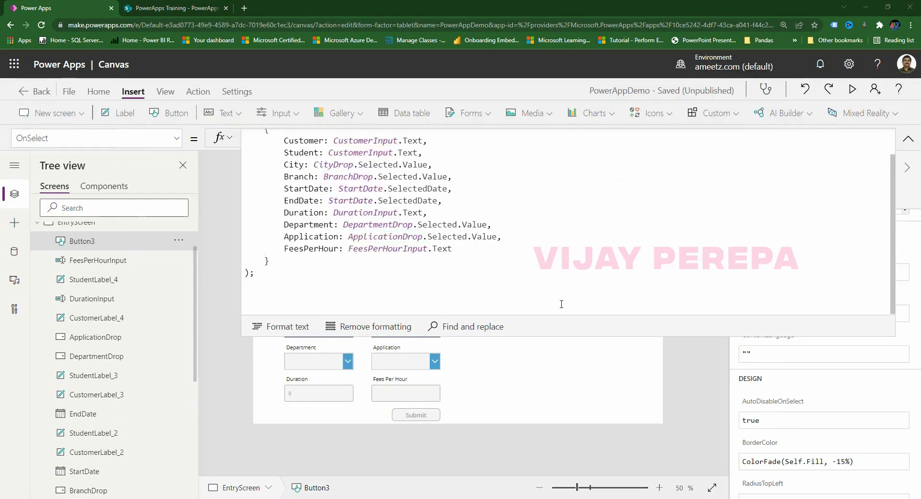
pyautogui.hotkey('alt', 'Tab')
pyautogui.hotkey('alt', 'Tab')
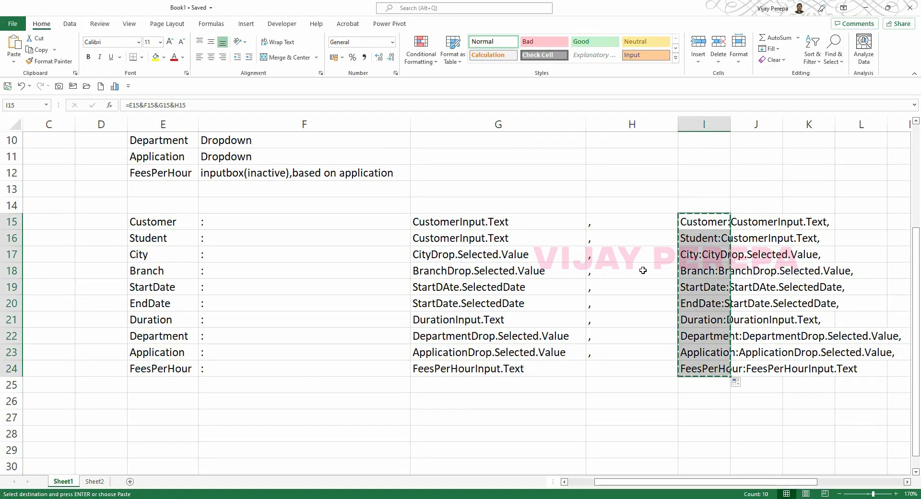
# Copy the control property list G15:G24 into G27:G36.
pyautogui.click(494, 224)
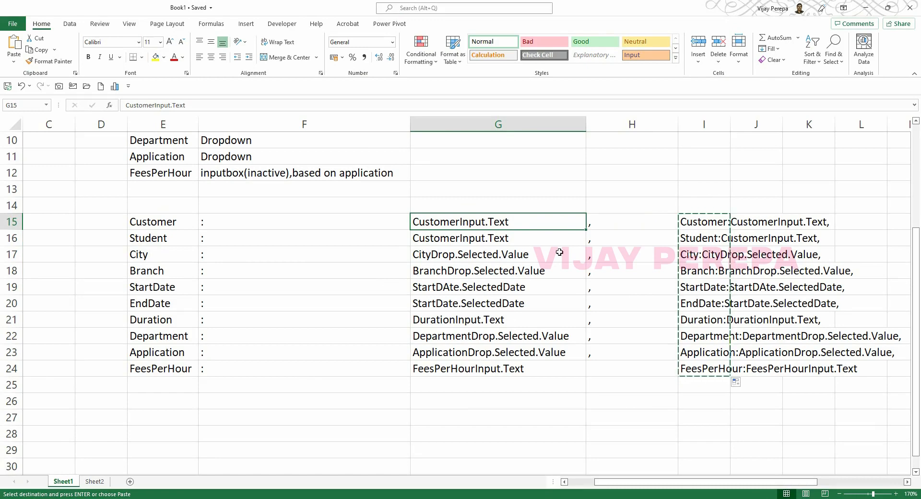
pyautogui.hotkey('ctrl', 'shift', 'Down')
pyautogui.hotkey('ctrl', 'c')
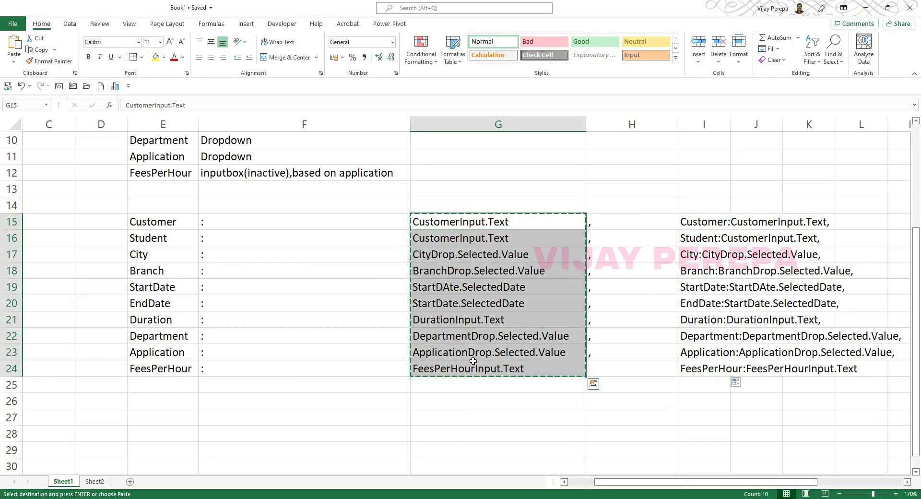
pyautogui.scroll(-4, 464, 409)
pyautogui.click(456, 221)
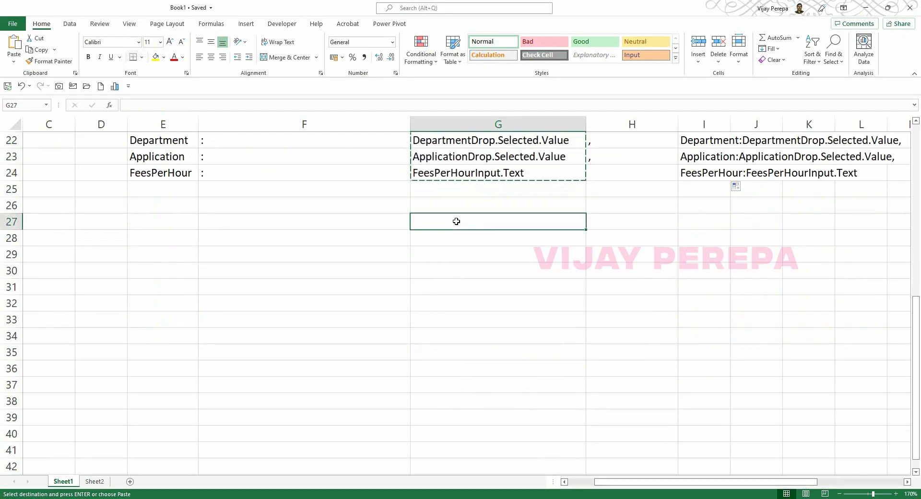
pyautogui.hotkey('ctrl', 'v')
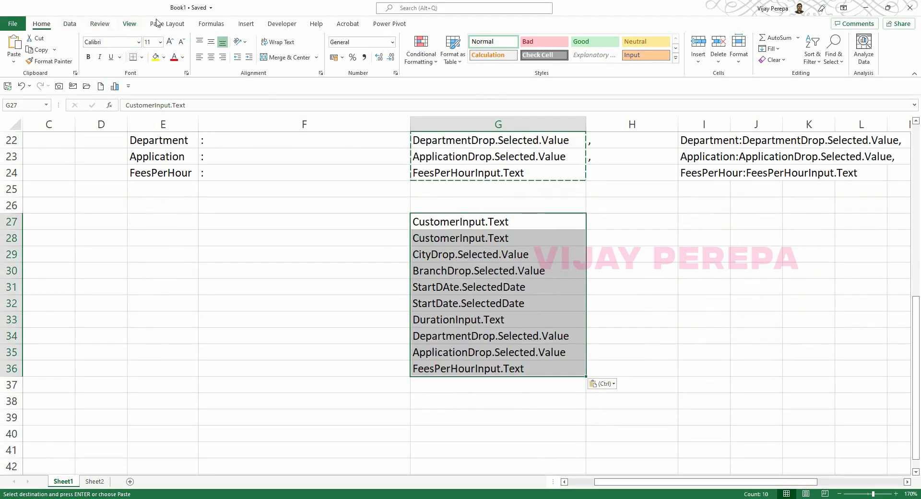
# Split G27:G36 into columns with Text to Columns, using '.' as the delimiter.
pyautogui.click(69, 25)
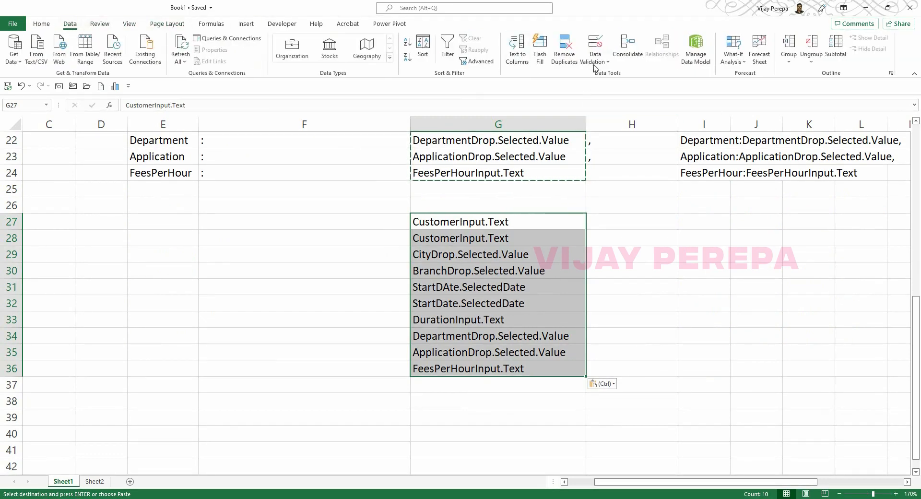
pyautogui.click(526, 62)
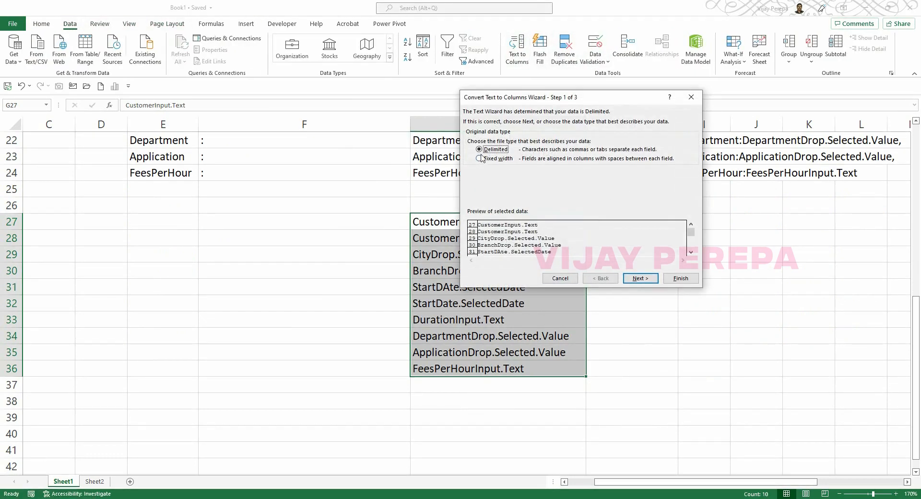
pyautogui.click(643, 280)
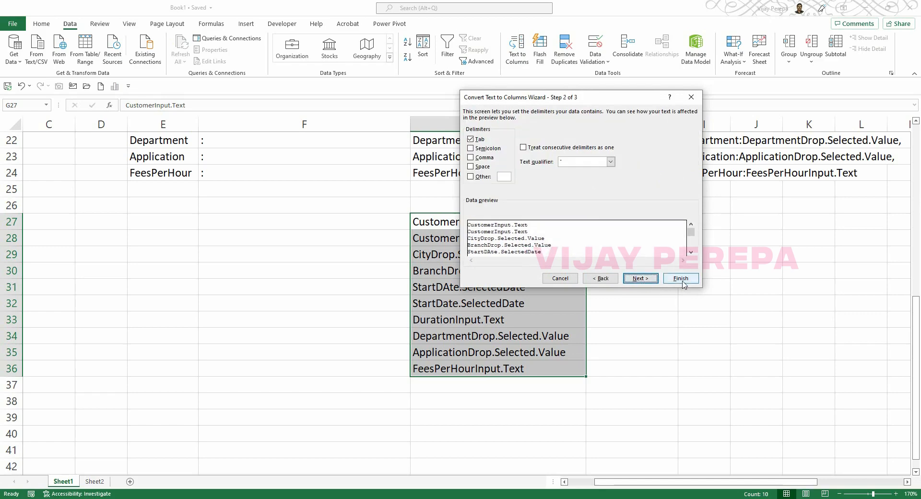
pyautogui.click(471, 177)
pyautogui.click(502, 177)
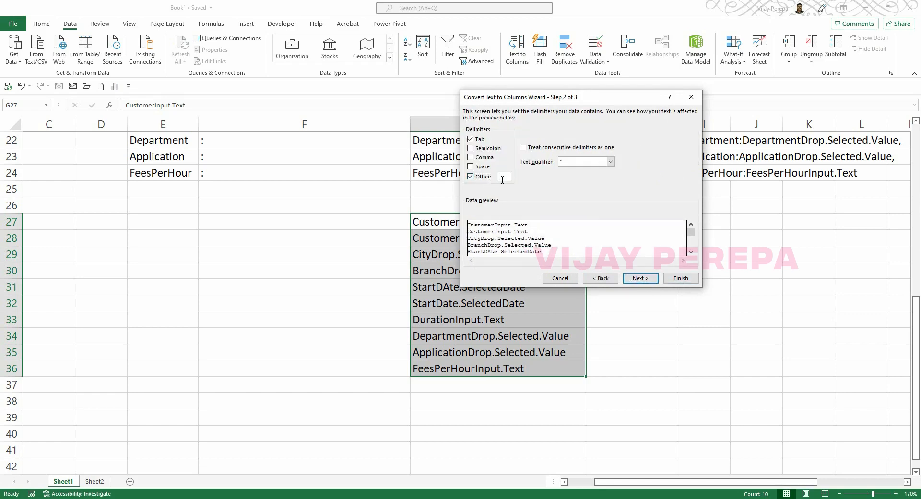
pyautogui.write('.')
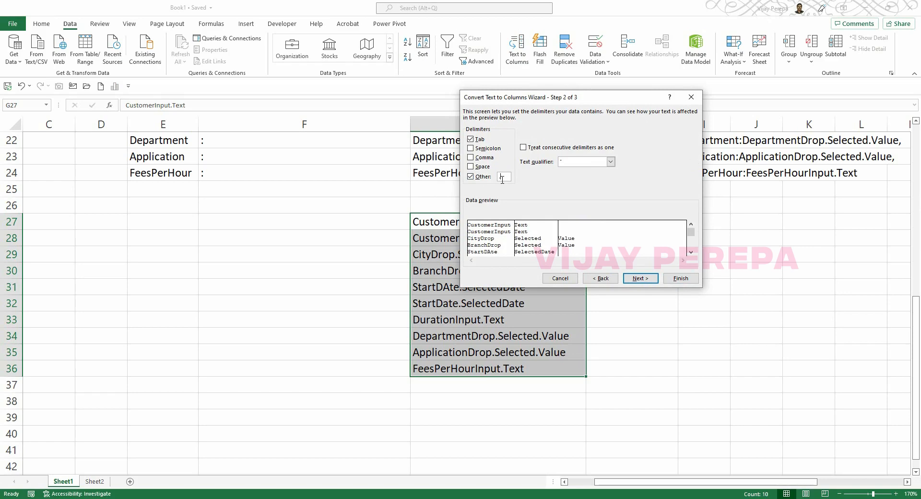
pyautogui.click(680, 278)
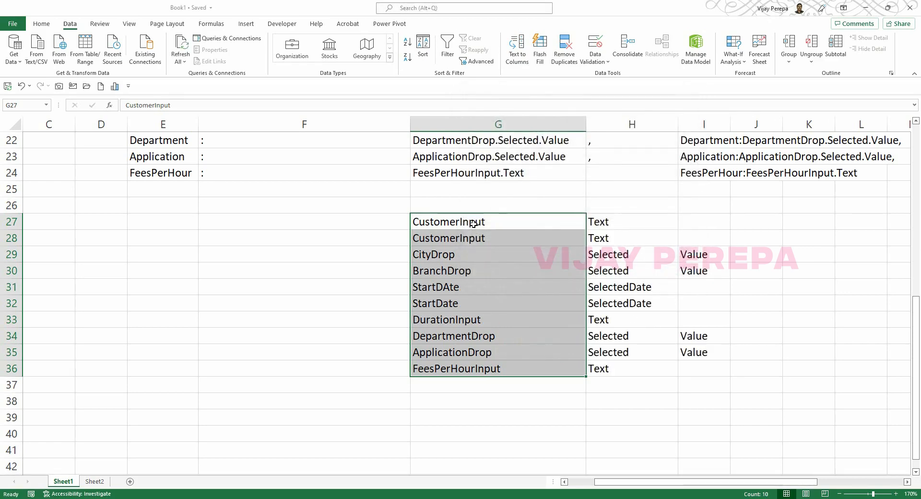
# Clear the leftover property parts in H27:I36, keeping only the control names.
pyautogui.moveTo(473, 227); pyautogui.dragTo(485, 364)
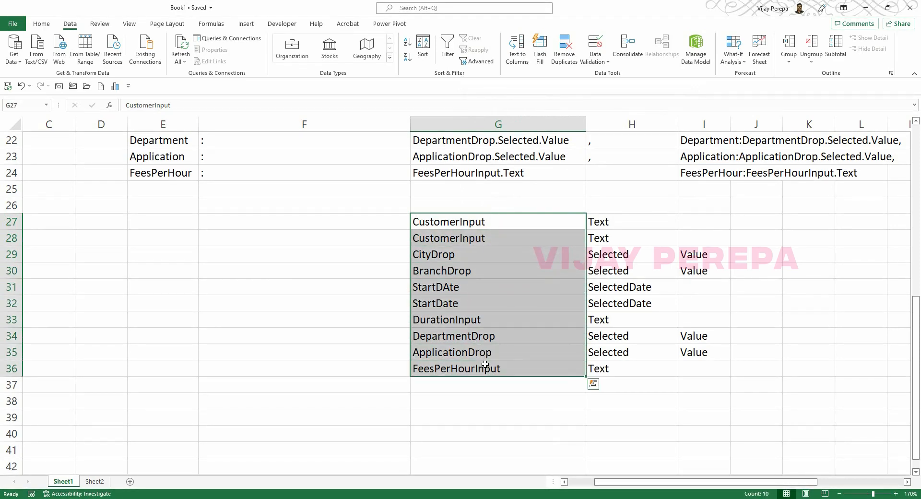
pyautogui.hotkey('ctrl', 'c')
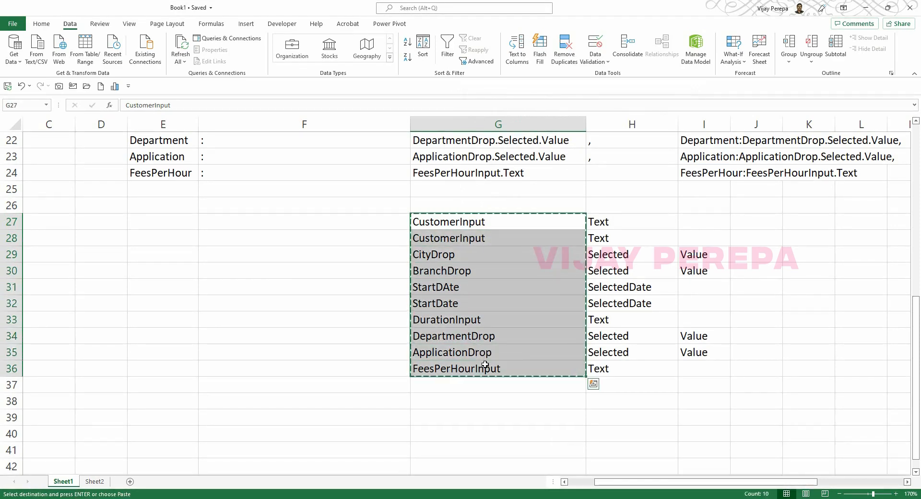
pyautogui.press('Escape')
pyautogui.moveTo(618, 222); pyautogui.dragTo(714, 371)
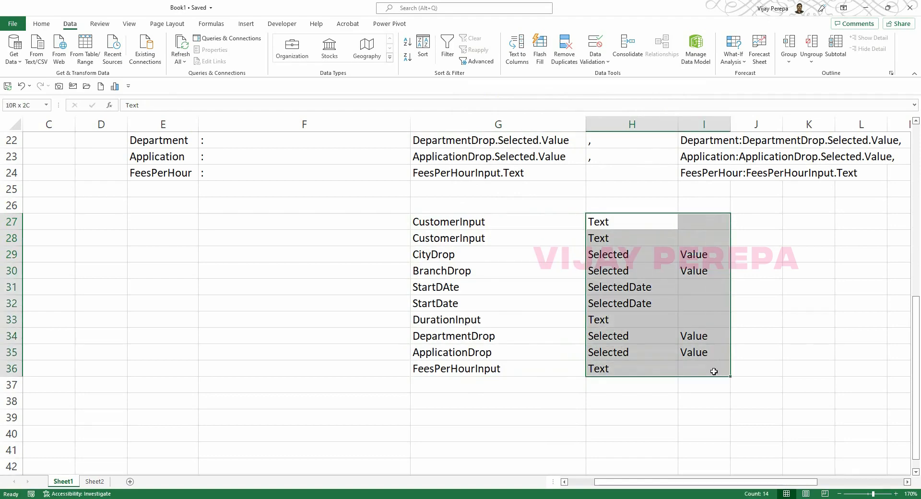
pyautogui.press('Delete')
pyautogui.press('Left')
pyautogui.press('Left')
# Enter 'Reset(' in F27 and ');' in H27.
pyautogui.write('REse')
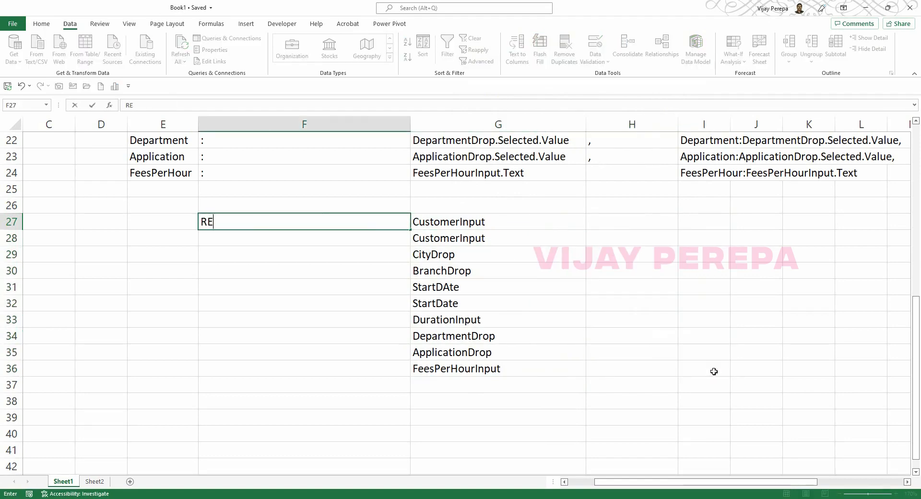
pyautogui.press('BackSpace')
pyautogui.press('BackSpace')
pyautogui.press('BackSpace')
pyautogui.write('es')
pyautogui.click(612, 320)
pyautogui.click(605, 221)
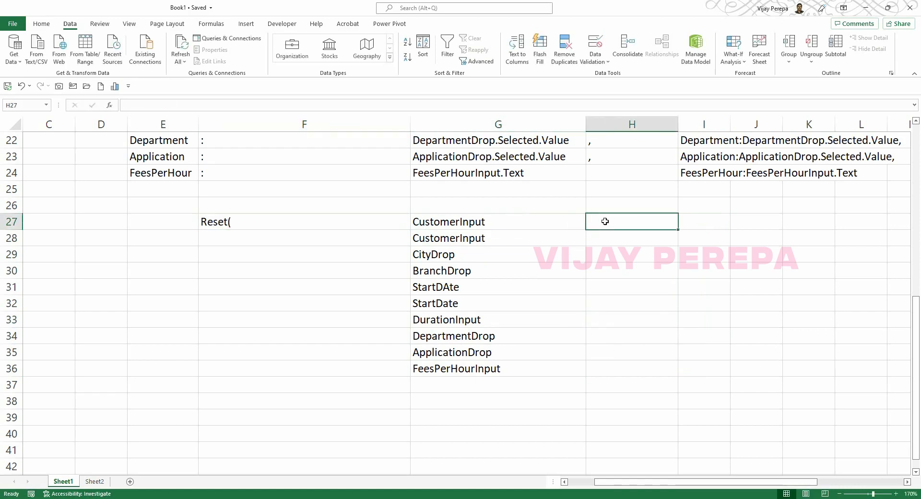
pyautogui.write(')')
pyautogui.press('Return')
pyautogui.click(608, 222)
pyautogui.doubleClick(610, 225)
pyautogui.write(';')
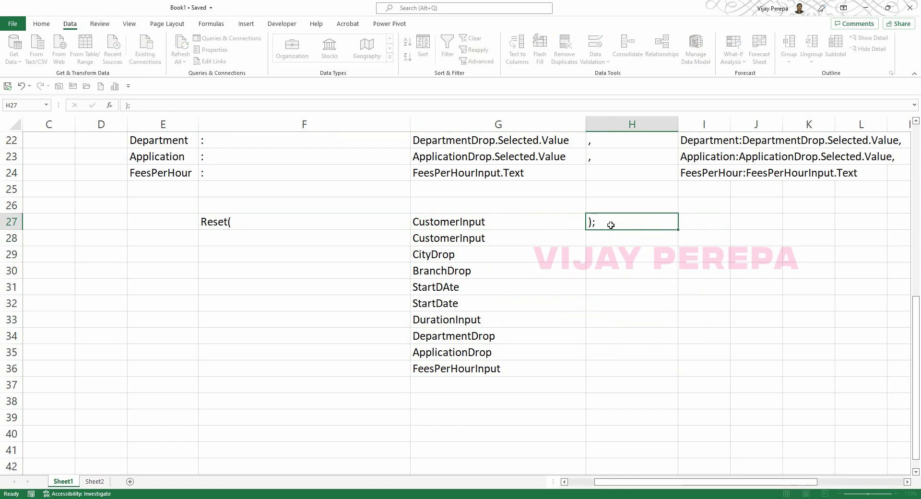
pyautogui.press('Return')
# Fill 'Reset(' and ');' down columns F and H to row 36.
pyautogui.click(360, 218)
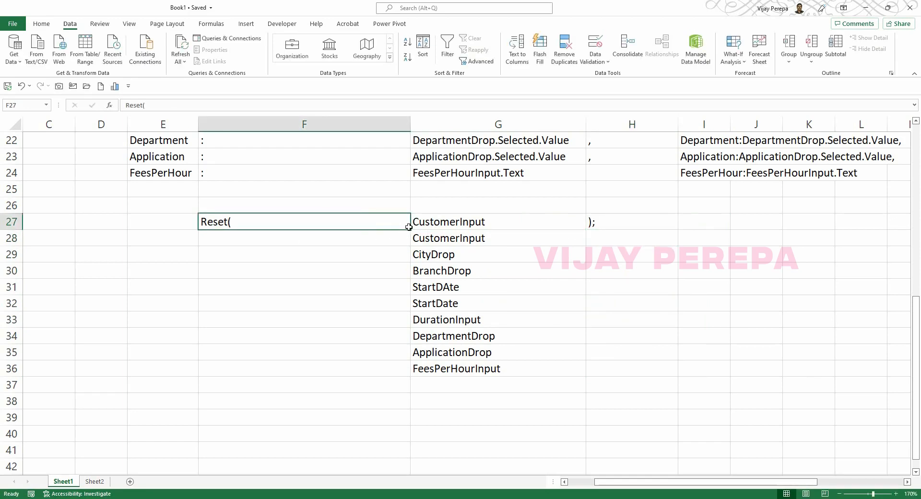
pyautogui.moveTo(410, 230); pyautogui.dragTo(401, 370)
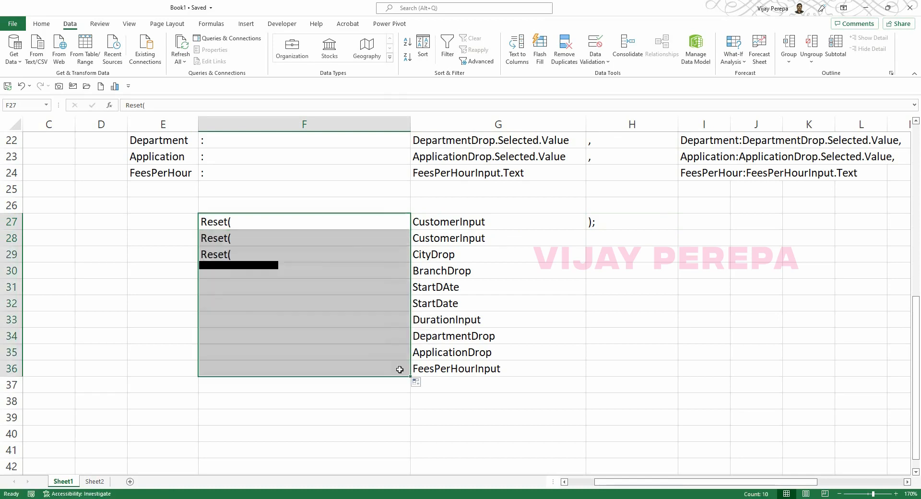
pyautogui.click(618, 226)
pyautogui.moveTo(677, 229); pyautogui.dragTo(660, 374)
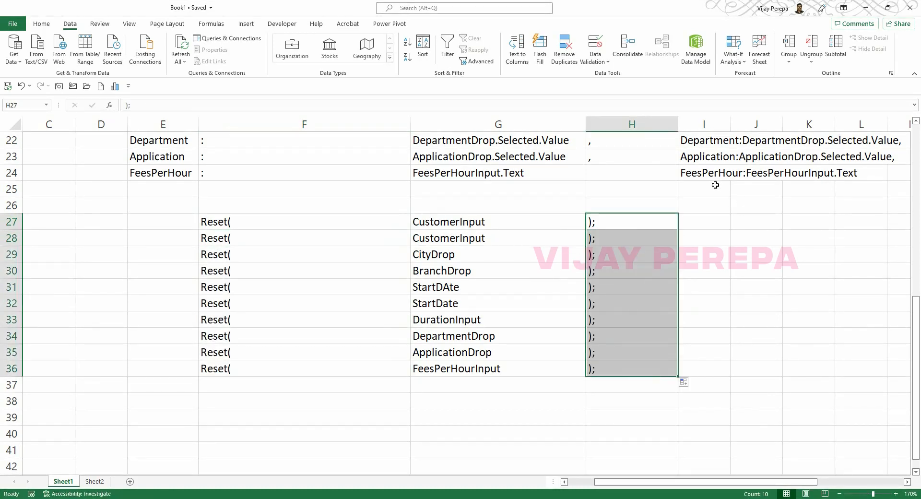
# Enter the joining formula =F27&G27&H27 in I27.
pyautogui.click(700, 224)
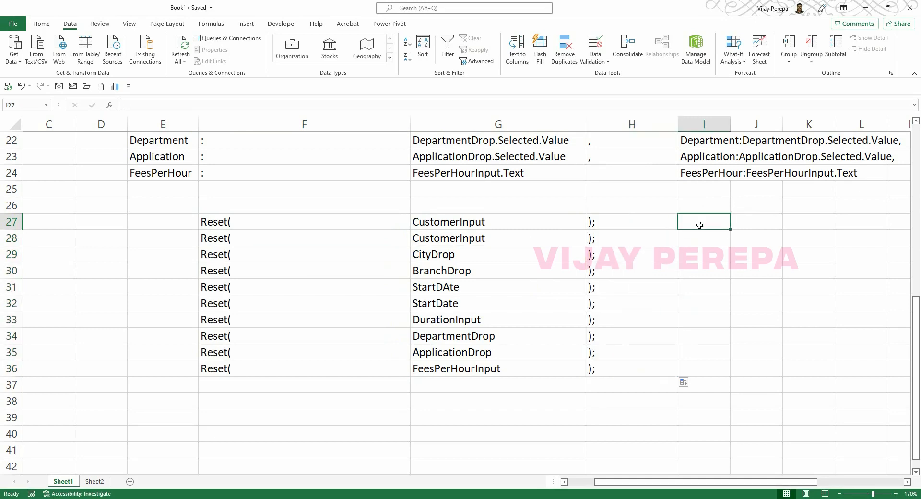
pyautogui.write('=')
pyautogui.press('Left')
pyautogui.press('Left')
pyautogui.press('Left')
pyautogui.press('Left')
pyautogui.press('Right')
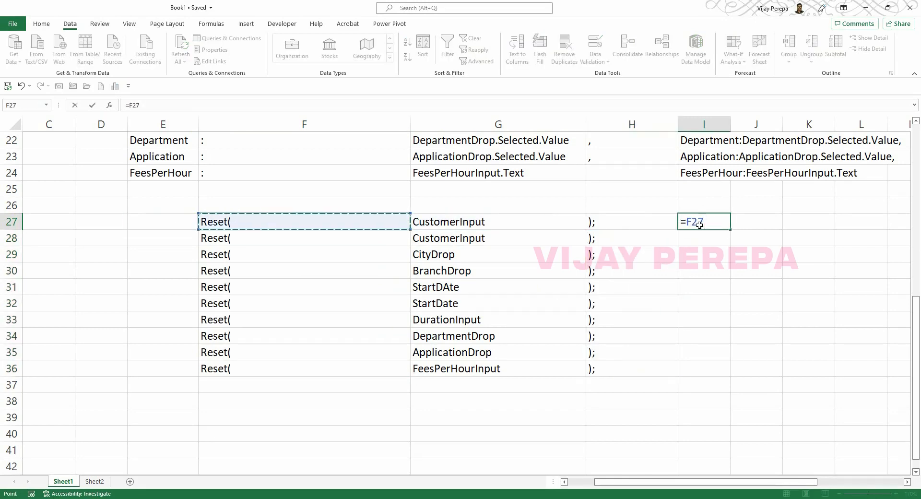
pyautogui.write('&')
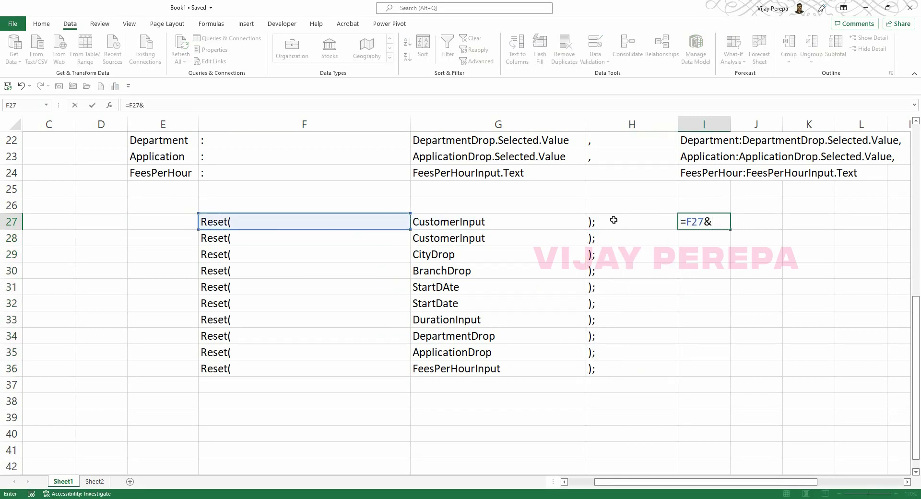
pyautogui.click(518, 220)
pyautogui.write('&')
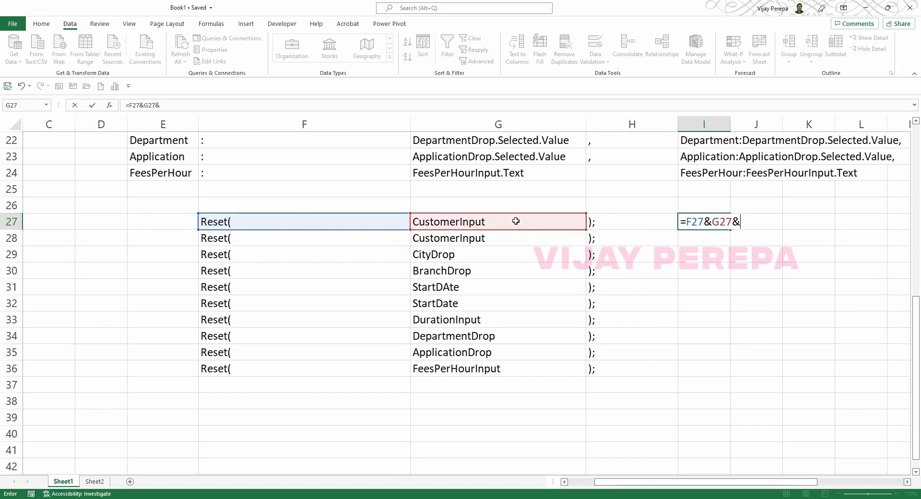
pyautogui.click(609, 217)
pyautogui.press('Return')
# Fill the I27 formula down to I36 and copy the ten Reset statements.
pyautogui.click(703, 221)
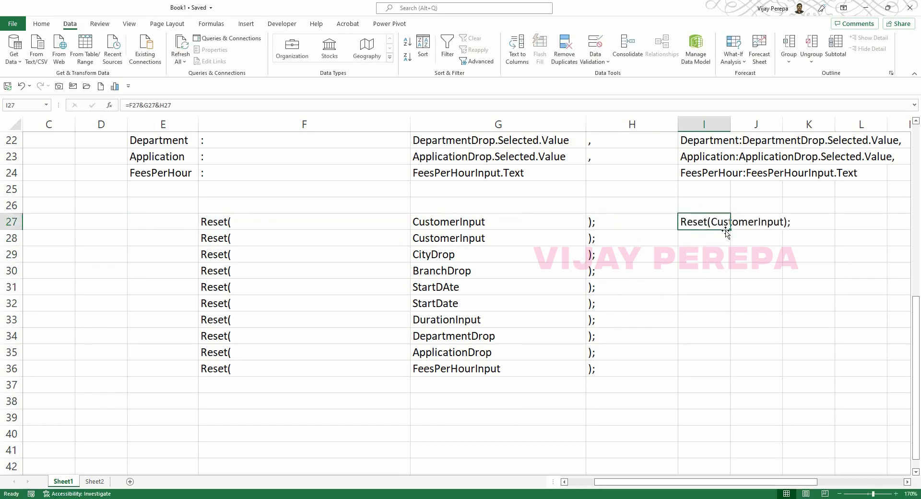
pyautogui.moveTo(730, 229); pyautogui.dragTo(725, 379)
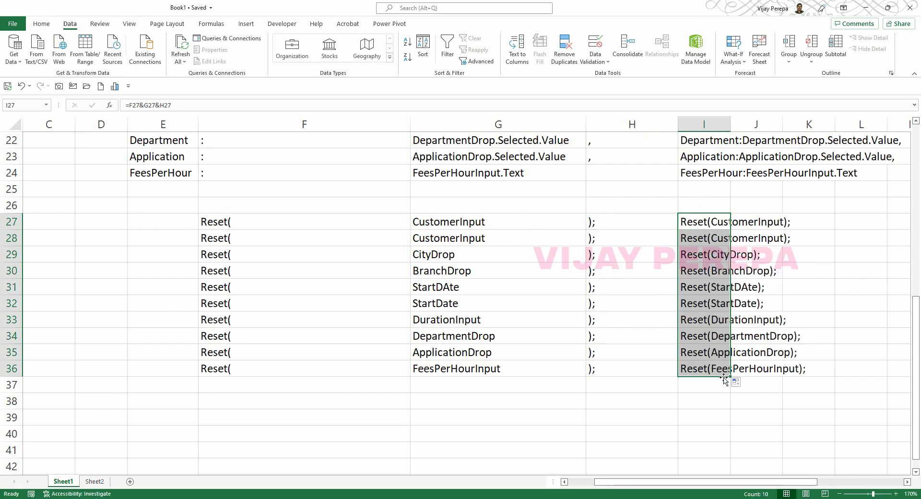
pyautogui.hotkey('ctrl', 'c')
pyautogui.hotkey('alt', 'Tab')
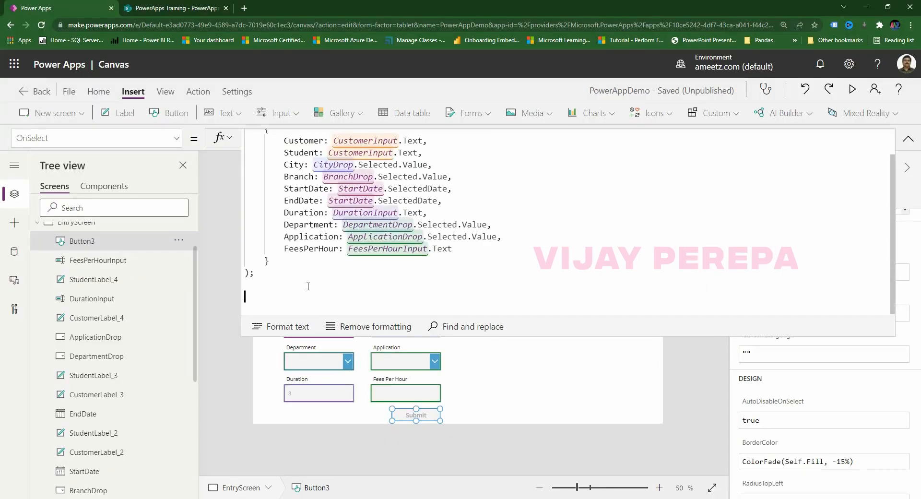
# Paste the ten Reset lines below Collect in OnSelect and fix StartDAte to StartDate.
pyautogui.hotkey('ctrl', 'v')
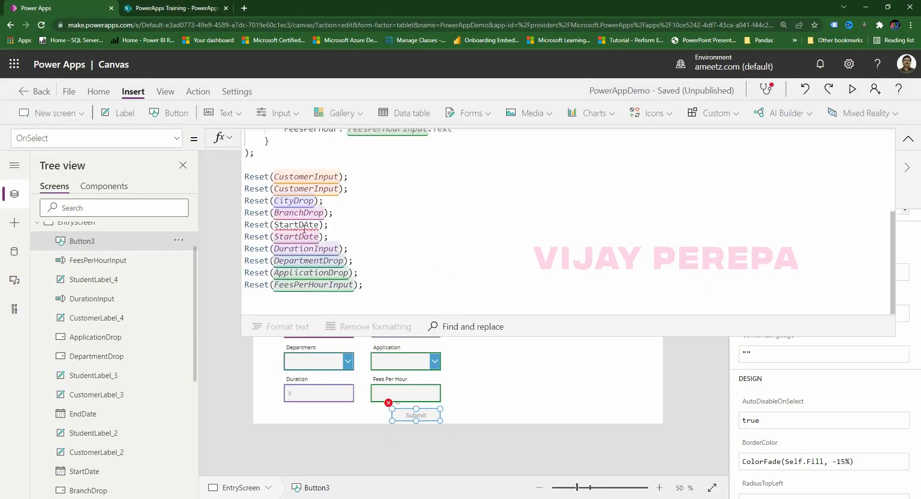
pyautogui.press('Right')
pyautogui.press('Right')
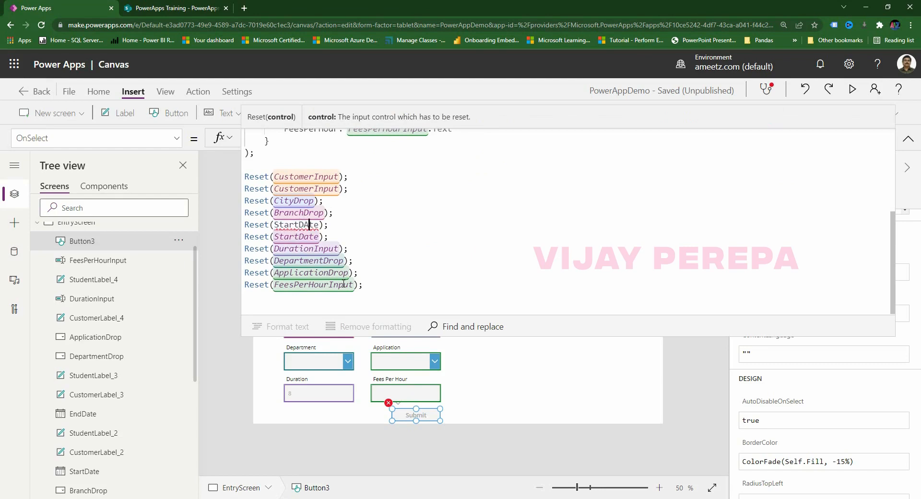
pyautogui.press('BackSpace')
pyautogui.write('a')
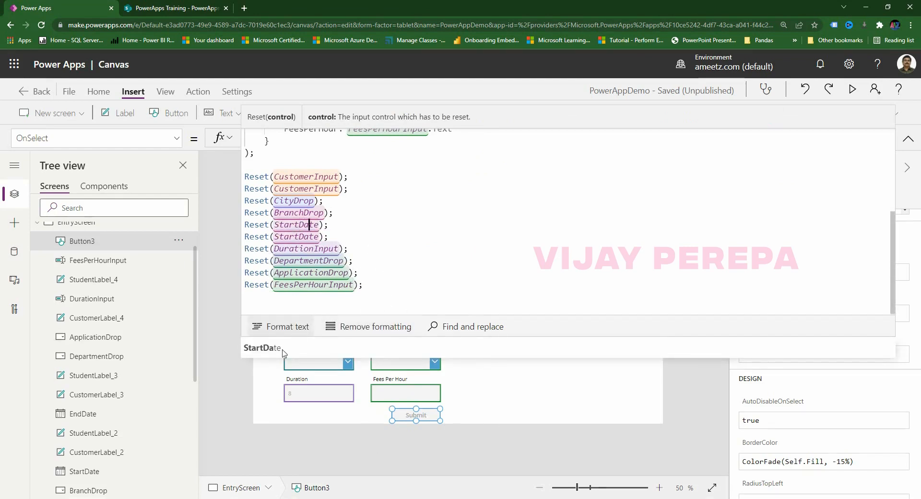
pyautogui.scroll(5, 405, 259)
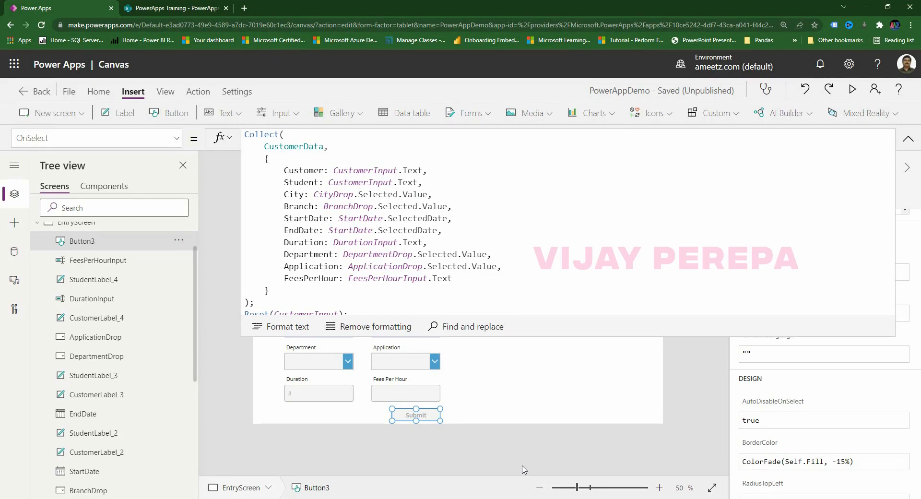
pyautogui.click(908, 138)
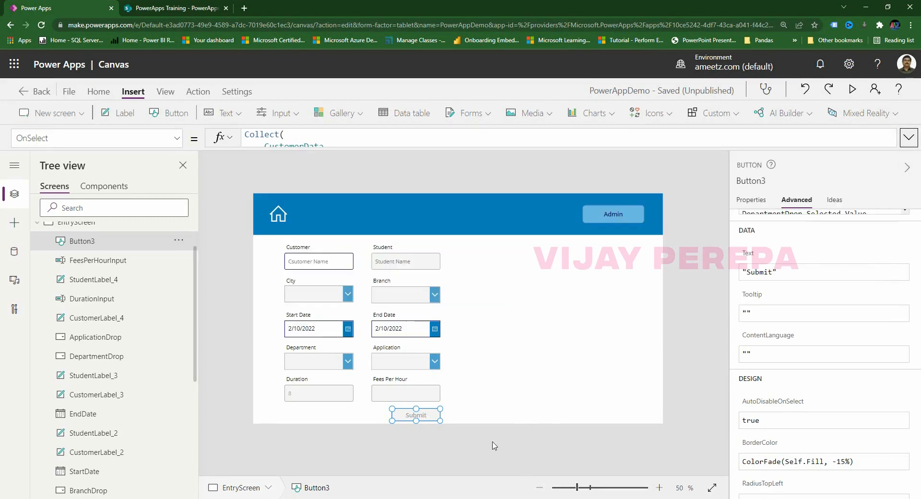
# Preview the app and enter 'Customer a' plus the student's name.
pyautogui.press('F5')
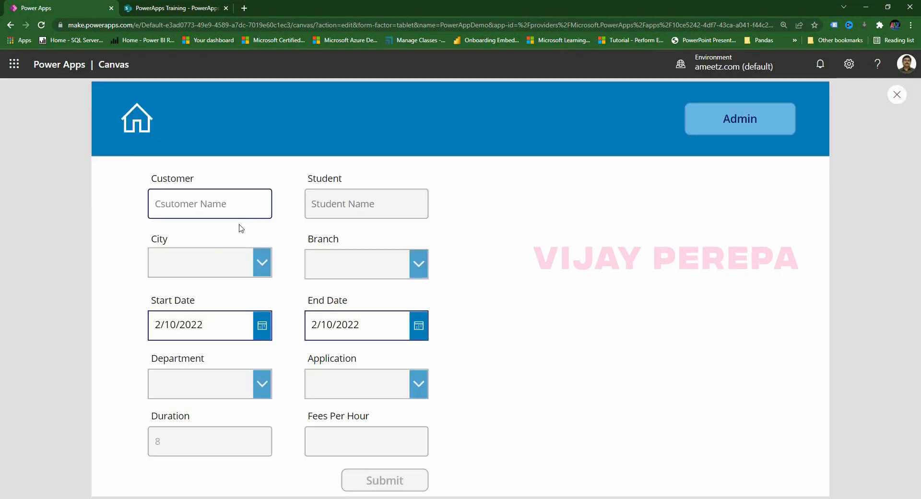
pyautogui.click(243, 208)
pyautogui.write('Csut')
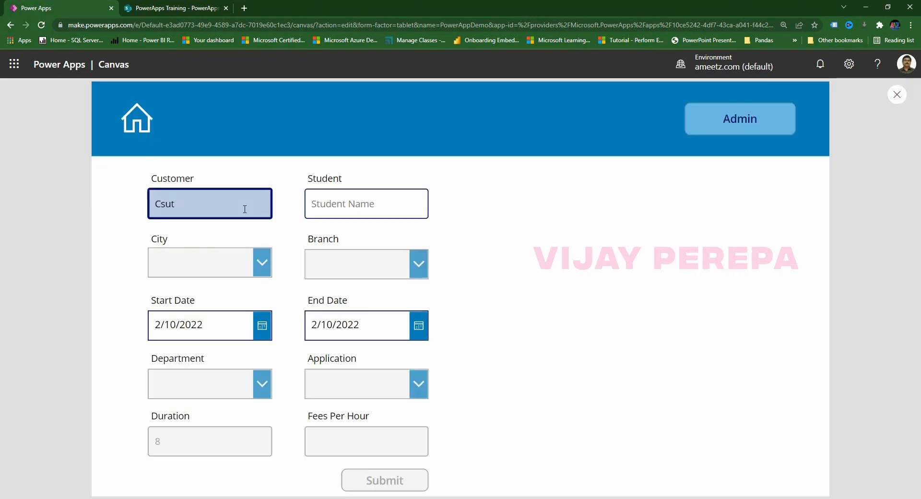
pyautogui.press('BackSpace')
pyautogui.press('BackSpace')
pyautogui.press('BackSpace')
pyautogui.write('ustomer a')
pyautogui.click(368, 209)
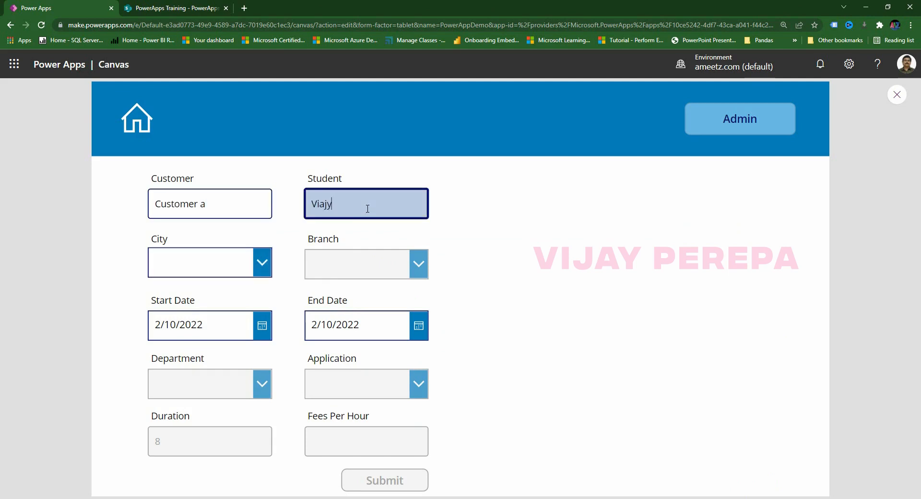
pyautogui.moveTo(309, 210); pyautogui.dragTo(461, 209)
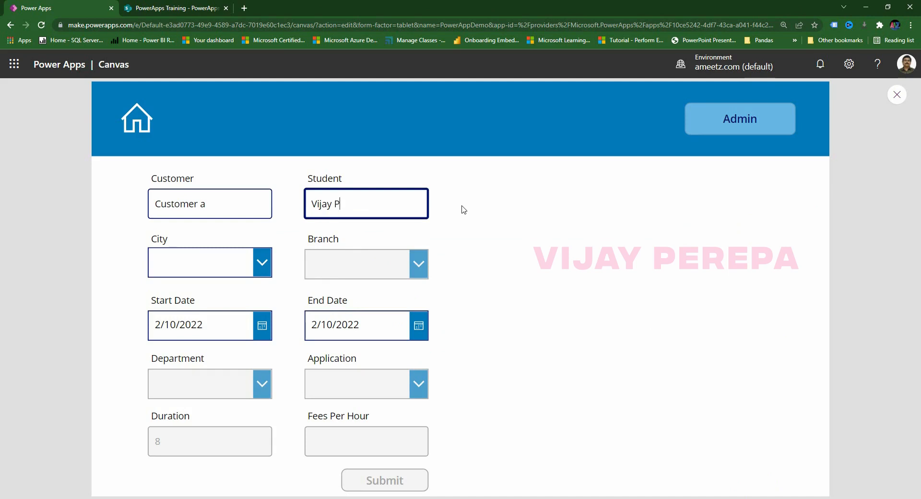
# Choose city Bangalore, branch B1, start date 2/11/2022 and end date 2/12/2022.
pyautogui.click(262, 263)
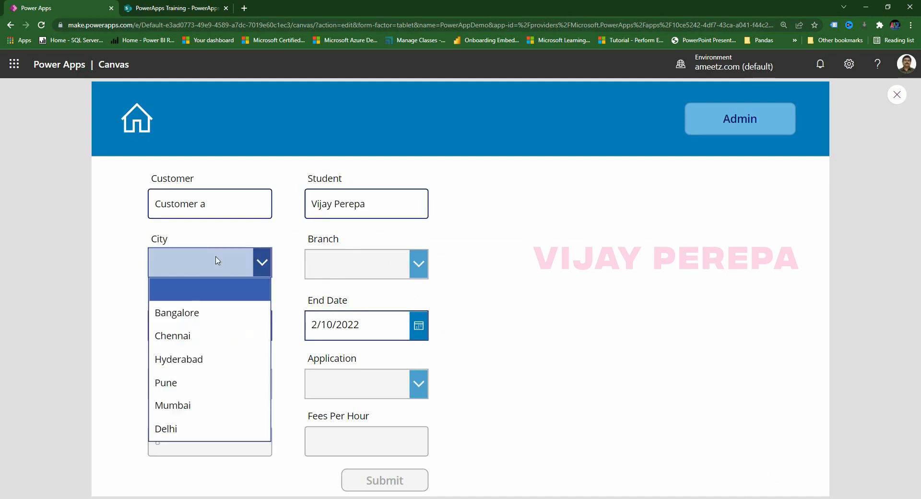
pyautogui.click(170, 314)
pyautogui.click(418, 264)
pyautogui.click(318, 314)
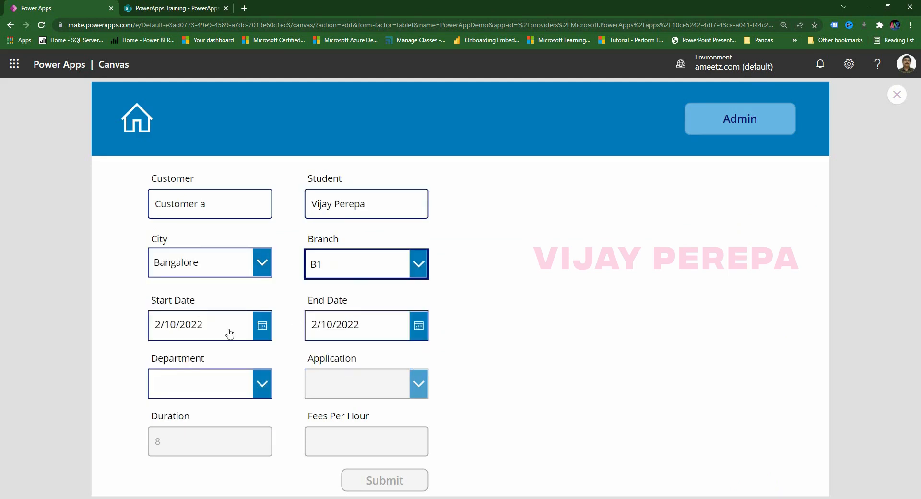
pyautogui.click(264, 330)
pyautogui.click(295, 382)
pyautogui.click(264, 475)
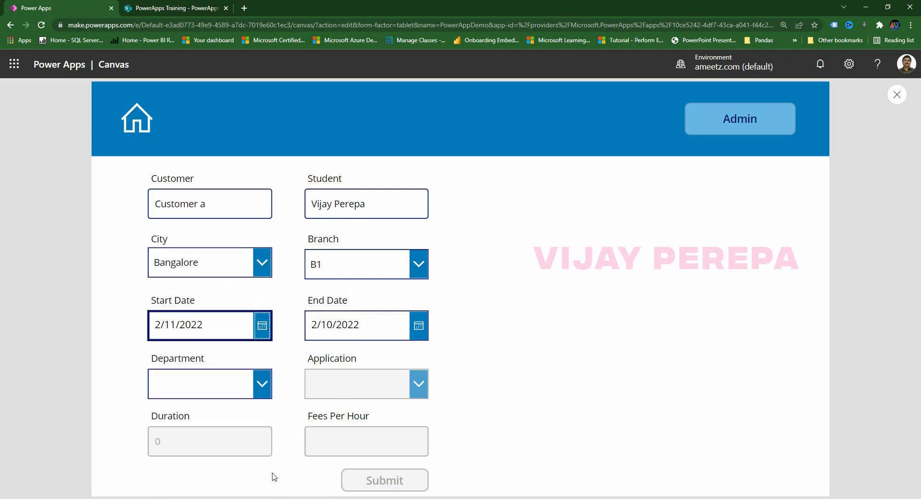
pyautogui.click(418, 326)
pyautogui.click(481, 383)
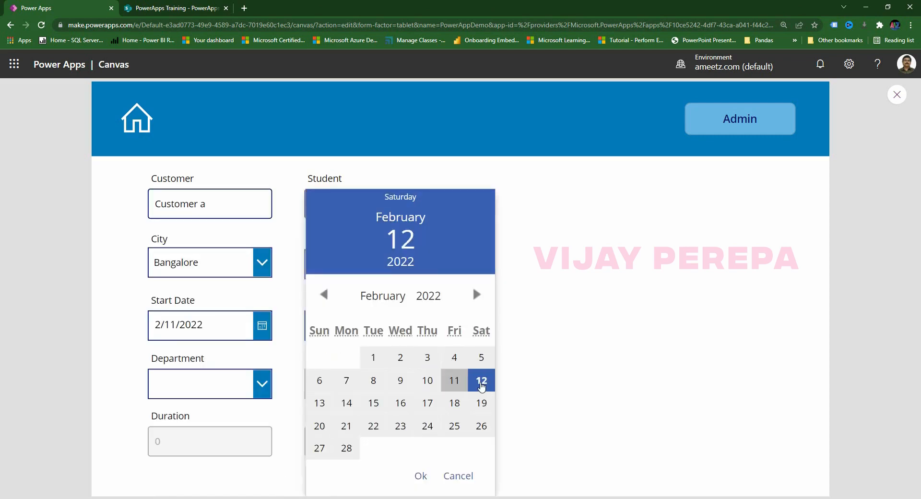
pyautogui.click(414, 475)
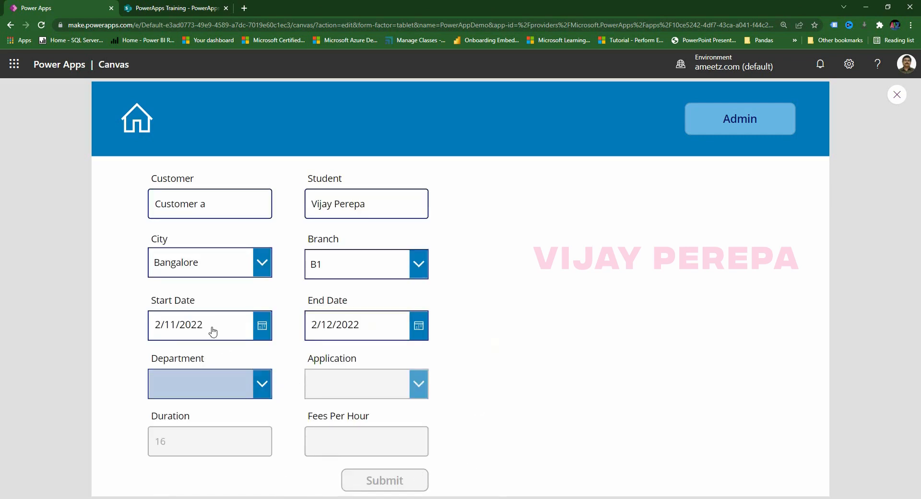
# Set Department to Finance and Application to Power BI, submit, and exit preview.
pyautogui.click(192, 387)
pyautogui.click(190, 242)
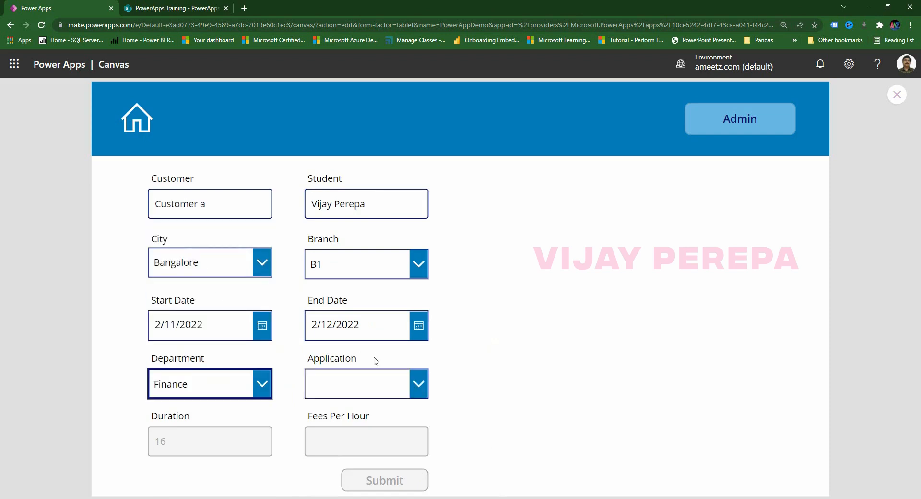
pyautogui.click(374, 384)
pyautogui.click(350, 217)
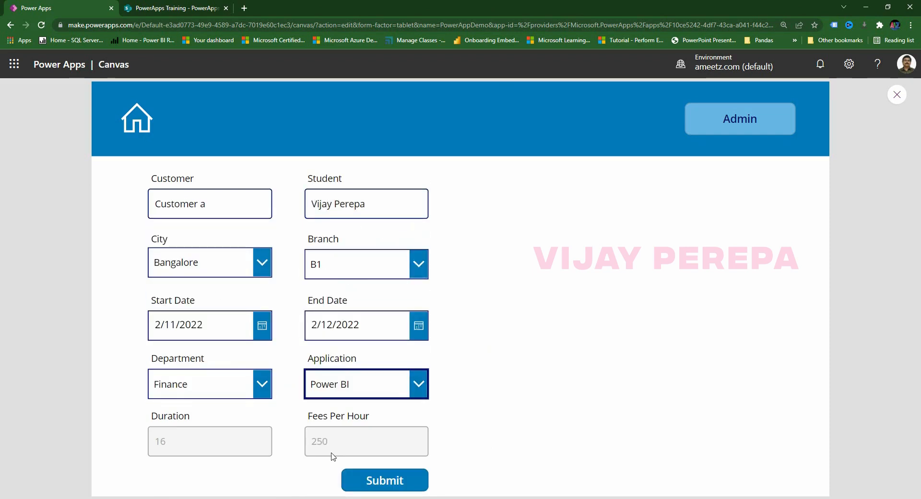
pyautogui.click(378, 484)
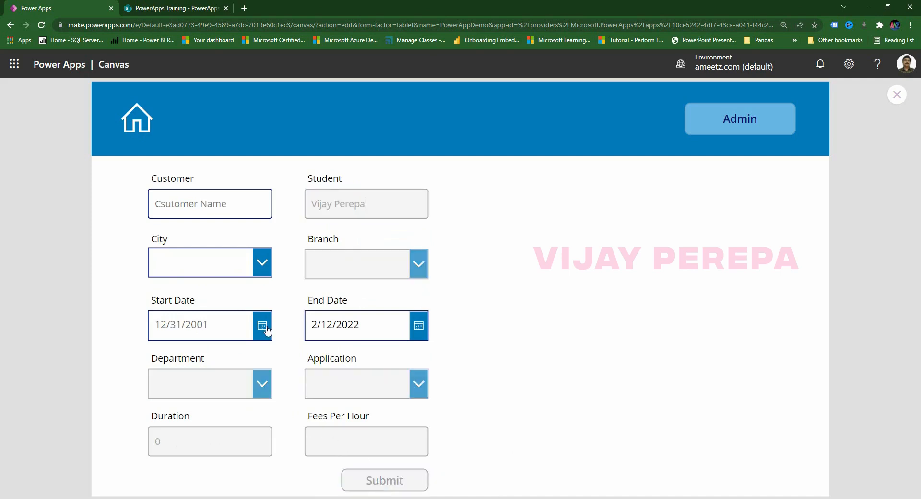
pyautogui.click(895, 95)
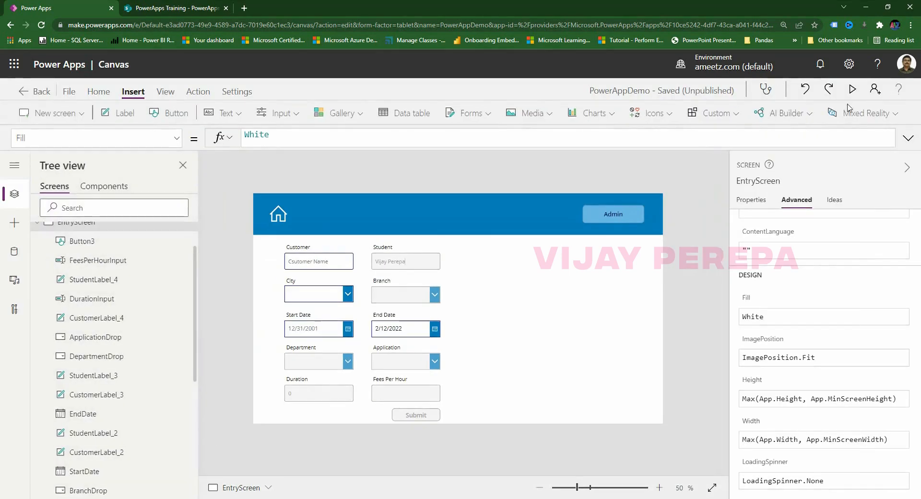
# Inspect the CustomerData collection under View > Collections for the submitted record.
pyautogui.click(165, 91)
pyautogui.click(166, 115)
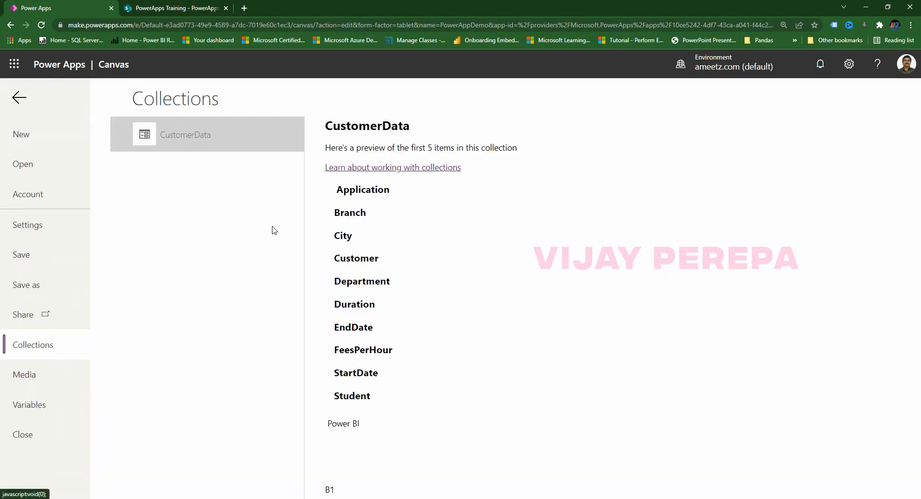
pyautogui.moveTo(416, 298); pyautogui.dragTo(267, 312)
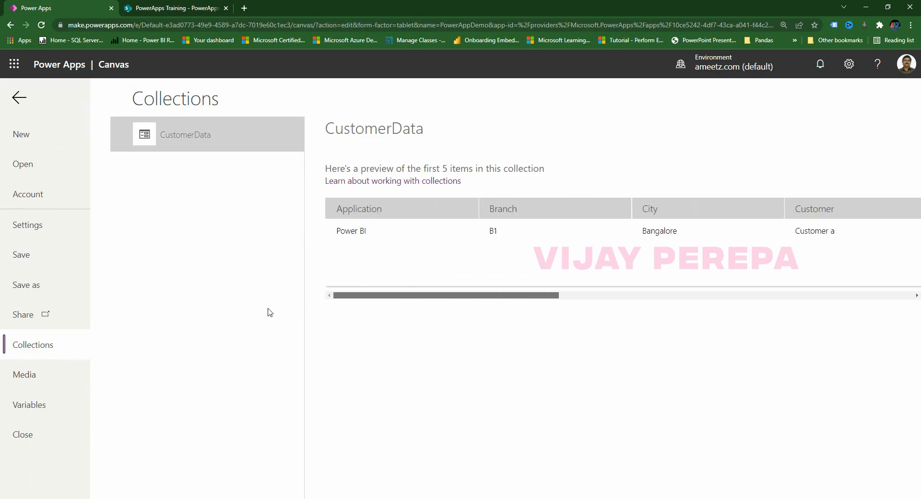
pyautogui.click(15, 98)
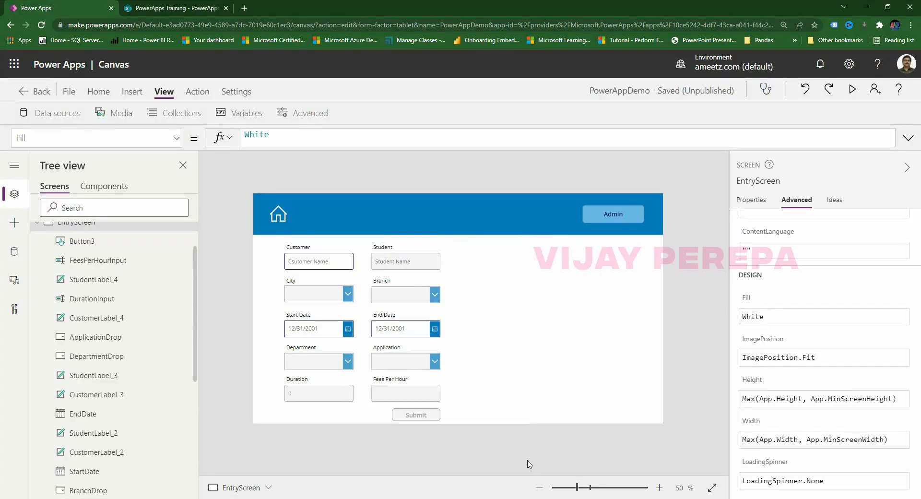
# Select the Submit button and expand its OnSelect formula to read the Reset lines.
pyautogui.click(419, 419)
pyautogui.moveTo(420, 150); pyautogui.dragTo(422, 312)
pyautogui.scroll(-3, 335, 258)
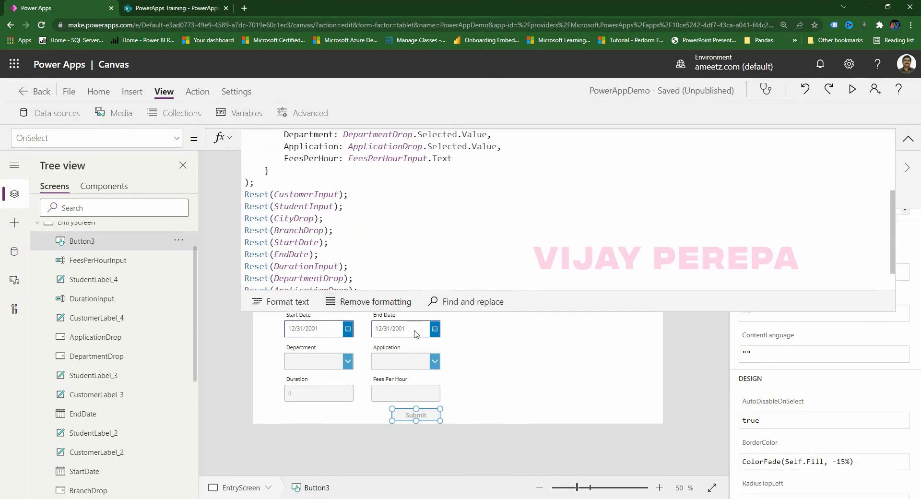
# Switch to Excel and review the Customer and Student assignment lines in column I.
pyautogui.moveTo(415, 497)
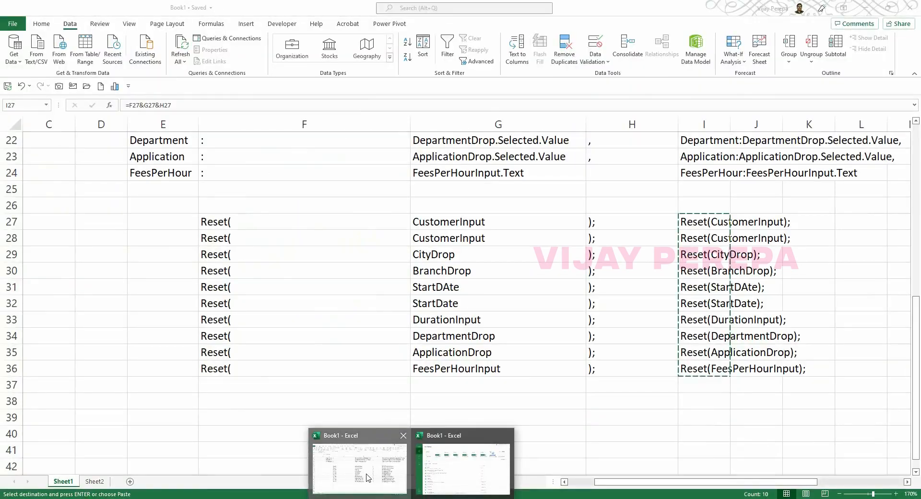
pyautogui.click(367, 477)
pyautogui.click(745, 306)
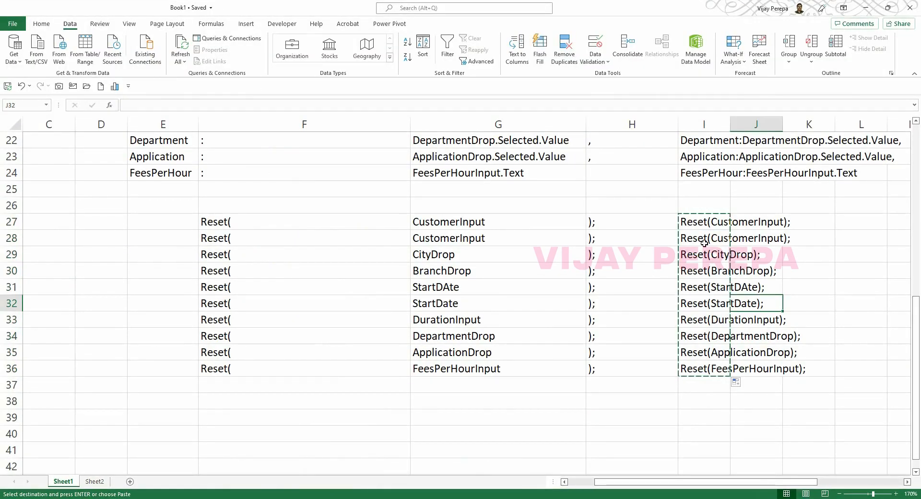
pyautogui.scroll(4, 704, 243)
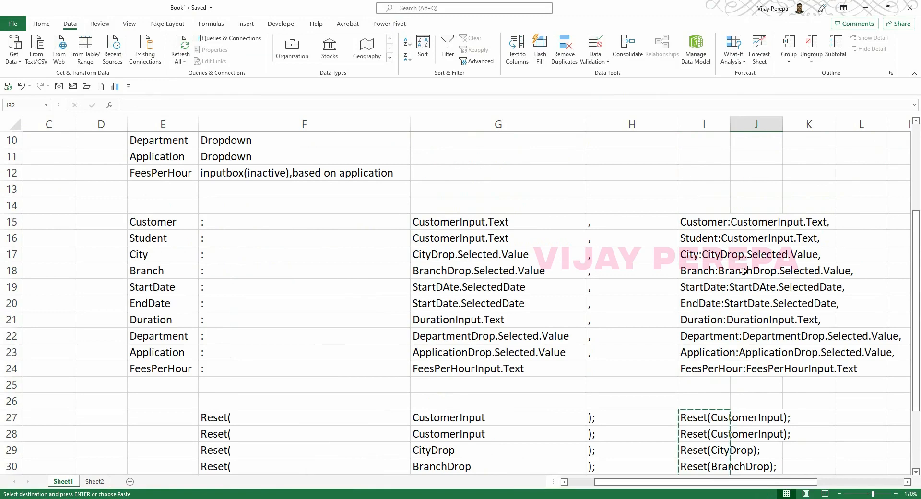
pyautogui.moveTo(701, 225); pyautogui.dragTo(705, 236)
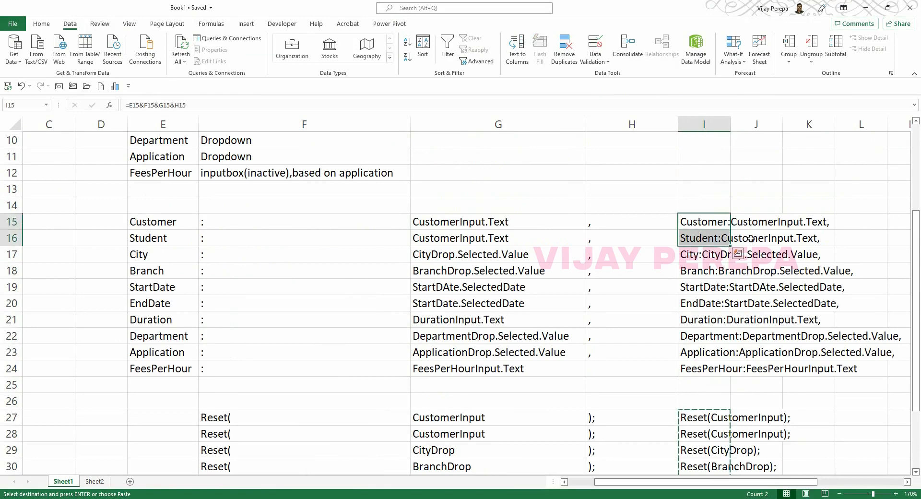
pyautogui.click(748, 238)
pyautogui.click(713, 238)
pyautogui.click(755, 238)
pyautogui.scroll(-5, 777, 240)
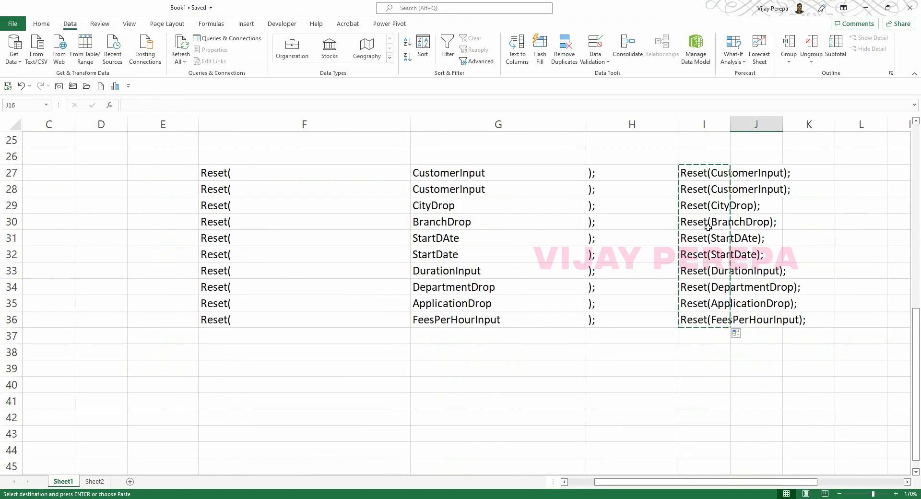
# Review the Reset lines in I27:I36, including the StartDate entries.
pyautogui.click(710, 175)
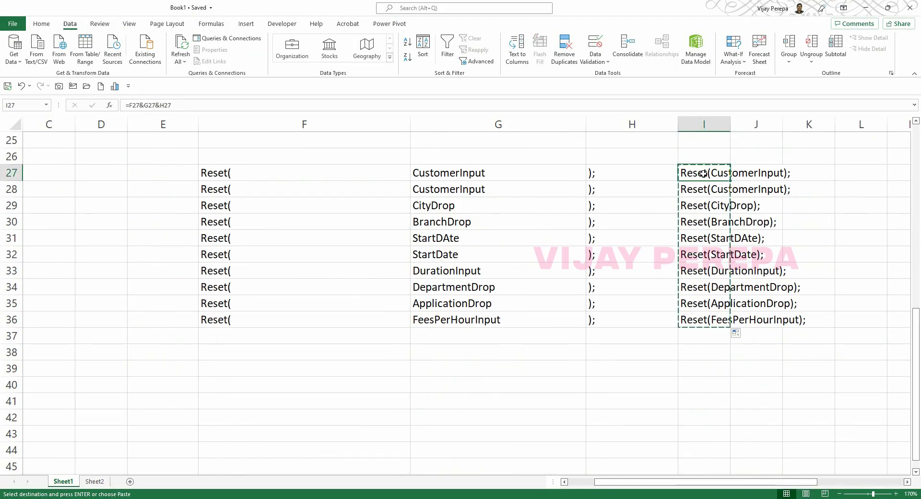
pyautogui.moveTo(704, 175); pyautogui.dragTo(703, 191)
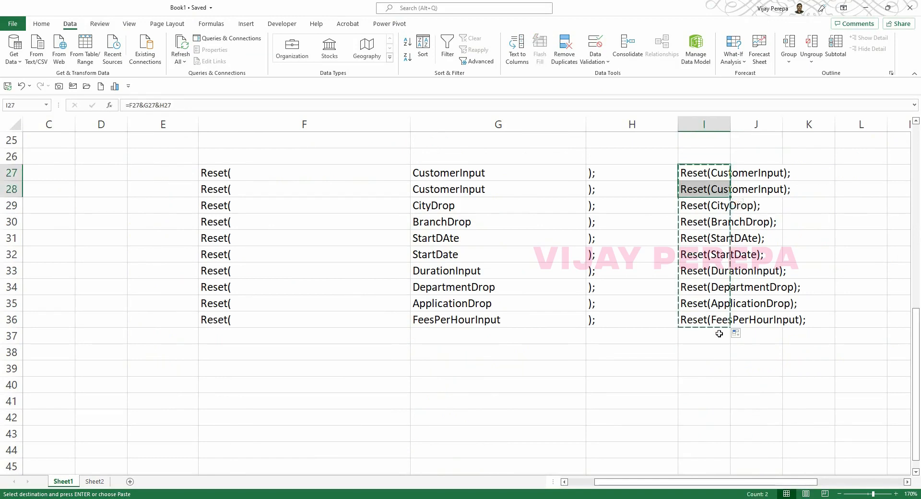
pyautogui.moveTo(698, 243); pyautogui.dragTo(698, 266)
pyautogui.scroll(6, 697, 267)
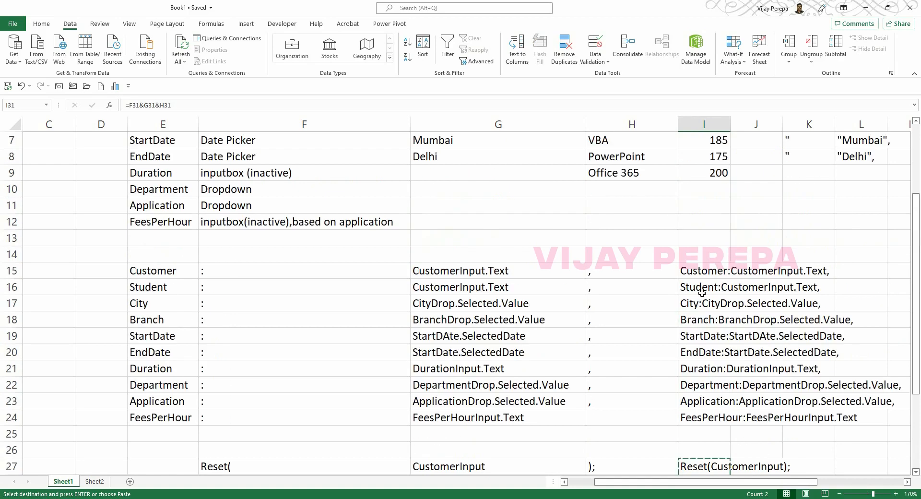
pyautogui.scroll(-2, 732, 339)
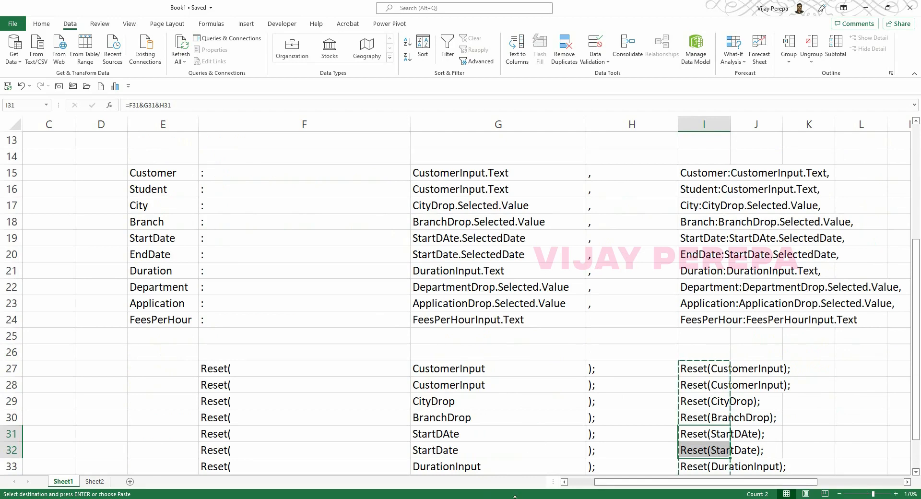
# Copy the ten field assignment lines I15:I24 and return to the Power Apps editor.
pyautogui.moveTo(699, 177); pyautogui.dragTo(699, 319)
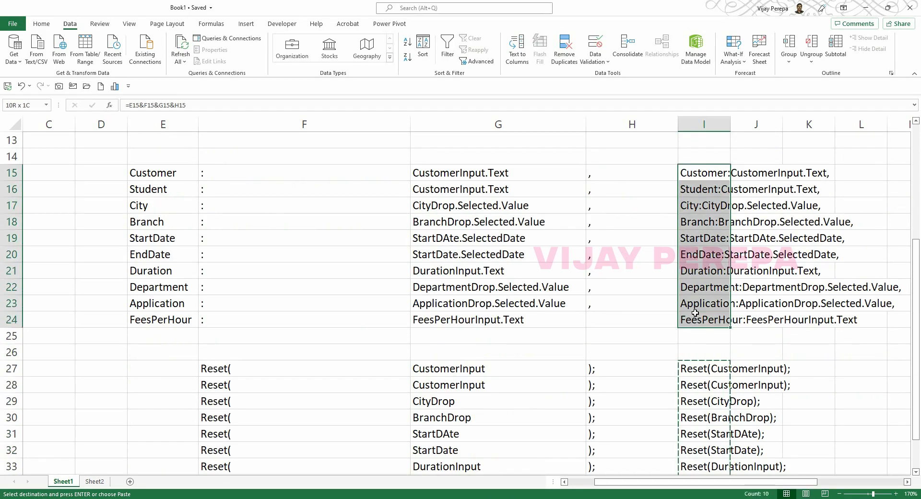
pyautogui.hotkey('ctrl', 'c')
pyautogui.hotkey('alt', 'Tab')
pyautogui.click(909, 144)
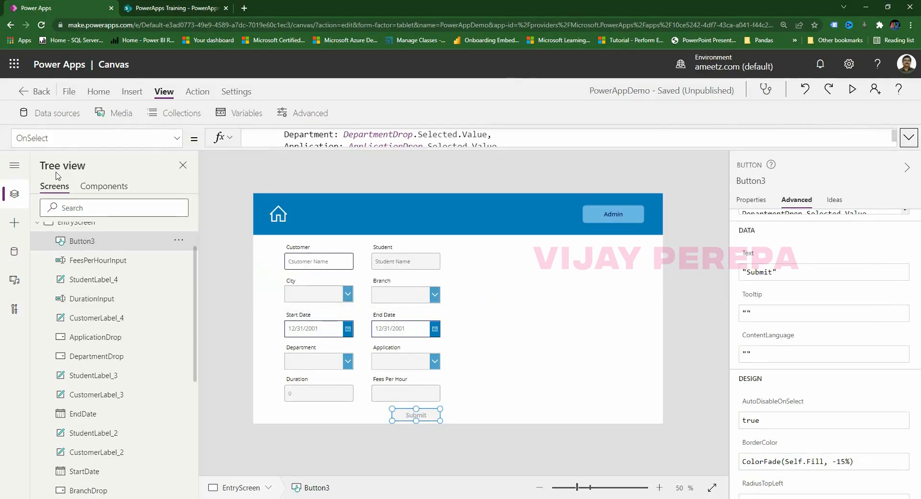
pyautogui.click(184, 115)
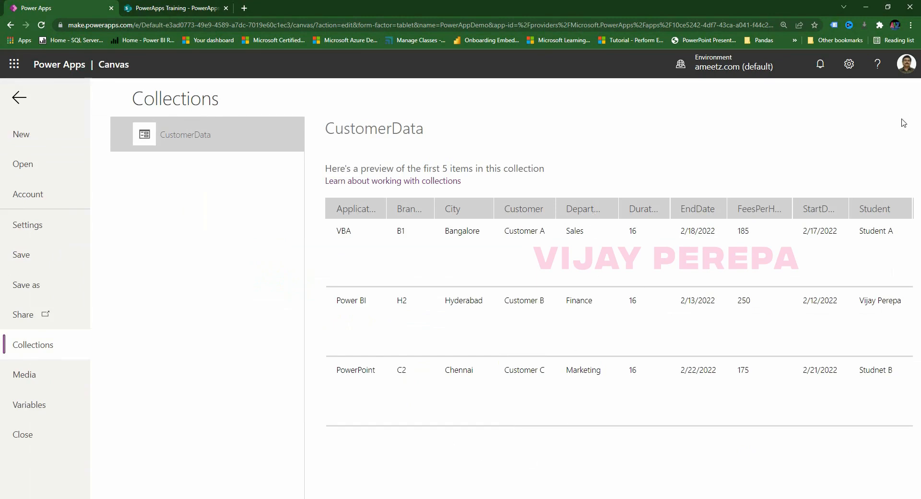
pyautogui.click(19, 99)
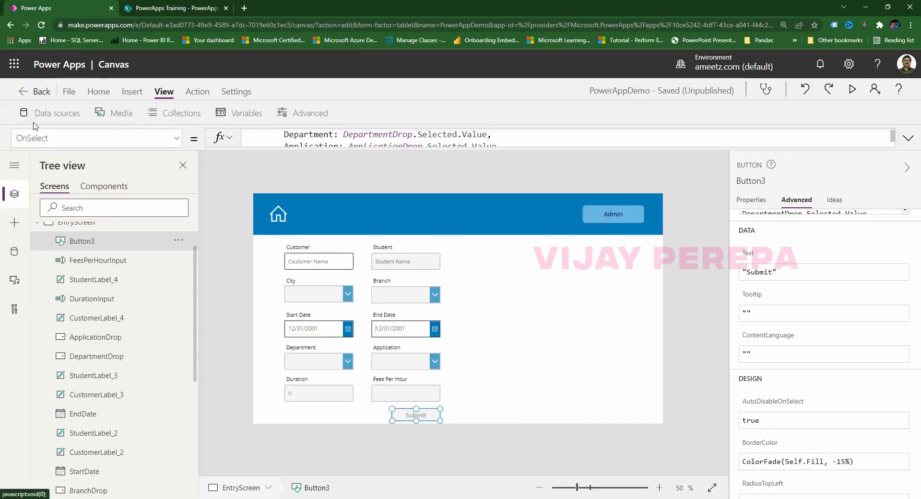
pyautogui.click(482, 379)
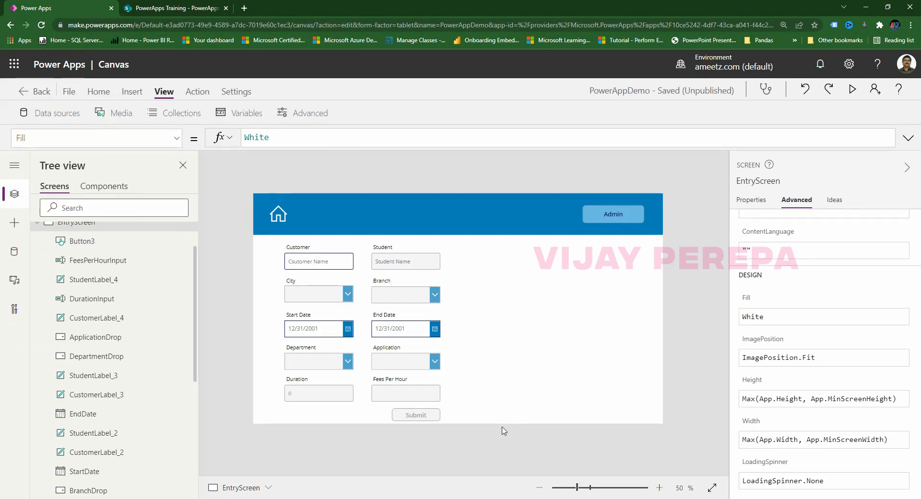
pyautogui.click(132, 92)
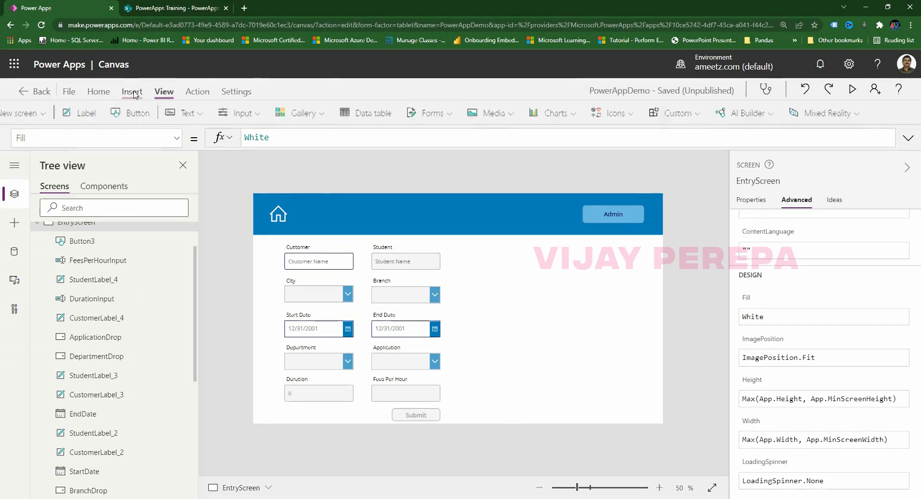
# Insert a vertical gallery right of the form, narrow it, and apply the Title, subtitle, and body layout.
pyautogui.click(324, 115)
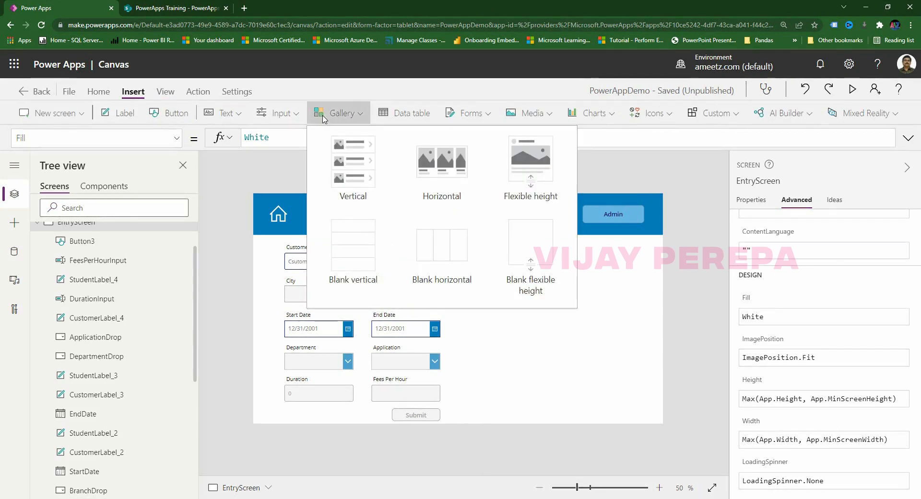
pyautogui.click(354, 198)
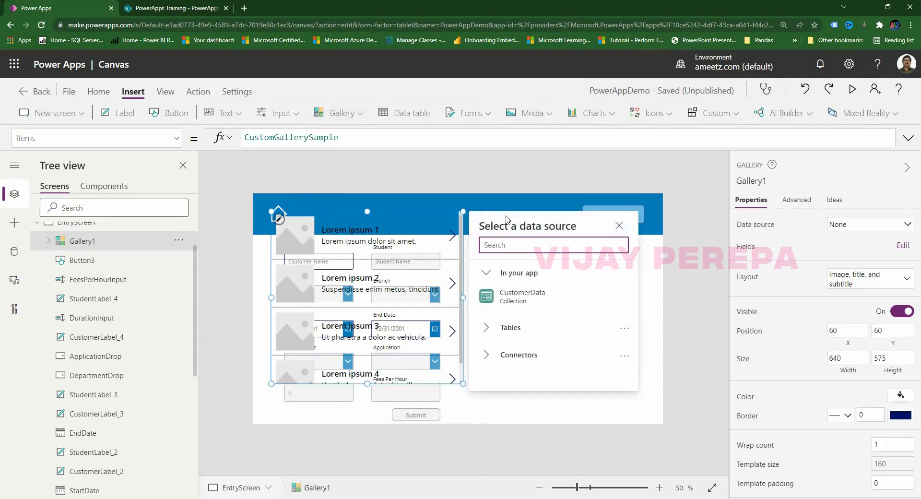
pyautogui.click(407, 214)
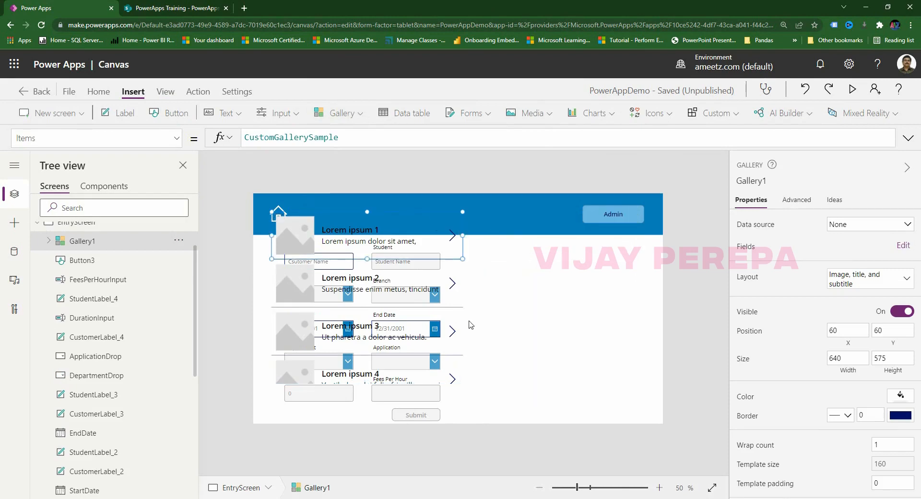
pyautogui.click(457, 324)
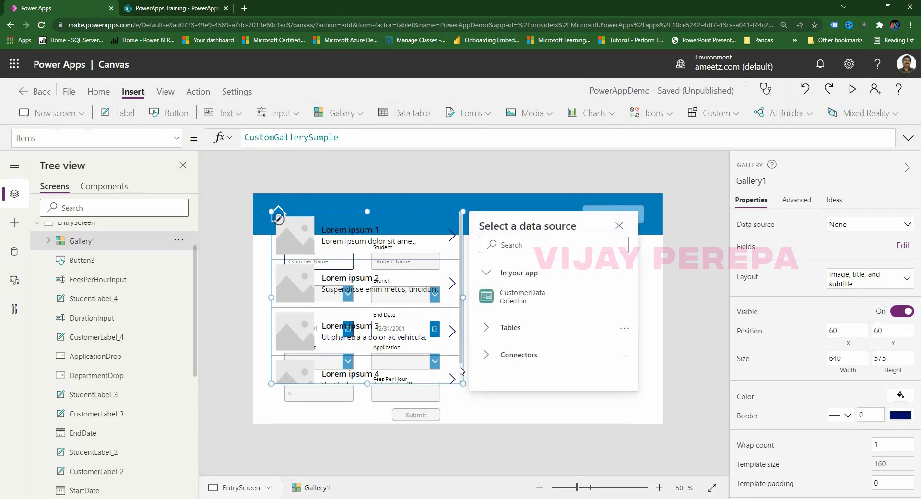
pyautogui.moveTo(454, 382); pyautogui.dragTo(636, 415)
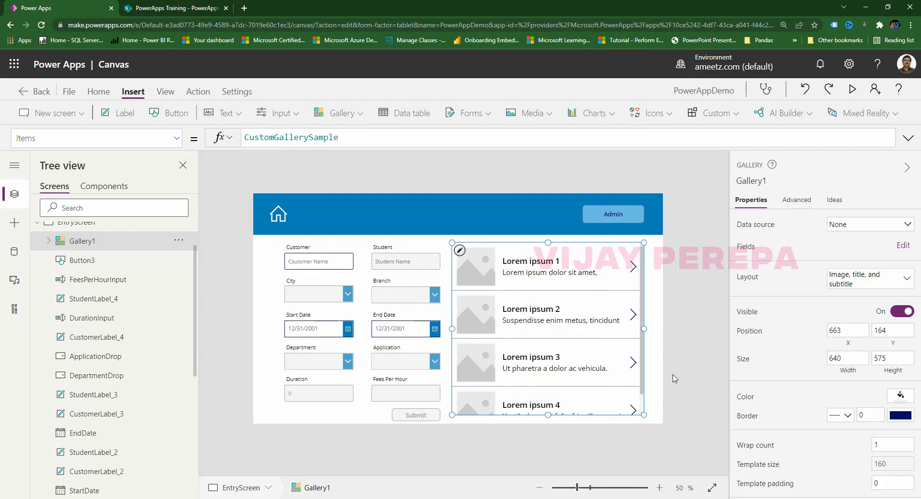
pyautogui.moveTo(641, 330); pyautogui.dragTo(639, 330)
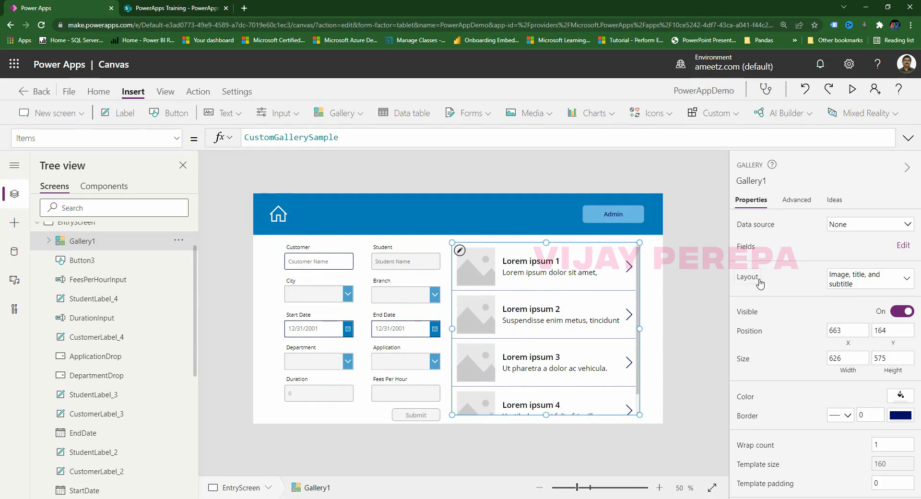
pyautogui.click(865, 285)
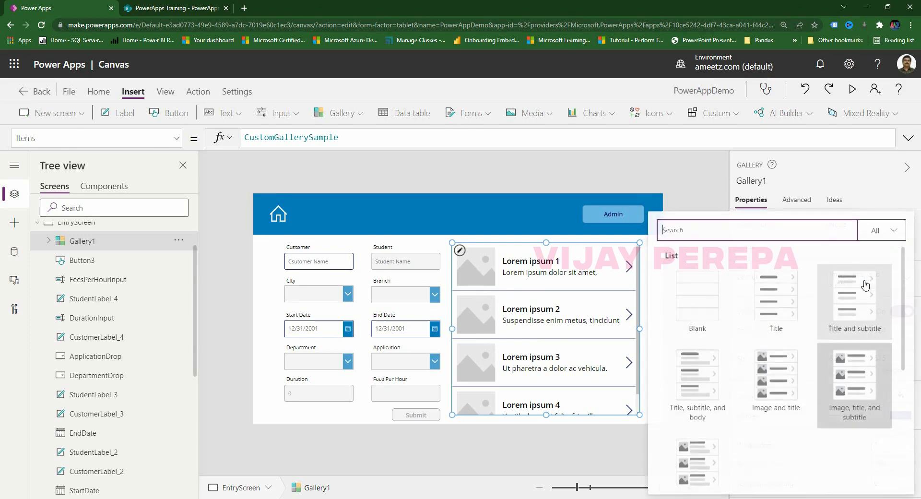
pyautogui.click(699, 413)
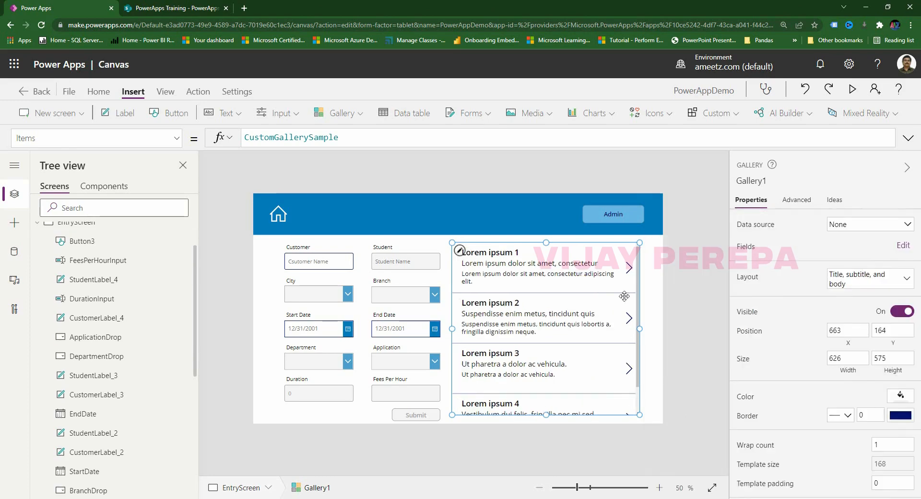
# Rename Gallery1 to CustomerGallery in the Tree view.
pyautogui.scroll(-3, 105, 456)
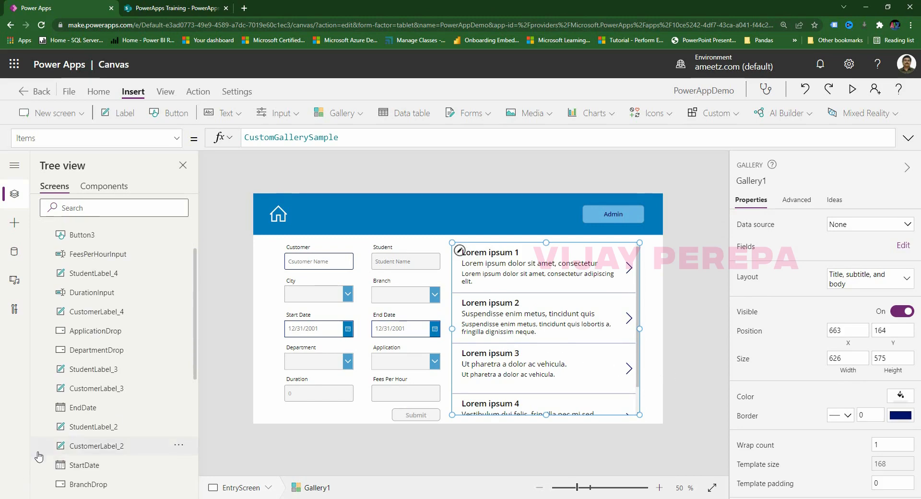
pyautogui.scroll(5, 110, 458)
pyautogui.scroll(-5, 110, 458)
pyautogui.doubleClick(95, 446)
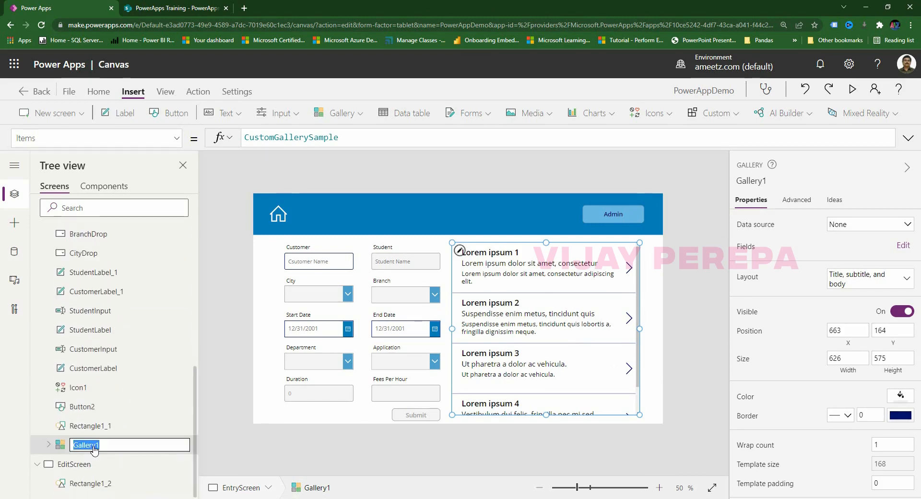
pyautogui.write('C')
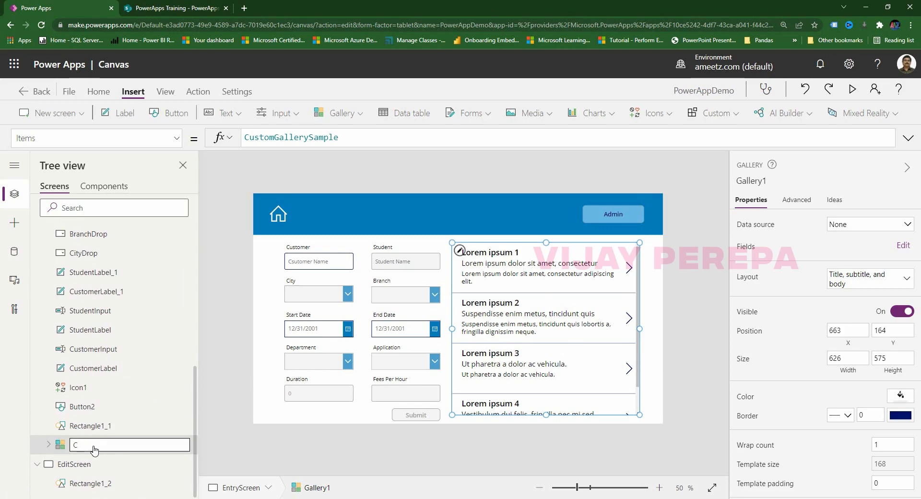
pyautogui.write('tomer Gallery')
pyautogui.click(241, 427)
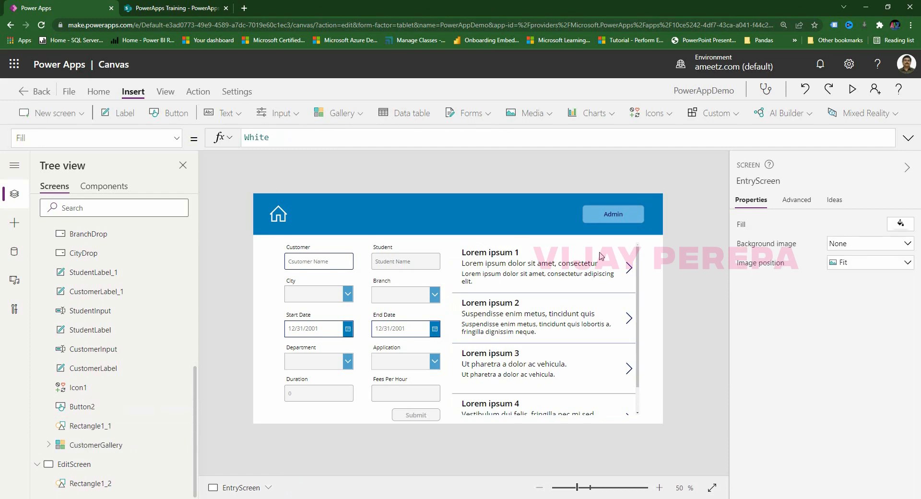
# Bind the gallery's data source to the CustomerData collection.
pyautogui.click(638, 265)
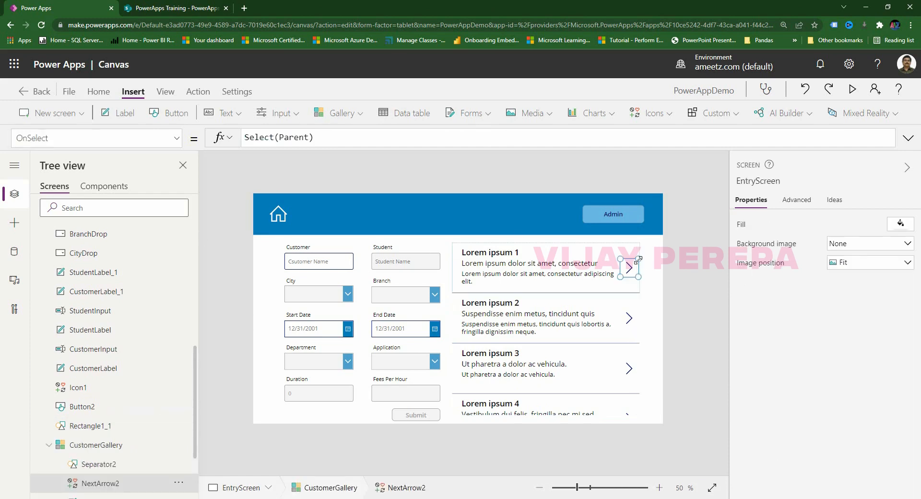
pyautogui.click(633, 307)
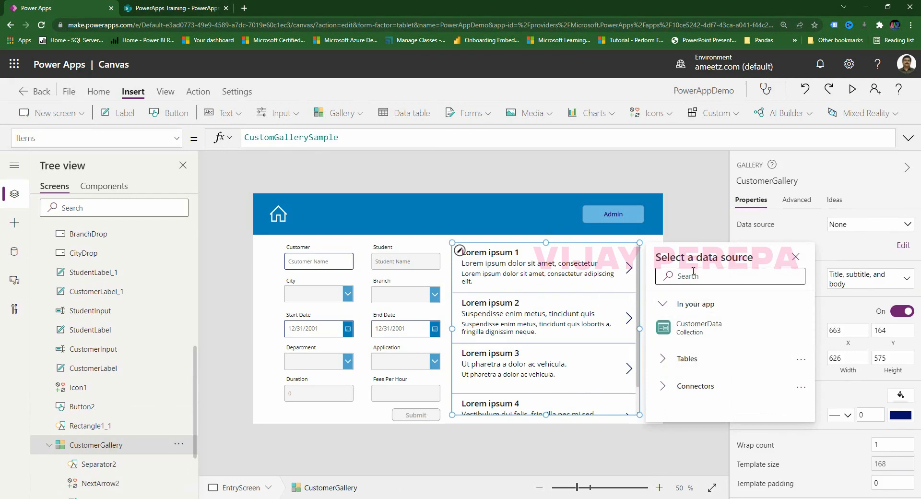
pyautogui.click(700, 332)
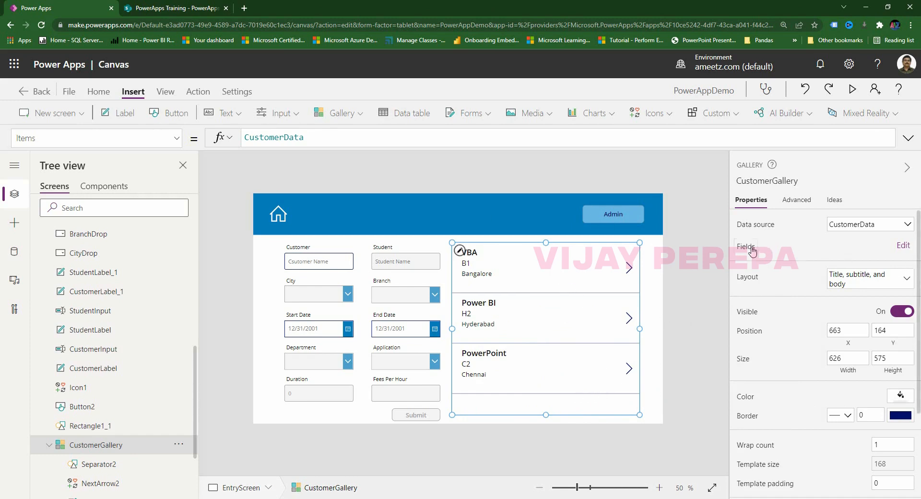
# Map the gallery's Title2 to the Customer field and Subtitle2 to City.
pyautogui.click(901, 245)
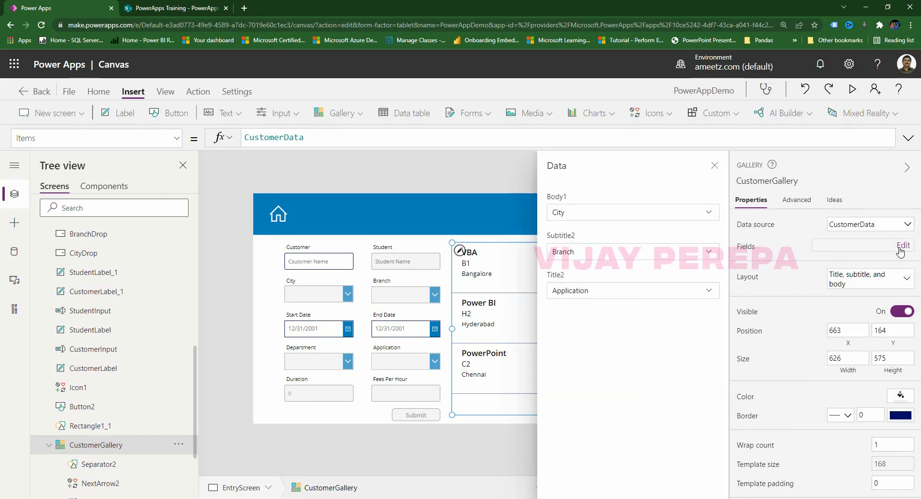
pyautogui.click(584, 298)
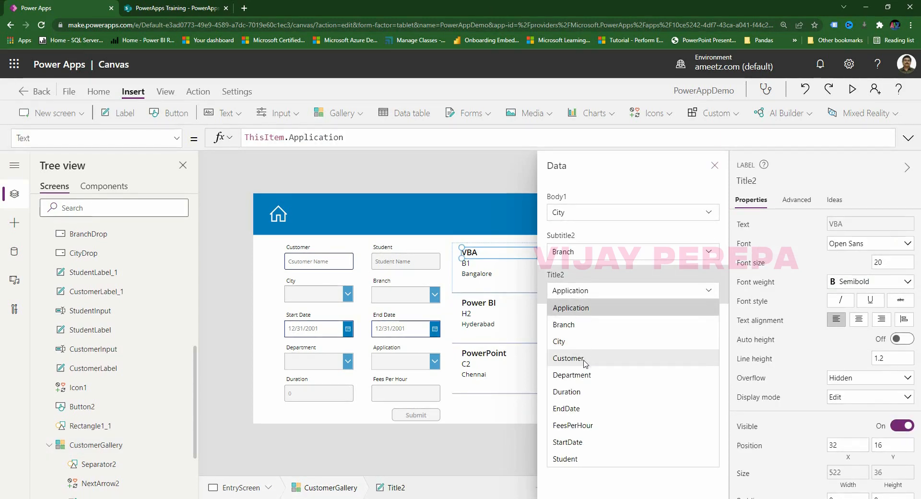
pyautogui.click(584, 360)
pyautogui.click(585, 254)
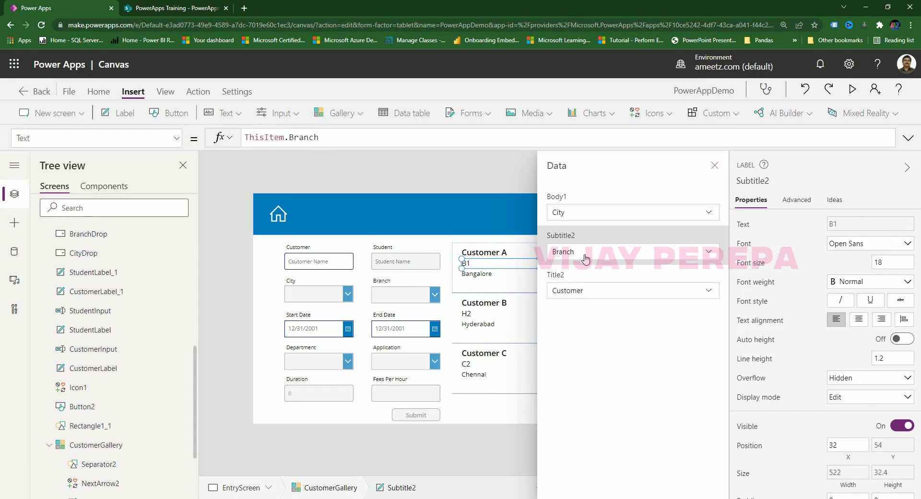
pyautogui.click(585, 259)
pyautogui.click(573, 302)
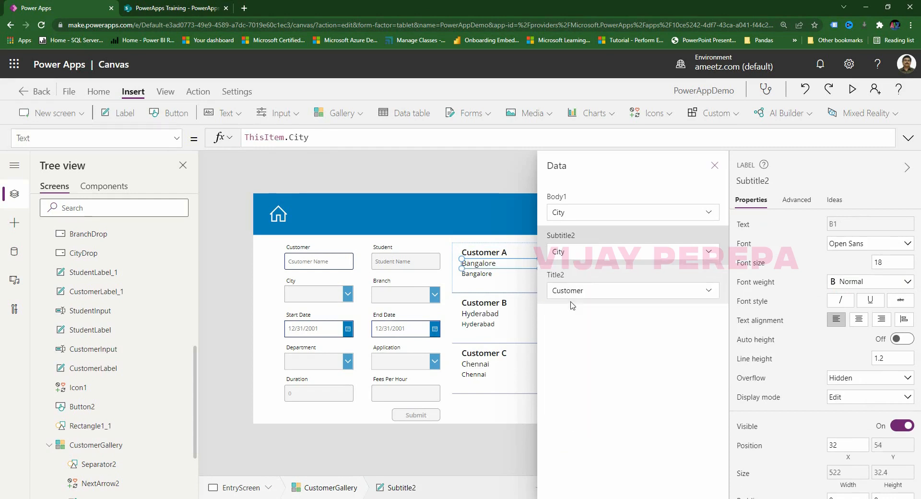
# Set Body1 to the Branch field, close the field settings, and select the branch label.
pyautogui.click(582, 212)
pyautogui.click(581, 212)
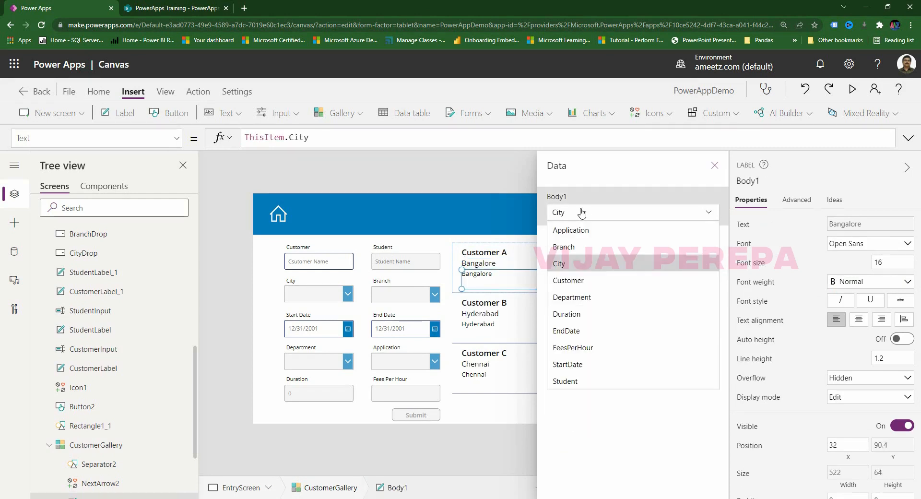
pyautogui.click(575, 247)
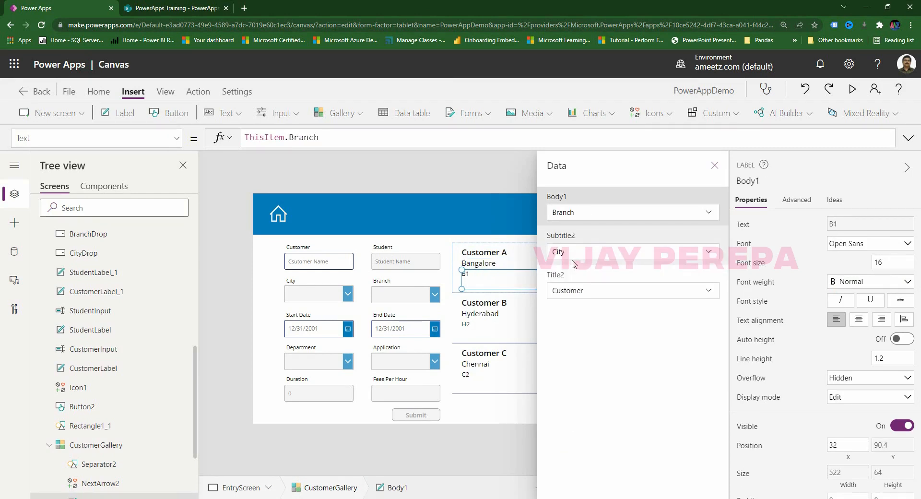
pyautogui.click(714, 165)
pyautogui.click(518, 469)
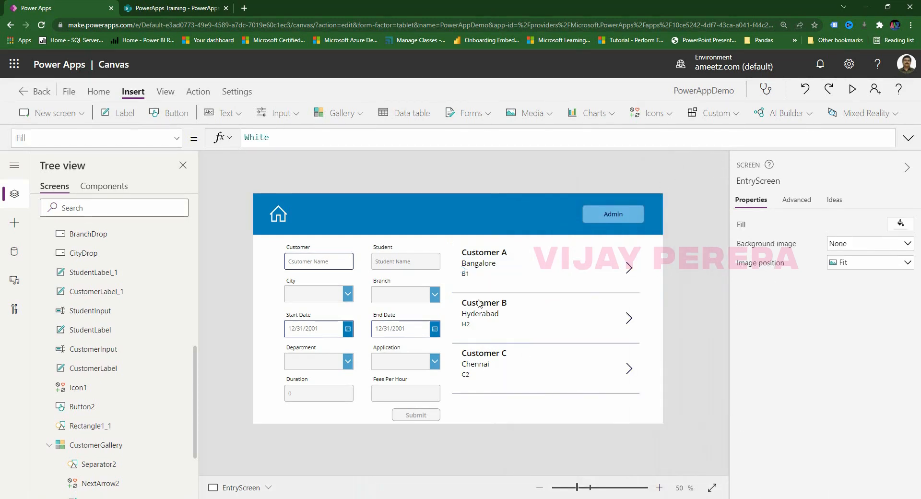
pyautogui.click(469, 275)
# Shorten the Body1 label and prefix its Text formula with "Workshop Location: " & before ThisItem.Branch.
pyautogui.moveTo(539, 289); pyautogui.dragTo(542, 280)
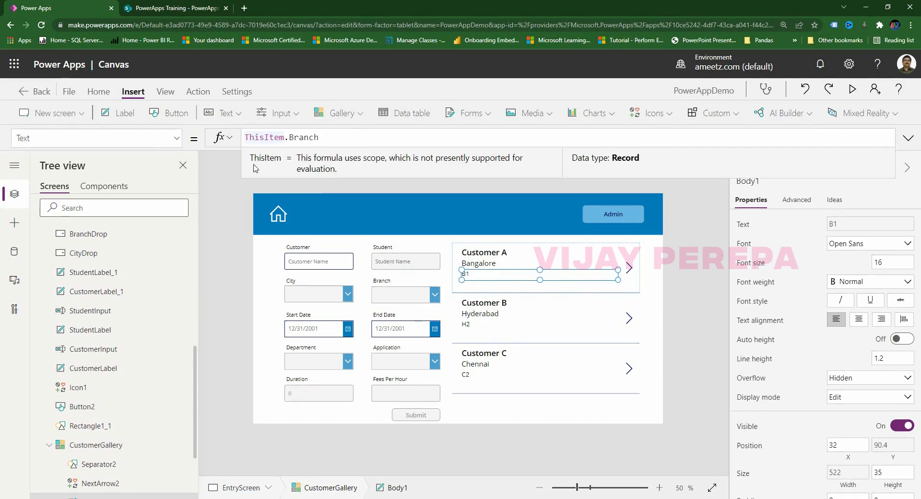
pyautogui.write('"Traing')
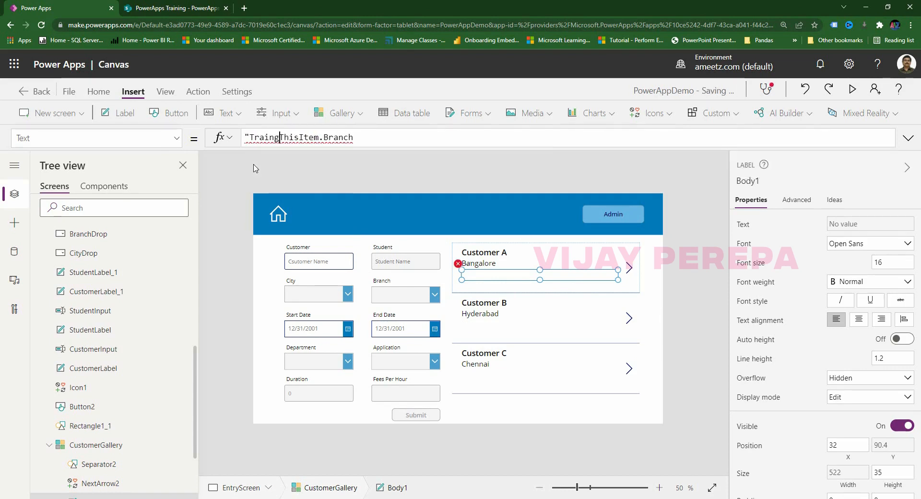
pyautogui.press('BackSpace')
pyautogui.press('BackSpace')
pyautogui.press('BackSpace')
pyautogui.press('BackSpace')
pyautogui.press('BackSpace')
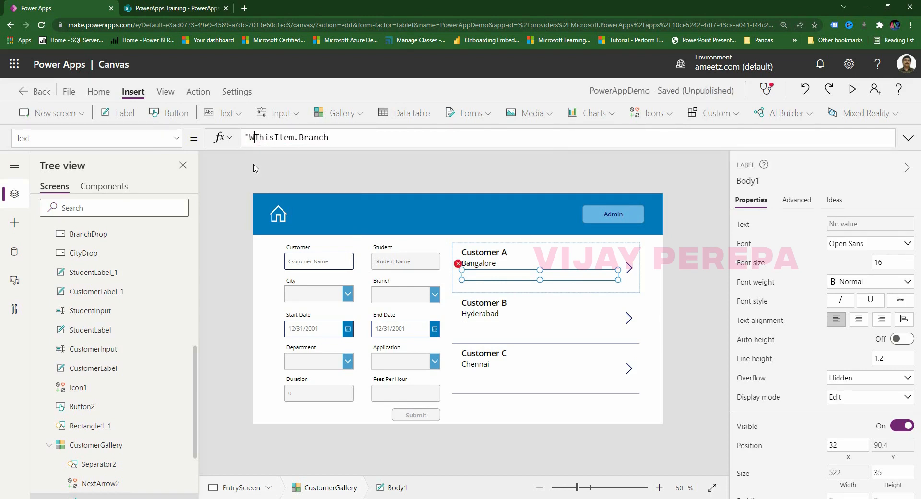
pyautogui.write('Workshop')
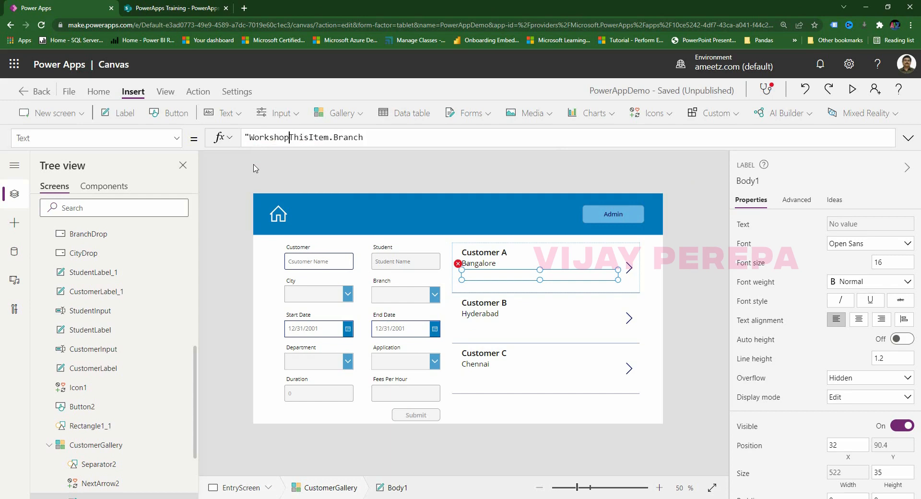
pyautogui.write(' Loca')
pyautogui.write('tion: "')
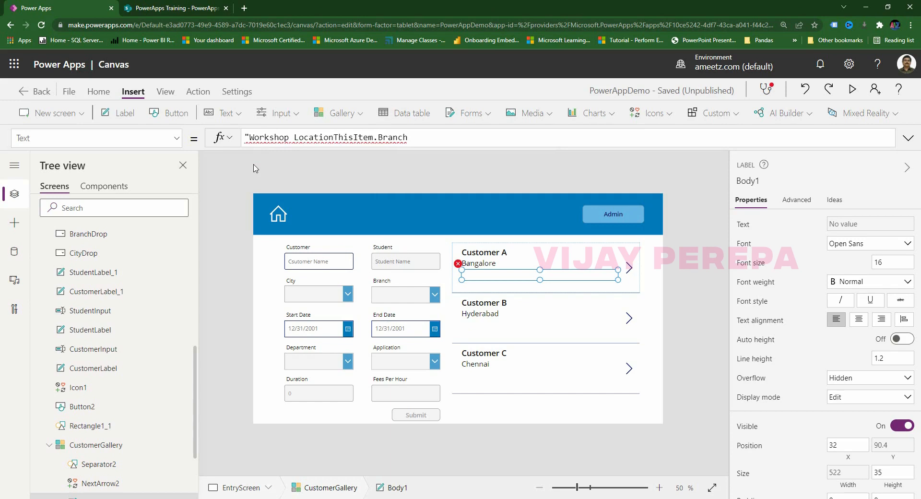
pyautogui.write('&')
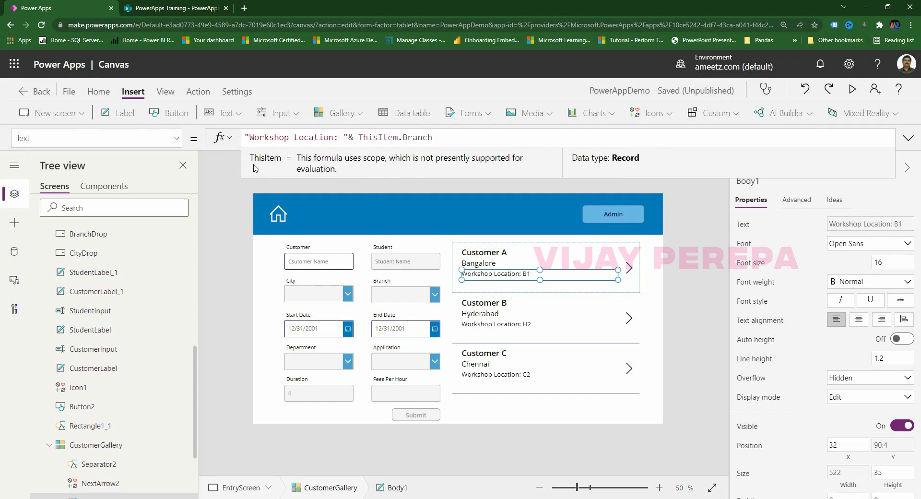
# Insert a new label into the gallery items, placed below the workshop location line.
pyautogui.click(655, 305)
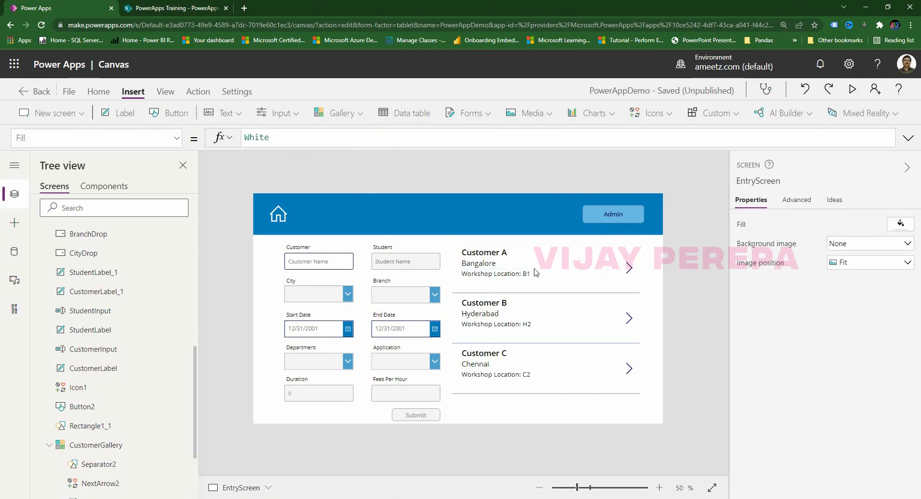
pyautogui.click(502, 287)
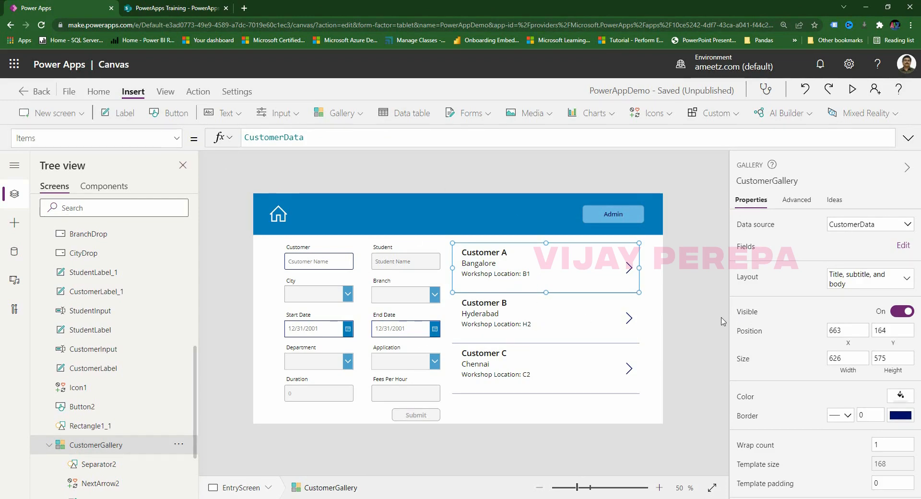
pyautogui.click(695, 325)
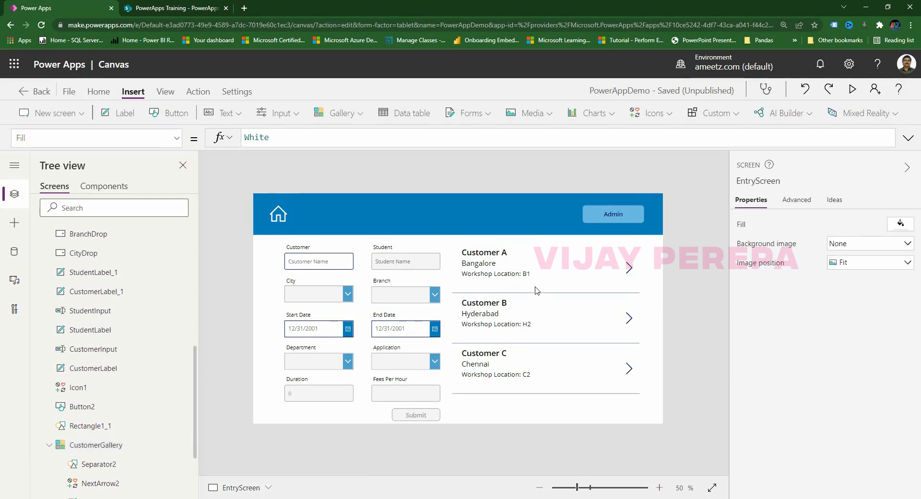
pyautogui.click(564, 292)
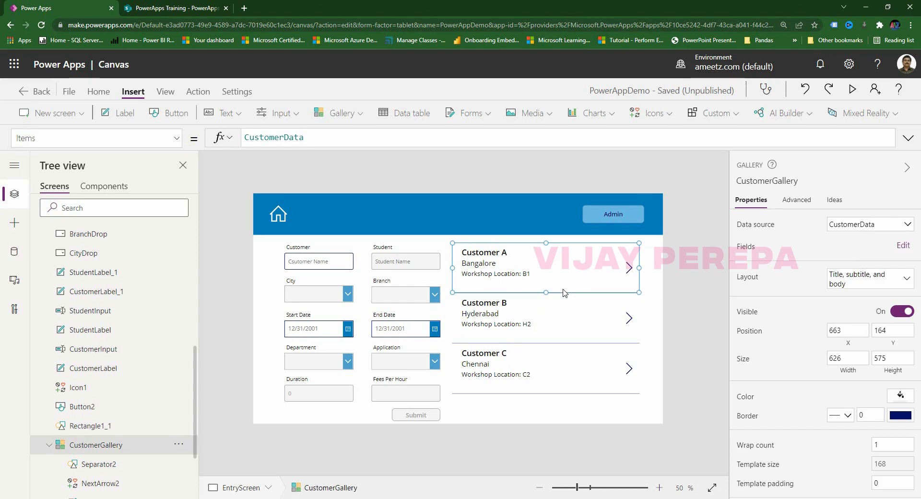
pyautogui.click(119, 113)
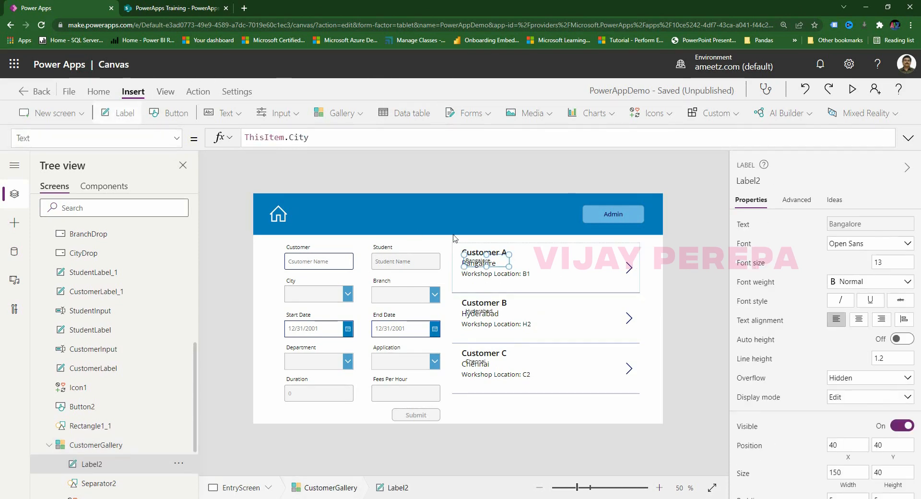
pyautogui.moveTo(498, 264); pyautogui.dragTo(495, 288)
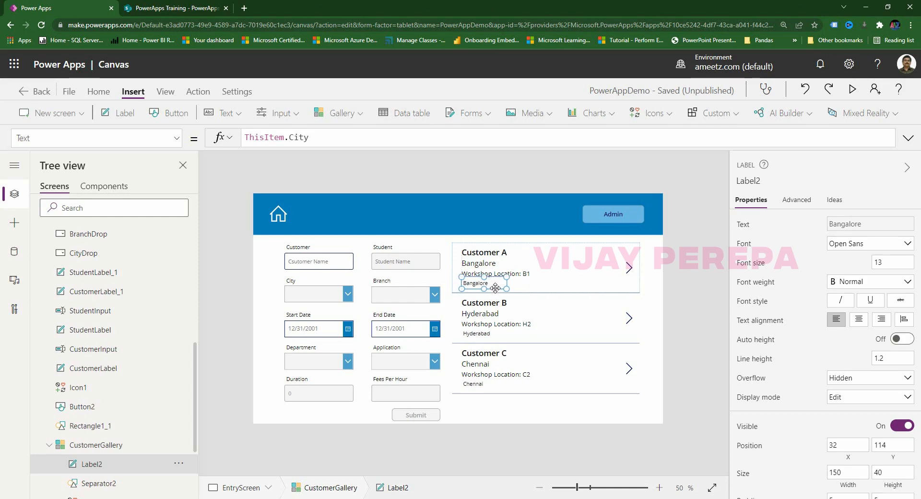
# Set the new label's Text to "Duration: " & ThisItem.Duration & " Hours".
pyautogui.doubleClick(297, 138)
pyautogui.write('Dura')
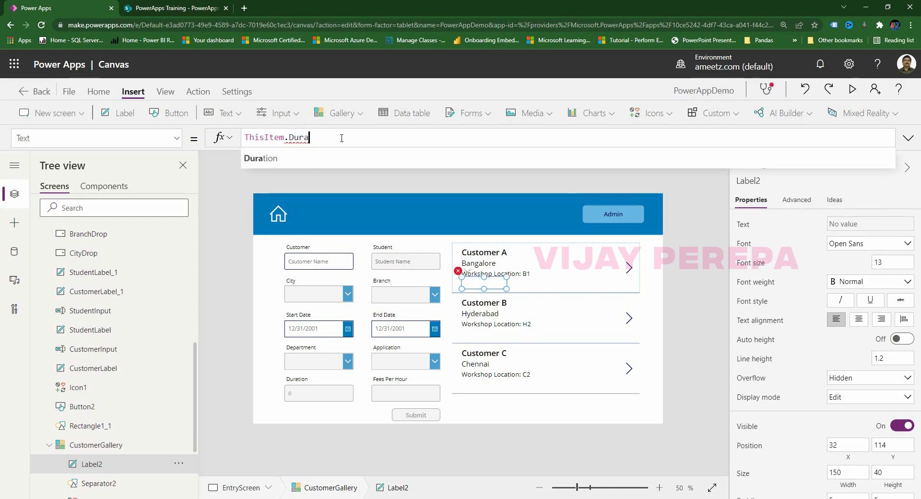
pyautogui.click(261, 154)
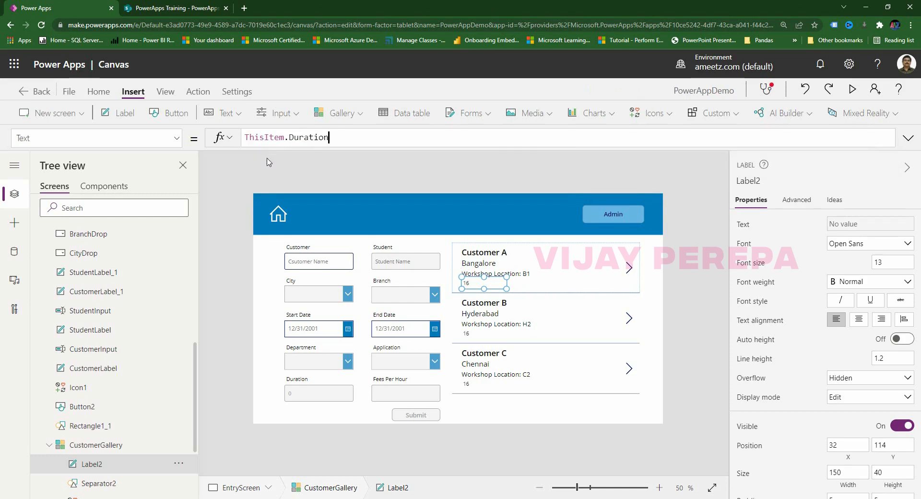
pyautogui.click(246, 138)
pyautogui.write('"Dration')
pyautogui.press('BackSpace')
pyautogui.press('BackSpace')
pyautogui.press('BackSpace')
pyautogui.press('BackSpace')
pyautogui.press('BackSpace')
pyautogui.press('BackSpace')
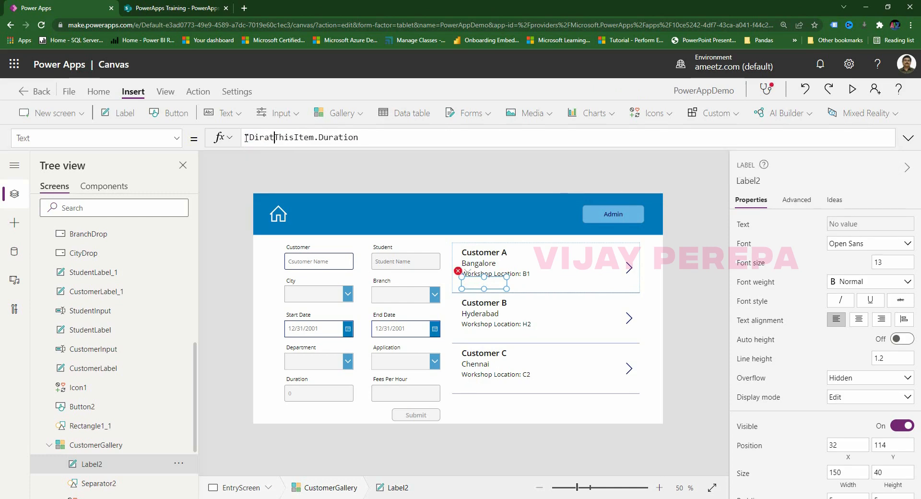
pyautogui.write('uration')
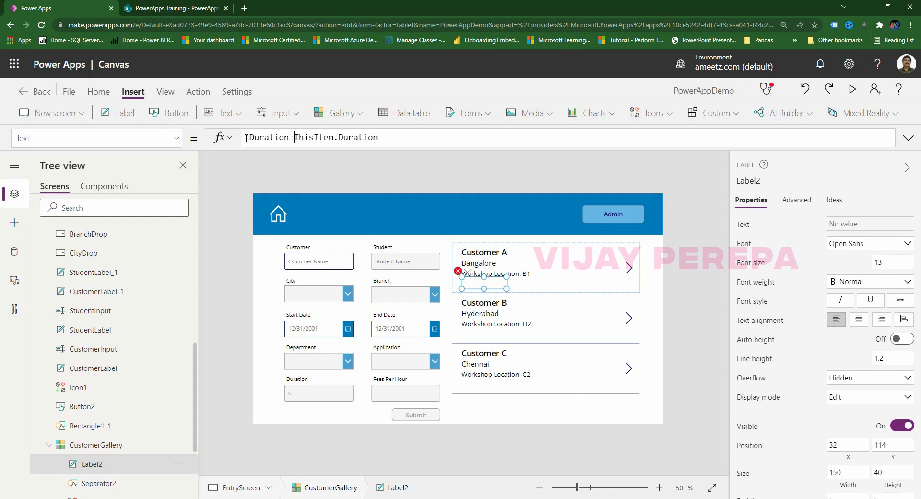
pyautogui.press('BackSpace')
pyautogui.write(': "')
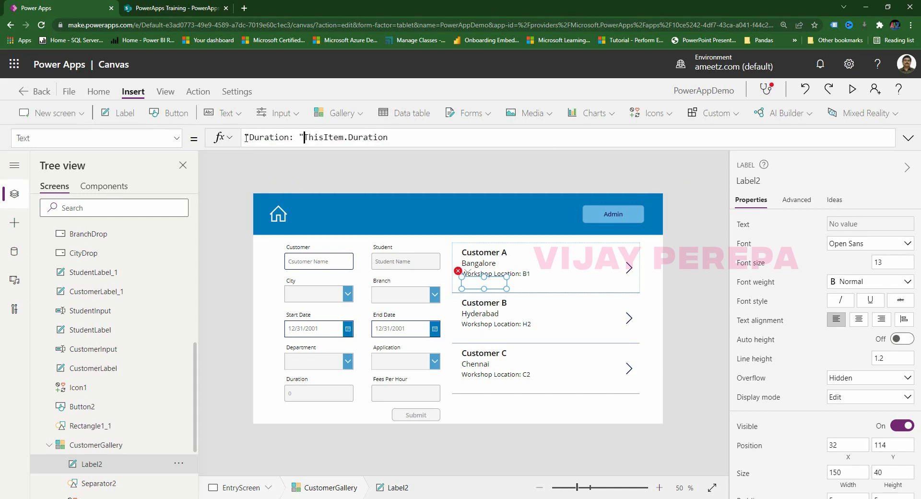
pyautogui.write(' & ')
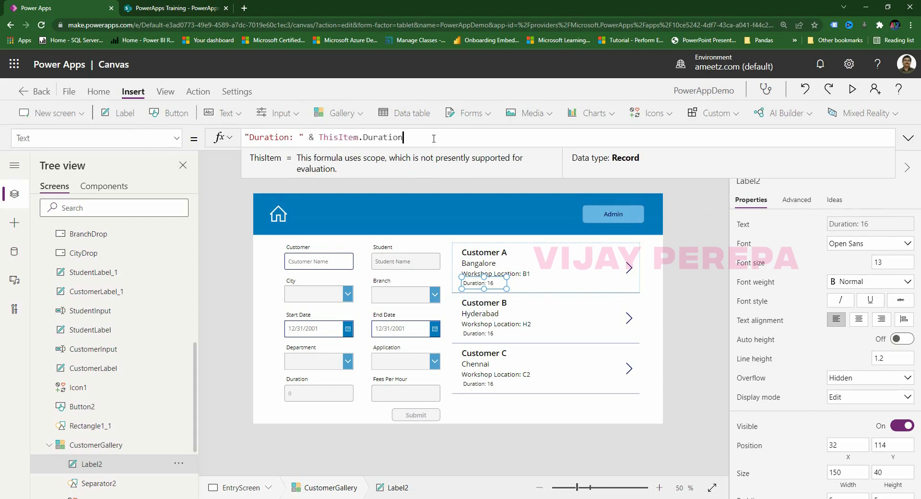
pyautogui.write('& ')
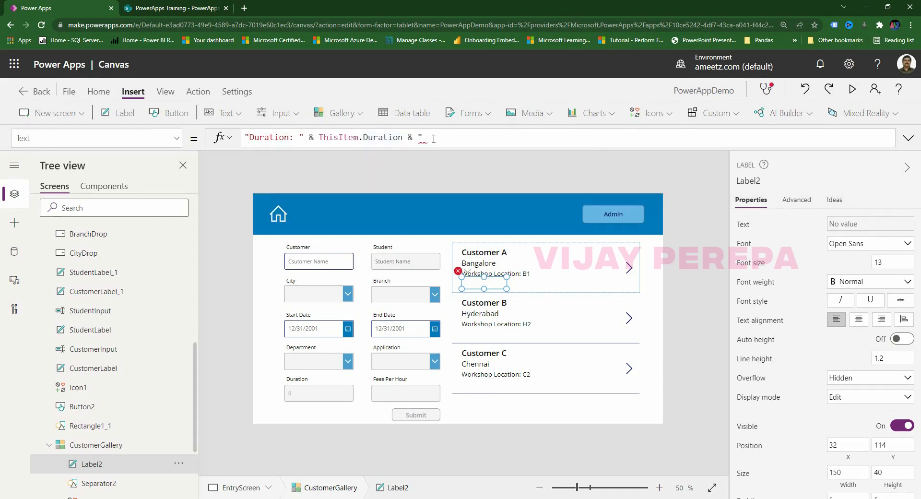
pyautogui.write('" Hours"')
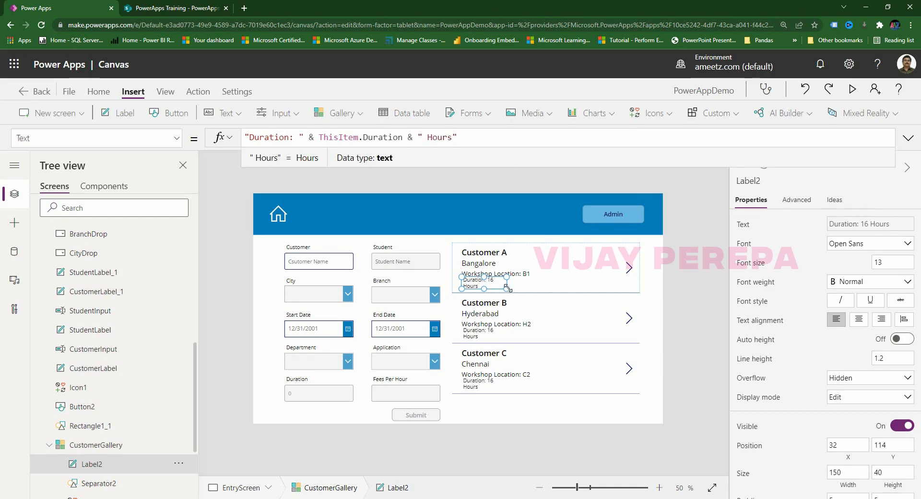
# Widen the duration label to fit one line and make its font weight Bold.
pyautogui.moveTo(507, 287); pyautogui.dragTo(528, 286)
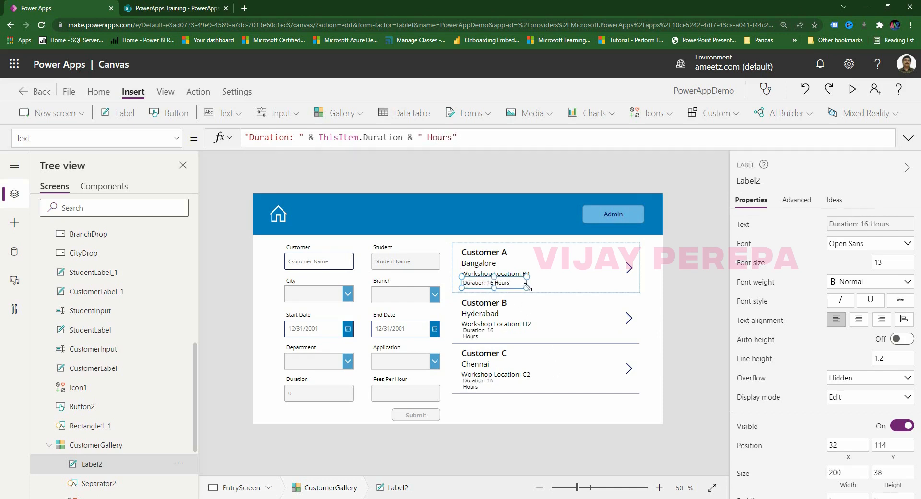
pyautogui.click(682, 292)
pyautogui.click(502, 287)
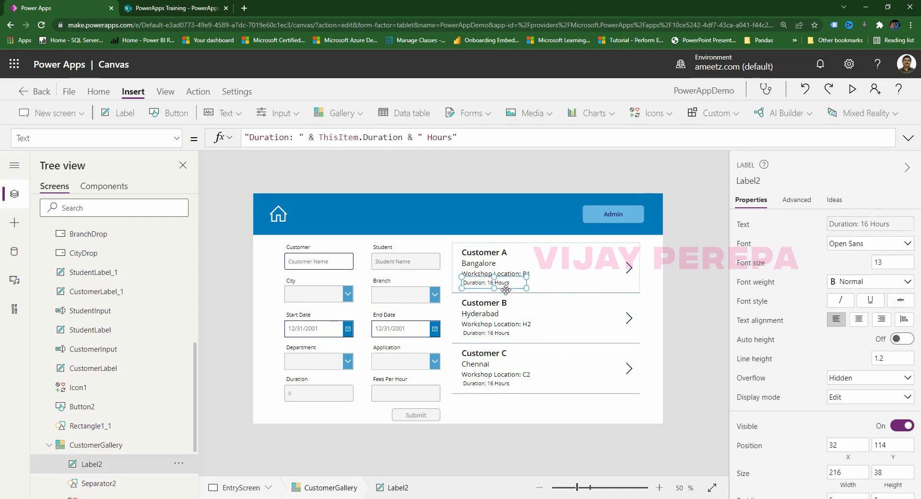
pyautogui.click(848, 287)
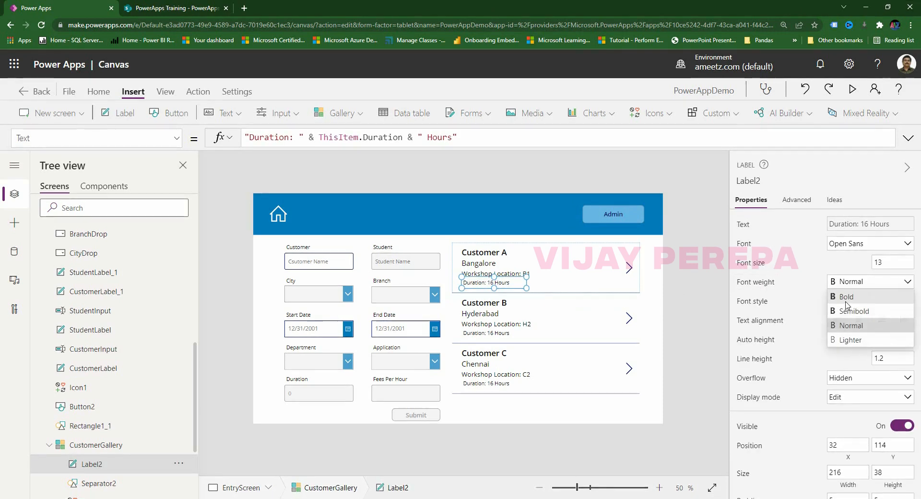
pyautogui.click(848, 298)
pyautogui.click(701, 328)
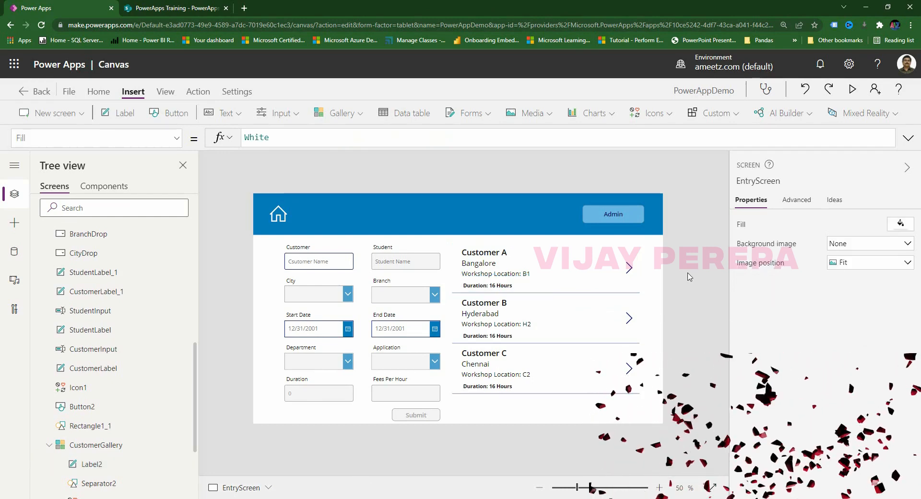
# Add a label on the gallery item's right side showing "StartDate: " & ThisItem.StartDate.
pyautogui.click(568, 298)
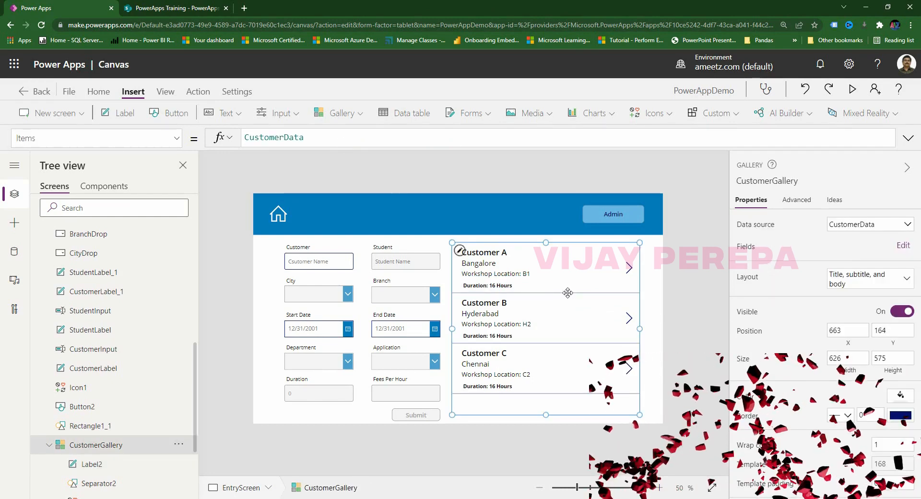
pyautogui.click(120, 113)
pyautogui.moveTo(496, 265); pyautogui.dragTo(611, 263)
pyautogui.doubleClick(343, 138)
pyautogui.write('strat')
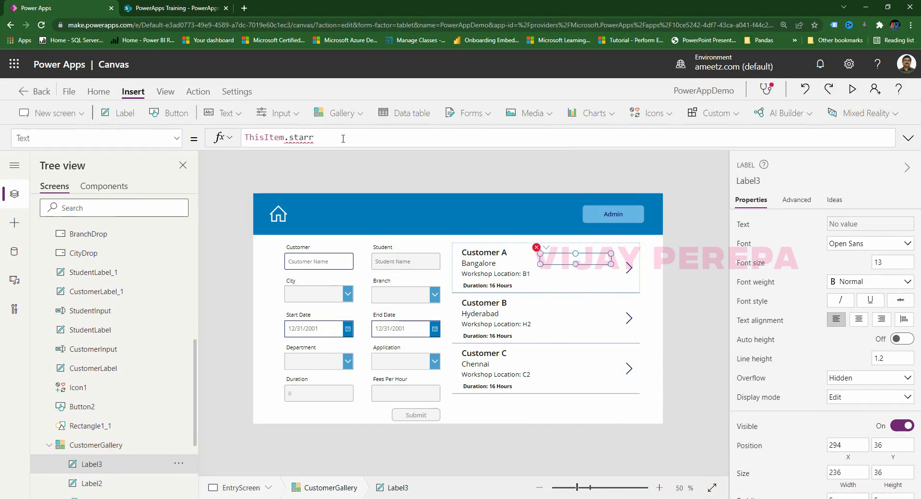
pyautogui.press('Tab')
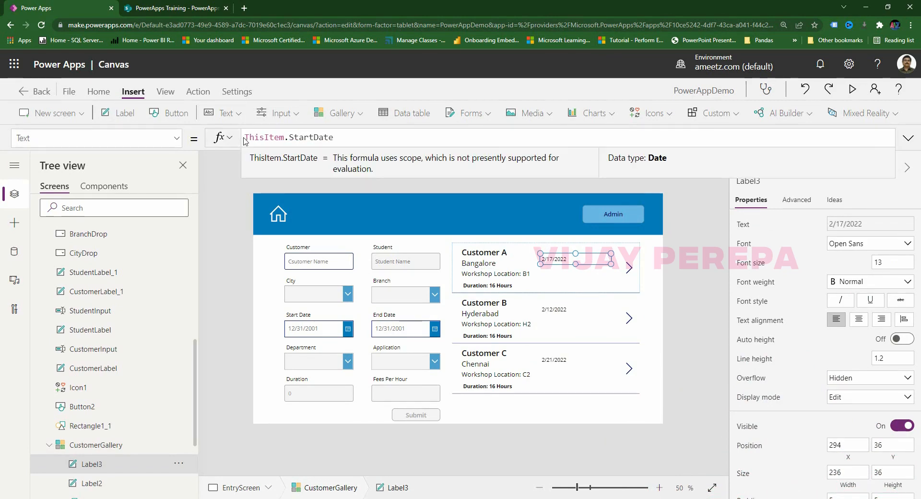
pyautogui.write('StartDate')
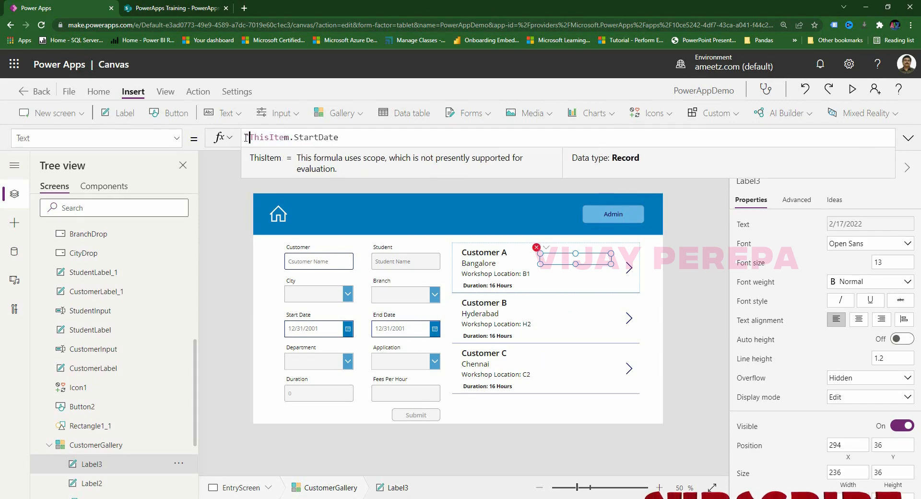
pyautogui.write(': "')
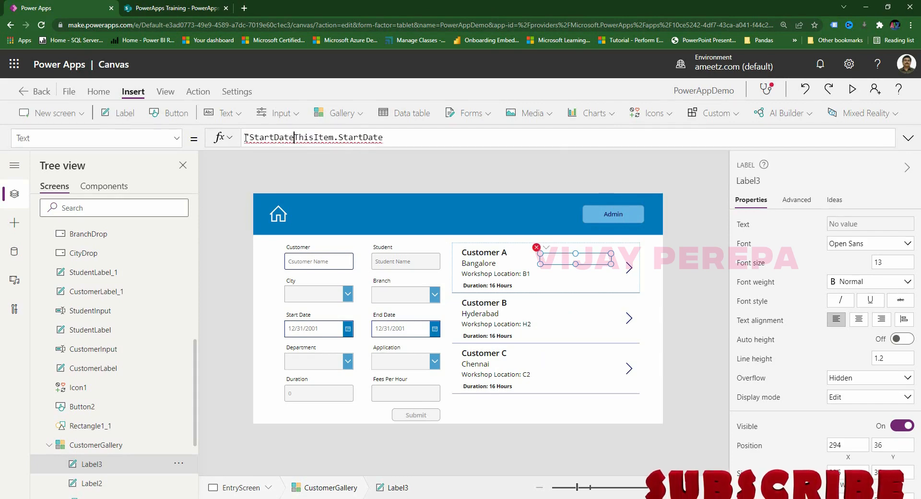
pyautogui.write(' &')
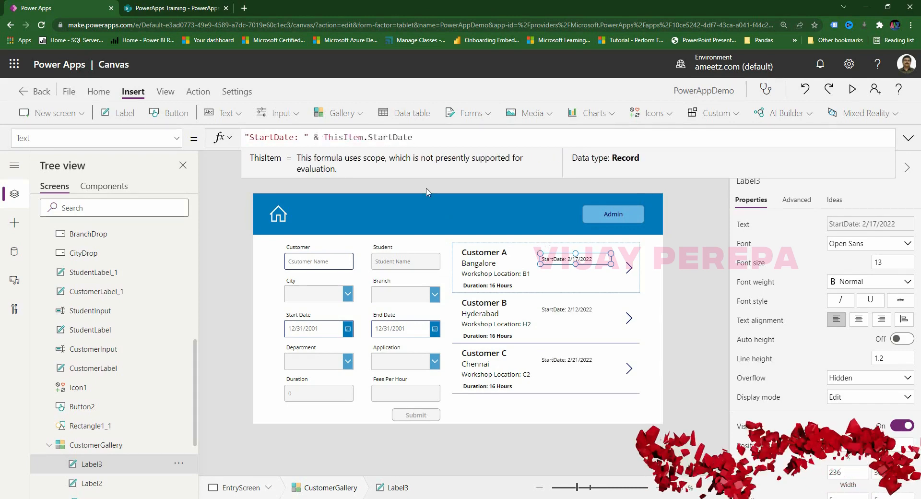
pyautogui.click(413, 137)
# Duplicate the StartDate label just below it and change the copy to show EndDate.
pyautogui.click(598, 259)
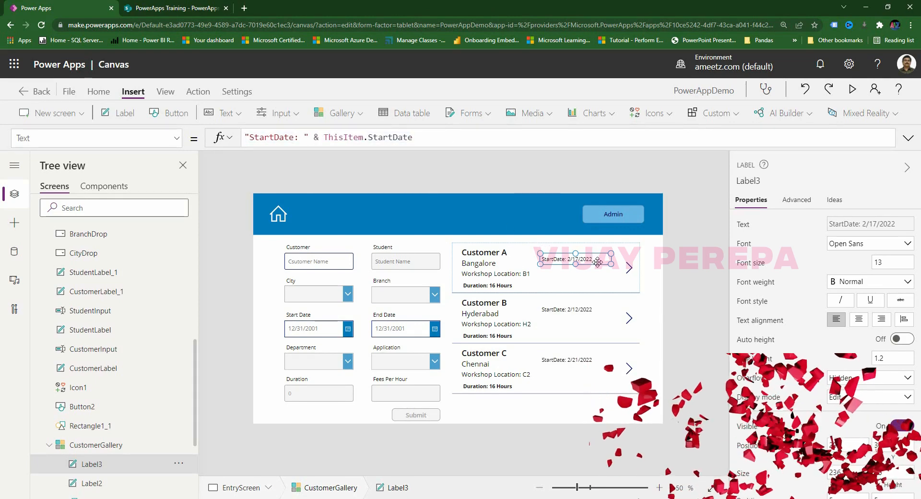
pyautogui.hotkey('ctrl', 'c')
pyautogui.hotkey('ctrl', 'v')
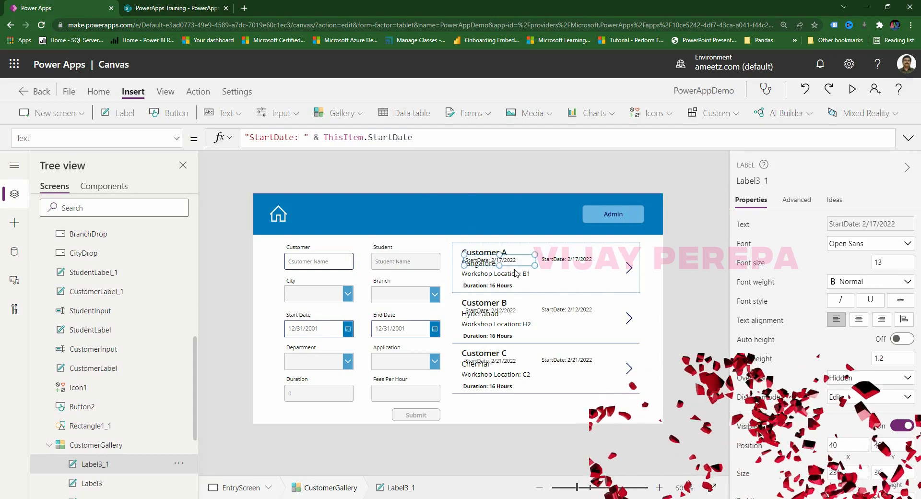
pyautogui.moveTo(499, 259); pyautogui.dragTo(592, 276)
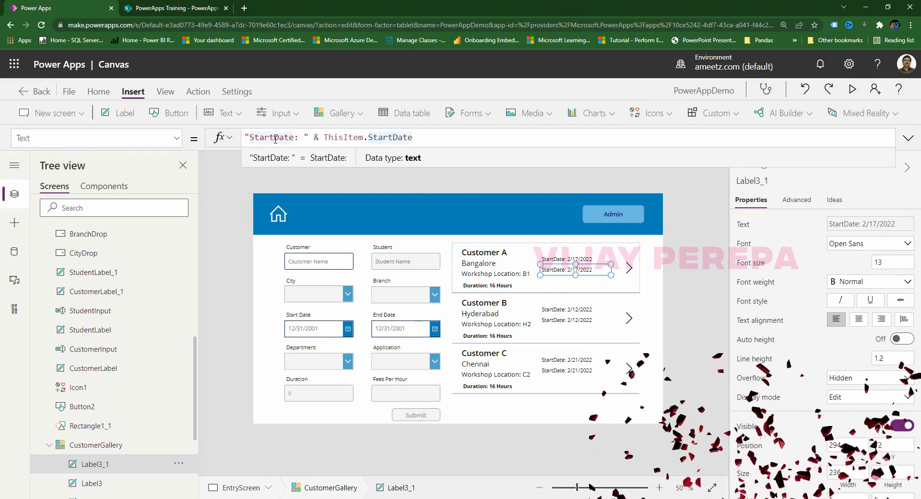
pyautogui.press('BackSpace')
pyautogui.press('BackSpace')
pyautogui.press('BackSpace')
pyautogui.press('BackSpace')
pyautogui.press('BackSpace')
pyautogui.write('E')
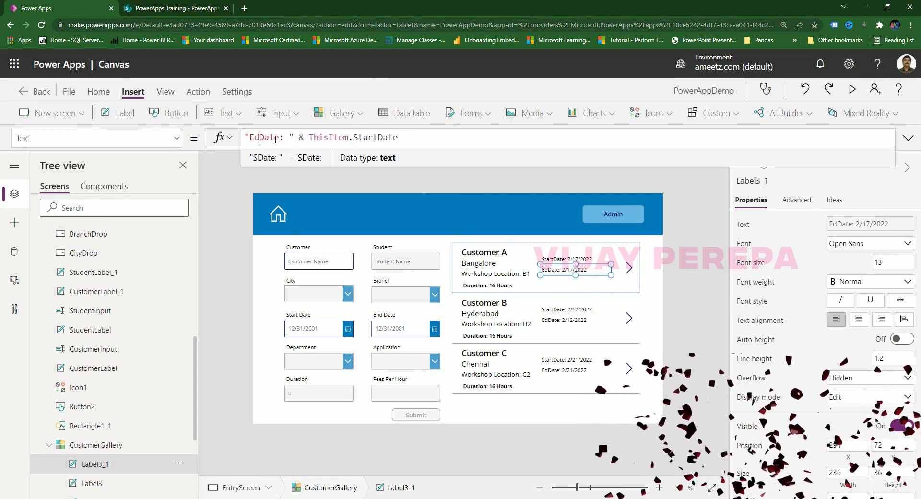
pyautogui.write('nd')
pyautogui.click(383, 138)
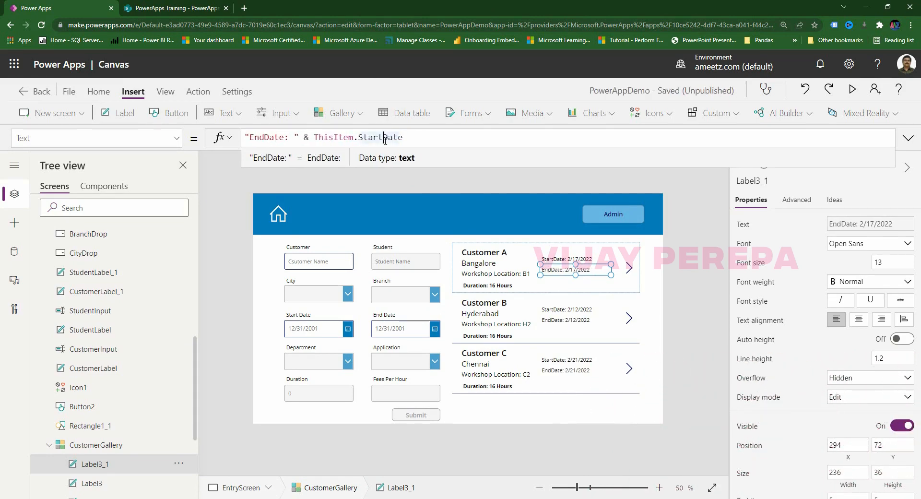
pyautogui.press('BackSpace')
pyautogui.press('BackSpace')
pyautogui.press('BackSpace')
pyautogui.press('BackSpace')
pyautogui.press('BackSpace')
pyautogui.write('End')
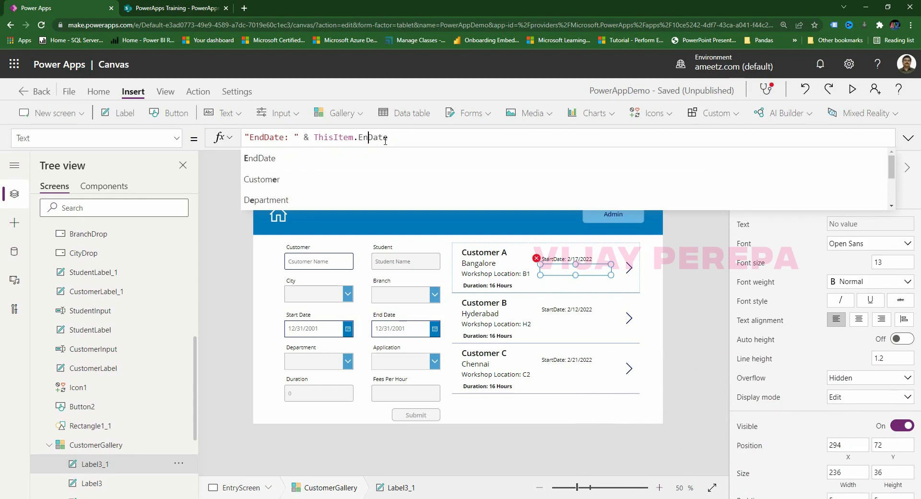
pyautogui.click(592, 435)
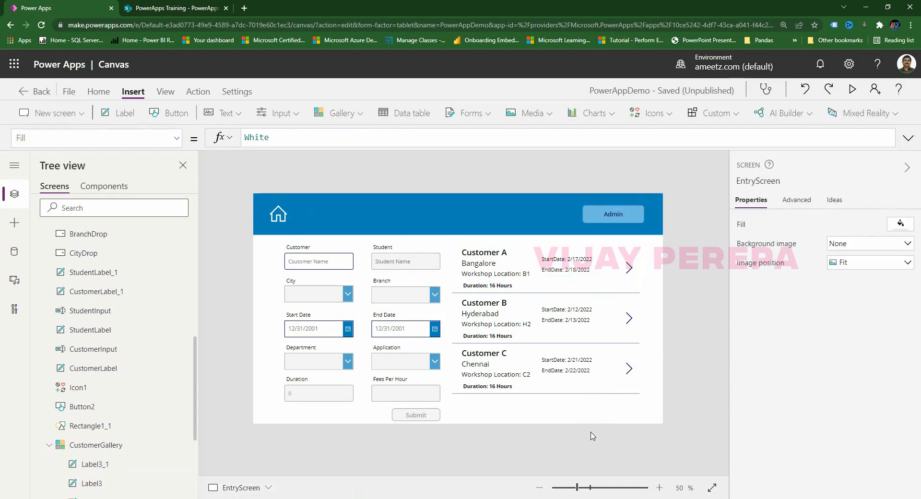
# Make both the StartDate and EndDate labels Bold.
pyautogui.click(586, 261)
pyautogui.keyDown('shift'); pyautogui.click(581, 271); pyautogui.keyUp('shift')
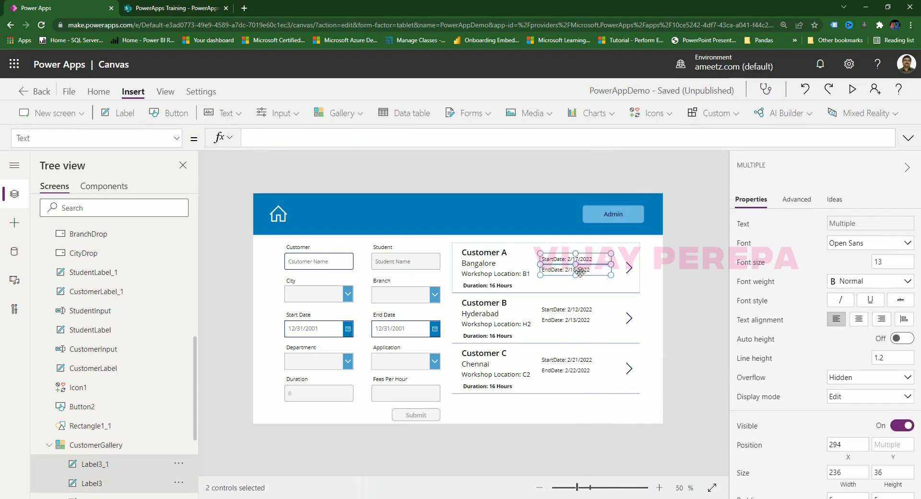
pyautogui.click(851, 284)
pyautogui.click(839, 296)
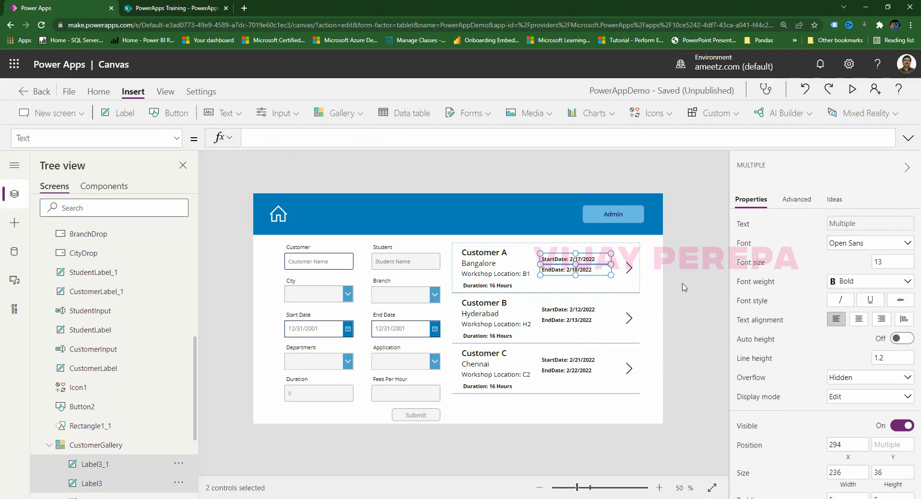
pyautogui.click(641, 297)
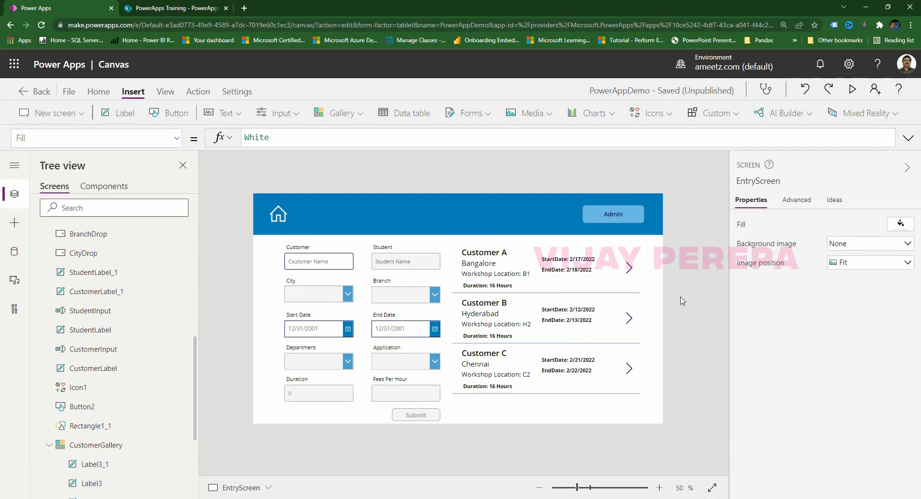
# Change the gallery's NextArrow2 icon to the Edit pencil icon.
pyautogui.click(630, 273)
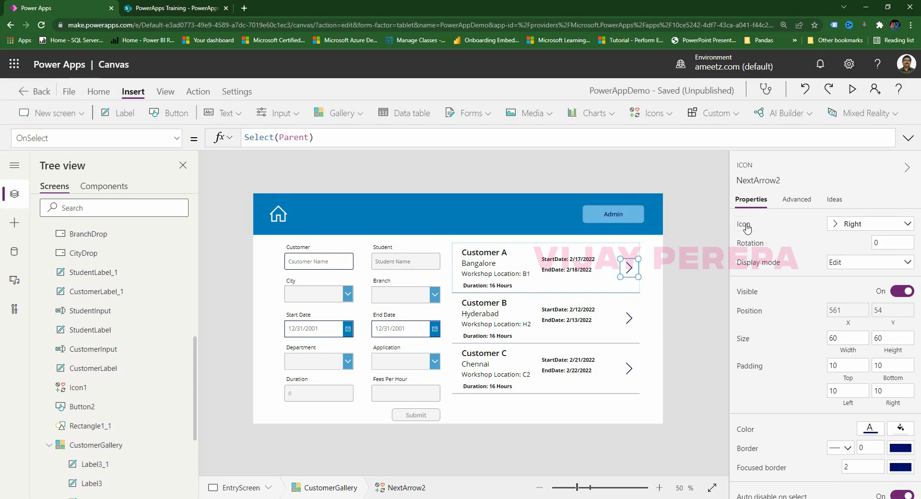
pyautogui.click(854, 225)
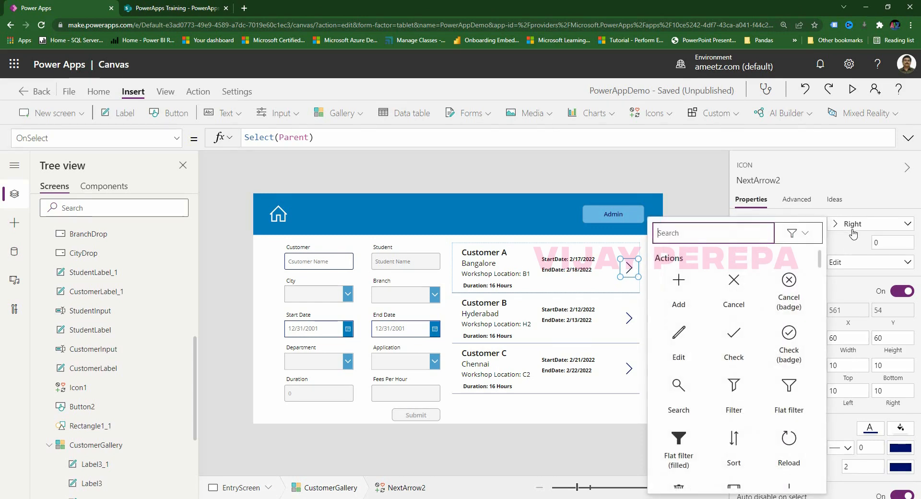
pyautogui.click(681, 335)
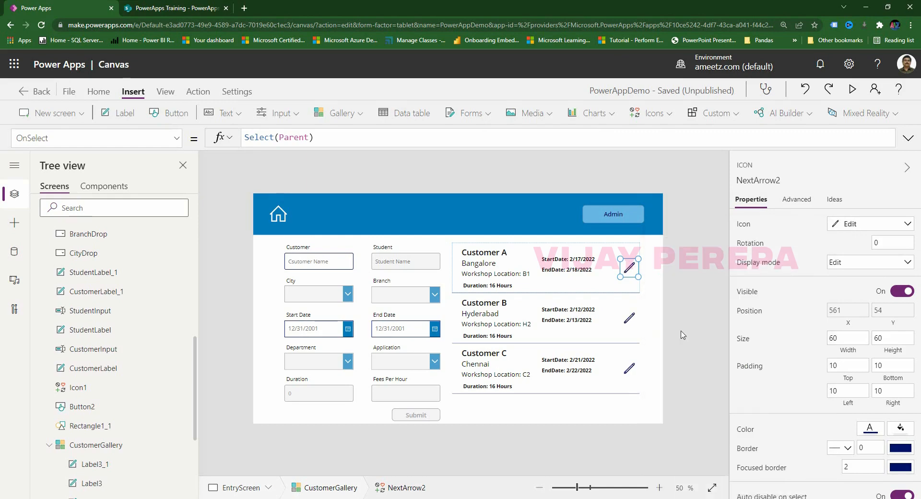
pyautogui.click(681, 331)
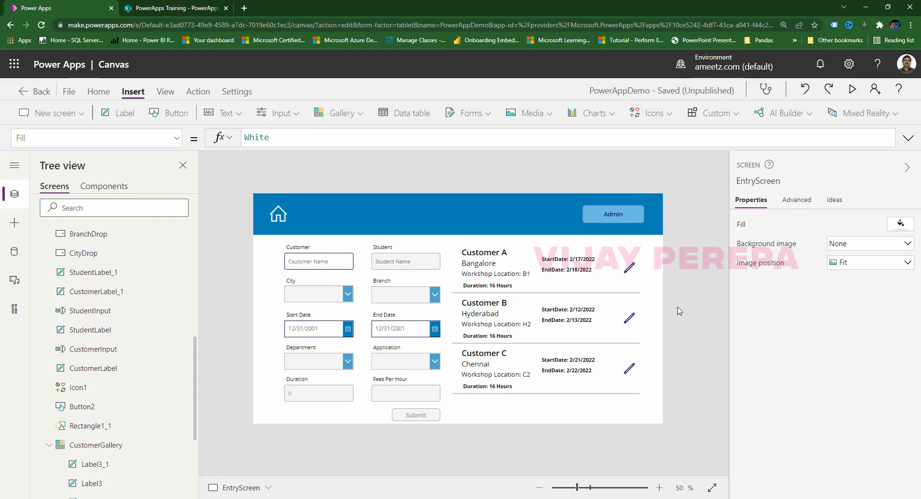
# Insert a Trash icon, shrink it, and position it under the pencil in Customer A's row.
pyautogui.click(674, 119)
pyautogui.scroll(-5, 664, 269)
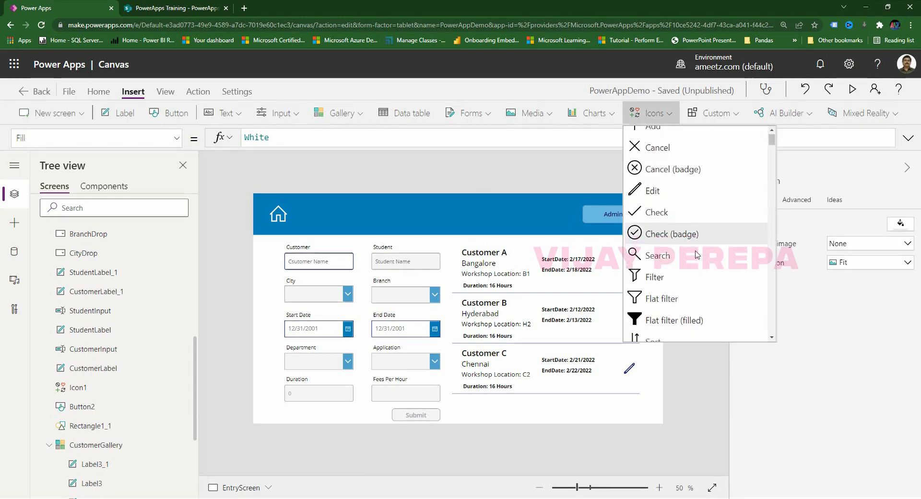
pyautogui.click(664, 256)
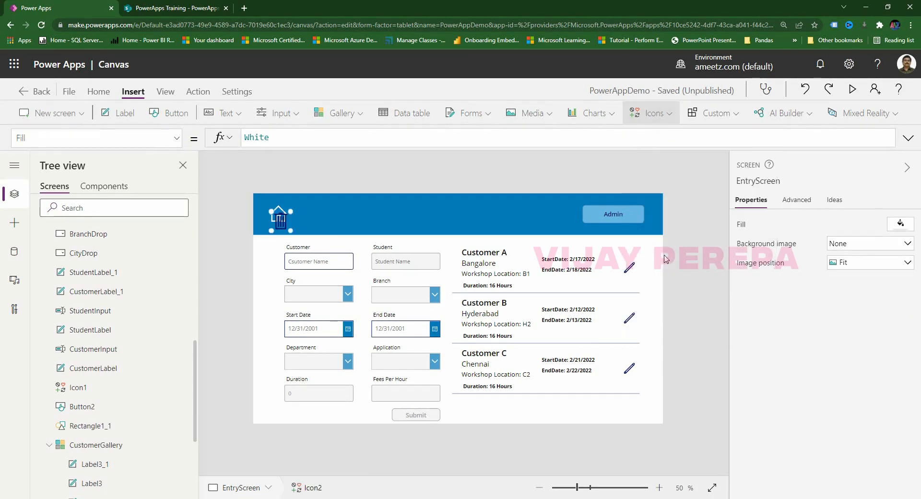
pyautogui.moveTo(291, 232); pyautogui.dragTo(624, 287)
pyautogui.moveTo(625, 284); pyautogui.dragTo(623, 283)
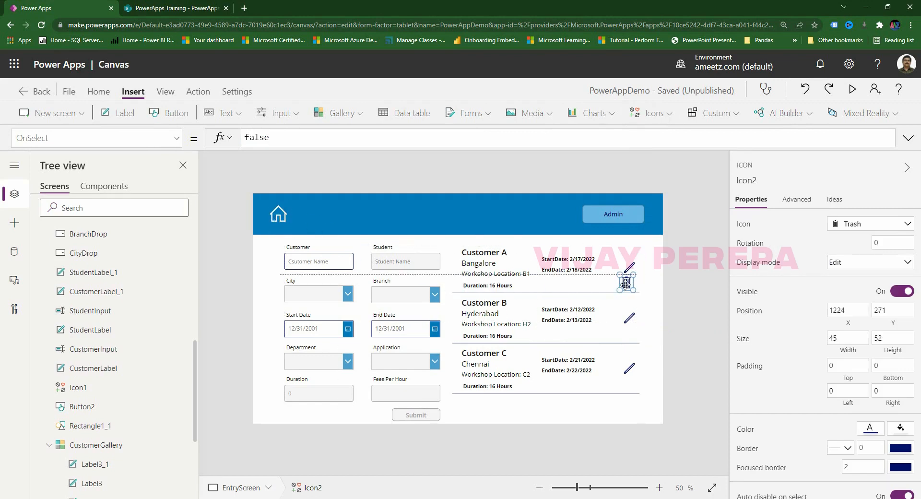
pyautogui.click(688, 300)
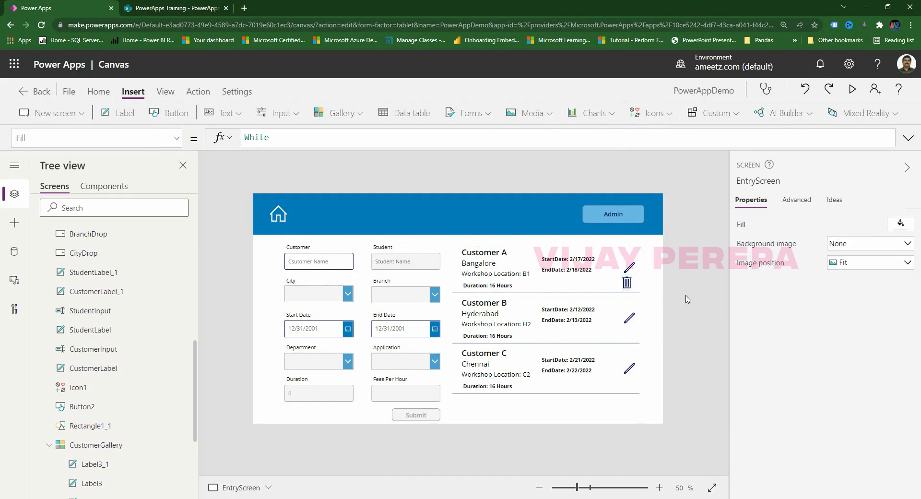
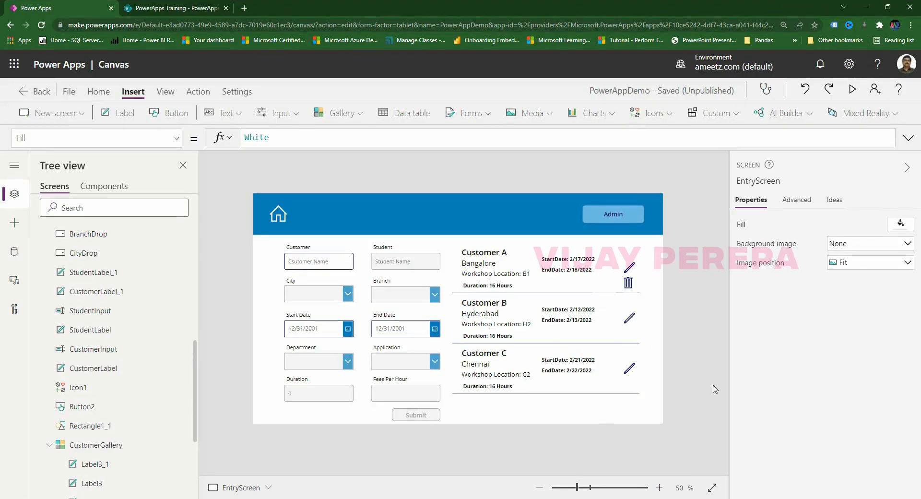
# Delete the trash icon from the gallery template, then restore it with Ctrl+Z.
pyautogui.click(570, 292)
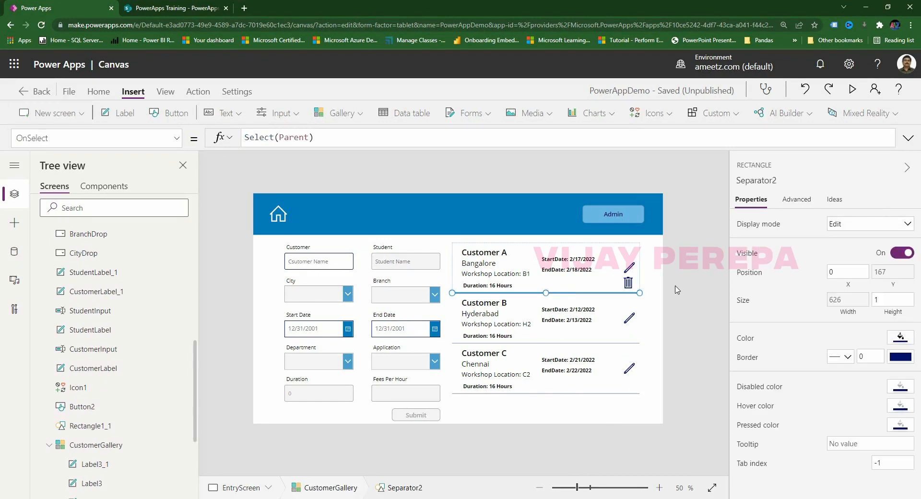
pyautogui.click(591, 278)
pyautogui.click(622, 252)
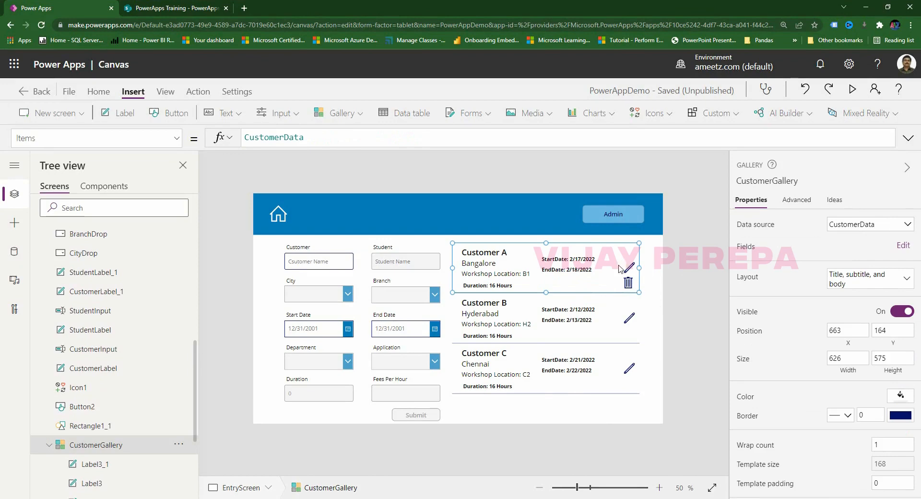
pyautogui.click(628, 283)
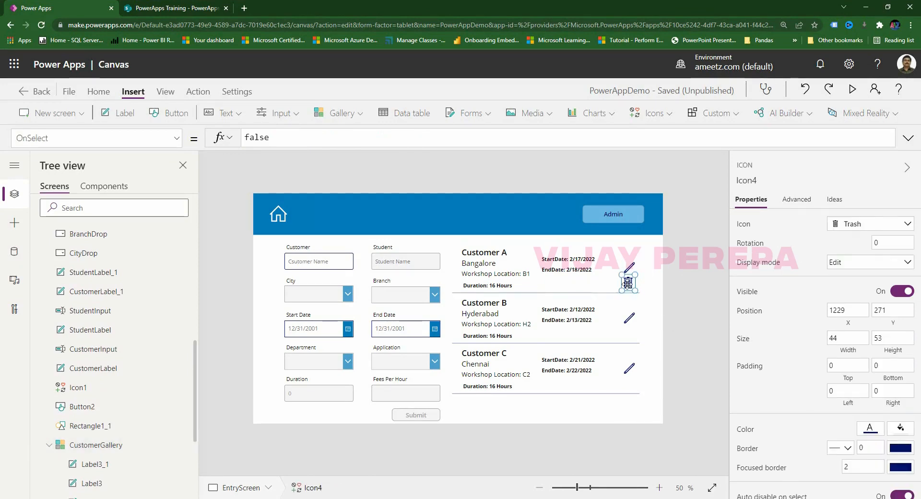
pyautogui.press('Delete')
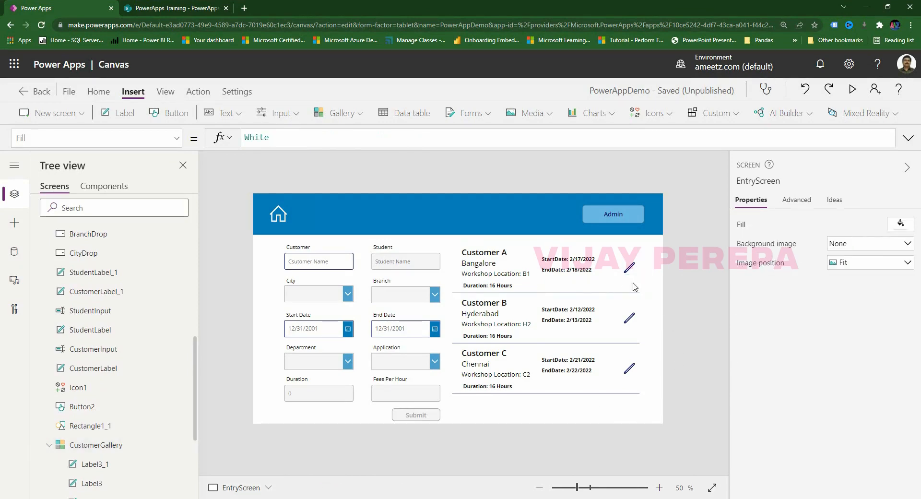
pyautogui.click(603, 294)
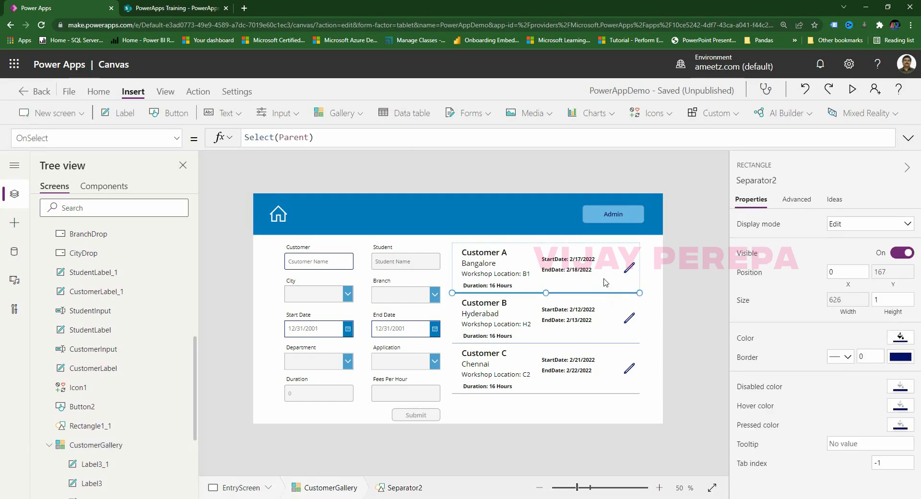
pyautogui.click(605, 277)
pyautogui.click(610, 253)
pyautogui.click(636, 256)
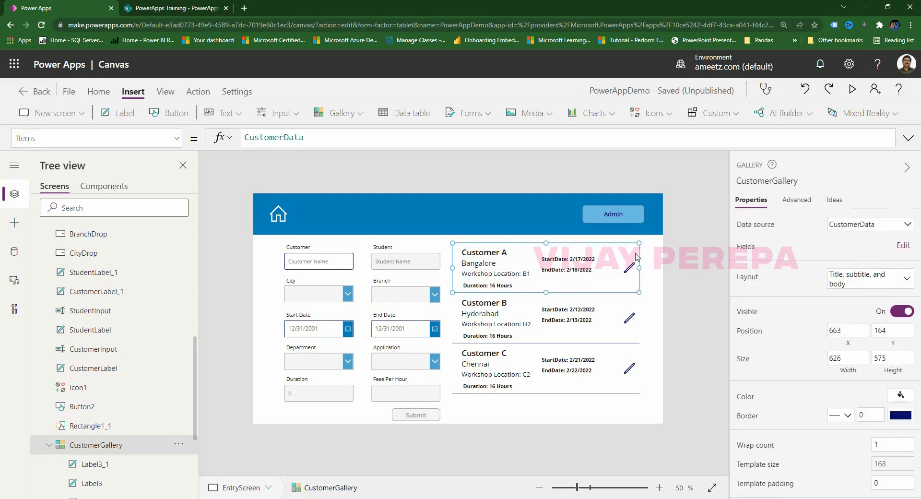
pyautogui.hotkey('ctrl', 'z')
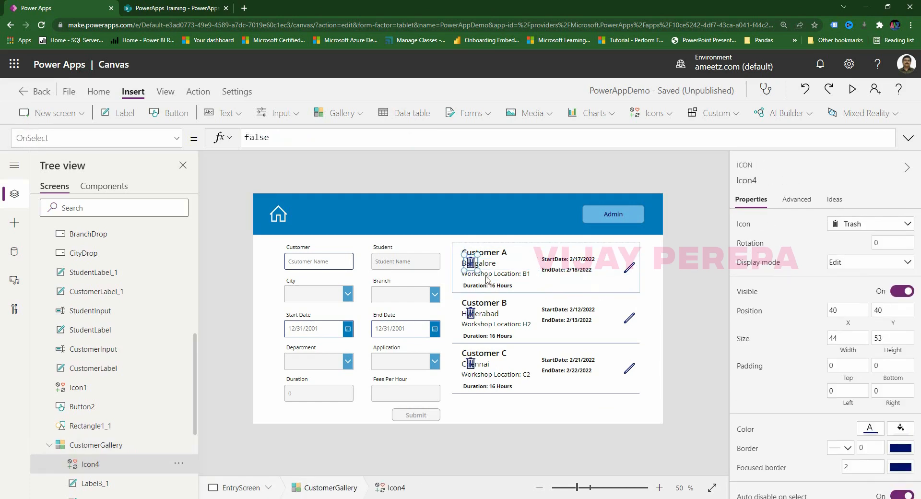
# Move the trash icon under the pencil so every row shows it at X 561, Y 115.
pyautogui.moveTo(470, 261); pyautogui.dragTo(626, 285)
pyautogui.click(686, 315)
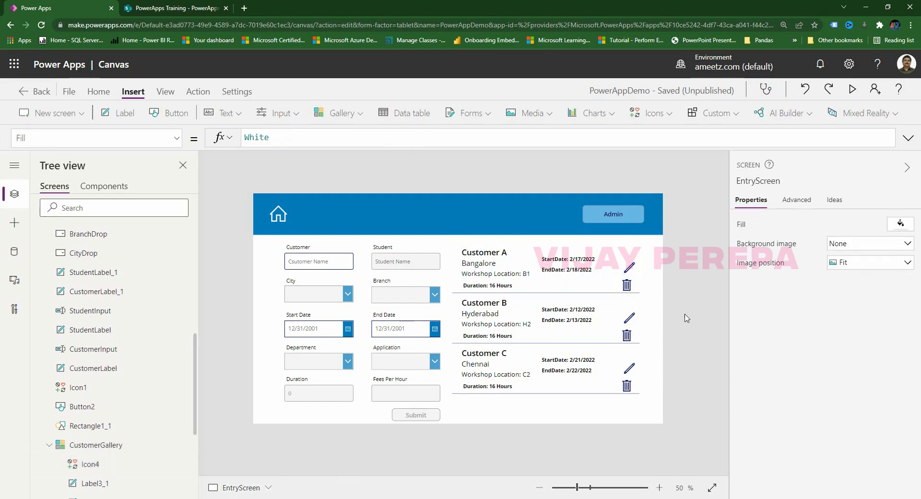
pyautogui.click(626, 287)
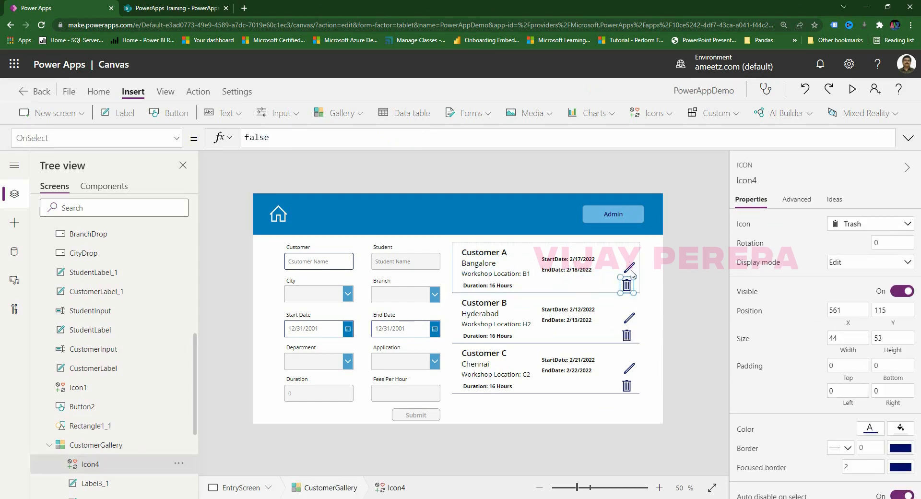
pyautogui.click(630, 271)
pyautogui.click(687, 304)
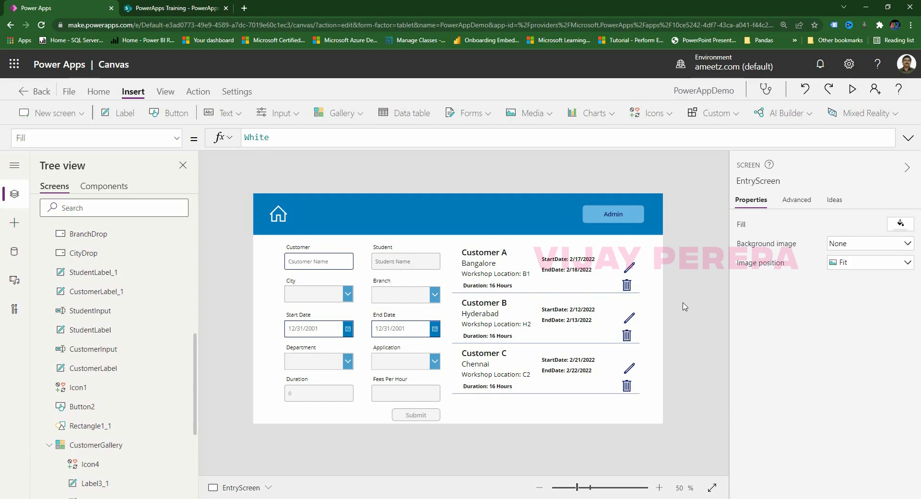
pyautogui.click(628, 285)
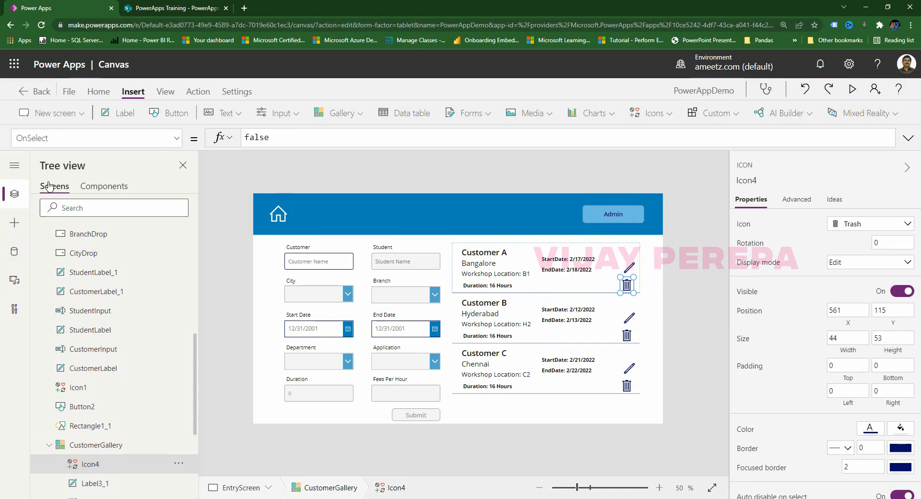
# Set the trash icon's OnSelect to Remove(CustomerData, ThisItem).
pyautogui.moveTo(270, 138); pyautogui.dragTo(231, 139)
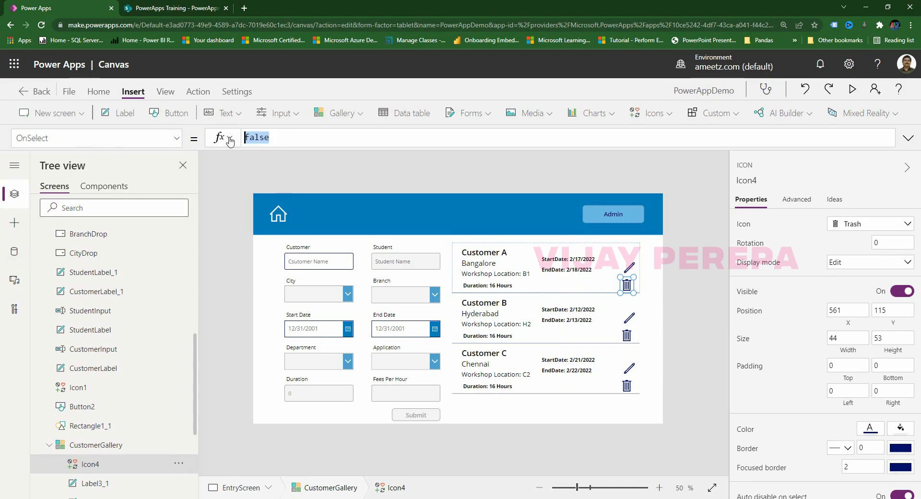
pyautogui.write('Remove(')
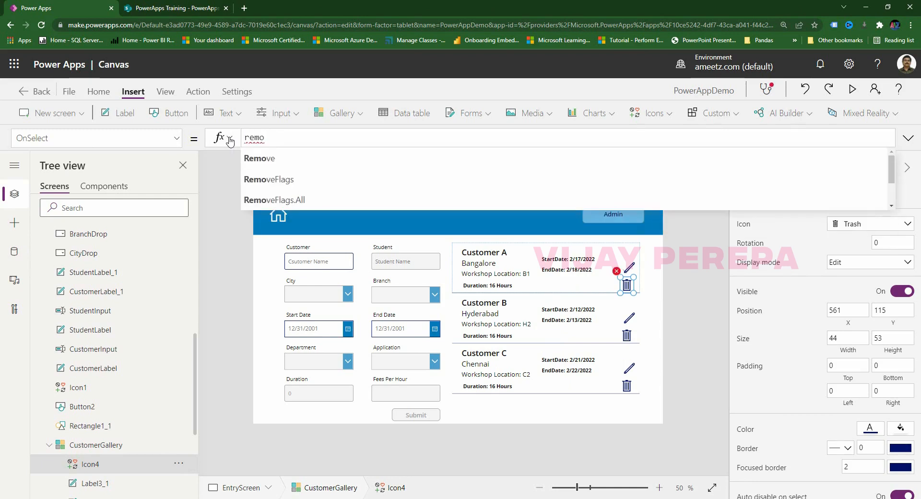
pyautogui.click(291, 159)
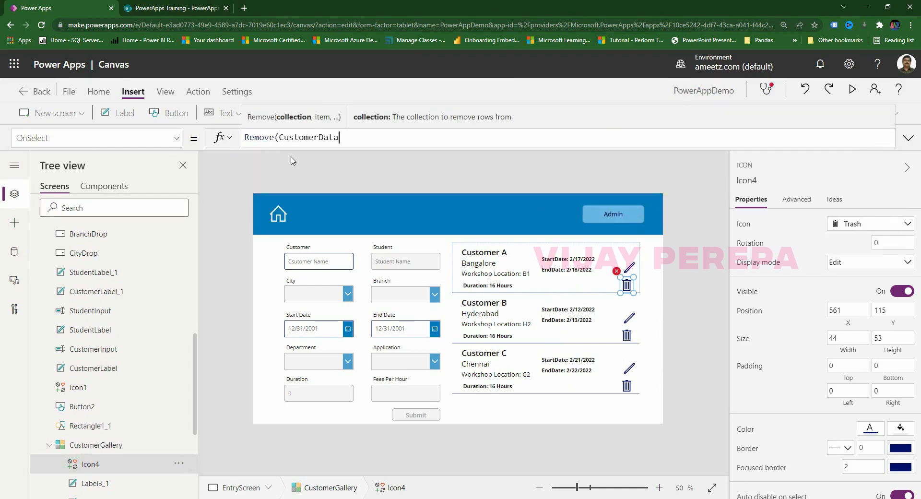
pyautogui.write(',this')
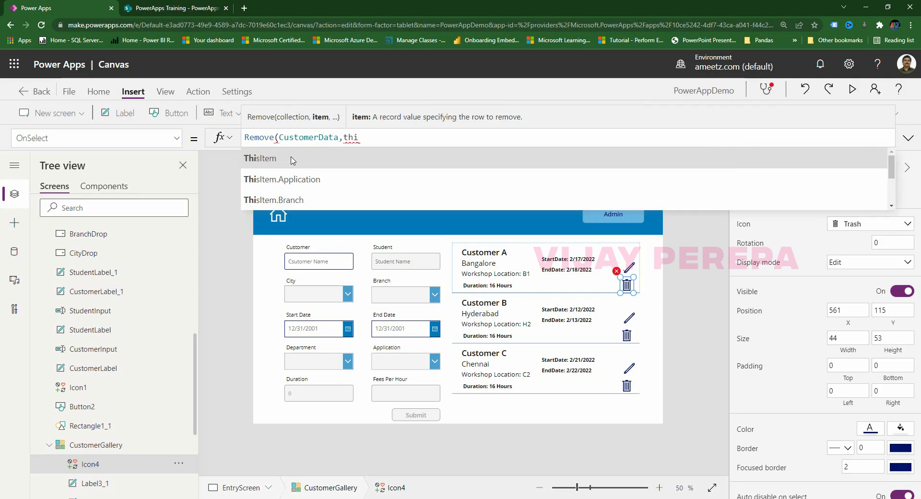
pyautogui.click(291, 160)
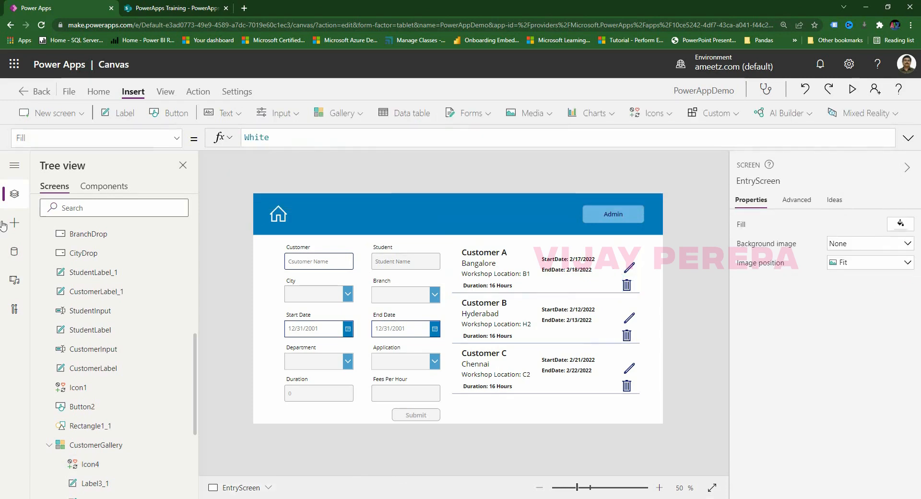
# Preview the app and remove Customer A with its trash icon, leaving Customers B and C.
pyautogui.click(852, 89)
pyautogui.click(765, 247)
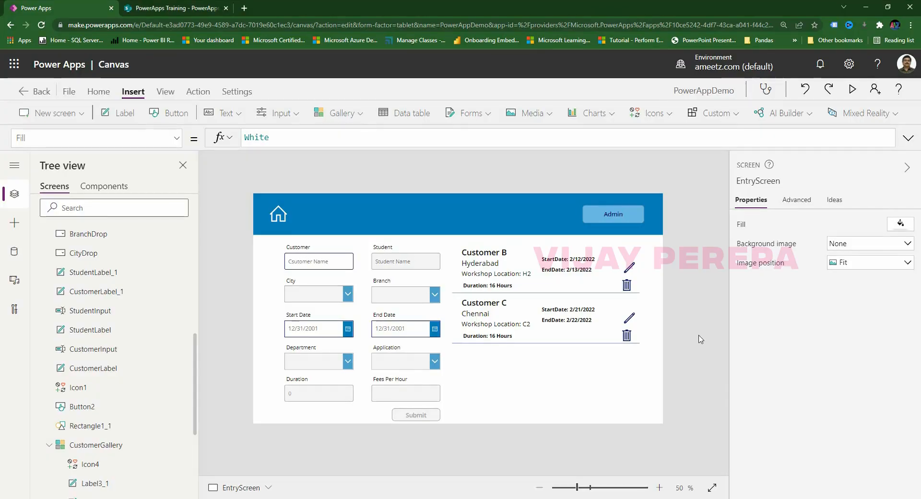
pyautogui.click(629, 268)
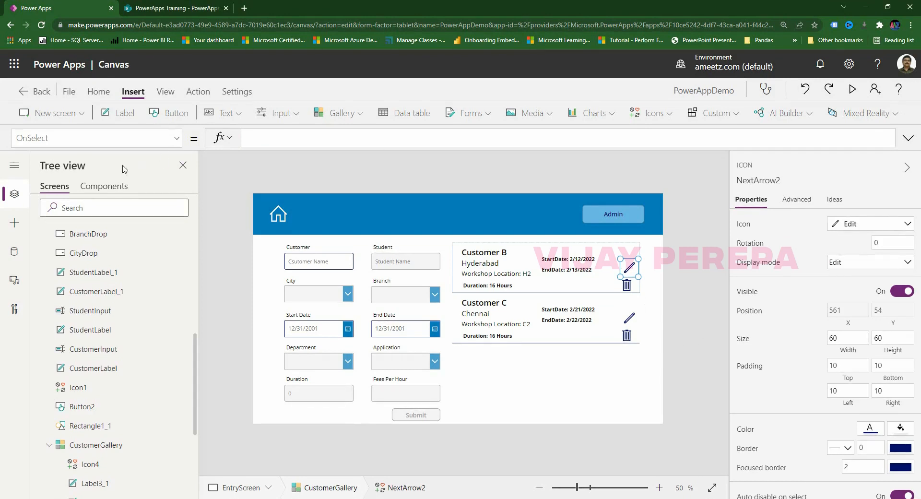
# Set the edit pencil's OnSelect to Set(Edit, true); Navigate(EditScreen).
pyautogui.click(273, 142)
pyautogui.write('Set(')
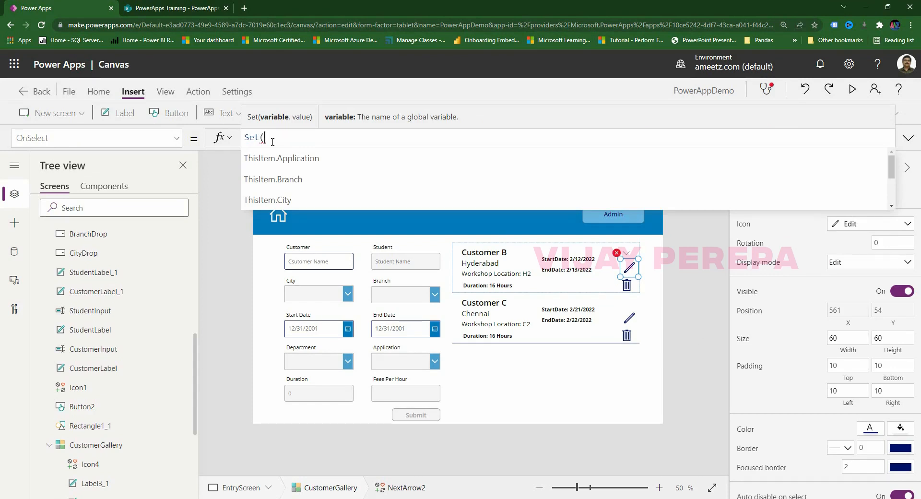
pyautogui.write('Edit, tuyre')
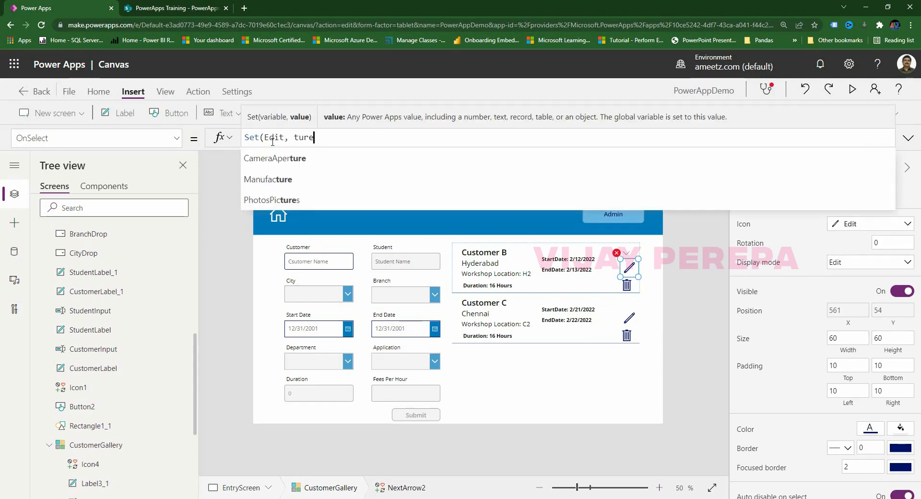
pyautogui.press('BackSpace')
pyautogui.press('BackSpace')
pyautogui.press('BackSpace')
pyautogui.press('BackSpace')
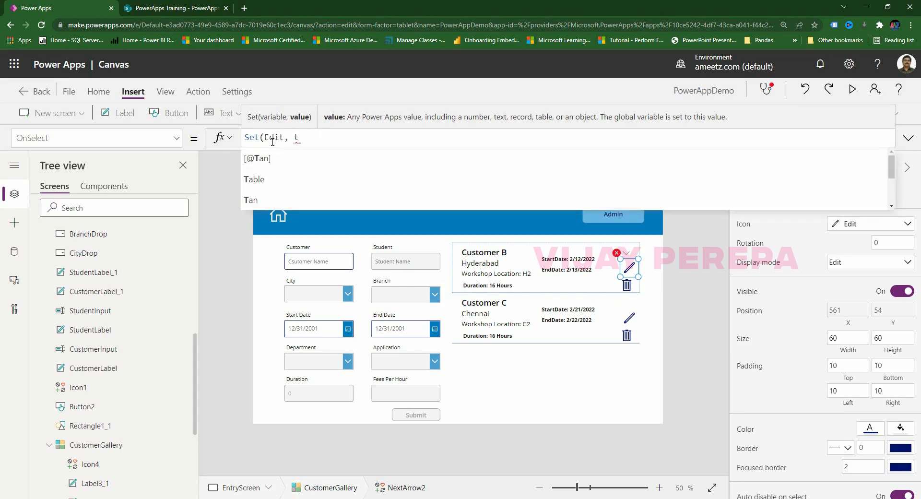
pyautogui.write('re')
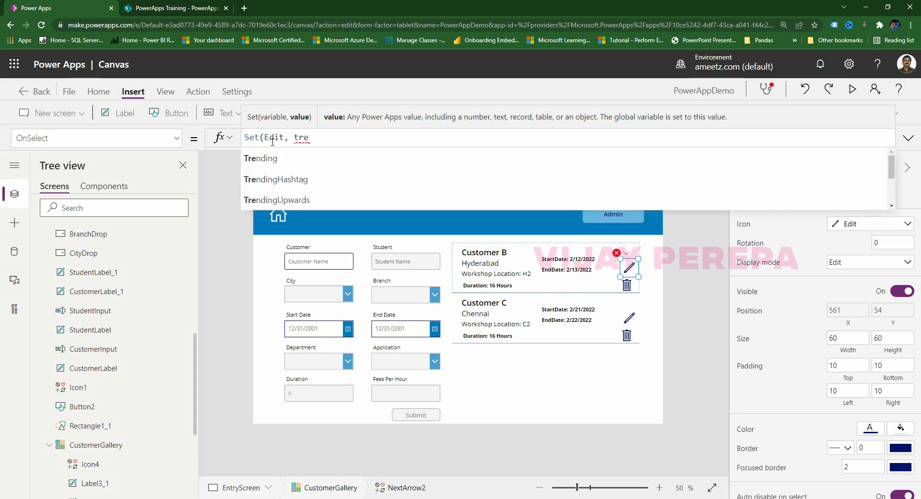
pyautogui.press('BackSpace')
pyautogui.press('BackSpace')
pyautogui.press('BackSpace')
pyautogui.write('true);')
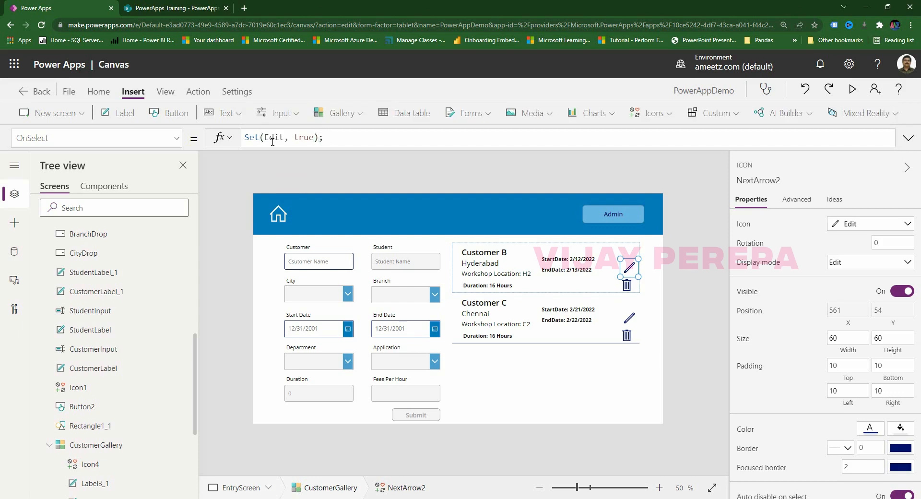
pyautogui.write('Navigate(')
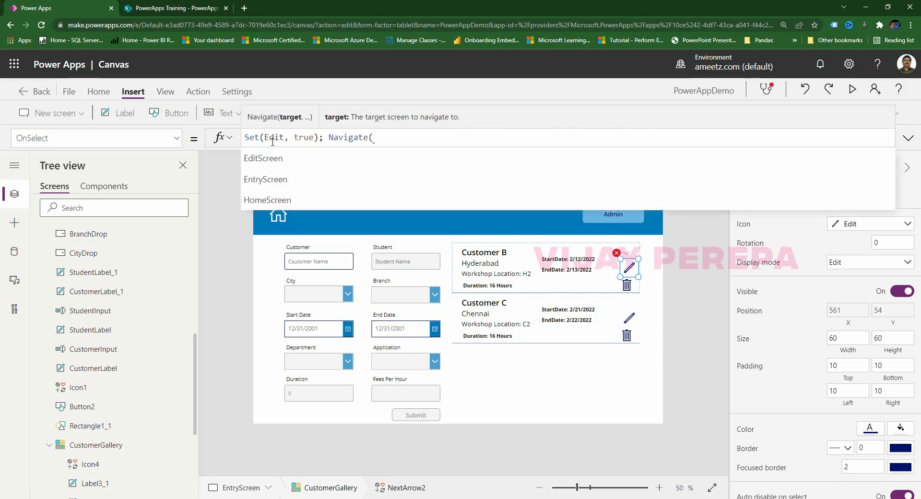
pyautogui.click(264, 159)
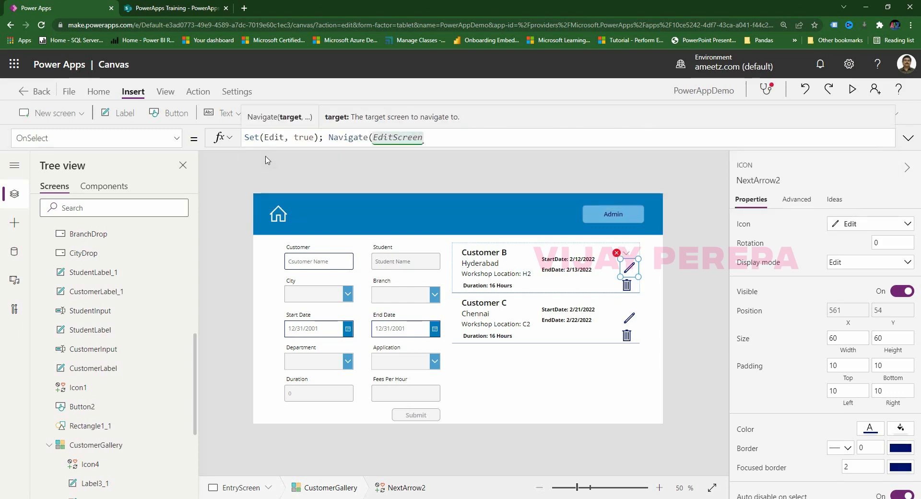
pyautogui.click(680, 289)
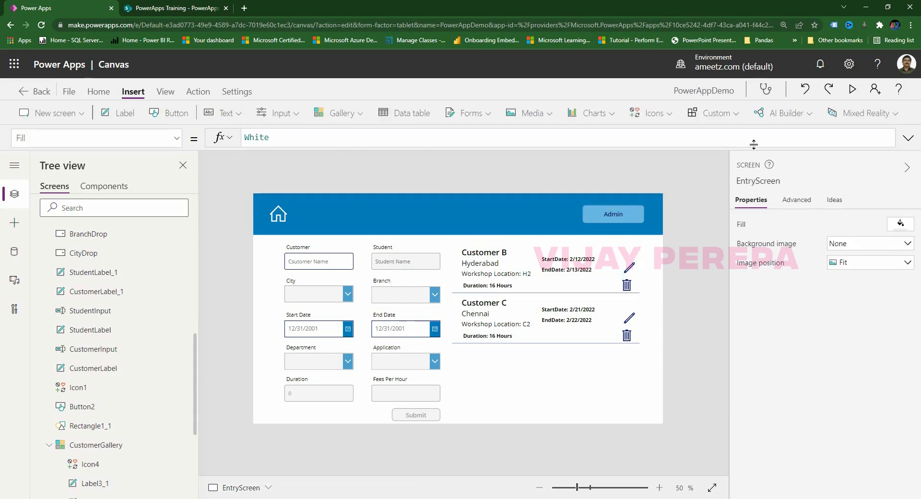
# Preview the app and confirm Customer B's pencil opens the empty EditScreen.
pyautogui.click(852, 89)
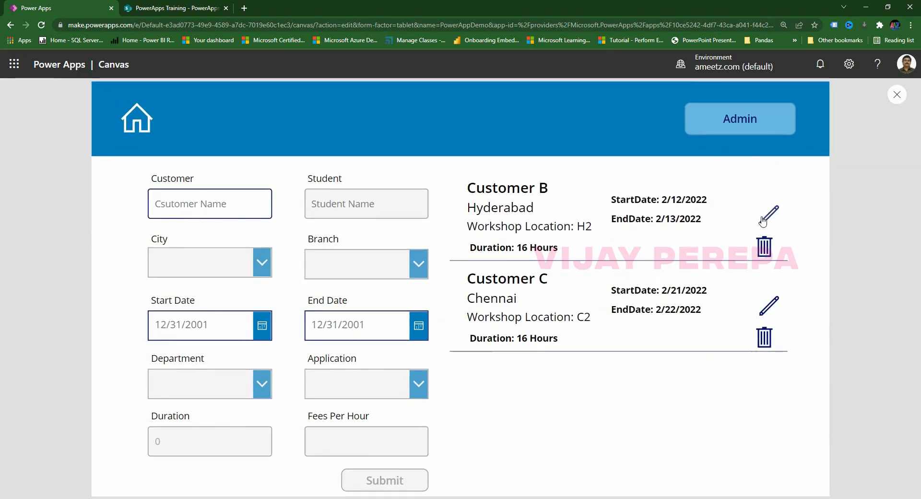
pyautogui.click(762, 220)
pyautogui.click(896, 94)
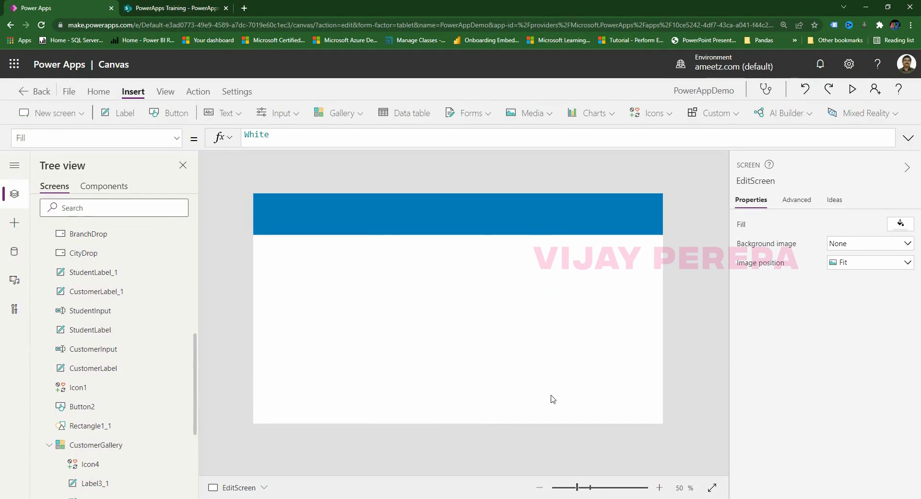
# Add a button to the EditScreen header with light-blue fill and dark navy text.
pyautogui.scroll(10, 149, 364)
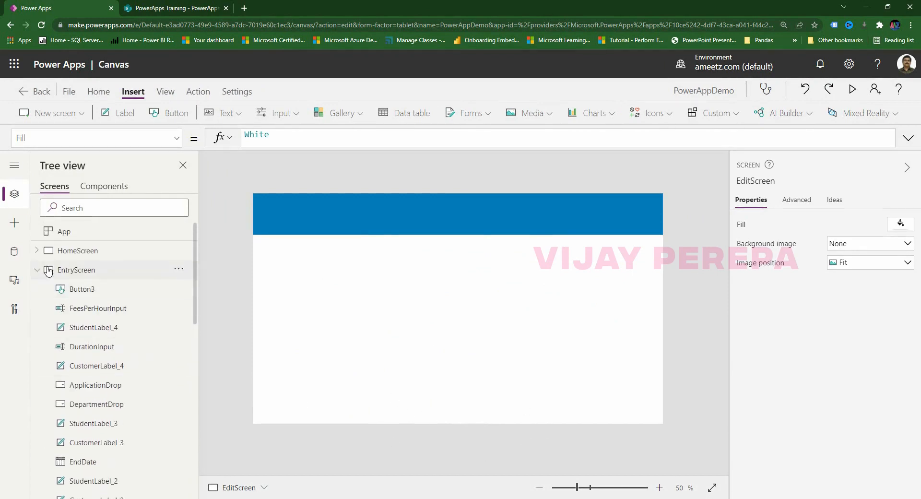
pyautogui.click(37, 270)
pyautogui.click(39, 290)
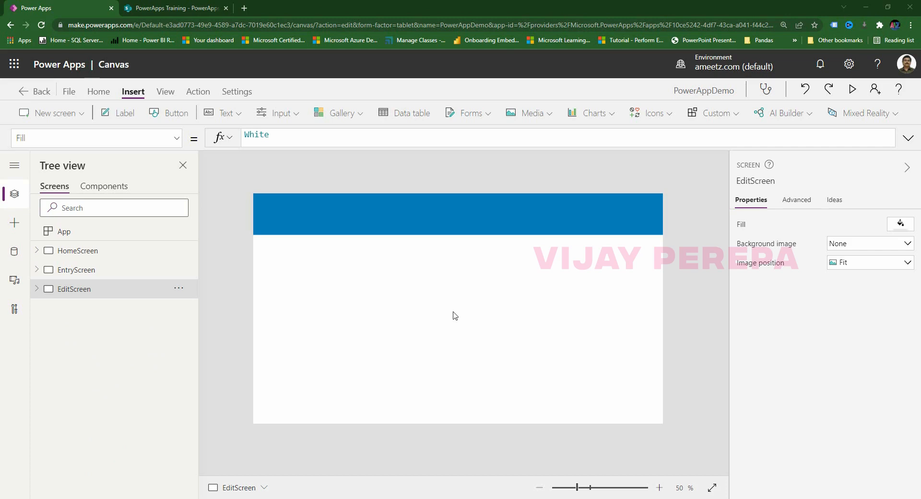
pyautogui.click(174, 113)
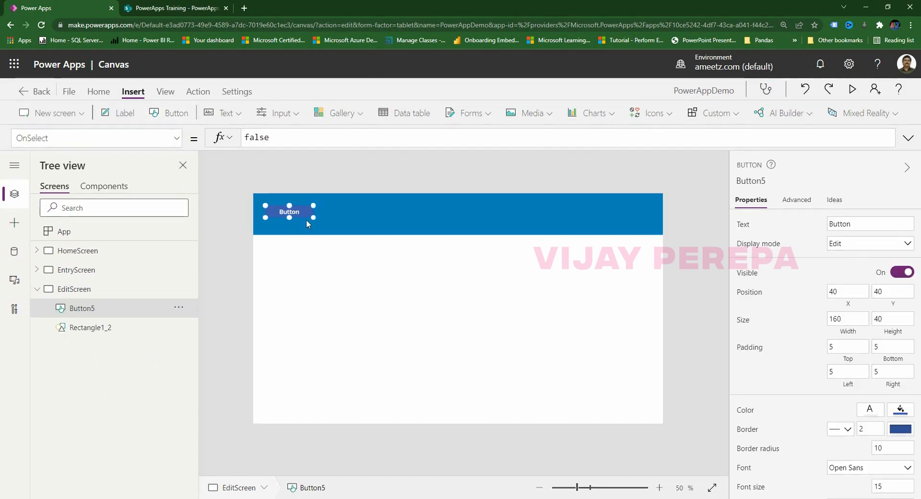
pyautogui.moveTo(306, 219); pyautogui.dragTo(565, 222)
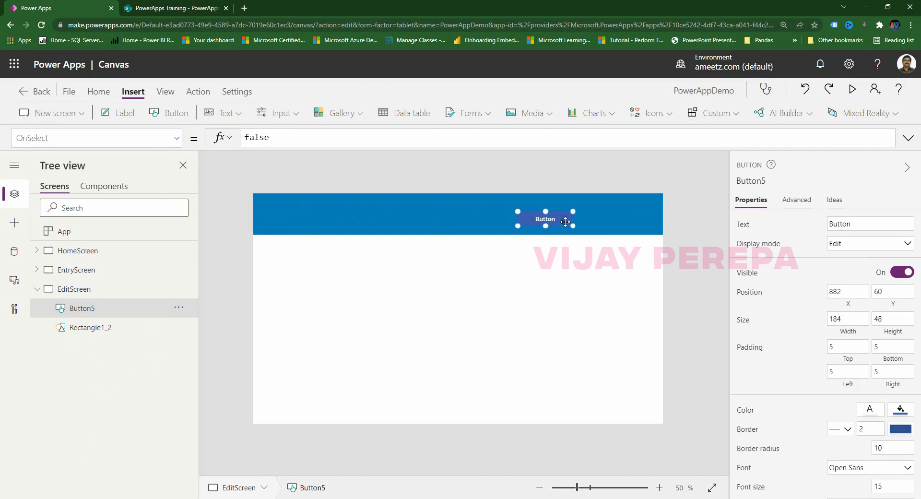
pyautogui.click(898, 410)
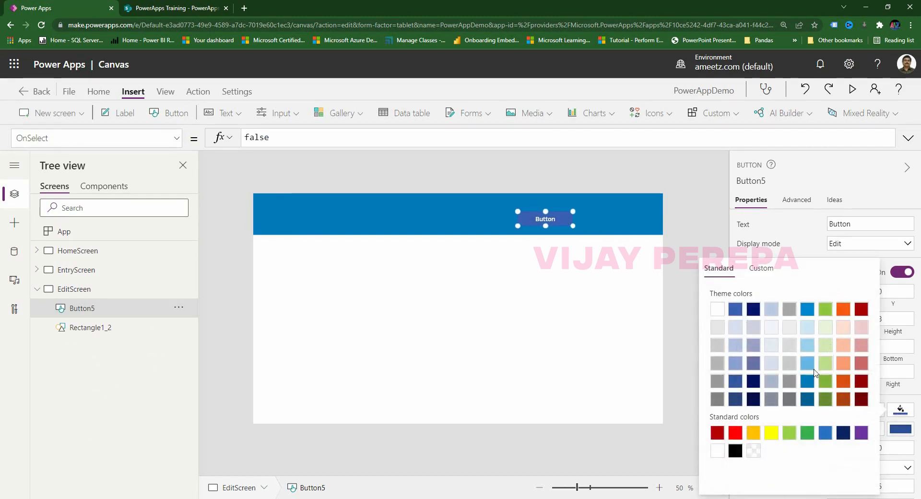
pyautogui.click(810, 367)
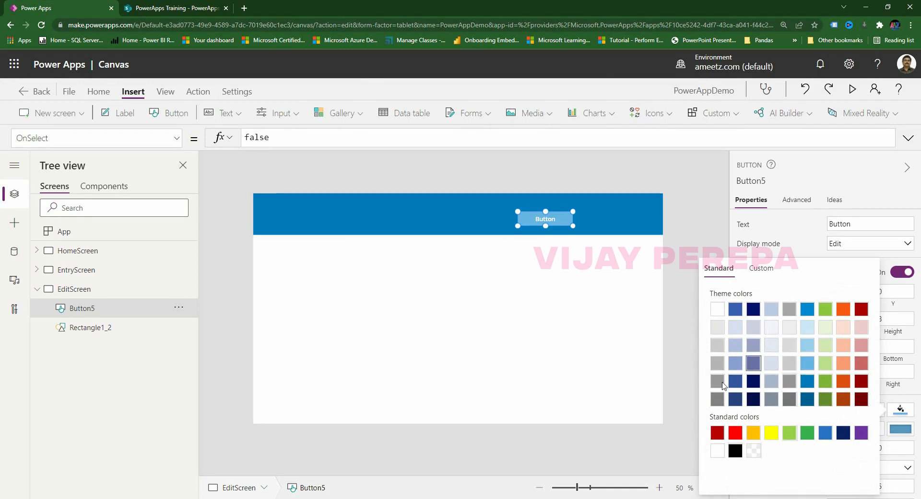
pyautogui.click(609, 269)
pyautogui.click(567, 218)
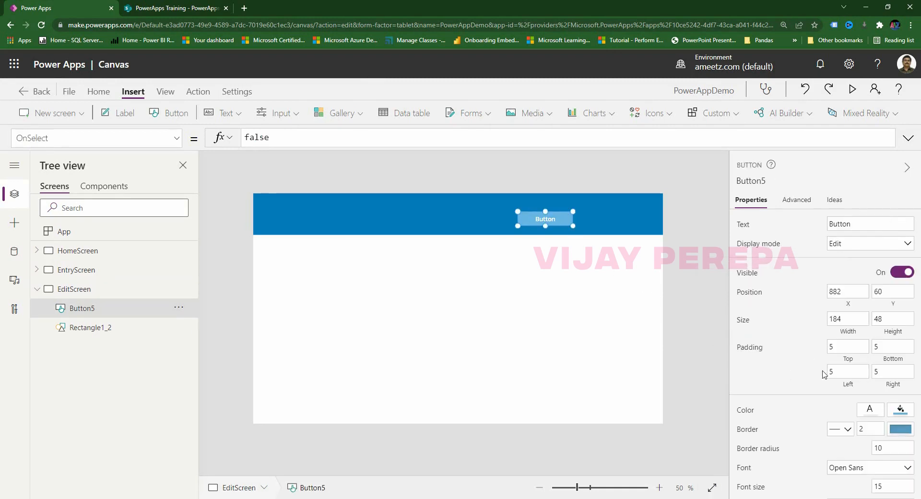
pyautogui.click(871, 410)
pyautogui.click(723, 309)
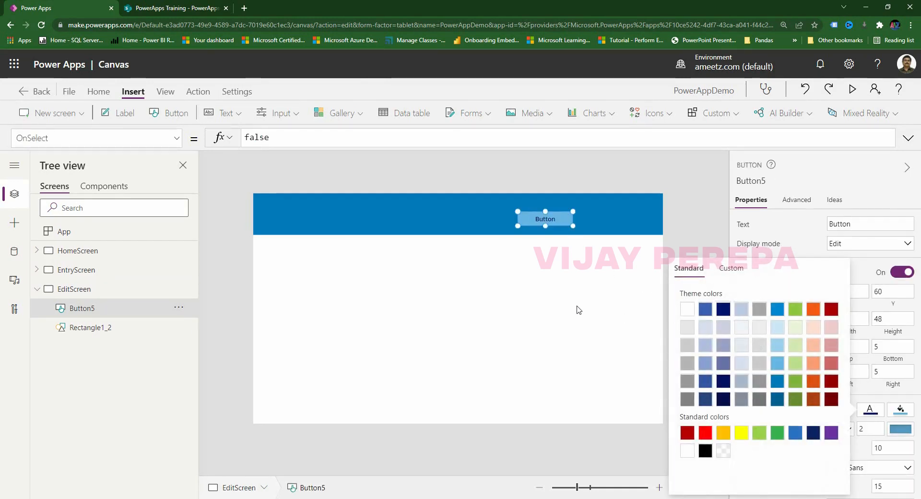
pyautogui.click(579, 309)
pyautogui.click(559, 217)
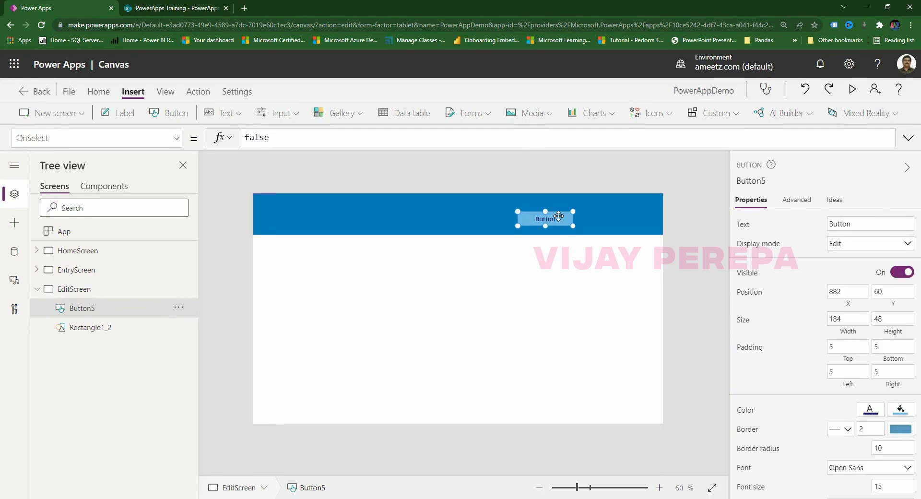
# Duplicate the button beside it and caption the two buttons Save and Cancel.
pyautogui.hotkey('ctrl', 'c')
pyautogui.hotkey('ctrl', 'v')
pyautogui.moveTo(559, 217); pyautogui.dragTo(624, 216)
pyautogui.click(554, 220)
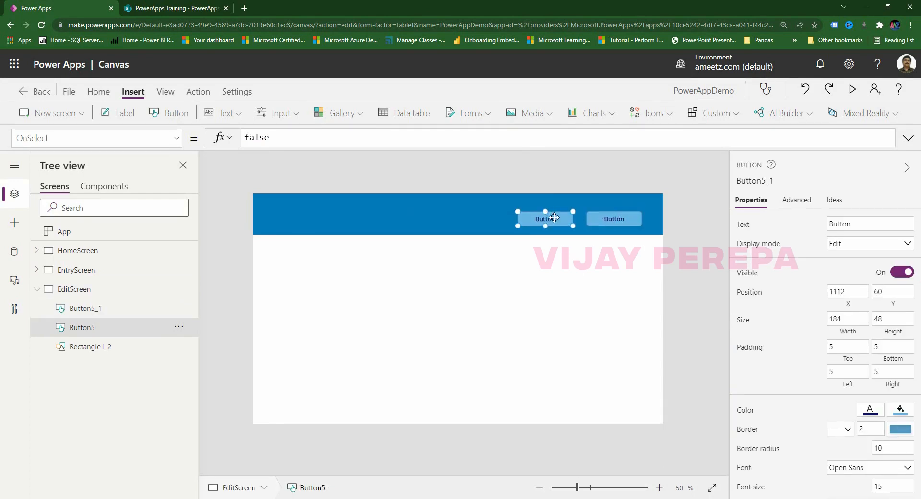
pyautogui.click(860, 220)
pyautogui.write('Save')
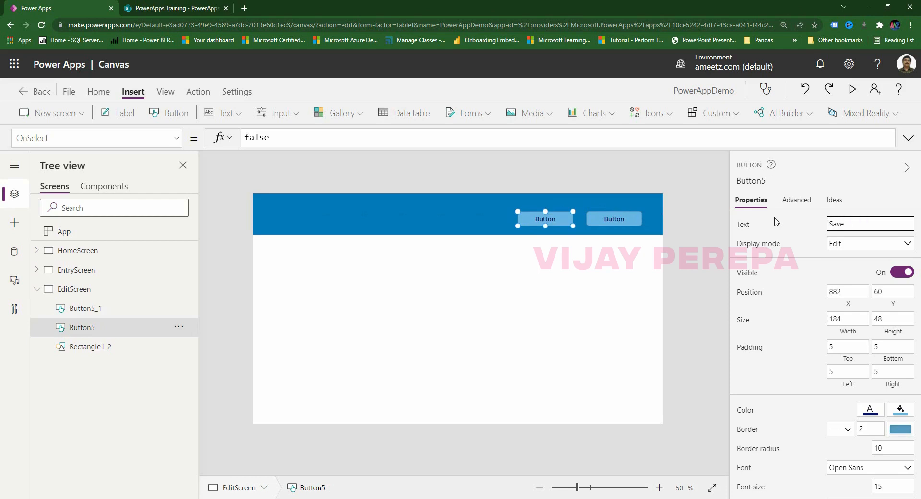
pyautogui.click(604, 220)
pyautogui.click(844, 223)
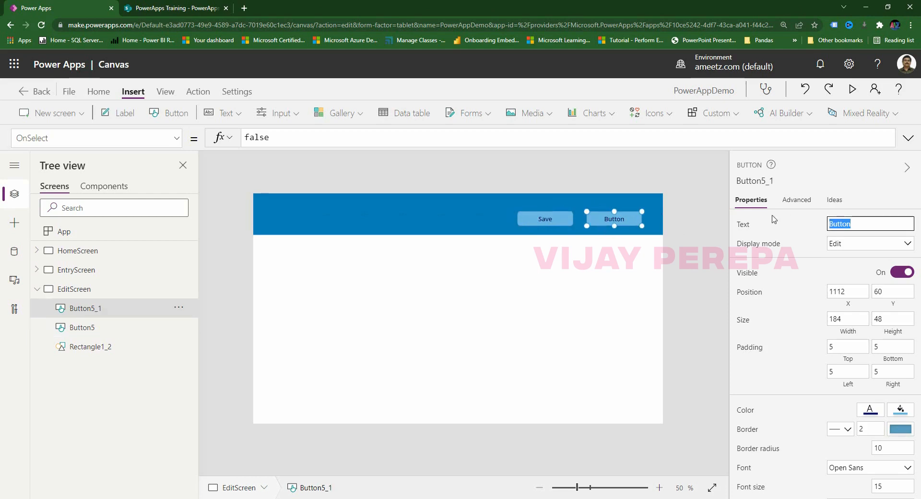
pyautogui.write('Cal')
pyautogui.write('cel')
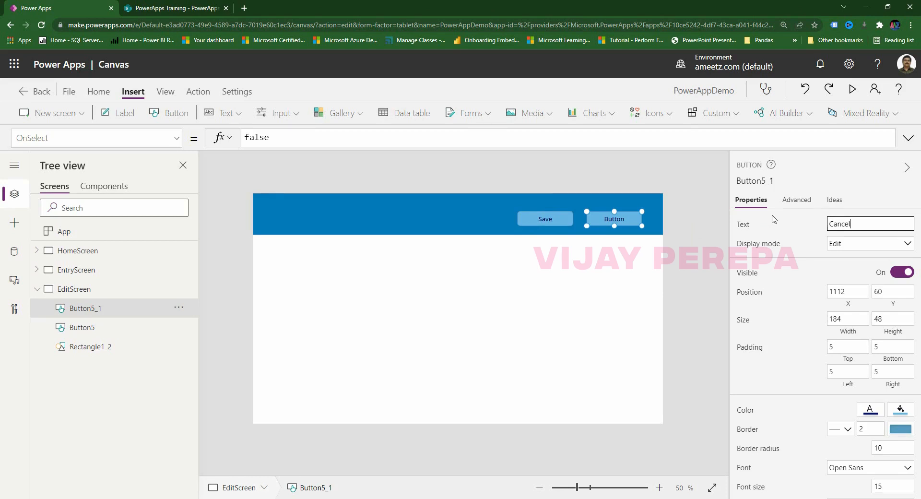
pyautogui.click(708, 283)
pyautogui.click(621, 222)
pyautogui.click(565, 220)
pyautogui.click(532, 283)
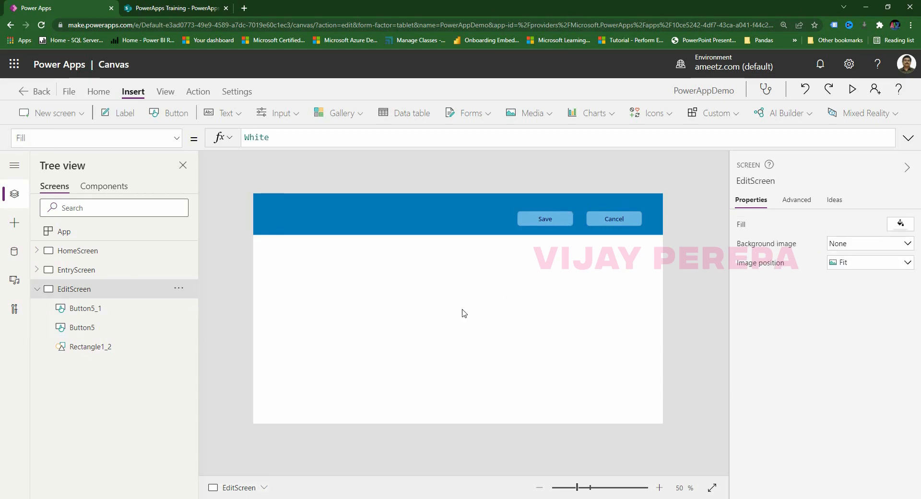
pyautogui.click(37, 289)
pyautogui.click(76, 272)
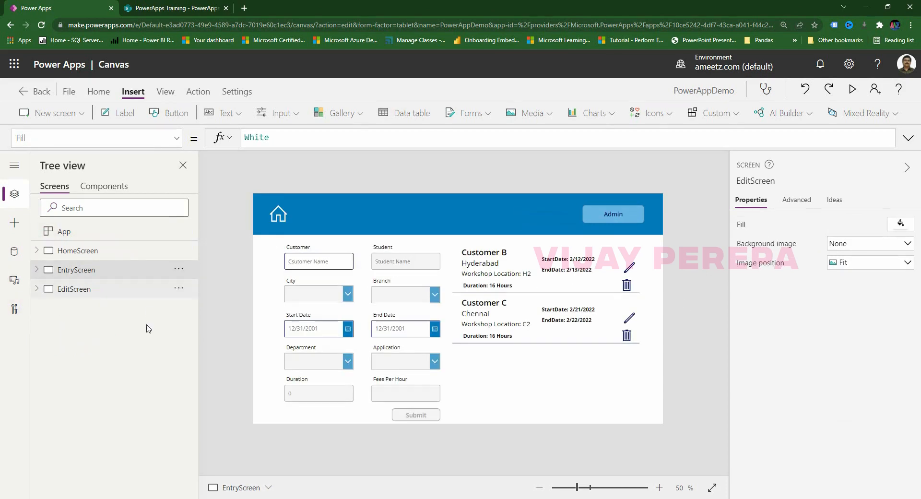
pyautogui.click(318, 329)
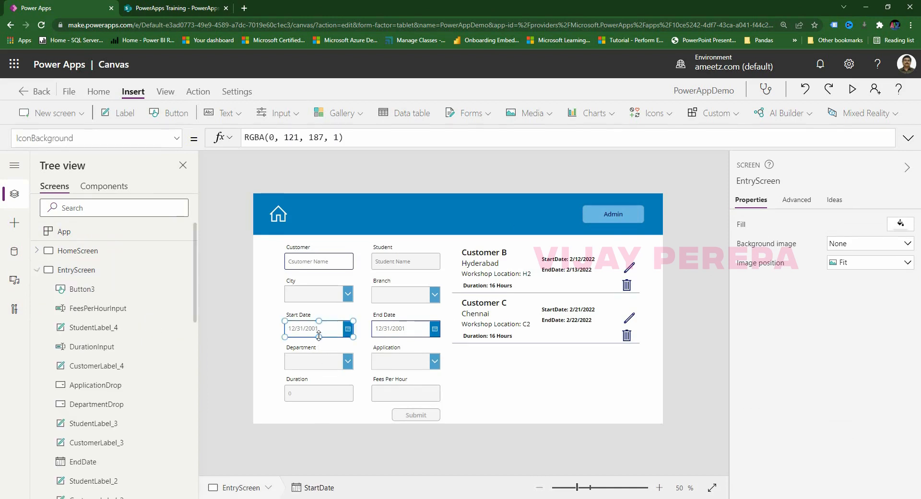
pyautogui.click(405, 329)
pyautogui.click(330, 398)
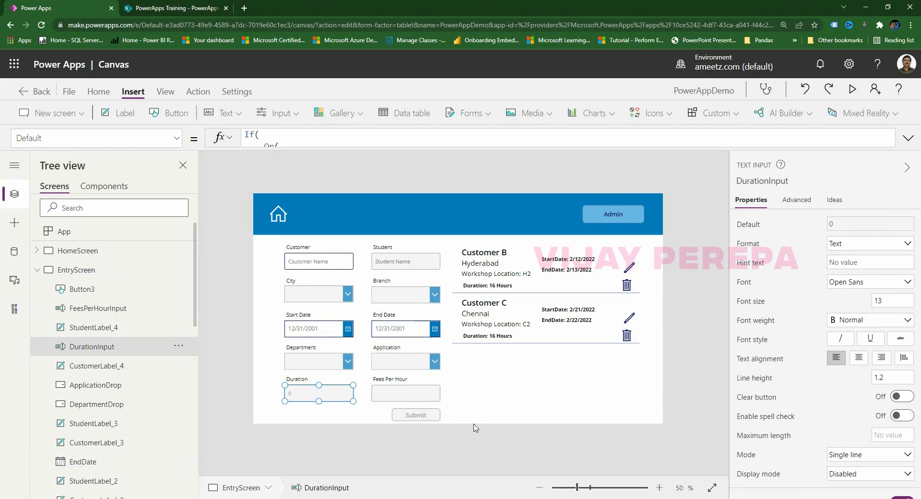
pyautogui.click(347, 330)
pyautogui.click(405, 329)
pyautogui.click(318, 399)
pyautogui.click(37, 270)
pyautogui.click(77, 290)
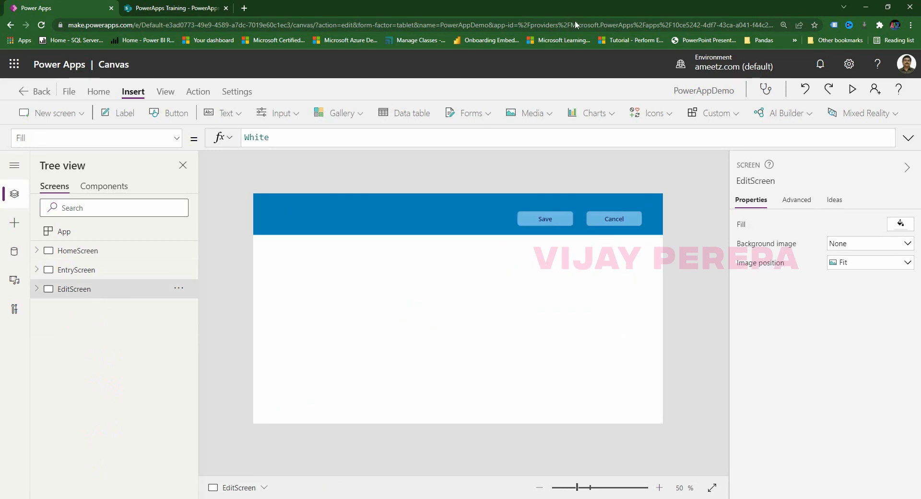
pyautogui.click(81, 271)
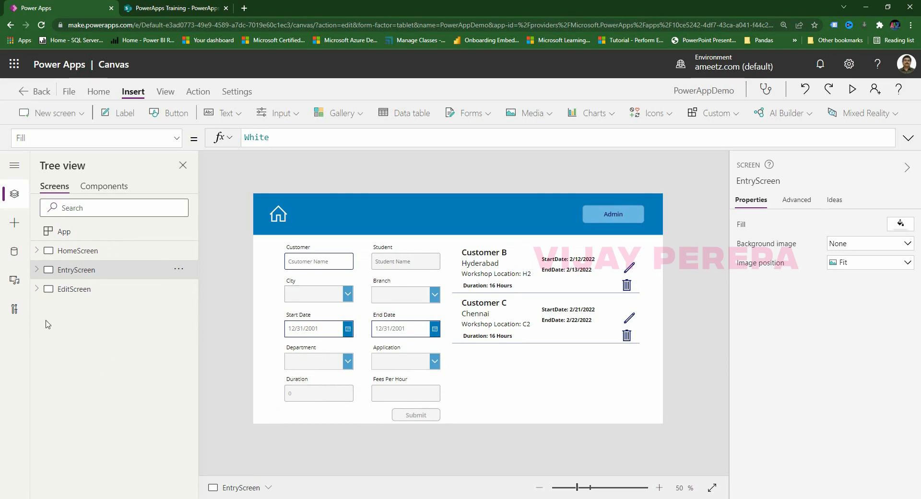
pyautogui.click(80, 289)
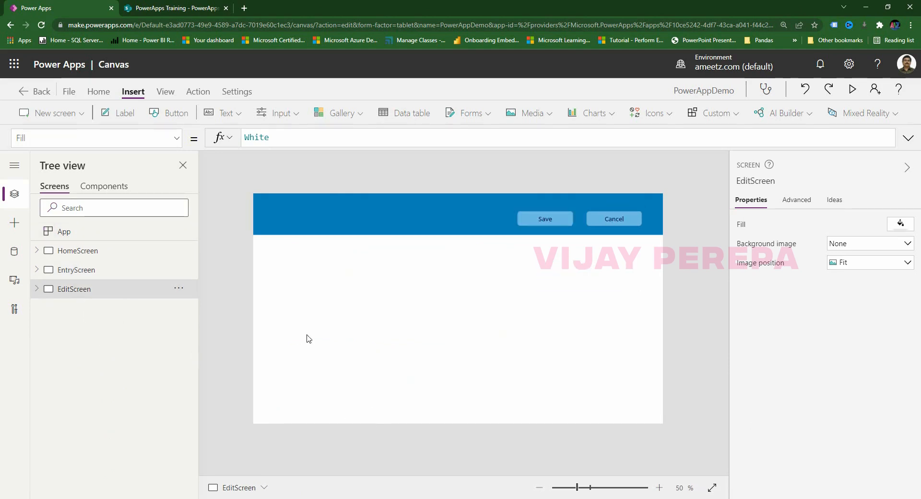
# Add a label to the form area and duplicate it into a grid of seven labels.
pyautogui.click(117, 113)
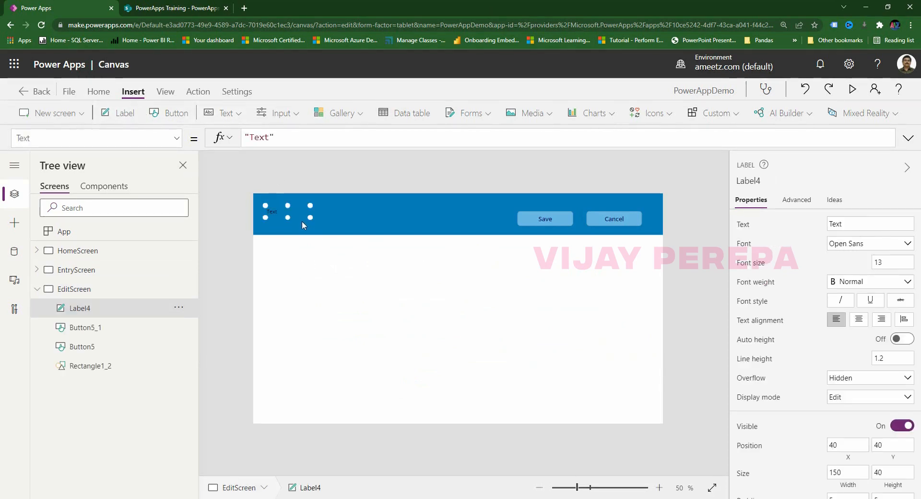
pyautogui.moveTo(304, 220); pyautogui.dragTo(349, 291)
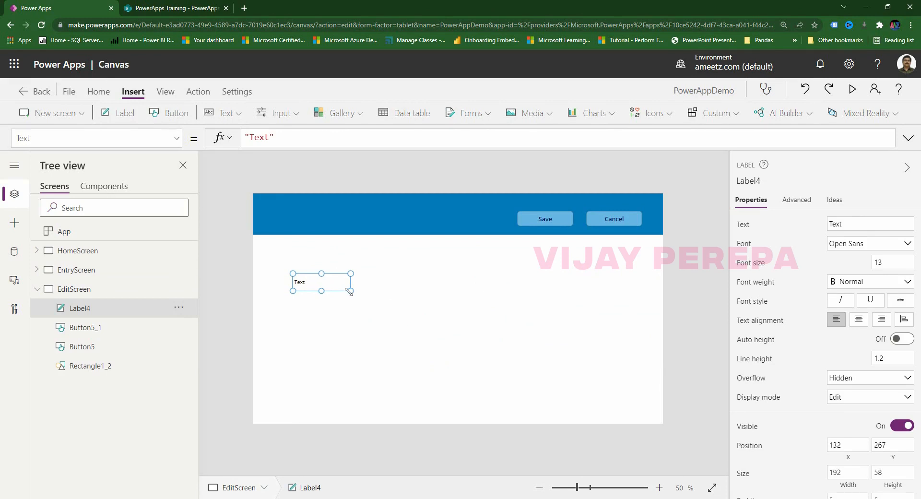
pyautogui.hotkey('ctrl', 'c')
pyautogui.hotkey('ctrl', 'v')
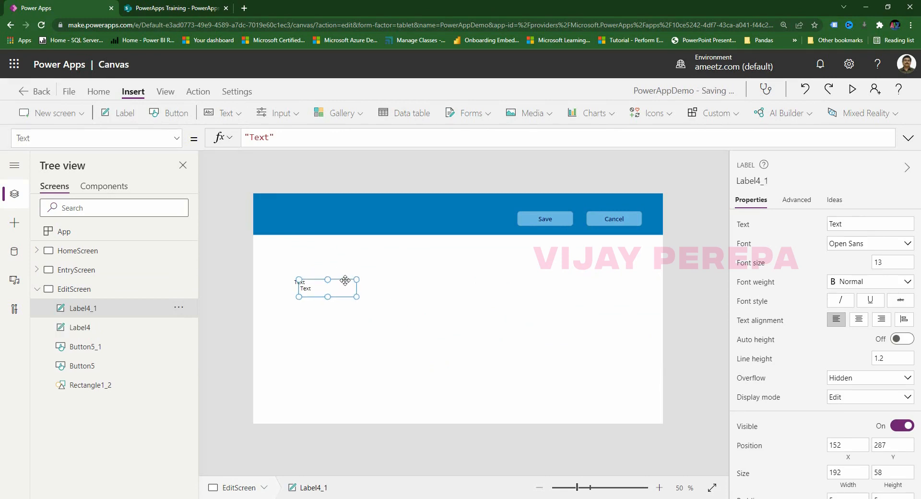
pyautogui.moveTo(345, 281); pyautogui.dragTo(403, 275)
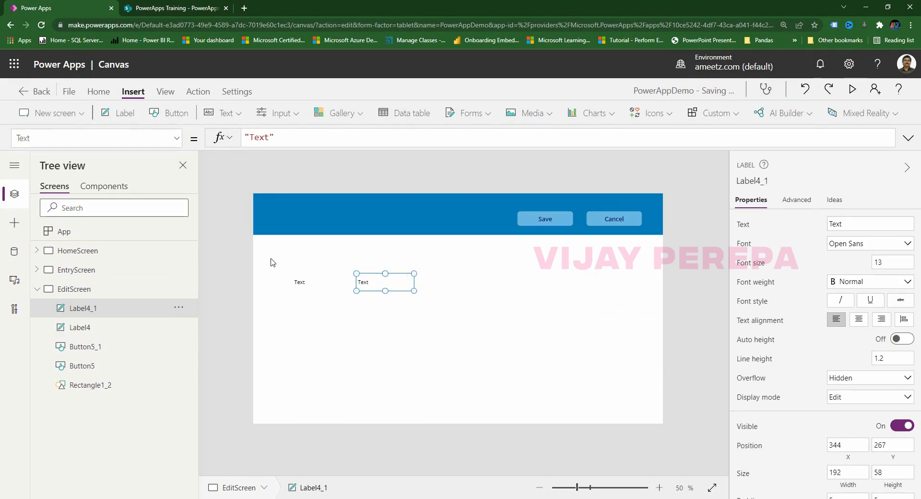
pyautogui.moveTo(270, 259); pyautogui.dragTo(453, 316)
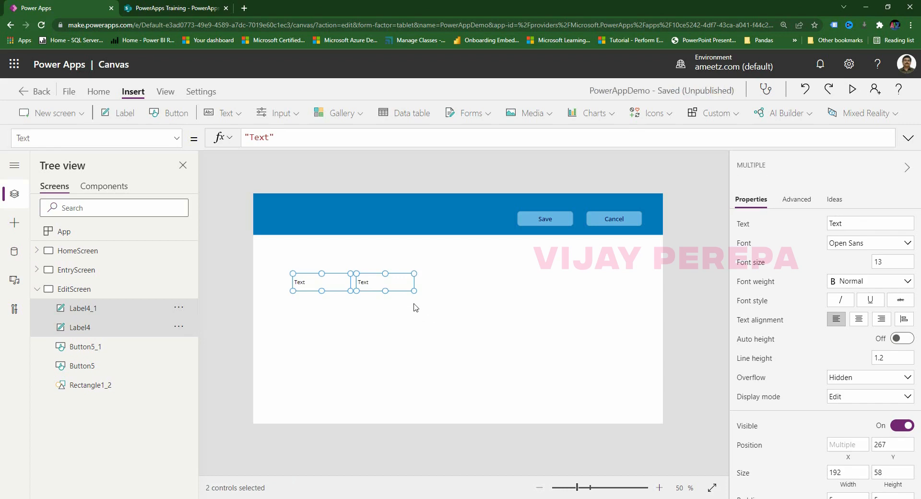
pyautogui.hotkey('ctrl', 'c')
pyautogui.hotkey('ctrl', 'v')
pyautogui.moveTo(408, 296); pyautogui.dragTo(399, 341)
pyautogui.hotkey('ctrl', 'v')
pyautogui.click(393, 333)
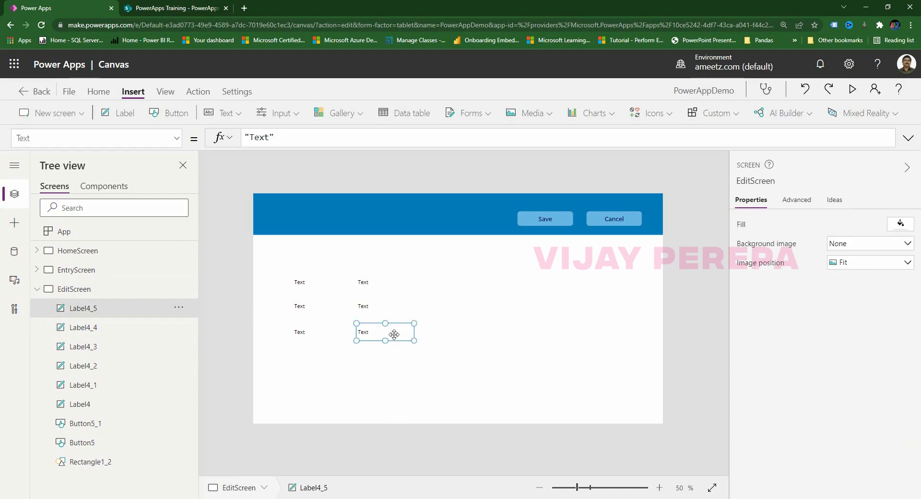
pyautogui.hotkey('ctrl', 'c')
pyautogui.hotkey('ctrl', 'v')
pyautogui.moveTo(394, 335); pyautogui.dragTo(351, 365)
pyautogui.click(405, 381)
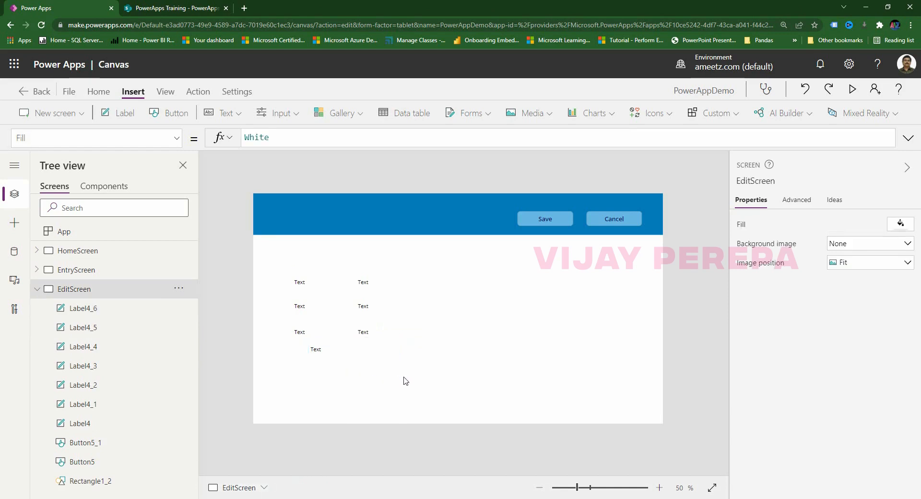
# Give all seven labels a border width and centre the bottom label under the two columns.
pyautogui.moveTo(260, 258); pyautogui.dragTo(446, 404)
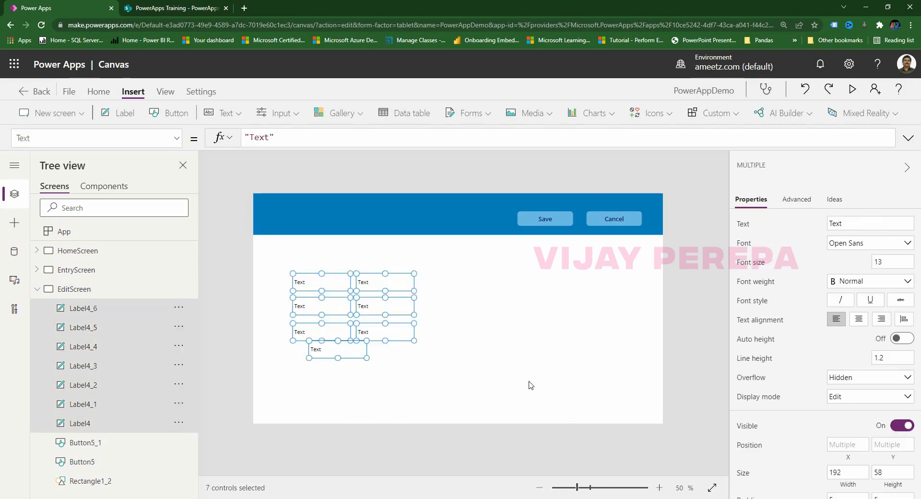
pyautogui.scroll(-4, 845, 411)
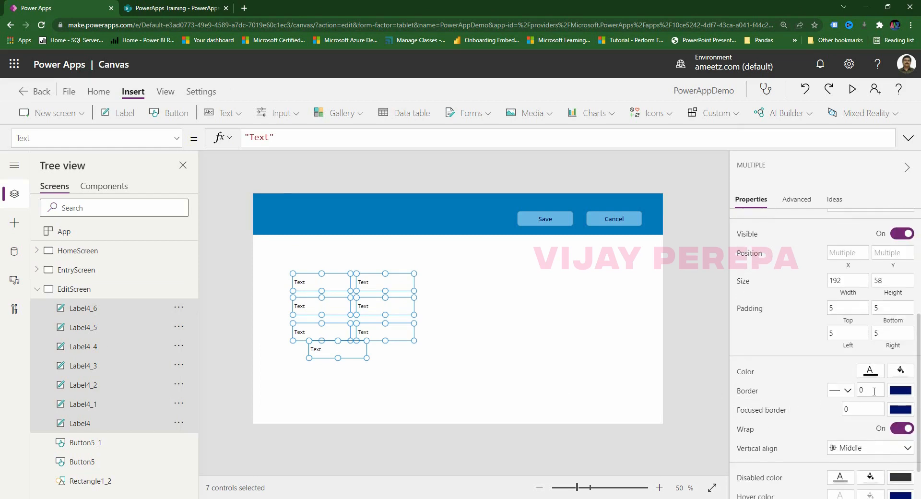
pyautogui.click(870, 390)
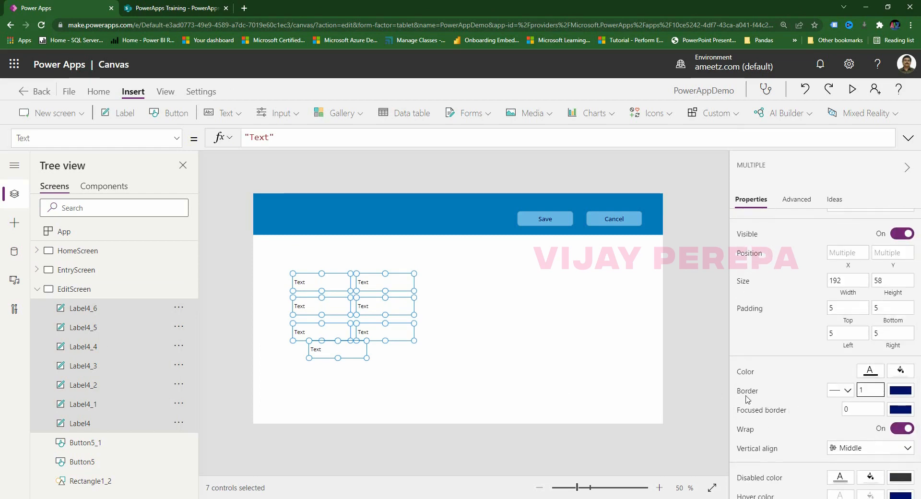
pyautogui.click(511, 409)
pyautogui.click(355, 355)
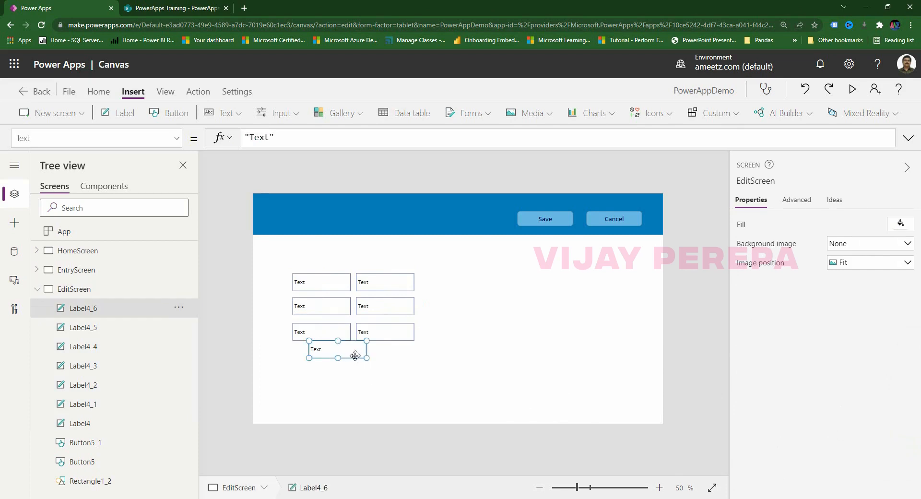
pyautogui.moveTo(355, 355); pyautogui.dragTo(369, 363)
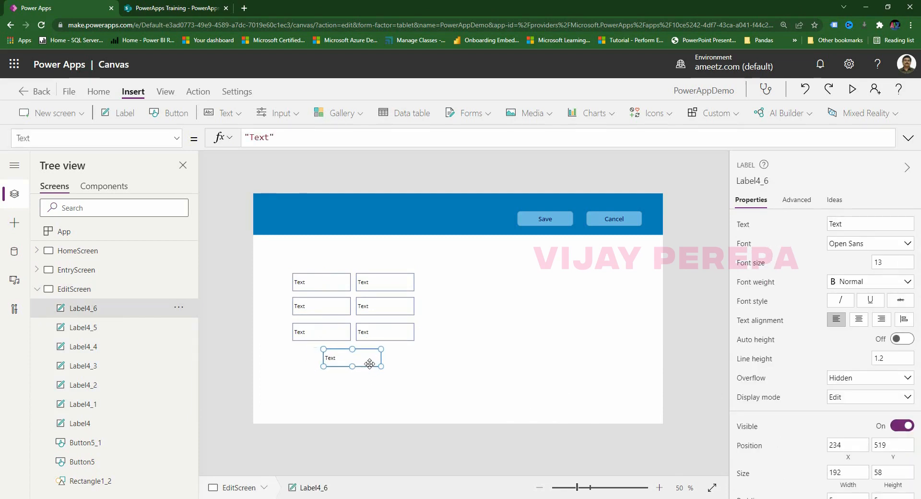
pyautogui.click(384, 356)
# Centre-align the text in all seven labels and delete their placeholder Text formula.
pyautogui.moveTo(262, 261); pyautogui.dragTo(468, 397)
pyautogui.click(859, 319)
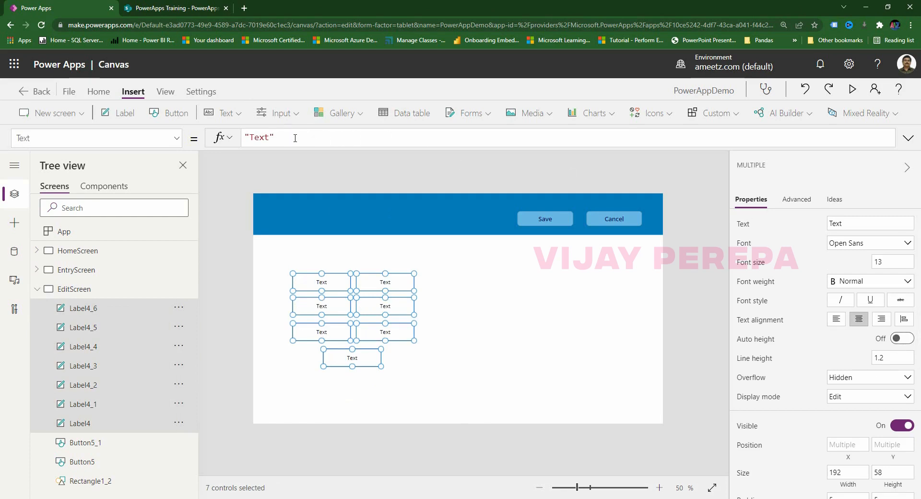
pyautogui.moveTo(288, 135); pyautogui.dragTo(191, 130)
pyautogui.press('BackSpace')
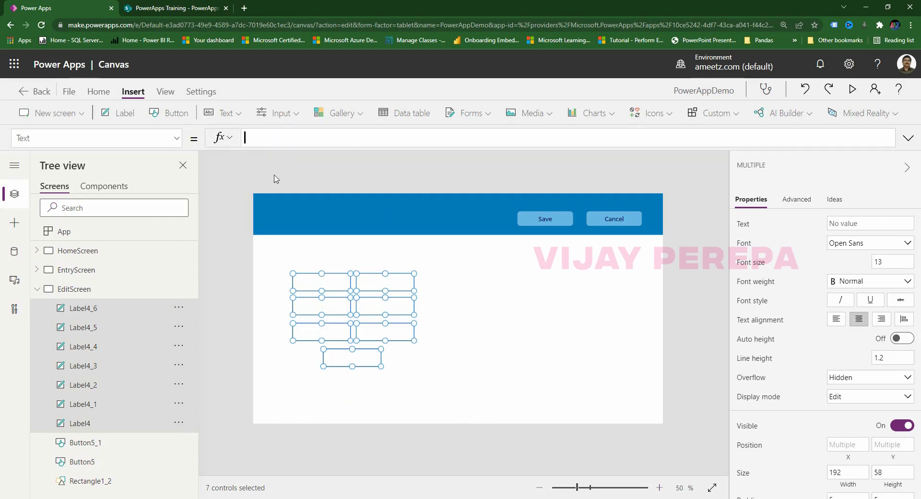
pyautogui.click(467, 353)
pyautogui.click(335, 290)
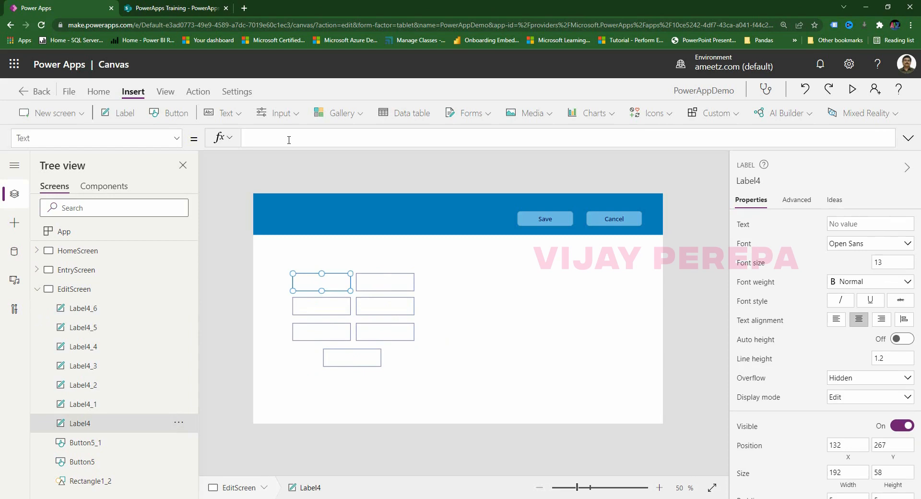
# Bind the first label's Text to CustomerGallery.Selected.Customer.
pyautogui.click(37, 269)
pyautogui.scroll(-5, 115, 390)
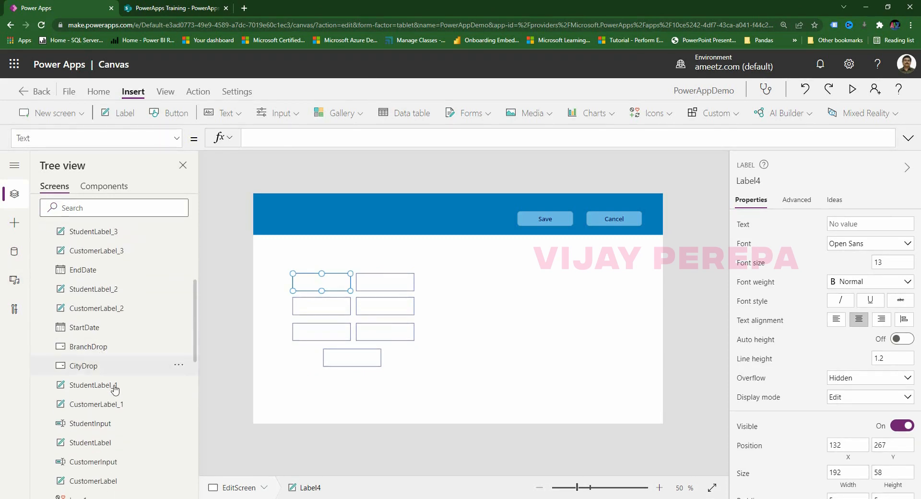
pyautogui.scroll(-3, 117, 422)
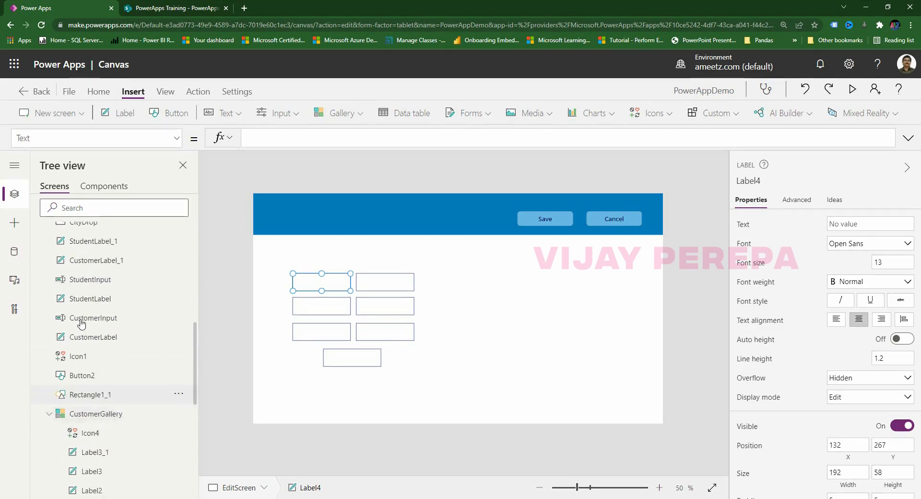
pyautogui.scroll(8, 82, 323)
pyautogui.click(37, 270)
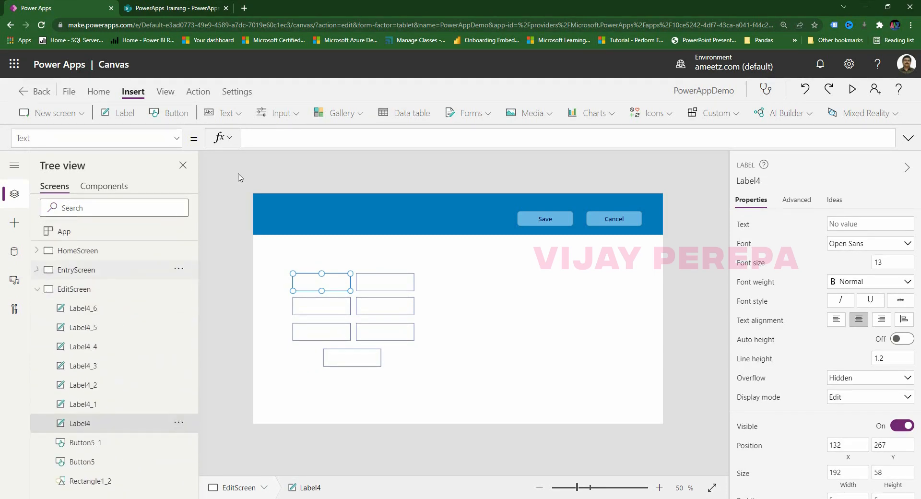
pyautogui.click(269, 138)
pyautogui.write('cu')
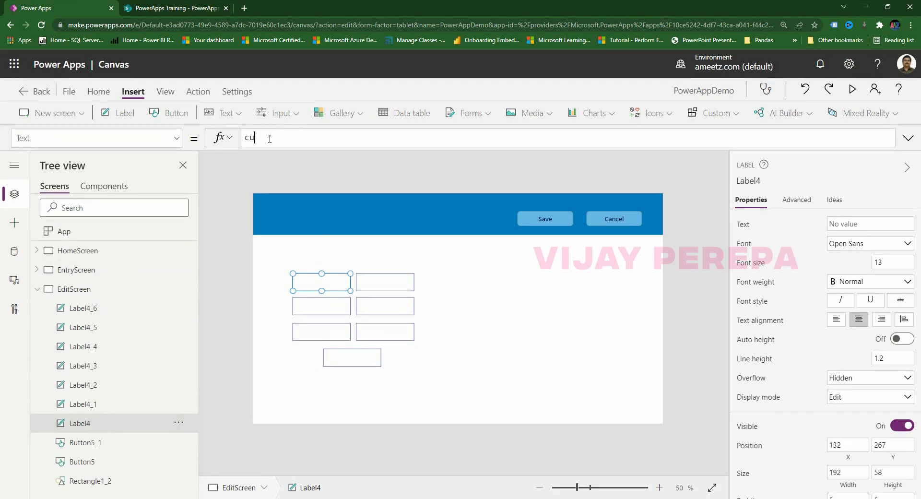
pyautogui.write('stom')
pyautogui.click(299, 180)
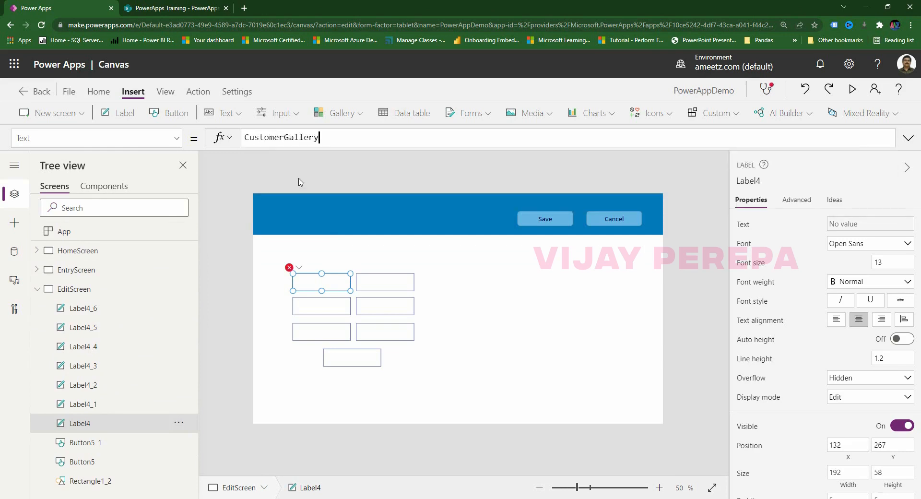
pyautogui.write('.Selected.Customer')
pyautogui.press('Tab')
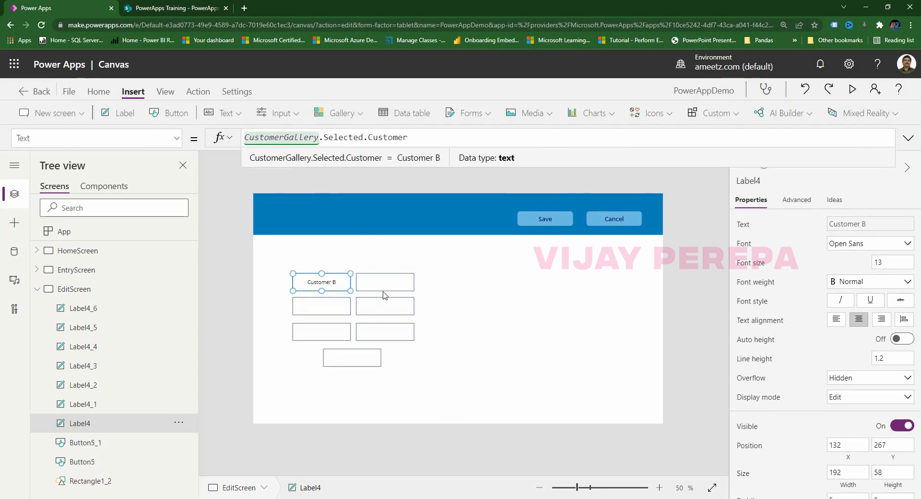
# Paste that formula into the next three labels, switching the field to Student, City and Branch.
pyautogui.moveTo(432, 141); pyautogui.dragTo(233, 142)
pyautogui.hotkey('ctrl', 'c')
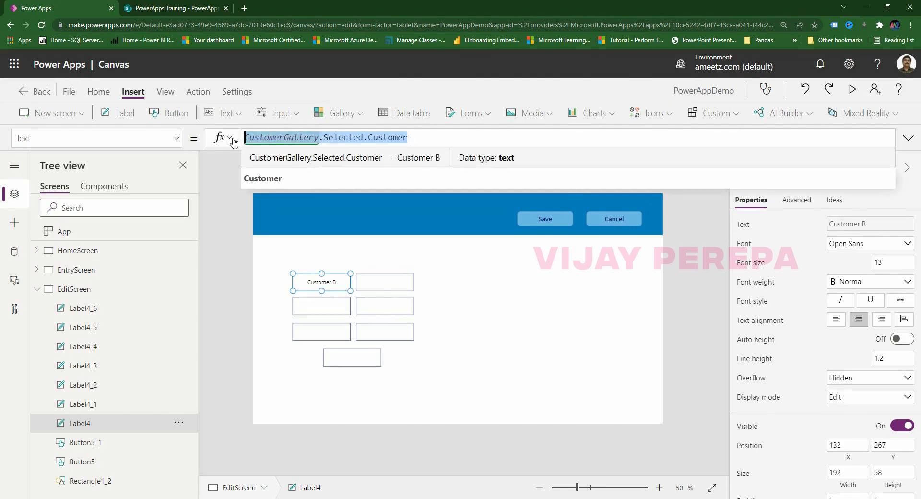
pyautogui.click(381, 283)
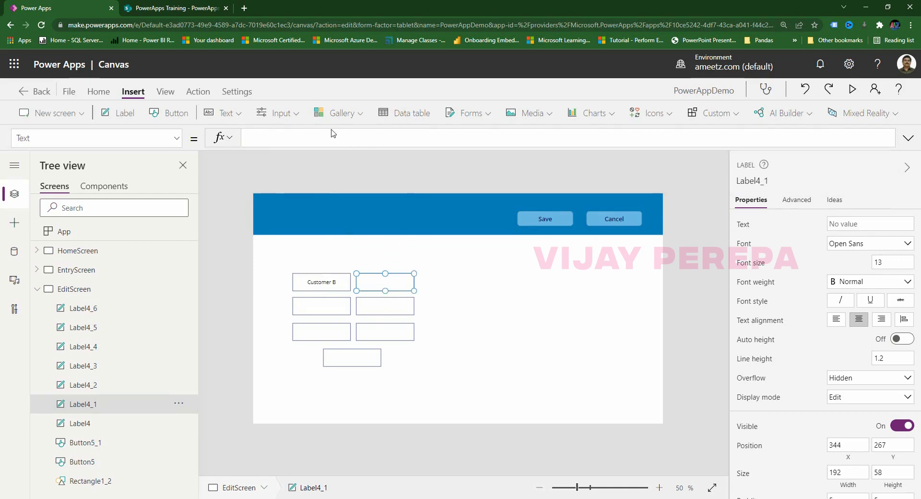
pyautogui.hotkey('ctrl', 'v')
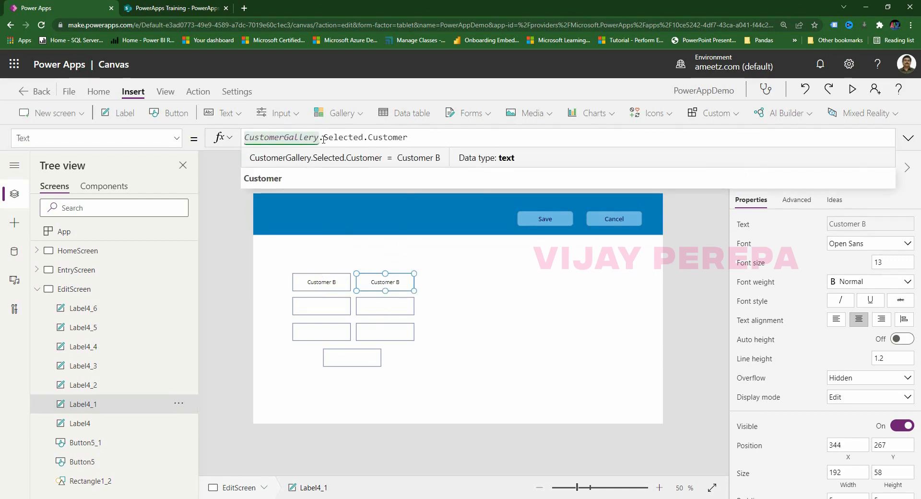
pyautogui.press('BackSpace')
pyautogui.press('BackSpace')
pyautogui.press('BackSpace')
pyautogui.press('BackSpace')
pyautogui.press('BackSpace')
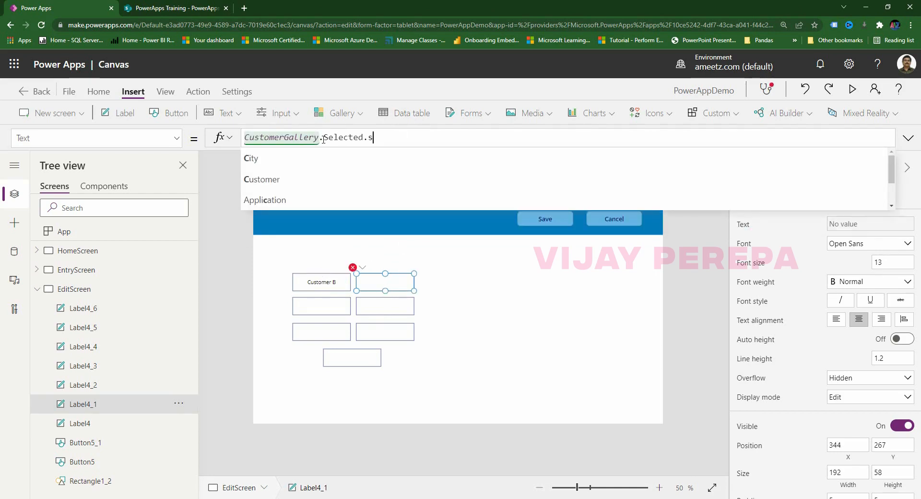
pyautogui.write('Stu')
pyautogui.click(296, 164)
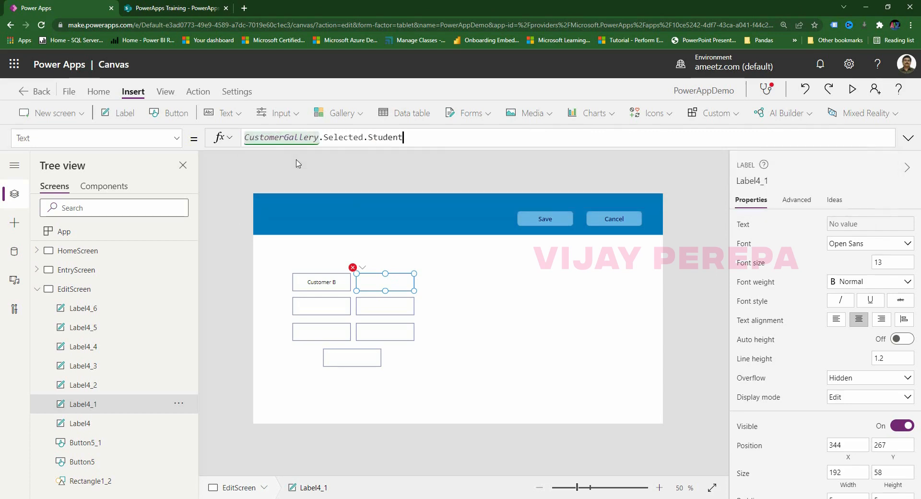
pyautogui.click(312, 305)
pyautogui.hotkey('ctrl', 'v')
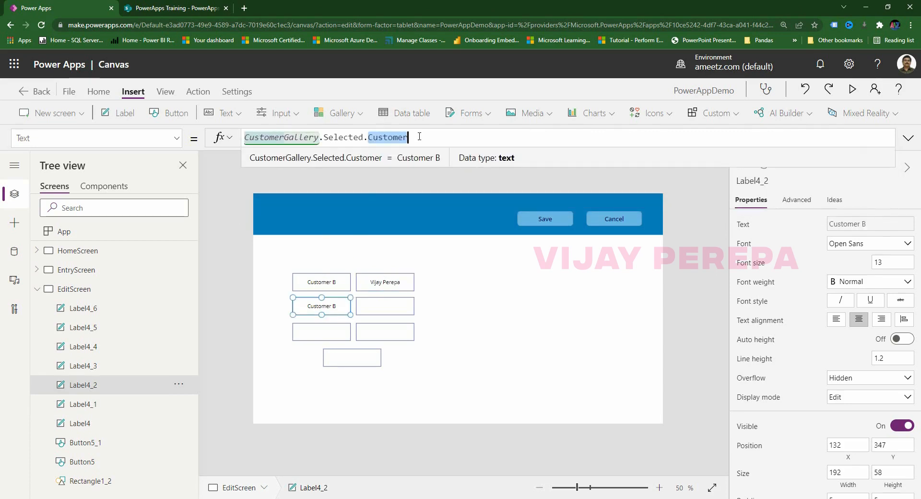
pyautogui.press('BackSpace')
pyautogui.write('City')
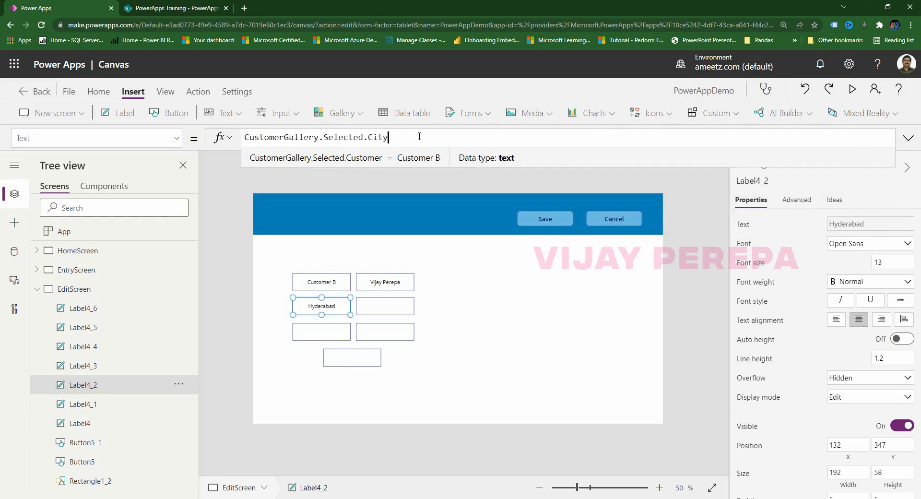
pyautogui.click(398, 309)
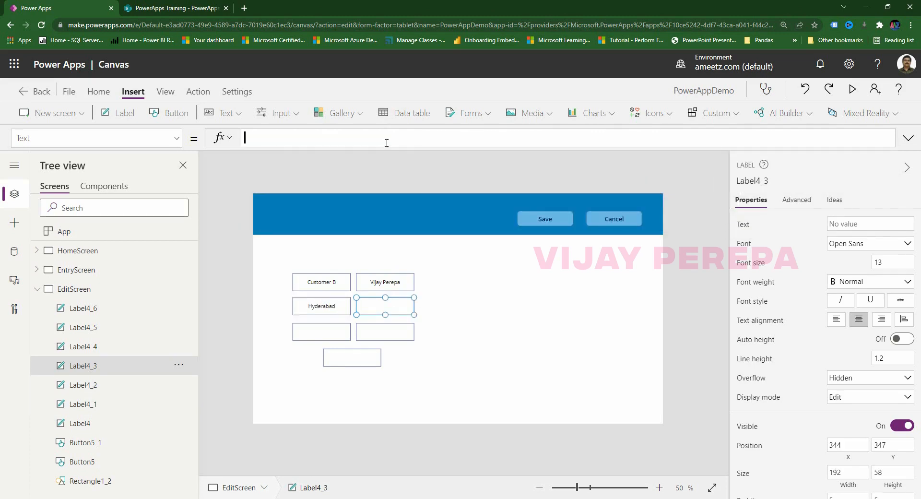
pyautogui.write('CustomerGallery.Selected.Customer')
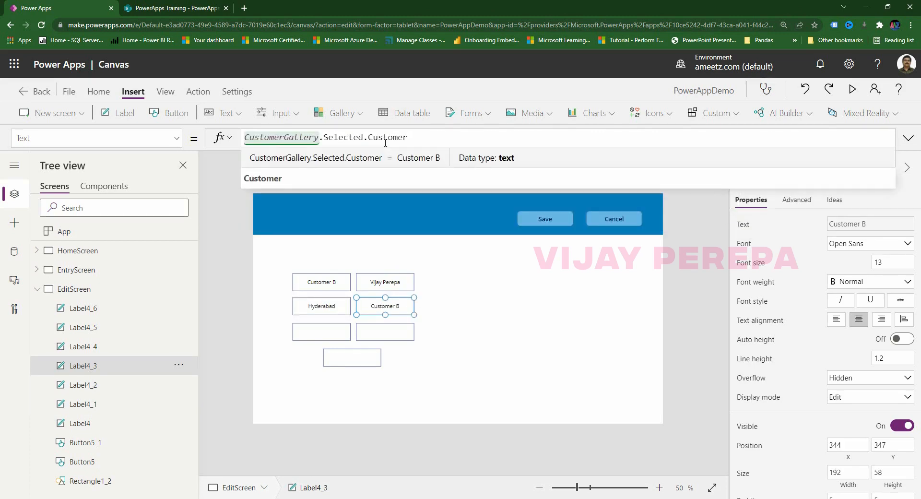
pyautogui.doubleClick(371, 139)
pyautogui.write('Branch')
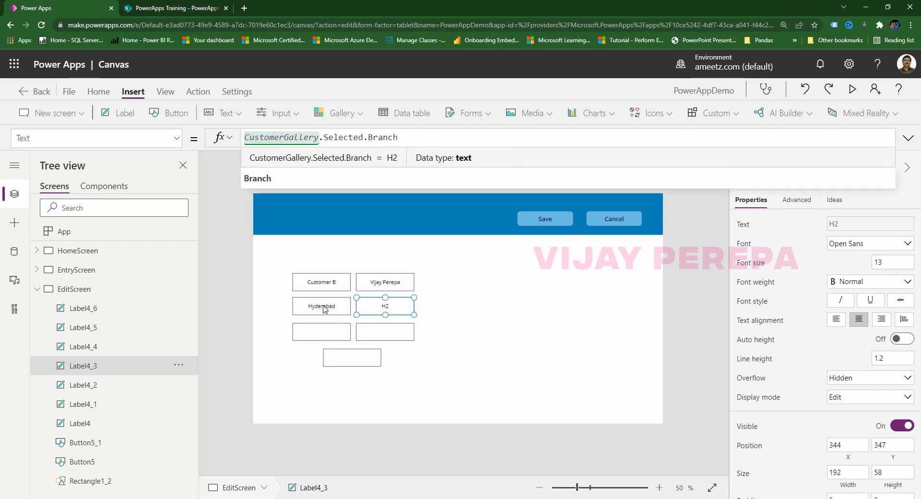
# Point the next two labels at the Department and Application fields.
pyautogui.click(310, 328)
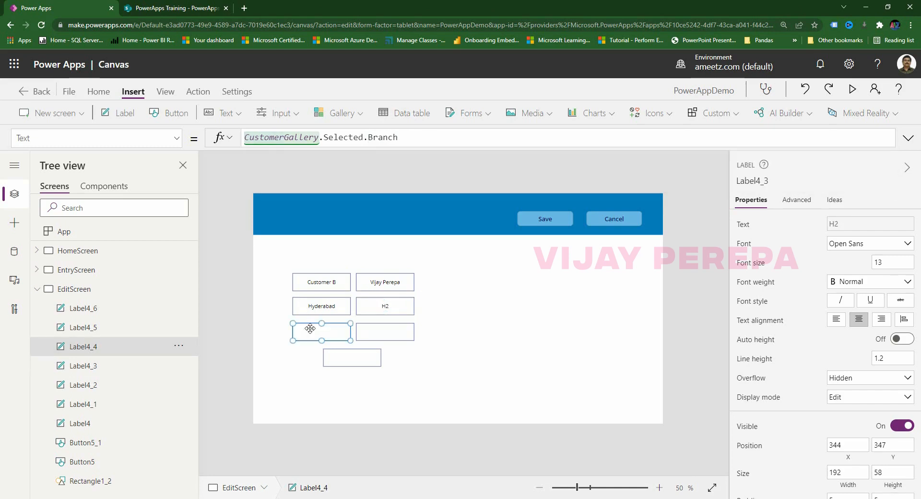
pyautogui.click(260, 137)
pyautogui.write('CustomerGallery.Selected.Customer')
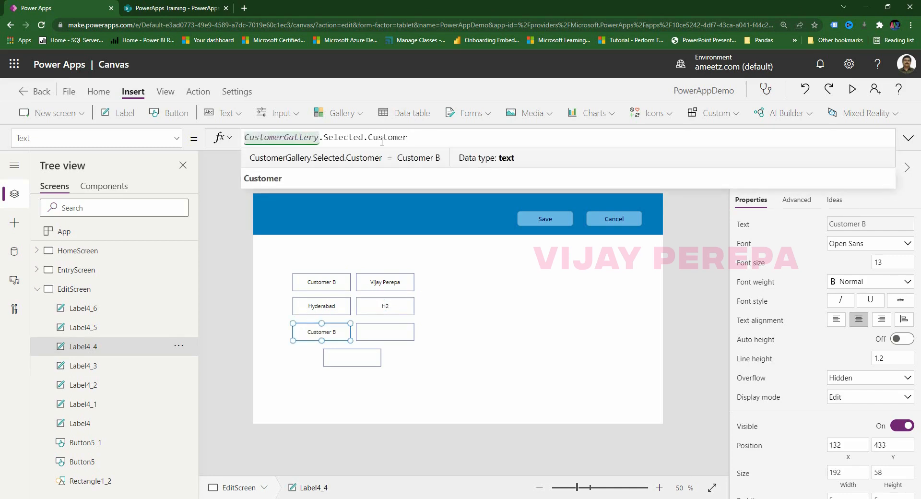
pyautogui.moveTo(370, 138); pyautogui.dragTo(408, 138)
pyautogui.write('Depar')
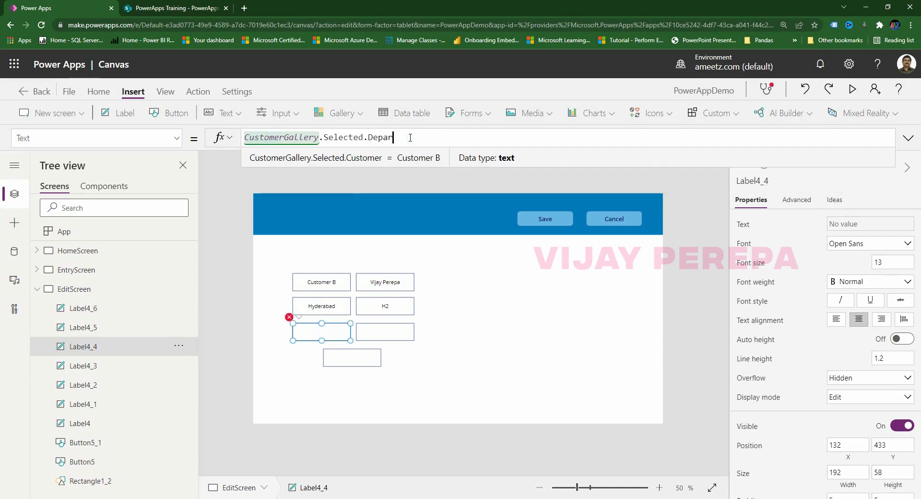
pyautogui.click(391, 332)
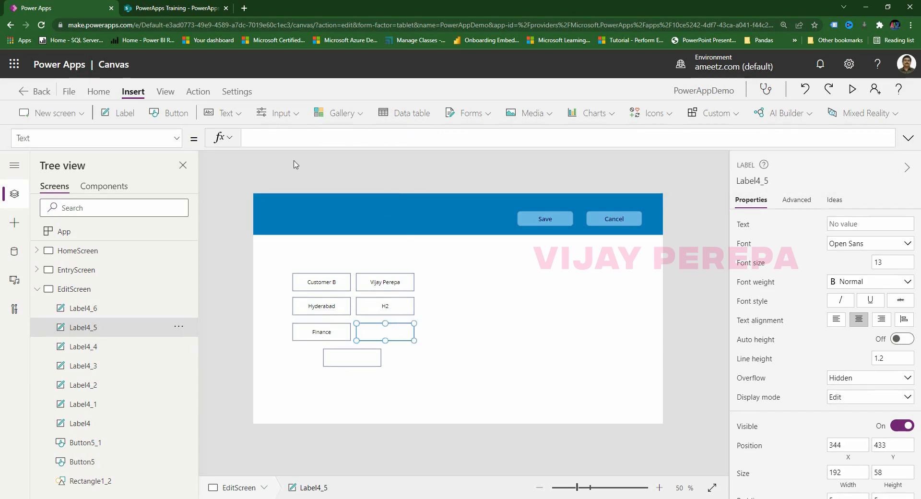
pyautogui.click(291, 141)
pyautogui.write('CustomerGallery.Selected.Customer')
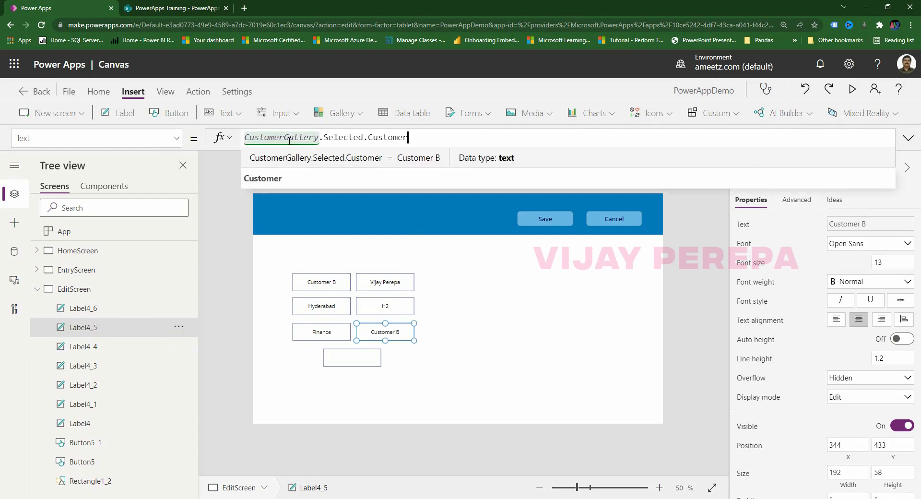
pyautogui.moveTo(370, 138); pyautogui.dragTo(408, 138)
pyautogui.write('A')
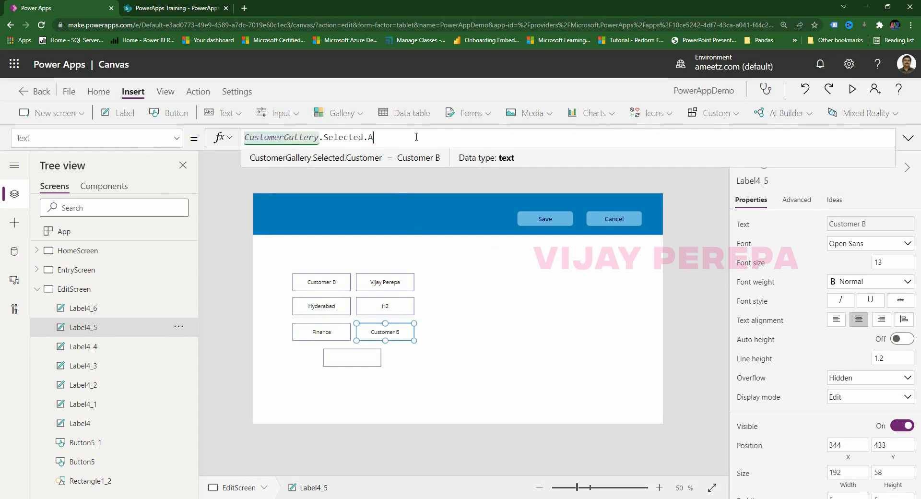
pyautogui.write('pplica')
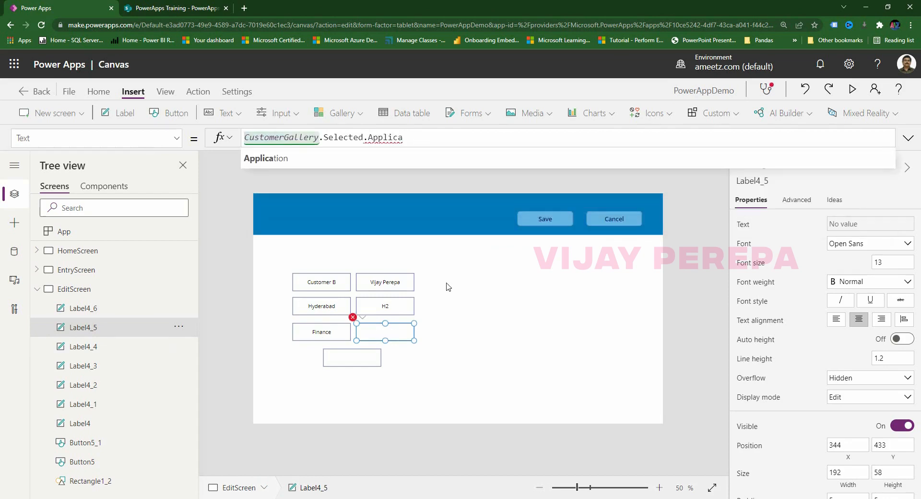
pyautogui.click(286, 158)
pyautogui.click(514, 331)
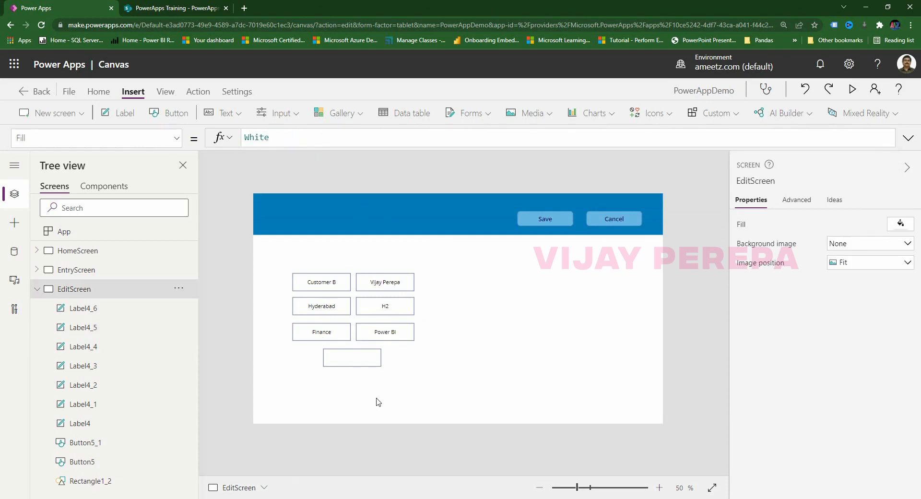
# Bind the bottom label to CustomerGallery.Selected.FeesPerHour so it shows 250.
pyautogui.click(115, 270)
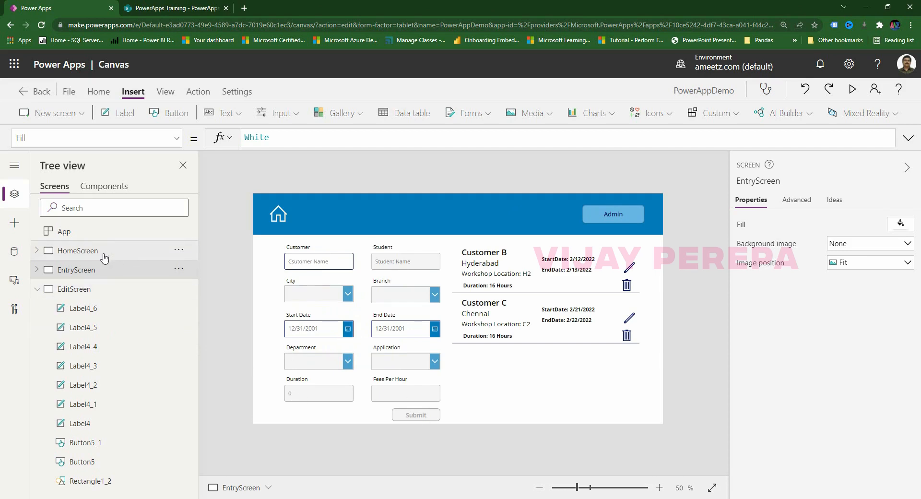
pyautogui.click(89, 289)
pyautogui.click(357, 357)
pyautogui.click(279, 140)
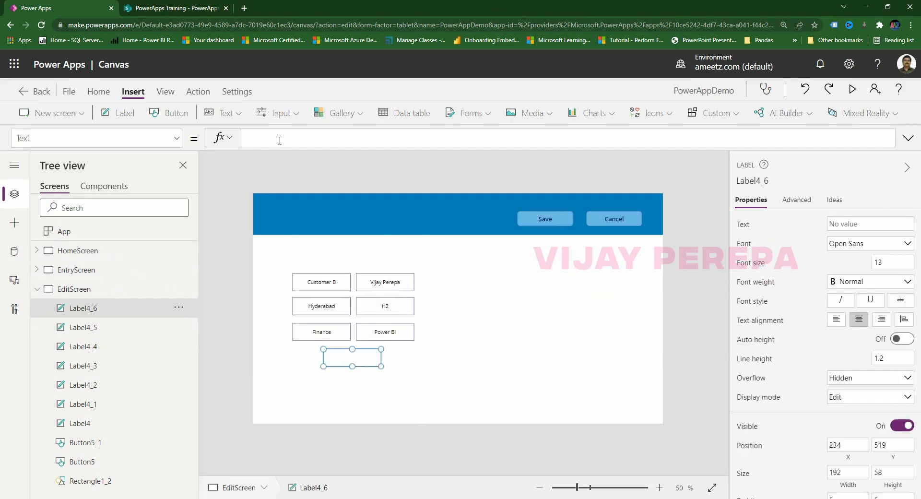
pyautogui.write('CustomerGallery.Selected.Customer')
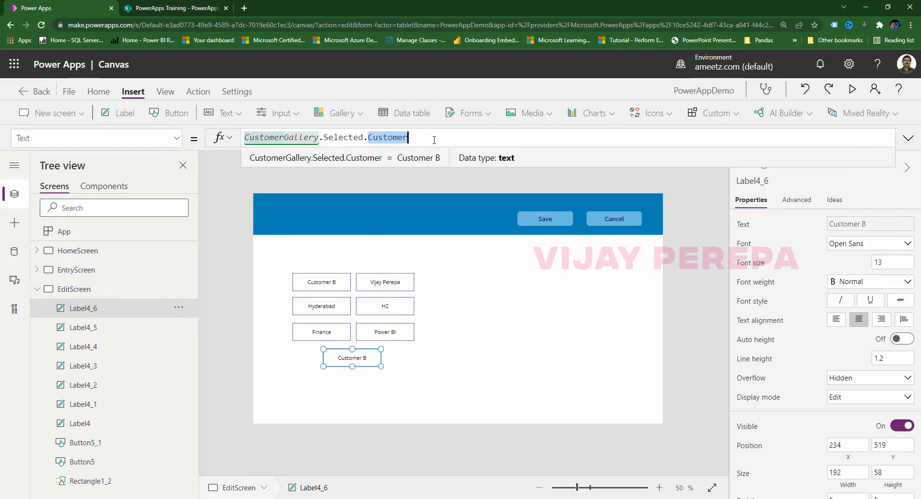
pyautogui.write('Fees')
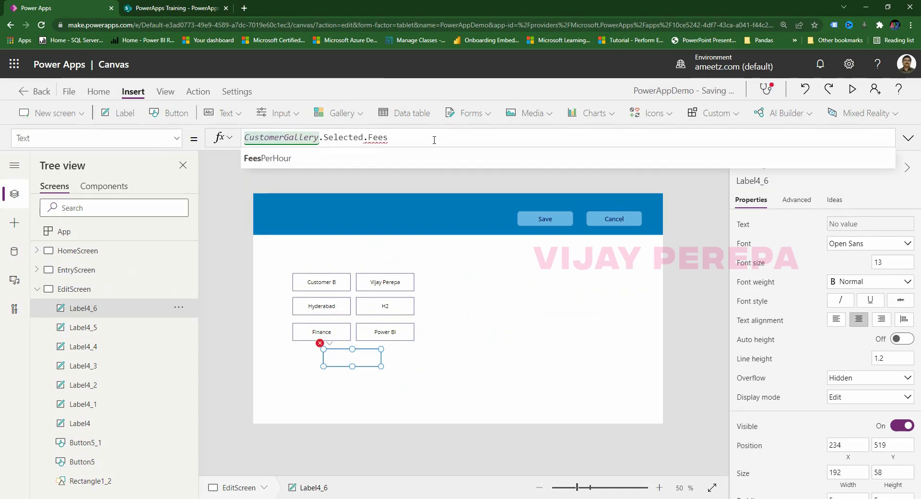
pyautogui.click(373, 163)
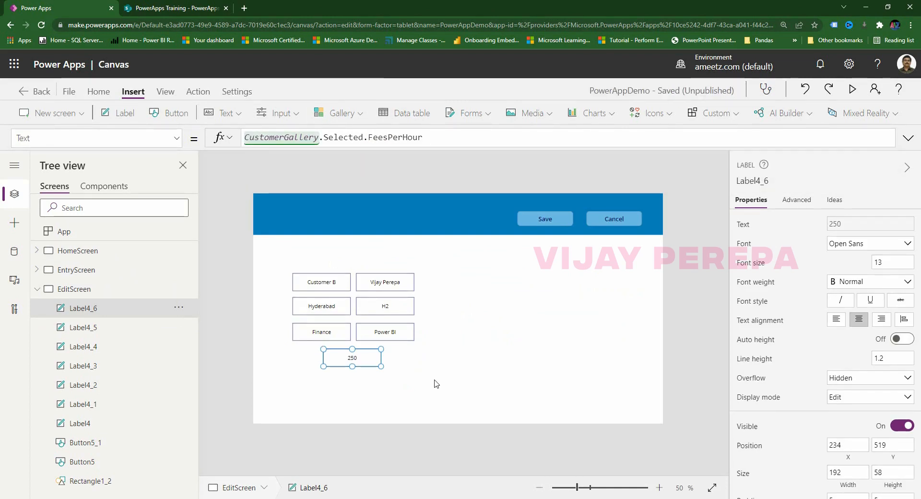
pyautogui.click(381, 378)
pyautogui.click(367, 365)
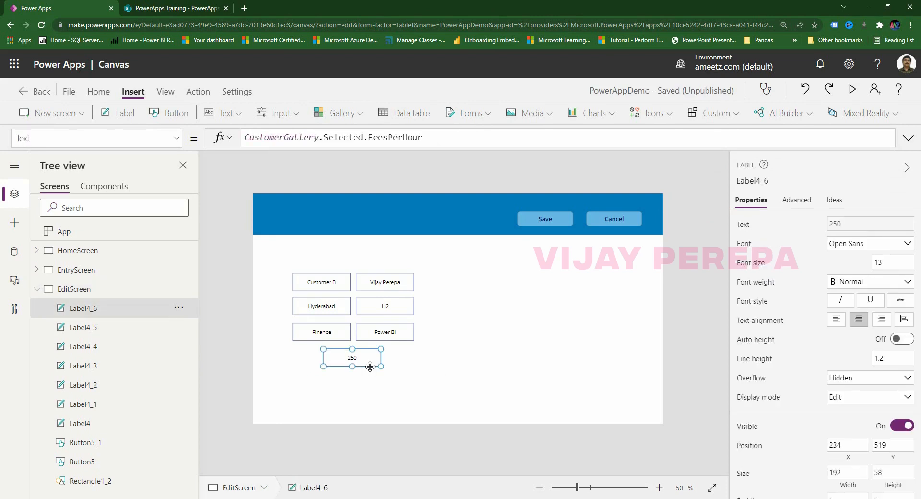
pyautogui.click(126, 272)
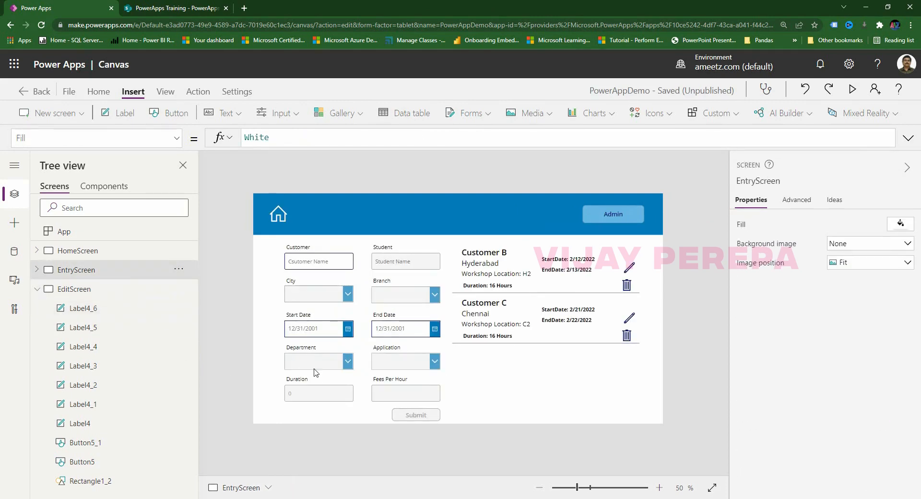
# Wrap DurationInput's Default formula as "Duration: " & … & " Hours" so it shows 'Duration: 0 Hours'.
pyautogui.click(333, 394)
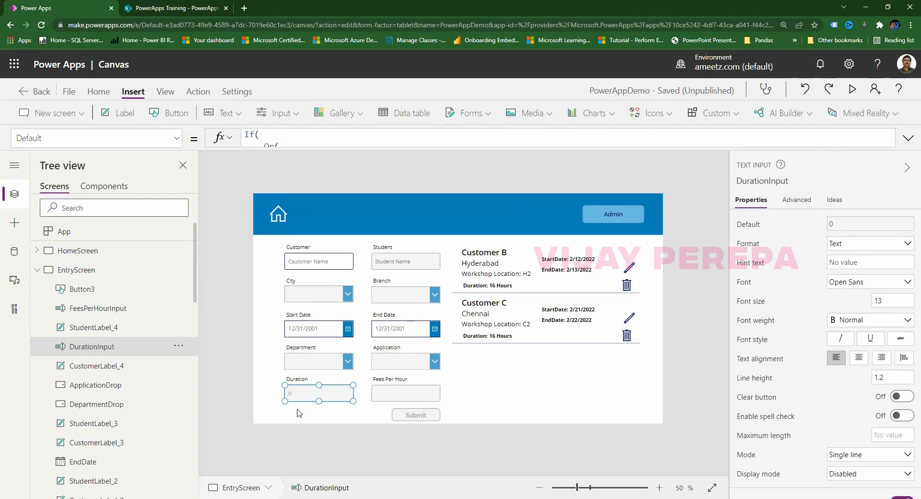
pyautogui.click(908, 138)
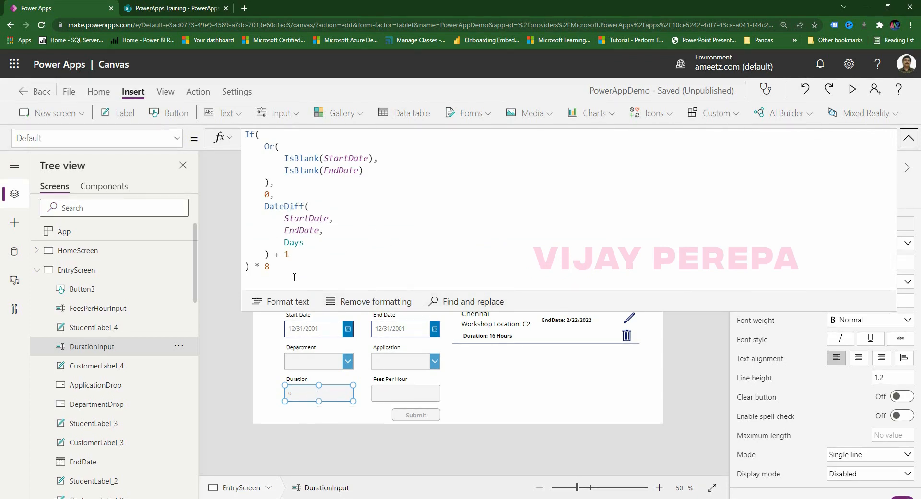
pyautogui.click(247, 135)
pyautogui.write('"Dur')
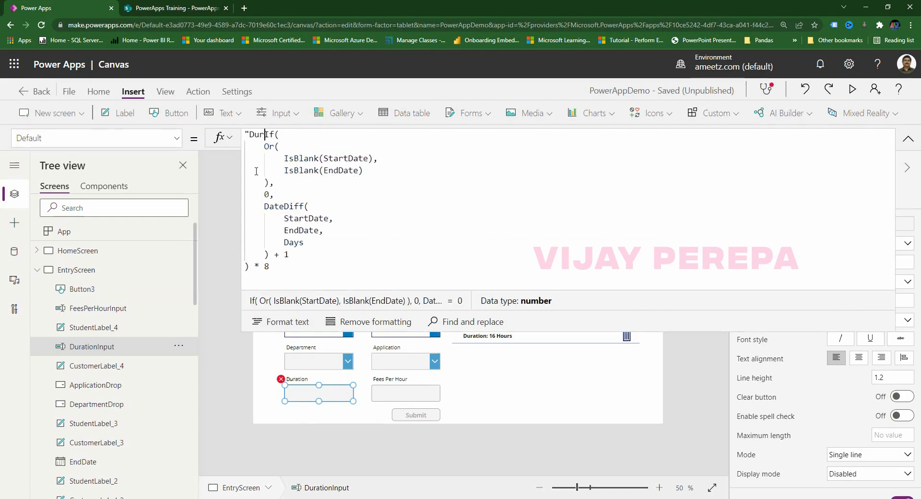
pyautogui.write('ation: " ^')
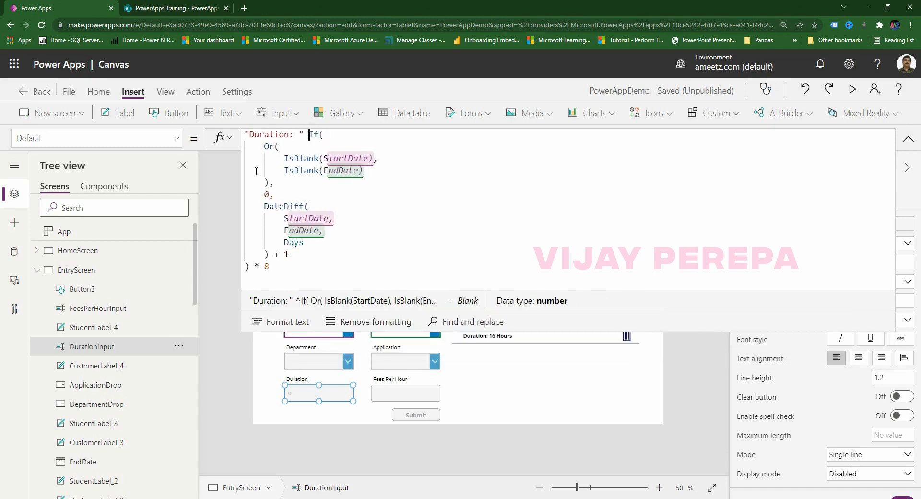
pyautogui.press('BackSpace')
pyautogui.write('& ')
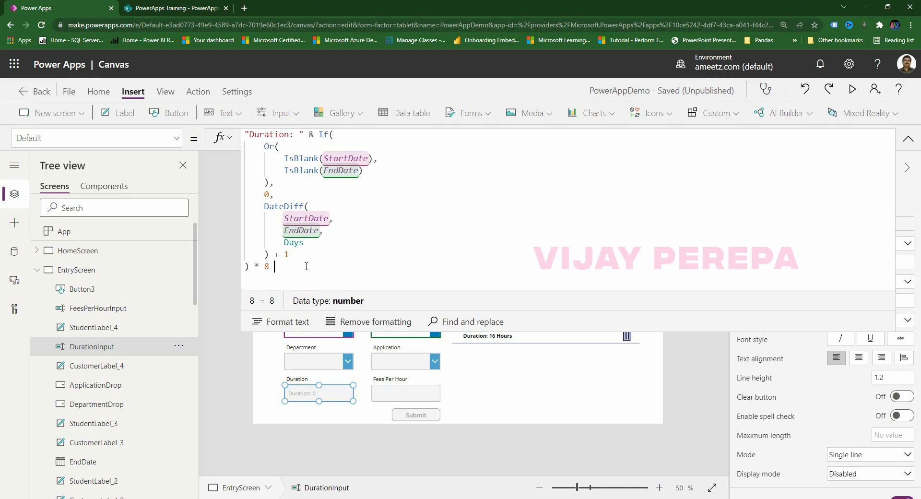
pyautogui.write(' & " Hours')
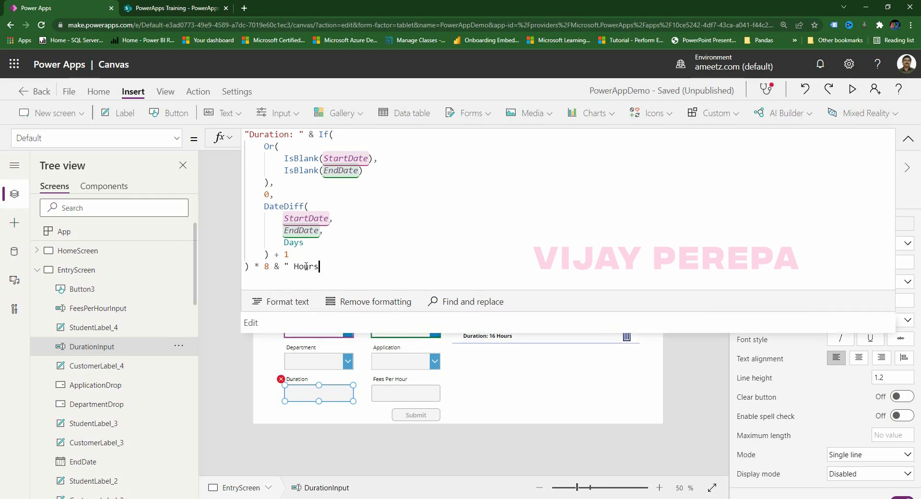
pyautogui.write('"')
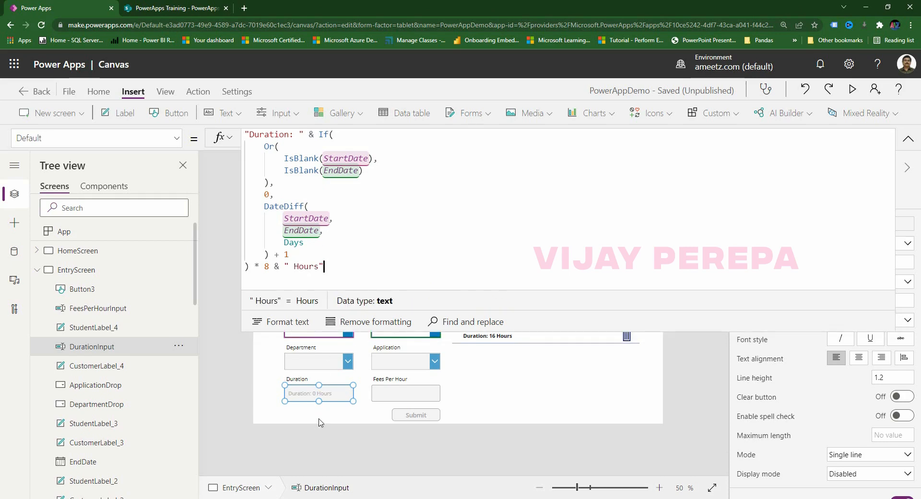
pyautogui.click(330, 415)
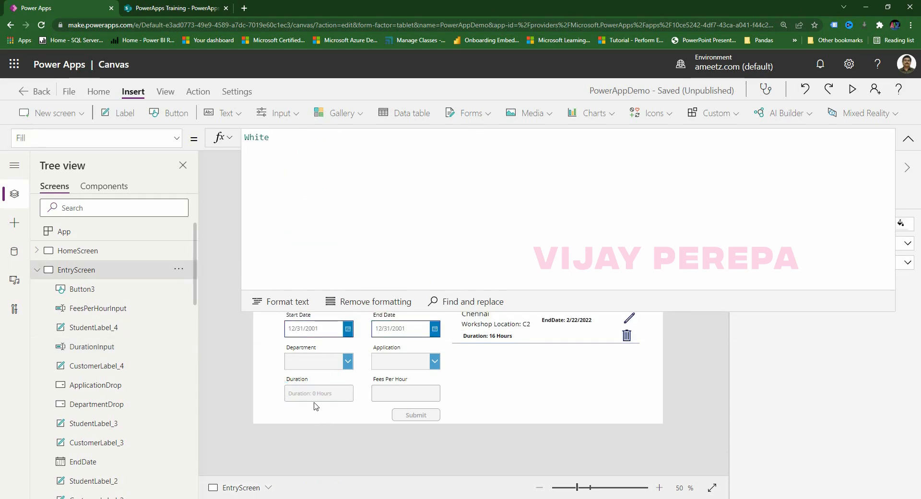
# On EditScreen, change the 250 label's Text to "Duration: " & CustomerGallery.Selected.FeesPerHour & " Hours".
pyautogui.click(37, 270)
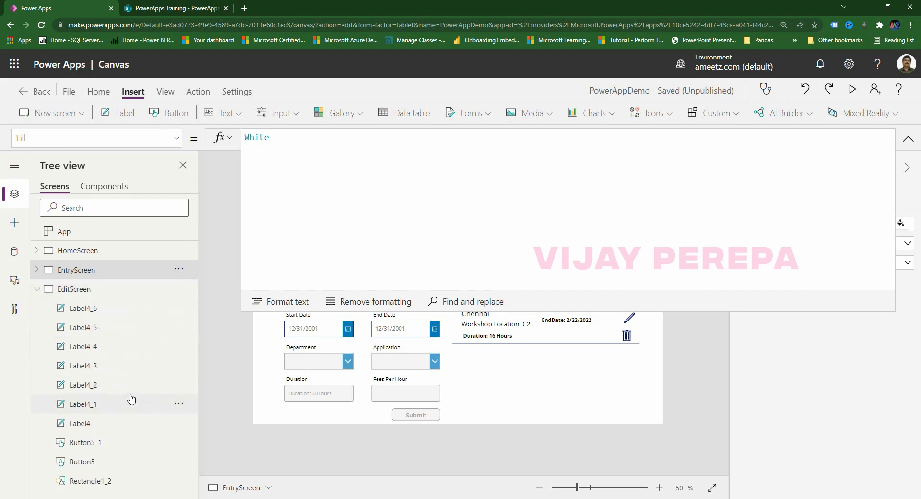
pyautogui.click(59, 290)
pyautogui.click(336, 357)
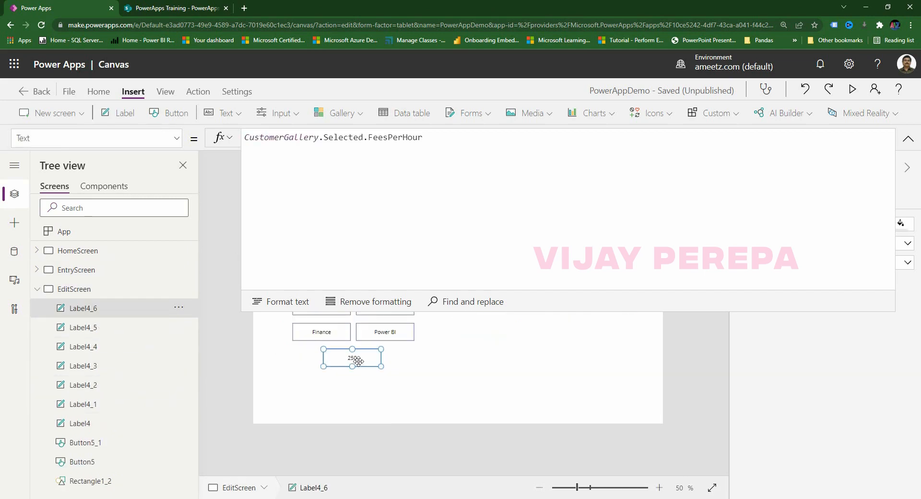
pyautogui.click(247, 139)
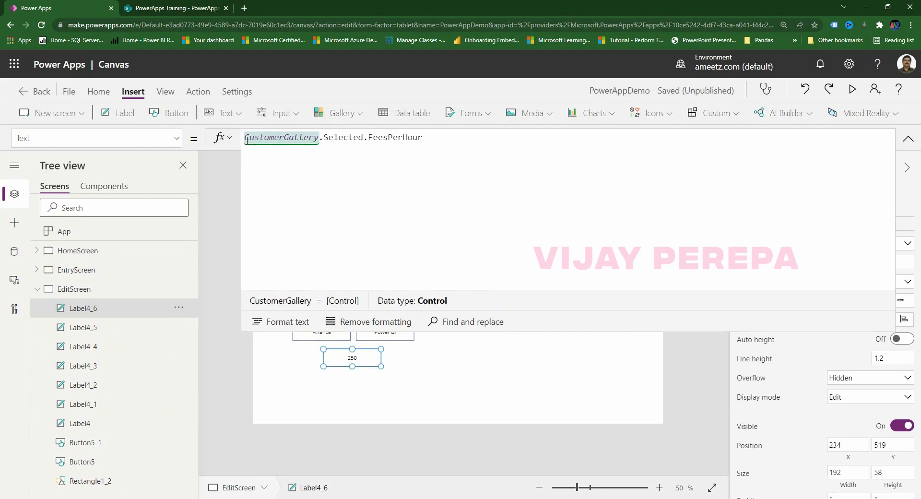
pyautogui.write('Durat')
pyautogui.write('ion')
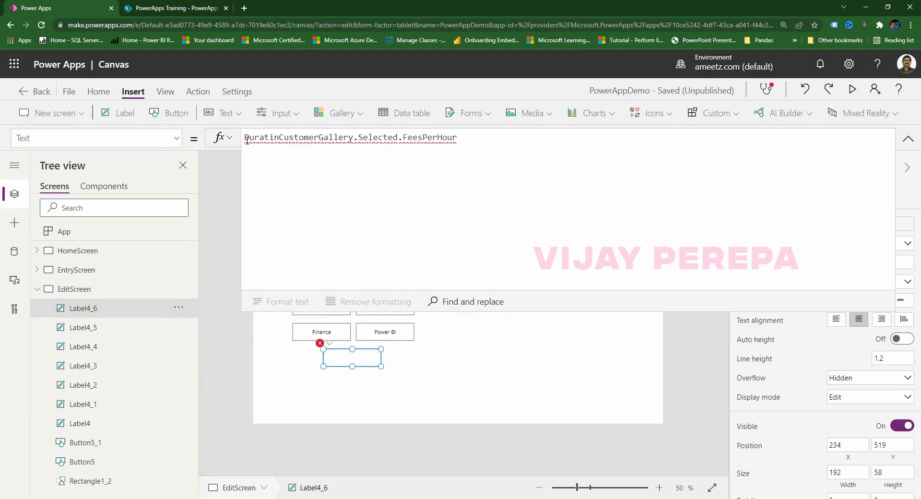
pyautogui.press('BackSpace')
pyautogui.press('BackSpace')
pyautogui.press('BackSpace')
pyautogui.press('BackSpace')
pyautogui.press('BackSpace')
pyautogui.press('BackSpace')
pyautogui.press('BackSpace')
pyautogui.press('BackSpace')
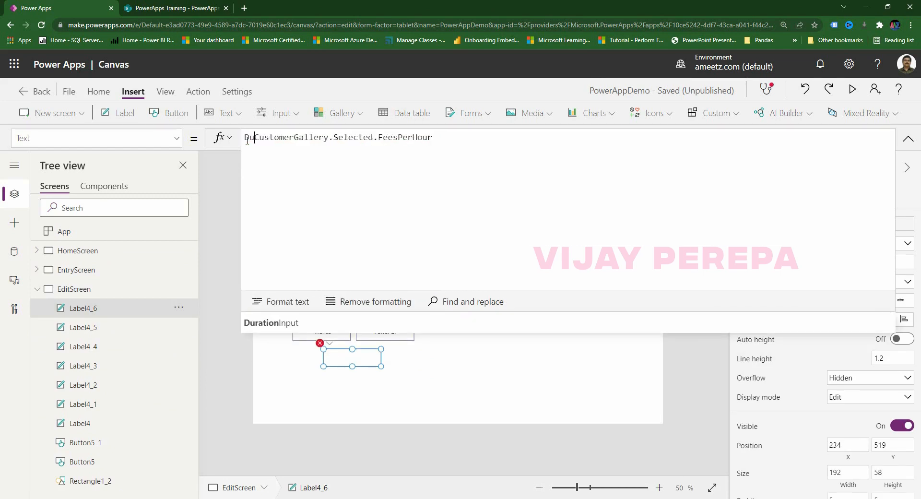
pyautogui.write('"Duration: ')
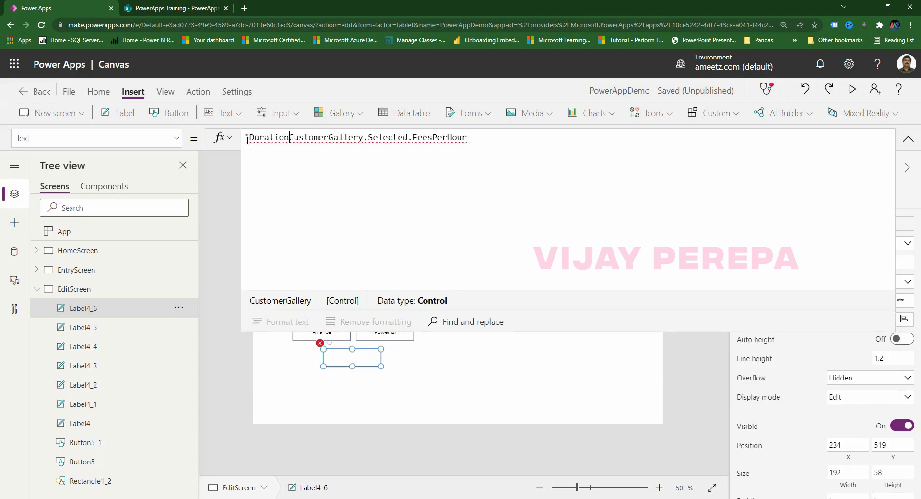
pyautogui.write('"')
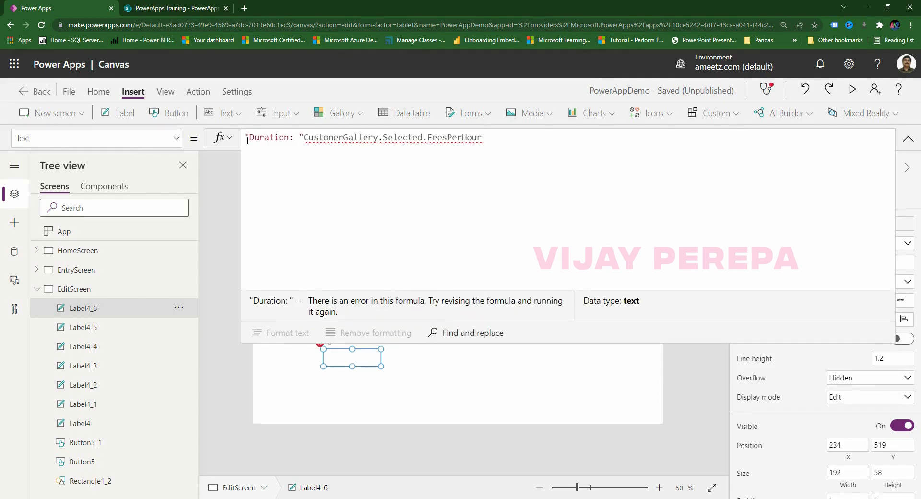
pyautogui.write('& ')
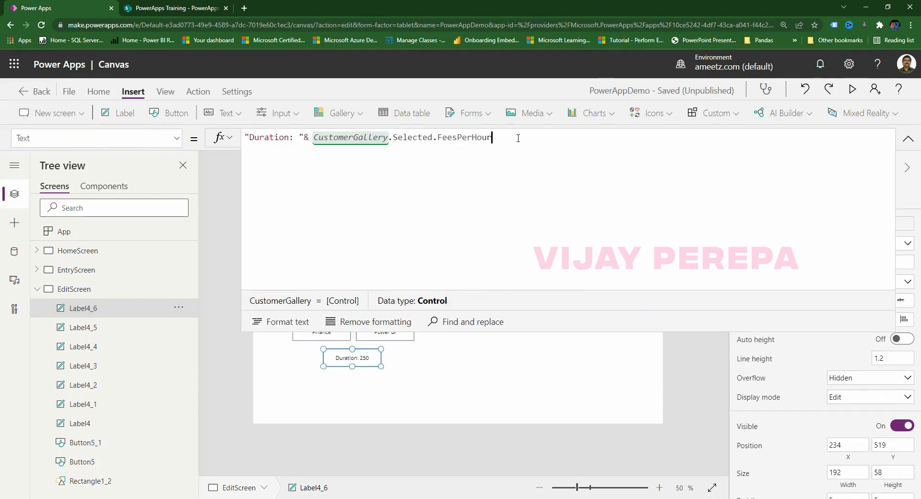
pyautogui.write(' & ')
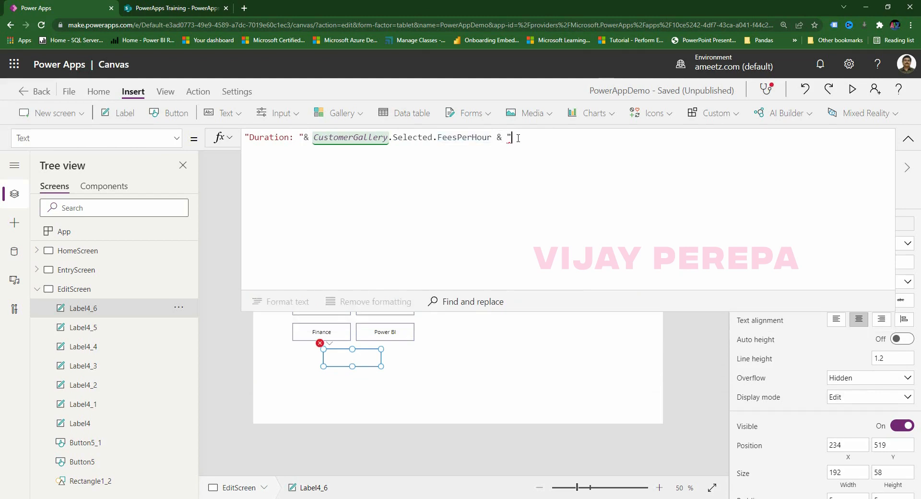
pyautogui.write('" Hours"')
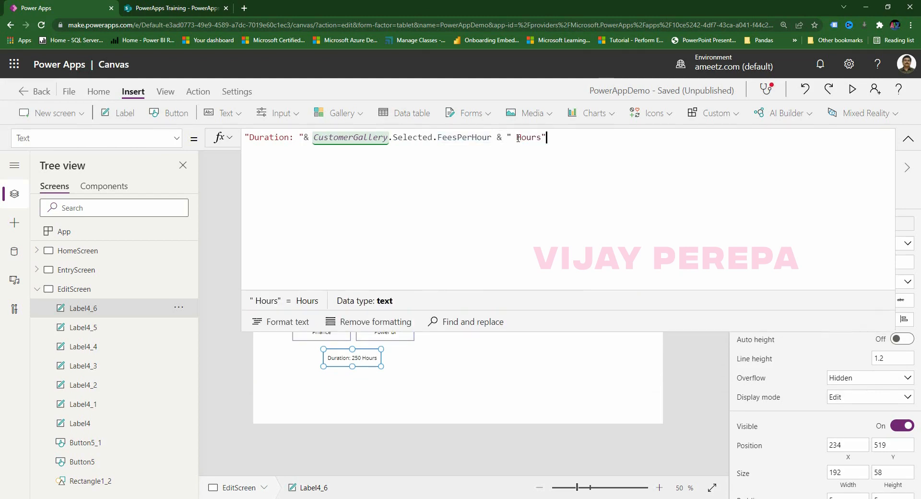
pyautogui.click(355, 396)
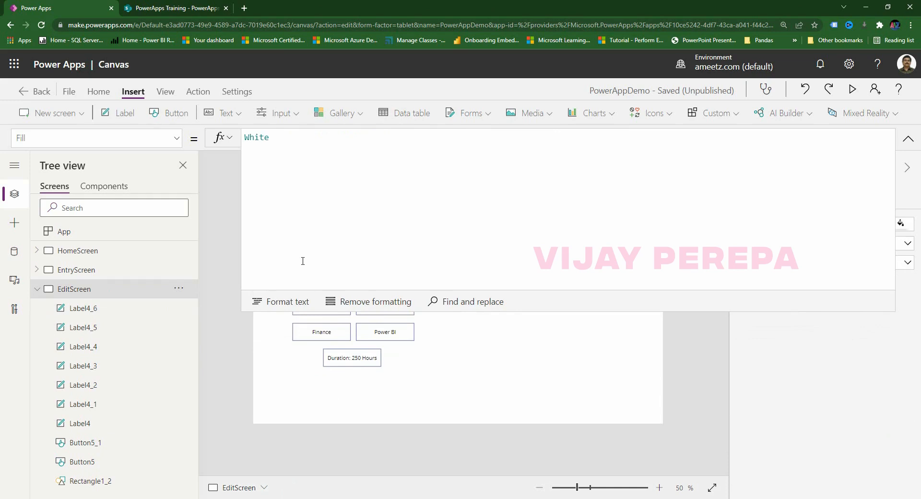
pyautogui.click(900, 145)
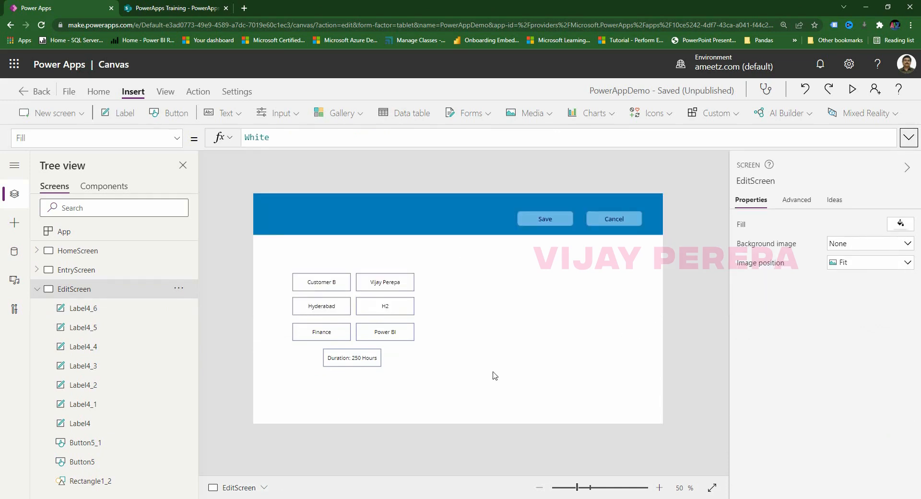
# Set the font weight of the seven EditScreen labels to Bold.
pyautogui.moveTo(484, 392); pyautogui.dragTo(279, 207)
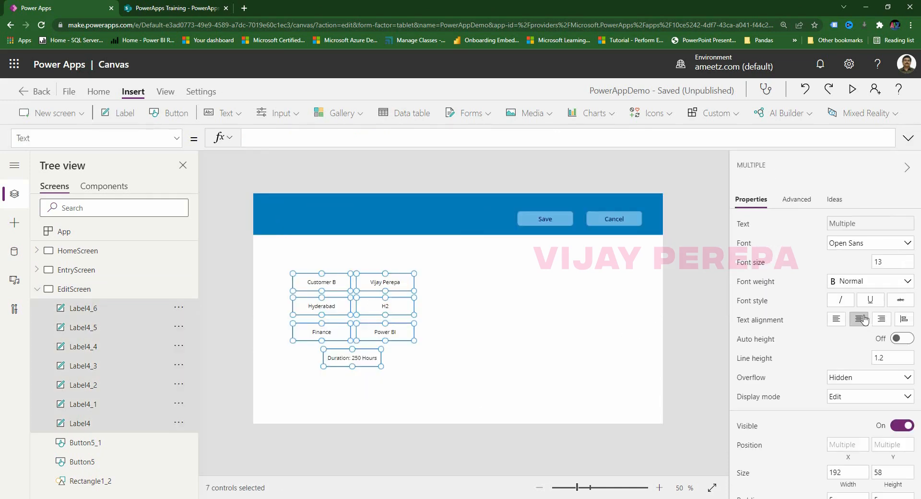
pyautogui.click(865, 283)
pyautogui.click(845, 296)
pyautogui.click(531, 328)
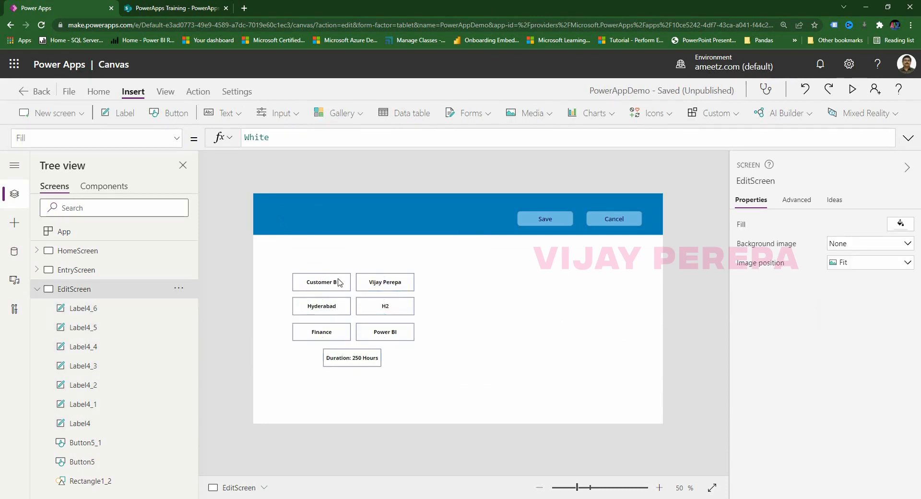
# Move the seven labels down about 32 px.
pyautogui.moveTo(259, 266); pyautogui.dragTo(483, 408)
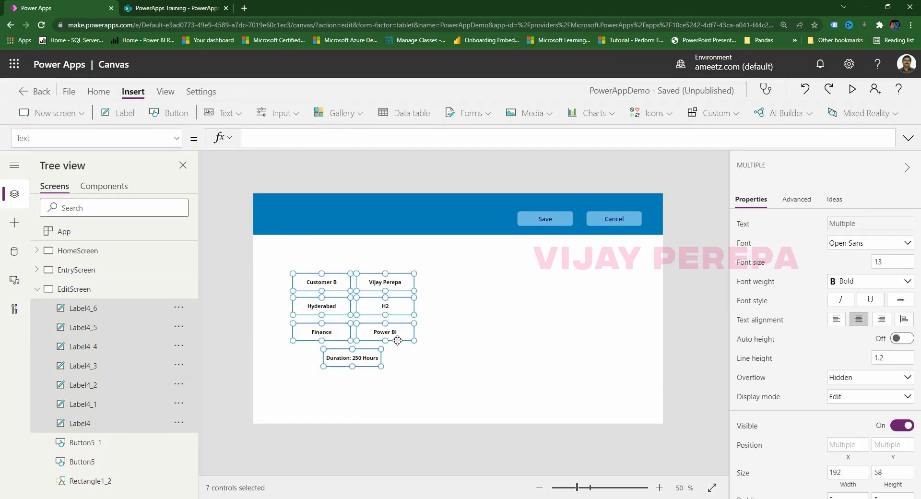
pyautogui.moveTo(398, 343)
pyautogui.mouseDown()
pyautogui.moveTo(400, 363)
pyautogui.moveTo(400, 353)
pyautogui.mouseUp()
pyautogui.click(486, 313)
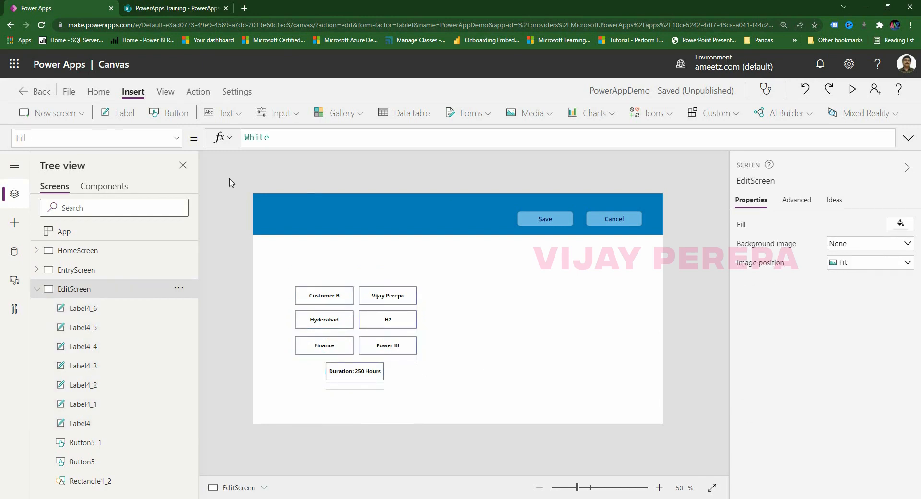
# Add a centred, size-25 'Confirmed Fields' heading label above the label grid.
pyautogui.click(125, 114)
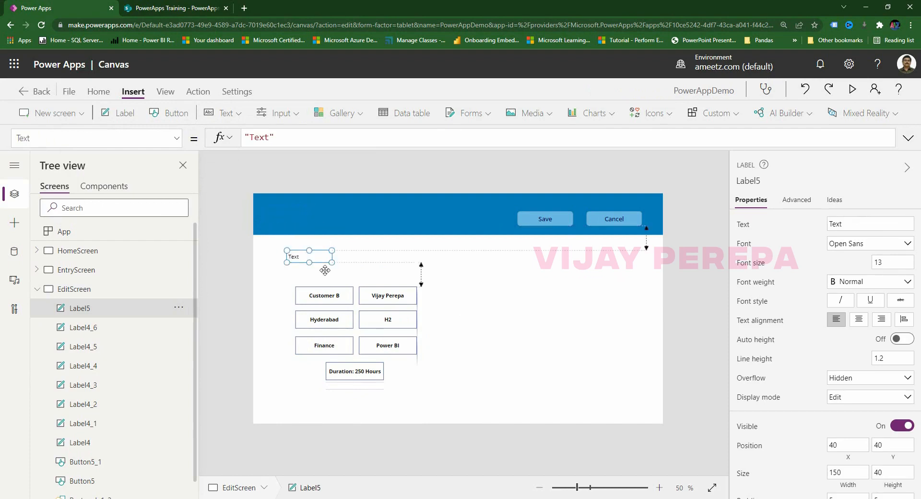
pyautogui.moveTo(326, 271); pyautogui.dragTo(417, 282)
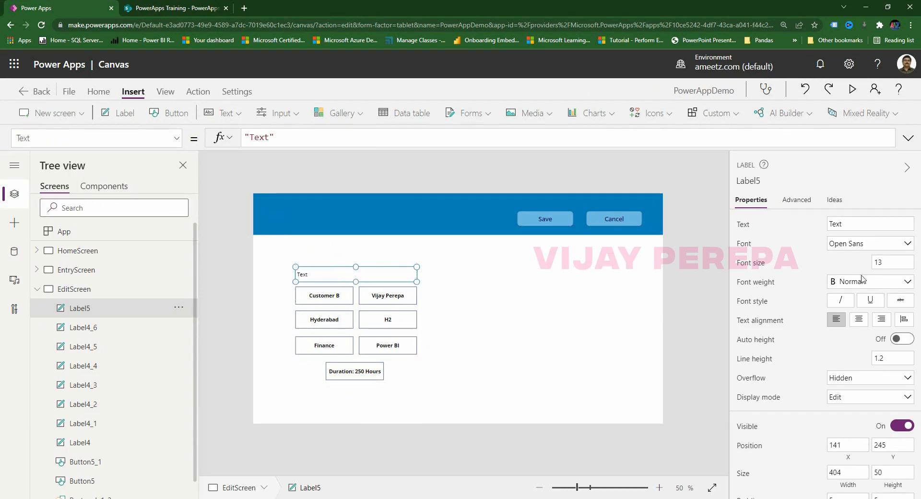
pyautogui.click(859, 318)
pyautogui.moveTo(885, 262); pyautogui.dragTo(844, 263)
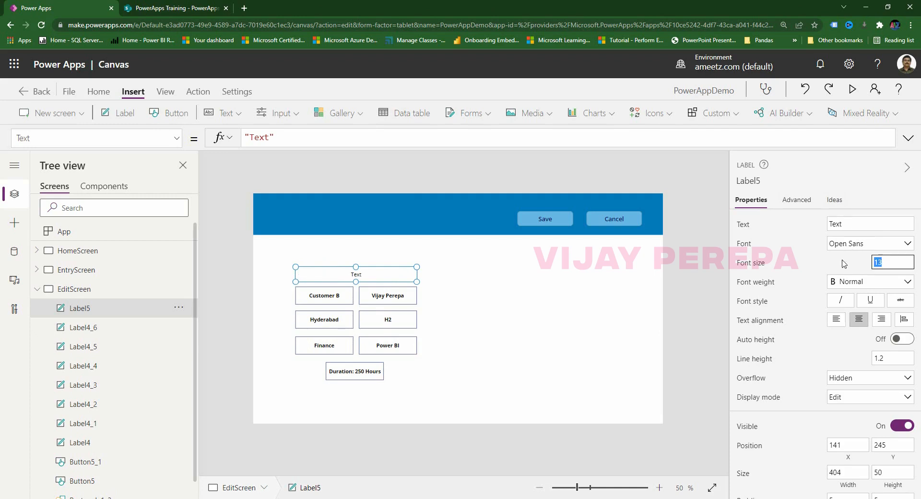
pyautogui.write('25')
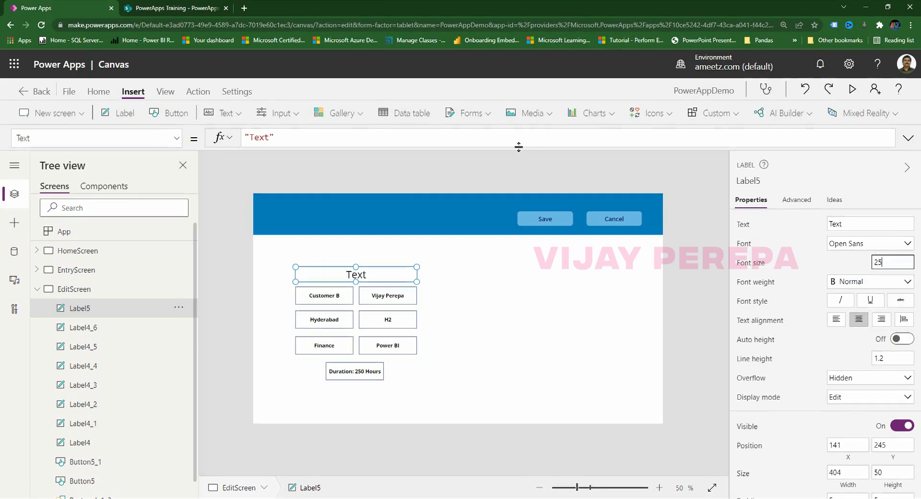
pyautogui.moveTo(309, 140); pyautogui.dragTo(177, 136)
pyautogui.write('"C')
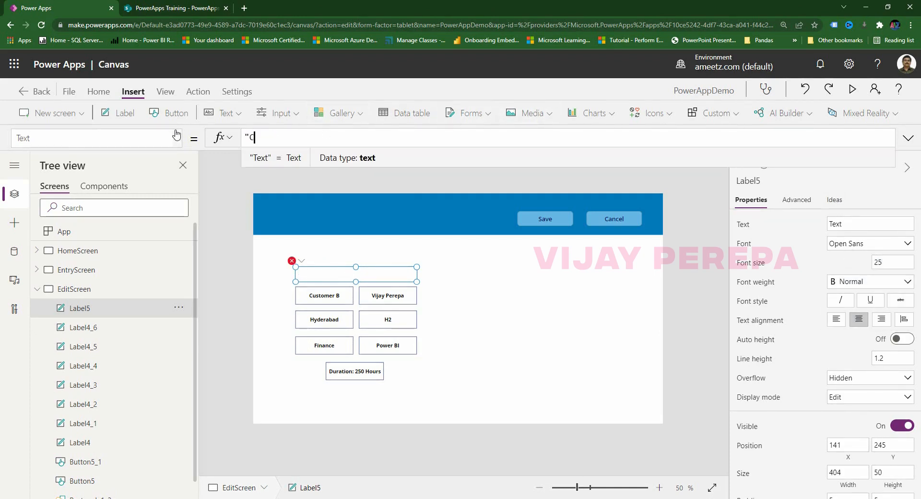
pyautogui.write('onfirmed Field')
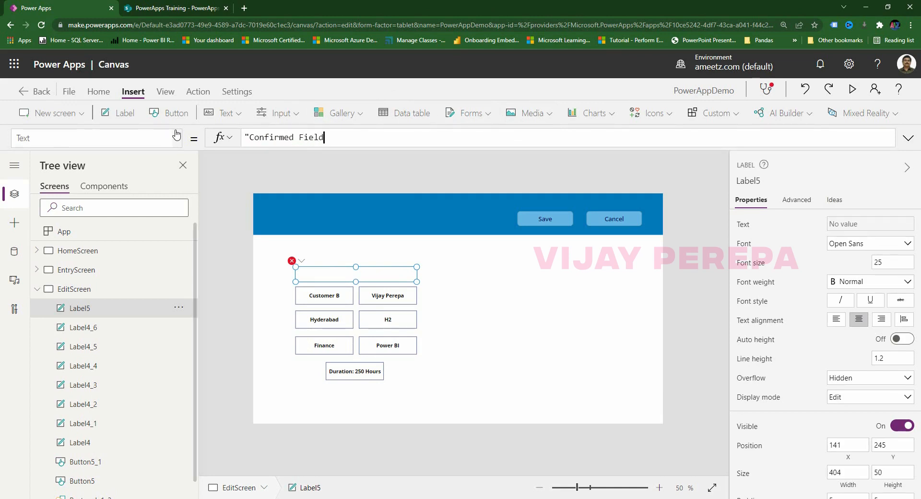
pyautogui.write('s')
pyautogui.write('"')
# Give the Confirmed Fields heading a light blue fill.
pyautogui.scroll(-3, 853, 385)
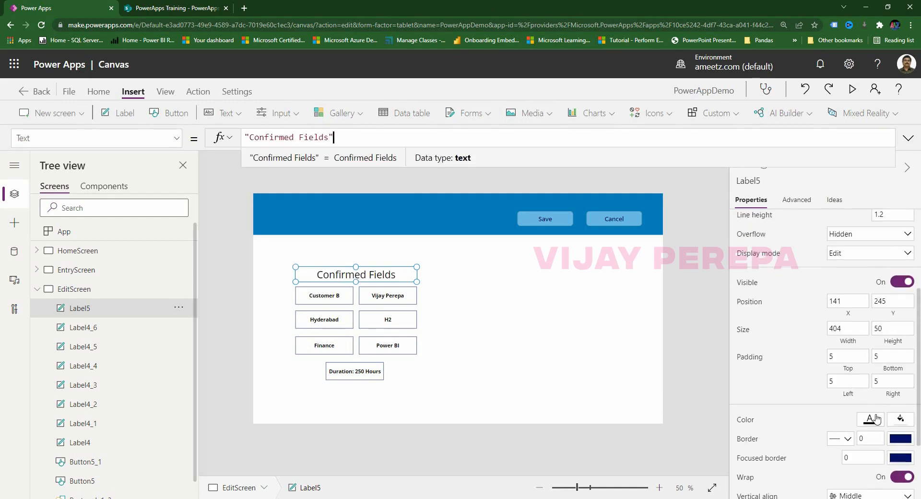
pyautogui.scroll(-1, 875, 419)
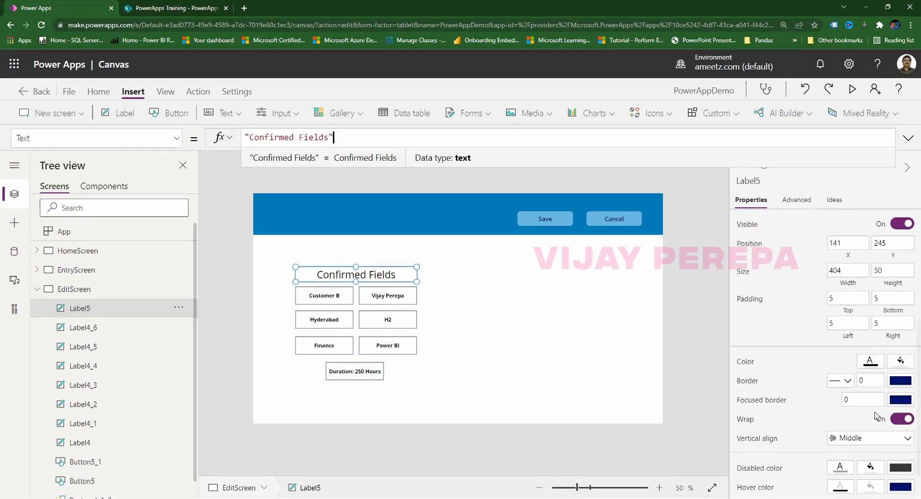
pyautogui.scroll(-1, 814, 394)
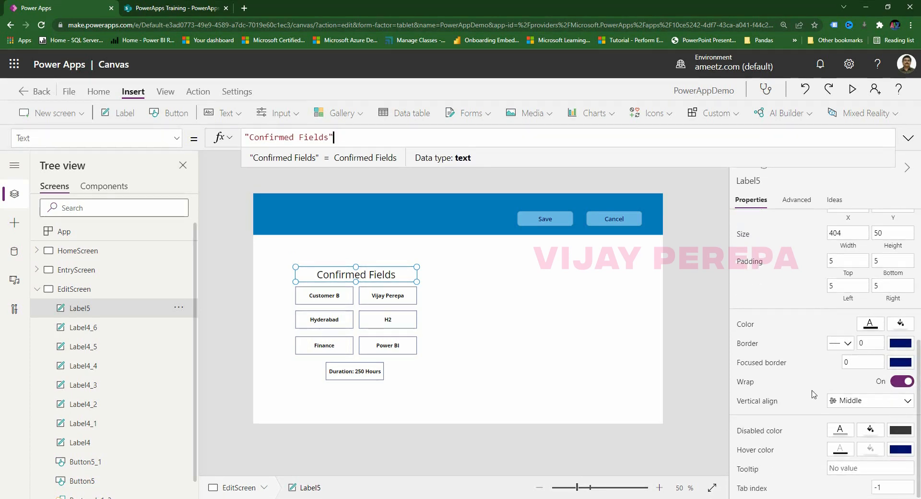
pyautogui.click(900, 323)
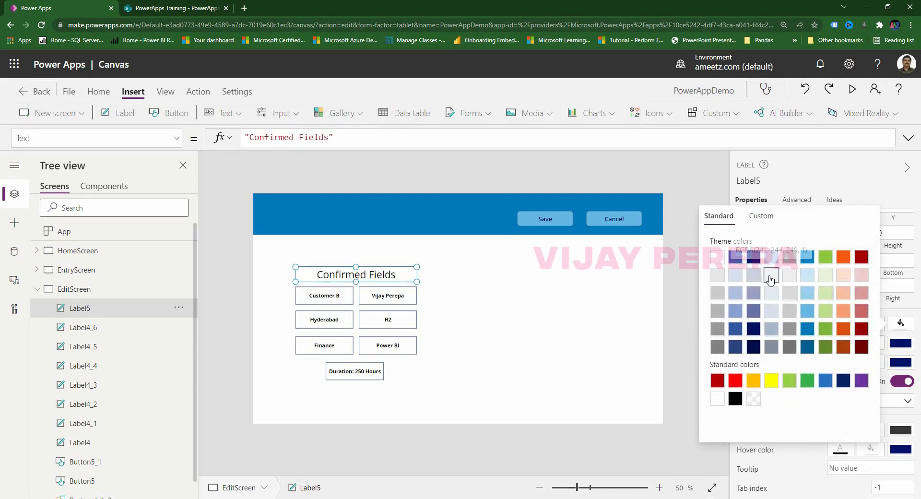
pyautogui.click(807, 298)
pyautogui.click(504, 330)
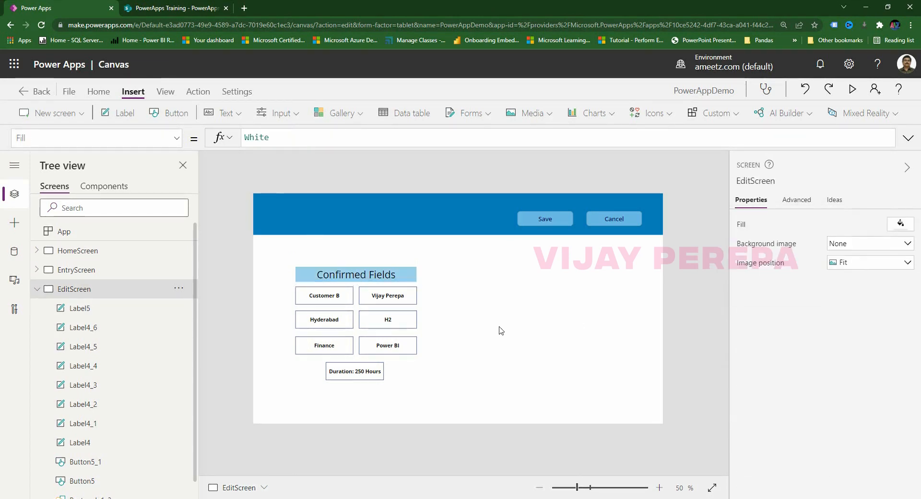
# Shift all eight labels slightly right and down.
pyautogui.moveTo(273, 255); pyautogui.dragTo(456, 398)
pyautogui.moveTo(408, 354); pyautogui.dragTo(422, 355)
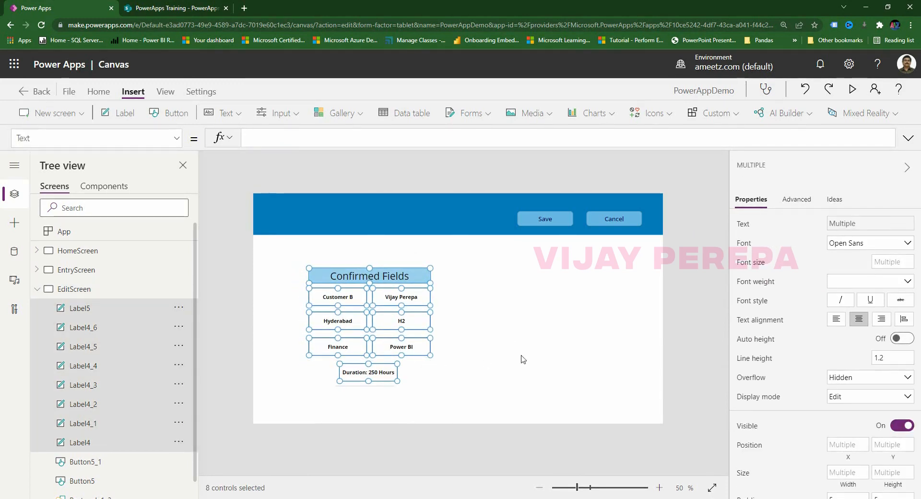
pyautogui.click(536, 350)
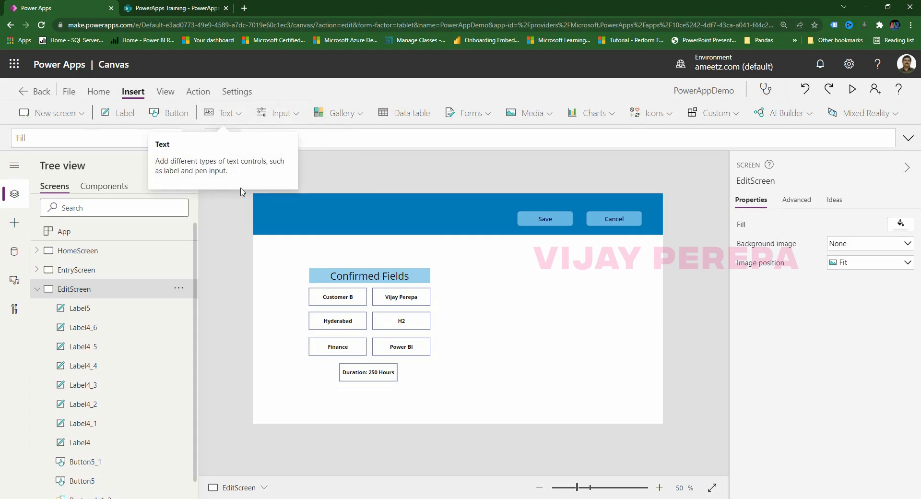
pyautogui.click(276, 113)
# Insert a date picker right of Confirmed Fields with DefaultDate CustomerGallery.Selected.StartDate.
pyautogui.click(309, 245)
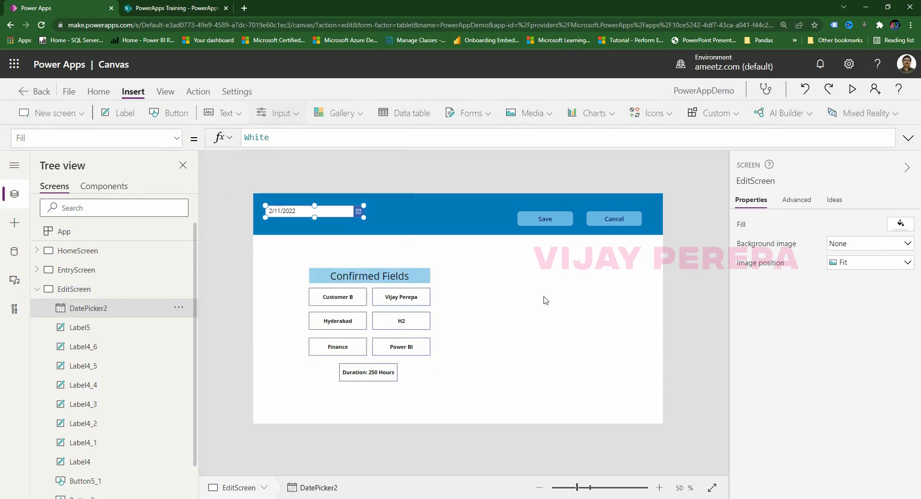
pyautogui.moveTo(262, 218); pyautogui.dragTo(514, 293)
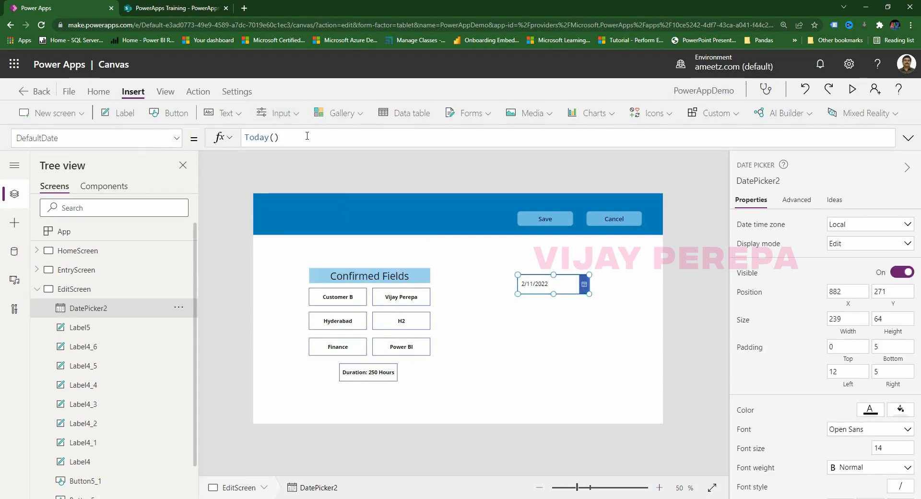
pyautogui.moveTo(307, 137); pyautogui.dragTo(243, 138)
pyautogui.write('CustomerGallery.Selected.Customer')
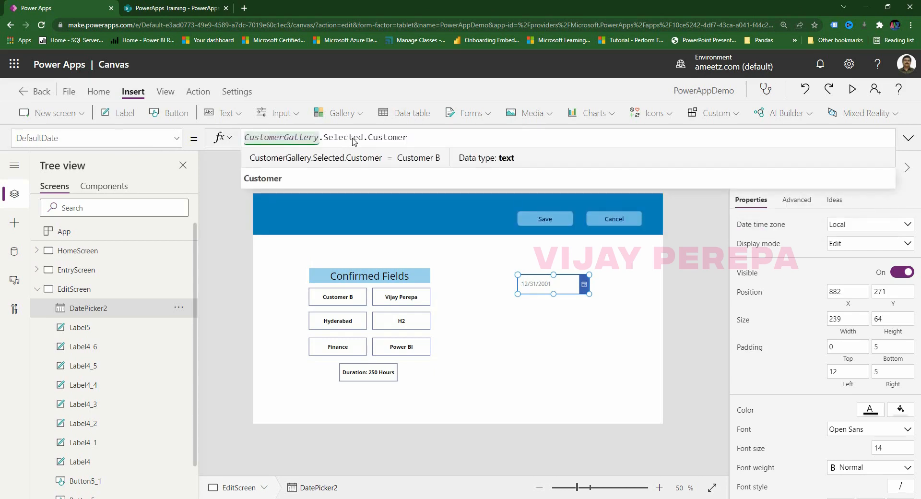
pyautogui.moveTo(366, 138); pyautogui.dragTo(408, 137)
pyautogui.write('star')
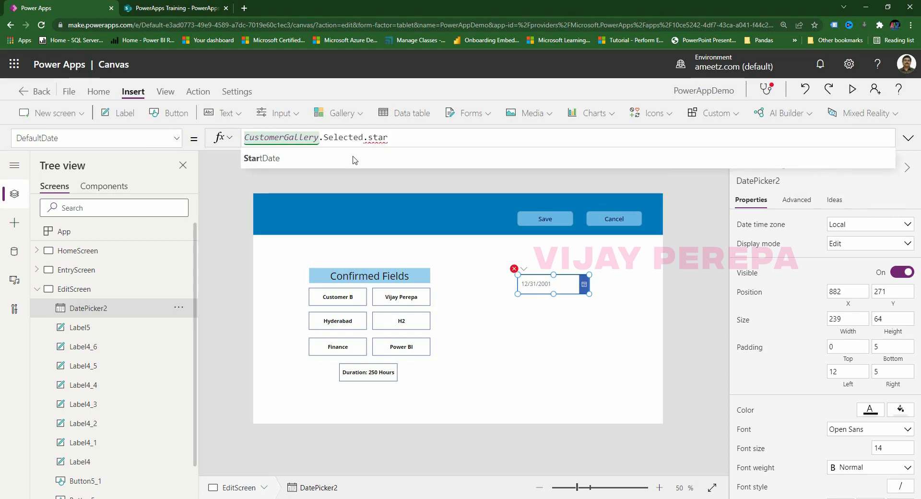
pyautogui.click(274, 158)
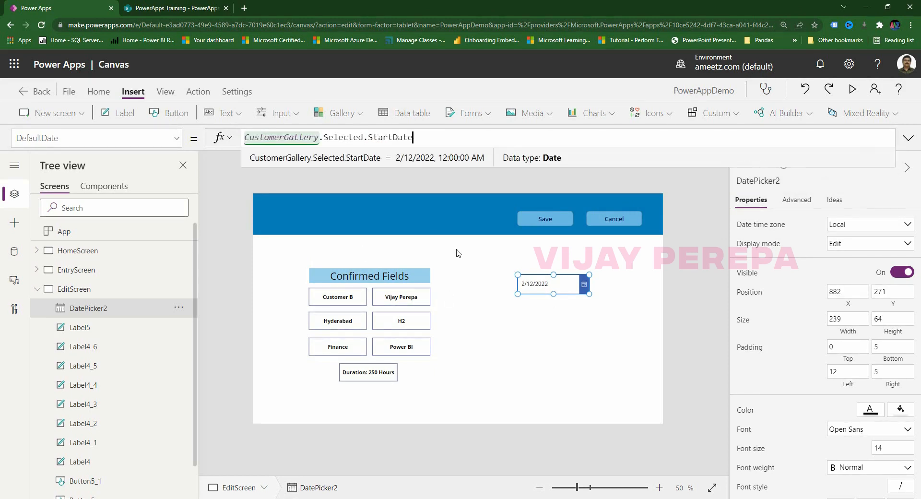
pyautogui.hotkey('ctrl', 'c')
pyautogui.hotkey('ctrl', 'v')
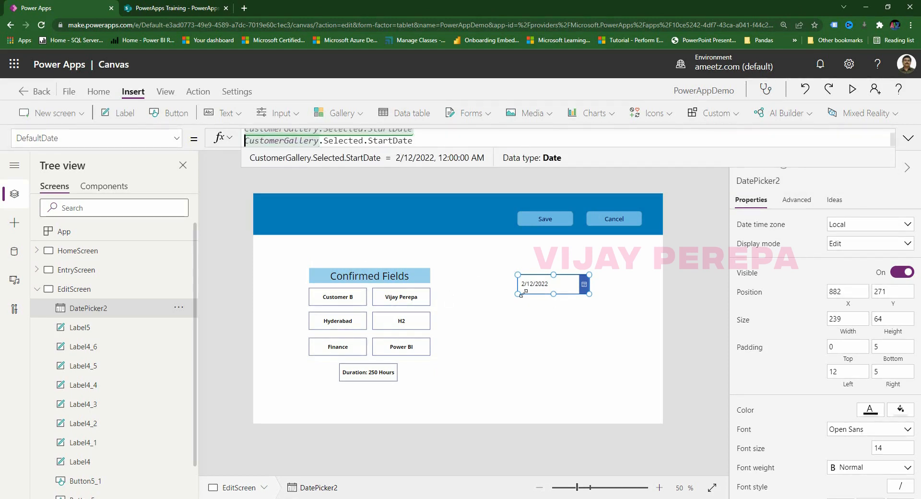
pyautogui.hotkey('ctrl', 'z')
pyautogui.click(609, 311)
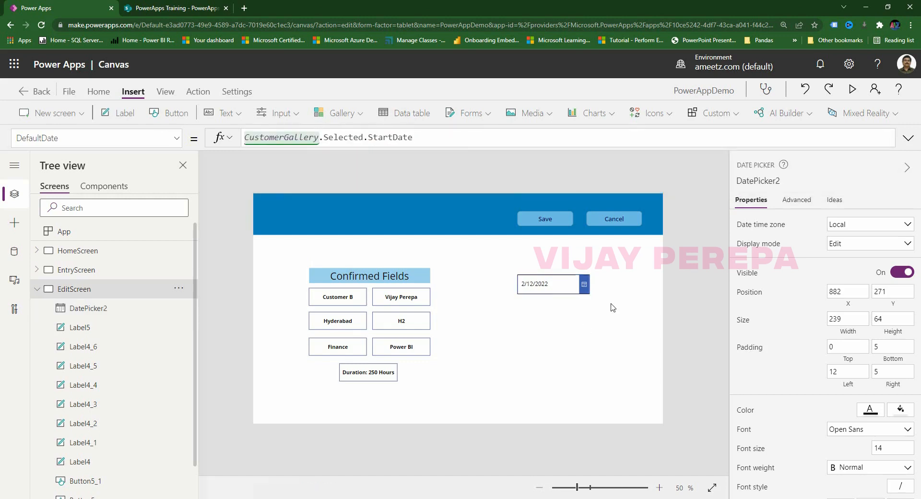
# Duplicate the date picker below the original and change its default to CustomerGallery.Selected.EndDate.
pyautogui.click(579, 288)
pyautogui.hotkey('ctrl', 'c')
pyautogui.hotkey('ctrl', 'v')
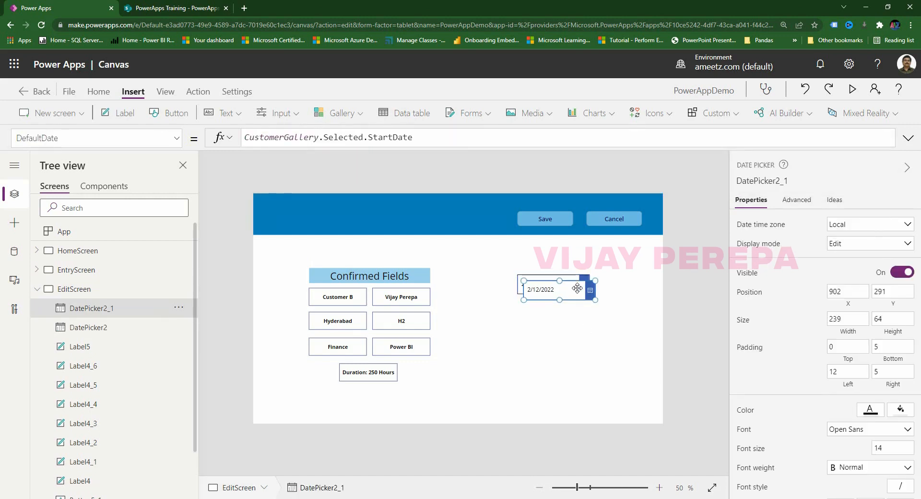
pyautogui.moveTo(577, 288); pyautogui.dragTo(569, 324)
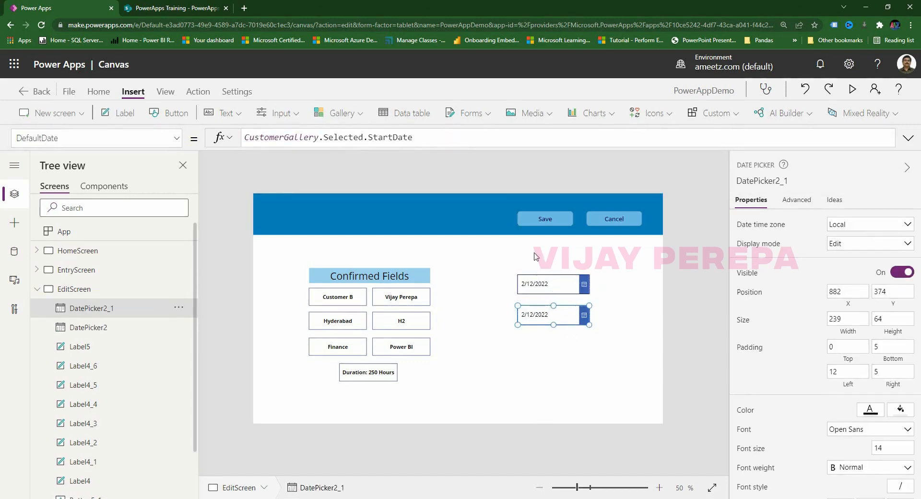
pyautogui.click(548, 282)
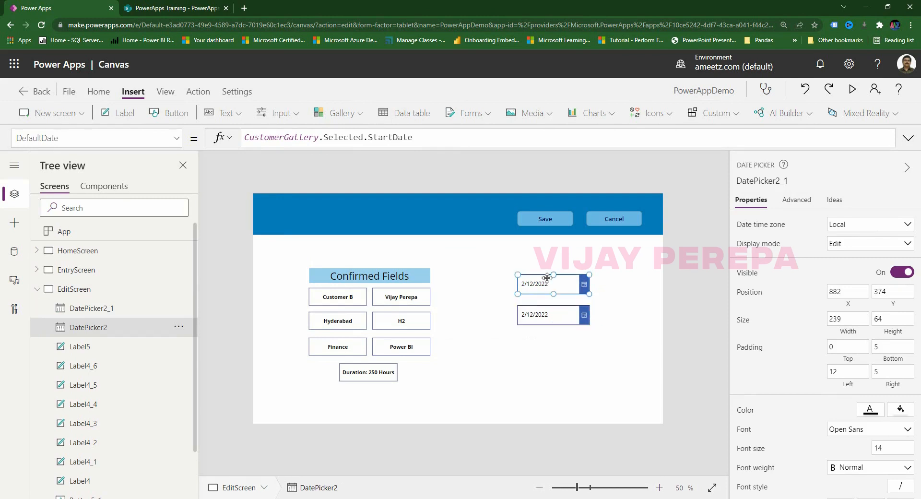
pyautogui.click(373, 139)
pyautogui.click(543, 314)
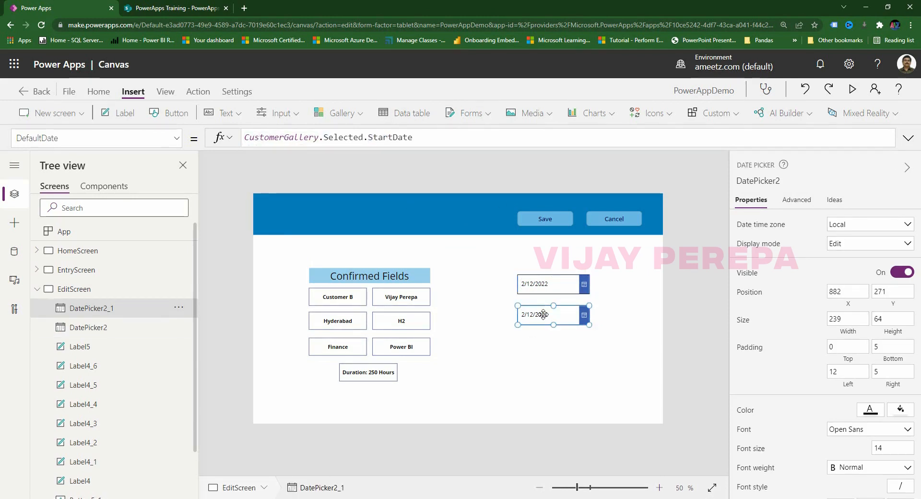
pyautogui.moveTo(368, 138); pyautogui.dragTo(387, 139)
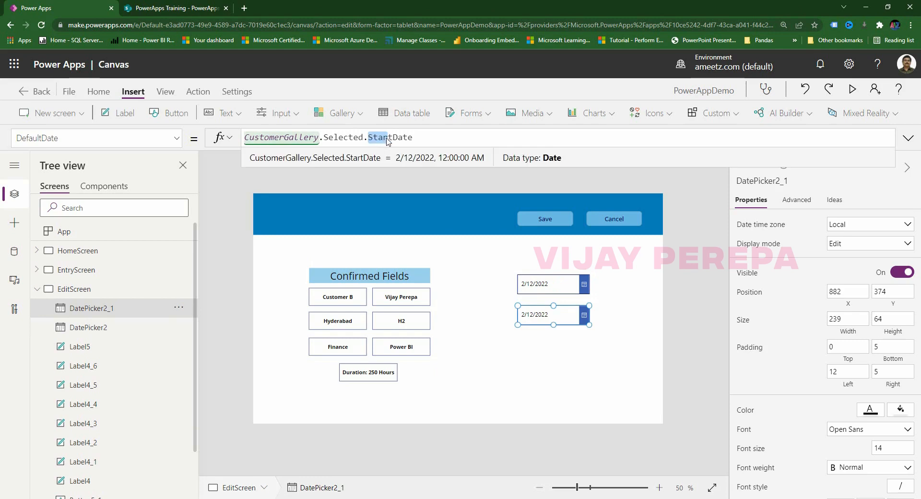
pyautogui.press('BackSpace')
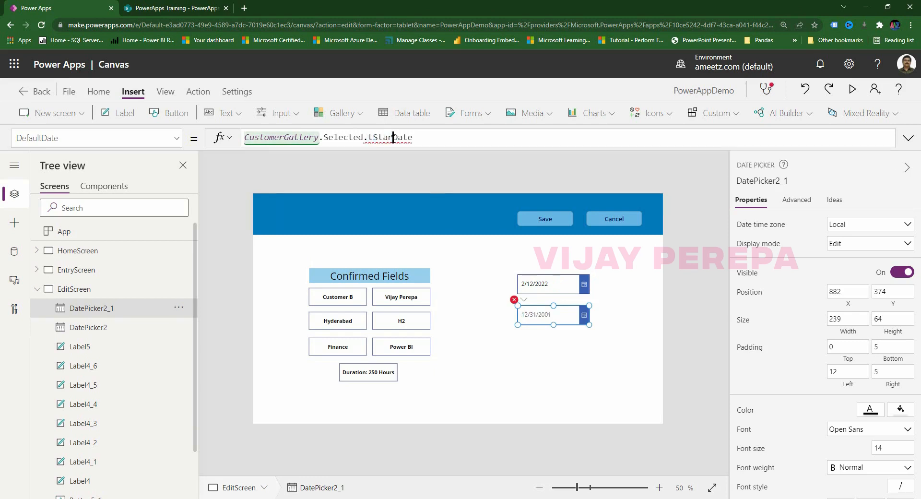
pyautogui.press('BackSpace')
pyautogui.write('End')
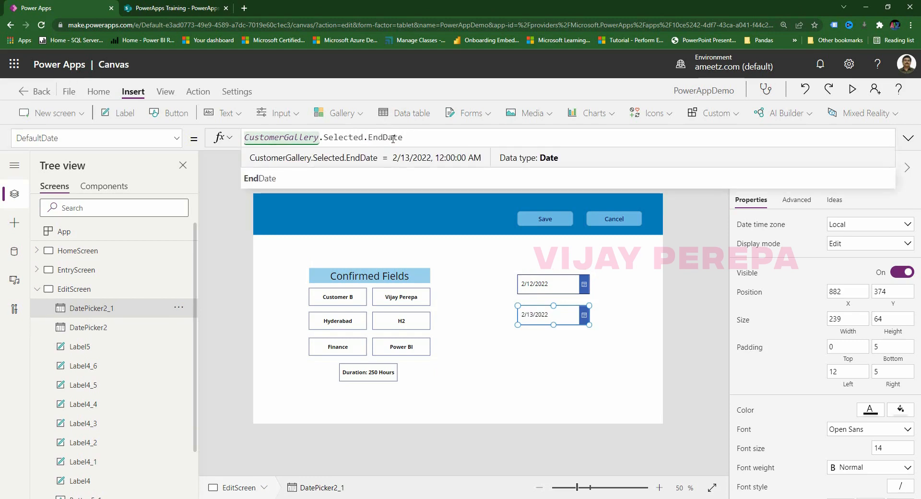
pyautogui.click(530, 383)
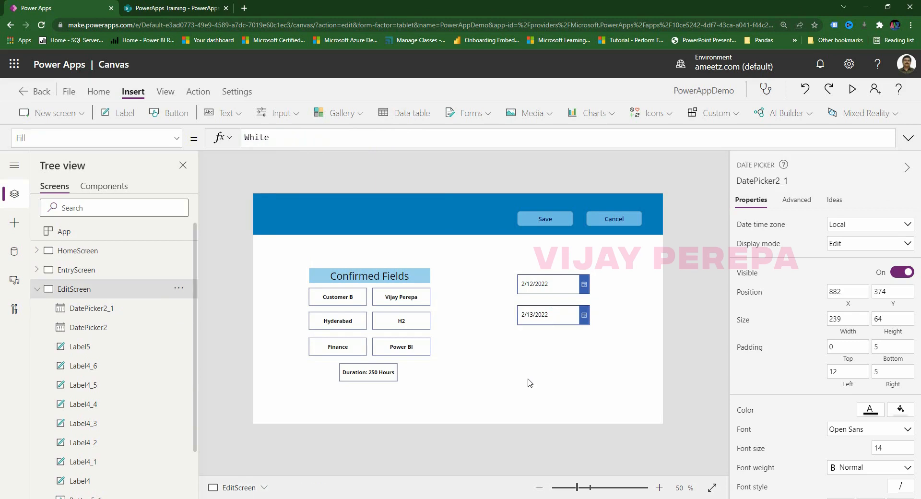
pyautogui.click(543, 307)
pyautogui.click(572, 364)
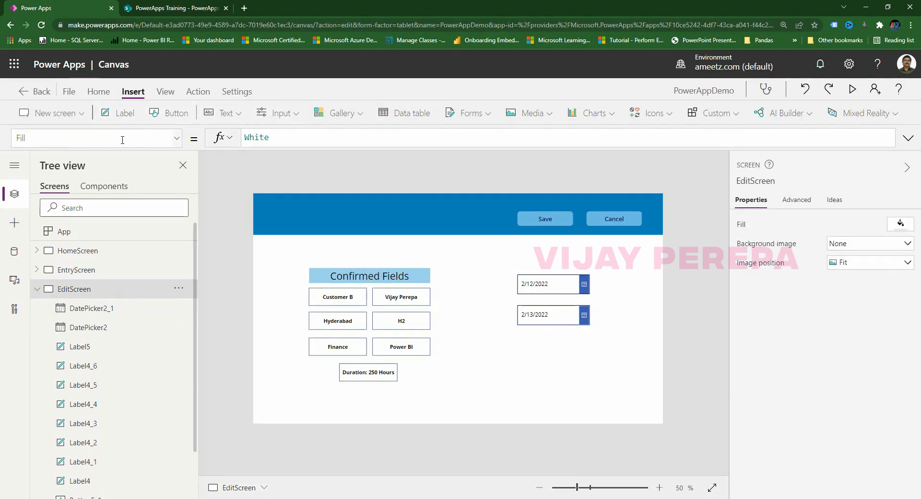
# Insert a text input below the end date picker and set its DisplayMode to Disabled.
pyautogui.click(278, 113)
pyautogui.click(304, 160)
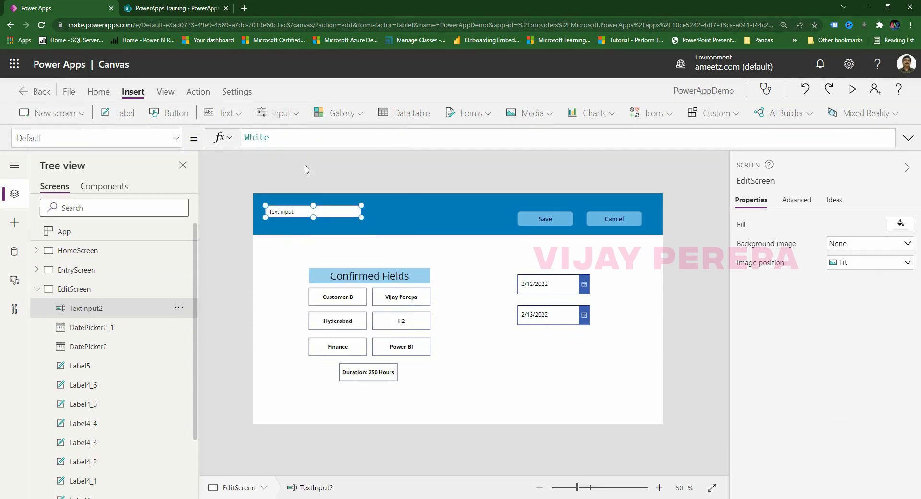
pyautogui.moveTo(341, 214); pyautogui.dragTo(593, 346)
pyautogui.write('Disp')
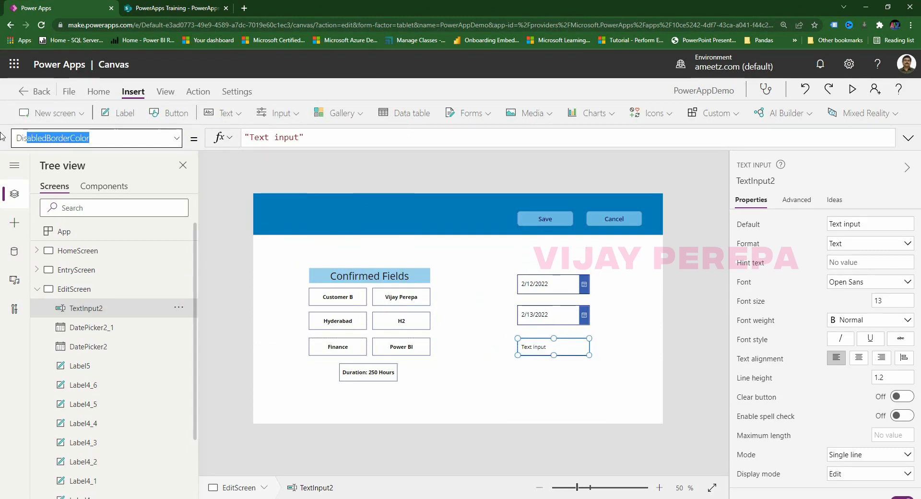
pyautogui.write('playMode')
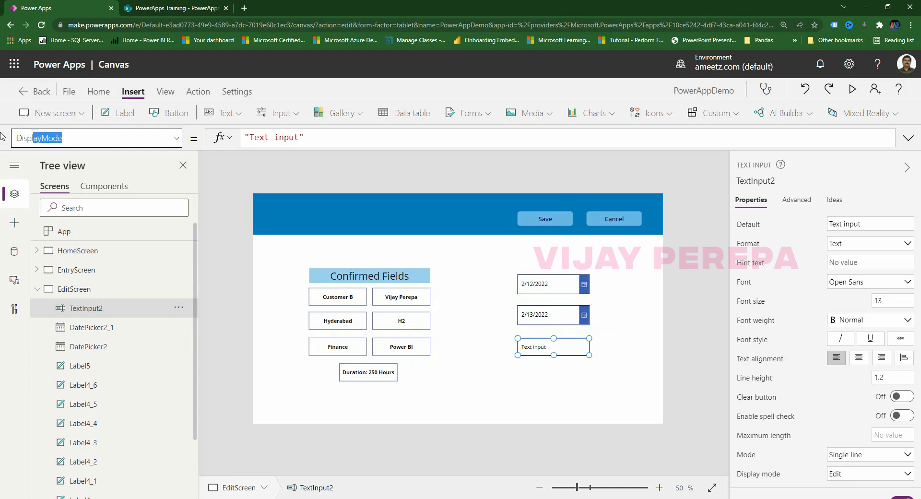
pyautogui.press('Return')
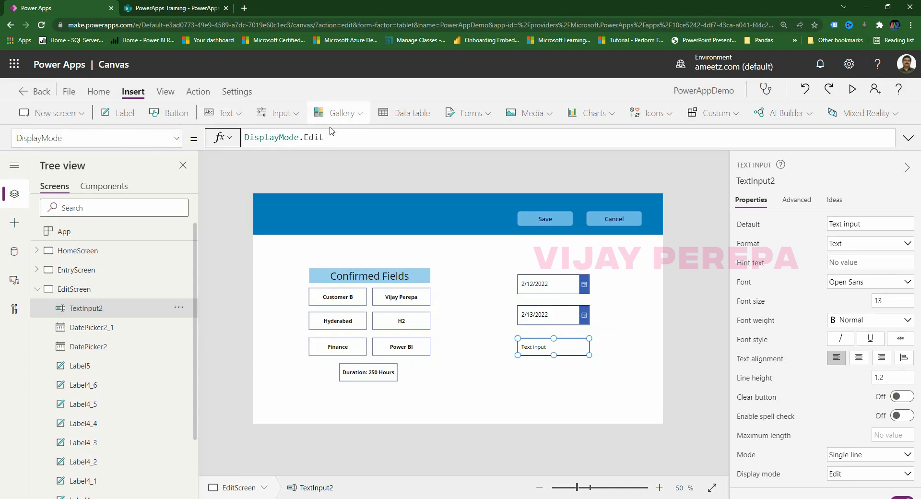
pyautogui.click(370, 136)
pyautogui.doubleClick(370, 137)
pyautogui.write('de.D')
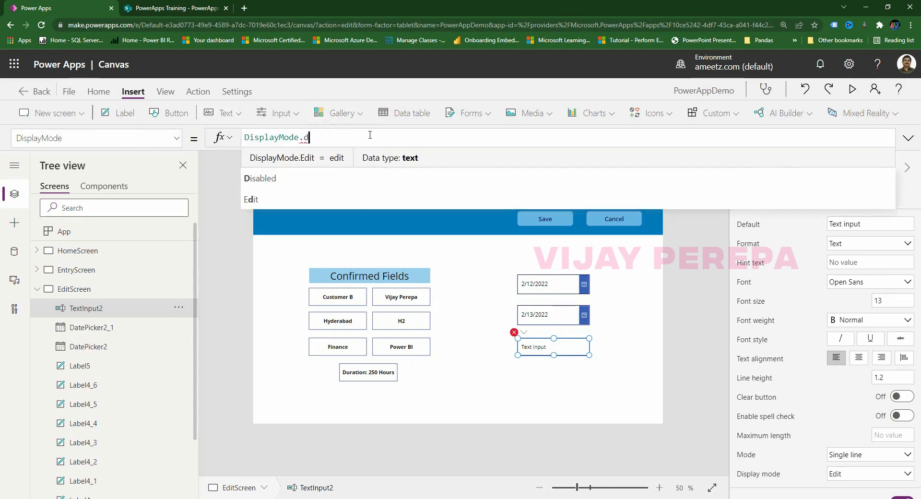
pyautogui.write('is')
pyautogui.press('Tab')
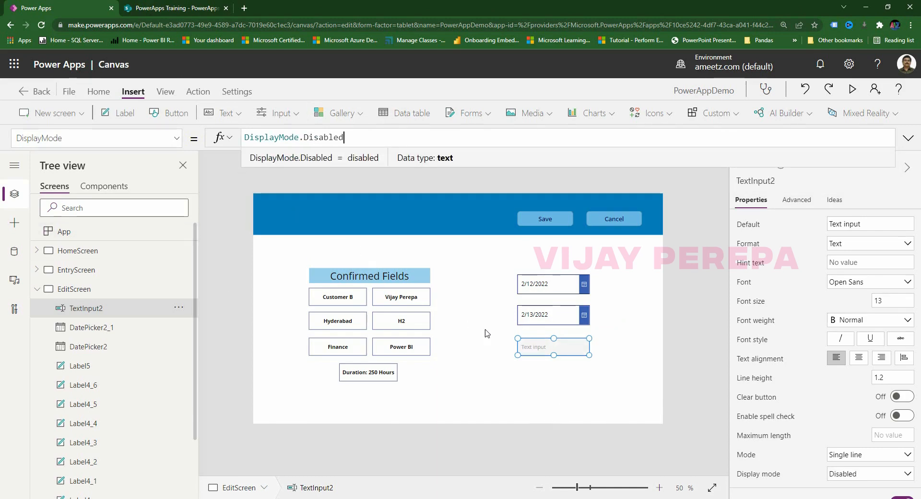
# Clear the text input's Default value of "Text input".
pyautogui.click(533, 344)
pyautogui.click(98, 138)
pyautogui.write('Text')
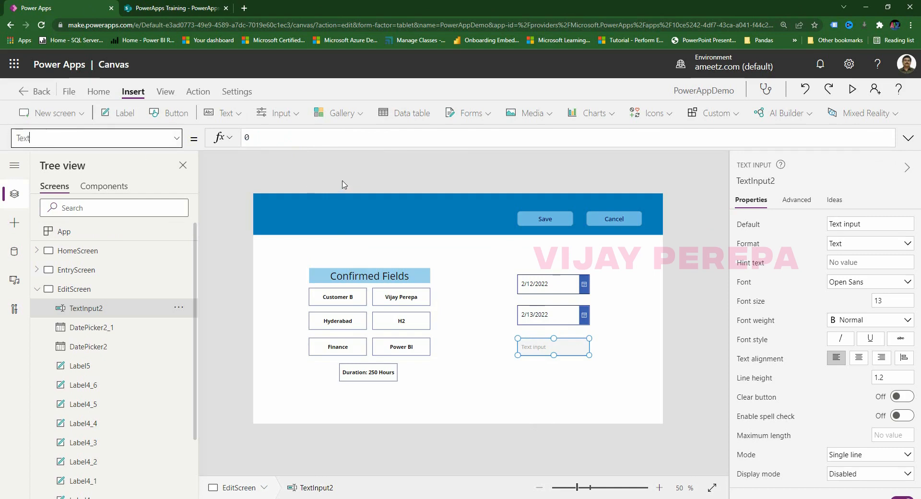
pyautogui.click(329, 138)
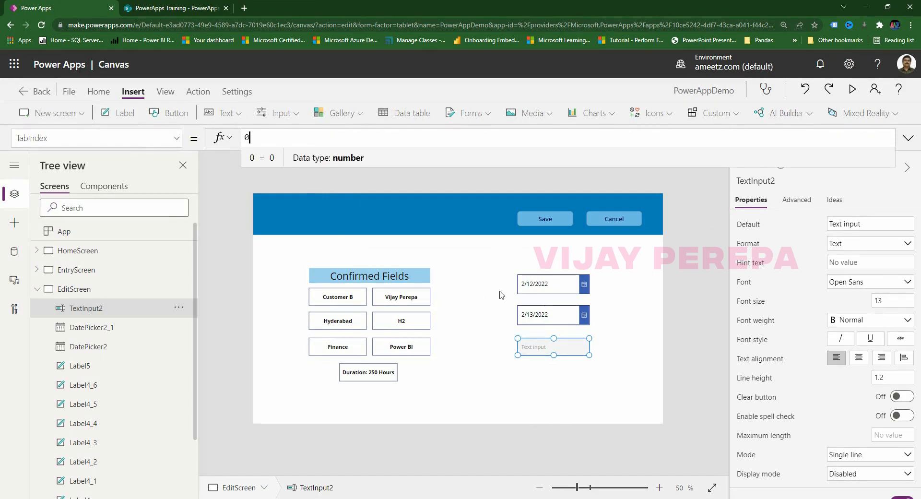
pyautogui.click(577, 351)
pyautogui.moveTo(66, 136); pyautogui.dragTo(4, 125)
pyautogui.write('Default')
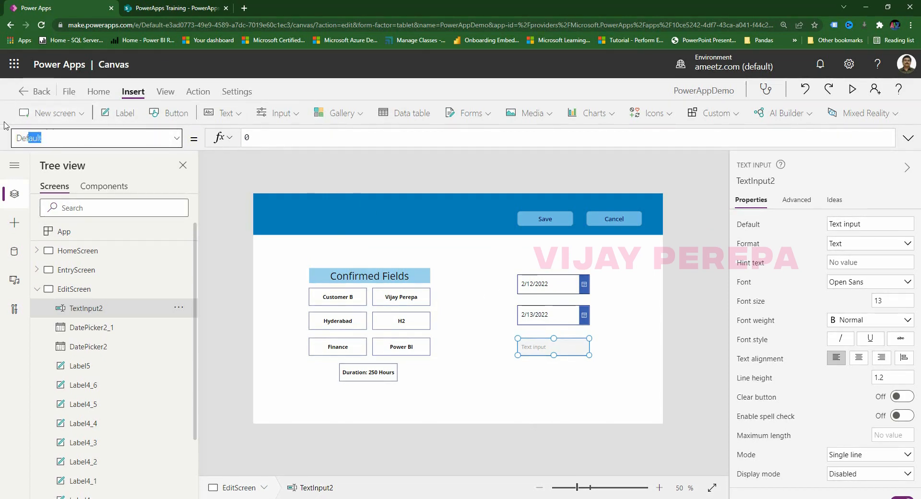
pyautogui.press('Return')
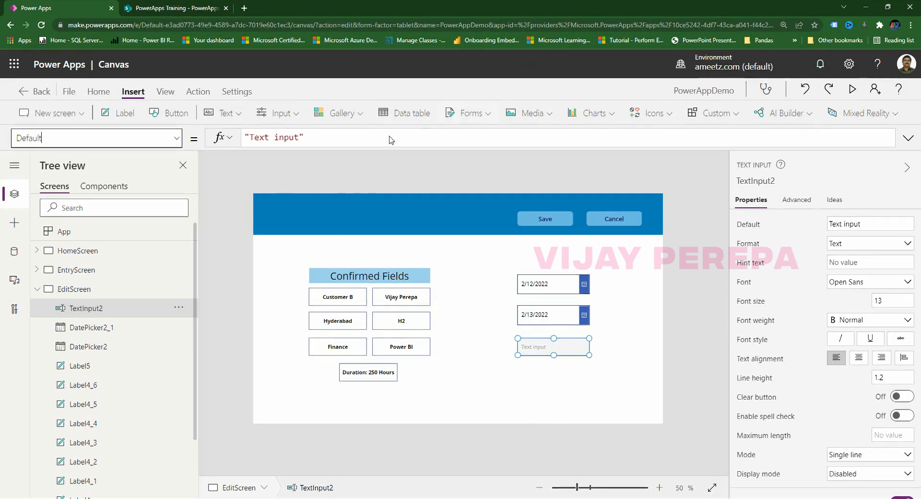
pyautogui.moveTo(391, 140); pyautogui.dragTo(197, 137)
pyautogui.press('BackSpace')
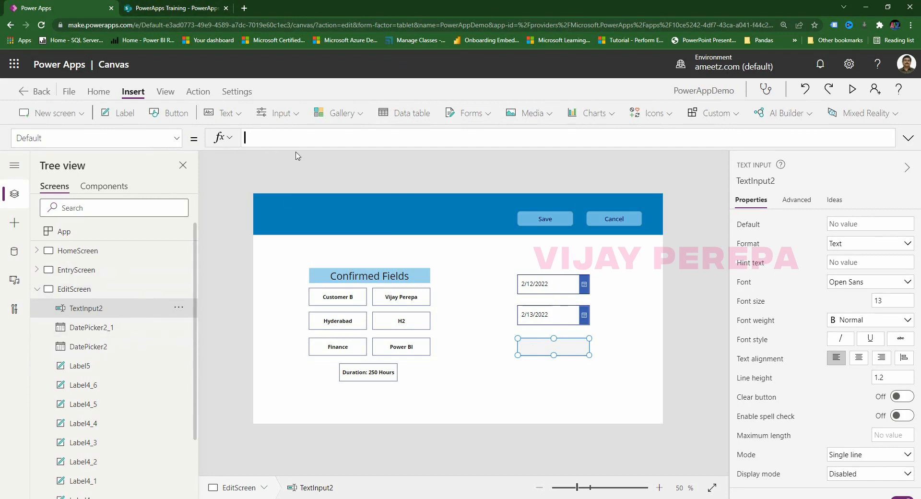
# Begin a DateDiff formula in the text input's Default property.
pyautogui.write('Date')
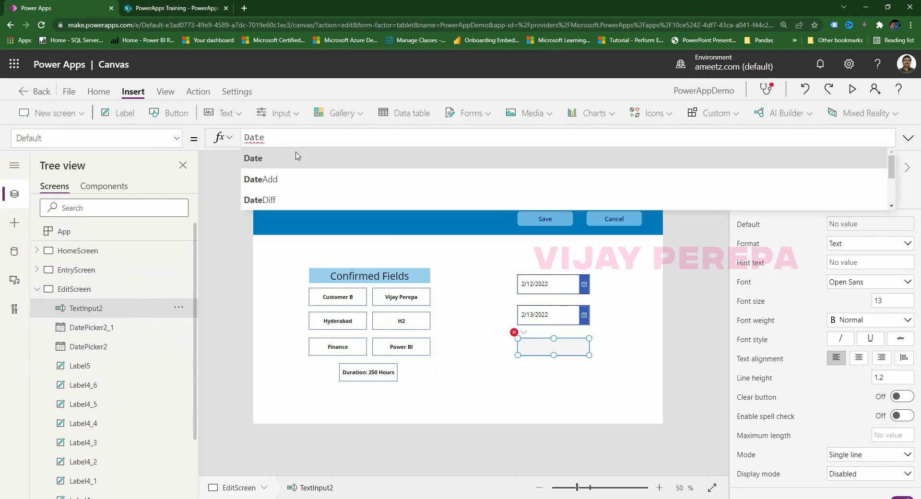
pyautogui.click(281, 194)
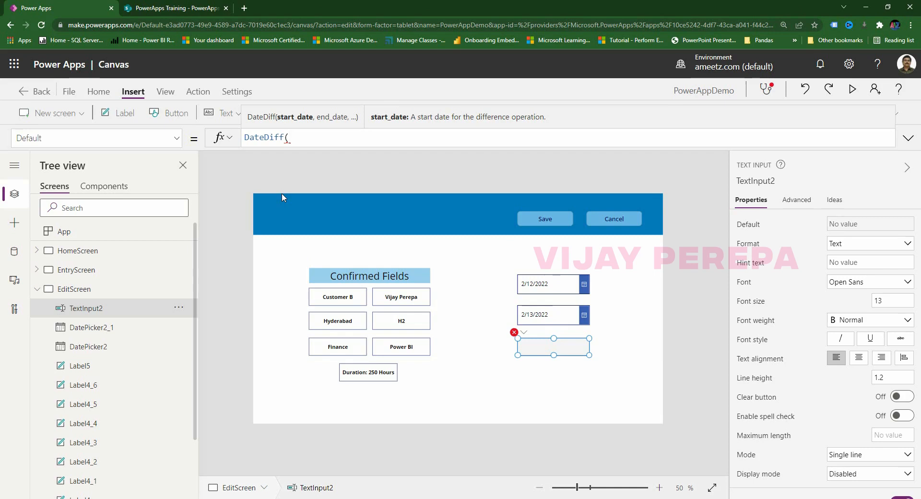
pyautogui.write('st')
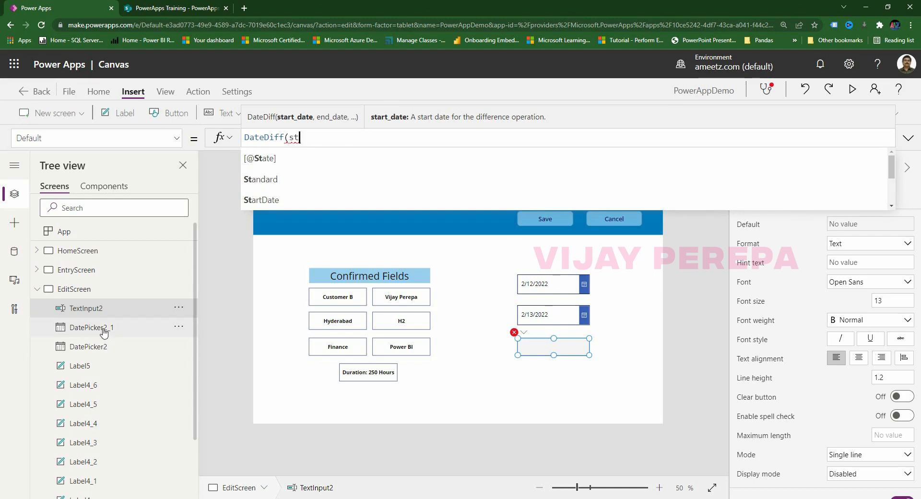
# Rename the end date picker to ED and the start date picker to SD.
pyautogui.click(104, 329)
pyautogui.doubleClick(104, 328)
pyautogui.write('ED')
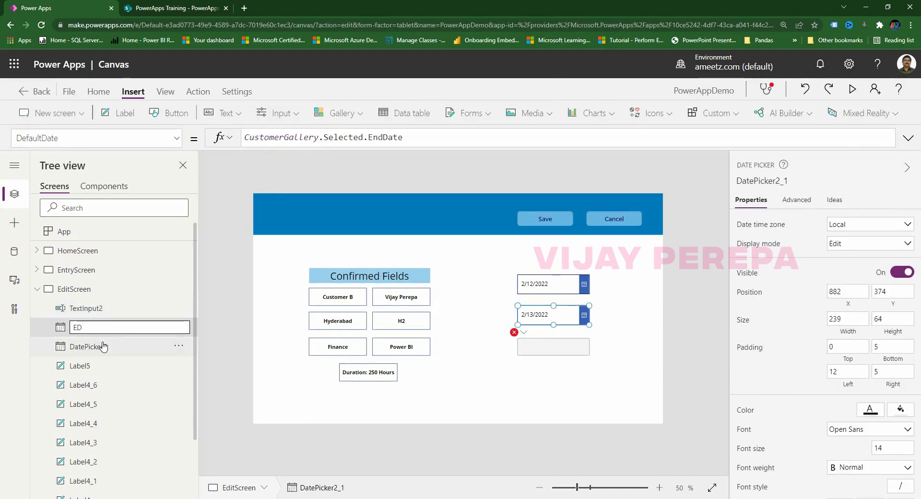
pyautogui.press('Return')
pyautogui.doubleClick(103, 347)
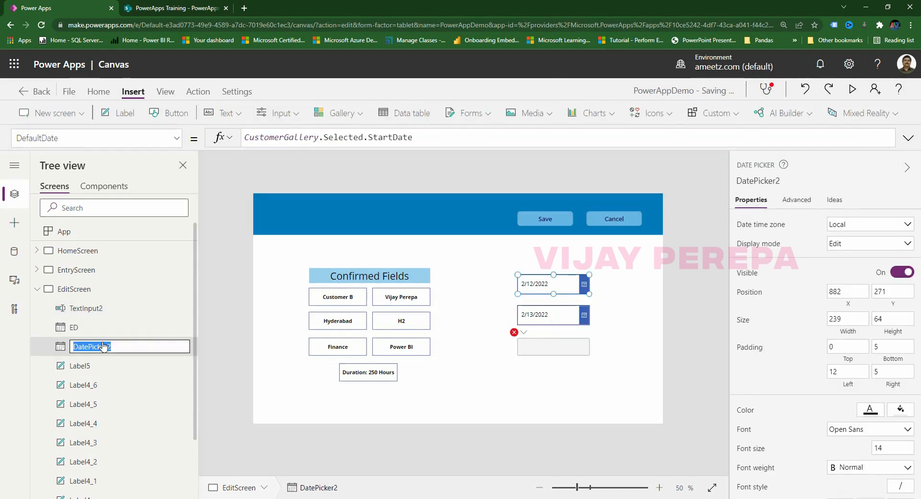
pyautogui.write('SD')
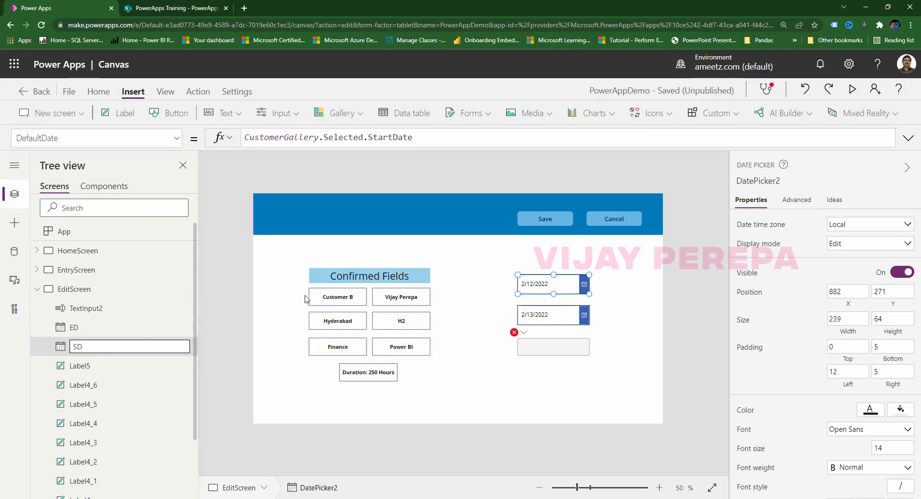
pyautogui.click(567, 329)
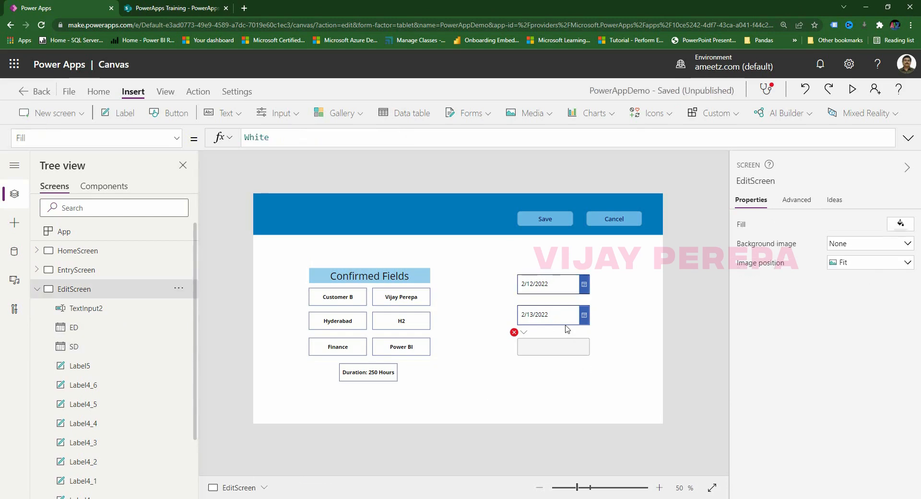
# Complete the Default formula as (DateDiff(SD, ED, Days)+1)*8, showing 16.
pyautogui.click(514, 332)
pyautogui.click(528, 349)
pyautogui.click(331, 143)
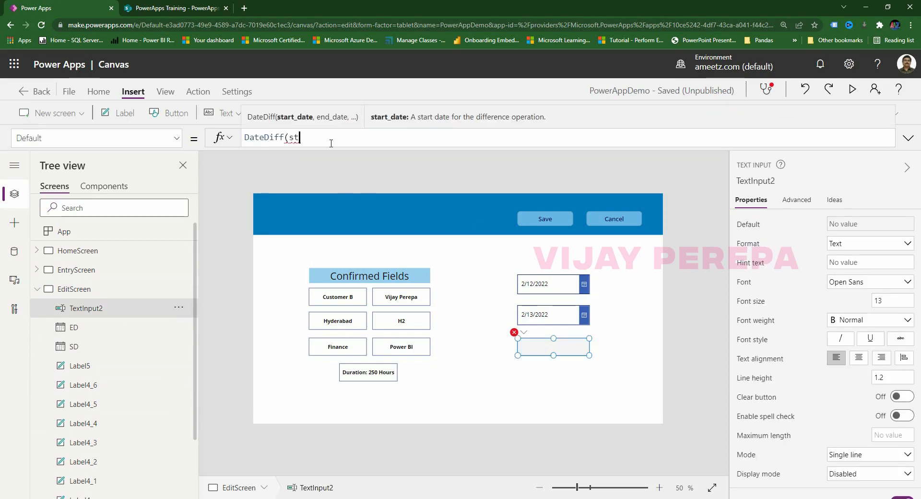
pyautogui.press('BackSpace')
pyautogui.press('BackSpace')
pyautogui.write('sd,e')
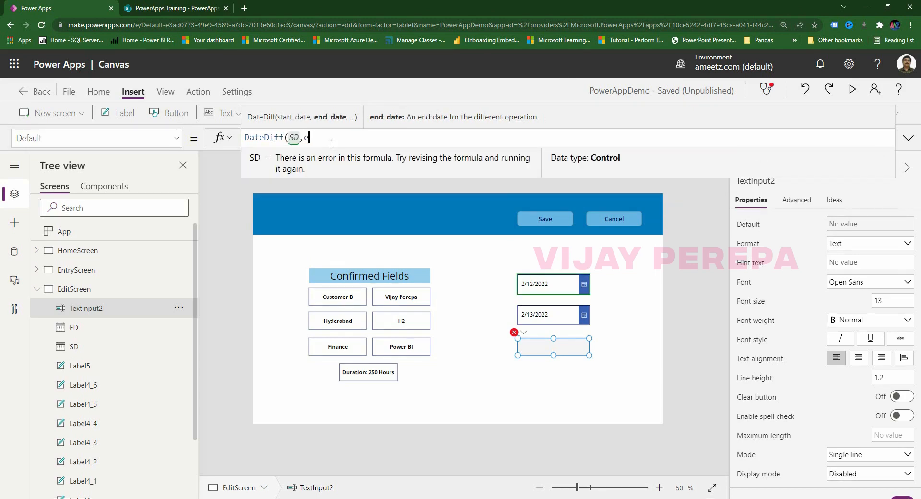
pyautogui.write('d,day')
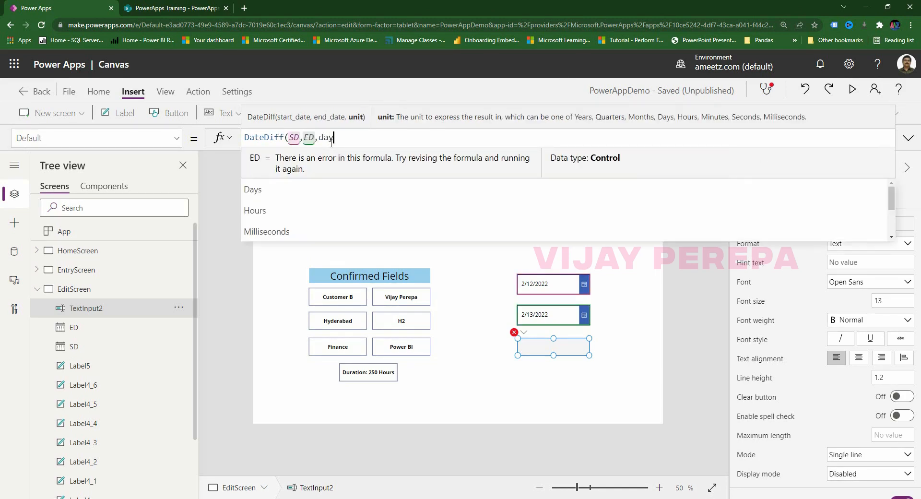
pyautogui.write('s')
pyautogui.press('Tab')
pyautogui.write(')+1')
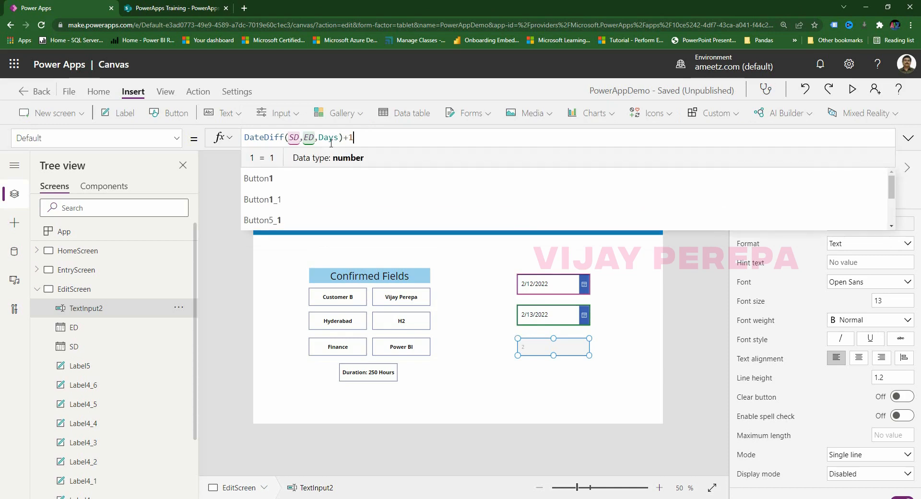
pyautogui.write(')')
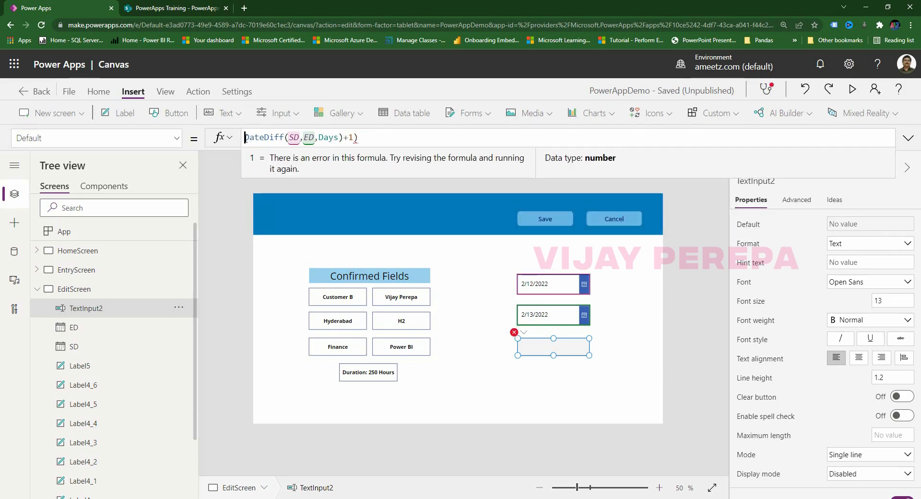
pyautogui.write('(')
pyautogui.click(442, 139)
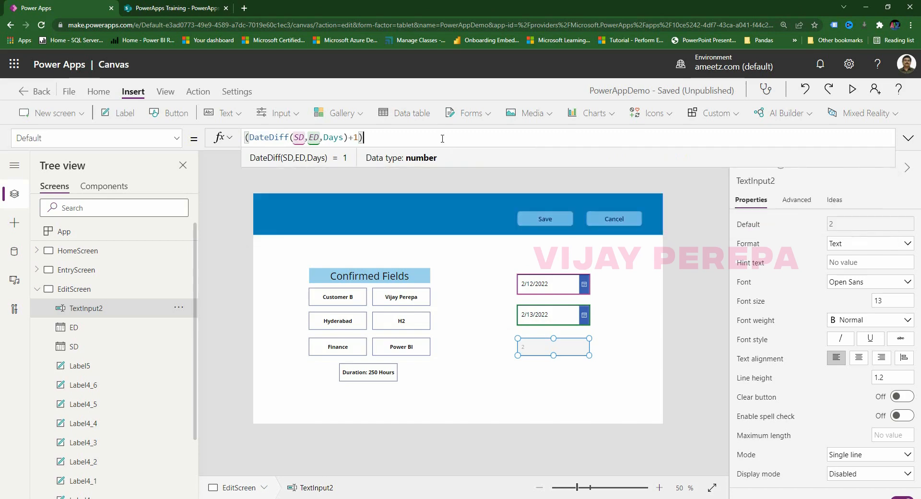
pyautogui.write('*8')
pyautogui.hotkey('shift', 'Return')
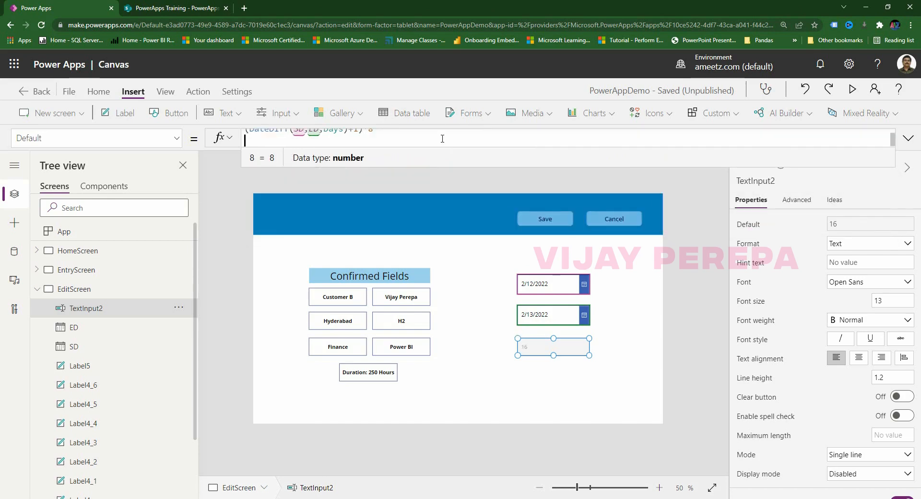
# Move both date pickers and the hours box left together.
pyautogui.click(656, 408)
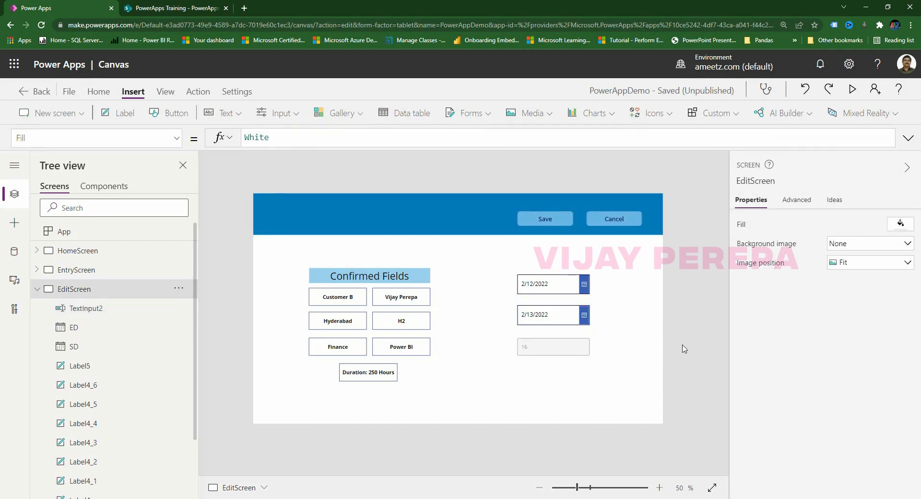
pyautogui.moveTo(493, 260); pyautogui.dragTo(616, 381)
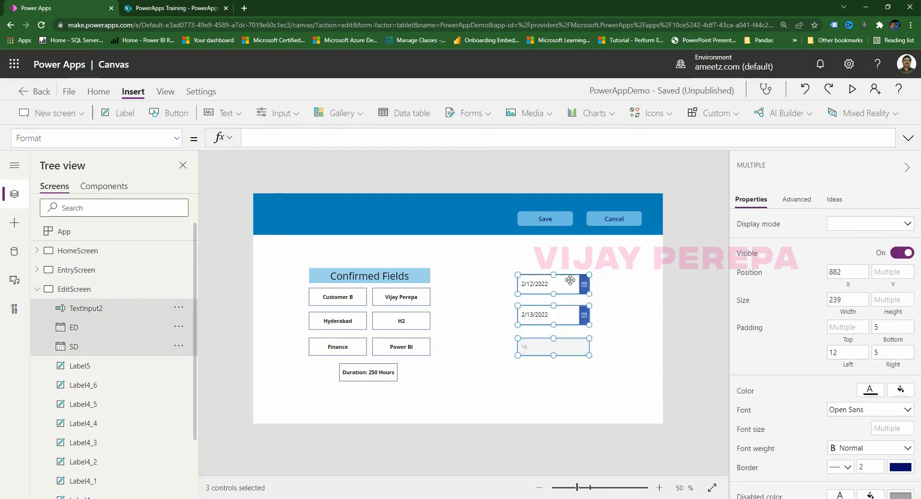
pyautogui.moveTo(566, 281); pyautogui.dragTo(525, 292)
# Place a copy of the Confirmed Fields heading above the date fields and retitle it 'Edit Reqd'.
pyautogui.moveTo(578, 270); pyautogui.dragTo(545, 283)
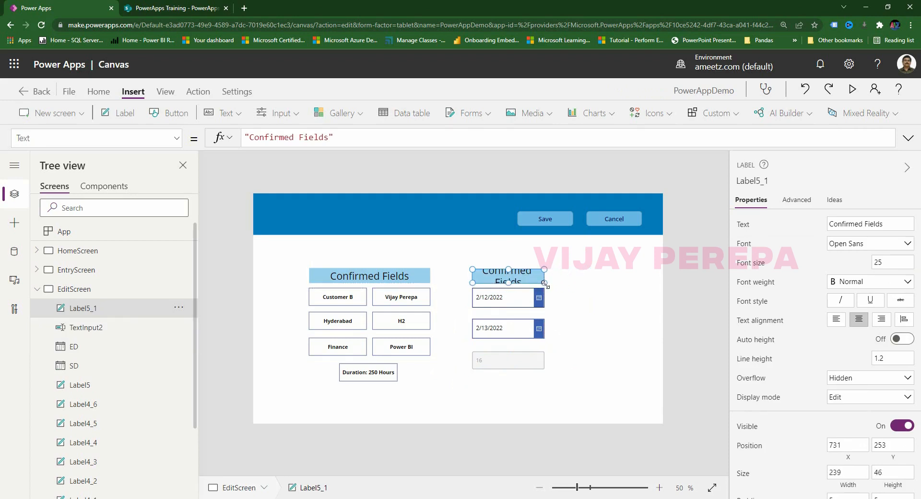
pyautogui.click(570, 294)
pyautogui.click(514, 278)
pyautogui.click(888, 218)
pyautogui.write('Edi')
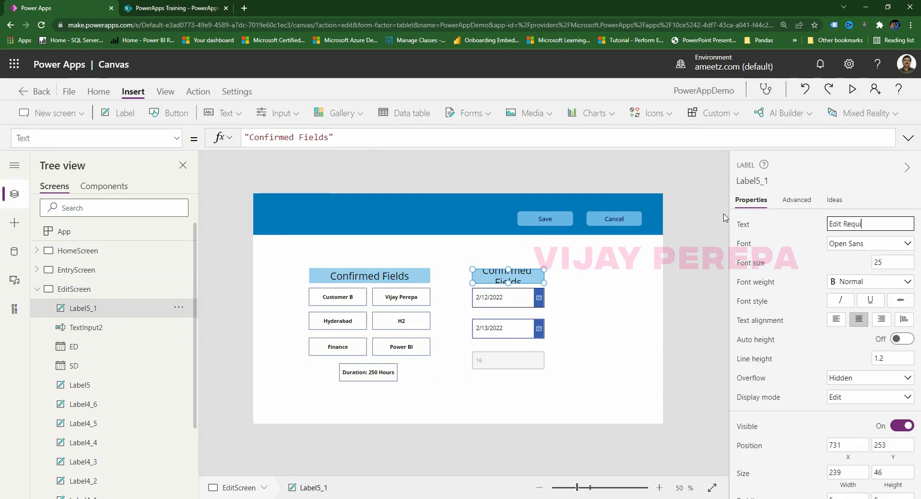
pyautogui.write('t Requ')
pyautogui.press('BackSpace')
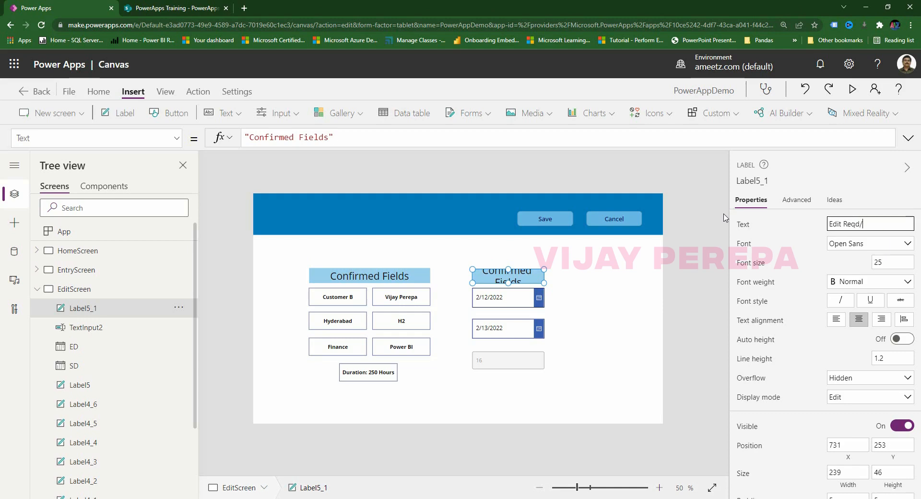
pyautogui.click(563, 340)
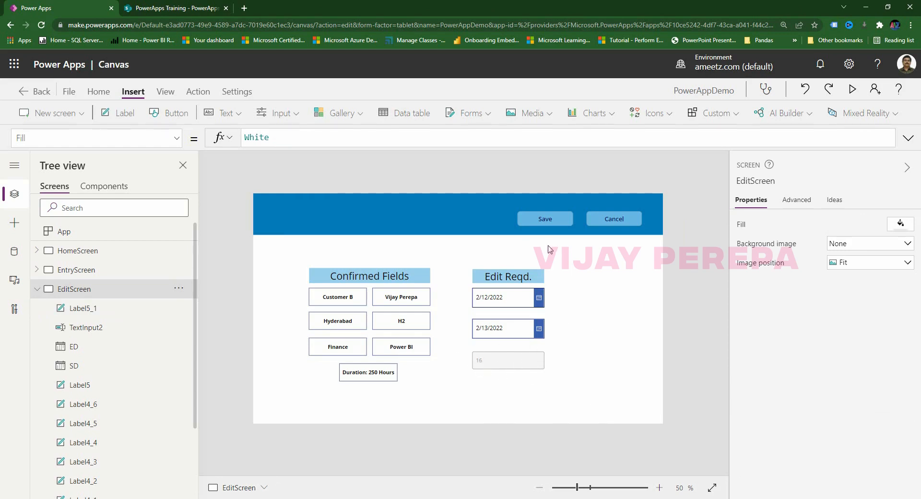
pyautogui.click(549, 221)
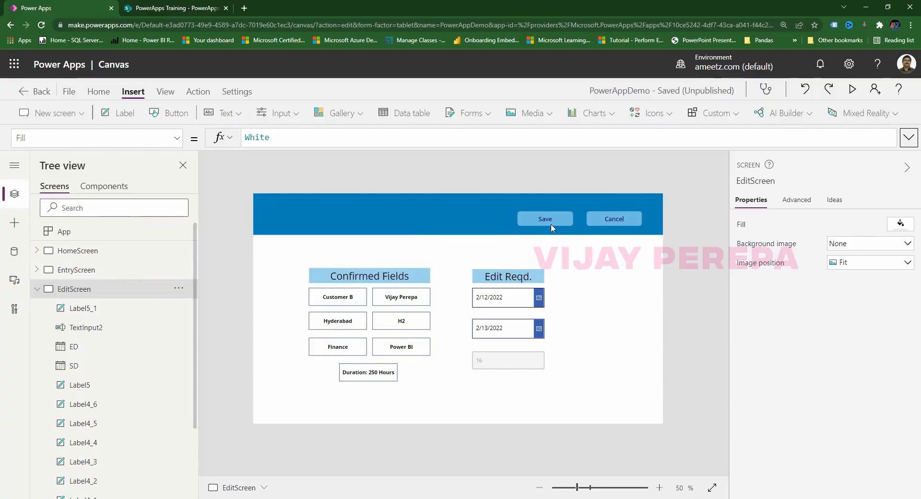
# Bring up the Save button's OnSelect formula for editing.
pyautogui.click(550, 224)
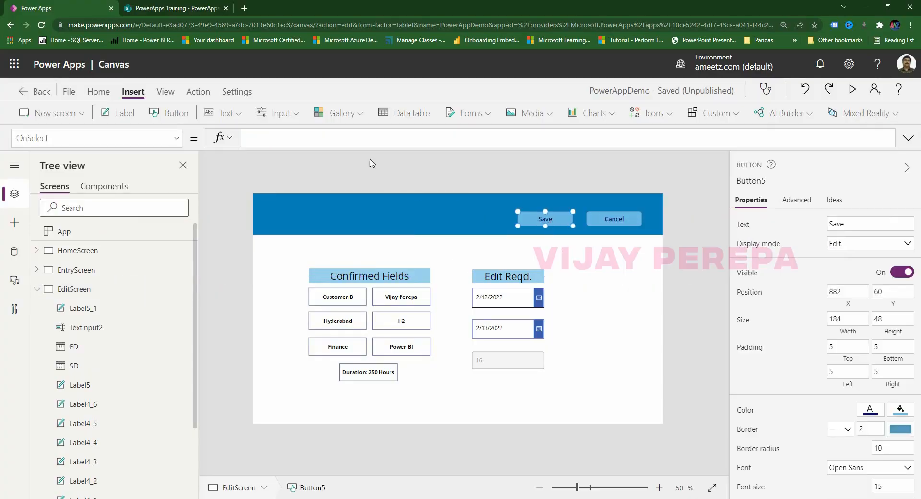
# Start the Save formula as Patch(CustomerData, CustomerGallery.Selected, …).
pyautogui.click(293, 141)
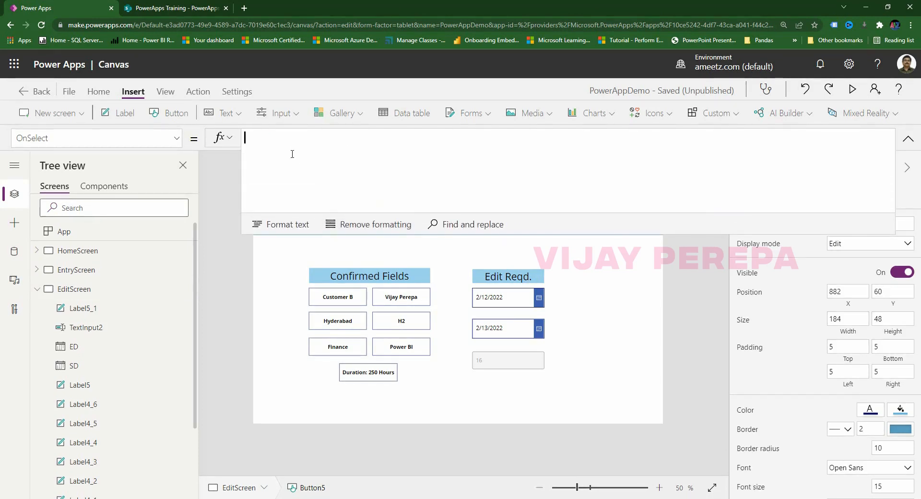
pyautogui.write('PAtch(cust')
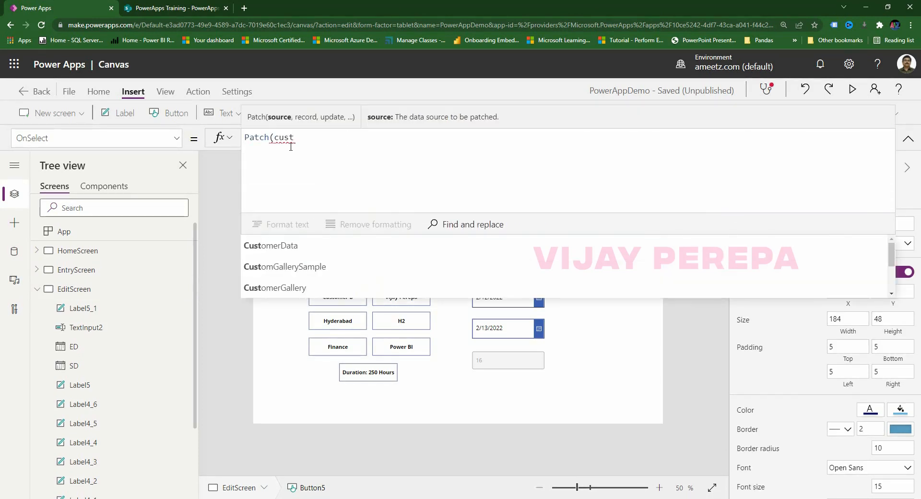
pyautogui.click(288, 251)
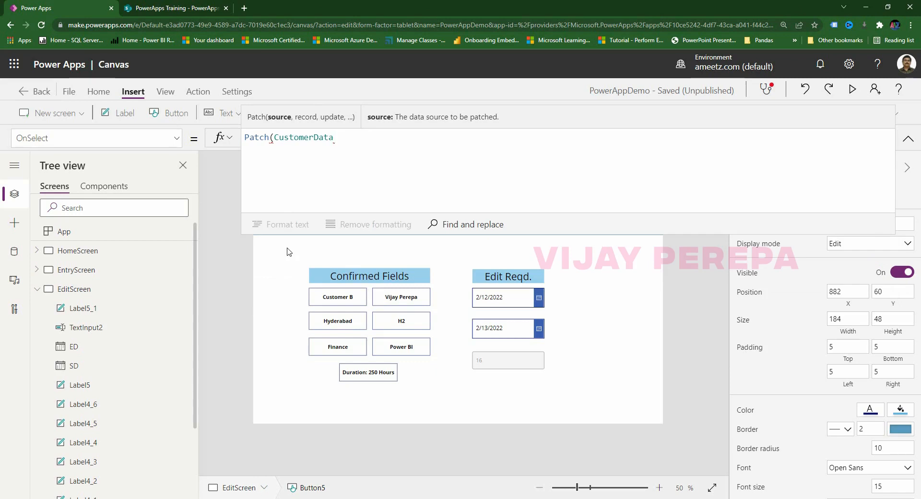
pyautogui.write(',')
pyautogui.hotkey('shift', 'Return')
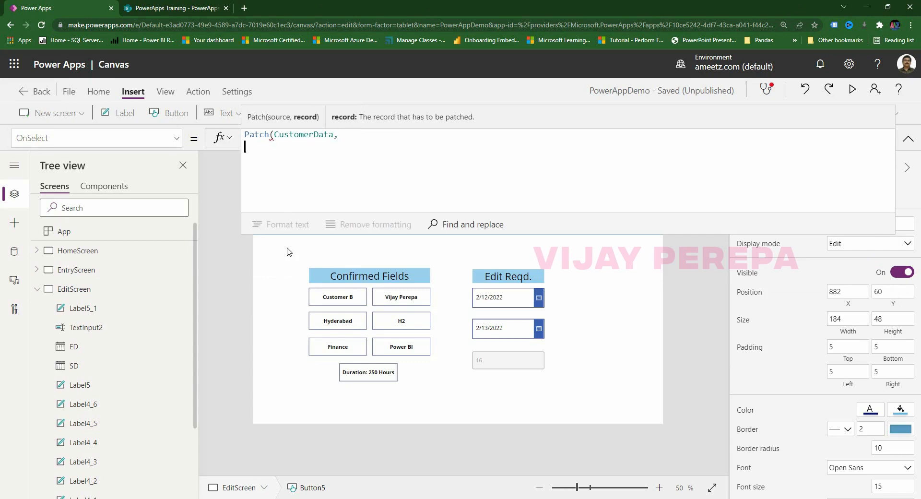
pyautogui.write('gal')
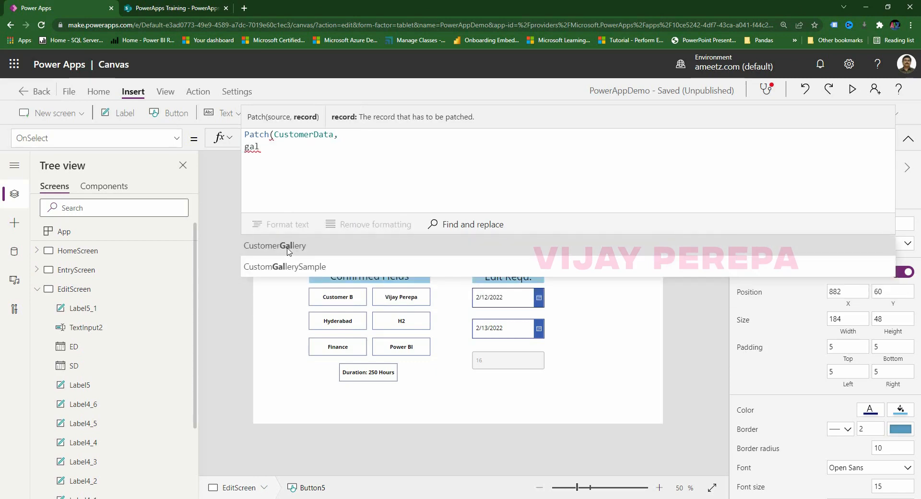
pyautogui.click(288, 248)
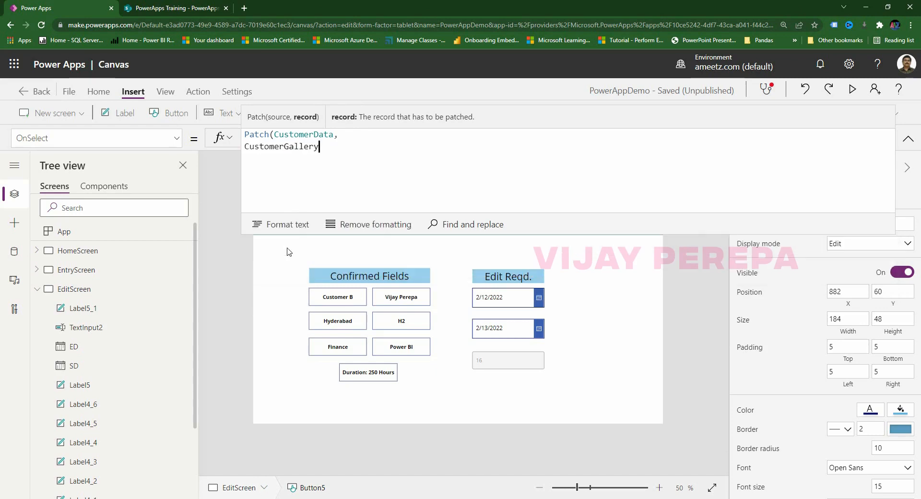
pyautogui.write('.se')
pyautogui.click(289, 249)
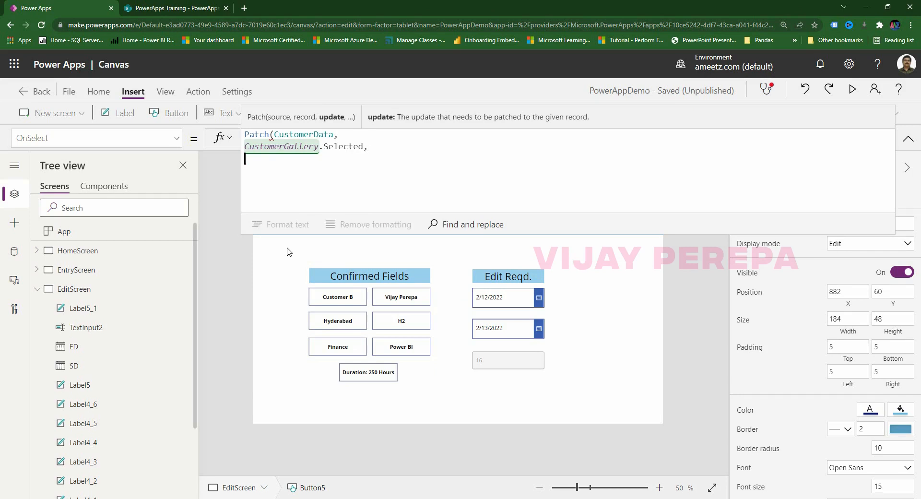
# Add {StartDate:SD.SelectedDate}, {EndDate:ED.SelectedDate} and begin a {Duration: record.
pyautogui.write('{')
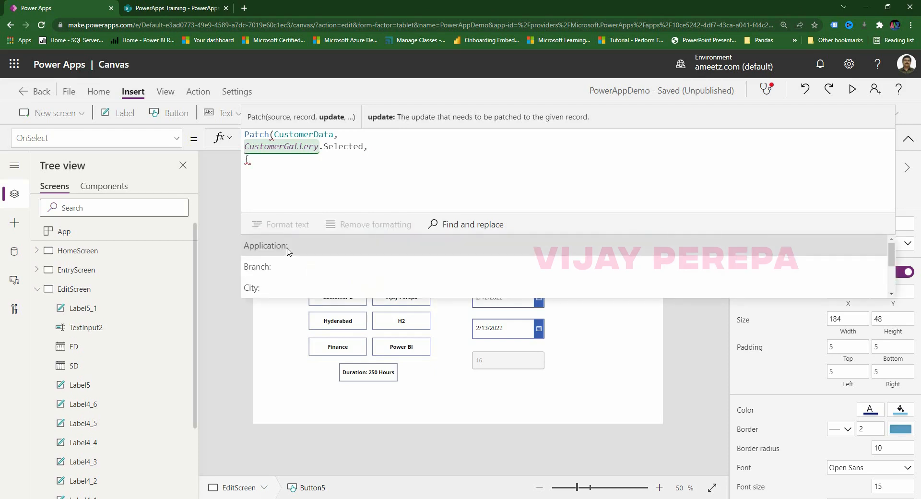
pyautogui.scroll(-2, 289, 251)
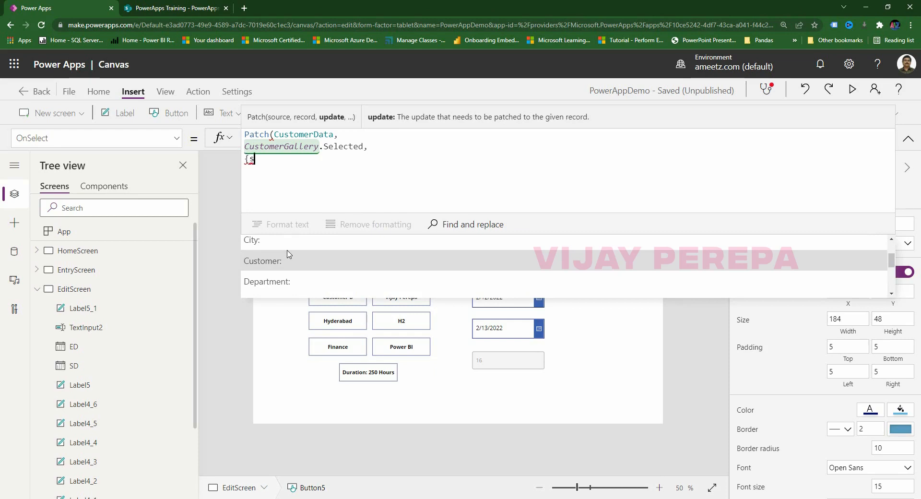
pyautogui.write('tartDate:')
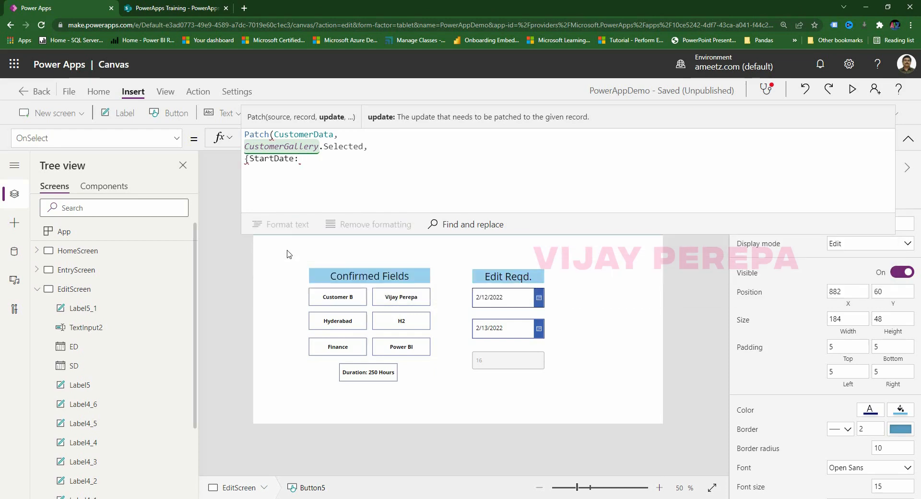
pyautogui.write('sD.SelectedDate')
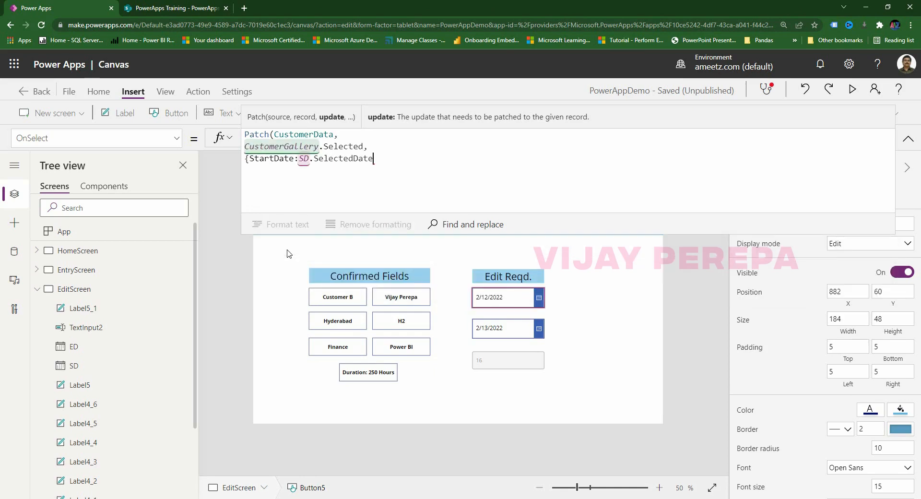
pyautogui.write('},')
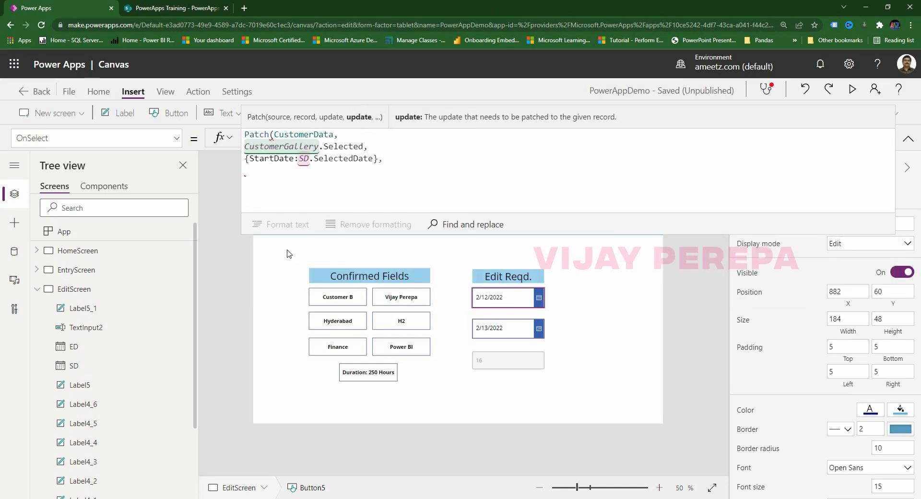
pyautogui.write('{End')
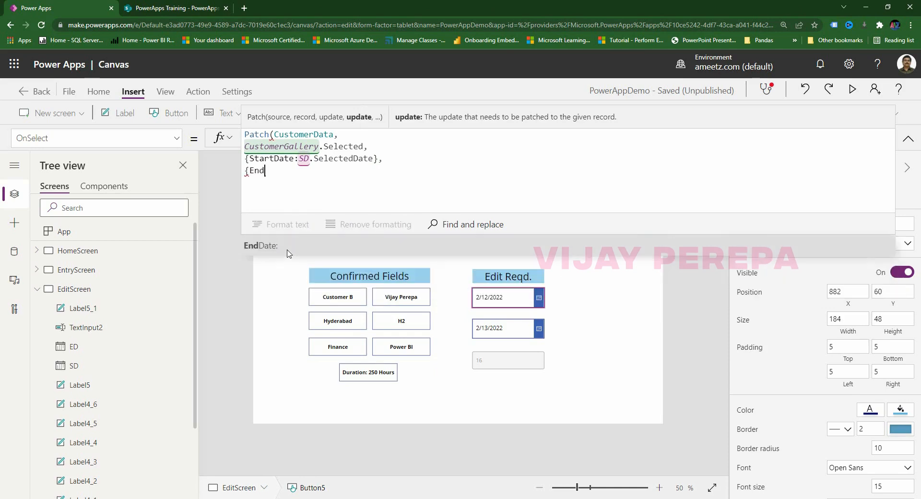
pyautogui.write('Date:ED.sele')
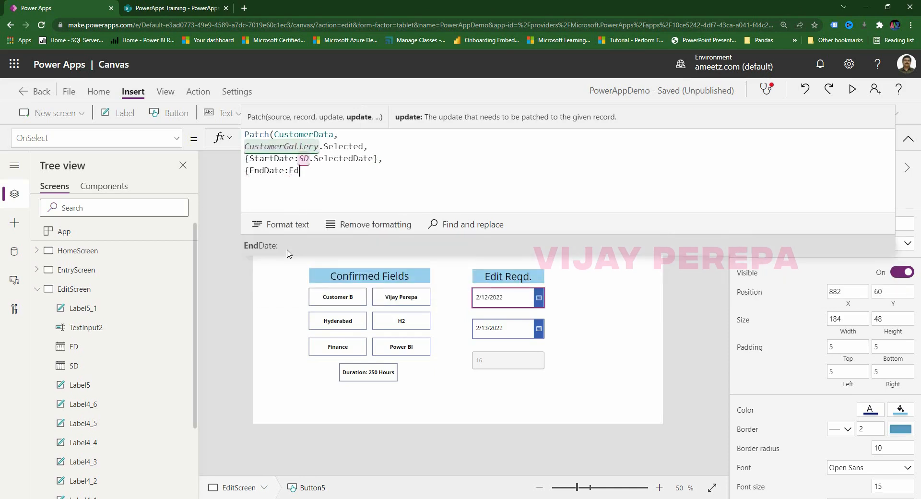
pyautogui.click(288, 253)
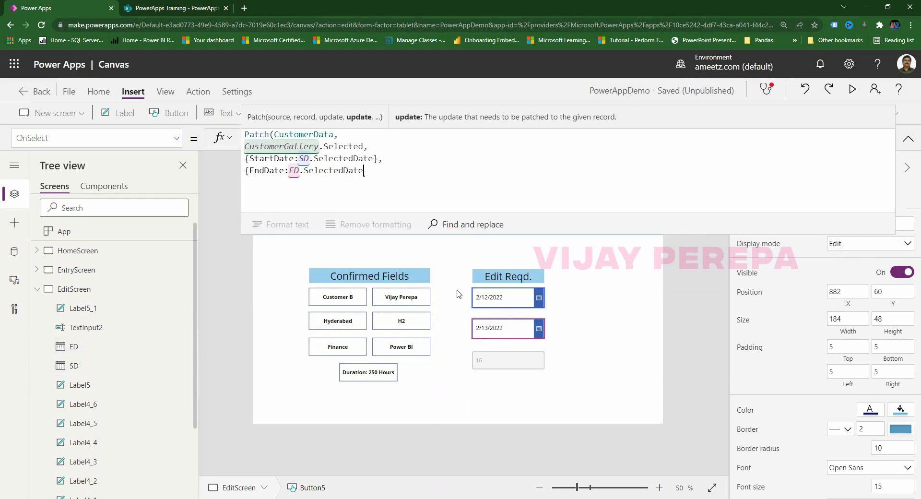
pyautogui.write('},')
pyautogui.press('Return')
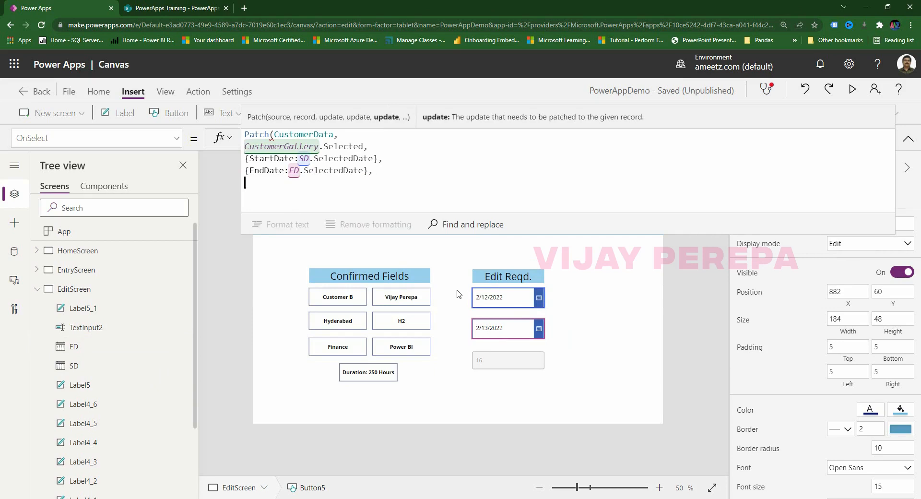
pyautogui.write('{Duration:')
# Rename the TextInput2 duration box to DU.
pyautogui.click(520, 361)
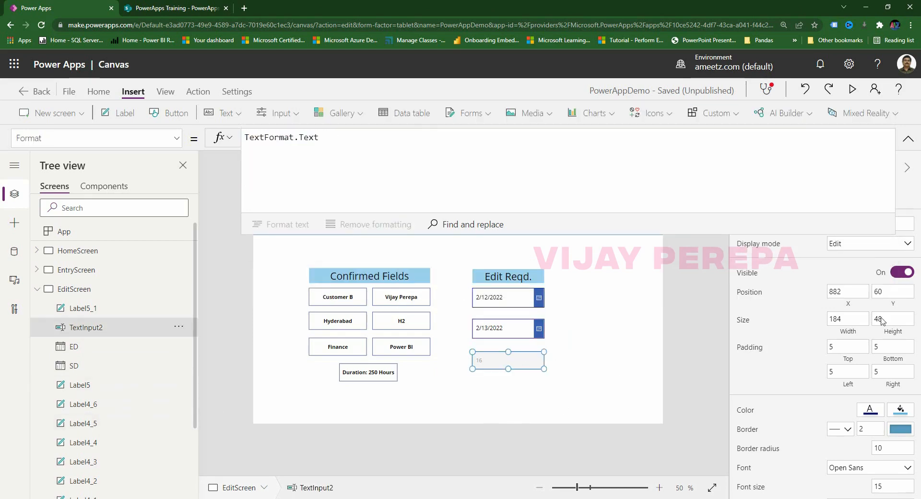
pyautogui.doubleClick(94, 330)
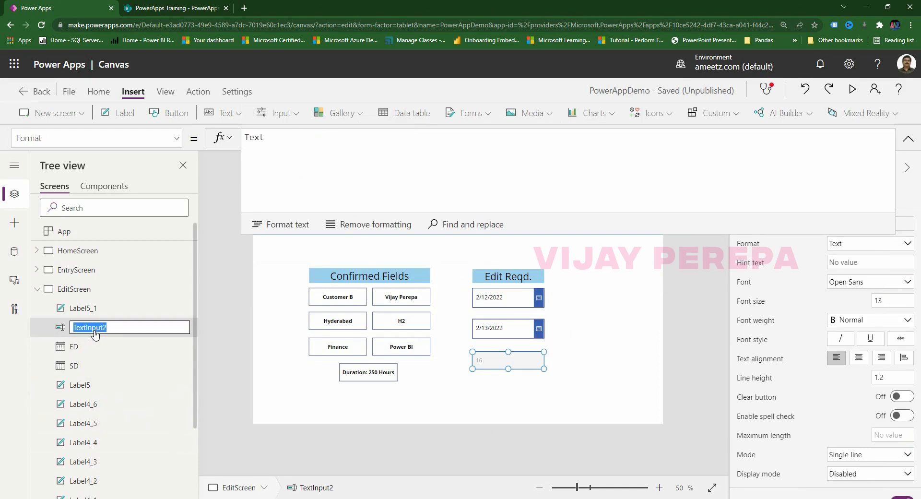
pyautogui.write('DU')
pyautogui.press('Return')
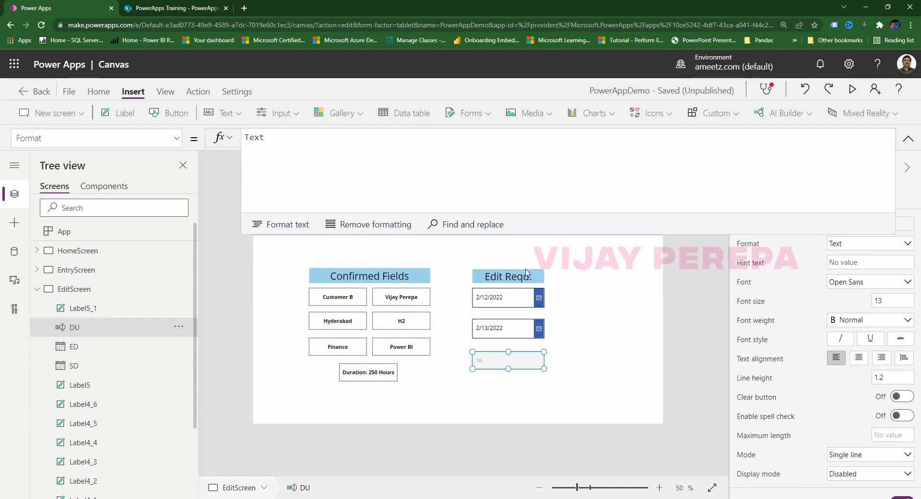
pyautogui.click(643, 263)
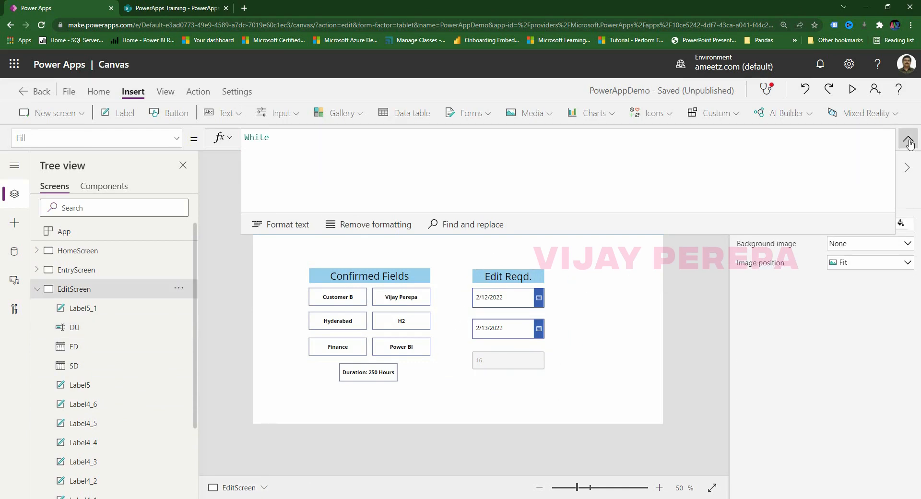
# Finish Save's Patch with Duration: DU.Text, then add Navigate(EntryScreen).
pyautogui.click(907, 138)
pyautogui.click(530, 221)
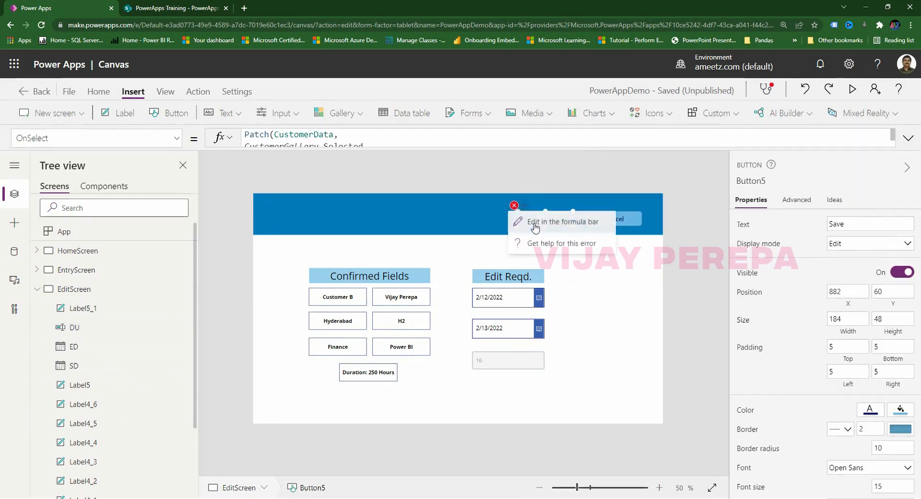
pyautogui.click(534, 220)
pyautogui.click(907, 139)
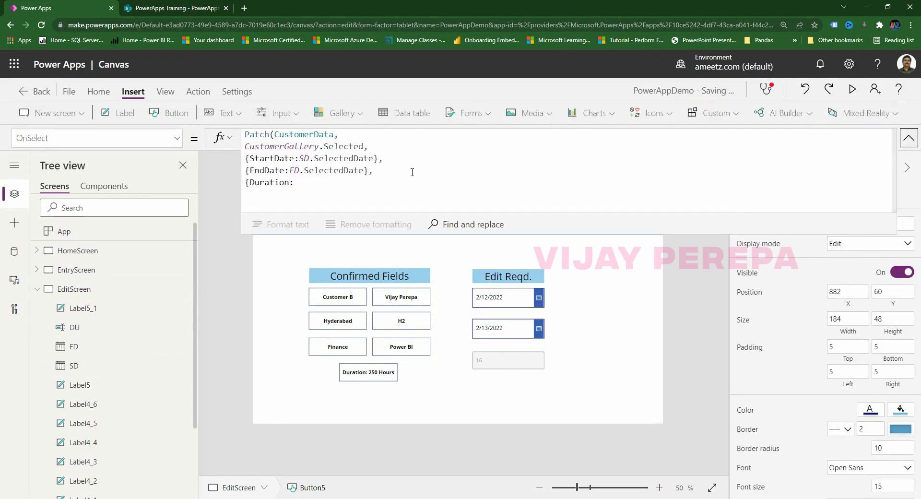
pyautogui.click(318, 185)
pyautogui.write('Du')
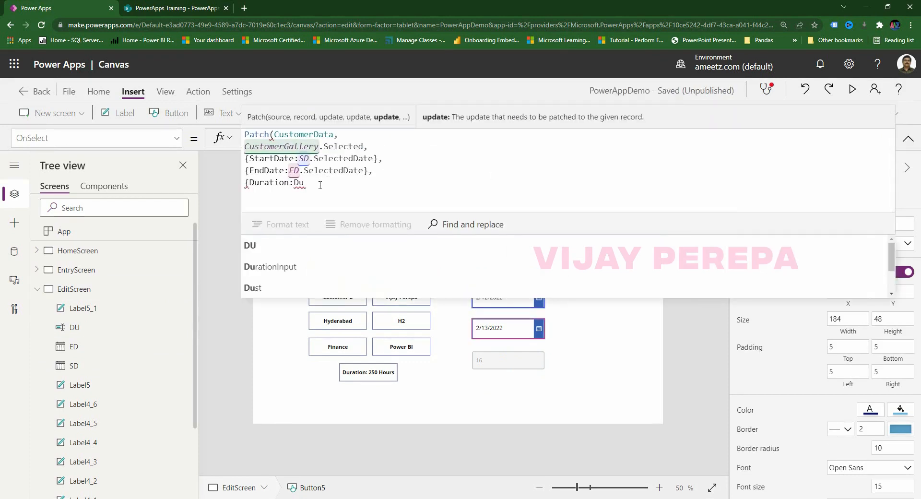
pyautogui.click(307, 247)
pyautogui.write('.Te')
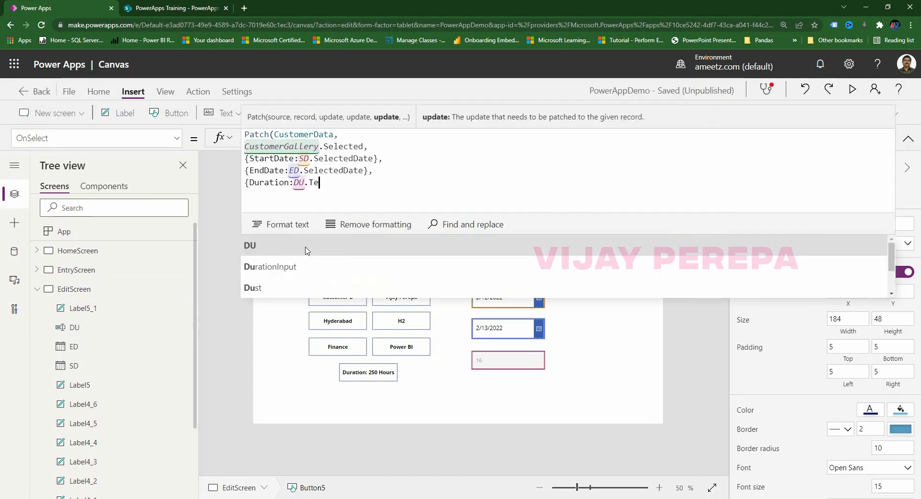
pyautogui.write('xt')
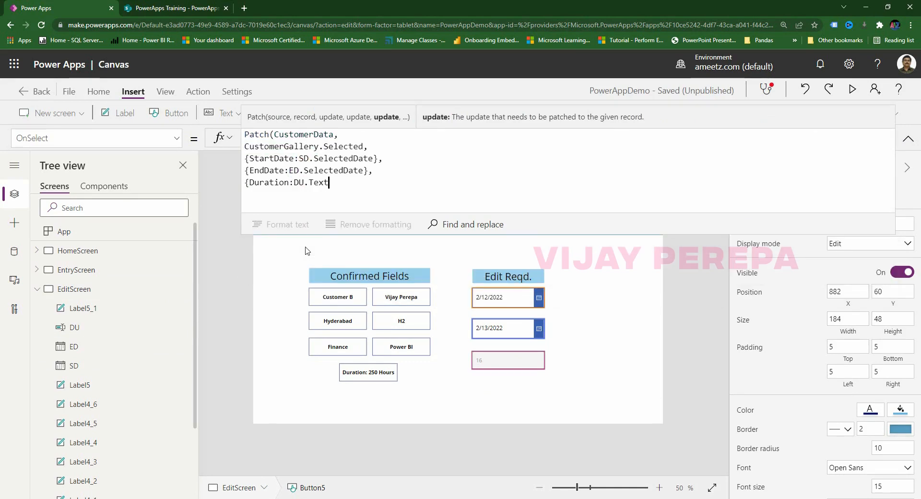
pyautogui.write('};')
pyautogui.hotkey('shift', 'Return')
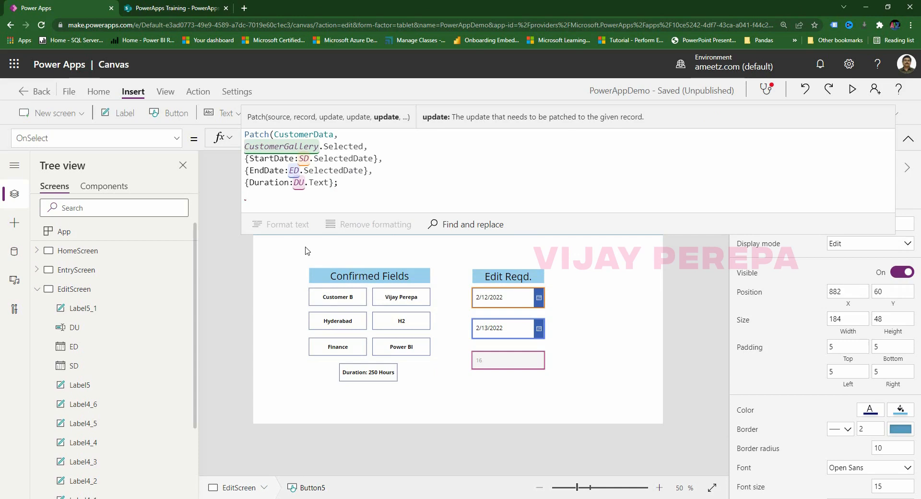
pyautogui.write('Navigate(')
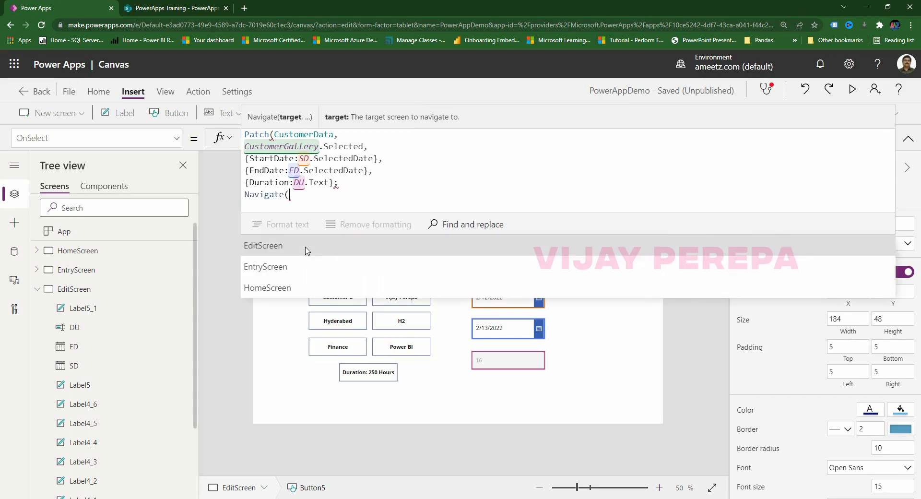
pyautogui.click(299, 265)
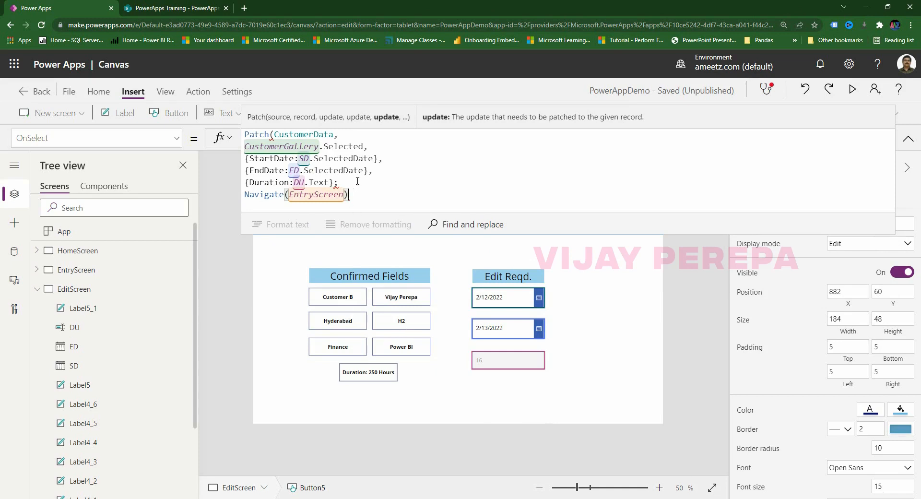
pyautogui.click(333, 182)
pyautogui.write(')')
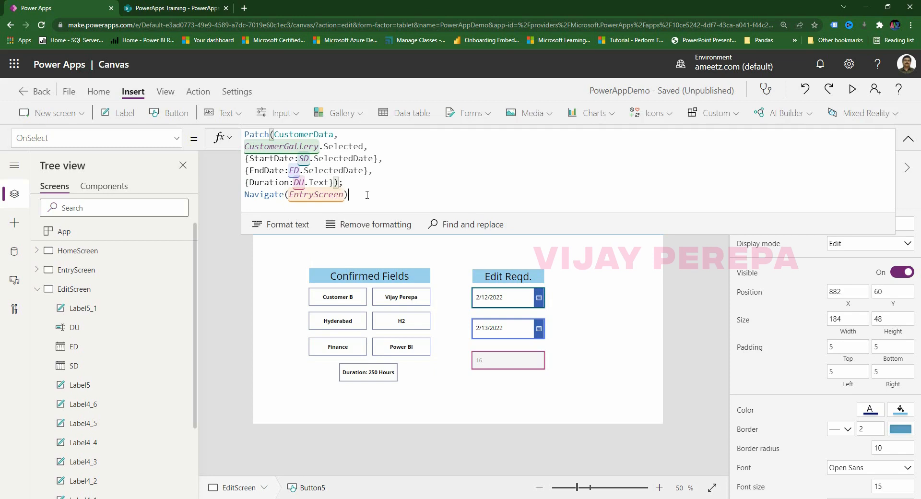
# Format the Save formula into indented lines, then select all field labels and inputs.
pyautogui.click(334, 259)
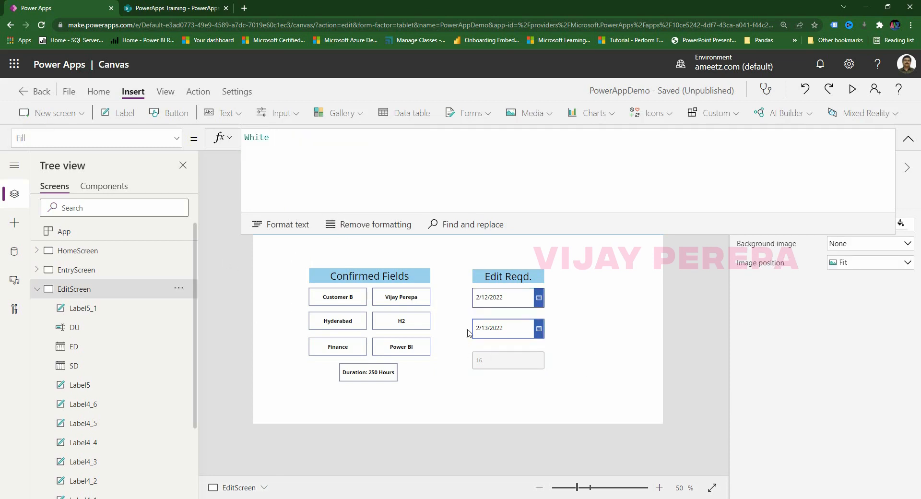
pyautogui.click(908, 138)
pyautogui.click(545, 219)
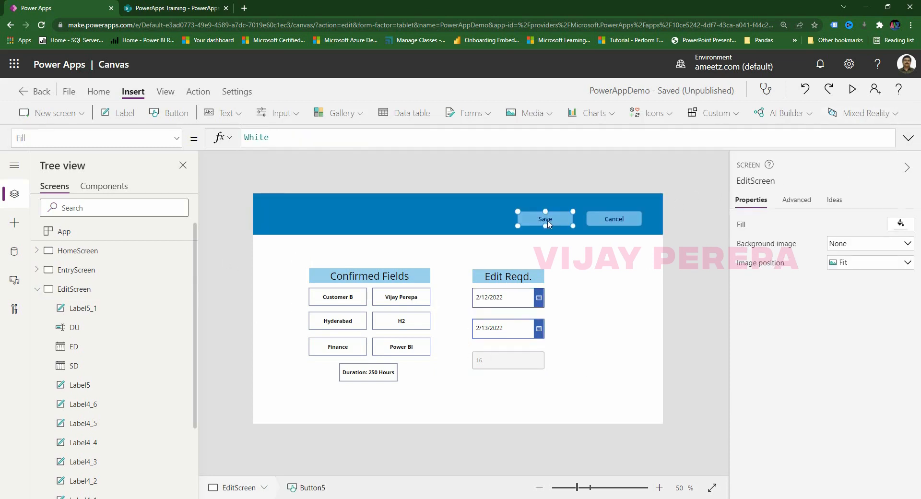
pyautogui.click(908, 139)
pyautogui.click(287, 224)
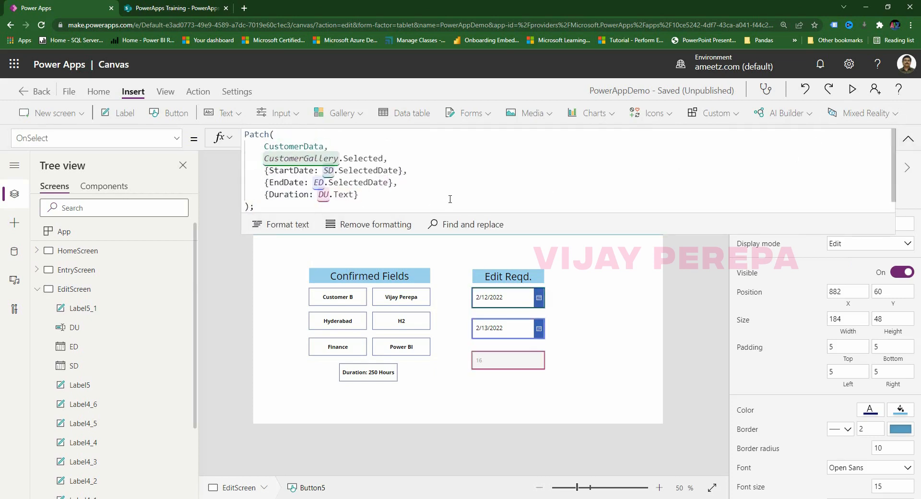
pyautogui.moveTo(682, 233); pyautogui.dragTo(672, 316)
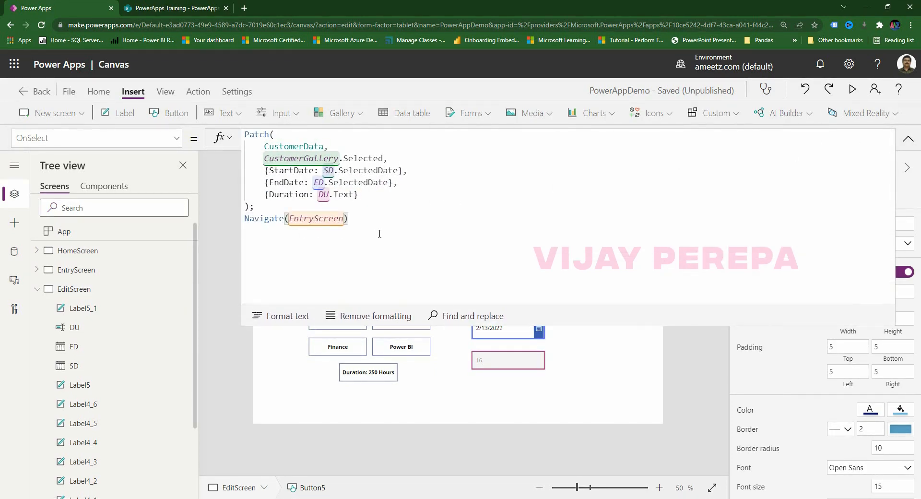
pyautogui.click(908, 139)
pyautogui.click(627, 383)
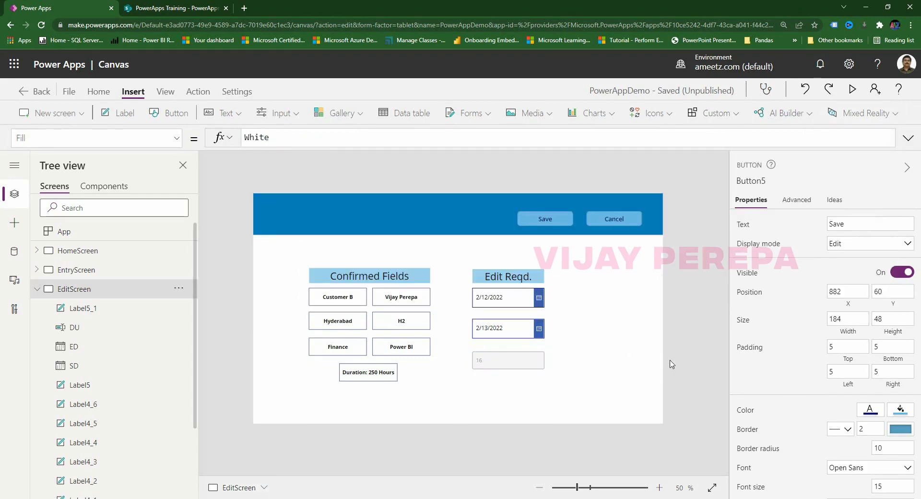
pyautogui.moveTo(288, 260); pyautogui.dragTo(559, 405)
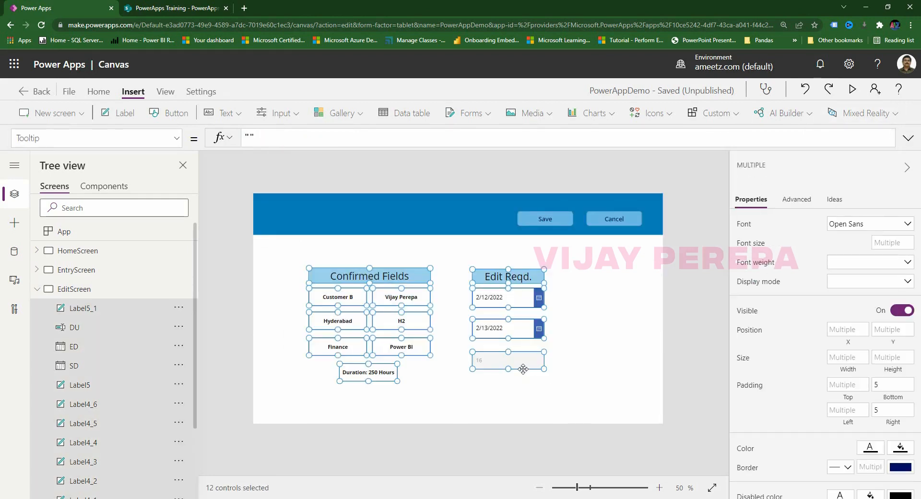
# Shift the selected fields right and set Cancel's OnSelect to Navigate(EntryScreen, ScreenTransition.CoverRight).
pyautogui.moveTo(523, 370); pyautogui.dragTo(555, 366)
pyautogui.click(599, 370)
pyautogui.click(629, 223)
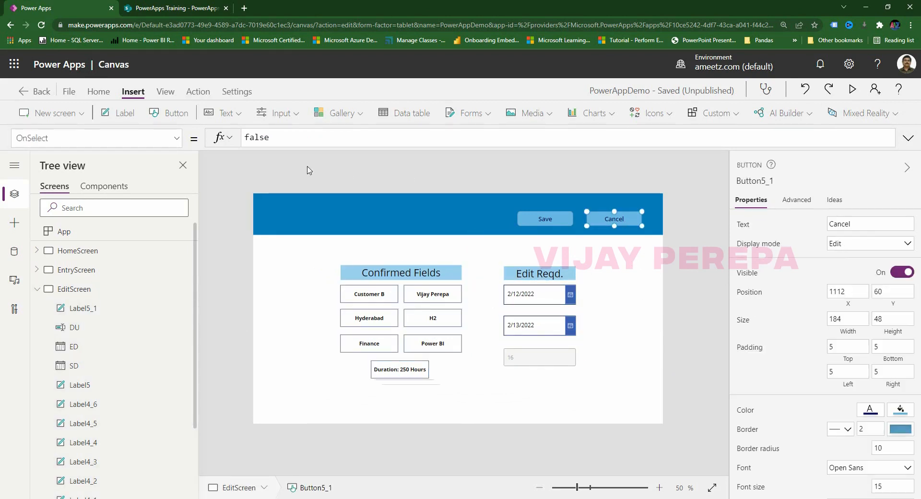
pyautogui.hotkey('ctrl', 'a')
pyautogui.write('navia')
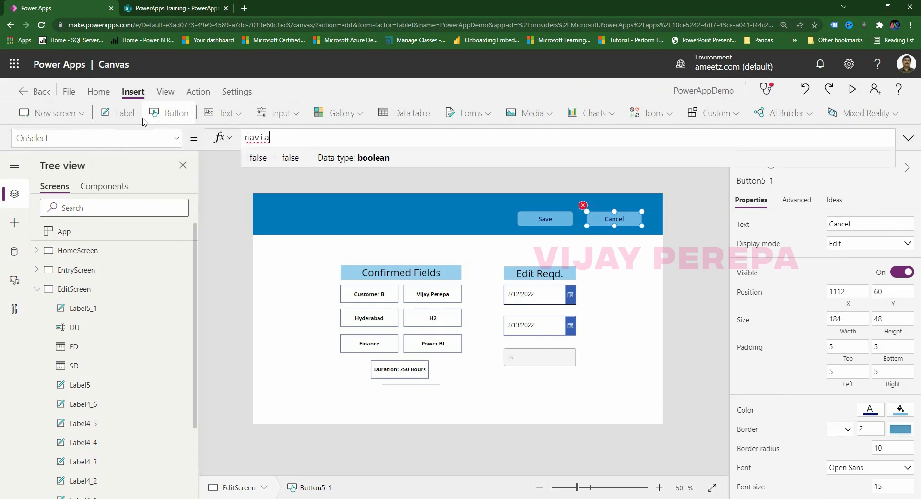
pyautogui.write('ate(')
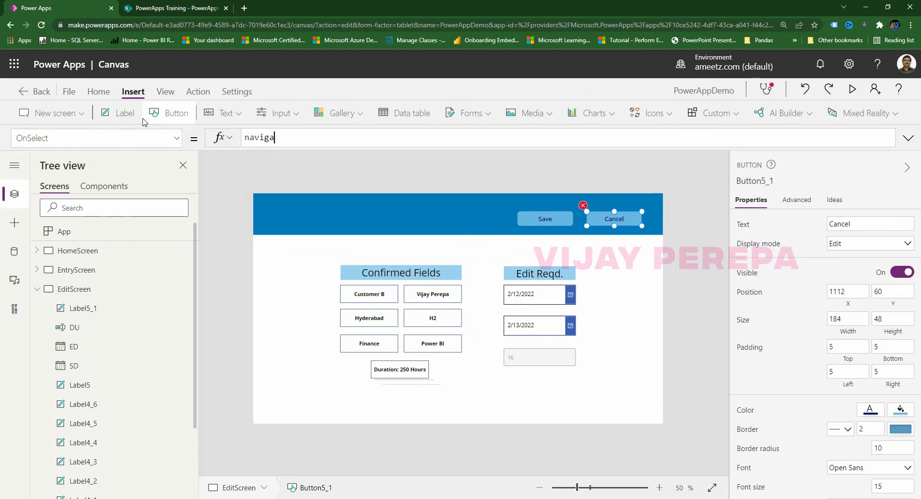
pyautogui.write('e')
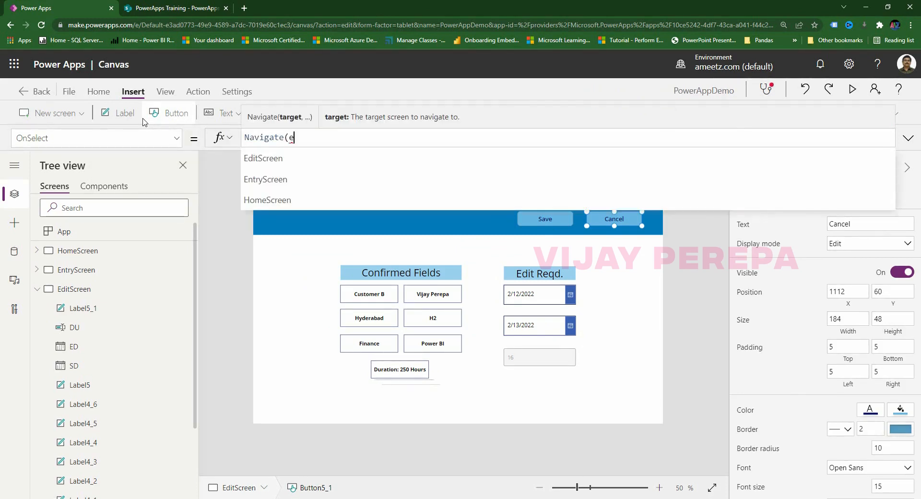
pyautogui.write('nt')
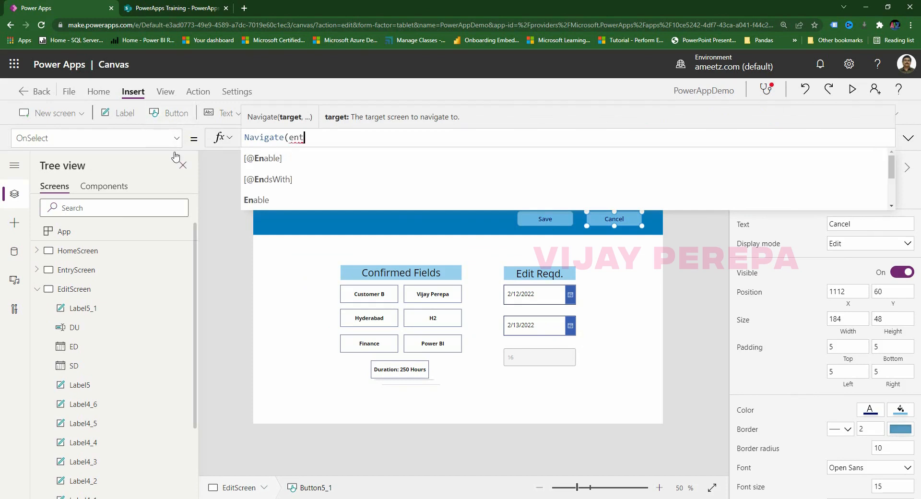
pyautogui.click(282, 166)
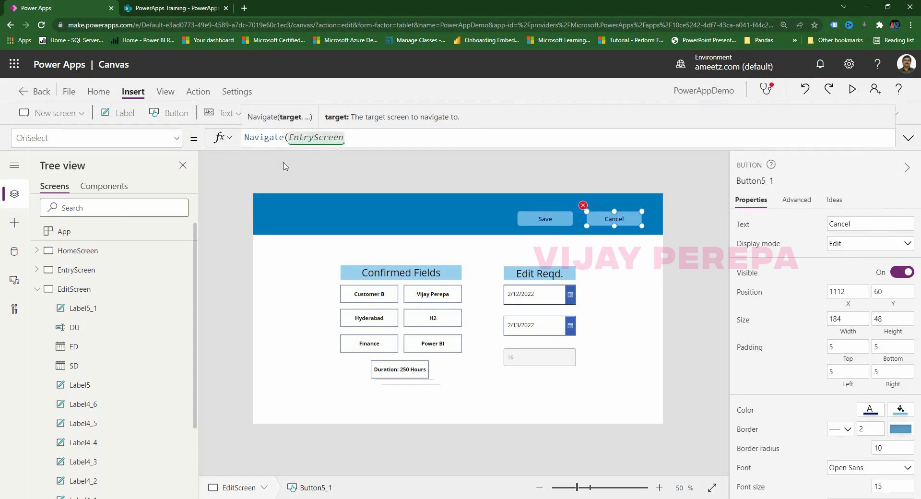
pyautogui.write(',')
pyautogui.click(349, 179)
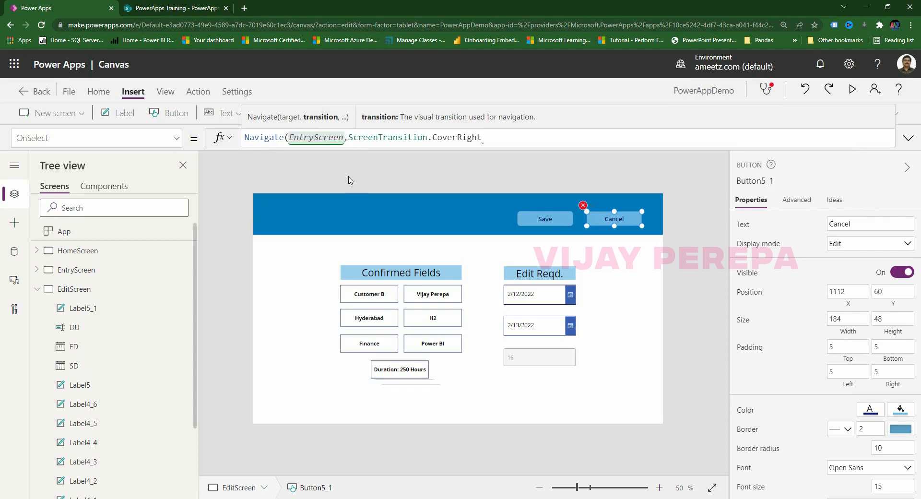
pyautogui.click(713, 363)
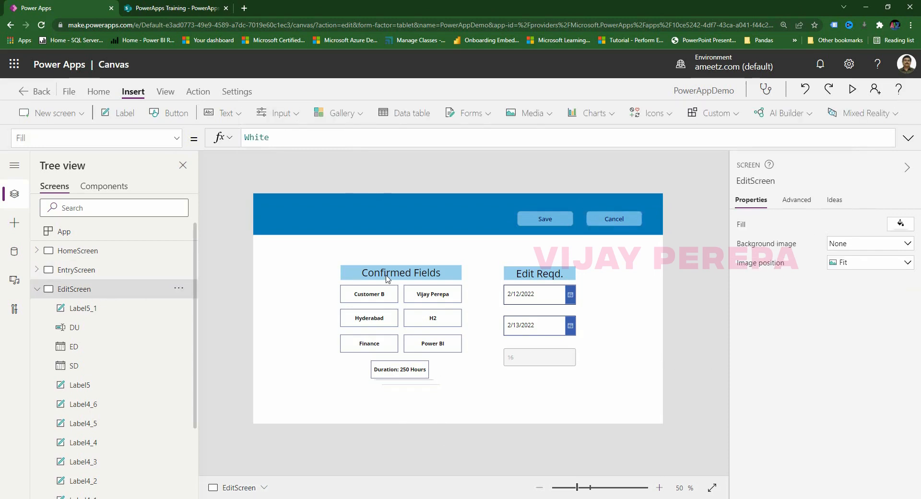
pyautogui.click(852, 89)
pyautogui.click(746, 129)
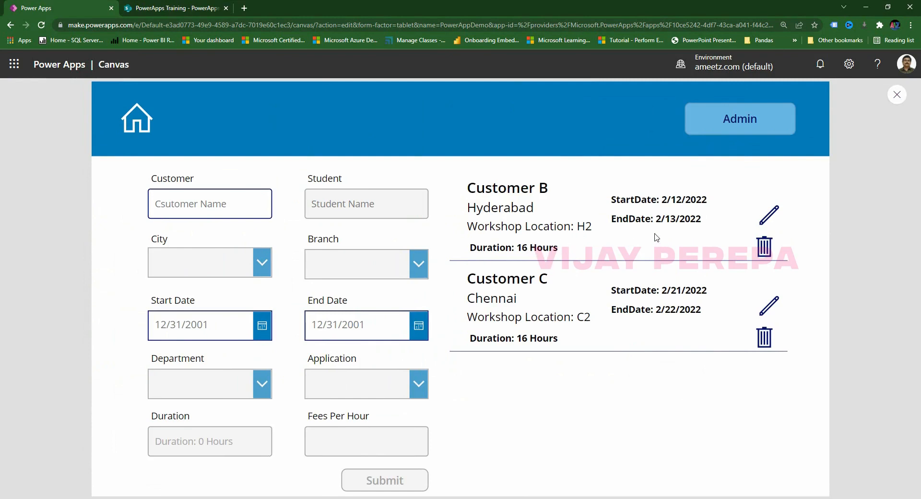
pyautogui.click(767, 214)
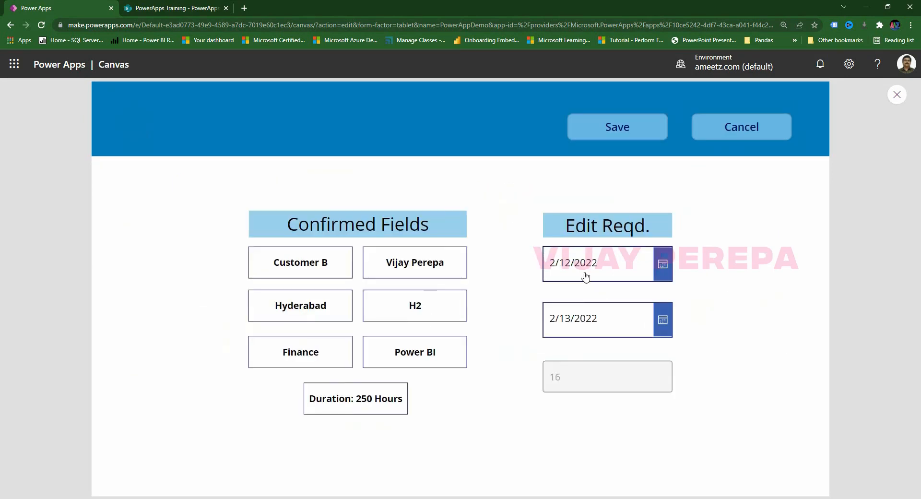
pyautogui.click(571, 319)
pyautogui.click(831, 244)
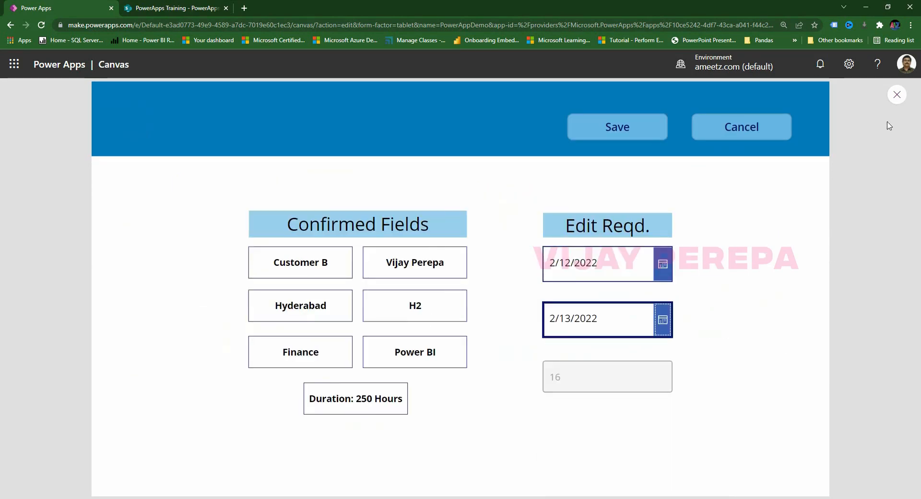
pyautogui.click(896, 96)
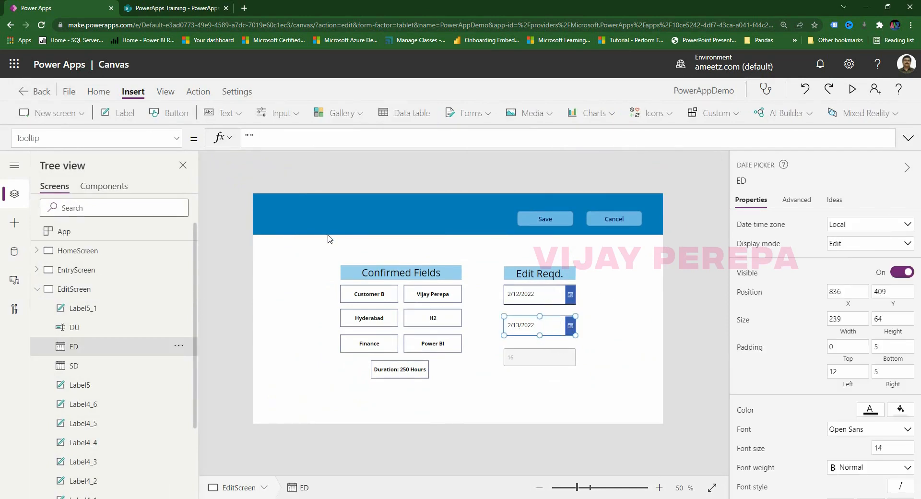
# Set the end date picker ED's IsEditable property to true.
pyautogui.click(175, 139)
pyautogui.scroll(10, 67, 216)
pyautogui.click(64, 219)
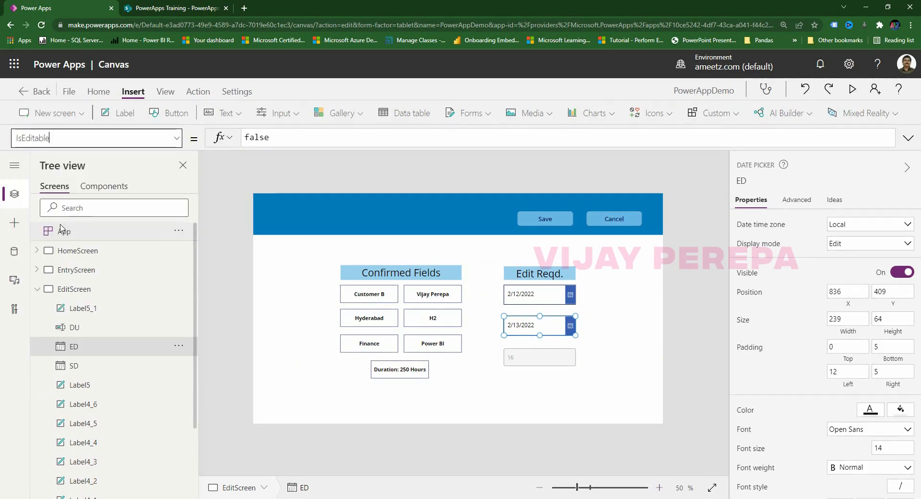
pyautogui.moveTo(291, 141); pyautogui.dragTo(185, 139)
pyautogui.write('tr')
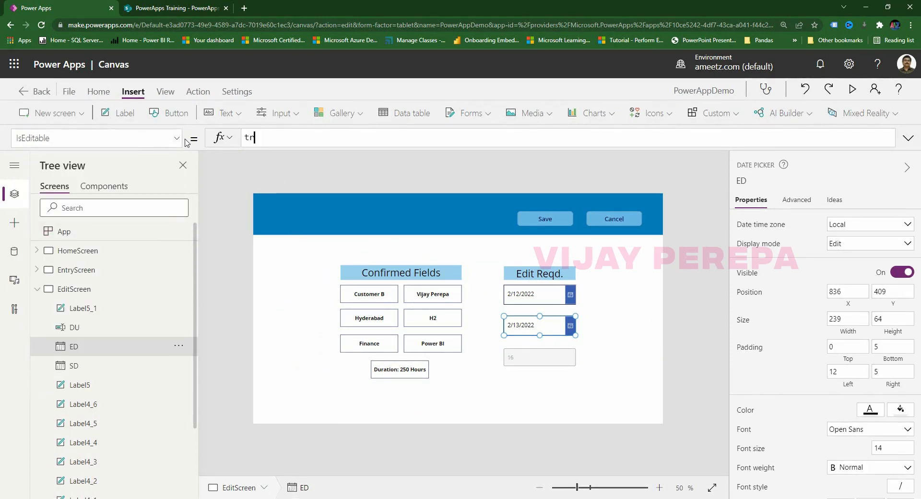
pyautogui.write('ue')
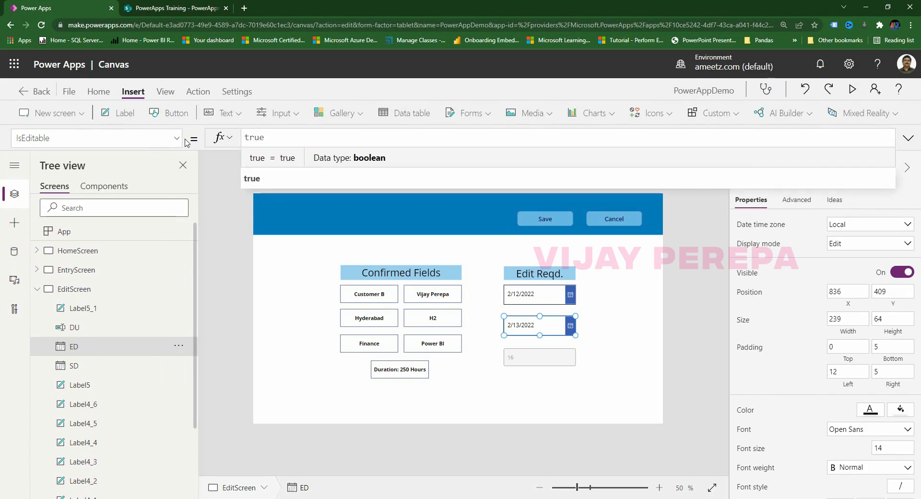
# Set the start date picker SD's IsEditable to true and run the app preview.
pyautogui.click(544, 295)
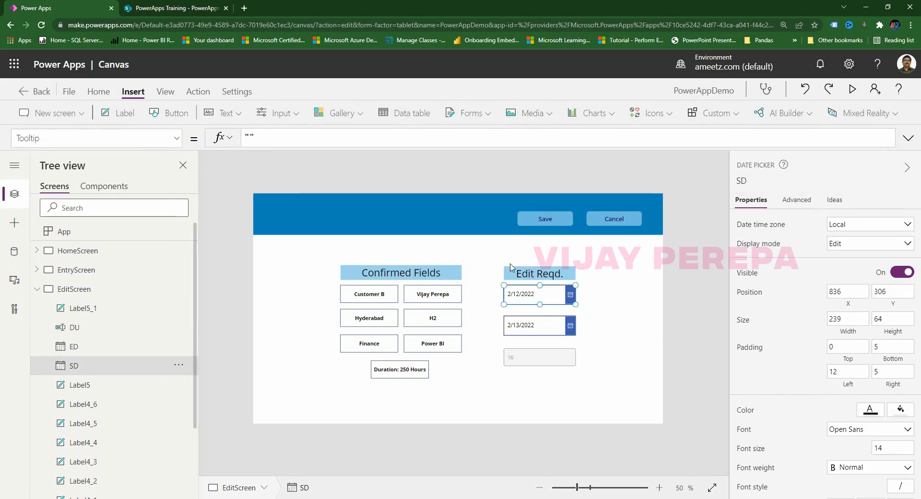
pyautogui.click(127, 138)
pyautogui.write('IsEditable')
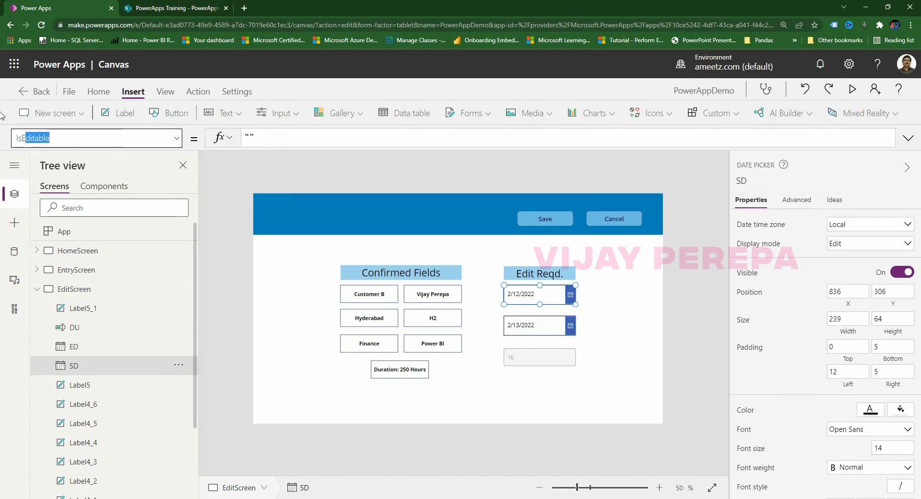
pyautogui.press('Return')
pyautogui.write('t')
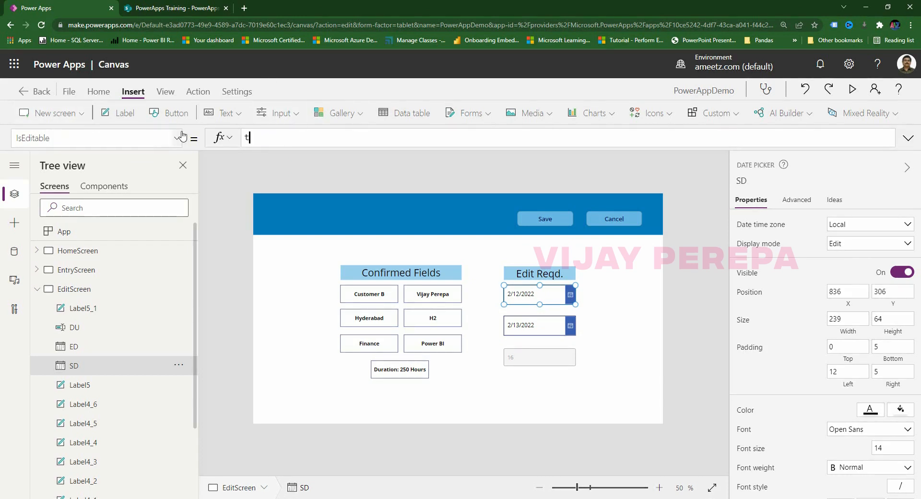
pyautogui.write('r')
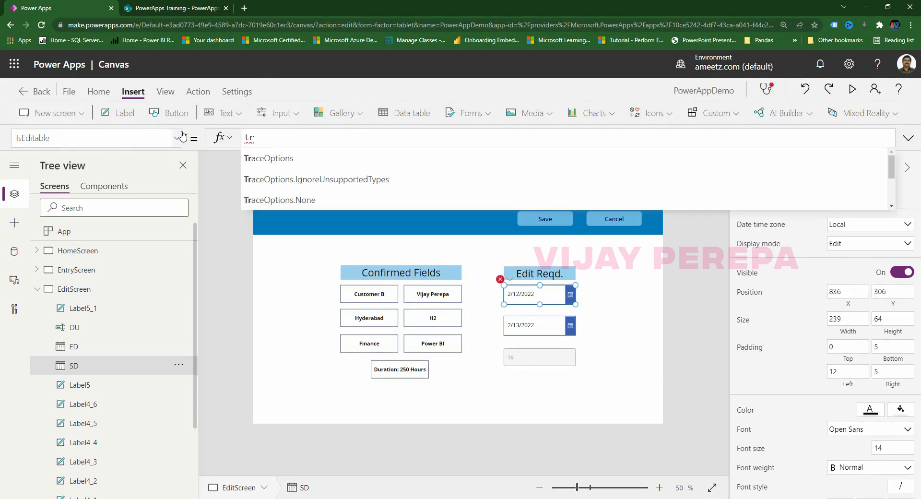
pyautogui.write('ue')
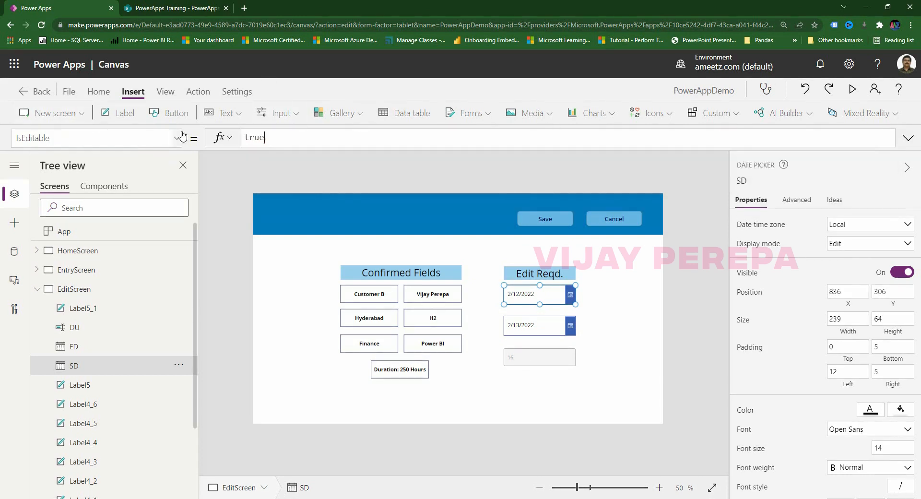
pyautogui.click(849, 94)
pyautogui.click(567, 318)
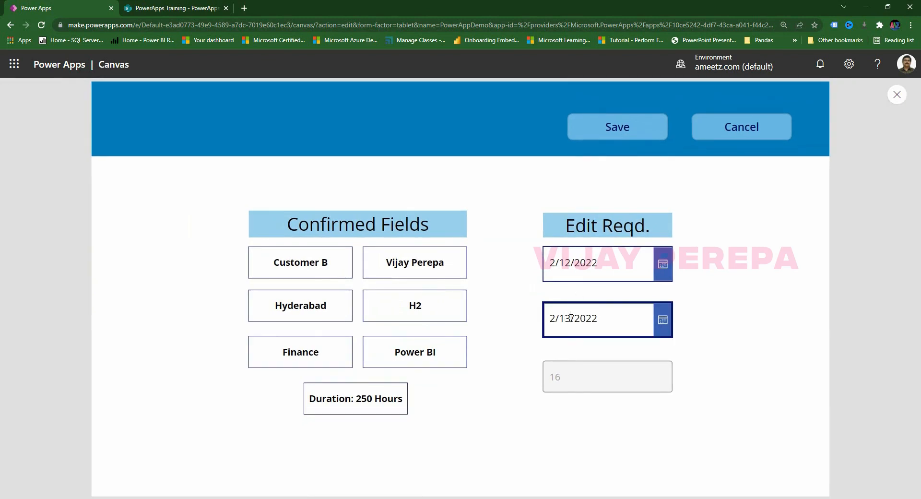
# Change Customer B's end date to 2/14/2022 and save it.
pyautogui.press('BackSpace')
pyautogui.write('4')
pyautogui.click(624, 130)
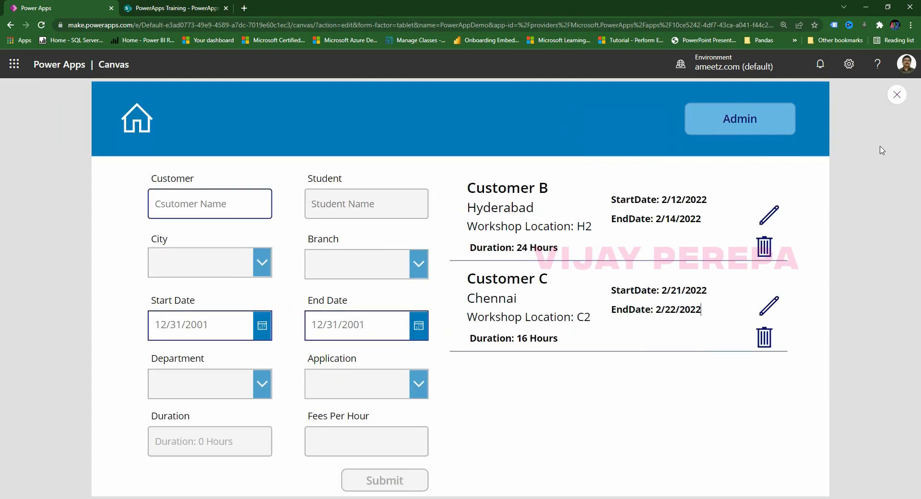
# Close the preview and view the CustomerData collection under View > Collections.
pyautogui.click(897, 95)
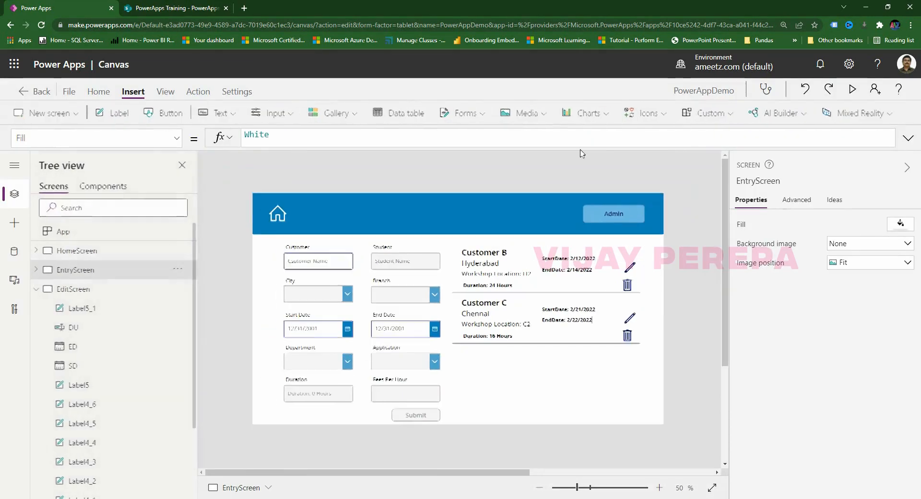
pyautogui.click(197, 91)
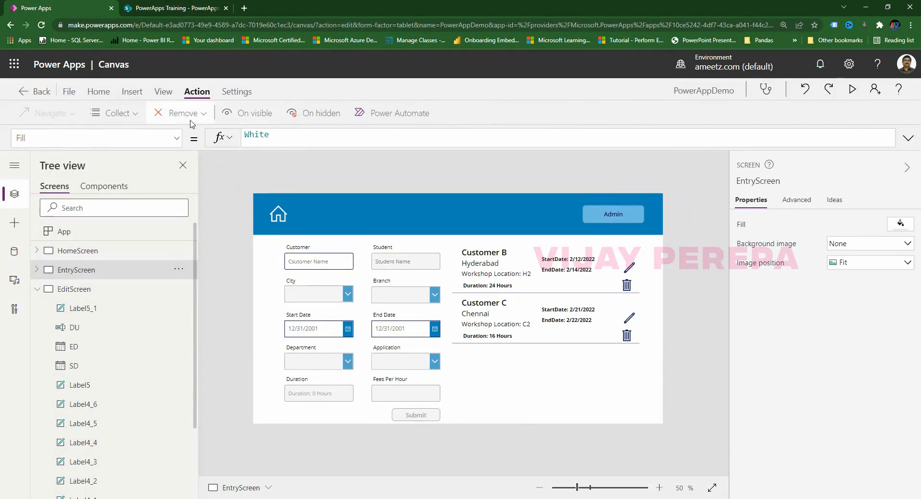
pyautogui.click(163, 91)
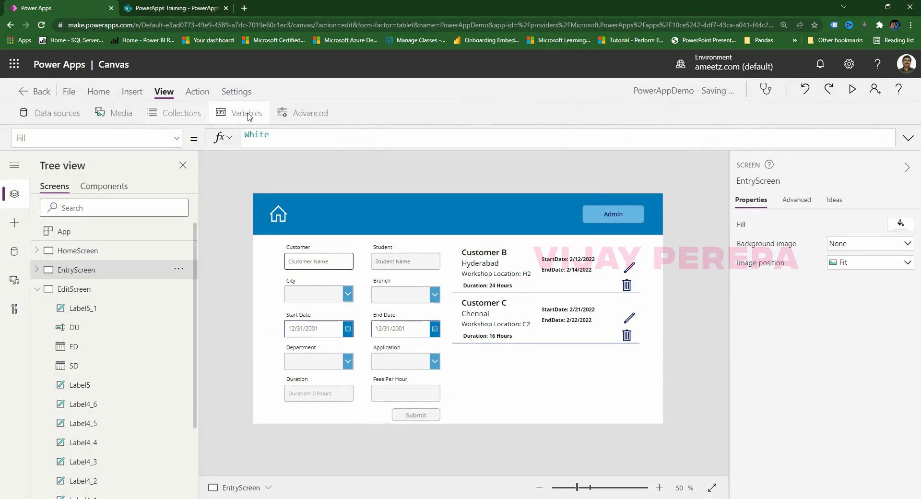
pyautogui.click(141, 113)
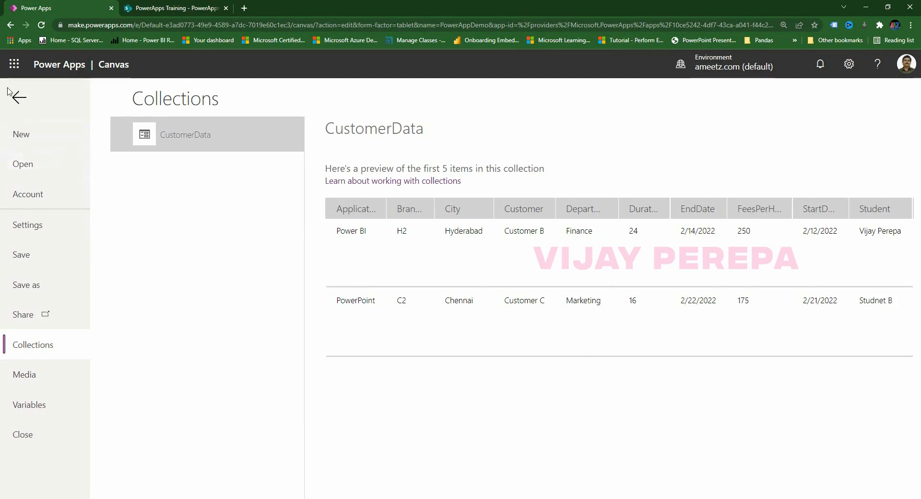
# Return to the canvas and step through HomeScreen, EntryScreen and EditScreen, ending on EntryScreen.
pyautogui.click(19, 98)
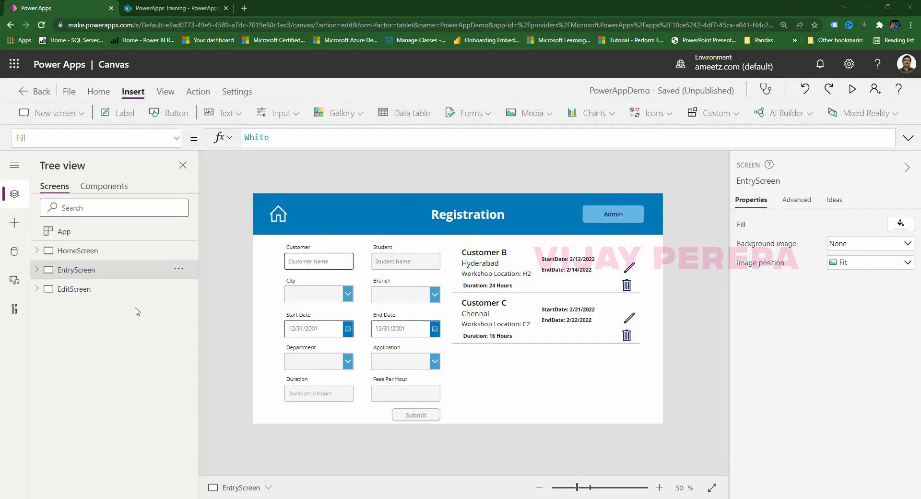
pyautogui.click(113, 254)
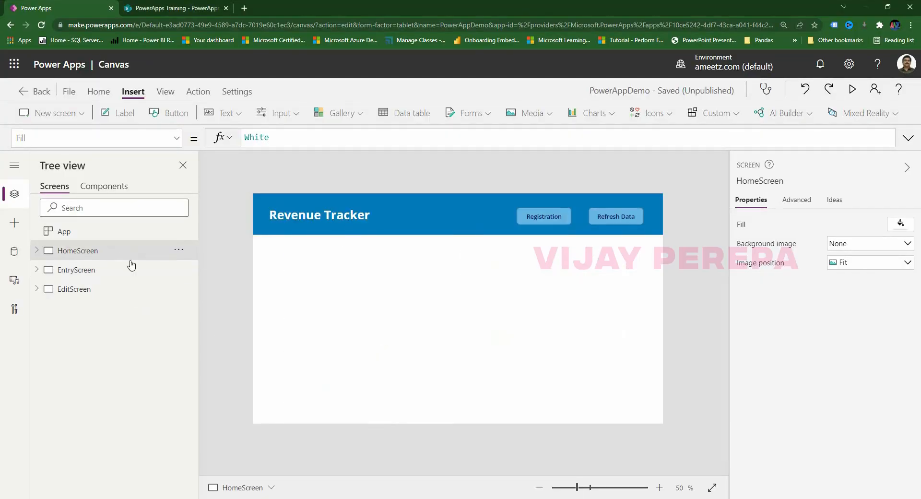
pyautogui.click(113, 270)
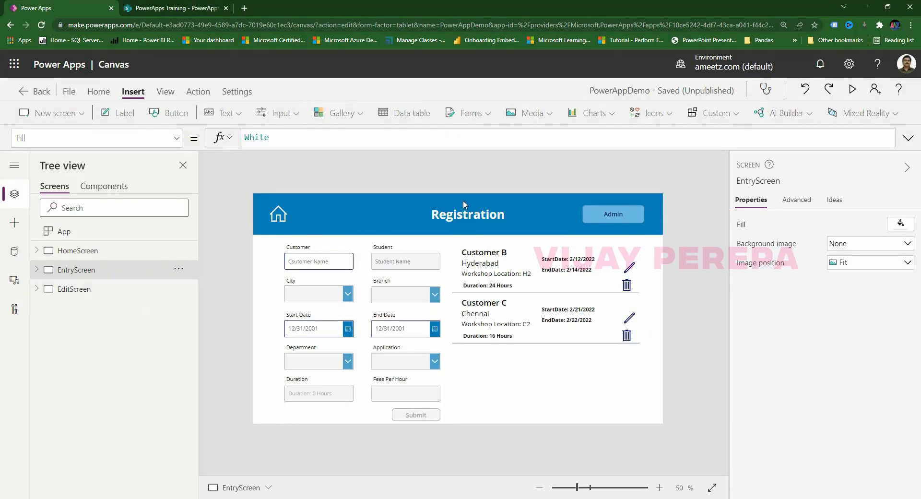
pyautogui.click(92, 290)
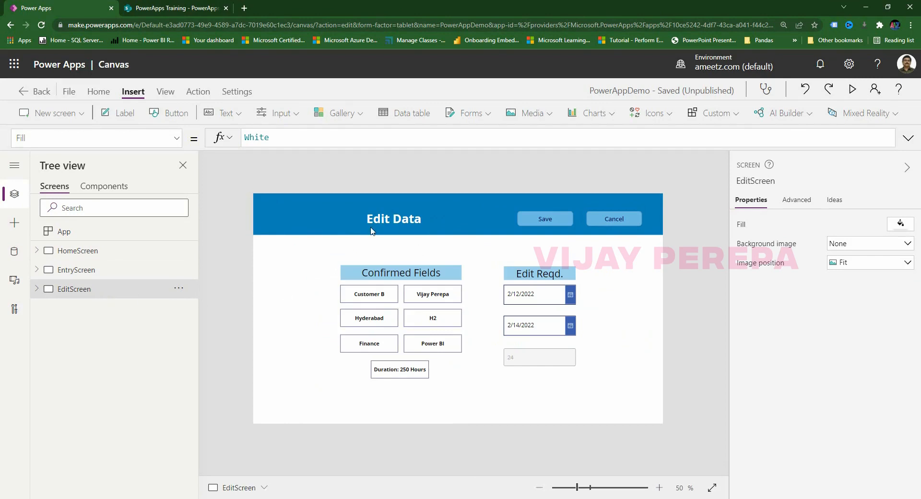
pyautogui.click(88, 273)
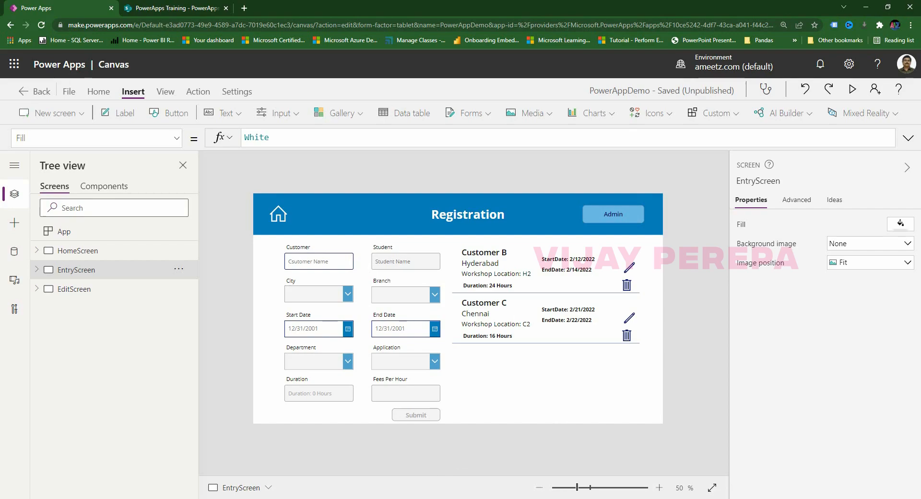
# Switch to the Book1 Excel workbook that holds the field-mapping formulas.
pyautogui.click(377, 484)
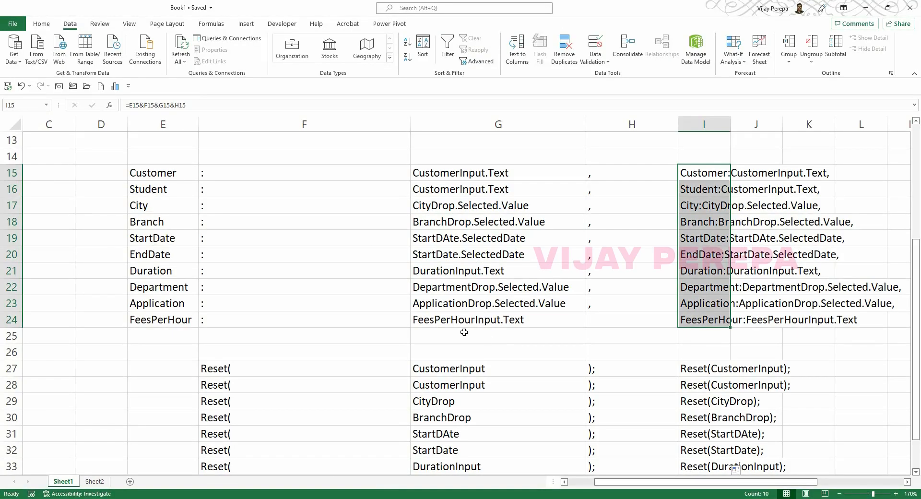
# Paste field names Customer through FeesPerHour as transposed values across row 4 of a new sheet, from E4.
pyautogui.moveTo(173, 173); pyautogui.dragTo(174, 320)
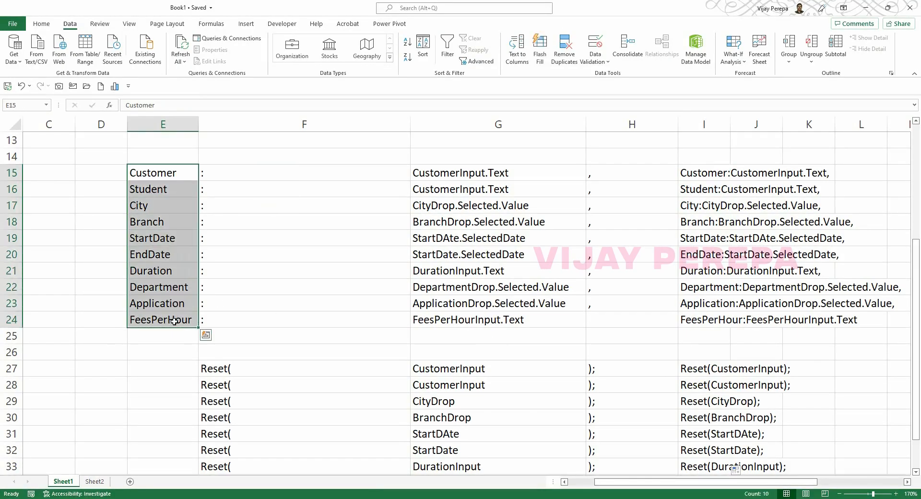
pyautogui.hotkey('ctrl', 'c')
pyautogui.click(130, 481)
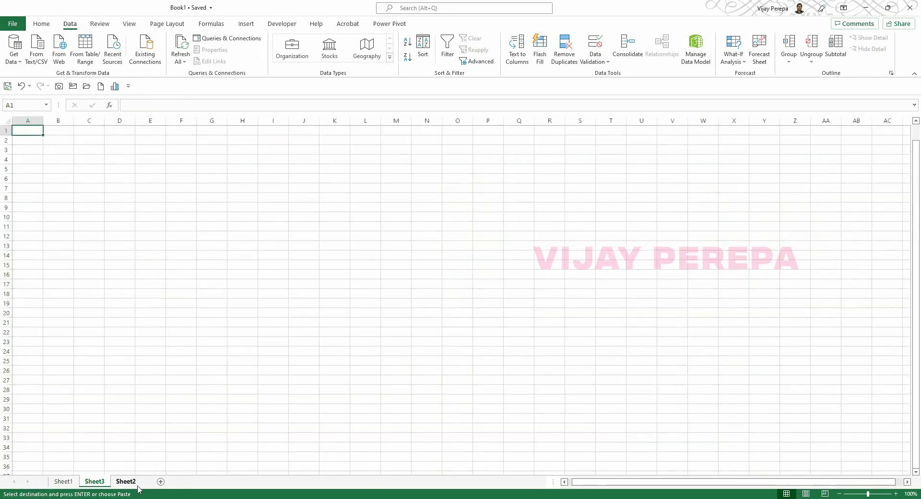
pyautogui.click(142, 161)
pyautogui.hotkey('ctrl', 'alt', 'v')
pyautogui.press('v')
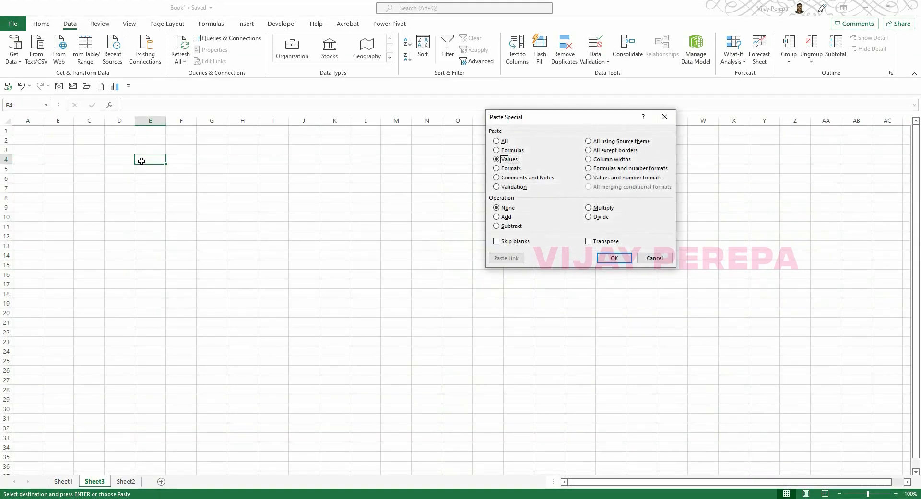
pyautogui.press('e')
pyautogui.press('Return')
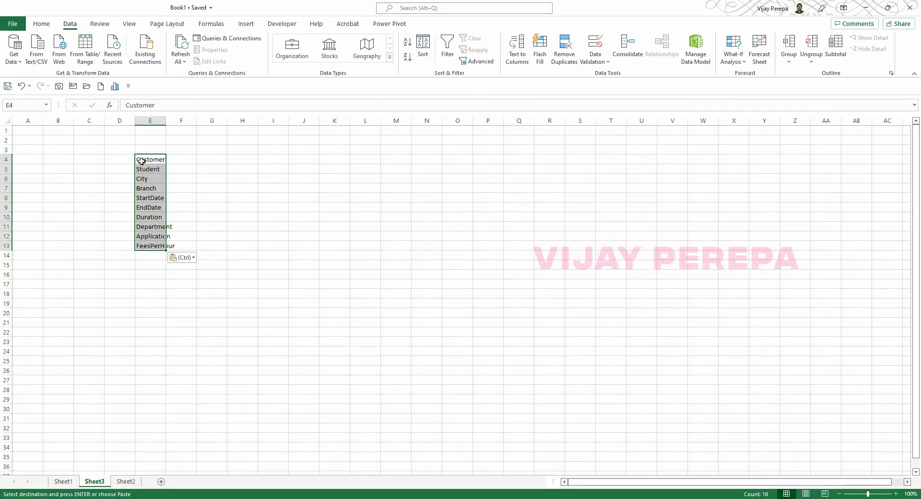
pyautogui.hotkey('ctrl', 'z')
pyautogui.hotkey('ctrl', 'z')
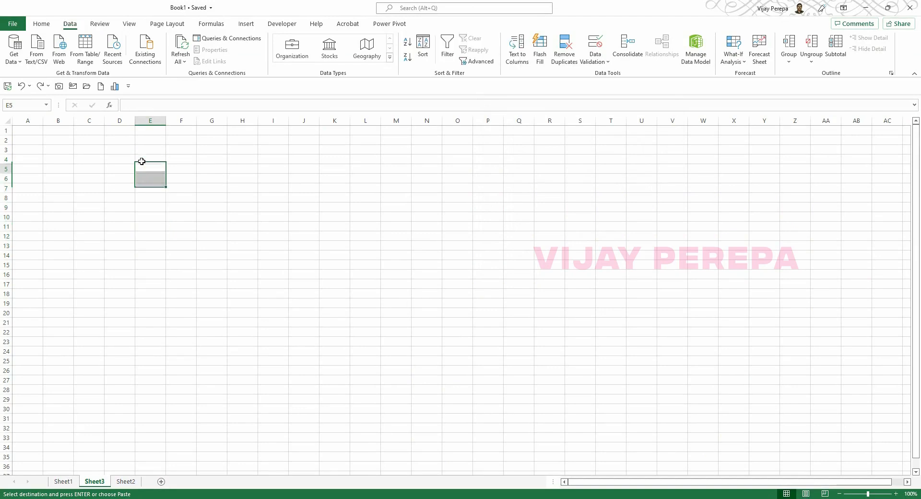
pyautogui.click(141, 161)
pyautogui.hotkey('ctrl', 'alt', 'v')
pyautogui.press('v')
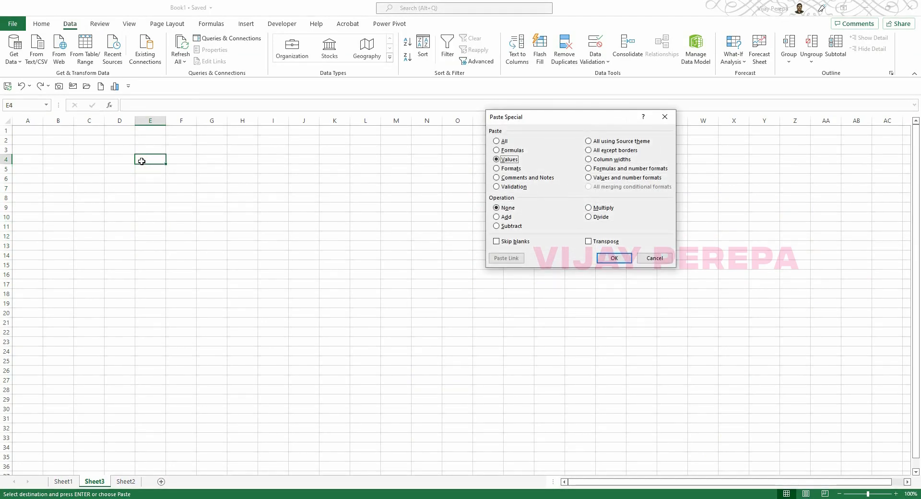
pyautogui.press('Return')
# Widen columns E:N and turn the headers plus one empty row into a table named Demo.
pyautogui.moveTo(150, 121); pyautogui.dragTo(434, 121)
pyautogui.click(404, 181)
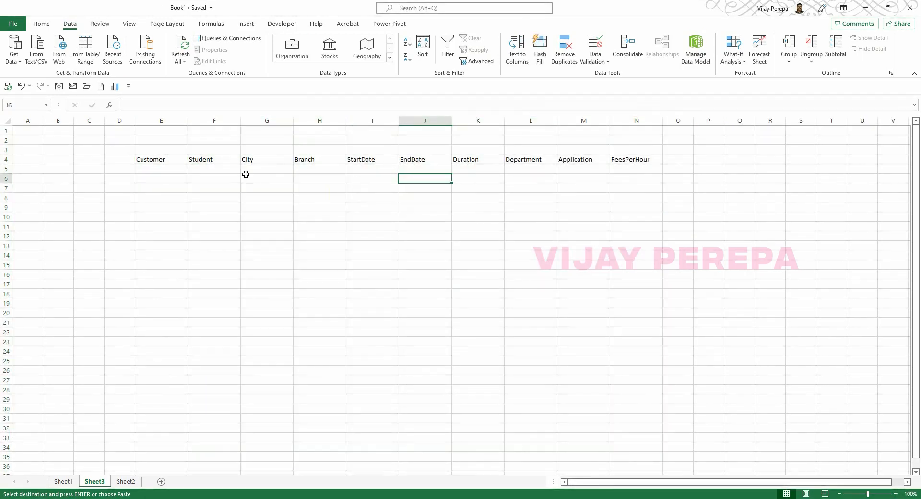
pyautogui.click(201, 162)
pyautogui.moveTo(172, 162); pyautogui.dragTo(632, 161)
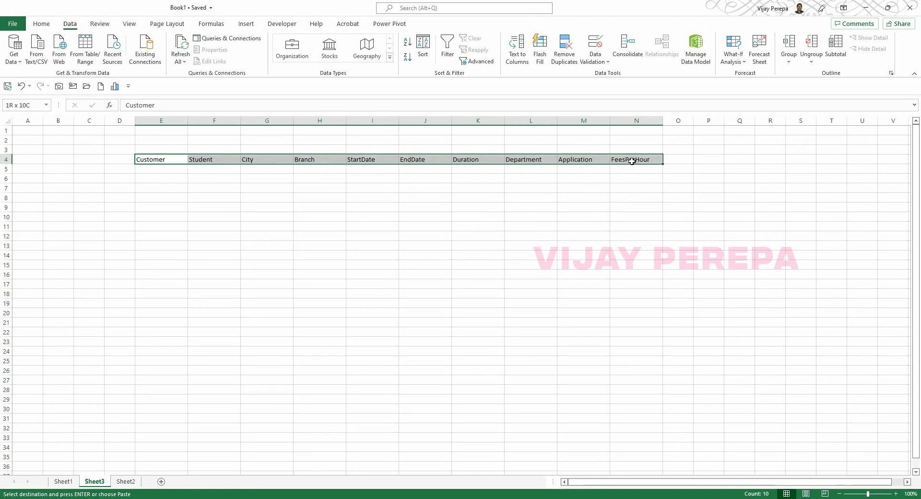
pyautogui.click(631, 161)
pyautogui.moveTo(165, 159); pyautogui.dragTo(629, 169)
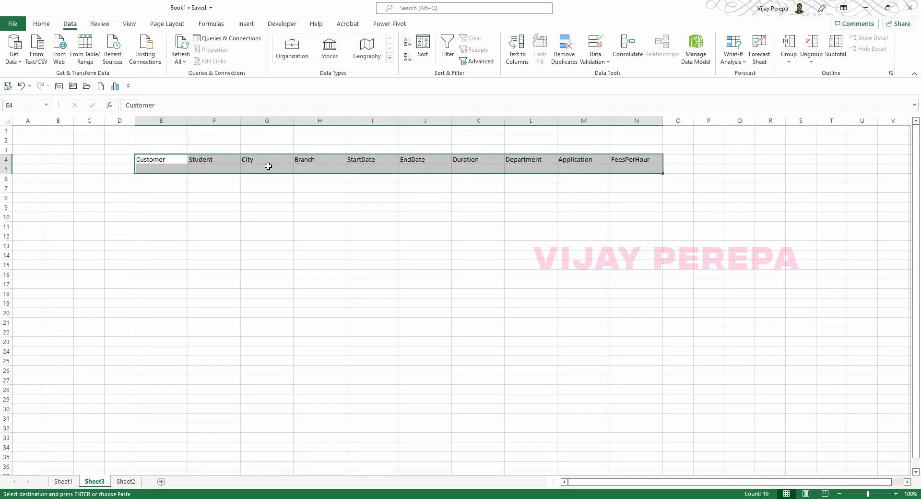
pyautogui.hotkey('ctrl', 't')
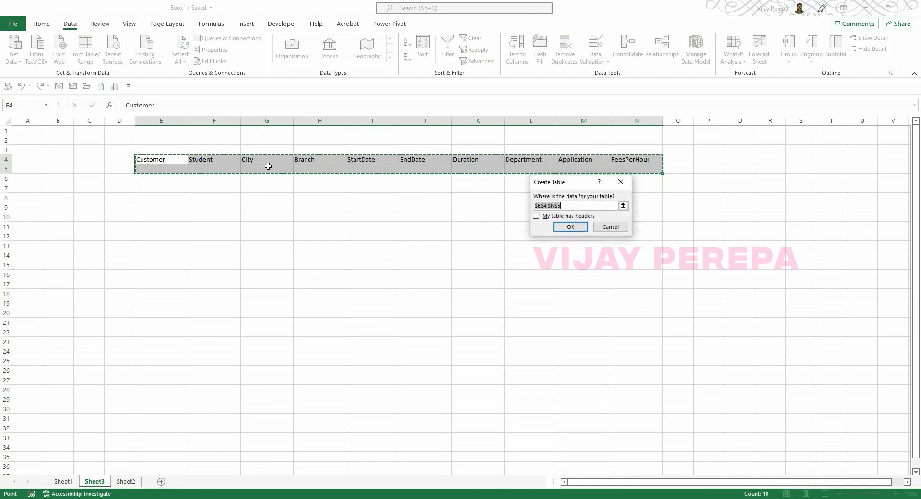
pyautogui.click(546, 216)
pyautogui.click(567, 227)
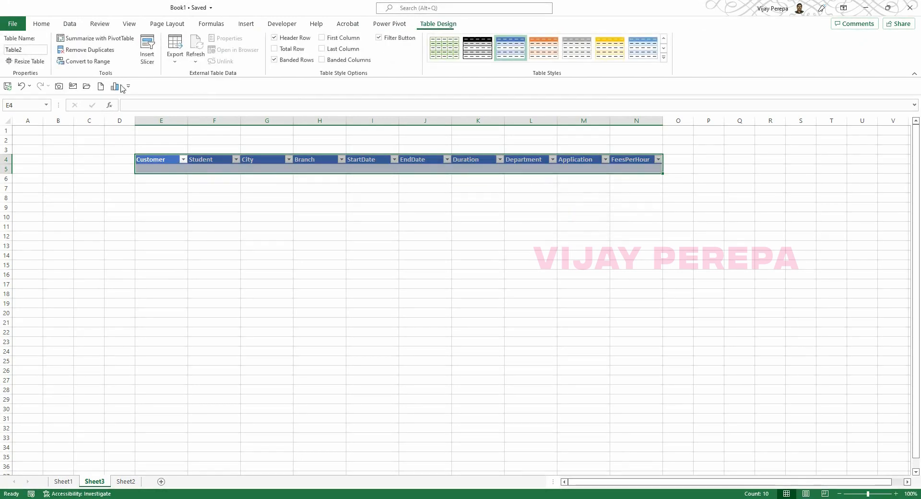
pyautogui.click(39, 52)
pyautogui.write('Demo')
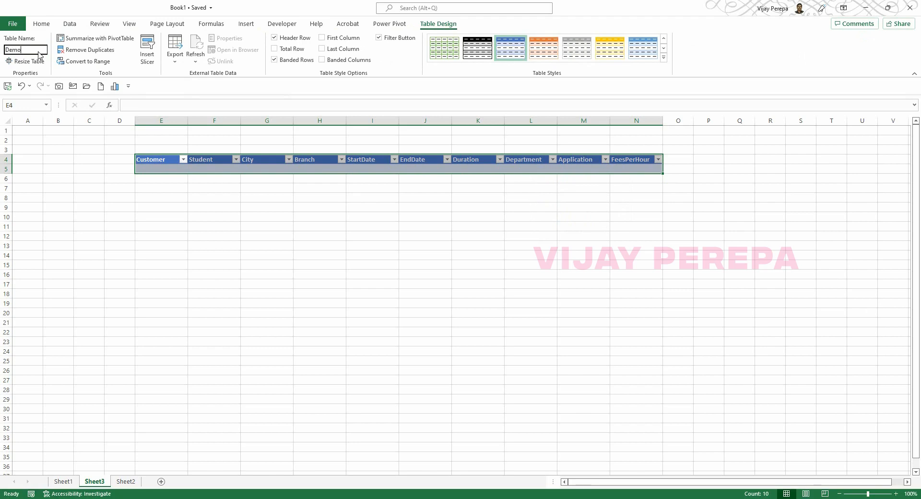
pyautogui.press('Return')
pyautogui.click(154, 207)
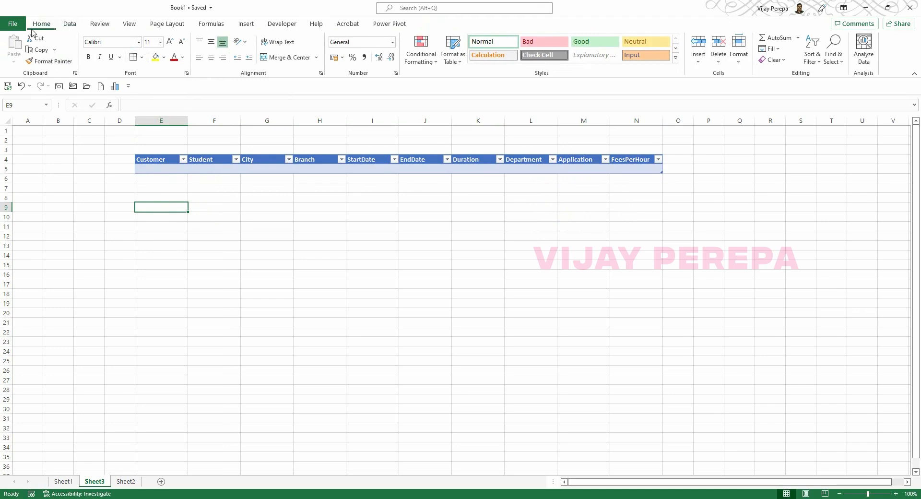
# Save a copy as PowerAppDemo in OneDrive's PowerApps folder, replacing the existing file, then close Excel.
pyautogui.click(15, 26)
pyautogui.click(34, 135)
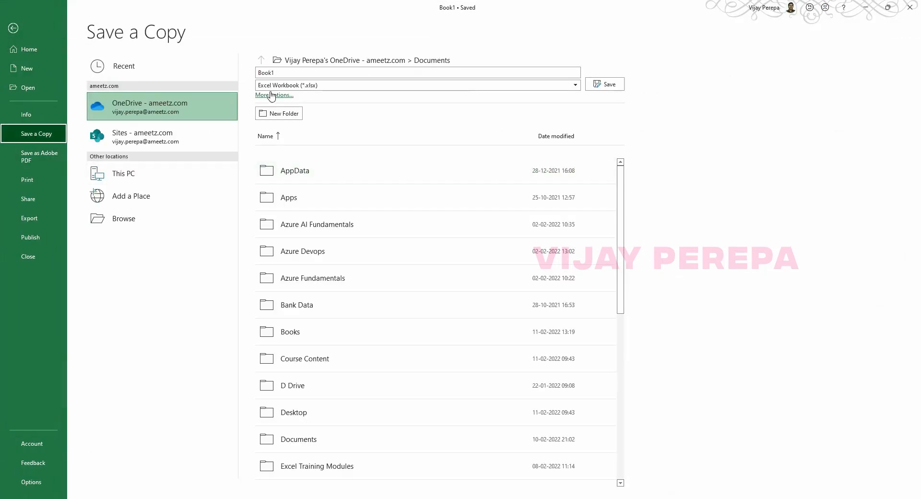
pyautogui.scroll(-3, 340, 355)
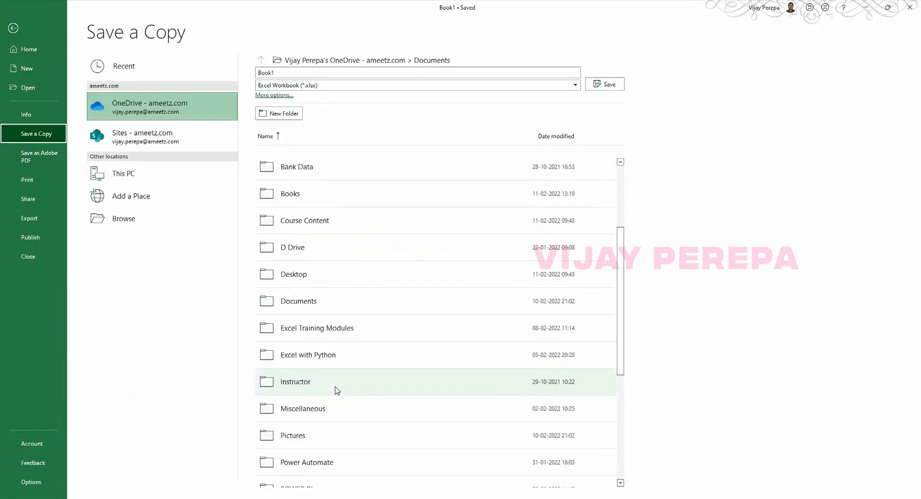
pyautogui.scroll(-2, 338, 351)
pyautogui.scroll(-2, 338, 353)
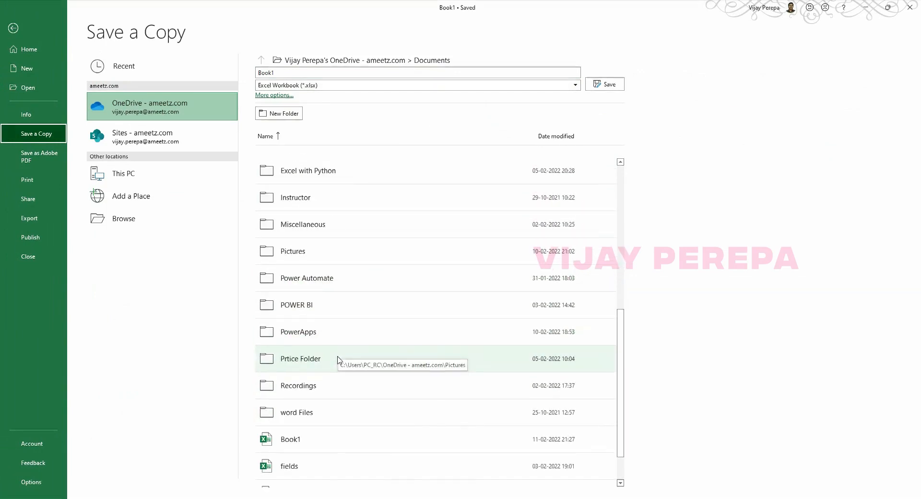
pyautogui.click(320, 341)
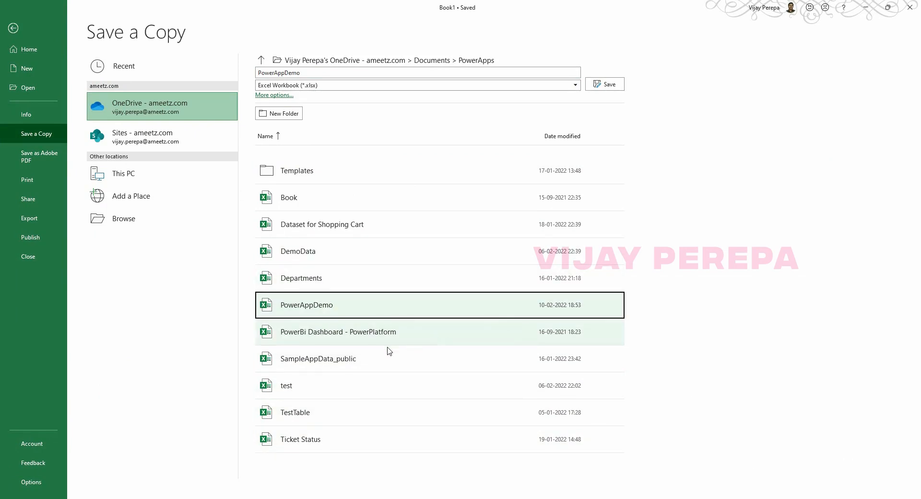
pyautogui.click(604, 86)
pyautogui.click(474, 290)
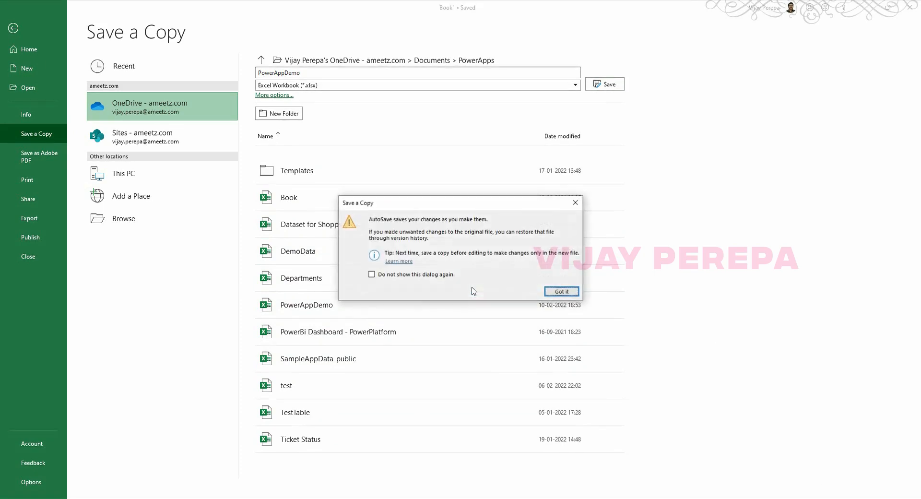
pyautogui.click(560, 292)
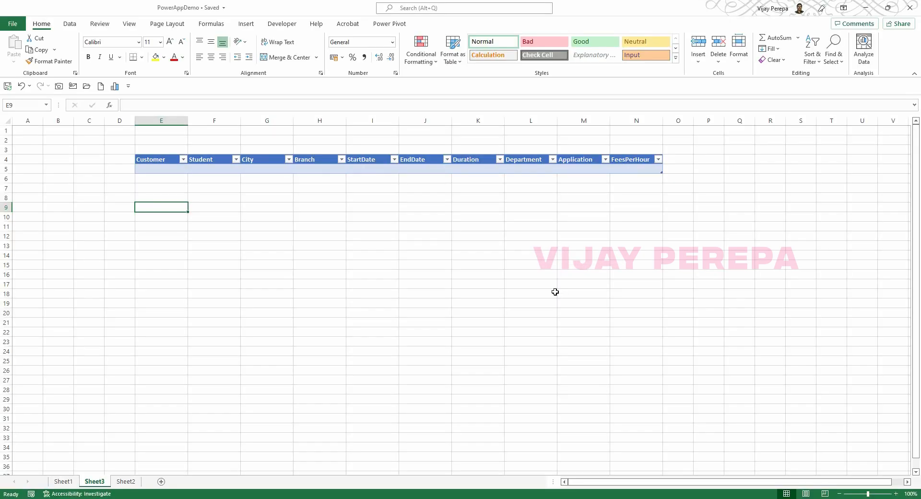
pyautogui.click(909, 8)
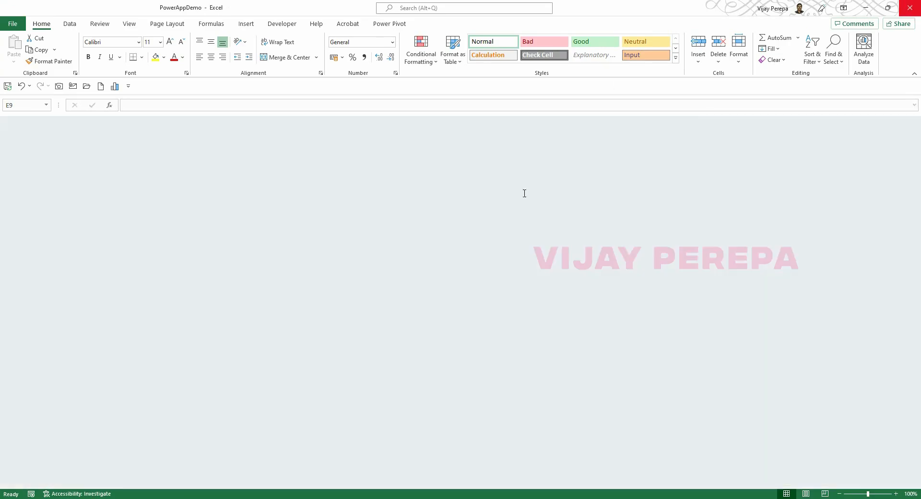
pyautogui.click(206, 9)
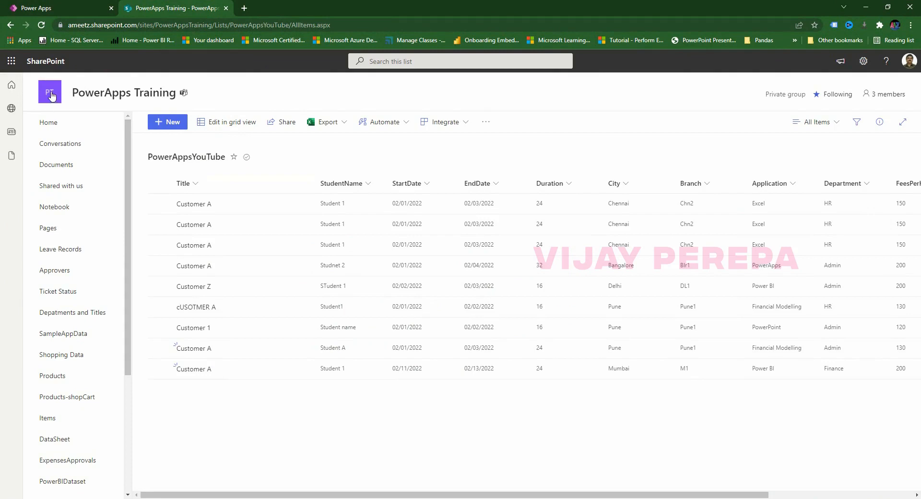
# Go to the PowerApps Training SharePoint site home.
pyautogui.click(124, 97)
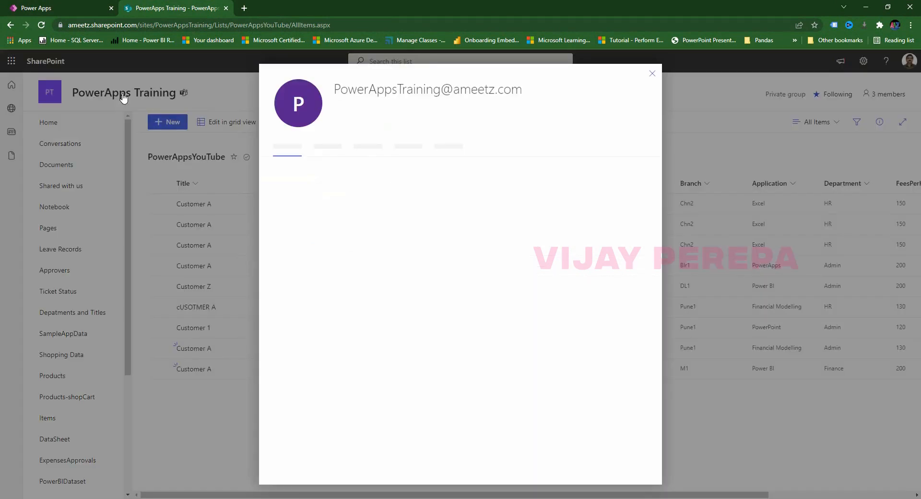
pyautogui.click(651, 81)
pyautogui.click(19, 86)
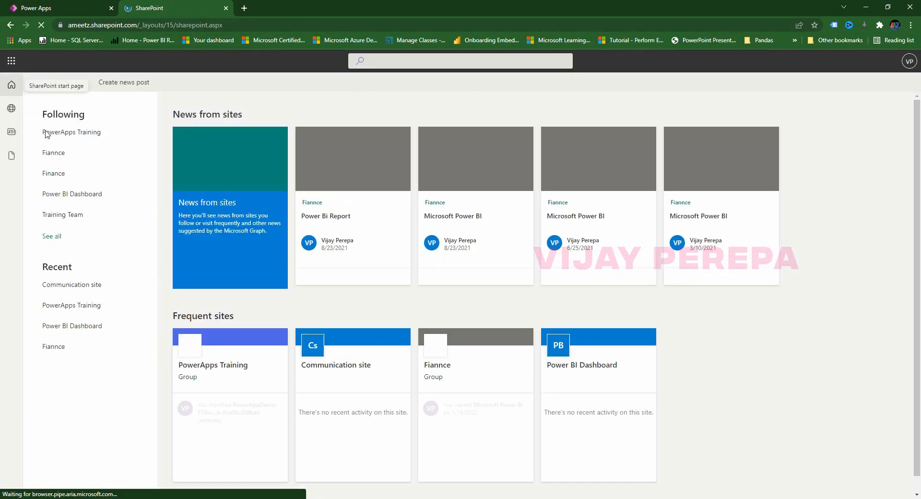
pyautogui.click(260, 348)
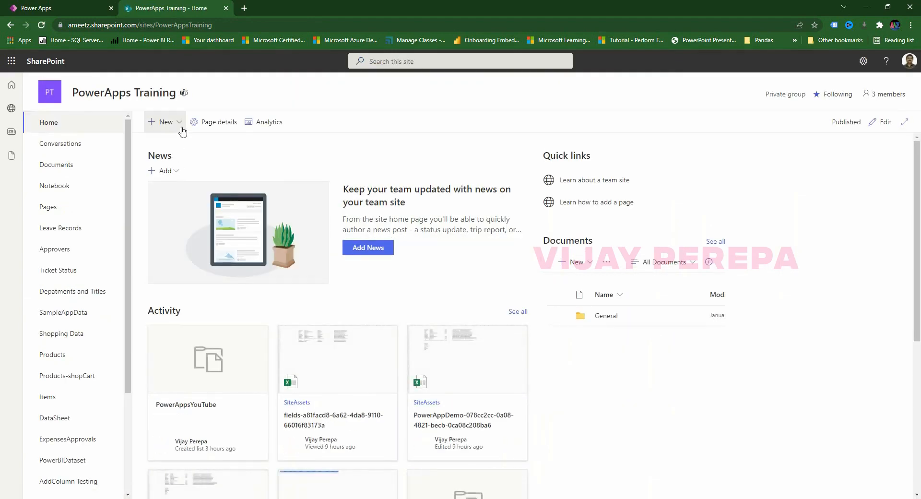
# Start a new list from Excel and pick the PowerAppDemo workbook from OneDrive's PowerApps folder.
pyautogui.click(165, 121)
pyautogui.click(160, 153)
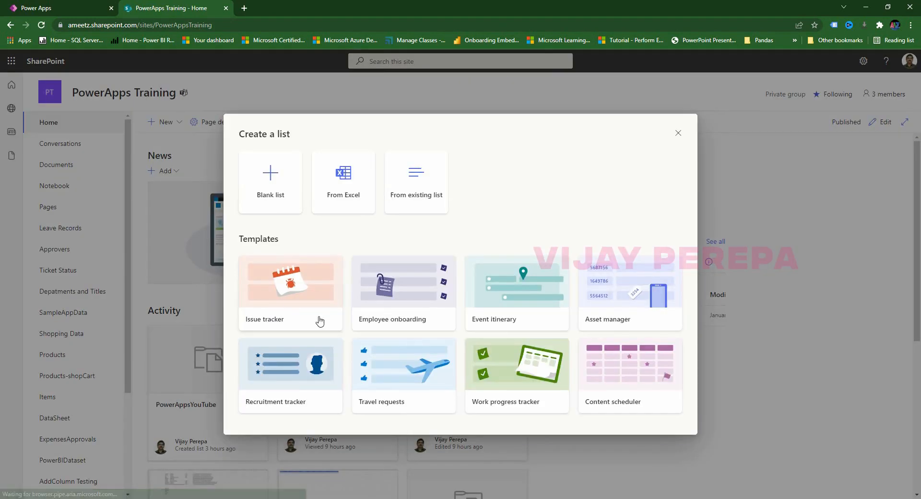
pyautogui.click(346, 212)
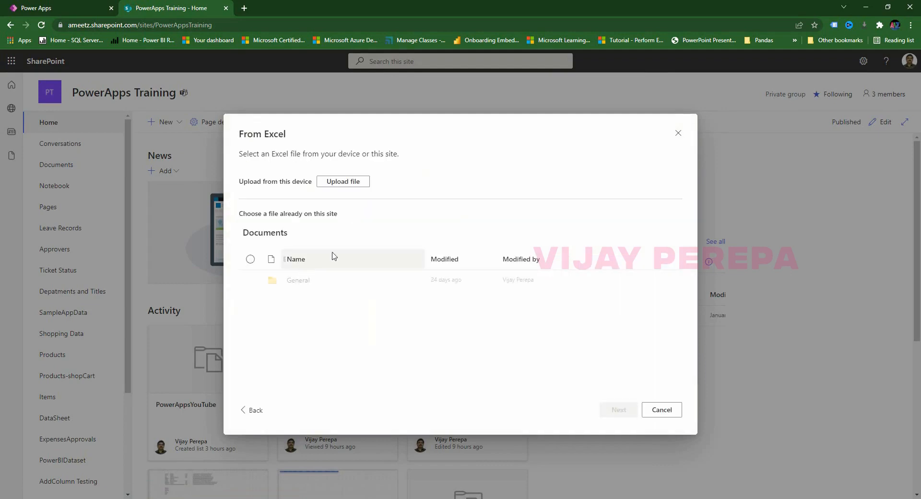
pyautogui.click(343, 182)
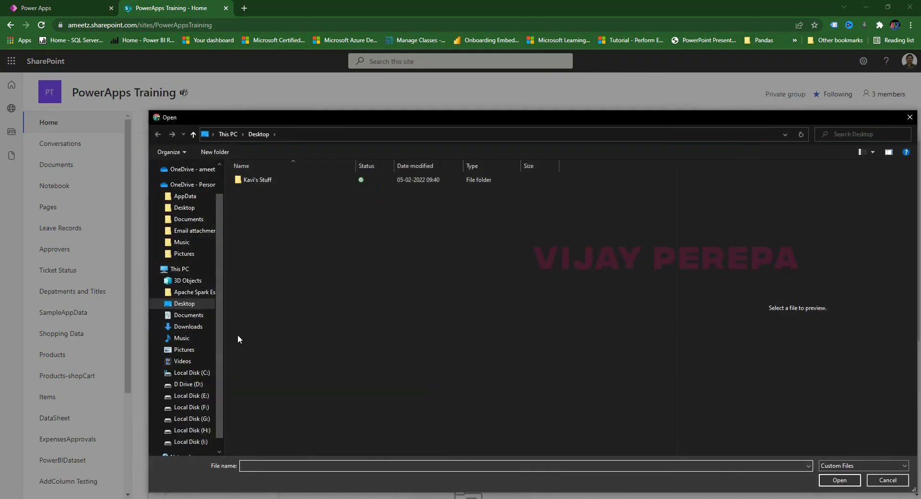
pyautogui.scroll(1, 195, 240)
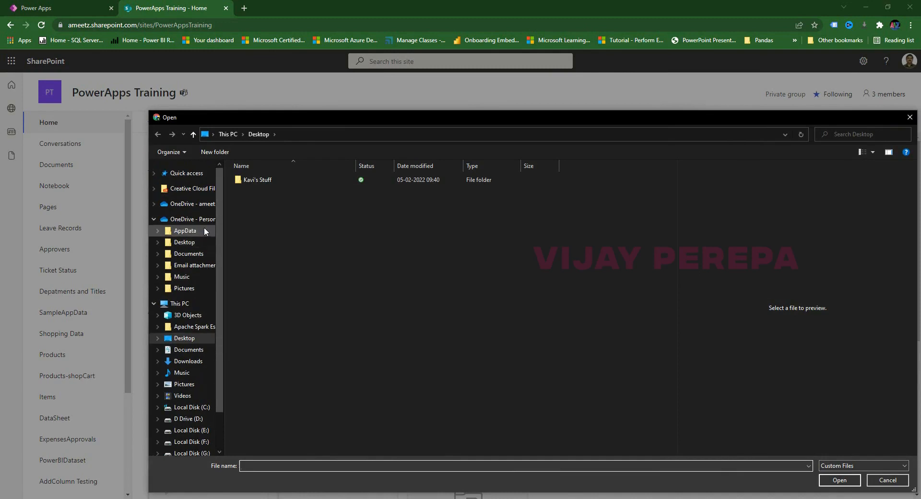
pyautogui.click(189, 204)
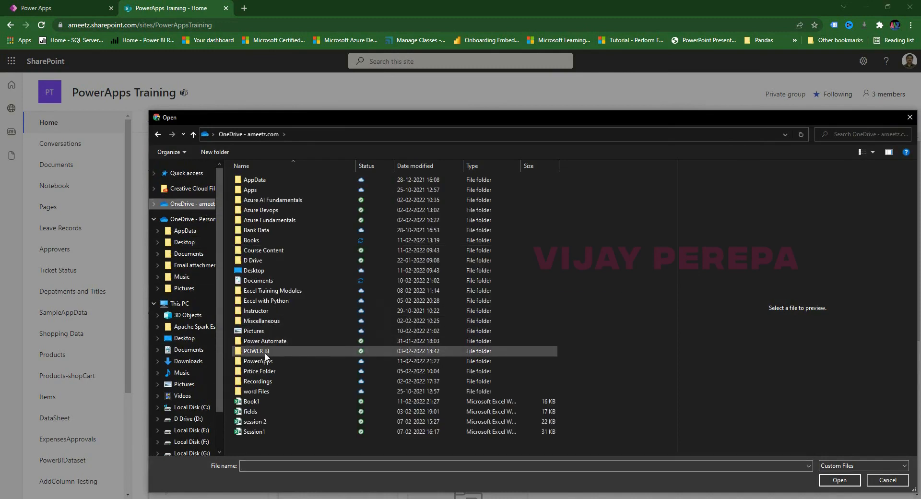
pyautogui.doubleClick(257, 361)
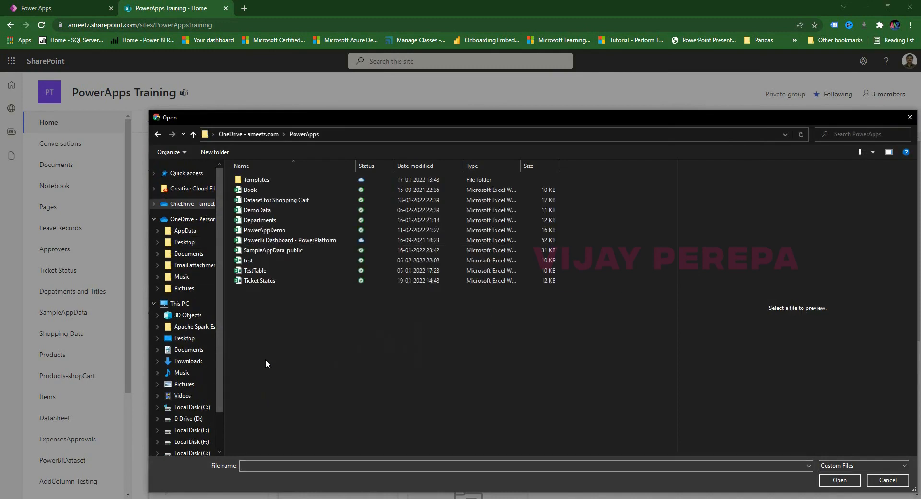
pyautogui.doubleClick(281, 230)
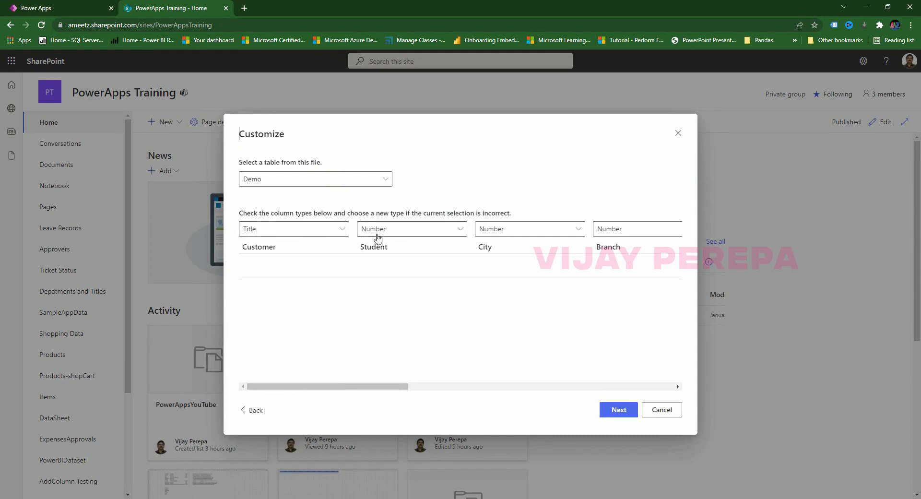
# Set the Student, City and Branch columns to Single line of text.
pyautogui.click(415, 239)
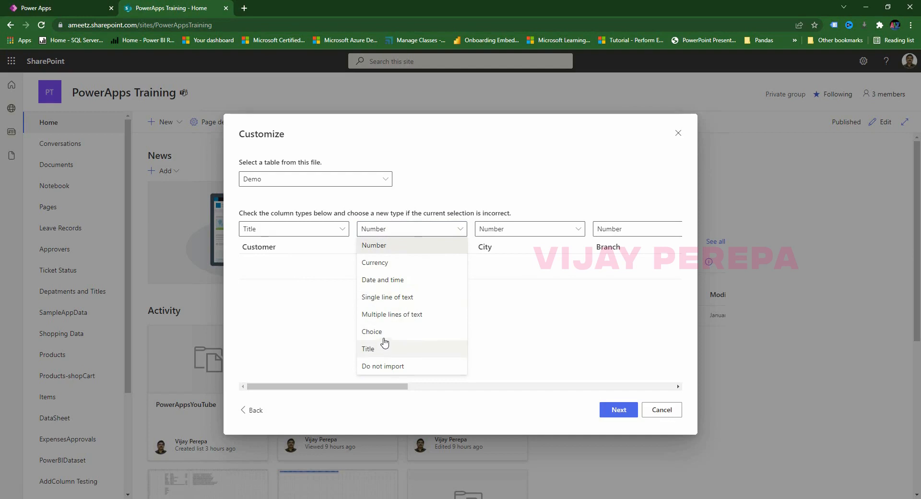
pyautogui.click(406, 298)
pyautogui.click(503, 230)
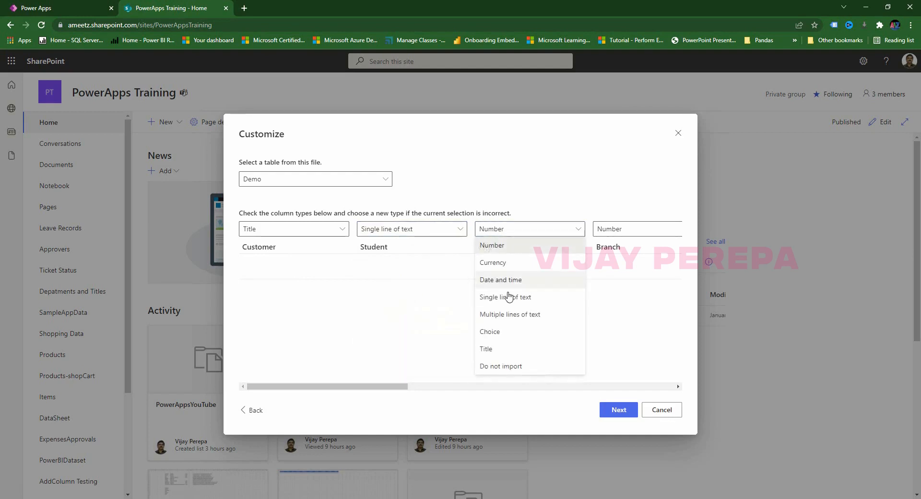
pyautogui.click(511, 298)
pyautogui.moveTo(398, 387); pyautogui.dragTo(510, 389)
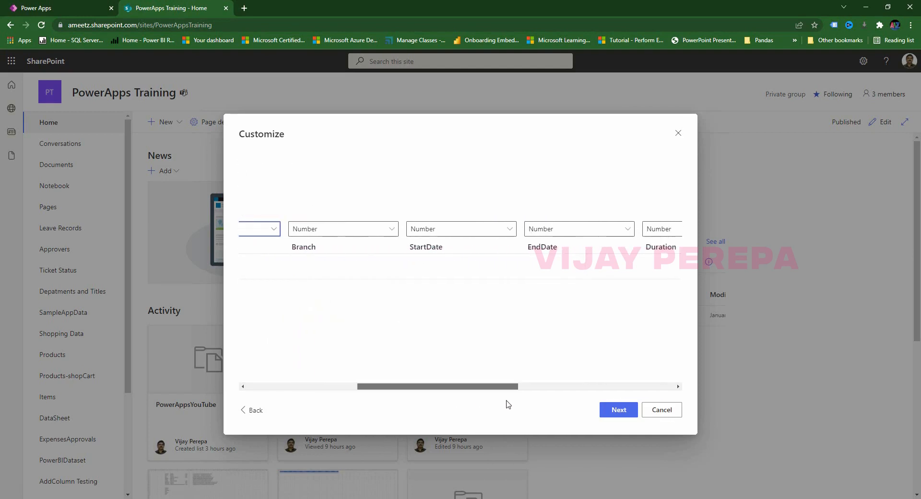
pyautogui.click(367, 231)
pyautogui.click(318, 297)
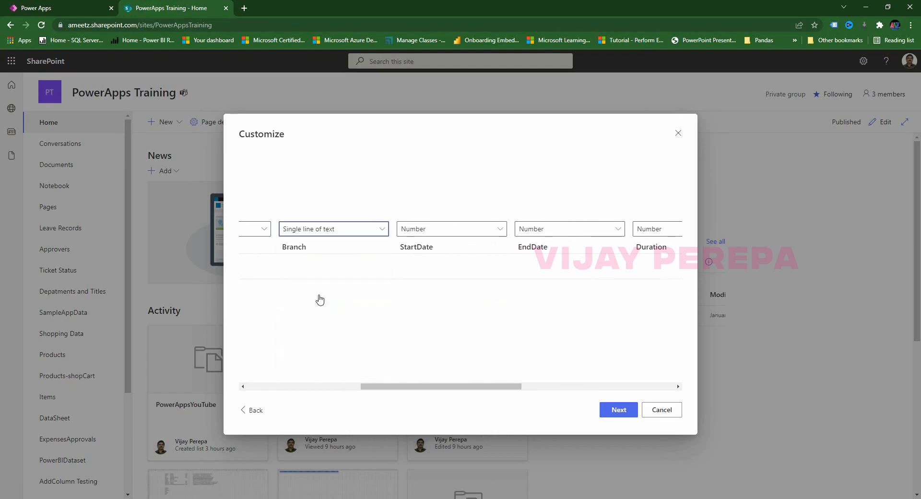
# Make StartDate and EndDate Date and time, and Department and Application Single line of text.
pyautogui.click(441, 235)
pyautogui.click(438, 280)
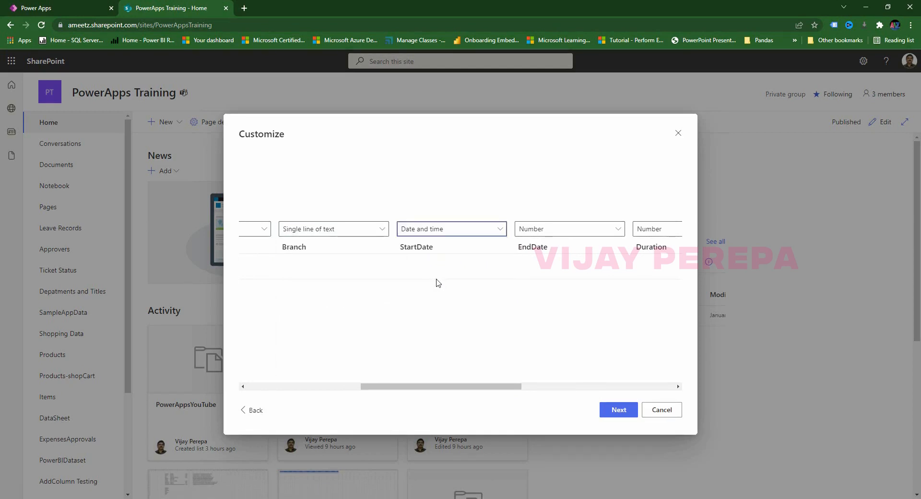
pyautogui.click(555, 232)
pyautogui.click(547, 284)
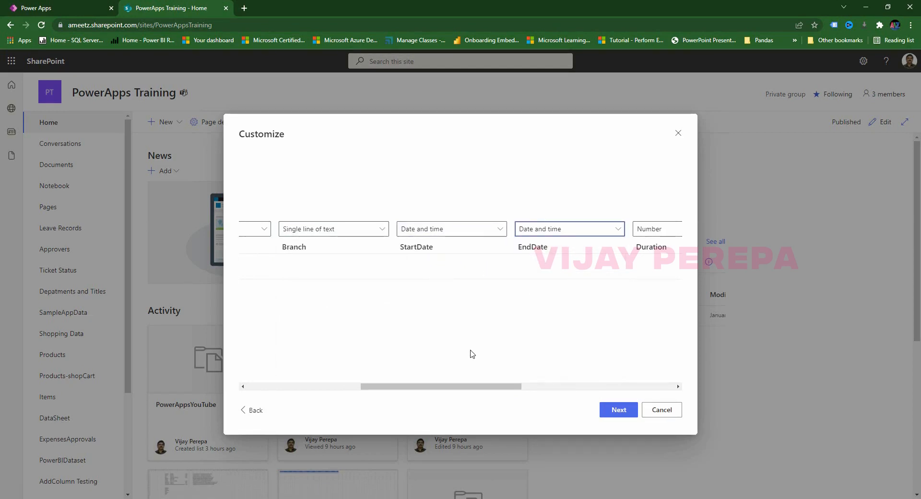
pyautogui.moveTo(455, 388); pyautogui.dragTo(577, 396)
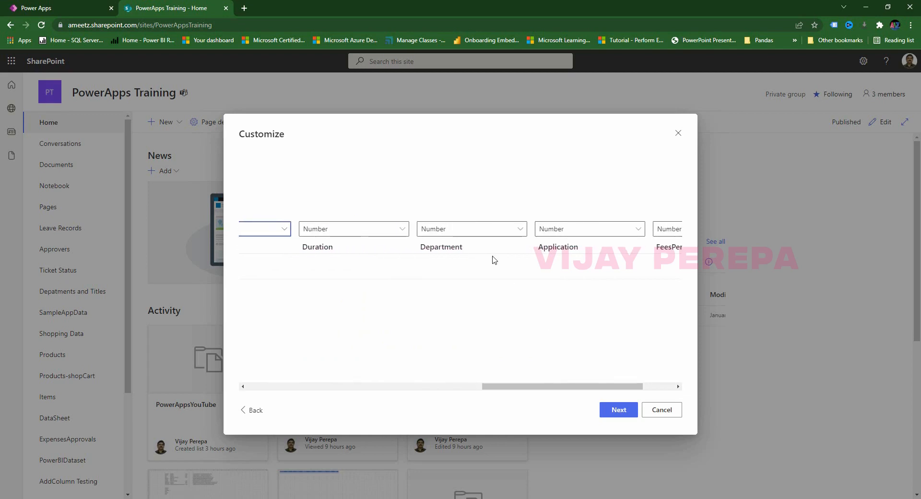
pyautogui.click(489, 231)
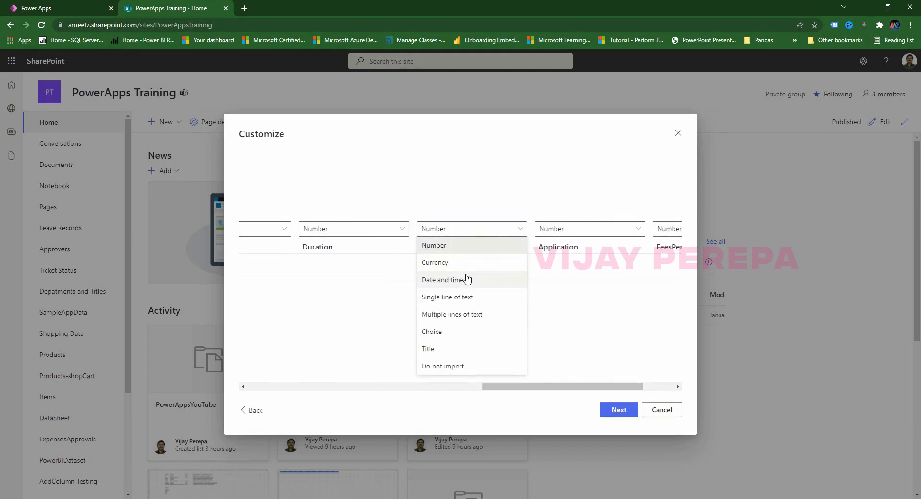
pyautogui.click(467, 299)
pyautogui.click(592, 230)
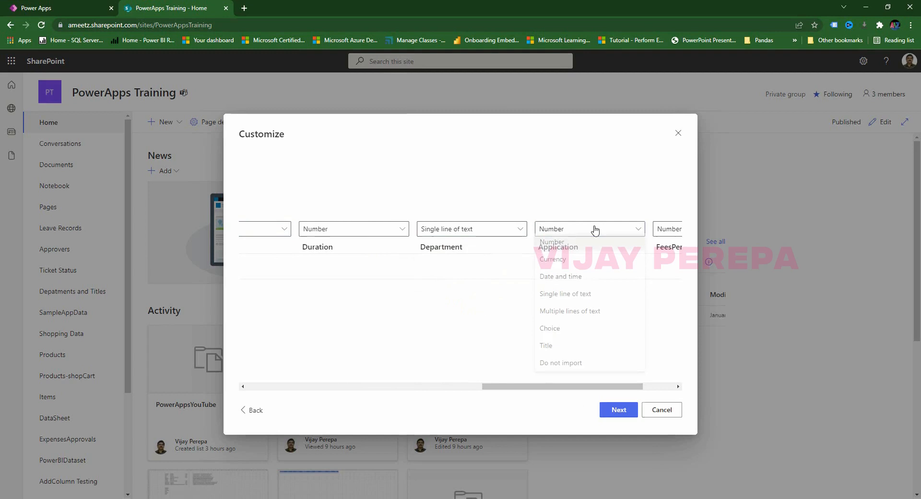
pyautogui.click(570, 304)
pyautogui.moveTo(631, 390); pyautogui.dragTo(661, 391)
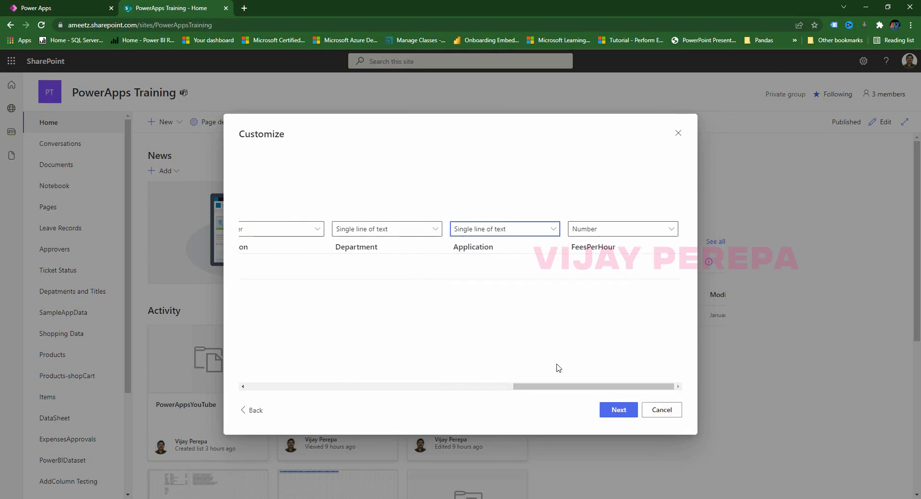
pyautogui.moveTo(450, 392); pyautogui.dragTo(294, 384)
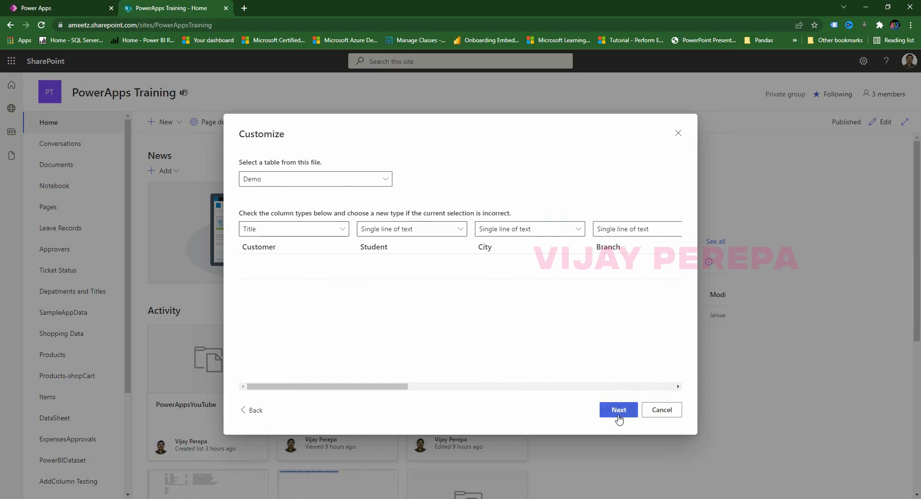
# Trim the list name to PowerAppDemo and create the list.
pyautogui.click(619, 410)
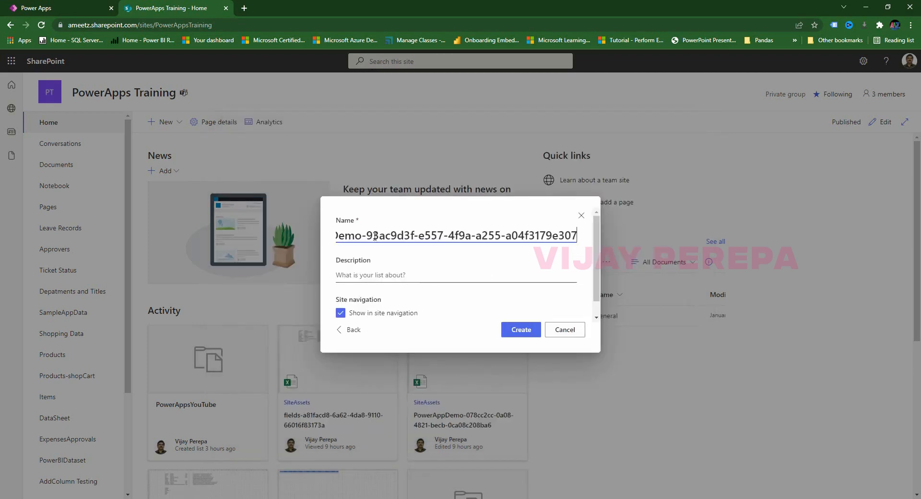
pyautogui.moveTo(366, 235); pyautogui.dragTo(676, 234)
pyautogui.press('BackSpace')
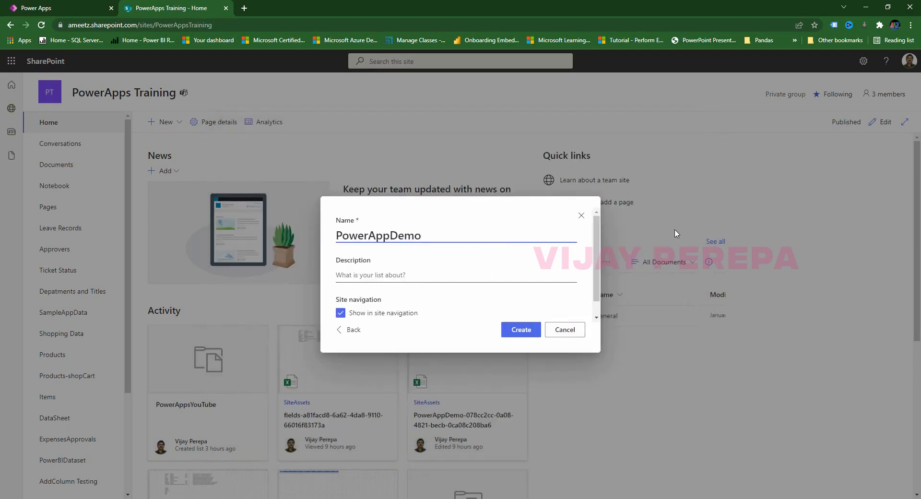
pyautogui.click(522, 330)
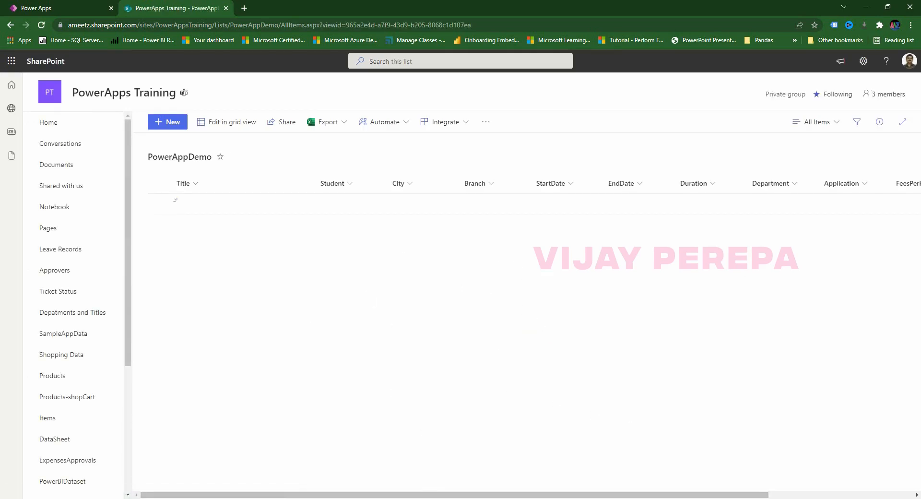
# Go back to the Power Apps editor showing the Registration screen.
pyautogui.click(48, 8)
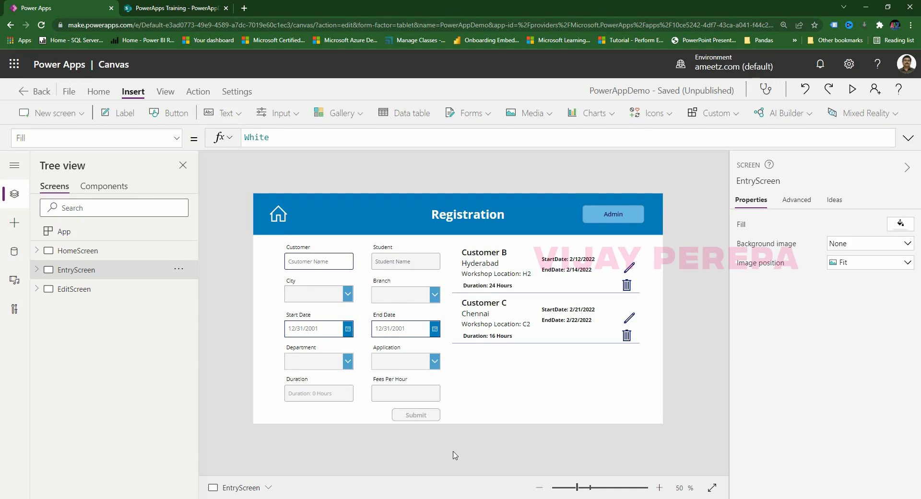
# Add the SharePoint connector and connect the PowerAppDemo list from the recent site.
pyautogui.click(14, 251)
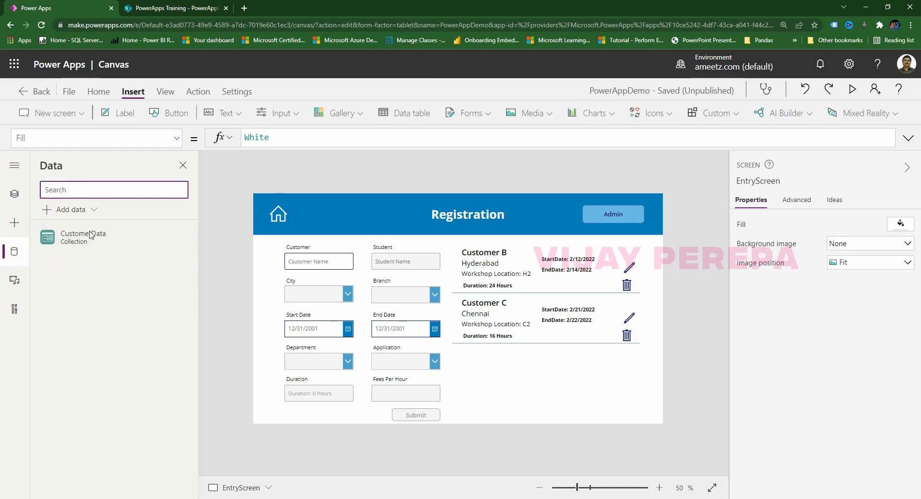
pyautogui.click(77, 212)
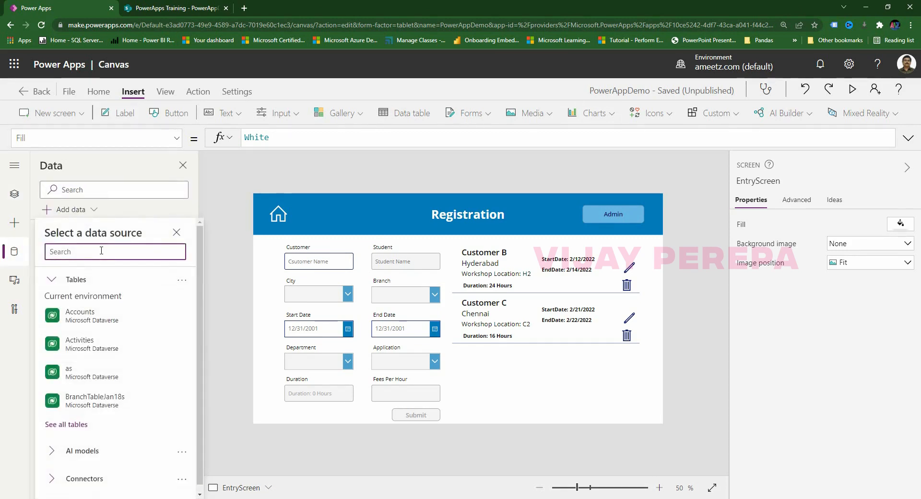
pyautogui.write('Share')
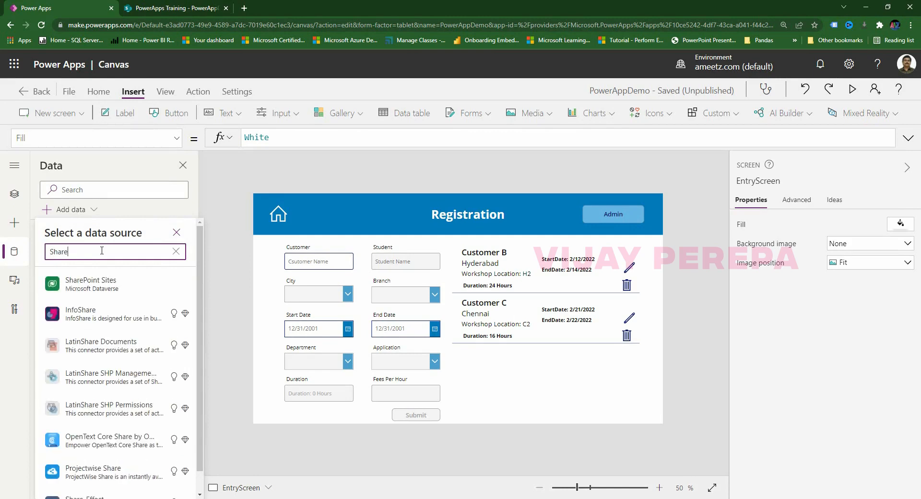
pyautogui.scroll(-1, 113, 336)
pyautogui.write('0')
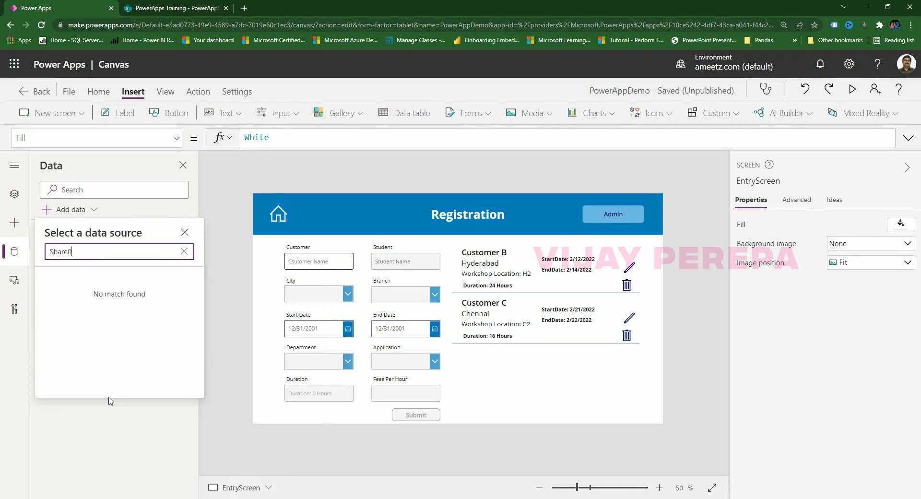
pyautogui.press('BackSpace')
pyautogui.write('po')
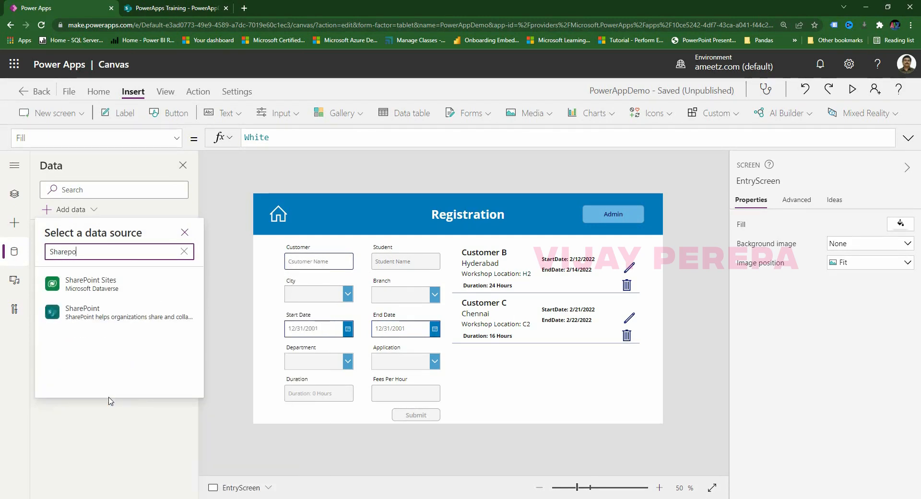
pyautogui.click(126, 317)
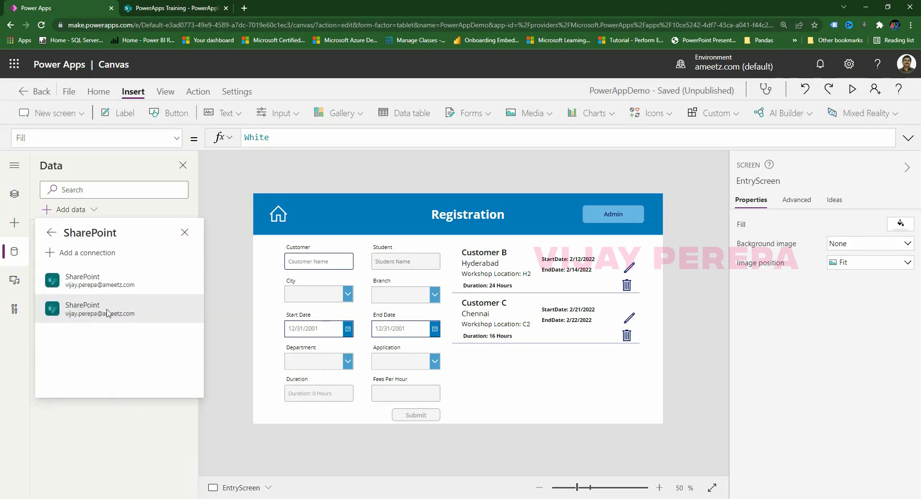
pyautogui.click(107, 287)
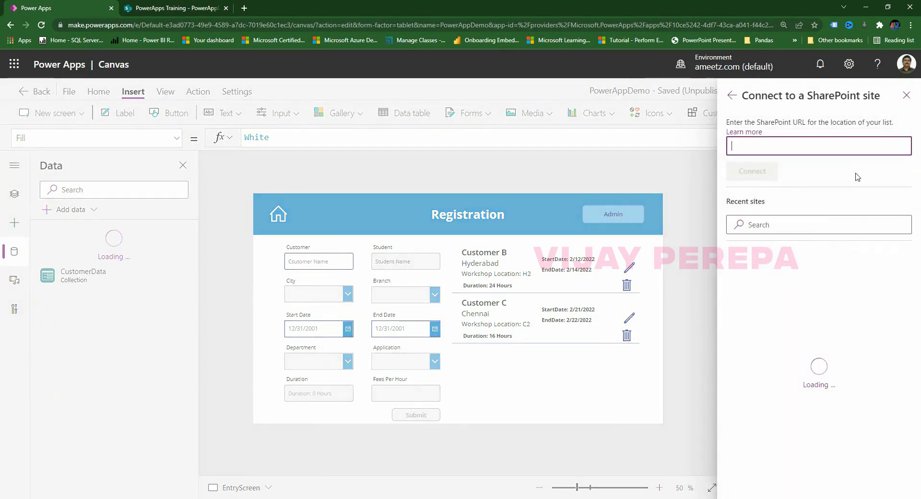
pyautogui.click(806, 210)
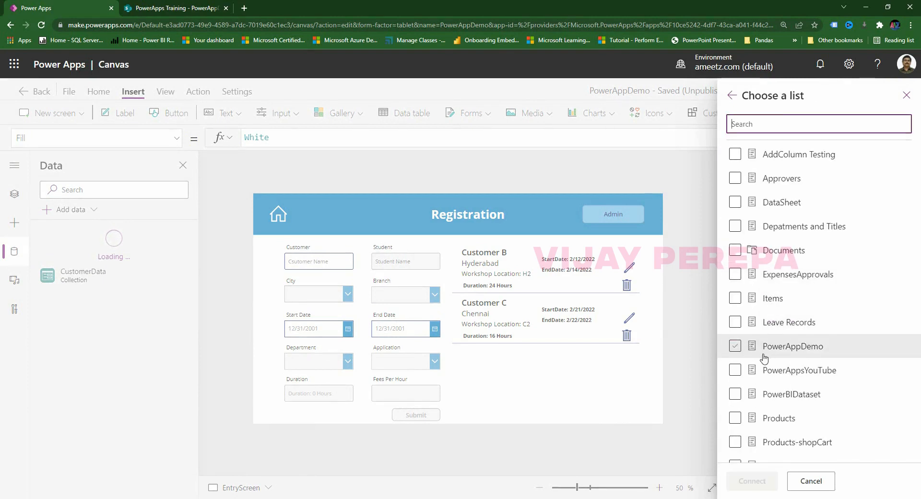
pyautogui.click(735, 346)
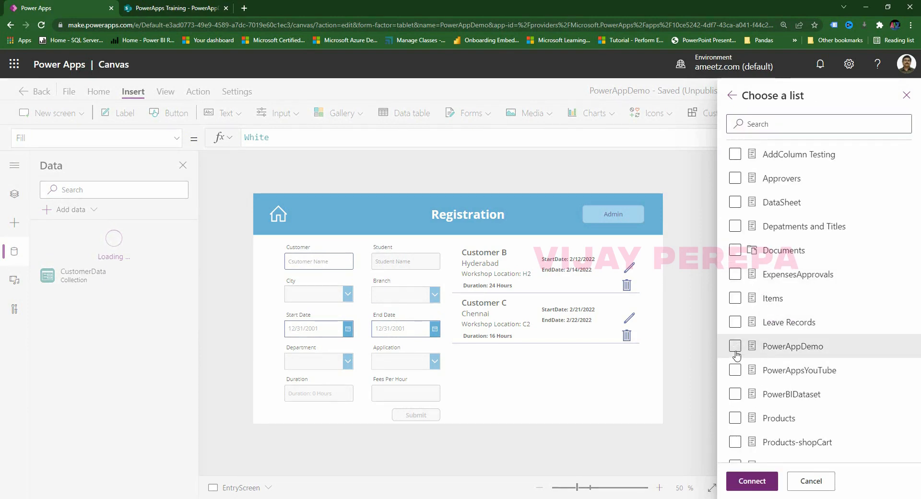
pyautogui.click(760, 480)
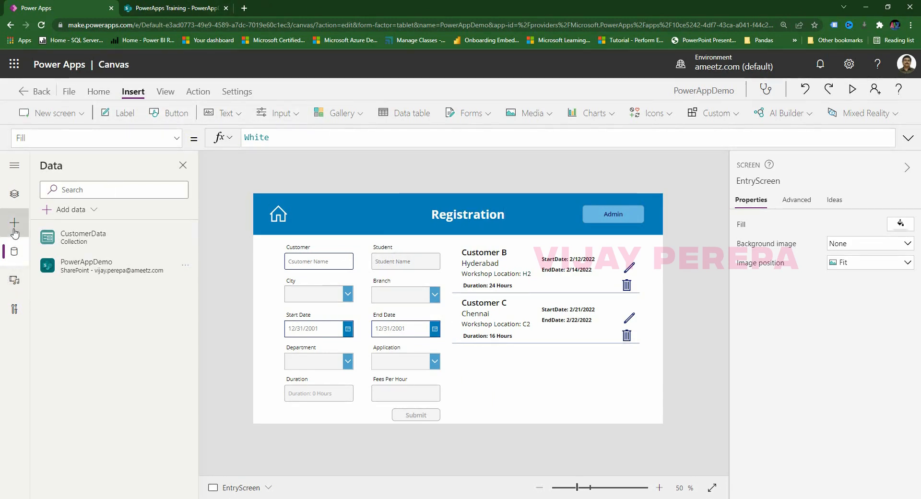
# Insert a rectangle over the Student and Branch area and place a text input inside it.
pyautogui.click(14, 232)
pyautogui.scroll(-10, 144, 384)
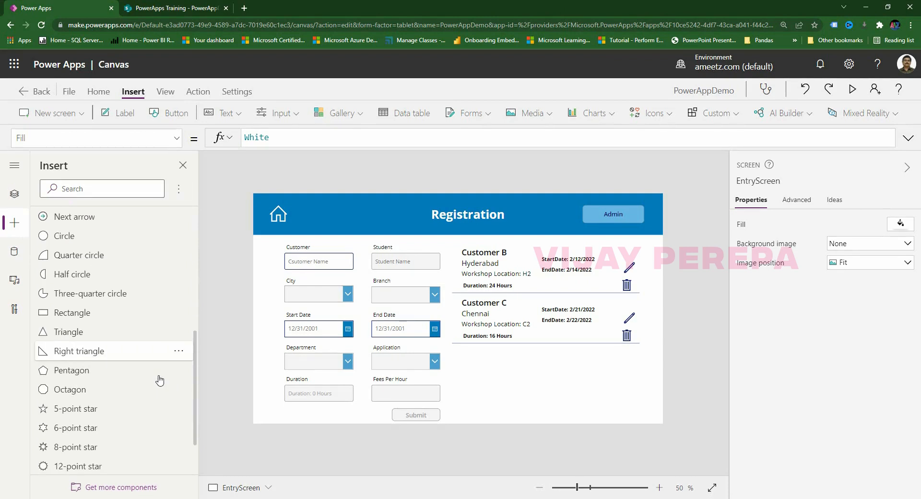
pyautogui.click(81, 311)
pyautogui.moveTo(307, 239); pyautogui.dragTo(509, 358)
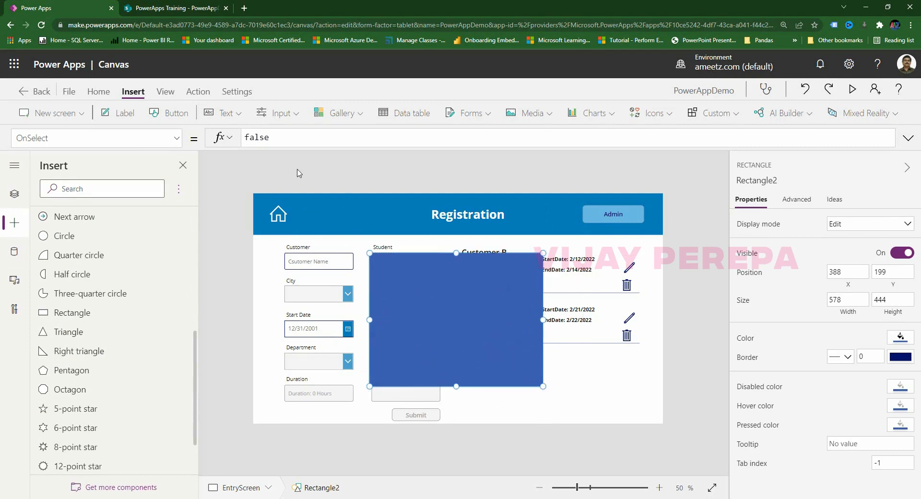
pyautogui.click(279, 113)
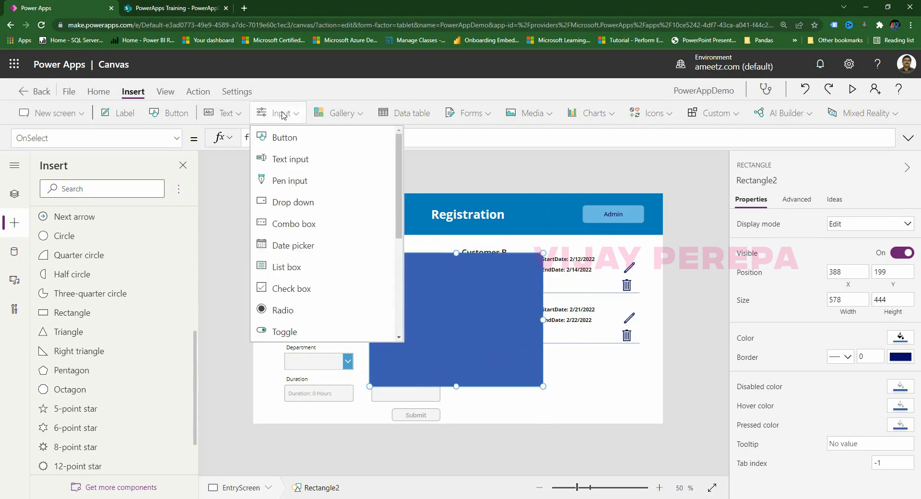
pyautogui.click(303, 163)
pyautogui.moveTo(472, 310); pyautogui.dragTo(468, 329)
pyautogui.moveTo(459, 322); pyautogui.dragTo(433, 304)
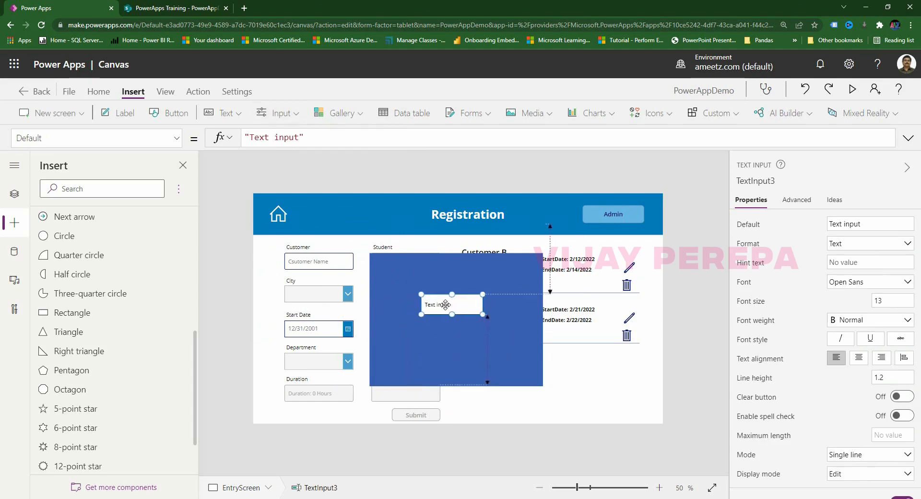
# Clear the text input's Default and set its Mode to TextMode.Password.
pyautogui.hotkey('ctrl', 'a')
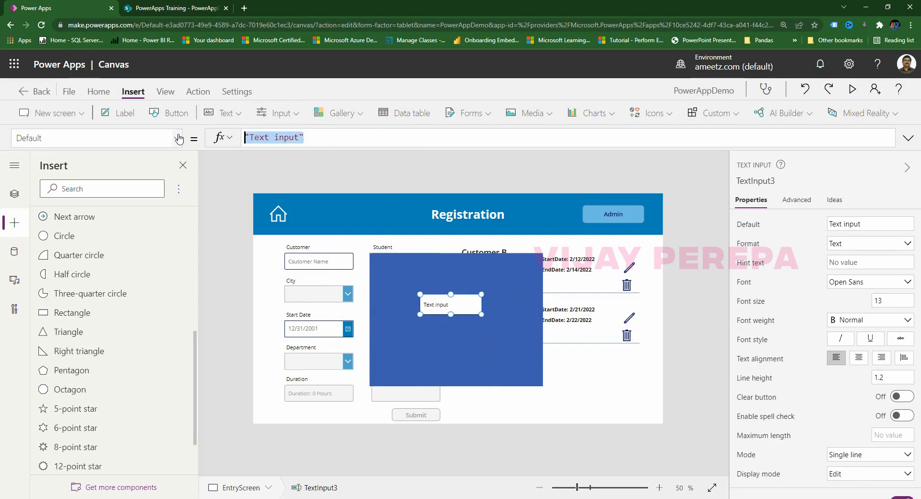
pyautogui.press('BackSpace')
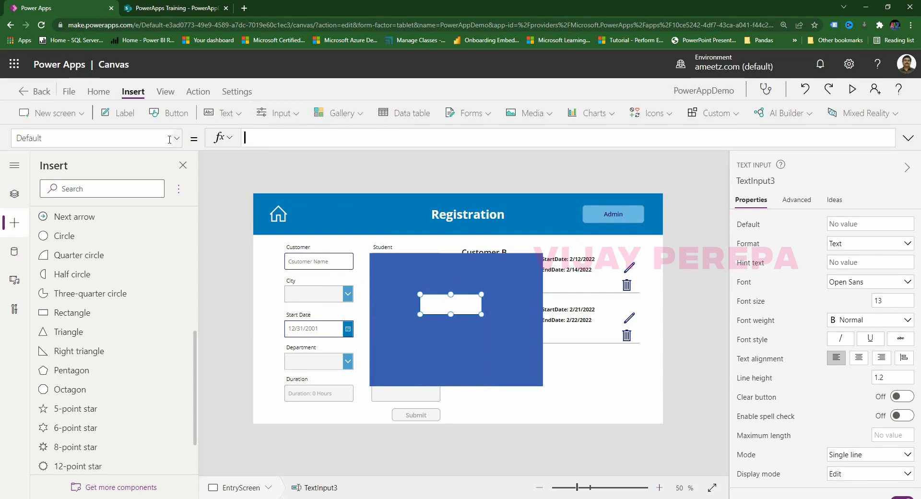
pyautogui.click(161, 142)
pyautogui.write('Mode')
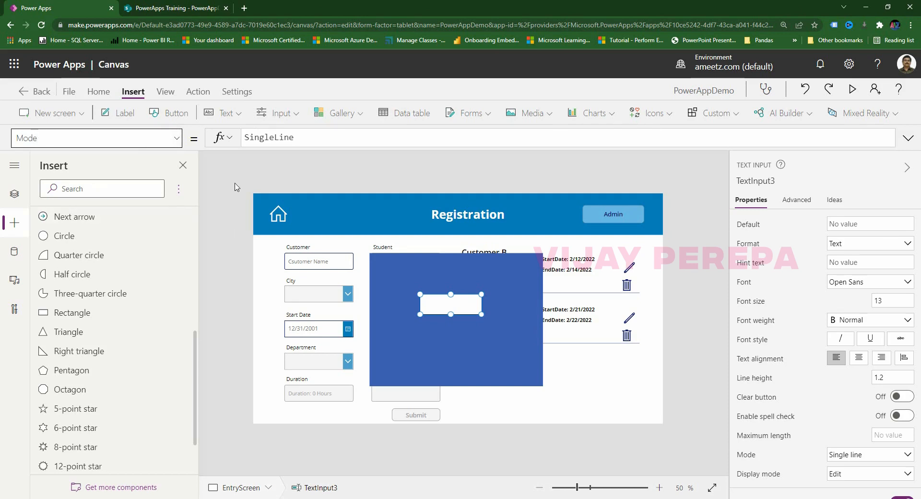
pyautogui.click(337, 139)
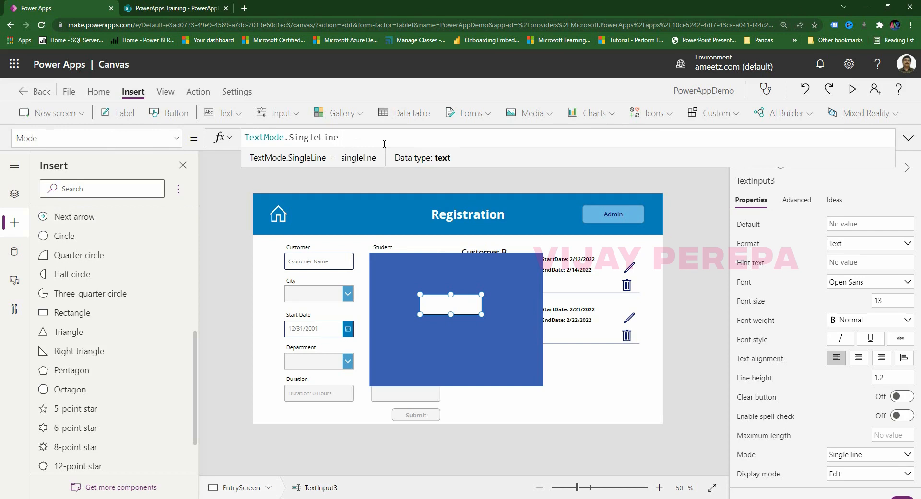
pyautogui.moveTo(289, 138); pyautogui.dragTo(398, 142)
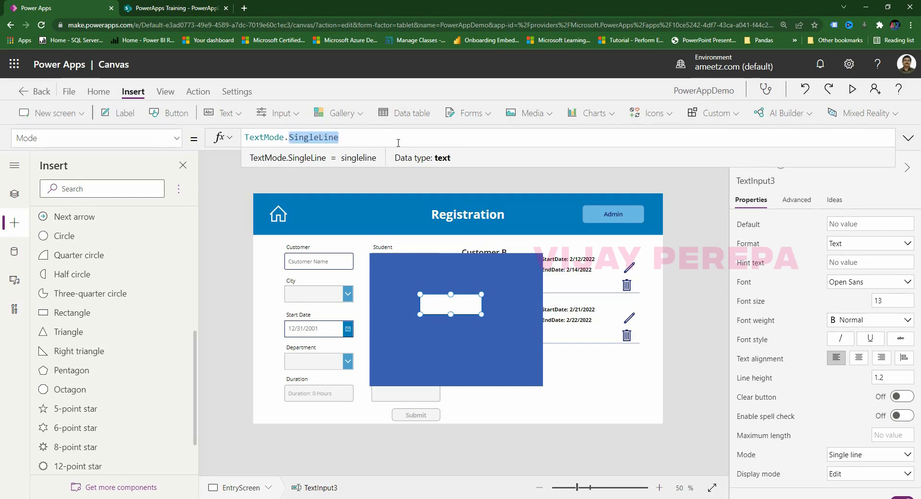
pyautogui.write('pass')
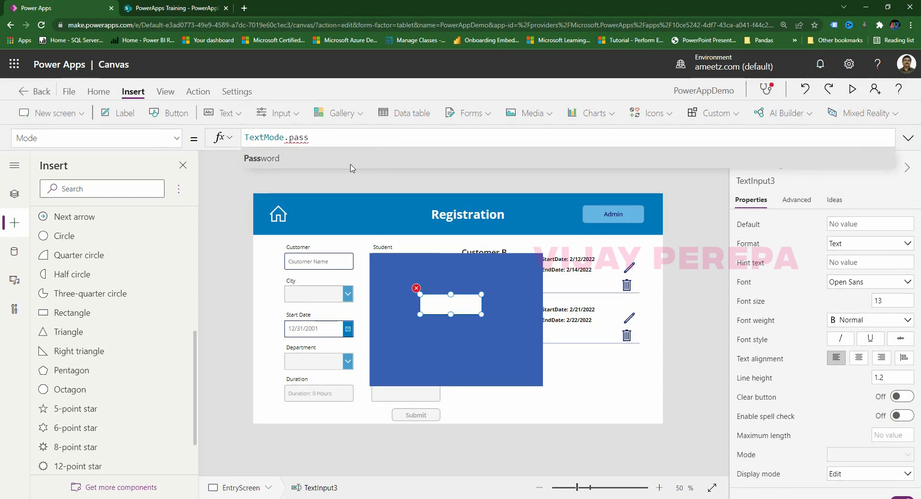
pyautogui.click(269, 160)
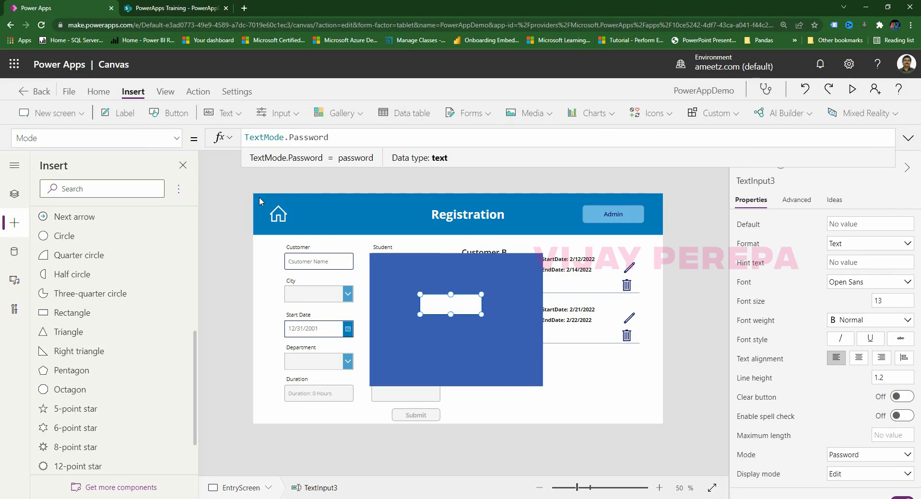
pyautogui.moveTo(456, 310)
pyautogui.mouseDown()
pyautogui.moveTo(473, 310)
pyautogui.moveTo(466, 323)
pyautogui.mouseUp()
pyautogui.click(310, 176)
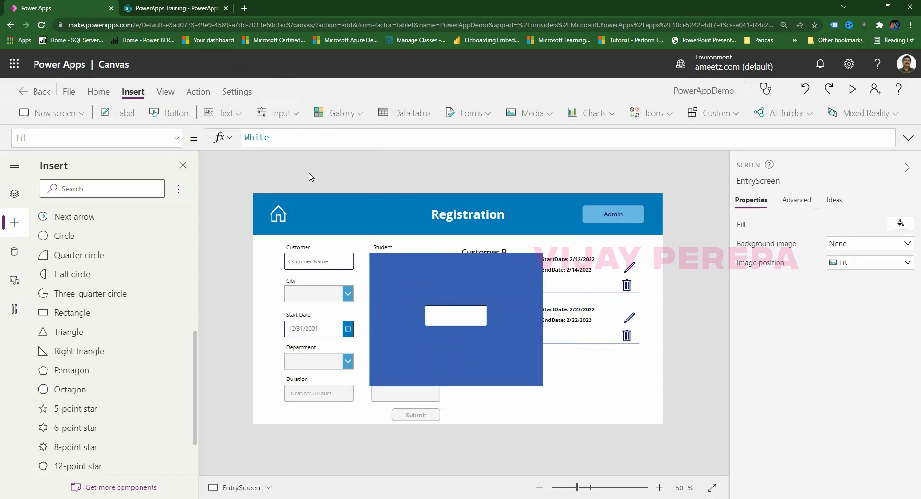
# Add a centred, bold, size 25 label reading 'Hope you have Password' to the popup.
pyautogui.click(119, 113)
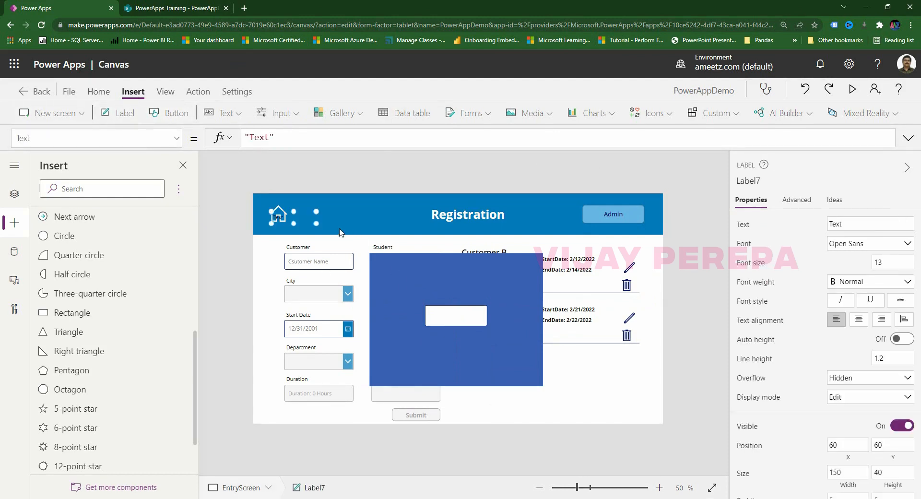
pyautogui.moveTo(310, 220); pyautogui.dragTo(529, 294)
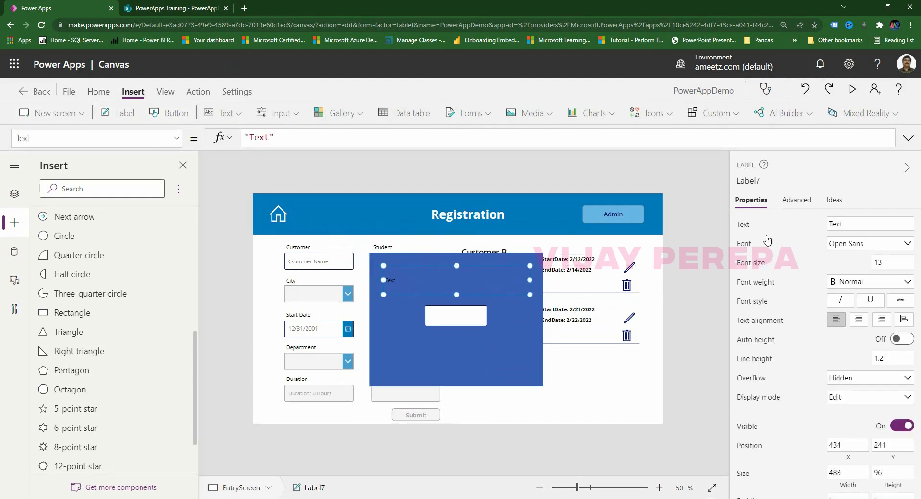
pyautogui.click(761, 224)
pyautogui.write('Hope you have Password')
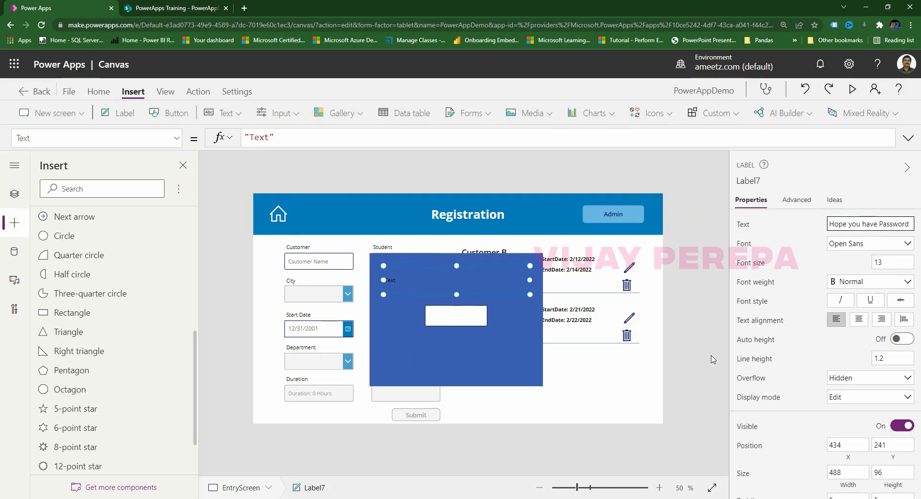
pyautogui.click(643, 324)
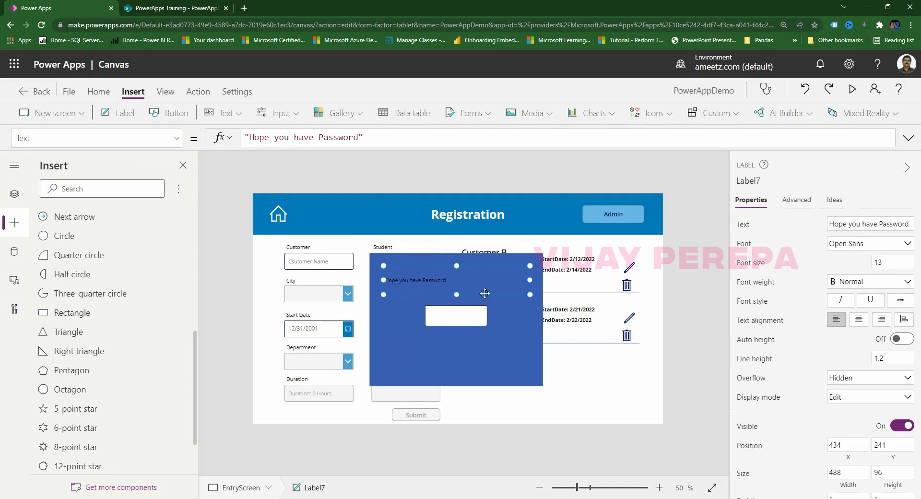
pyautogui.click(859, 320)
pyautogui.click(876, 283)
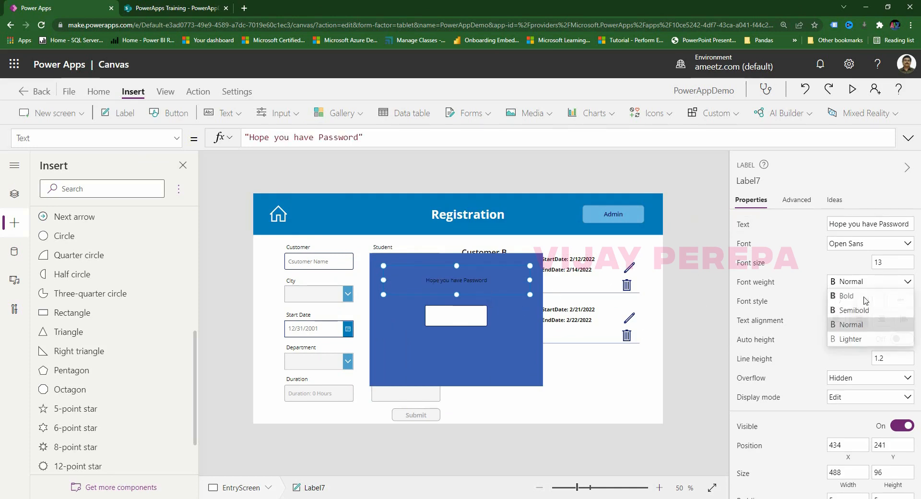
pyautogui.click(864, 298)
pyautogui.moveTo(883, 263); pyautogui.dragTo(837, 265)
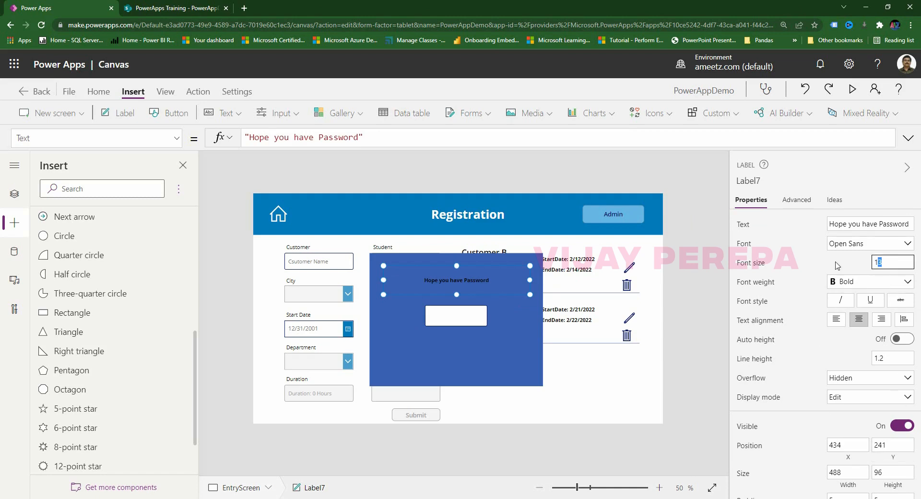
pyautogui.write('25')
pyautogui.click(504, 300)
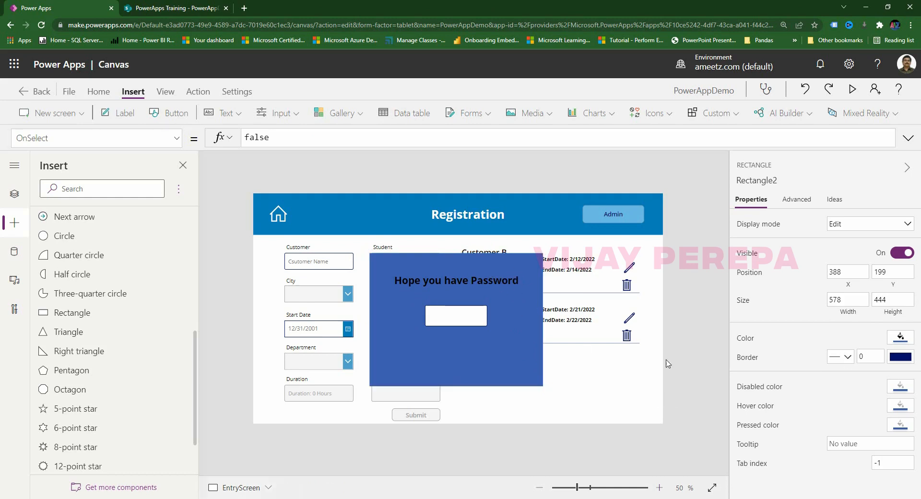
# Give the popup rectangle a blue border and a brighter blue fill.
pyautogui.click(509, 278)
pyautogui.scroll(-5, 895, 391)
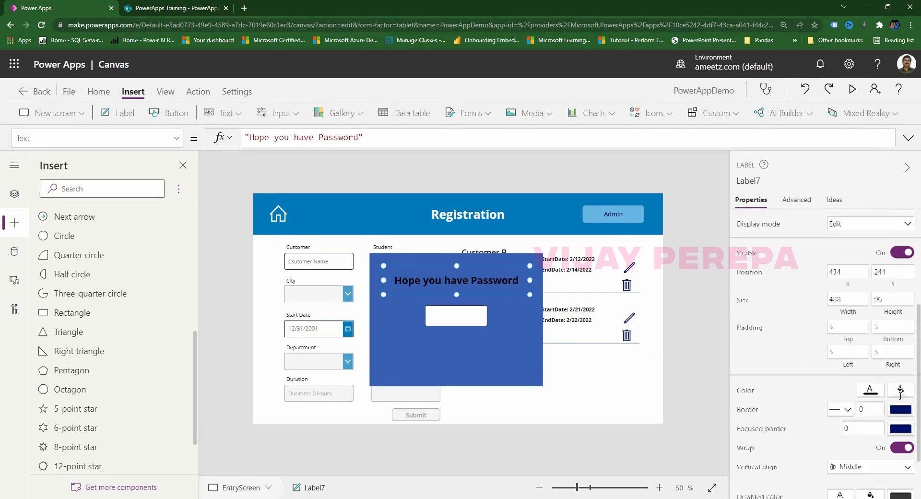
pyautogui.click(871, 375)
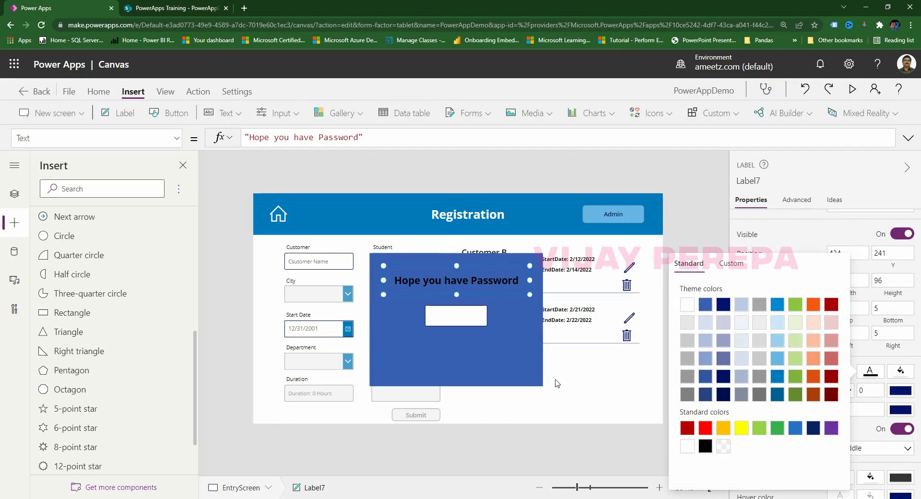
pyautogui.click(516, 355)
pyautogui.click(901, 363)
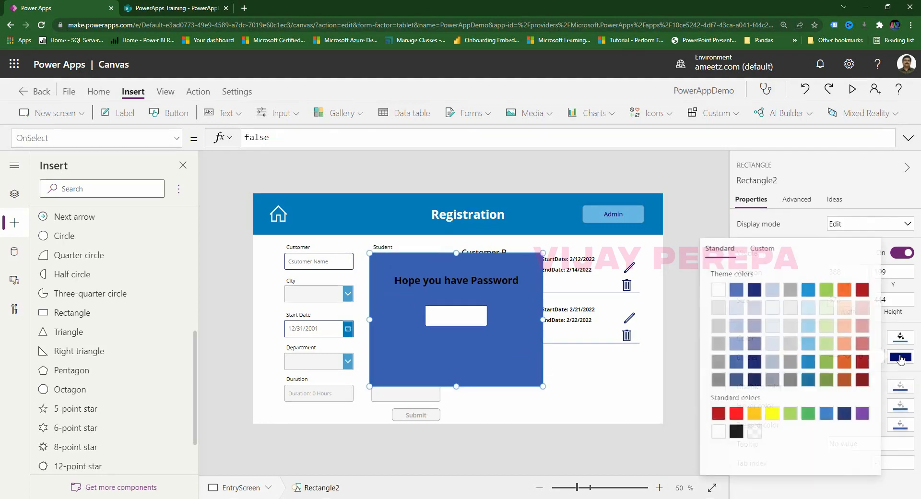
pyautogui.click(807, 361)
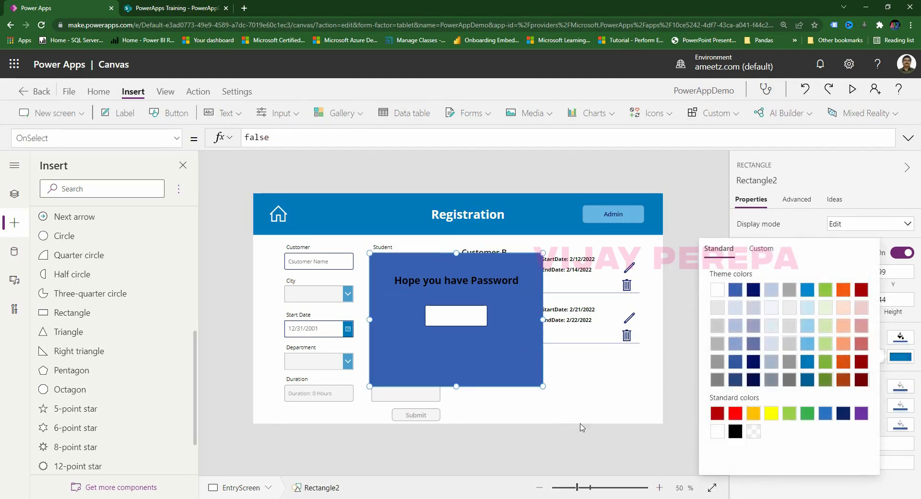
pyautogui.click(489, 379)
pyautogui.click(899, 339)
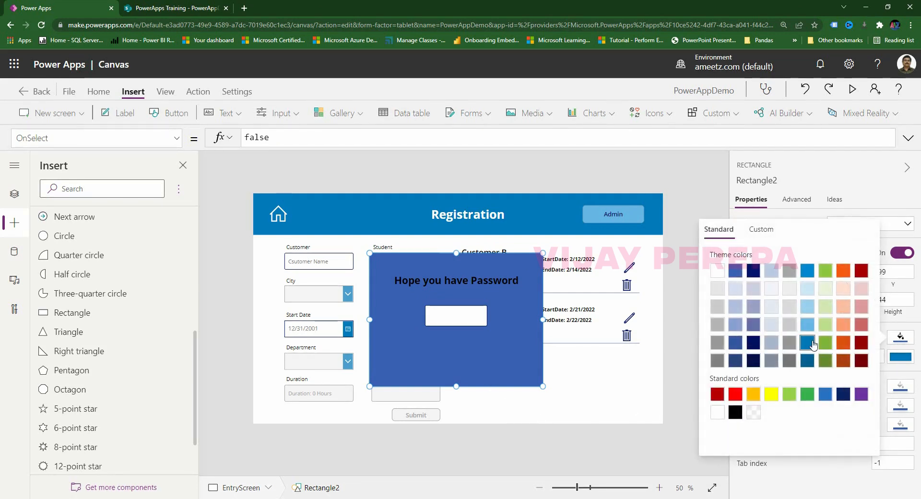
pyautogui.click(807, 342)
pyautogui.click(552, 442)
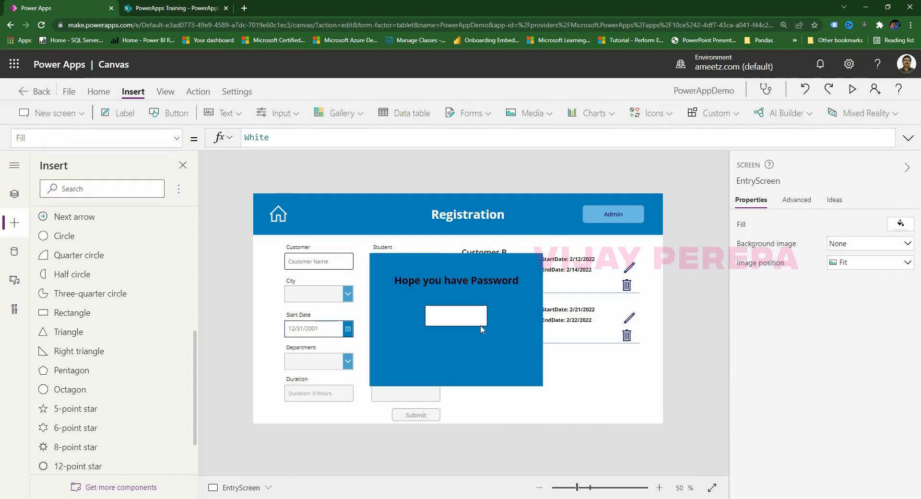
# Make the heading label's text white.
pyautogui.click(458, 281)
pyautogui.scroll(-5, 883, 393)
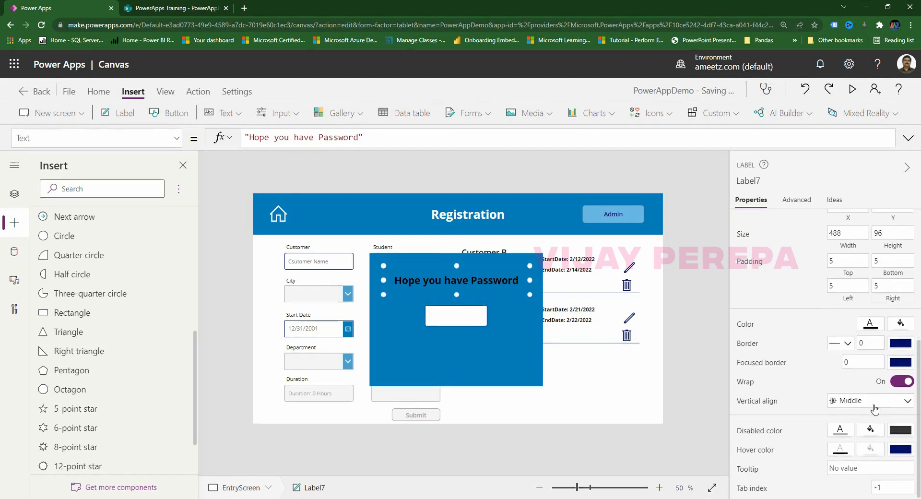
pyautogui.click(868, 326)
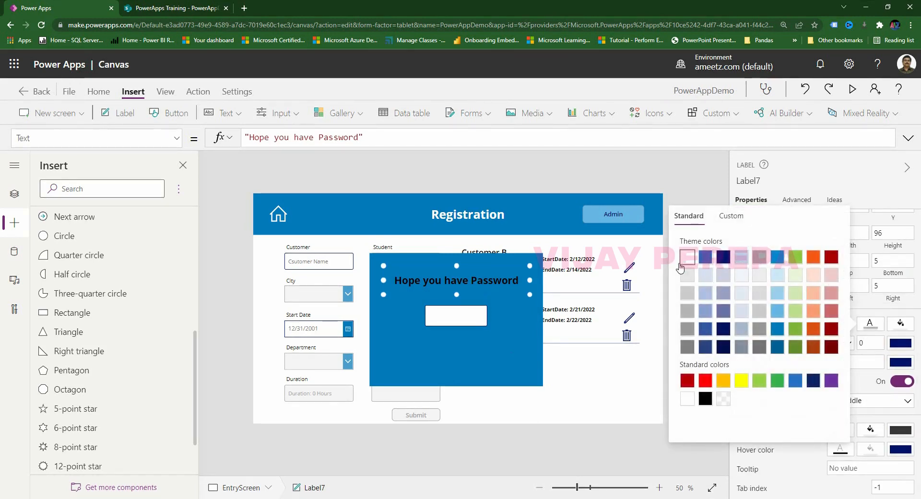
pyautogui.click(686, 258)
pyautogui.click(547, 440)
# Move the password box up under the heading.
pyautogui.click(476, 319)
pyautogui.moveTo(475, 320); pyautogui.dragTo(473, 309)
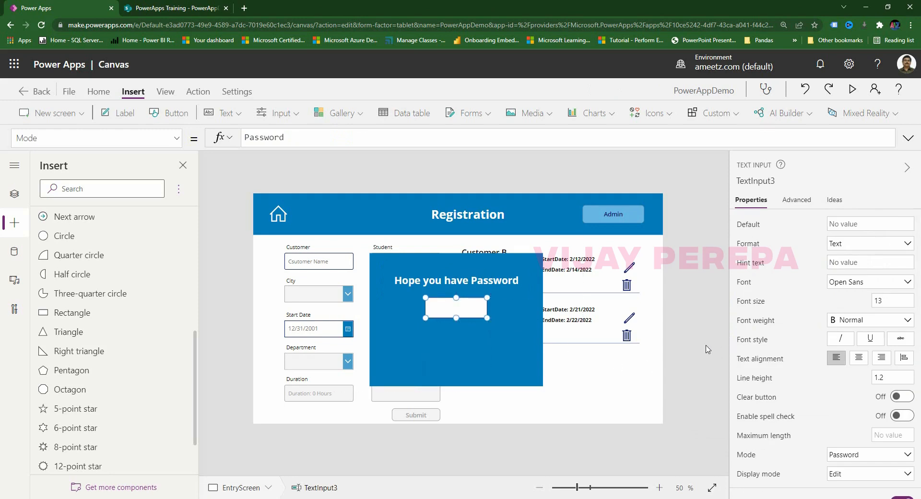
pyautogui.click(688, 350)
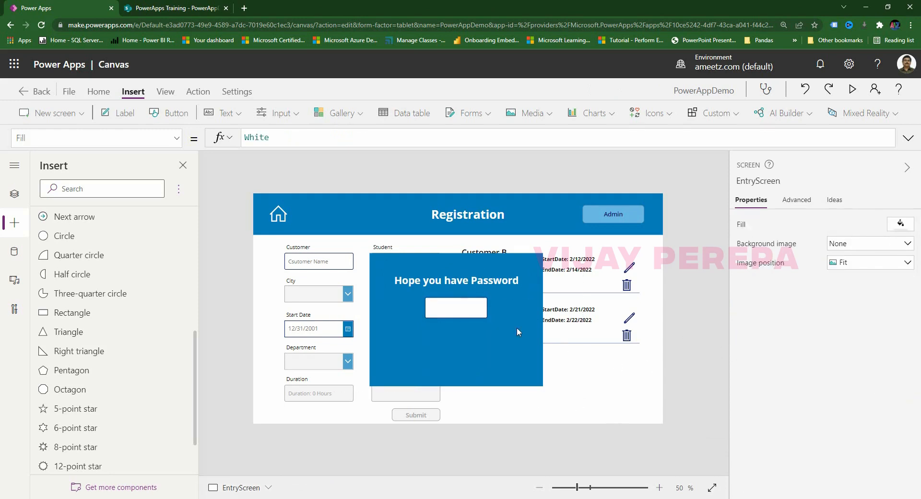
pyautogui.click(498, 287)
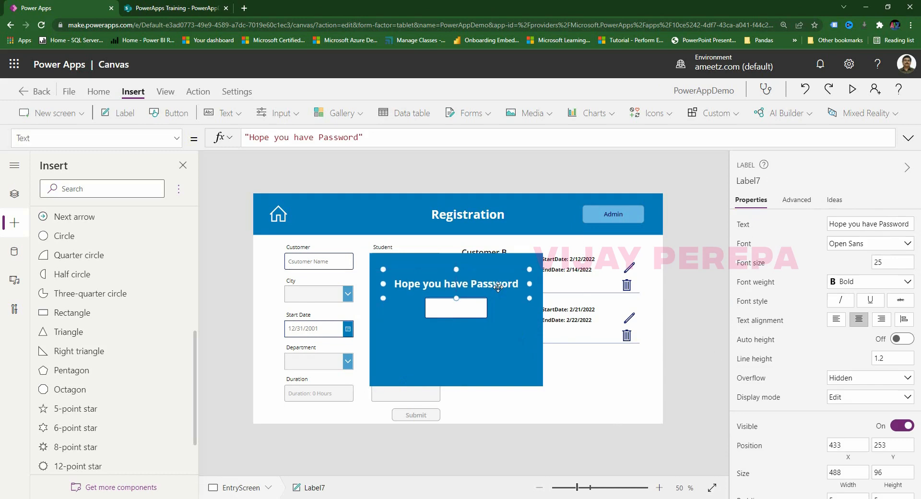
pyautogui.click(489, 318)
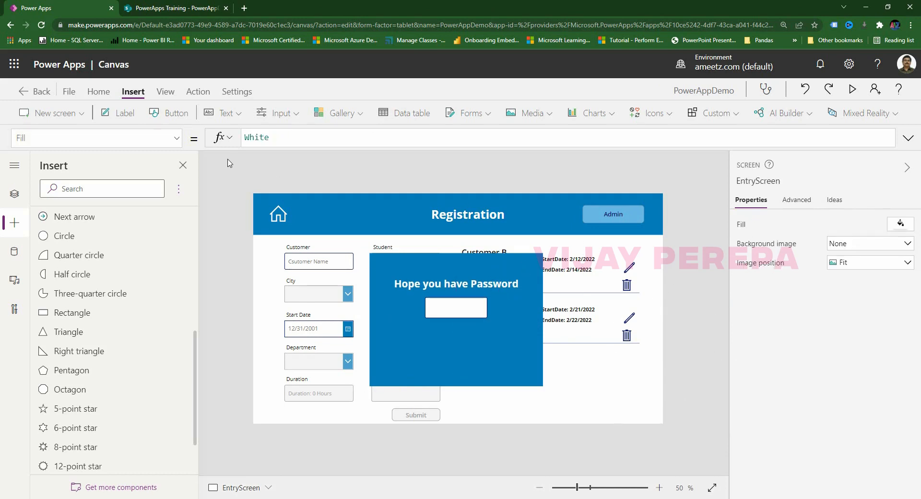
# Add a right-aligned label reading '** Please Check Password' beside the popup's top-right.
pyautogui.click(136, 116)
pyautogui.moveTo(297, 225); pyautogui.dragTo(523, 269)
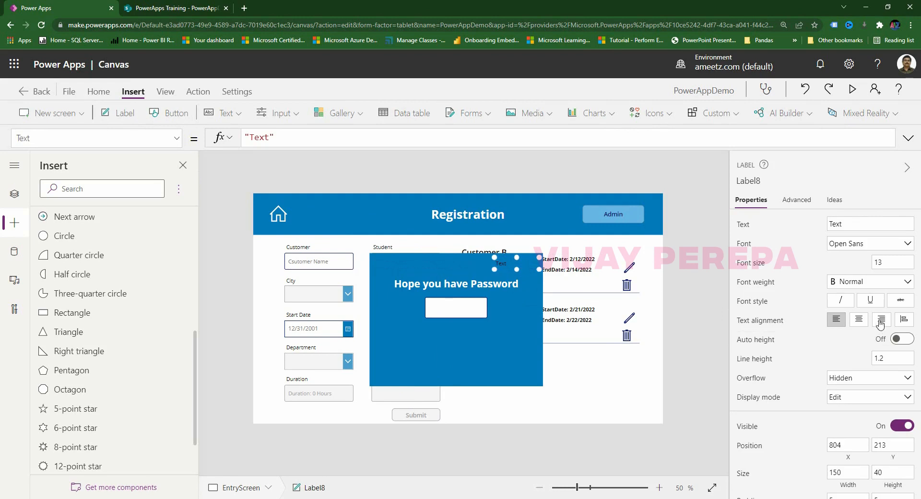
pyautogui.click(881, 322)
pyautogui.click(860, 228)
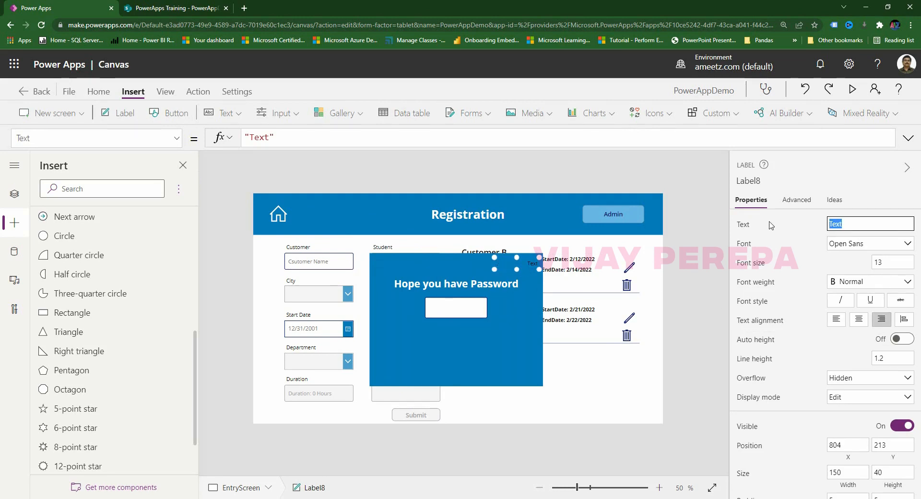
pyautogui.write('**')
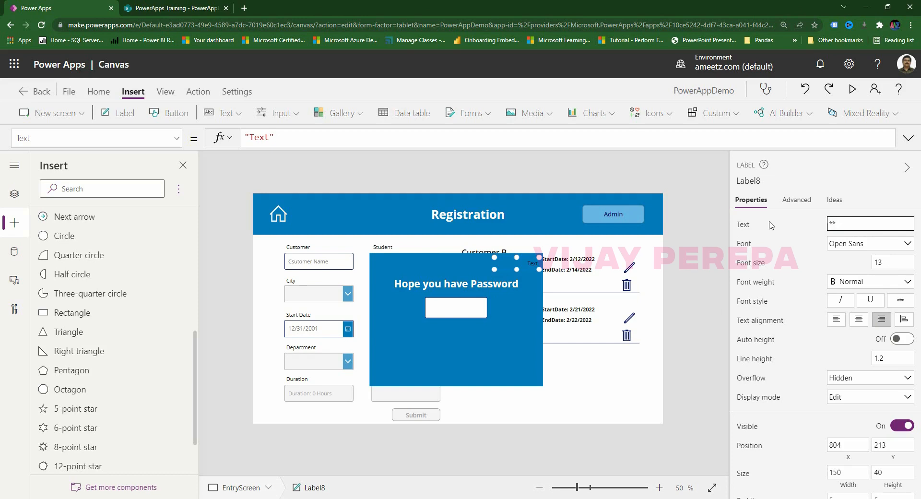
pyautogui.write(' Please Check Password')
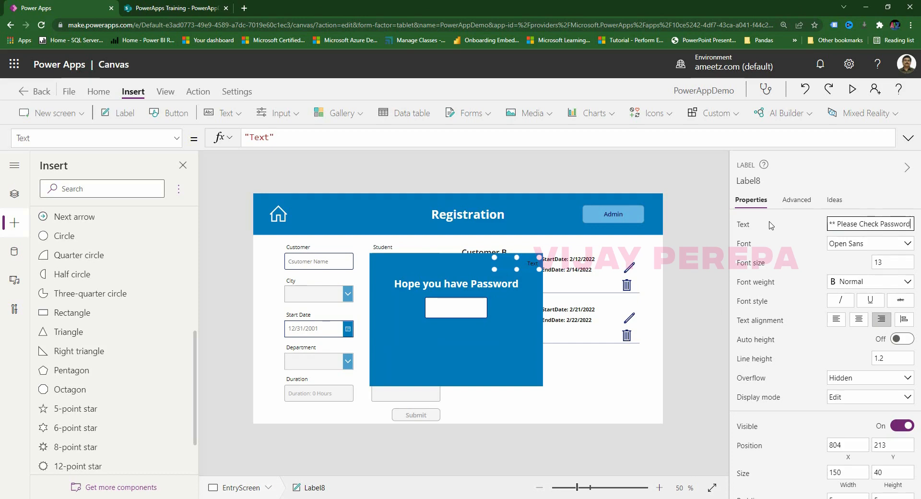
pyautogui.click(680, 267)
# Widen the warning label to fit on one line and make its text white.
pyautogui.click(500, 265)
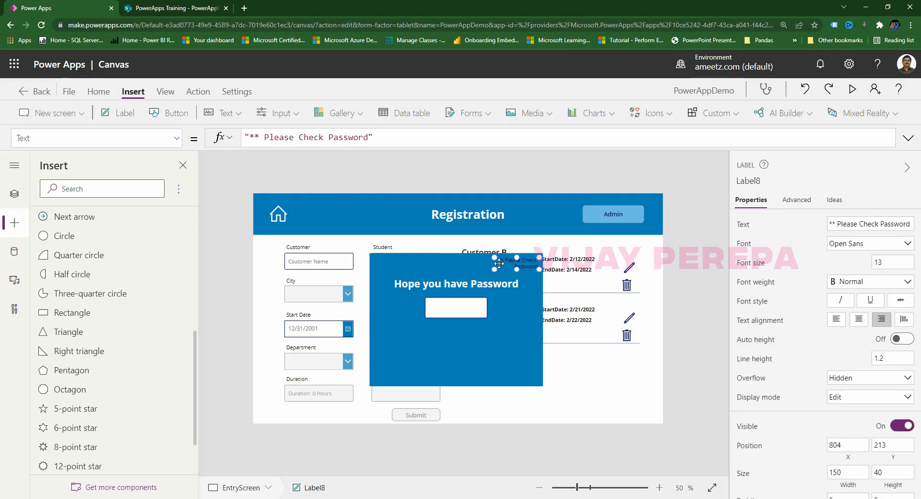
pyautogui.moveTo(493, 269); pyautogui.dragTo(452, 269)
pyautogui.scroll(-3, 873, 412)
pyautogui.click(871, 419)
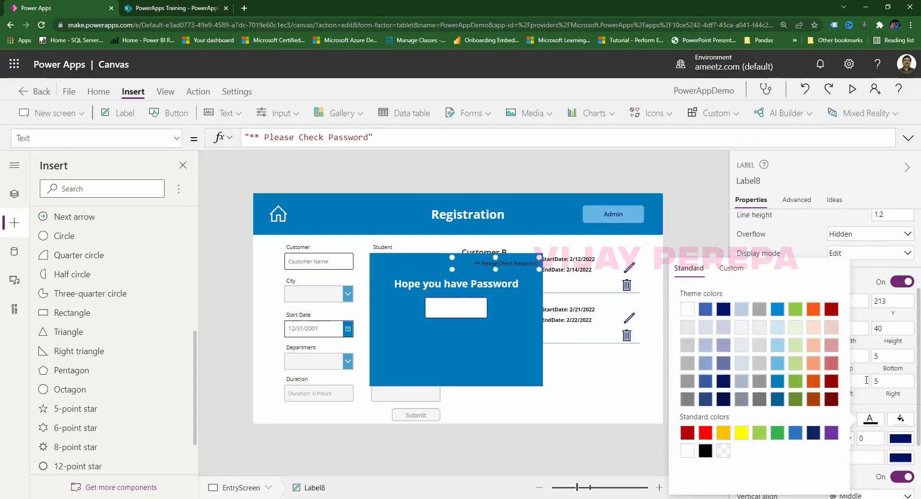
pyautogui.click(688, 309)
pyautogui.click(567, 452)
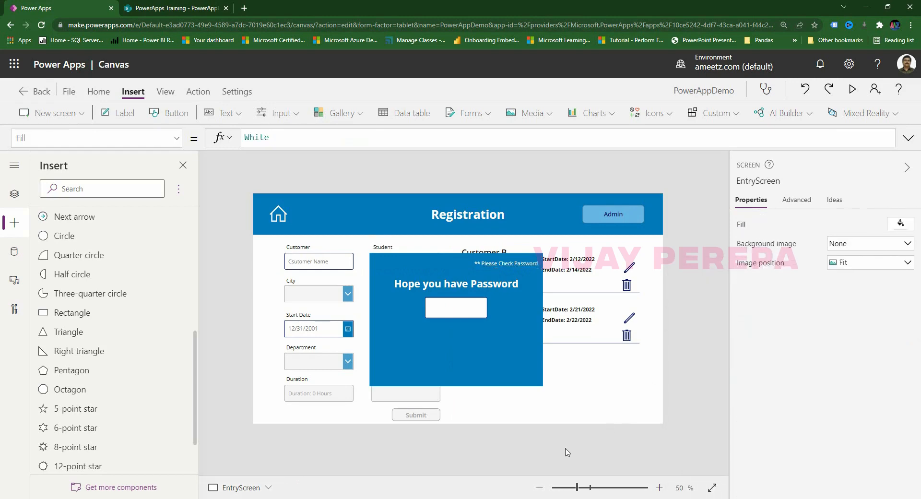
pyautogui.click(525, 265)
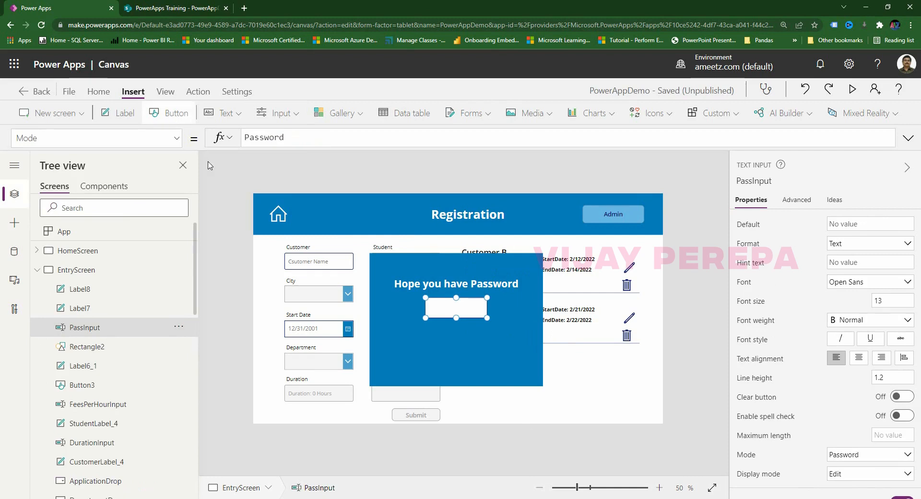
# Insert a button below the password box captioned 'Transfer Data to Share Point'.
pyautogui.click(208, 163)
pyautogui.click(177, 113)
pyautogui.moveTo(295, 231); pyautogui.dragTo(463, 343)
pyautogui.click(453, 310)
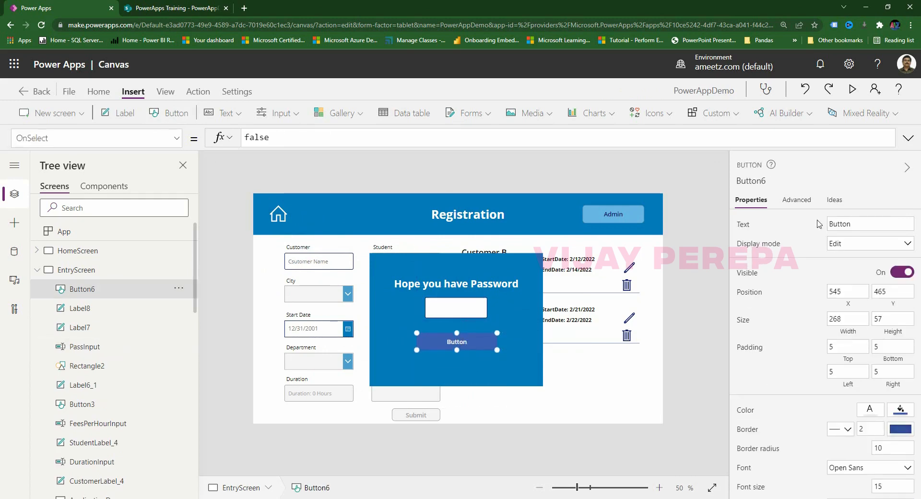
pyautogui.click(863, 224)
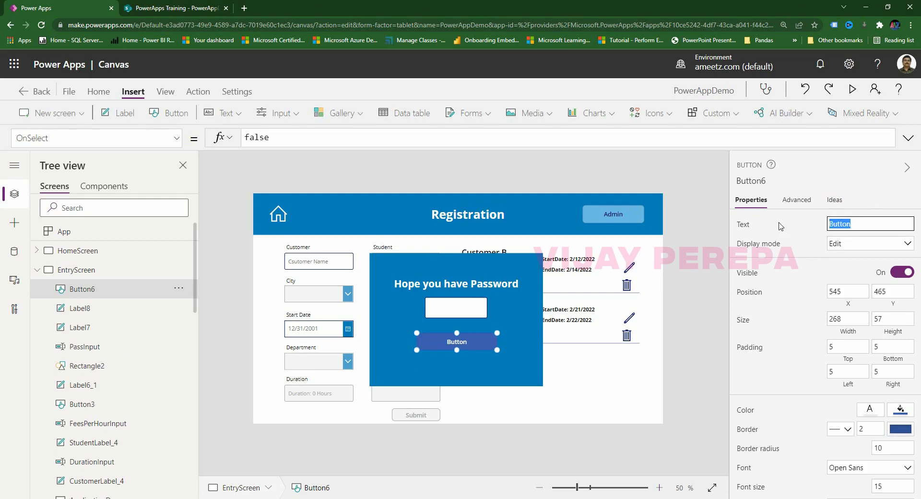
pyautogui.write('Transfer Data to Share P')
pyautogui.write('oint')
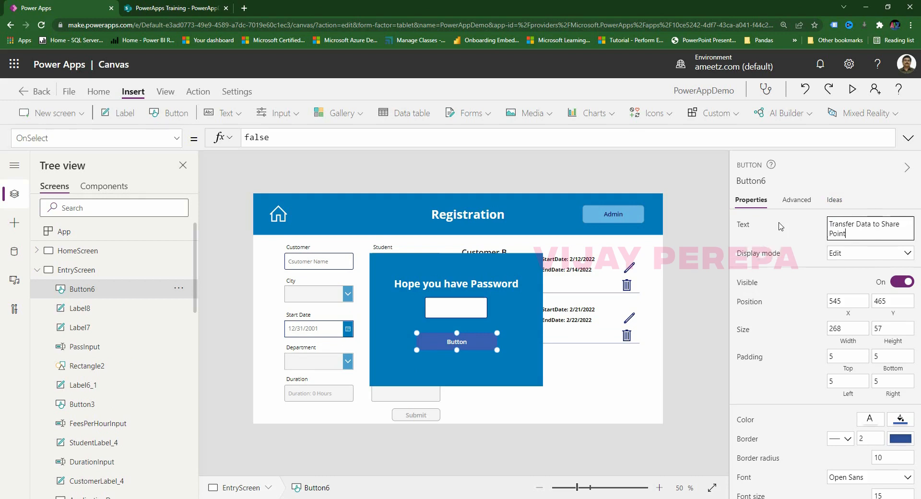
pyautogui.click(555, 406)
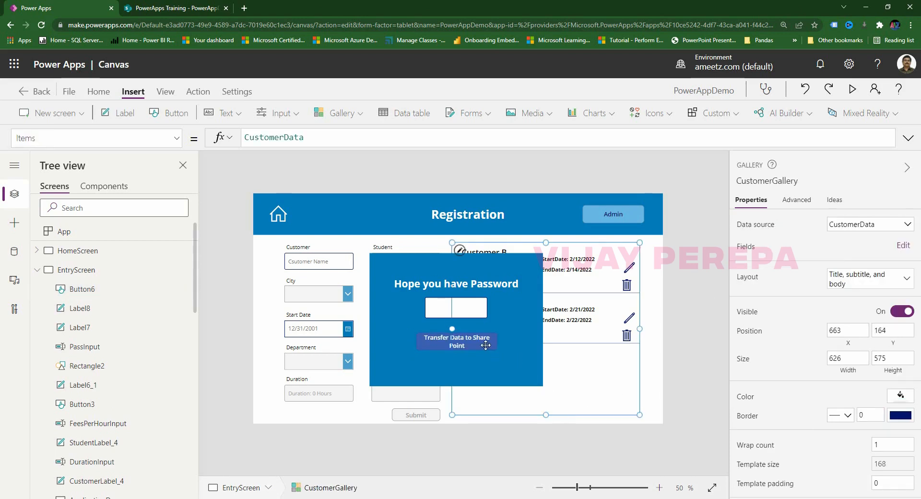
pyautogui.click(667, 368)
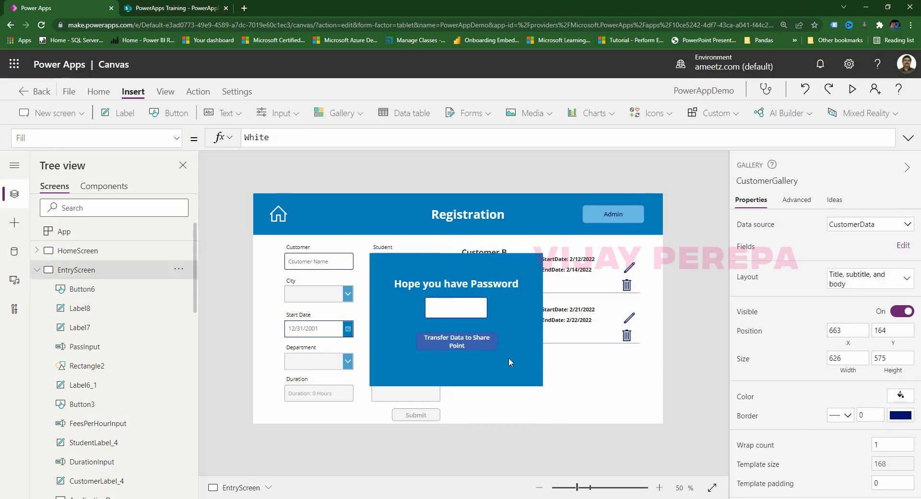
# Give the Transfer button a light-blue fill.
pyautogui.click(437, 341)
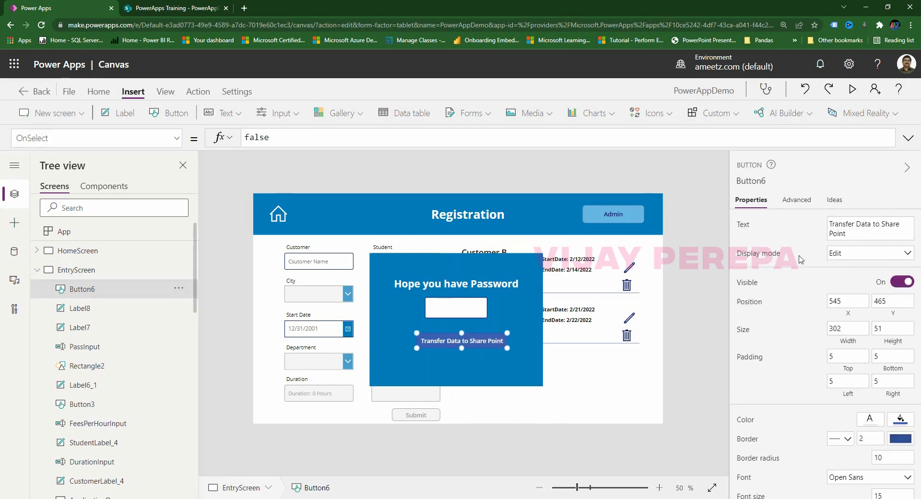
pyautogui.click(507, 347)
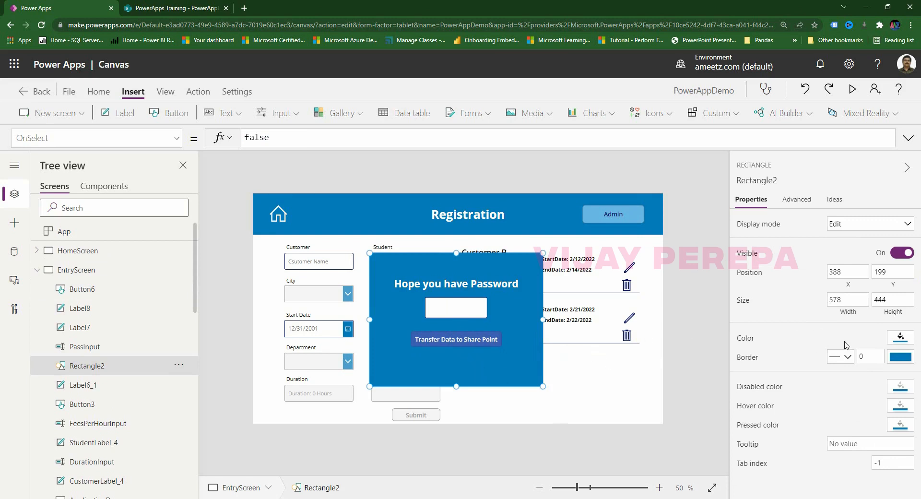
pyautogui.click(714, 366)
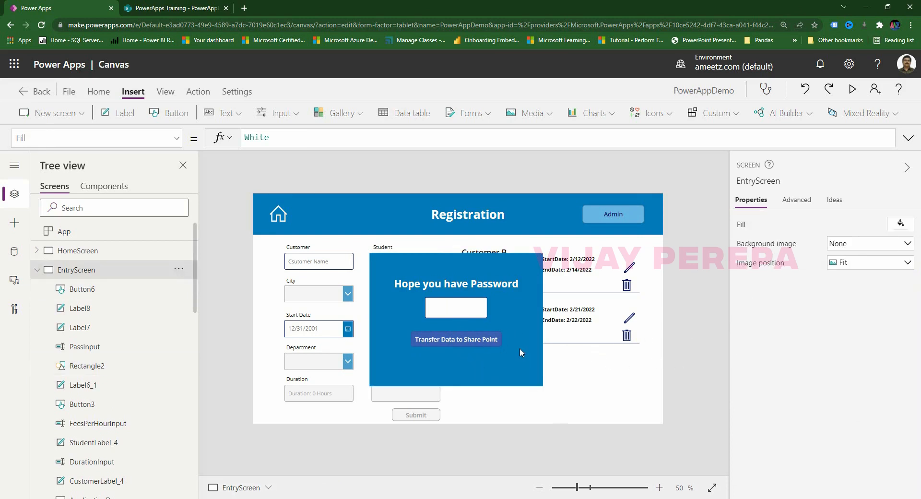
pyautogui.click(482, 341)
pyautogui.click(900, 419)
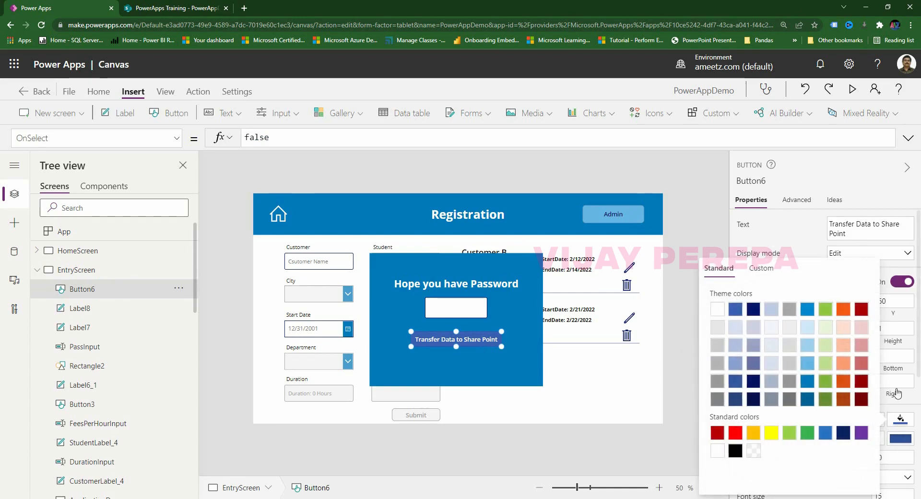
pyautogui.click(808, 381)
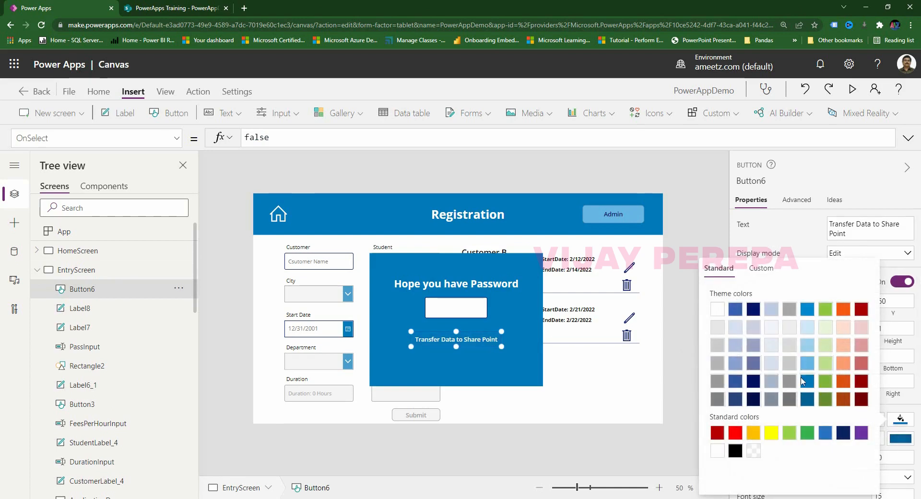
pyautogui.click(807, 363)
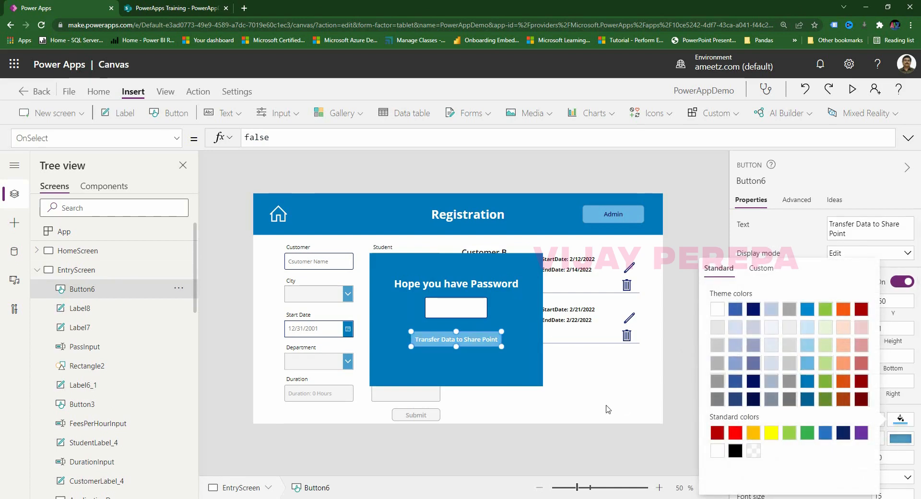
pyautogui.click(485, 343)
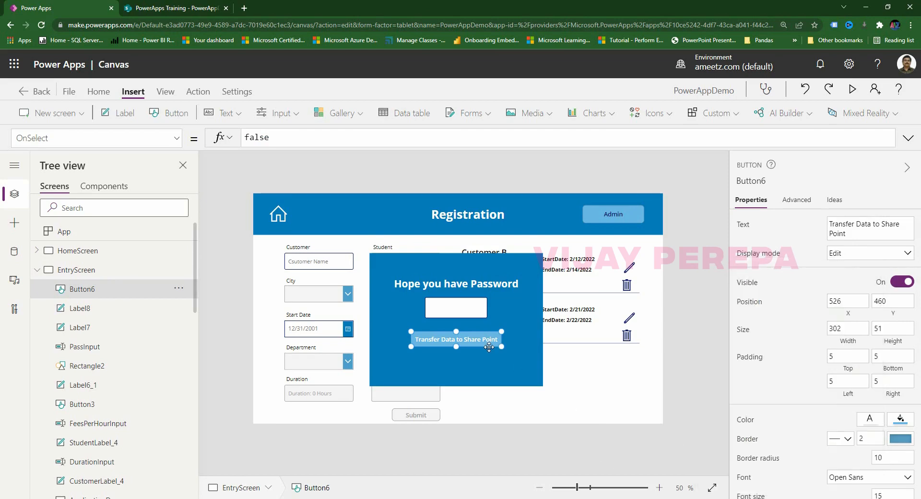
# Make the Transfer button's text dark navy and nudge it up slightly.
pyautogui.click(877, 426)
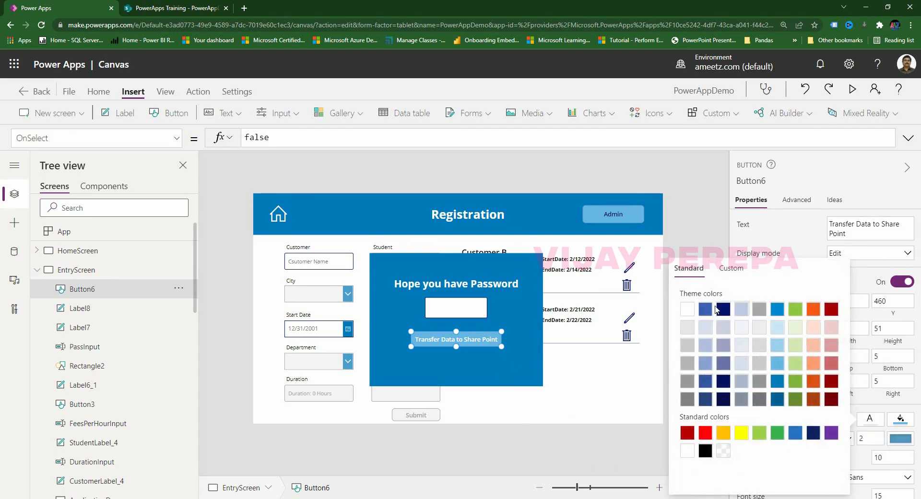
pyautogui.click(723, 309)
pyautogui.click(604, 457)
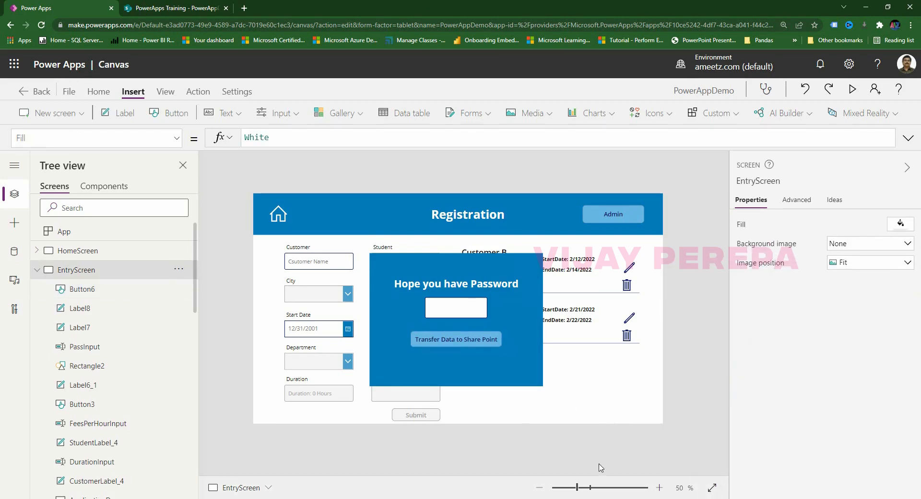
pyautogui.moveTo(459, 336); pyautogui.dragTo(460, 331)
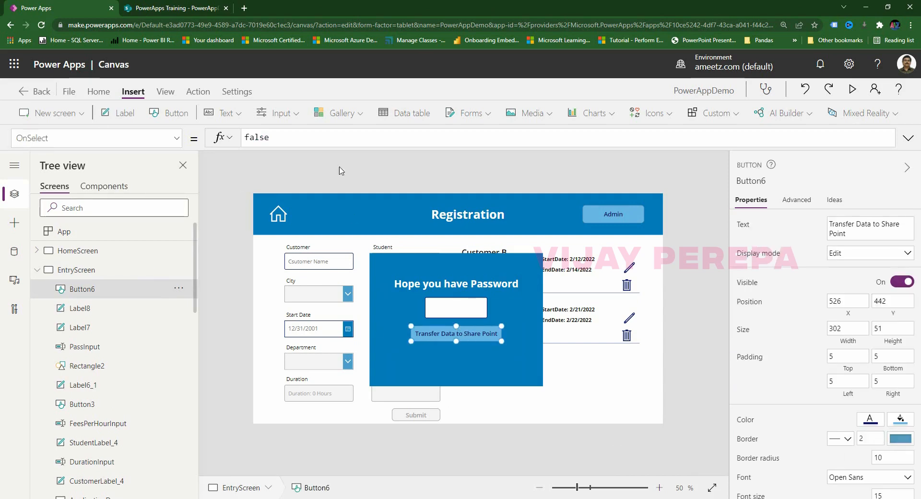
# Add a label under the Transfer button noting the collection is removed after transfer.
pyautogui.click(119, 119)
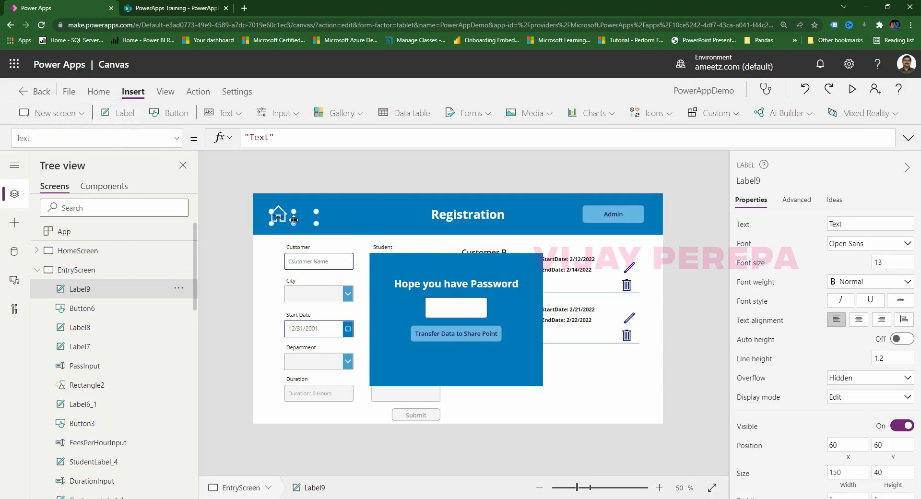
pyautogui.moveTo(294, 219); pyautogui.dragTo(507, 360)
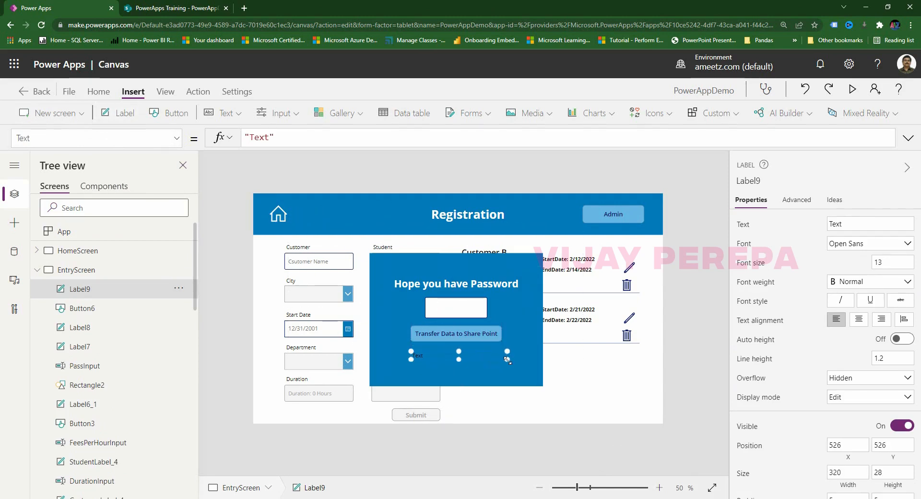
pyautogui.click(862, 223)
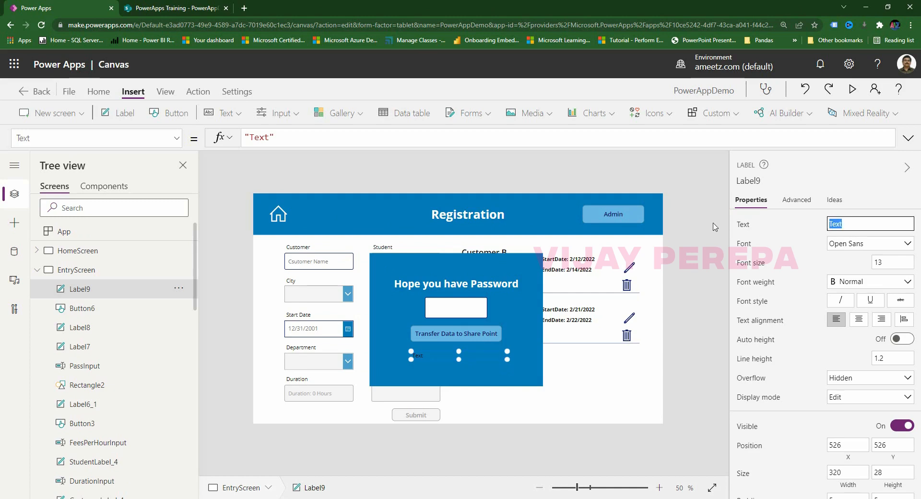
pyautogui.write('Omne')
pyautogui.write(' DAta t')
pyautogui.write('o S')
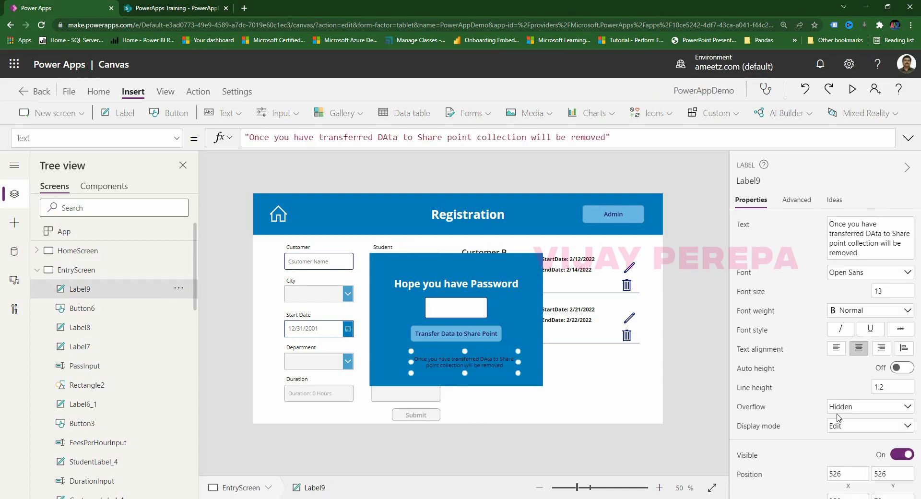
# Make the note's text white.
pyautogui.scroll(-3, 872, 424)
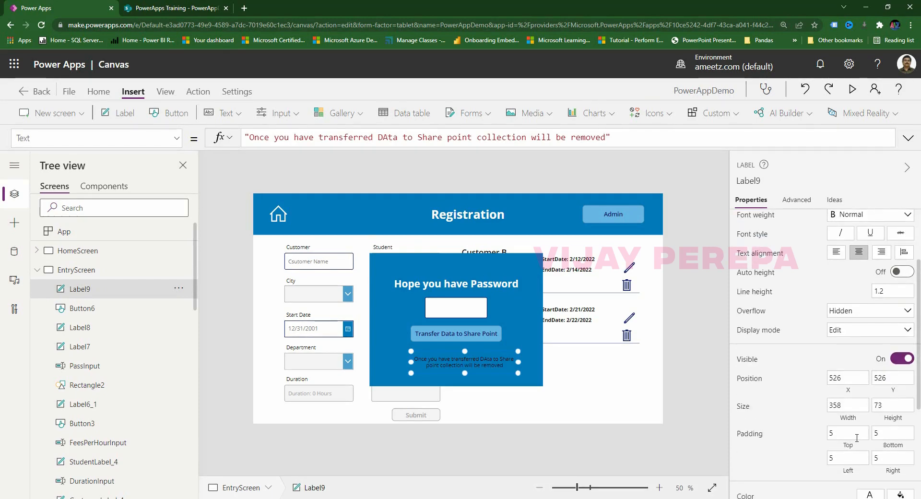
pyautogui.scroll(-2, 872, 431)
pyautogui.click(871, 354)
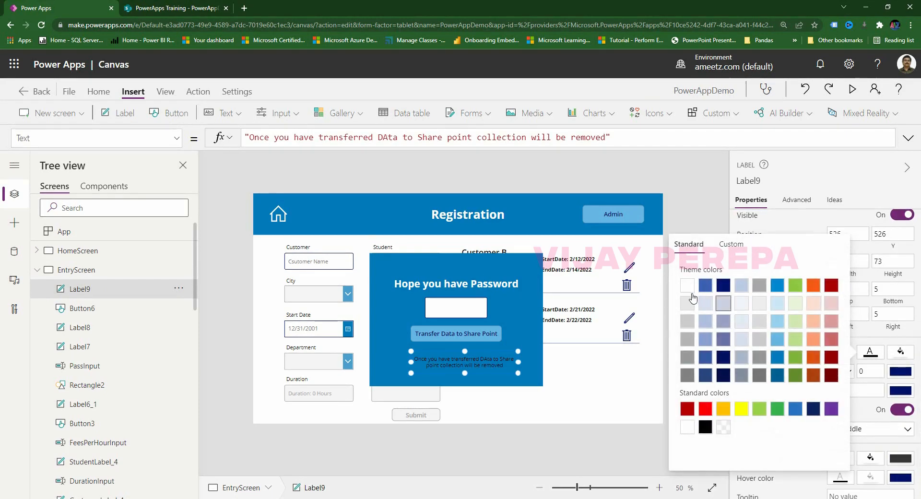
pyautogui.click(687, 285)
pyautogui.click(544, 431)
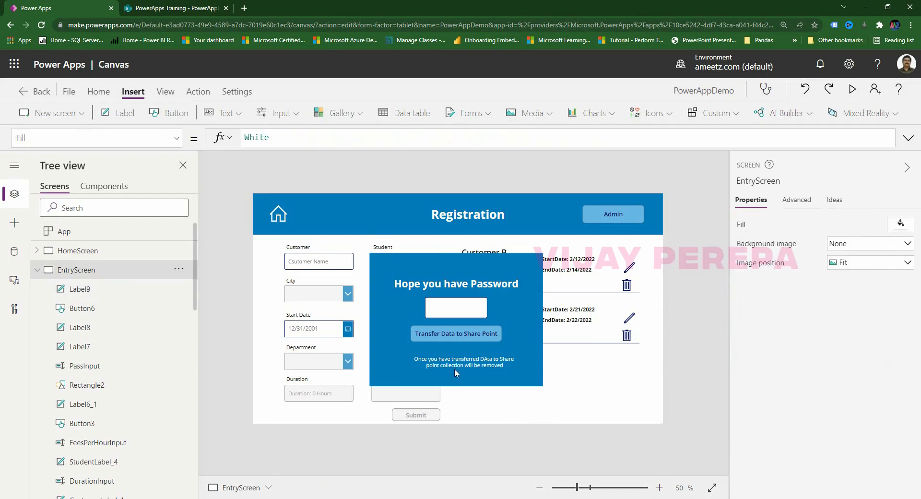
# Stretch the note label wider across the blue box and slightly taller.
pyautogui.click(453, 368)
pyautogui.moveTo(411, 373); pyautogui.dragTo(371, 362)
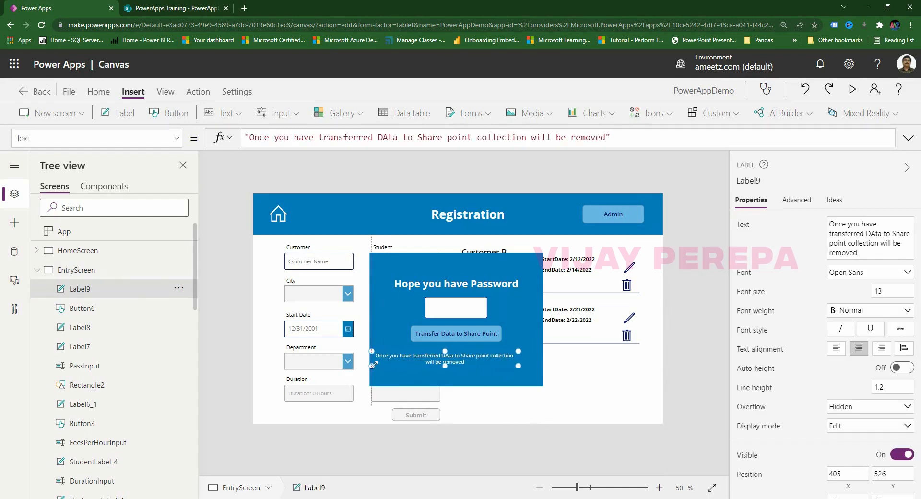
pyautogui.moveTo(518, 362); pyautogui.dragTo(540, 369)
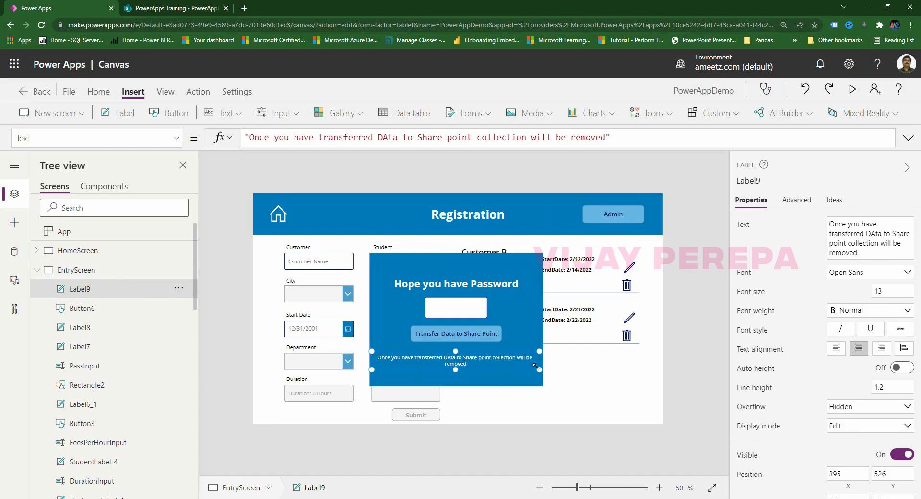
pyautogui.moveTo(539, 368); pyautogui.dragTo(540, 373)
pyautogui.click(689, 360)
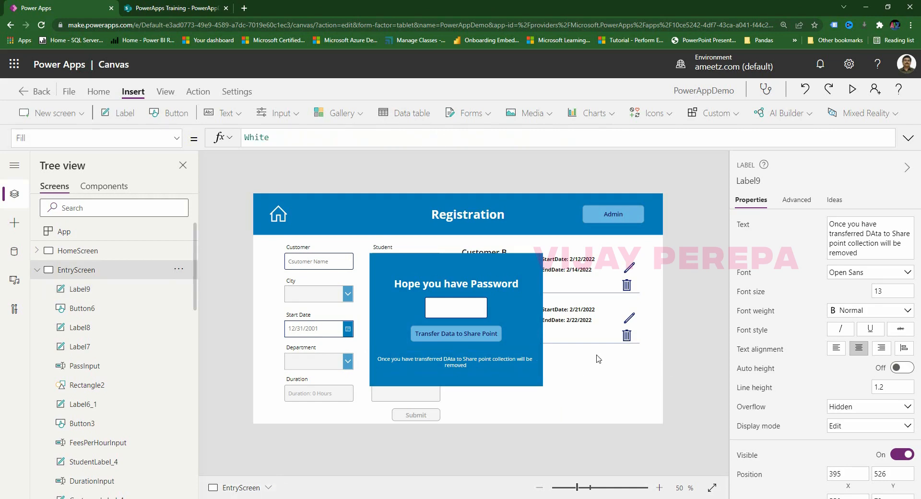
pyautogui.click(486, 359)
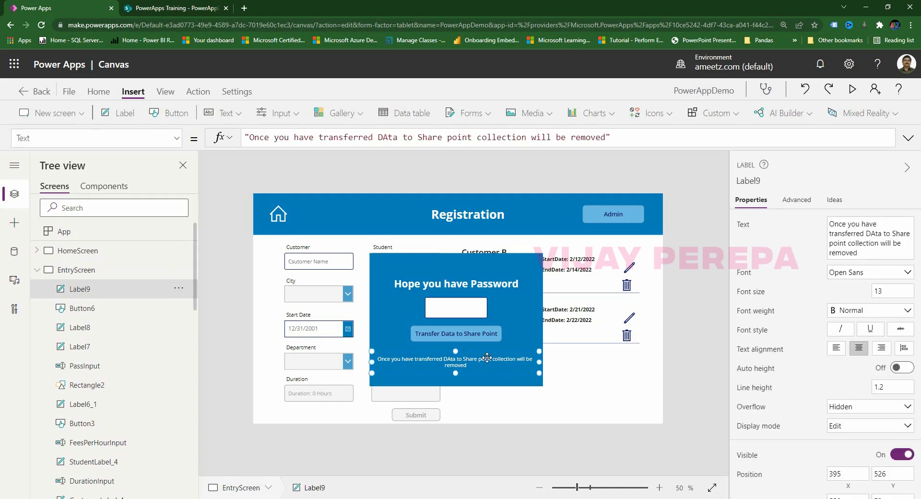
pyautogui.click(678, 371)
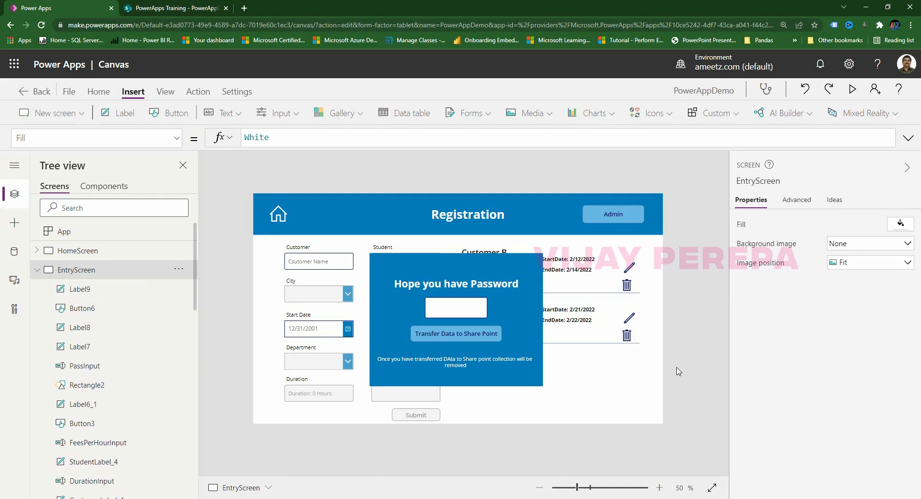
# Select the popup's controls together, then only its background rectangle.
pyautogui.click(467, 365)
pyautogui.keyDown('shift'); pyautogui.click(479, 337); pyautogui.keyUp('shift')
pyautogui.keyDown('shift'); pyautogui.click(484, 299); pyautogui.keyUp('shift')
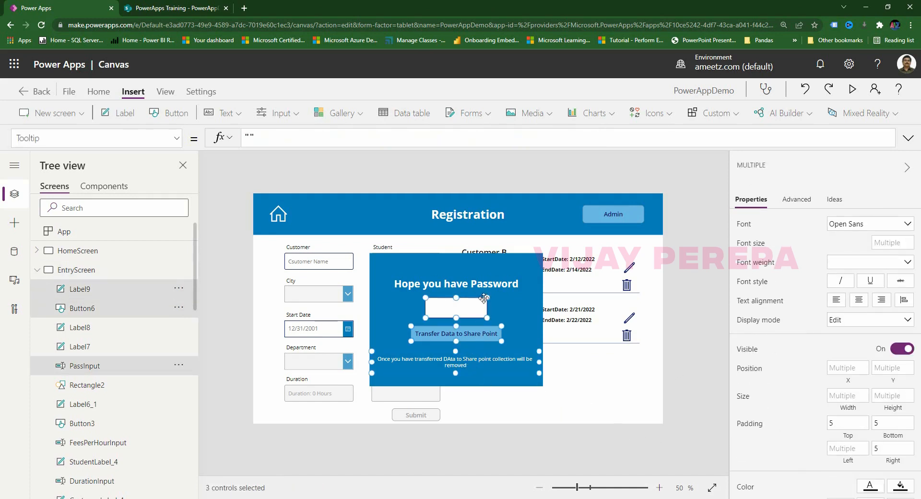
pyautogui.keyDown('shift'); pyautogui.click(492, 287); pyautogui.keyUp('shift')
pyautogui.keyDown('shift'); pyautogui.click(508, 258); pyautogui.keyUp('shift')
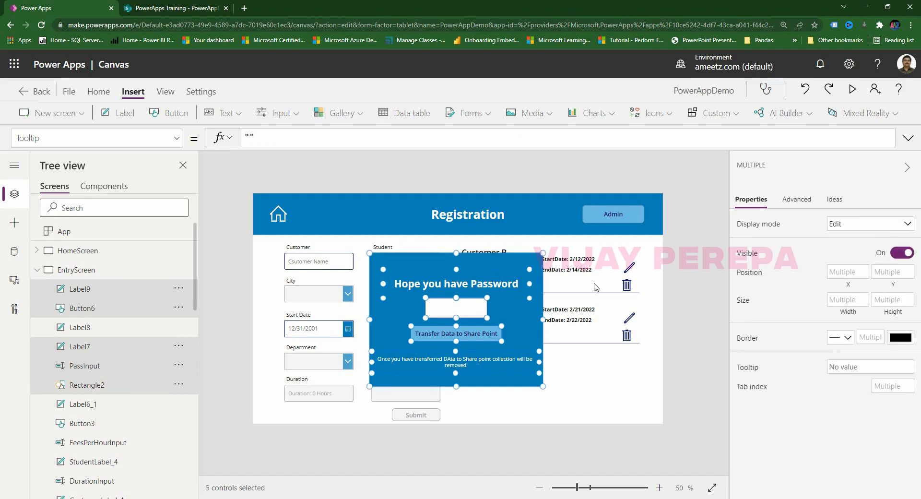
pyautogui.click(696, 322)
pyautogui.click(506, 261)
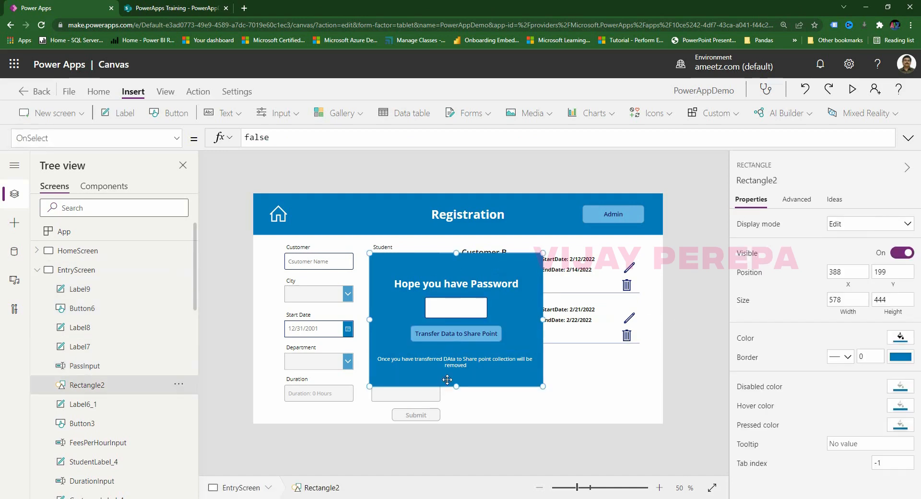
# Set the hidden warning label Label8's Visible property to true.
pyautogui.click(87, 293)
pyautogui.click(89, 328)
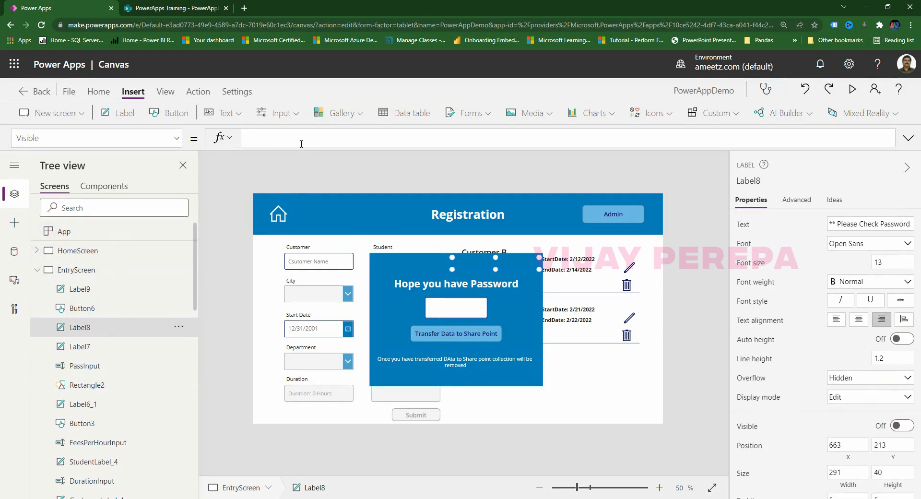
pyautogui.write('TraceOptions')
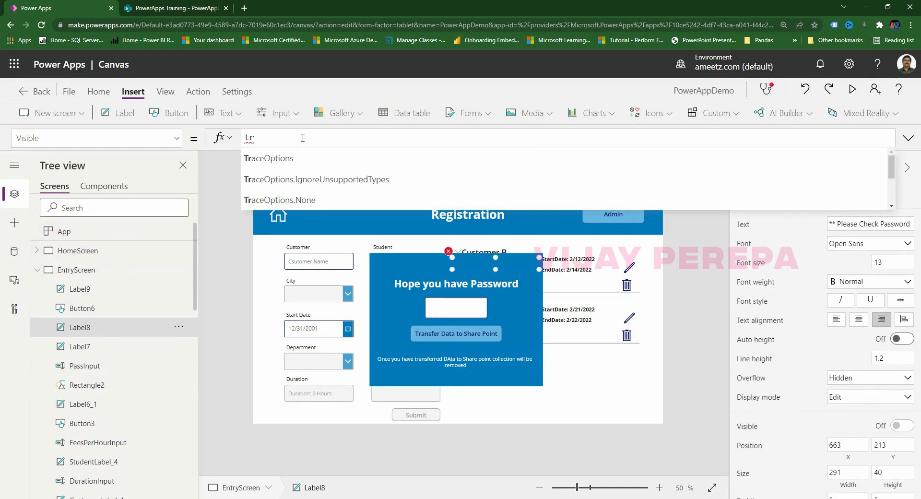
pyautogui.moveTo(304, 138); pyautogui.dragTo(234, 140)
pyautogui.write('yts')
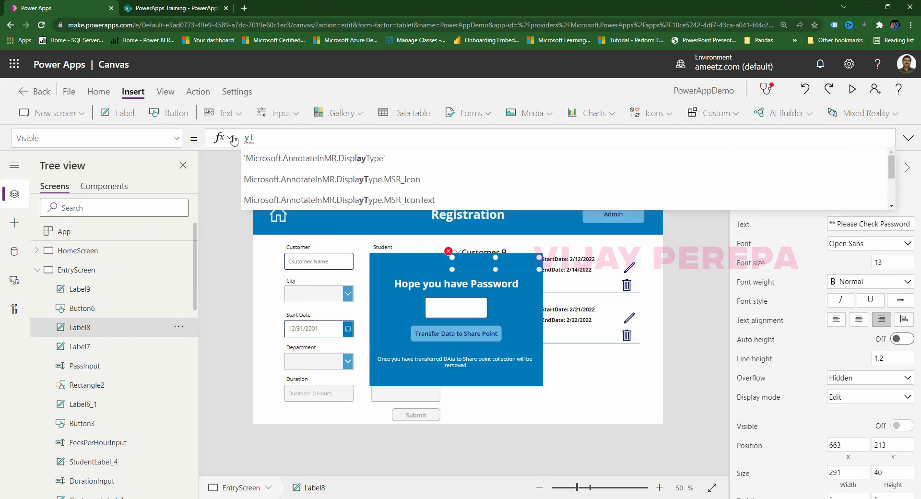
pyautogui.press('BackSpace')
pyautogui.press('BackSpace')
pyautogui.write('true')
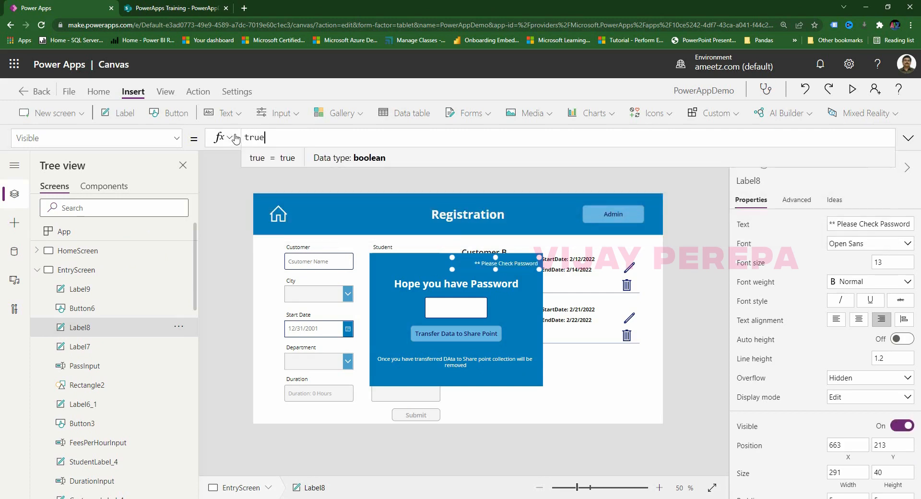
# Multi-select the popup heading and remaining controls, then clear the selection.
pyautogui.keyDown('shift'); pyautogui.click(457, 287); pyautogui.keyUp('shift')
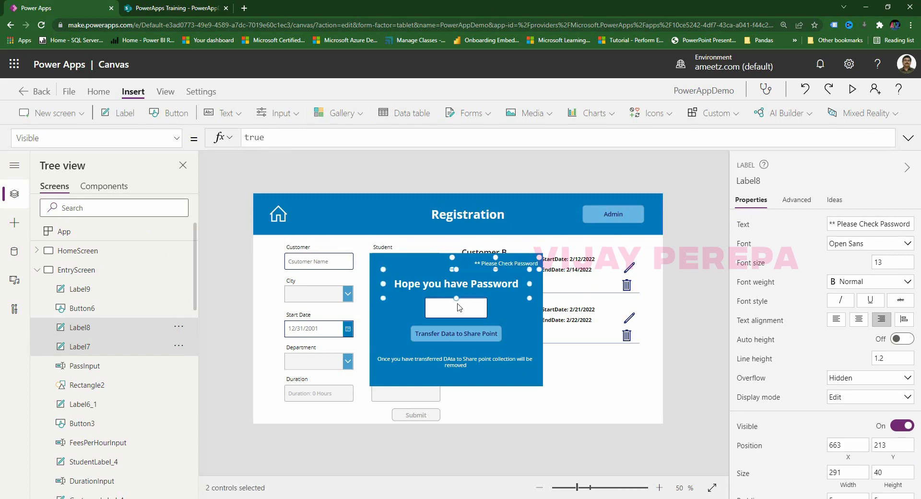
pyautogui.keyDown('shift'); pyautogui.click(460, 308); pyautogui.keyUp('shift')
pyautogui.keyDown('shift'); pyautogui.click(459, 331); pyautogui.keyUp('shift')
pyautogui.keyDown('shift'); pyautogui.click(463, 362); pyautogui.keyUp('shift')
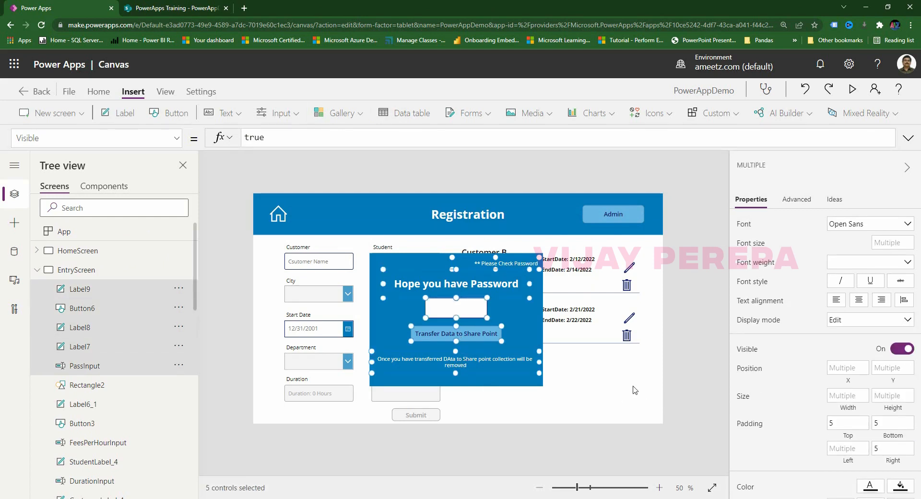
pyautogui.click(699, 374)
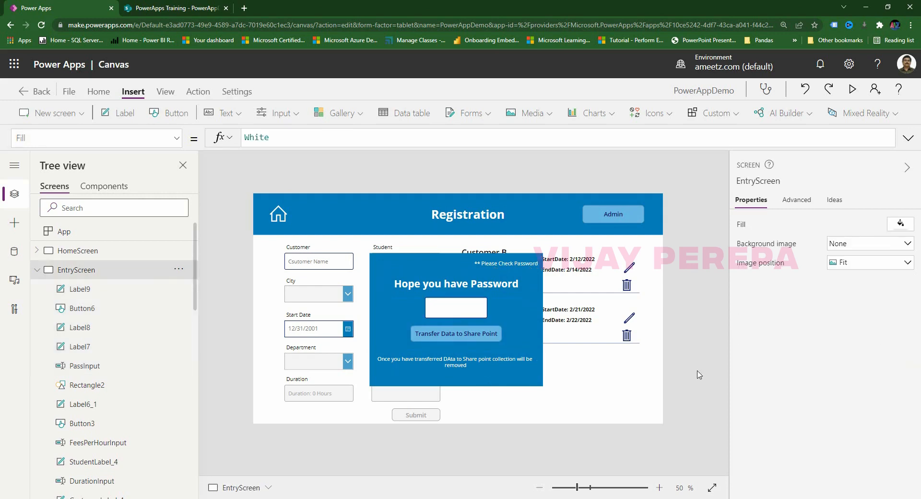
# Insert a button at the popup's bottom-right and caption it 'Cancel'.
pyautogui.click(173, 113)
pyautogui.moveTo(312, 235); pyautogui.dragTo(511, 376)
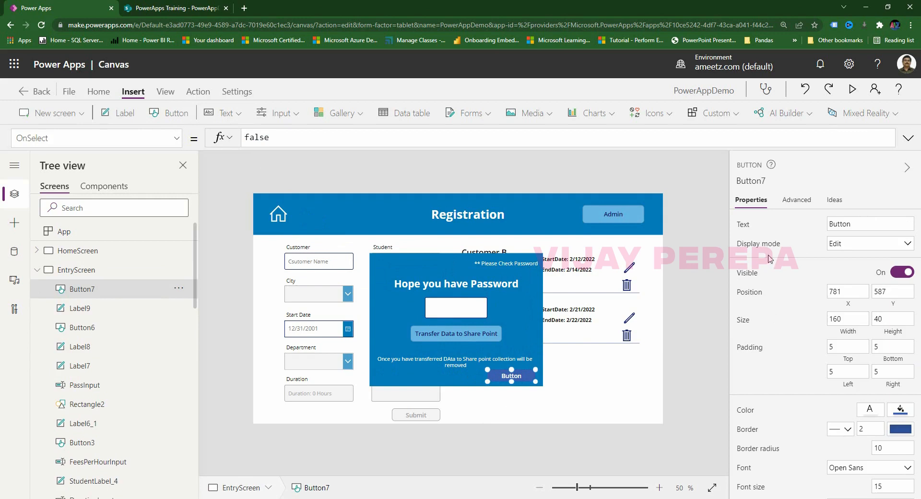
pyautogui.click(864, 222)
pyautogui.write('CAn')
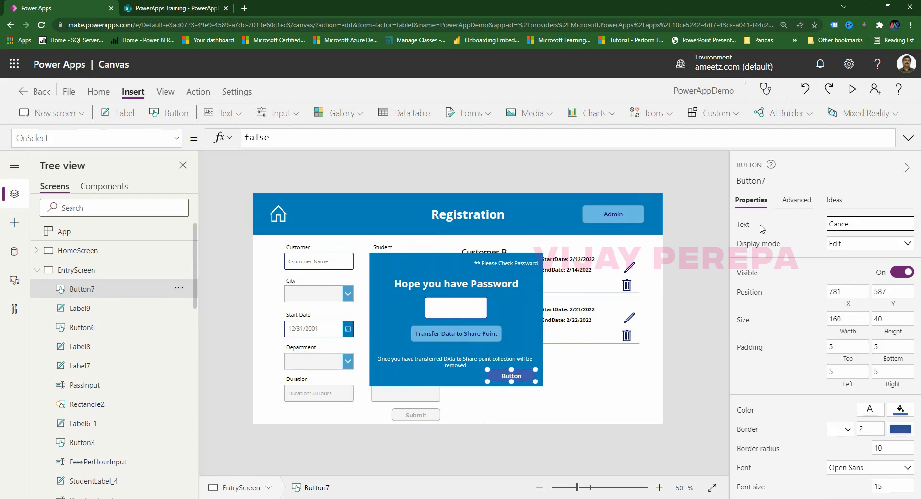
pyautogui.write('cel')
pyautogui.click(644, 424)
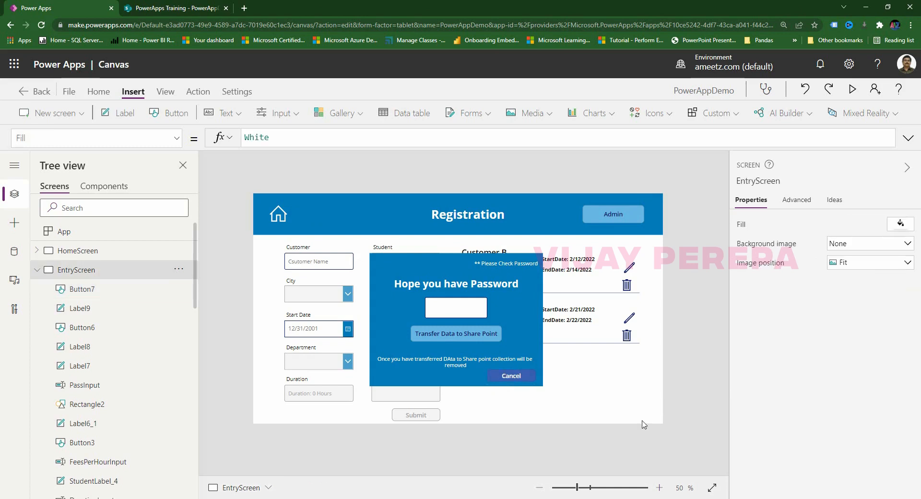
# Shift-select the popup's labels, password input and other controls together.
pyautogui.click(528, 264)
pyautogui.keyDown('shift'); pyautogui.click(455, 284); pyautogui.keyUp('shift')
pyautogui.keyDown('shift'); pyautogui.click(461, 307); pyautogui.keyUp('shift')
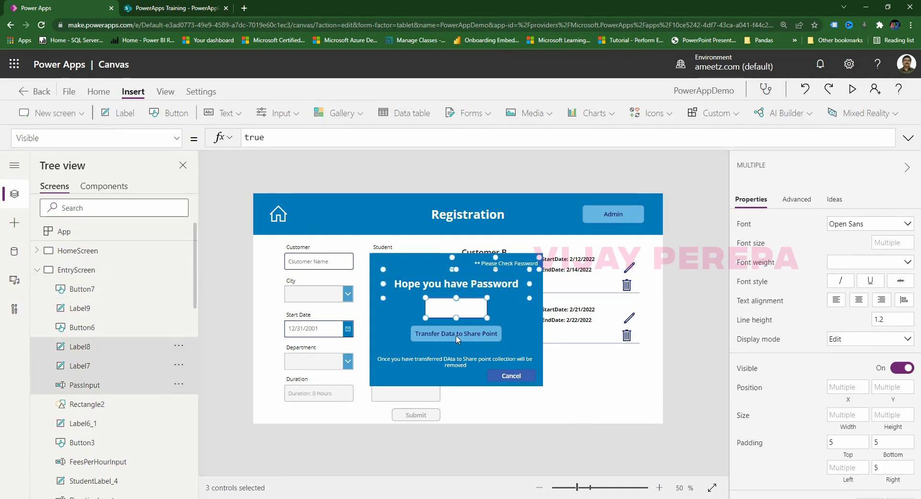
pyautogui.keyDown('shift'); pyautogui.click(458, 334); pyautogui.keyUp('shift')
pyautogui.keyDown('shift'); pyautogui.click(479, 362); pyautogui.keyUp('shift')
# Add the last popup controls to the selection and group all seven into Group1.
pyautogui.keyDown('shift'); pyautogui.click(509, 375); pyautogui.keyUp('shift')
pyautogui.keyDown('shift'); pyautogui.click(445, 381); pyautogui.keyUp('shift')
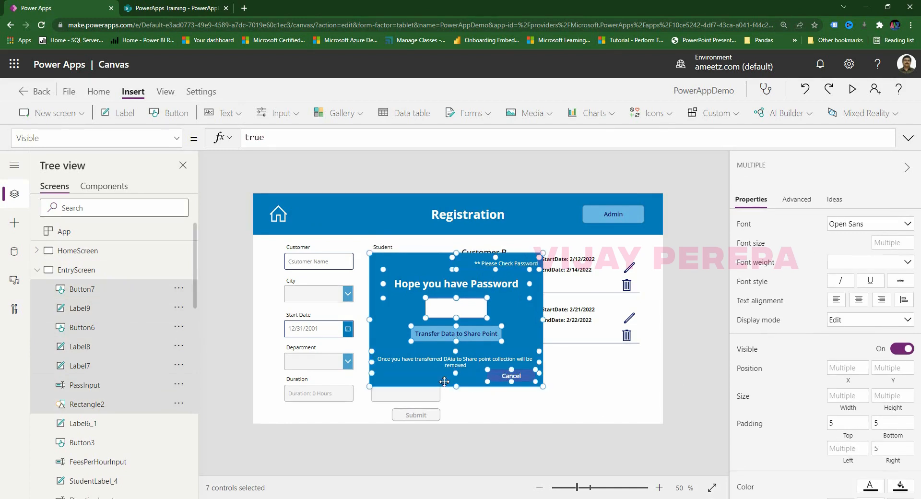
pyautogui.rightClick(445, 382)
pyautogui.click(475, 301)
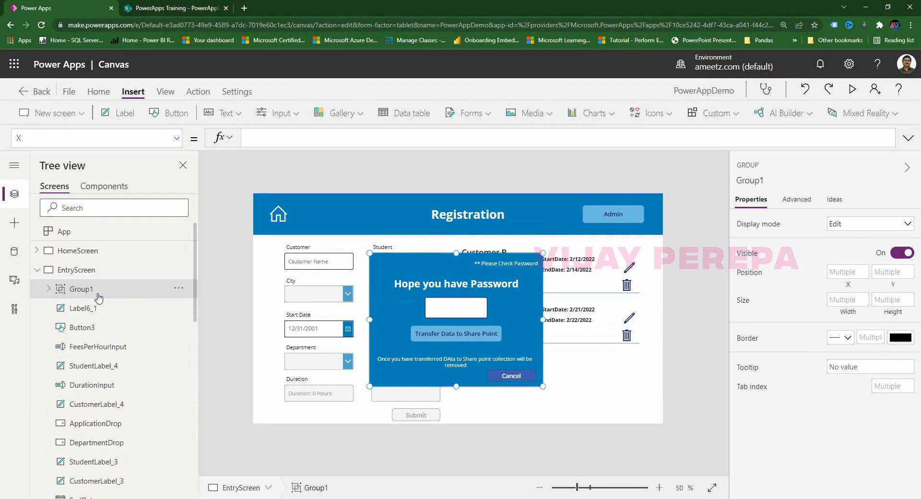
pyautogui.click(688, 344)
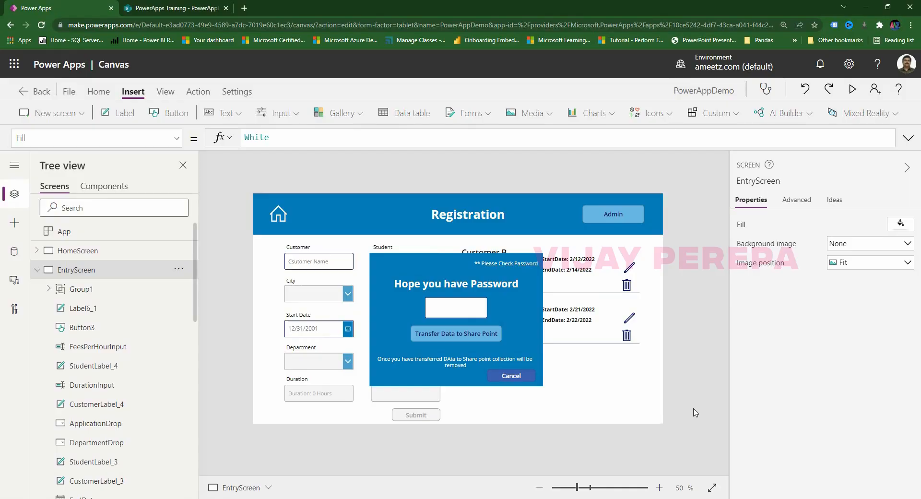
pyautogui.click(635, 220)
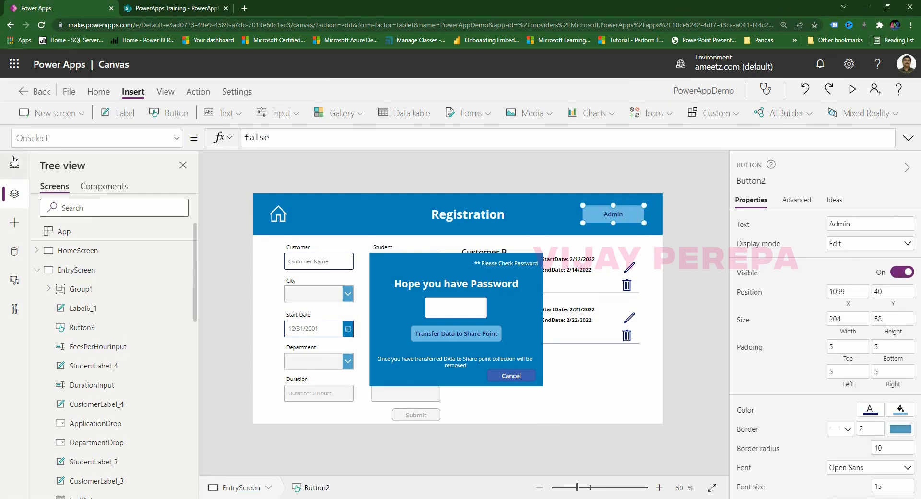
# Replace the Admin button's OnSelect formula false with UpdateContext({appear:true}).
pyautogui.doubleClick(312, 138)
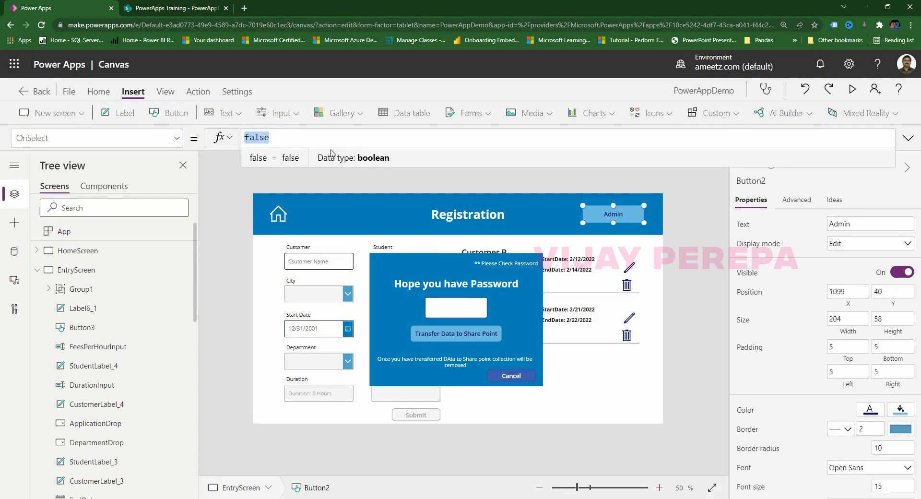
pyautogui.press('BackSpace')
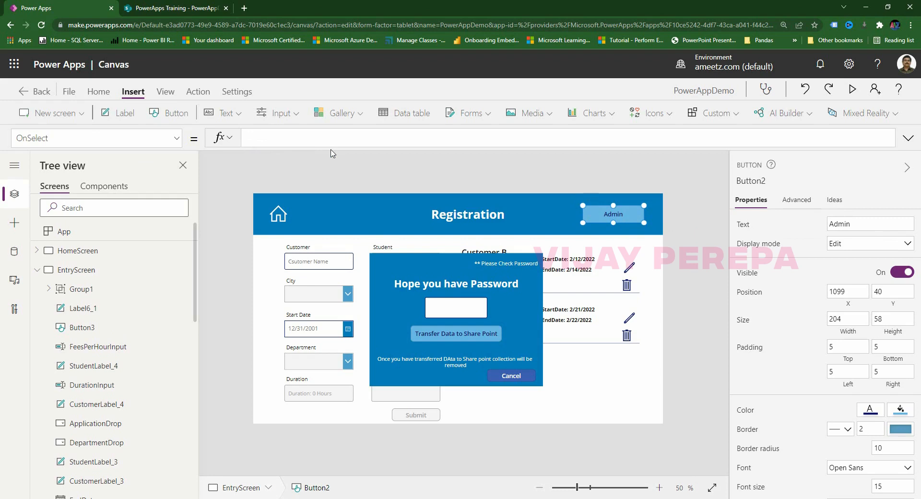
pyautogui.write('update')
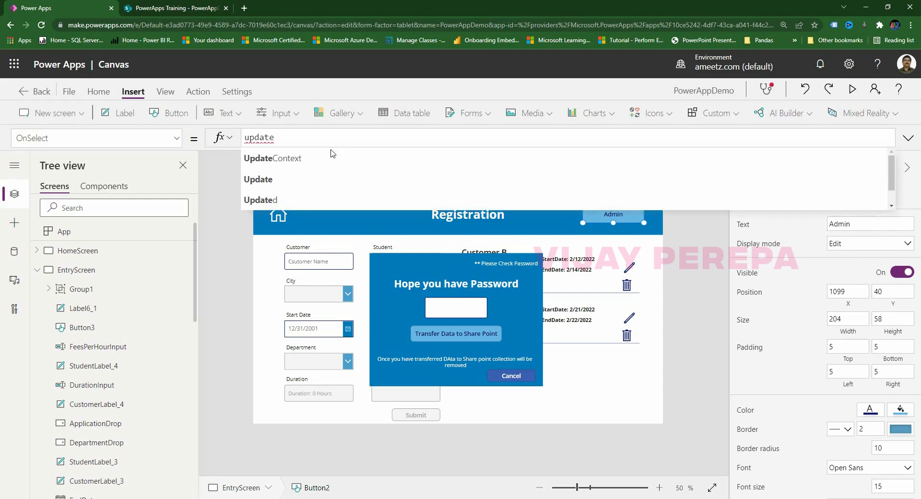
pyautogui.click(332, 154)
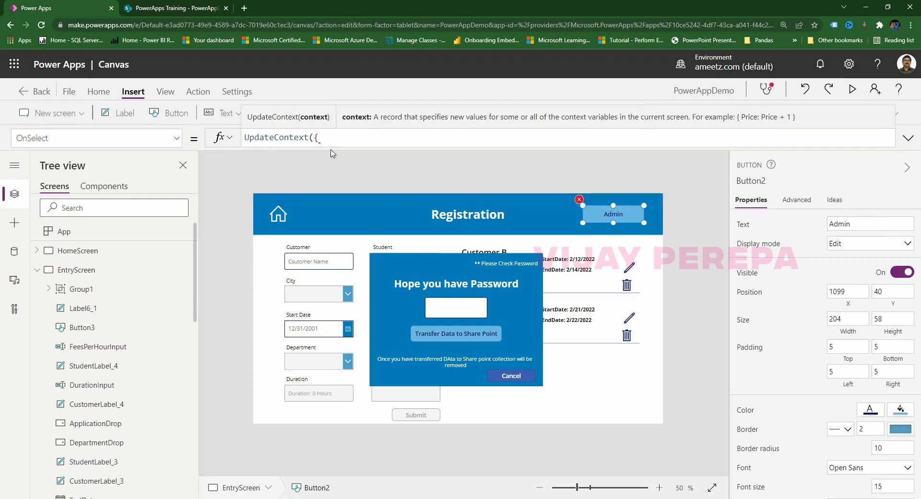
pyautogui.write('{})')
pyautogui.press('Left')
pyautogui.write('appear')
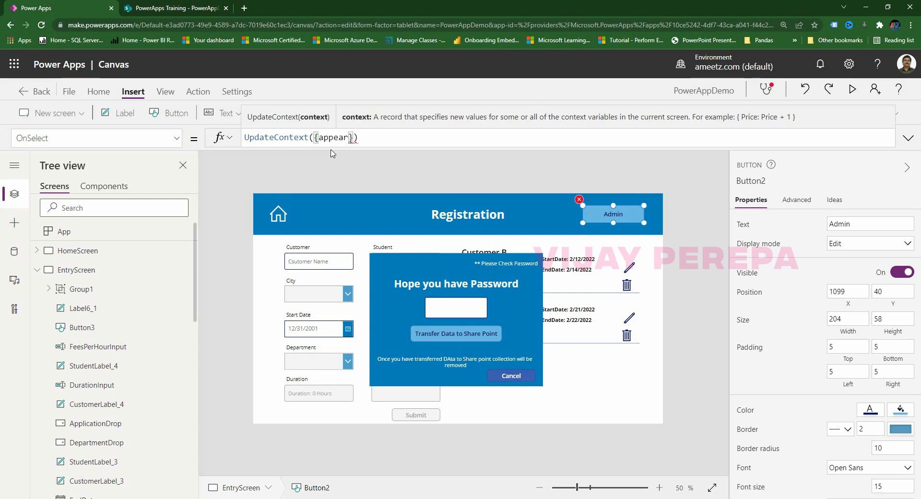
pyautogui.write(':true')
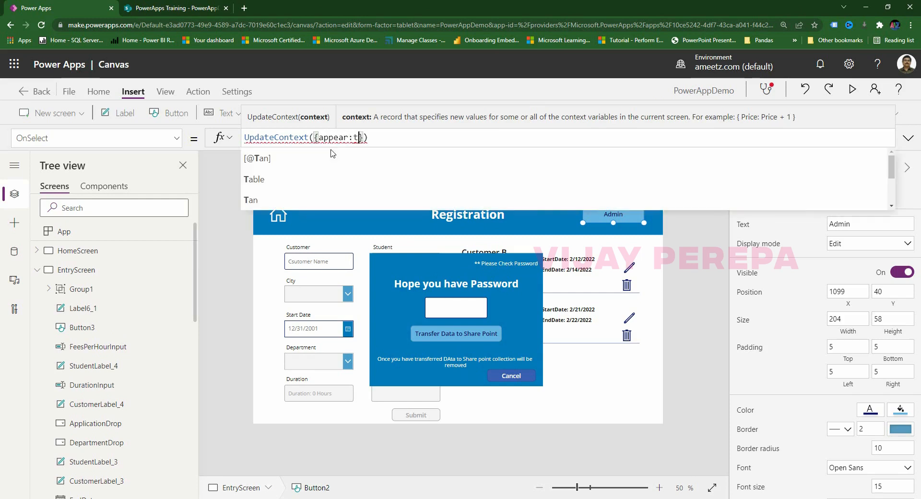
pyautogui.click(681, 323)
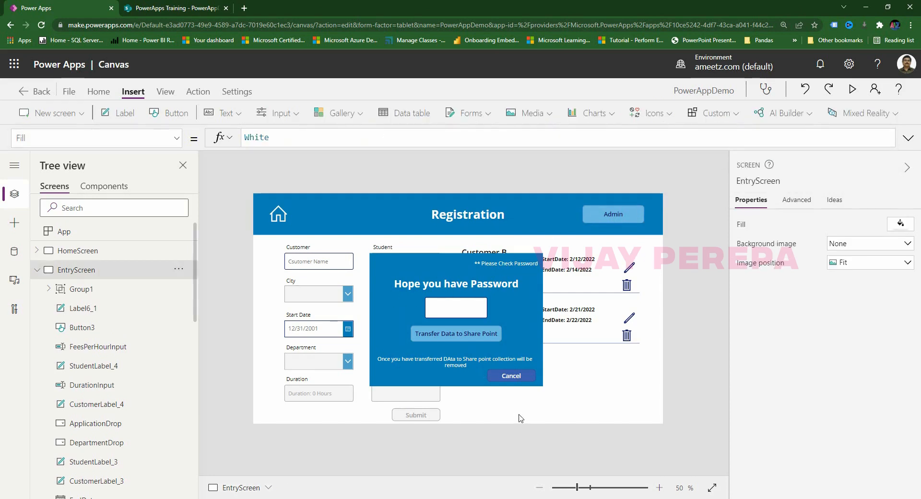
# Set the popup group's Visible property to the appear variable.
pyautogui.click(523, 319)
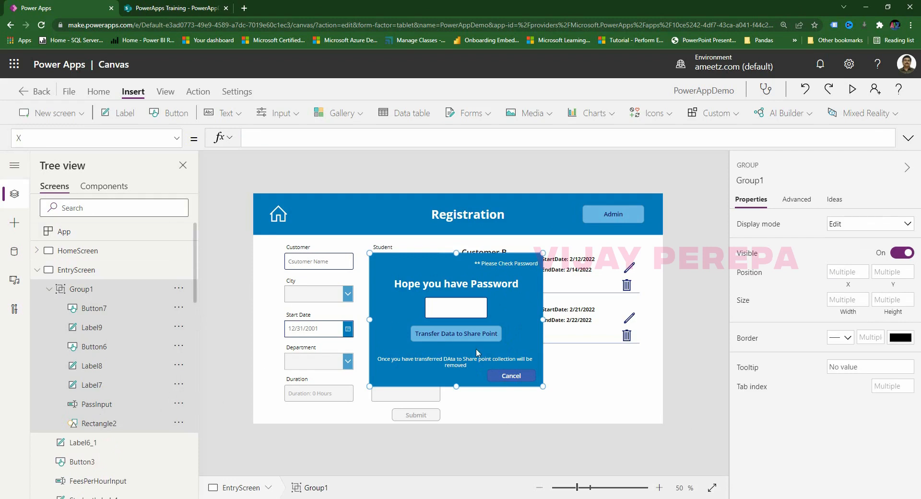
pyautogui.click(158, 136)
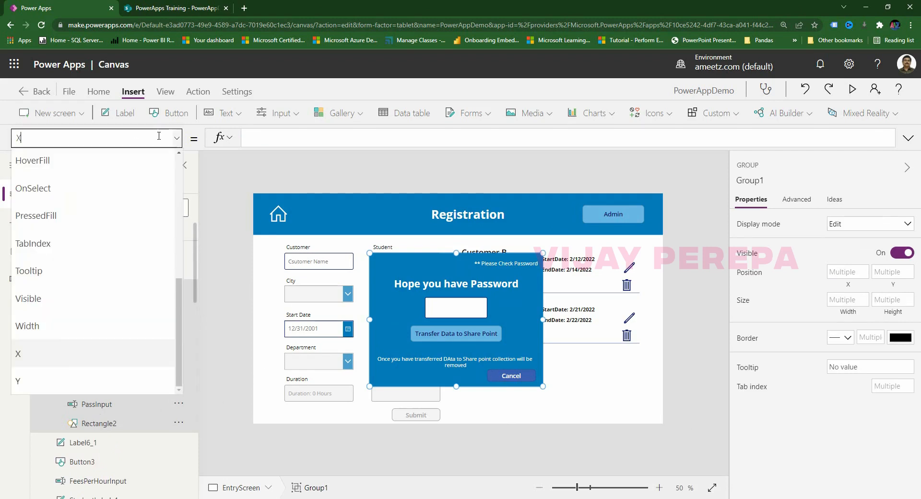
pyautogui.write('v')
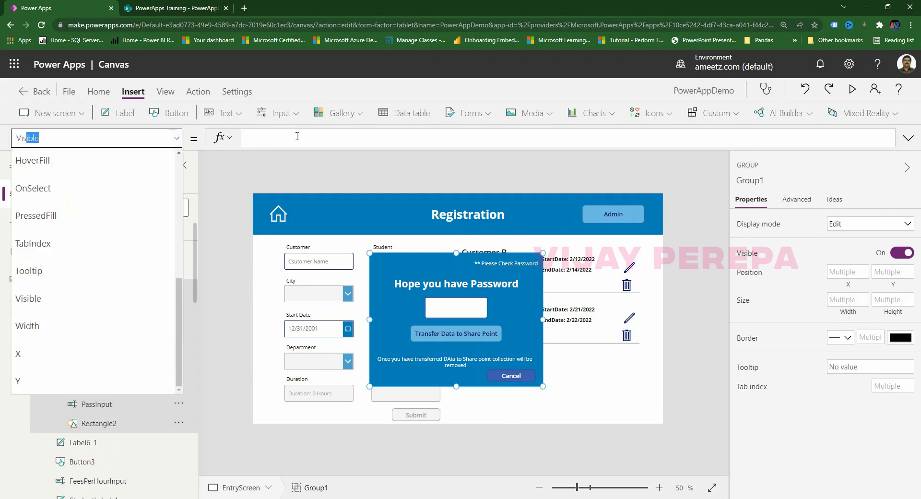
pyautogui.click(297, 136)
pyautogui.press('BackSpace')
pyautogui.press('BackSpace')
pyautogui.write('ap')
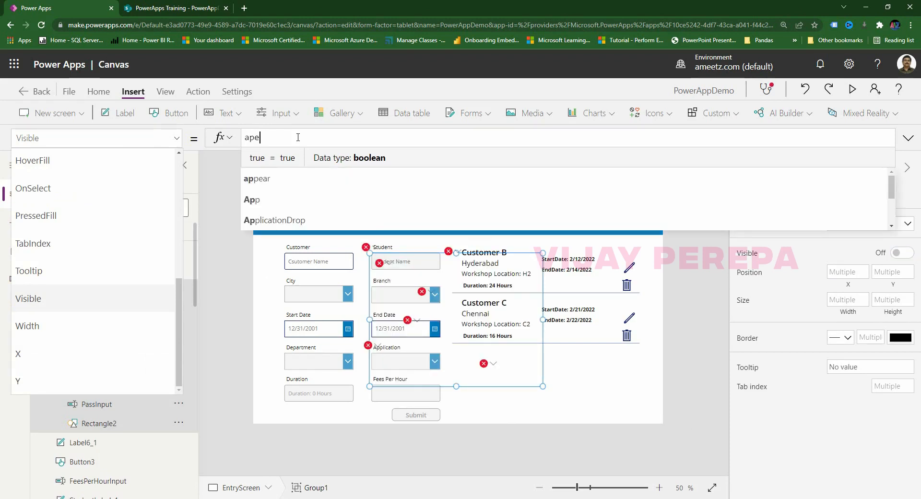
pyautogui.write('pear')
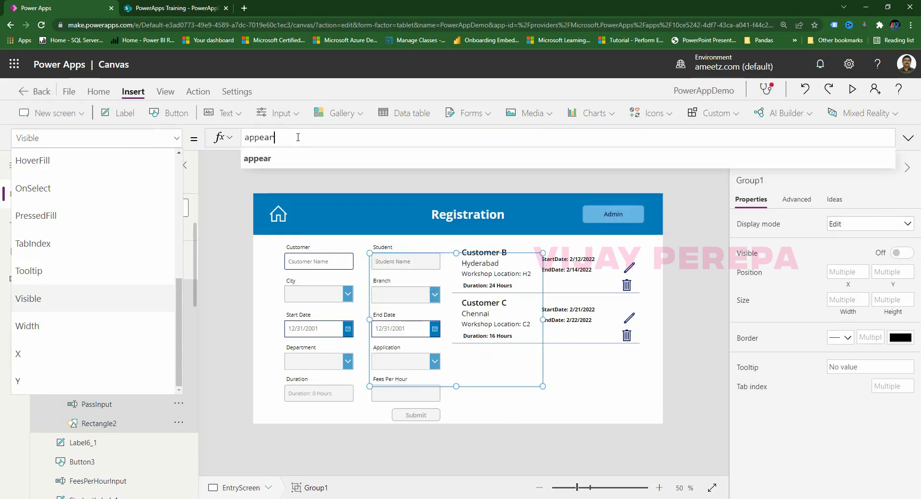
pyautogui.click(557, 454)
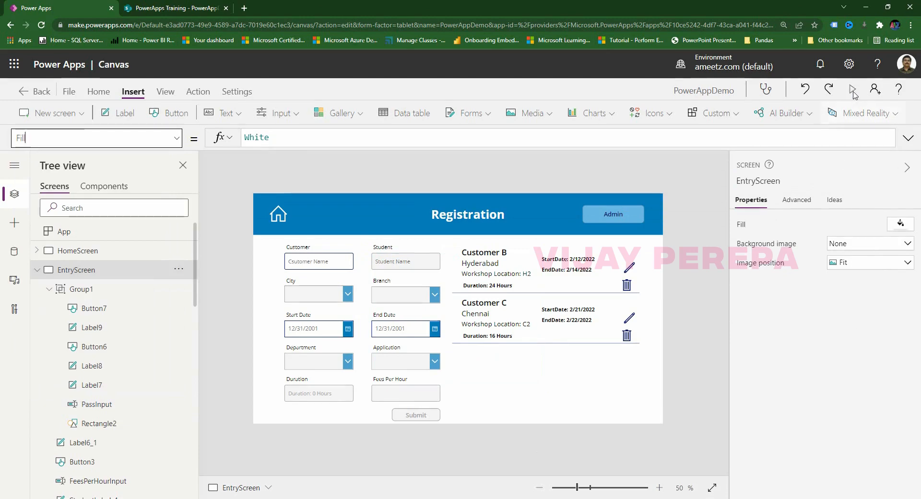
# Preview the app, press Admin to show the popup, then exit preview.
pyautogui.click(852, 89)
pyautogui.click(742, 132)
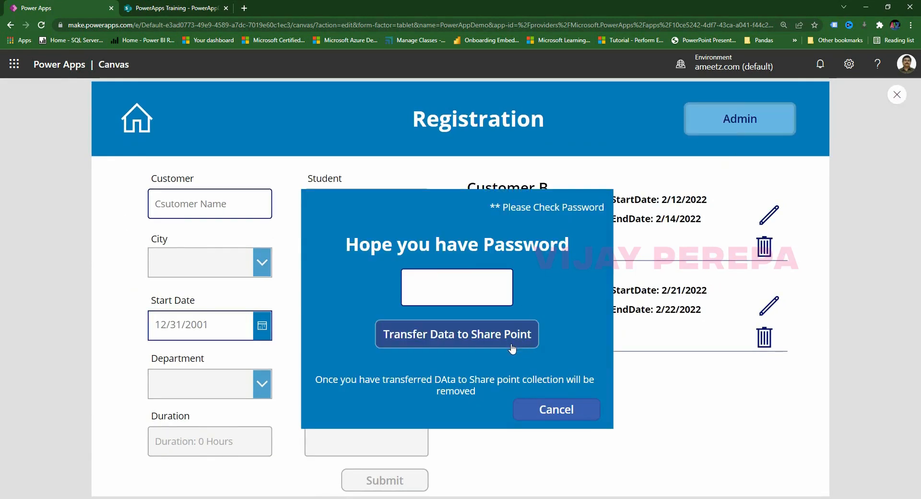
pyautogui.click(897, 95)
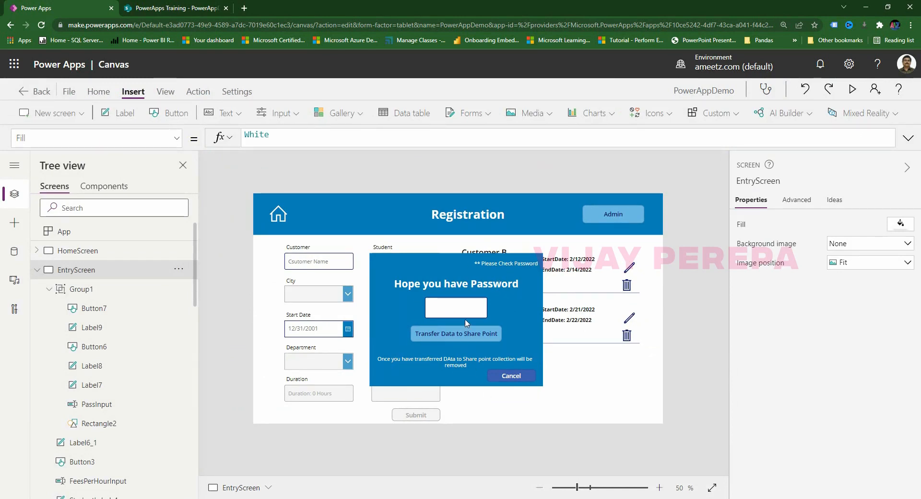
# Start Label8's Visible formula as If(And(!IsBlank( in place of the old value.
pyautogui.click(502, 267)
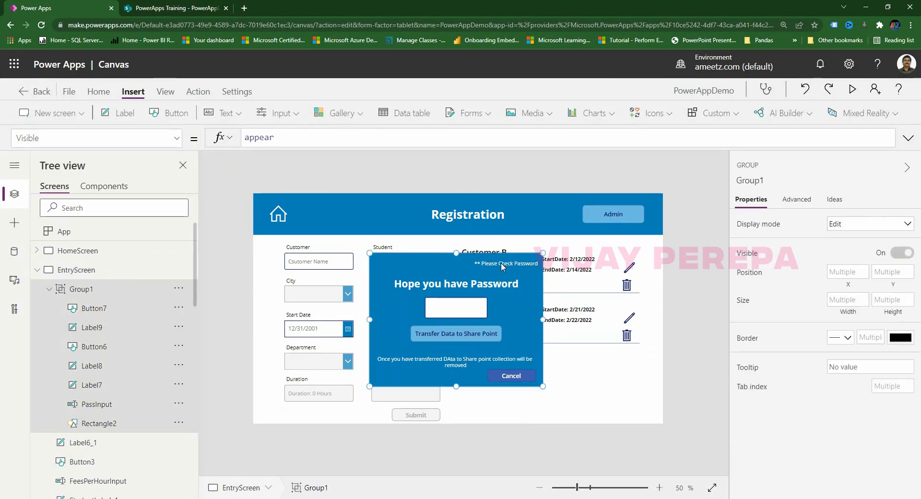
pyautogui.click(502, 267)
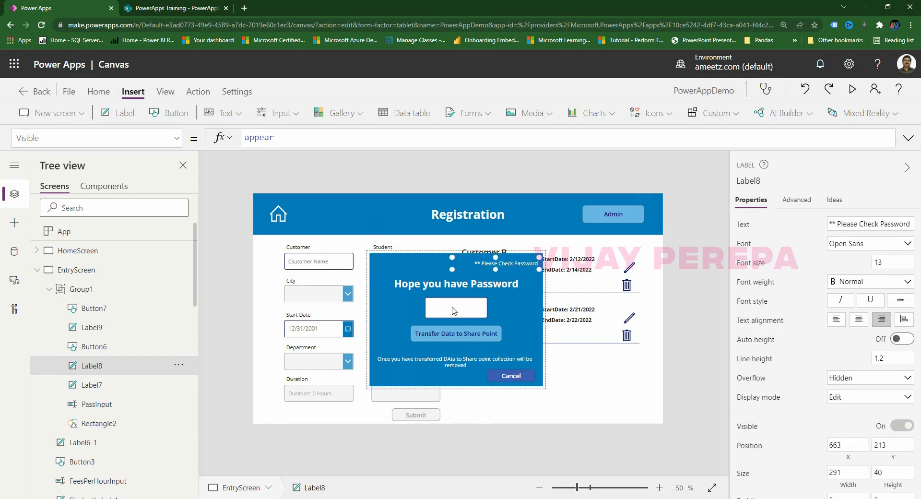
pyautogui.moveTo(306, 139); pyautogui.dragTo(195, 142)
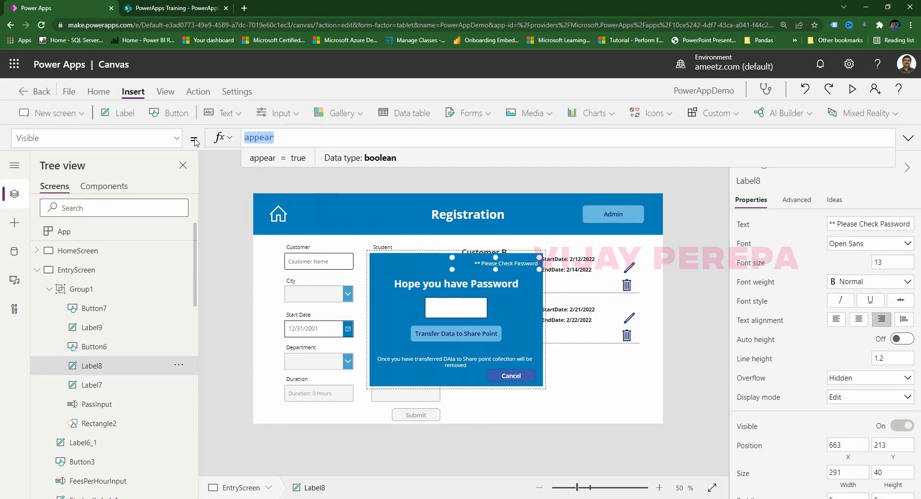
pyautogui.write('If(')
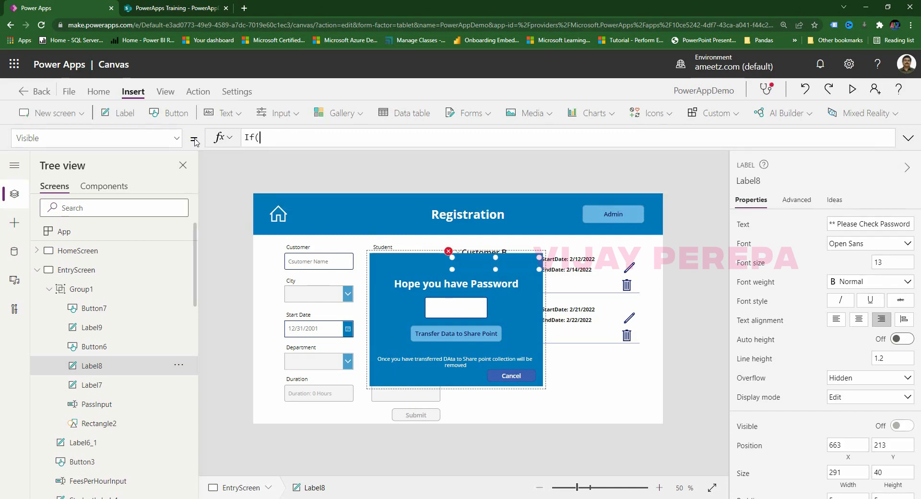
pyautogui.write('And(')
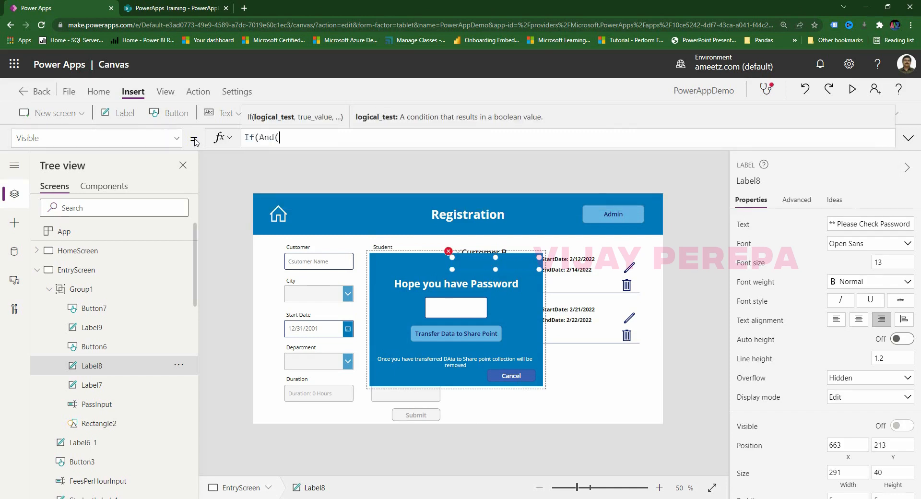
pyautogui.write('IsBlank(')
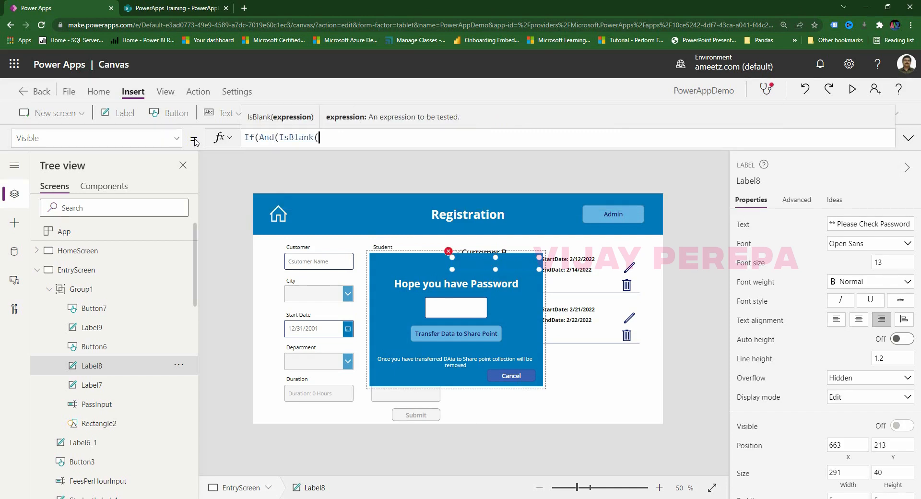
pyautogui.press('BackSpace')
pyautogui.press('BackSpace')
pyautogui.press('BackSpace')
pyautogui.press('BackSpace')
pyautogui.press('BackSpace')
pyautogui.press('BackSpace')
pyautogui.press('BackSpace')
pyautogui.press('BackSpace')
pyautogui.write('!')
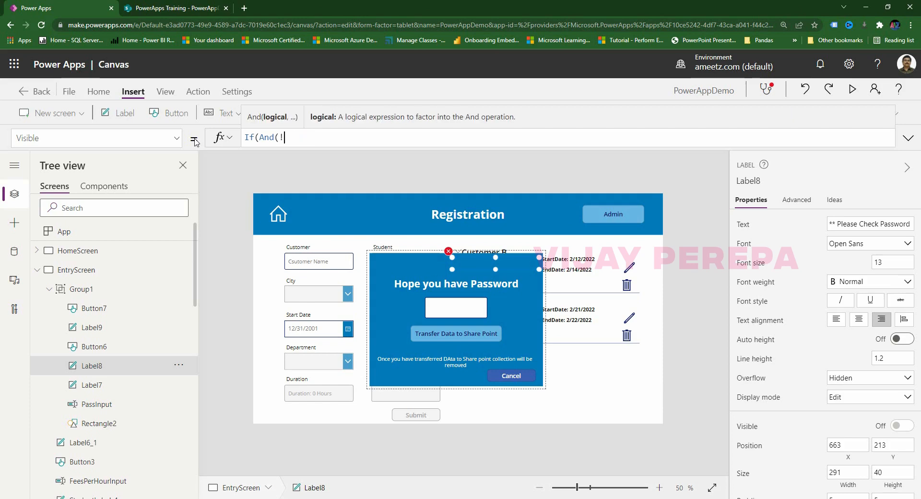
pyautogui.write('IsBlank(')
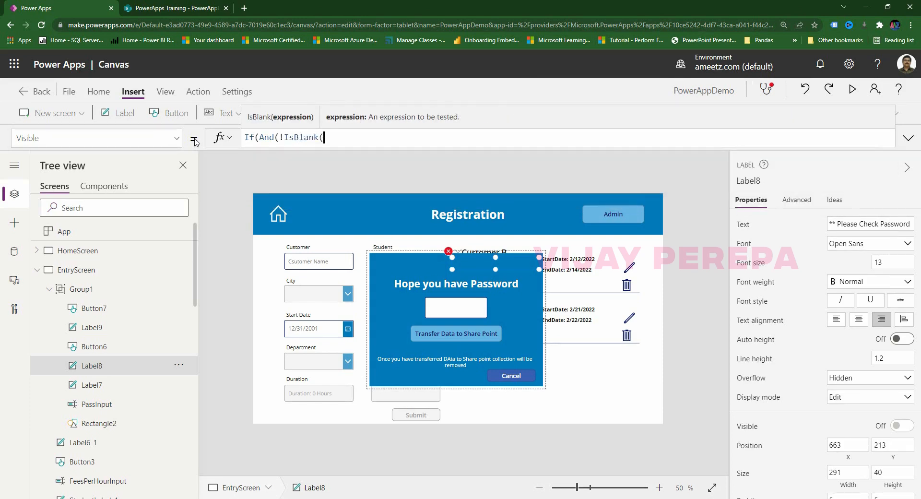
pyautogui.write('pass')
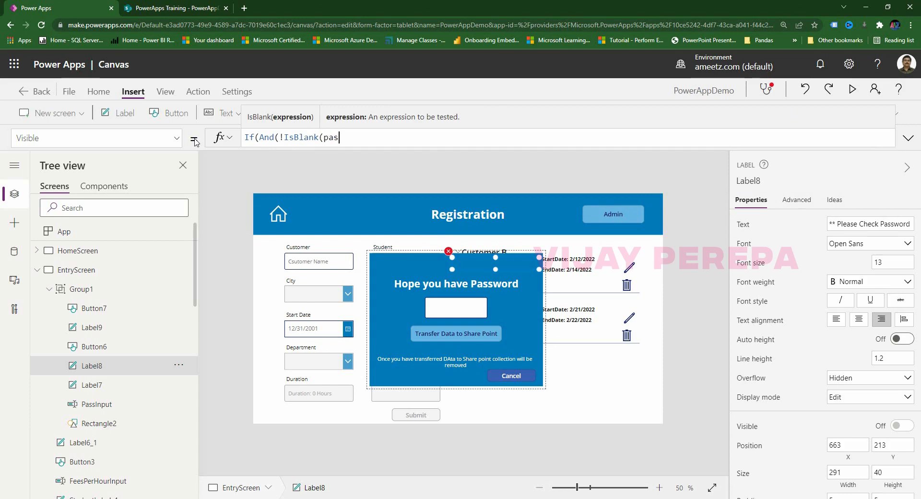
# Finish the formula: show the label when PassInput is filled and PassInput.Text differs from the admin password.
pyautogui.click(336, 179)
pyautogui.press('BackSpace')
pyautogui.press('BackSpace')
pyautogui.press('BackSpace')
pyautogui.press('BackSpace')
pyautogui.press('BackSpace')
pyautogui.press('BackSpace')
pyautogui.press('BackSpace')
pyautogui.press('BackSpace')
pyautogui.press('BackSpace')
pyautogui.press('BackSpace')
pyautogui.press('BackSpace')
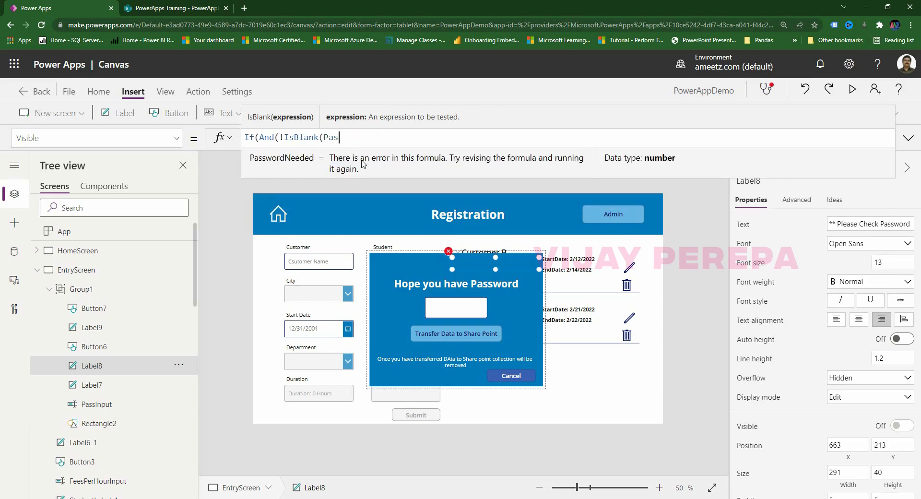
pyautogui.write('ss')
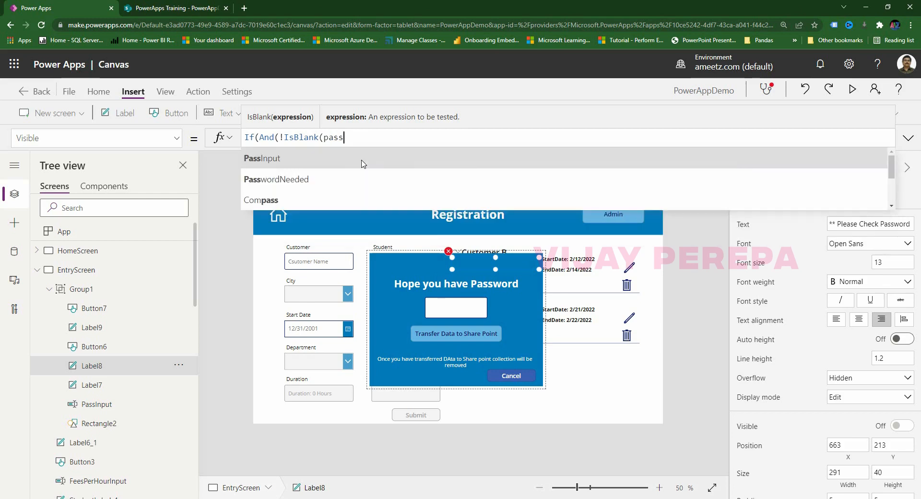
pyautogui.click(336, 164)
pyautogui.write(',')
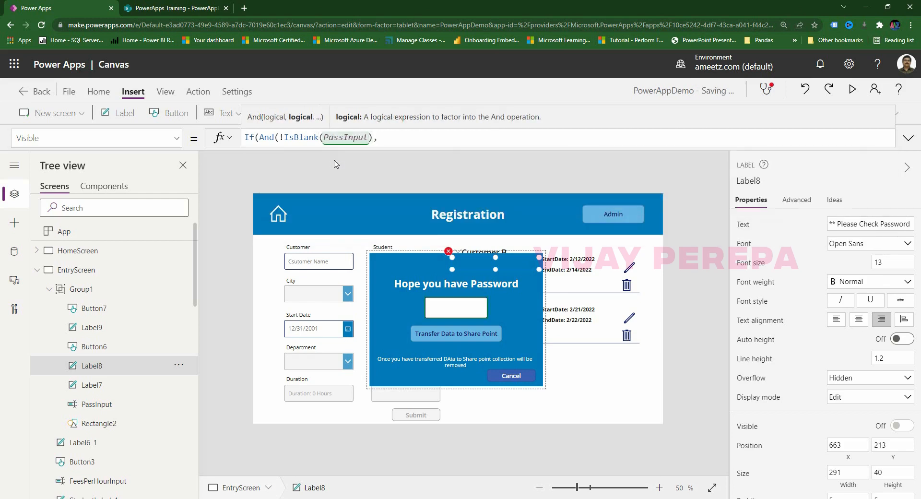
pyautogui.write('pass')
pyautogui.click(335, 164)
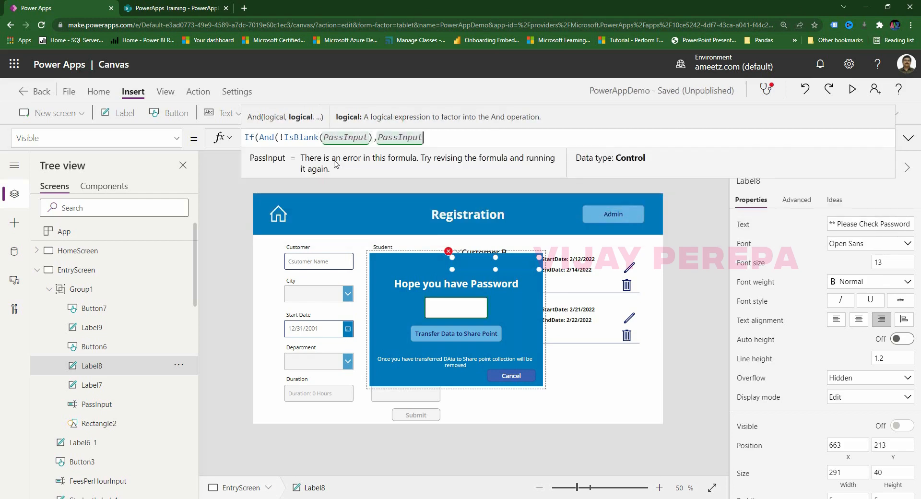
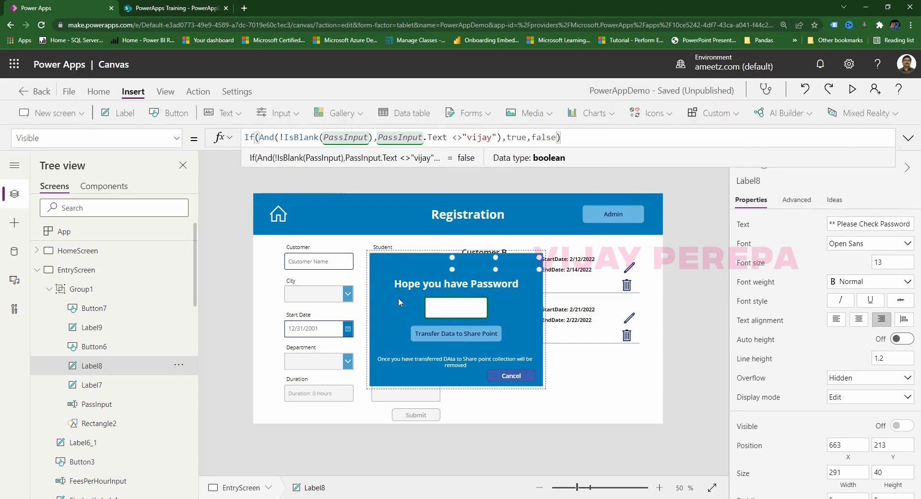
# Select the Transfer Data to Share Point button and switch to its DisplayMode property.
pyautogui.click(701, 303)
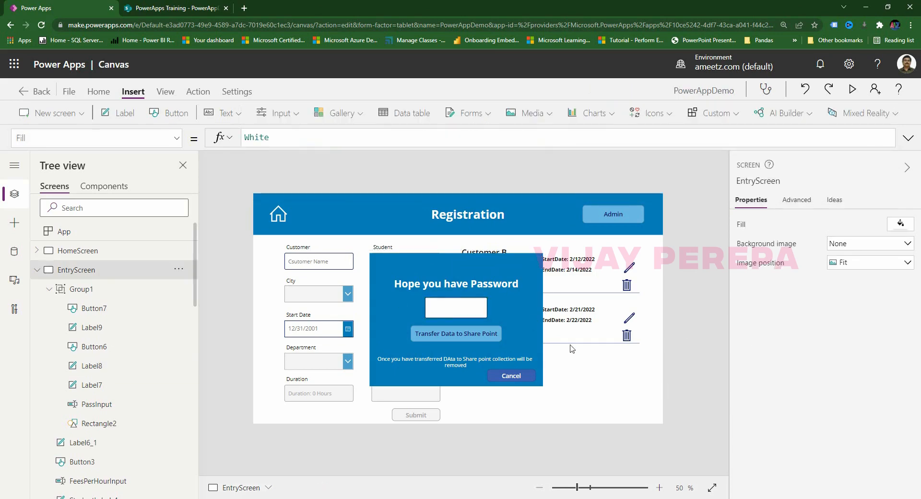
pyautogui.click(456, 339)
pyautogui.click(456, 338)
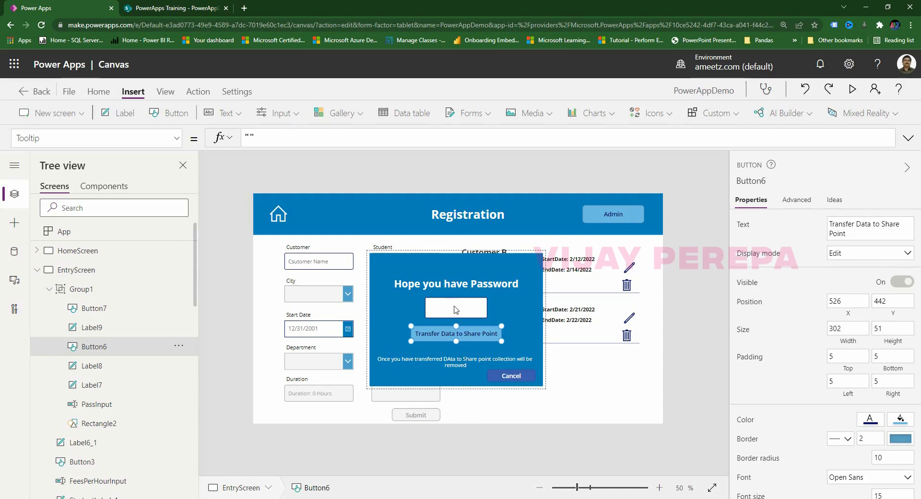
pyautogui.click(176, 139)
pyautogui.write('v')
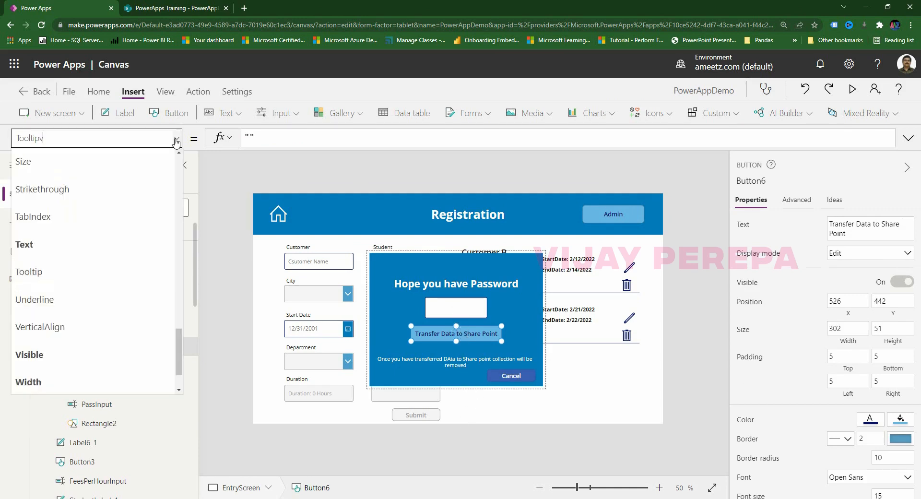
pyautogui.press('BackSpace')
pyautogui.press('BackSpace')
pyautogui.write('Ds')
pyautogui.press('BackSpace')
pyautogui.write('splayMode')
pyautogui.press('Return')
pyautogui.click(433, 133)
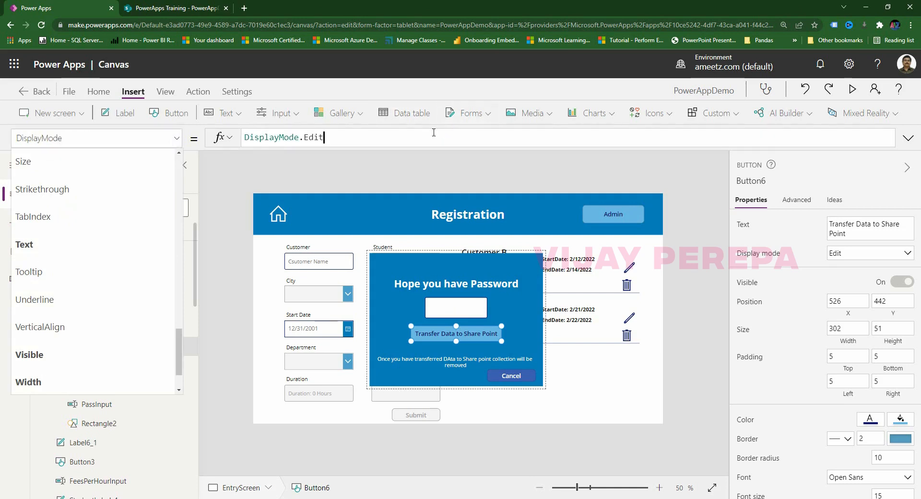
# Replace the DisplayMode formula with an If condition checking PassInput.Text against the password.
pyautogui.moveTo(419, 135); pyautogui.dragTo(236, 140)
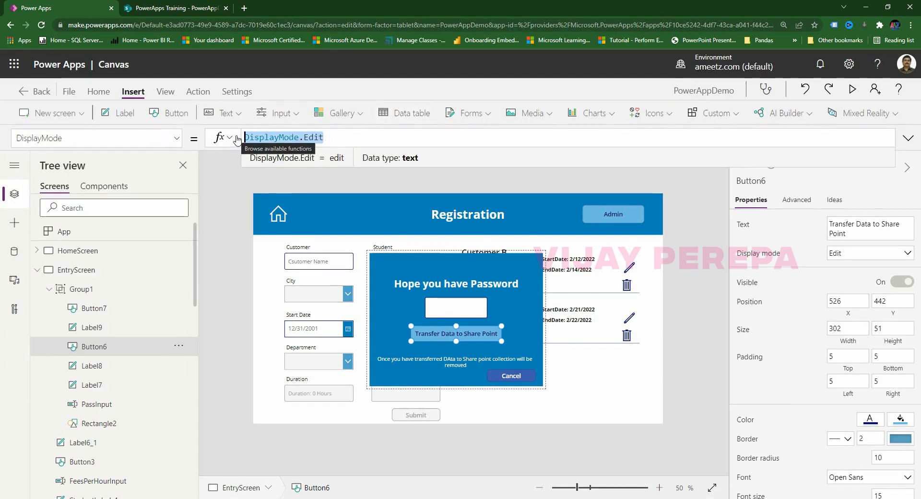
pyautogui.write('If(pass')
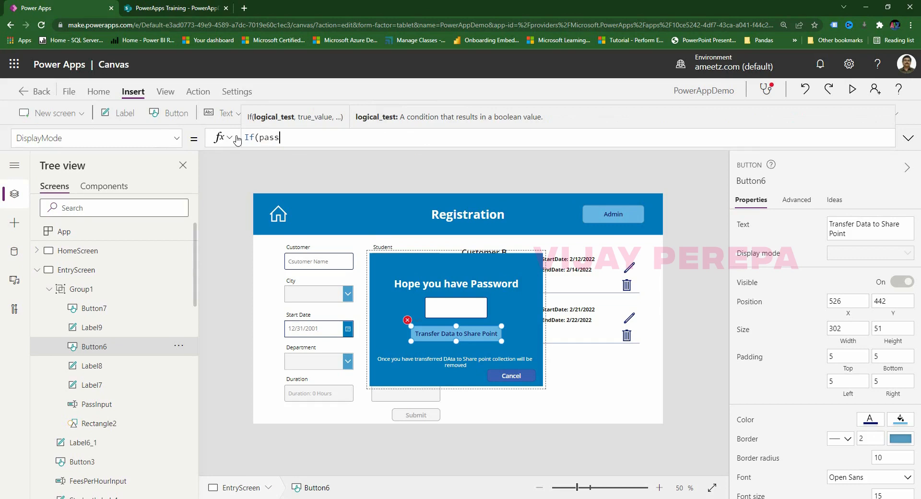
pyautogui.click(288, 158)
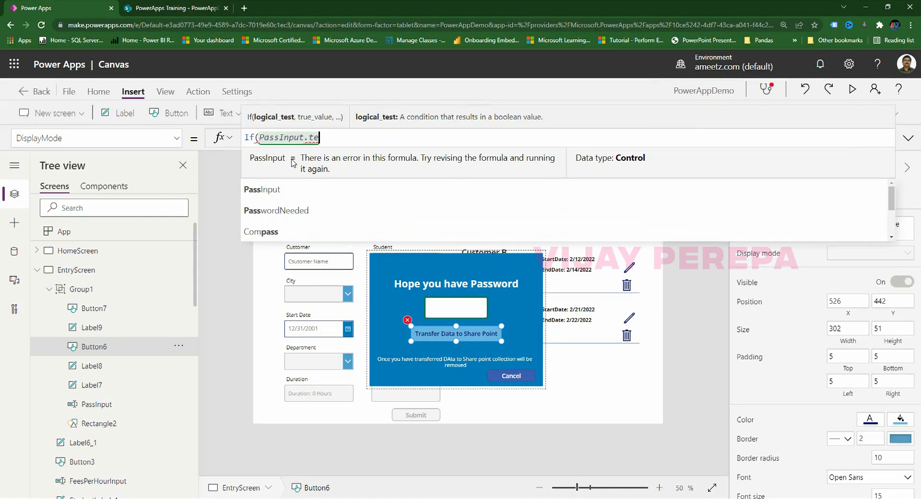
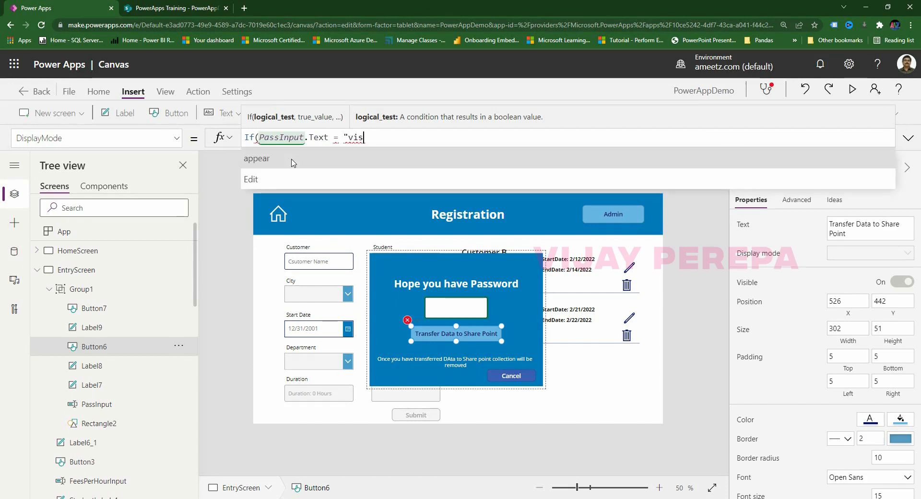
pyautogui.press('BackSpace')
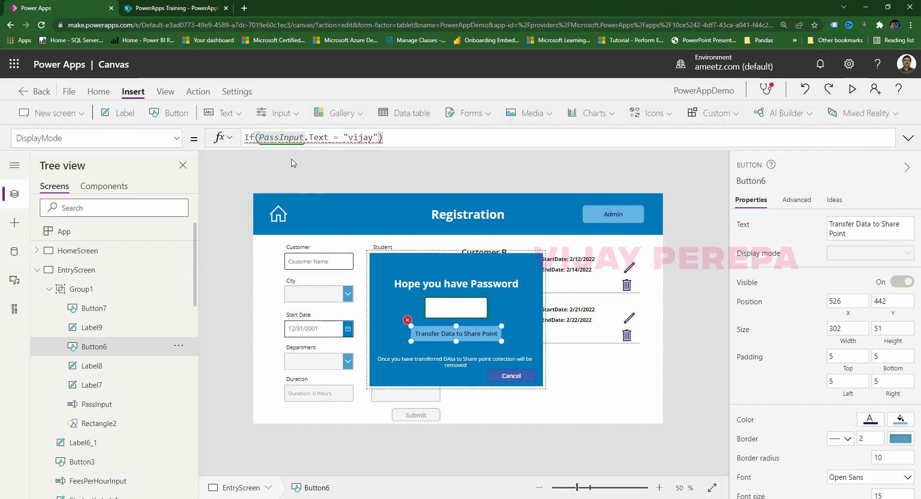
pyautogui.press('BackSpace')
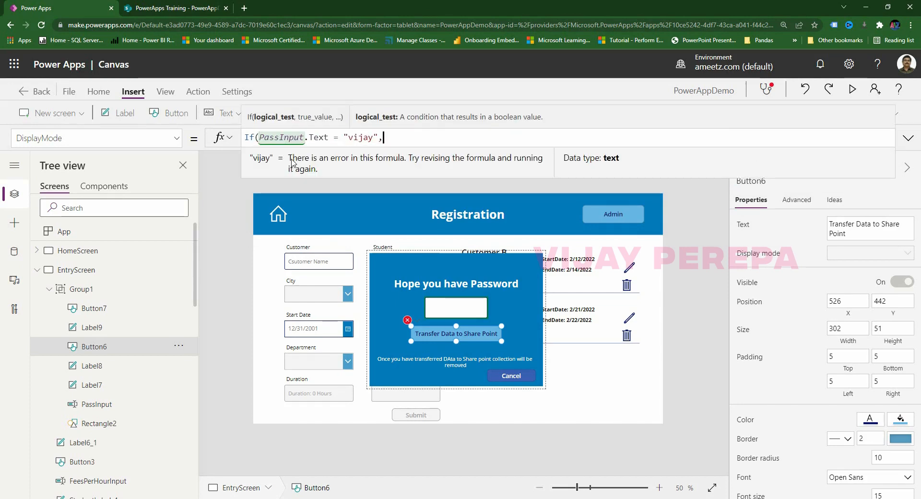
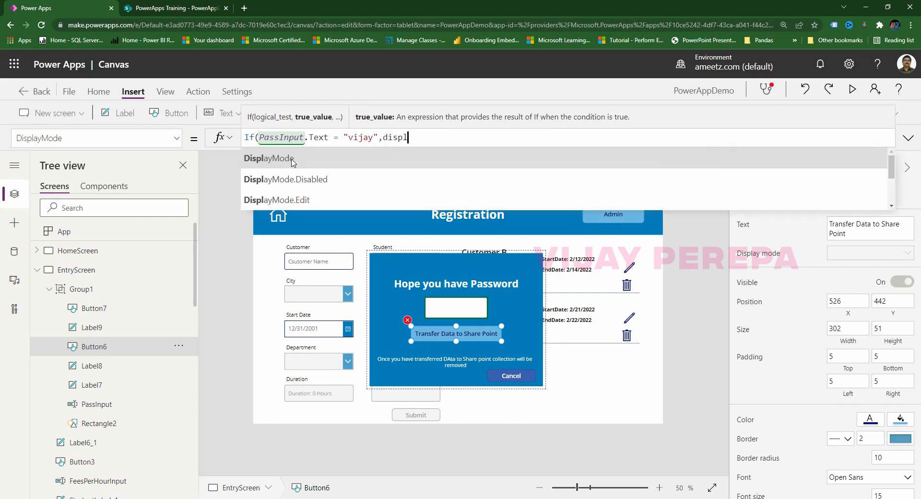
# Finish the If with DisplayMode.Edit and DisplayMode.Disabled branches, commit, and preview the app.
pyautogui.click(315, 199)
pyautogui.write(',si')
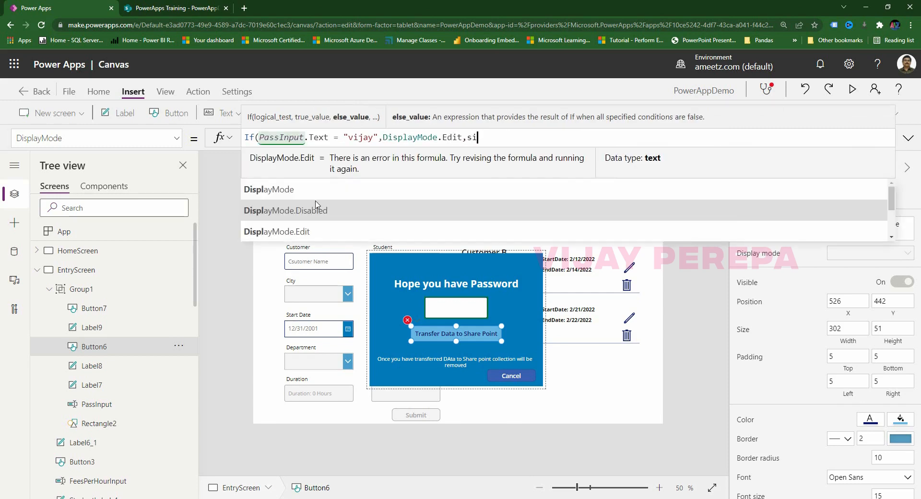
pyautogui.write('spl')
pyautogui.press('BackSpace')
pyautogui.press('BackSpace')
pyautogui.press('BackSpace')
pyautogui.press('BackSpace')
pyautogui.press('BackSpace')
pyautogui.write('ds')
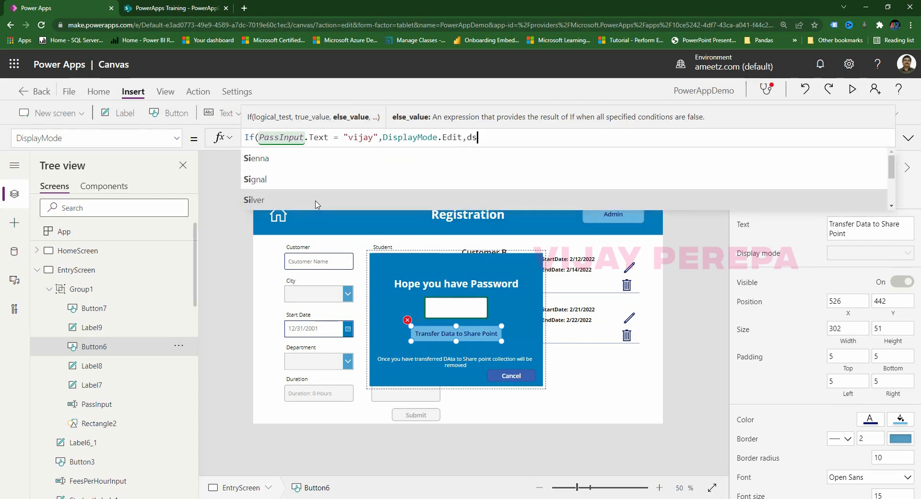
pyautogui.press('BackSpace')
pyautogui.press('BackSpace')
pyautogui.write('displa')
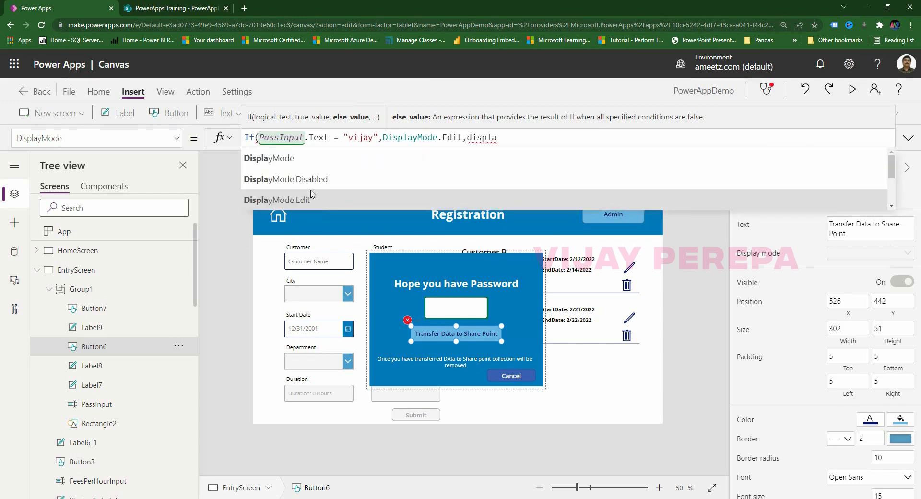
pyautogui.click(319, 180)
pyautogui.write(')')
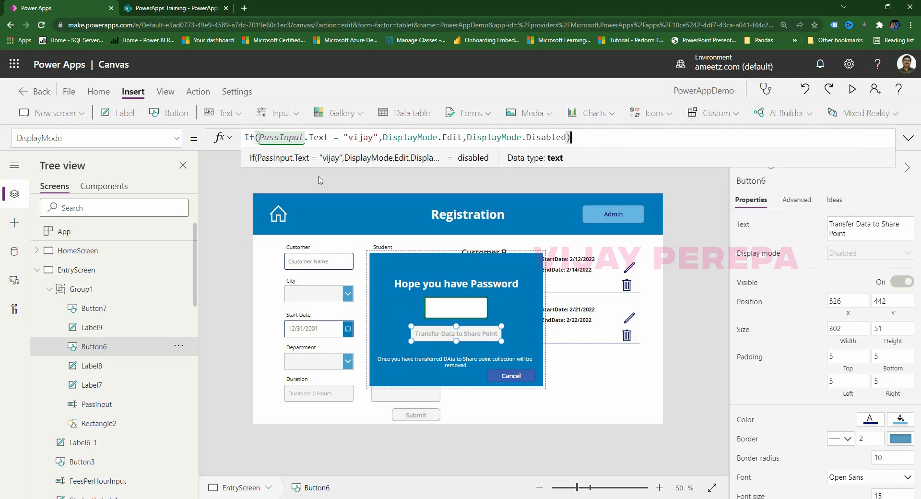
pyautogui.click(381, 468)
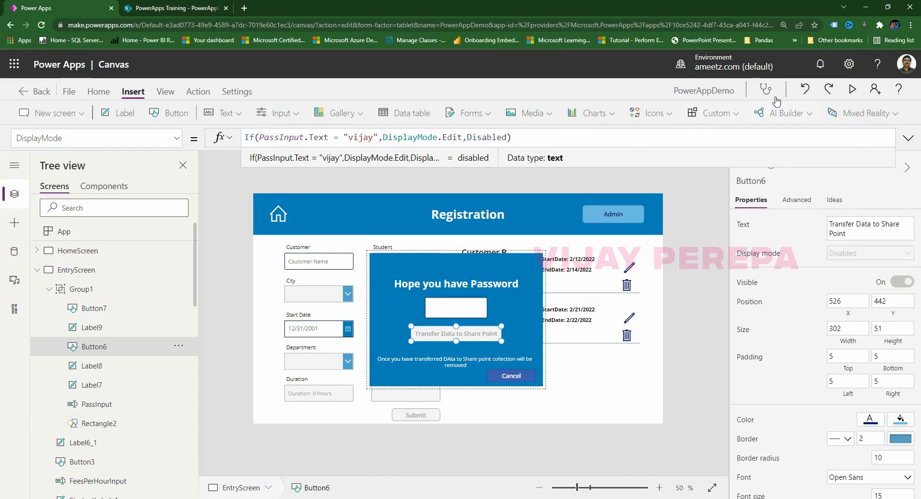
pyautogui.click(853, 90)
pyautogui.click(443, 287)
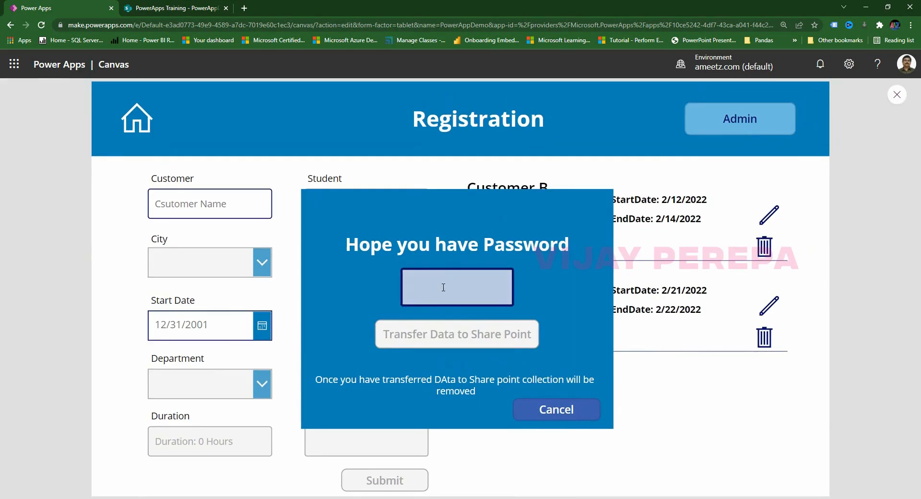
pyautogui.write('12345')
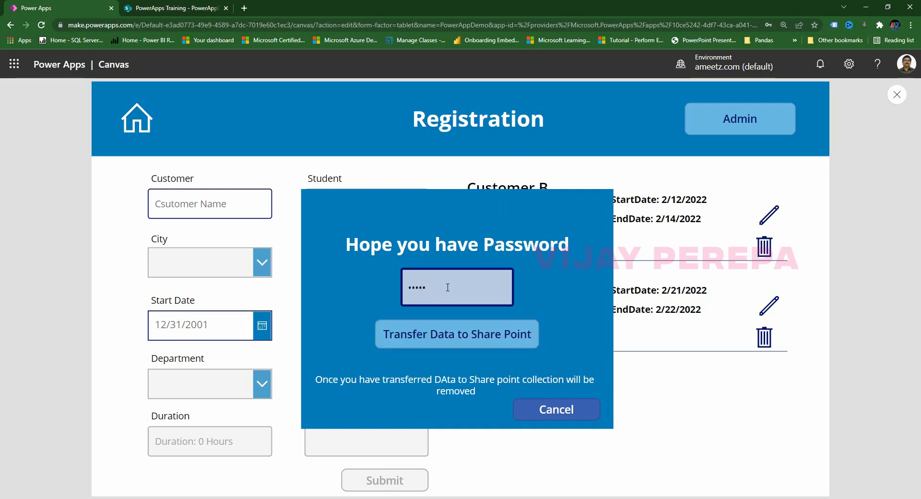
pyautogui.press('BackSpace')
pyautogui.press('BackSpace')
pyautogui.press('BackSpace')
pyautogui.press('BackSpace')
pyautogui.press('BackSpace')
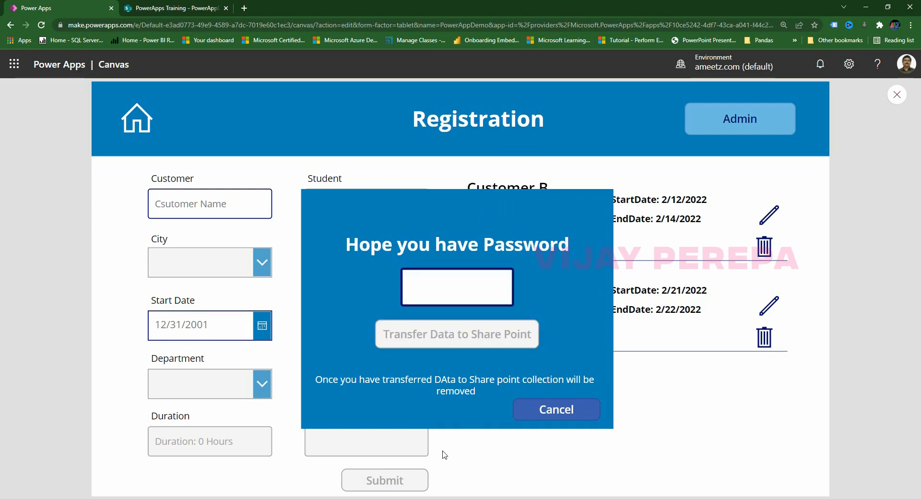
pyautogui.click(515, 464)
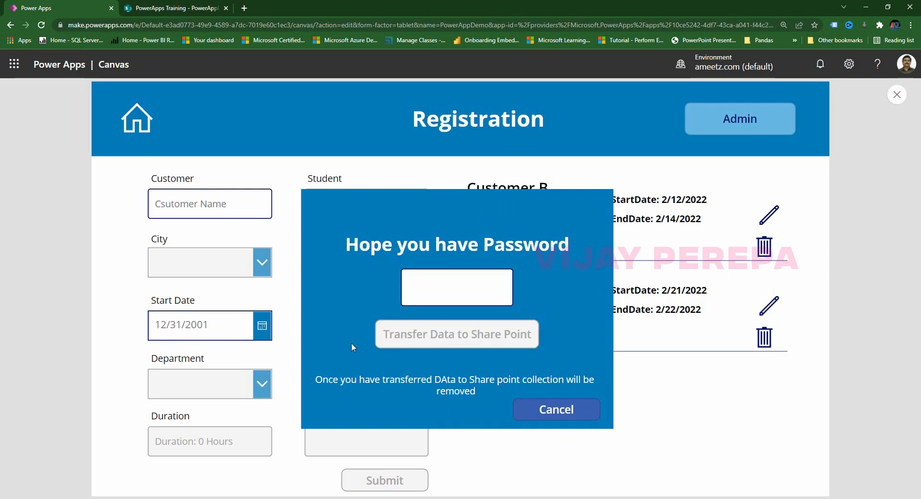
pyautogui.click(901, 98)
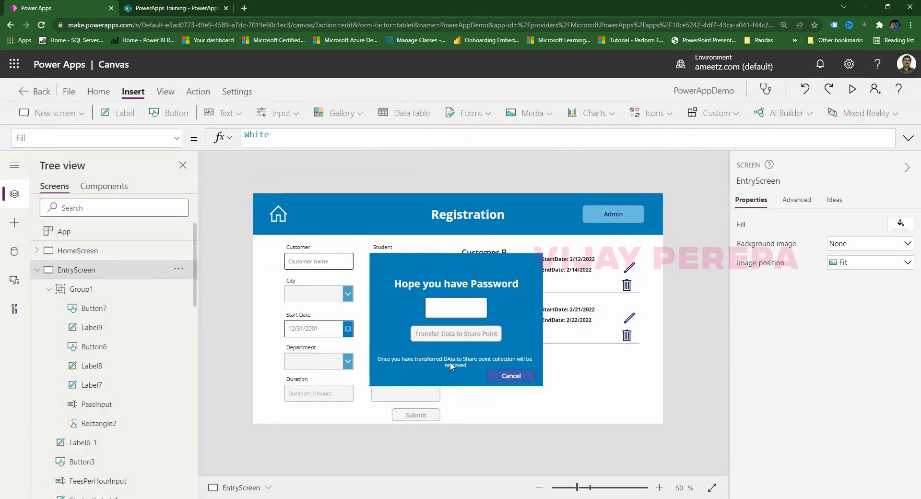
# Select the note label about transferred data and move it up slightly in the dialog.
pyautogui.click(451, 366)
pyautogui.click(450, 365)
pyautogui.click(458, 339)
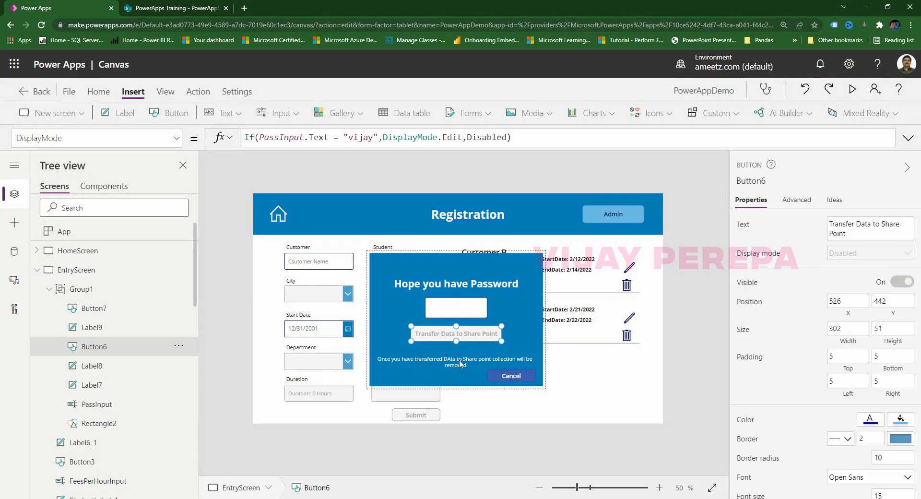
pyautogui.click(460, 364)
pyautogui.moveTo(460, 364); pyautogui.dragTo(461, 353)
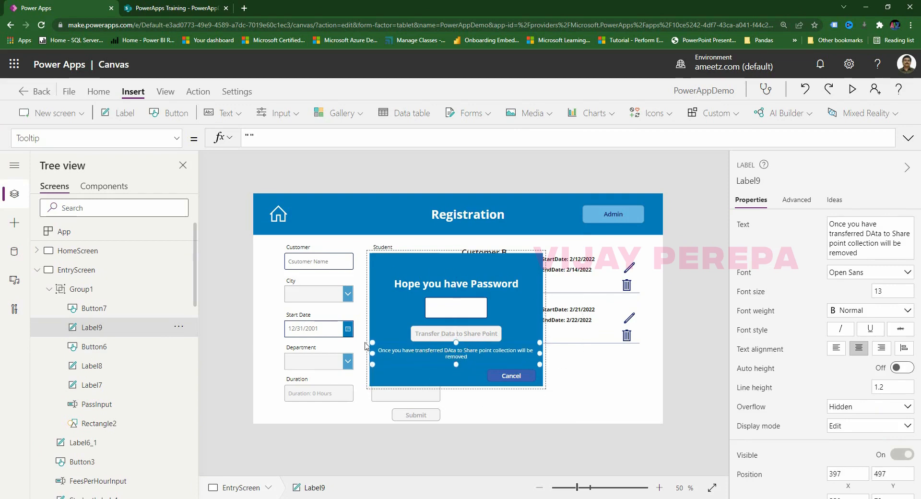
# Switch the label to its Visible property and delete the existing formula.
pyautogui.click(112, 139)
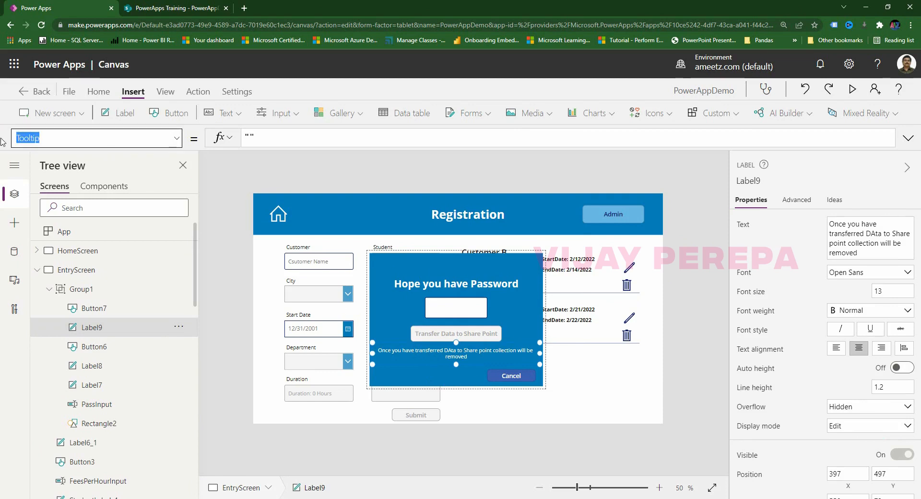
pyautogui.write('Vsi')
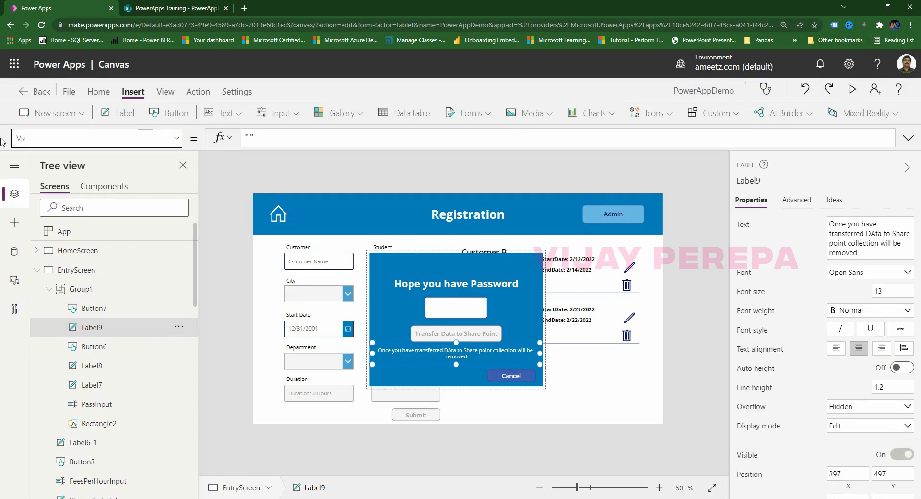
pyautogui.write('isible')
pyautogui.press('Return')
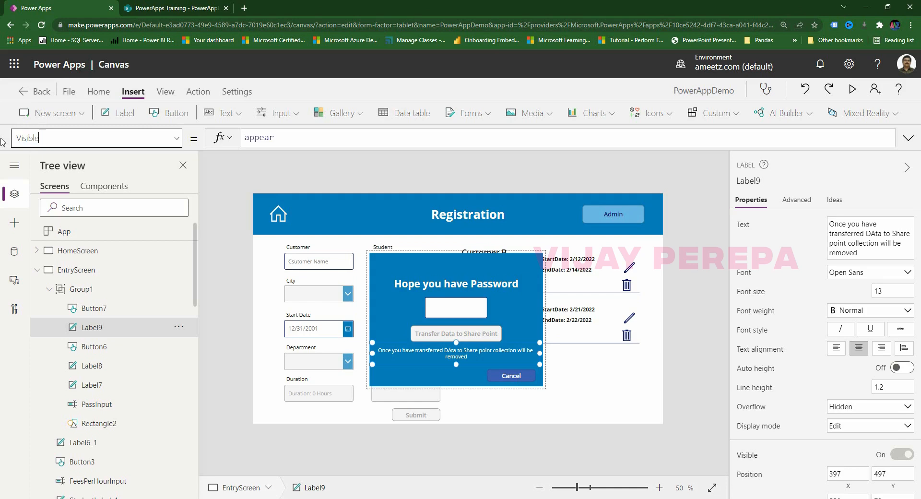
pyautogui.moveTo(306, 139); pyautogui.dragTo(130, 119)
pyautogui.press('BackSpace')
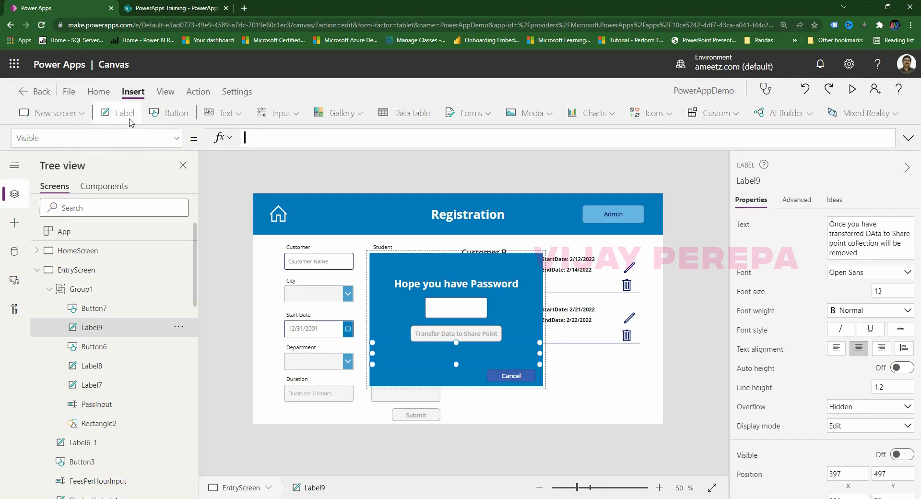
# Set Visible to If(Button6.DisplayMode = DisplayMode.Edit,true,false) and commit it.
pyautogui.write('If(but')
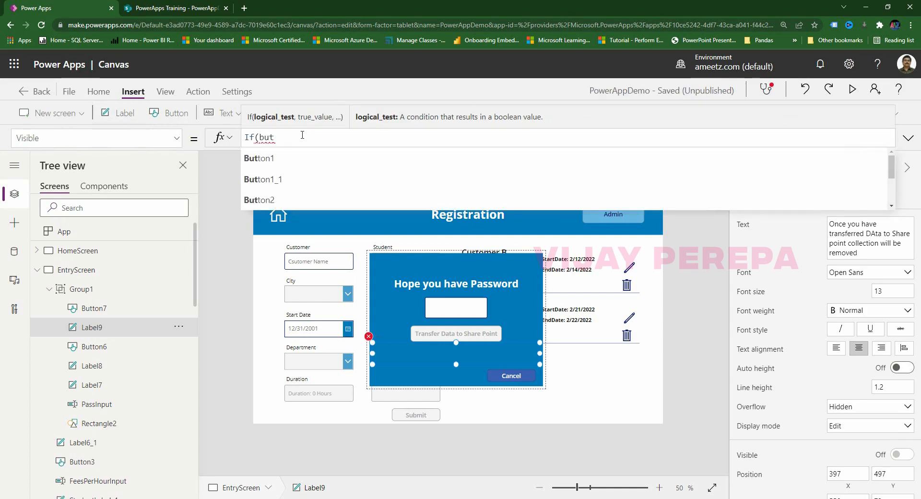
pyautogui.write('ton')
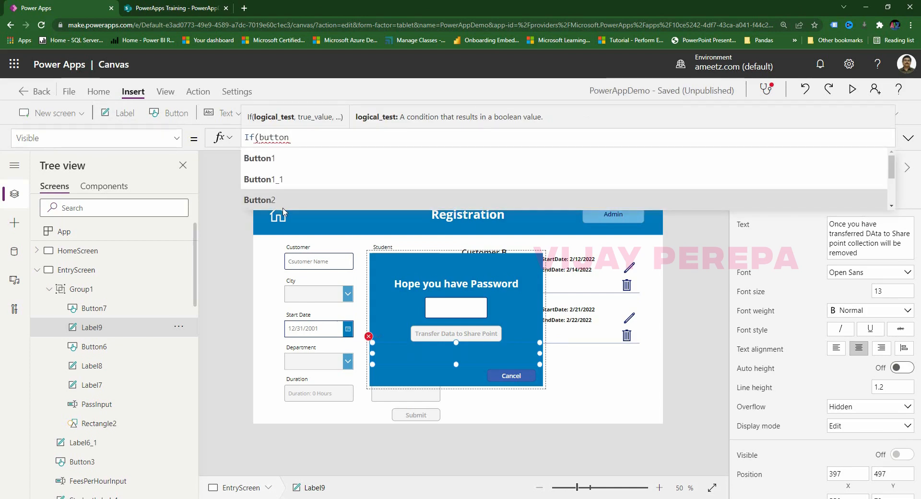
pyautogui.scroll(-3, 295, 192)
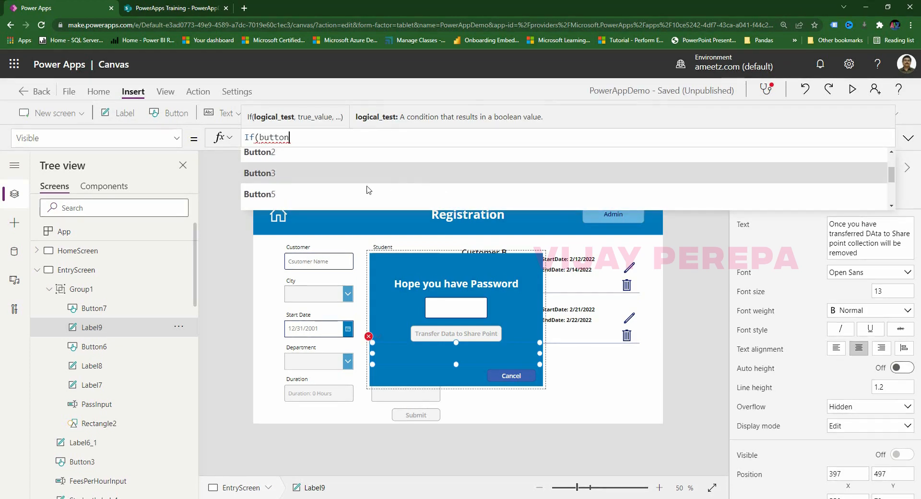
pyautogui.click(291, 188)
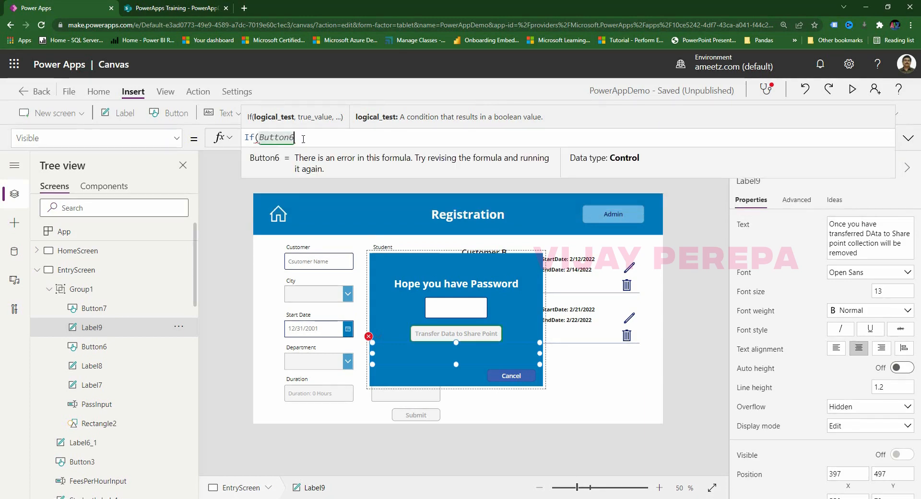
pyautogui.write('.disp')
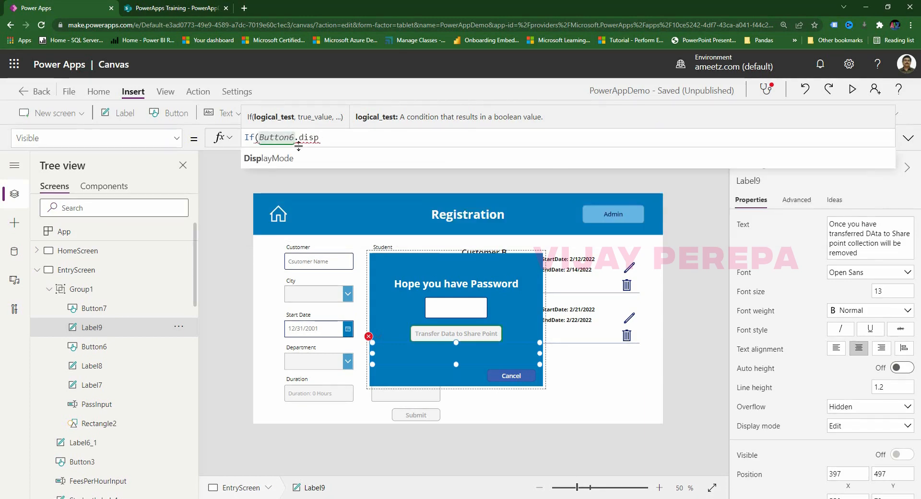
pyautogui.click(294, 158)
pyautogui.write('=')
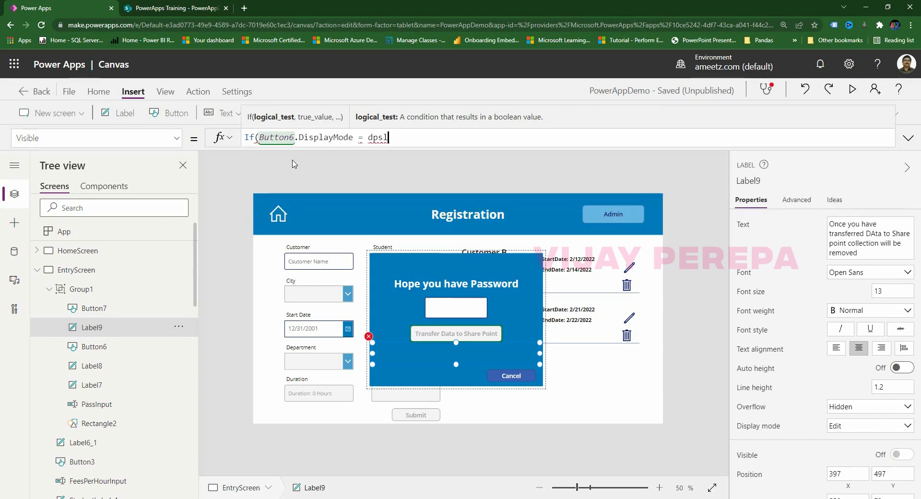
pyautogui.write(' dispaly')
pyautogui.press('BackSpace')
pyautogui.press('BackSpace')
pyautogui.press('BackSpace')
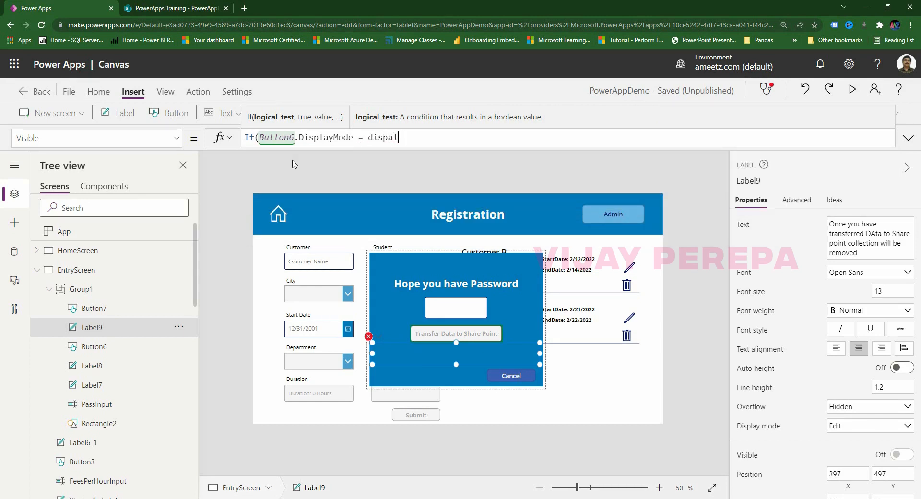
pyautogui.write('lay')
pyautogui.click(321, 201)
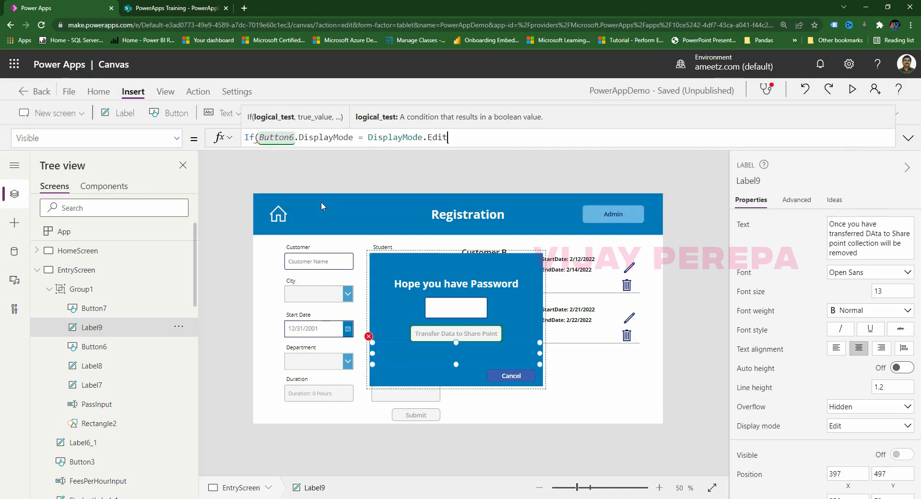
pyautogui.write(',true')
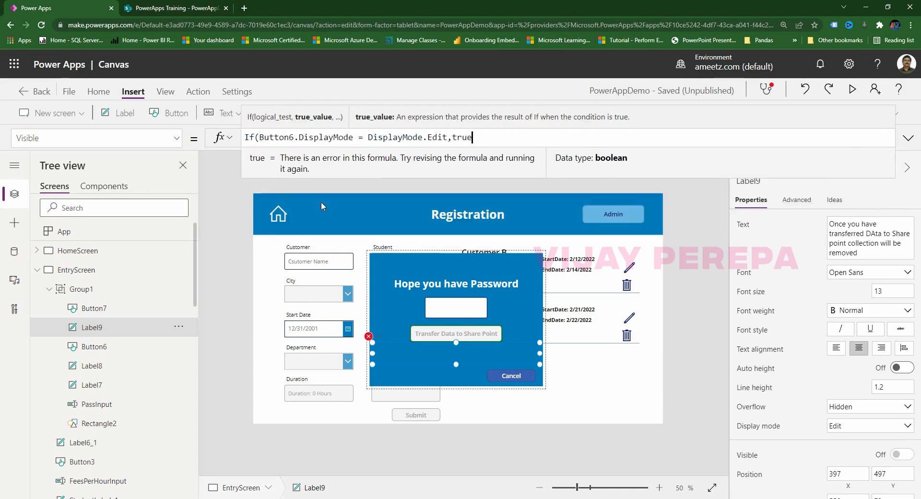
pyautogui.write(',false)')
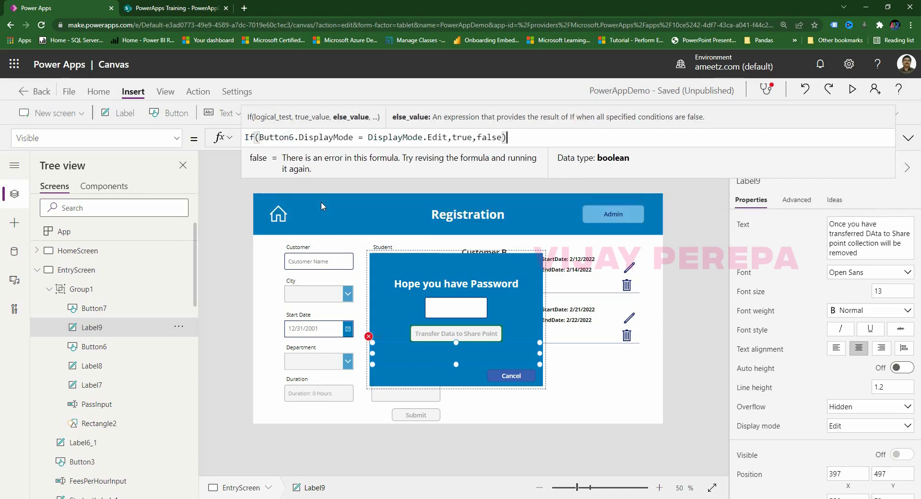
pyautogui.click(481, 450)
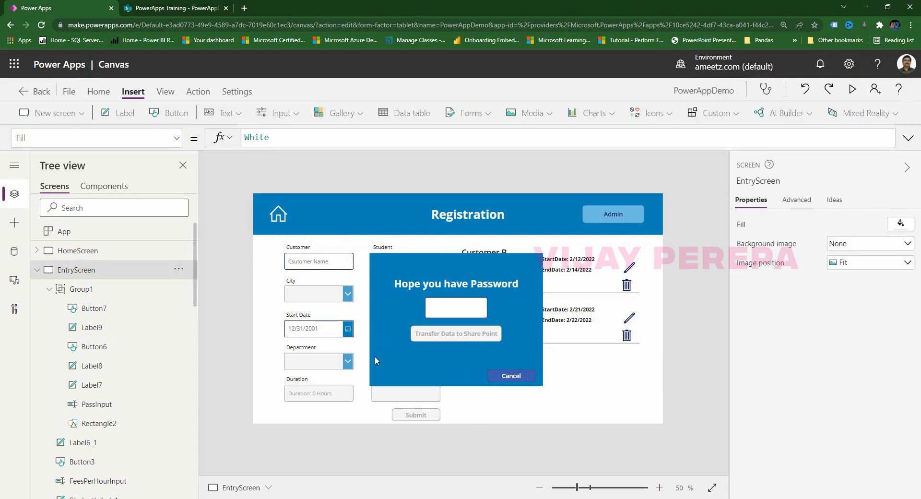
# Replace the Cancel button's OnSelect with UpdateContext({appear:false}).
pyautogui.click(528, 370)
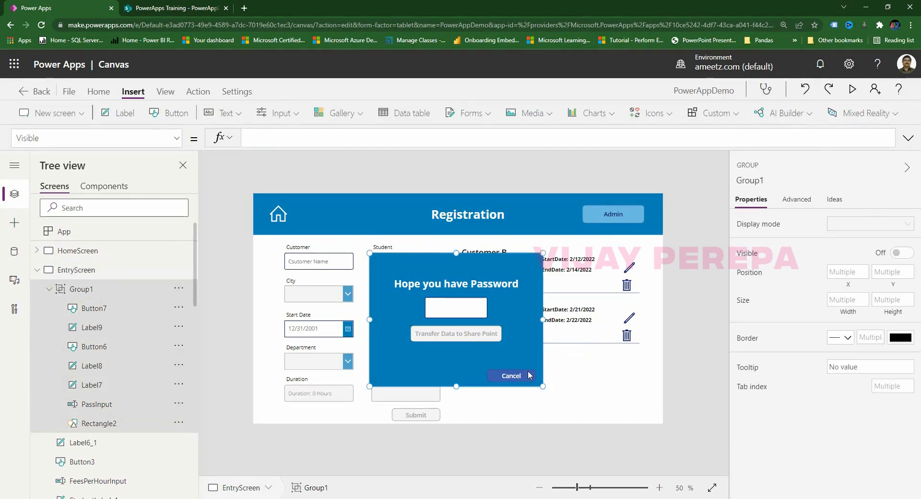
pyautogui.click(528, 370)
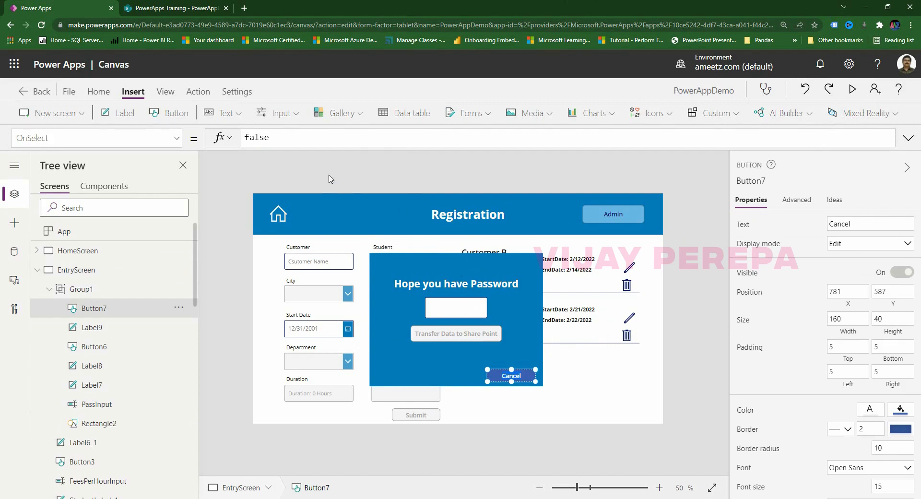
pyautogui.hotkey('ctrl', 'a')
pyautogui.write('Update')
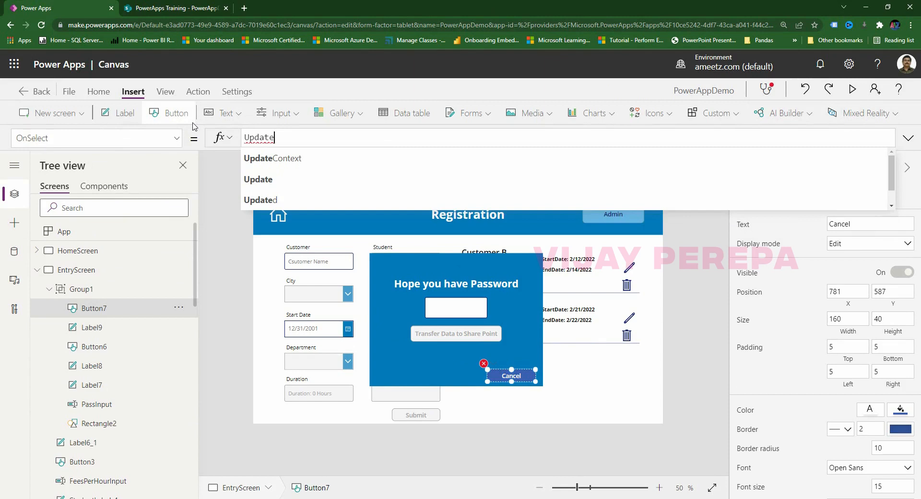
pyautogui.press('Tab')
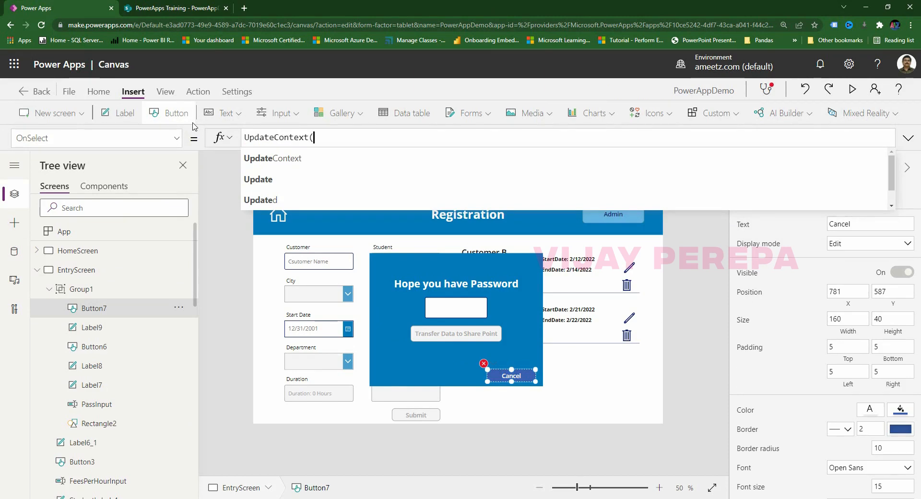
pyautogui.write('{}')
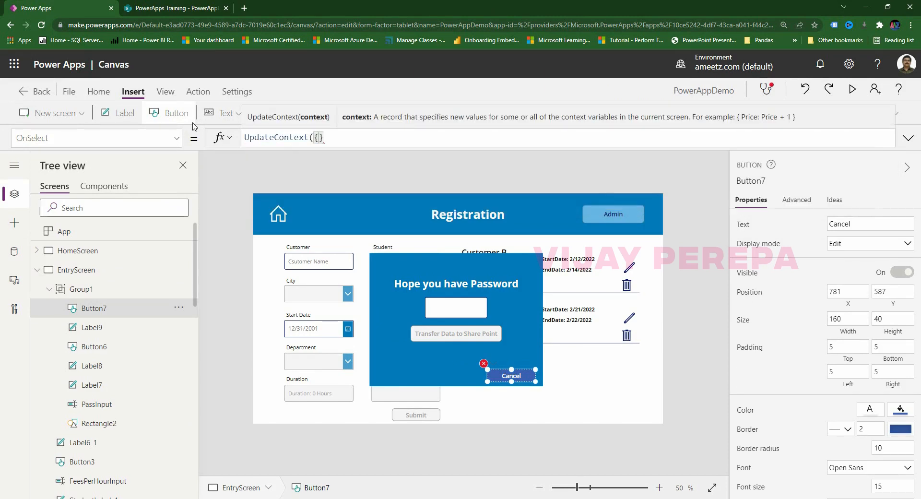
pyautogui.write(')')
pyautogui.press('Left')
pyautogui.write('appear:false')
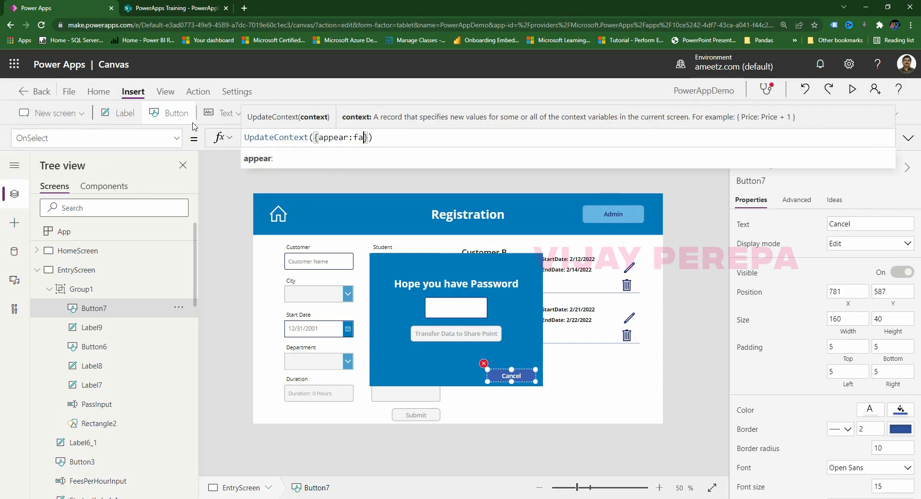
pyautogui.click(678, 274)
# Preview the app, open the Admin popup, cancel it, and exit preview.
pyautogui.press('F5')
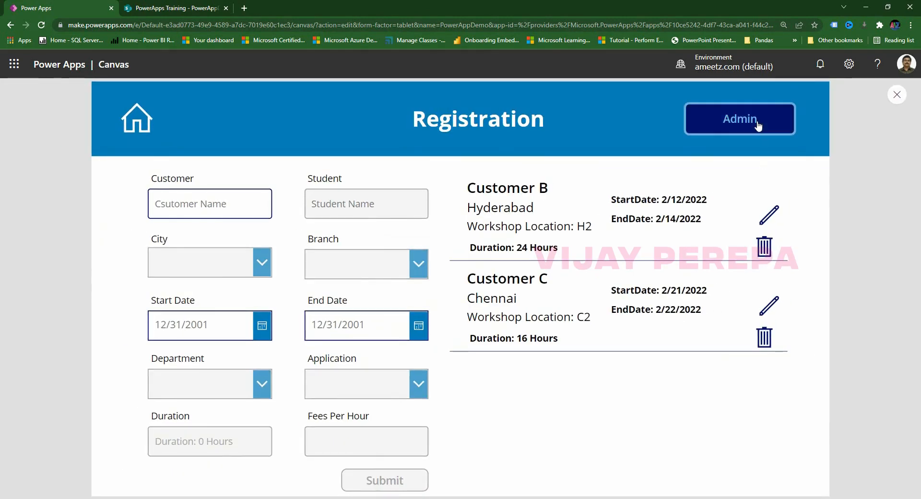
pyautogui.click(740, 120)
pyautogui.click(570, 408)
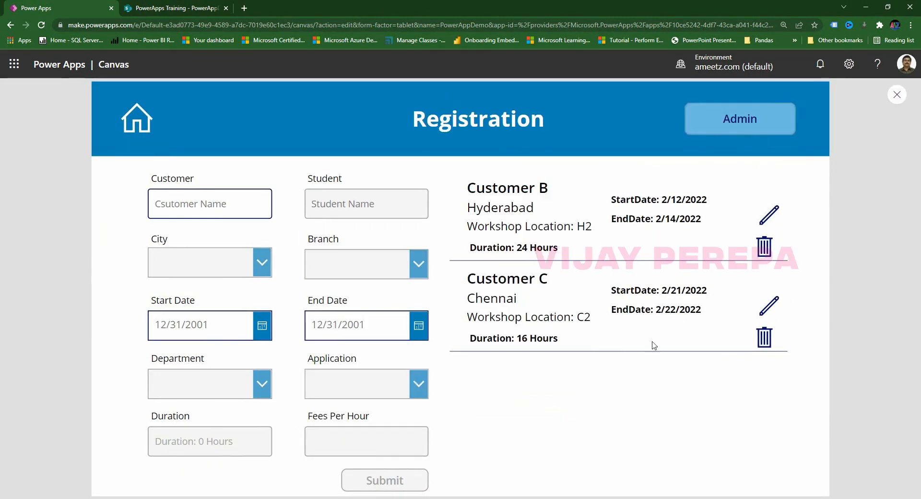
pyautogui.click(896, 95)
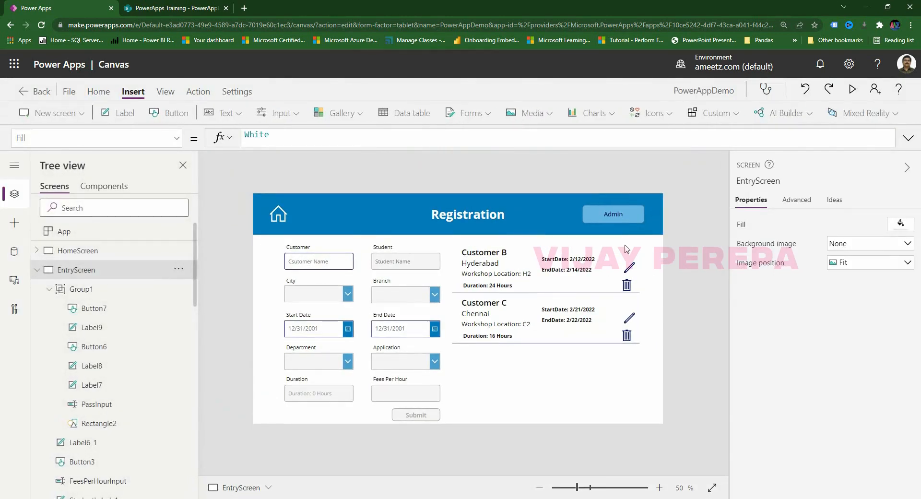
# Preview again, open the Admin popup, enter the password, then exit preview.
pyautogui.click(851, 89)
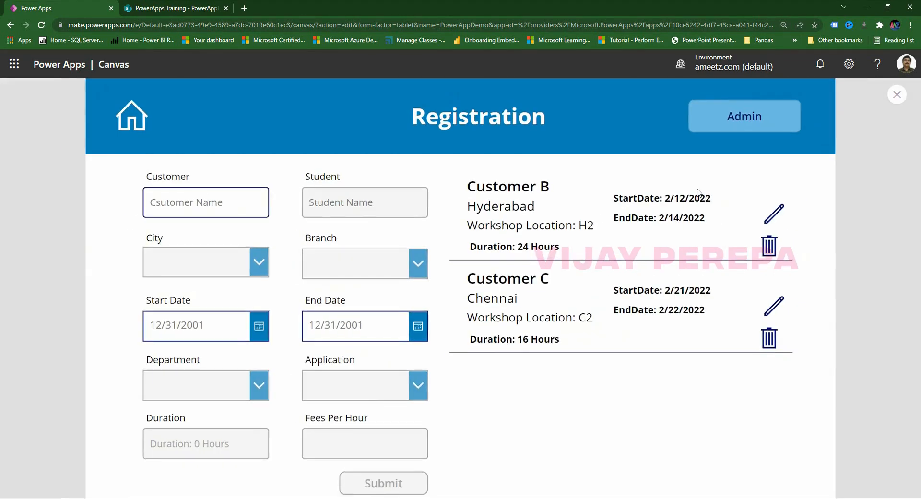
pyautogui.click(741, 118)
pyautogui.click(471, 294)
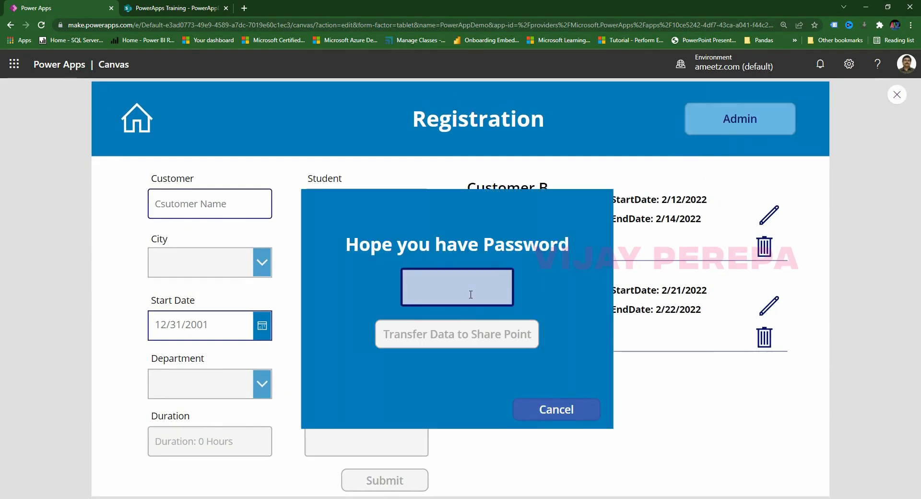
pyautogui.write('•••••')
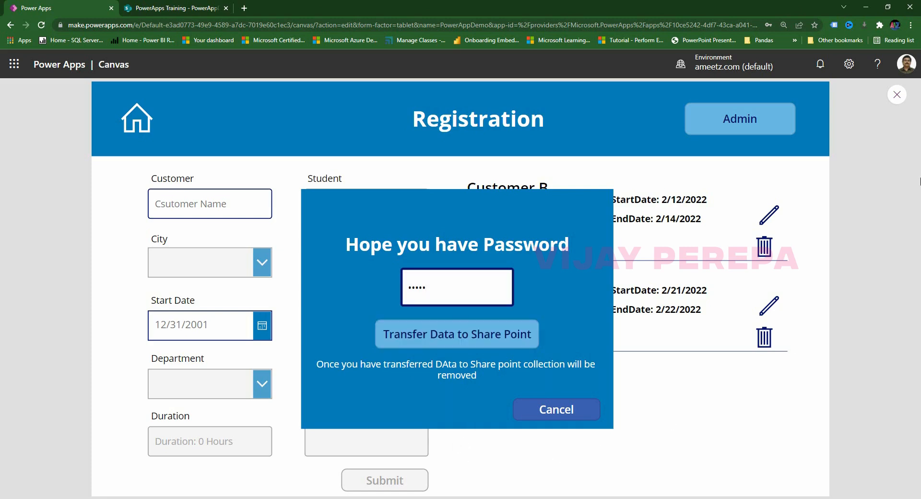
pyautogui.click(896, 95)
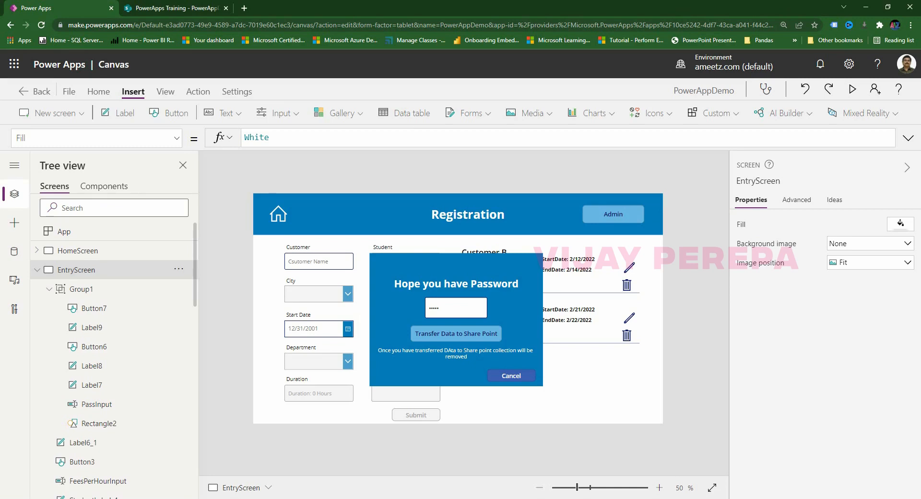
# Check the Data panel, then select Button6 in Group1 and enlarge the formula bar.
pyautogui.click(14, 253)
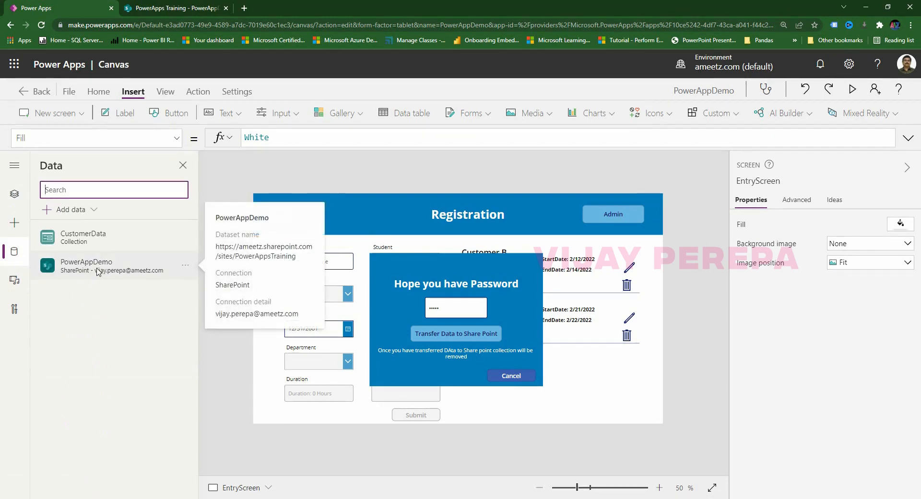
pyautogui.click(16, 194)
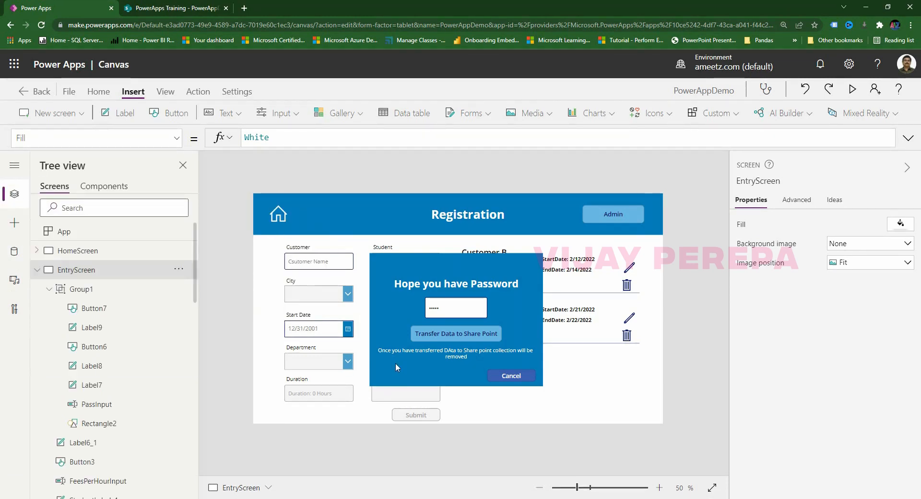
pyautogui.click(442, 334)
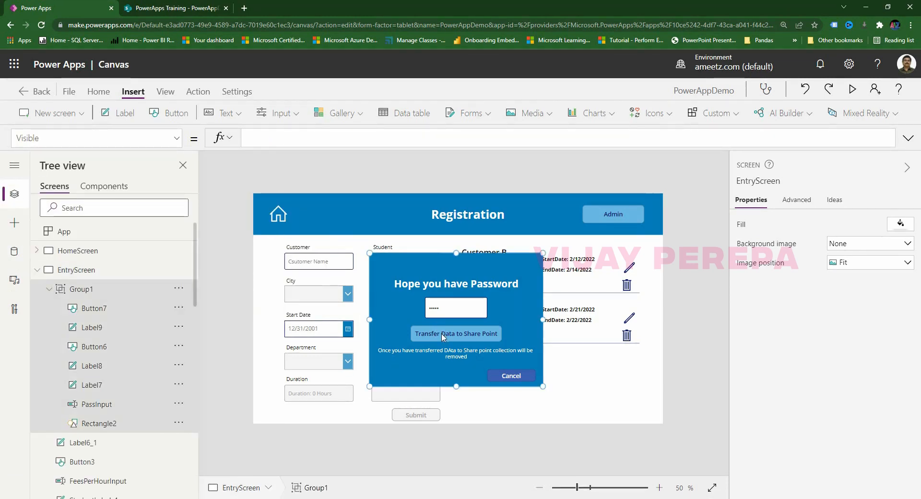
pyautogui.click(538, 448)
pyautogui.click(485, 340)
pyautogui.click(486, 341)
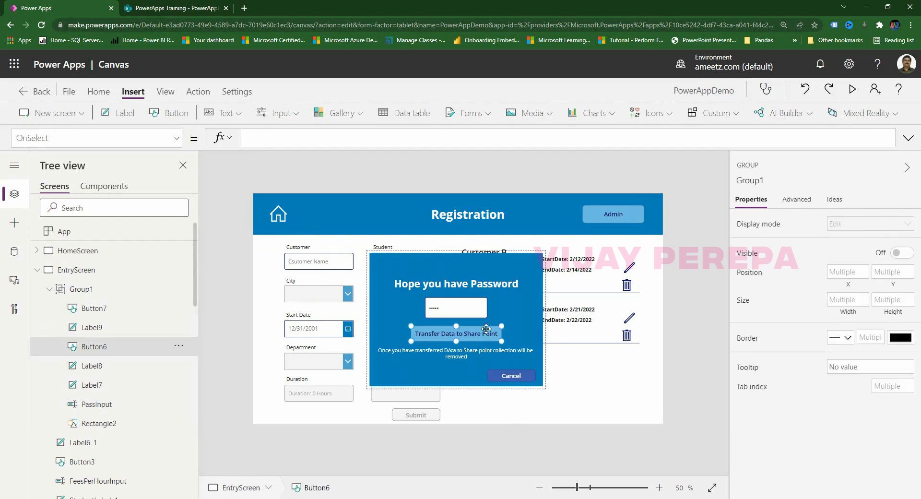
pyautogui.moveTo(484, 149); pyautogui.dragTo(484, 259)
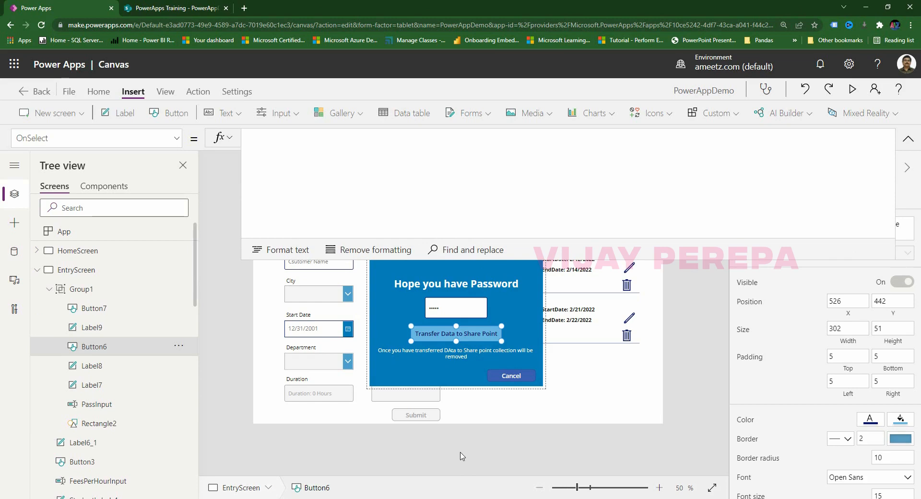
# Begin OnSelect with ForAll(CustomerData, Patch(PowerAppDemo, on separate lines.
pyautogui.click(307, 138)
pyautogui.write('ForAll(')
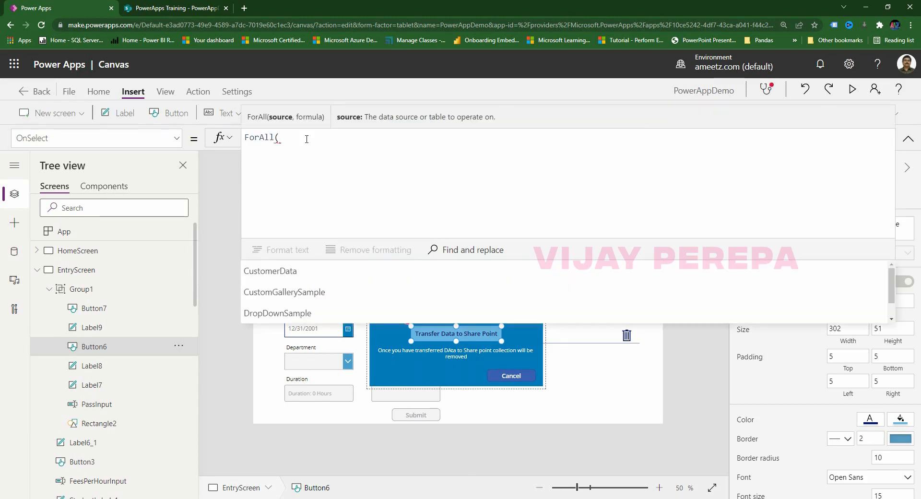
pyautogui.write('cus')
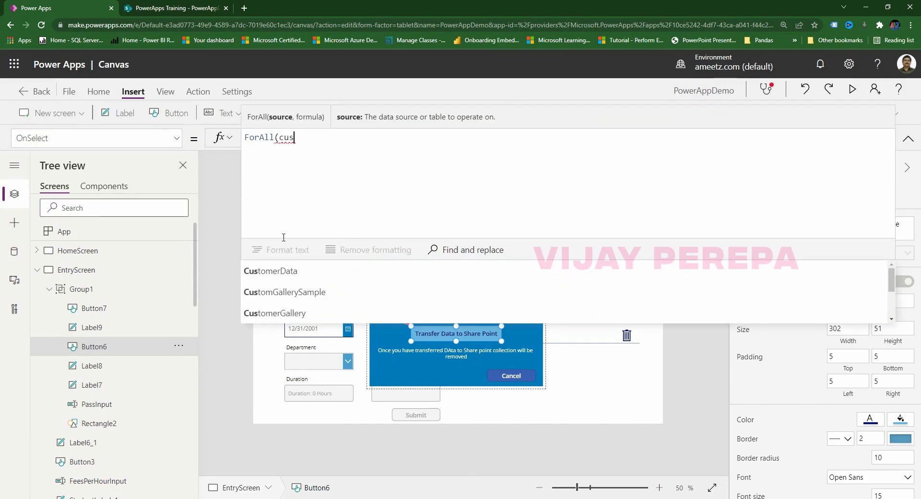
pyautogui.click(288, 271)
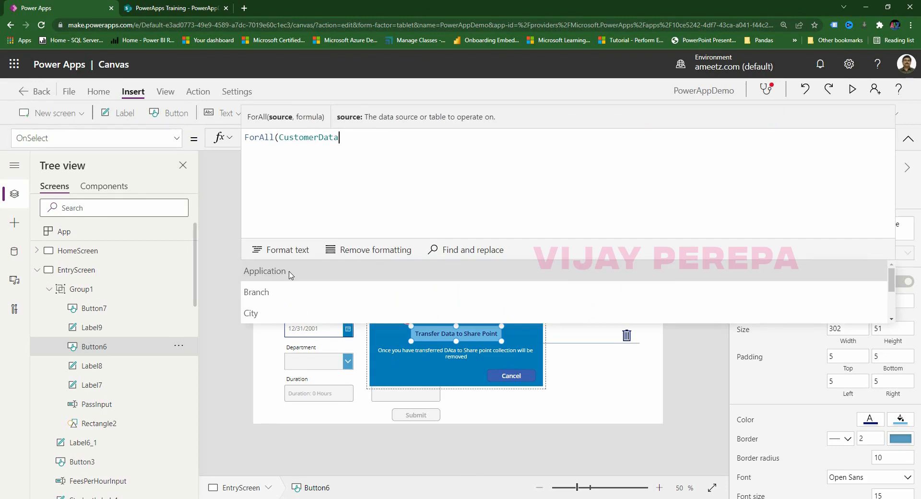
pyautogui.write(',')
pyautogui.hotkey('shift', 'Return')
pyautogui.write('Patch(')
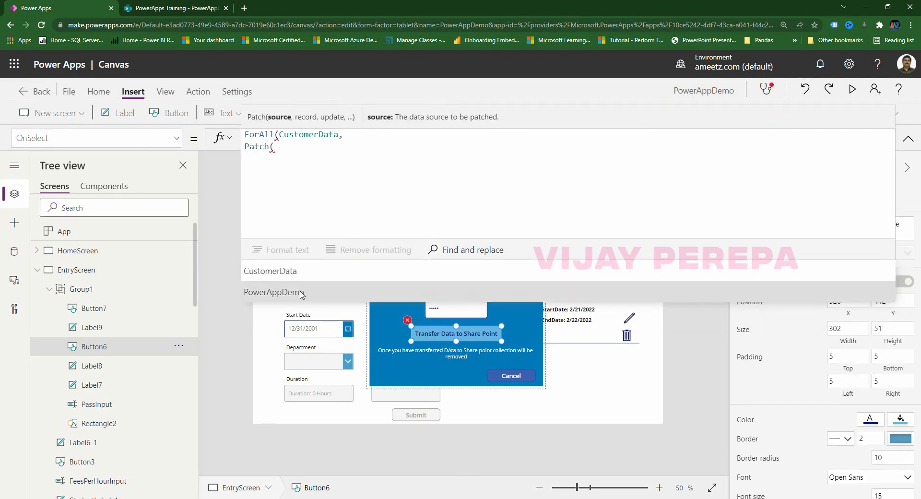
pyautogui.click(303, 292)
pyautogui.write(',')
pyautogui.hotkey('shift', 'Return')
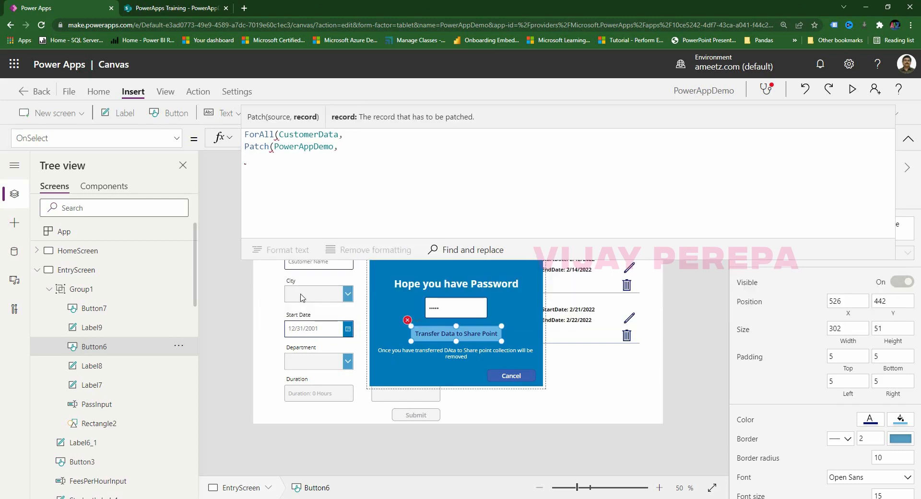
# Add Defaults(PowerAppDemo), remove the trial {Customer:Customer} line, and switch to Excel.
pyautogui.write('dEfaul')
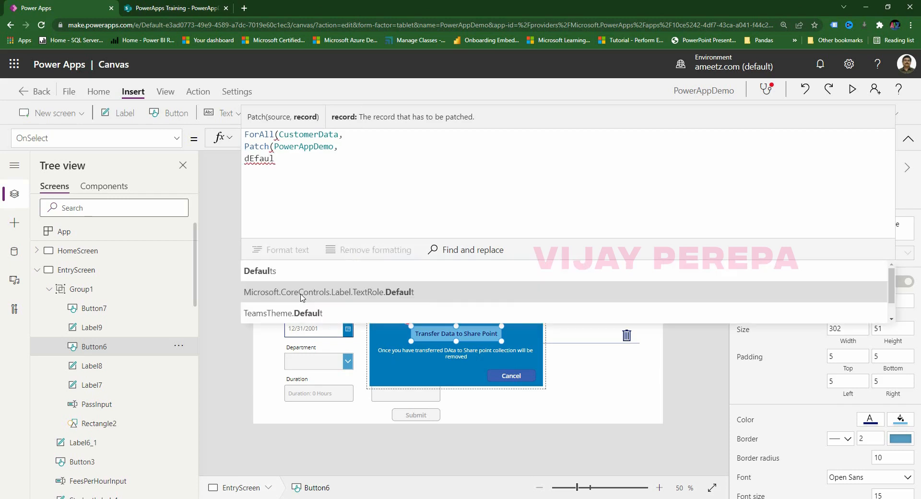
pyautogui.press('Tab')
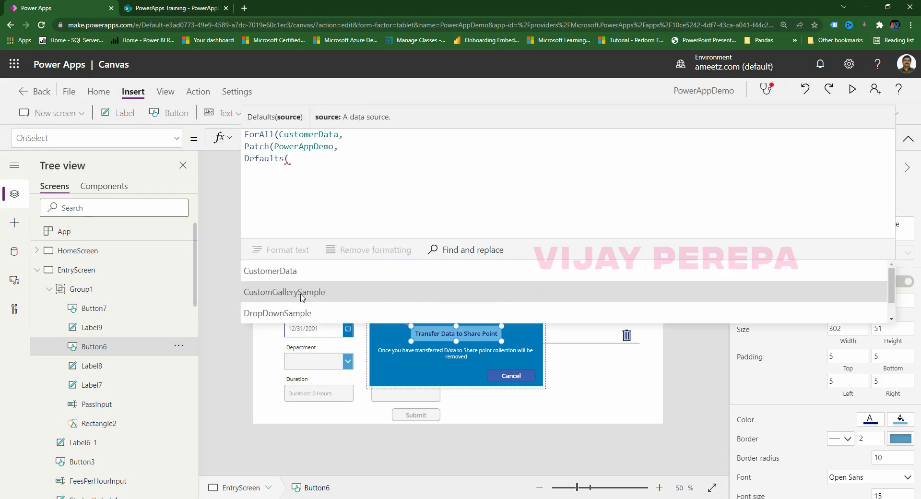
pyautogui.write('power')
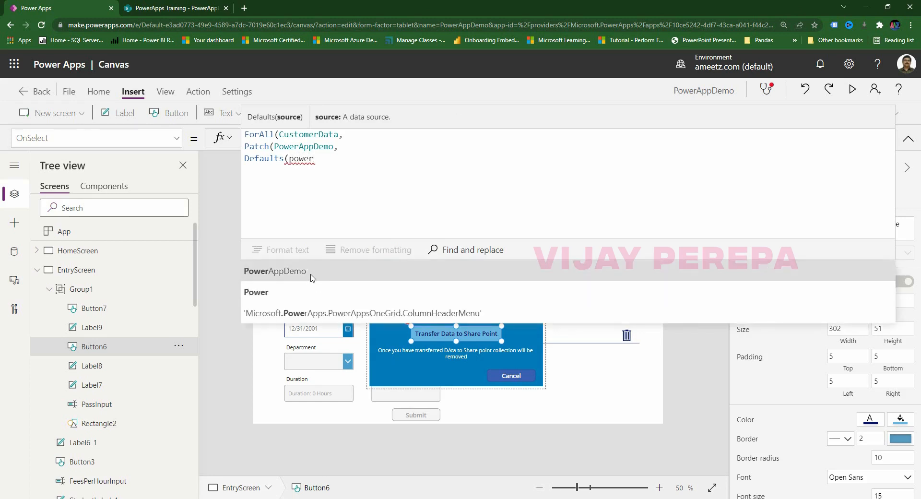
pyautogui.click(310, 269)
pyautogui.write(',')
pyautogui.hotkey('shift', 'Return')
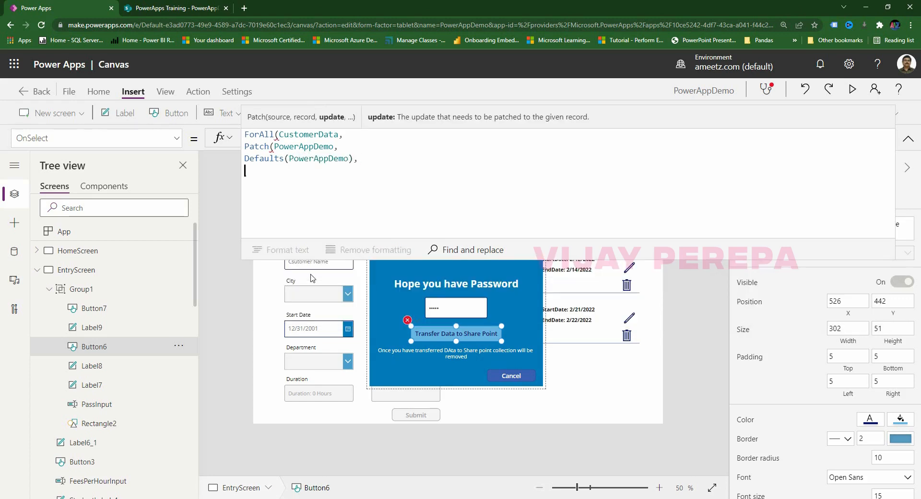
pyautogui.write('{')
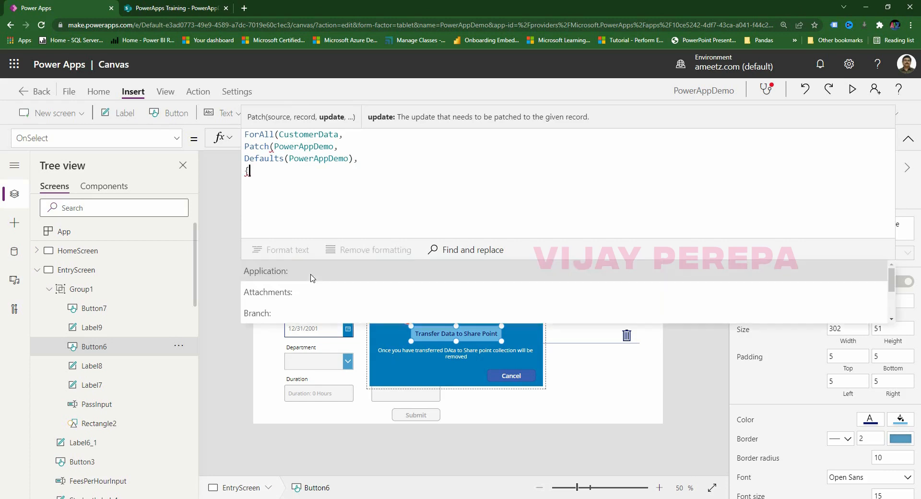
pyautogui.write('}')
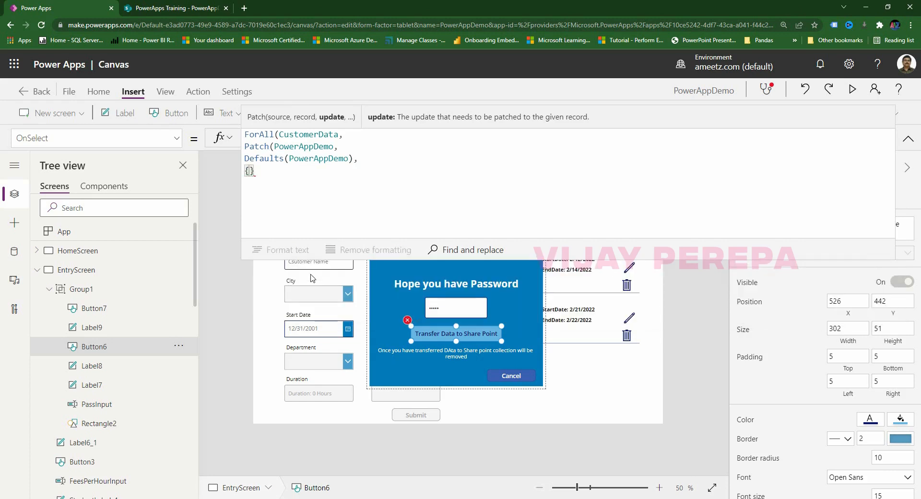
pyautogui.write('Csuotm')
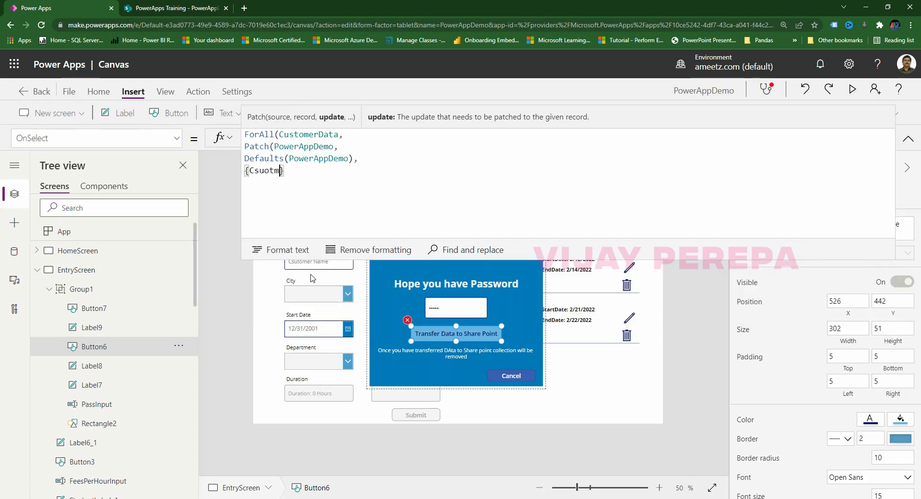
pyautogui.press('BackSpace')
pyautogui.press('BackSpace')
pyautogui.press('BackSpace')
pyautogui.press('BackSpace')
pyautogui.press('BackSpace')
pyautogui.write('ustomer:Custom')
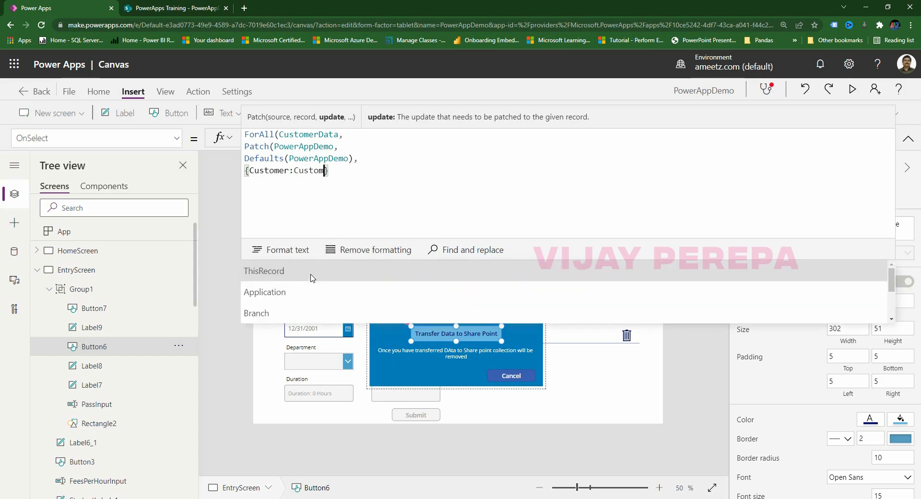
pyautogui.write('er')
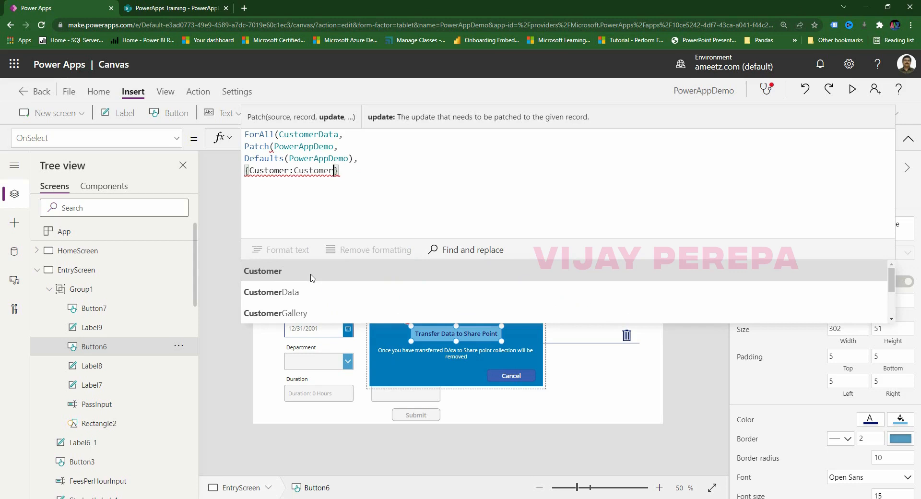
pyautogui.moveTo(353, 171); pyautogui.dragTo(241, 172)
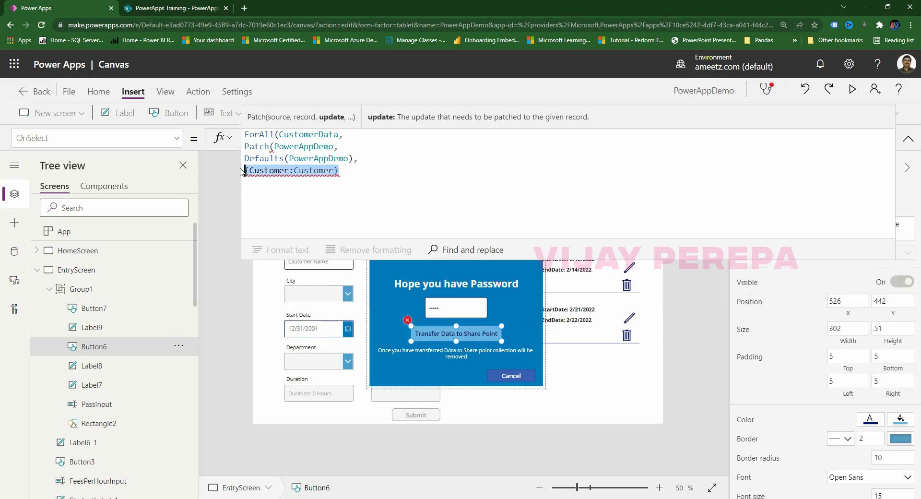
pyautogui.press('BackSpace')
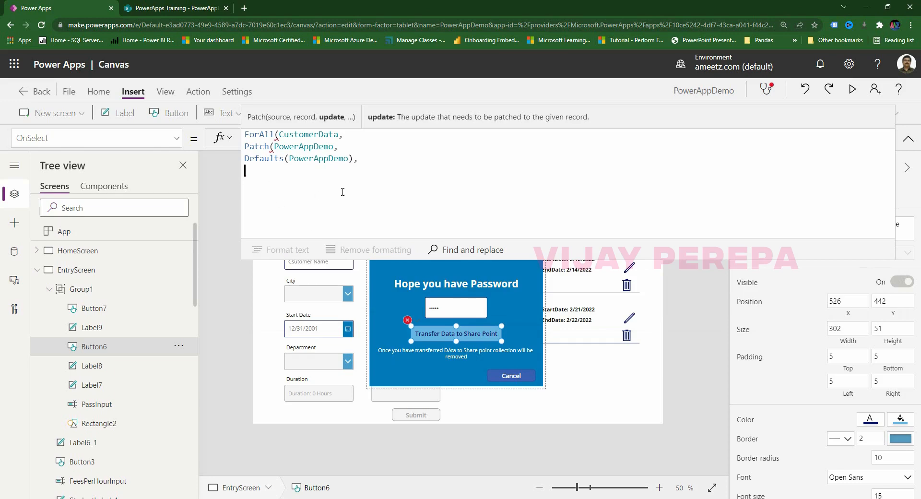
pyautogui.hotkey('alt', 'Tab')
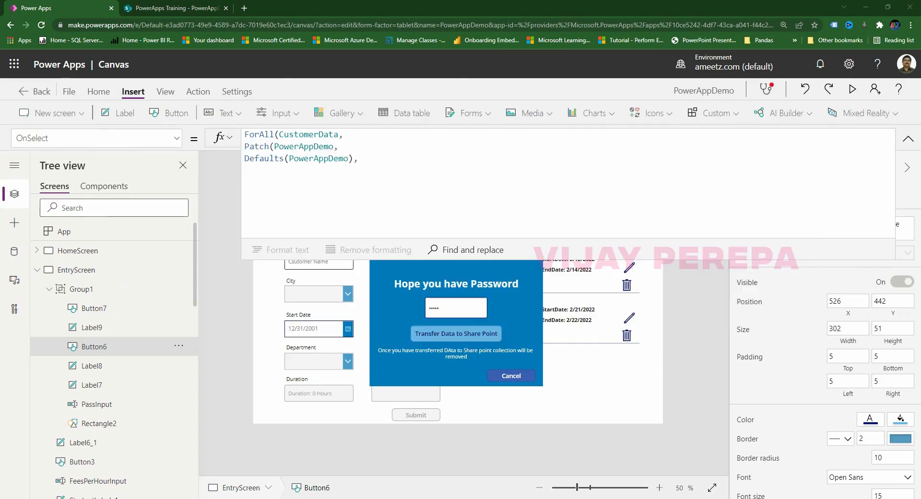
pyautogui.hotkey('alt', 'Tab')
# Copy the field names E15:E24 into Sheet4 starting at E5 and widen column E.
pyautogui.click(168, 179)
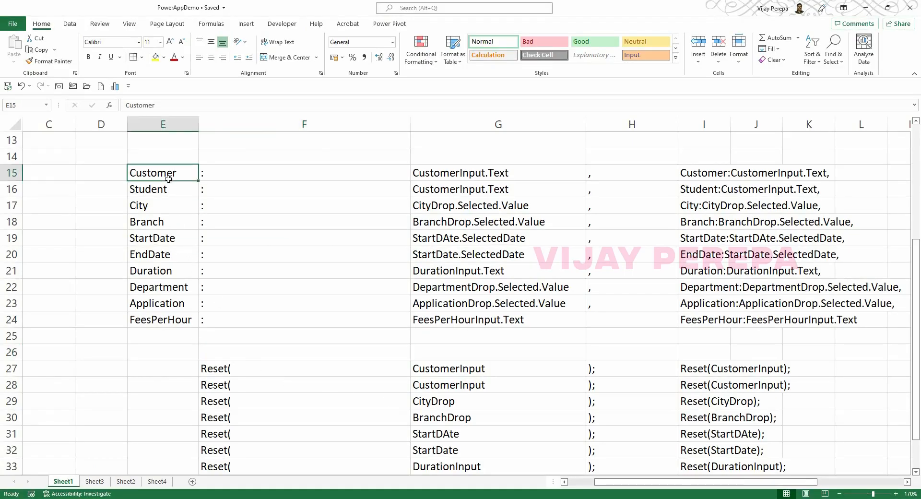
pyautogui.hotkey('shift', 'Down')
pyautogui.hotkey('shift', 'Down')
pyautogui.hotkey('shift', 'Down')
pyautogui.hotkey('shift', 'Down')
pyautogui.hotkey('shift', 'Down')
pyautogui.hotkey('shift', 'Down')
pyautogui.hotkey('shift', 'Down')
pyautogui.hotkey('shift', 'Down')
pyautogui.hotkey('shift', 'Down')
pyautogui.hotkey('ctrl', 'c')
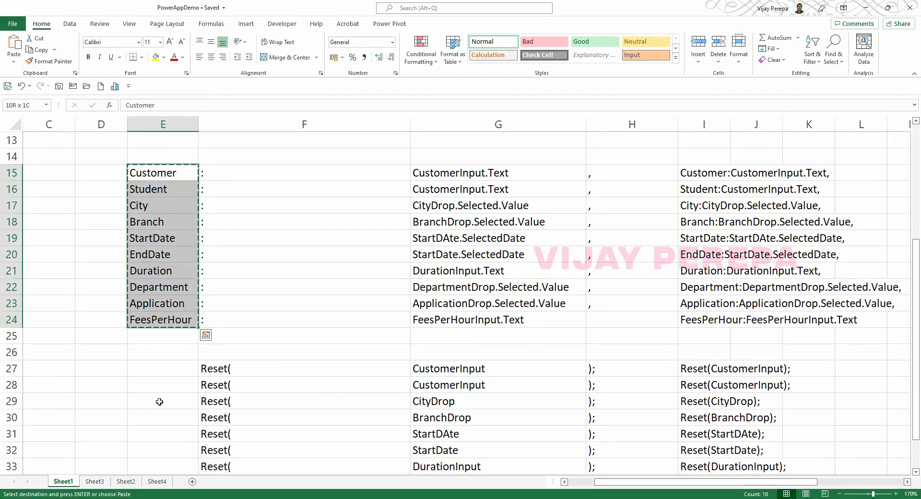
pyautogui.click(157, 481)
pyautogui.click(207, 186)
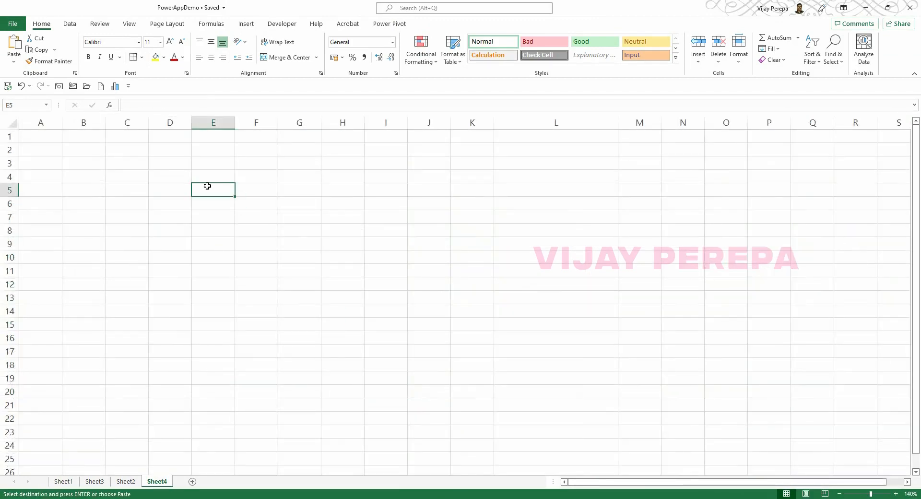
pyautogui.hotkey('ctrl', 'v')
pyautogui.moveTo(235, 122); pyautogui.dragTo(239, 122)
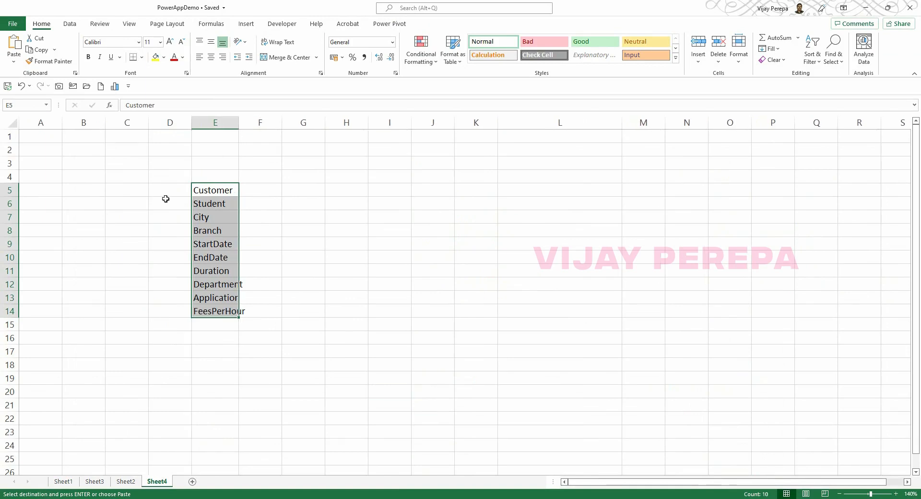
# Fill opening braces down D5:D14 and colons down F5:F14.
pyautogui.click(167, 190)
pyautogui.write('{')
pyautogui.press('Return')
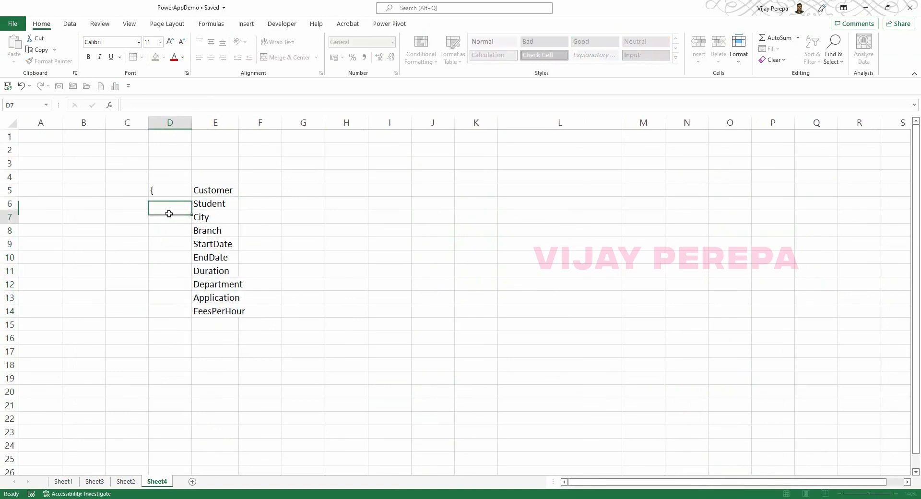
pyautogui.click(188, 193)
pyautogui.moveTo(191, 197); pyautogui.dragTo(167, 315)
pyautogui.click(258, 191)
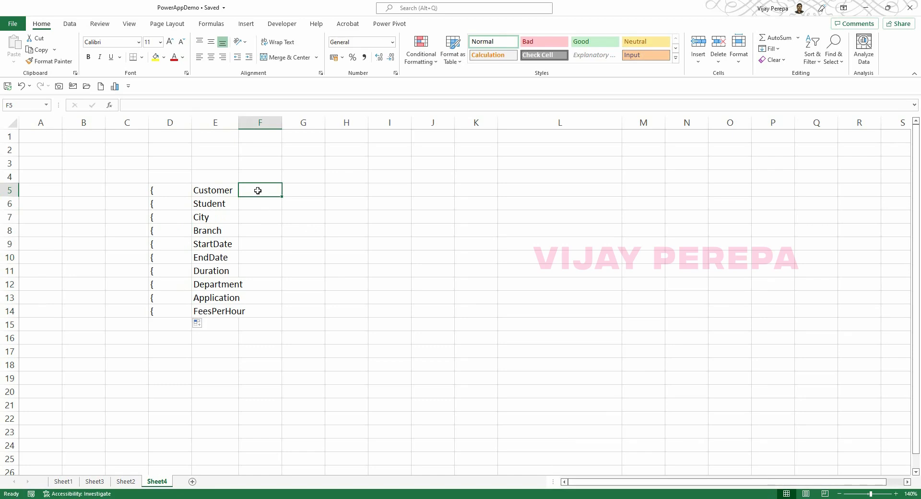
pyautogui.write(':')
pyautogui.press('Return')
pyautogui.click(261, 188)
pyautogui.moveTo(281, 196); pyautogui.dragTo(267, 313)
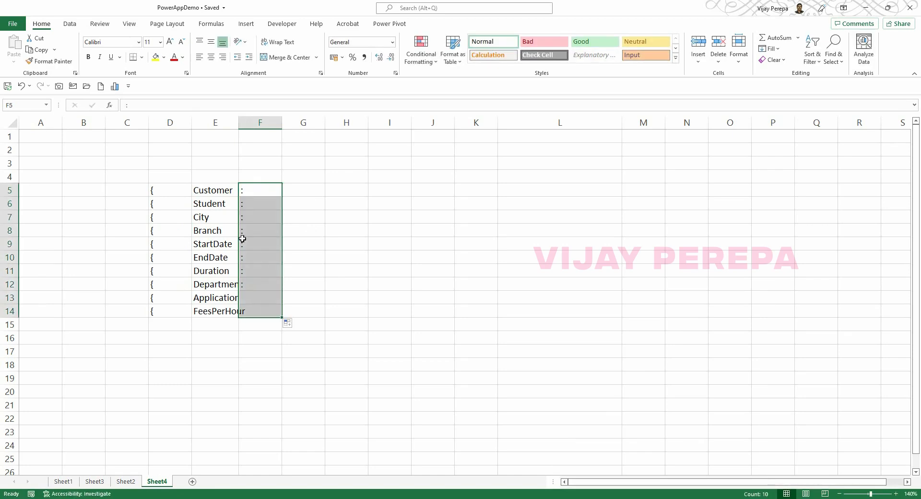
# Copy the field names into G5:G14 and fill closing braces down H5:H14.
pyautogui.moveTo(220, 191); pyautogui.dragTo(209, 306)
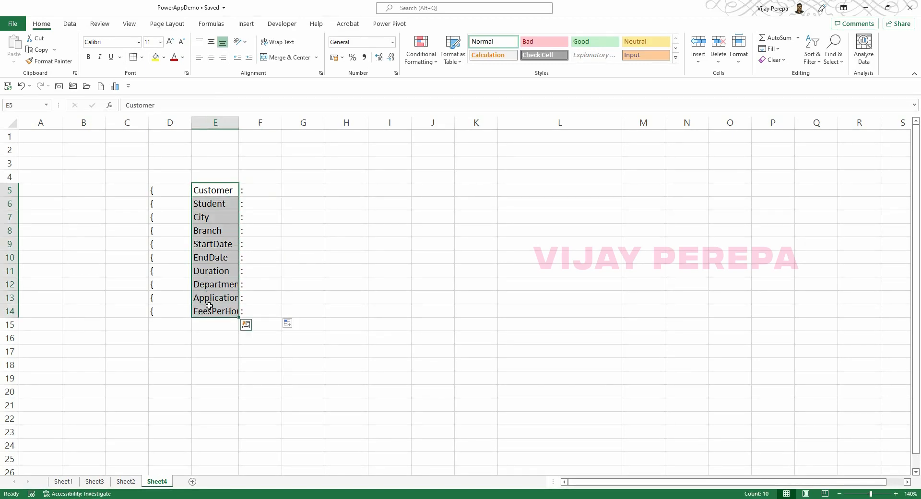
pyautogui.hotkey('ctrl', 'c')
pyautogui.press('Right')
pyautogui.press('Right')
pyautogui.press('Return')
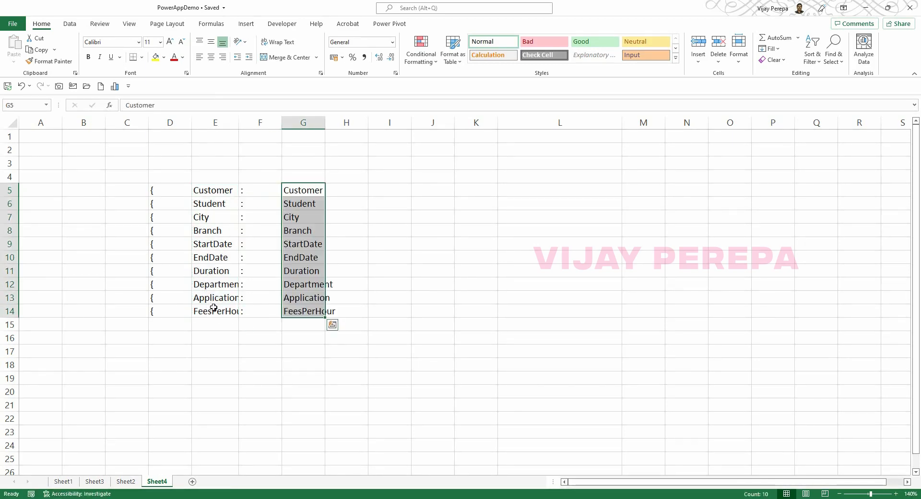
pyautogui.click(349, 190)
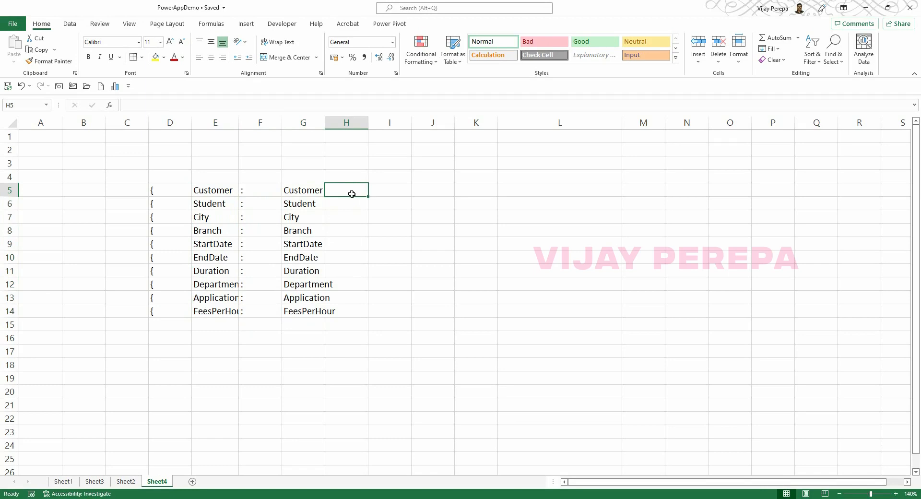
pyautogui.write('}')
pyautogui.hotkey('ctrl', 'Return')
pyautogui.moveTo(367, 197); pyautogui.dragTo(360, 313)
# Fill commas down column I from I5 to I13.
pyautogui.click(391, 182)
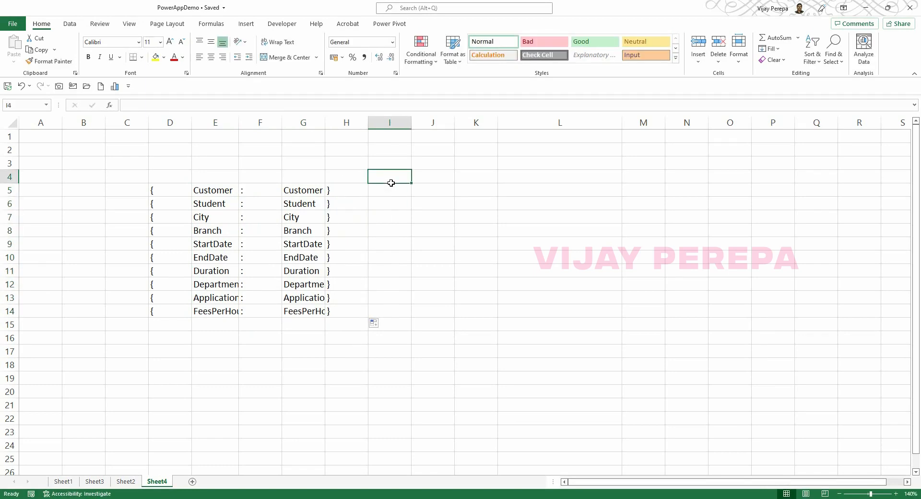
pyautogui.click(390, 184)
pyautogui.write(',')
pyautogui.press('Return')
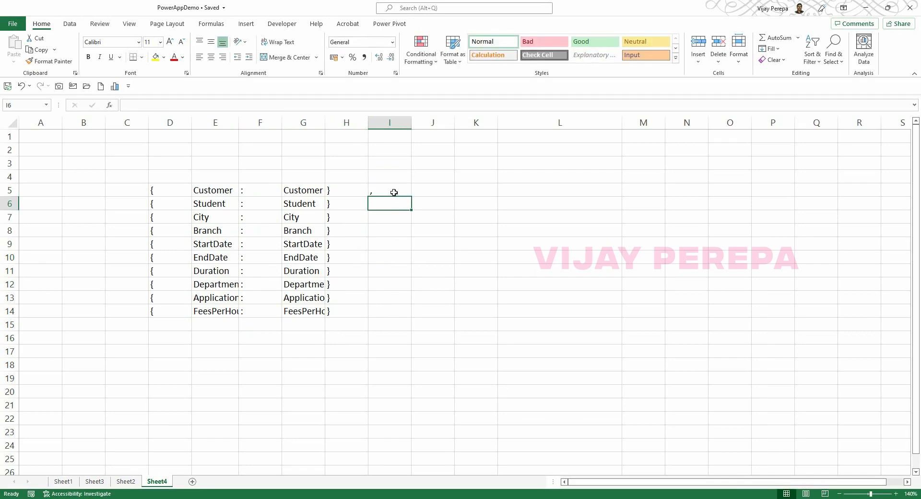
pyautogui.click(393, 192)
pyautogui.moveTo(411, 196); pyautogui.dragTo(398, 304)
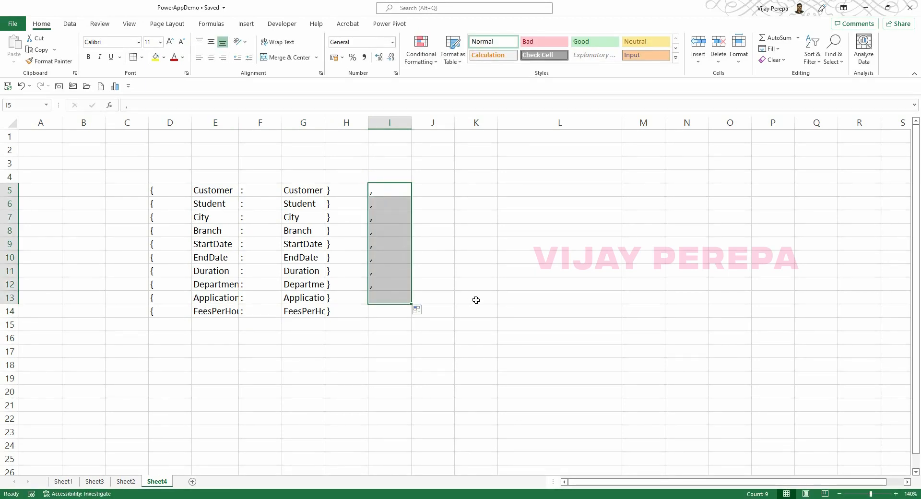
pyautogui.click(483, 187)
# In K5, build a formula joining the record pieces in D5 through I5 with &.
pyautogui.write('=')
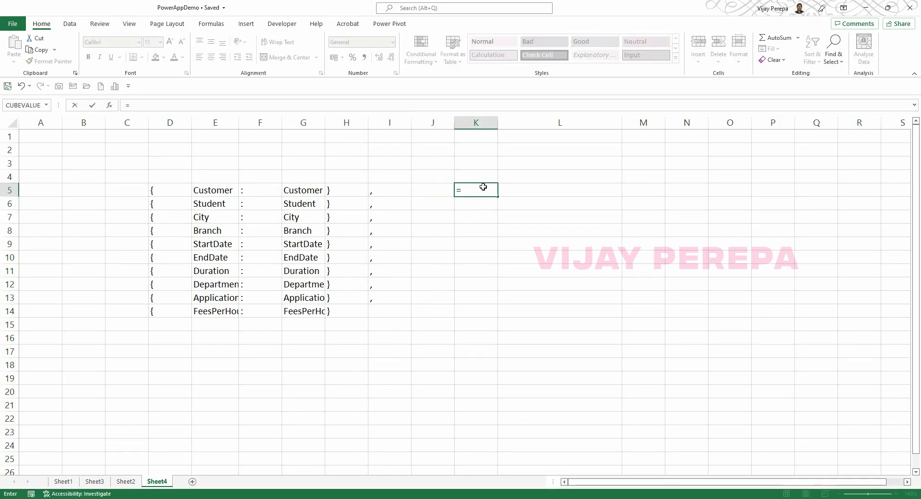
pyautogui.press('Left')
pyautogui.press('Left')
pyautogui.press('Left')
pyautogui.press('Left')
pyautogui.press('Left')
pyautogui.press('Left')
pyautogui.press('Left')
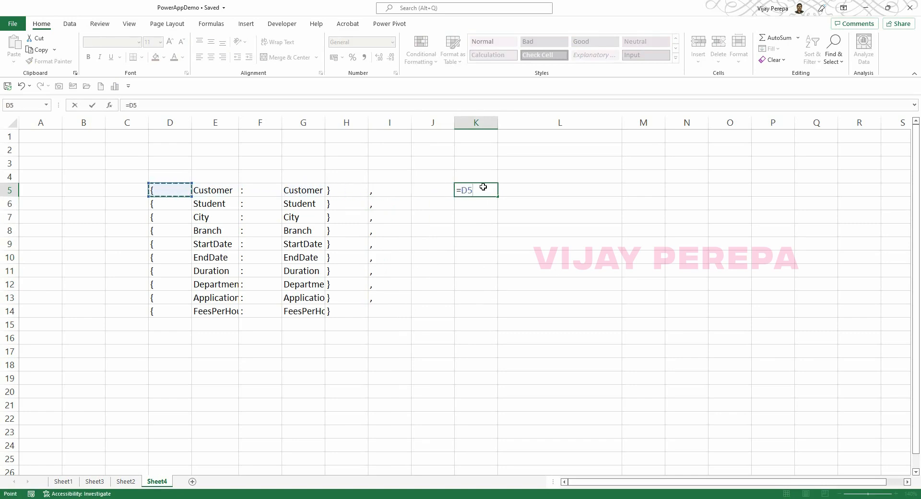
pyautogui.write('&')
pyautogui.press('Left')
pyautogui.press('Left')
pyautogui.press('Left')
pyautogui.press('Left')
pyautogui.press('Left')
pyautogui.press('Left')
pyautogui.press('Left')
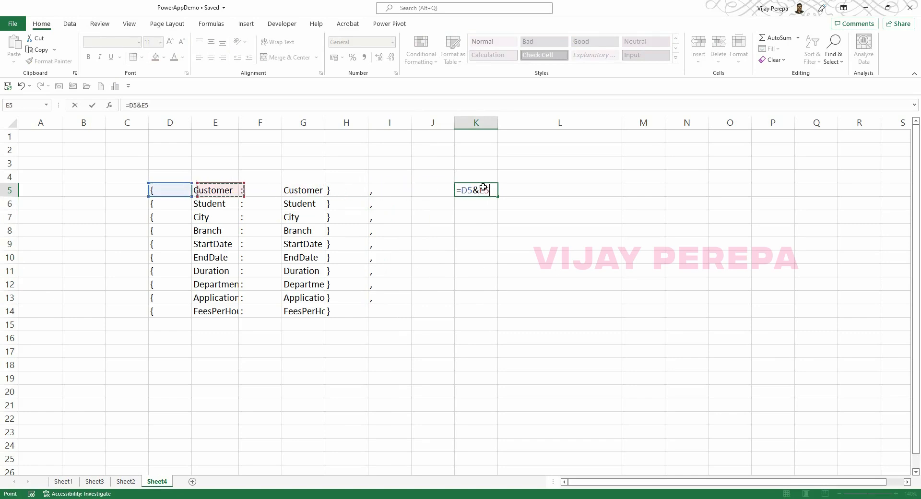
pyautogui.press('Right')
pyautogui.write('&')
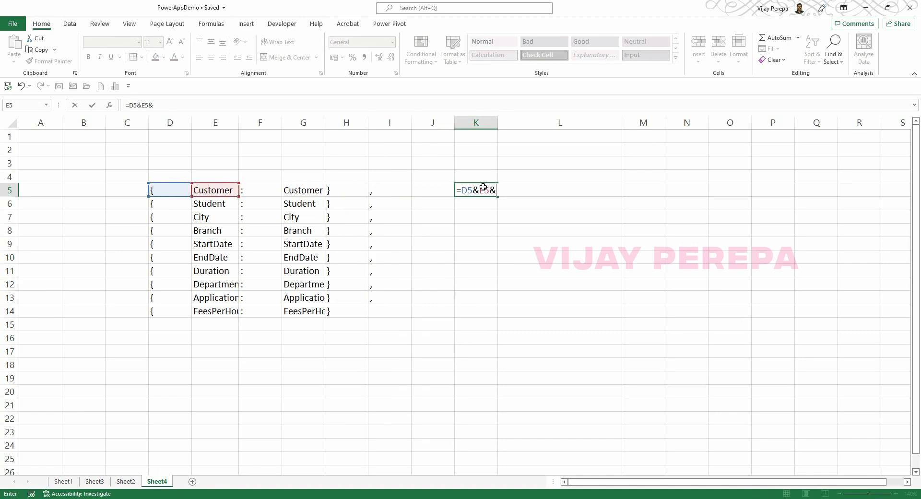
pyautogui.press('Left')
pyautogui.press('Left')
pyautogui.press('Left')
pyautogui.press('Left')
pyautogui.press('Left')
pyautogui.write('&')
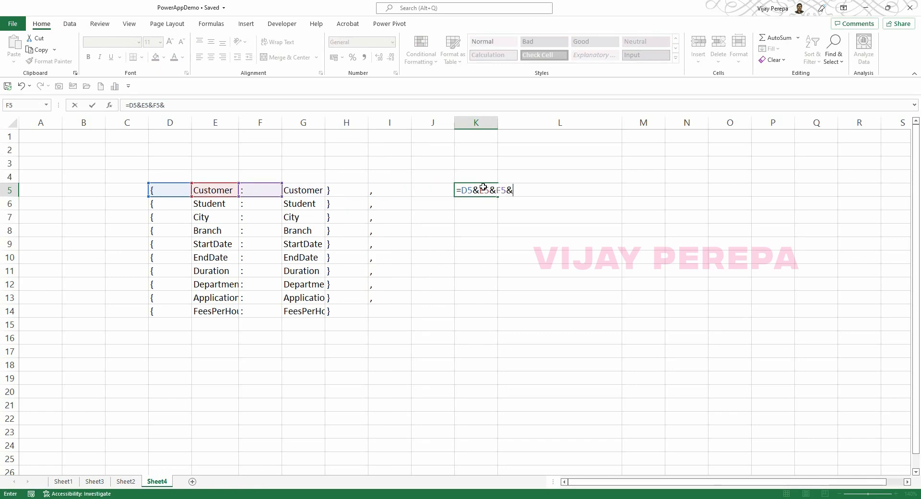
pyautogui.press('Left')
pyautogui.press('Left')
pyautogui.press('Left')
pyautogui.press('Left')
pyautogui.write('&')
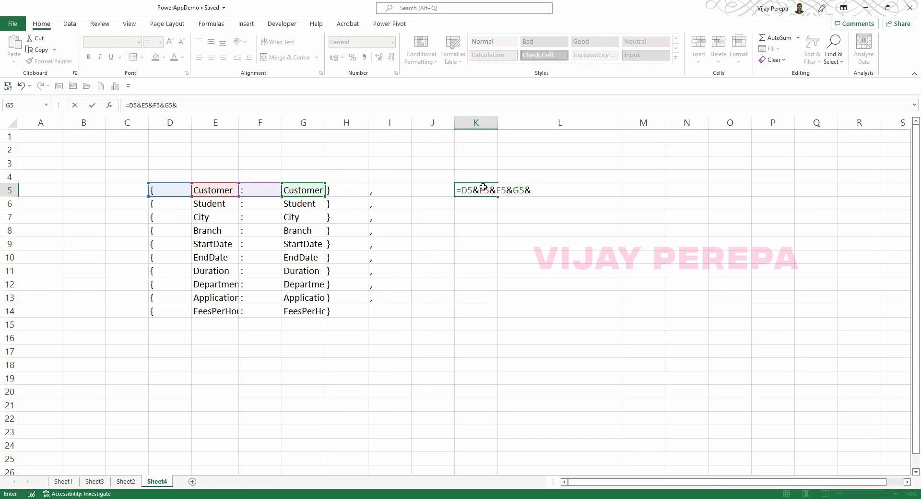
pyautogui.press('Left')
pyautogui.press('Left')
pyautogui.press('Left')
pyautogui.write('&')
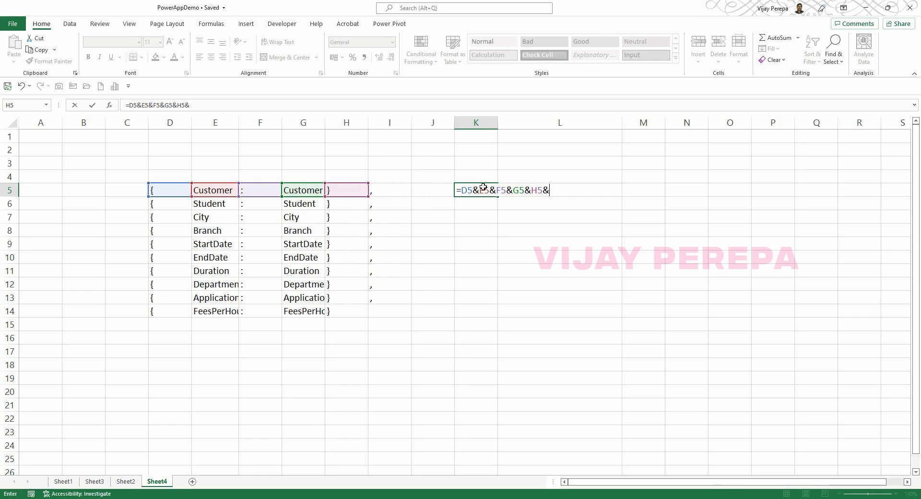
pyautogui.press('Left')
pyautogui.press('Left')
pyautogui.press('Return')
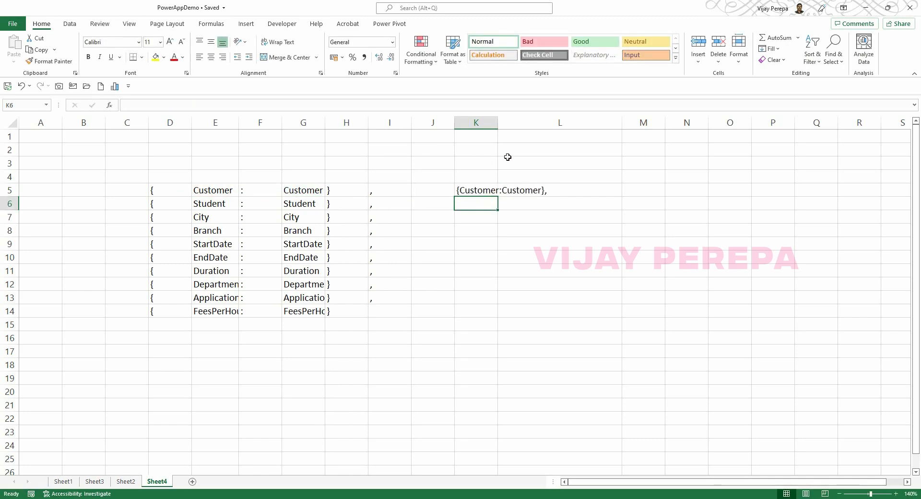
# Fill the joining formula down to K14, autofit column K, and copy the ten records.
pyautogui.click(488, 188)
pyautogui.moveTo(497, 197); pyautogui.dragTo(477, 314)
pyautogui.doubleClick(497, 123)
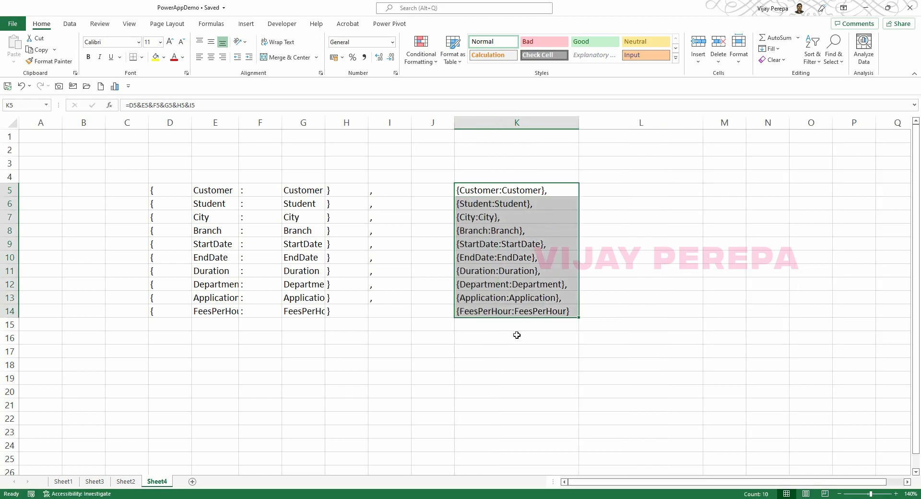
pyautogui.hotkey('ctrl', 'c')
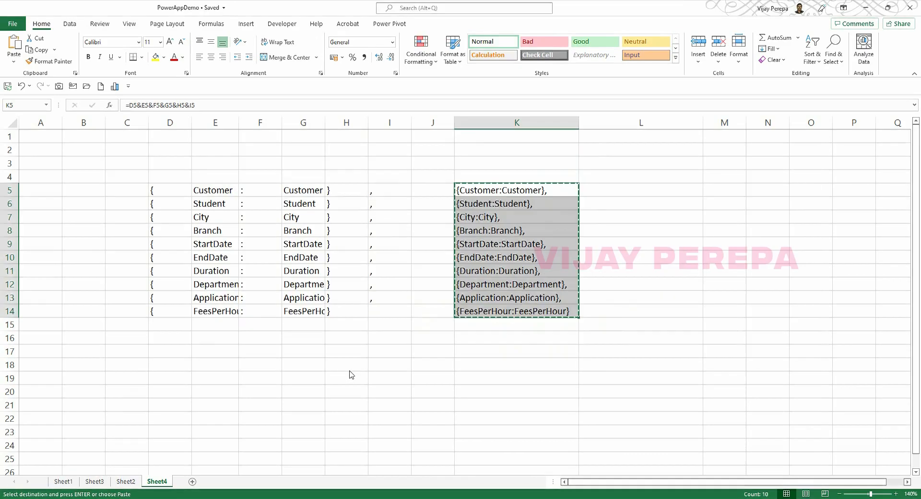
pyautogui.hotkey('alt', 'Tab')
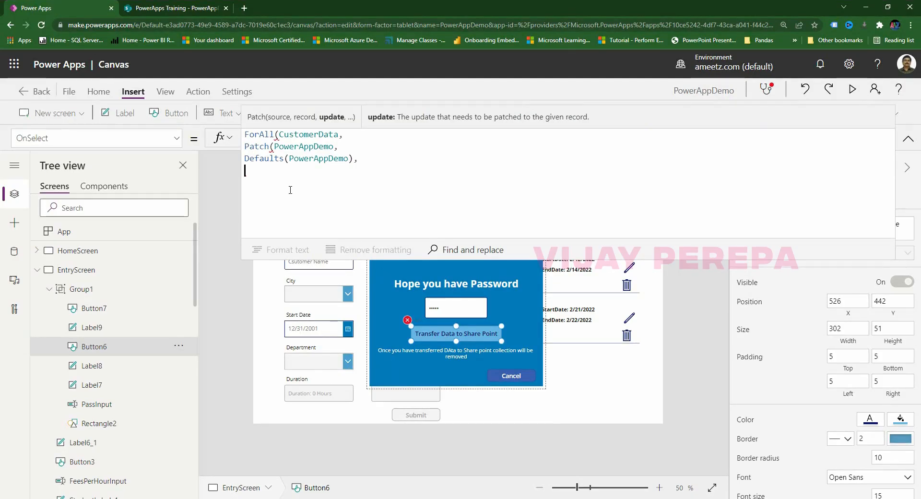
# Paste the ten {Customer:Customer}…{FeesPerHour:FeesPerHour} records after Defaults(PowerAppDemo) and close with '))'.
pyautogui.hotkey('ctrl', 'v')
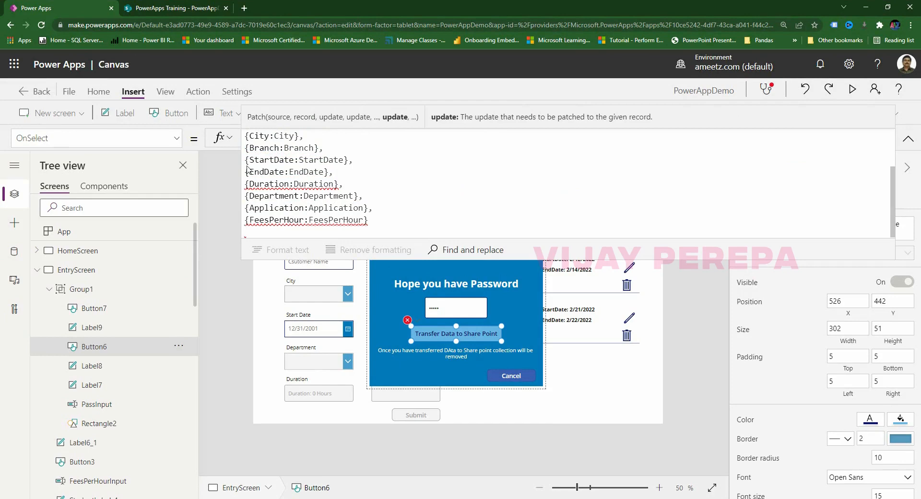
pyautogui.write('))')
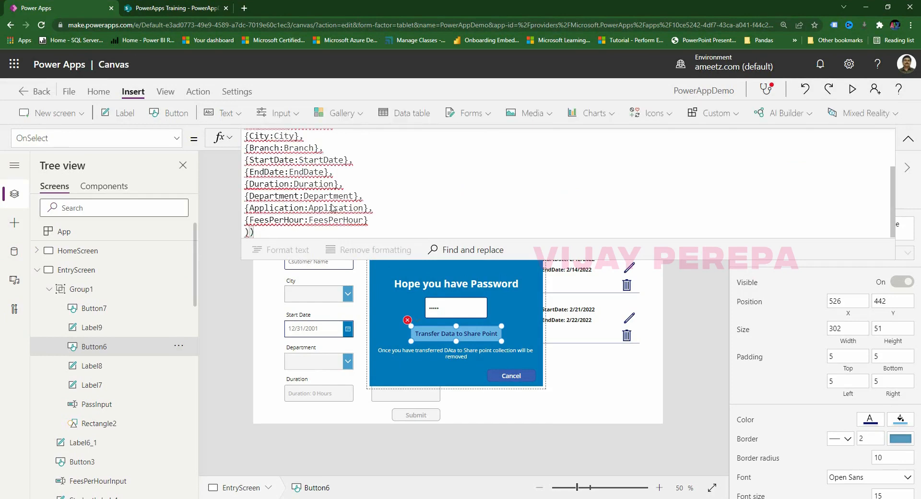
pyautogui.scroll(3, 368, 208)
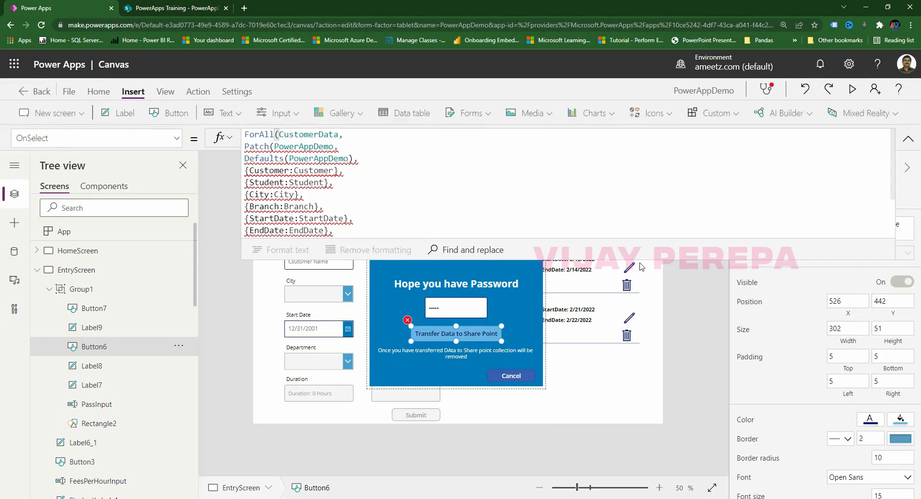
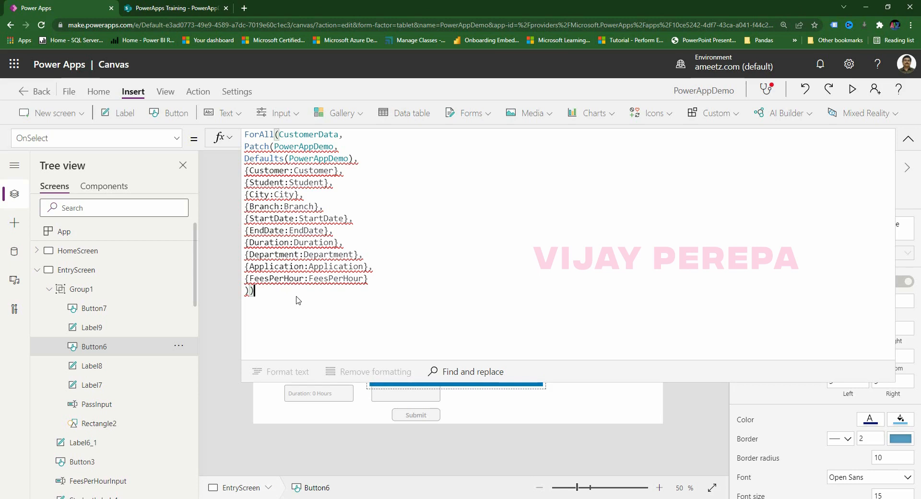
# Wrap the Duration and FeesPerHour values in Value() to convert them to numbers.
pyautogui.click(295, 243)
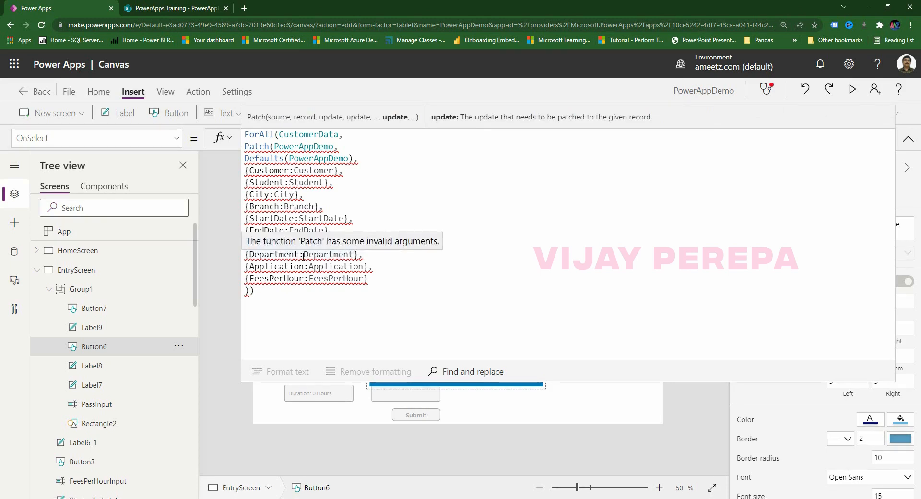
pyautogui.write('Value(Duration},')
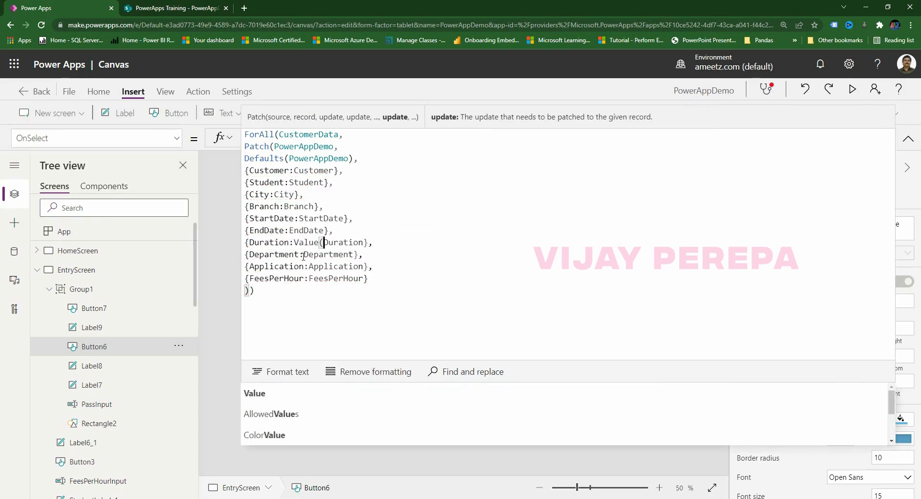
pyautogui.click(362, 243)
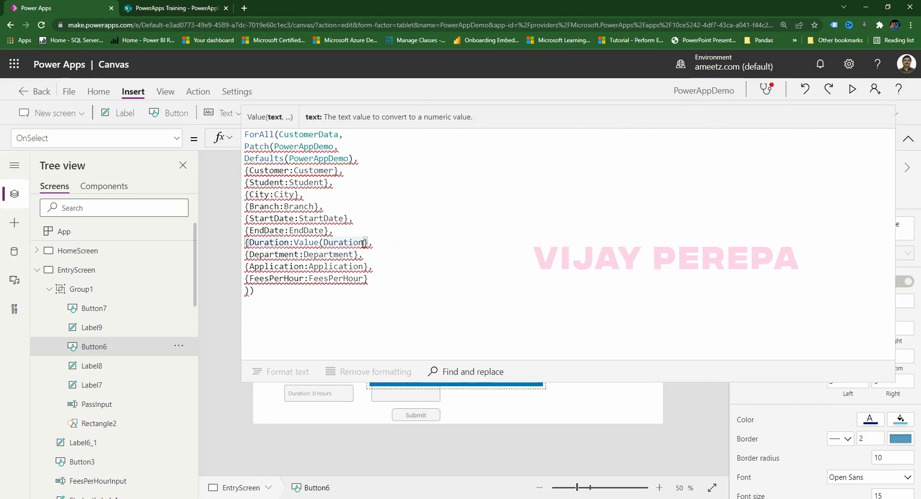
pyautogui.write(')')
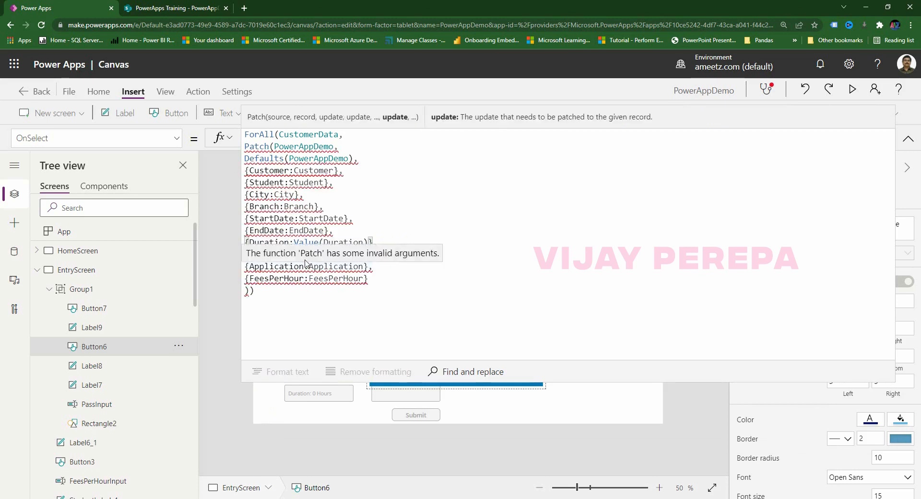
pyautogui.click(309, 278)
pyautogui.write('Va')
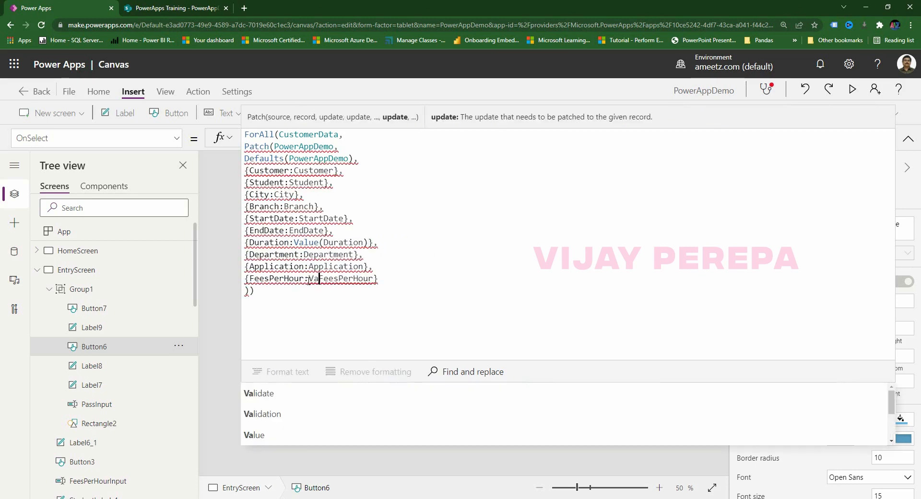
pyautogui.write('lue')
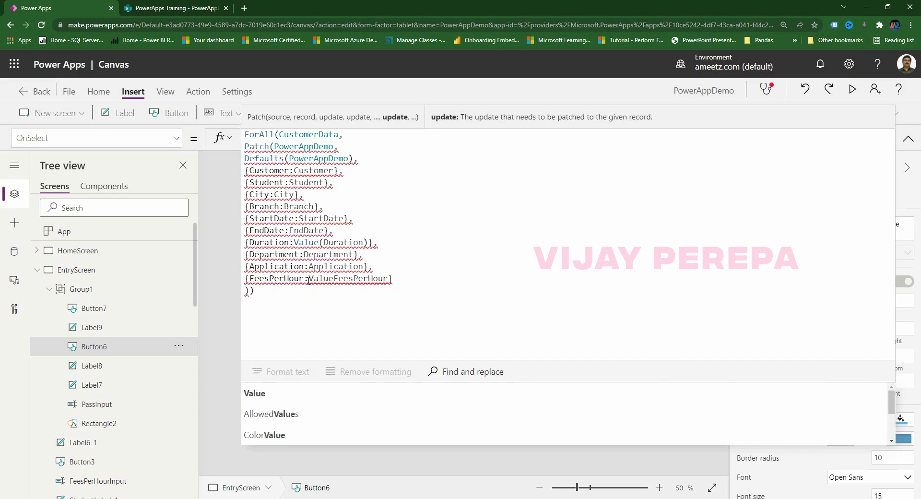
pyautogui.write('(')
pyautogui.click(396, 280)
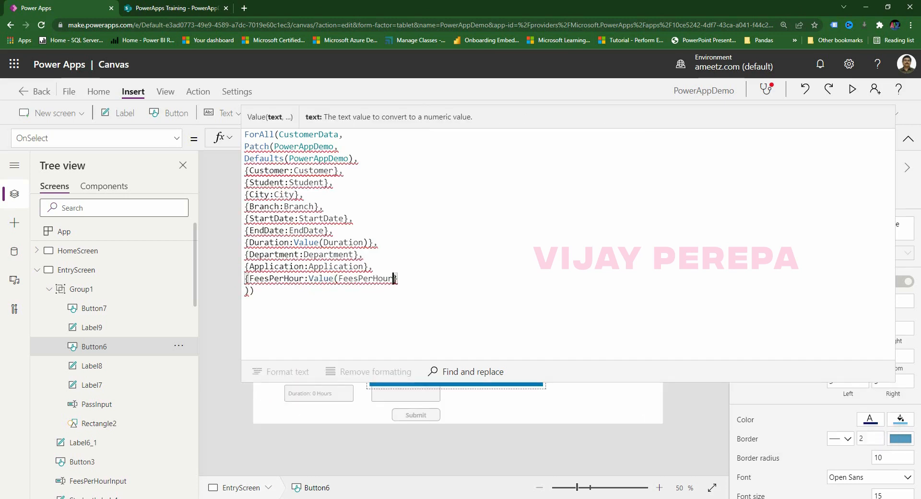
pyautogui.write(')')
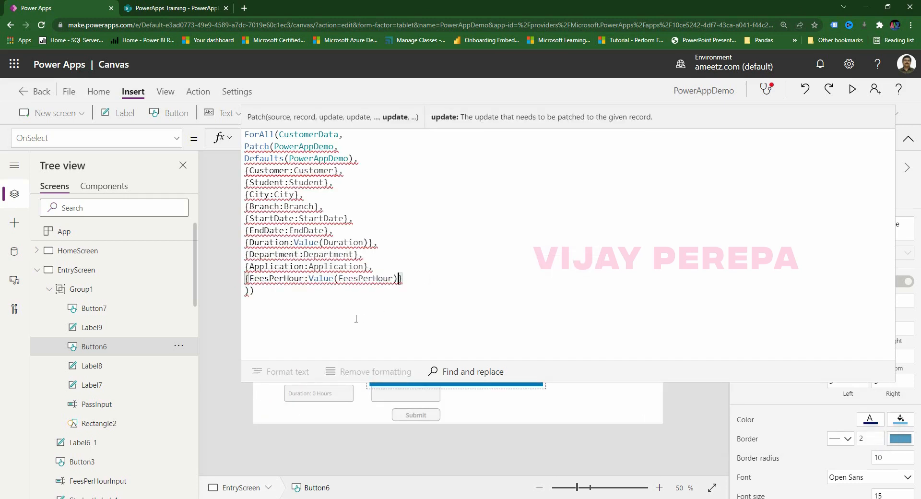
# Replace the Customer field name with Title and apply Format text to tidy the formula.
pyautogui.click(292, 171)
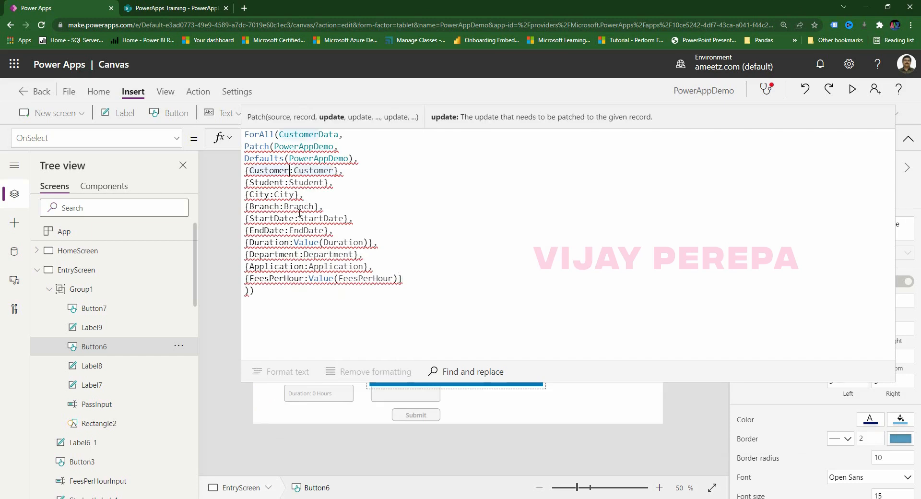
pyautogui.press('BackSpace')
pyautogui.press('BackSpace')
pyautogui.press('BackSpace')
pyautogui.press('BackSpace')
pyautogui.press('BackSpace')
pyautogui.press('BackSpace')
pyautogui.press('BackSpace')
pyautogui.press('BackSpace')
pyautogui.write('Title')
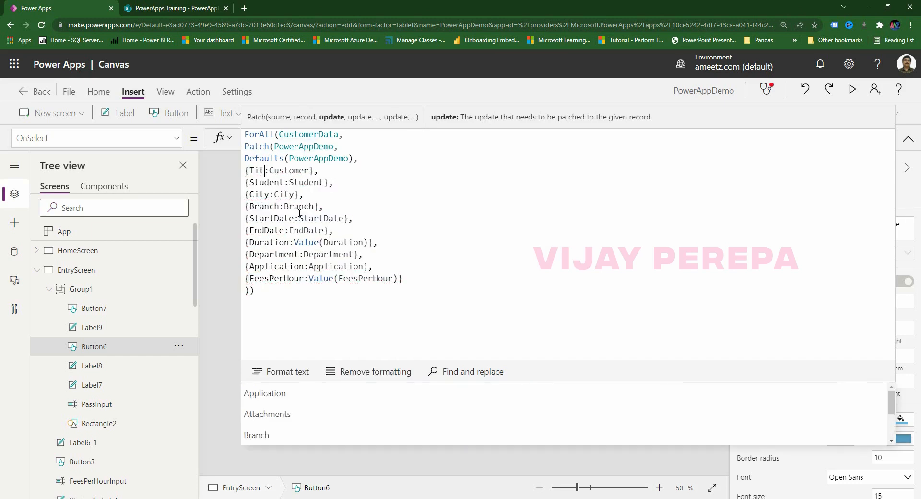
pyautogui.click(342, 308)
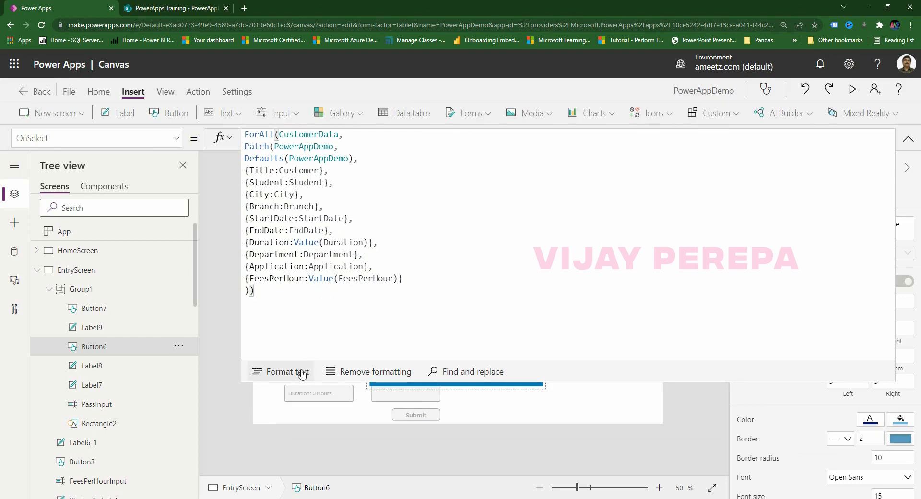
pyautogui.click(302, 373)
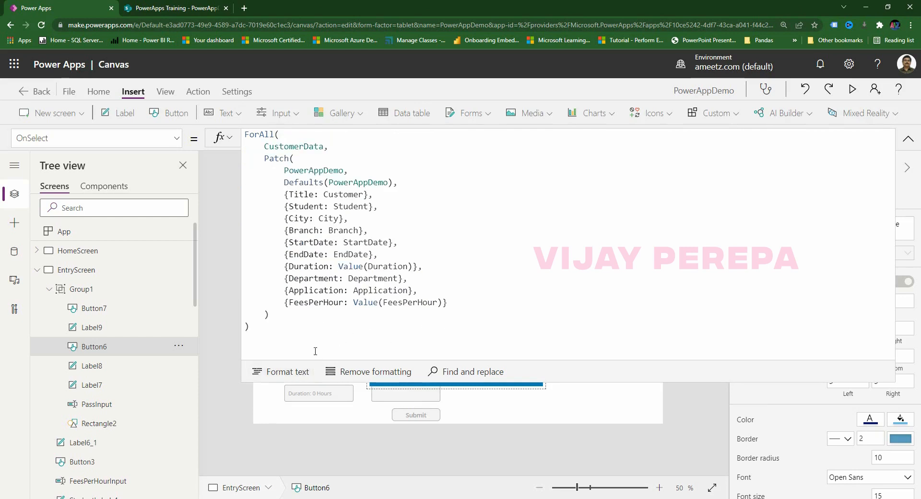
# Add Clear(CustomerData); Reset(PassInput); after the Patch statement.
pyautogui.click(282, 330)
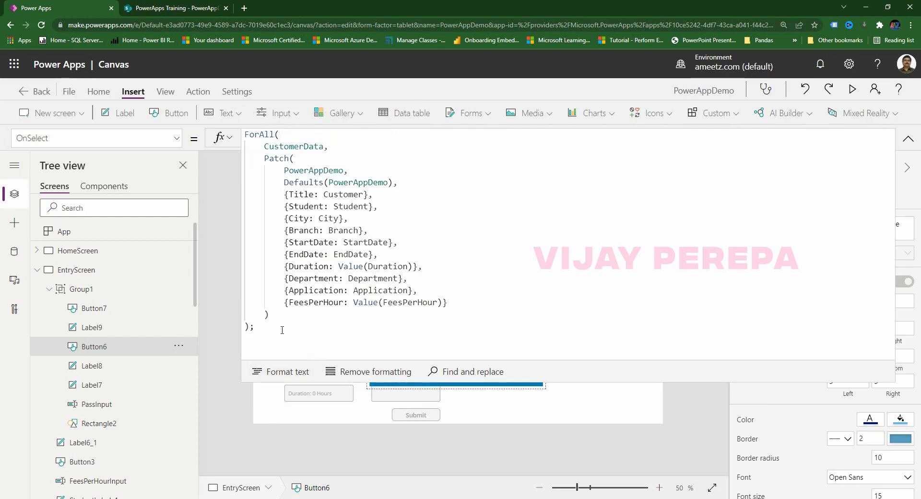
pyautogui.hotkey('shift', 'Return')
pyautogui.write('ClearData(c')
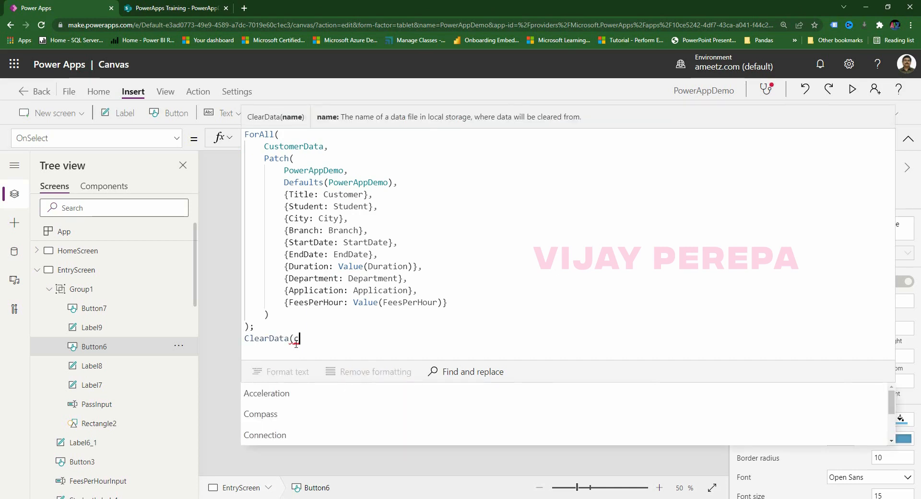
pyautogui.press('BackSpace')
pyautogui.press('BackSpace')
pyautogui.press('BackSpace')
pyautogui.write('(cus')
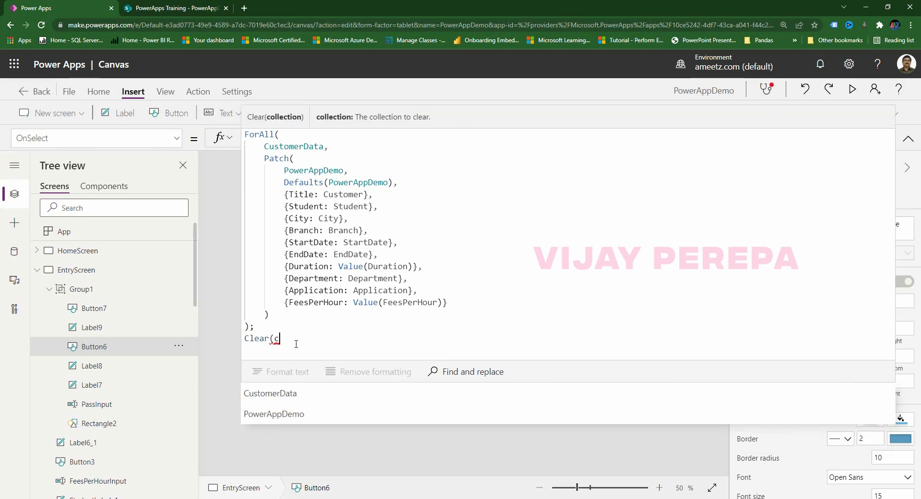
pyautogui.click(316, 393)
pyautogui.write('); ')
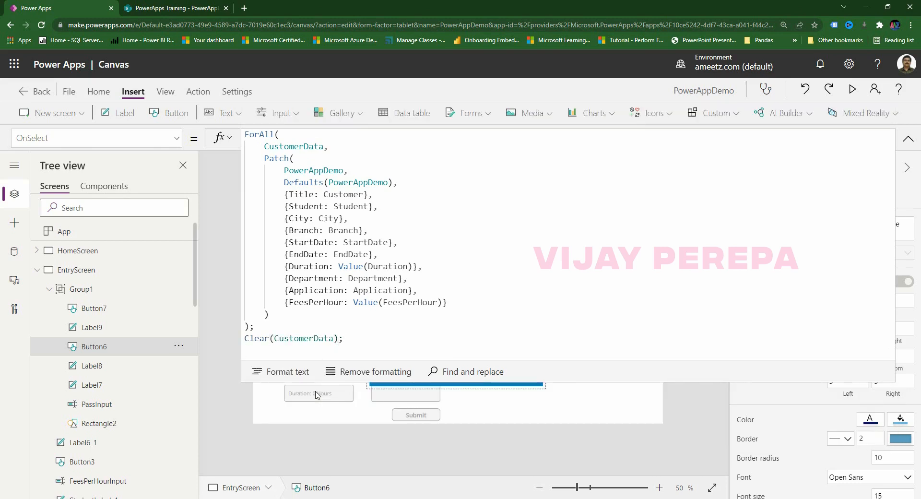
pyautogui.write('Reset(pass')
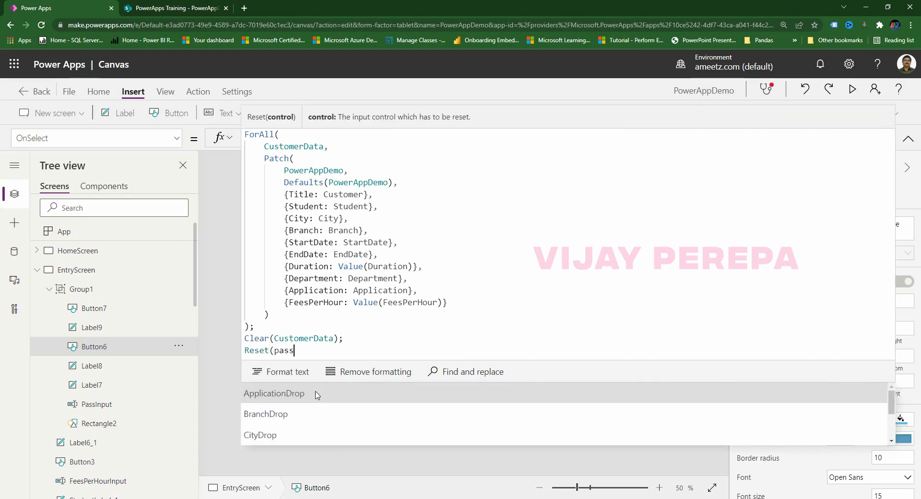
pyautogui.click(315, 394)
pyautogui.write(')')
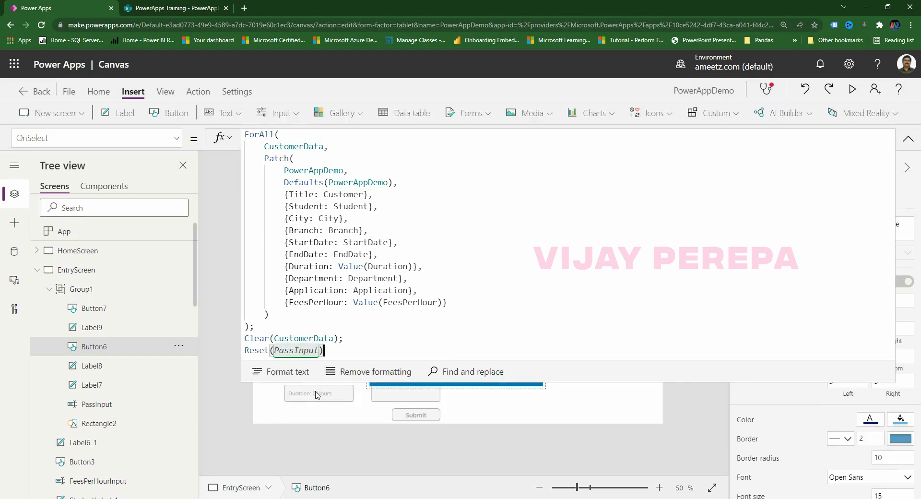
pyautogui.write(';')
# Add UpdateContext({appear:false}); on a new line to hide the popup.
pyautogui.hotkey('shift', 'Return')
pyautogui.write('up')
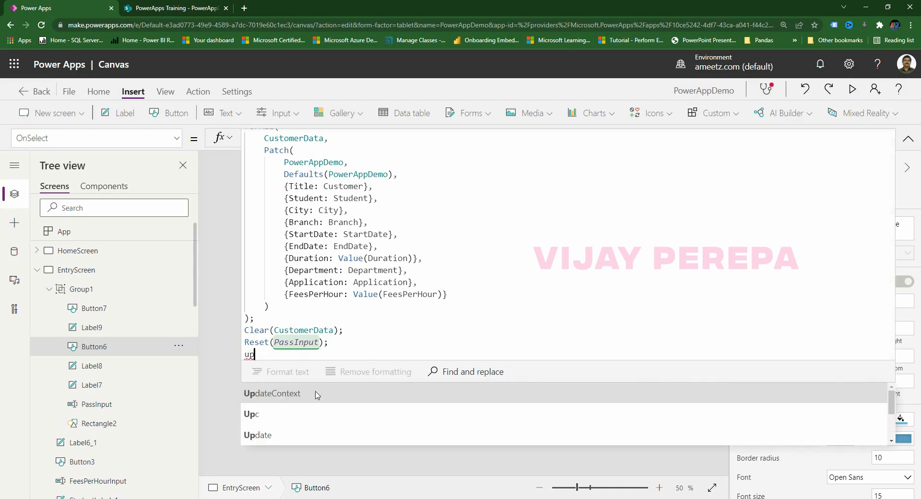
pyautogui.write('date')
pyautogui.click(316, 393)
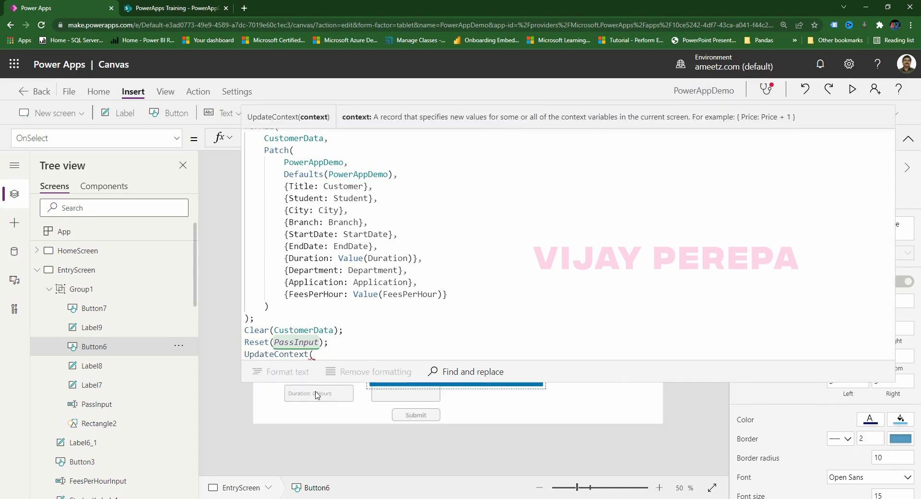
pyautogui.write('{appe')
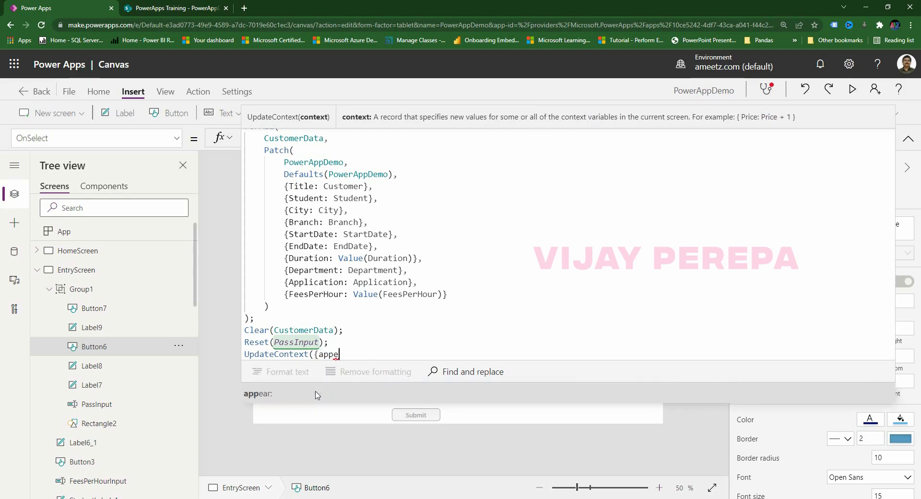
pyautogui.write('ar:false')
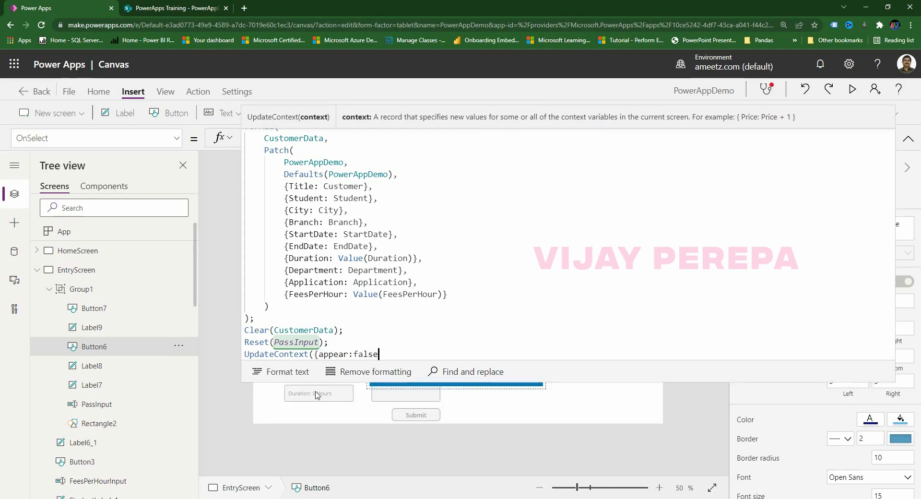
pyautogui.write('});')
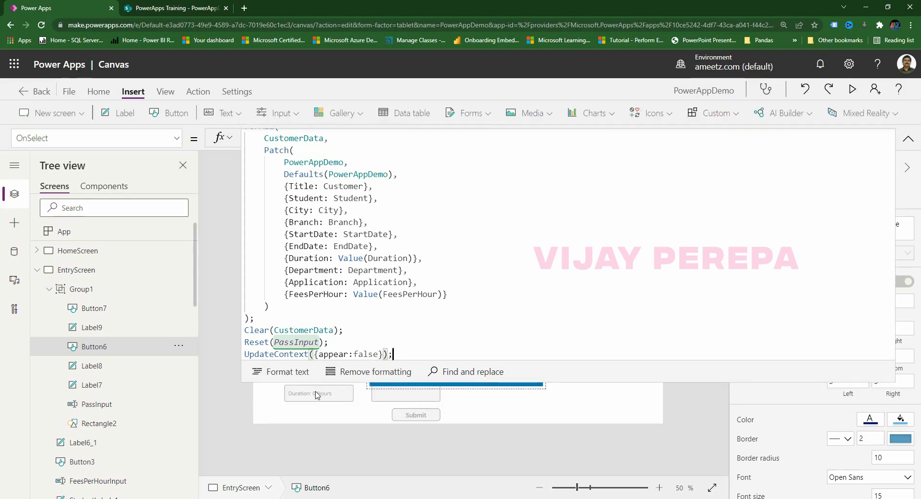
# Finish the formula with Navigate(HomeScreen) and collapse the formula bar.
pyautogui.press('Return')
pyautogui.write('navi')
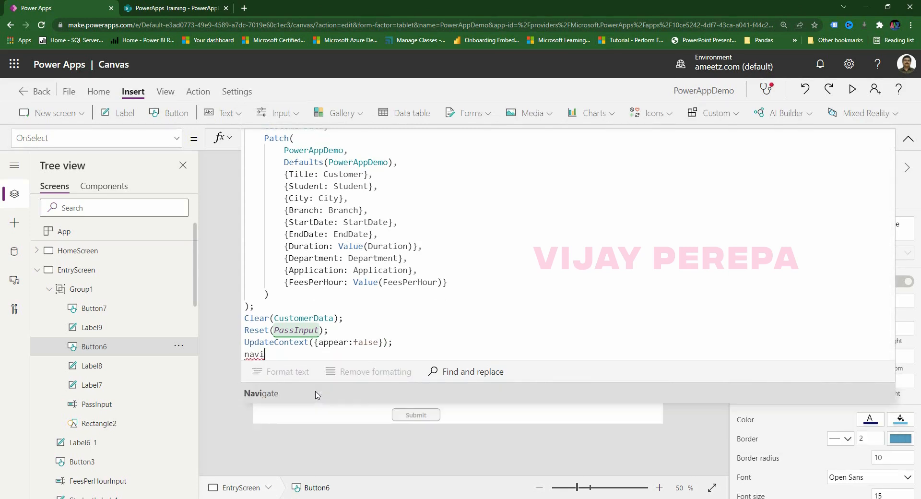
pyautogui.click(316, 395)
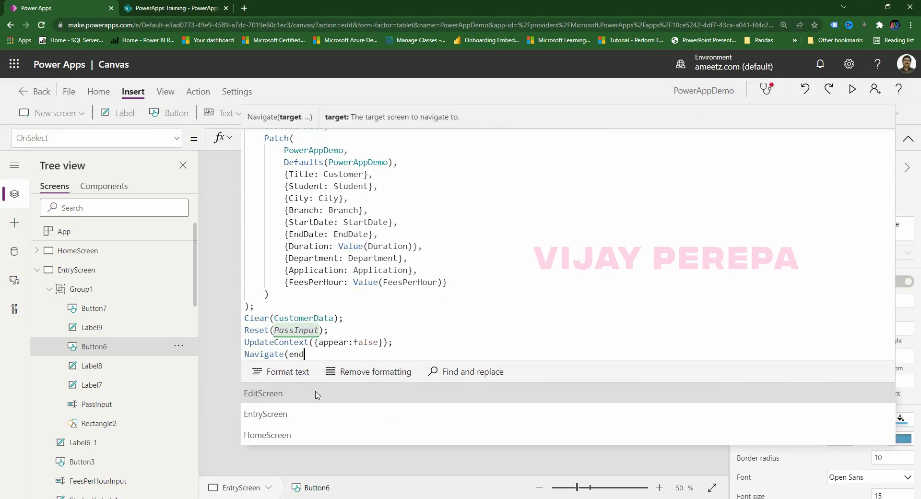
pyautogui.write('end')
pyautogui.press('BackSpace')
pyautogui.write('tru')
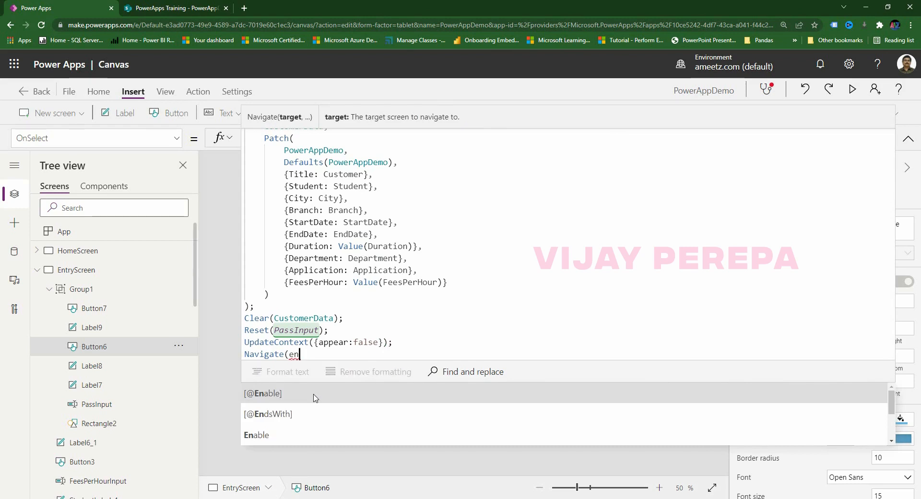
pyautogui.press('BackSpace')
pyautogui.press('BackSpace')
pyautogui.press('BackSpace')
pyautogui.press('BackSpace')
pyautogui.press('BackSpace')
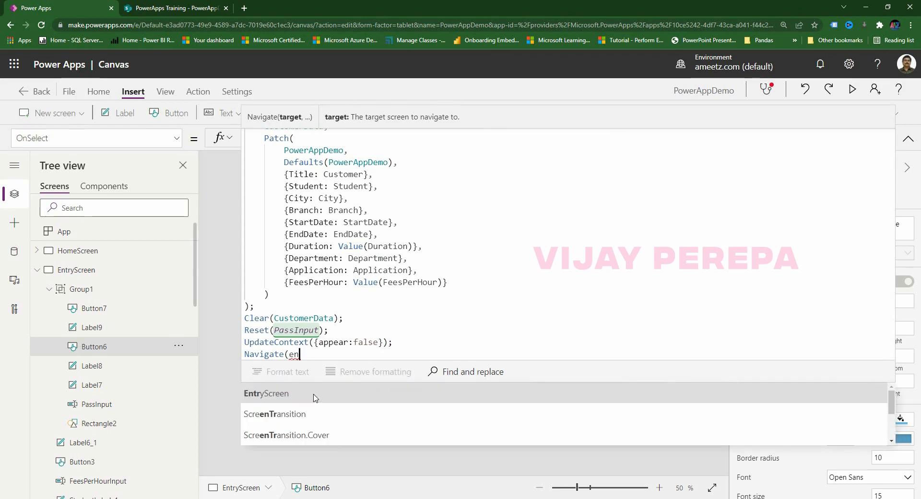
pyautogui.write('home')
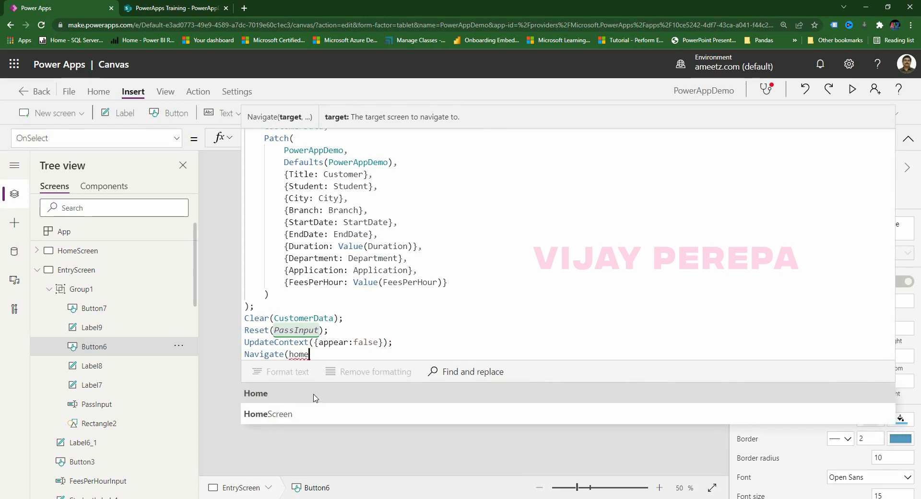
pyautogui.click(312, 414)
pyautogui.write(')')
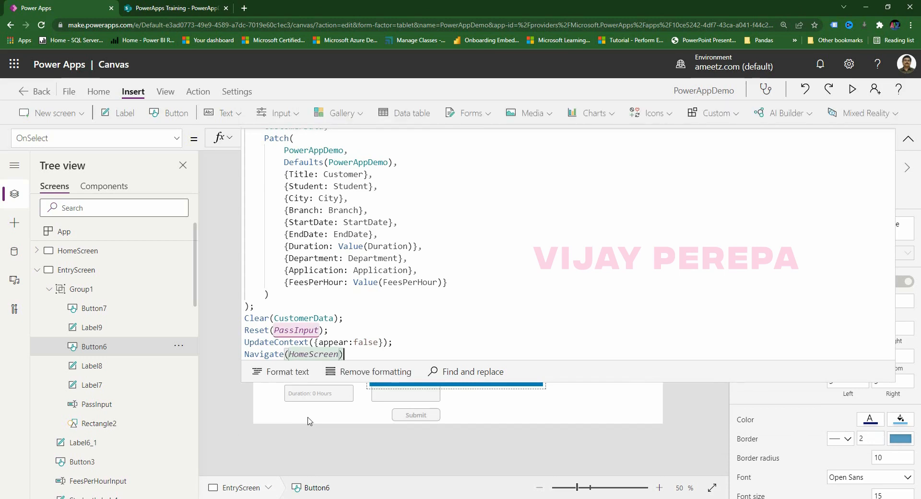
pyautogui.click(908, 139)
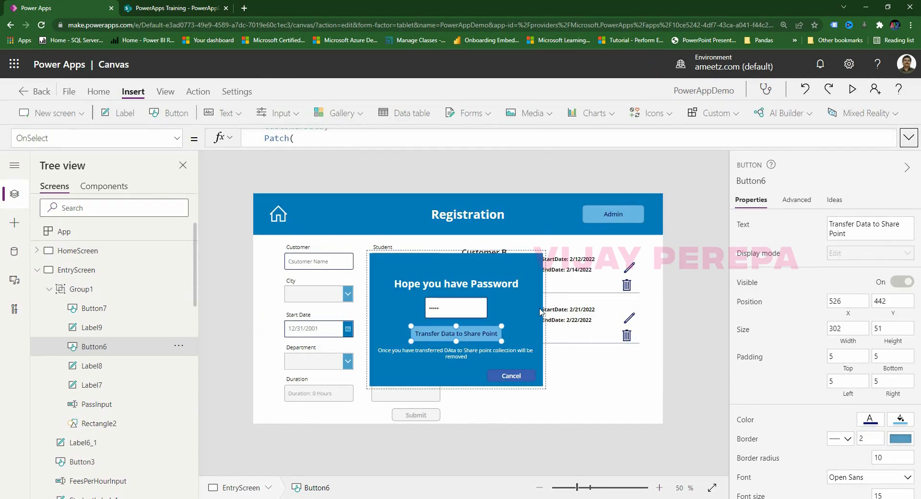
# Check the PowerAppDemo list, then preview the app and transfer the saved entries to SharePoint.
pyautogui.click(175, 8)
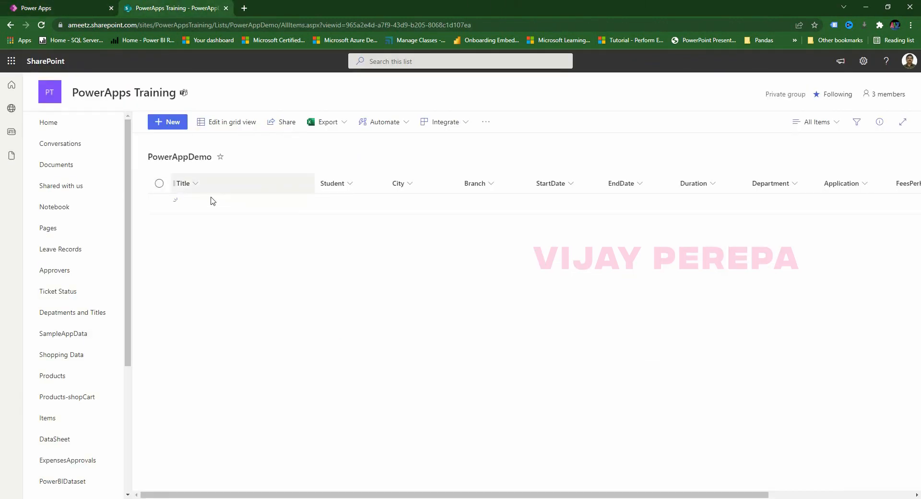
pyautogui.click(113, 2)
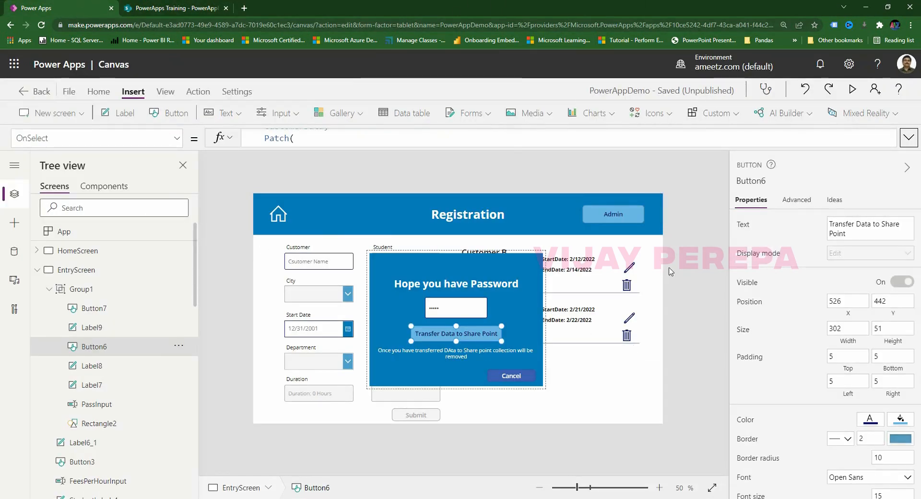
pyautogui.click(852, 89)
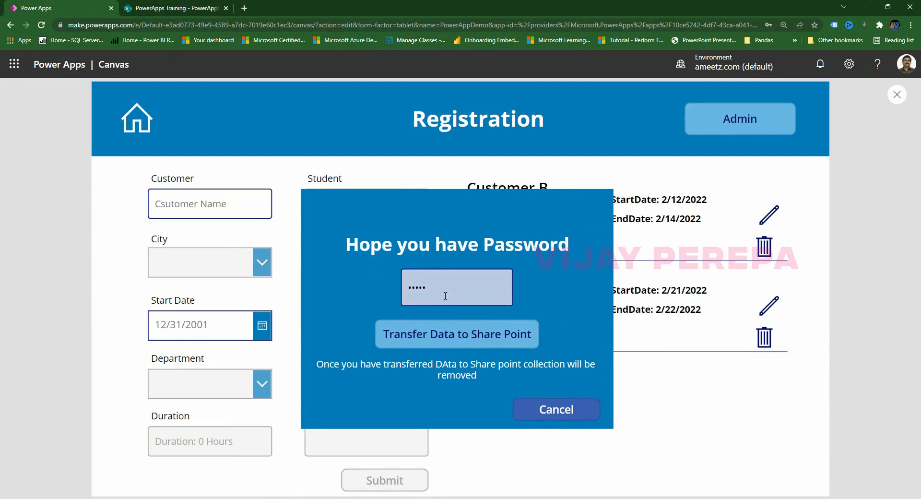
pyautogui.click(456, 338)
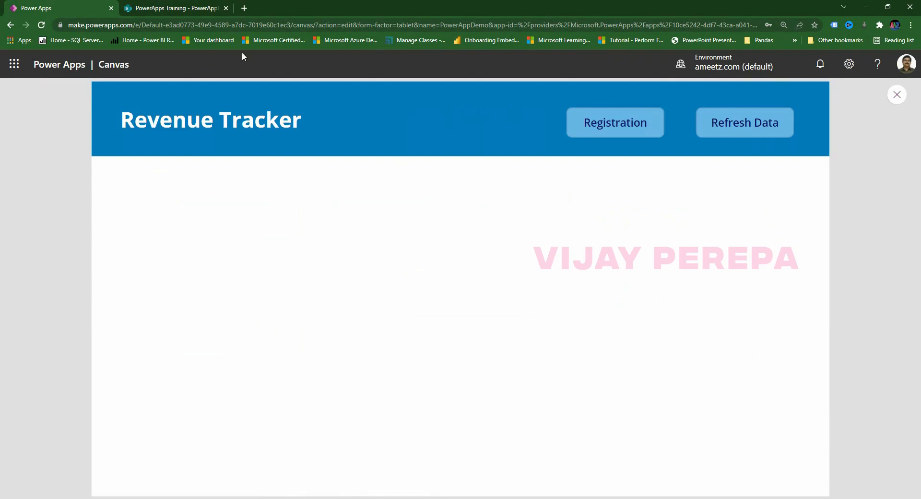
# Refresh the PowerAppDemo list to confirm the Customer B and C rows arrived, then exit preview.
pyautogui.click(168, 14)
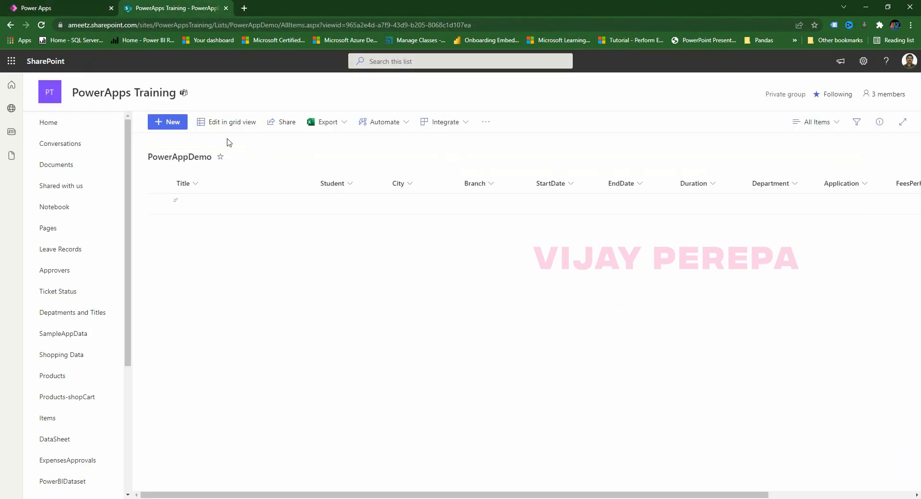
pyautogui.click(42, 26)
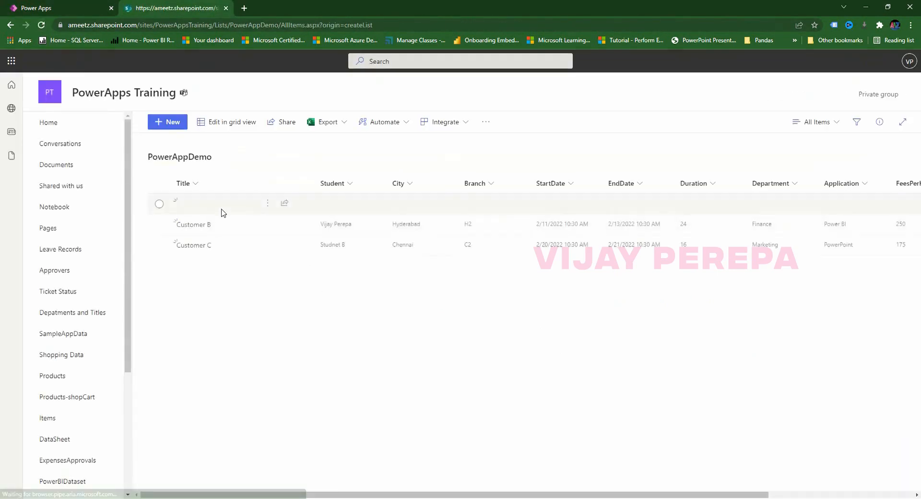
pyautogui.moveTo(422, 495); pyautogui.dragTo(568, 495)
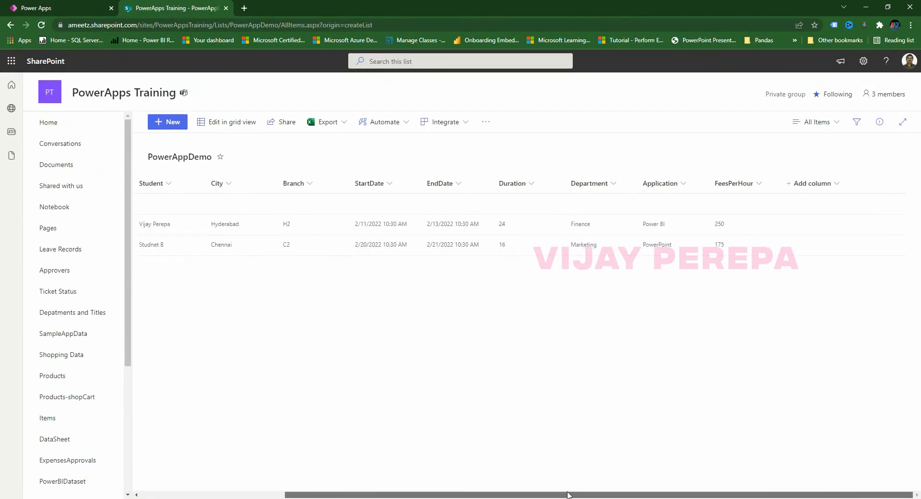
pyautogui.click(40, 8)
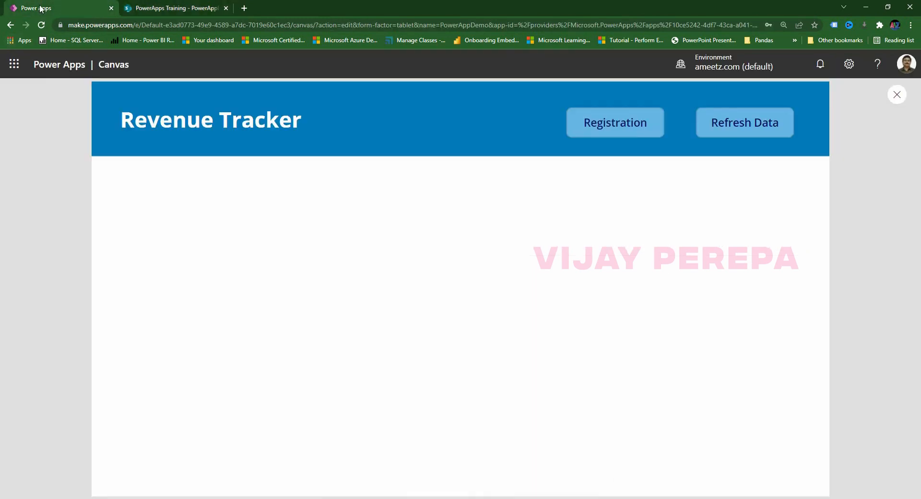
pyautogui.click(900, 96)
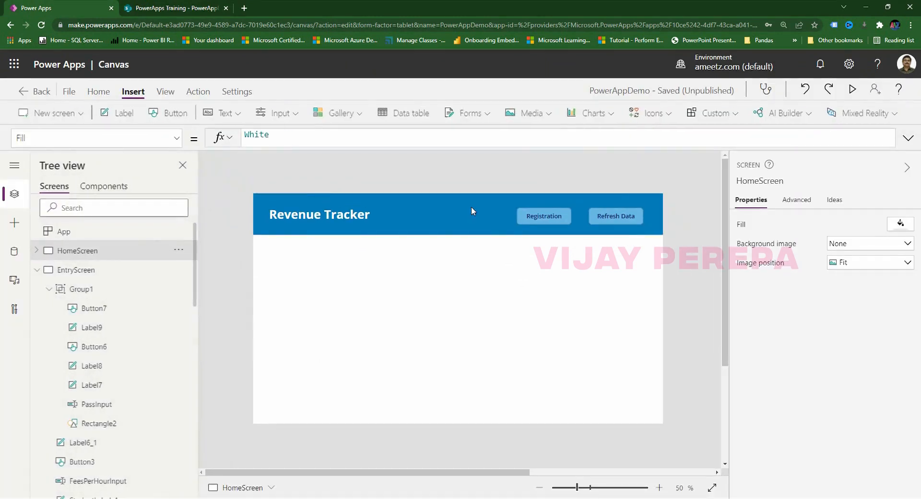
# Preview the EntryScreen Registration screen to confirm its fields are now empty.
pyautogui.click(36, 270)
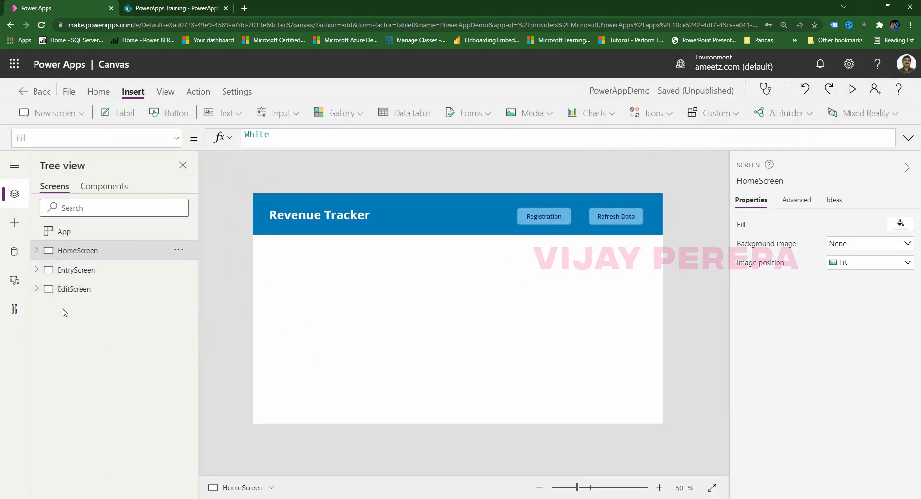
pyautogui.click(92, 271)
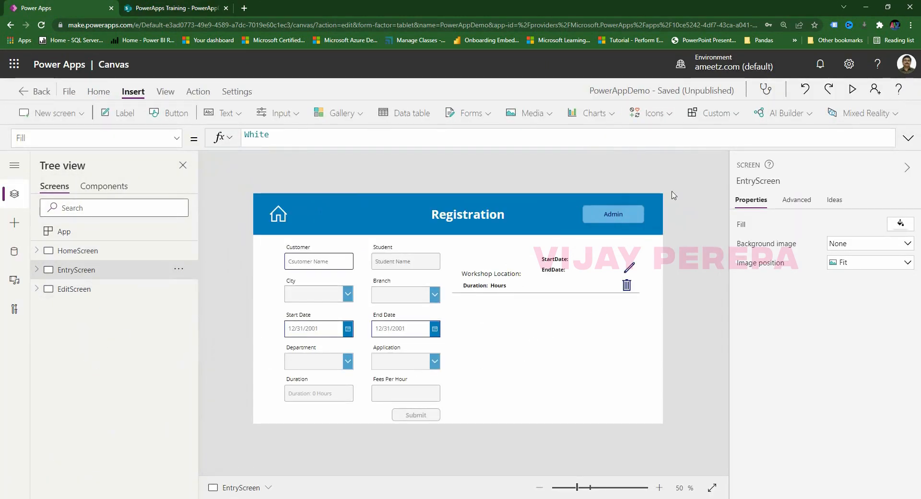
pyautogui.click(852, 89)
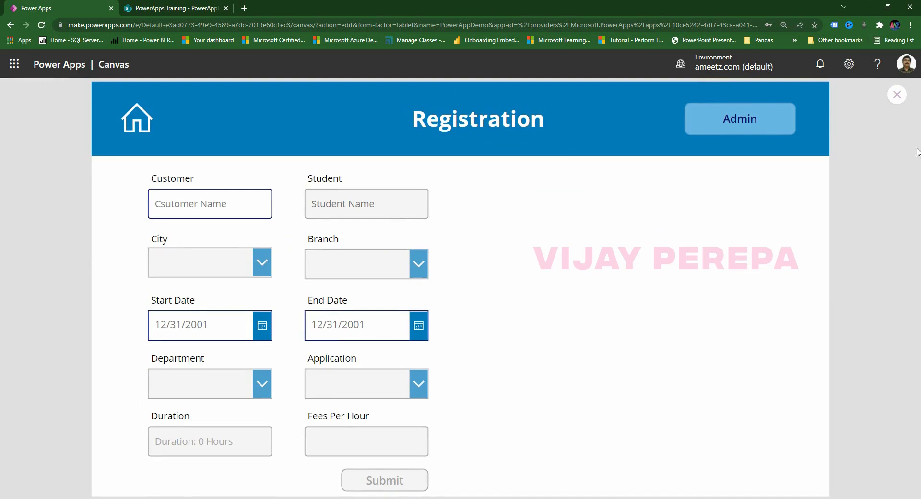
pyautogui.click(897, 95)
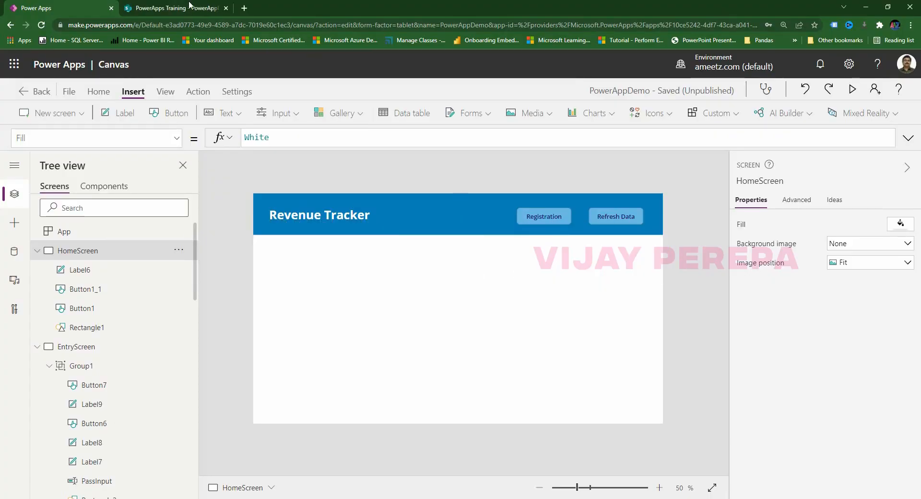
# Copy the web address of the PowerAppDemo SharePoint list page showing five customer rows.
pyautogui.click(187, 10)
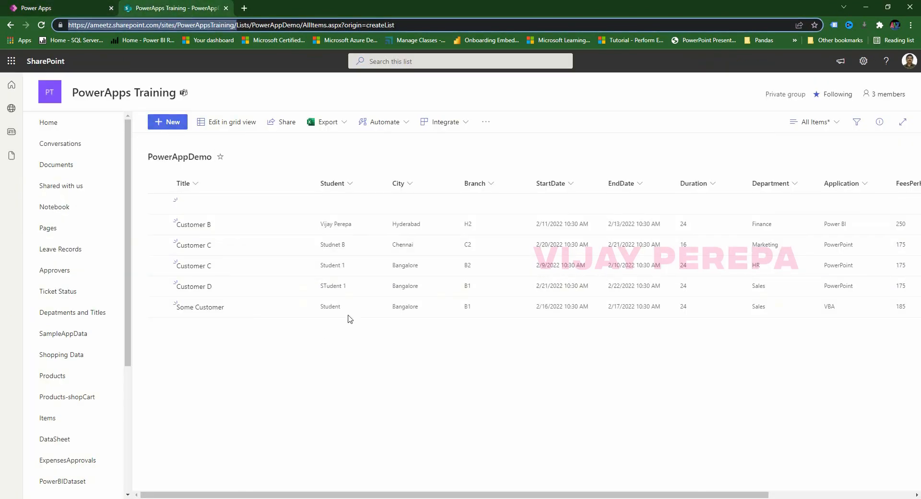
pyautogui.rightClick(212, 26)
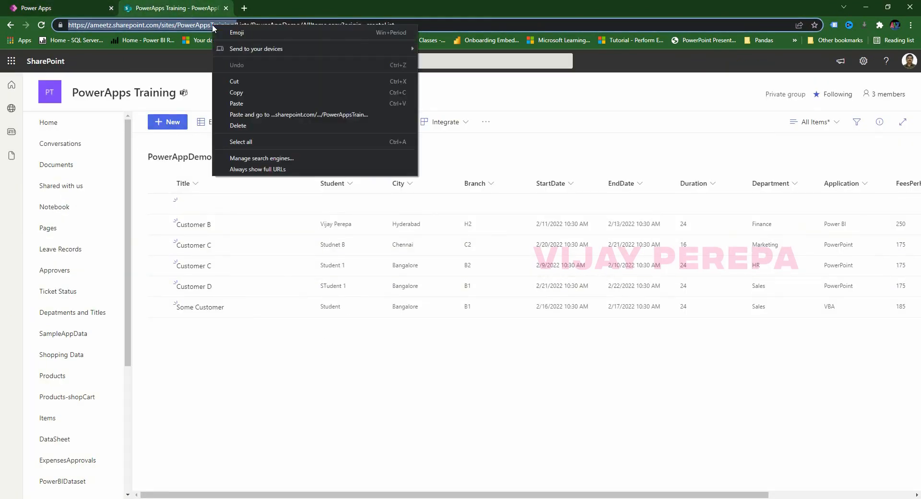
pyautogui.click(239, 92)
pyautogui.click(371, 498)
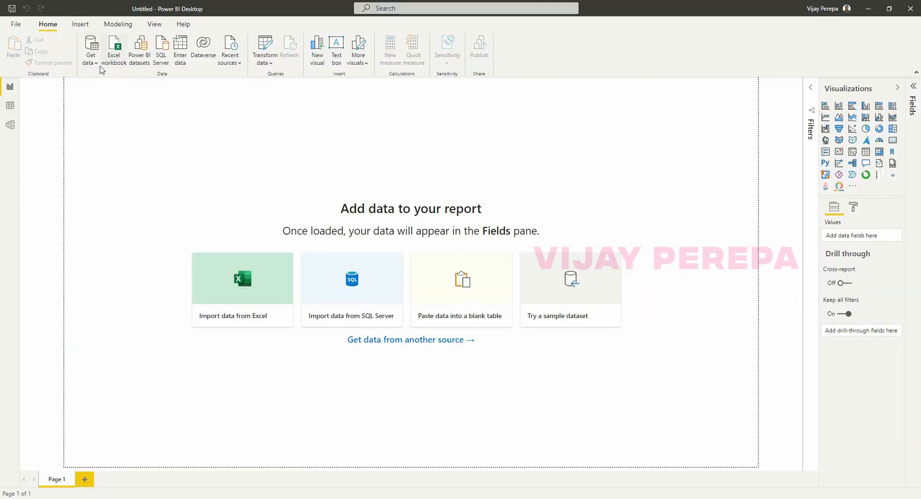
# Connect with the SharePoint list connector using the pasted PowerAppsTraining site URL.
pyautogui.click(91, 60)
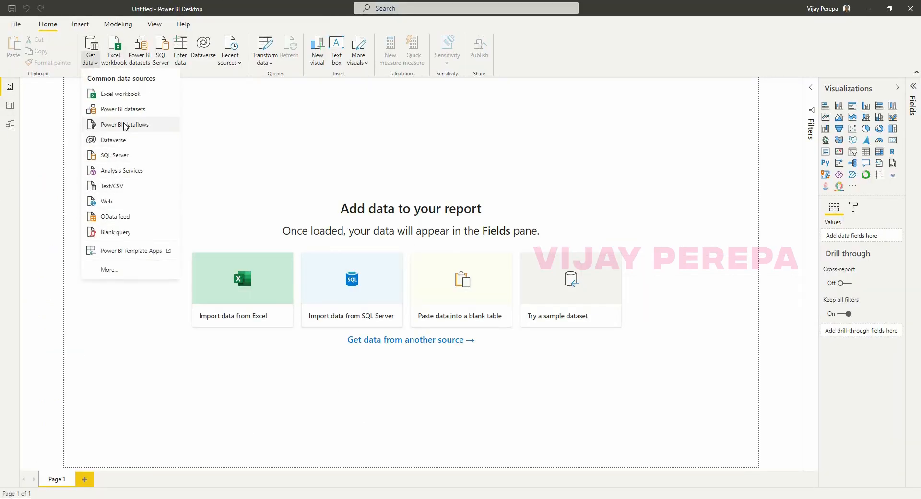
pyautogui.click(115, 270)
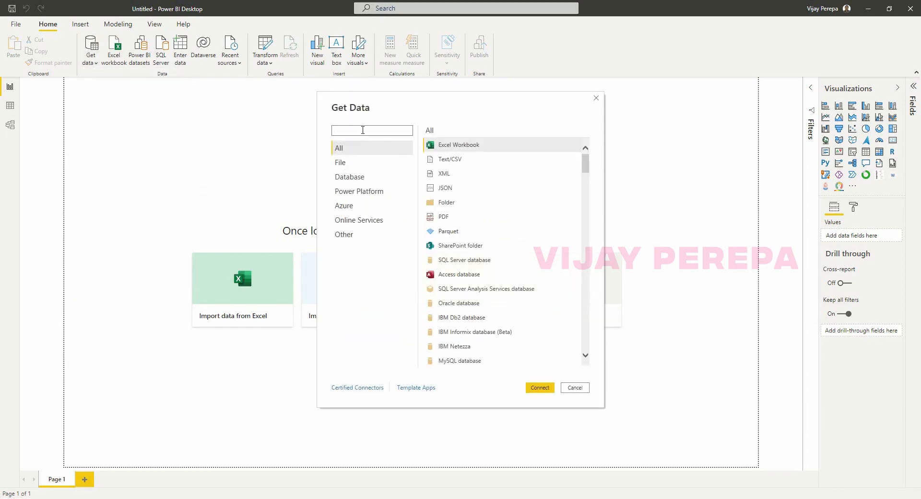
pyautogui.write('list')
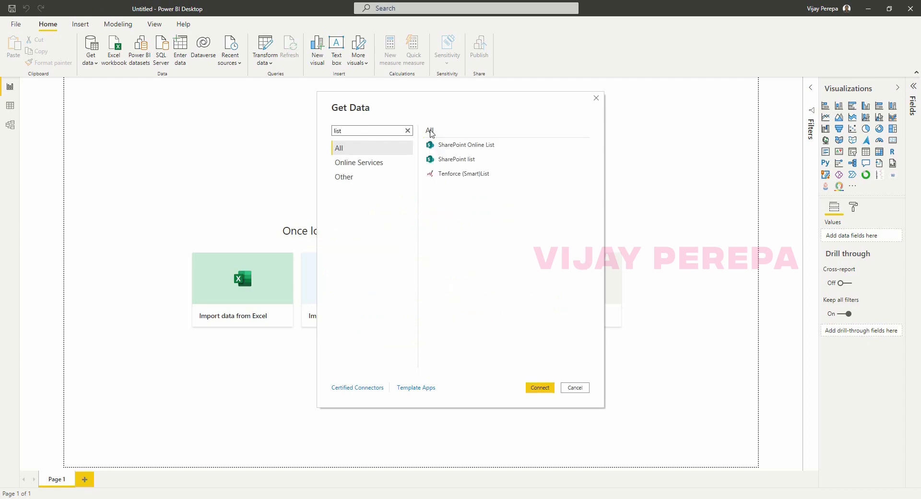
pyautogui.click(473, 161)
pyautogui.click(539, 388)
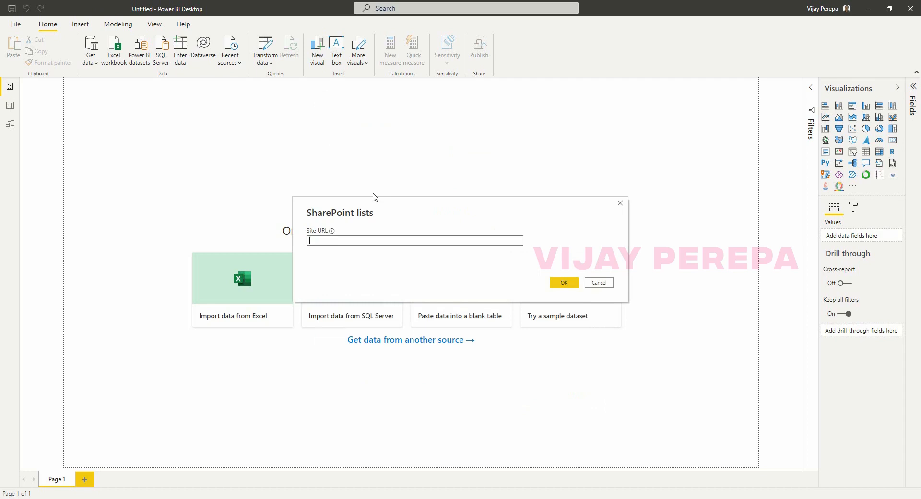
pyautogui.hotkey('ctrl', 'v')
pyautogui.press('Return')
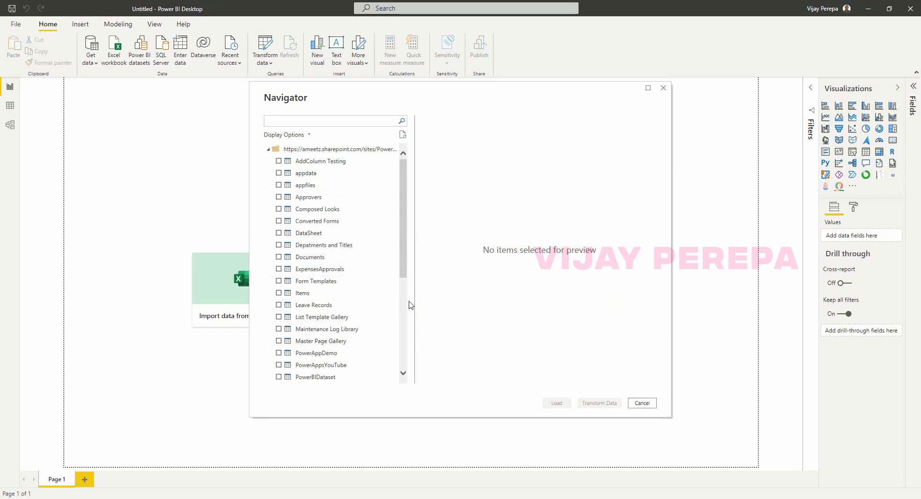
# Tick the PowerAppDemo list in the Navigator and load it into Power Query via Transform Data.
pyautogui.scroll(-3, 369, 341)
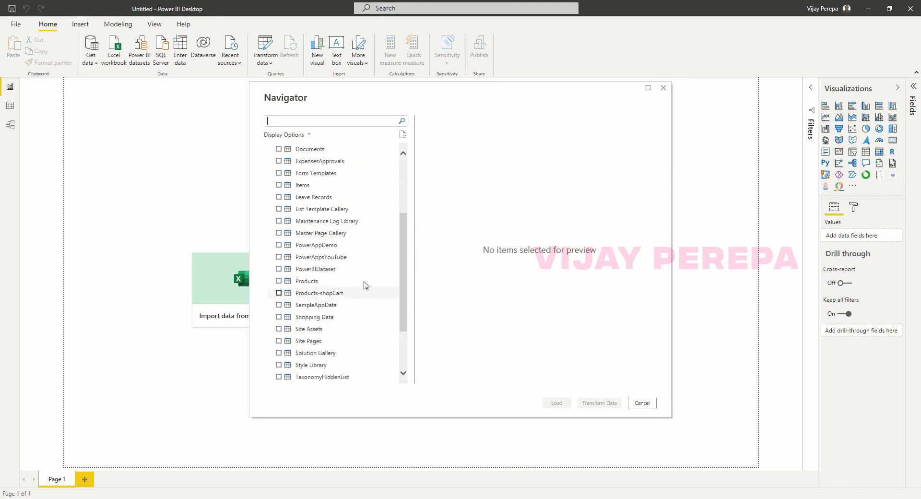
pyautogui.click(280, 245)
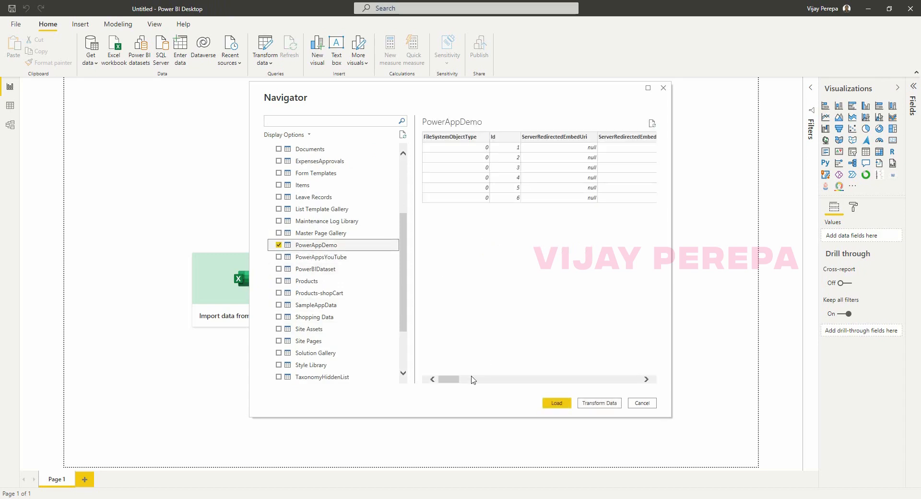
pyautogui.moveTo(453, 380); pyautogui.dragTo(405, 388)
pyautogui.click(593, 404)
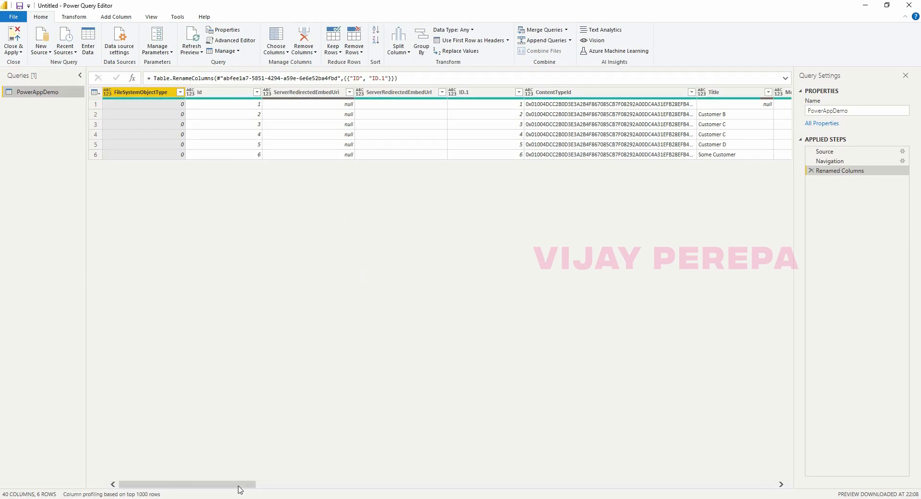
# Remove the 16 system columns from FirstUniqueAncestorSecurableObject through Editor, leaving 24 columns.
pyautogui.moveTo(242, 485); pyautogui.dragTo(572, 494)
pyautogui.click(512, 96)
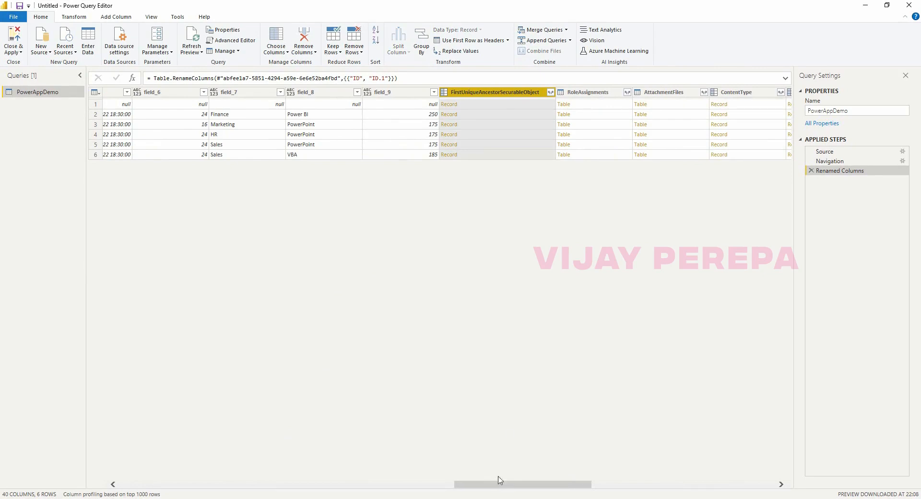
pyautogui.moveTo(545, 488); pyautogui.dragTo(816, 491)
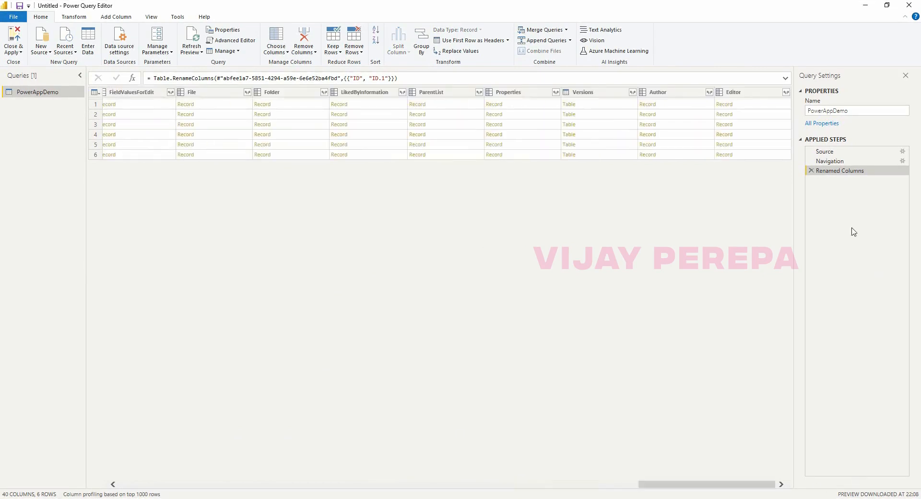
pyautogui.keyDown('shift'); pyautogui.click(734, 92); pyautogui.keyUp('shift')
pyautogui.rightClick(735, 94)
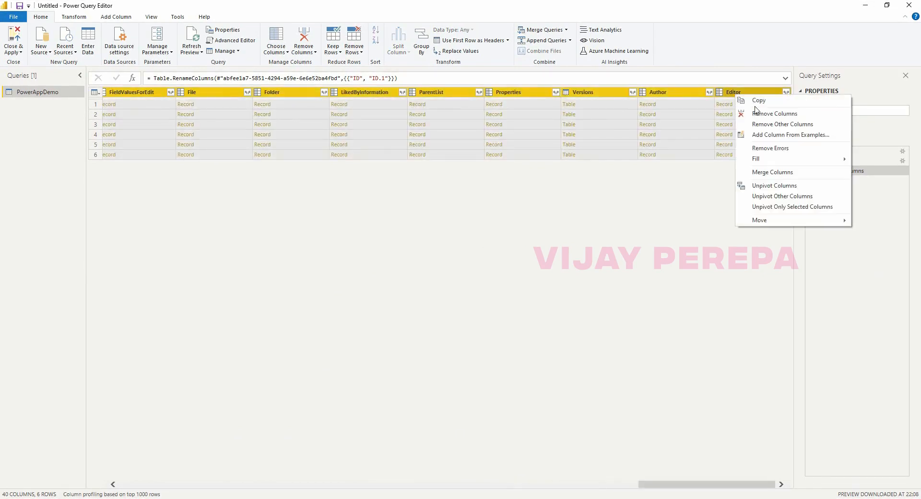
pyautogui.click(769, 115)
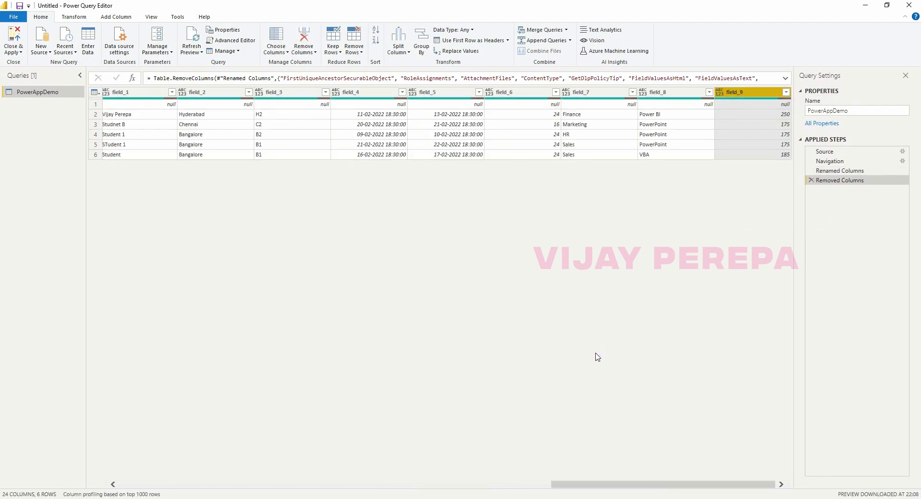
pyautogui.moveTo(567, 483); pyautogui.dragTo(456, 491)
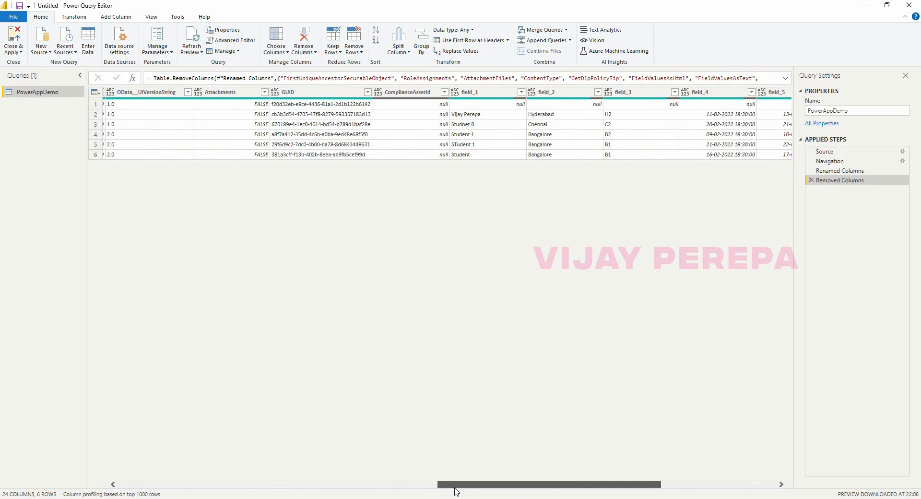
pyautogui.moveTo(456, 491); pyautogui.dragTo(41, 452)
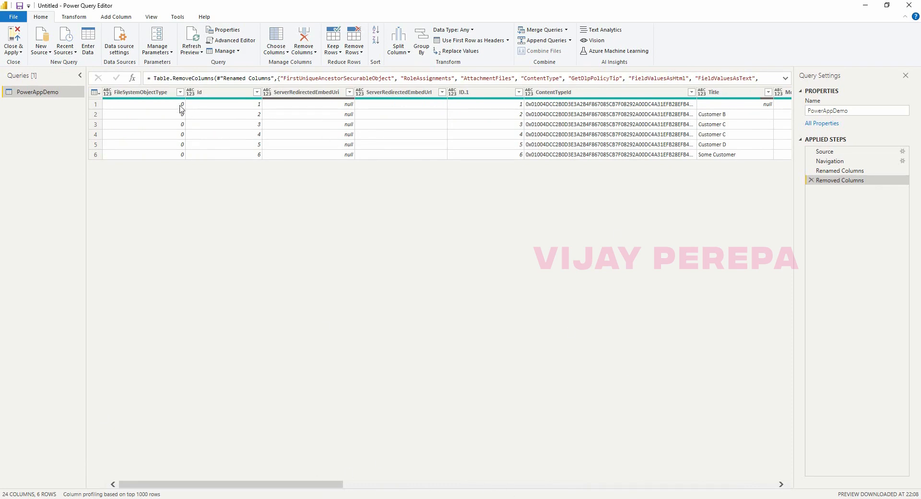
# Remove FileSystemObjectType through ContentTypeId and rename the Title column to Customer.
pyautogui.click(168, 93)
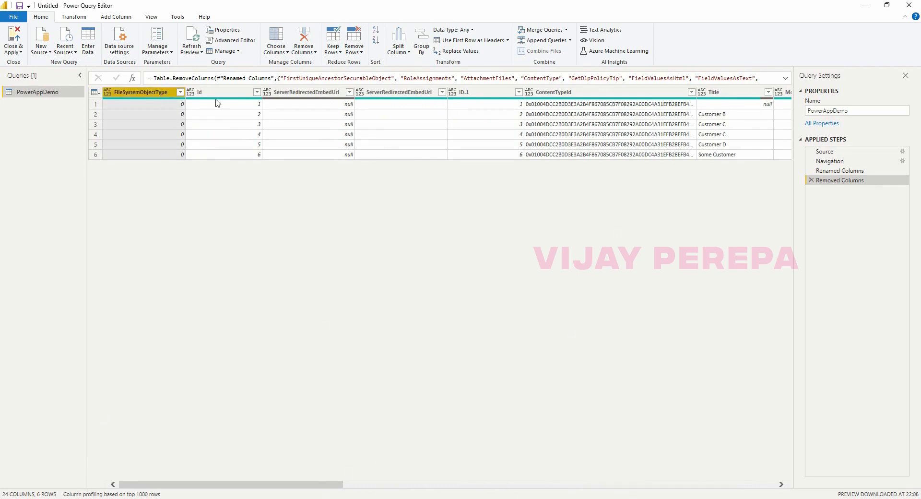
pyautogui.keyDown('shift'); pyautogui.click(600, 95); pyautogui.keyUp('shift')
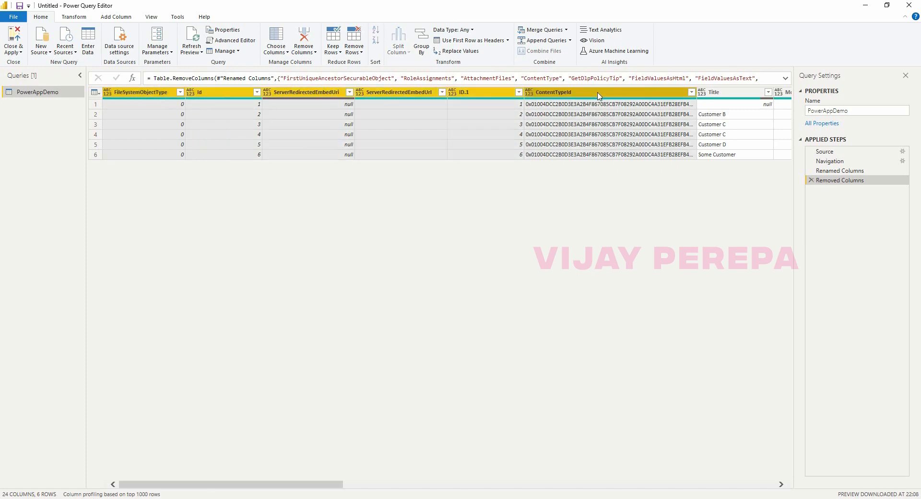
pyautogui.rightClick(598, 96)
pyautogui.click(618, 112)
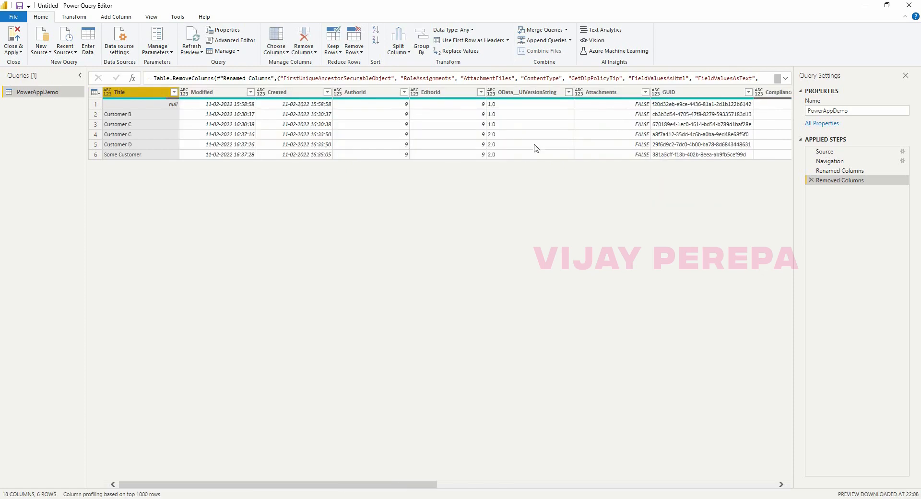
pyautogui.doubleClick(144, 92)
pyautogui.write('C')
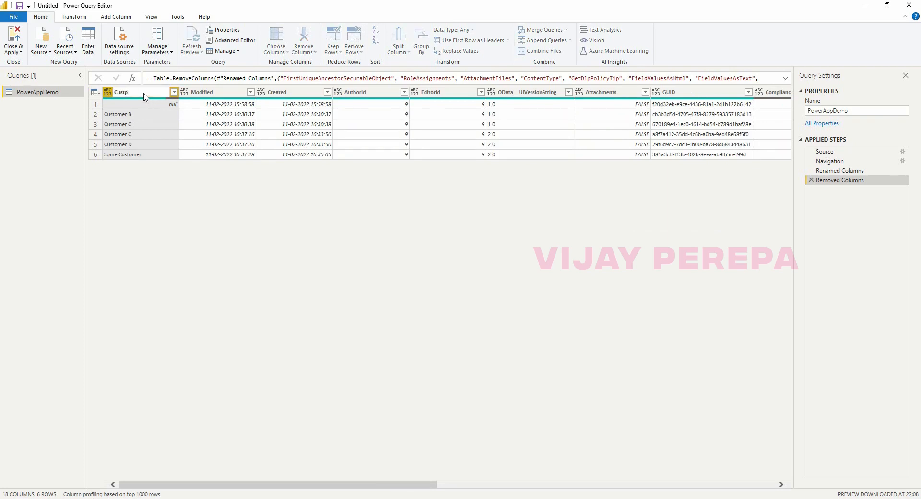
pyautogui.write('ustomer')
# Remove Modified, Created, AuthorId, EditorId, OData__UIVersionString, Attachments, GUID and ComplianceAssetId columns.
pyautogui.click(220, 96)
pyautogui.keyDown('ctrl'); pyautogui.click(295, 96); pyautogui.keyUp('ctrl')
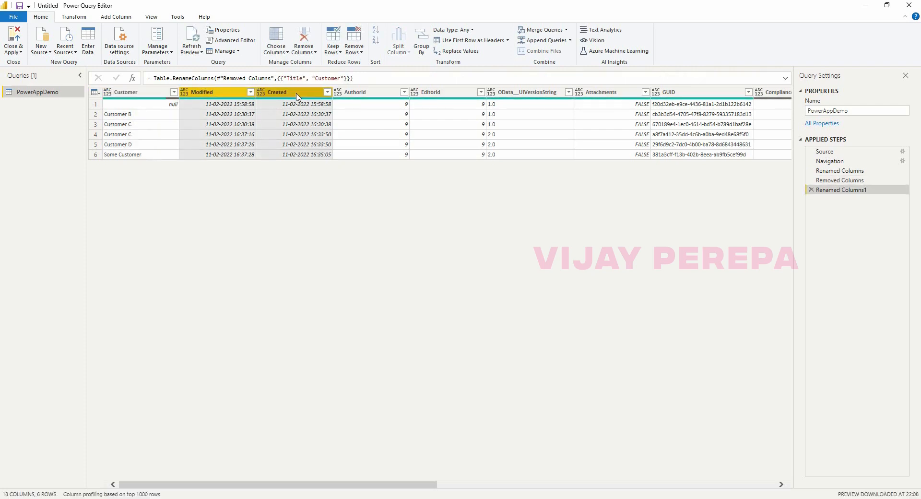
pyautogui.keyDown('ctrl'); pyautogui.click(359, 96); pyautogui.keyUp('ctrl')
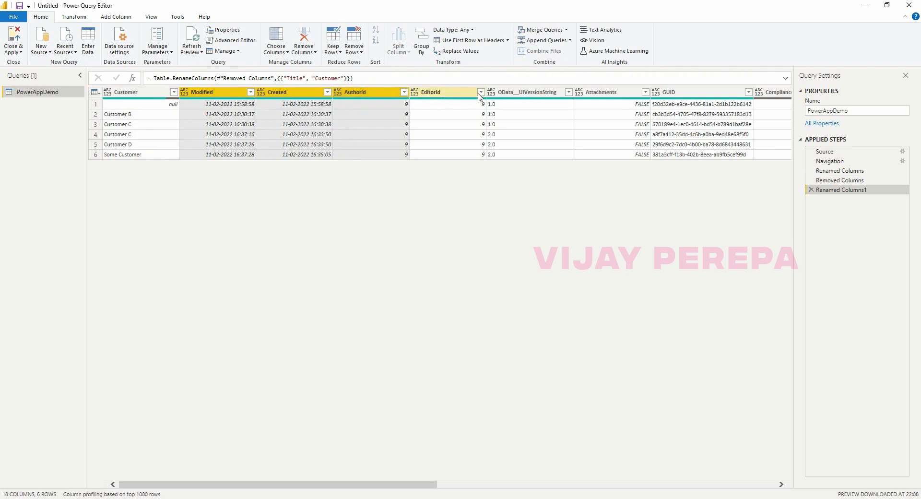
pyautogui.keyDown('ctrl'); pyautogui.click(434, 93); pyautogui.keyUp('ctrl')
pyautogui.keyDown('ctrl'); pyautogui.click(539, 96); pyautogui.keyUp('ctrl')
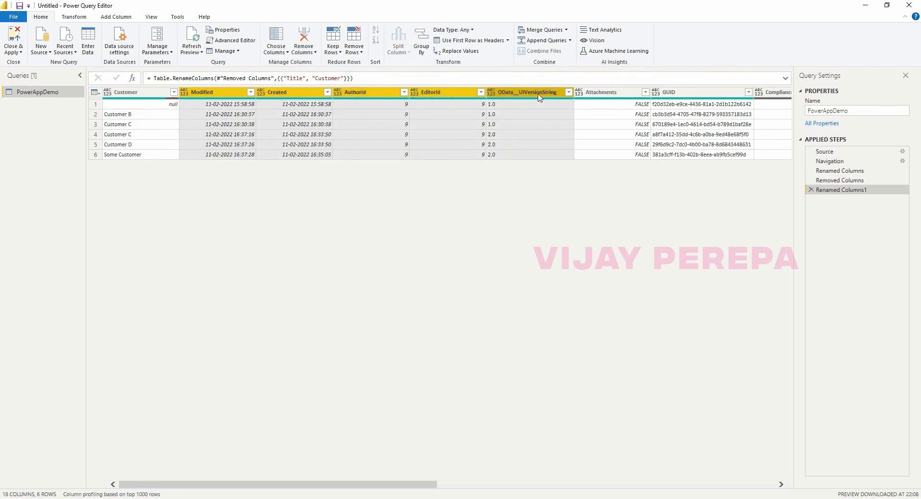
pyautogui.keyDown('ctrl'); pyautogui.click(606, 93); pyautogui.keyUp('ctrl')
pyautogui.keyDown('ctrl'); pyautogui.click(674, 93); pyautogui.keyUp('ctrl')
pyautogui.moveTo(409, 484); pyautogui.dragTo(623, 483)
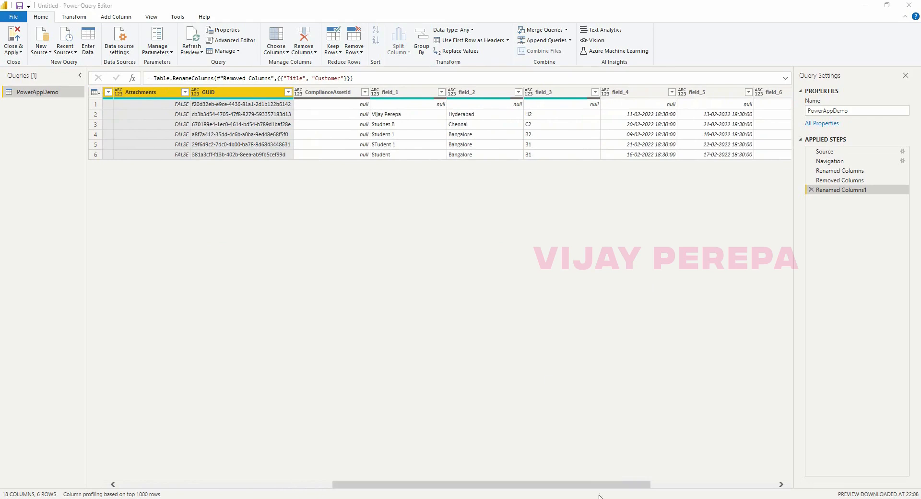
pyautogui.keyDown('ctrl'); pyautogui.click(331, 93); pyautogui.keyUp('ctrl')
pyautogui.rightClick(342, 94)
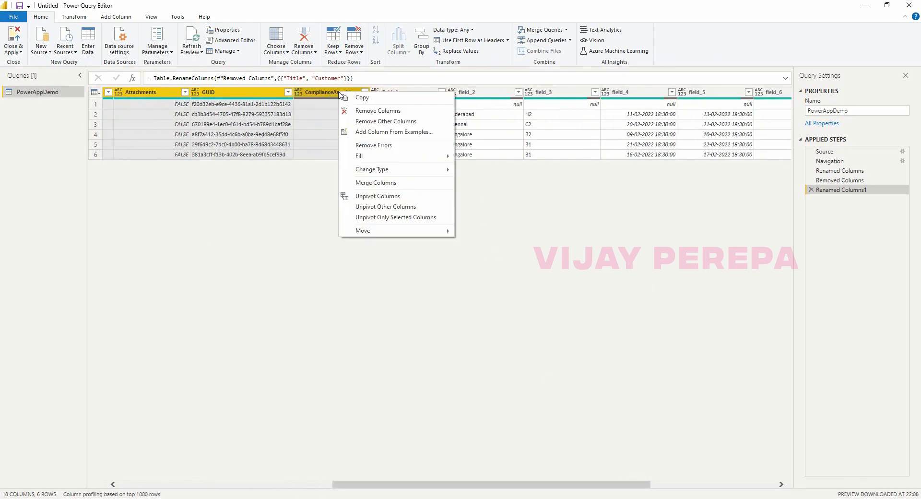
pyautogui.click(365, 111)
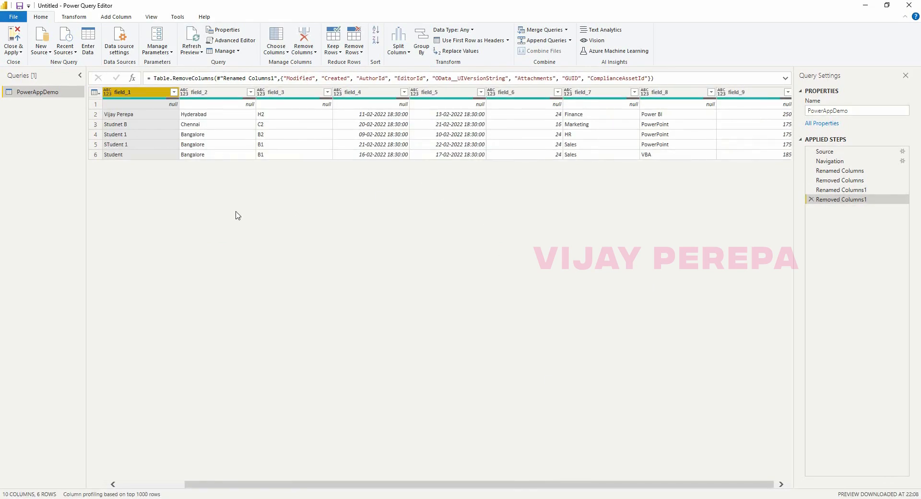
# Change the Customer, field_1 and field_2 columns to the Text data type, leaving field_3 unchanged.
pyautogui.click(164, 485)
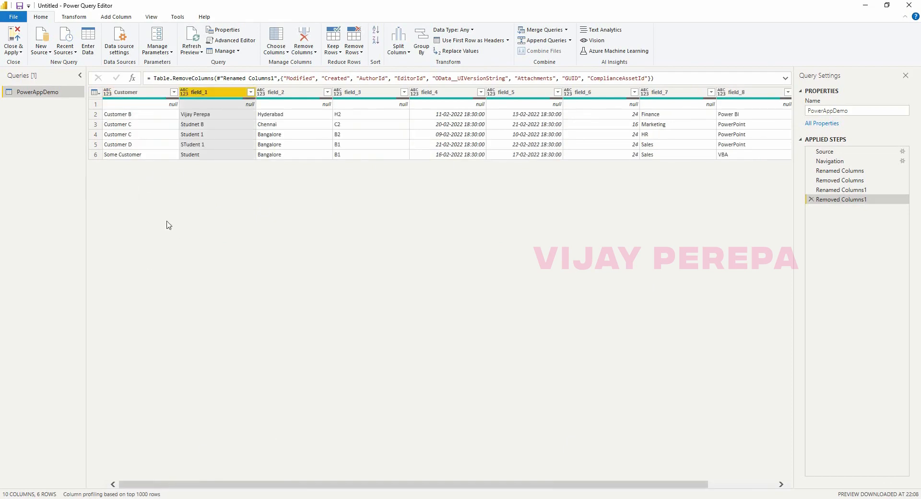
pyautogui.doubleClick(201, 95)
pyautogui.click(106, 93)
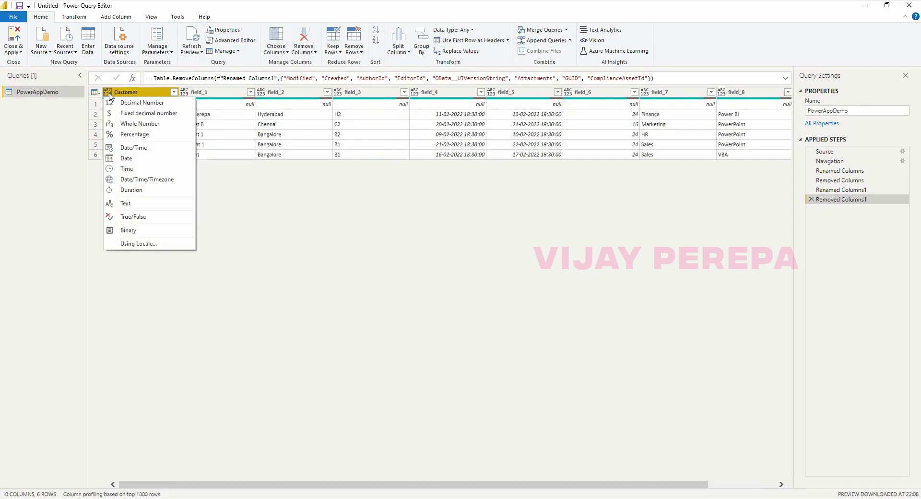
pyautogui.click(140, 204)
pyautogui.click(185, 95)
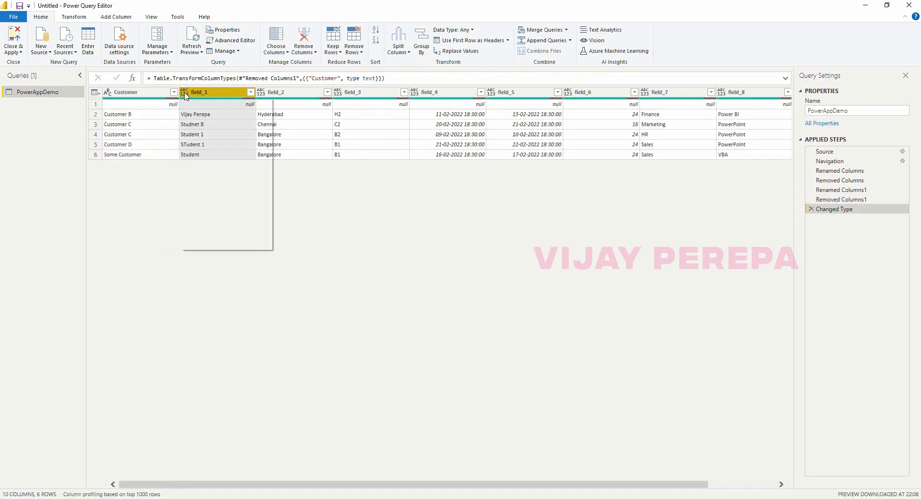
pyautogui.click(218, 202)
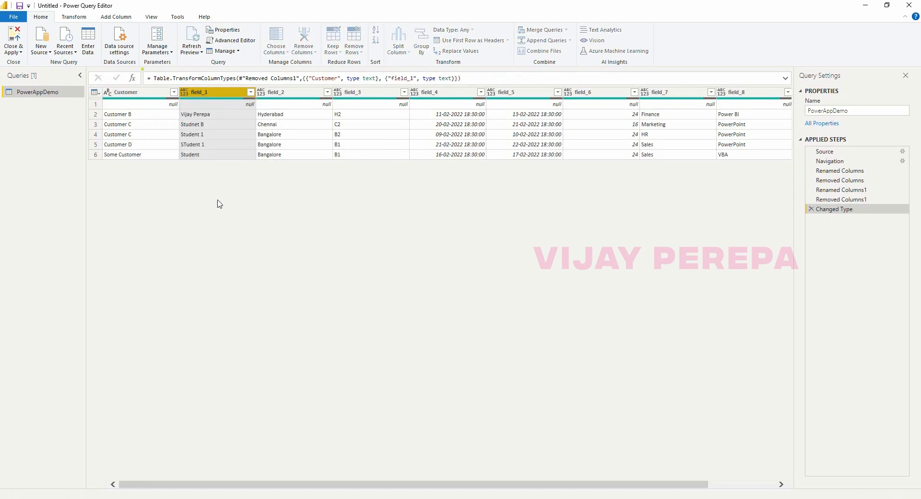
pyautogui.click(263, 98)
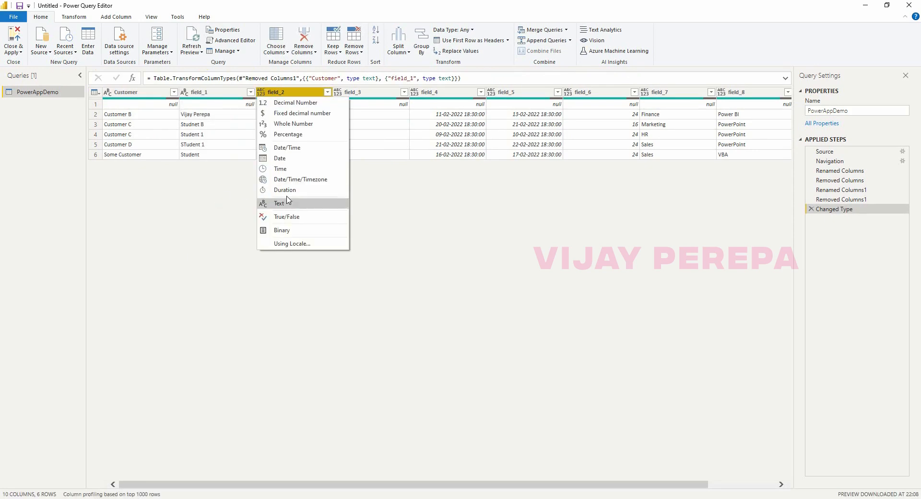
pyautogui.click(289, 205)
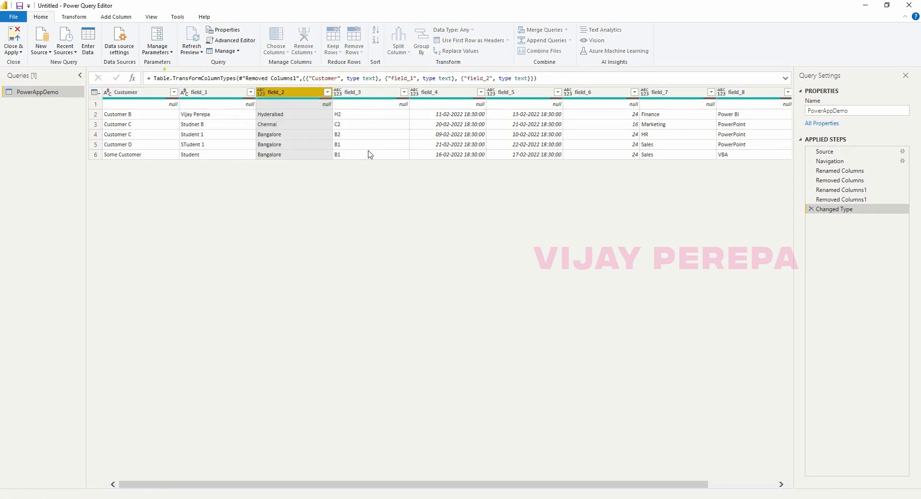
pyautogui.click(339, 95)
pyautogui.click(426, 243)
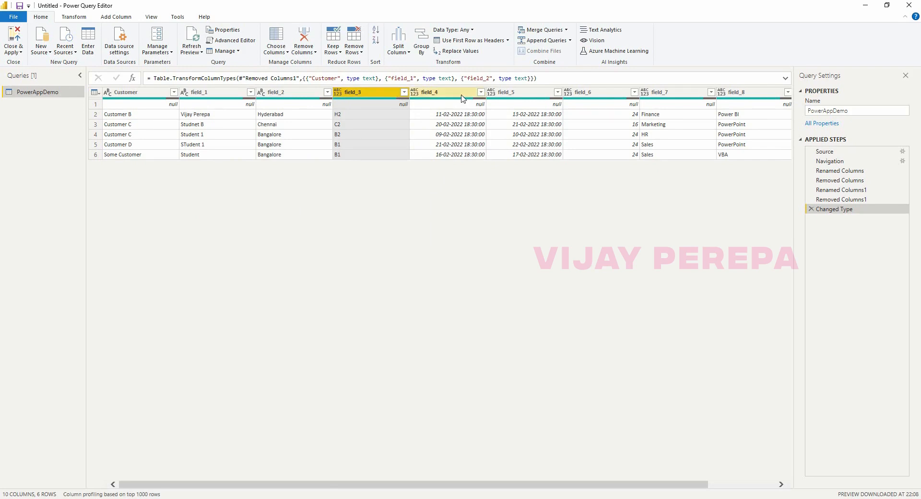
# Remove field_3 and rename field_4 and field_5 to STartDate and EndDAte.
pyautogui.rightClick(376, 96)
pyautogui.click(394, 114)
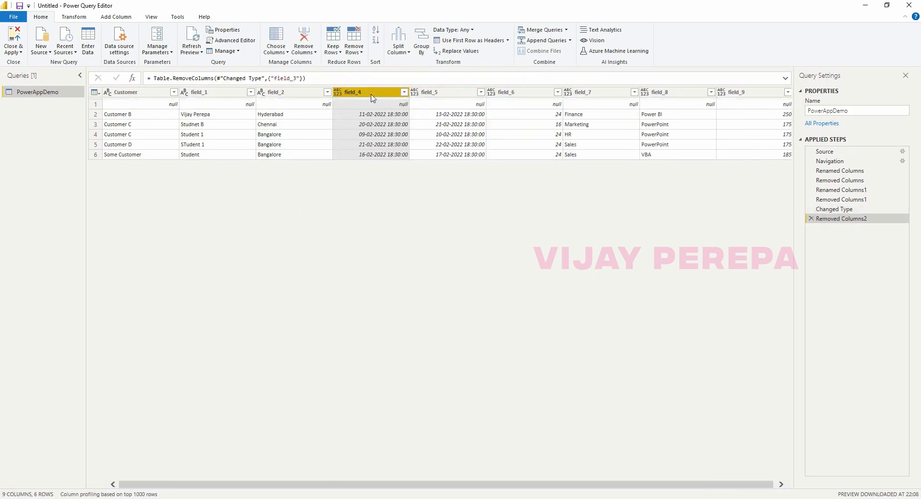
pyautogui.doubleClick(371, 98)
pyautogui.write('STar')
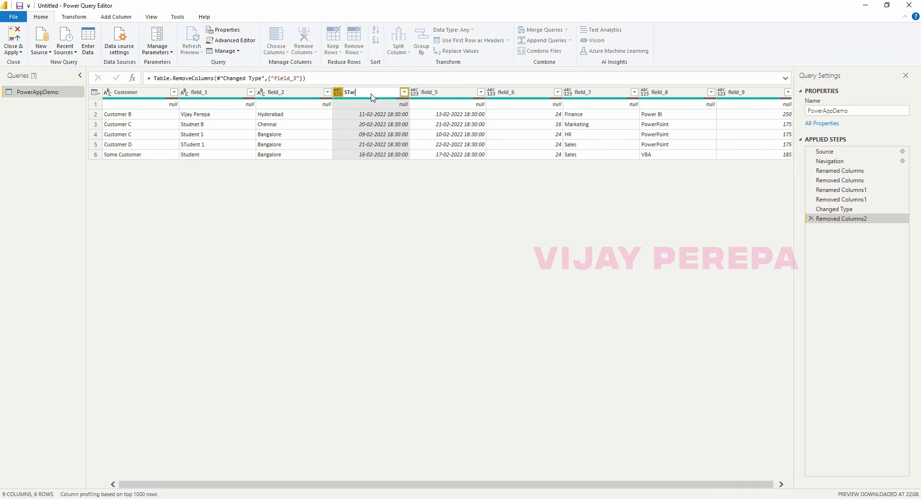
pyautogui.write('tDate')
pyautogui.press('Return')
pyautogui.click(457, 95)
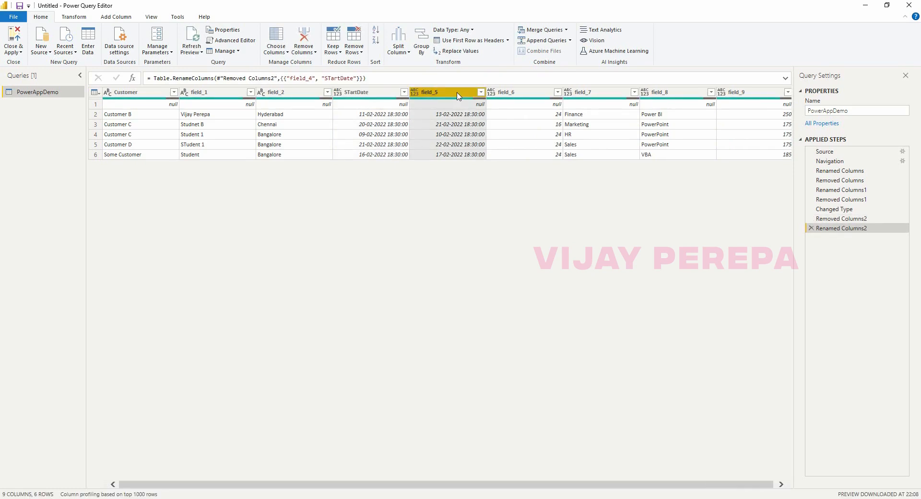
pyautogui.doubleClick(457, 95)
pyautogui.write('EndDAte')
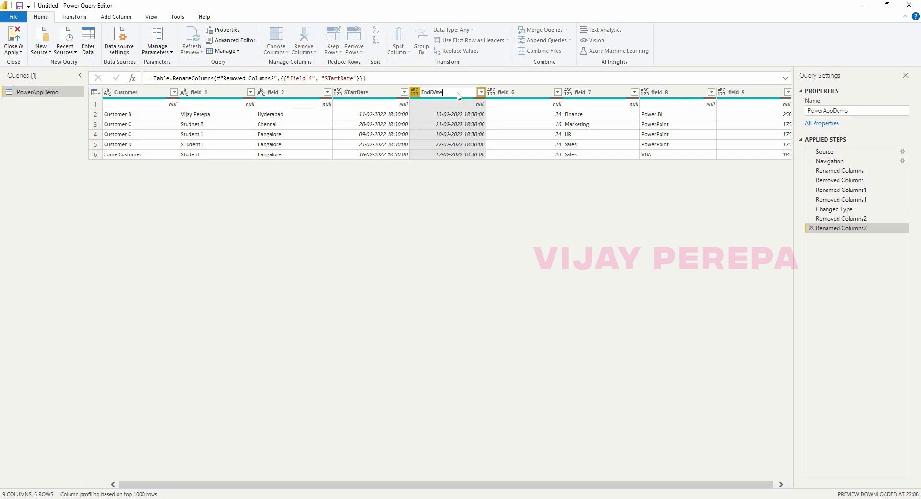
pyautogui.click(534, 95)
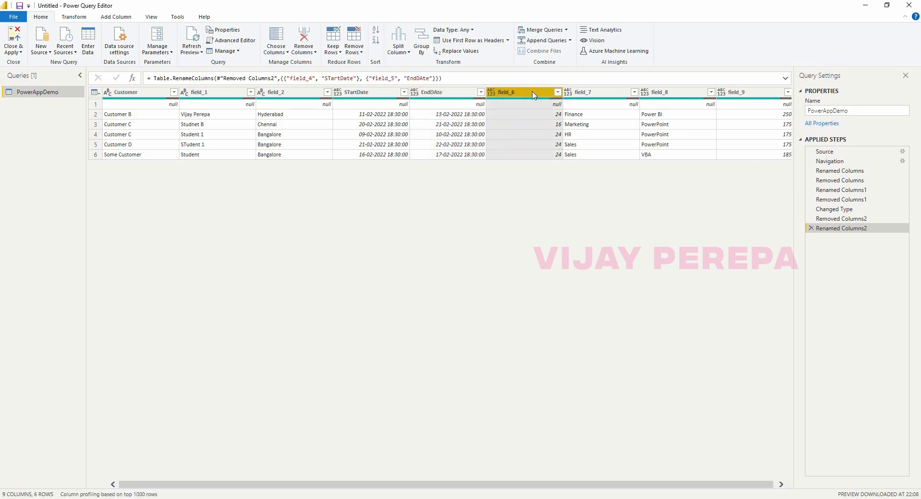
# Rename field_6 to field_9 as Duration, Department, Application and Fees Per Hour.
pyautogui.doubleClick(534, 95)
pyautogui.write('Duration')
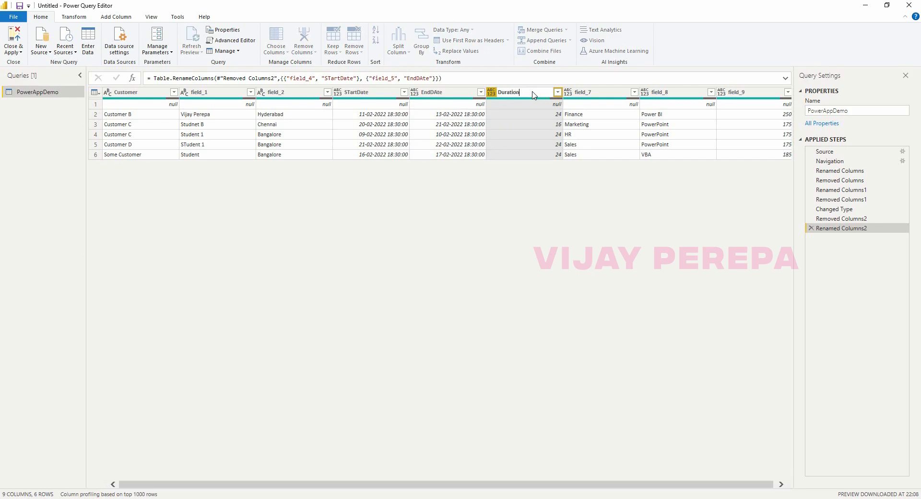
pyautogui.click(591, 96)
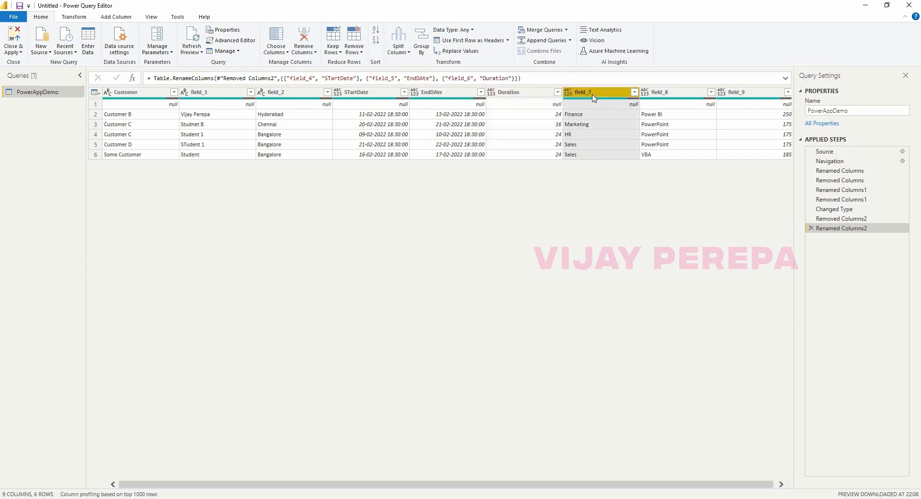
pyautogui.doubleClick(593, 95)
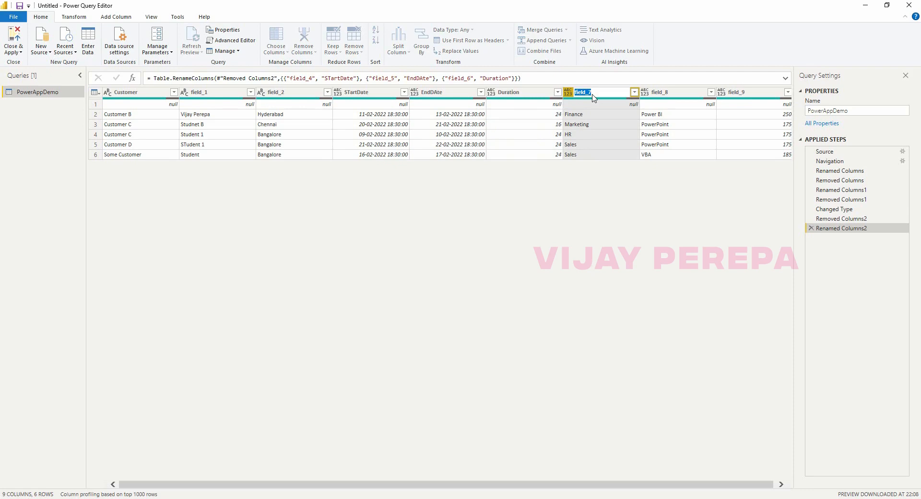
pyautogui.write('De[a')
pyautogui.click(664, 97)
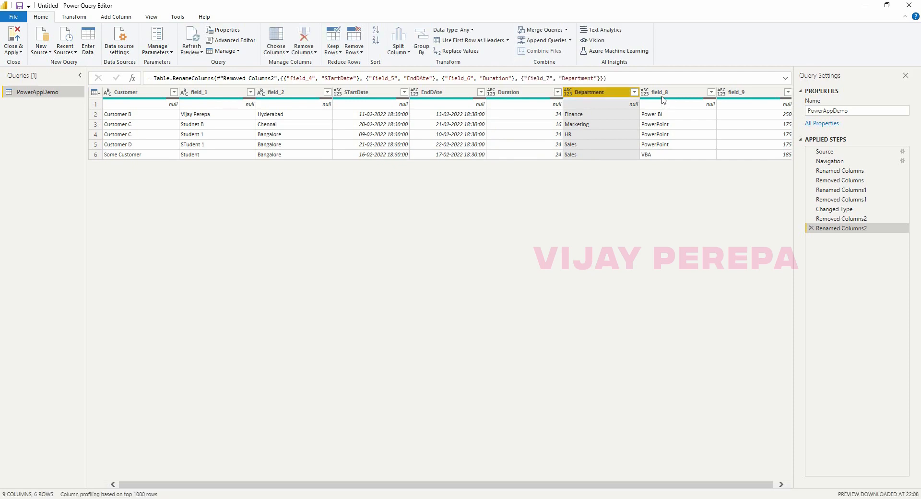
pyautogui.doubleClick(663, 96)
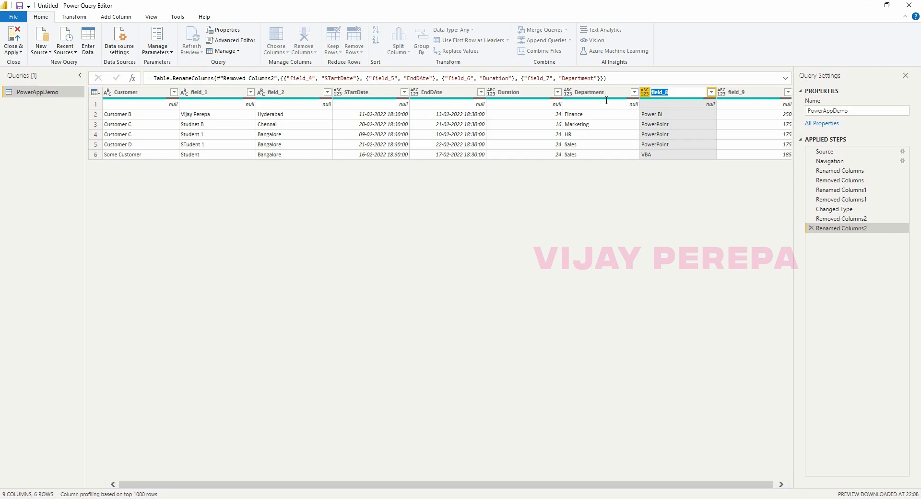
pyautogui.write('Application')
pyautogui.press('Return')
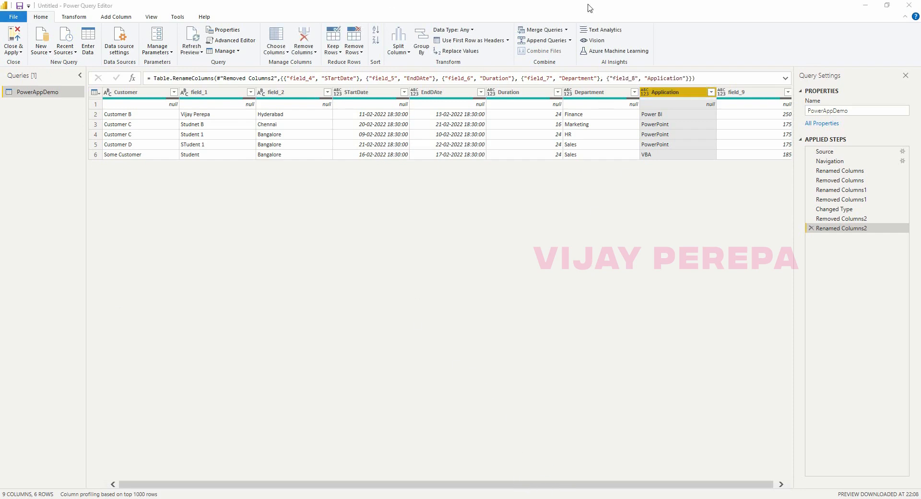
pyautogui.doubleClick(768, 94)
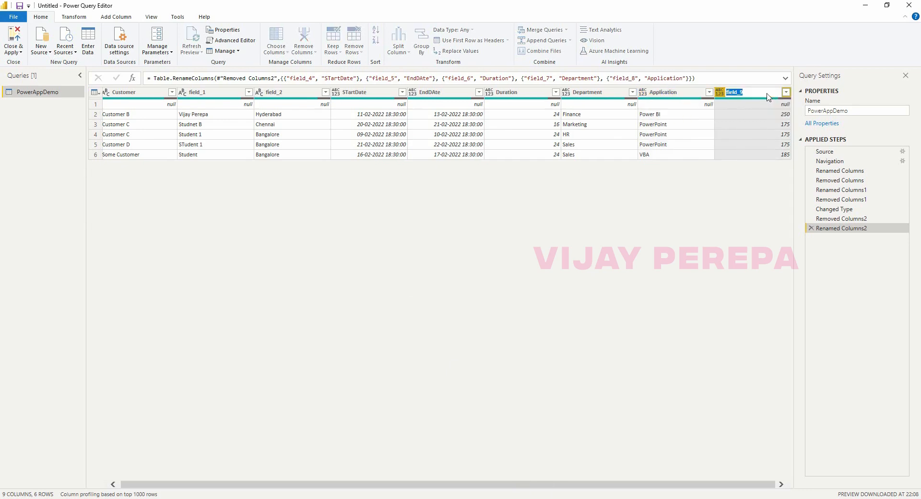
pyautogui.write('Fees Per Hour')
# Set Fees Per Hour to Whole Number, replacing the existing type step.
pyautogui.press('Return')
pyautogui.click(719, 91)
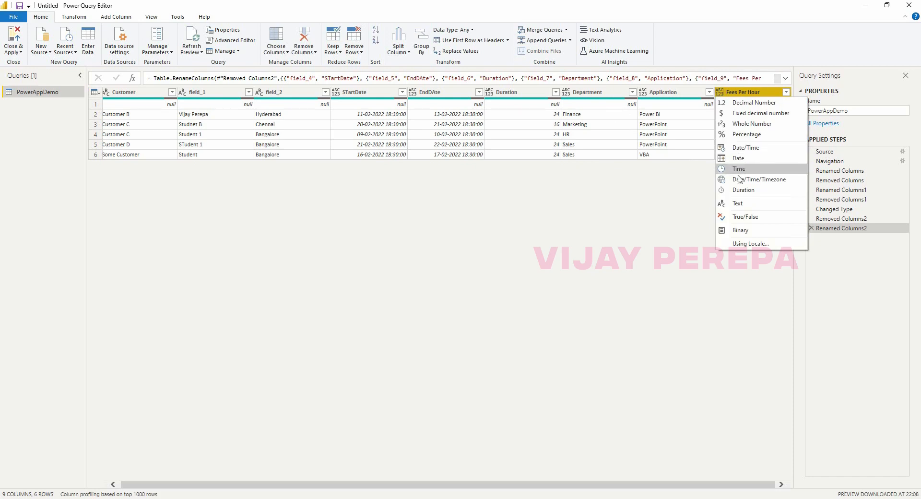
pyautogui.click(753, 134)
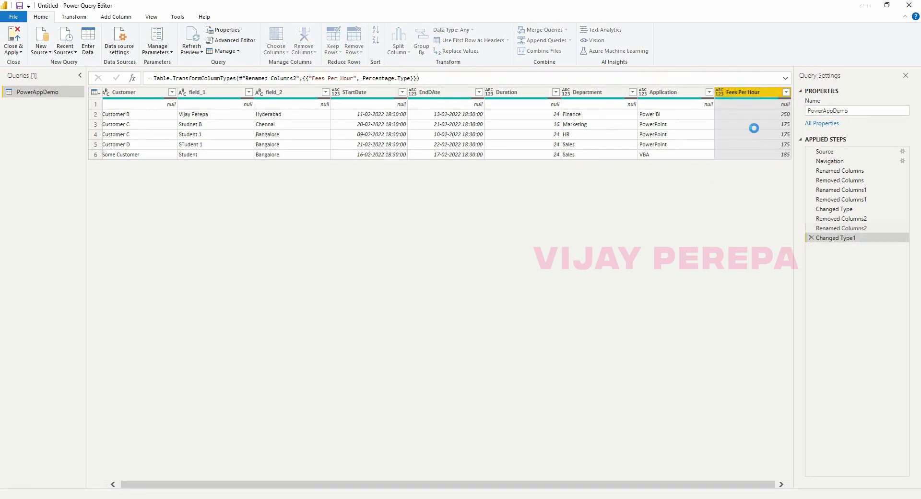
pyautogui.click(720, 91)
pyautogui.click(752, 129)
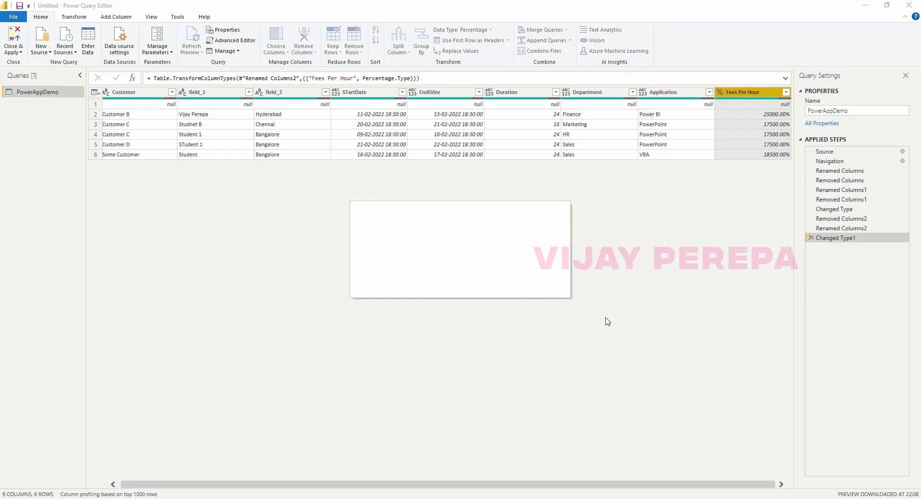
pyautogui.click(462, 280)
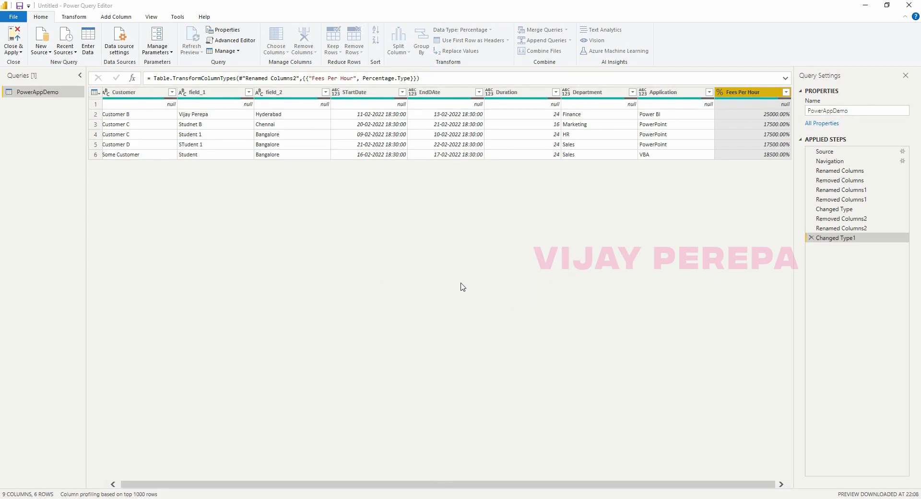
# Make Application and Department Text, Duration Whole Number, and EndDAte and STartDate Date/Time.
pyautogui.click(642, 92)
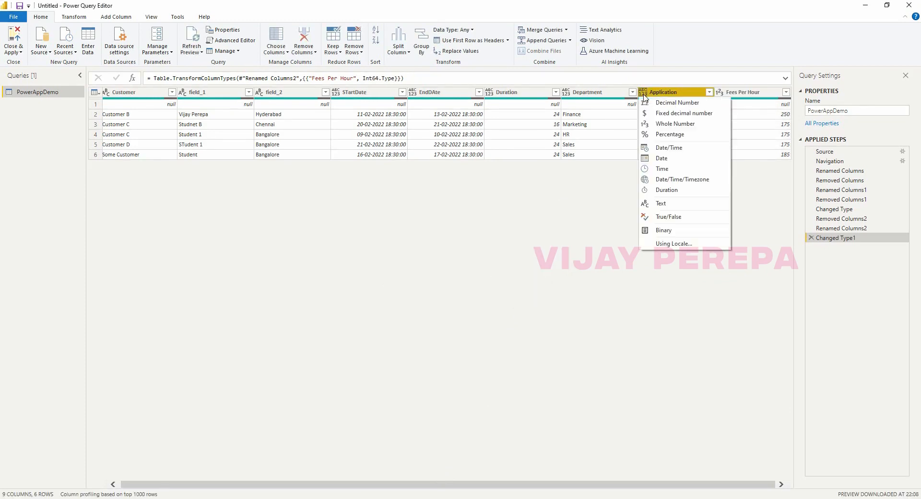
pyautogui.click(670, 206)
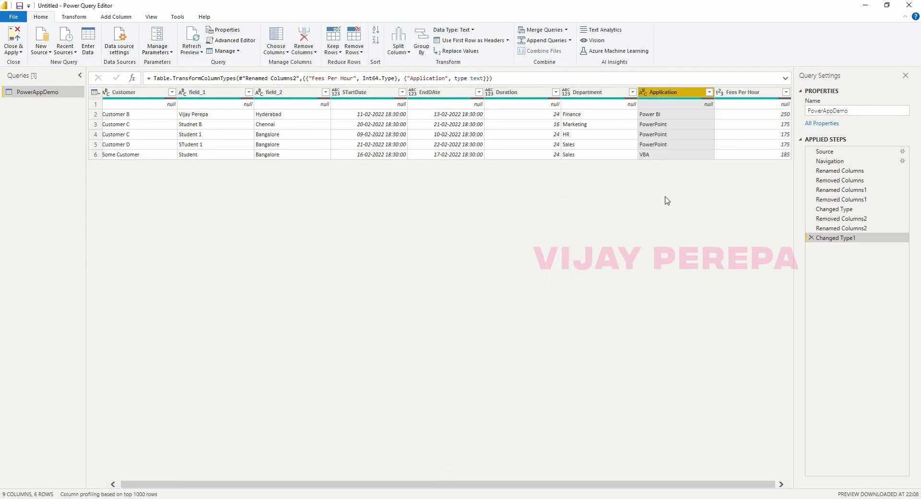
pyautogui.click(566, 92)
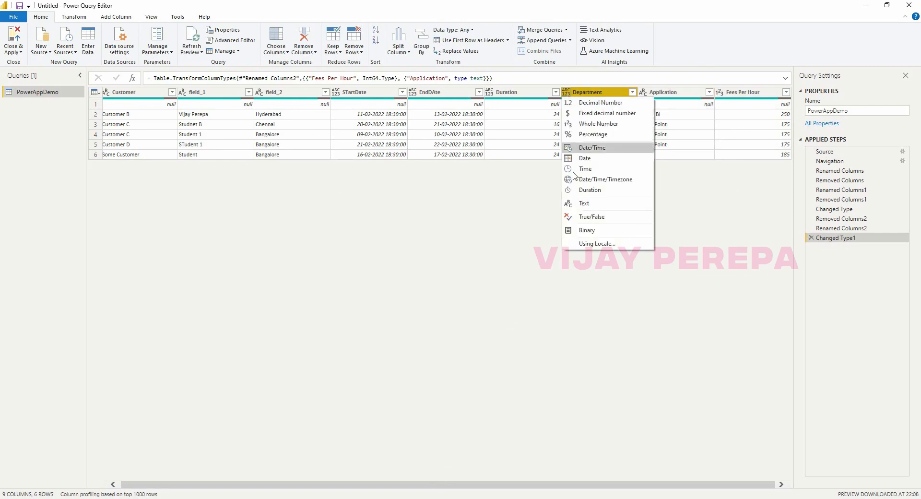
pyautogui.click(584, 203)
pyautogui.click(491, 92)
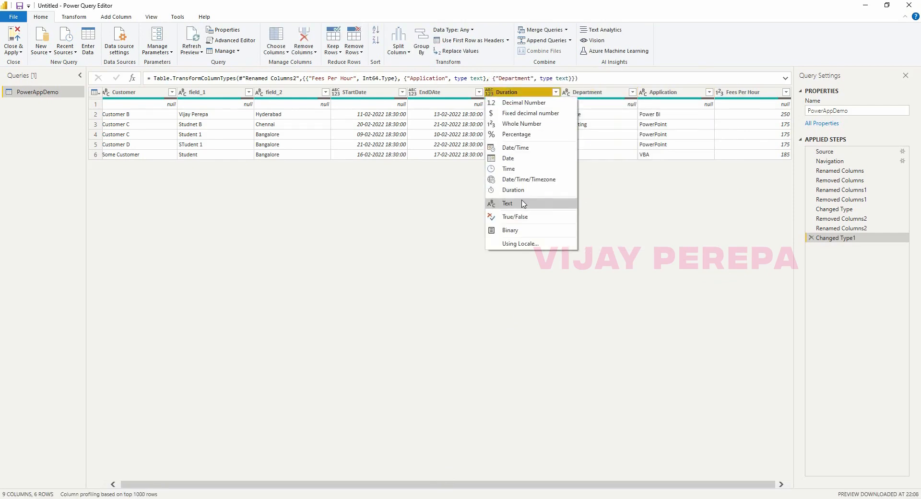
pyautogui.click(515, 124)
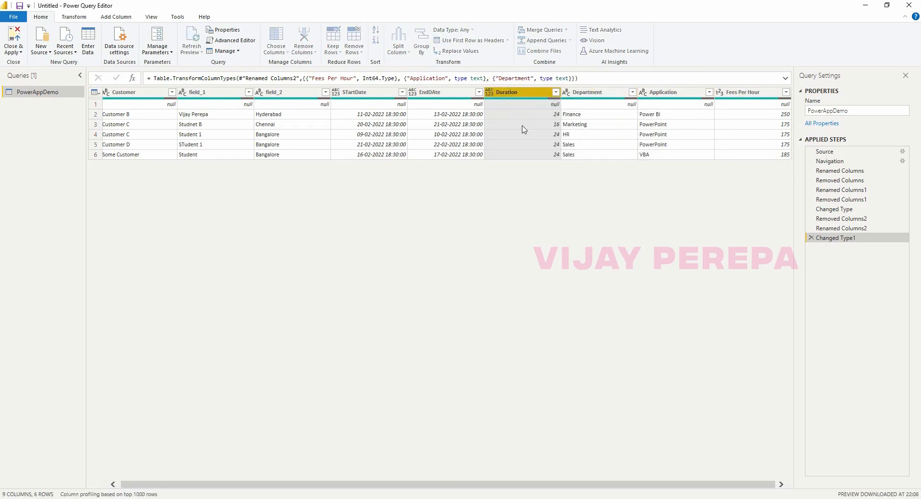
pyautogui.click(413, 92)
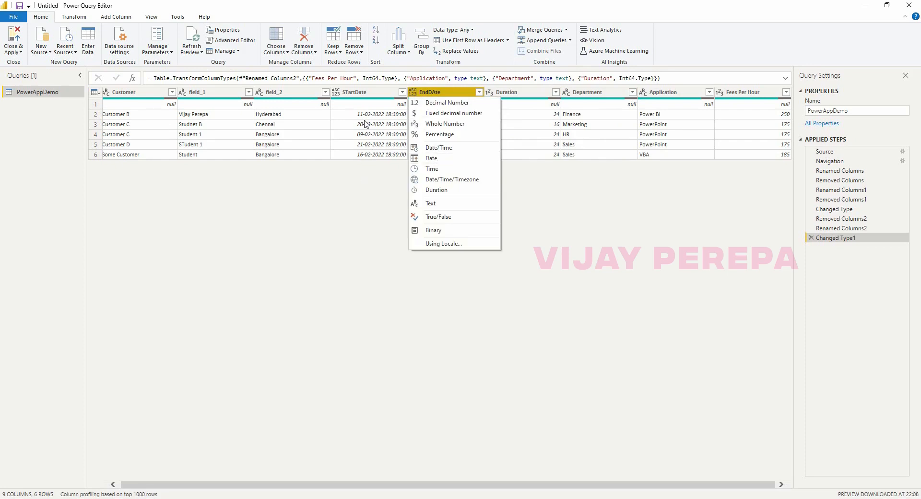
pyautogui.click(434, 148)
pyautogui.click(336, 92)
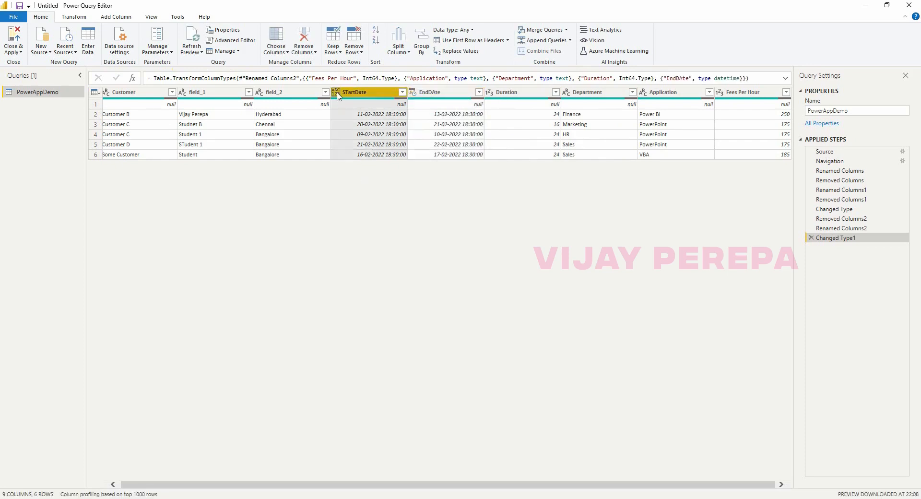
pyautogui.click(354, 146)
pyautogui.moveTo(349, 486); pyautogui.dragTo(145, 450)
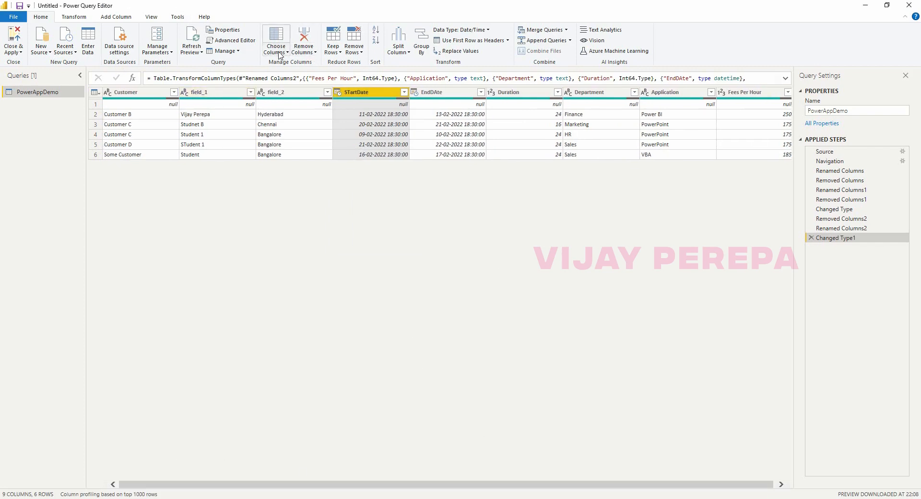
# Remove the blank top row from the table with Remove Top Rows.
pyautogui.click(352, 53)
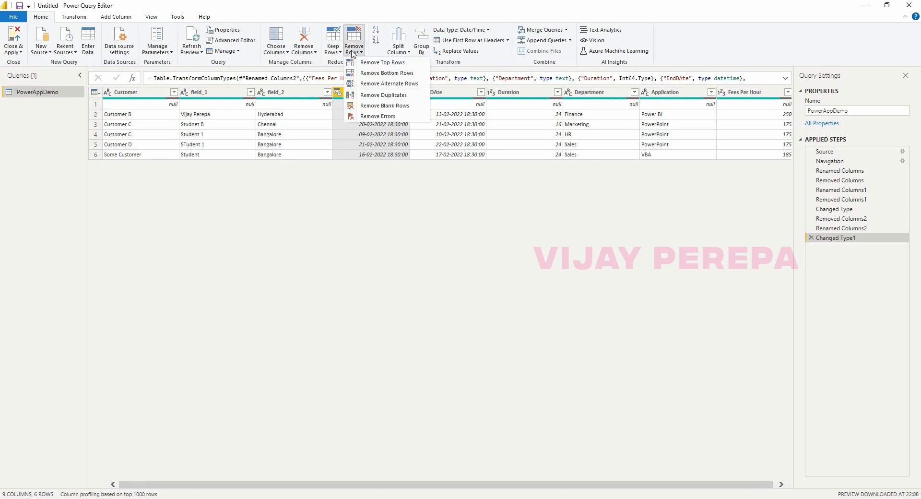
pyautogui.click(378, 62)
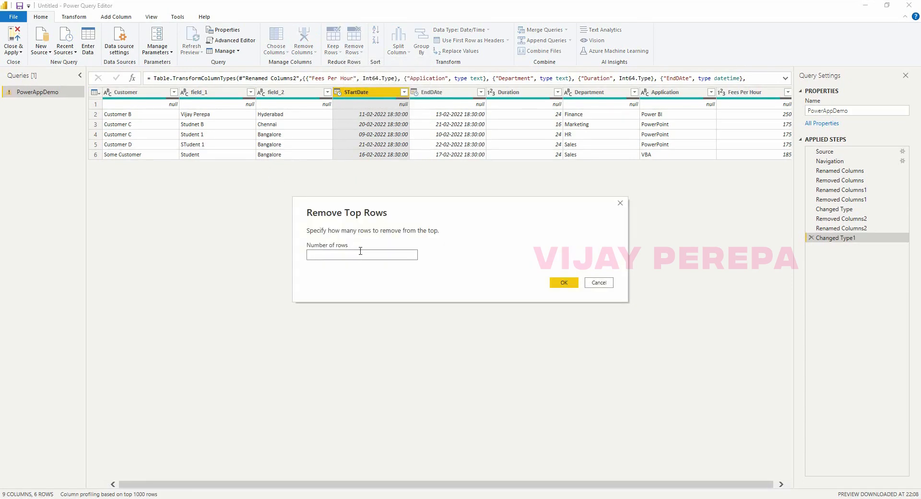
pyautogui.click(564, 283)
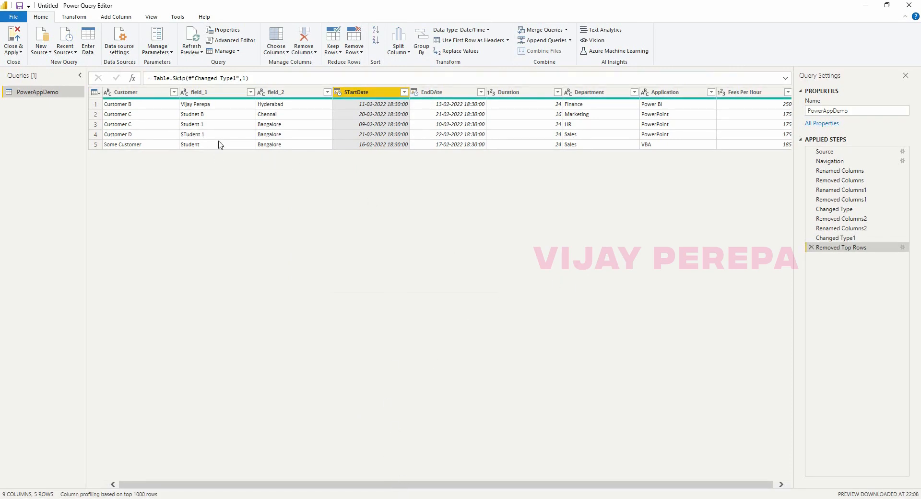
# Rename the field_1 column to Student and field_2 to City.
pyautogui.doubleClick(199, 96)
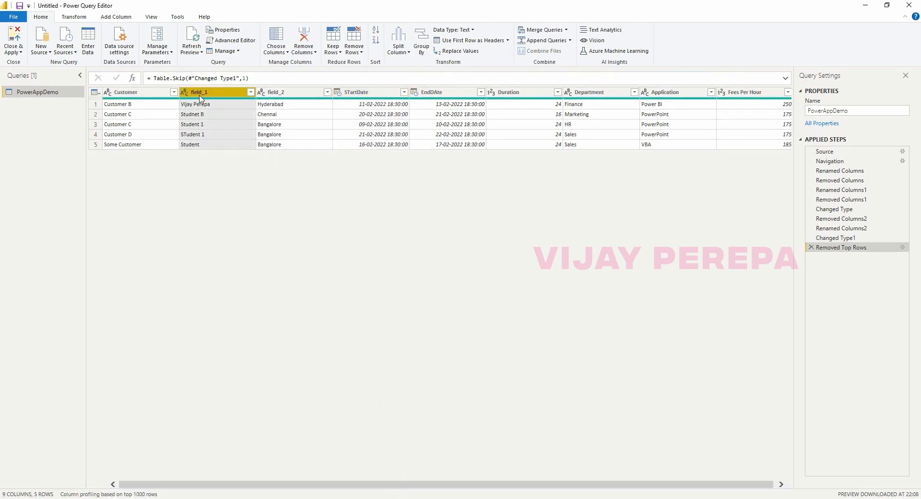
pyautogui.write('S')
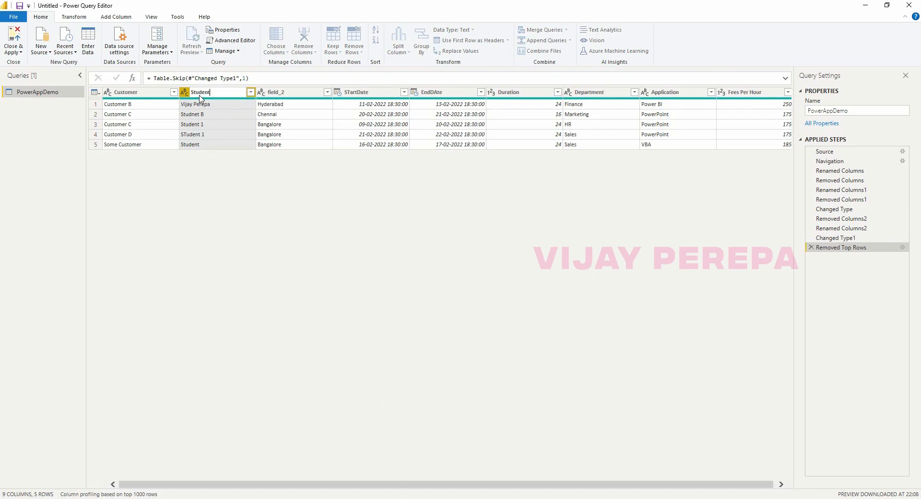
pyautogui.write('tudent')
pyautogui.press('Return')
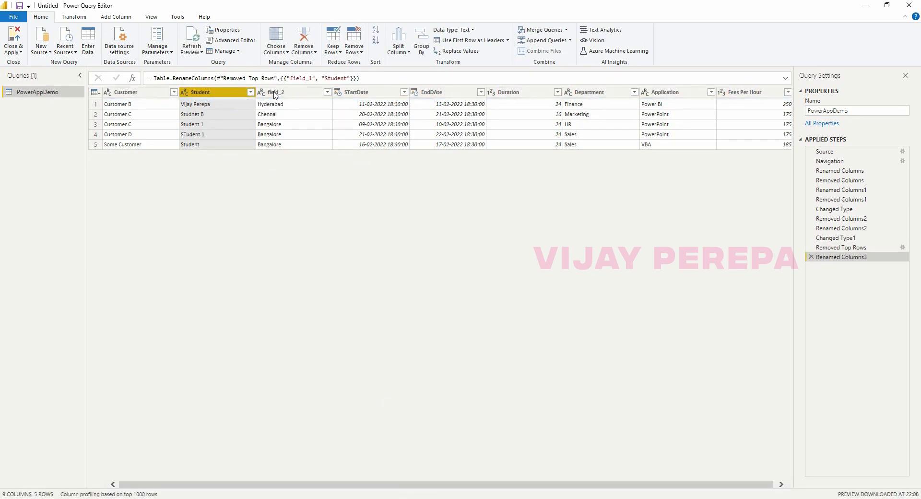
pyautogui.doubleClick(276, 95)
pyautogui.write('C')
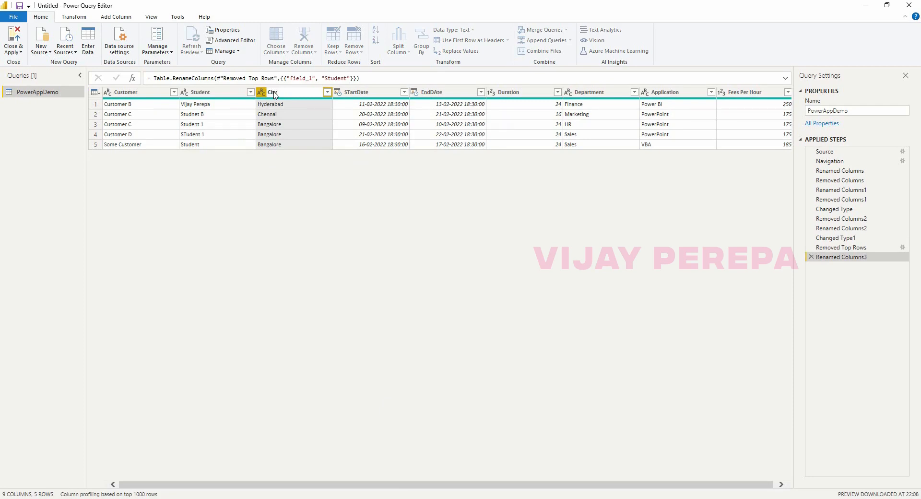
pyautogui.write('ity')
pyautogui.press('Return')
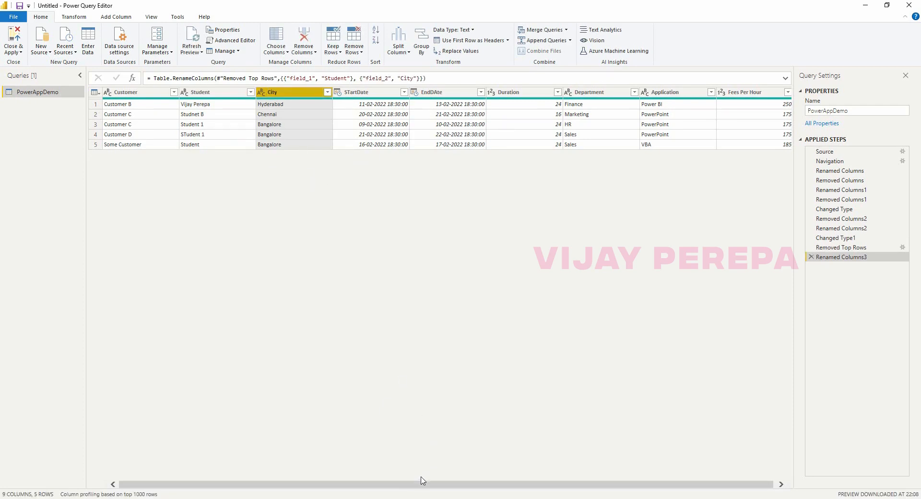
pyautogui.moveTo(486, 490); pyautogui.dragTo(398, 483)
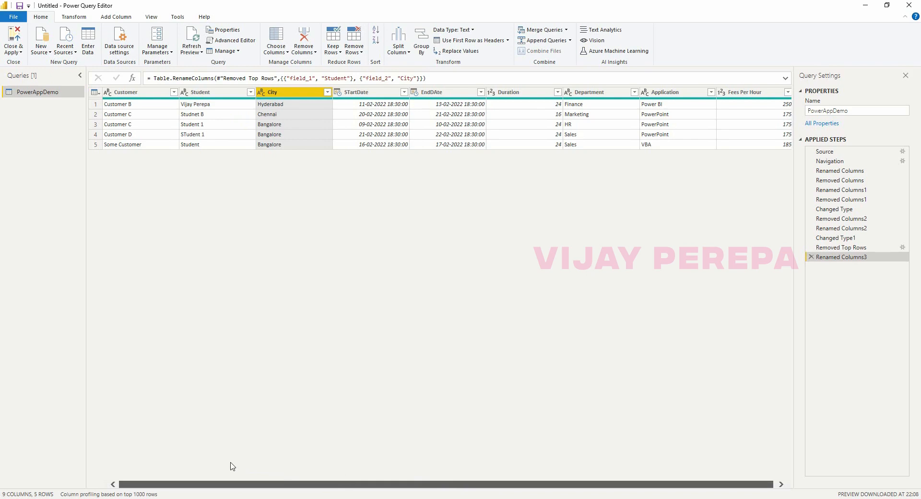
pyautogui.moveTo(231, 462); pyautogui.dragTo(439, 494)
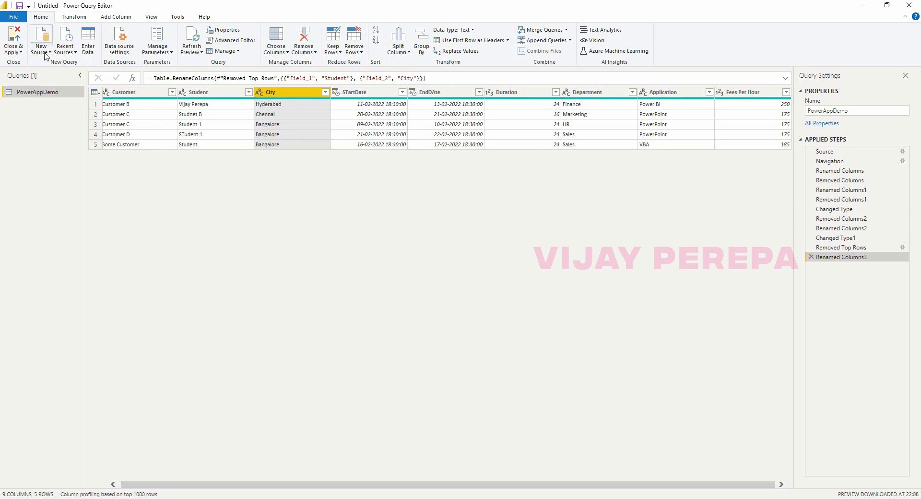
# Close & Apply the query, then create an empty entered-data table named Basic Measures.
pyautogui.click(14, 50)
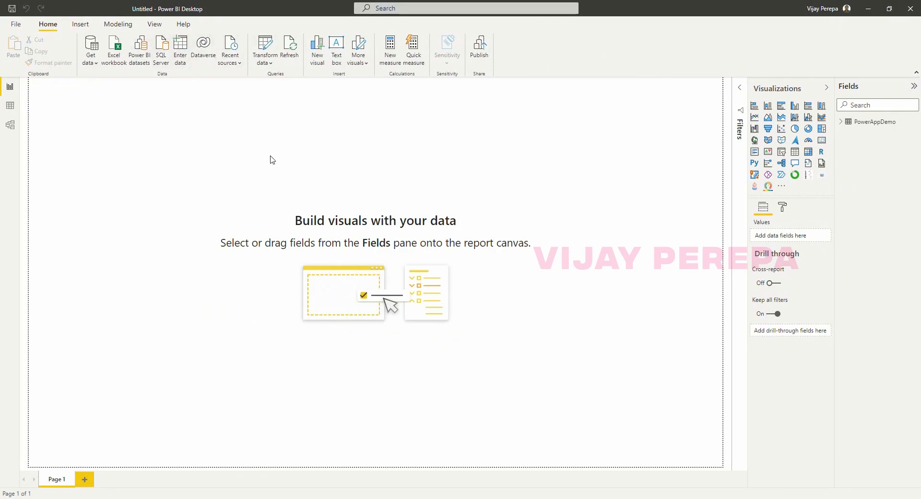
pyautogui.doubleClick(324, 370)
pyautogui.write('B')
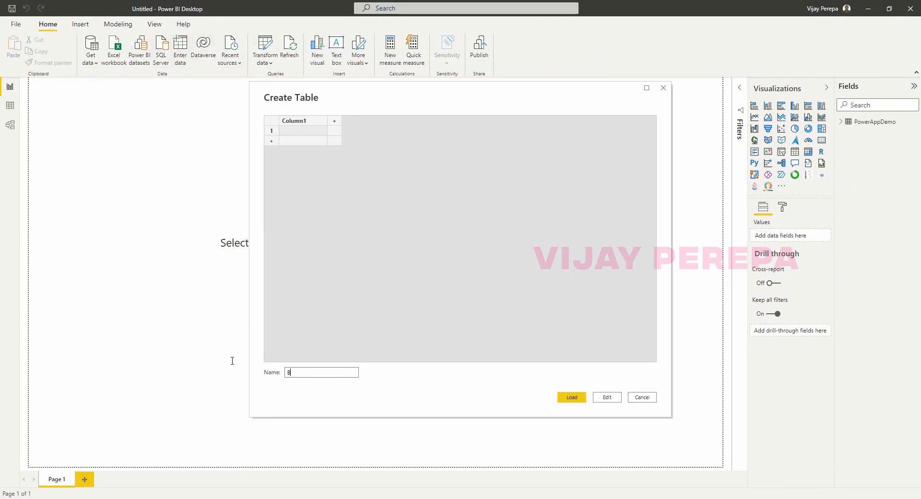
pyautogui.press('BackSpace')
pyautogui.press('BackSpace')
pyautogui.write('asic Measure')
pyautogui.press('Return')
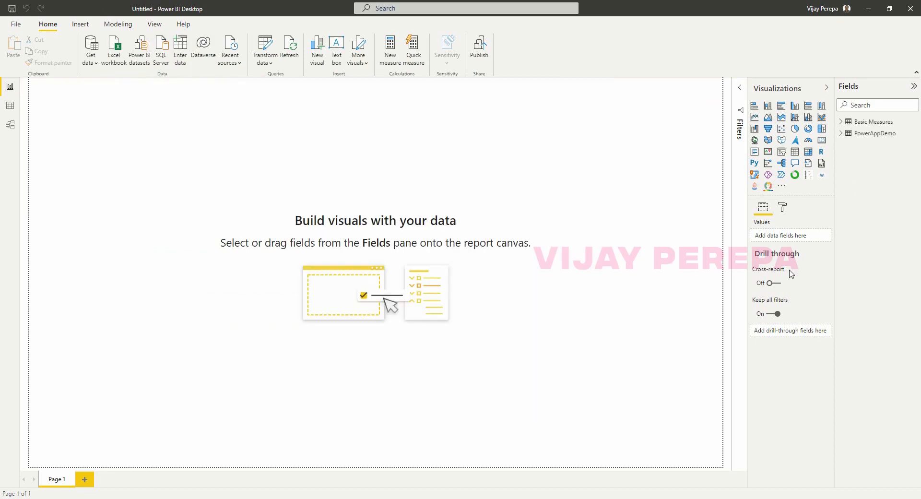
# Add measure Total Revenue = SUMX(PowerAppDemo, PowerAppDemo[Duration]*PowerAppDemo[Fees Per Hour]) to Basic Measures.
pyautogui.click(914, 122)
pyautogui.click(895, 125)
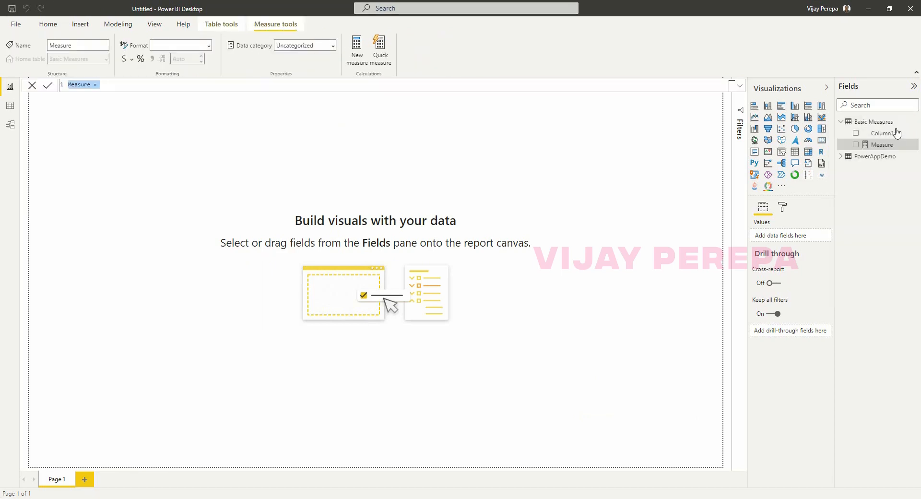
pyautogui.write('Total Revenue')
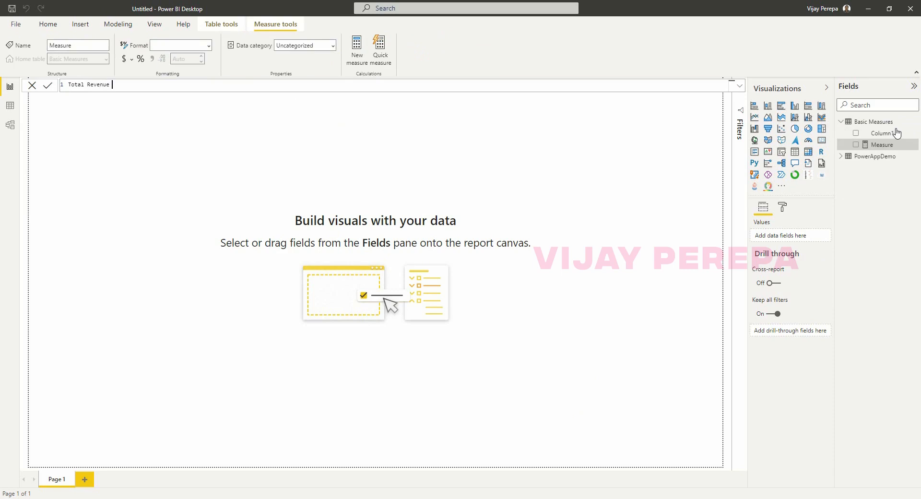
pyautogui.write(' = sumx')
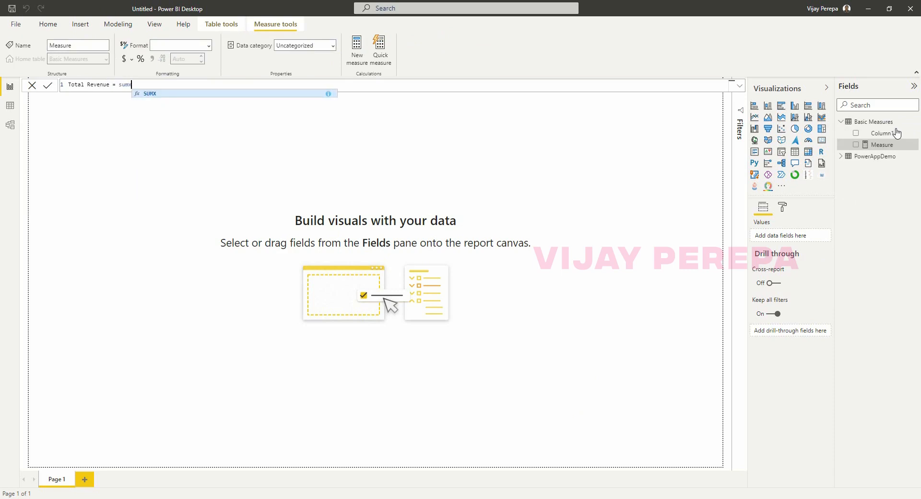
pyautogui.press('Tab')
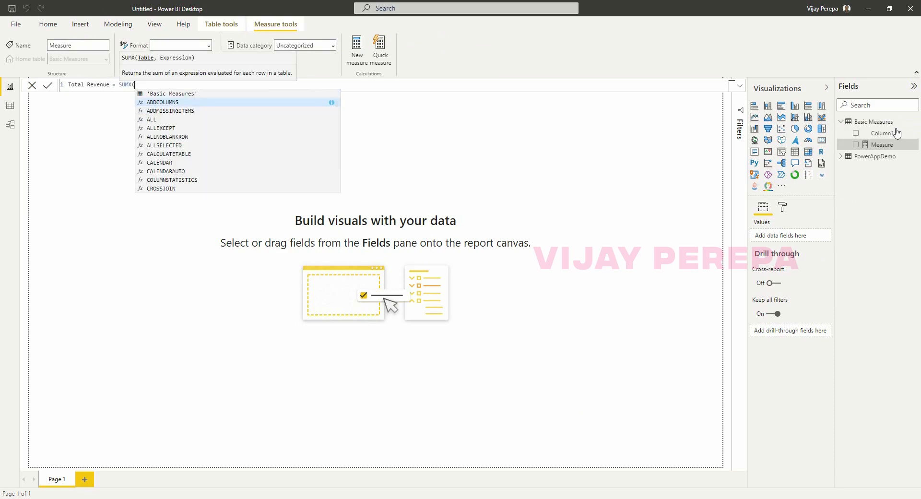
pyautogui.write('pow')
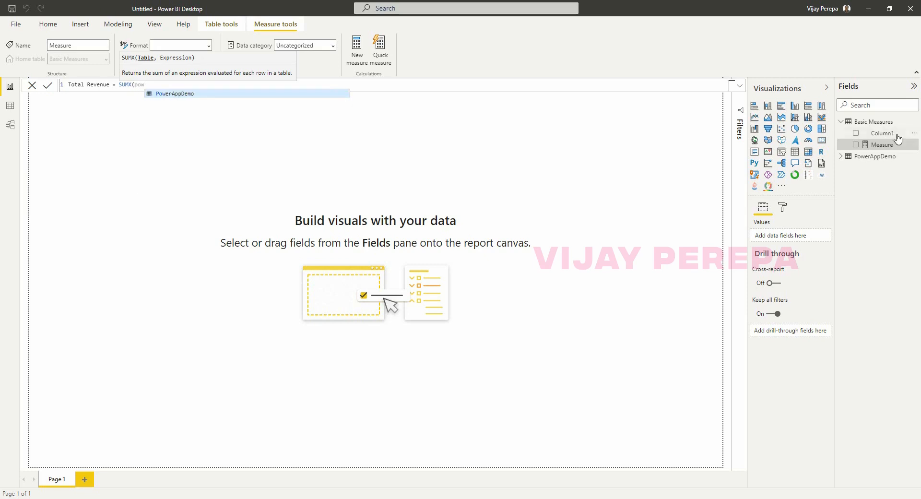
pyautogui.click(453, 2)
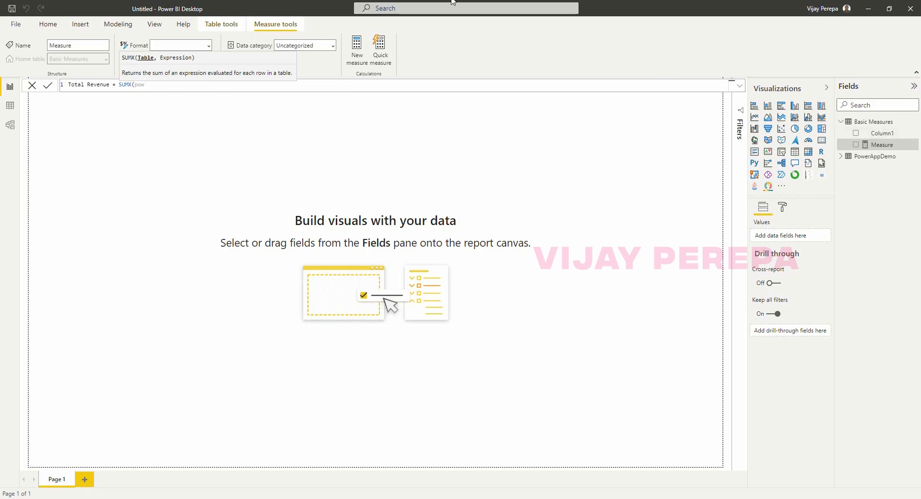
pyautogui.write('er')
pyautogui.click(185, 93)
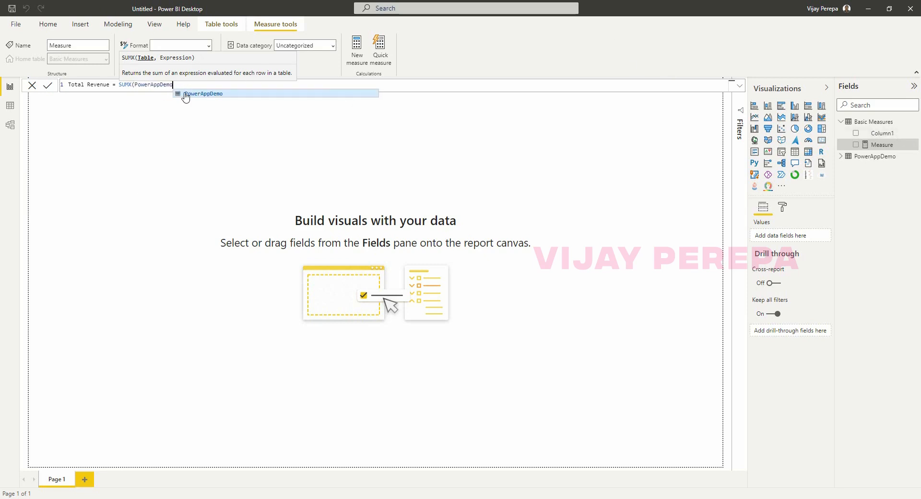
pyautogui.write(',d')
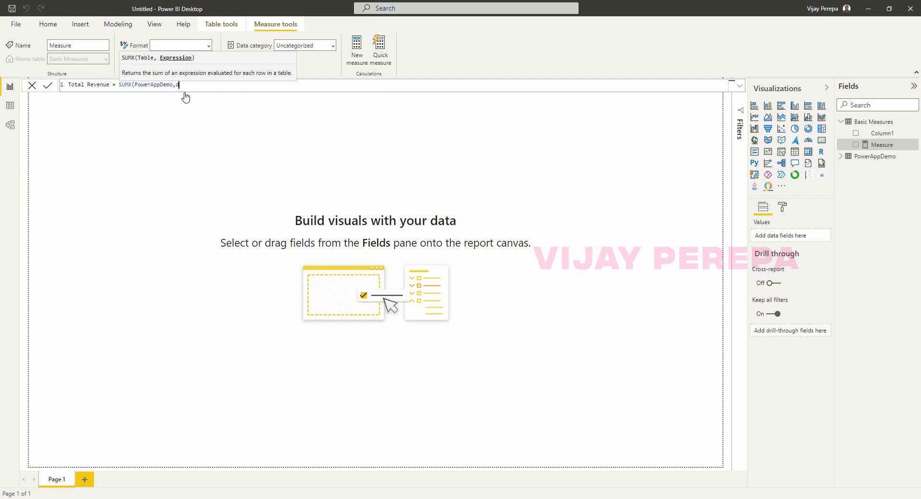
pyautogui.write('ur')
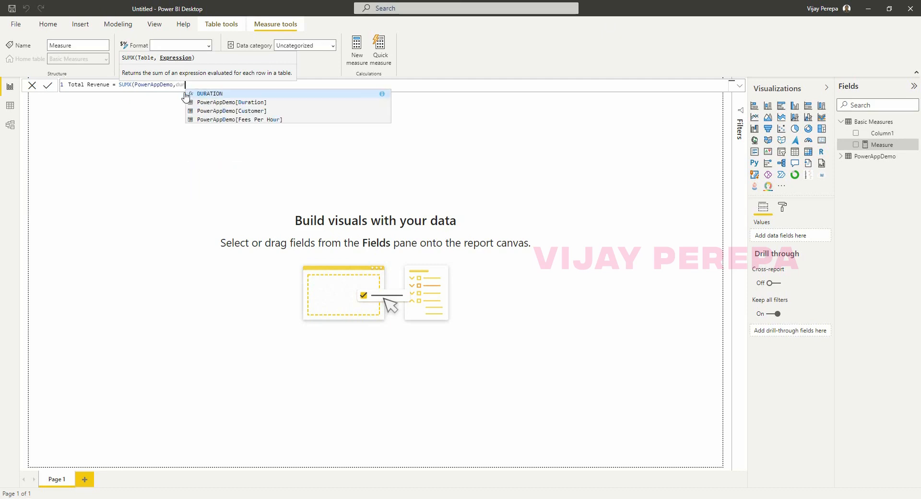
pyautogui.click(260, 103)
pyautogui.write('*fee')
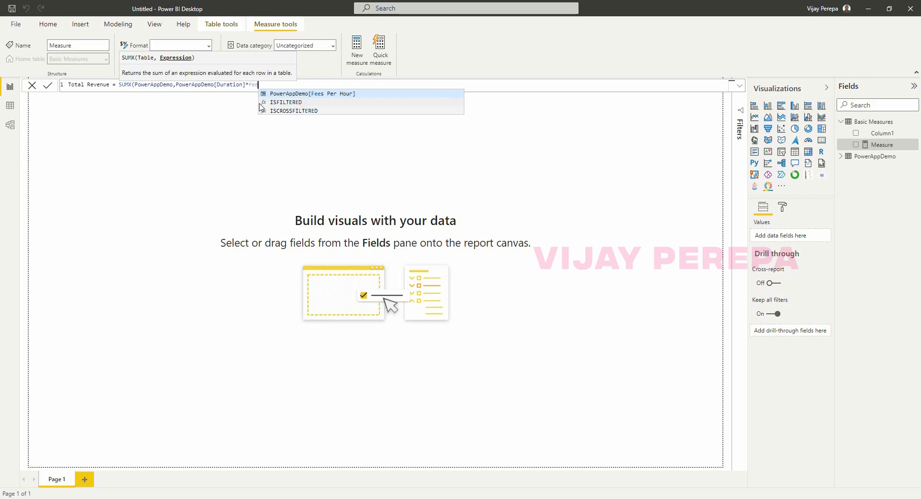
pyautogui.click(302, 95)
pyautogui.write(')')
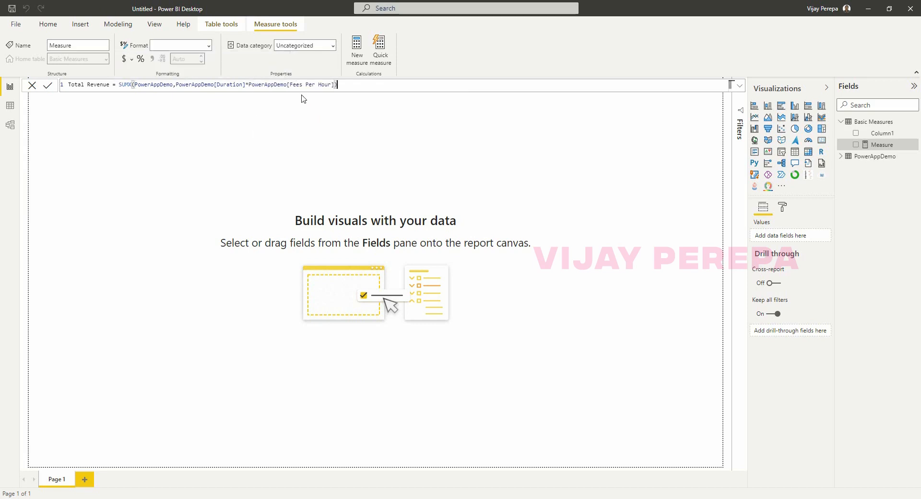
pyautogui.press('Return')
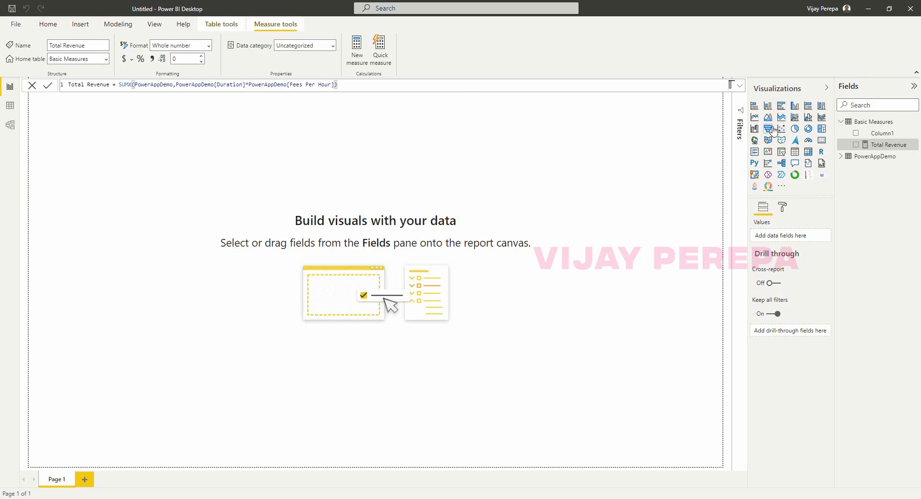
# Add a clustered bar chart of Total Revenue by City and size it on the page.
pyautogui.click(782, 105)
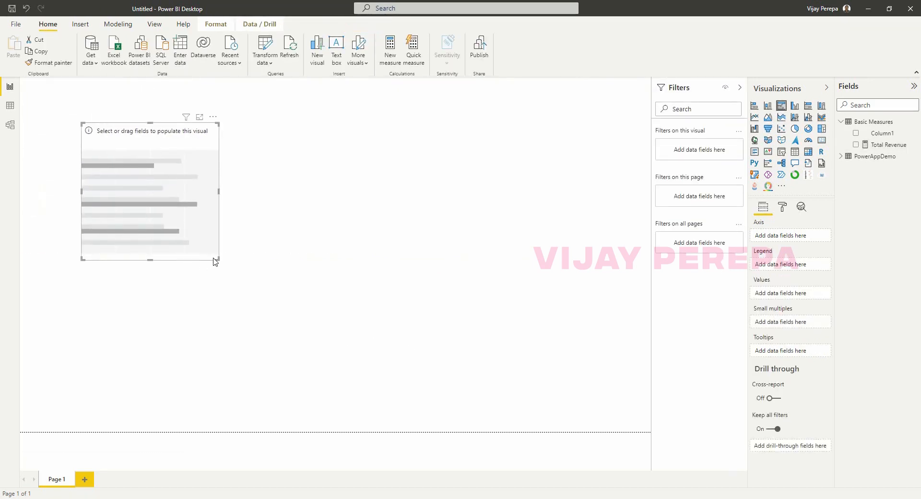
pyautogui.moveTo(218, 259); pyautogui.dragTo(240, 267)
pyautogui.moveTo(206, 250); pyautogui.dragTo(179, 252)
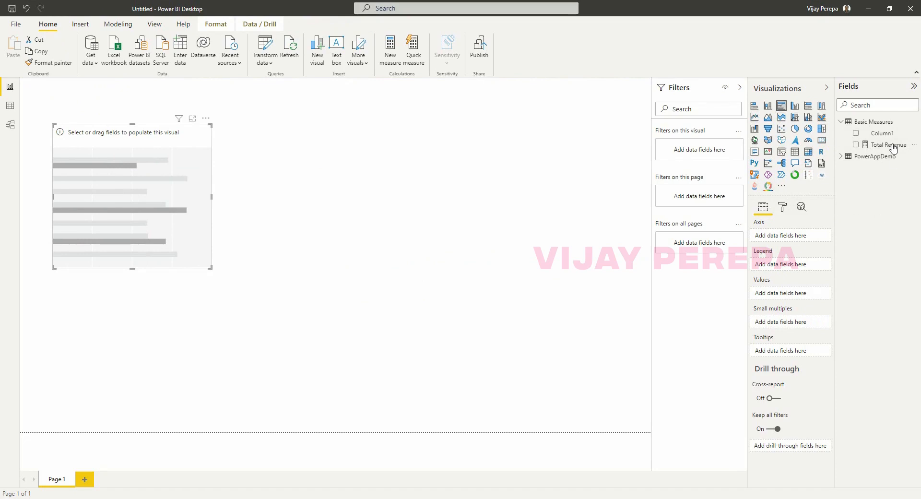
pyautogui.moveTo(893, 148); pyautogui.dragTo(792, 294)
pyautogui.click(844, 158)
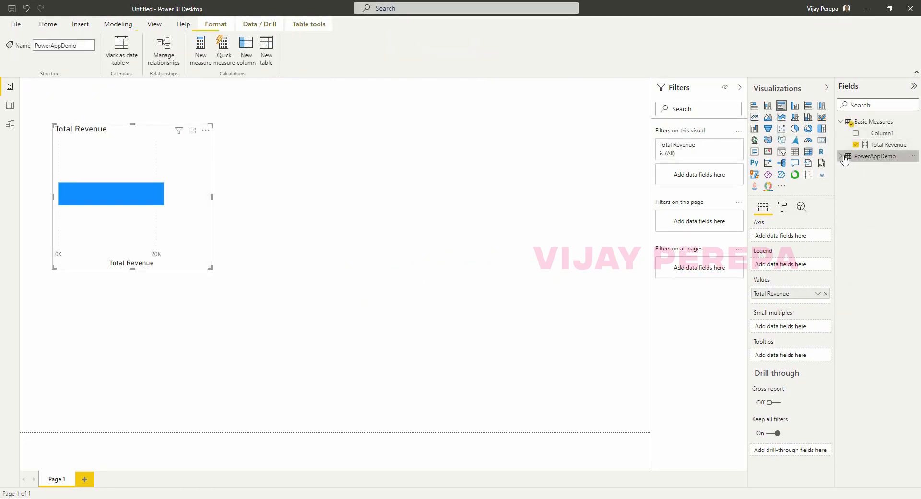
pyautogui.moveTo(876, 179); pyautogui.dragTo(796, 236)
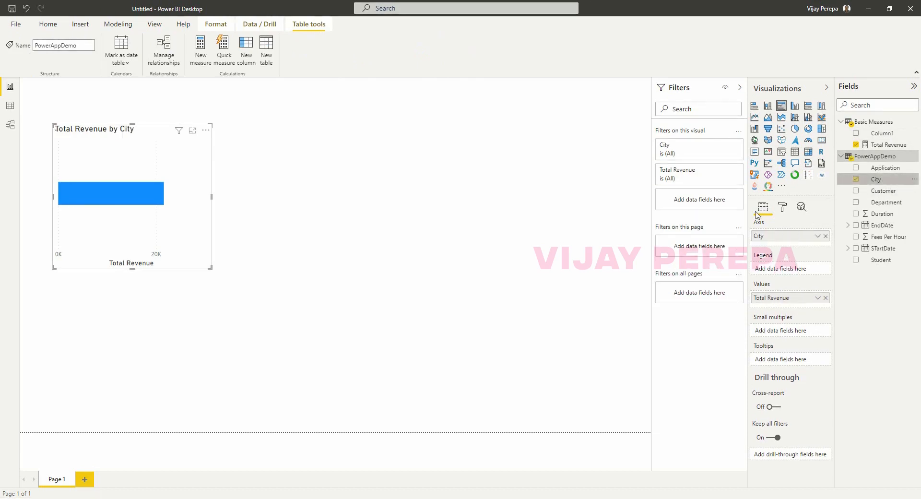
pyautogui.moveTo(211, 267); pyautogui.dragTo(233, 263)
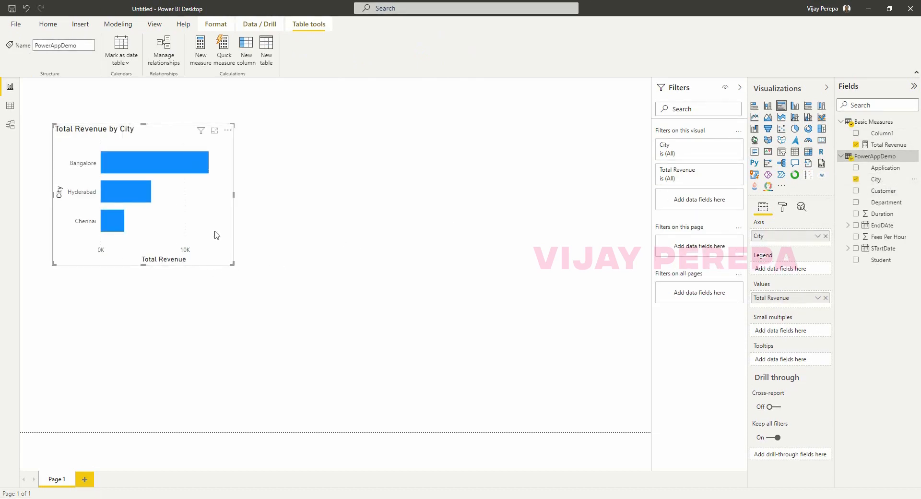
pyautogui.moveTo(213, 223); pyautogui.dragTo(206, 226)
# Turn the bar chart's data labels on and its X axis off.
pyautogui.click(783, 208)
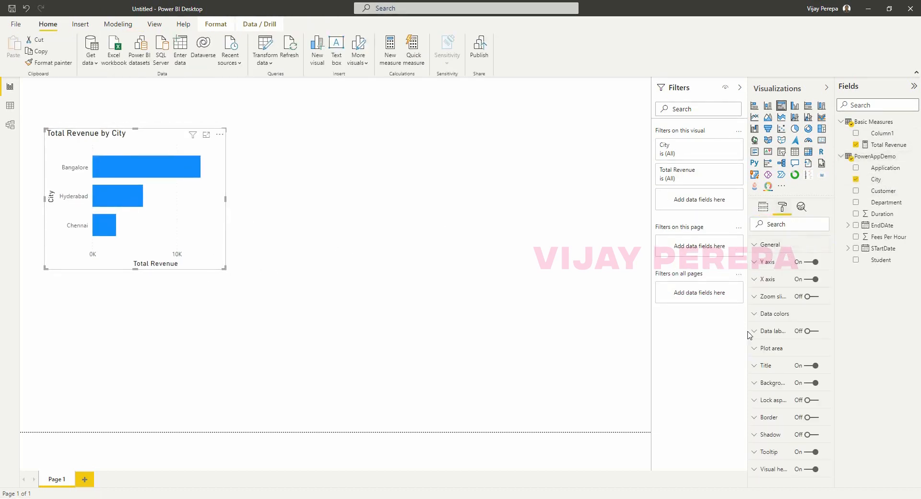
pyautogui.click(806, 331)
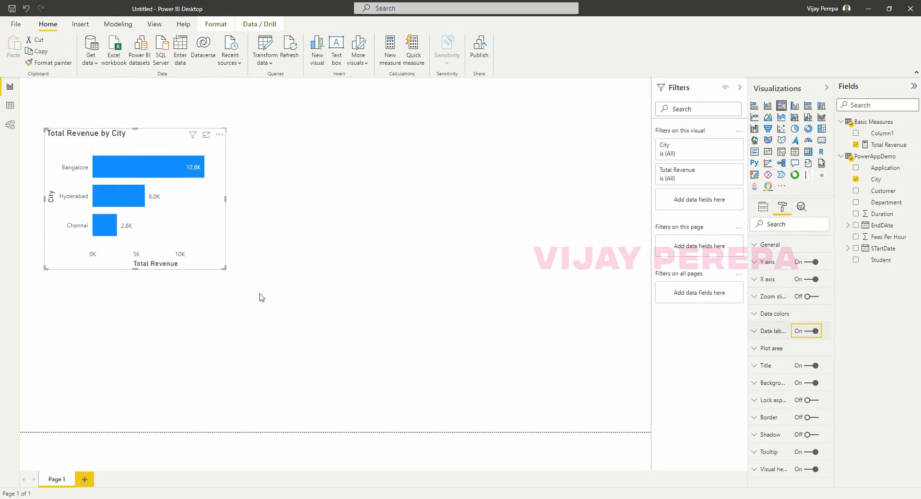
pyautogui.moveTo(225, 268); pyautogui.dragTo(231, 264)
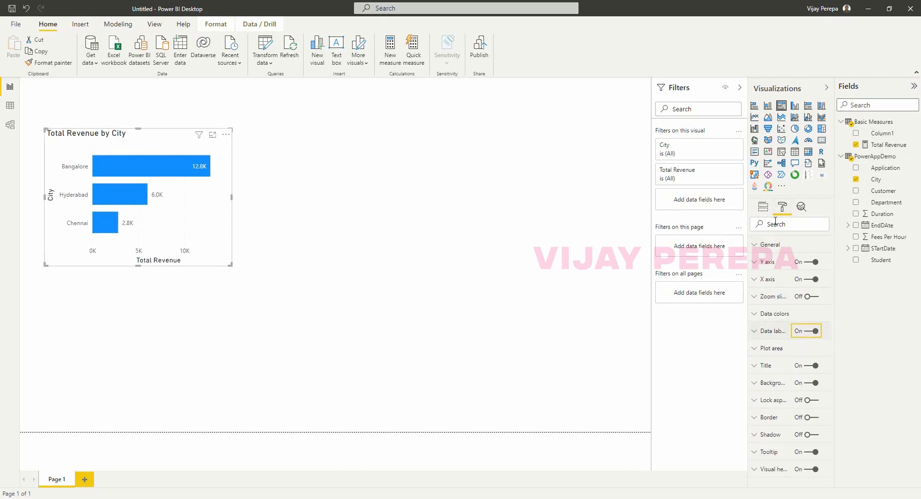
pyautogui.click(807, 280)
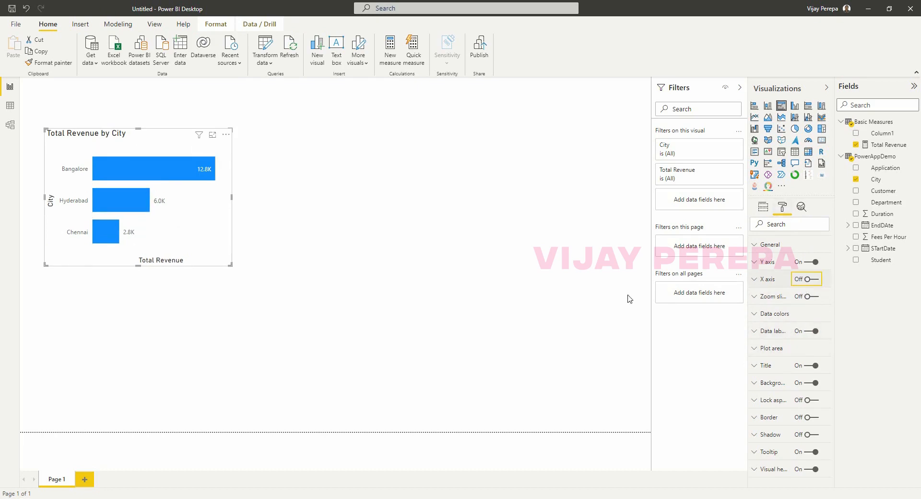
pyautogui.moveTo(219, 211); pyautogui.dragTo(229, 214)
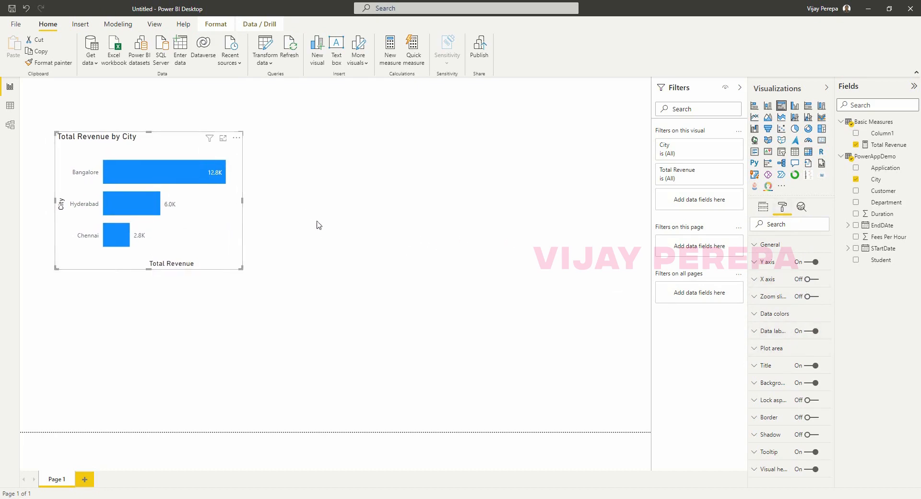
pyautogui.click(365, 220)
pyautogui.click(208, 215)
pyautogui.click(392, 199)
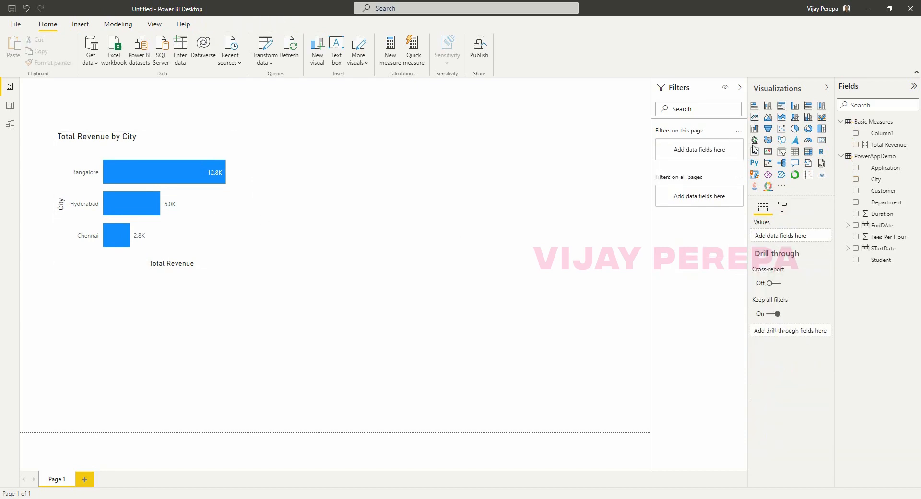
# Add a pie chart beside the bar chart with Department as legend and Total Revenue as values.
pyautogui.click(794, 129)
pyautogui.moveTo(179, 356); pyautogui.dragTo(420, 222)
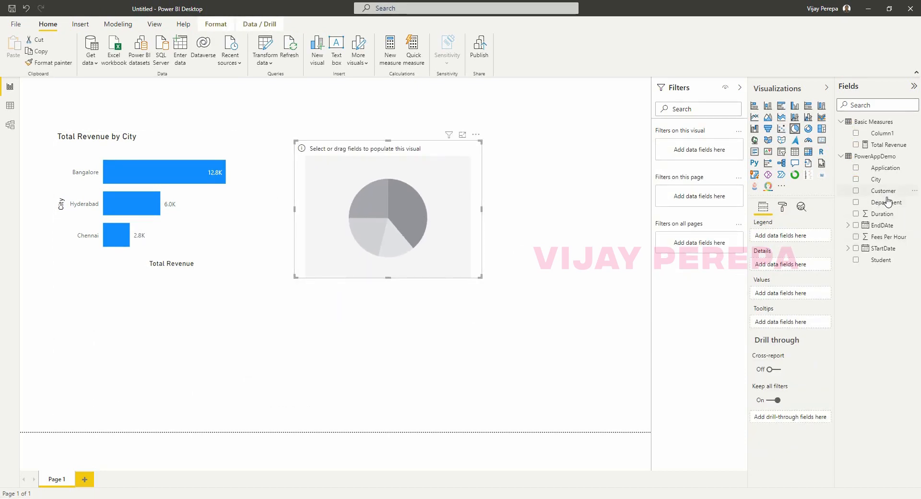
pyautogui.moveTo(884, 202); pyautogui.dragTo(782, 237)
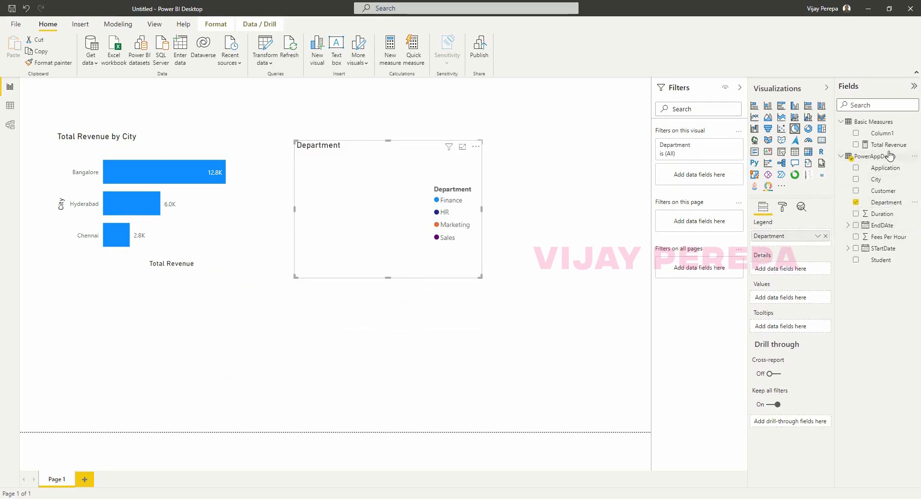
pyautogui.moveTo(887, 145); pyautogui.dragTo(806, 298)
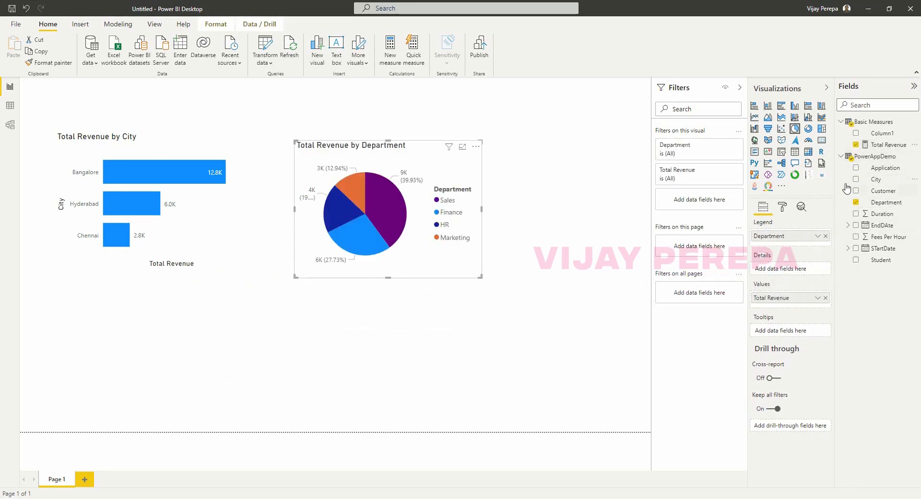
pyautogui.click(783, 208)
# Set the pie chart's legend position to Top.
pyautogui.click(772, 262)
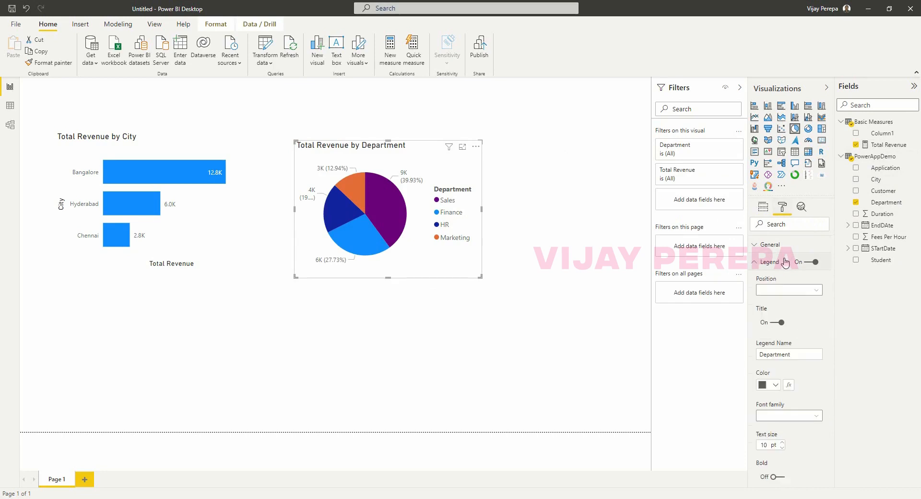
pyautogui.click(789, 290)
pyautogui.click(790, 301)
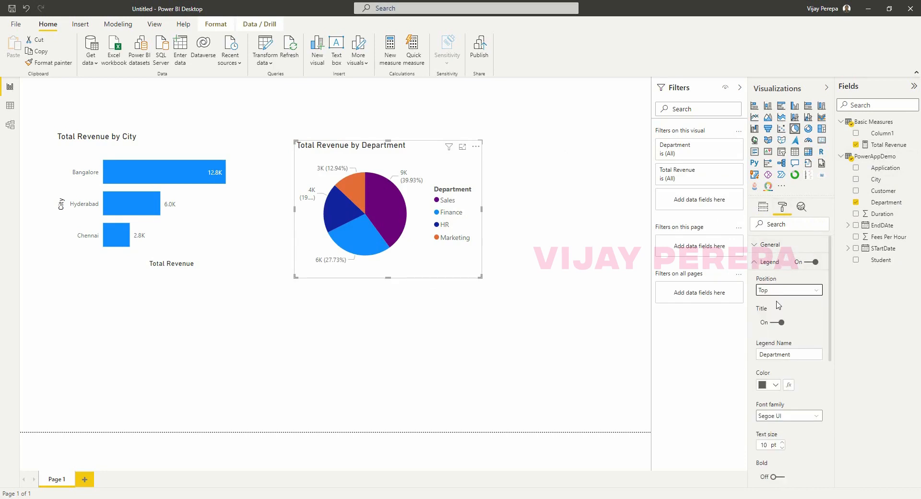
# Resize and shift the pie and bar charts so they sit side by side.
pyautogui.moveTo(482, 276); pyautogui.dragTo(470, 261)
pyautogui.click(551, 262)
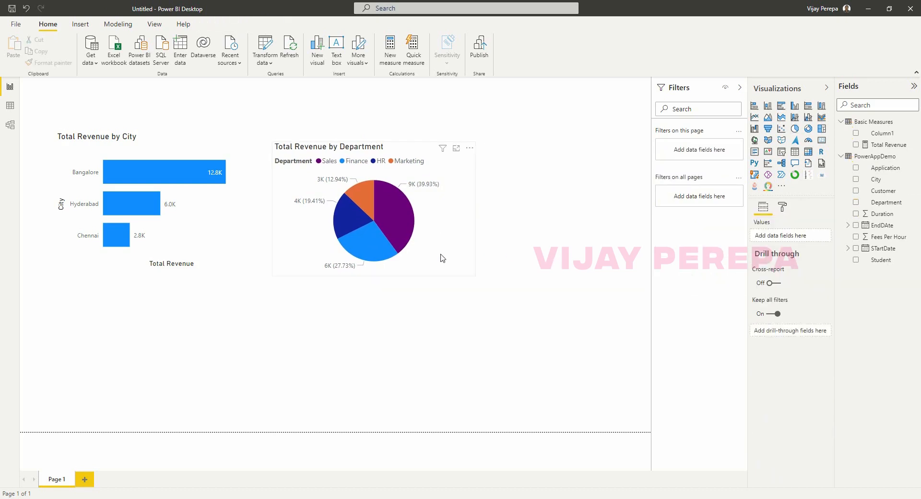
pyautogui.click(441, 254)
pyautogui.click(136, 144)
pyautogui.moveTo(137, 144); pyautogui.dragTo(166, 150)
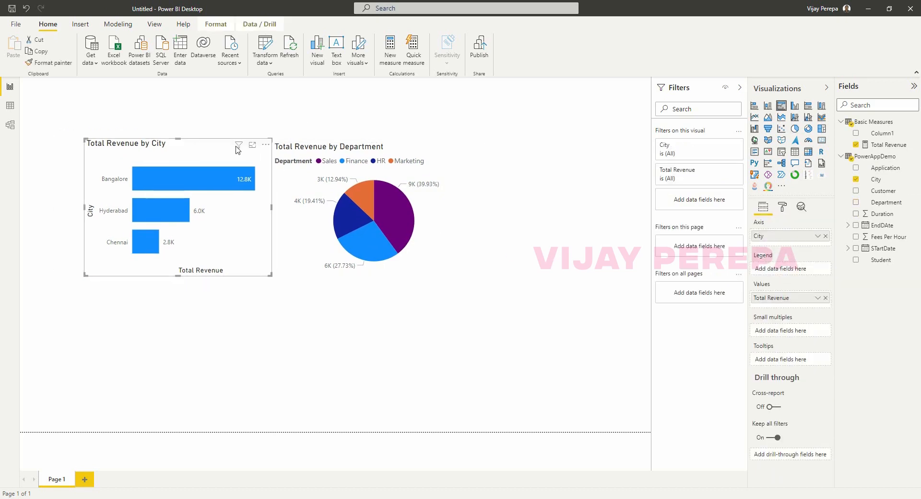
pyautogui.moveTo(370, 177); pyautogui.dragTo(419, 182)
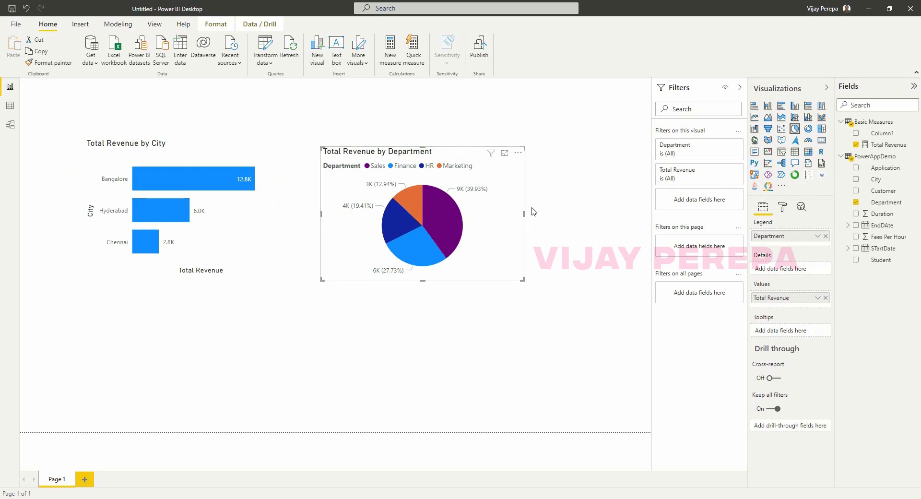
pyautogui.click(16, 24)
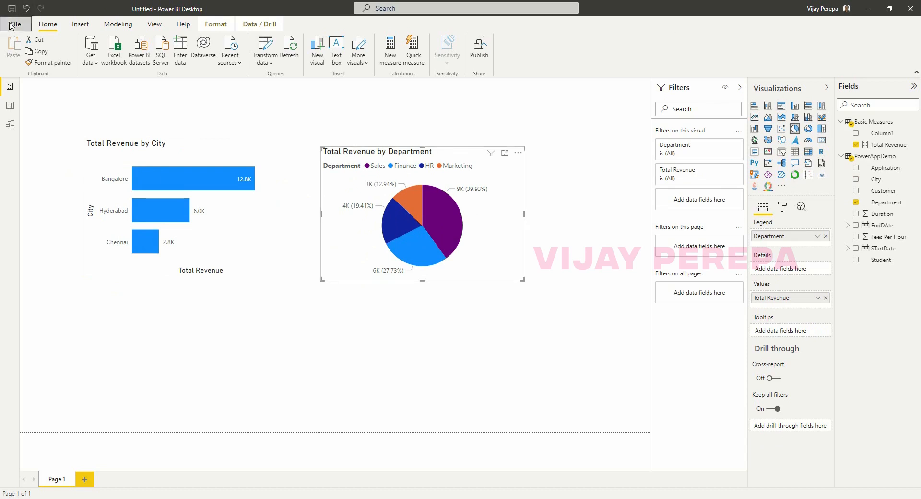
# Save the report as PowerappDemo on Local Disk (F:).
pyautogui.click(35, 88)
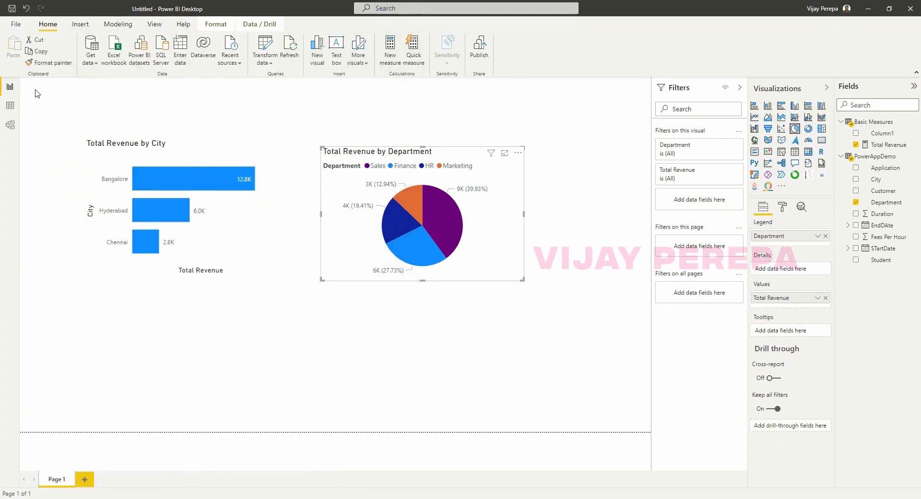
pyautogui.scroll(-4, 60, 159)
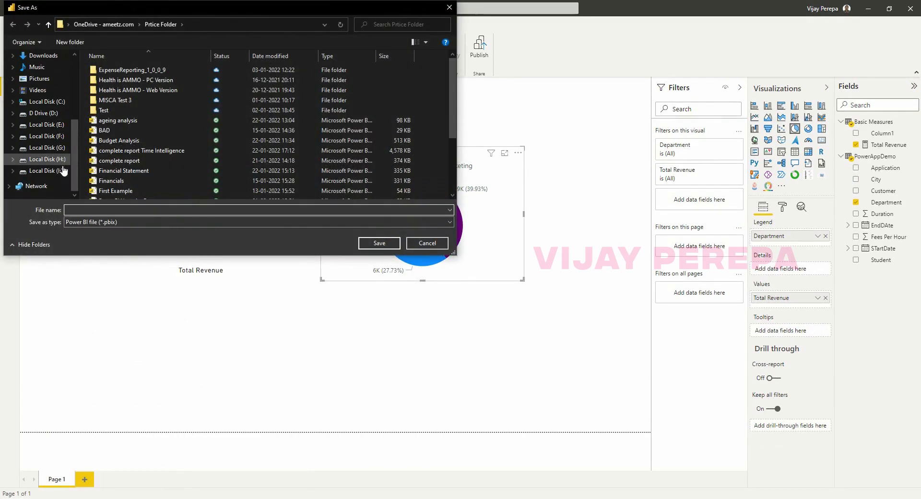
pyautogui.click(46, 136)
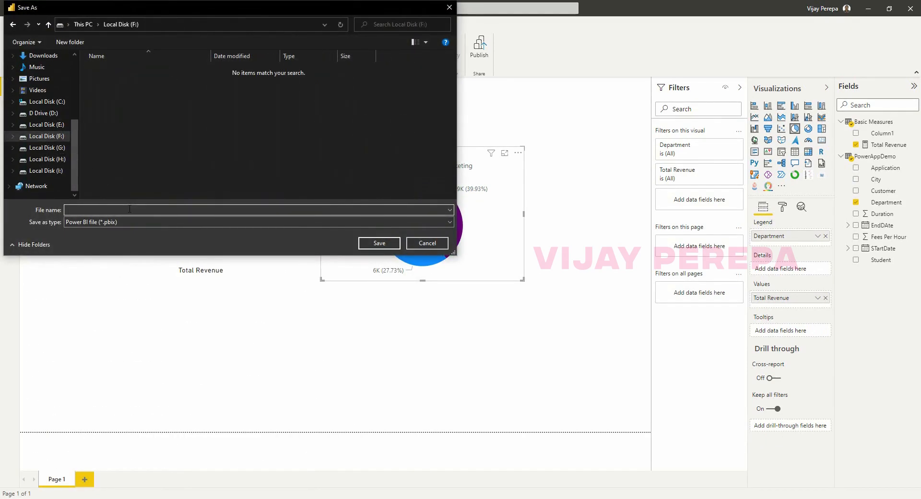
pyautogui.write('PowerBi ')
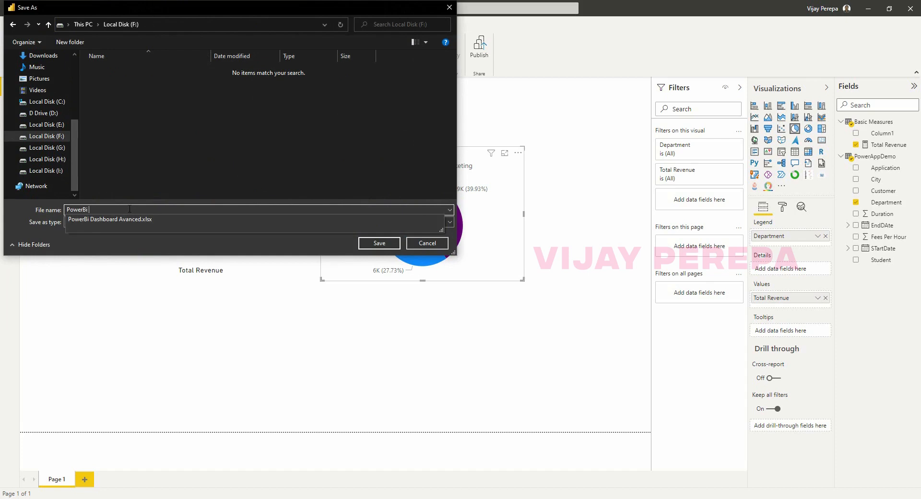
pyautogui.write('Dem')
pyautogui.press('BackSpace')
pyautogui.press('BackSpace')
pyautogui.press('BackSpace')
pyautogui.press('BackSpace')
pyautogui.write('appDemo')
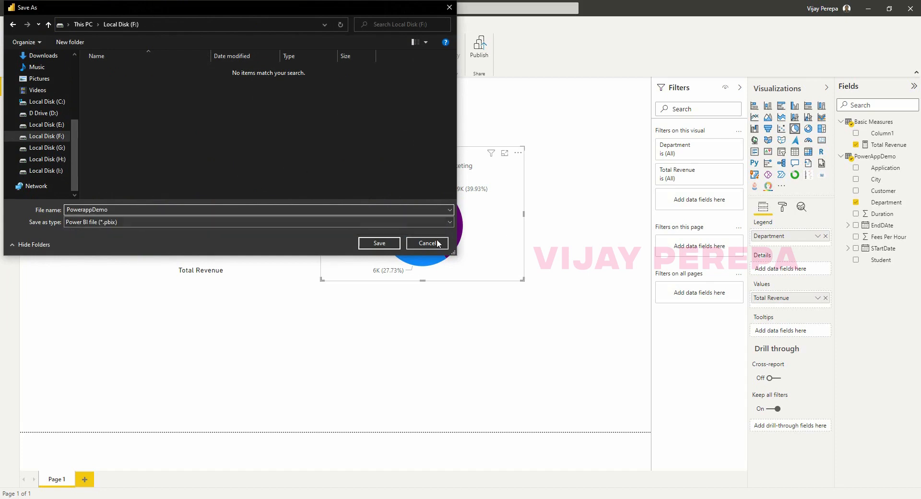
pyautogui.click(390, 248)
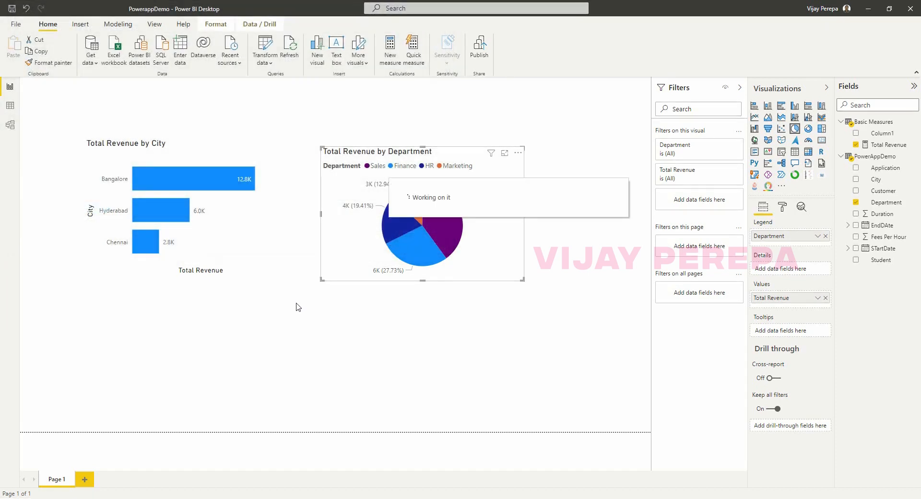
# Publish PowerappDemo to special Workspace and open it in the Power BI service.
pyautogui.click(479, 57)
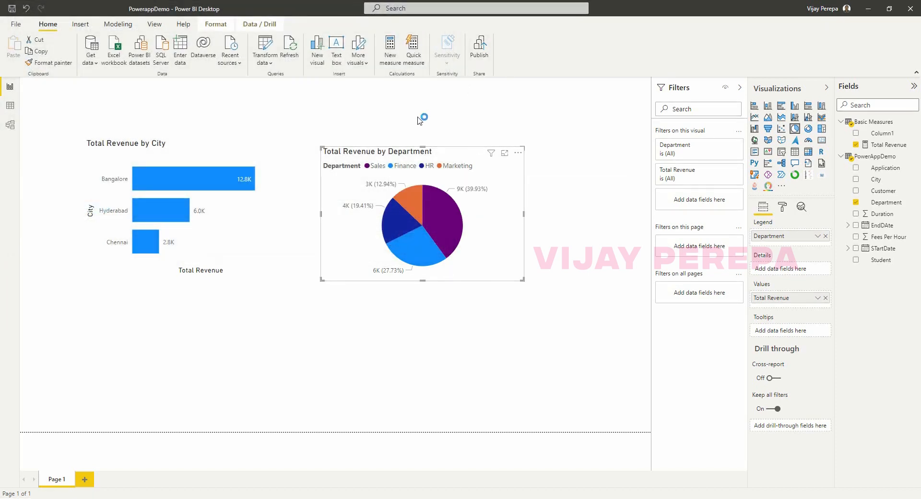
pyautogui.scroll(-5, 474, 282)
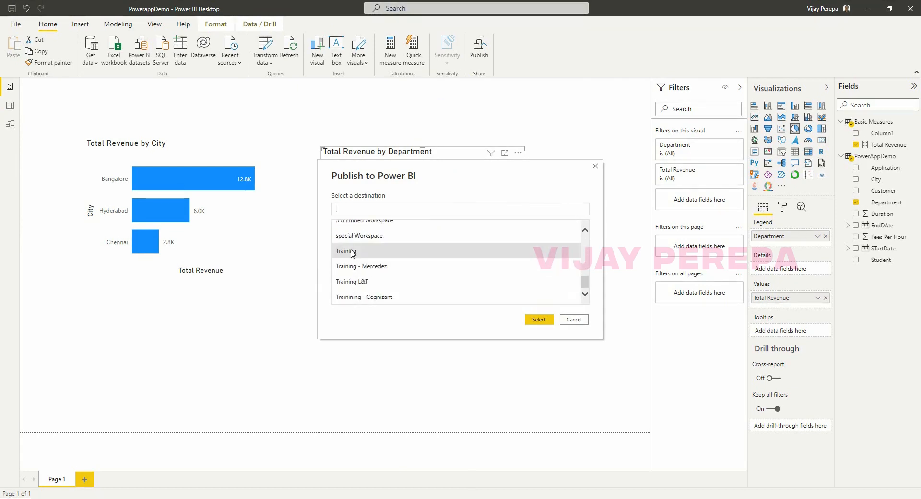
pyautogui.click(381, 235)
pyautogui.click(539, 319)
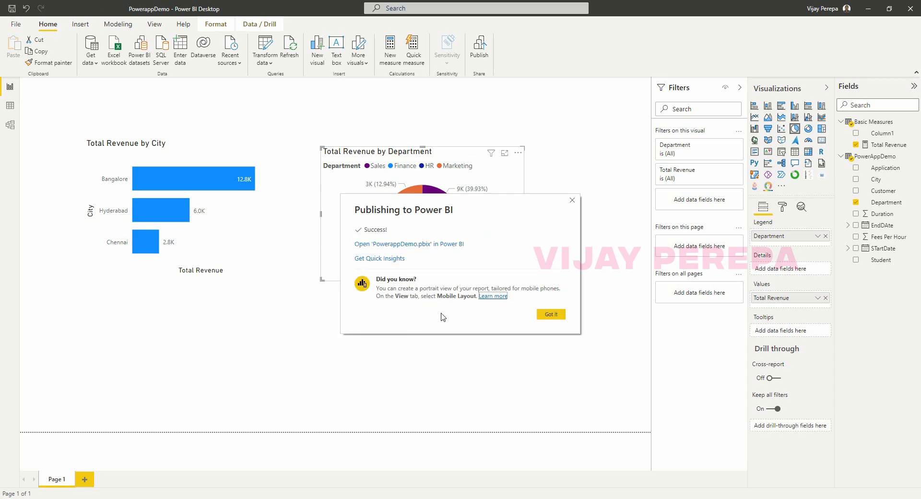
pyautogui.click(422, 244)
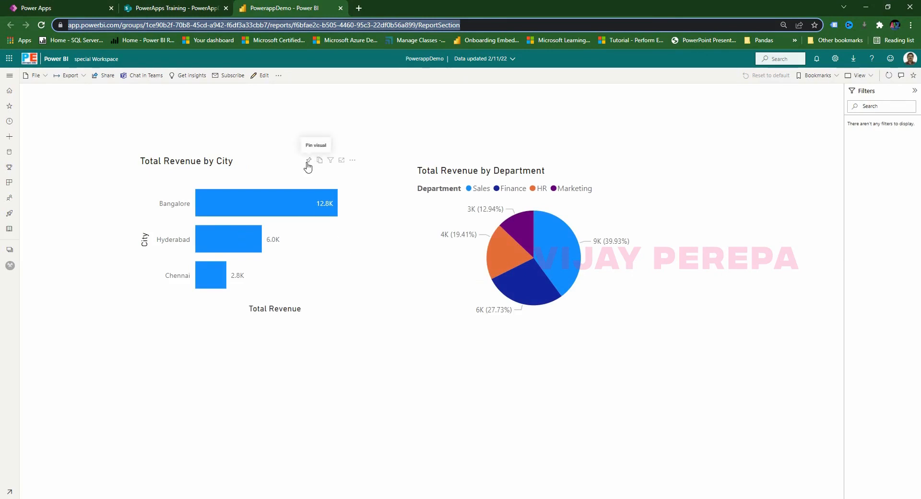
# Pin the Total Revenue by City chart to a new dashboard named powerappdemo.
pyautogui.click(307, 164)
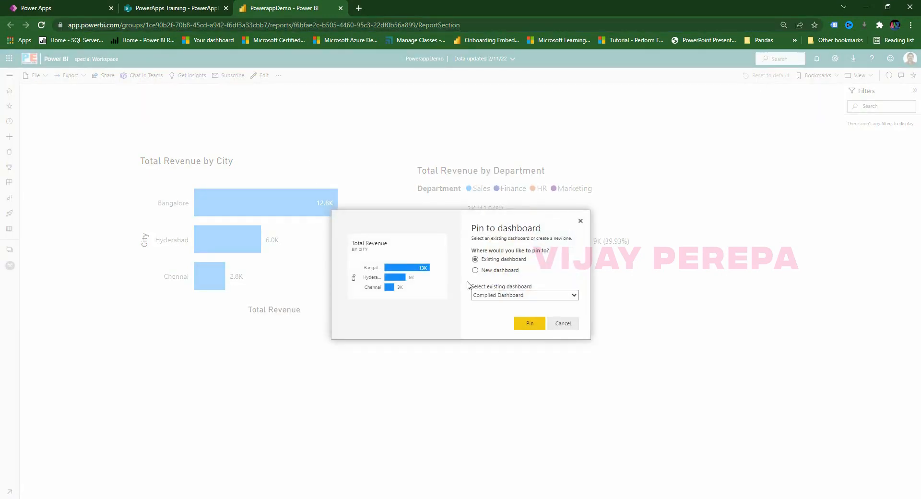
pyautogui.click(497, 273)
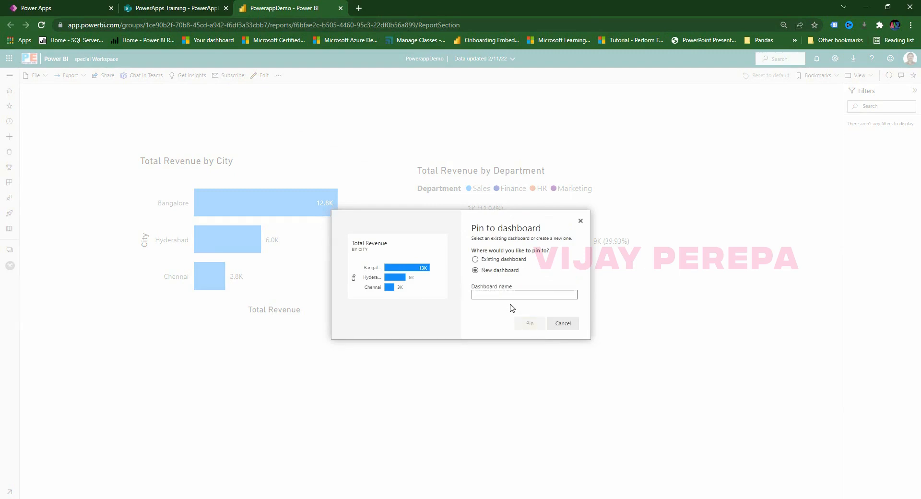
pyautogui.click(513, 295)
pyautogui.write('powerappdemo')
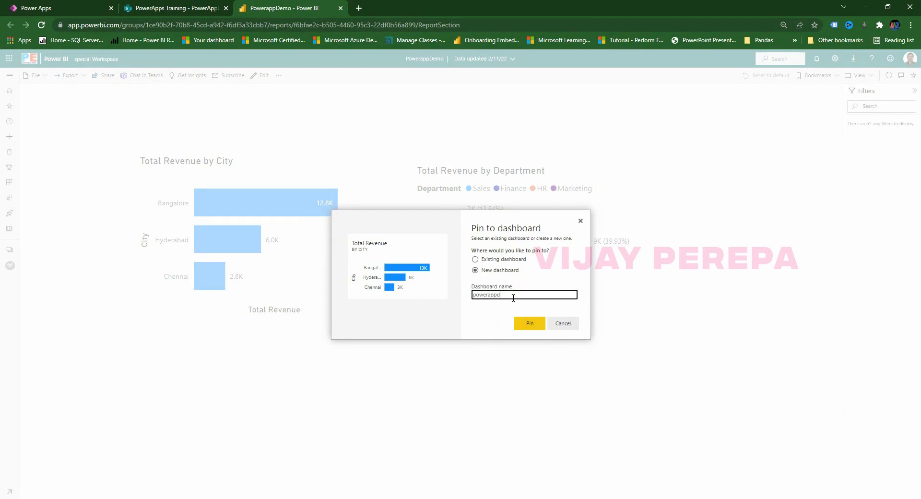
pyautogui.click(529, 323)
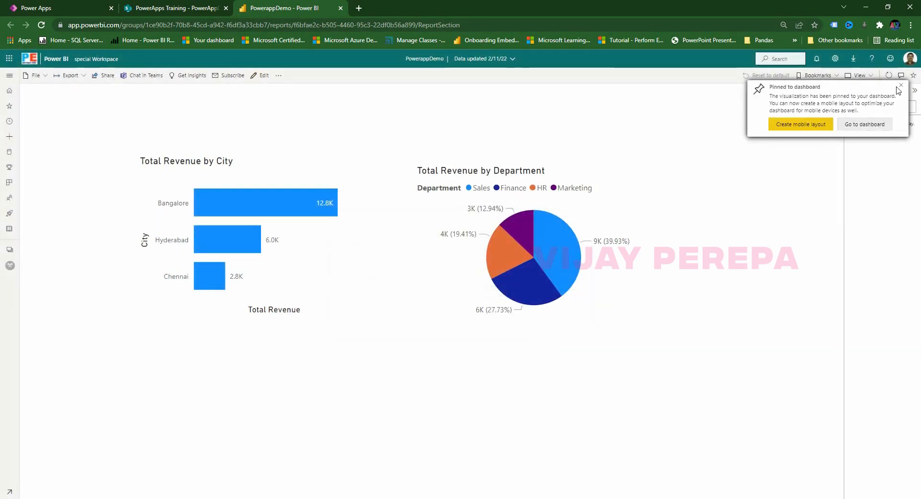
pyautogui.click(900, 87)
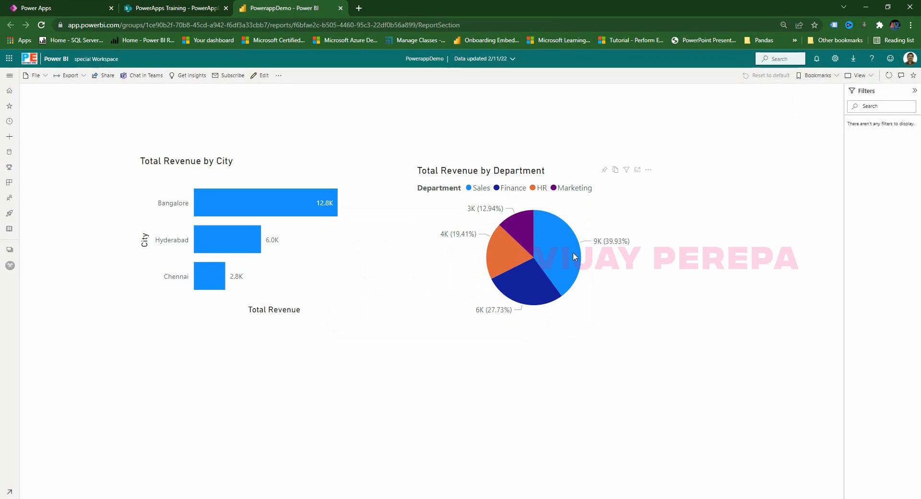
# Pin the Total Revenue by Department pie chart to the existing powerappdemo dashboard.
pyautogui.click(605, 169)
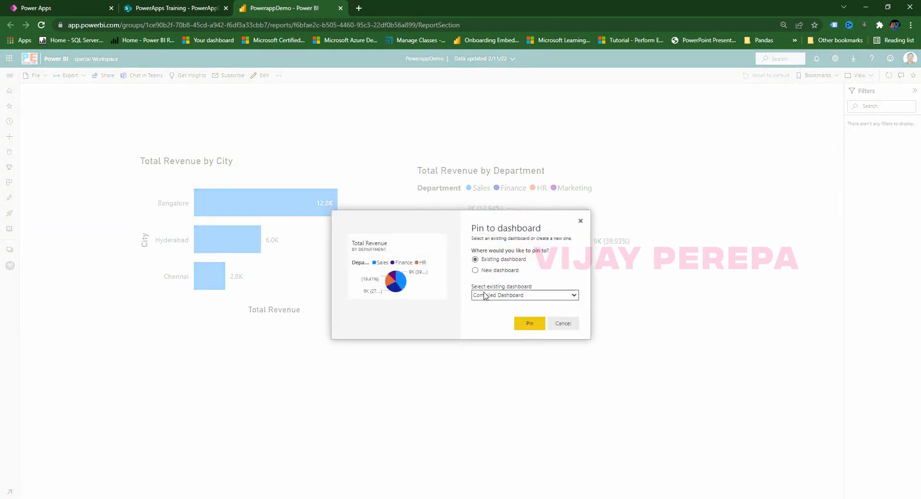
pyautogui.click(502, 270)
pyautogui.click(504, 259)
pyautogui.click(524, 294)
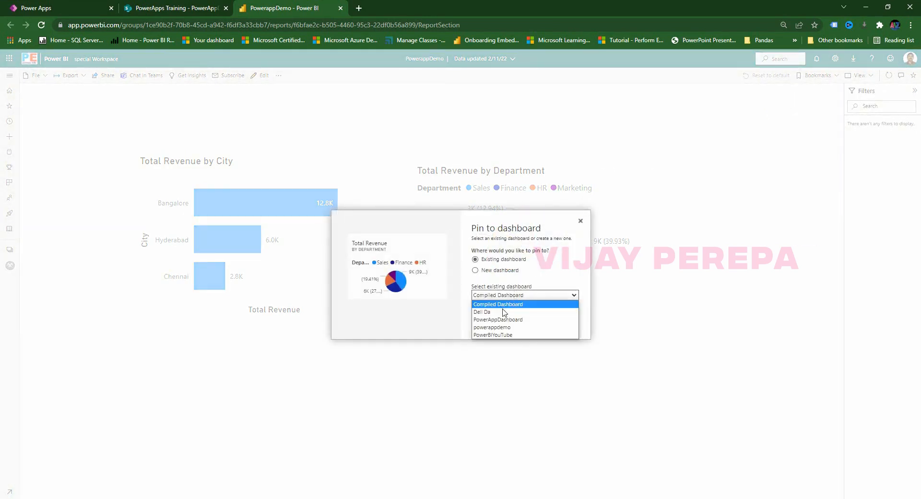
pyautogui.click(524, 335)
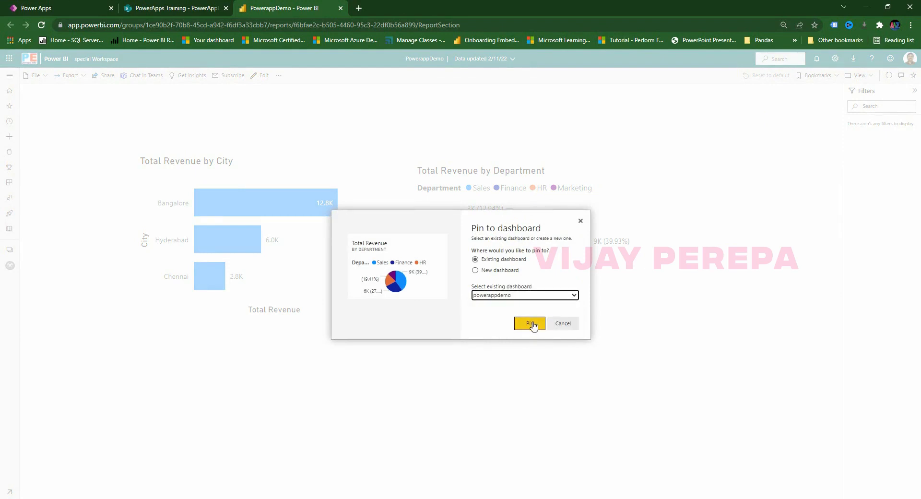
pyautogui.click(533, 324)
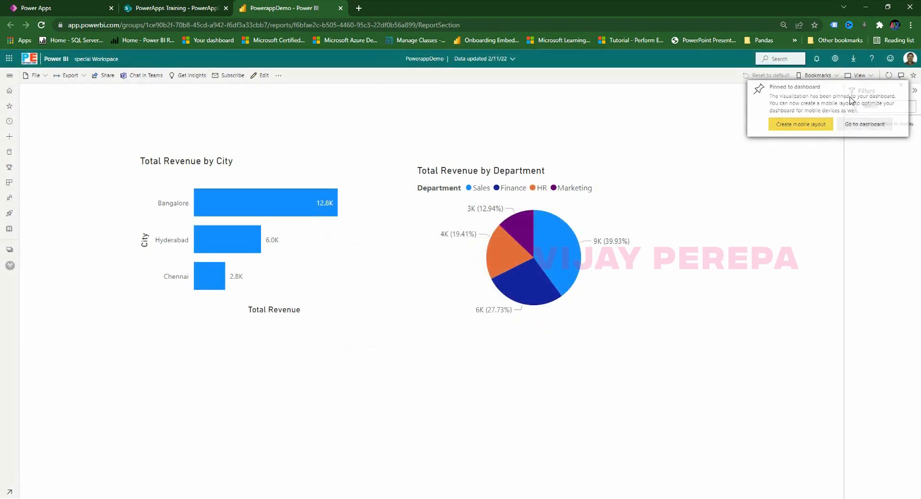
# Open the powerappdemo dashboard from special Workspace to verify both tiles, then return to Power Apps.
pyautogui.click(10, 265)
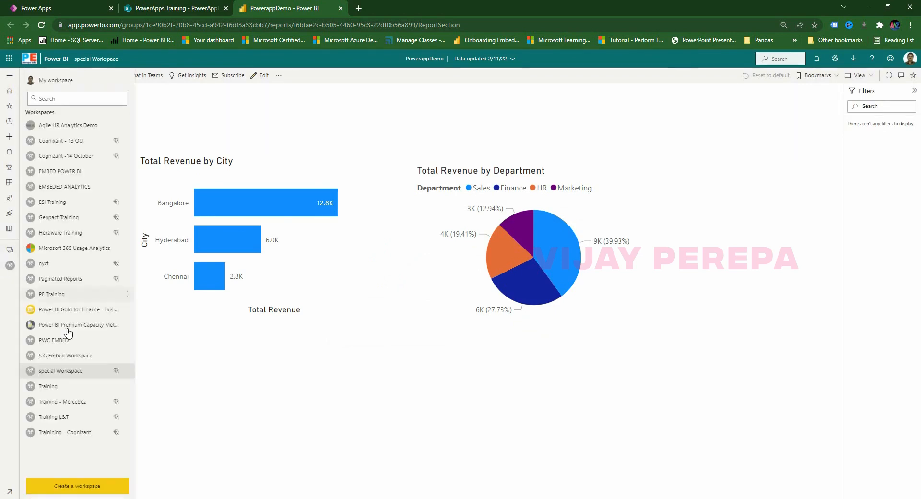
pyautogui.click(60, 371)
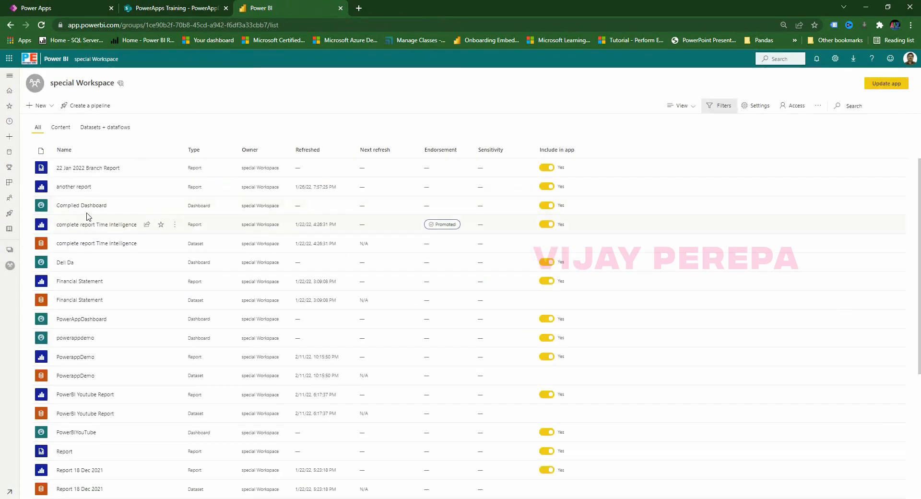
pyautogui.scroll(-1, 103, 420)
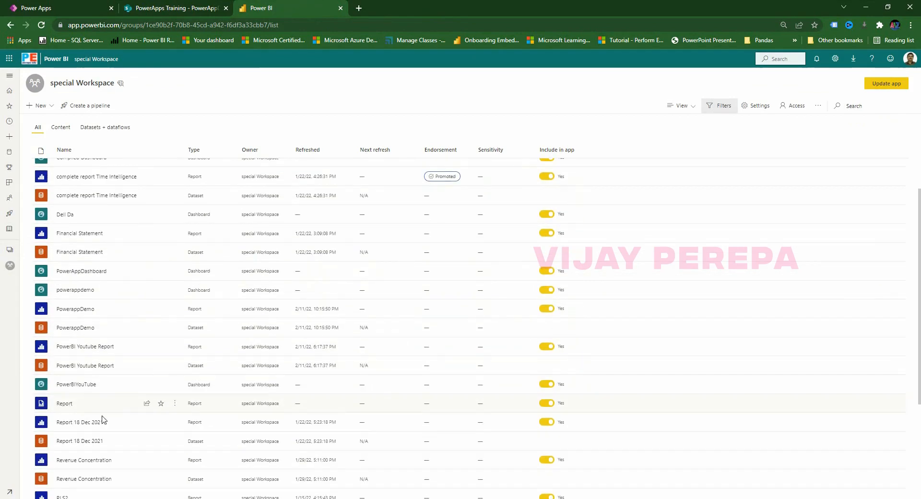
pyautogui.scroll(-2, 103, 419)
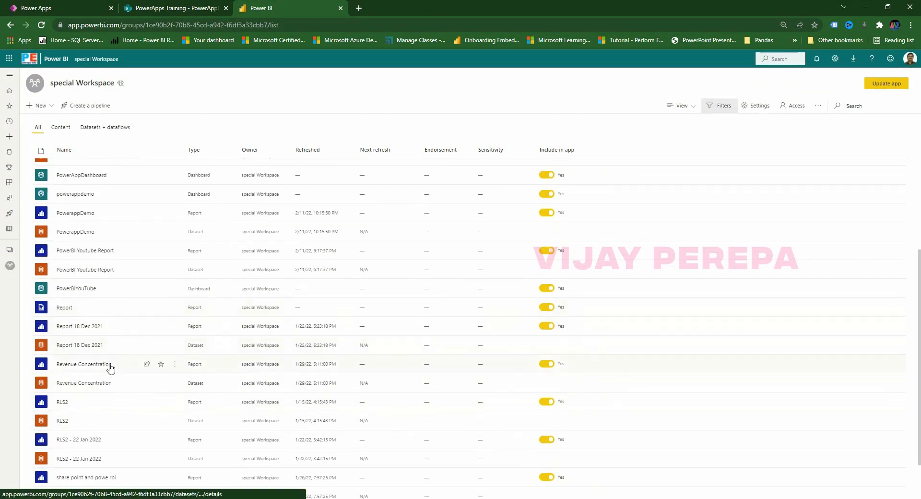
pyautogui.click(76, 195)
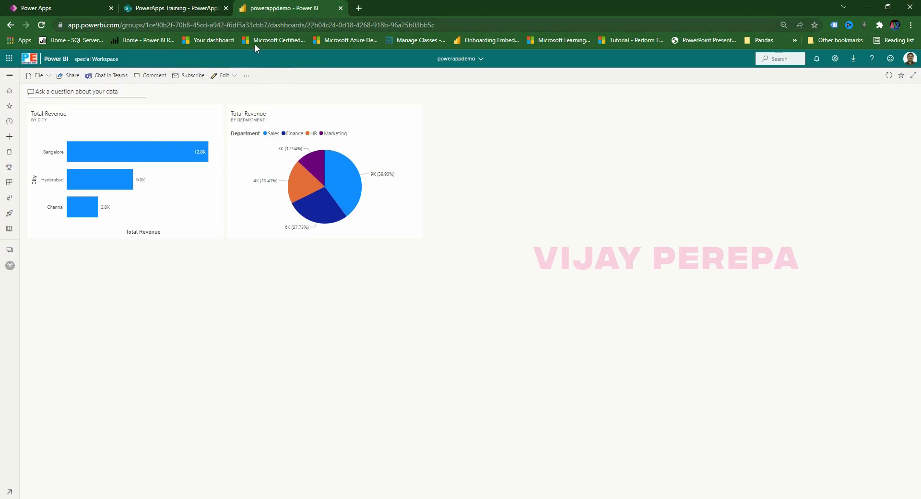
pyautogui.click(70, 10)
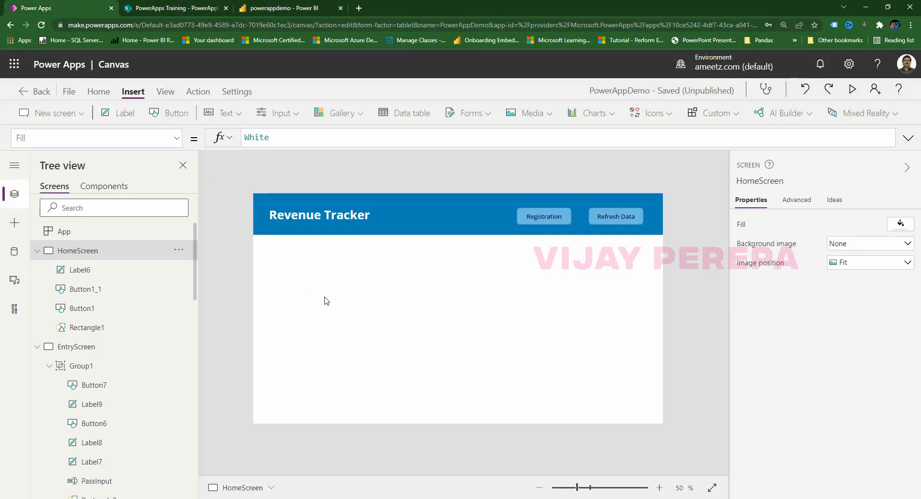
# Add a Power BI tile to HomeScreen showing the powerappdemo Total Revenue by City tile from special Workspace.
pyautogui.click(593, 116)
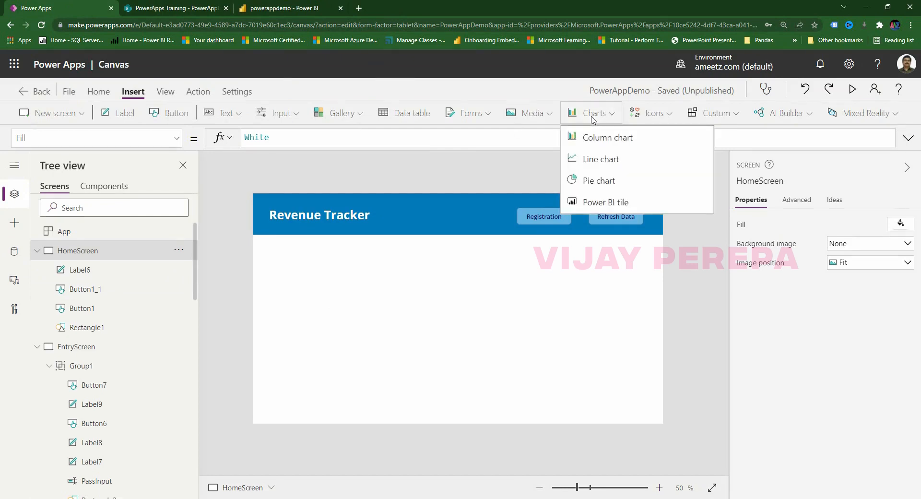
pyautogui.click(604, 204)
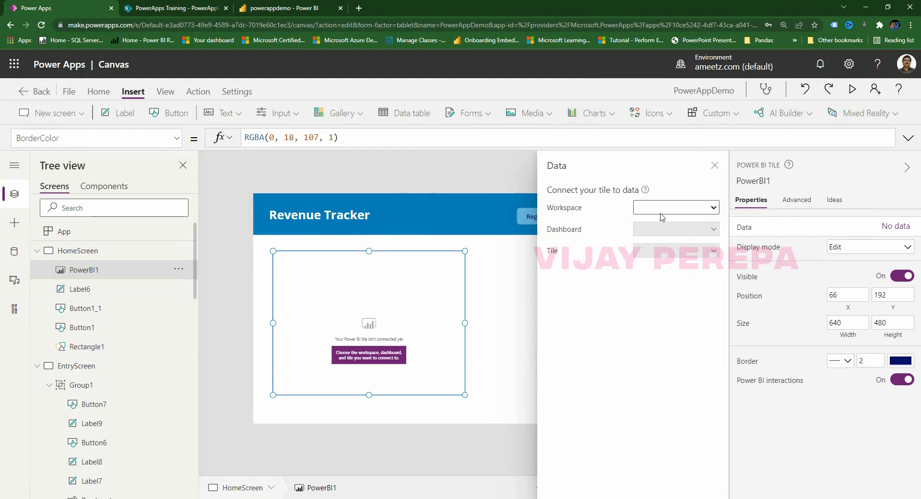
pyautogui.click(664, 212)
pyautogui.click(689, 400)
pyautogui.click(687, 233)
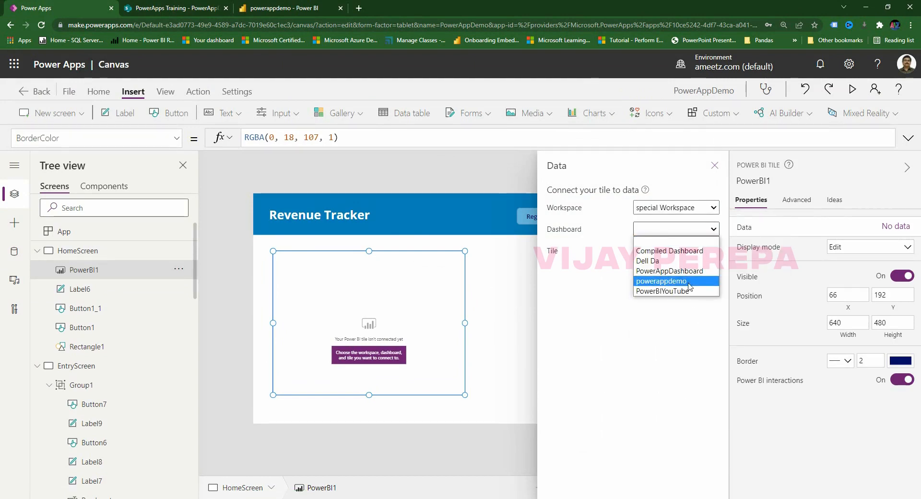
pyautogui.click(690, 285)
pyautogui.click(683, 249)
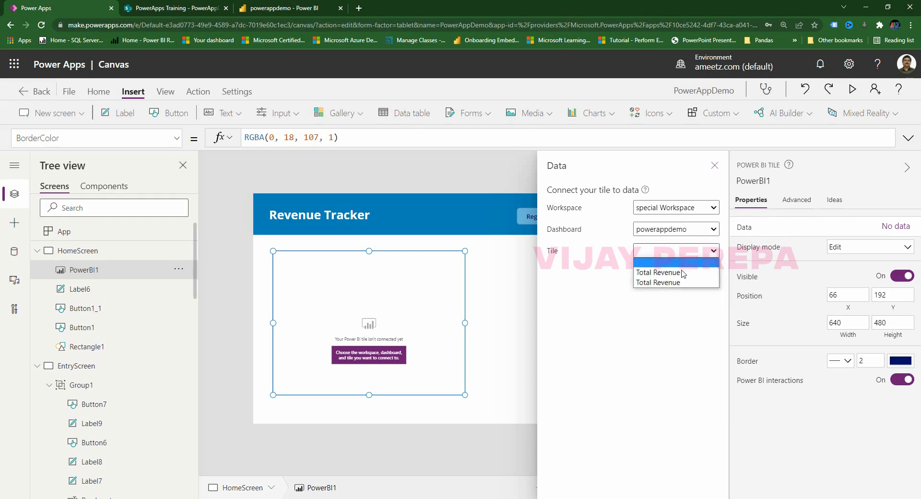
pyautogui.click(684, 273)
pyautogui.moveTo(455, 362); pyautogui.dragTo(450, 365)
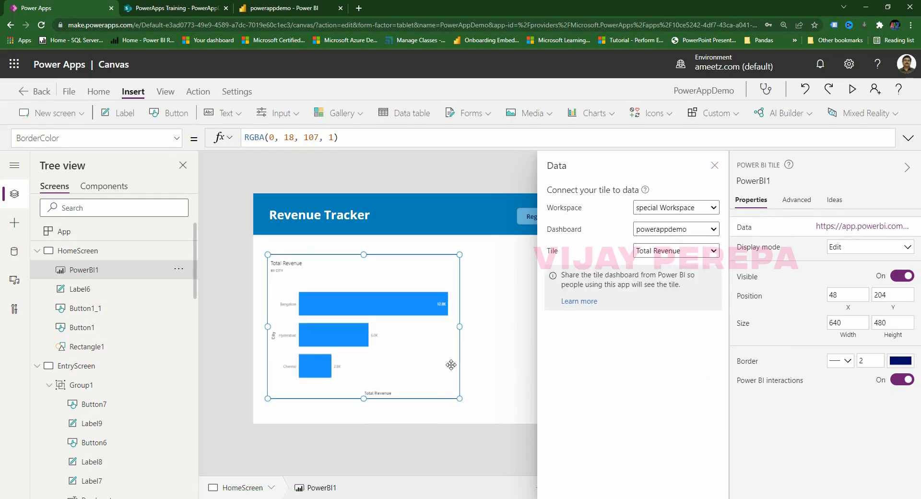
pyautogui.click(714, 166)
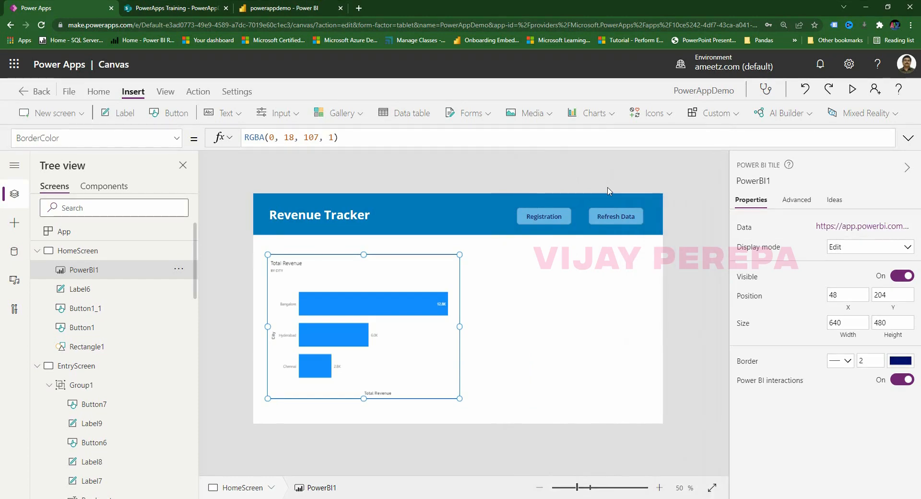
# Add a second Power BI tile and place it beside the bar chart, keeping Edit mode.
pyautogui.click(606, 116)
pyautogui.click(599, 202)
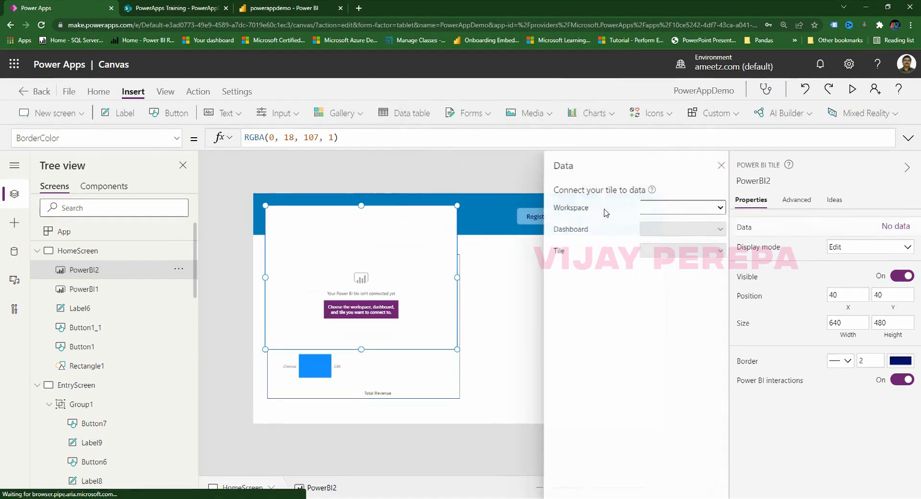
pyautogui.click(711, 172)
pyautogui.moveTo(429, 279); pyautogui.dragTo(618, 318)
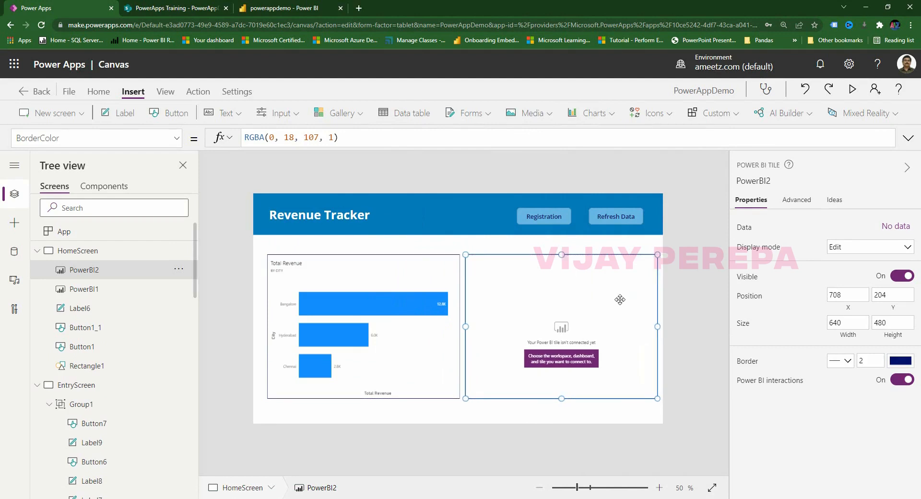
pyautogui.click(867, 248)
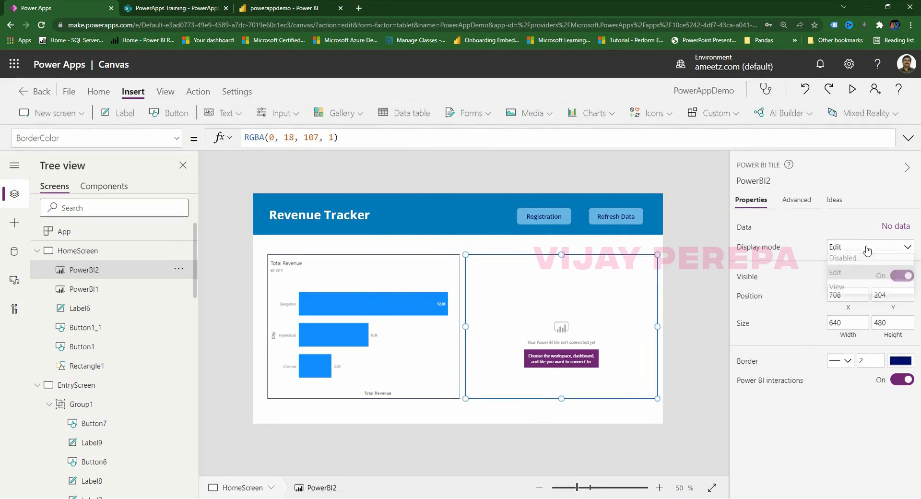
pyautogui.click(868, 249)
# Connect the second tile to special Workspace, powerappdemo dashboard, Total Revenue tile.
pyautogui.click(533, 360)
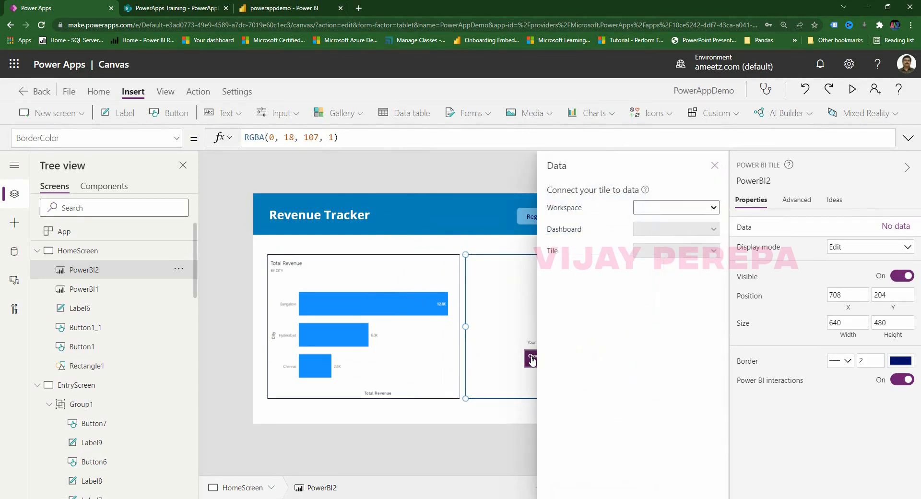
pyautogui.click(679, 207)
pyautogui.click(676, 401)
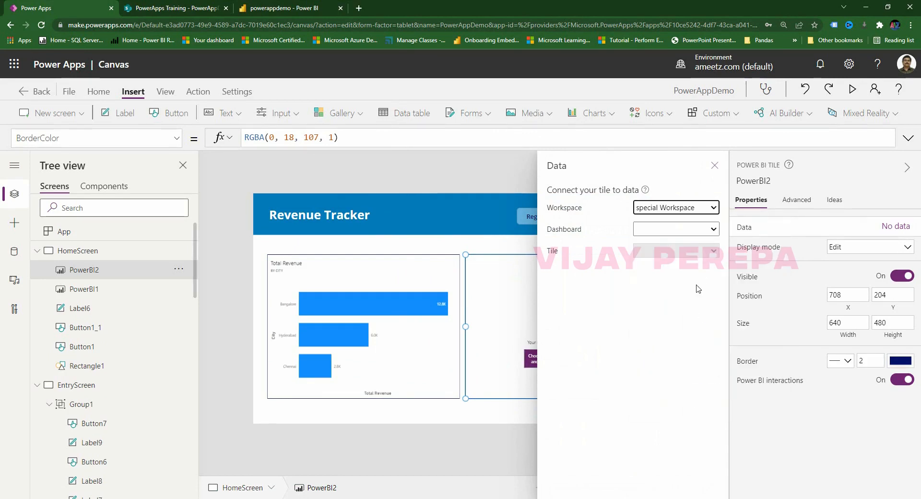
pyautogui.click(685, 230)
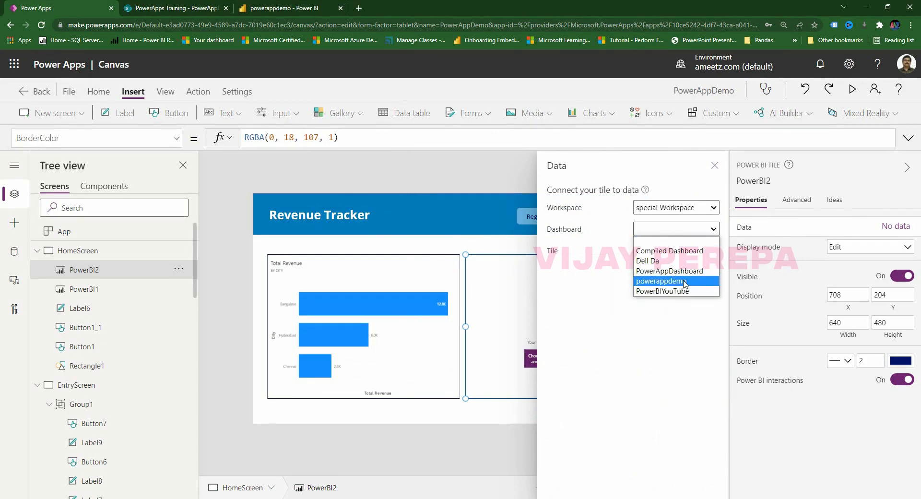
pyautogui.click(672, 281)
pyautogui.click(676, 250)
pyautogui.click(674, 283)
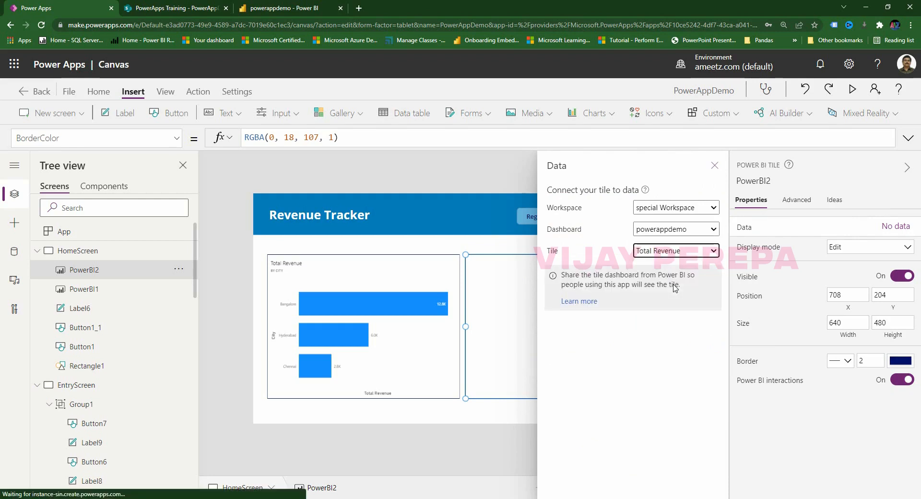
pyautogui.click(719, 169)
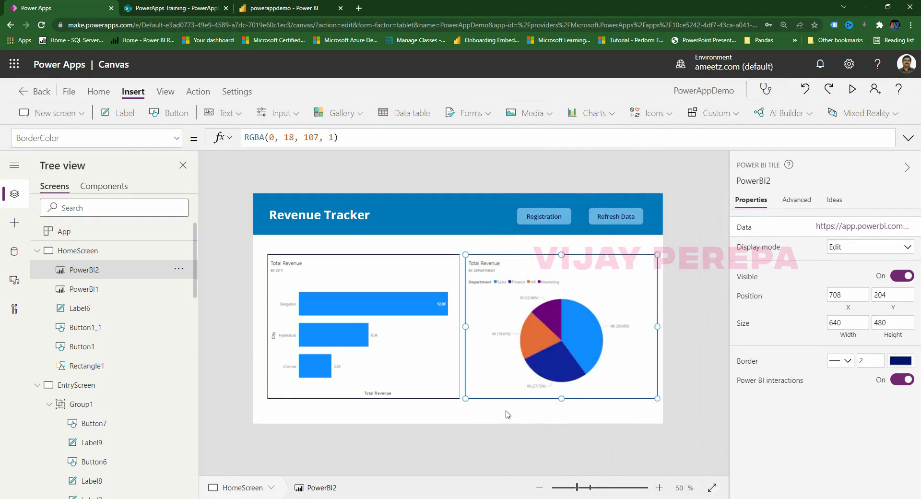
pyautogui.click(514, 450)
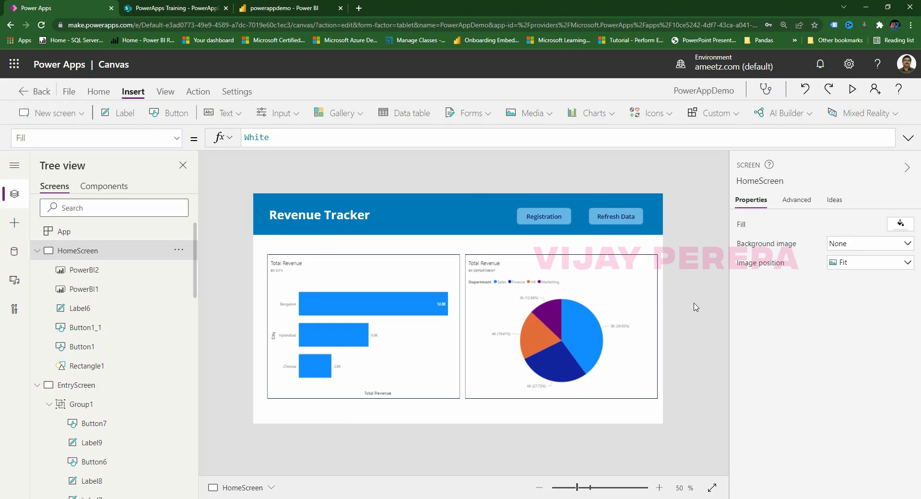
# Select the Refresh Data button (Button1_1) and bring up its behaviour commands.
pyautogui.click(627, 221)
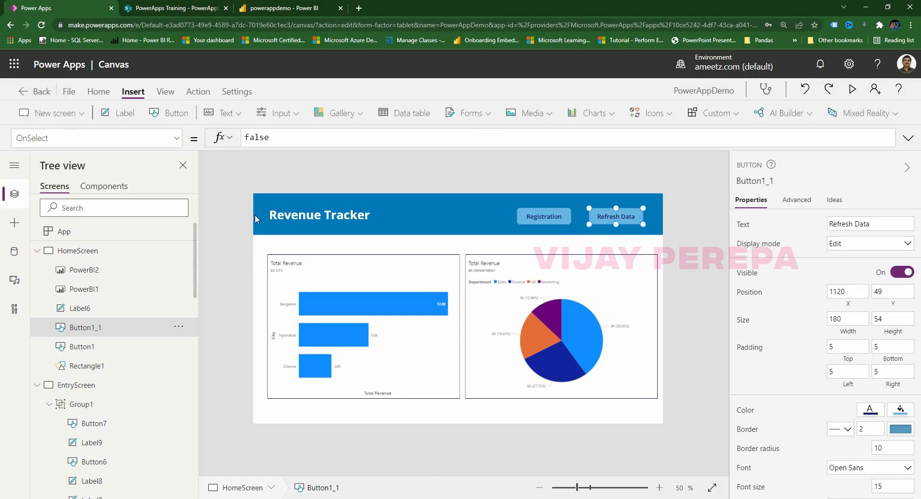
pyautogui.click(198, 92)
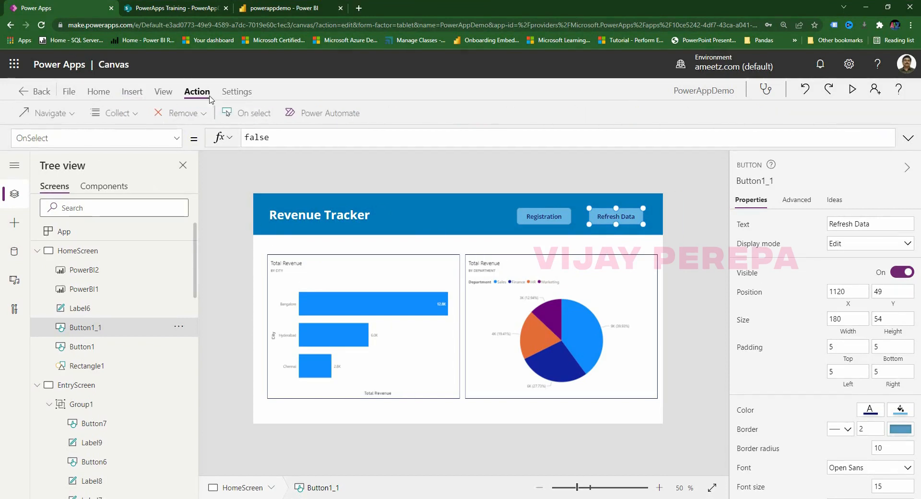
# Choose Power Automate for the button and start creating a new flow.
pyautogui.click(332, 120)
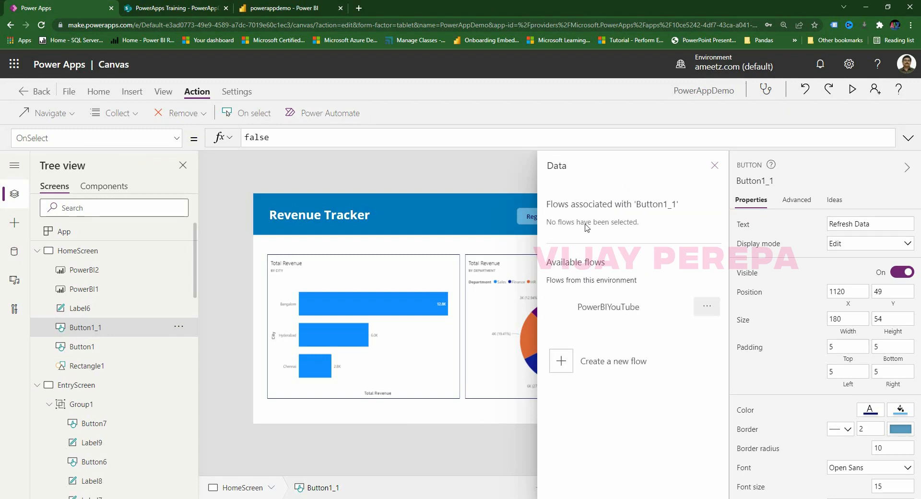
pyautogui.click(596, 367)
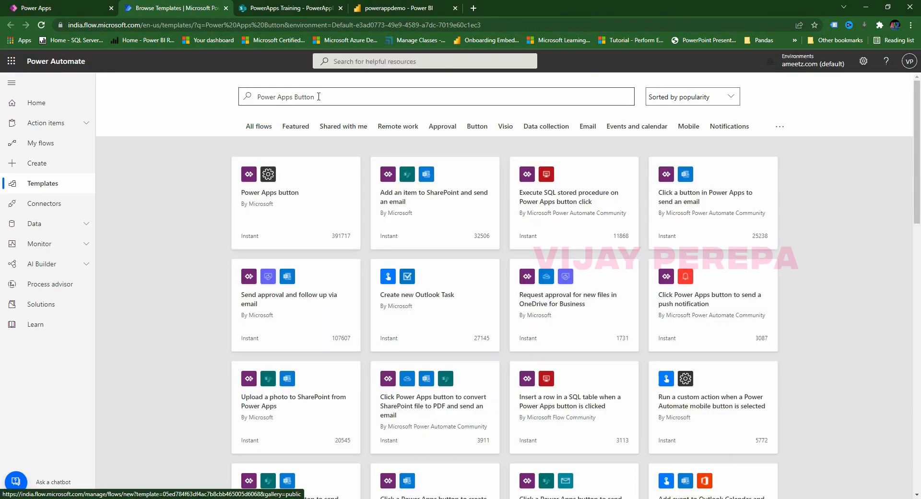
# Start a flow from the Power Apps button template and name it PowerAppDemo.
pyautogui.click(318, 96)
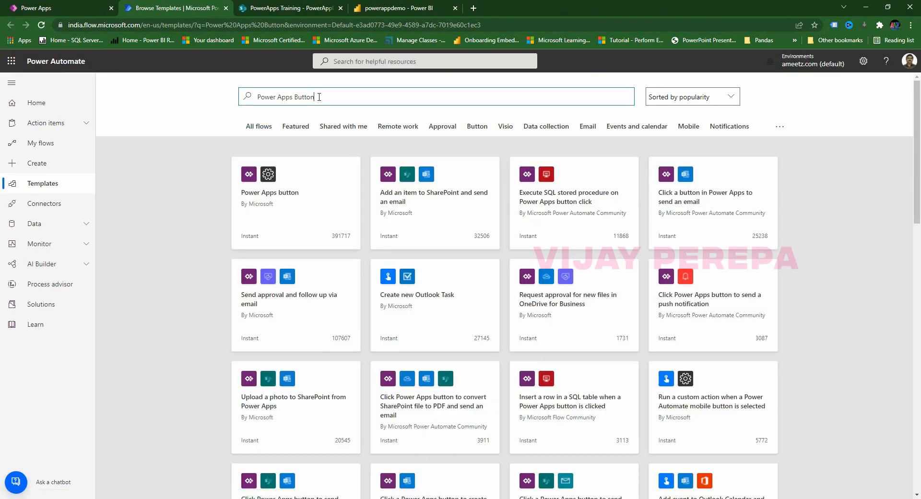
pyautogui.click(262, 205)
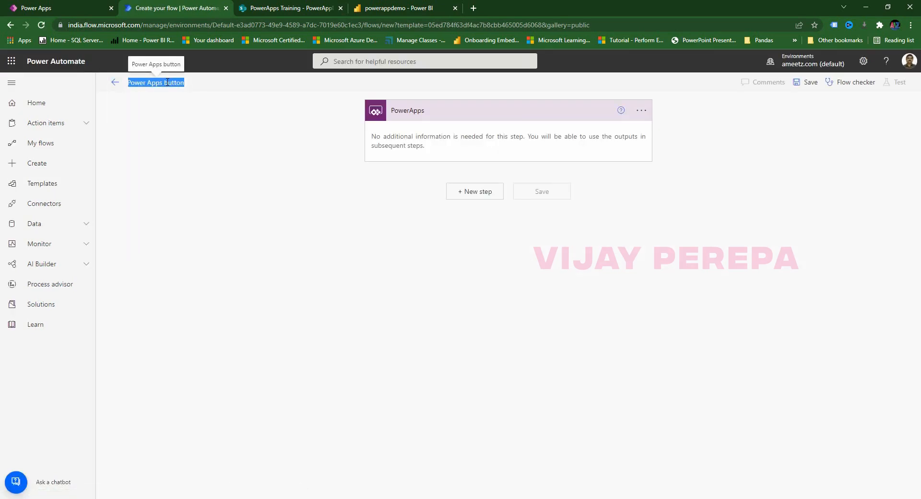
pyautogui.write('PowerApp')
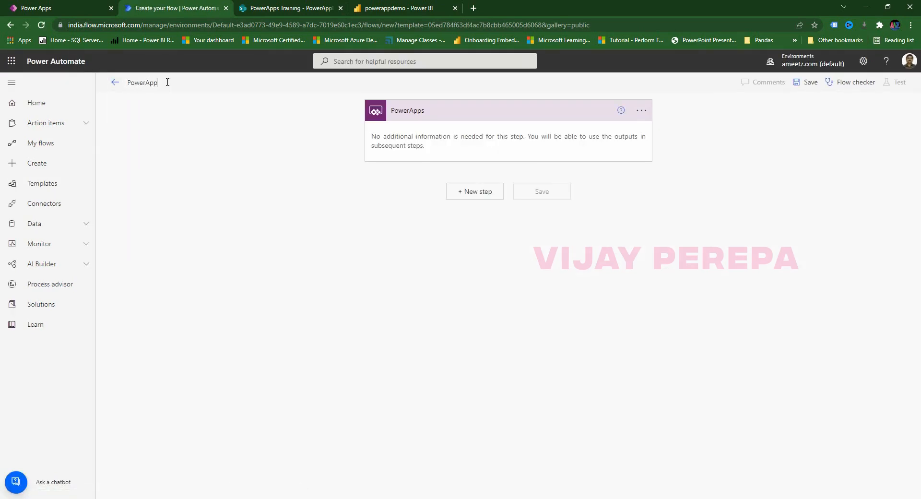
pyautogui.write('Demo')
# Add a 'Refresh a dataset' action targeting special Workspace.
pyautogui.click(480, 195)
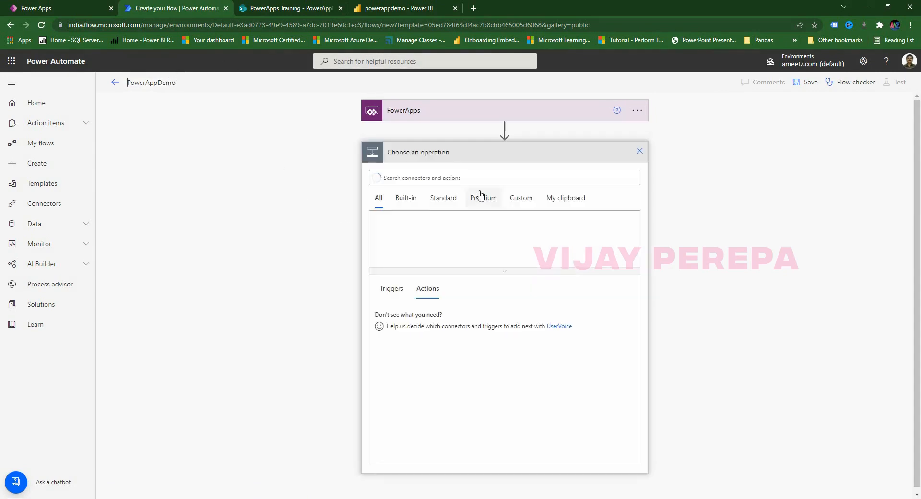
pyautogui.write('r')
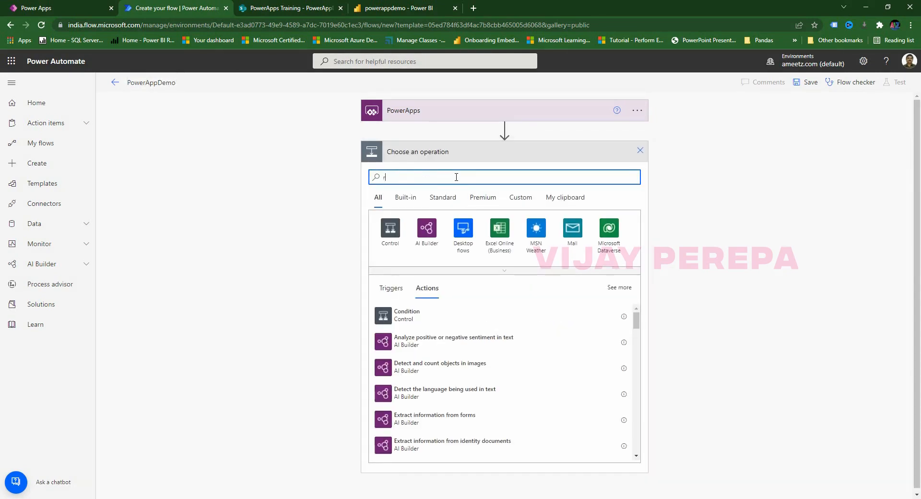
pyautogui.write('efresh')
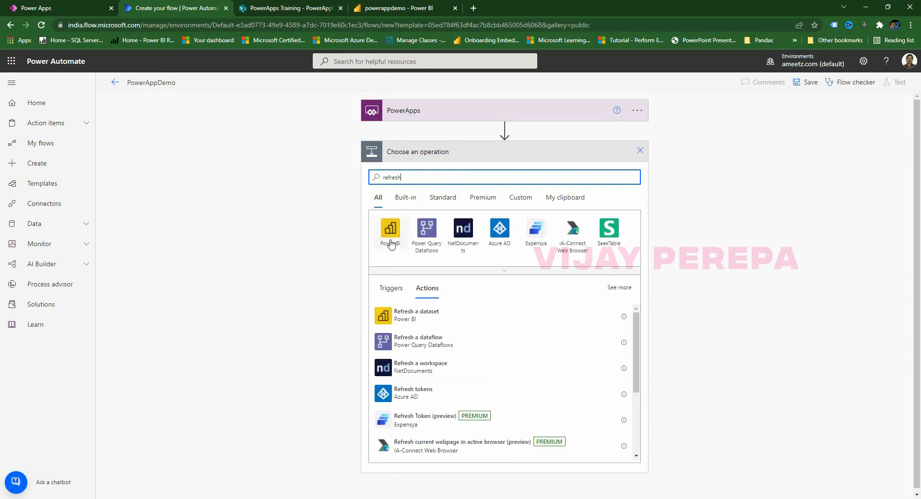
pyautogui.click(415, 319)
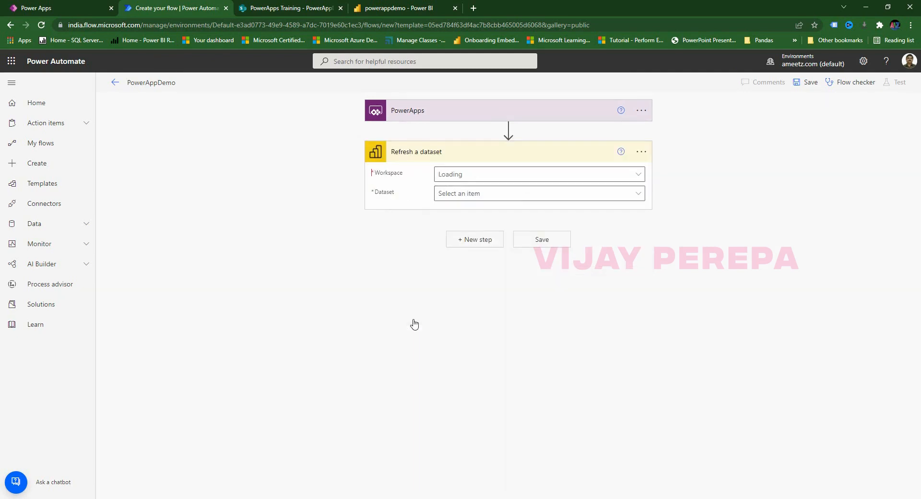
pyautogui.click(578, 175)
pyautogui.scroll(-10, 547, 328)
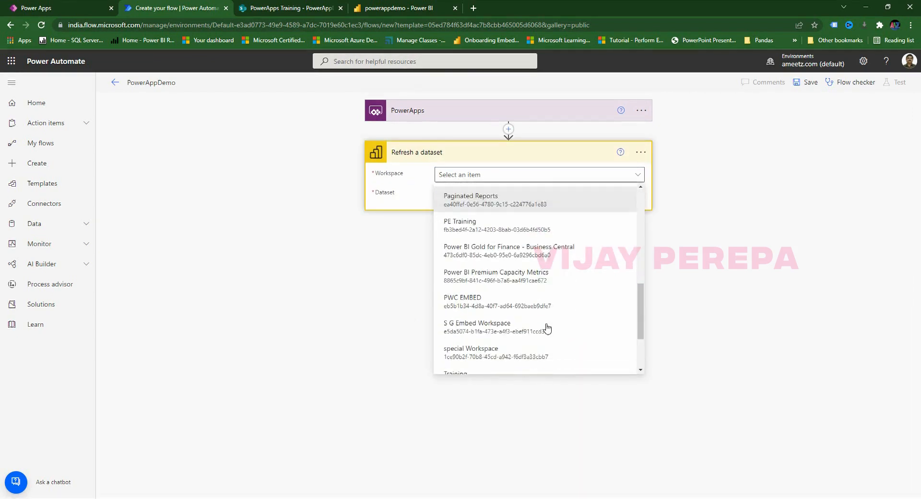
pyautogui.click(540, 336)
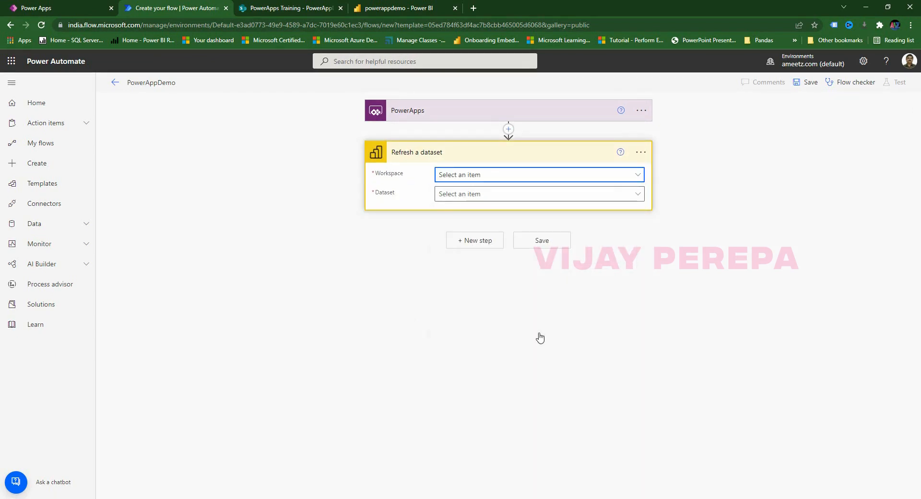
# Choose the PowerappDemo dataset, save the flow, and return to Power Apps.
pyautogui.click(545, 197)
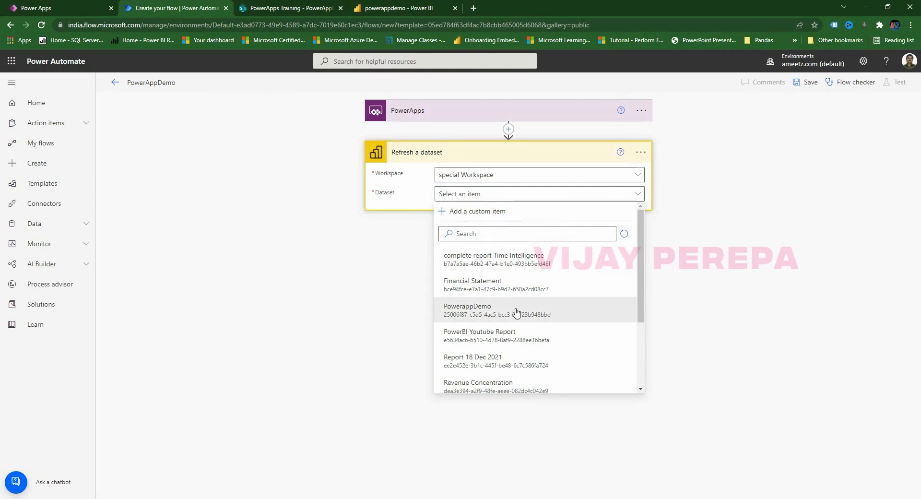
pyautogui.scroll(-2, 516, 312)
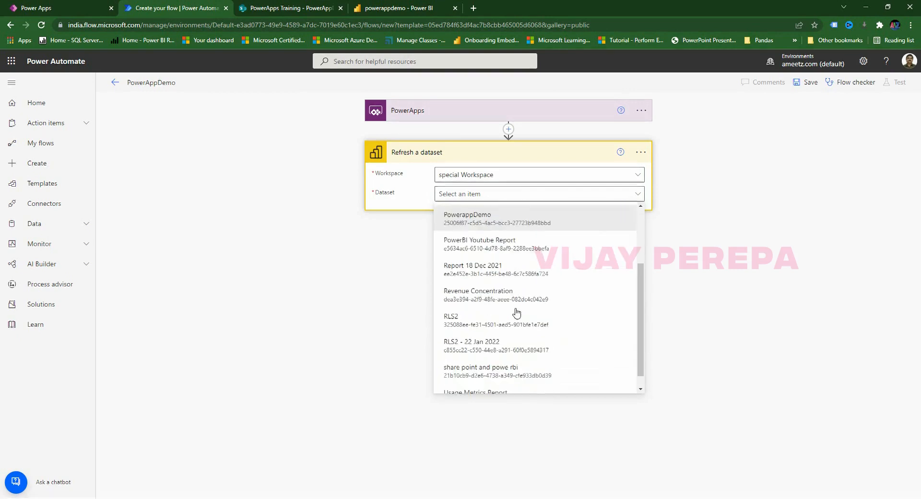
pyautogui.scroll(2, 513, 312)
pyautogui.click(504, 312)
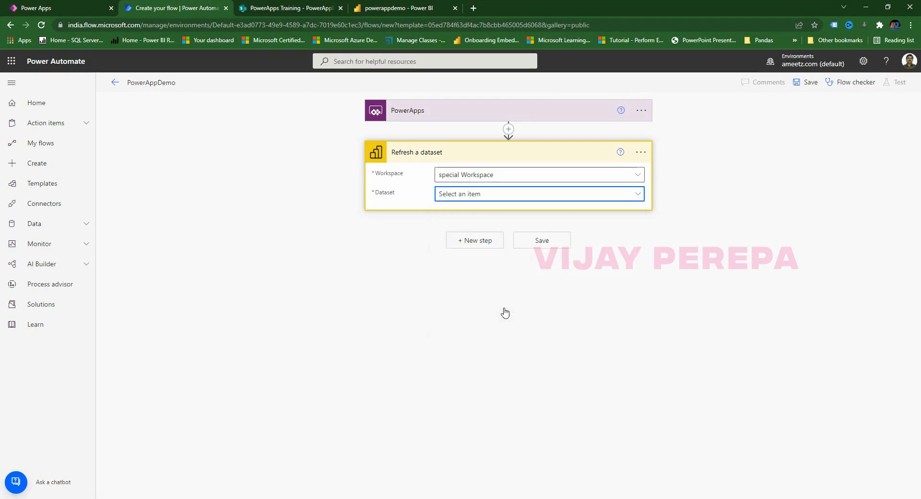
pyautogui.click(551, 244)
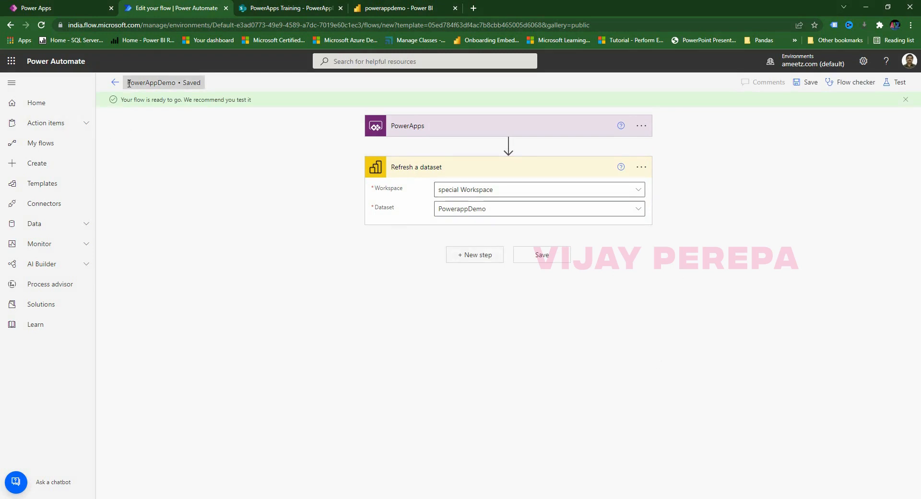
pyautogui.click(82, 7)
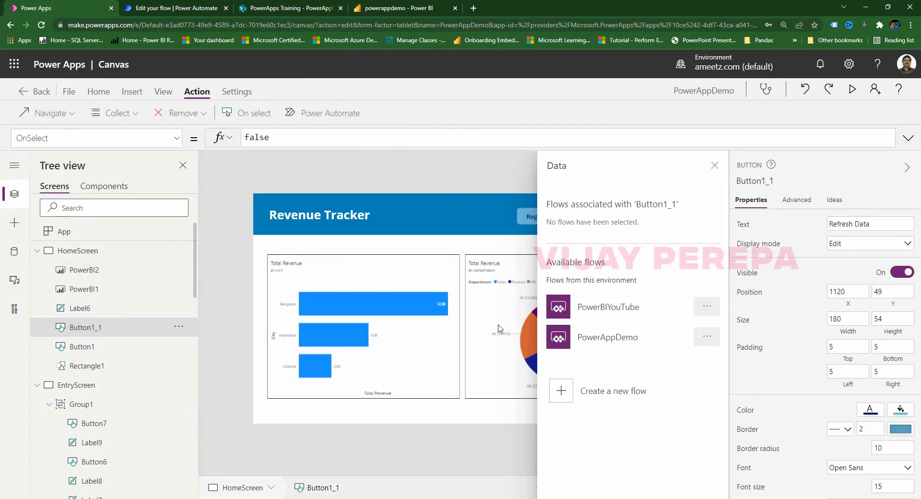
# Attach the PowerAppDemo flow to Refresh Data's OnSelect, then collapse HomeScreen in the Tree view.
pyautogui.click(714, 166)
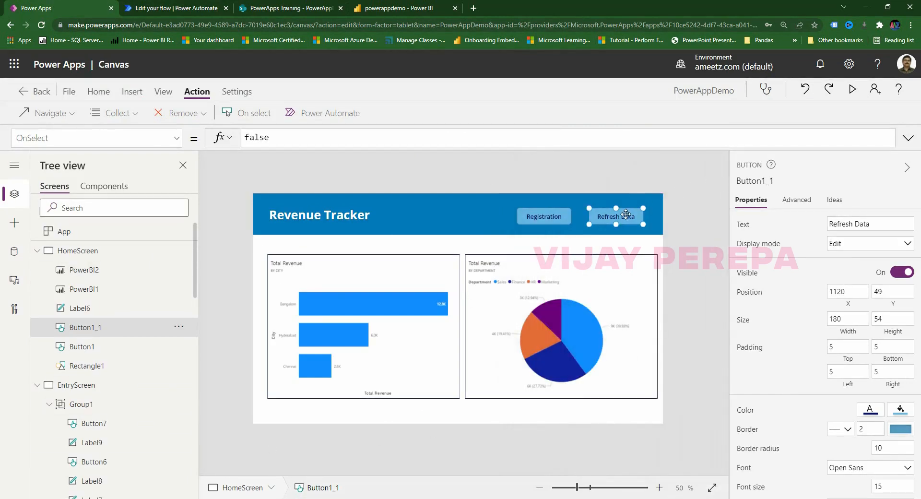
pyautogui.click(312, 114)
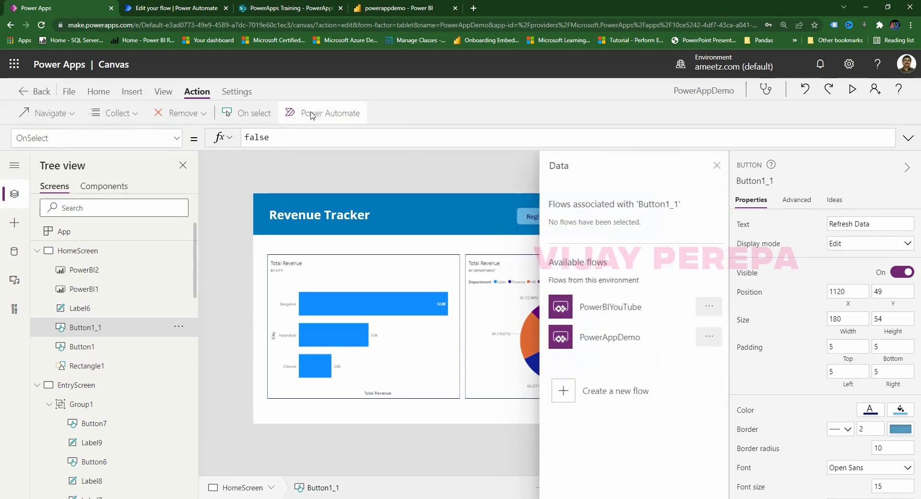
pyautogui.click(603, 341)
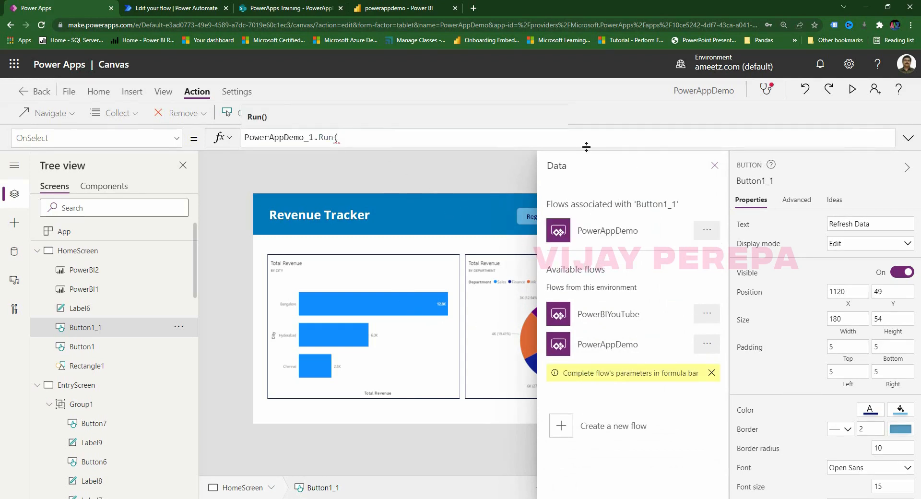
pyautogui.click(714, 165)
pyautogui.click(461, 140)
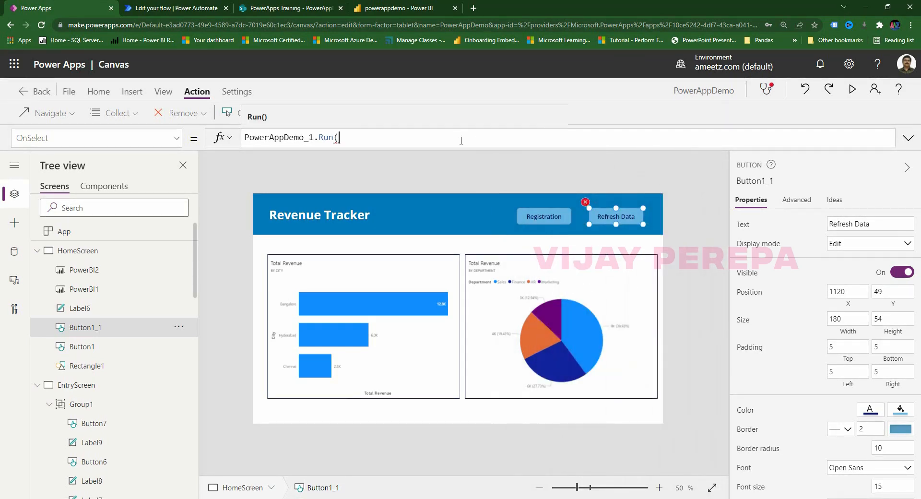
pyautogui.write(')')
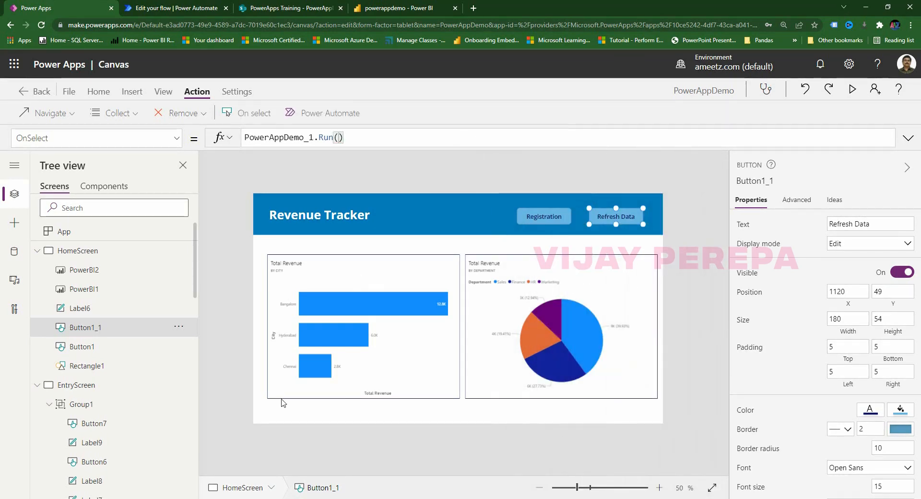
pyautogui.click(543, 448)
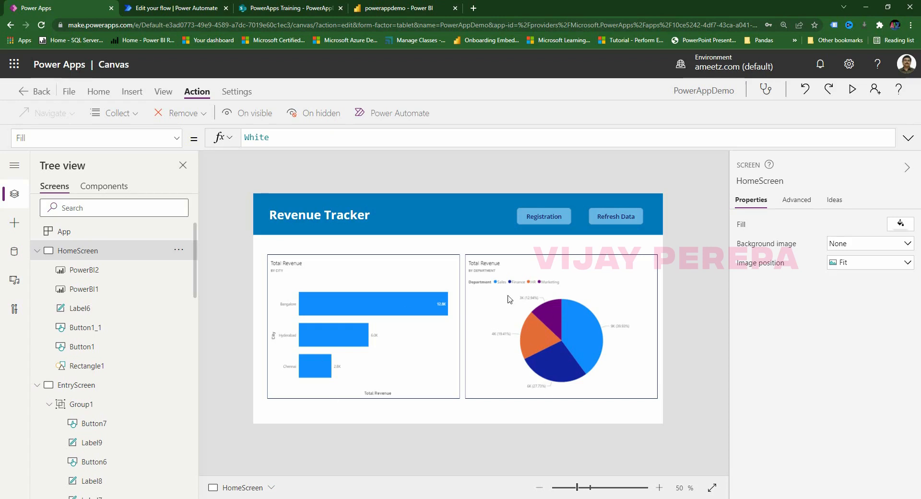
pyautogui.click(36, 251)
# Open the Registration screen in preview and dismiss the password popup.
pyautogui.click(38, 270)
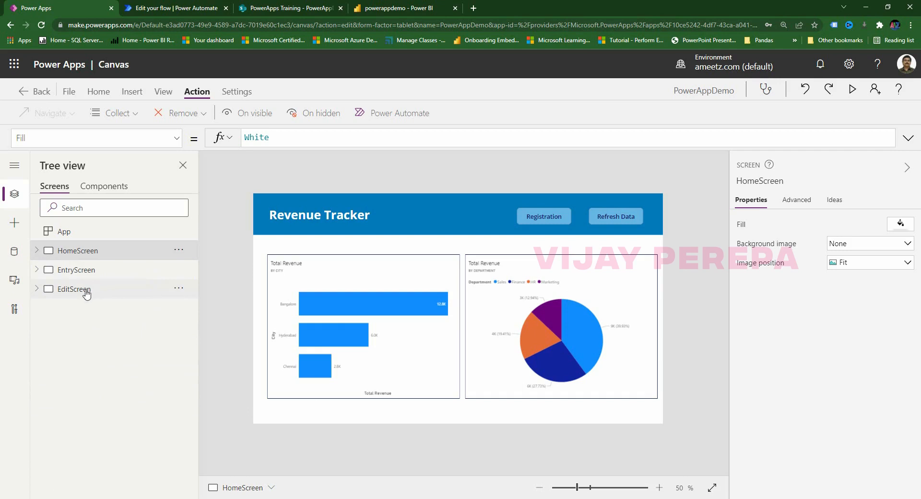
pyautogui.click(90, 271)
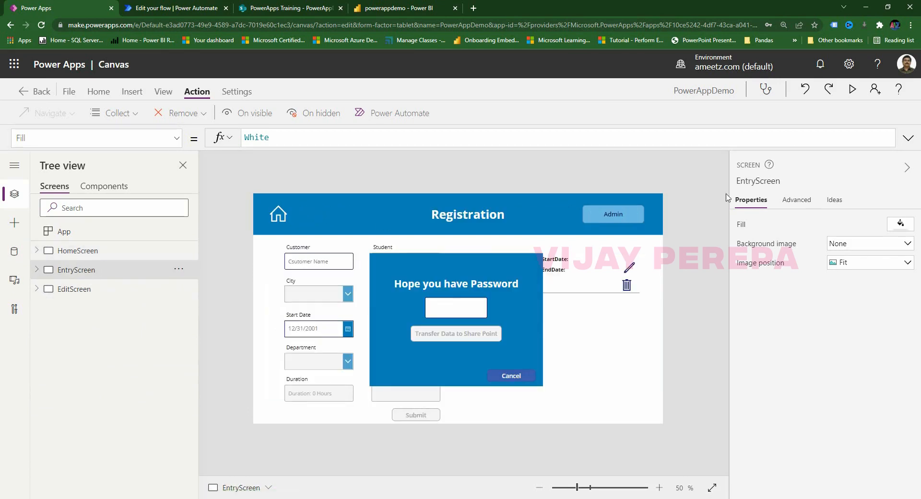
pyautogui.click(852, 89)
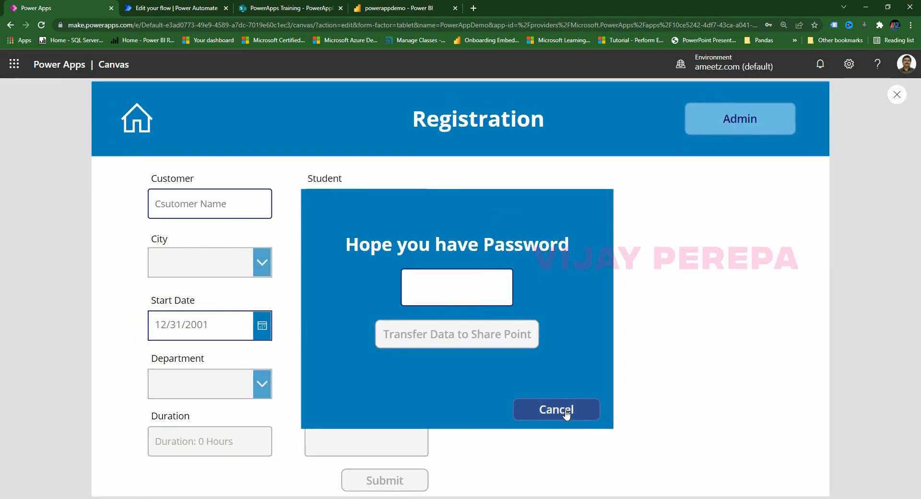
pyautogui.click(566, 413)
# Type a customer's name into the Customer box, then exit preview back to the Registration screen.
pyautogui.click(252, 206)
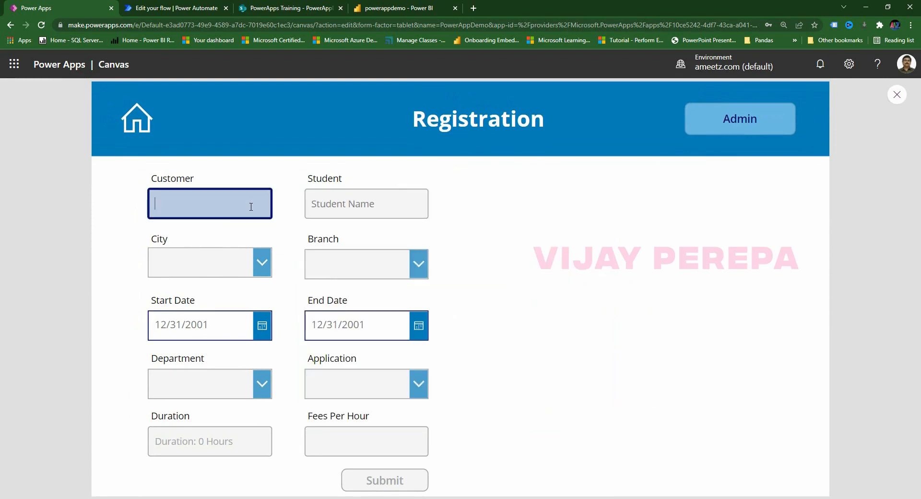
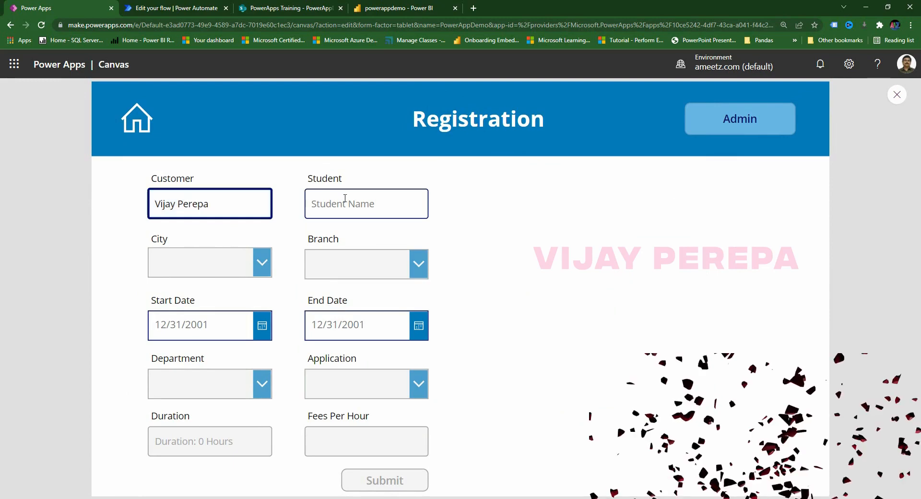
pyautogui.click(897, 95)
pyautogui.click(70, 250)
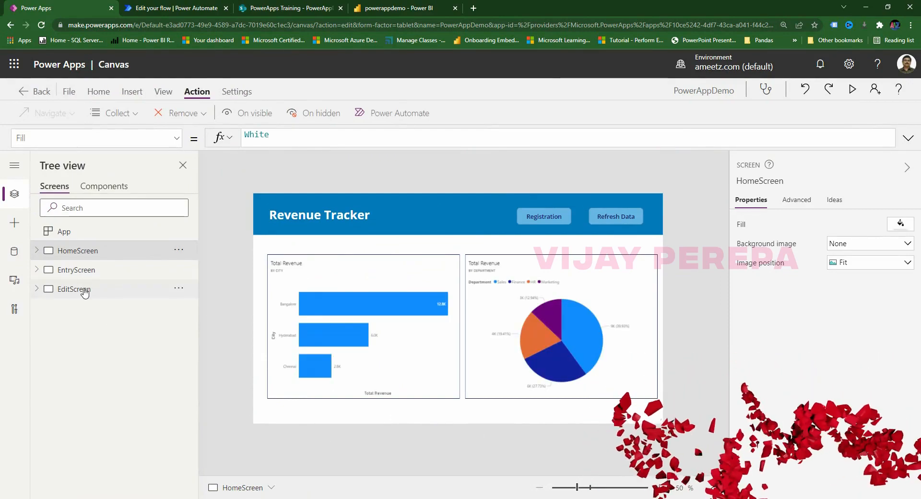
pyautogui.click(79, 270)
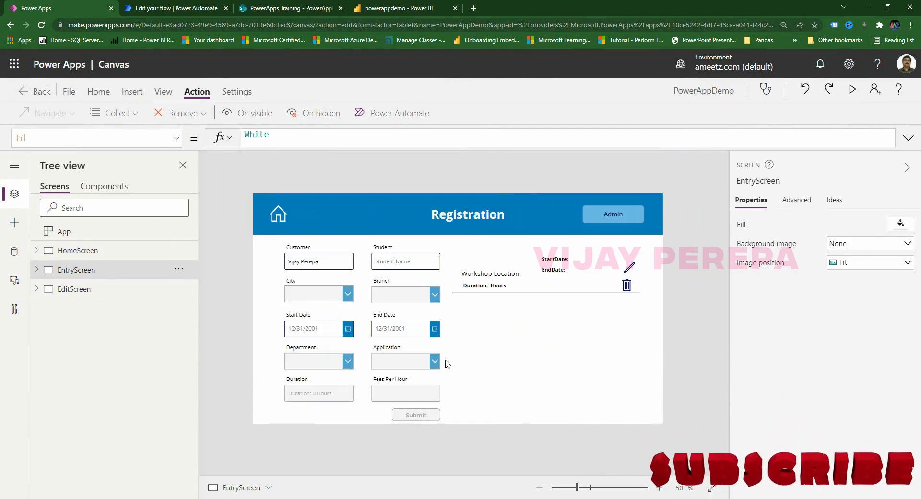
# In preview, enter student 'Some Studen', city Mumbai and branch M1.
pyautogui.click(854, 90)
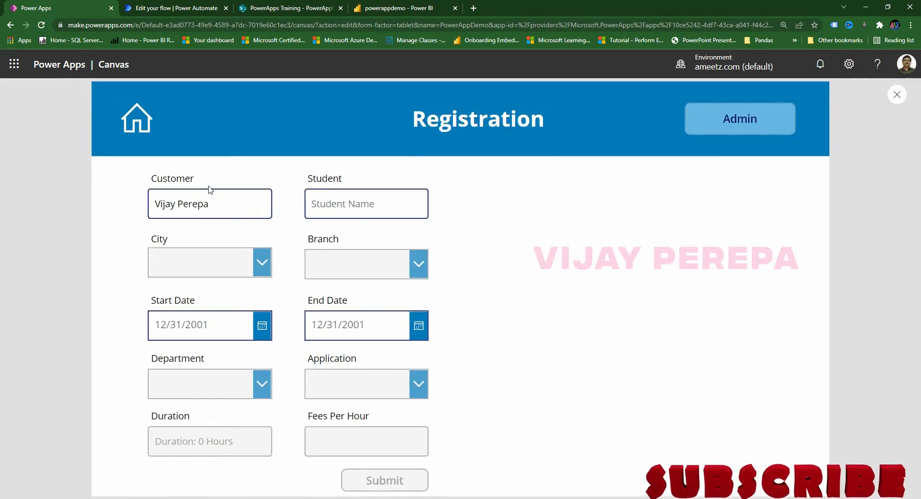
pyautogui.click(340, 201)
pyautogui.write('Some')
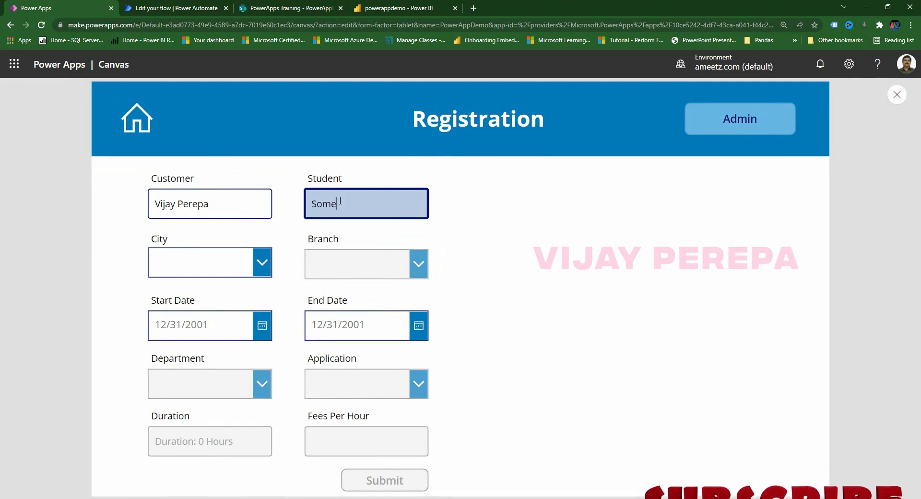
pyautogui.write(' Student')
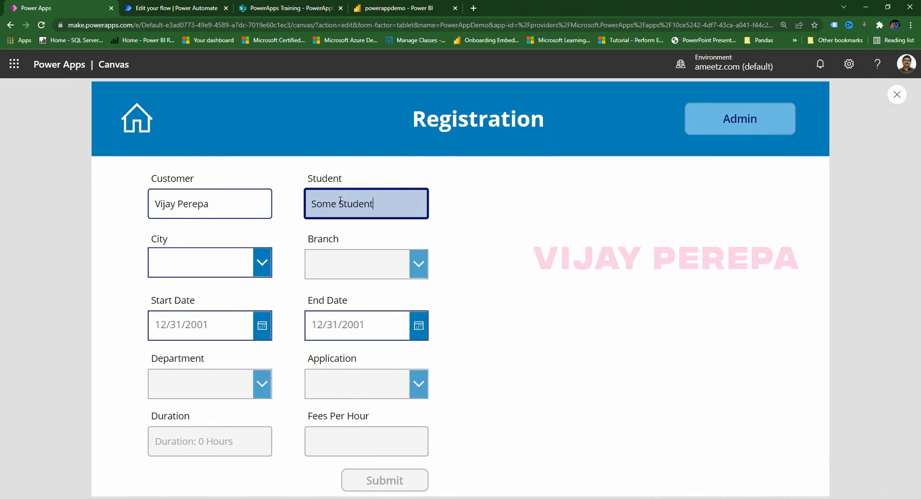
pyautogui.click(189, 254)
pyautogui.click(175, 312)
pyautogui.click(194, 272)
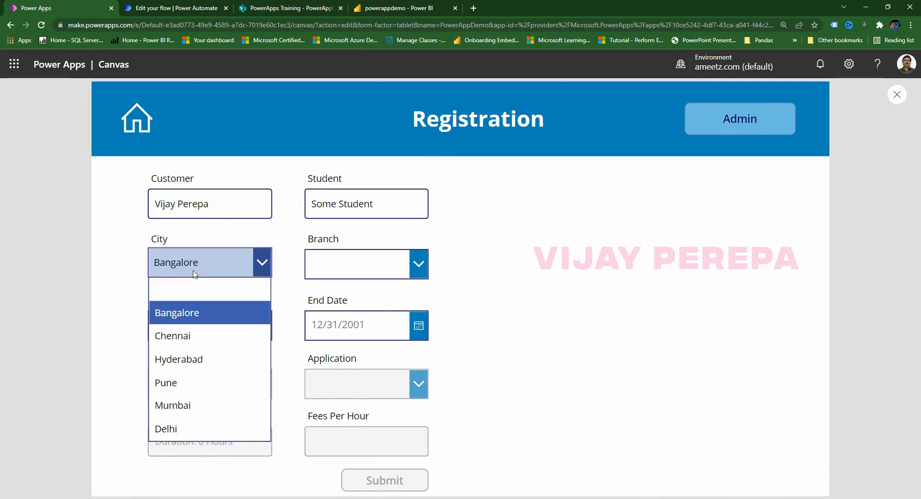
pyautogui.click(180, 409)
pyautogui.click(373, 274)
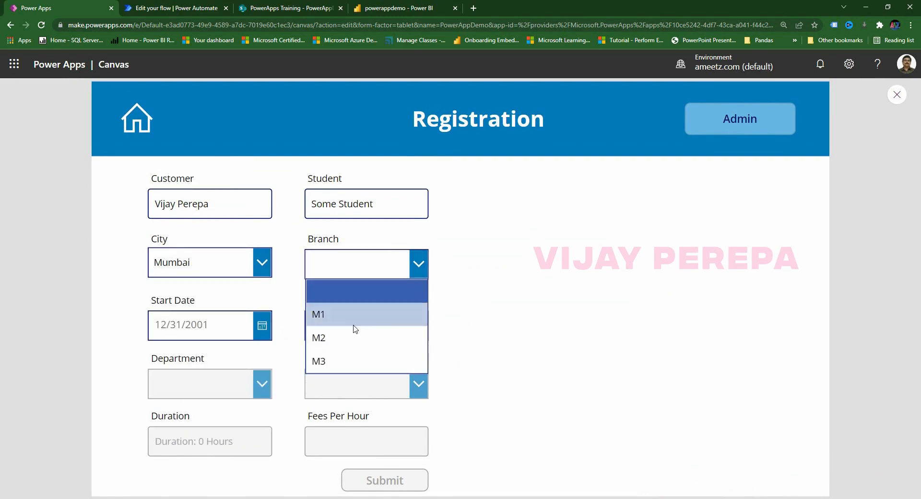
pyautogui.click(353, 316)
# Set the start date to 11 February 2022 and end date to 12 February 2022.
pyautogui.click(265, 330)
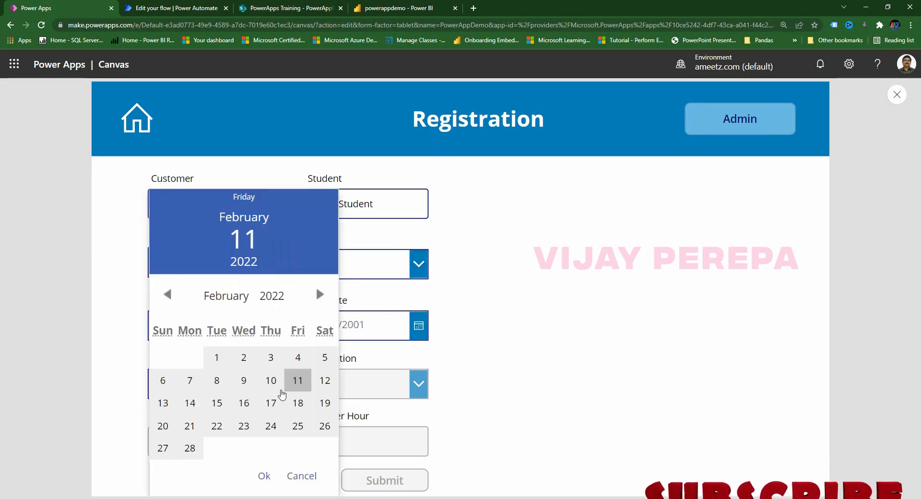
pyautogui.click(300, 382)
pyautogui.click(264, 478)
pyautogui.click(418, 326)
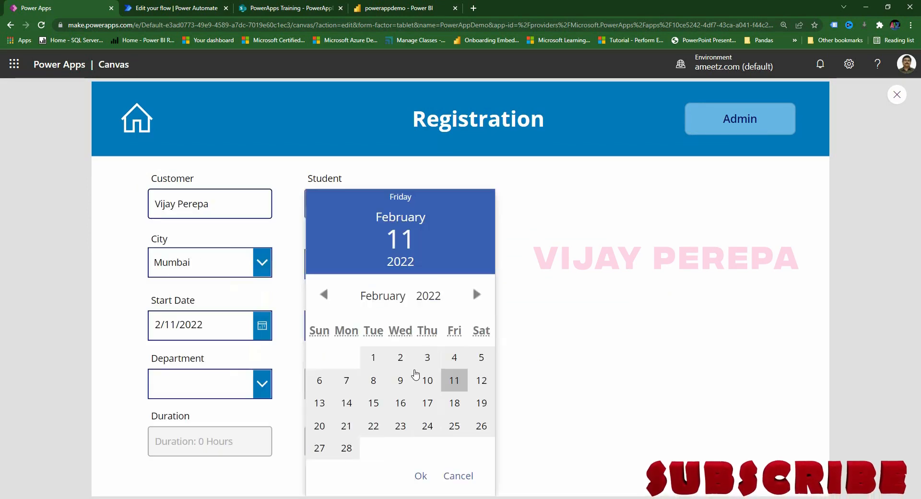
pyautogui.click(481, 381)
pyautogui.click(422, 483)
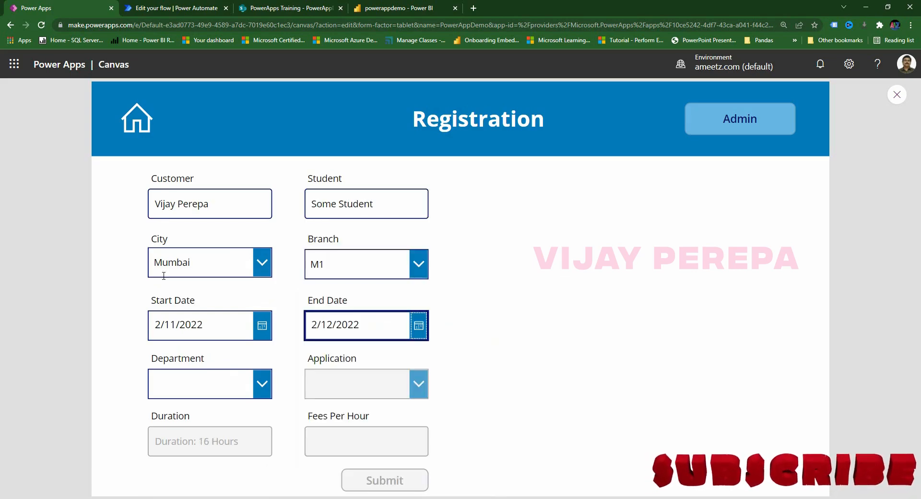
# Choose department Sales and application PowerPoint, then submit the registration.
pyautogui.click(200, 385)
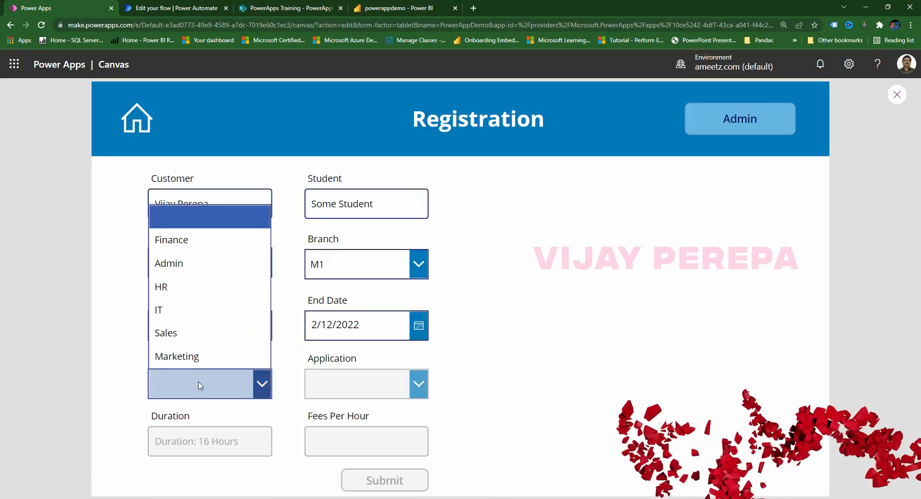
pyautogui.click(188, 332)
pyautogui.click(337, 383)
pyautogui.click(339, 333)
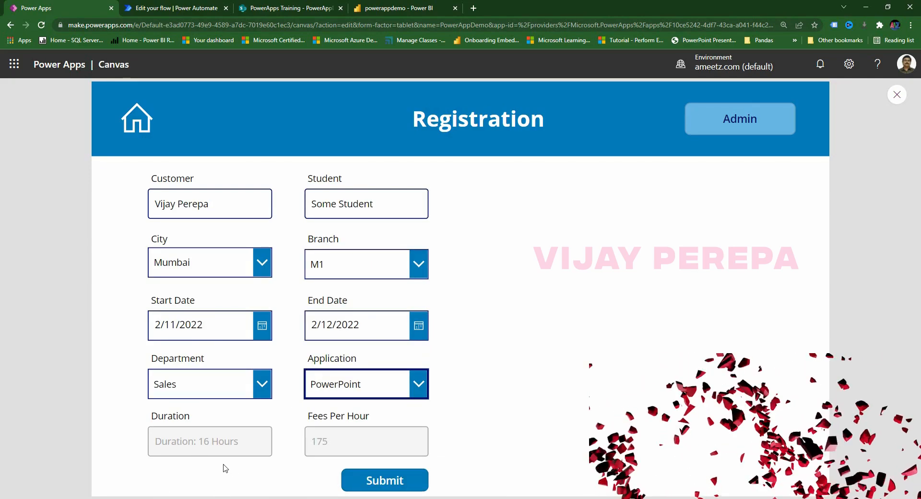
pyautogui.click(393, 481)
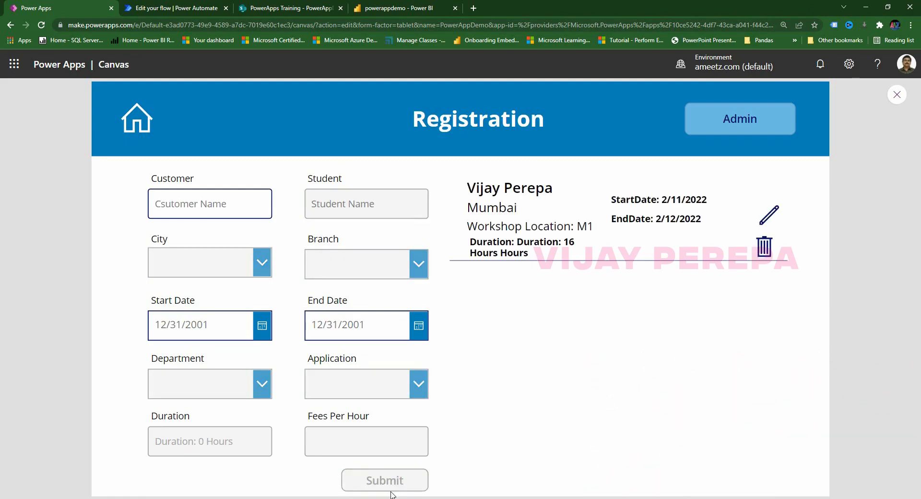
# Enter the admin password, transfer registrations to SharePoint, then trigger Refresh Data.
pyautogui.click(746, 126)
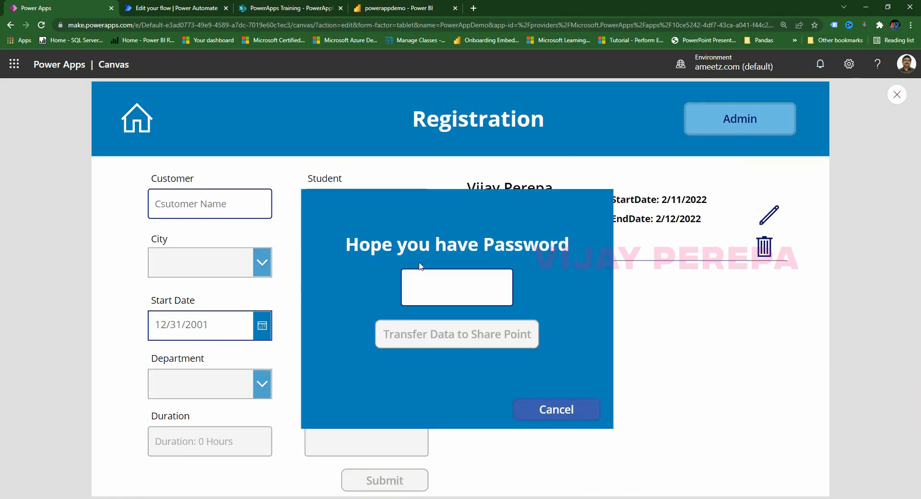
pyautogui.click(424, 280)
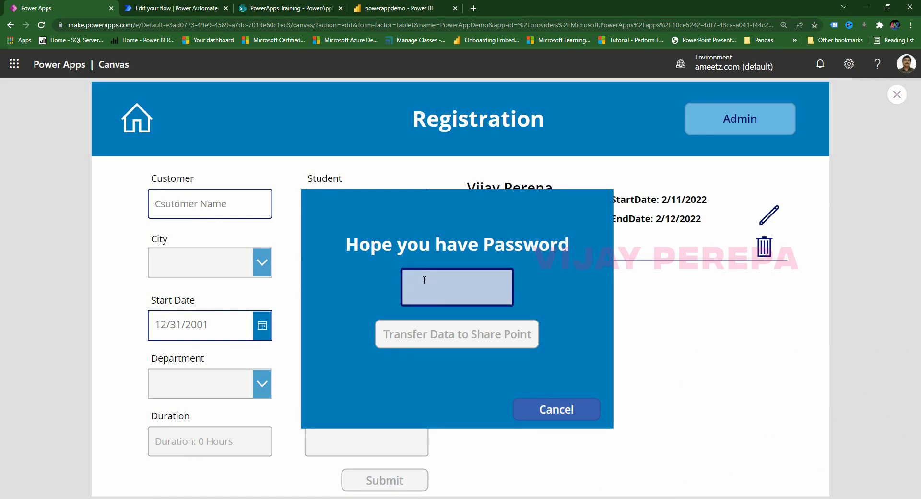
pyautogui.write('•••••')
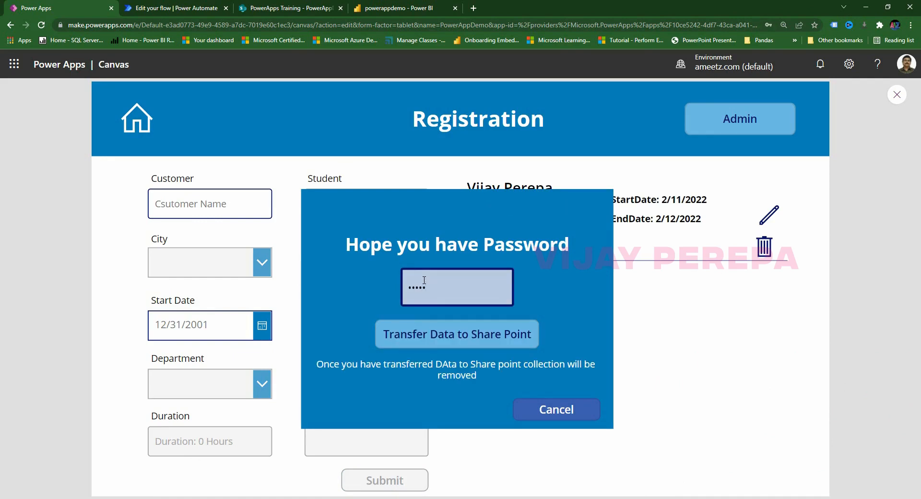
pyautogui.click(449, 332)
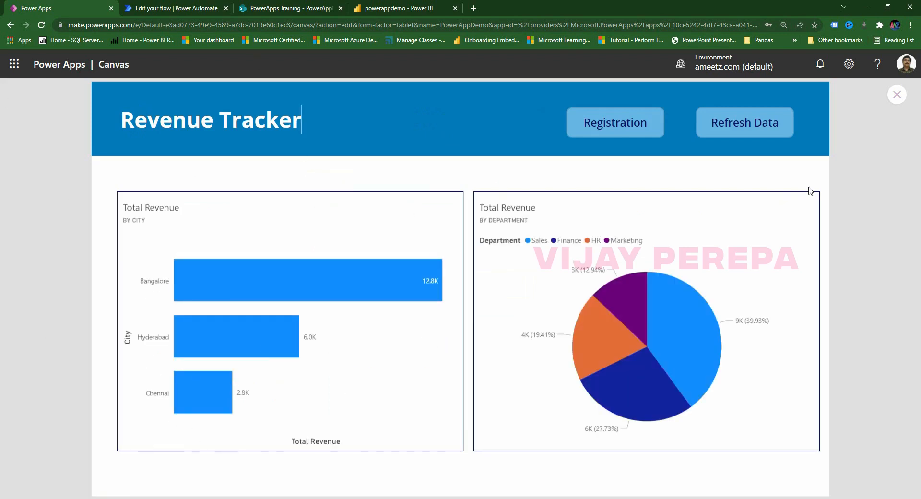
pyautogui.click(750, 134)
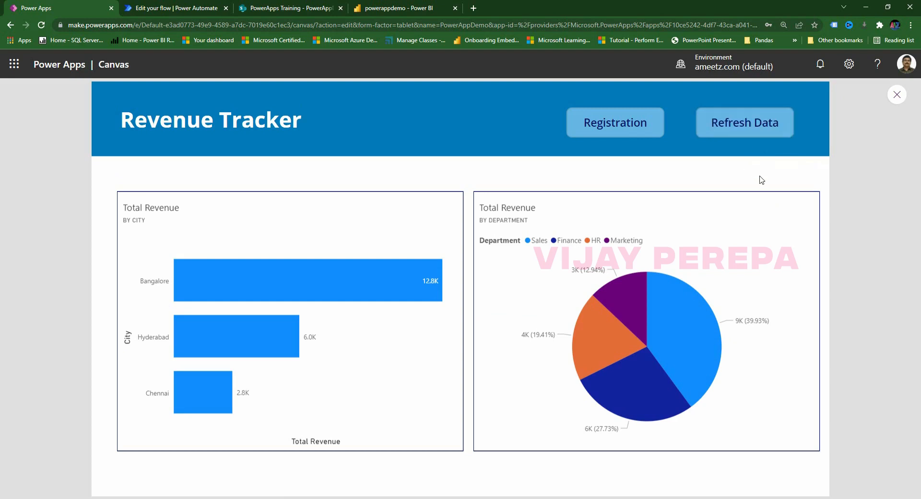